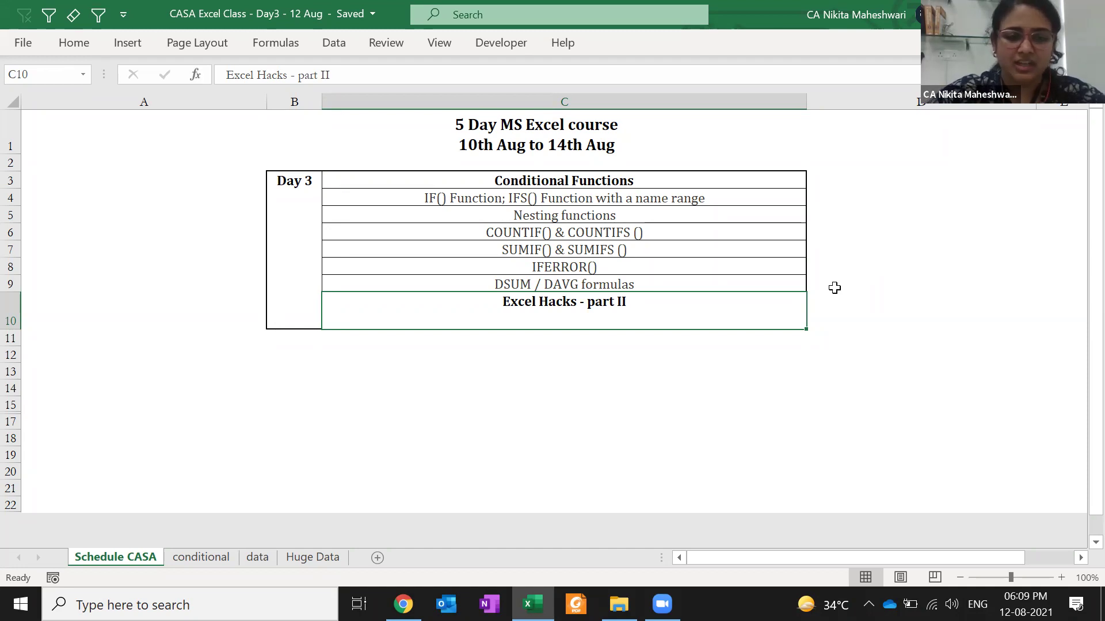
# - On the conditional sheet, check the SALESMAN filter values and enter the codes CRR and RJK in K7 and K8
pyautogui.hotkey('ctrl', 'pagedown')
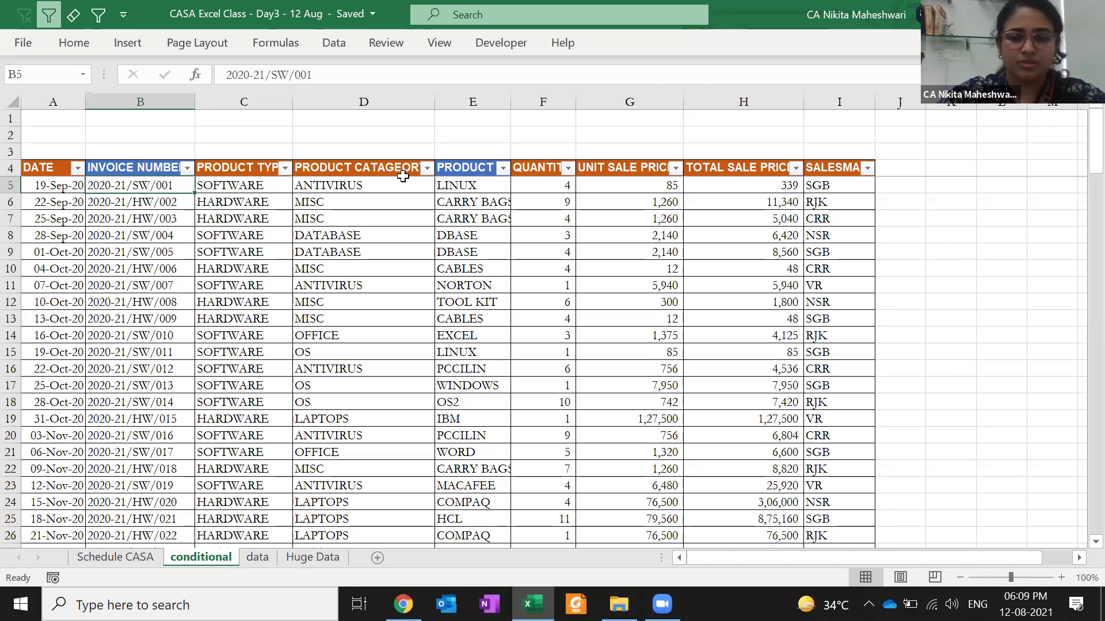
pyautogui.click(844, 169)
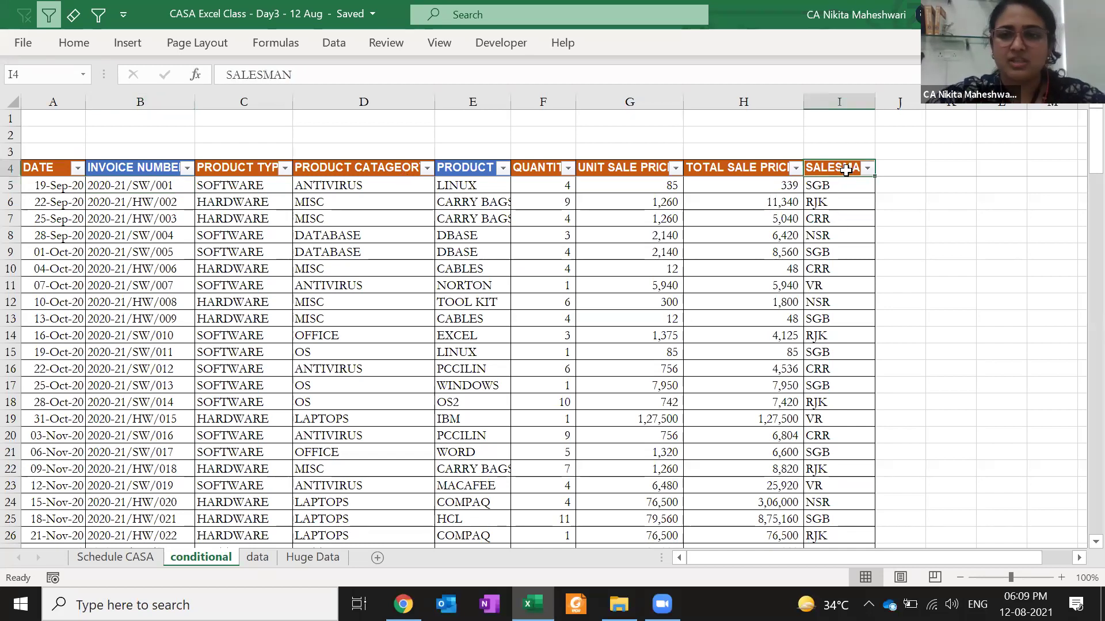
pyautogui.hotkey('alt', 'Down')
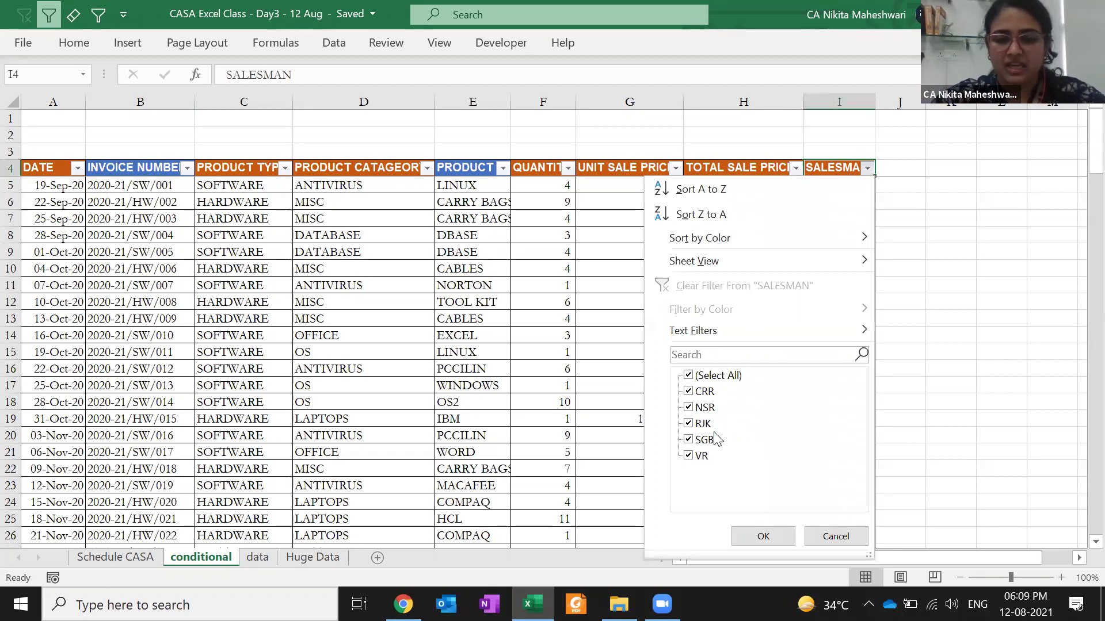
pyautogui.click(950, 214)
pyautogui.write('CRR')
pyautogui.press('Return')
pyautogui.write('RJK')
pyautogui.click(951, 209)
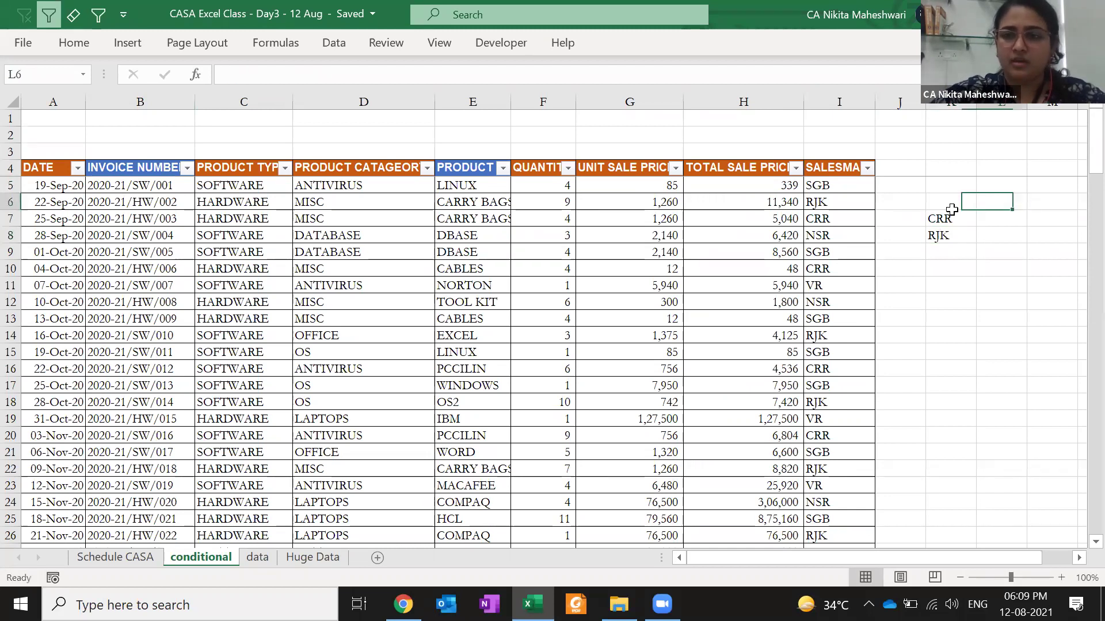
# - Copy the SALESMAN header from the data table into K6, above the CRR and RJK codes
pyautogui.click(838, 168)
pyautogui.hotkey('ctrl', 'c')
pyautogui.press('Down')
pyautogui.press('Down')
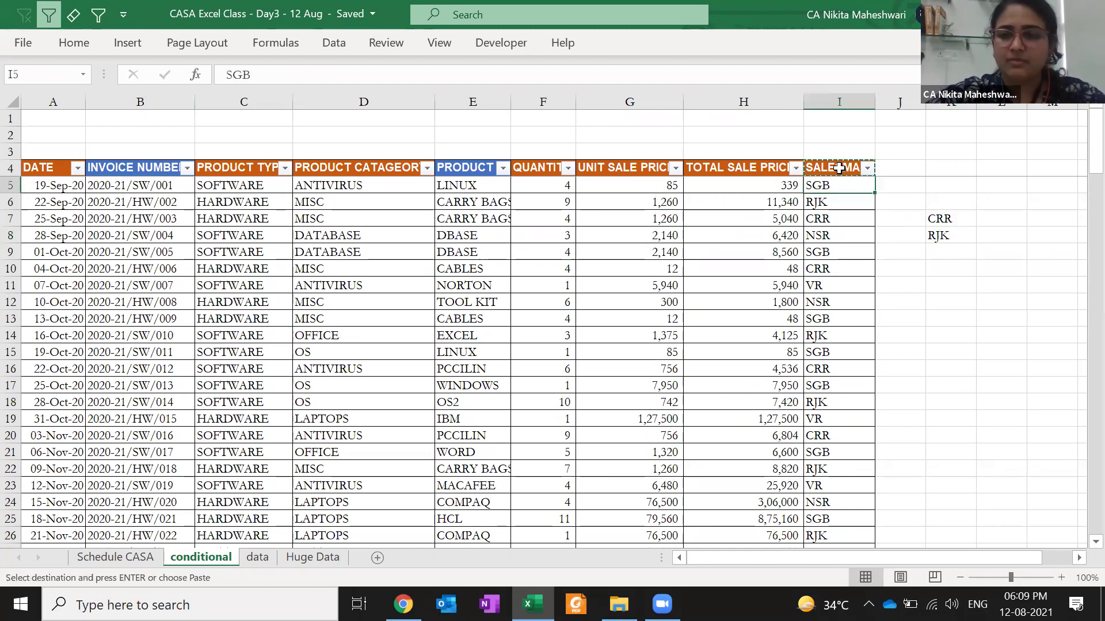
pyautogui.press('Right')
pyautogui.press('Down')
pyautogui.press('Right')
pyautogui.press('Up')
pyautogui.press('Return')
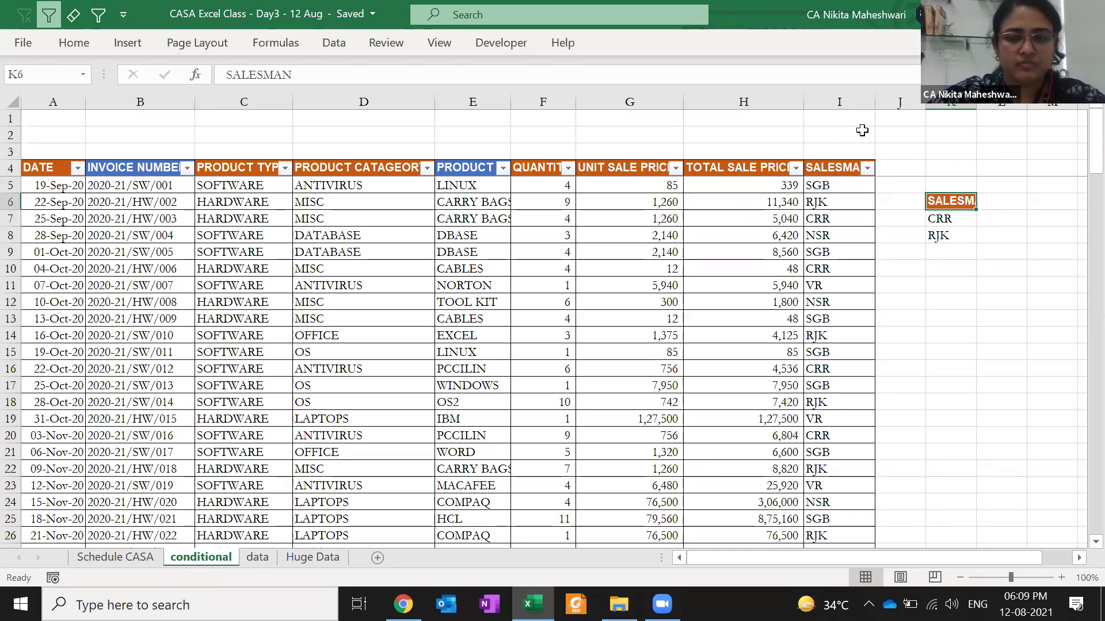
# - Insert a copy of the SALESMAN column before the DATE column as the sheet's first column
pyautogui.click(830, 171)
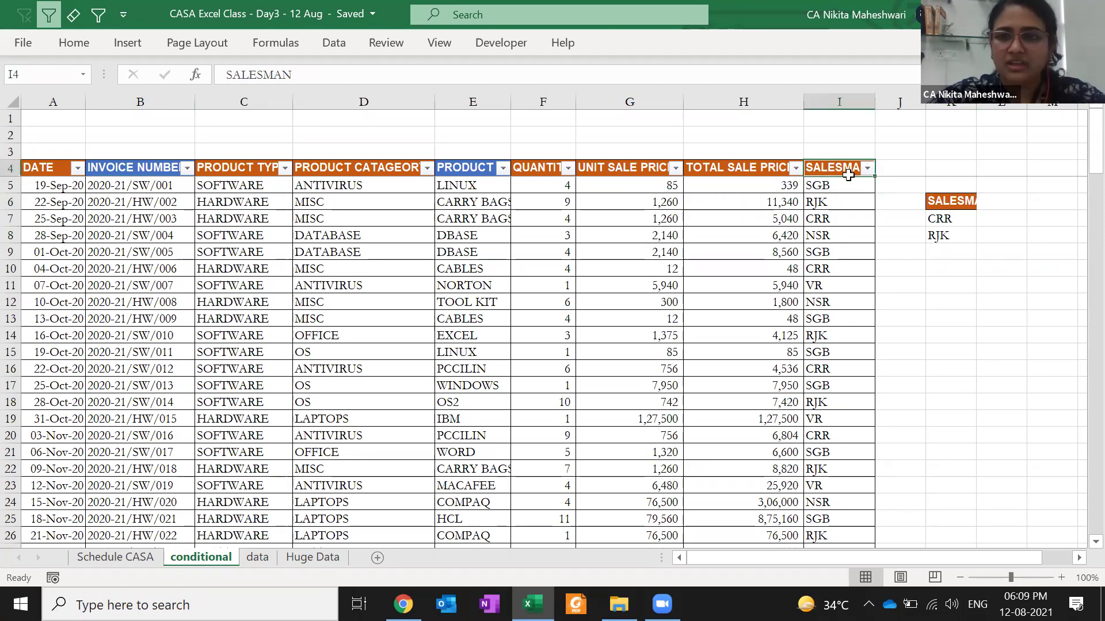
pyautogui.hotkey('ctrl', 'space')
pyautogui.hotkey('ctrl', 'x')
pyautogui.hotkey('ctrl', 'Left')
pyautogui.hotkey('ctrl', 'Up')
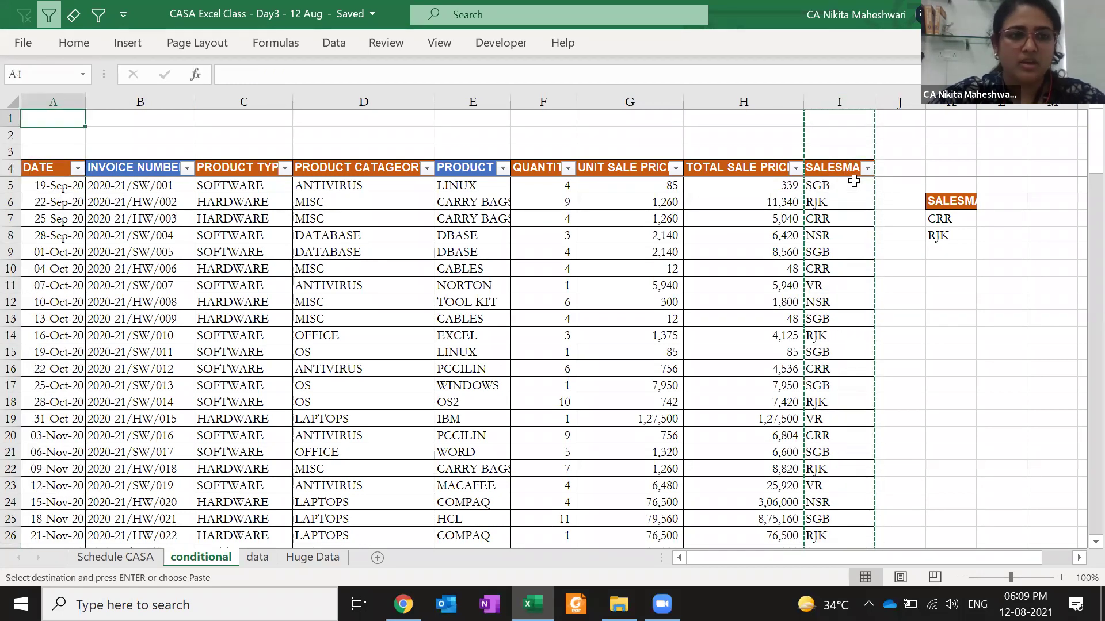
pyautogui.hotkey('ctrl', 'space')
pyautogui.hotkey('ctrl', '+')
pyautogui.click(803, 186)
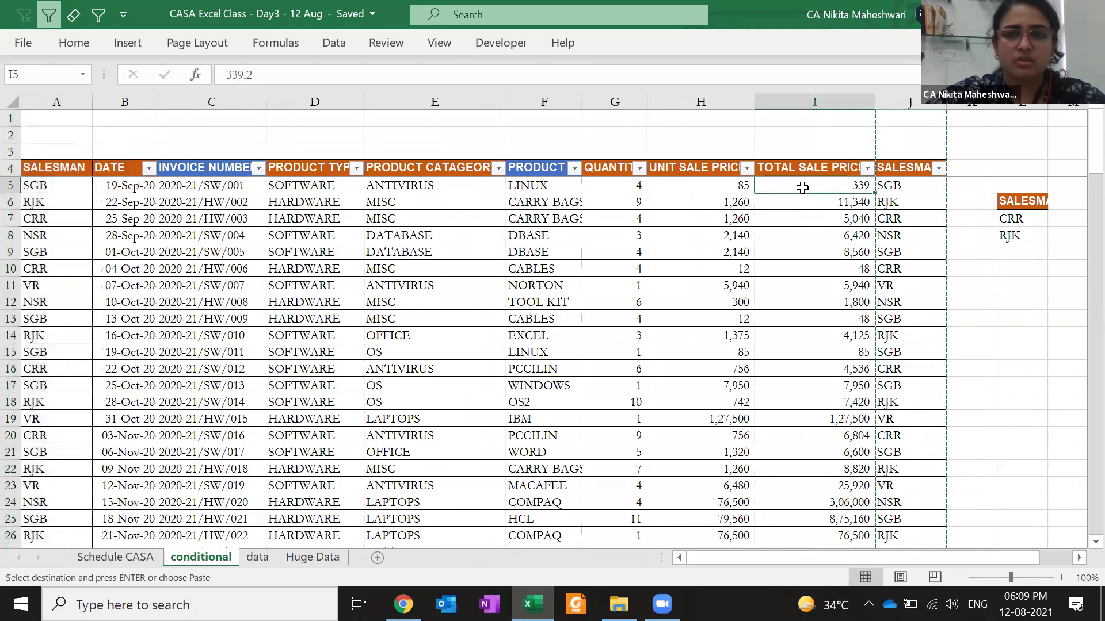
pyautogui.click(68, 168)
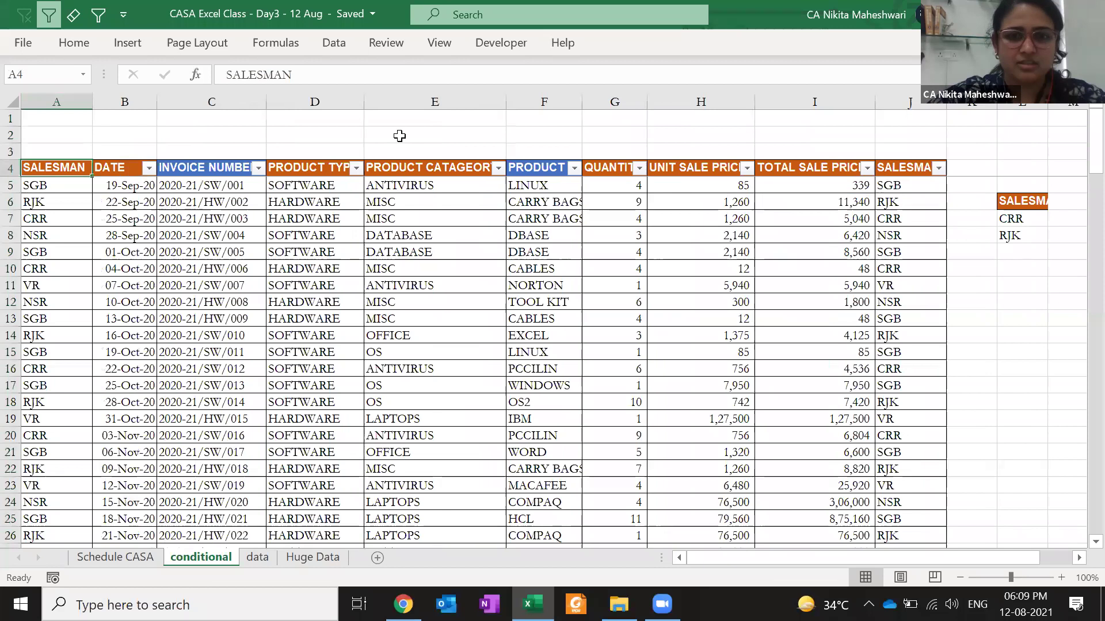
pyautogui.click(206, 167)
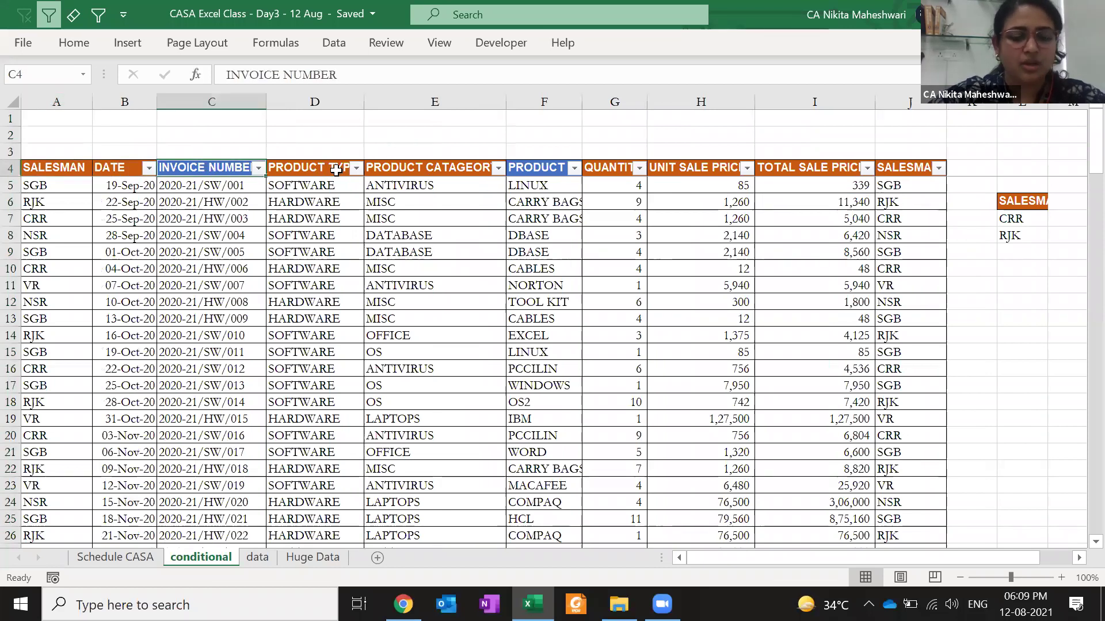
pyautogui.hotkey('ctrl', 'x')
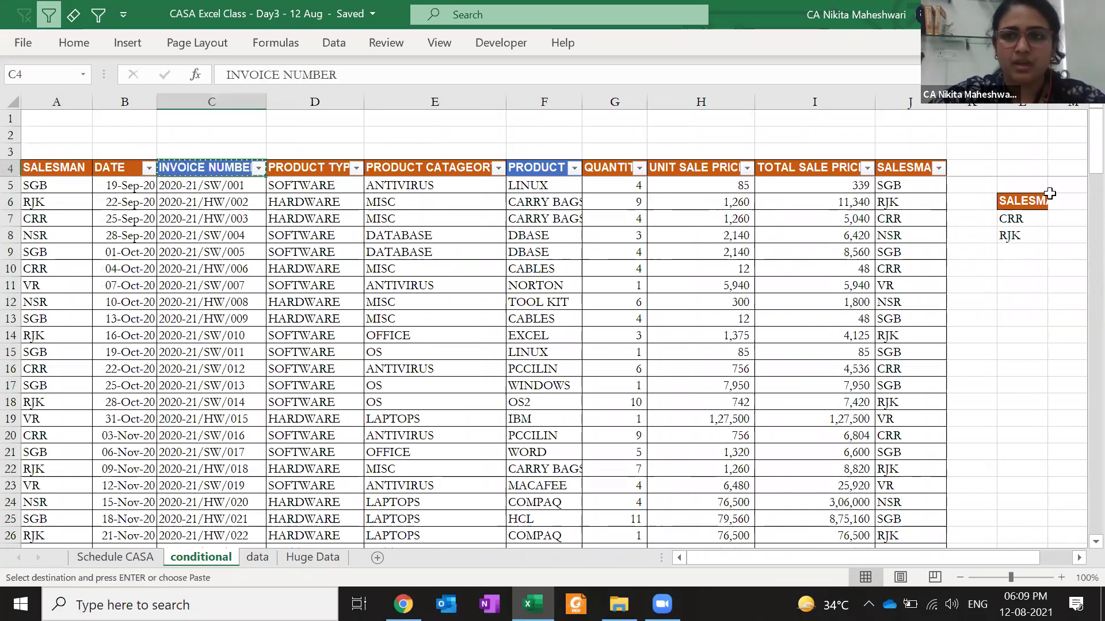
pyautogui.press('Escape')
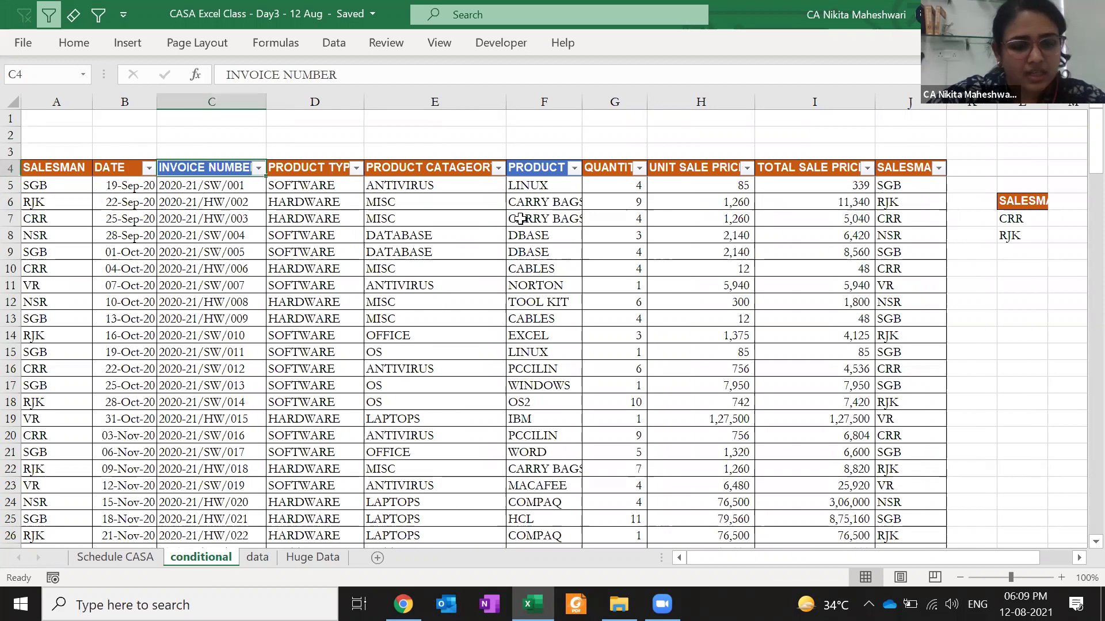
pyautogui.press('Down')
pyautogui.press('Up')
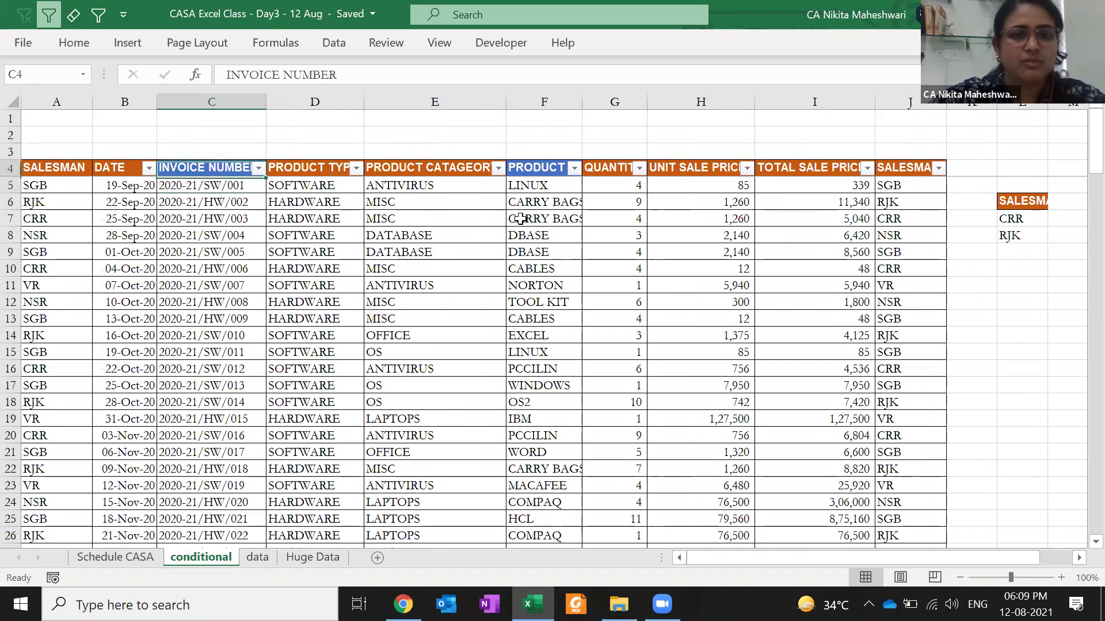
# - Copy the PRODUCT TYPE header from D4 into M6, beside the SALESMAN header of the lookup list
pyautogui.press('Right')
pyautogui.hotkey('ctrl', 'c')
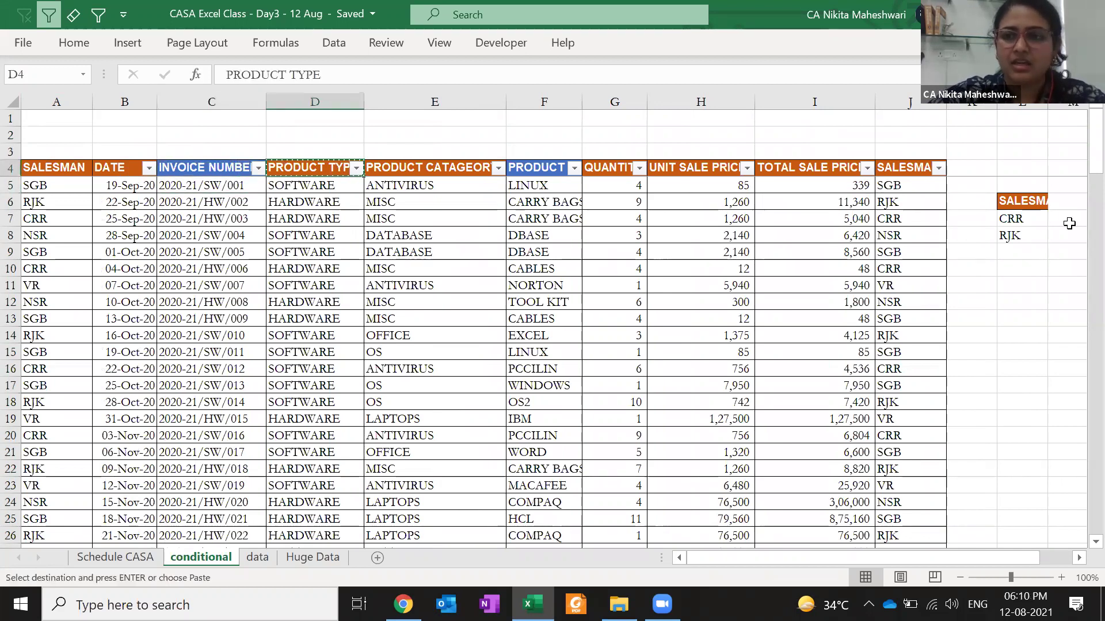
pyautogui.click(1078, 201)
pyautogui.press('Return')
pyautogui.press('Left')
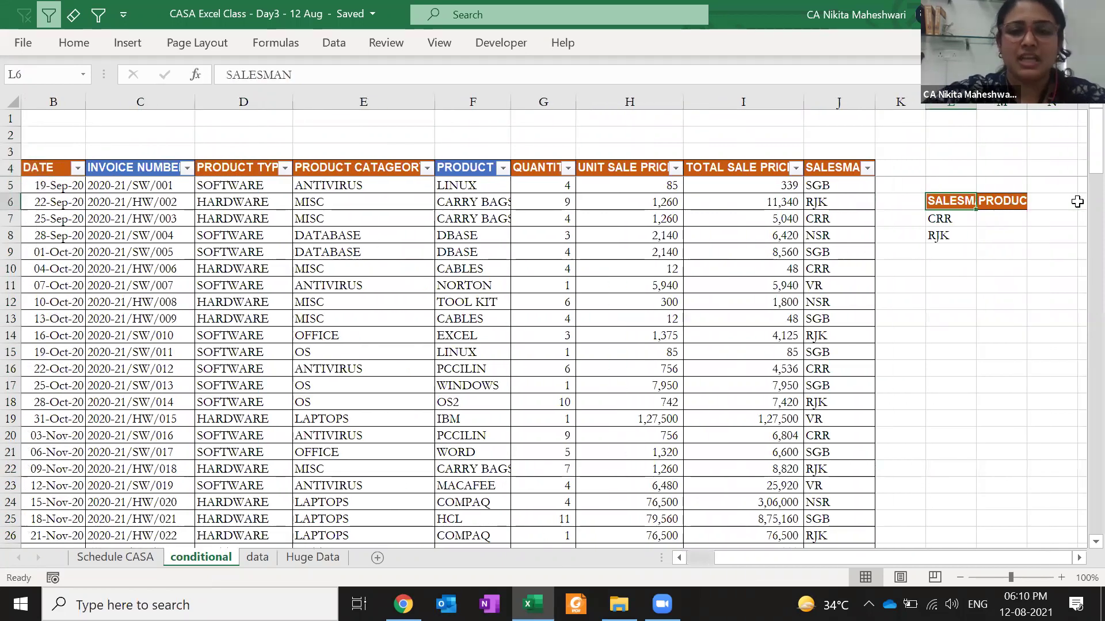
# - Hide columns E to J so the lookup list sits close to the first four data columns
pyautogui.moveTo(742, 204); pyautogui.dragTo(598, 202)
pyautogui.moveTo(850, 224); pyautogui.dragTo(336, 211)
pyautogui.hotkey('ctrl', '0')
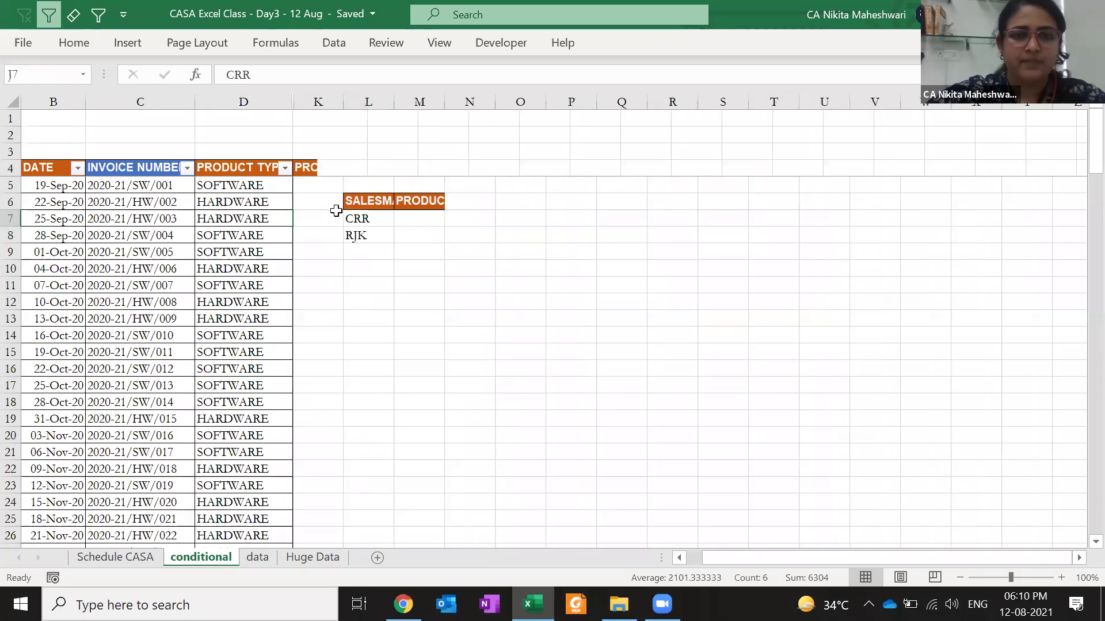
pyautogui.press('Home')
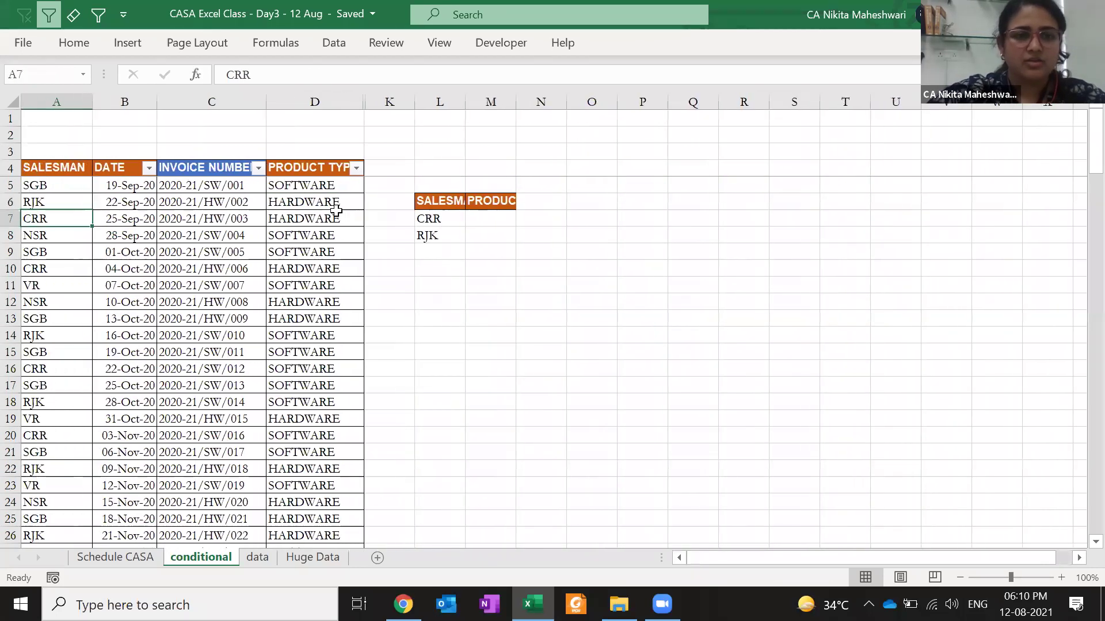
# - Widen column L well beyond its SALESMAN header and apply the same column width to column M
pyautogui.click(451, 201)
pyautogui.moveTo(465, 102); pyautogui.dragTo(557, 101)
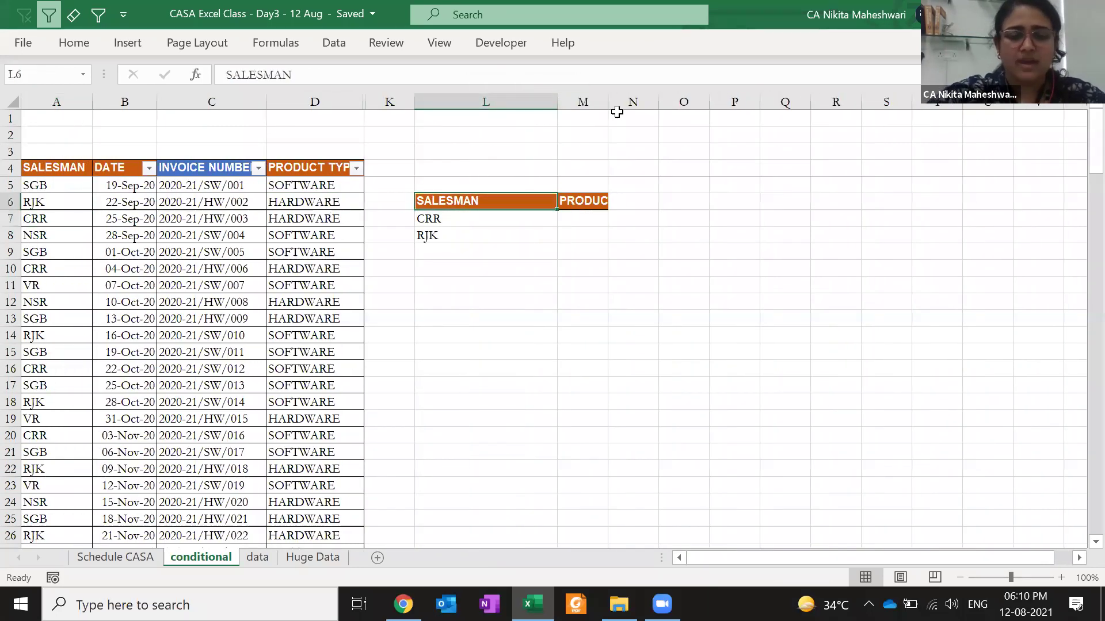
pyautogui.hotkey('ctrl', 'c')
pyautogui.press('Right')
pyautogui.hotkey('ctrl', 'alt', 'v')
pyautogui.press('w')
pyautogui.press('Return')
pyautogui.press('Escape')
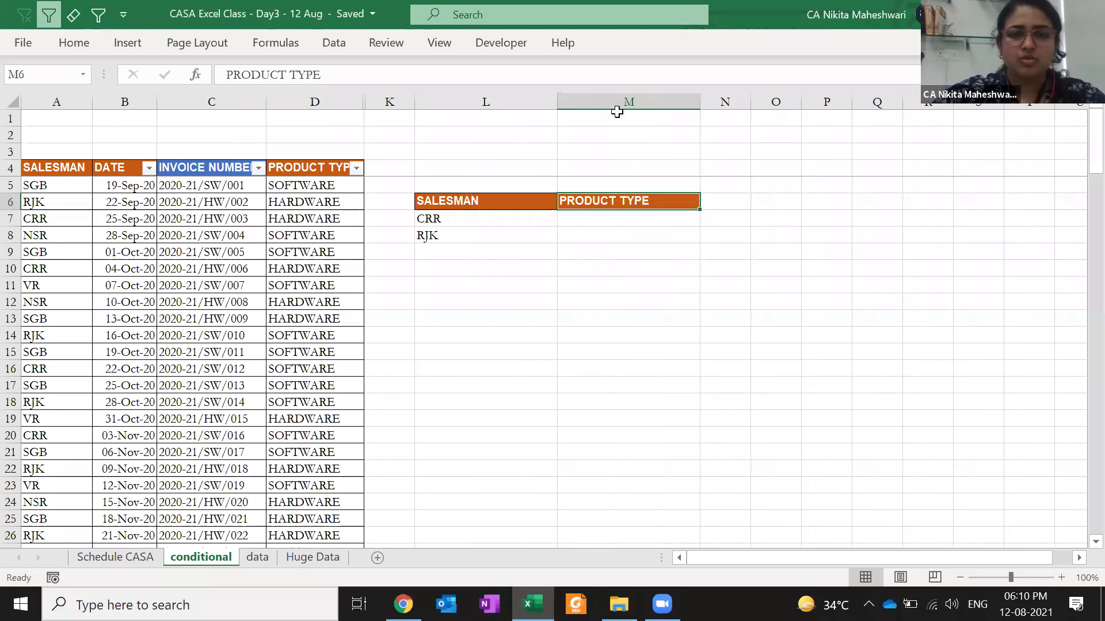
pyautogui.press('Left')
pyautogui.press('Down')
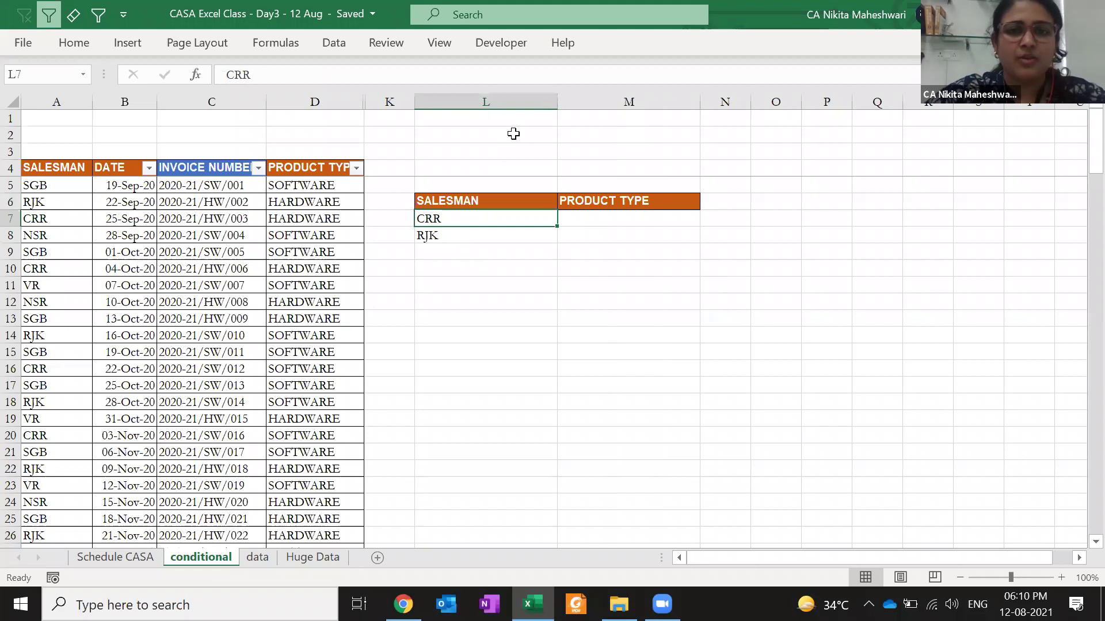
# - Enter =MATCH($M$6,$A$4:$D$4,0) in M3 to find the PRODUCT TYPE column's position in the header row
pyautogui.click(619, 135)
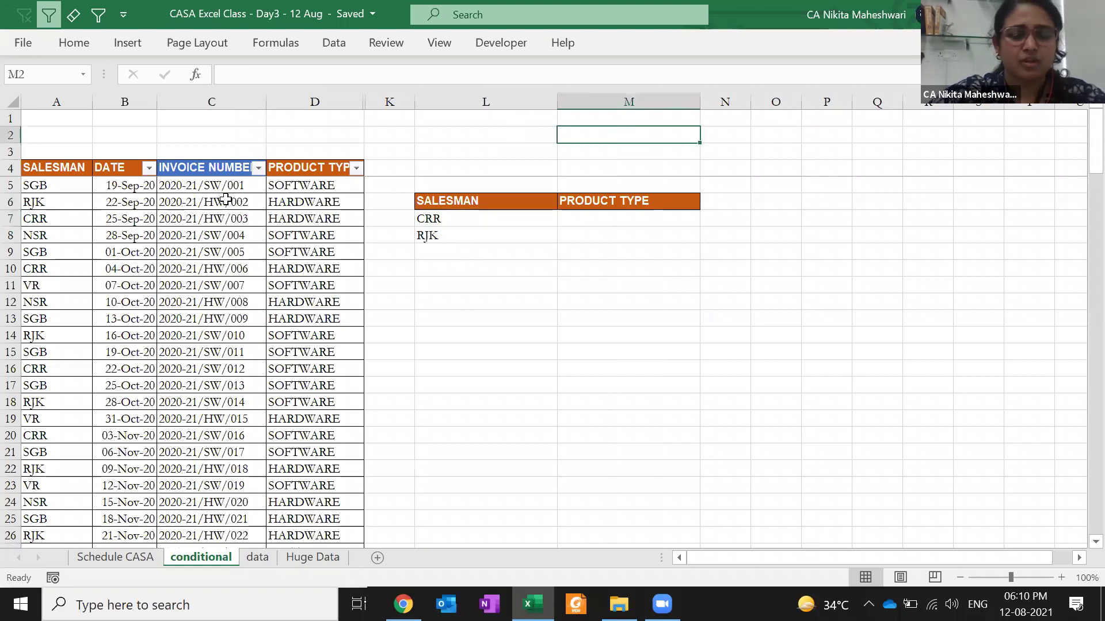
pyautogui.press('Down')
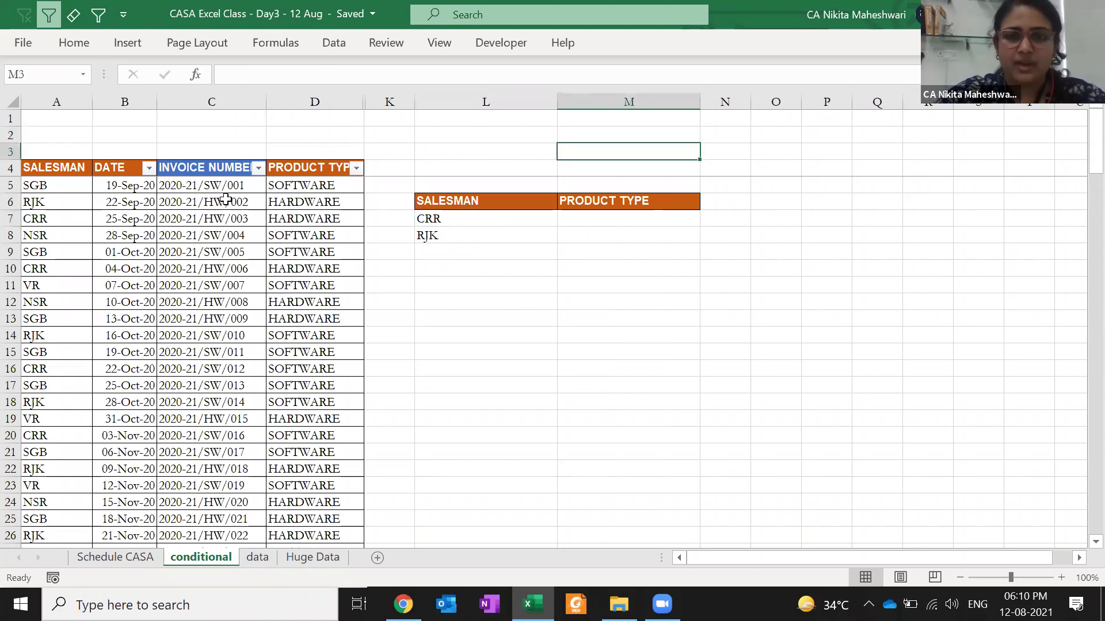
pyautogui.write('=match')
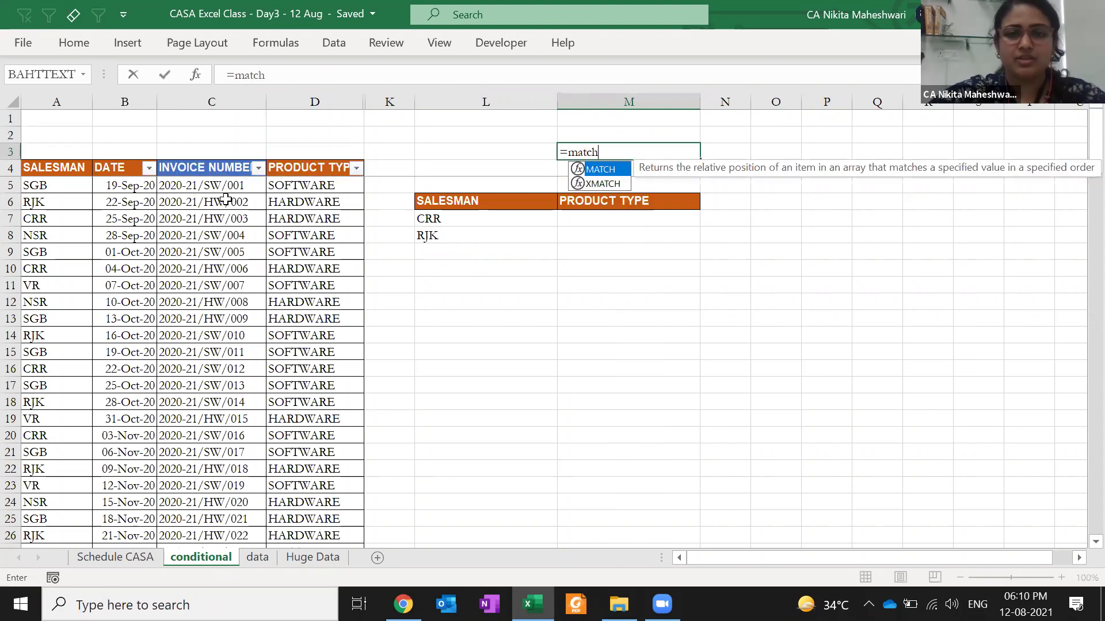
pyautogui.press('Tab')
pyautogui.click(576, 204)
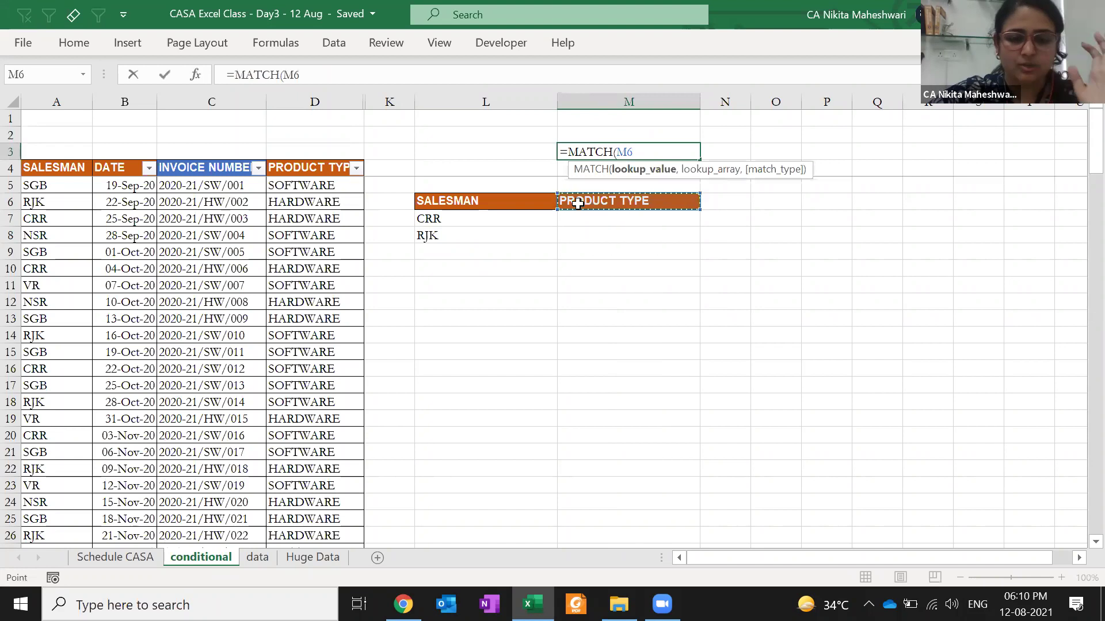
pyautogui.press('F4')
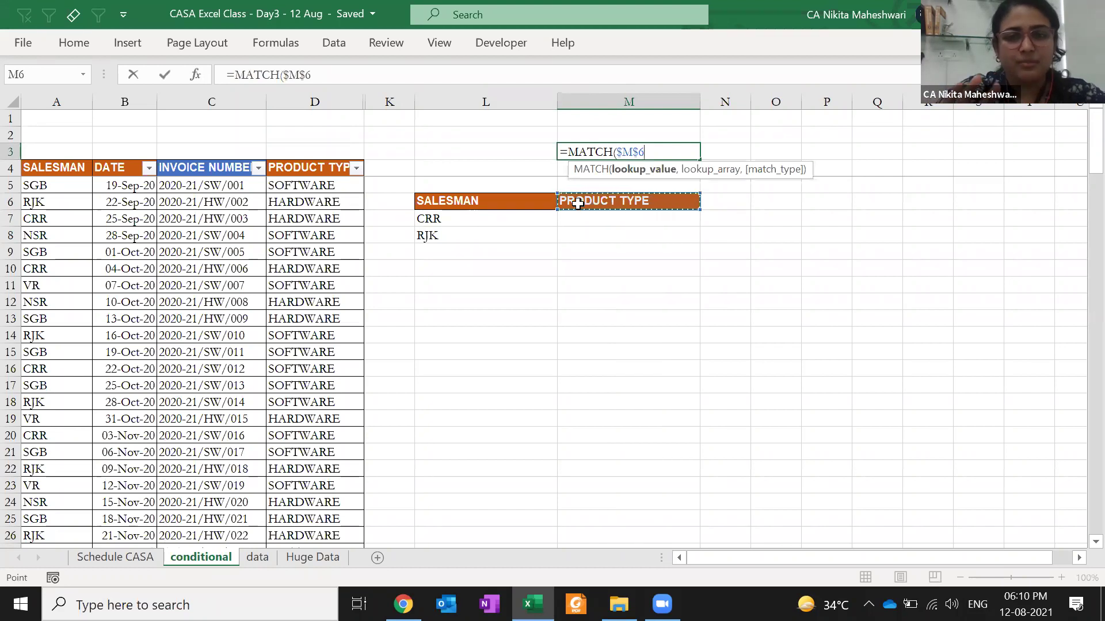
pyautogui.write(',')
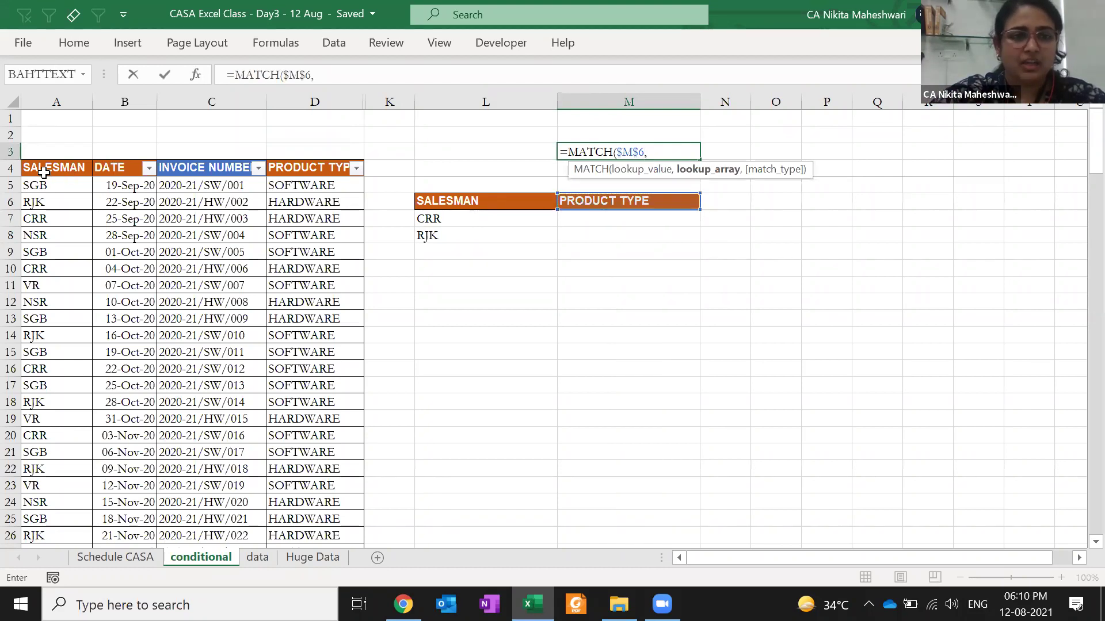
pyautogui.moveTo(37, 168); pyautogui.dragTo(312, 170)
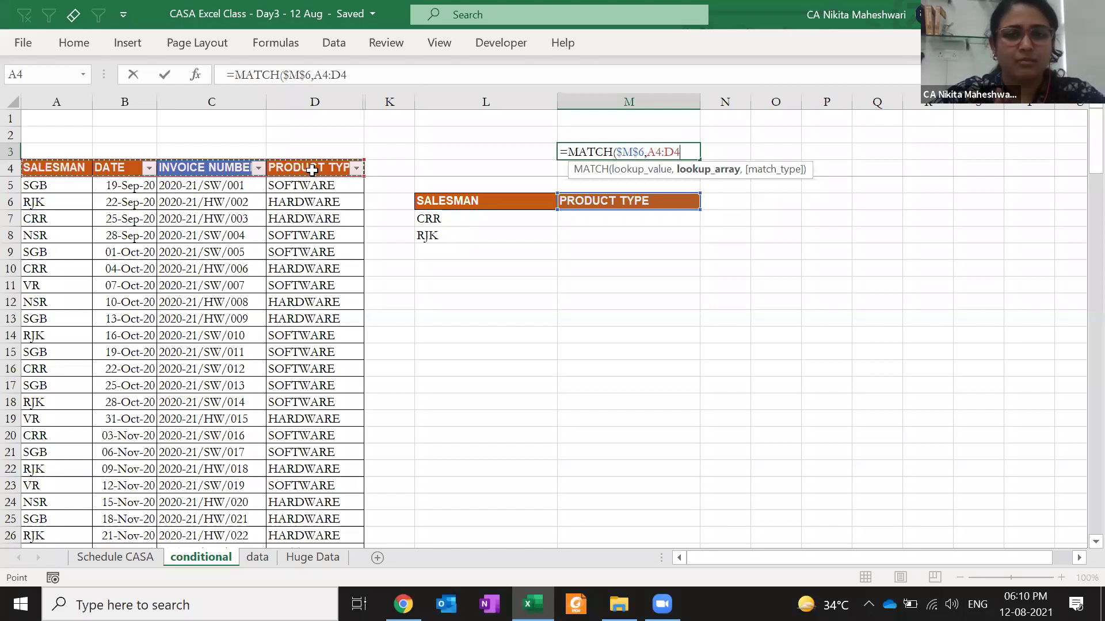
pyautogui.press('F4')
pyautogui.write(',0')
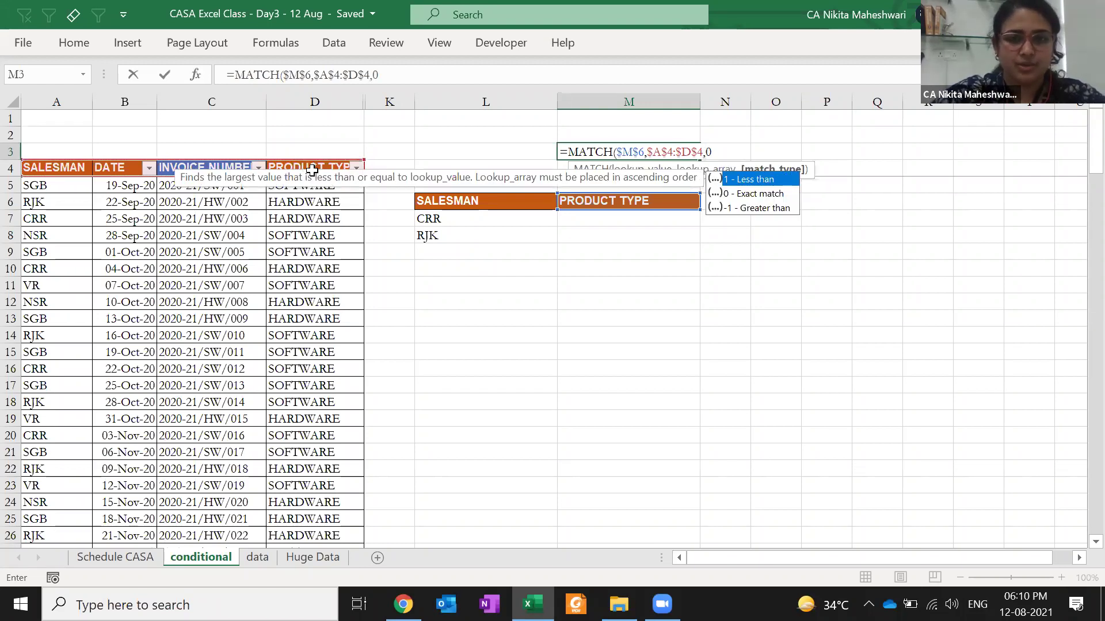
pyautogui.write(')')
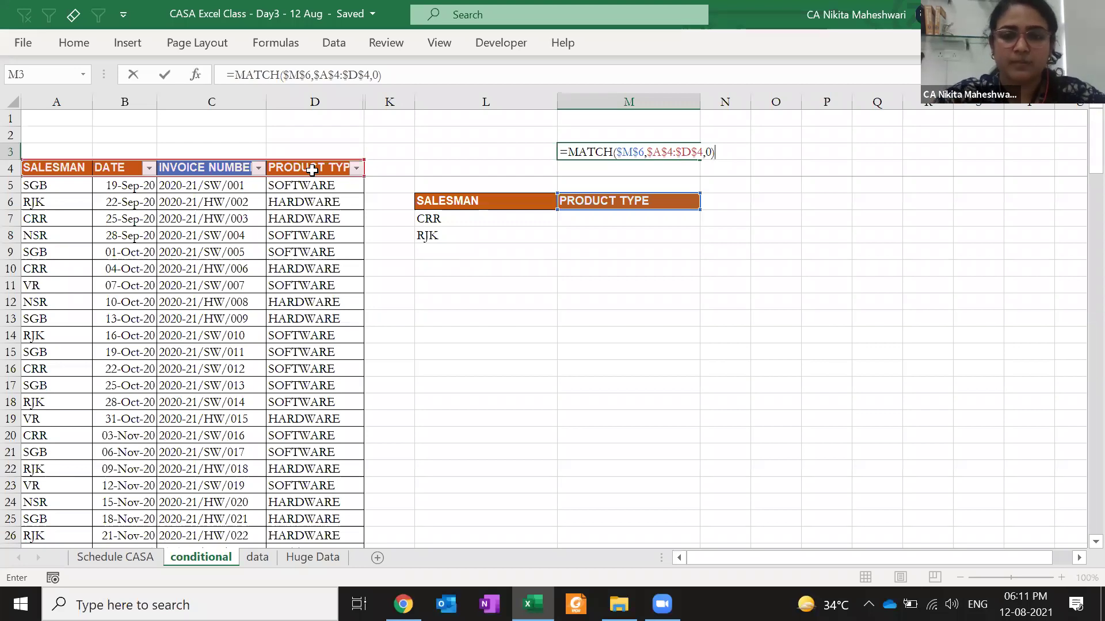
pyautogui.hotkey('ctrl', 'Return')
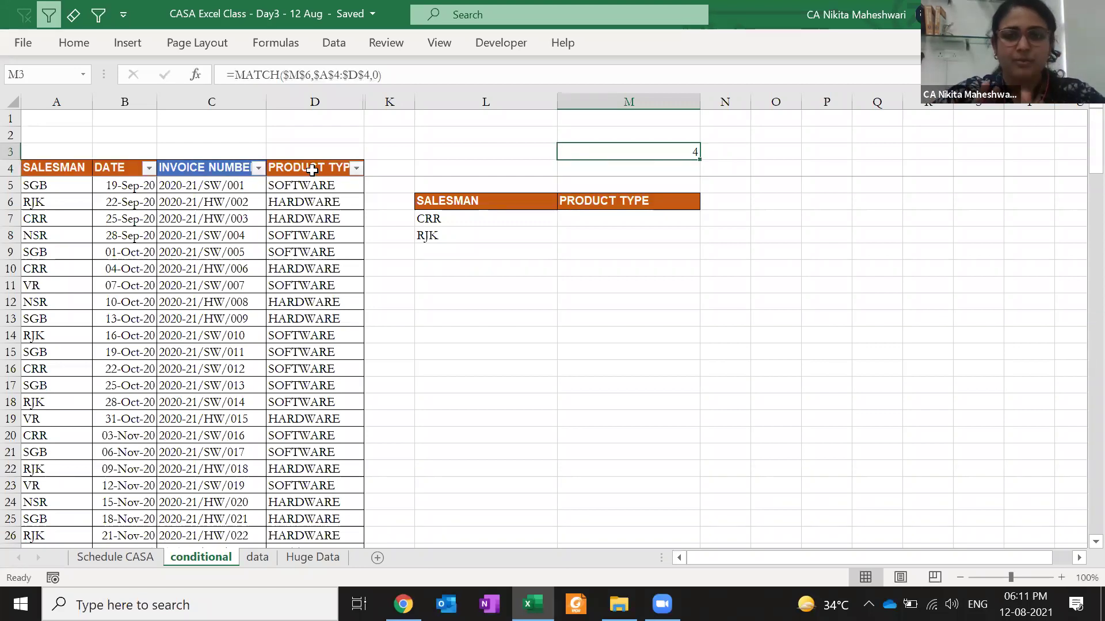
# - Start a VLOOKUP formula in M7 with $L7 as the lookup value, locking only its column
pyautogui.press('Down')
pyautogui.press('Down')
pyautogui.press('Down')
pyautogui.press('Down')
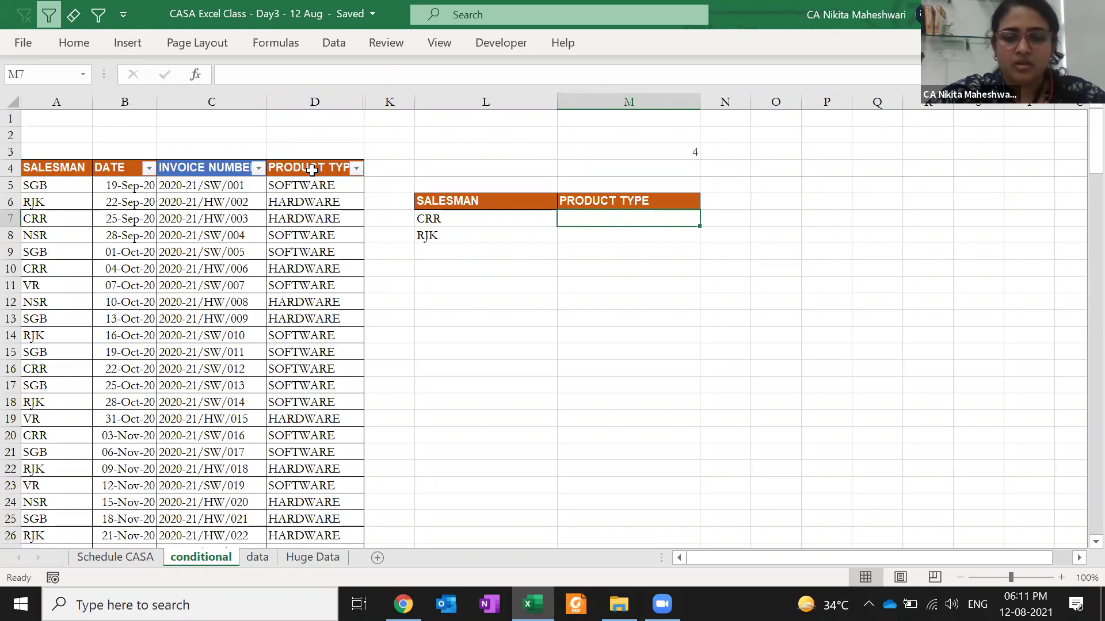
pyautogui.write('=vl')
pyautogui.press('Tab')
pyautogui.press('Left')
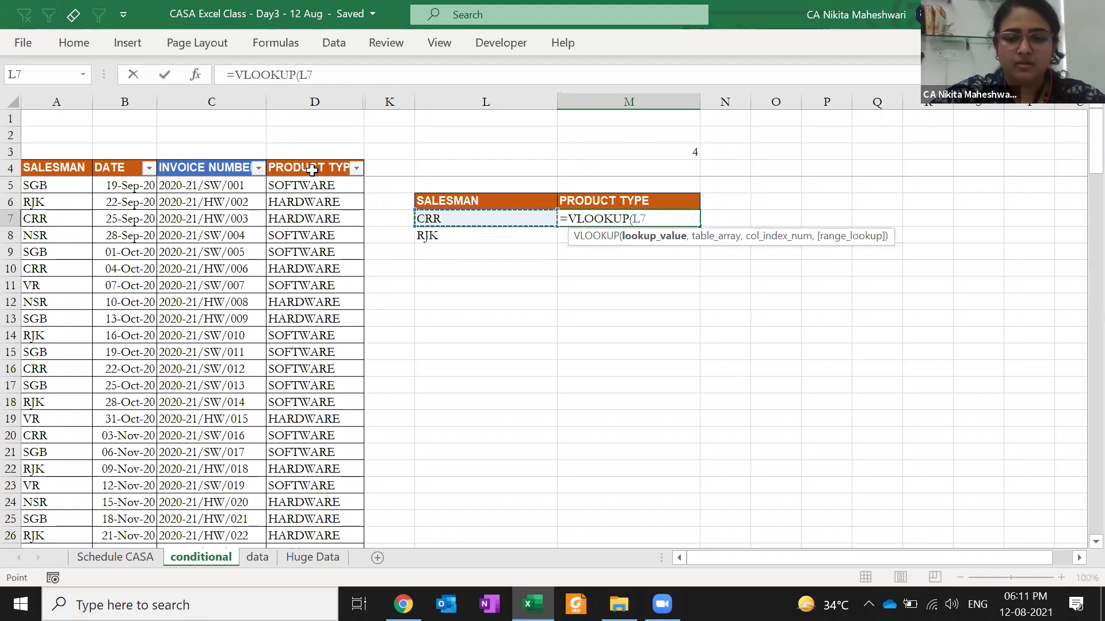
pyautogui.press('F4')
pyautogui.press('F4')
pyautogui.press('F4')
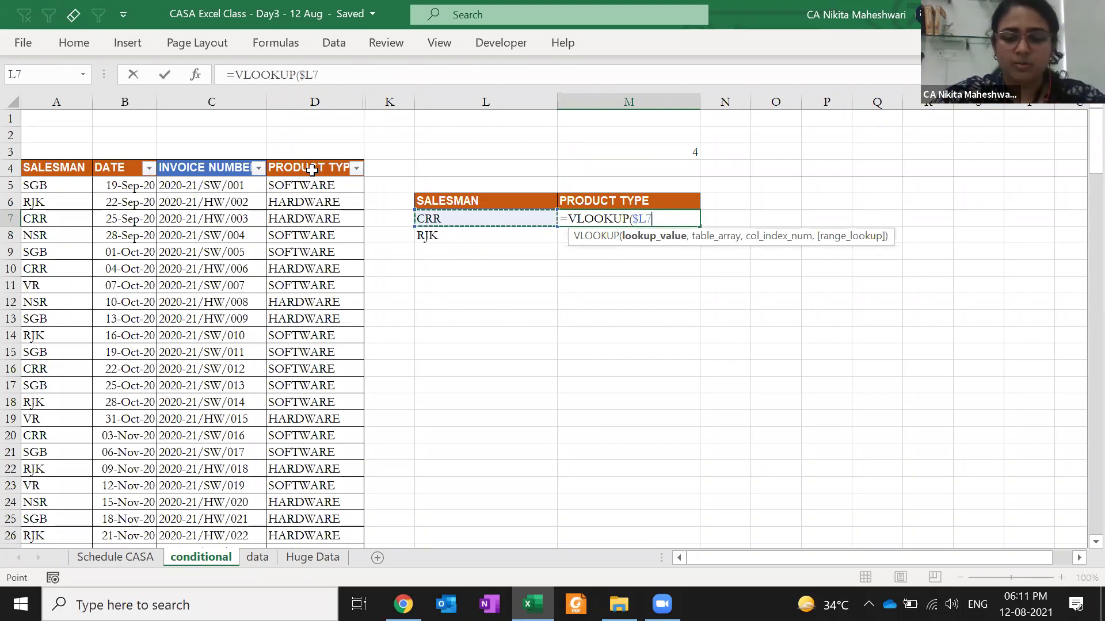
pyautogui.write(',')
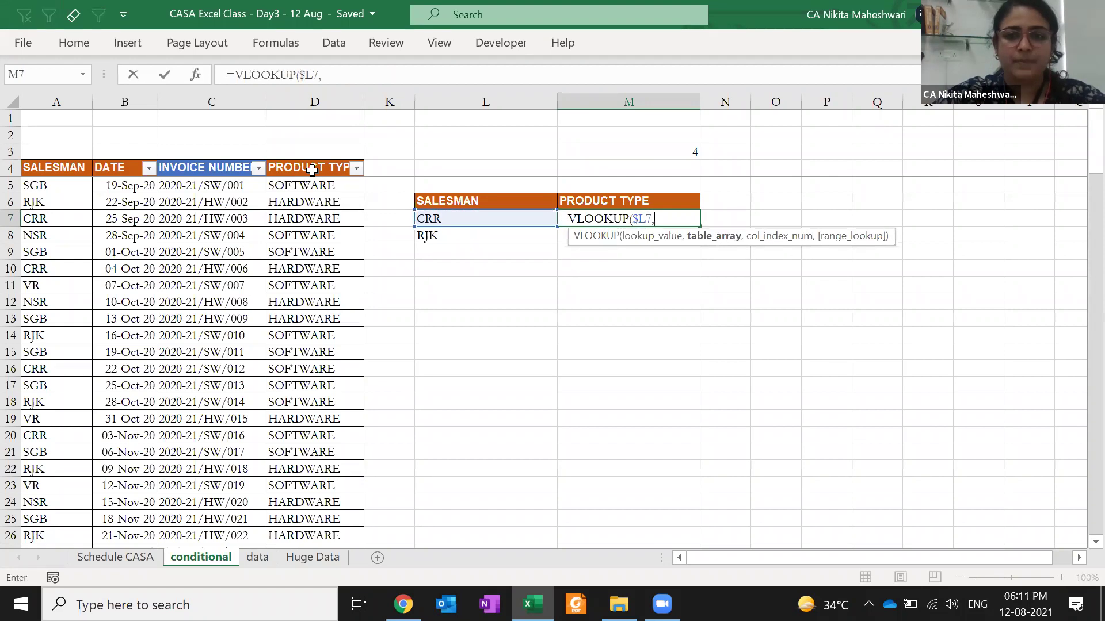
# - Set the VLOOKUP's table array to the absolute range $A$4:$D$146, covering the headers and all data rows
pyautogui.click(69, 166)
pyautogui.hotkey('shift', 'Right')
pyautogui.hotkey('shift', 'Right')
pyautogui.hotkey('shift', 'Right')
pyautogui.hotkey('ctrl', 'shift', 'Down')
pyautogui.press('F4')
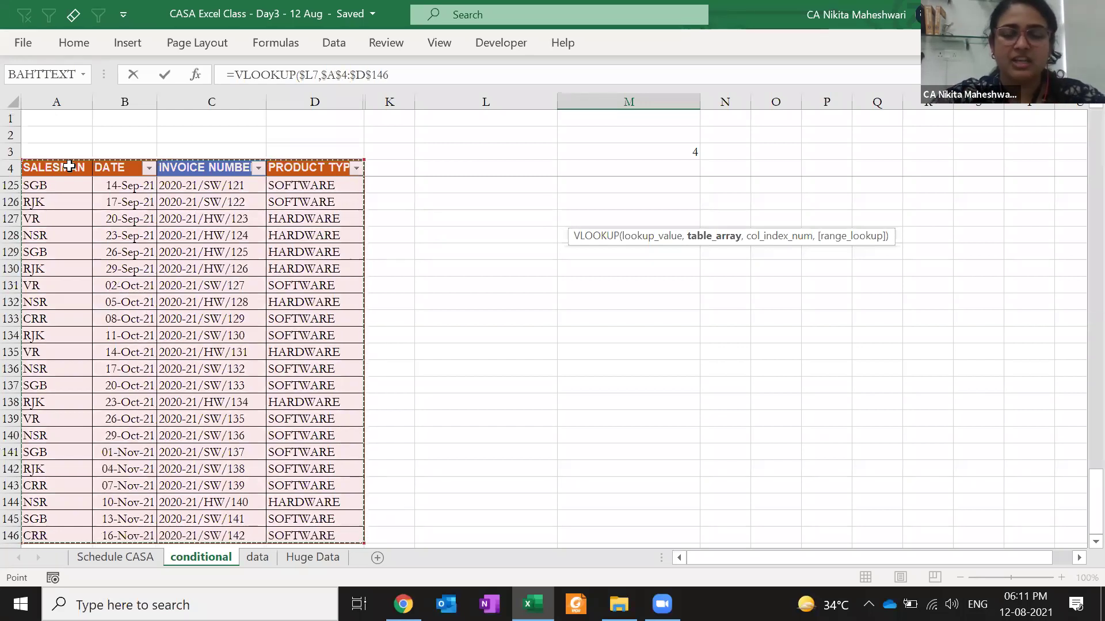
pyautogui.write(',')
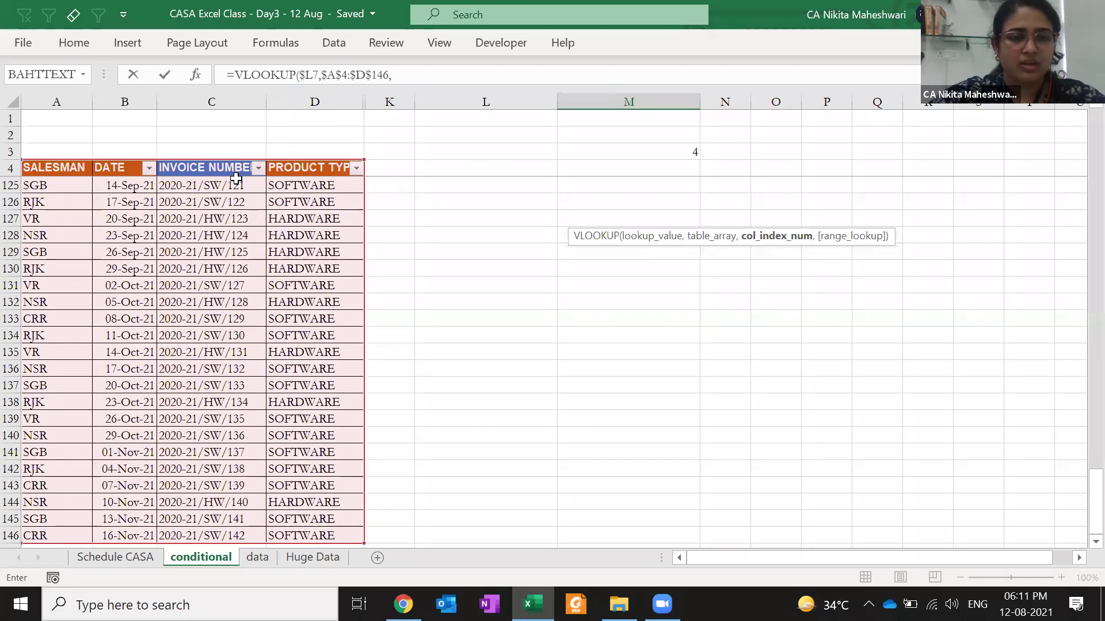
# - Complete the VLOOKUP in M7 with column index 4 and exact match 0
pyautogui.scroll(20, 236, 178)
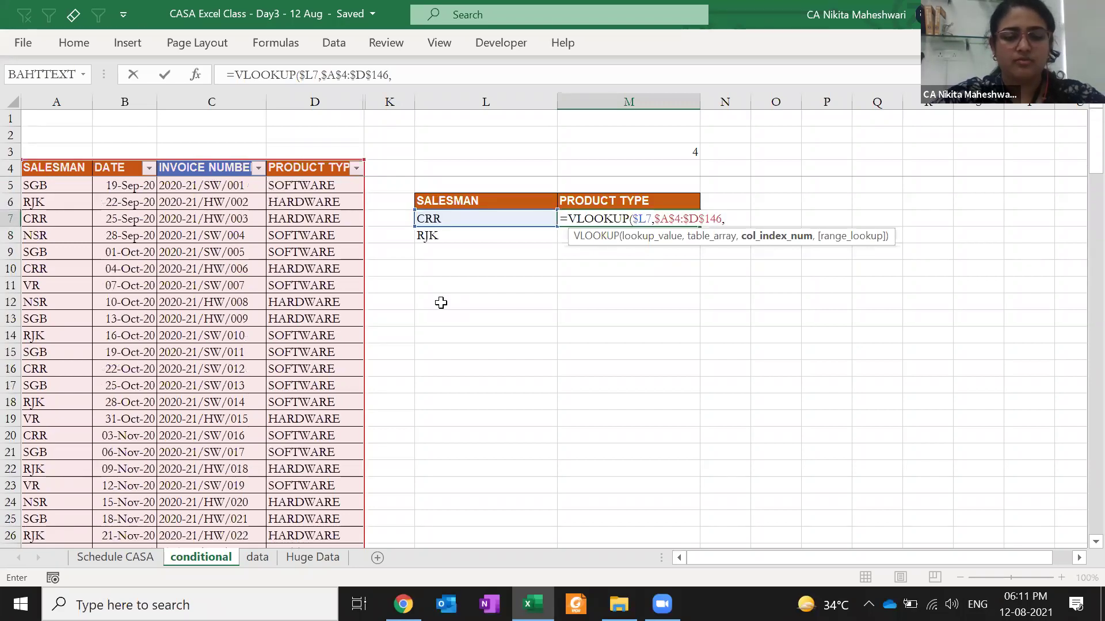
pyautogui.write(',0)')
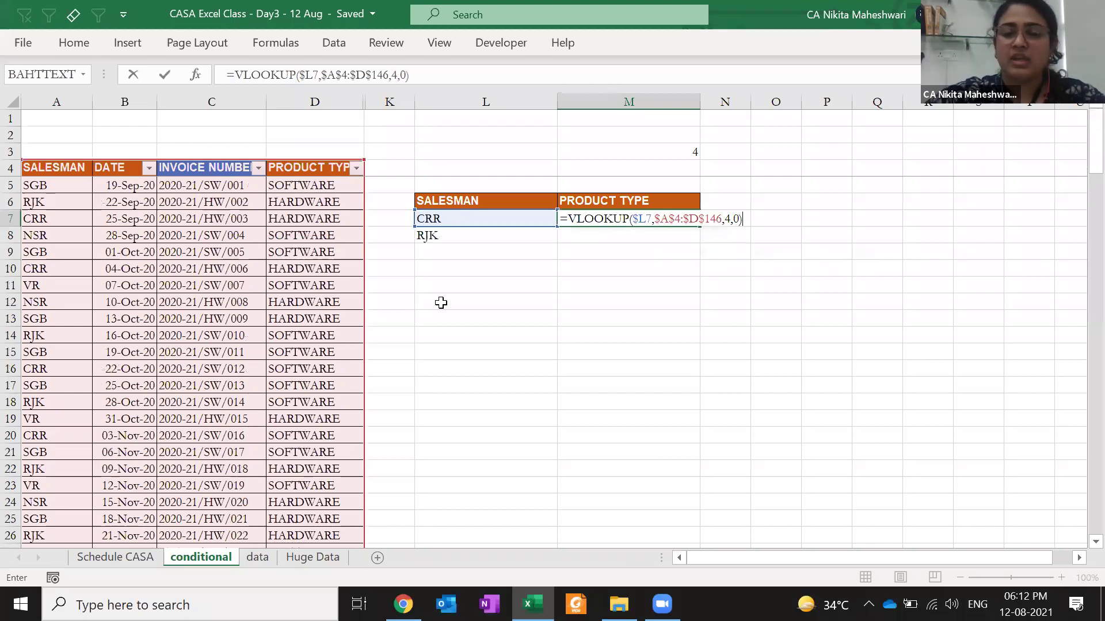
pyautogui.press('Return')
pyautogui.press('Up')
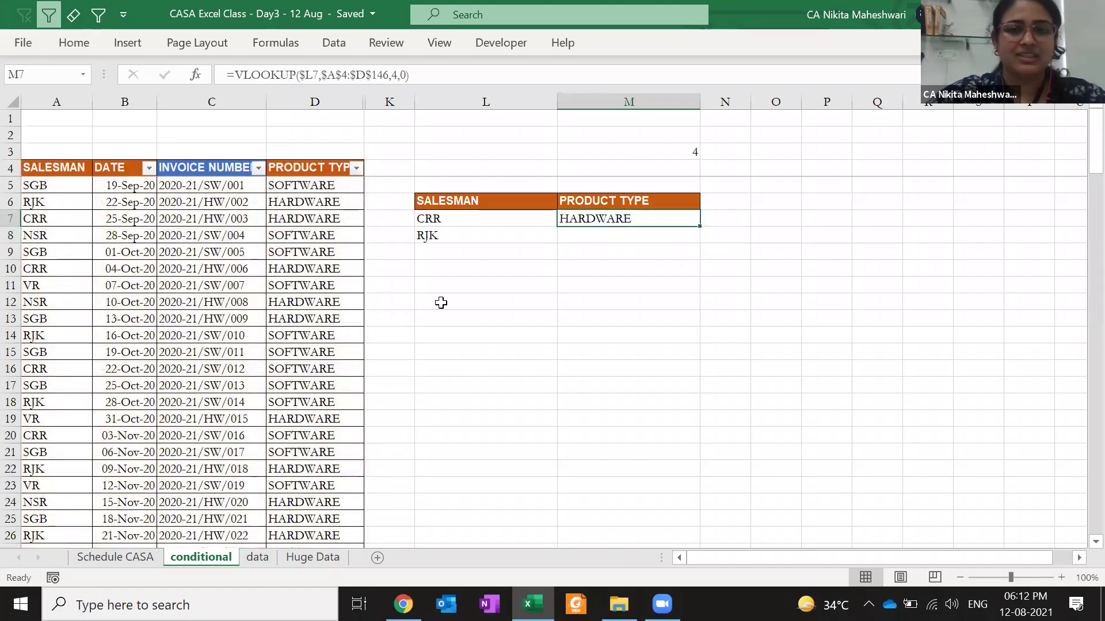
# - Search the sheet for salesman CRR, using the value copied from L7
pyautogui.press('Left')
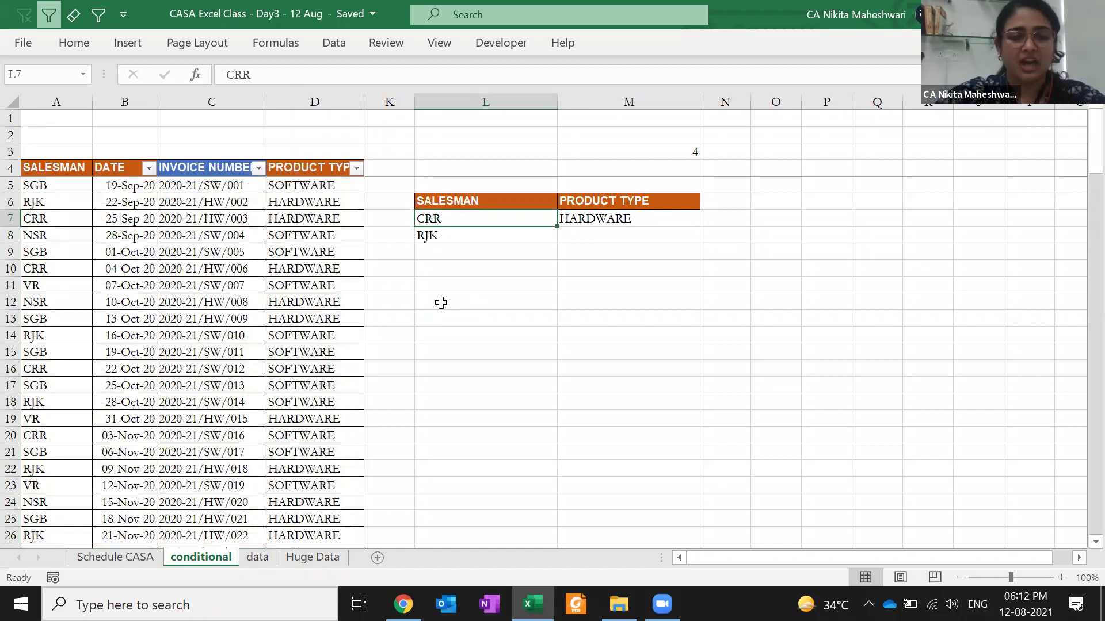
pyautogui.hotkey('ctrl', 'c')
pyautogui.hotkey('ctrl', 'f')
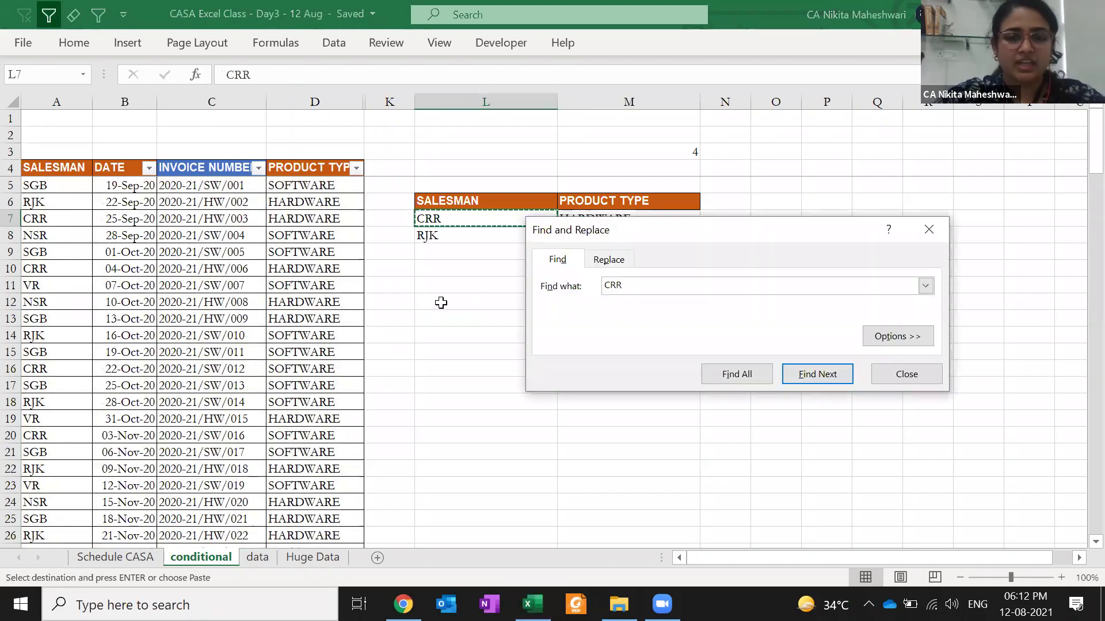
pyautogui.press('Return')
pyautogui.press('Escape')
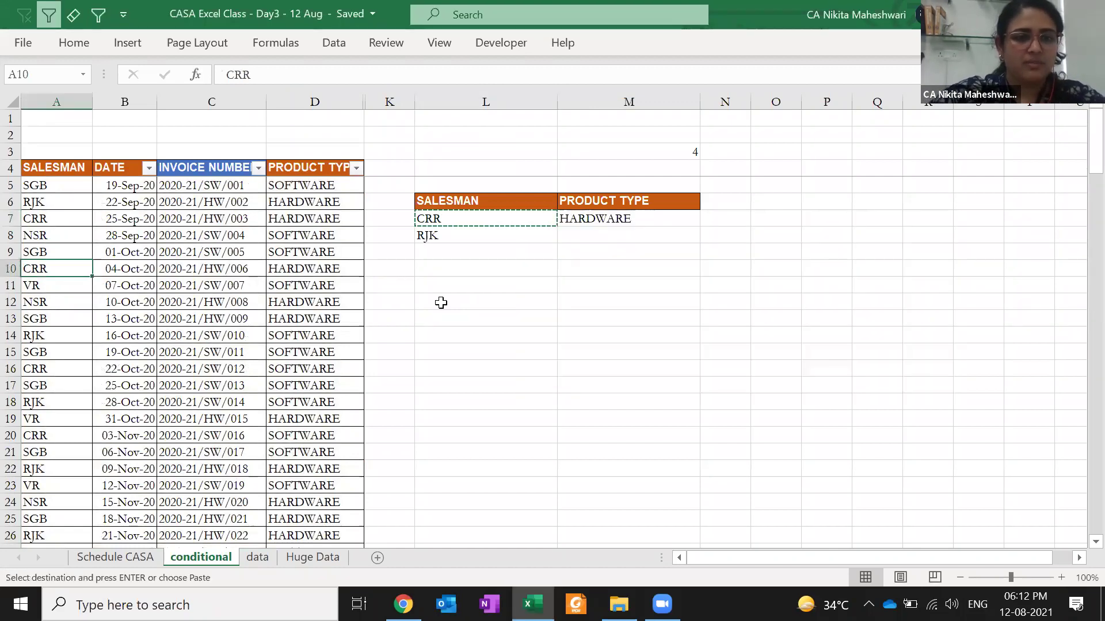
# - Highlight the CRR record in row 10 of the data table with yellow fill
pyautogui.press('Down')
pyautogui.press('Up')
pyautogui.hotkey('shift', 'space')
pyautogui.click(78, 43)
pyautogui.click(210, 103)
pyautogui.press('Right')
pyautogui.press('Right')
pyautogui.press('Right')
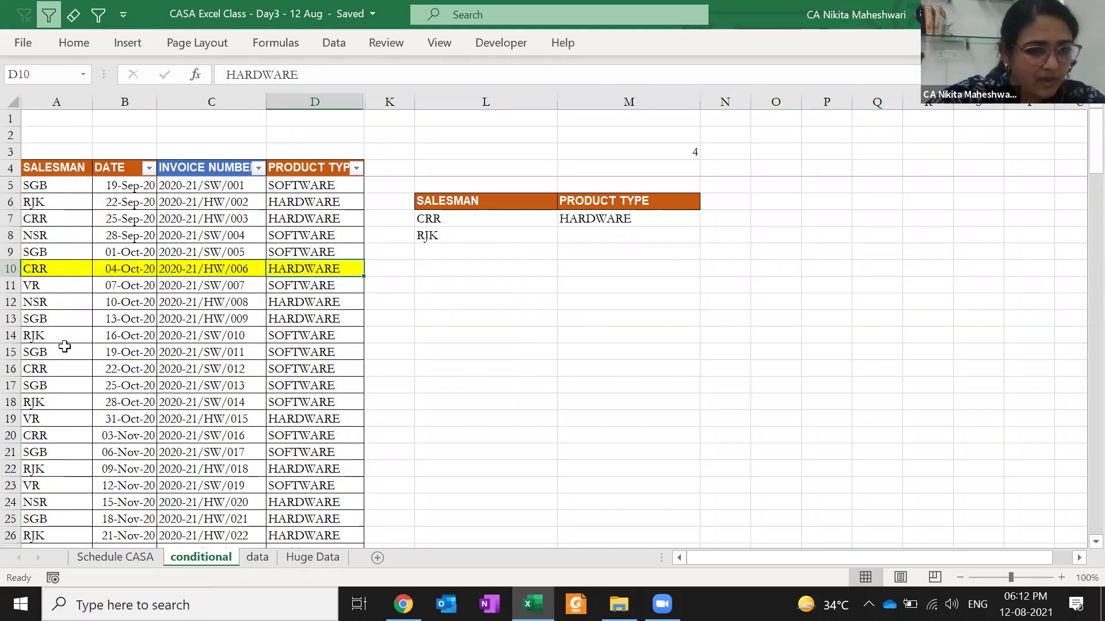
# - Highlight the CRR record in A16:D16 with yellow fill
pyautogui.moveTo(60, 375); pyautogui.dragTo(295, 369)
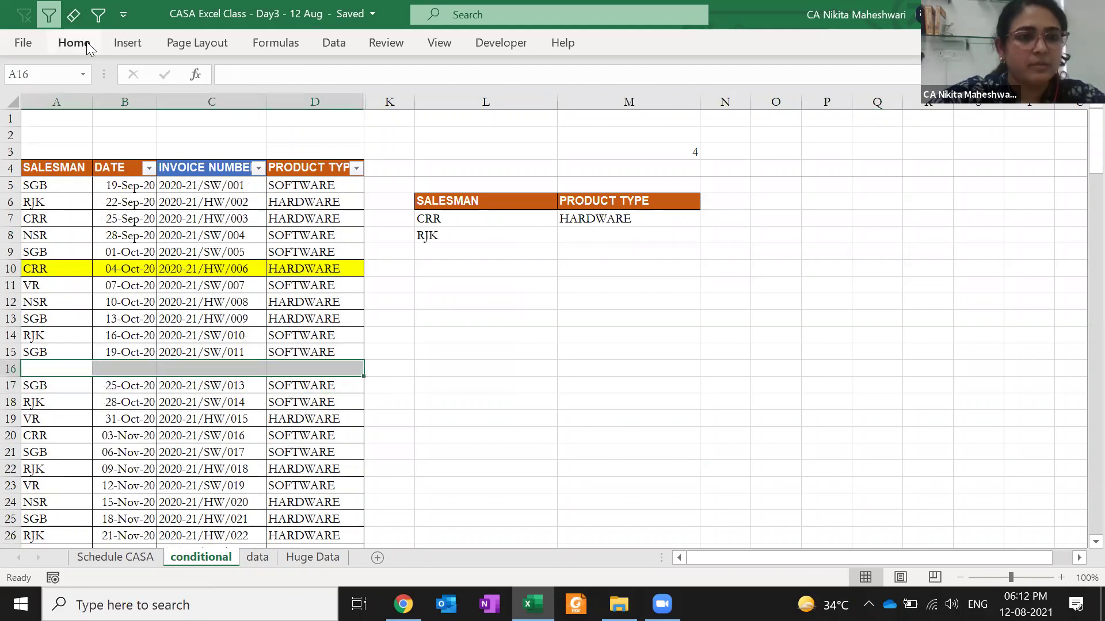
pyautogui.click(86, 41)
pyautogui.click(209, 105)
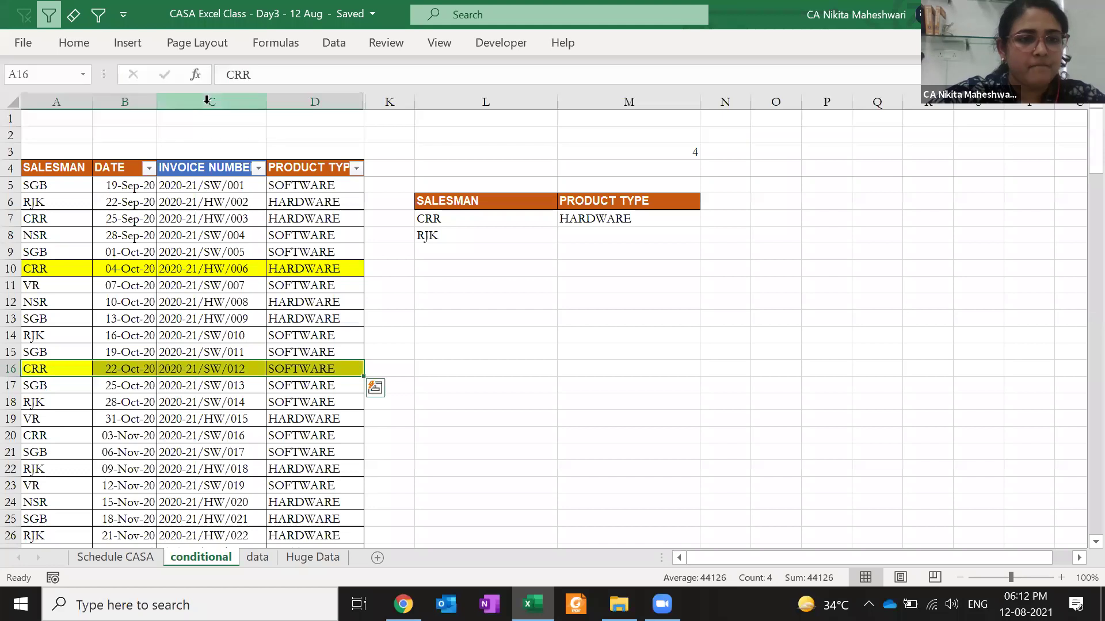
# - Clear the salesman in A10 and check the lookup result in M7
pyautogui.click(35, 269)
pyautogui.press('Delete')
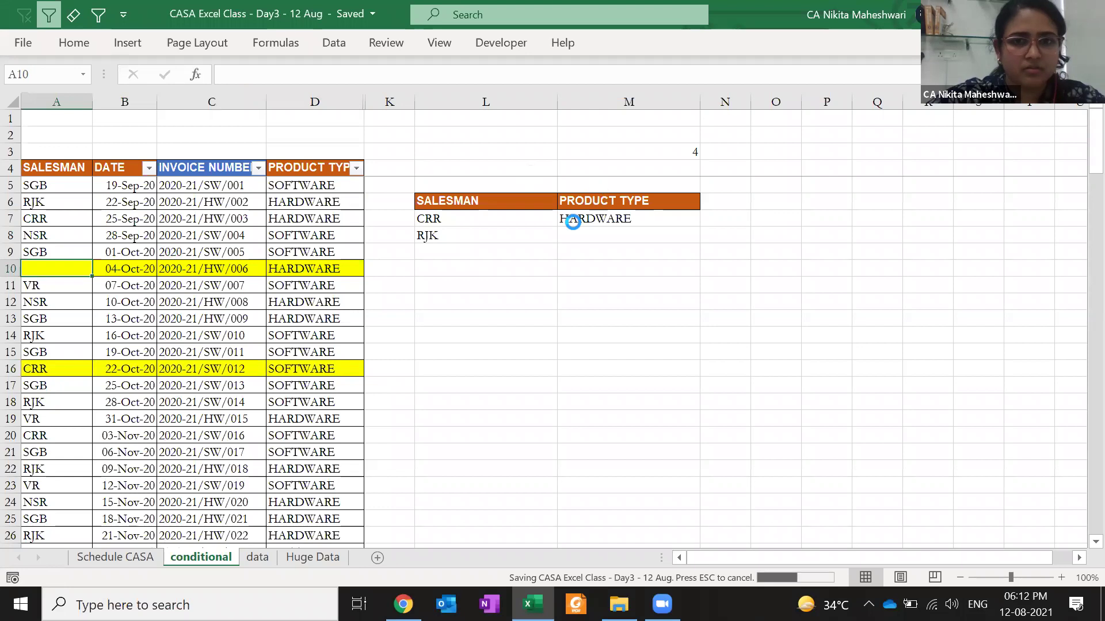
pyautogui.click(577, 214)
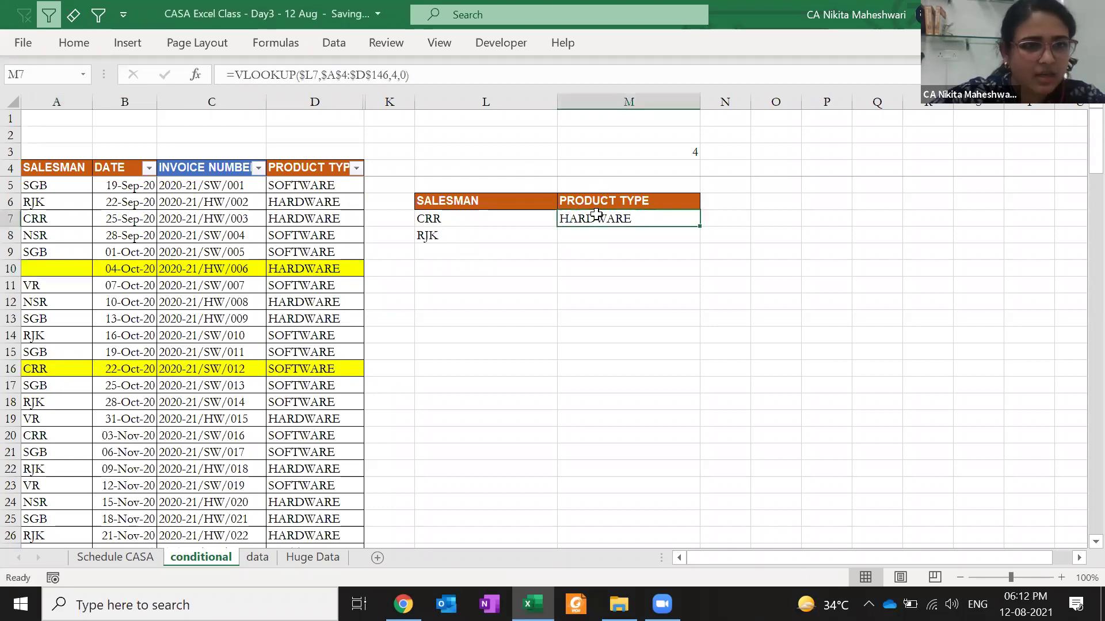
# - Replace the salesman in A7 with RJK
pyautogui.click(92, 222)
pyautogui.press('Delete')
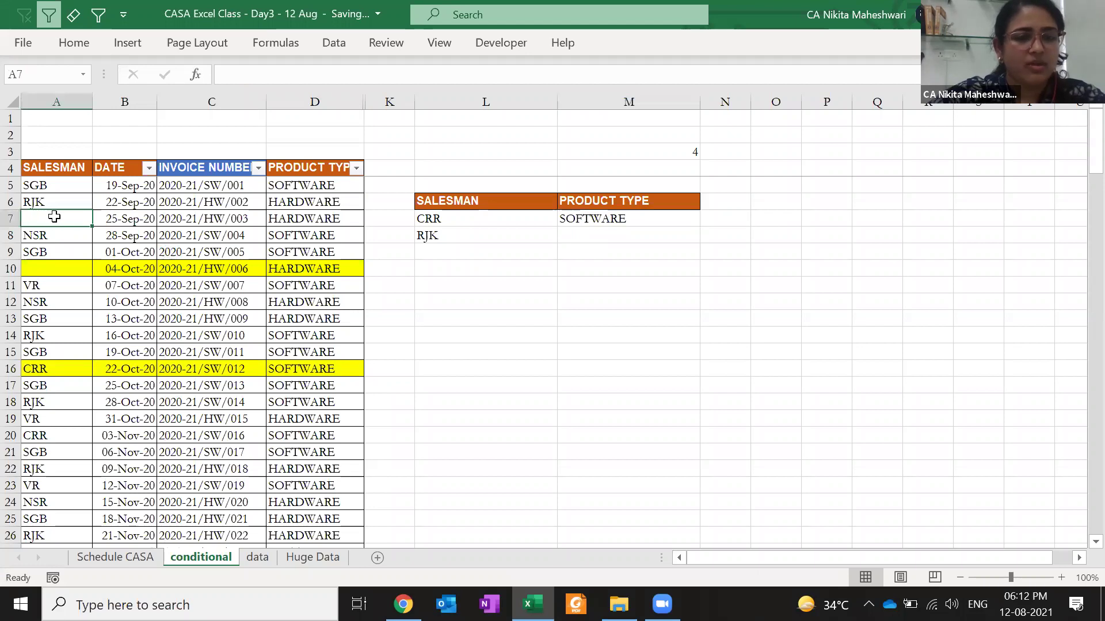
pyautogui.write('RJK')
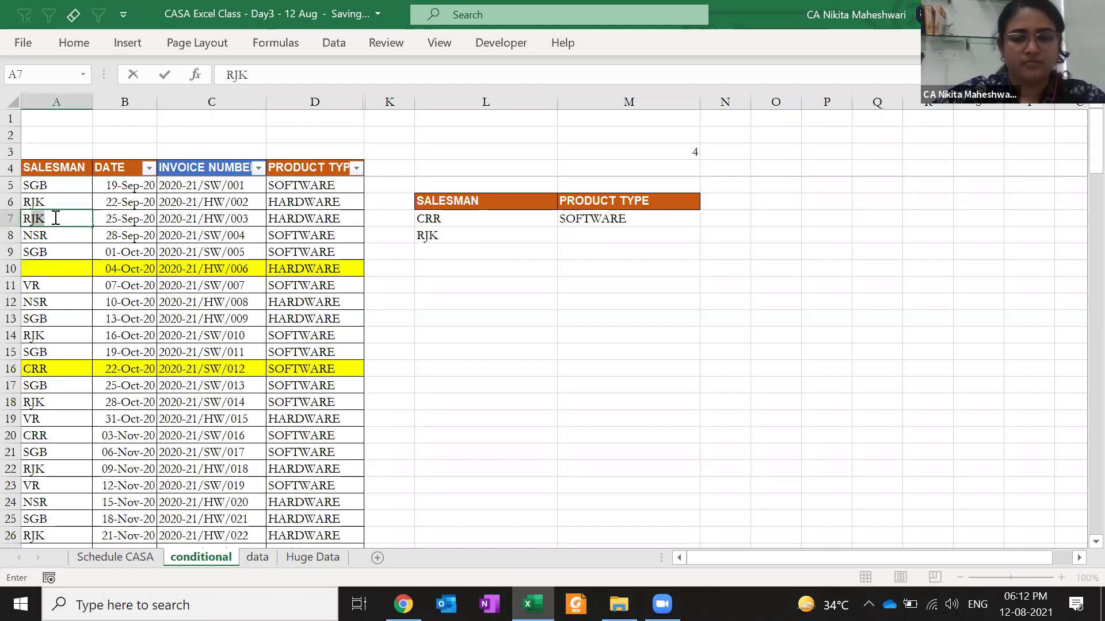
pyautogui.press('Return')
# - Enter CRR as the salesman in A10 and clear the cell again
pyautogui.click(51, 268)
pyautogui.write('CRR')
pyautogui.press('Return')
pyautogui.click(51, 265)
pyautogui.press('Delete')
# - Review the VLOOKUP formula in M7 and the salesman entries above and below the CRR record in row 16
pyautogui.click(588, 215)
pyautogui.doubleClick(588, 216)
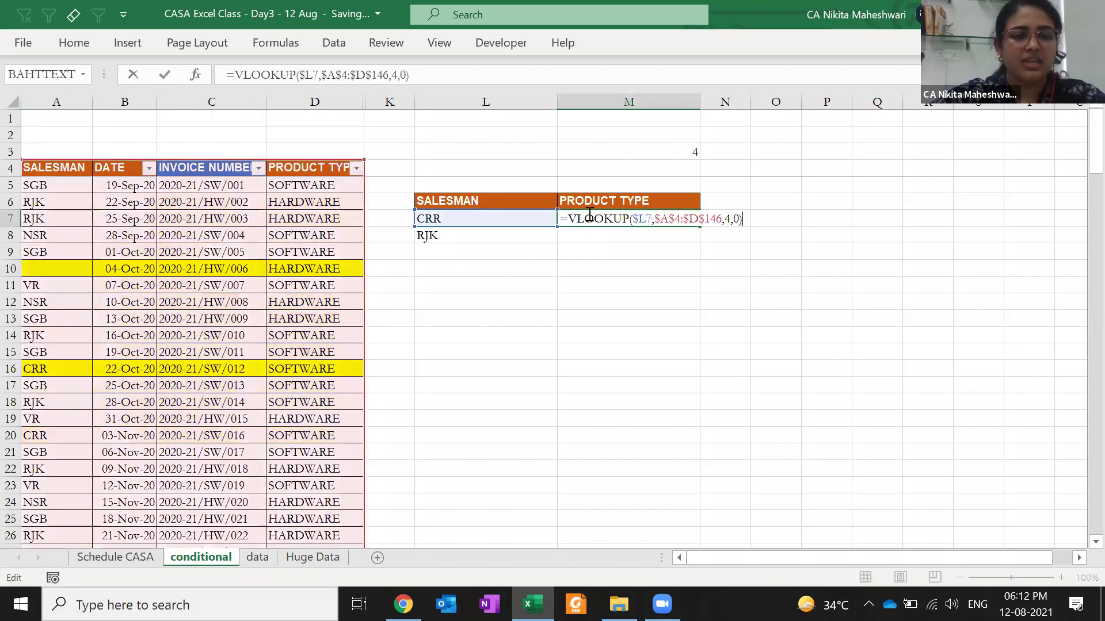
pyautogui.press('Escape')
pyautogui.moveTo(55, 150); pyautogui.dragTo(90, 356)
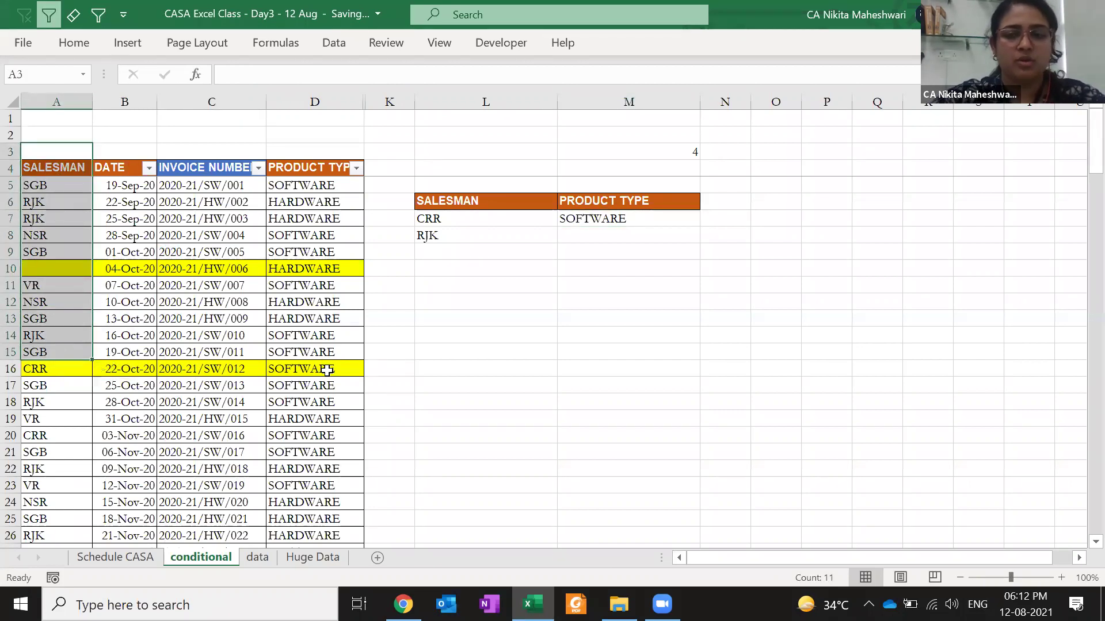
pyautogui.moveTo(43, 391); pyautogui.dragTo(72, 471)
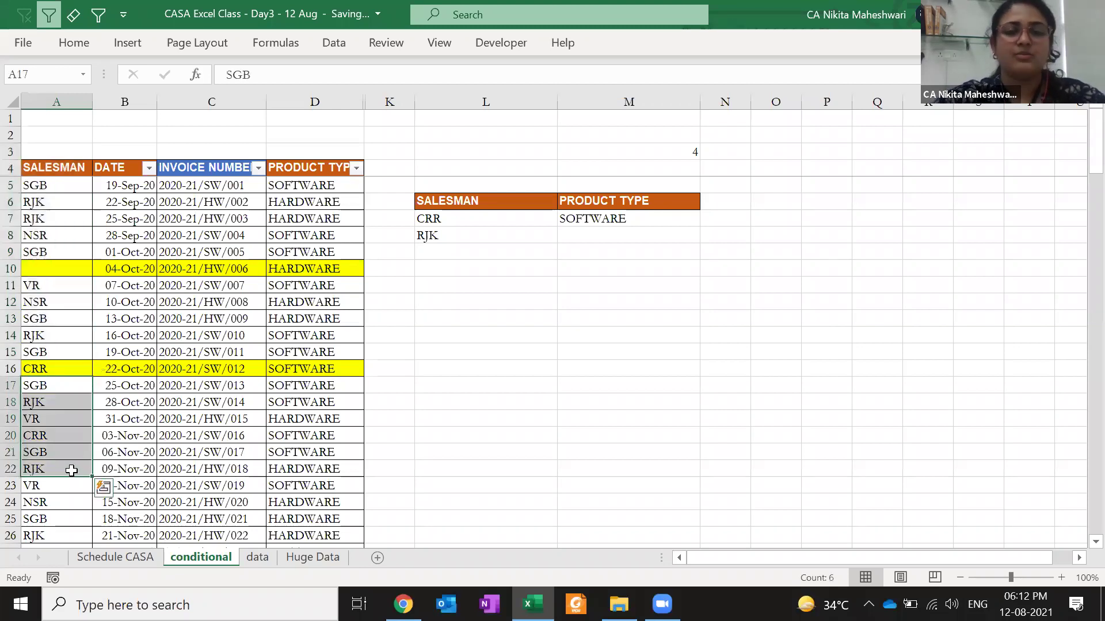
# - Restore CRR as the salesman in A10
pyautogui.click(53, 264)
pyautogui.write('CRR')
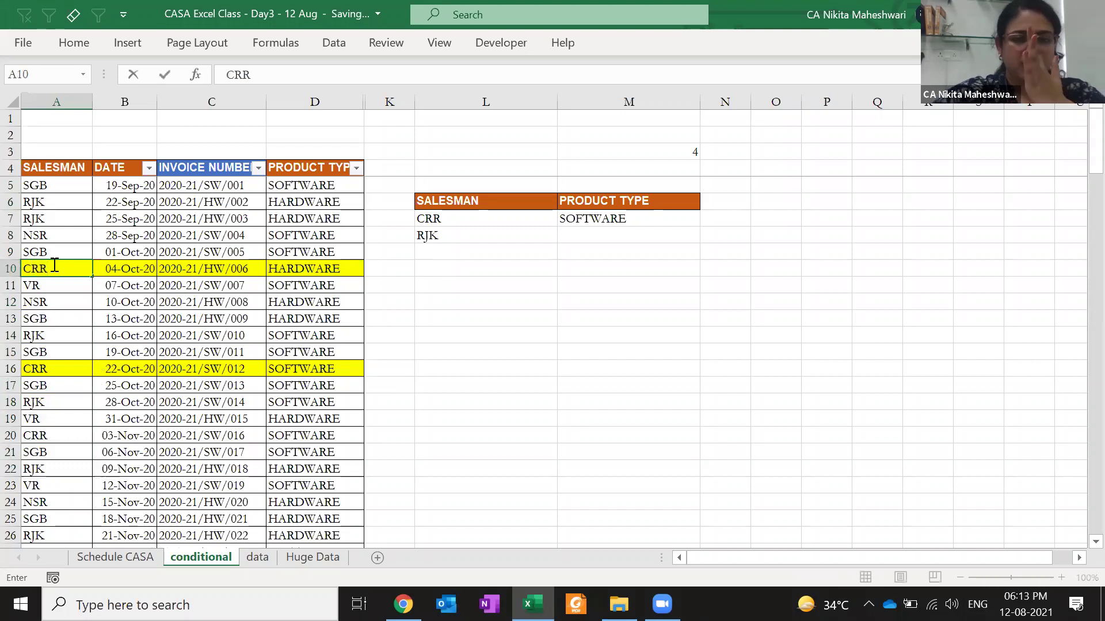
pyautogui.press('Return')
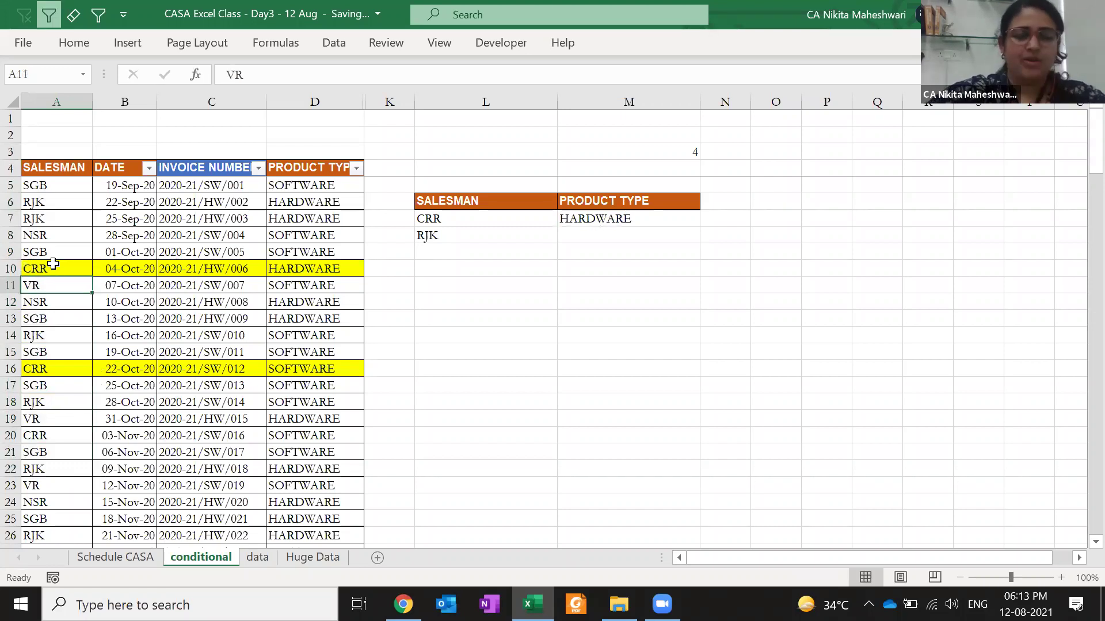
# - Inspect the col_index_num argument of the VLOOKUP formula in M7
pyautogui.click(562, 217)
pyautogui.doubleClick(563, 218)
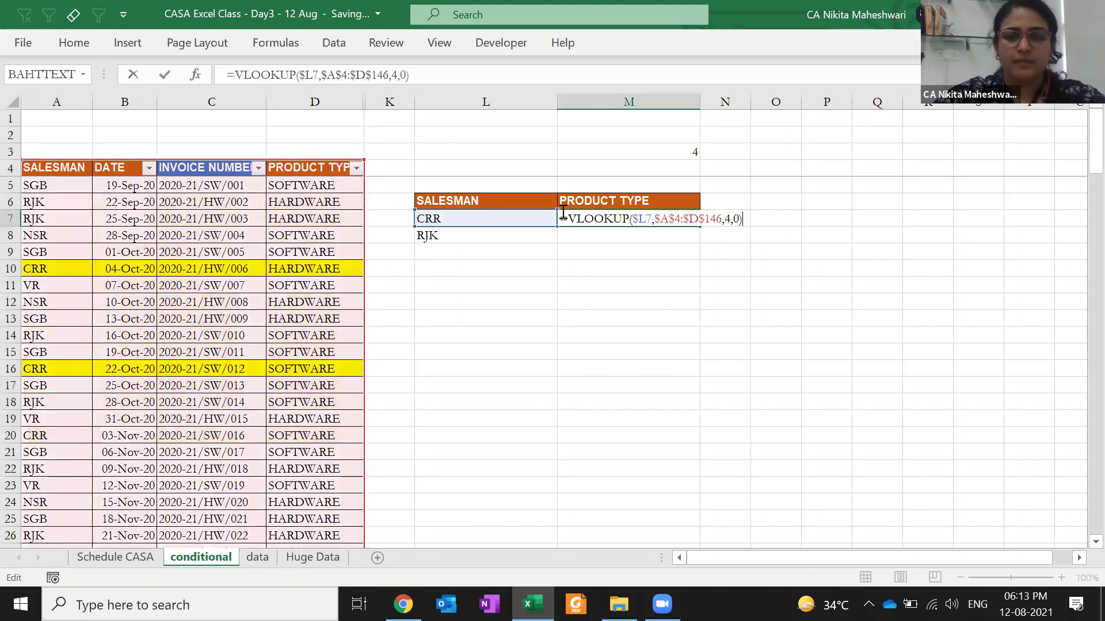
pyautogui.doubleClick(728, 219)
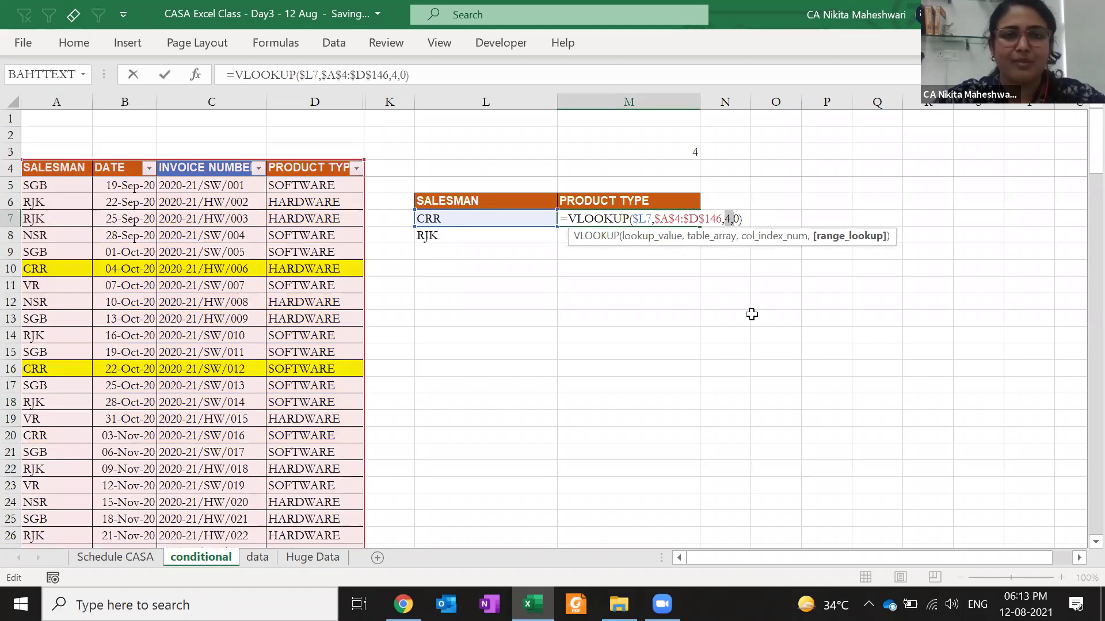
pyautogui.click(731, 219)
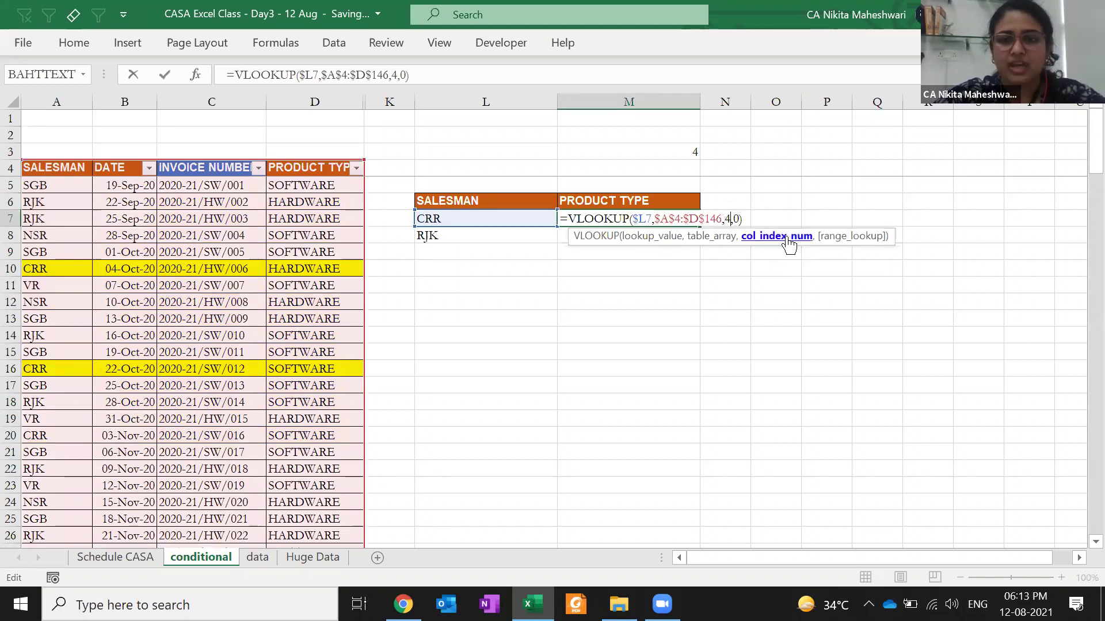
pyautogui.hotkey('ctrl', 'Return')
# - Copy the MATCH($M$6,$A$4:$D$4,0) expression from M3 without its equals sign
pyautogui.press('Up')
pyautogui.press('Up')
pyautogui.press('Up')
pyautogui.press('Up')
pyautogui.press('F2')
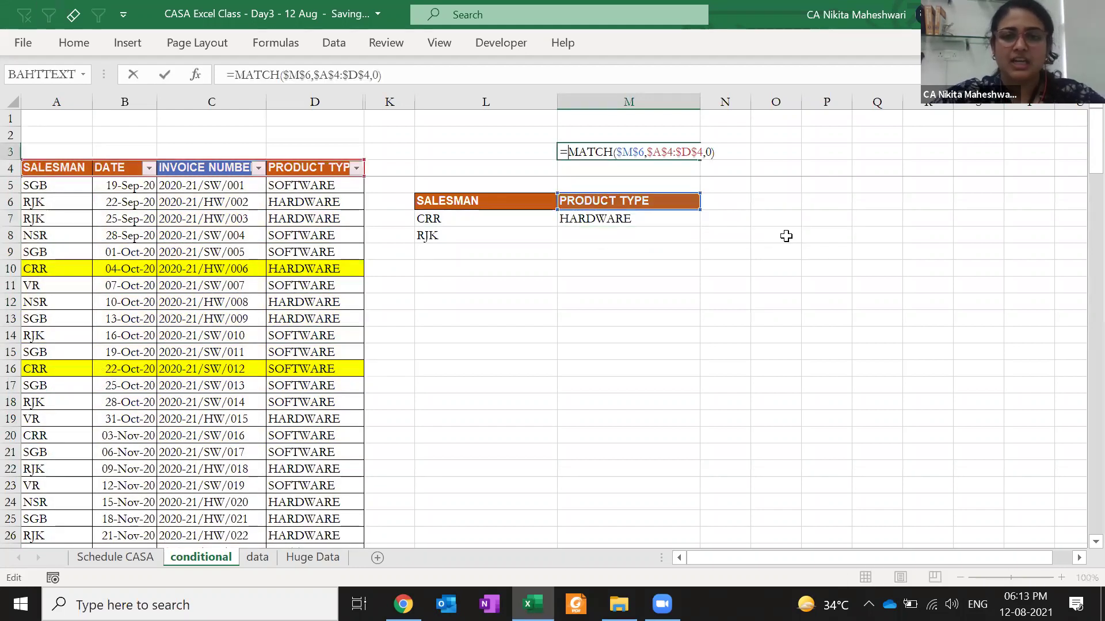
pyautogui.press('Return')
pyautogui.press('Return')
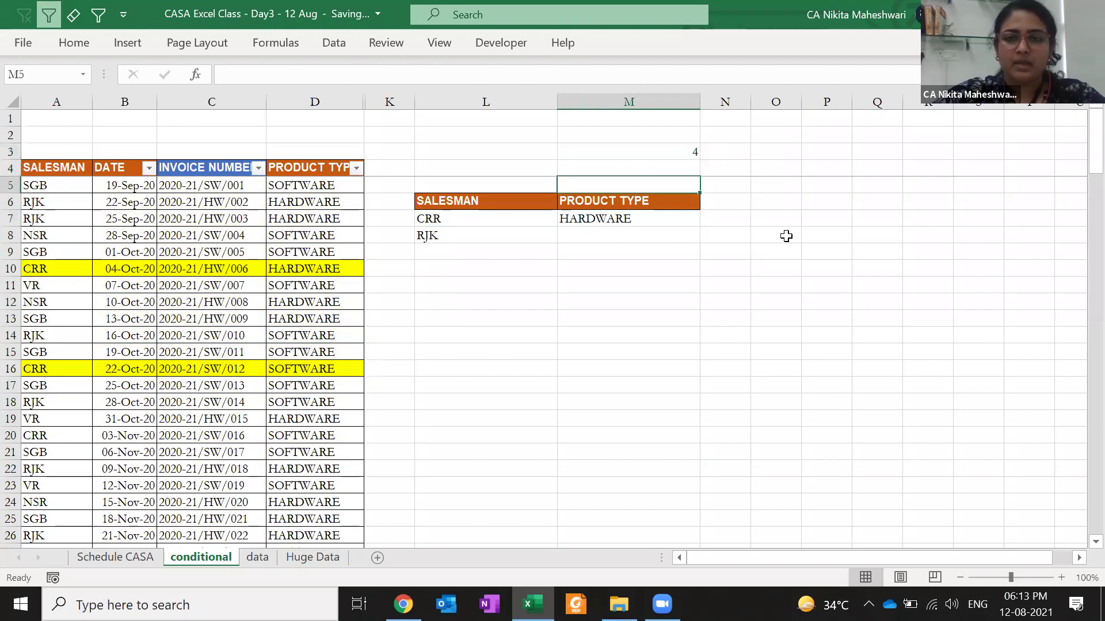
# - Replace the column index in M7's VLOOKUP with MATCH($M$6,$A$4:$D$4,0)
pyautogui.press('Down')
pyautogui.press('Down')
pyautogui.press('F2')
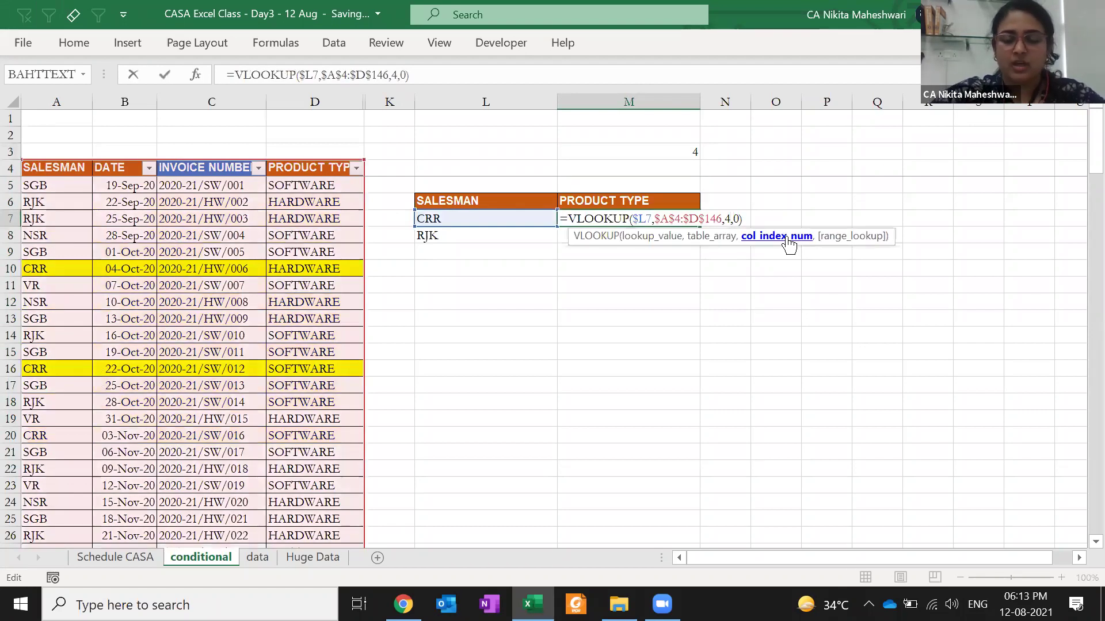
pyautogui.hotkey('shift', 'Left')
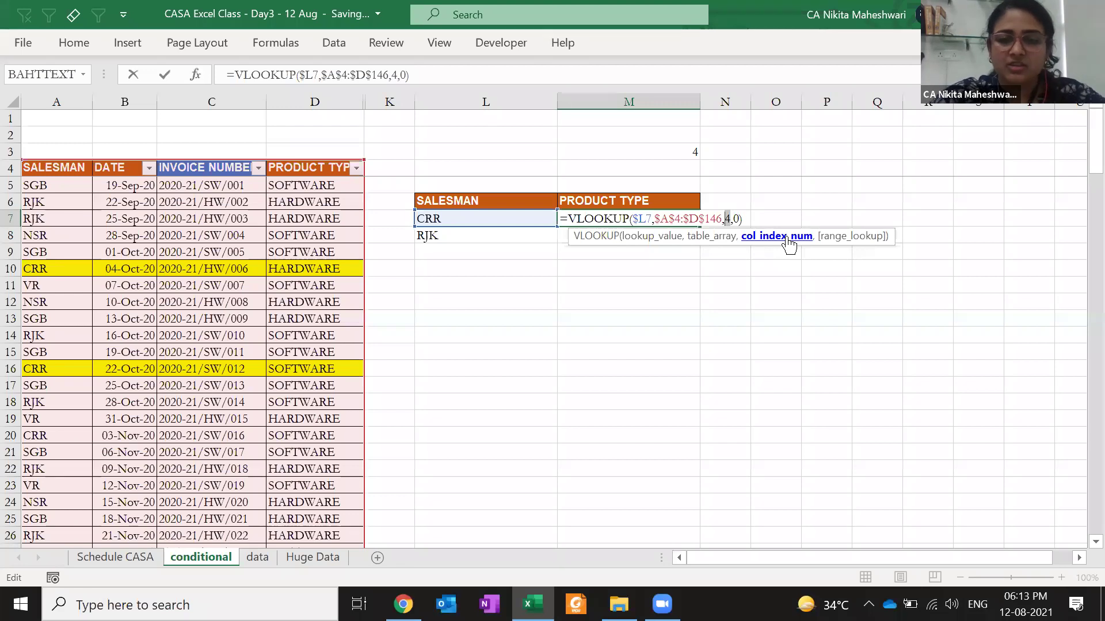
pyautogui.write('MATCH($M$6,$A$4:$D$4,0)')
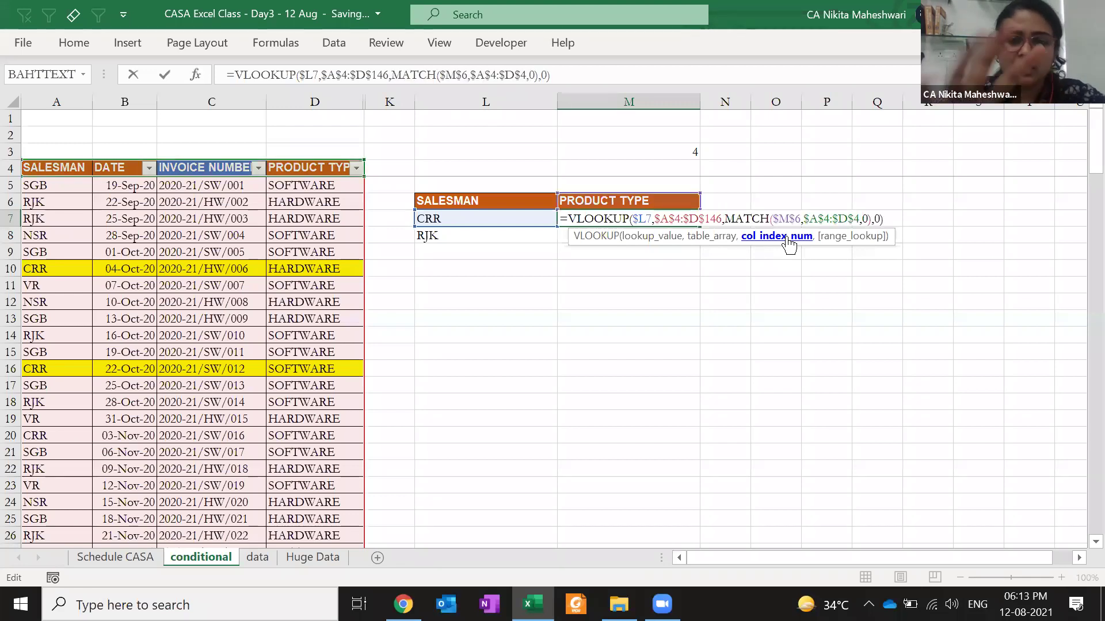
pyautogui.press('Return')
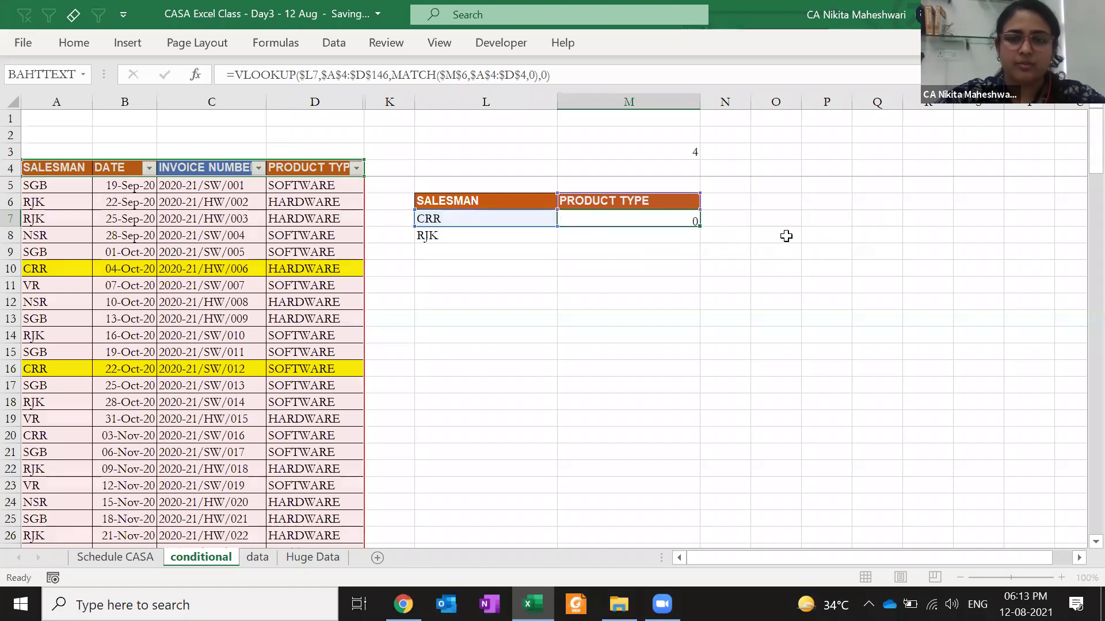
# - Copy the VLOOKUP and MATCH formula from M7 down to M8 for salesman RJK
pyautogui.press('Up')
pyautogui.hotkey('ctrl', 'c')
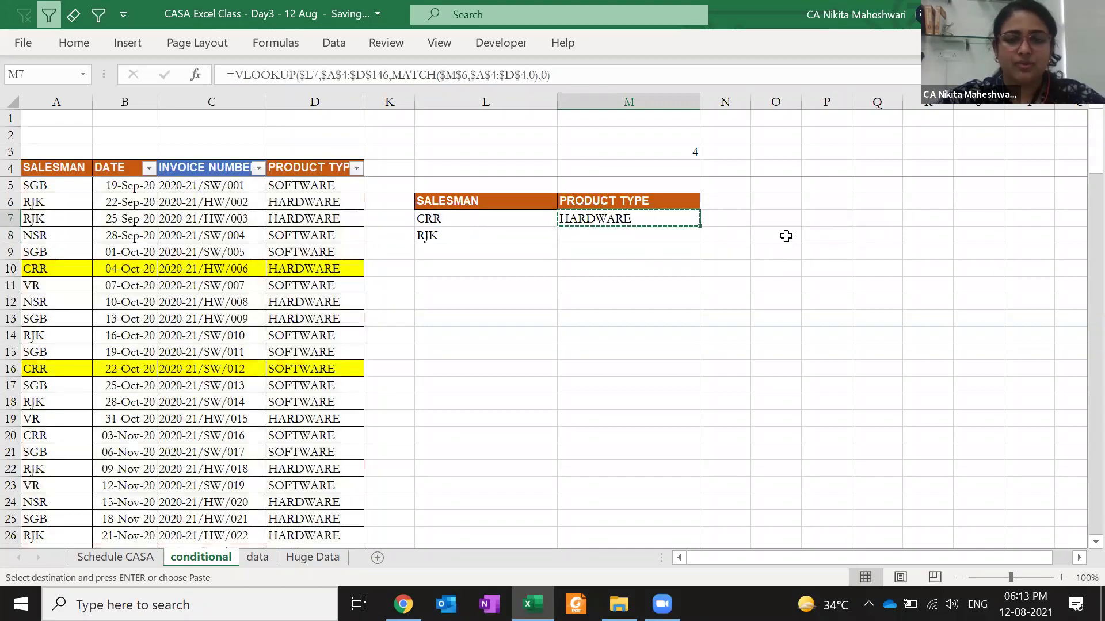
pyautogui.hotkey('shift', 'Down')
pyautogui.press('Return')
# - Change the product type of RJK's first record in D6 to SOFTWARE to test the lookup result
pyautogui.press('Down')
pyautogui.press('Left')
pyautogui.press('Left')
pyautogui.press('Left')
pyautogui.press('Up')
pyautogui.press('Left')
pyautogui.press('Left')
pyautogui.press('Up')
pyautogui.press('Right')
pyautogui.press('Right')
pyautogui.write('SOFTWARE')
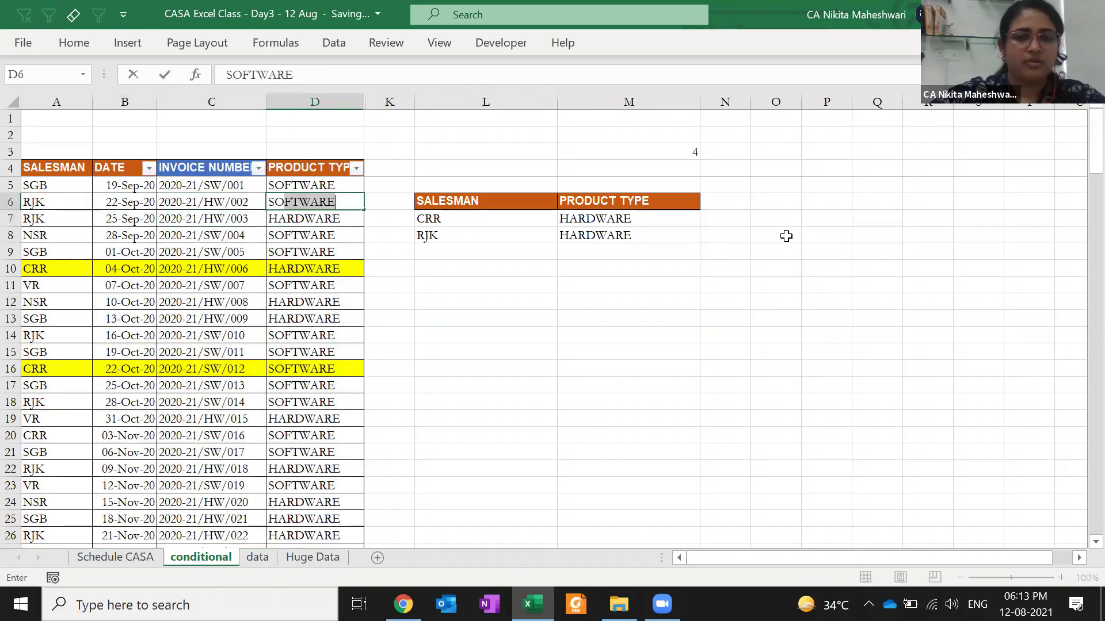
pyautogui.press('Return')
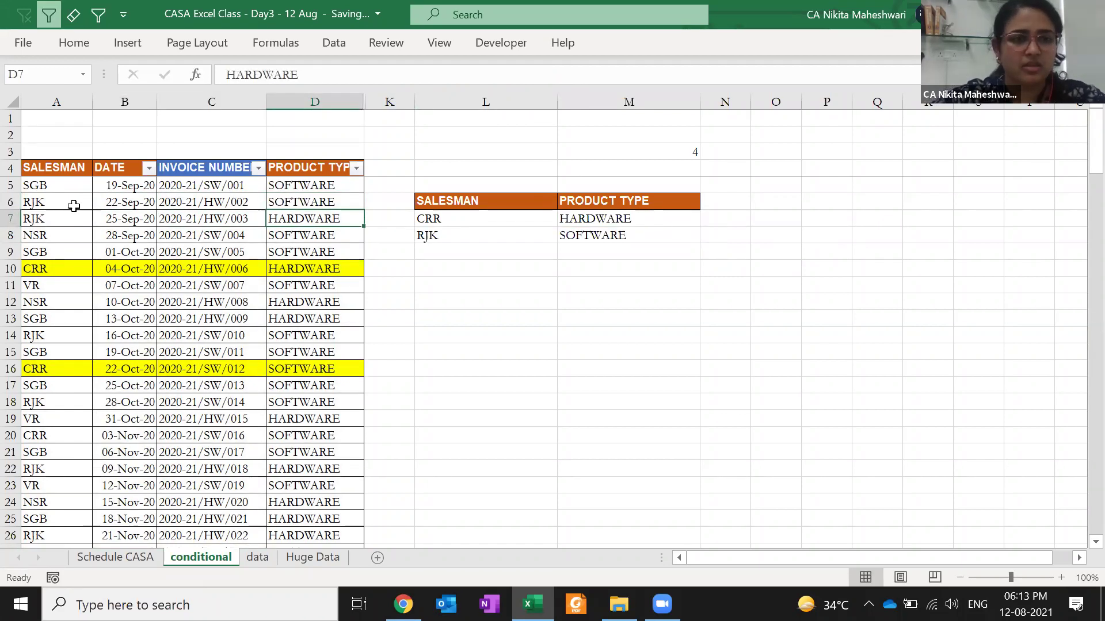
# - Insert two blank columns before the DATE column of the sales data
pyautogui.click(138, 224)
pyautogui.hotkey('ctrl', 'space')
pyautogui.hotkey('ctrl', 'shift', '+')
pyautogui.hotkey('ctrl', 'shift', '+')
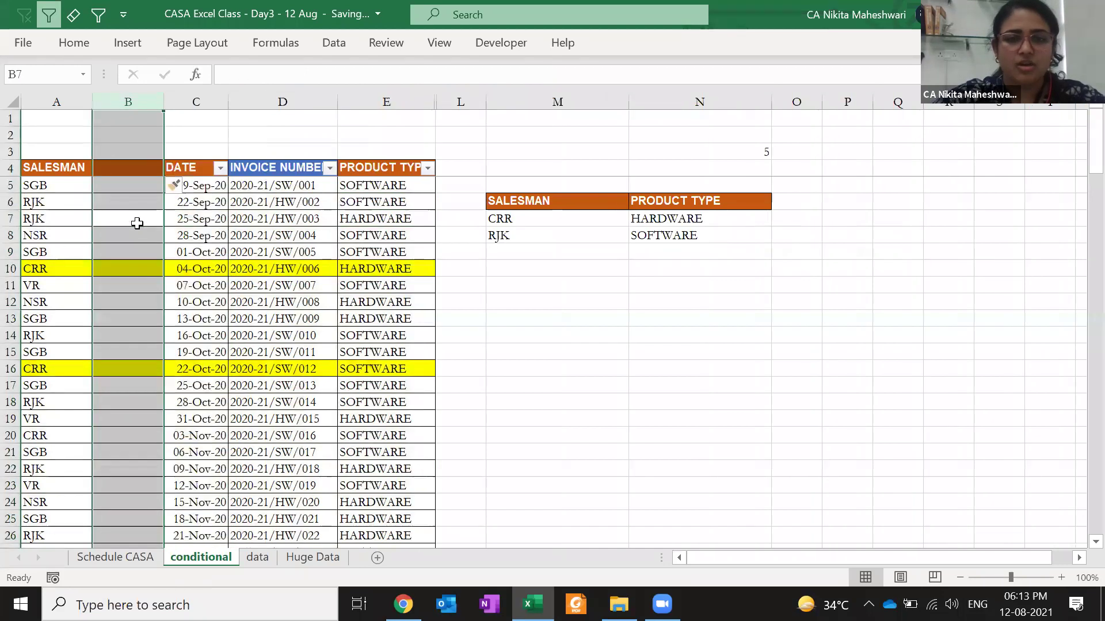
# - Insert two blank columns before the PRODUCT TYPE column of the sales data
pyautogui.press('Right')
pyautogui.press('Right')
pyautogui.press('Right')
pyautogui.press('Right')
pyautogui.hotkey('ctrl', 'space')
pyautogui.hotkey('ctrl', 'shift', '+')
pyautogui.hotkey('ctrl', 'shift', '+')
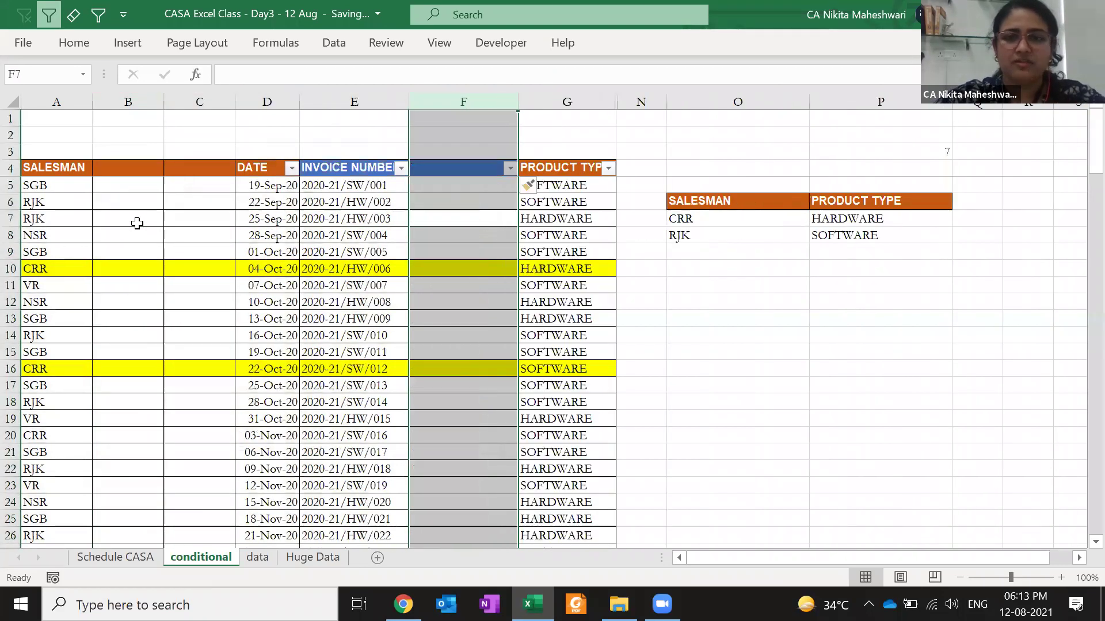
# - Inspect how the VLOOKUP formula for CRR and the separate MATCH formula adapted to the inserted columns
pyautogui.click(955, 218)
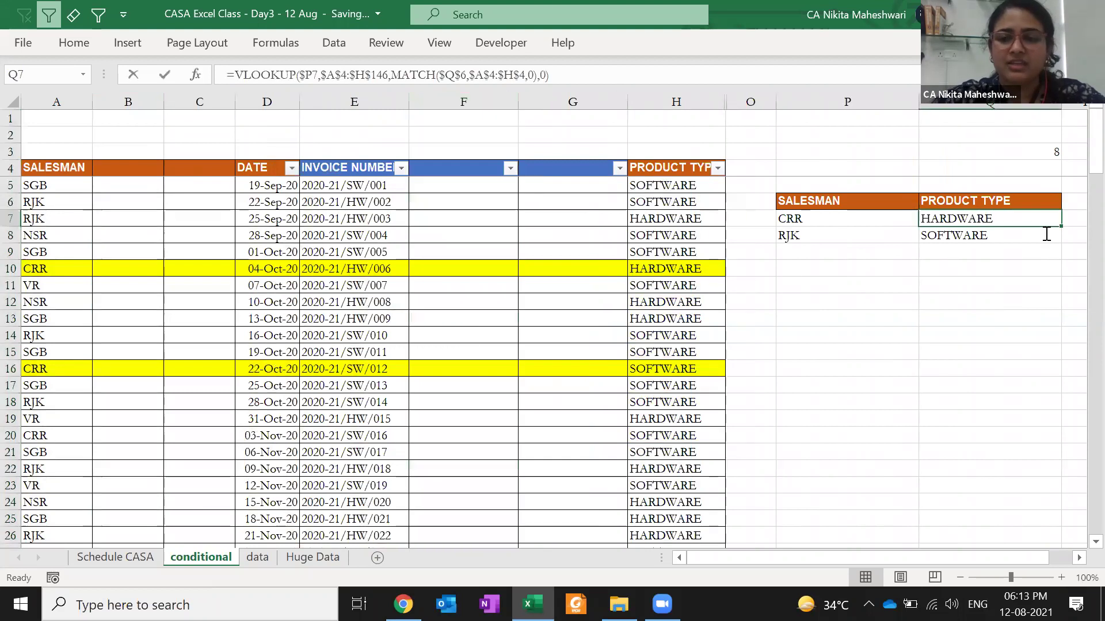
pyautogui.press('F2')
pyautogui.press('Escape')
pyautogui.press('Up')
pyautogui.press('Up')
pyautogui.press('Up')
pyautogui.press('Up')
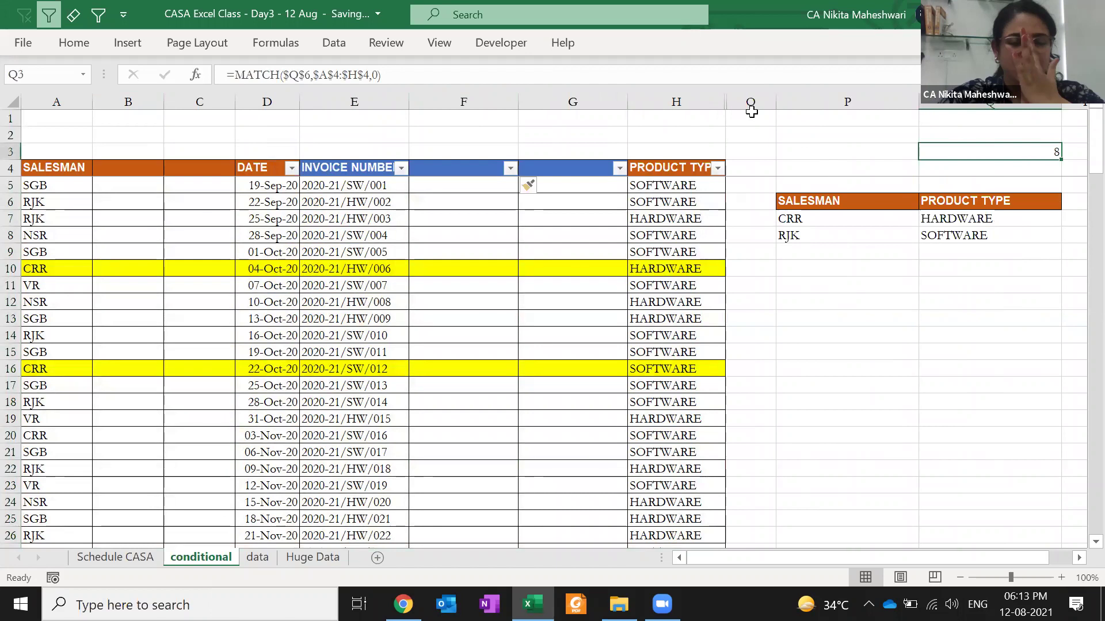
# - Undo all four column insertions in the sales data
pyautogui.hotkey('ctrl', 'z')
pyautogui.hotkey('ctrl', 'z')
pyautogui.hotkey('ctrl', 'z')
pyautogui.hotkey('ctrl', 'z')
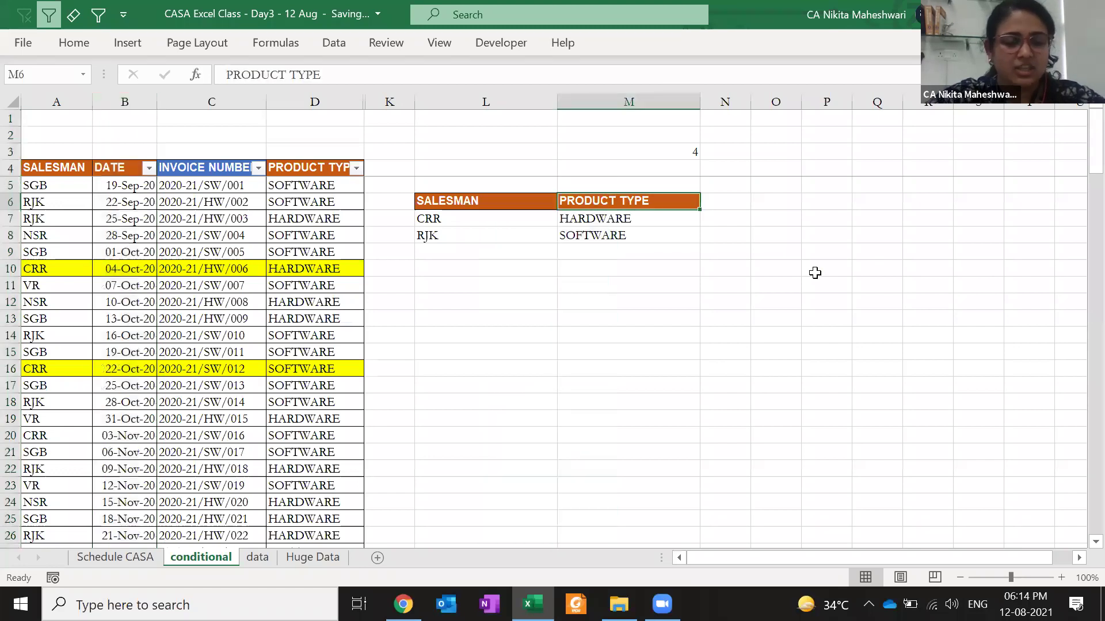
# - Change the lookup table's result header in M6 to Invoice Number
pyautogui.write('In')
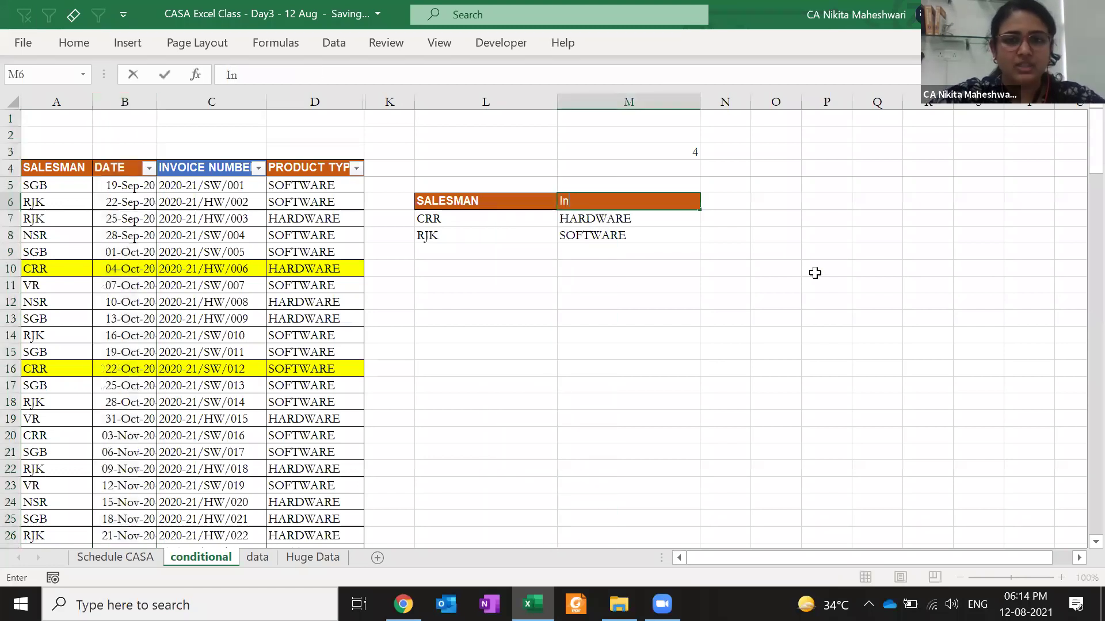
pyautogui.write('voice Number')
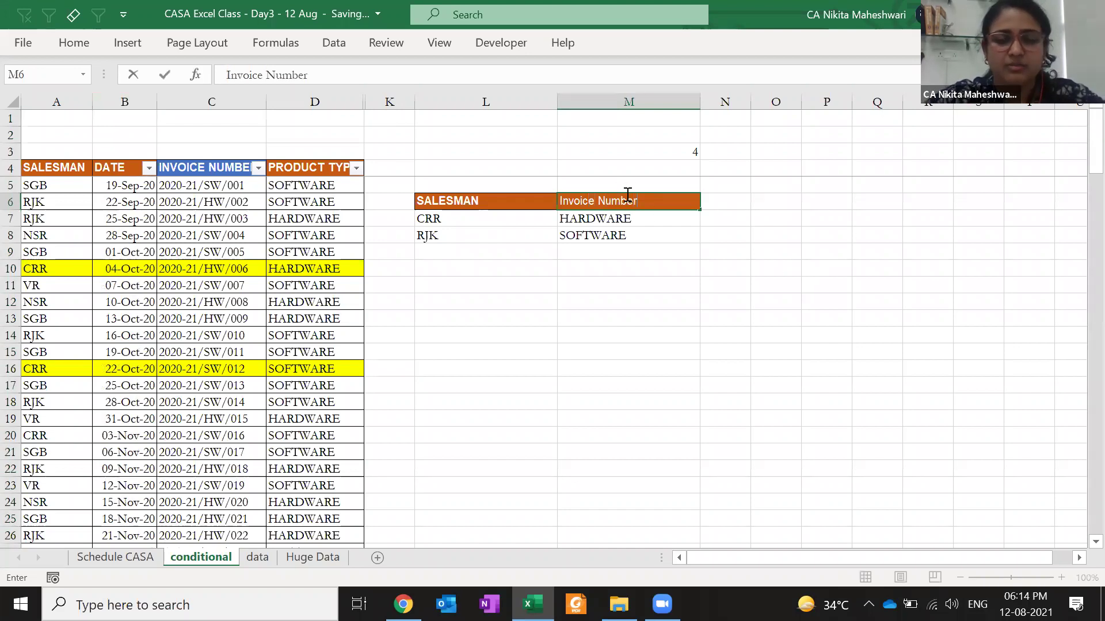
pyautogui.press('Return')
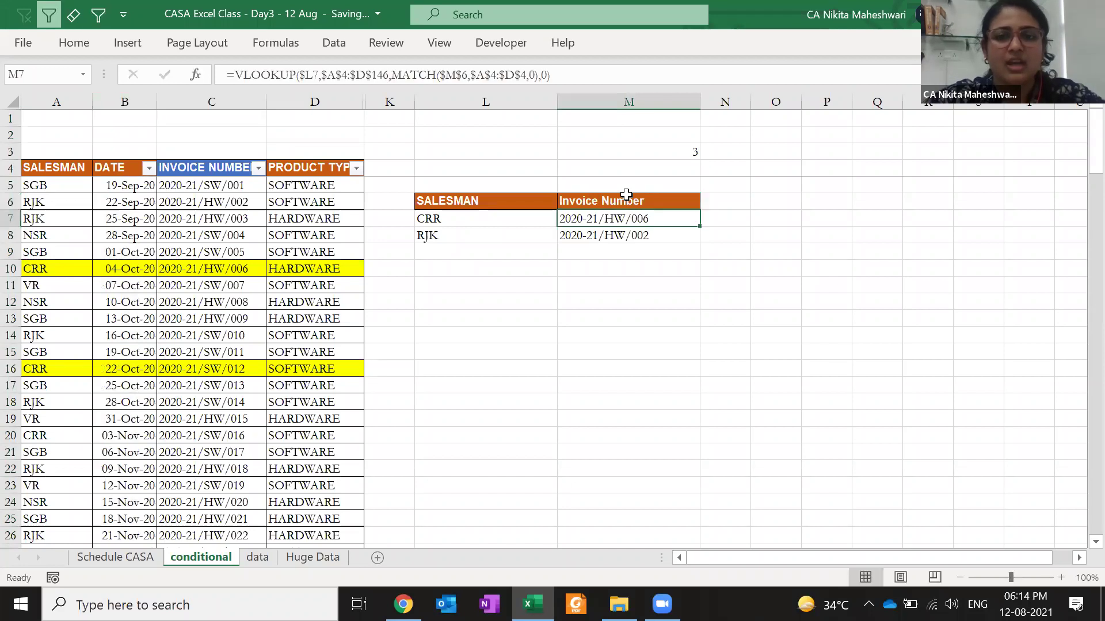
# - Change the result header in M6 to DATE and format the results in M7:M8 as dates
pyautogui.click(604, 199)
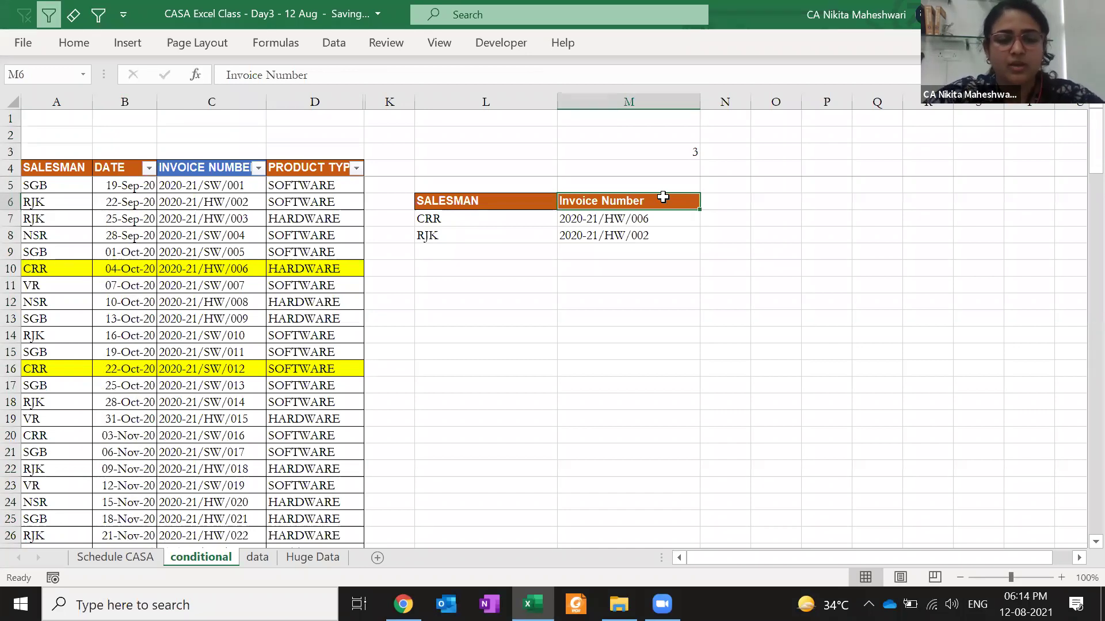
pyautogui.write('DATE')
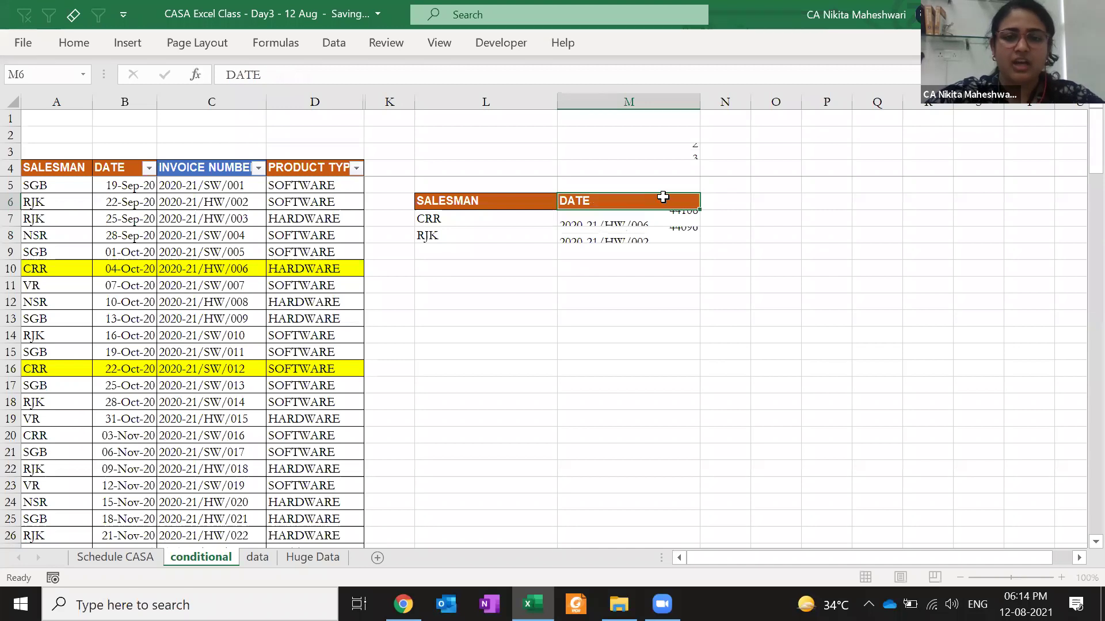
pyautogui.press('Return')
pyautogui.hotkey('shift', 'Down')
pyautogui.hotkey('ctrl', 'shift', '3')
# - Merge cells L5:M5 directly above the lookup table's headers
pyautogui.click(696, 199)
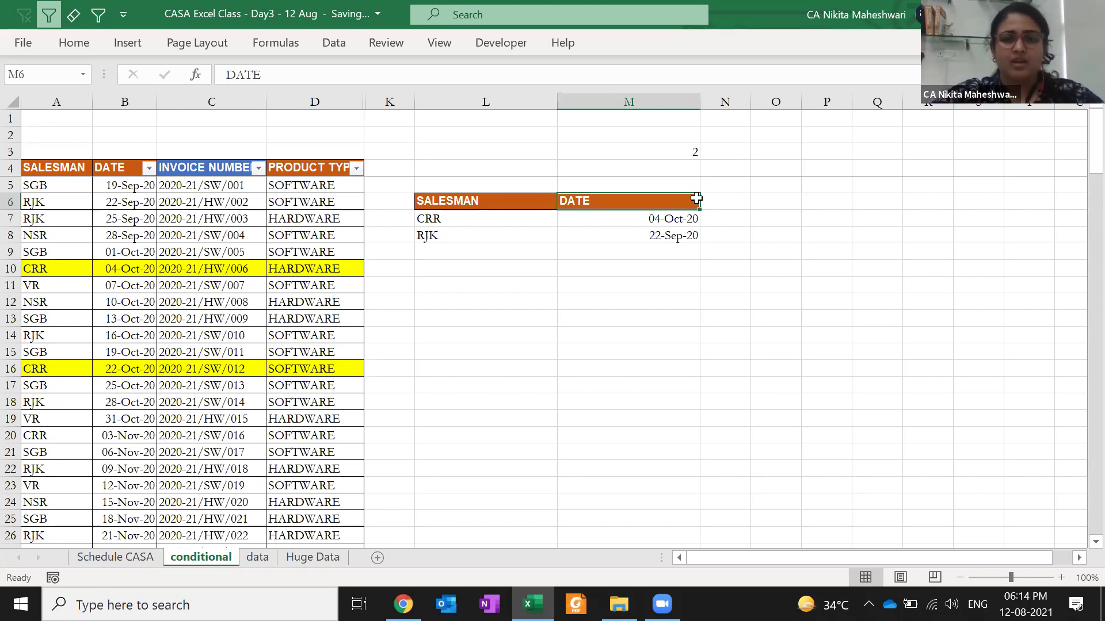
pyautogui.press('Up')
pyautogui.press('Down')
pyautogui.press('Down')
pyautogui.press('Left')
pyautogui.press('Left')
pyautogui.press('Right')
pyautogui.press('Up')
pyautogui.press('Up')
pyautogui.hotkey('shift', 'Right')
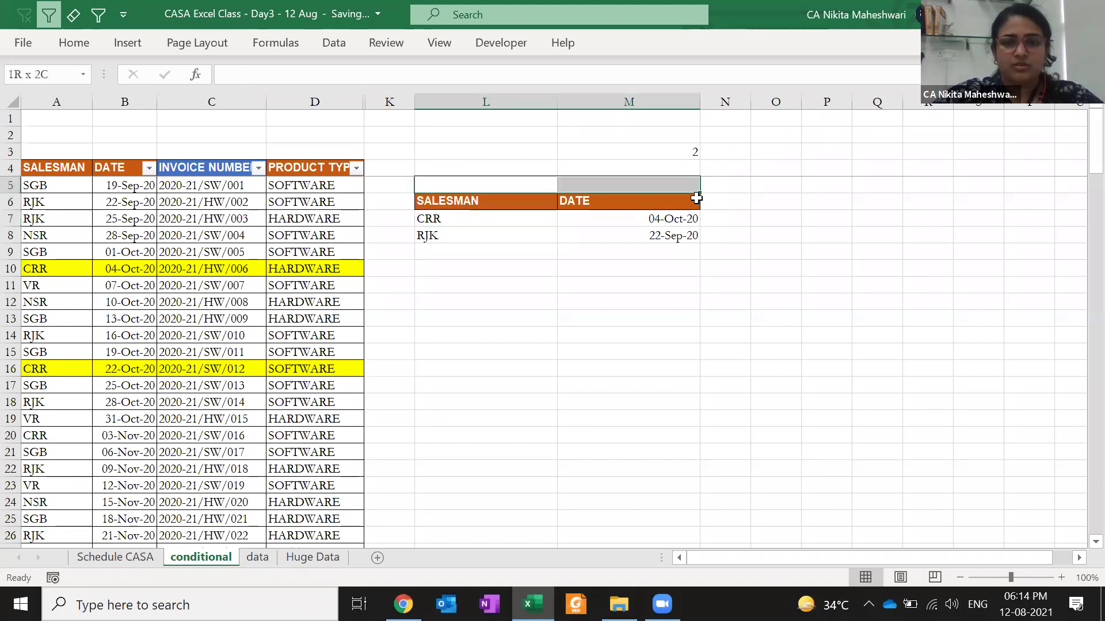
pyautogui.hotkey('shift', 'Right')
pyautogui.hotkey('shift', 'Left')
pyautogui.hotkey('alt', 'h')
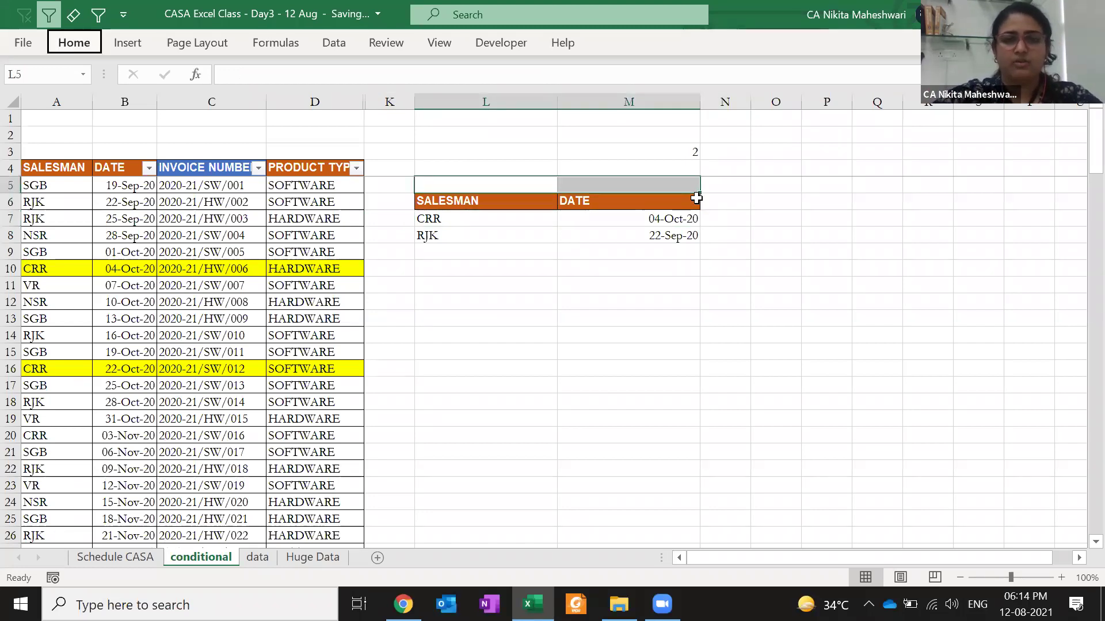
pyautogui.press('m')
pyautogui.press('m')
# - Enter the title VLOOKUP in the merged cell above the lookup table and centre it
pyautogui.write('VLOOKUP')
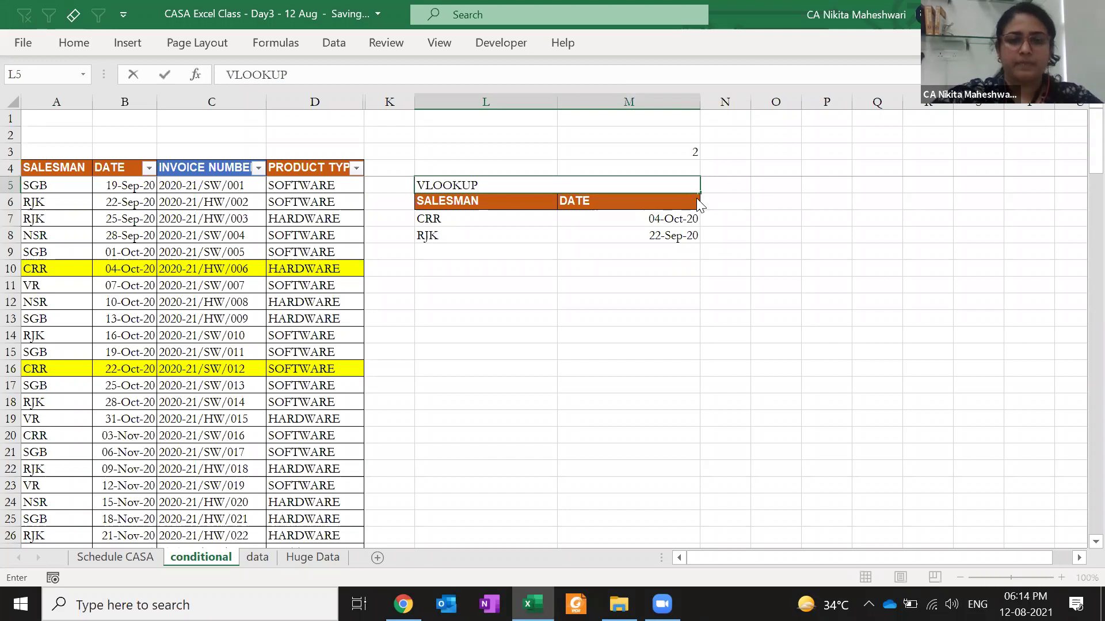
pyautogui.press('Return')
pyautogui.press('Up')
pyautogui.hotkey('alt', 'h')
pyautogui.press('a')
pyautogui.press('c')
# - Copy the titled lookup table L5:M8 to the cells starting at L11
pyautogui.hotkey('shift', 'Down')
pyautogui.hotkey('shift', 'Down')
pyautogui.hotkey('shift', 'Down')
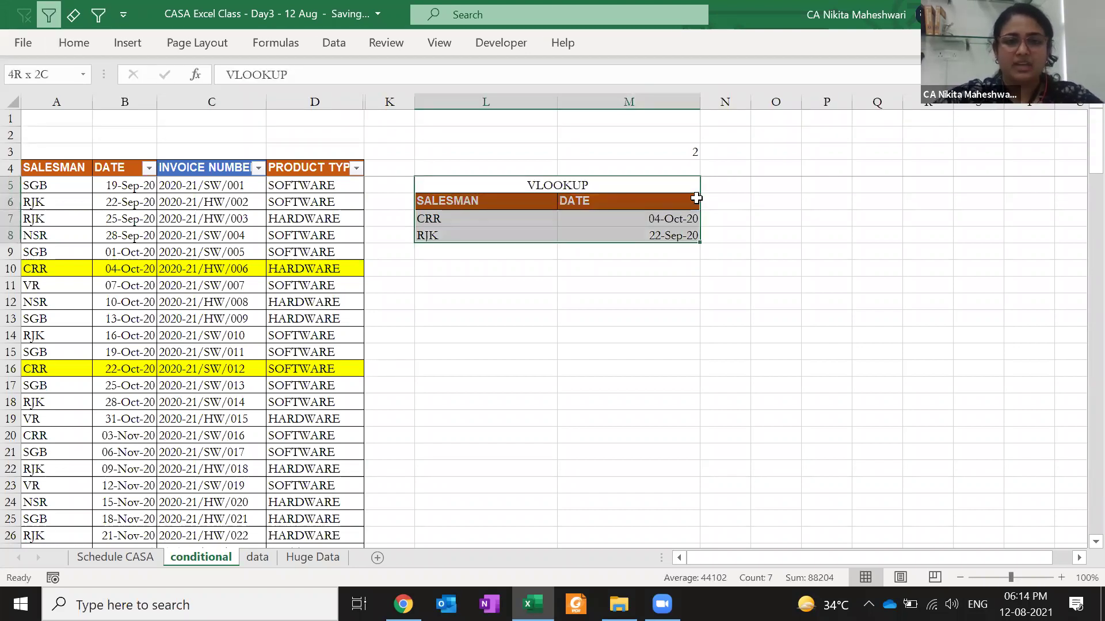
pyautogui.hotkey('ctrl', 'c')
pyautogui.press('Down')
pyautogui.press('Down')
pyautogui.press('Down')
pyautogui.press('Down')
pyautogui.press('Down')
pyautogui.press('Down')
pyautogui.hotkey('ctrl', 'v')
# - Set the first lookup table's result header in M6 to PRODUCT TYPE
pyautogui.press('Up')
pyautogui.press('Up')
pyautogui.press('Up')
pyautogui.press('Up')
pyautogui.click(696, 199)
pyautogui.write('P')
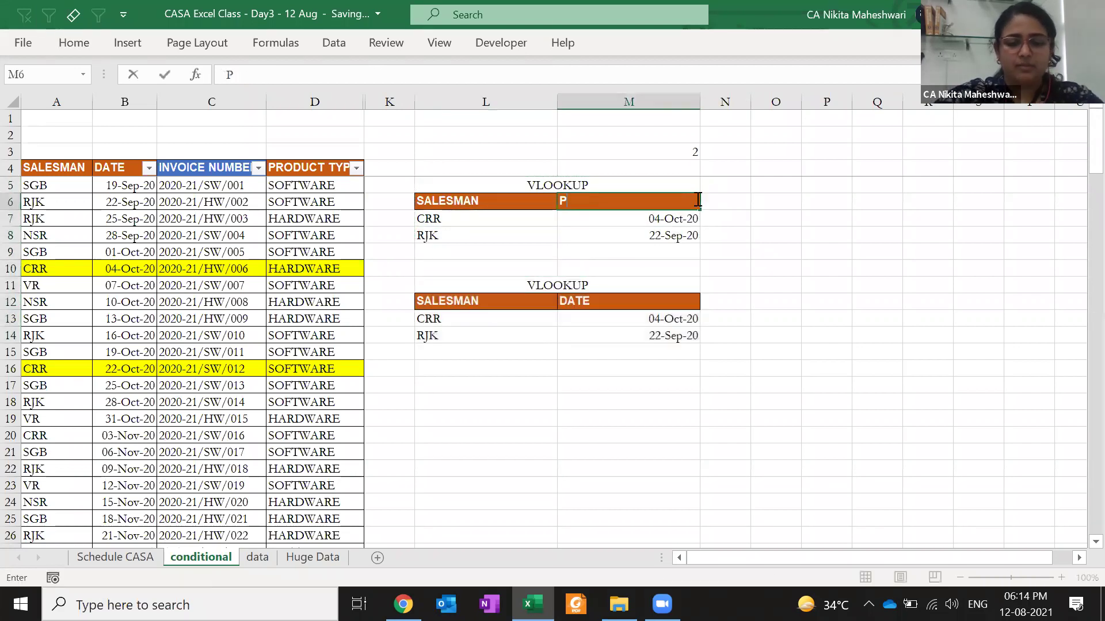
pyautogui.write('RODUCT TYPE')
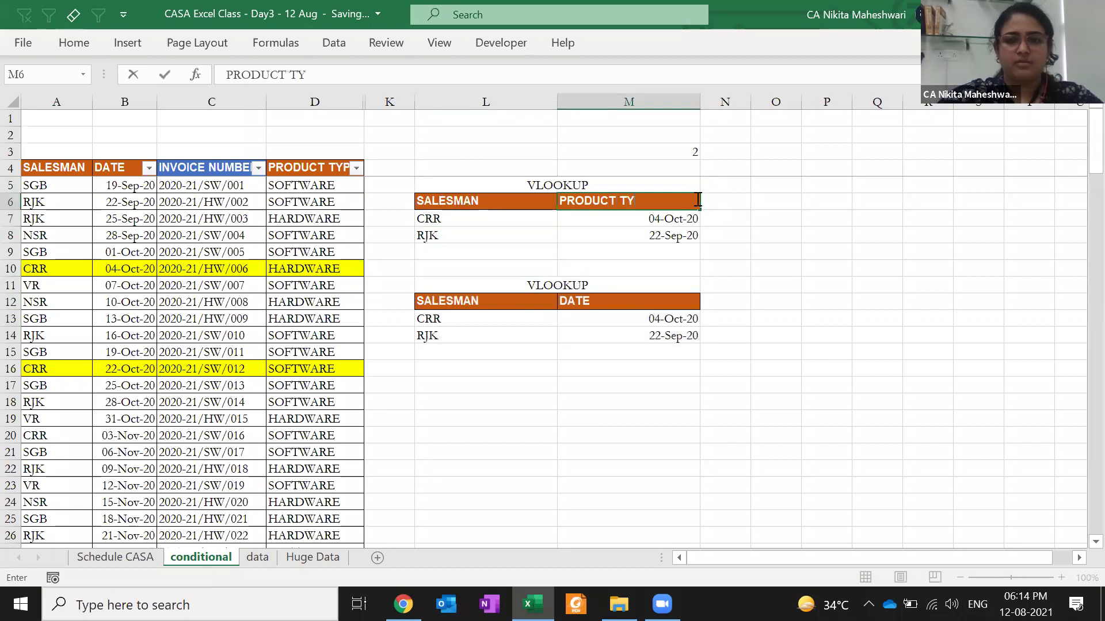
pyautogui.press('Return')
# - Clear the result header in M12 of the copied lookup table
pyautogui.press('Down')
pyautogui.press('Down')
pyautogui.press('Down')
pyautogui.press('Down')
pyautogui.press('Down')
pyautogui.press('Delete')
# - Unhide the columns between PRODUCT TYPE in column D and column K
pyautogui.moveTo(339, 174); pyautogui.dragTo(395, 167)
pyautogui.hotkey('alt', 'h')
pyautogui.press('o')
pyautogui.press('u')
pyautogui.press('l')
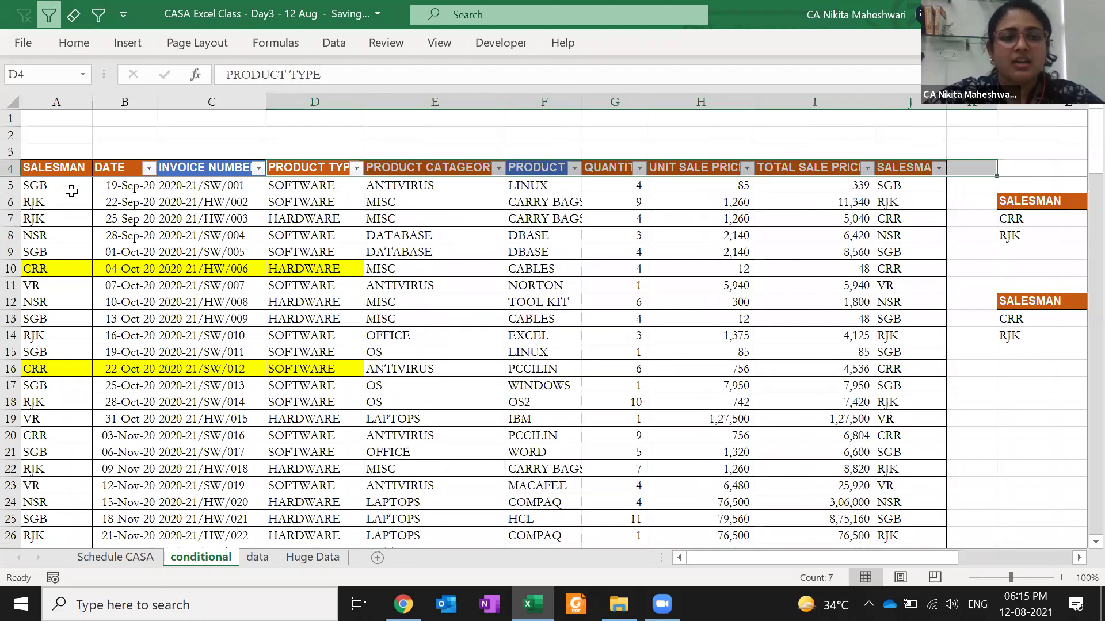
# - Mark the SALESMAN column J with the word "this" in J2 and copy the mark to G2 above QUANTITY
pyautogui.click(62, 173)
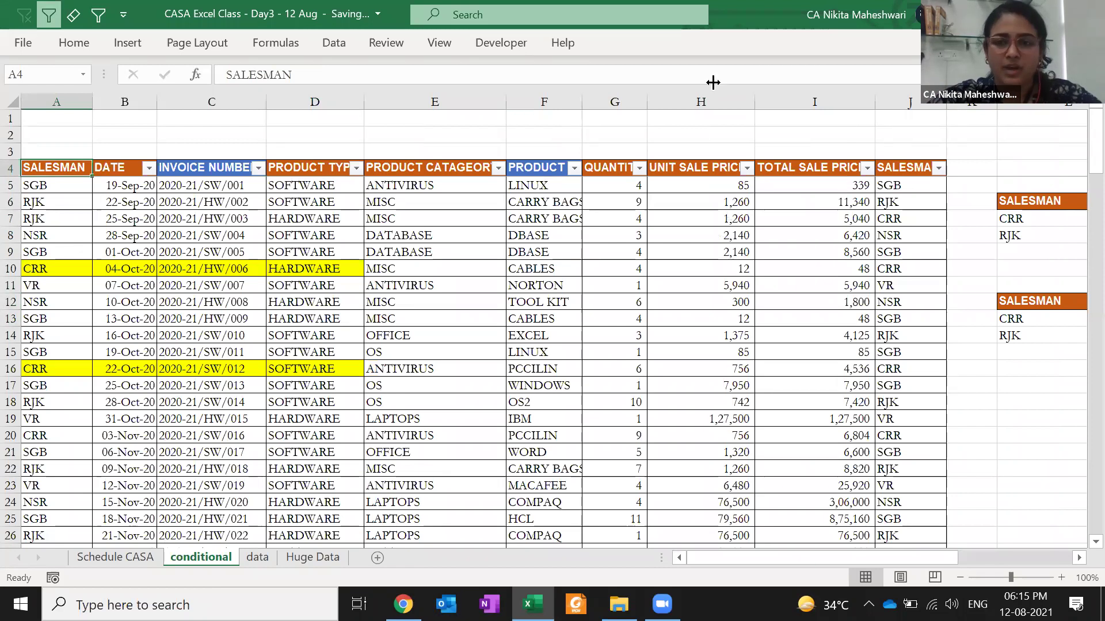
pyautogui.click(888, 182)
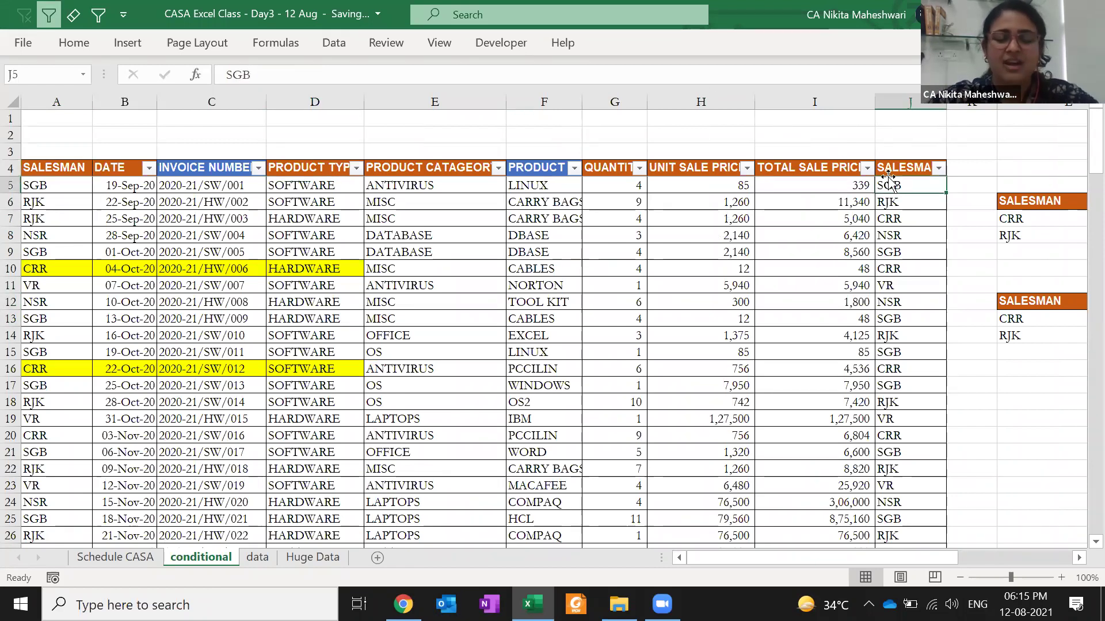
pyautogui.click(920, 135)
pyautogui.write('th')
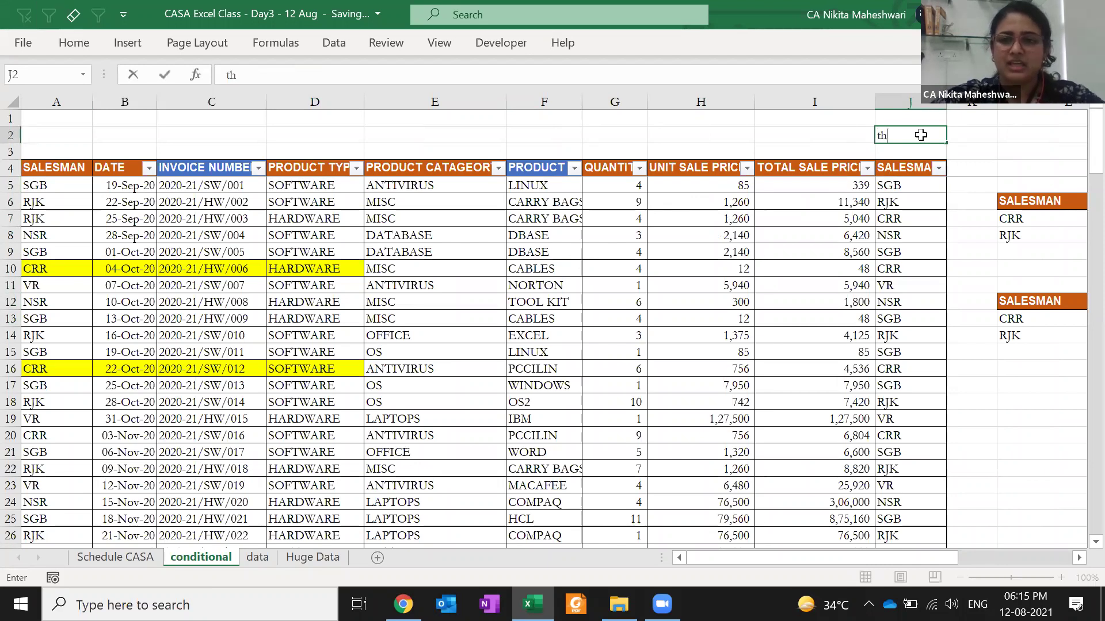
pyautogui.write('is')
pyautogui.press('Return')
pyautogui.press('Up')
pyautogui.hotkey('ctrl', 'c')
pyautogui.press('Left')
pyautogui.press('Left')
pyautogui.press('Left')
pyautogui.press('Return')
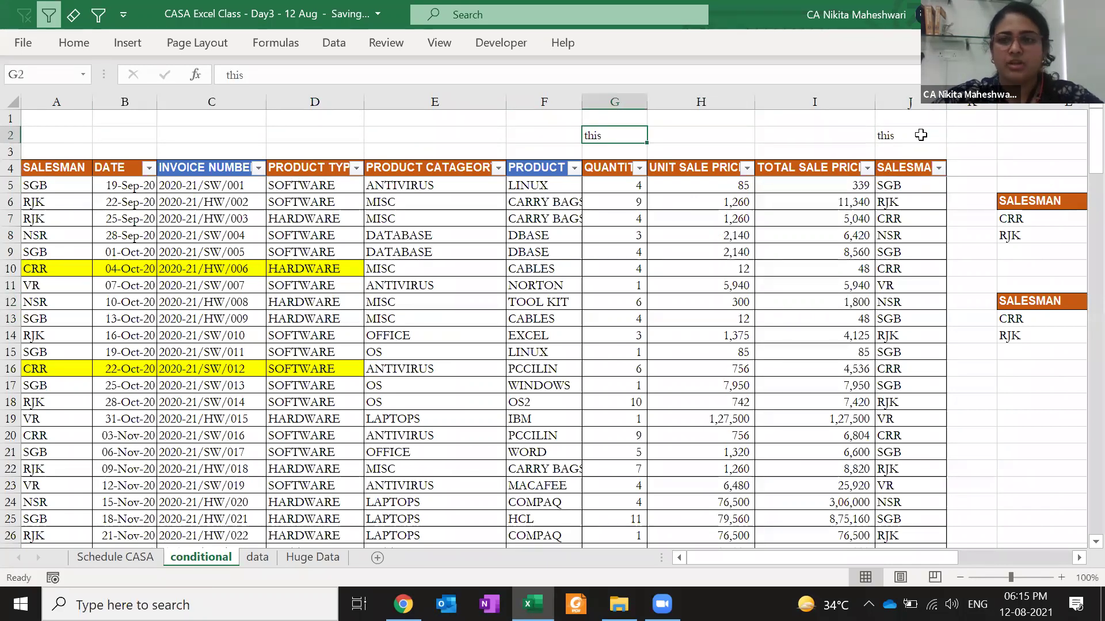
# - Set the second lookup table's header in M12 to QUANTITY and clear the formulas in M13:M14
pyautogui.press('Right')
pyautogui.press('Right')
pyautogui.press('Right')
pyautogui.press('Right')
pyautogui.press('Right')
pyautogui.press('Right')
pyautogui.press('Right')
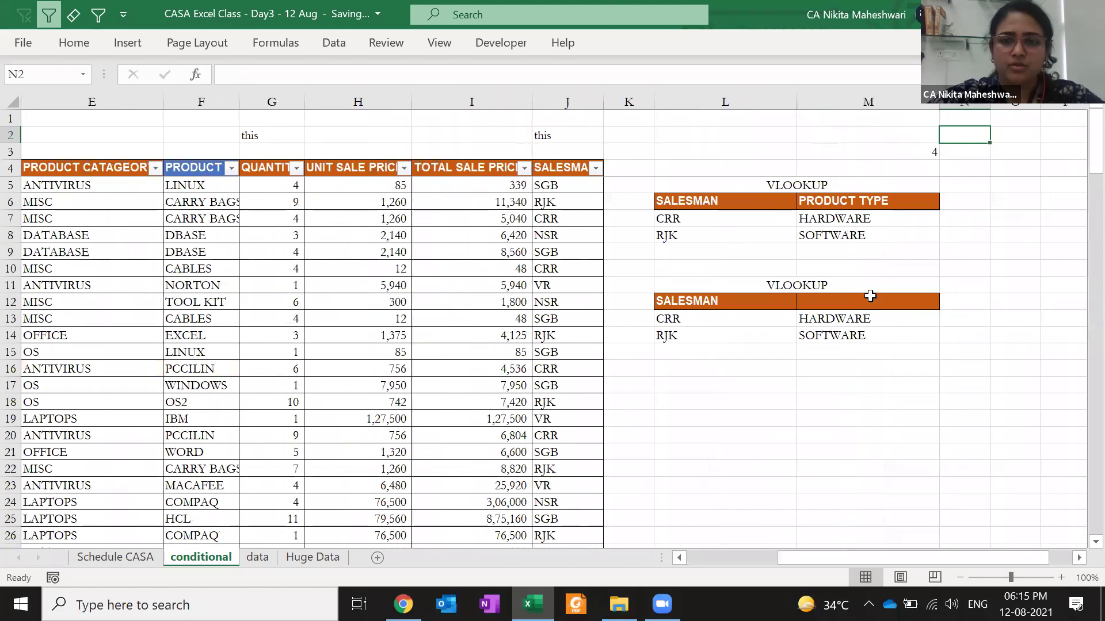
pyautogui.click(869, 295)
pyautogui.write('QUANTITY')
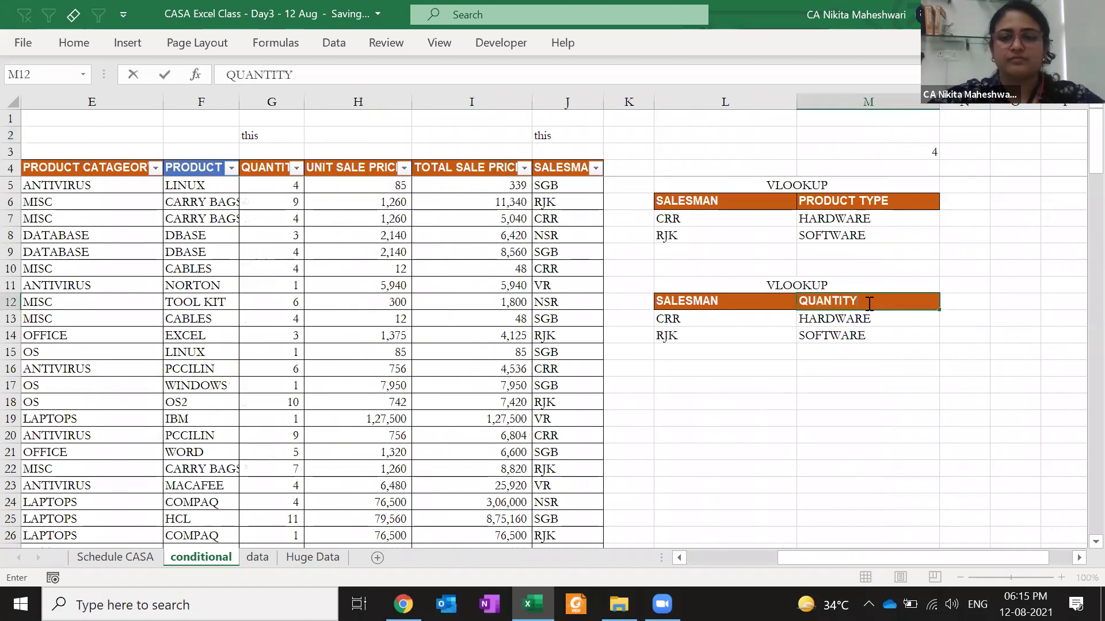
pyautogui.press('Return')
pyautogui.hotkey('shift', 'Down')
pyautogui.press('Delete')
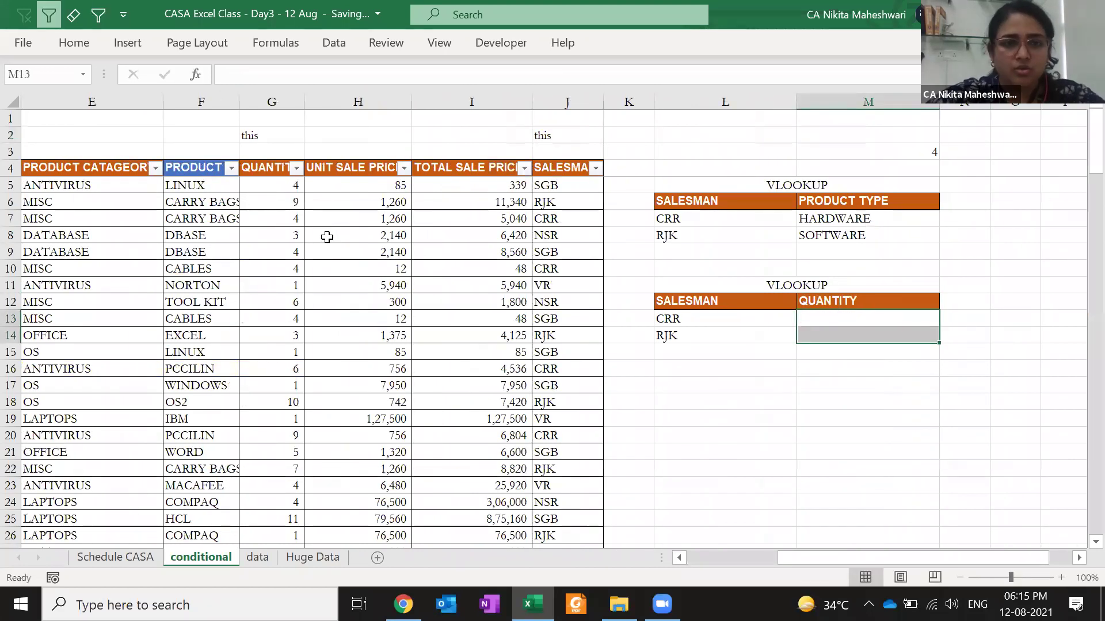
# - Start an XLOOKUP formula in M13 with $L13 as the lookup value
pyautogui.press('Right')
pyautogui.press('Right')
pyautogui.press('Right')
pyautogui.press('Left')
pyautogui.press('Left')
pyautogui.press('Left')
pyautogui.press('Left')
pyautogui.press('Right')
pyautogui.write('=xl')
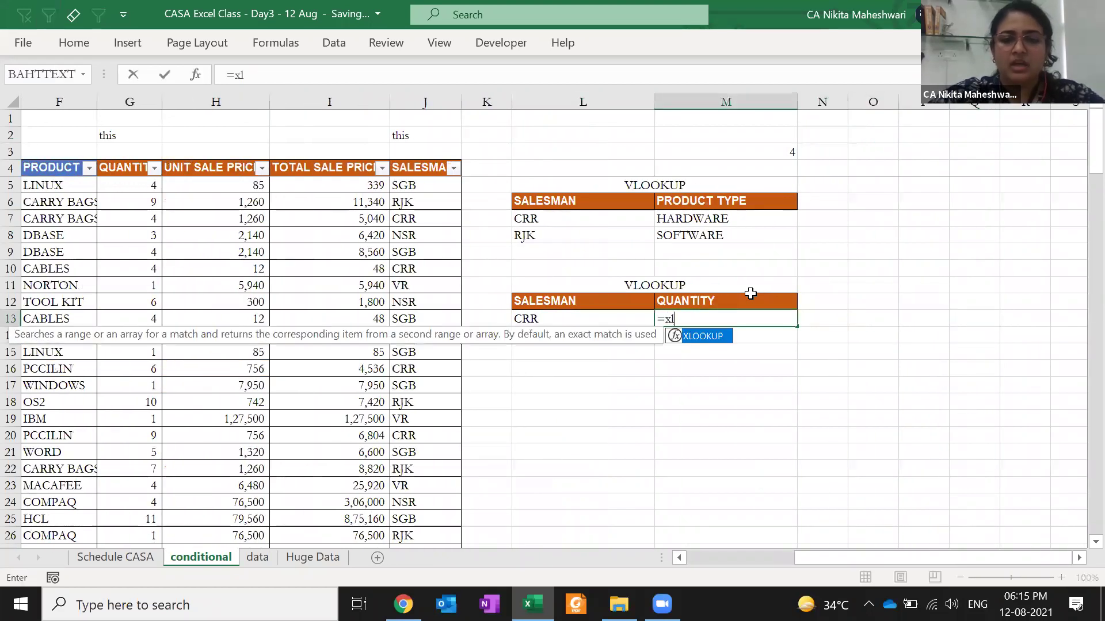
pyautogui.press('Tab')
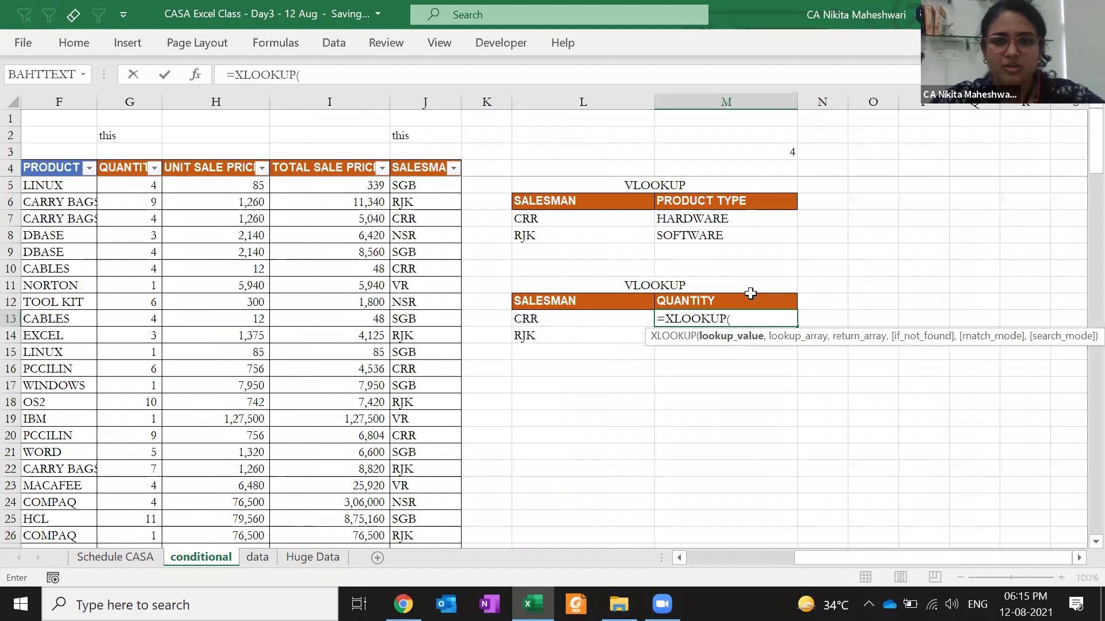
pyautogui.press('Left')
pyautogui.press('F4')
pyautogui.press('F4')
pyautogui.press('F4')
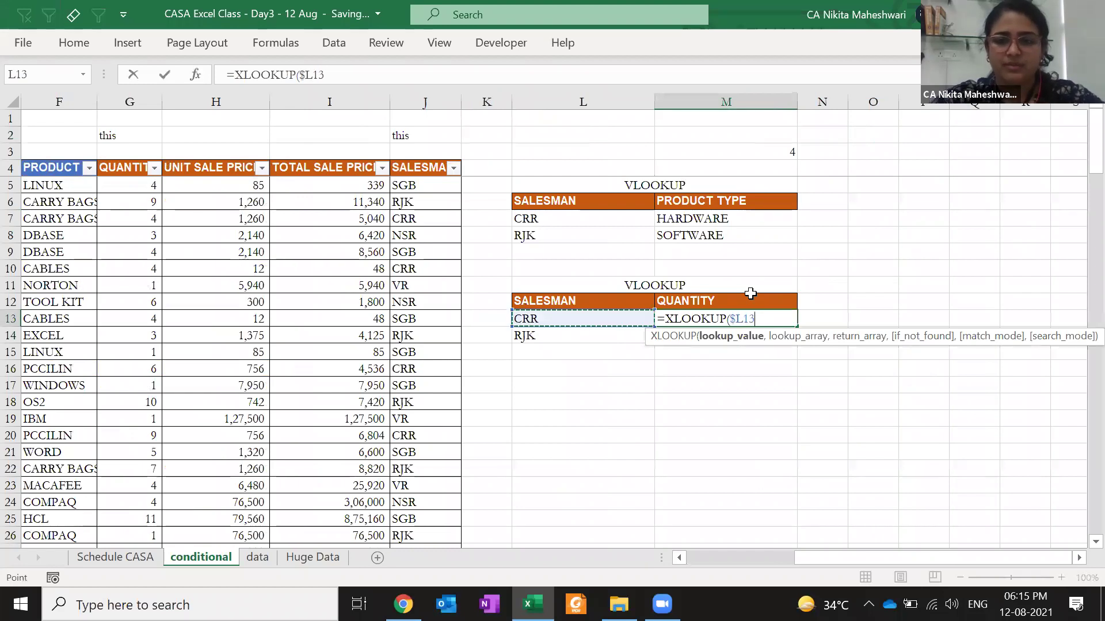
pyautogui.write(',')
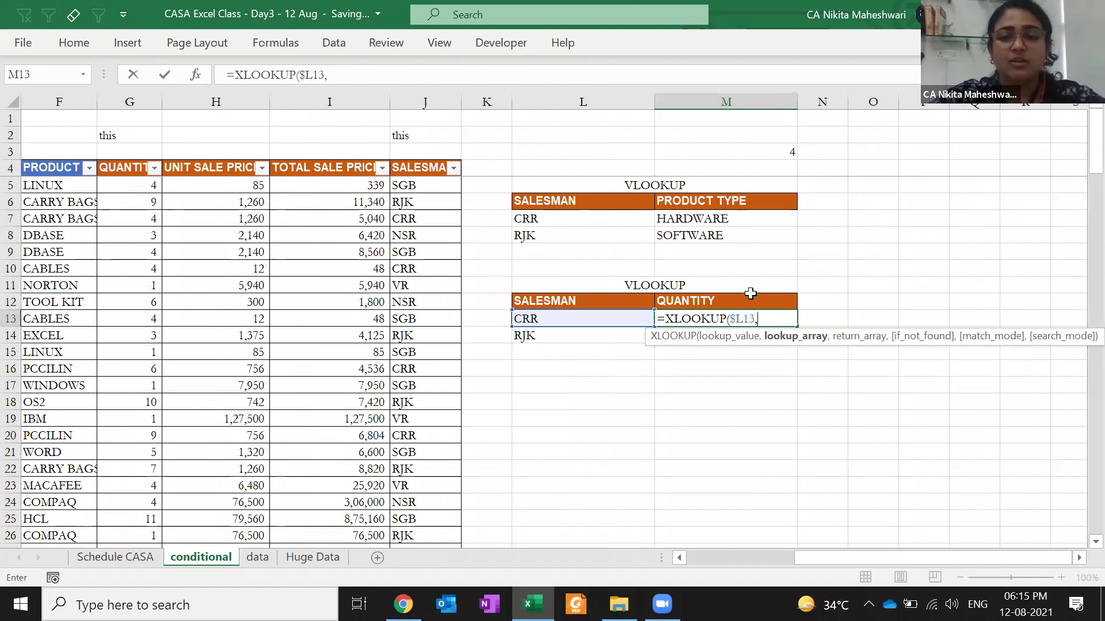
# - Add $J$4:$J$146 (SALESMAN) as the lookup array and $G$4:$G$146 (QUANTITY) as the return array of the XLOOKUP
pyautogui.moveTo(402, 170); pyautogui.dragTo(414, 251)
pyautogui.hotkey('ctrl', 'shift', 'Down')
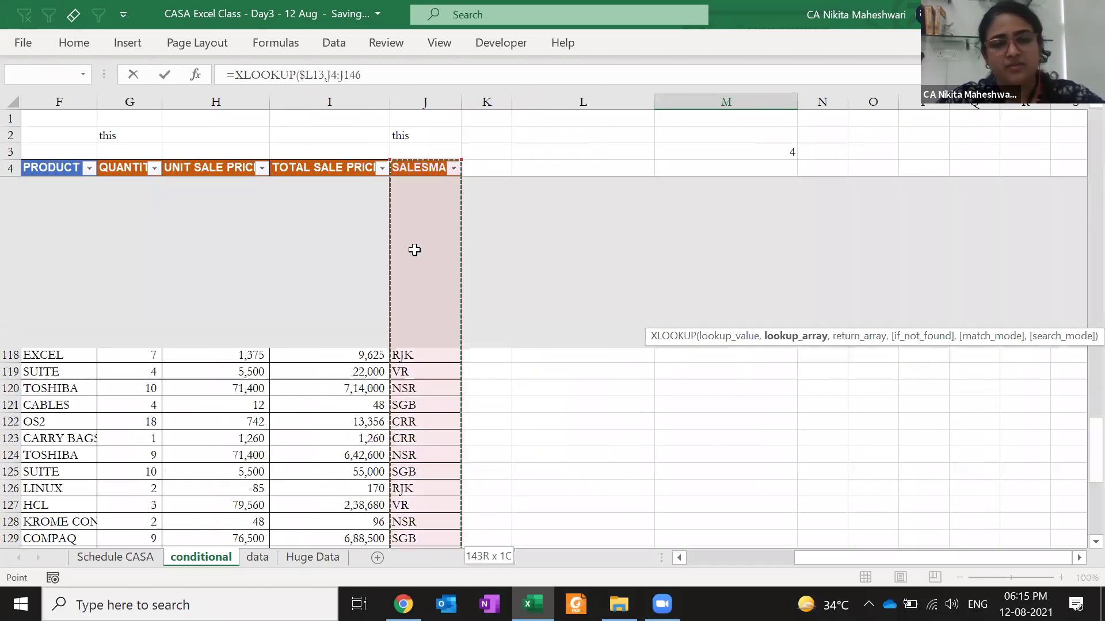
pyautogui.press('F4')
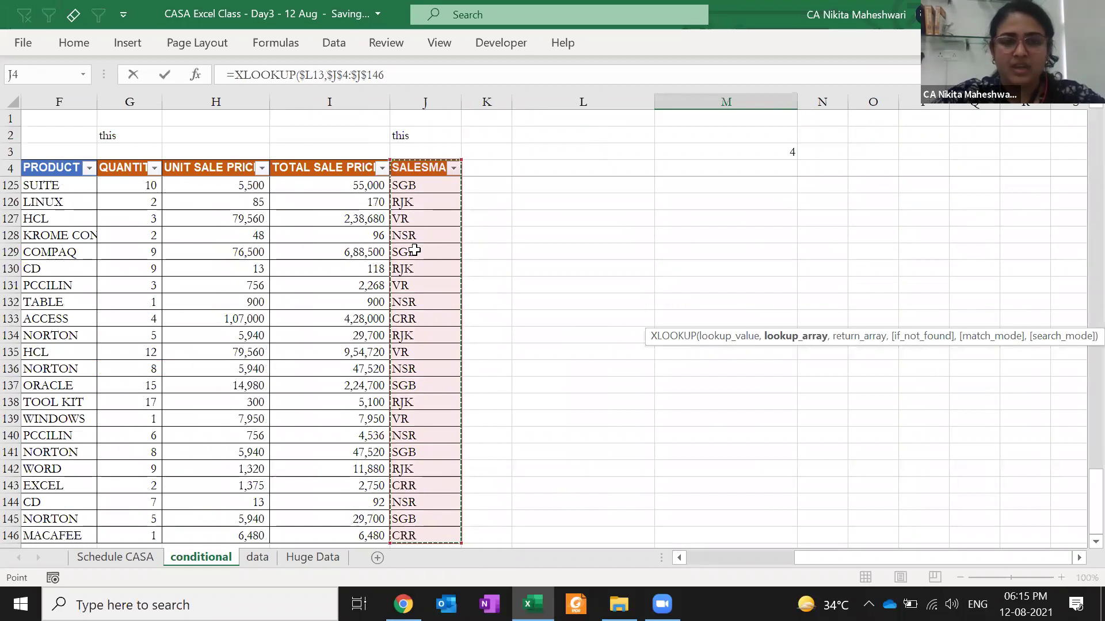
pyautogui.write(',')
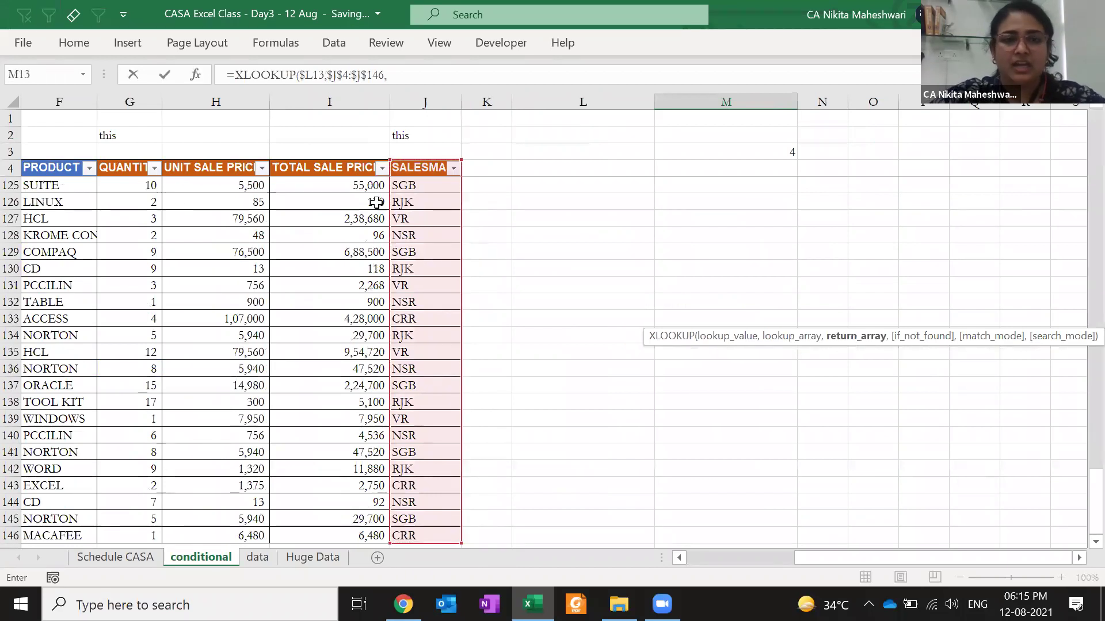
pyautogui.click(122, 168)
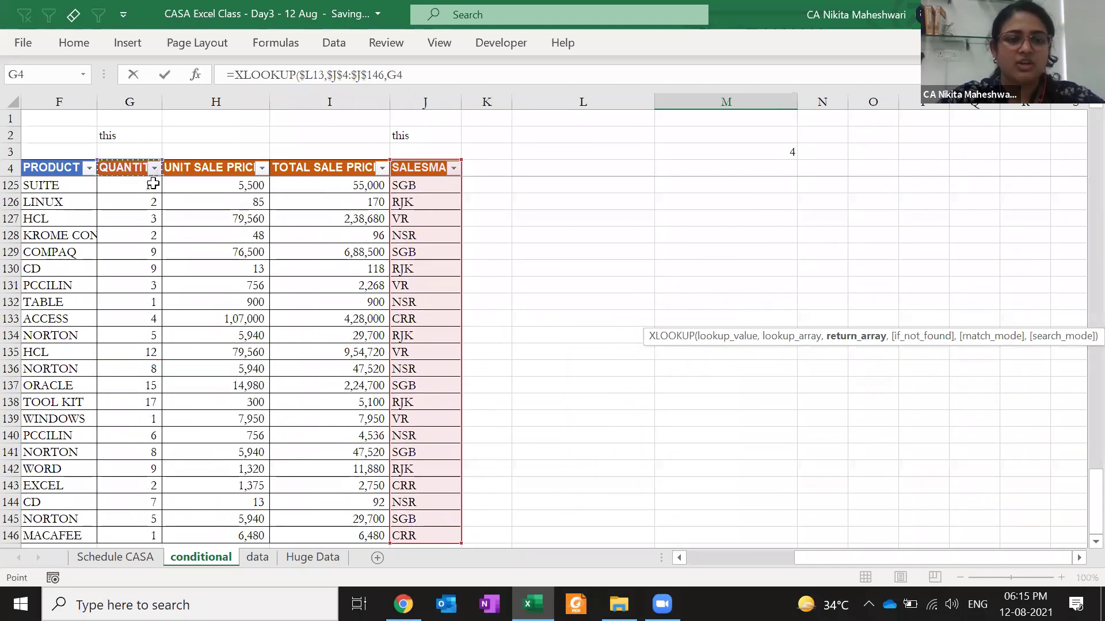
pyautogui.hotkey('ctrl', 'shift', 'Down')
pyautogui.press('F4')
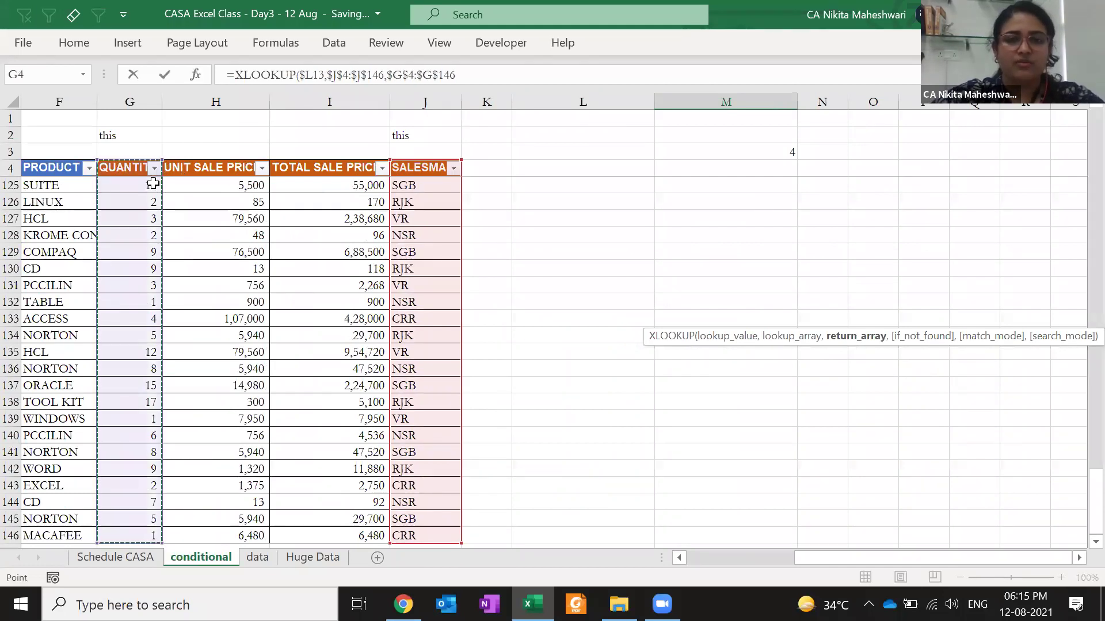
pyautogui.write(',')
# - Finish the XLOOKUP in M13 with "Error" if not found, exact match 0 and last-to-first search -1
pyautogui.click(153, 184)
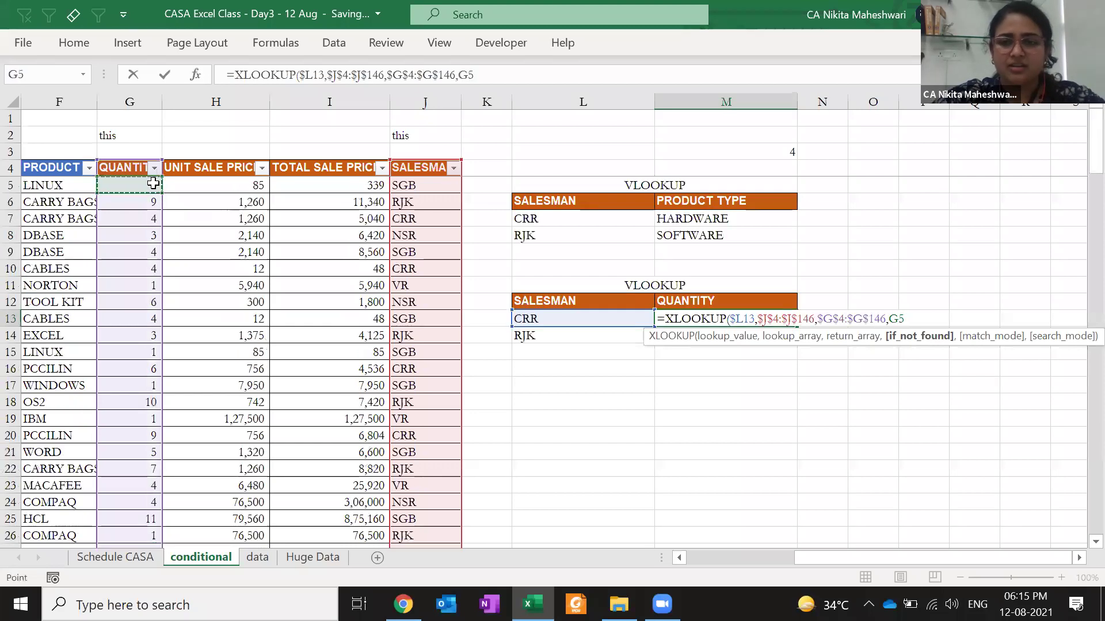
pyautogui.press('BackSpace')
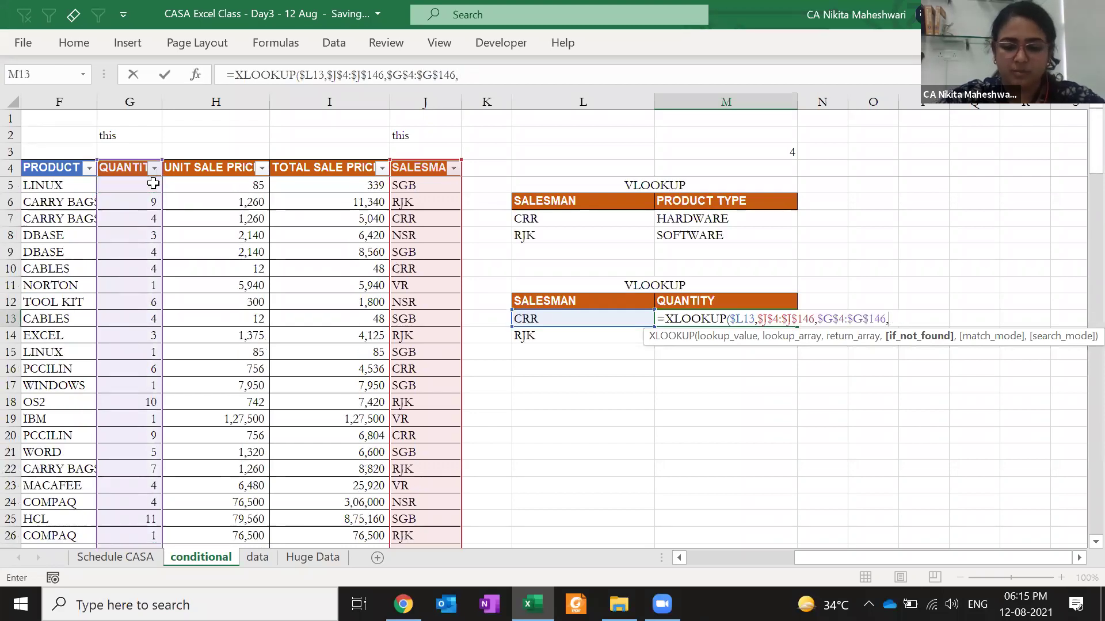
pyautogui.write('"Error",')
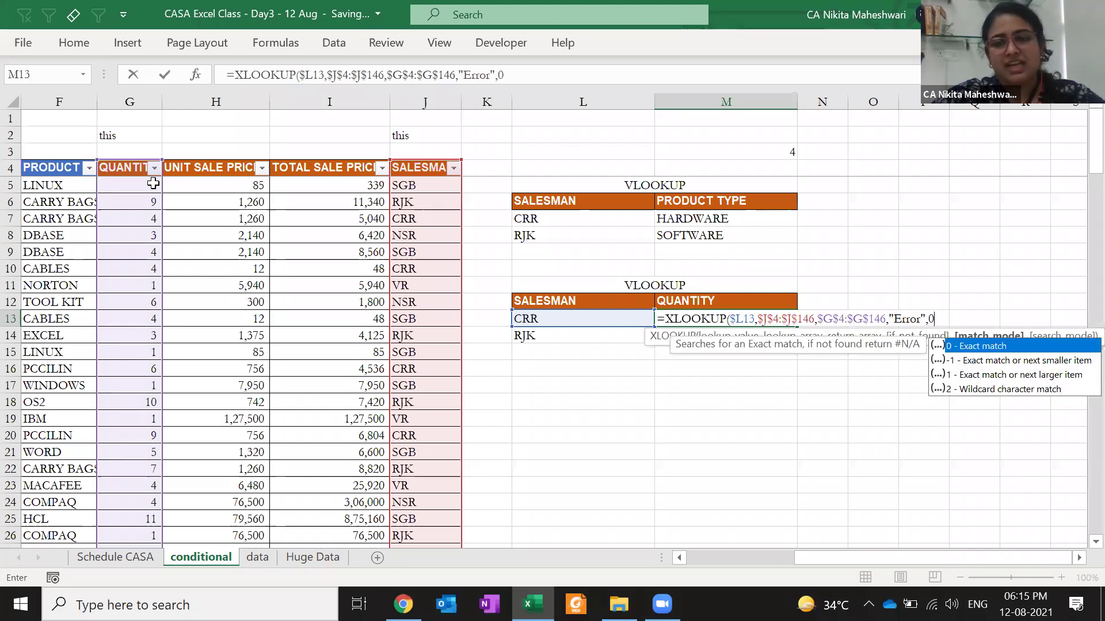
pyautogui.write('0,')
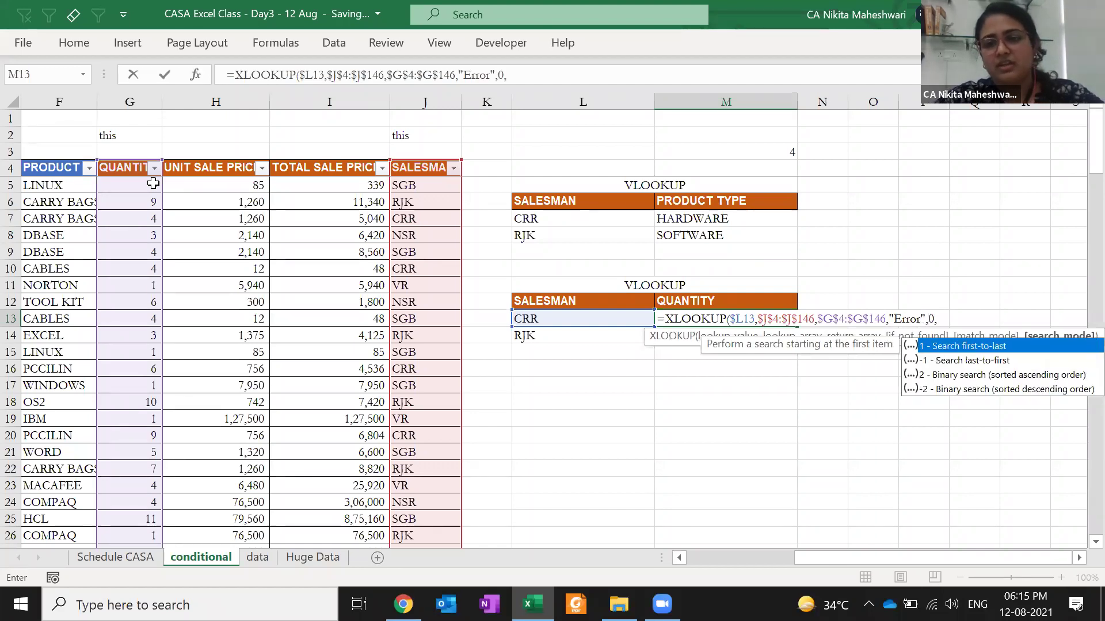
pyautogui.press('Down')
pyautogui.write('-1)')
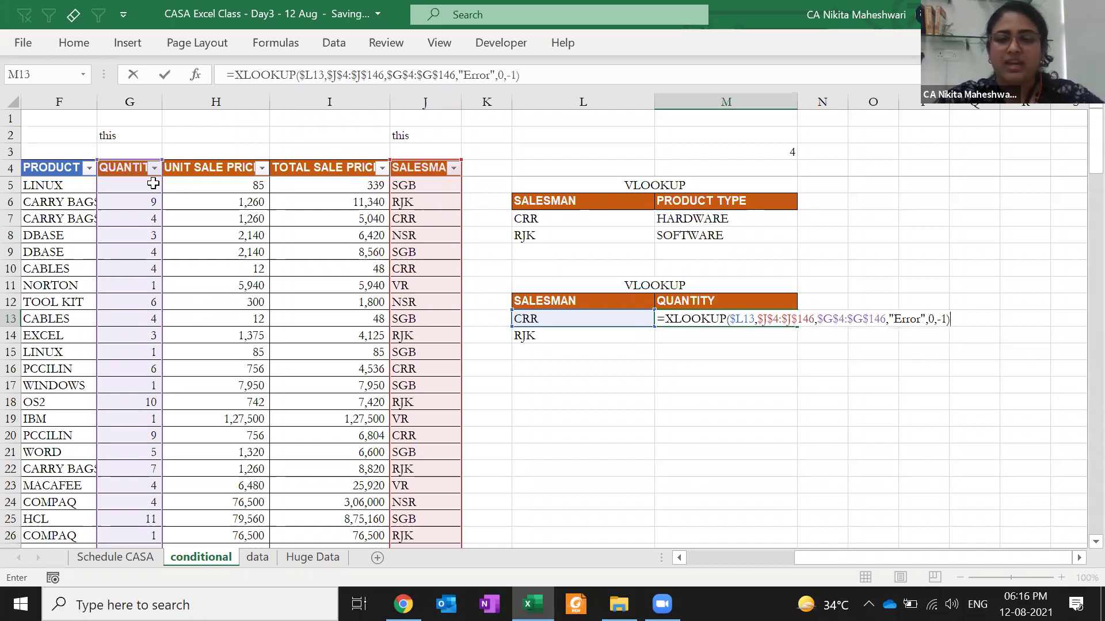
pyautogui.hotkey('ctrl', 'Return')
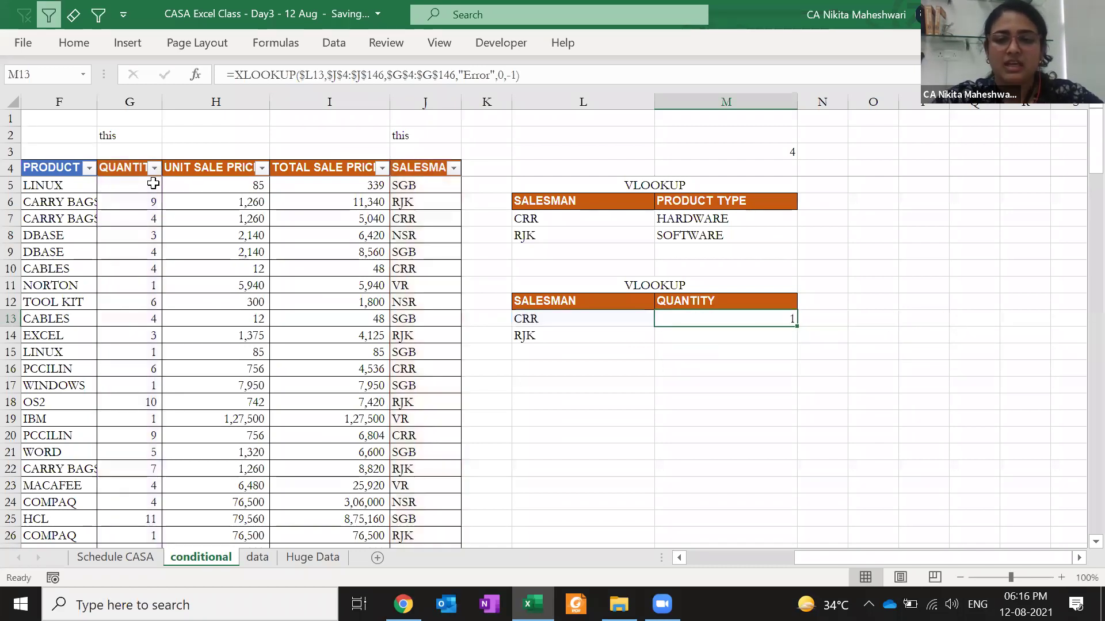
# - Find the last row for salesman CRR in the table and shade its quantity cell G146 light green
pyautogui.press('Left')
pyautogui.hotkey('ctrl', 'c')
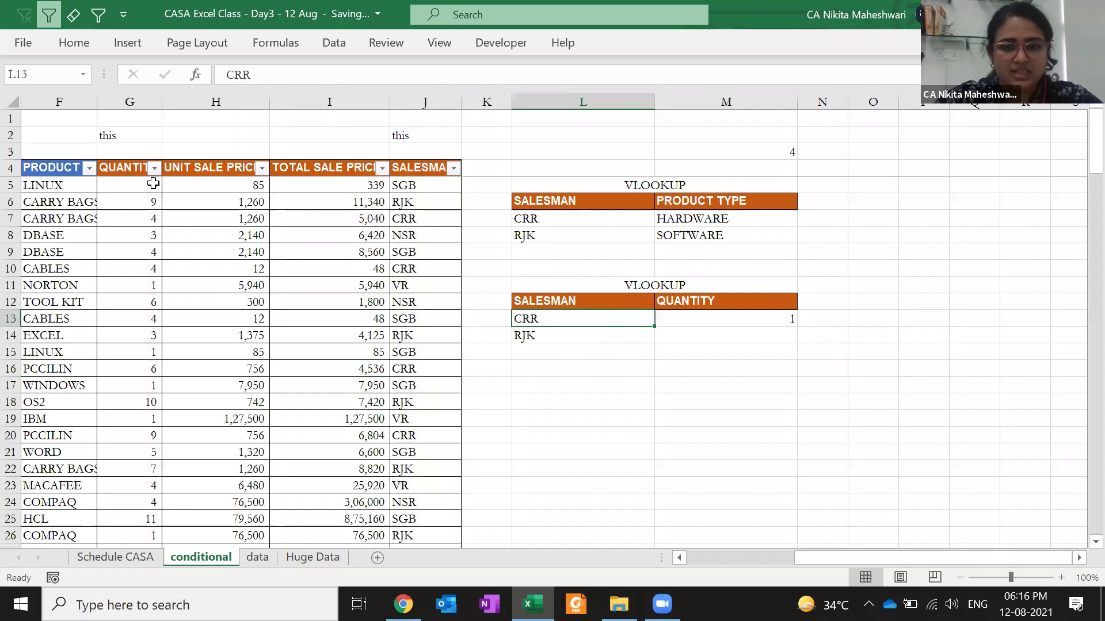
pyautogui.press('Left')
pyautogui.press('Left')
pyautogui.hotkey('ctrl', 'Down')
pyautogui.press('Left')
pyautogui.press('Left')
pyautogui.press('Left')
pyautogui.press('Left')
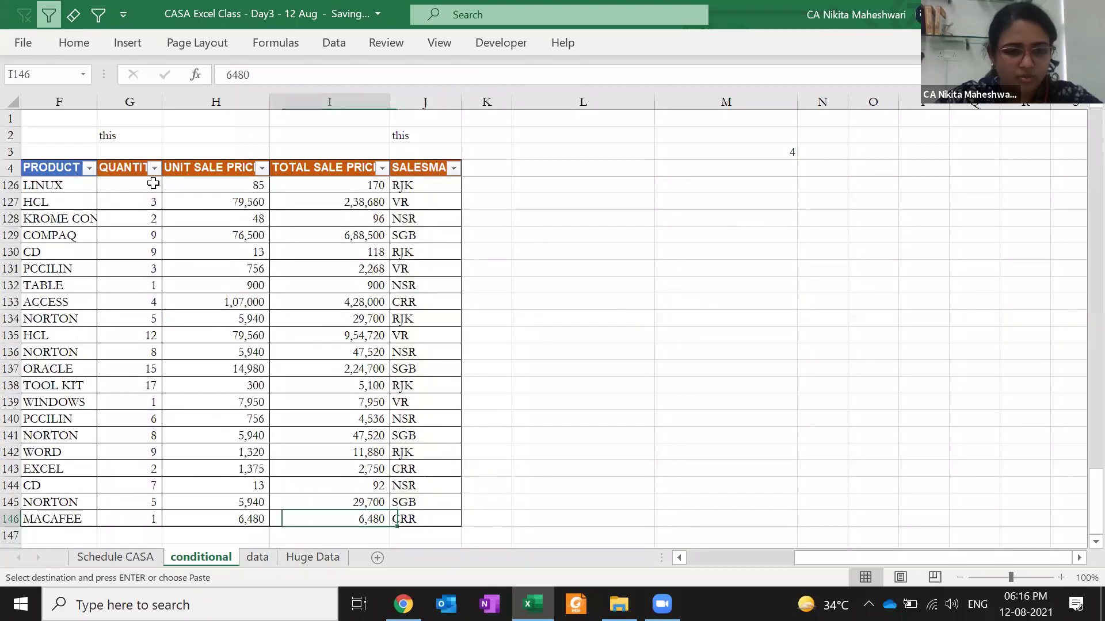
pyautogui.press('Right')
pyautogui.click(74, 43)
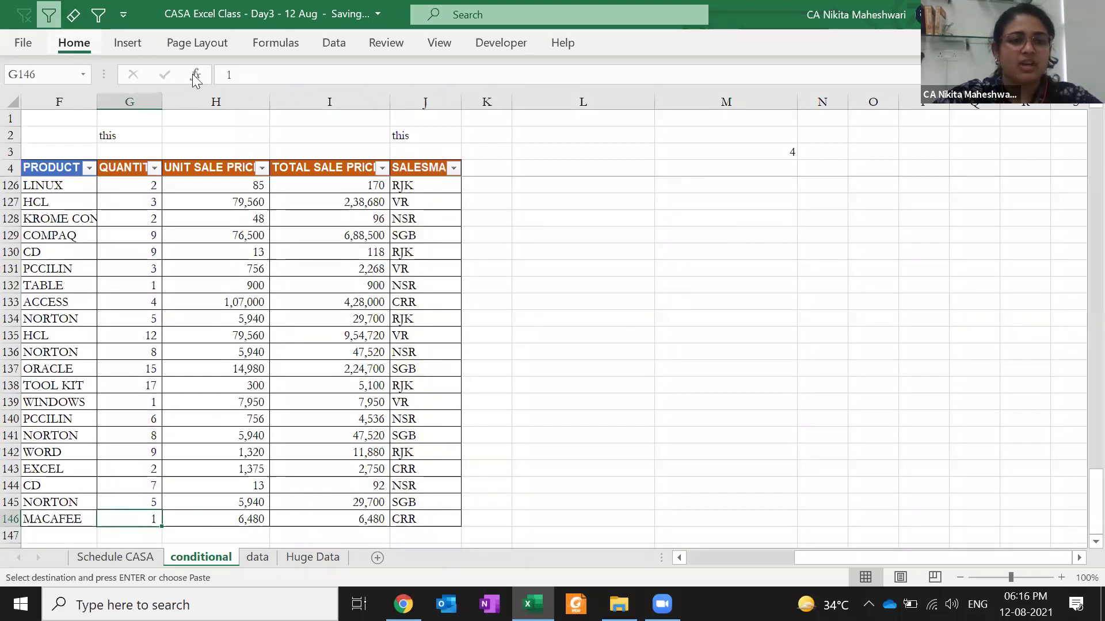
pyautogui.click(224, 103)
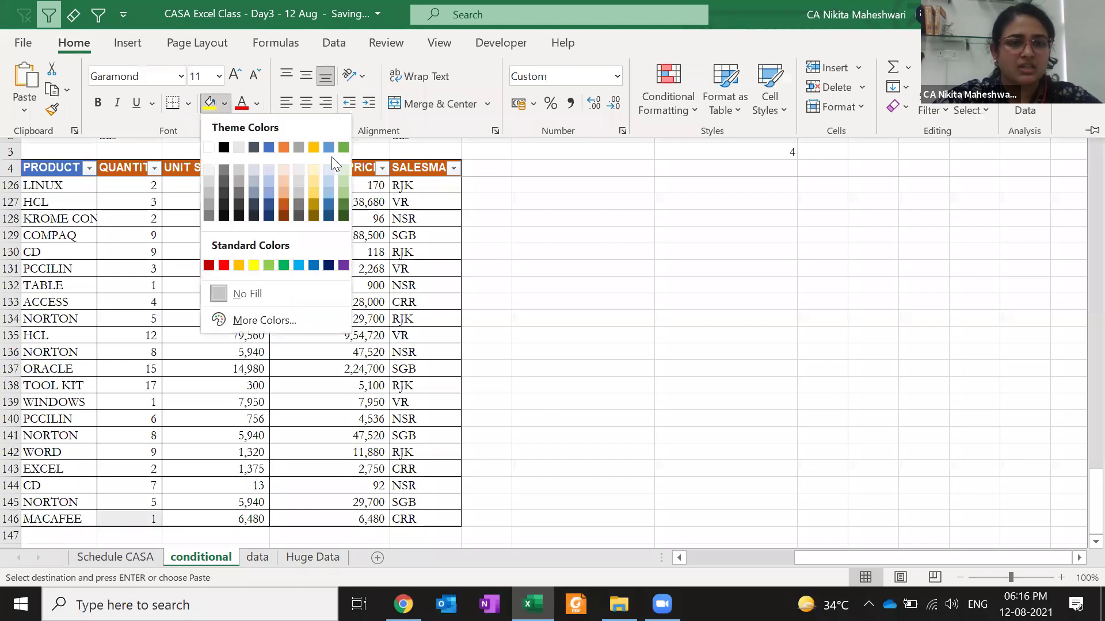
pyautogui.click(344, 179)
# - Set G146 to 5 to test the XLOOKUP result in M13, and undo that value change
pyautogui.write('5')
pyautogui.press('Return')
pyautogui.hotkey('ctrl', 'Up')
pyautogui.hotkey('ctrl', 'Up')
pyautogui.press('Down')
pyautogui.press('Down')
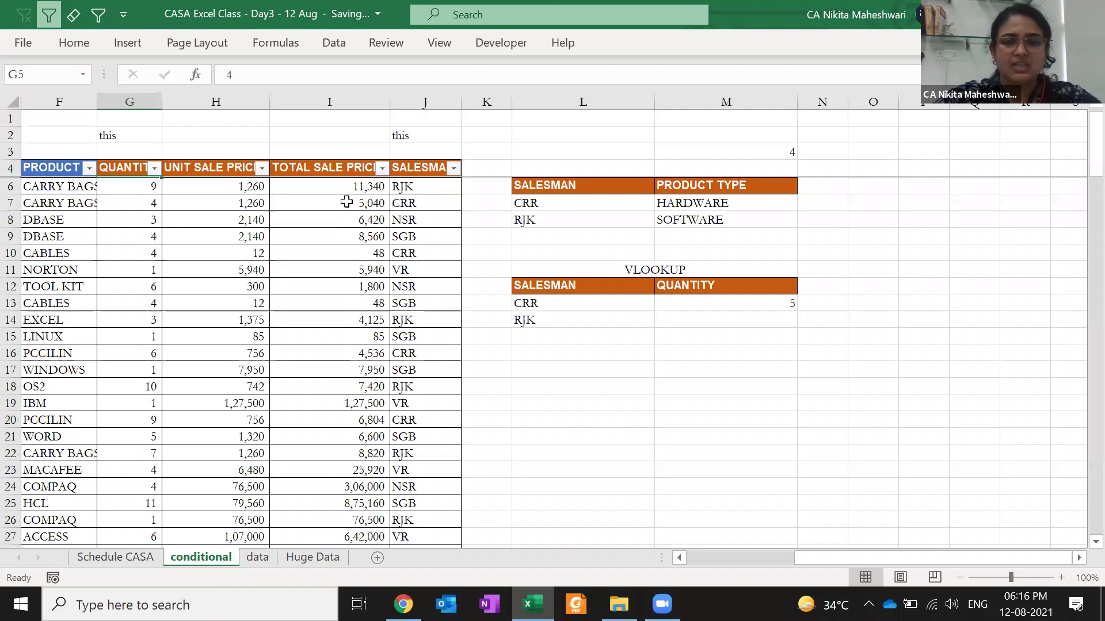
pyautogui.click(722, 322)
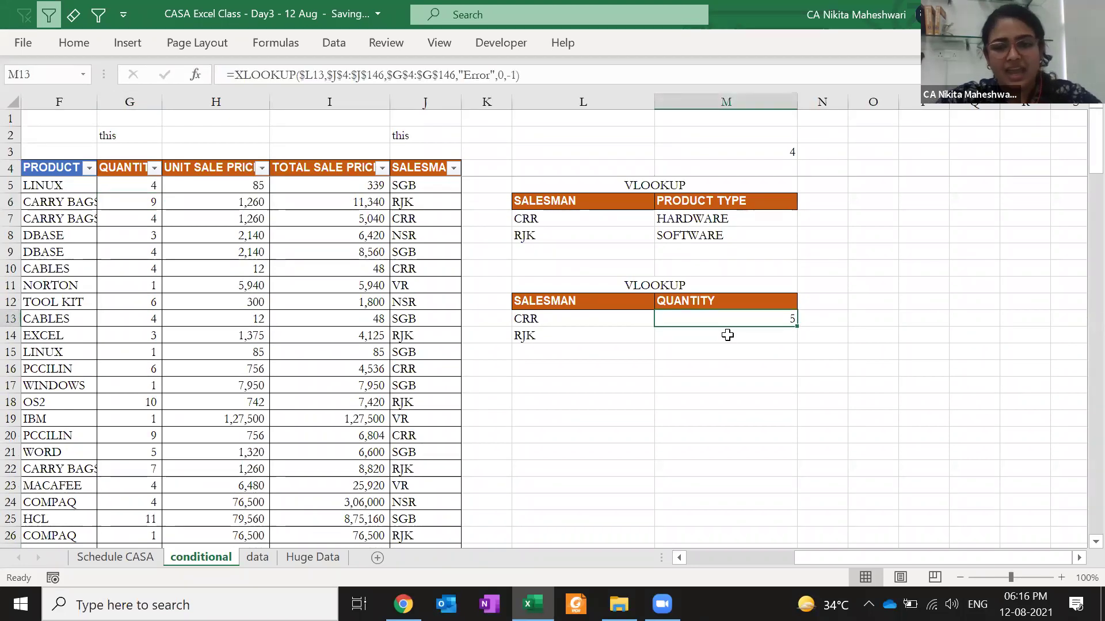
pyautogui.hotkey('ctrl', 'z')
# - Change the title of the second lookup table in L11 to XLOOKUP
pyautogui.press('Up')
pyautogui.hotkey('ctrl', 'Up')
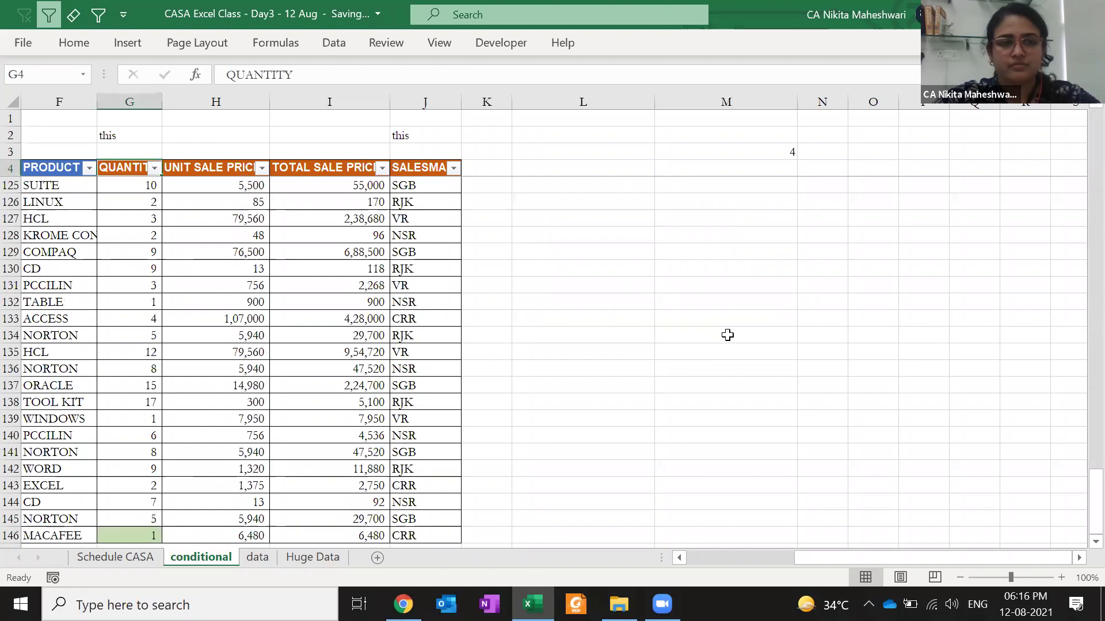
pyautogui.press('Down')
pyautogui.press('Right')
pyautogui.press('Right')
pyautogui.press('Right')
pyautogui.press('Down')
pyautogui.press('Down')
pyautogui.press('Right')
pyautogui.press('Down')
pyautogui.press('Down')
pyautogui.press('Down')
pyautogui.press('Down')
pyautogui.press('Right')
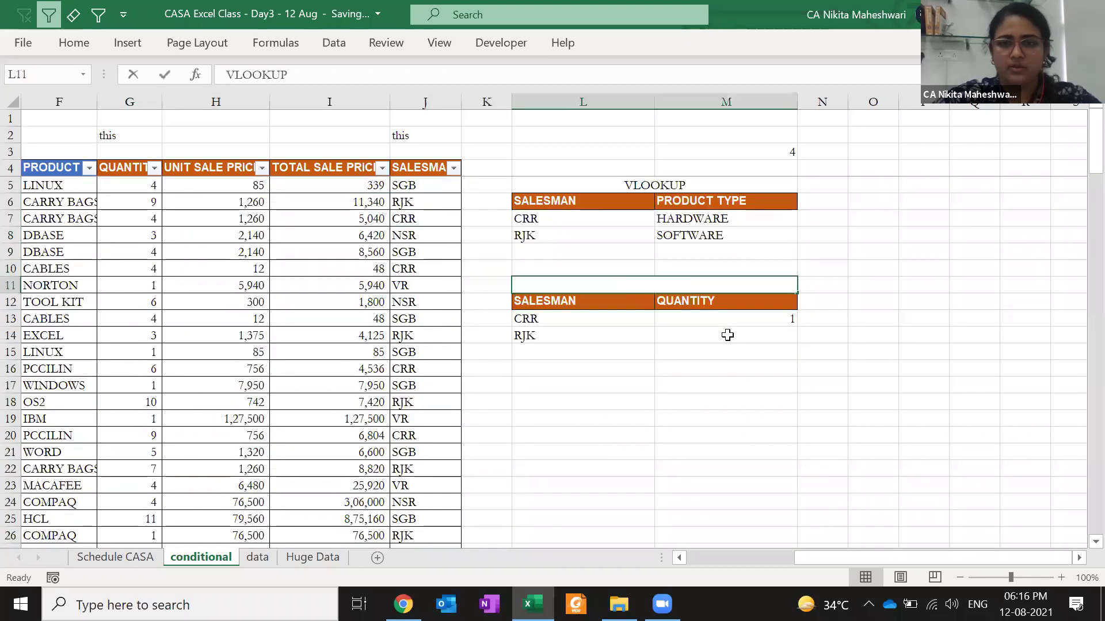
pyautogui.press('Home')
pyautogui.press('Delete')
pyautogui.write('X')
pyautogui.press('Return')
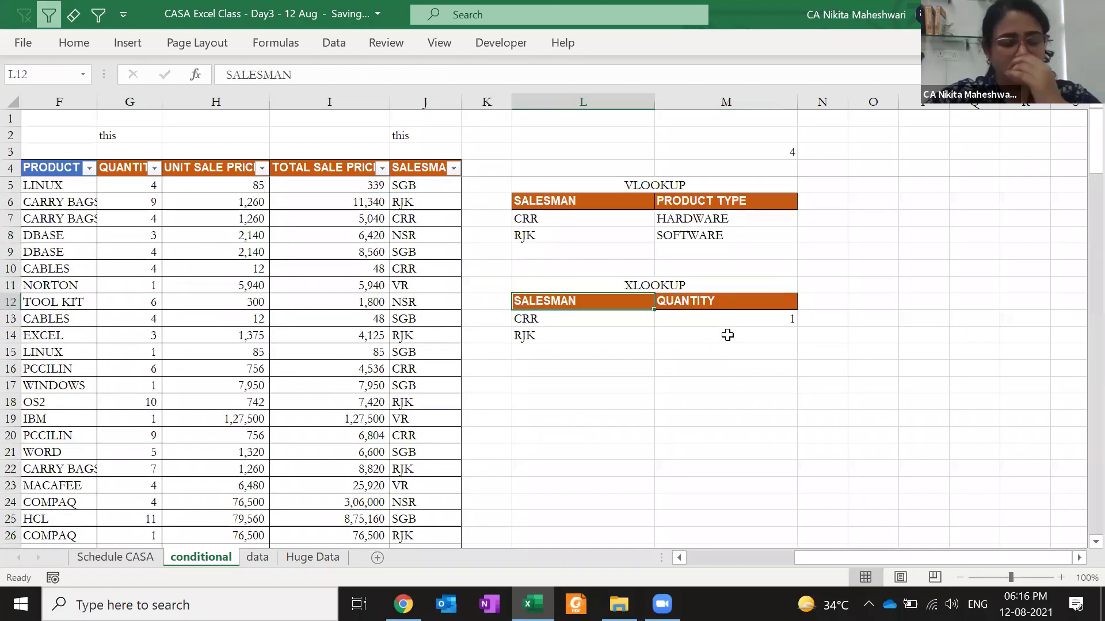
# - Copy the XLOOKUP formula from M13 to M14 and check its cell references
pyautogui.press('Down')
pyautogui.press('Right')
pyautogui.hotkey('ctrl', 'c')
pyautogui.press('Down')
pyautogui.hotkey('ctrl', 'v')
pyautogui.press('F2')
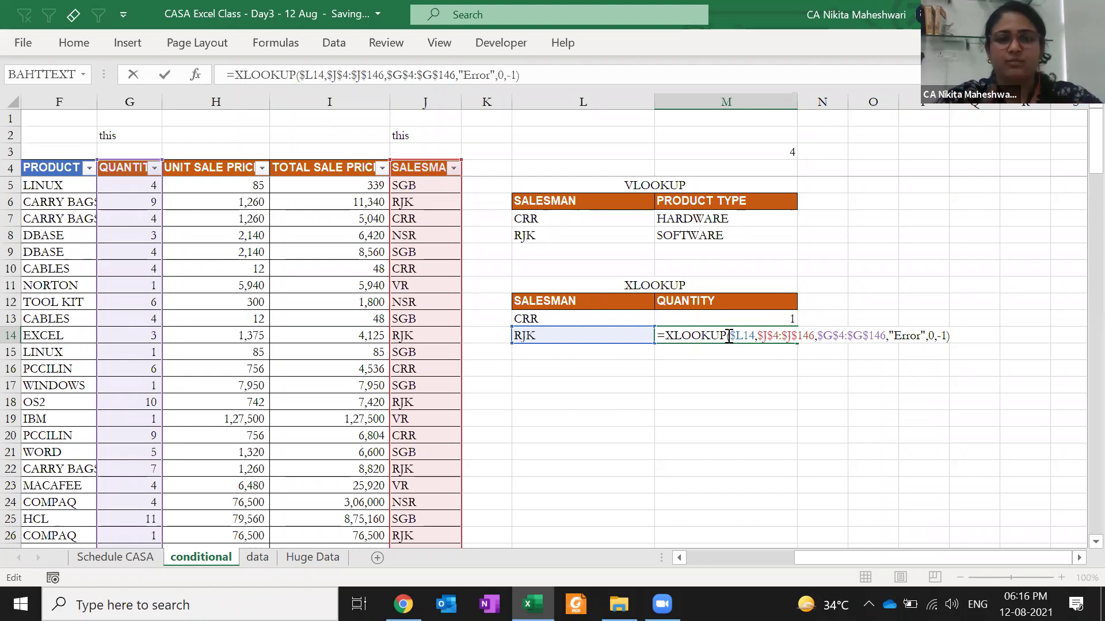
pyautogui.hotkey('ctrl', 'Return')
# - Delete the lookup table columns L and M, and the first column A in front of DATE
pyautogui.click(614, 255)
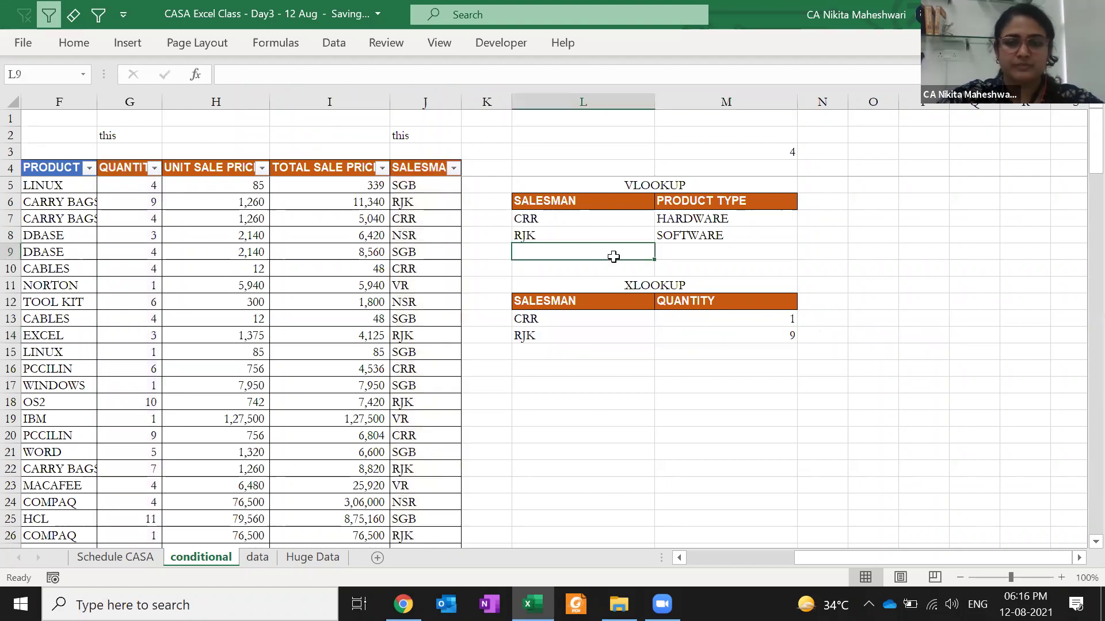
pyautogui.hotkey('ctrl', 'space')
pyautogui.hotkey('ctrl', '-')
pyautogui.hotkey('ctrl', 'Left')
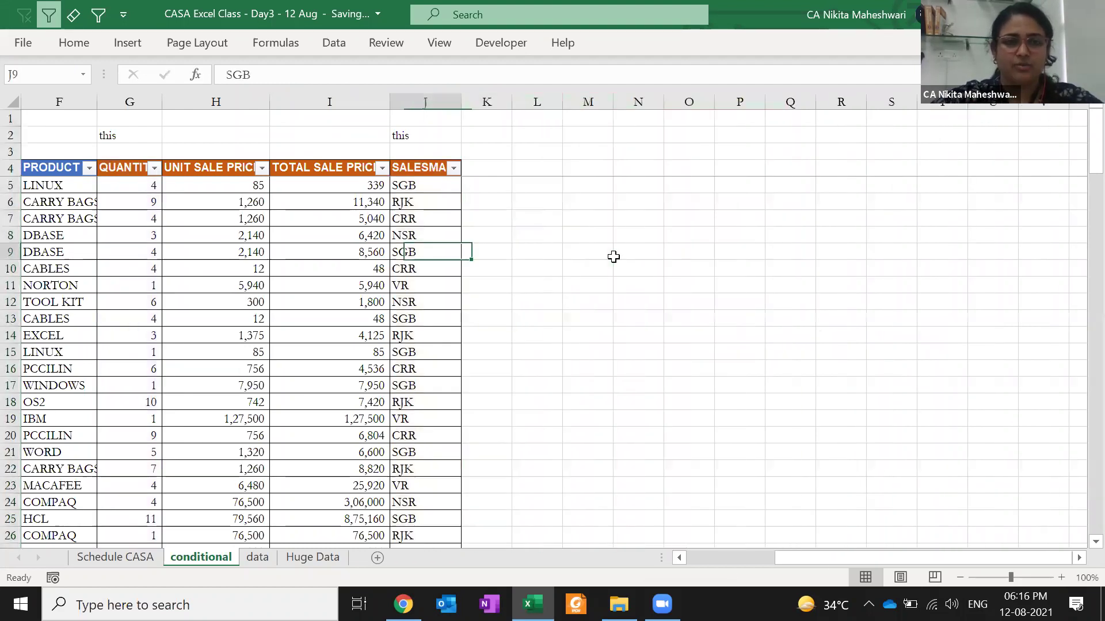
pyautogui.hotkey('ctrl', 'Left')
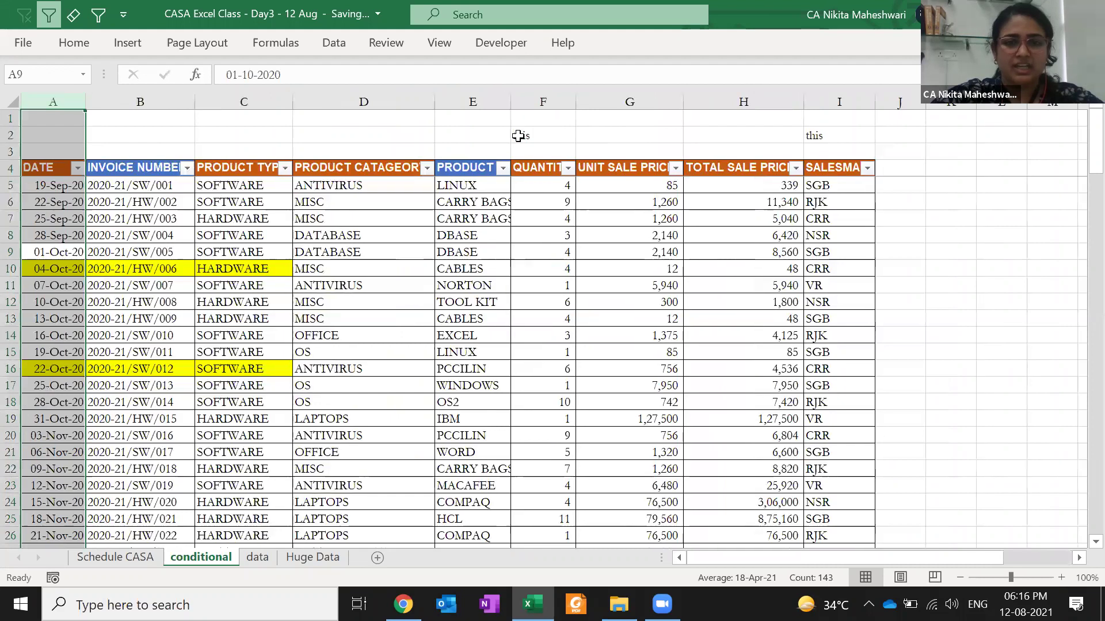
# - Clear the "this" marks above QUANTITY and SALESMAN and remove the fill colours from data rows A6:I146
pyautogui.moveTo(521, 135); pyautogui.dragTo(850, 146)
pyautogui.press('Delete')
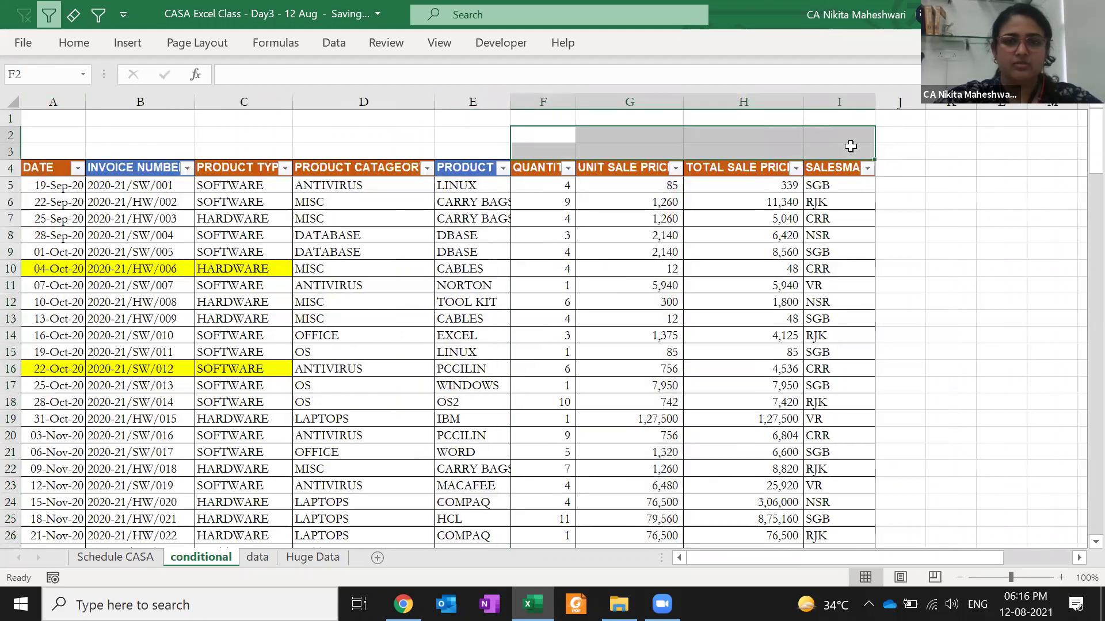
pyautogui.click(54, 199)
pyautogui.hotkey('ctrl', 'shift', 'End')
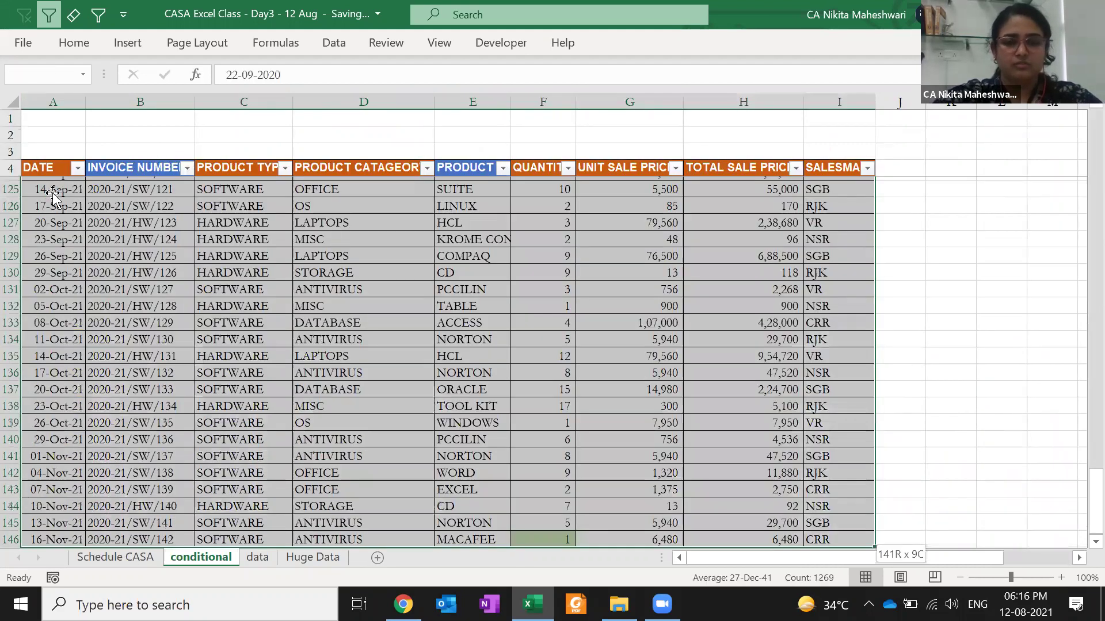
pyautogui.press('Left')
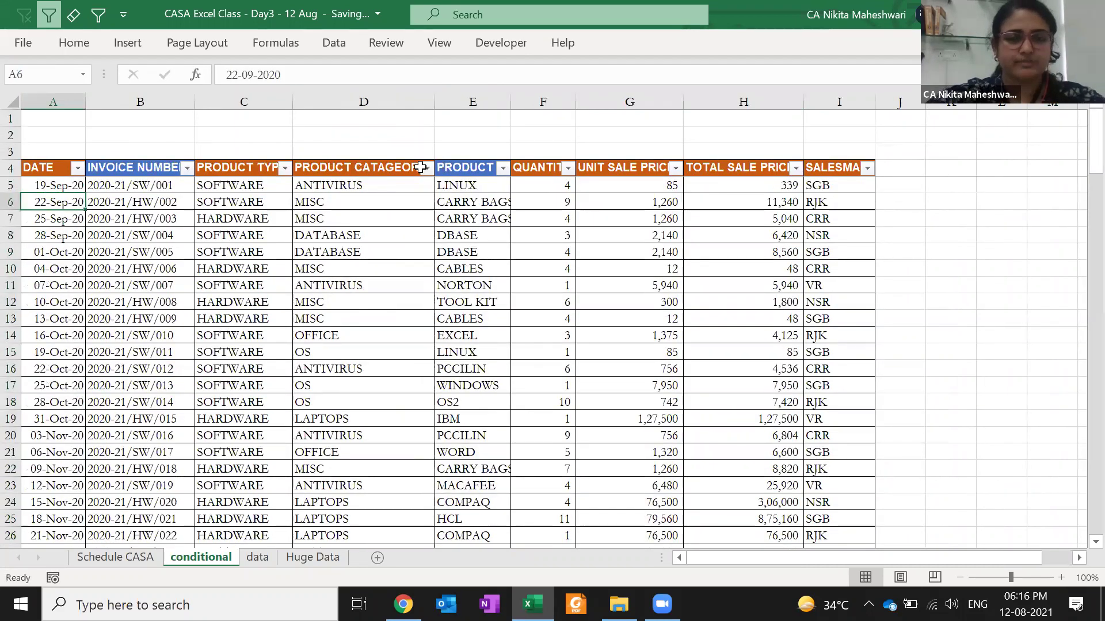
# - Copy the topics in C4:C7 of the Schedule CASA sheet to L1 on the conditional sheet
pyautogui.hotkey('ctrl', 'pageup')
pyautogui.moveTo(426, 196); pyautogui.dragTo(437, 249)
pyautogui.hotkey('ctrl', 'c')
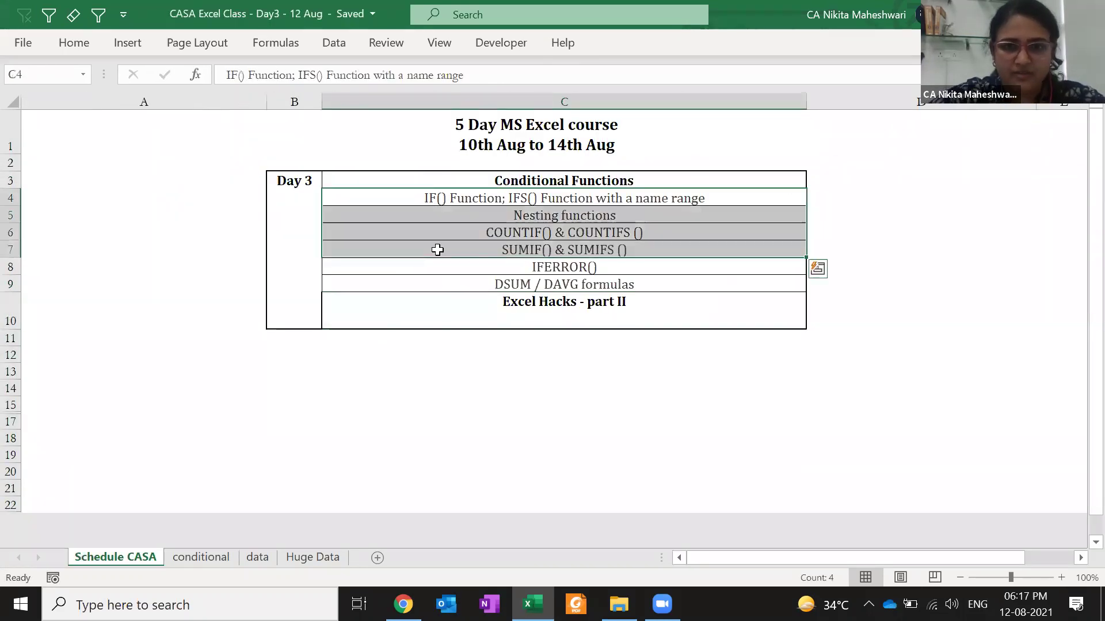
pyautogui.hotkey('ctrl', 'pagedown')
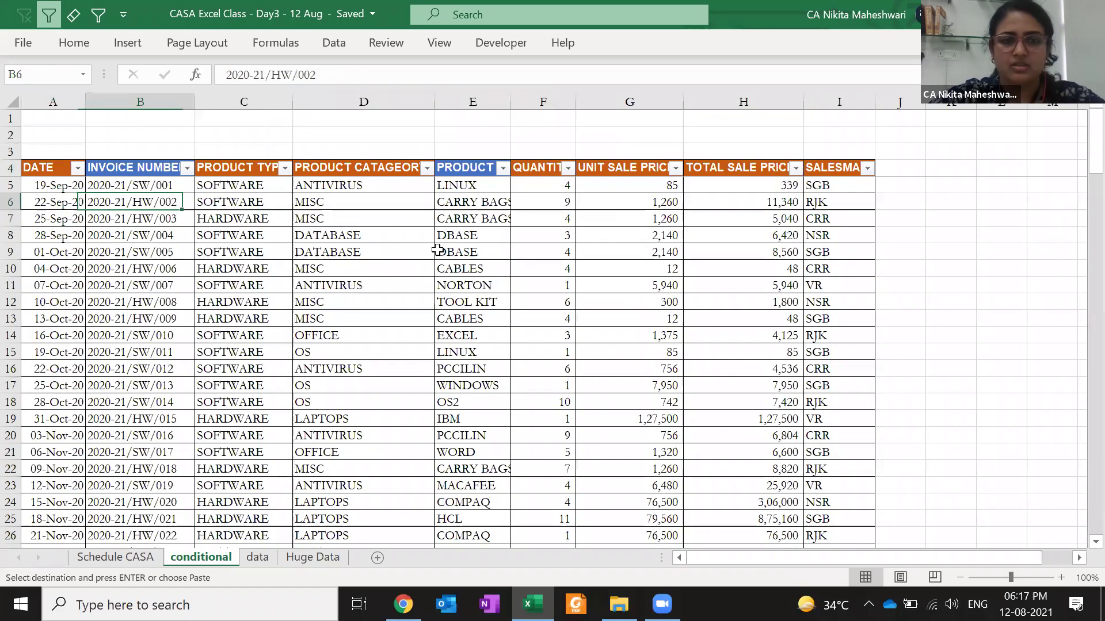
pyautogui.press('Right')
pyautogui.press('Up')
pyautogui.press('Up')
pyautogui.press('Right')
pyautogui.press('Up')
pyautogui.press('Up')
pyautogui.press('Up')
pyautogui.press('Right')
pyautogui.press('Right')
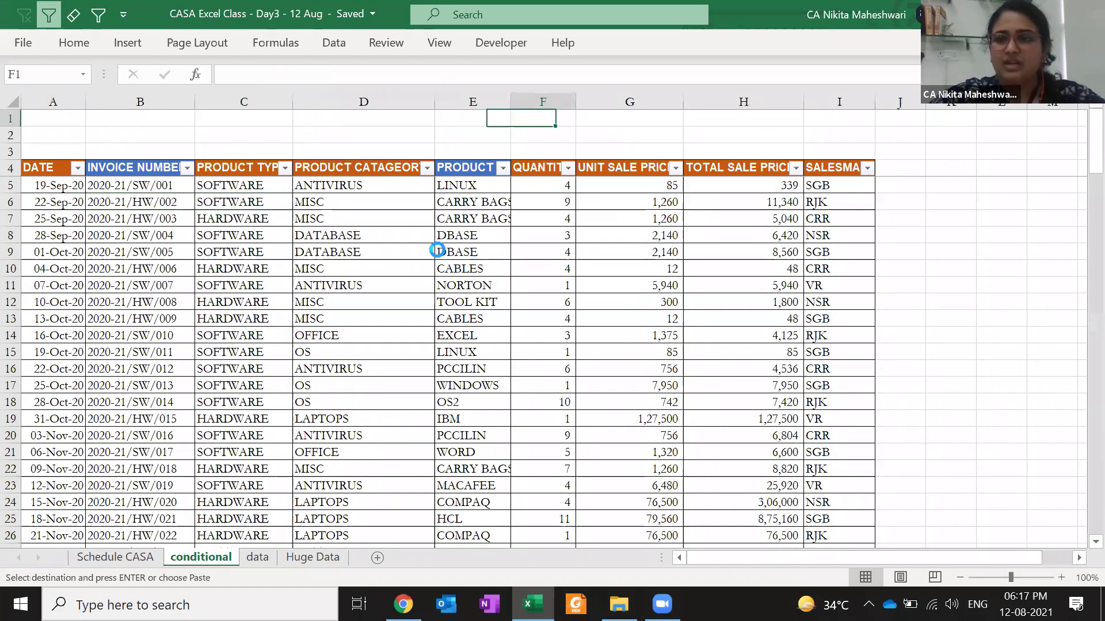
pyautogui.press('Right')
pyautogui.press('Right')
pyautogui.press('Right')
pyautogui.press('Right')
pyautogui.press('Right')
pyautogui.press('Right')
pyautogui.press('Return')
# - Enter IF in L6 below the pasted topic list and clear the cell again
pyautogui.press('Down')
pyautogui.press('Down')
pyautogui.press('Down')
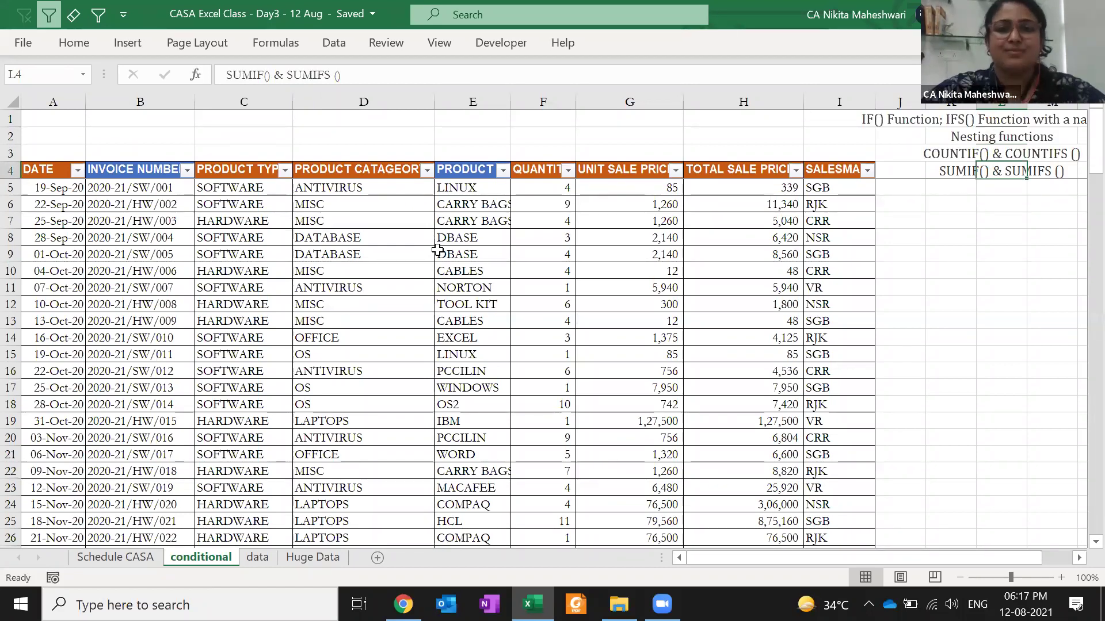
pyautogui.press('Down')
pyautogui.press('Down')
pyautogui.press('F2')
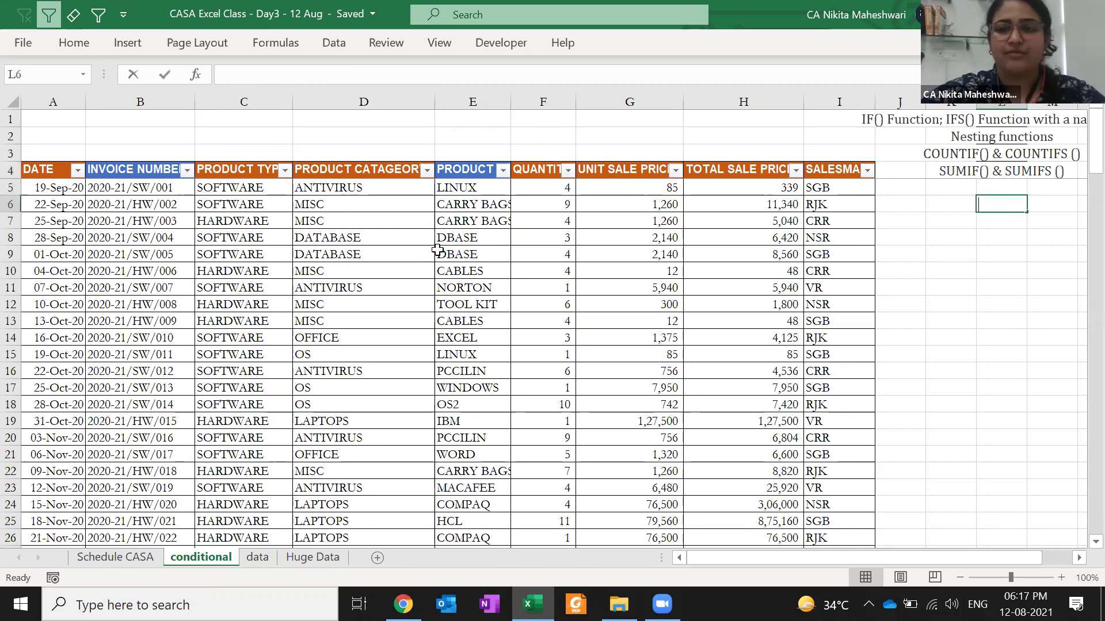
pyautogui.write('IF')
pyautogui.hotkey('ctrl', 'Return')
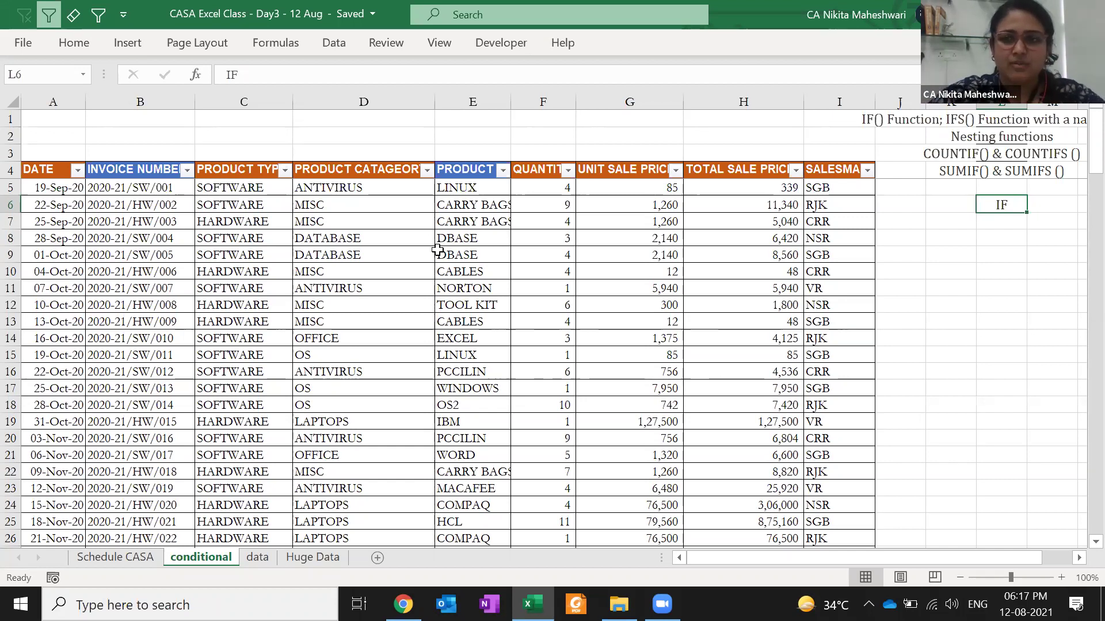
pyautogui.press('Delete')
pyautogui.press('Down')
pyautogui.press('Right')
pyautogui.press('Right')
pyautogui.hscroll(2, 437, 249)
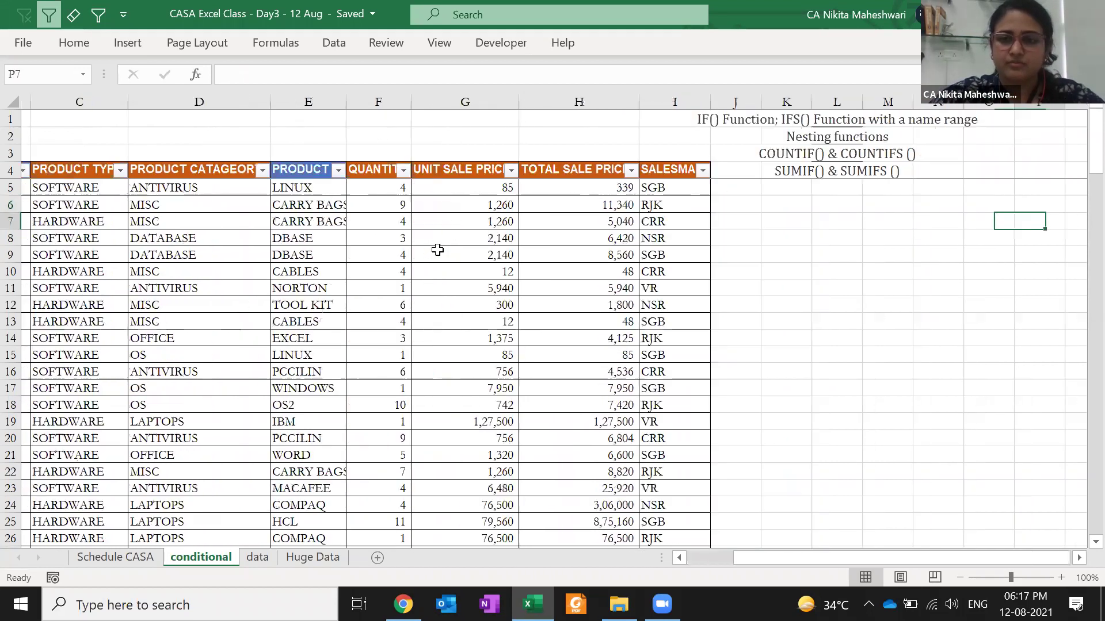
pyautogui.press('Left')
pyautogui.press('Left')
pyautogui.write('A')
pyautogui.press('Escape')
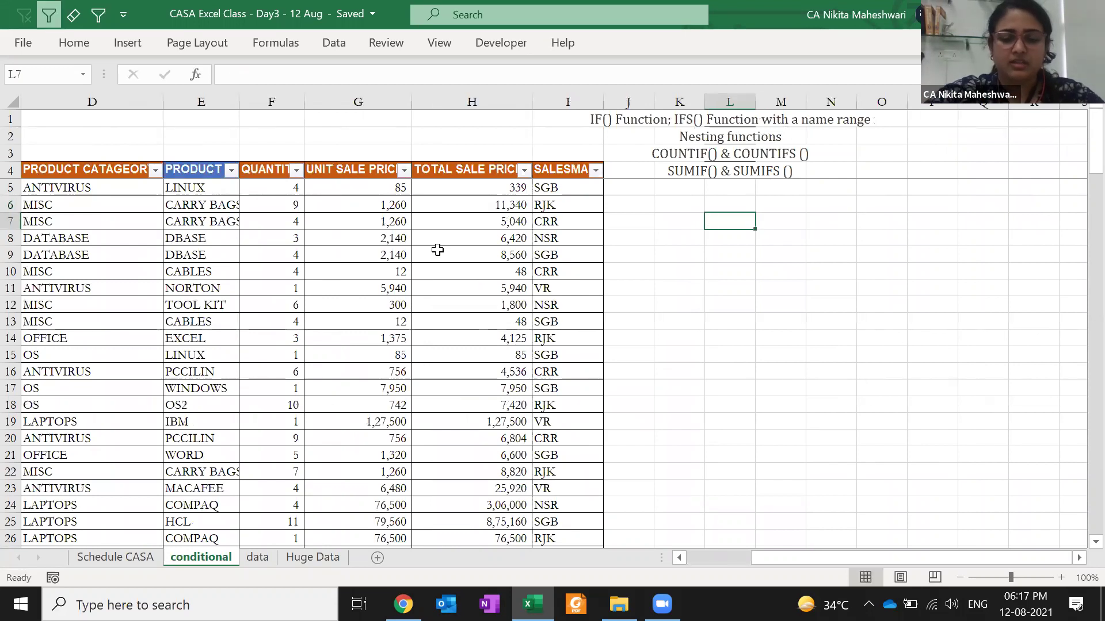
# - Enter Sunday in L7 and label it DAY:= in K7
pyautogui.write('Sunday')
pyautogui.press('Return')
pyautogui.press('Up')
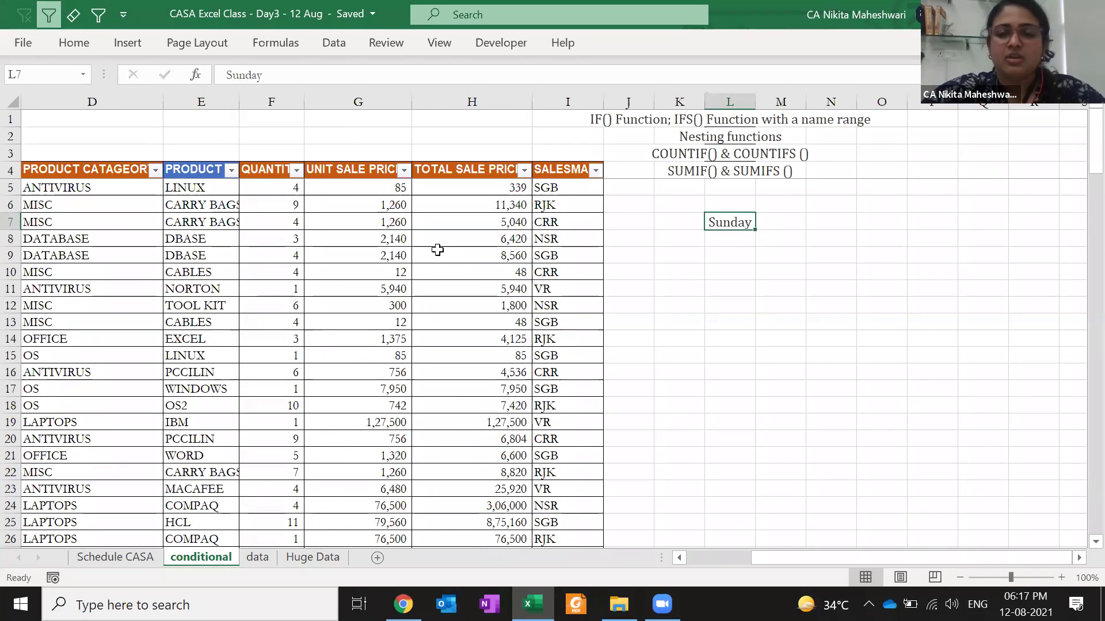
pyautogui.press('Left')
pyautogui.write('DAY')
pyautogui.write('+')
pyautogui.press('BackSpace')
pyautogui.write(':=')
pyautogui.press('Return')
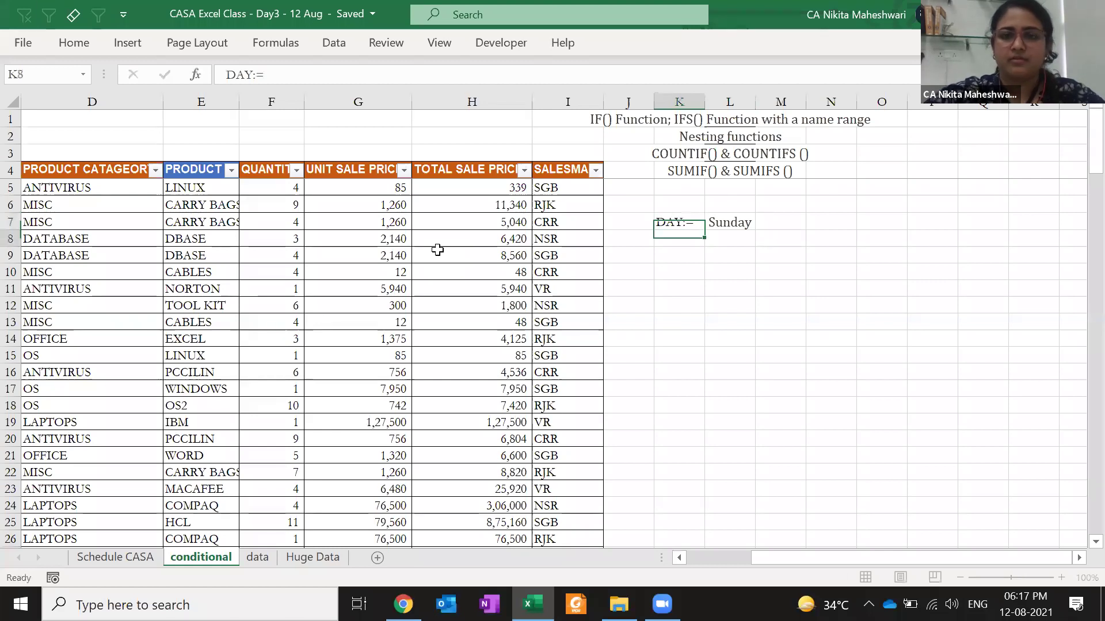
pyautogui.press('Up')
pyautogui.press('Right')
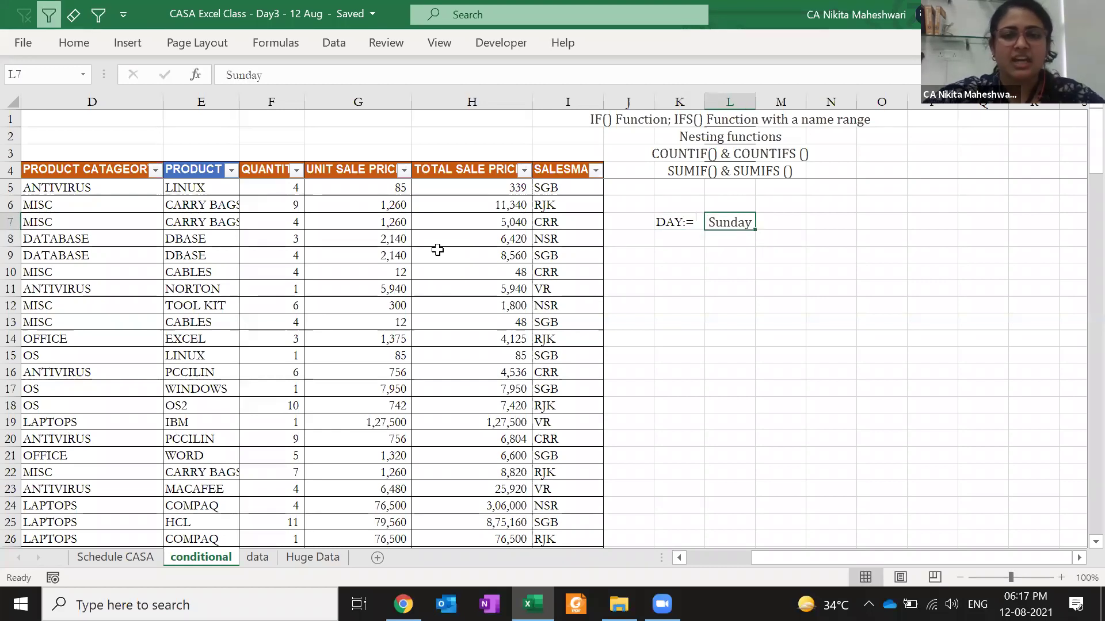
# - Enter the label RESULT:= in K8 and autofit the width of column K to it
pyautogui.click(816, 219)
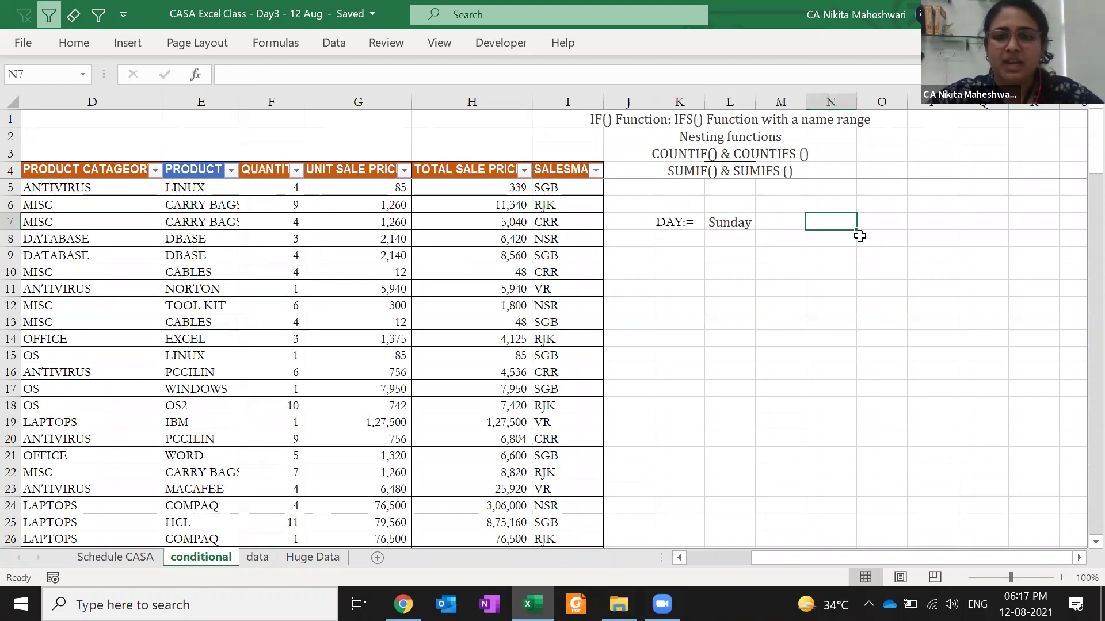
pyautogui.press('Left')
pyautogui.press('Left')
pyautogui.press('Down')
pyautogui.press('Left')
pyautogui.write('RESULT:=')
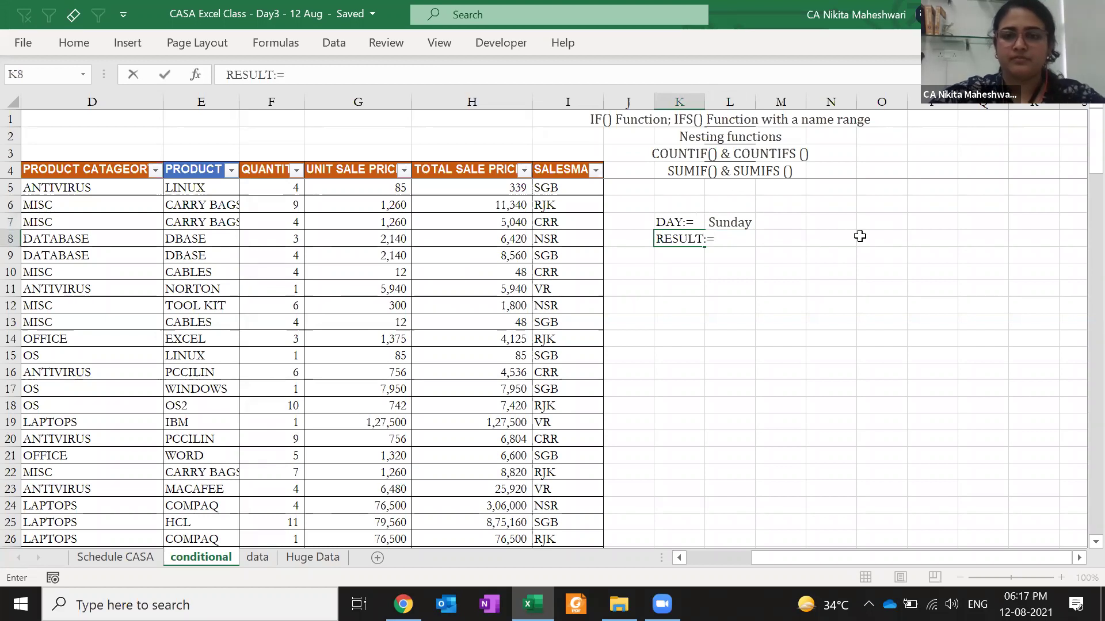
pyautogui.press('Return')
pyautogui.press('Up')
pyautogui.hotkey('alt', 'h')
pyautogui.press('o')
pyautogui.press('i')
pyautogui.press('Right')
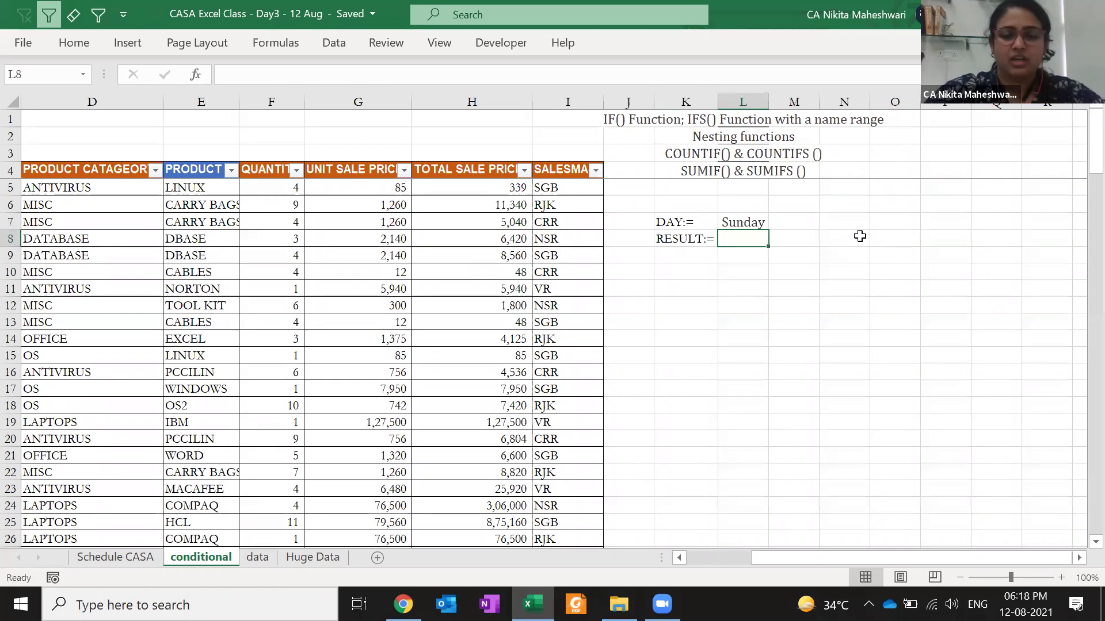
# - Start an IF formula in L8 that tests L7="SUNDAY" and returns "It is a holiday" when true
pyautogui.write('=if')
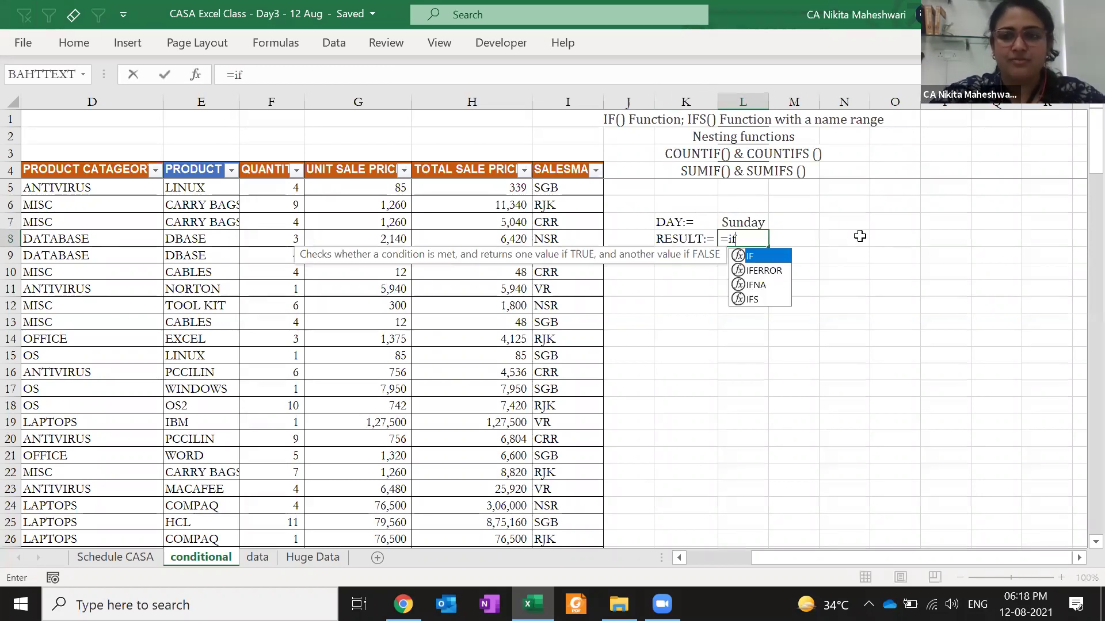
pyautogui.press('Tab')
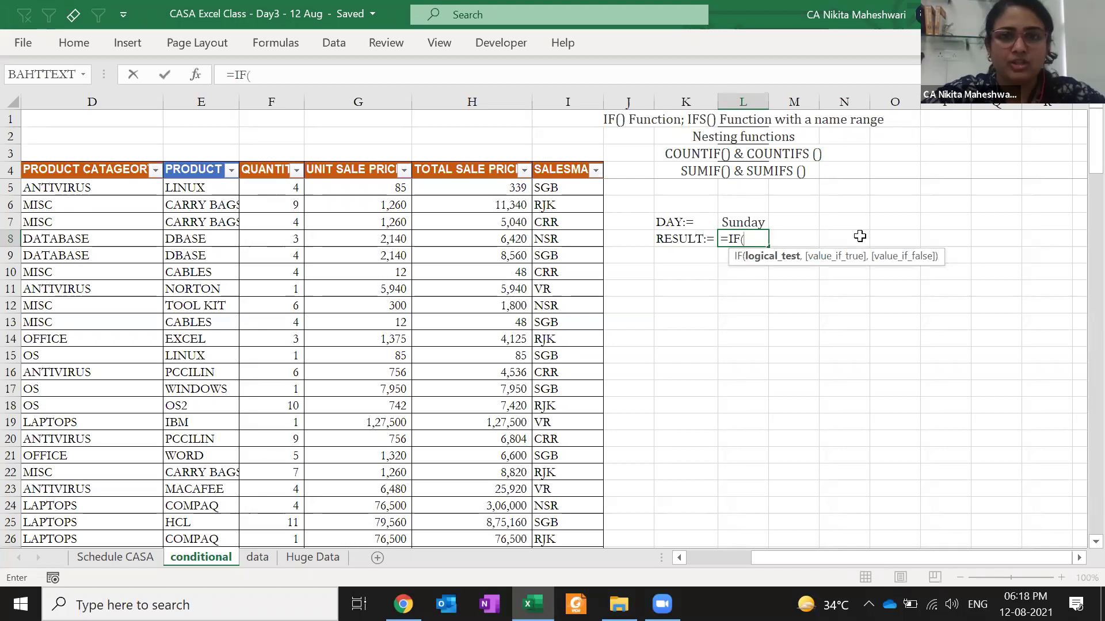
pyautogui.click(763, 219)
pyautogui.write('="S')
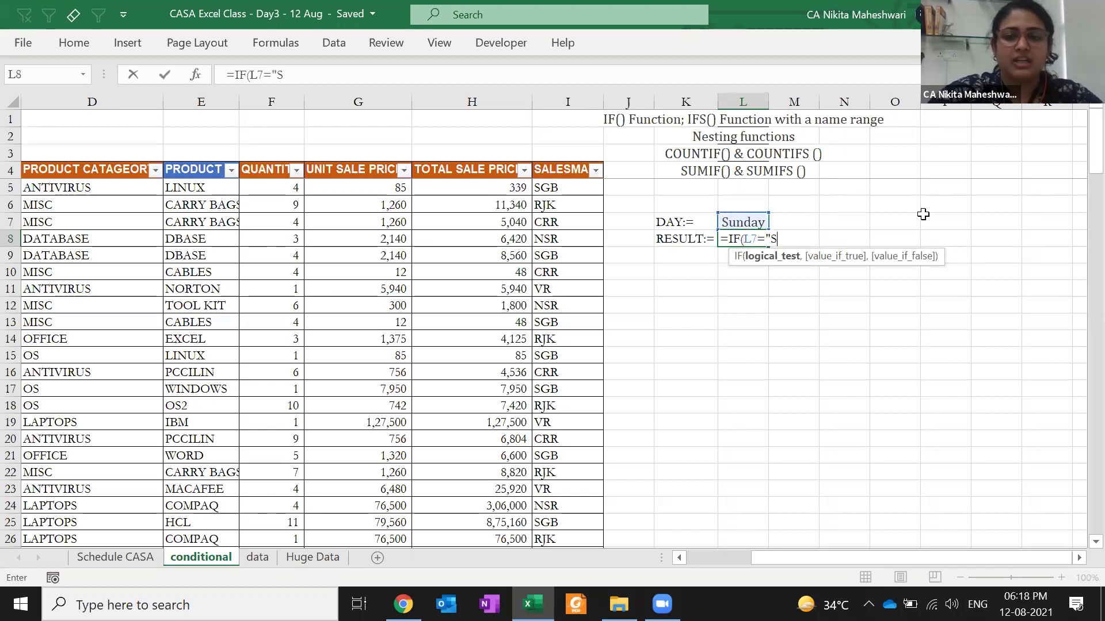
pyautogui.write('UNDAY"')
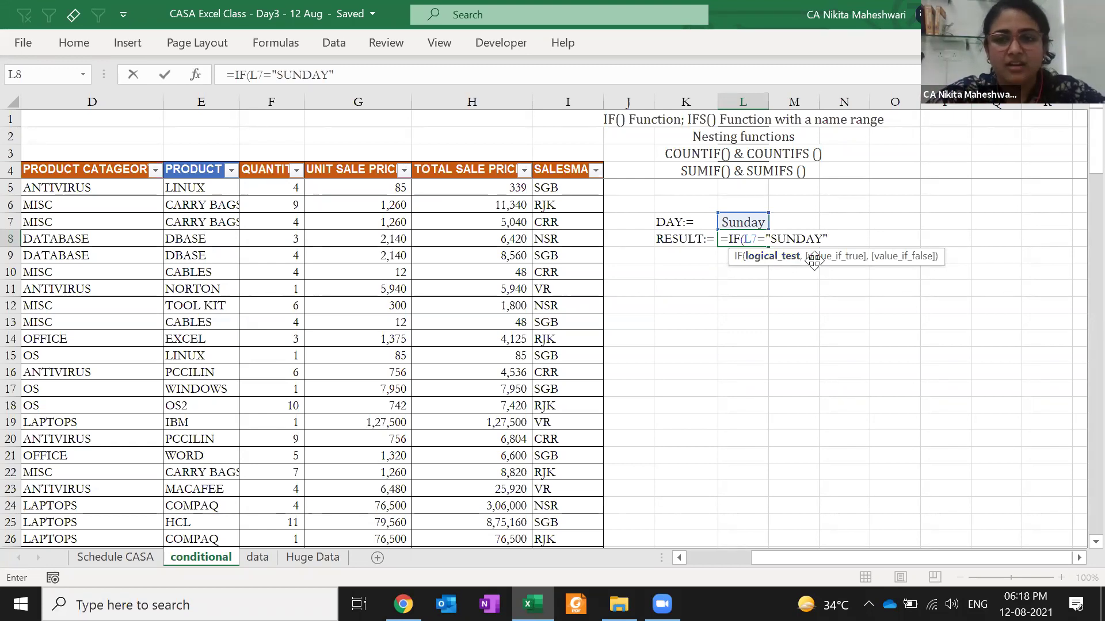
pyautogui.write(',')
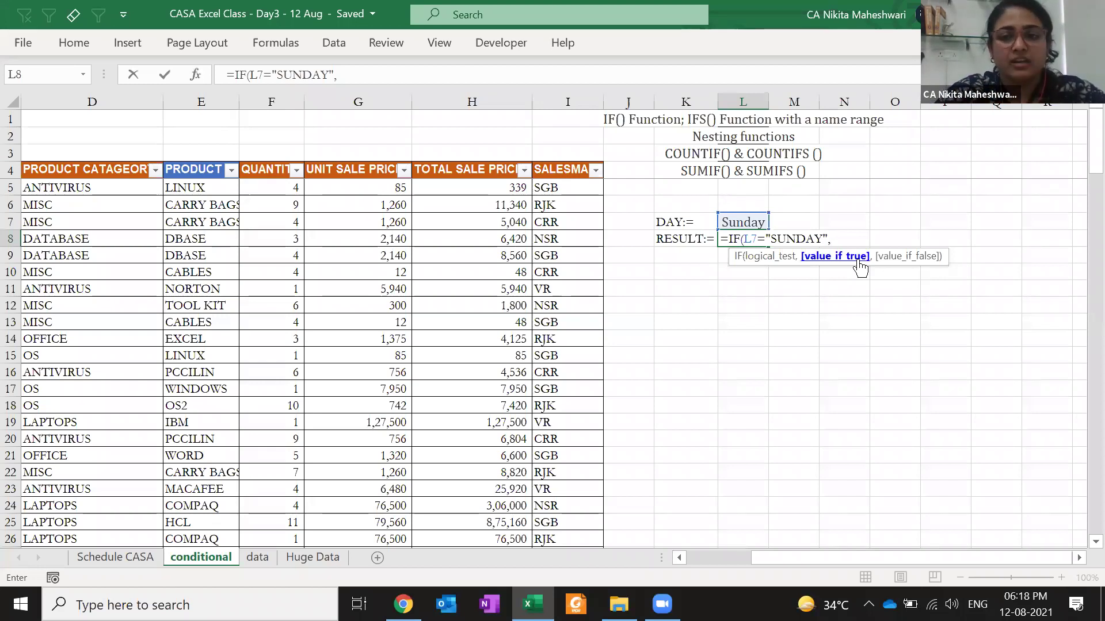
pyautogui.write('"')
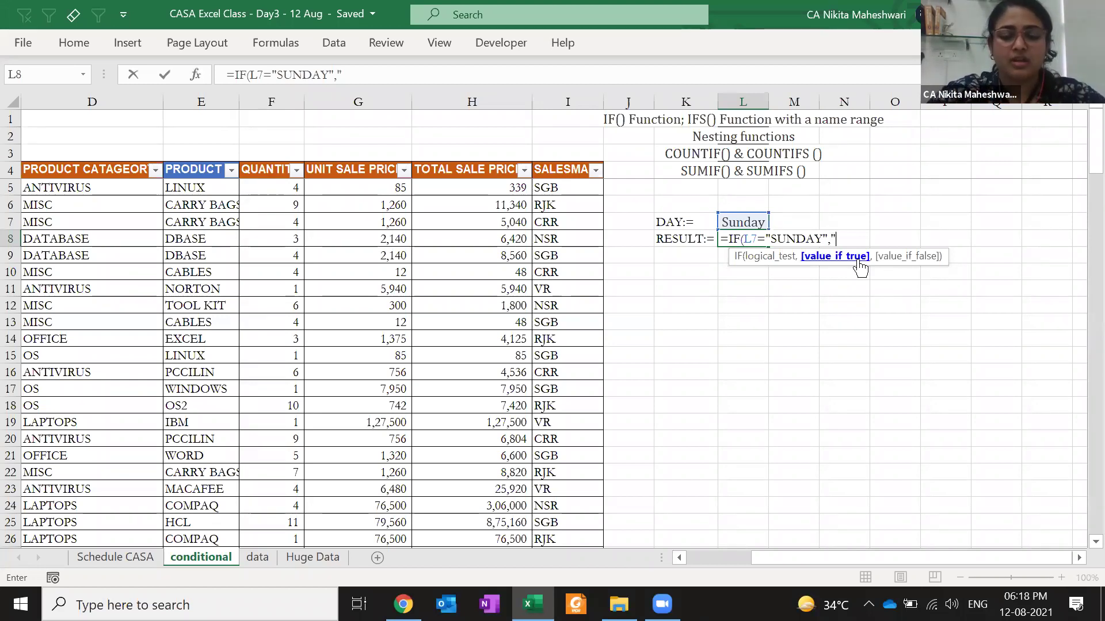
pyautogui.write('It is a h')
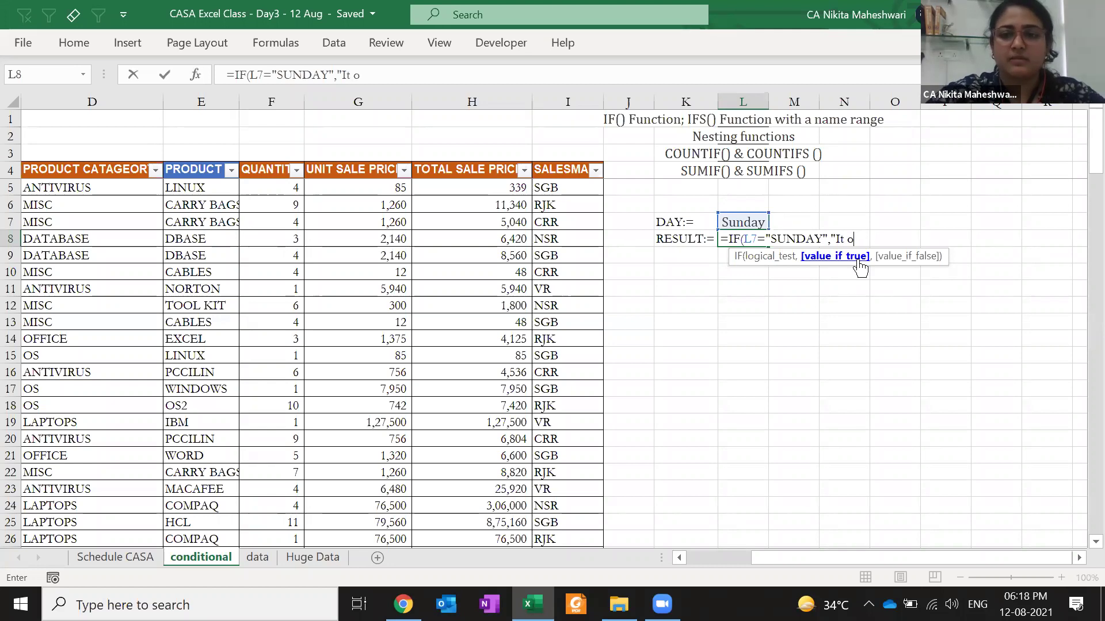
pyautogui.write('oliday')
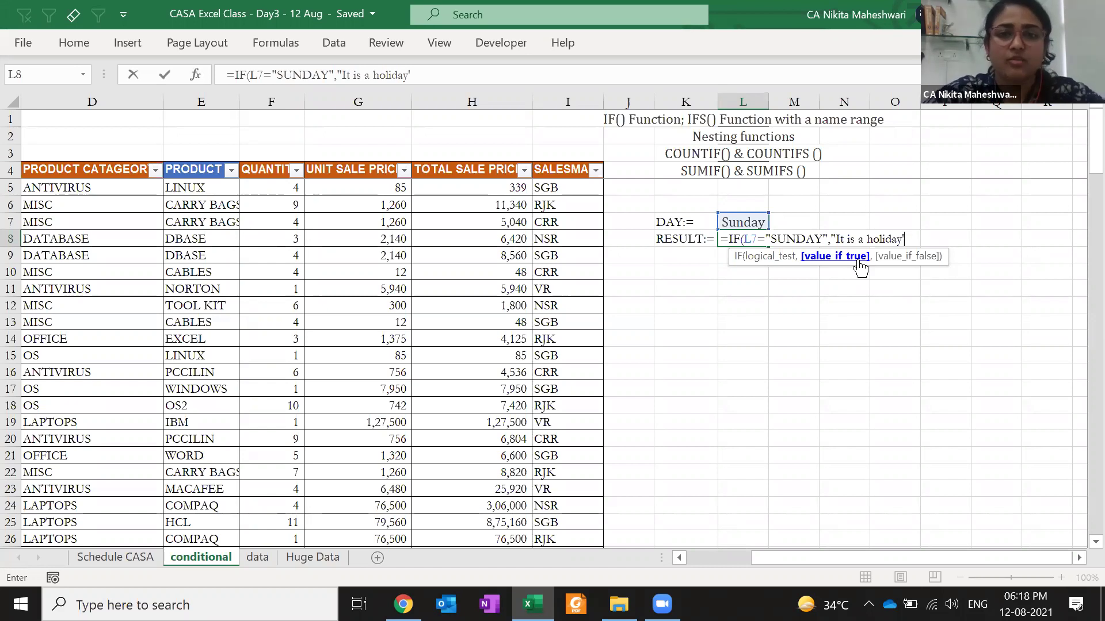
pyautogui.write('"')
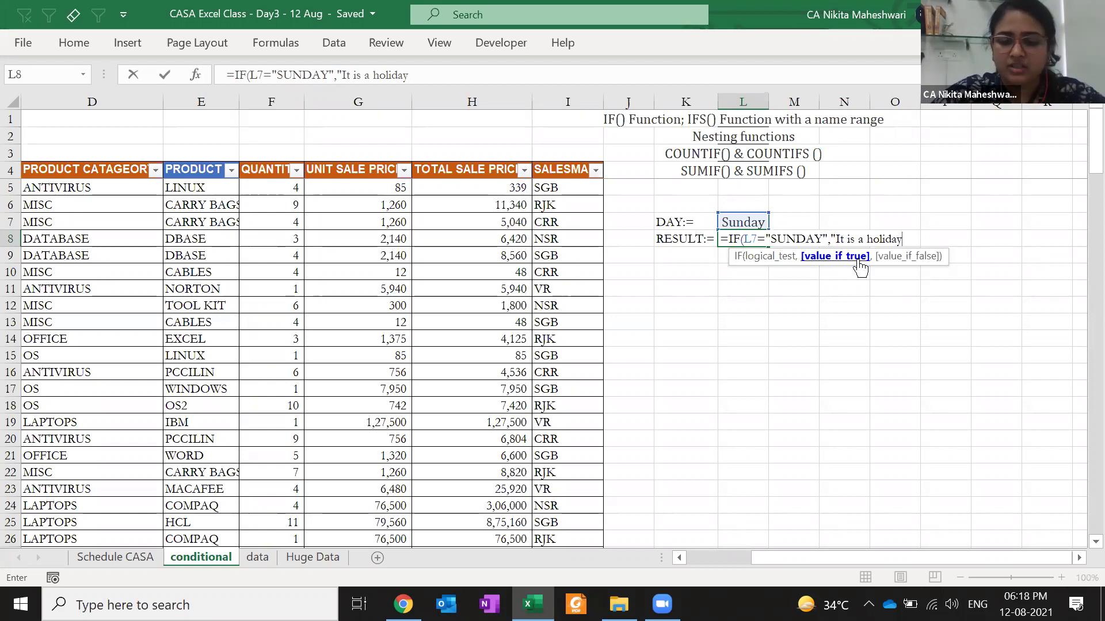
# - Complete the IF formula in L8 with "It is a working day" as the false value, check its arguments and enter it
pyautogui.write(',"It is a woki')
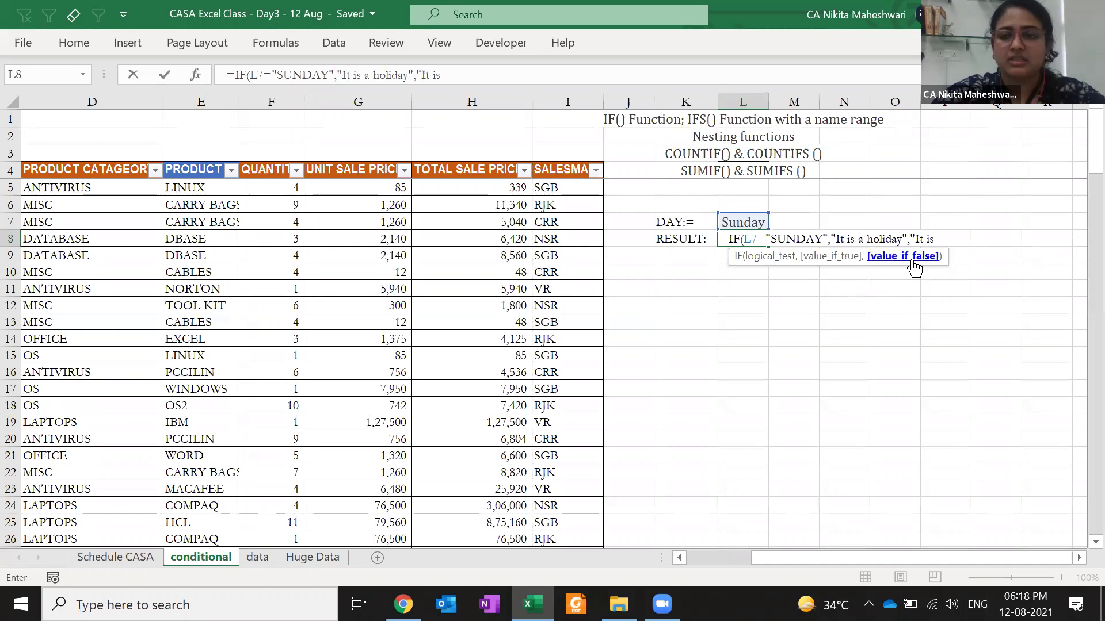
pyautogui.press('BackSpace')
pyautogui.press('BackSpace')
pyautogui.write('rking d')
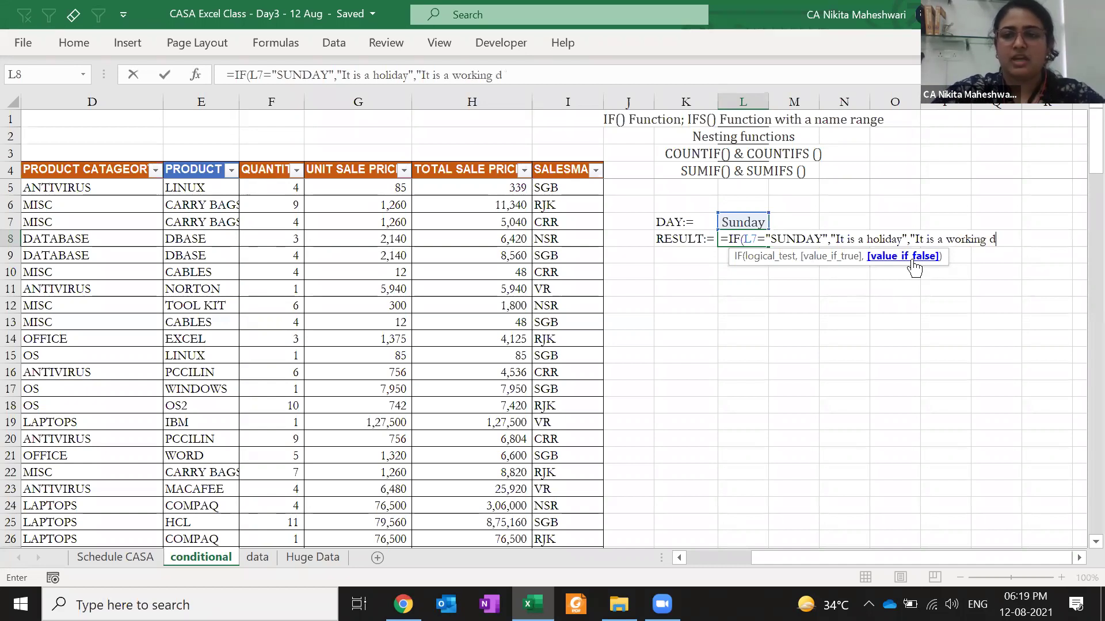
pyautogui.write('ay")')
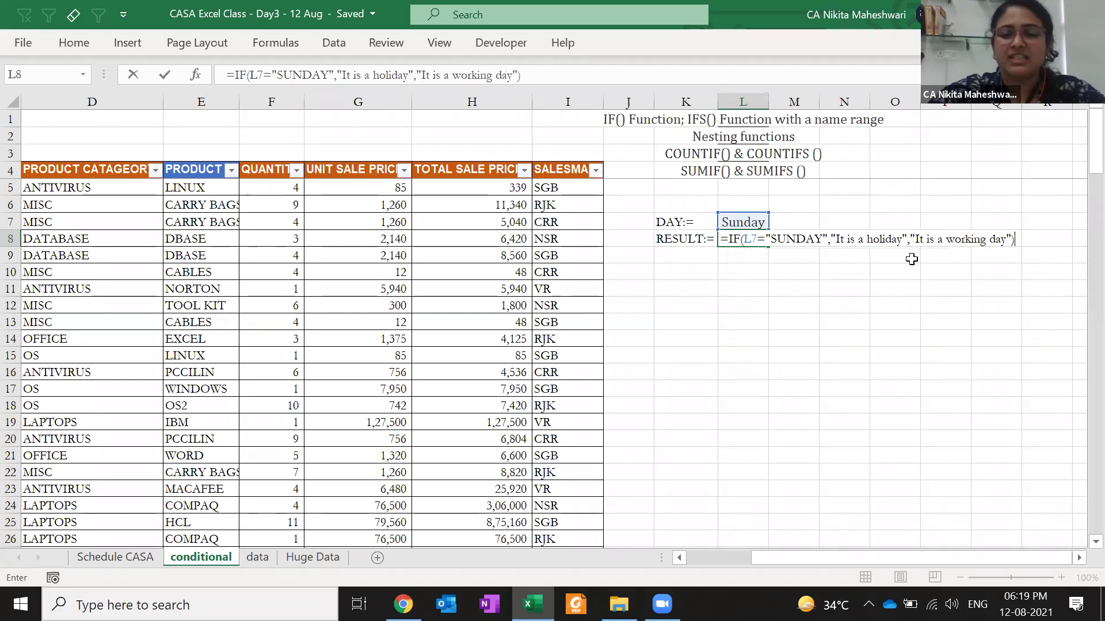
pyautogui.click(775, 239)
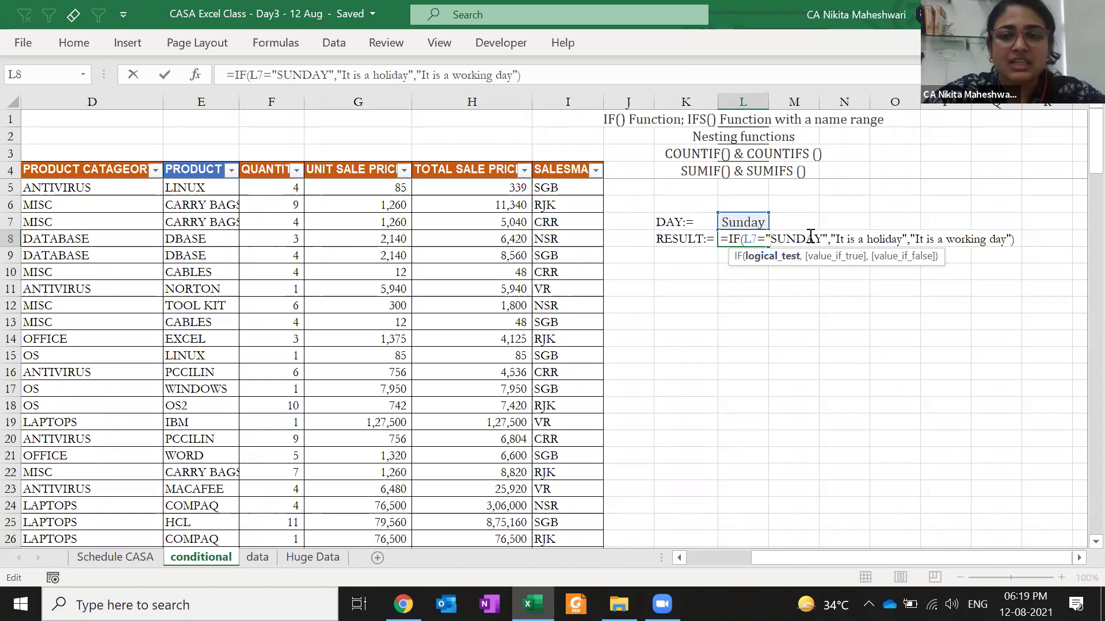
pyautogui.click(864, 240)
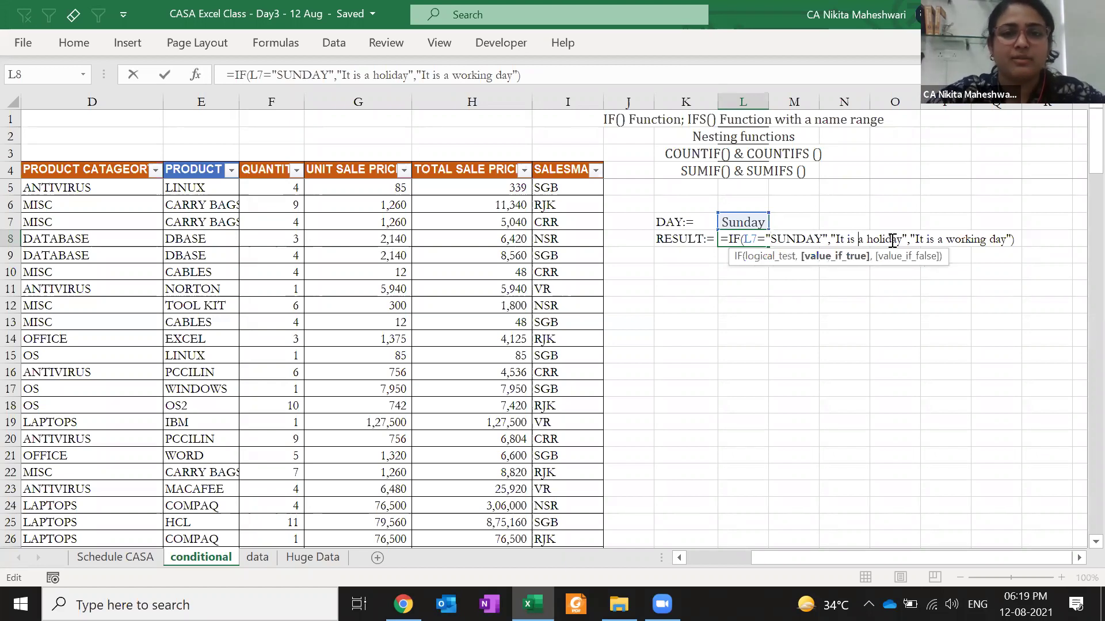
pyautogui.click(946, 240)
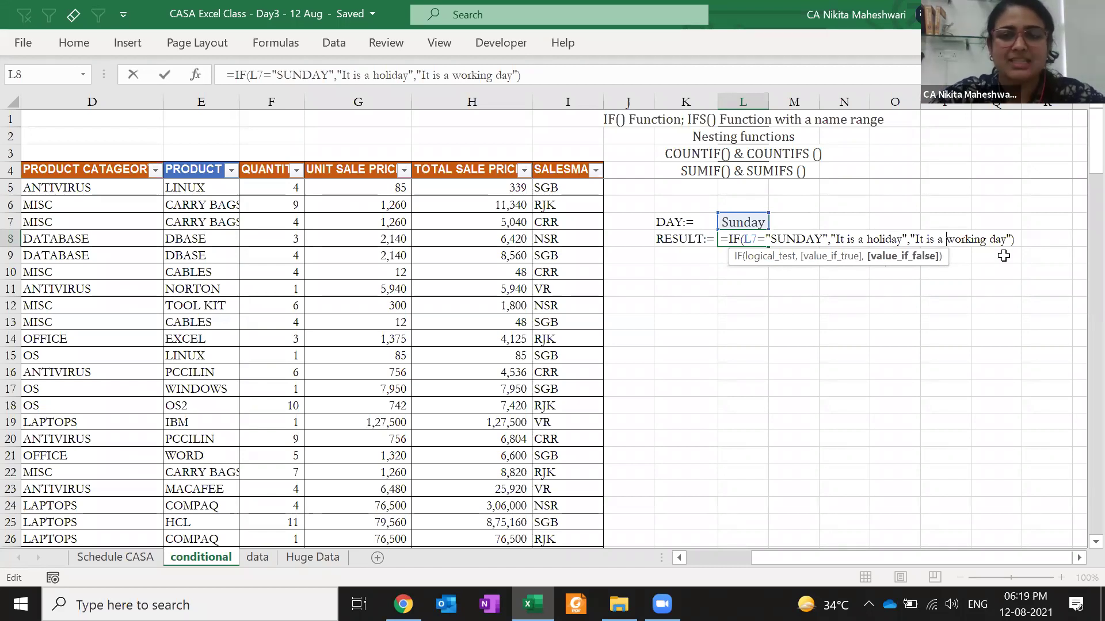
pyautogui.hotkey('ctrl', 'Return')
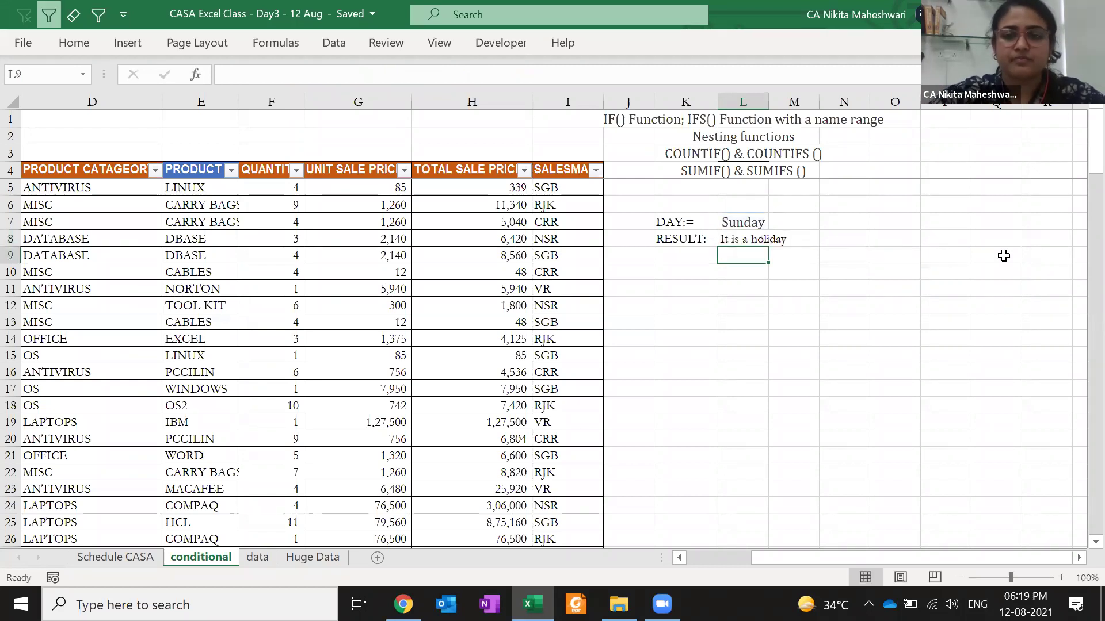
# - Autofit the width of column L to the formula result in L8
pyautogui.press('Up')
pyautogui.press('Down')
pyautogui.hotkey('alt', 'h')
pyautogui.press('o')
pyautogui.press('i')
pyautogui.press('Up')
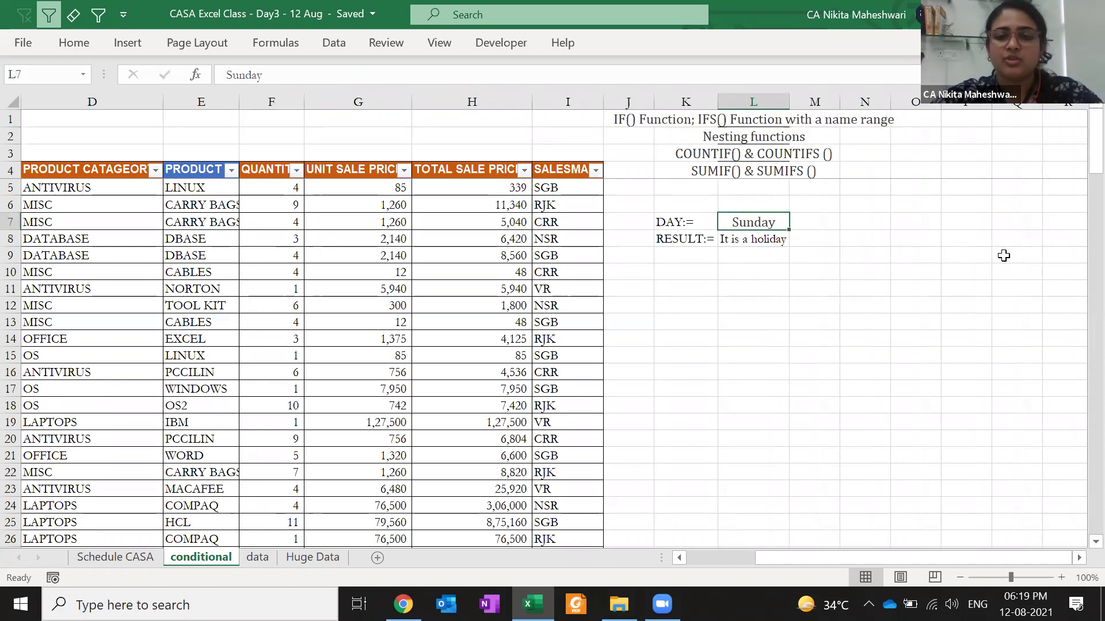
# - Change the day in L7 to Monday and autofit column L to the result text in L8
pyautogui.write('Monday')
pyautogui.press('Return')
pyautogui.press('Down')
pyautogui.press('Down')
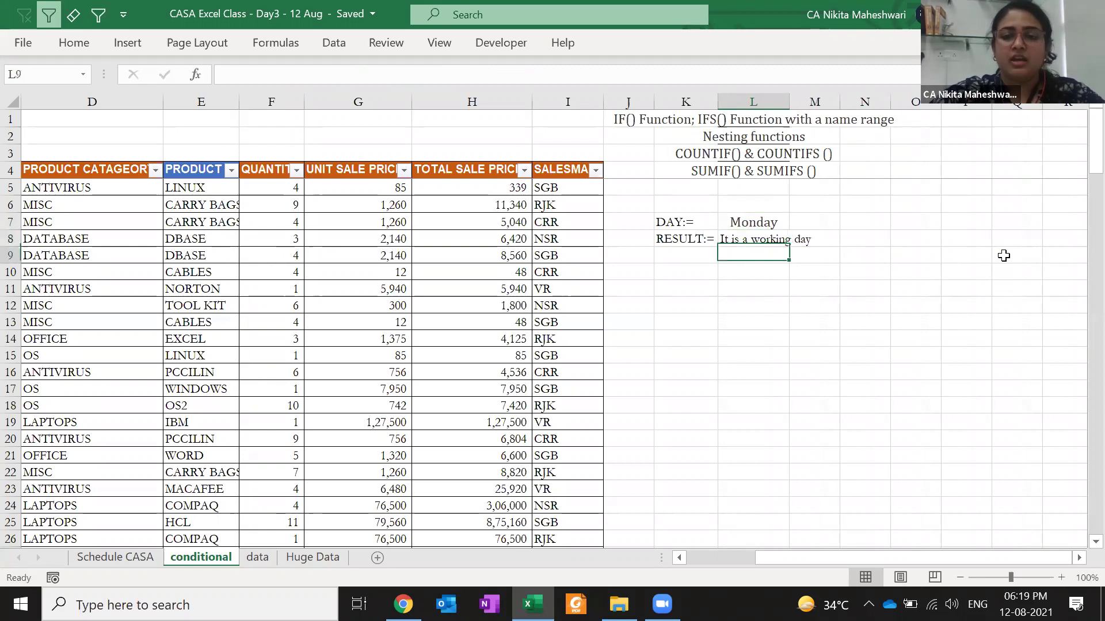
pyautogui.press('Up')
pyautogui.press('Up')
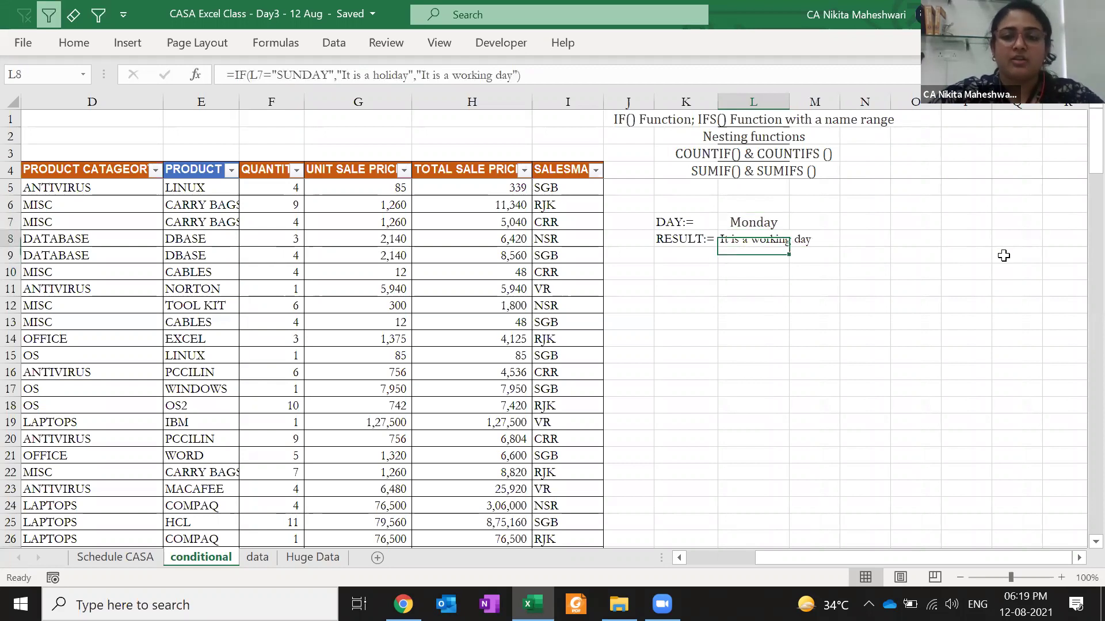
pyautogui.hotkey('alt', 'h')
pyautogui.press('o')
pyautogui.press('i')
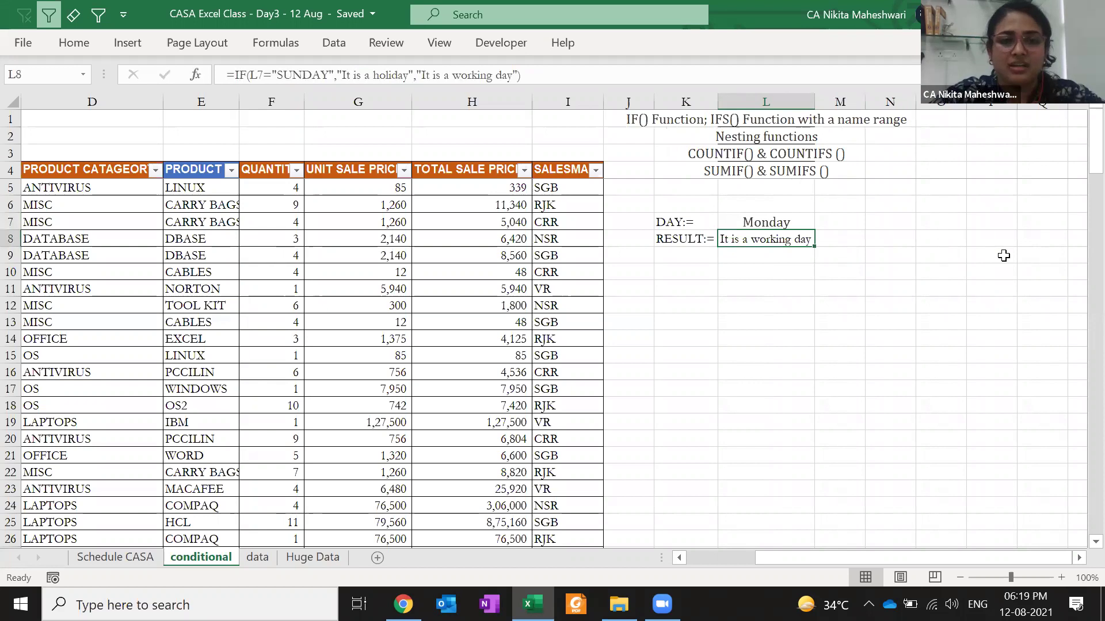
# - Inspect the true and false value arguments of the IF formula in L8
pyautogui.press('F2')
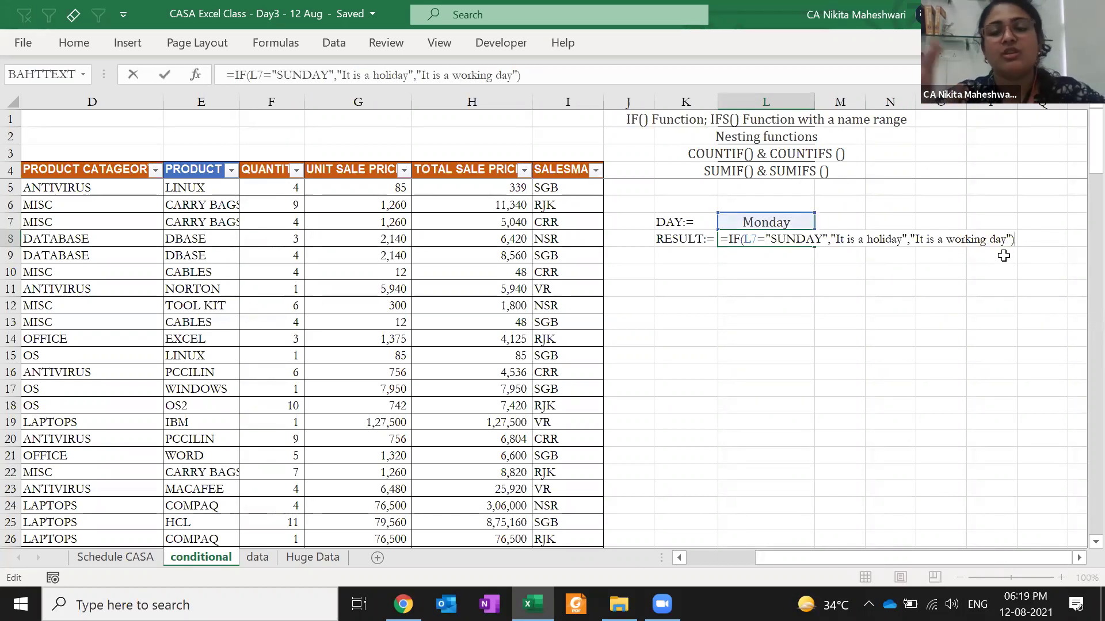
pyautogui.click(967, 239)
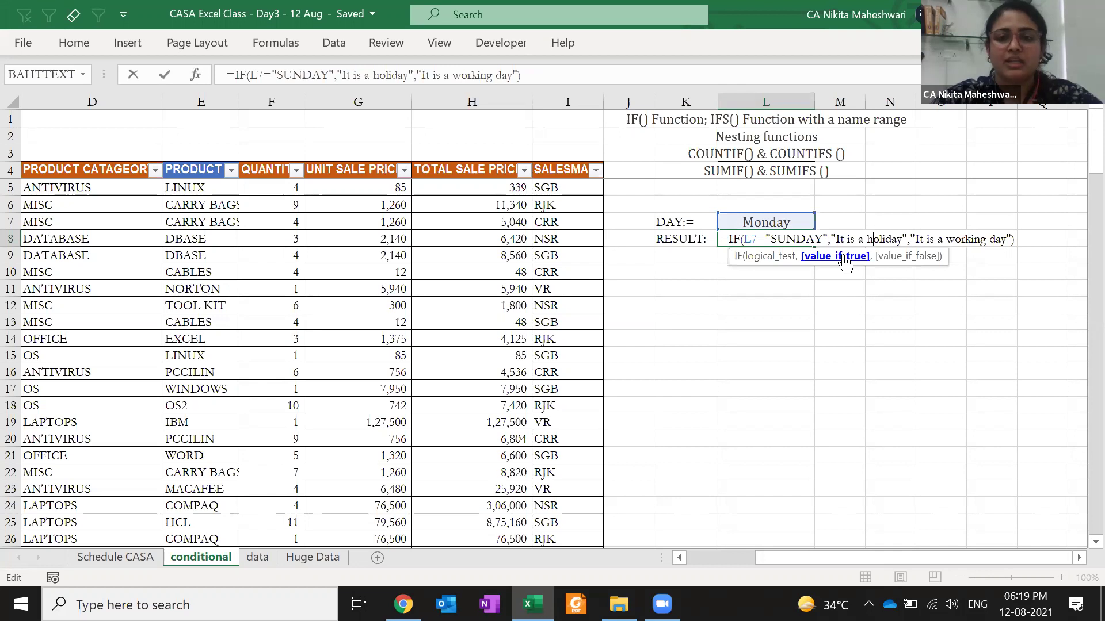
pyautogui.press('Escape')
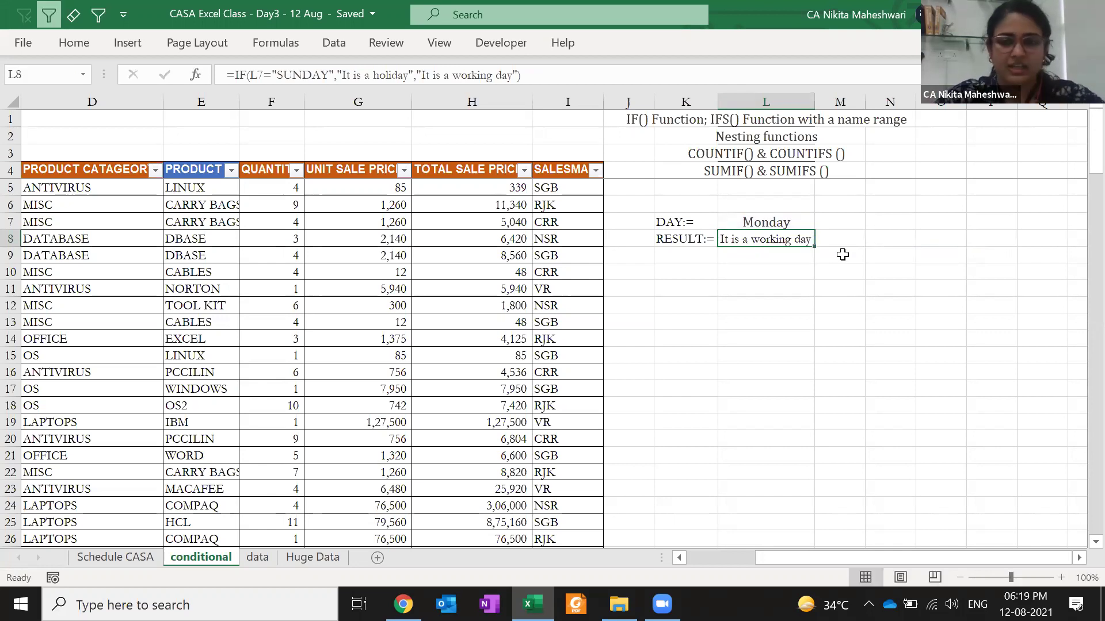
# - Test the IF formula by entering Sunday, Tue and Sun in turn as the day in L7
pyautogui.press('Up')
pyautogui.write('Sunday')
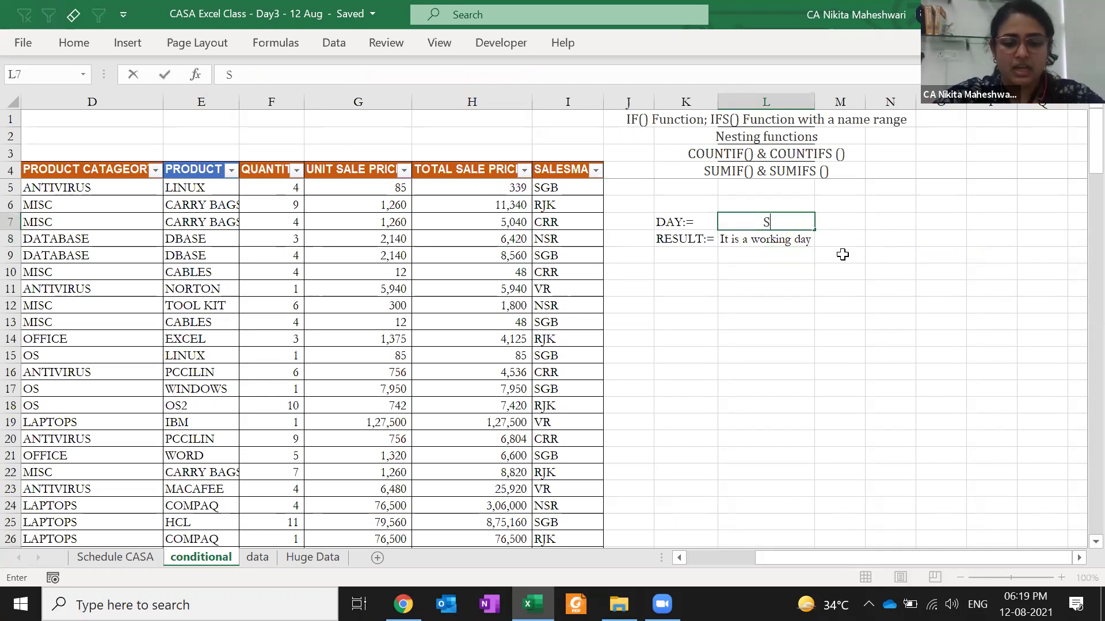
pyautogui.press('Return')
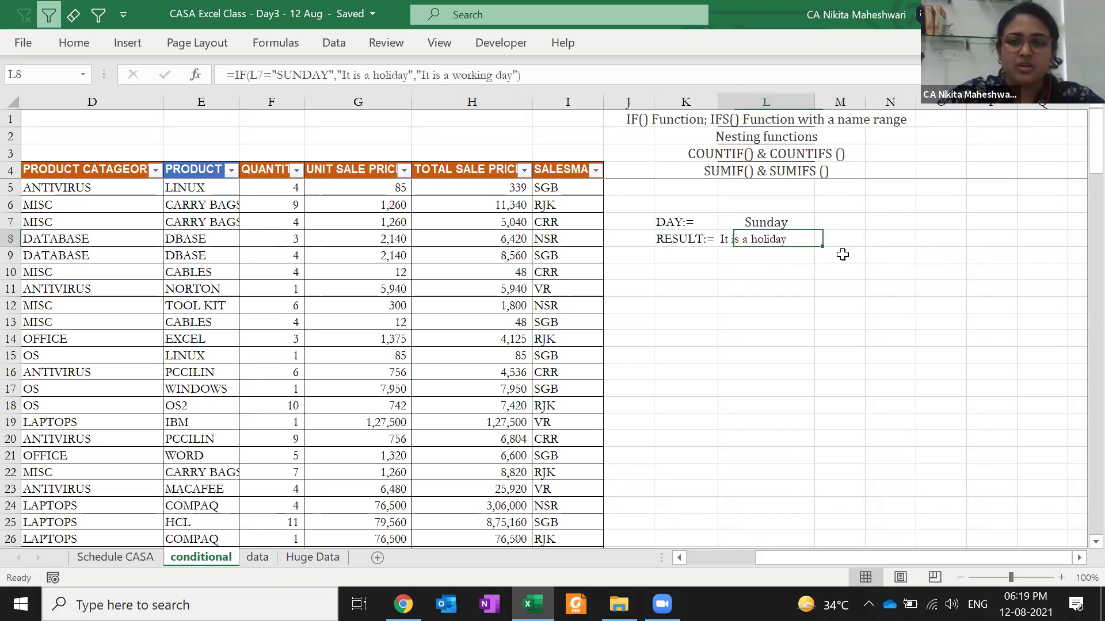
pyautogui.press('Up')
pyautogui.write('SundayTue')
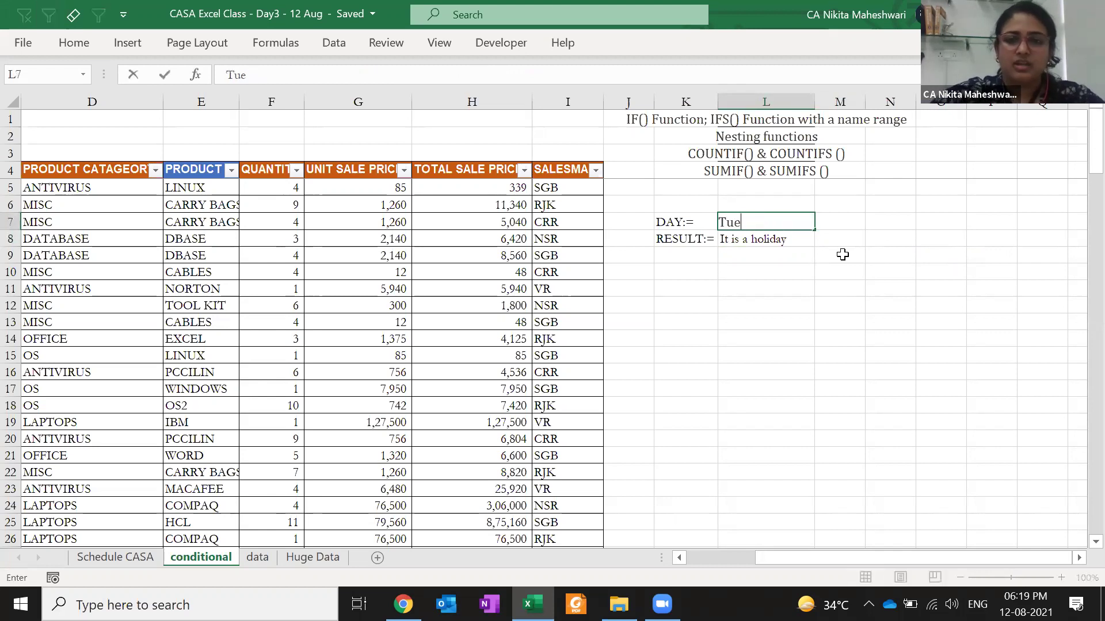
pyautogui.press('Return')
pyautogui.press('Up')
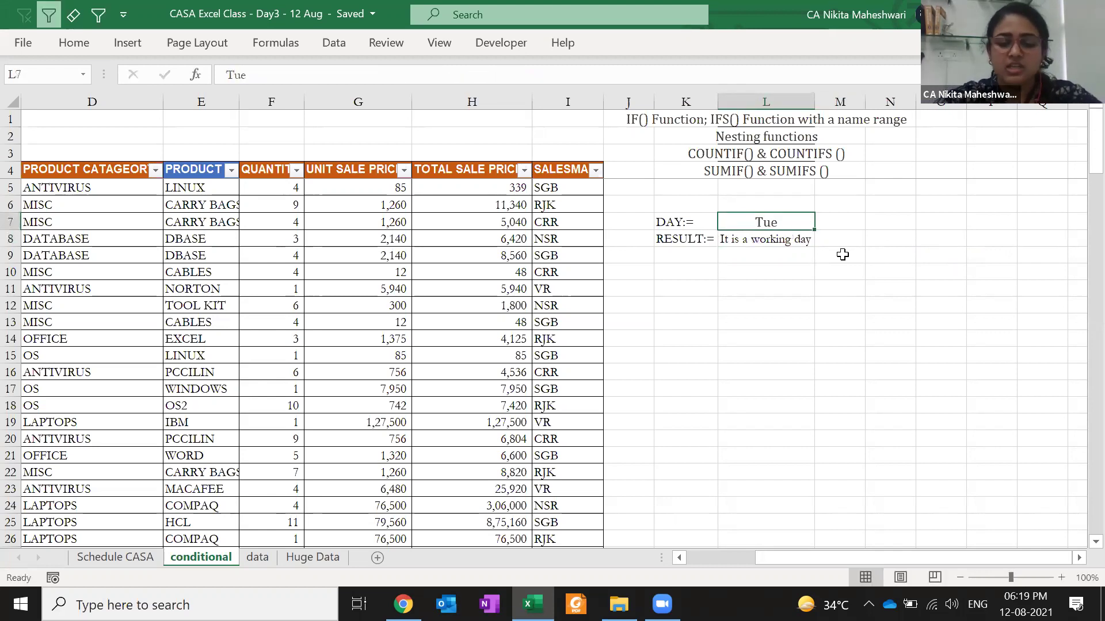
pyautogui.write('Sun')
pyautogui.press('Return')
pyautogui.press('Up')
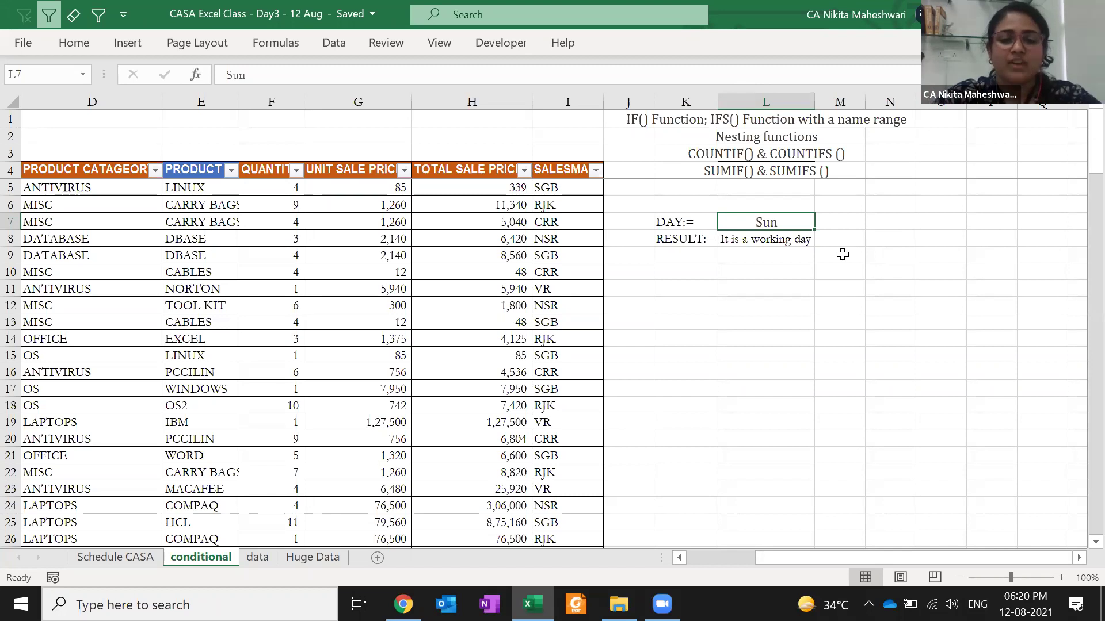
# - Inspect the logical test and the value-if-false argument of the IF formula in L8
pyautogui.press('Down')
pyautogui.press('F2')
pyautogui.click(807, 240)
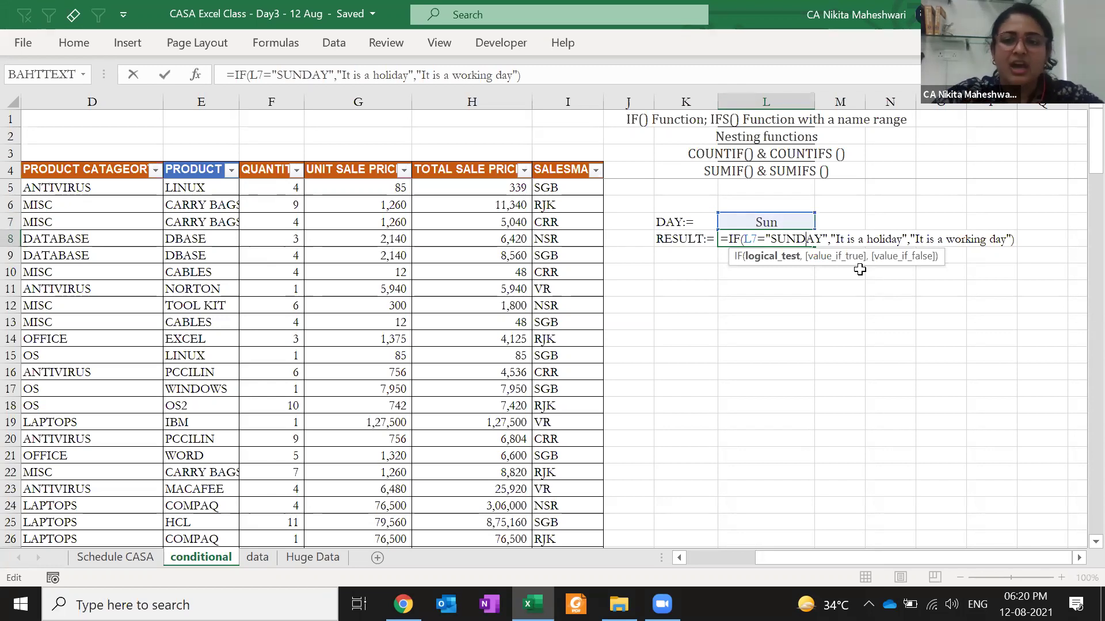
pyautogui.click(952, 240)
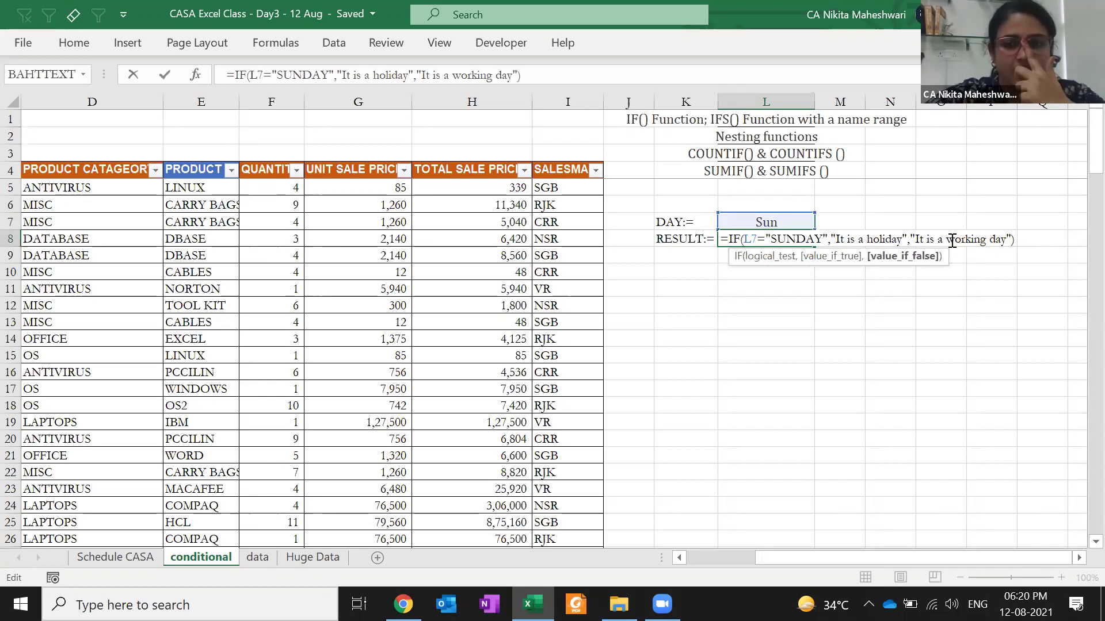
pyautogui.hotkey('ctrl', 'Return')
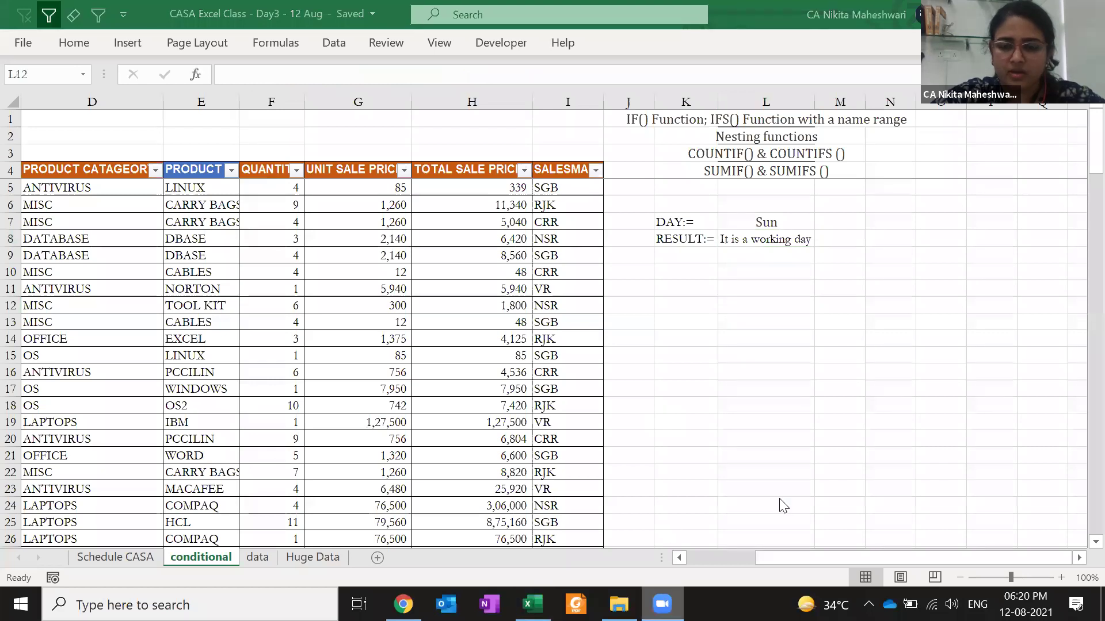
# - Enter two student names as row labels in K11 and K12, below the day result
pyautogui.click(767, 348)
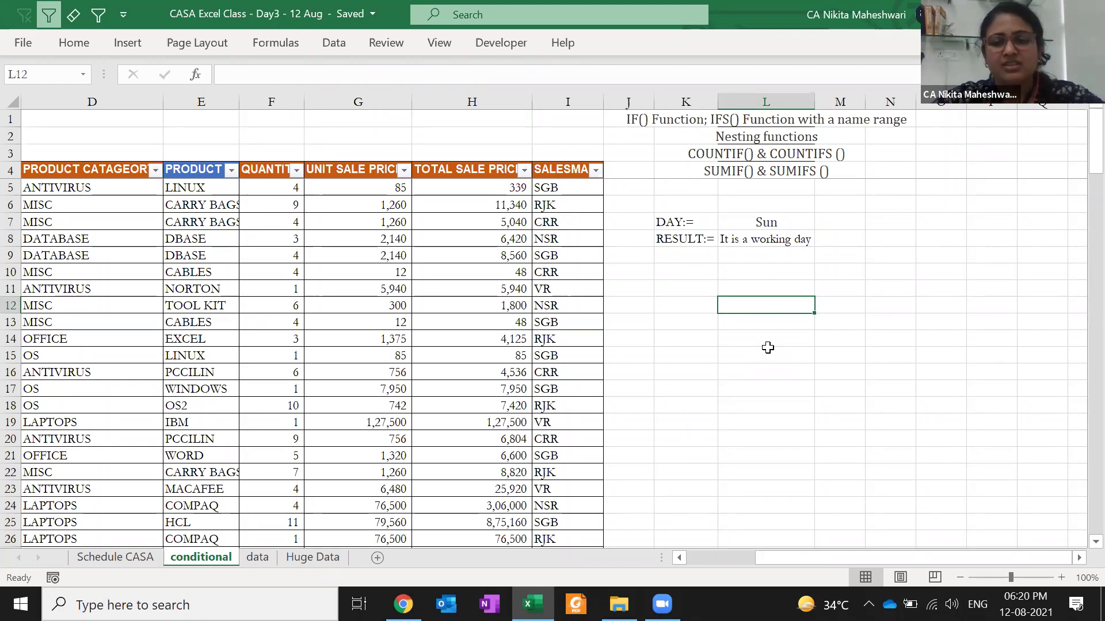
pyautogui.press('Up')
pyautogui.press('Up')
pyautogui.press('Up')
pyautogui.press('Up')
pyautogui.press('Down')
pyautogui.press('Down')
pyautogui.press('Left')
pyautogui.press('Down')
pyautogui.write('RAM')
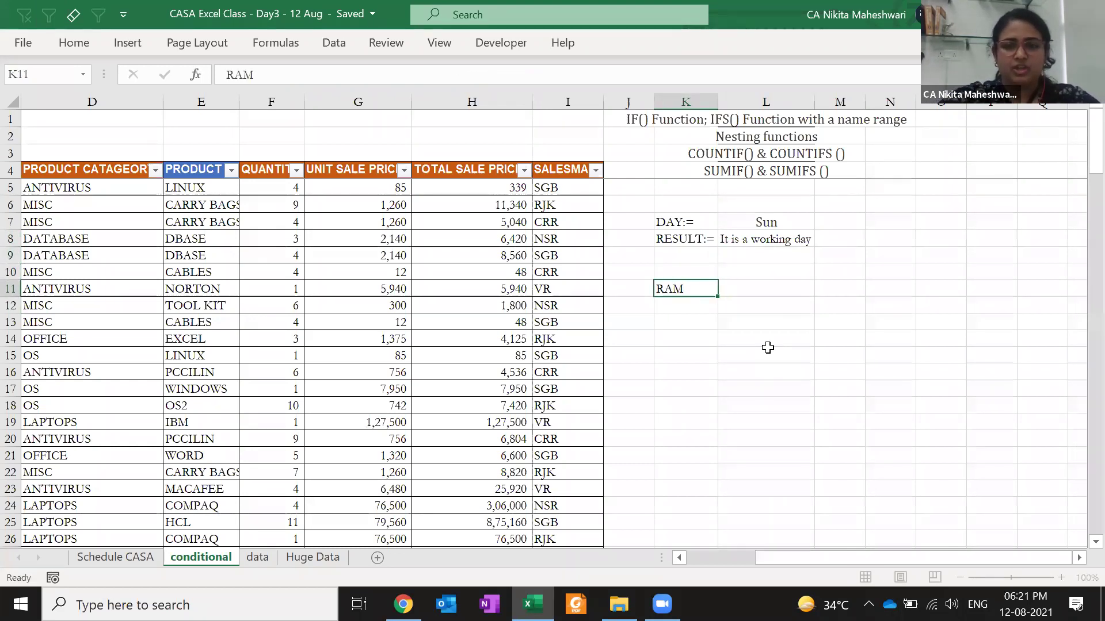
pyautogui.press('Return')
pyautogui.write('SHYAM')
pyautogui.press('Up')
# - Enter marks 40 and 50 in L11:L12 and 70 and 39 in M11:M12 for the two students
pyautogui.press('Right')
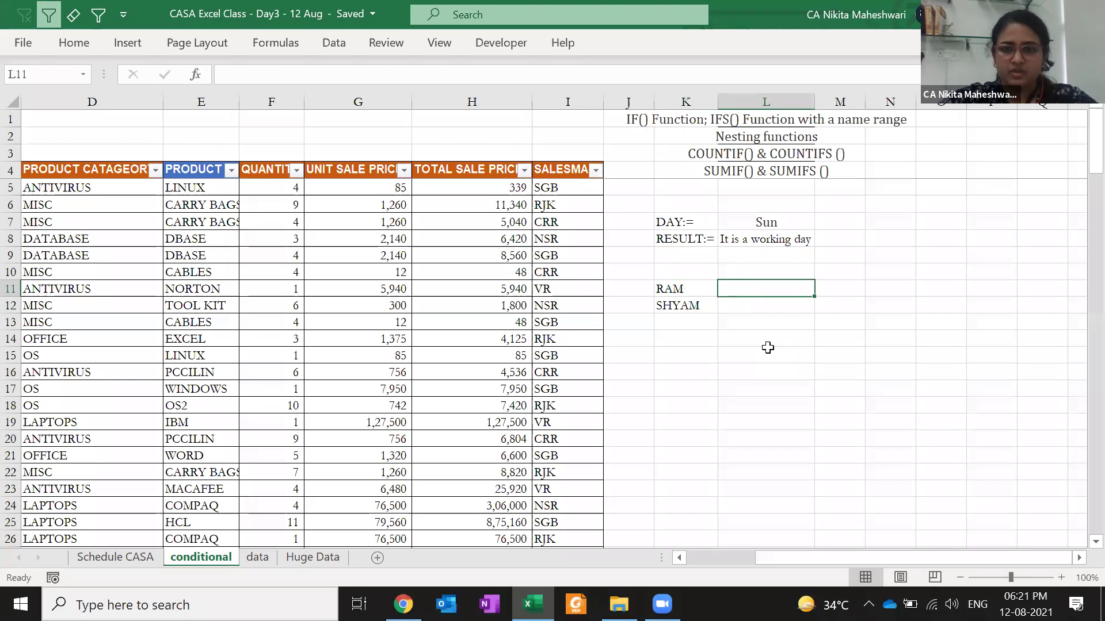
pyautogui.write('40')
pyautogui.press('Return')
pyautogui.write('50')
pyautogui.press('Return')
pyautogui.press('Up')
pyautogui.press('Up')
pyautogui.press('Right')
pyautogui.write('70')
pyautogui.press('Return')
pyautogui.write('39')
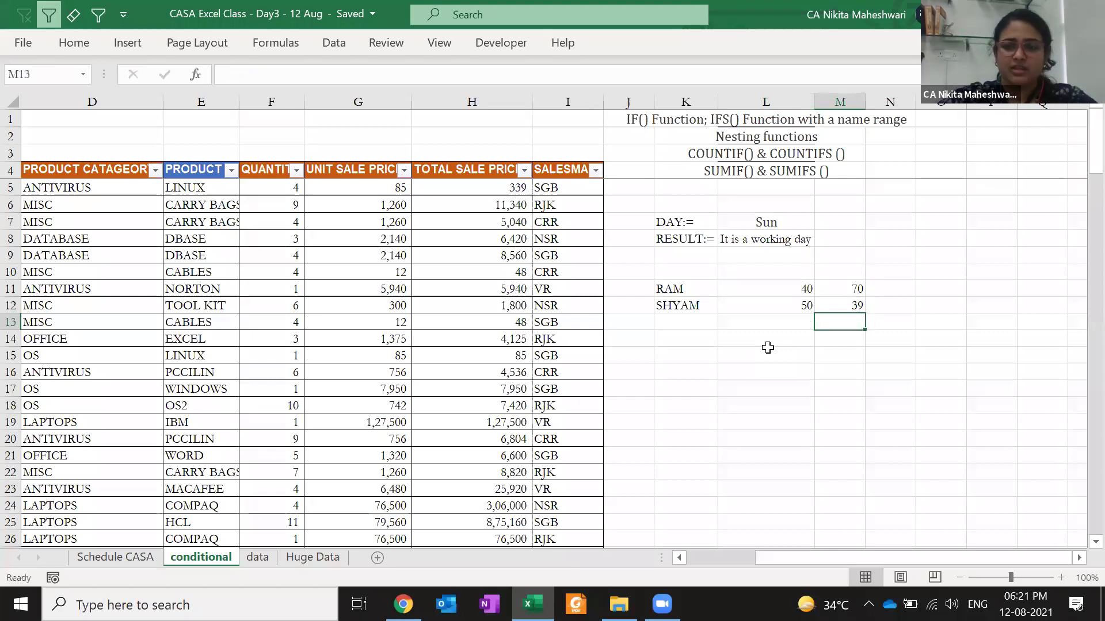
# - Enter marks 29 and 40 in N11:N12 and 40 and 60 in O11:O12
pyautogui.press('Up')
pyautogui.press('Right')
pyautogui.write('29')
pyautogui.press('Return')
pyautogui.write('40')
pyautogui.press('Up')
pyautogui.press('Right')
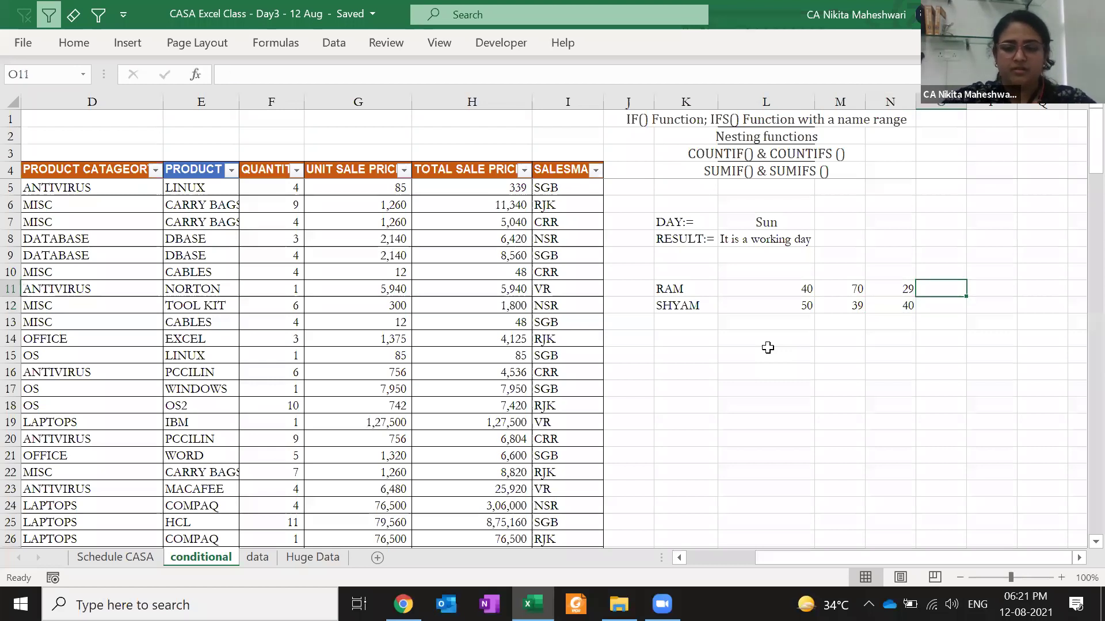
pyautogui.write('40')
pyautogui.press('Return')
pyautogui.write('60')
pyautogui.press('Return')
pyautogui.press('Up')
pyautogui.press('Up')
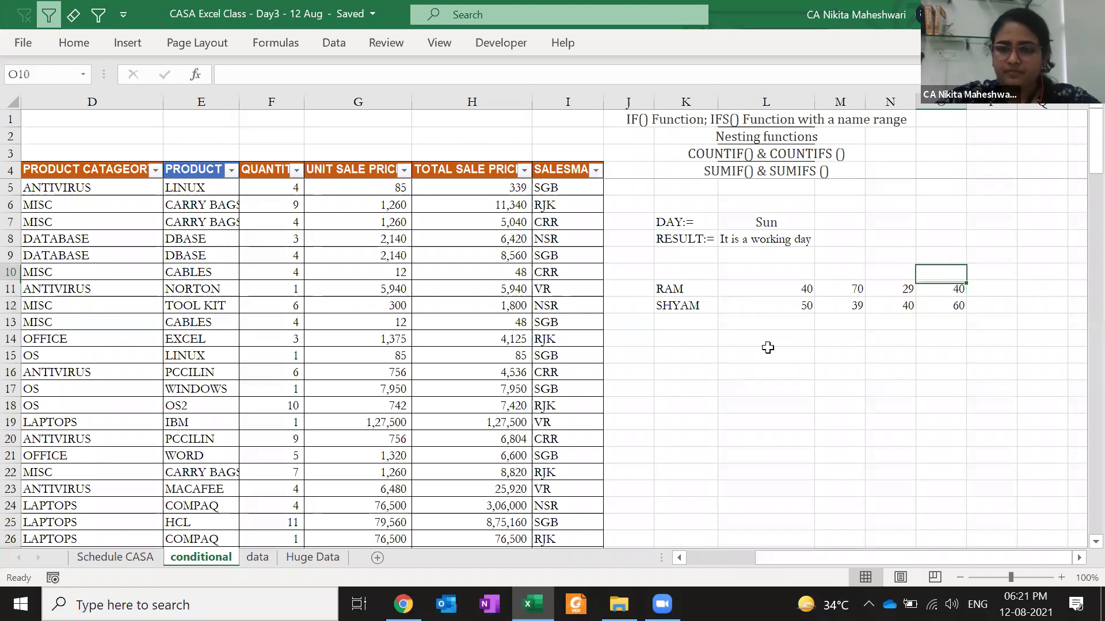
# - Change the first student's fourth mark in O11 to 60
pyautogui.hotkey('shift', 'Left')
pyautogui.hotkey('shift', 'Left')
pyautogui.hotkey('shift', 'Left')
pyautogui.hotkey('shift', 'Left')
pyautogui.hotkey('shift', 'Right')
pyautogui.hotkey('shift', 'Right')
pyautogui.hotkey('shift', 'Right')
pyautogui.hotkey('shift', 'Right')
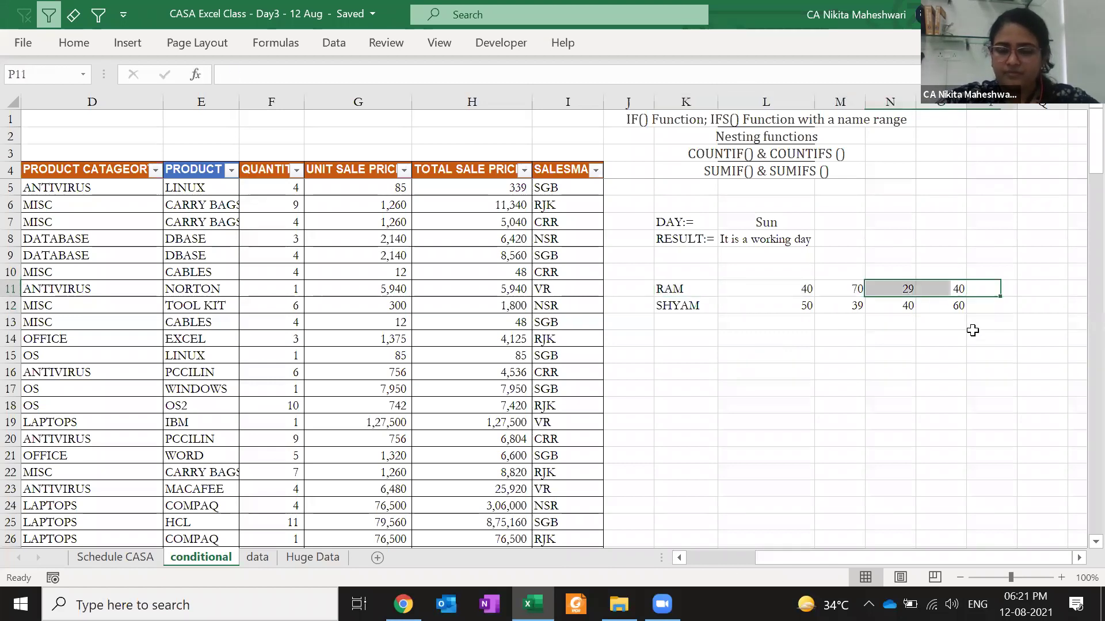
pyautogui.write('60')
pyautogui.press('Return')
pyautogui.press('Up')
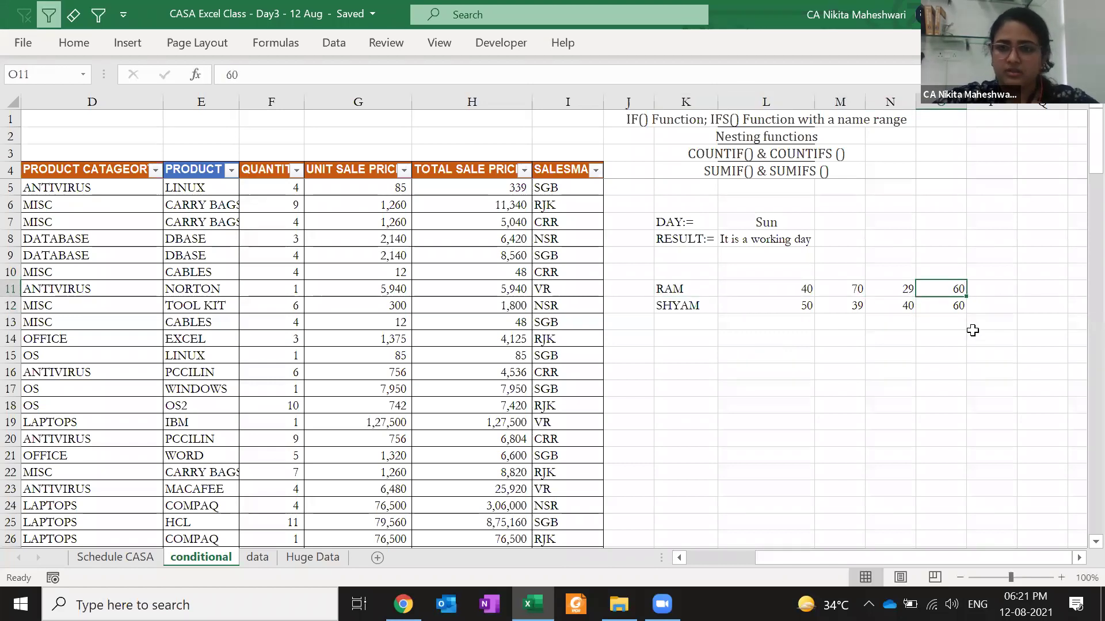
# - Change the first student's first mark in L11 to 45
pyautogui.hotkey('shift', 'Left')
pyautogui.hotkey('shift', 'Left')
pyautogui.hotkey('shift', 'Left')
pyautogui.hotkey('shift', 'Left')
pyautogui.press('Left')
pyautogui.press('Left')
pyautogui.press('Left')
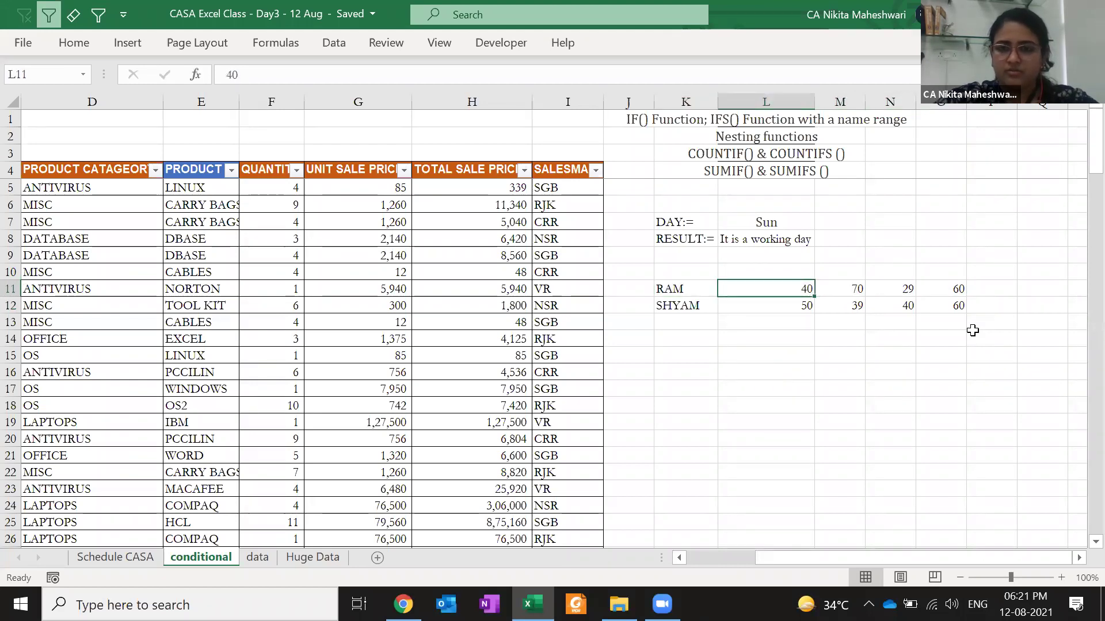
pyautogui.write('45')
pyautogui.press('Return')
# - Check the sum of the first student's marks in L11:O11 and review the marks block L11:O12
pyautogui.hotkey('shift', 'Right')
pyautogui.hotkey('shift', 'Right')
pyautogui.hotkey('shift', 'Right')
pyautogui.press('Up')
pyautogui.hotkey('shift', 'Right')
pyautogui.hotkey('shift', 'Right')
pyautogui.hotkey('shift', 'Right')
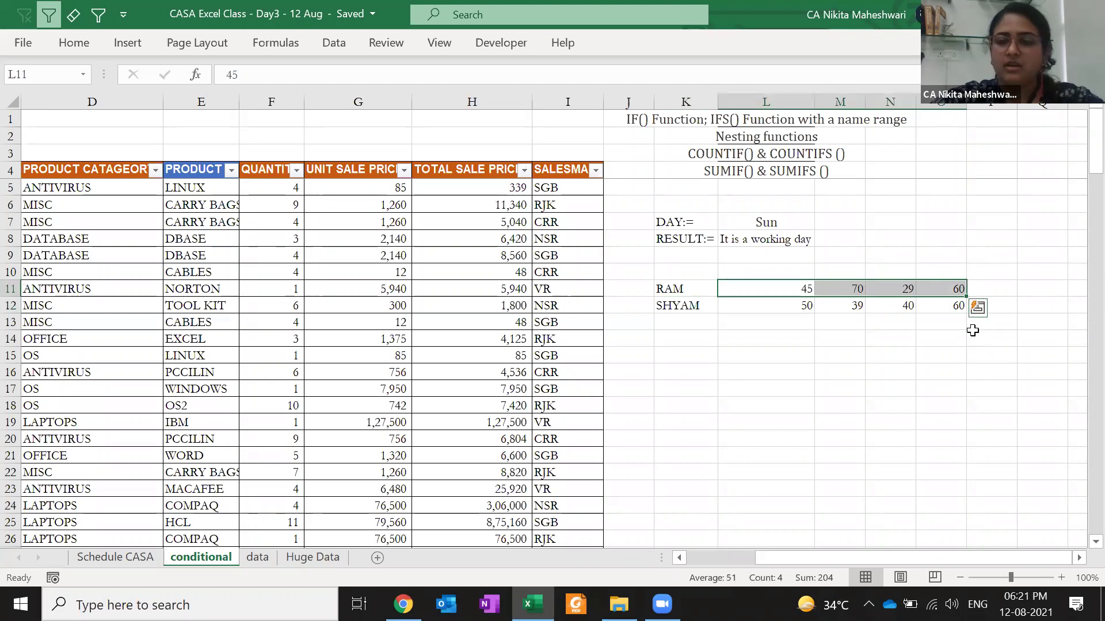
pyautogui.click(919, 324)
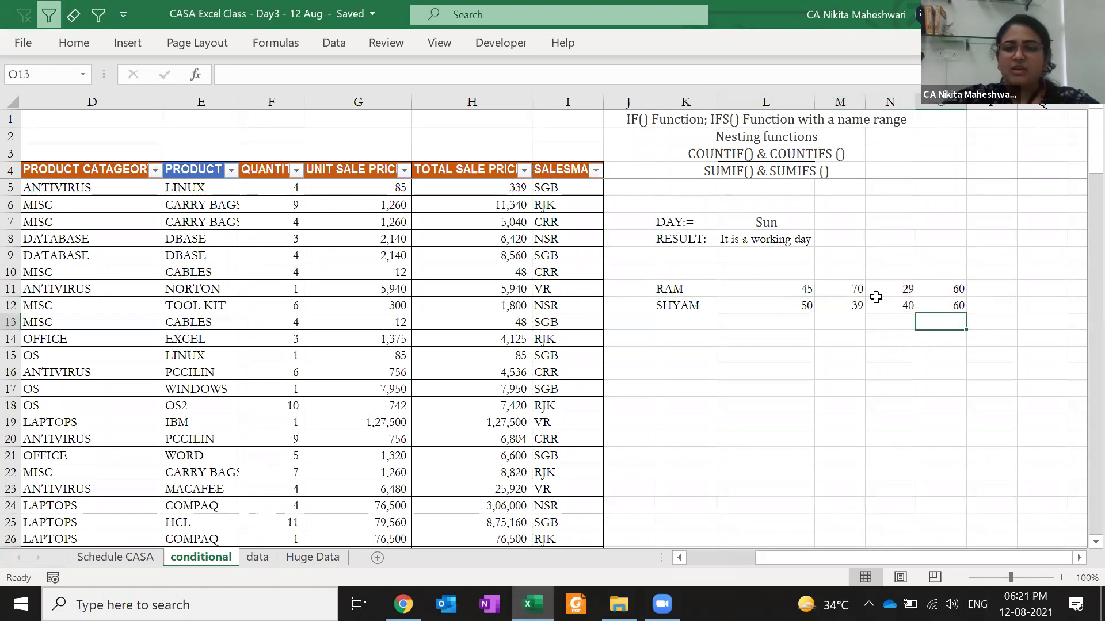
pyautogui.moveTo(803, 293); pyautogui.dragTo(958, 310)
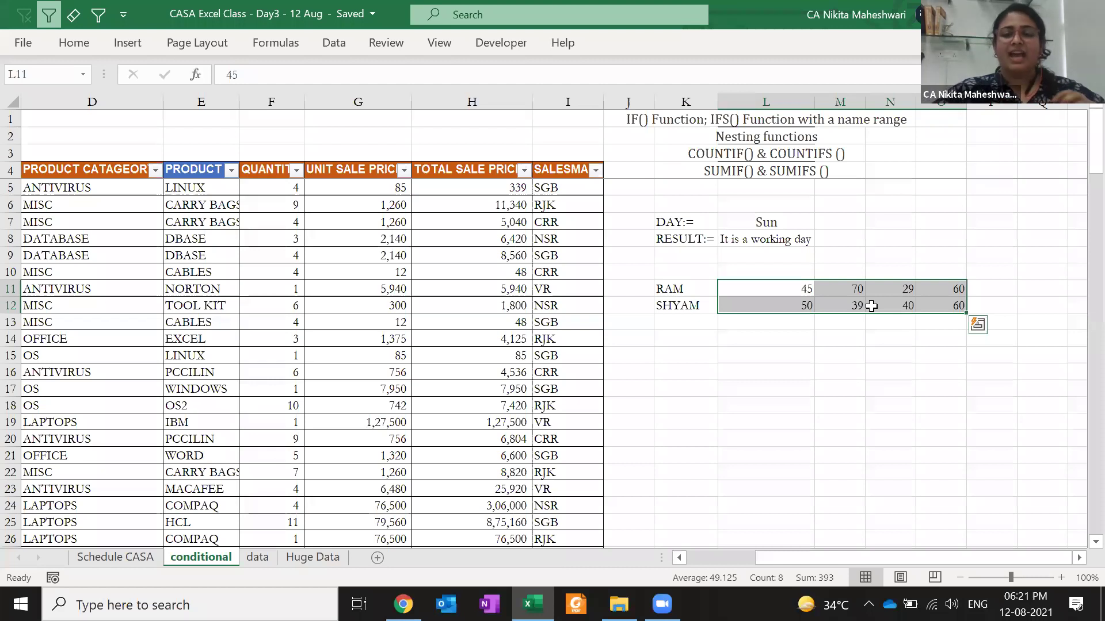
pyautogui.press('Left')
pyautogui.press('Down')
pyautogui.press('Right')
pyautogui.press('Up')
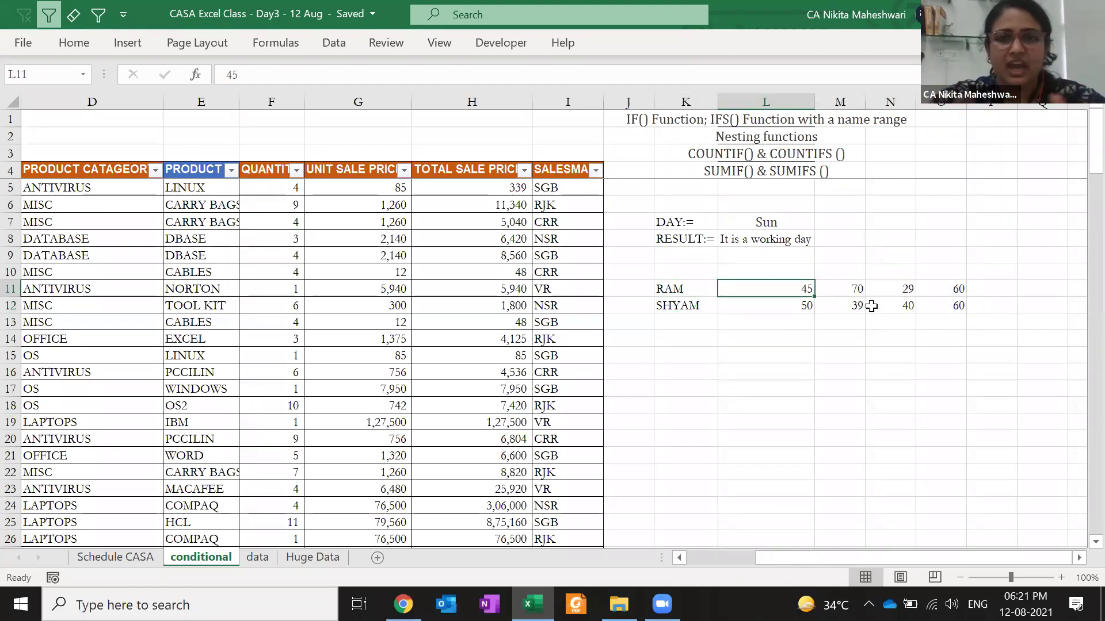
# - Total each student's four marks with SUM formulas in P11 and P12
pyautogui.press('Right')
pyautogui.press('Right')
pyautogui.press('Right')
pyautogui.press('Right')
pyautogui.press('Right')
pyautogui.press('Right')
pyautogui.press('Right')
pyautogui.press('Left')
pyautogui.press('Left')
pyautogui.press('Left')
pyautogui.press('Right')
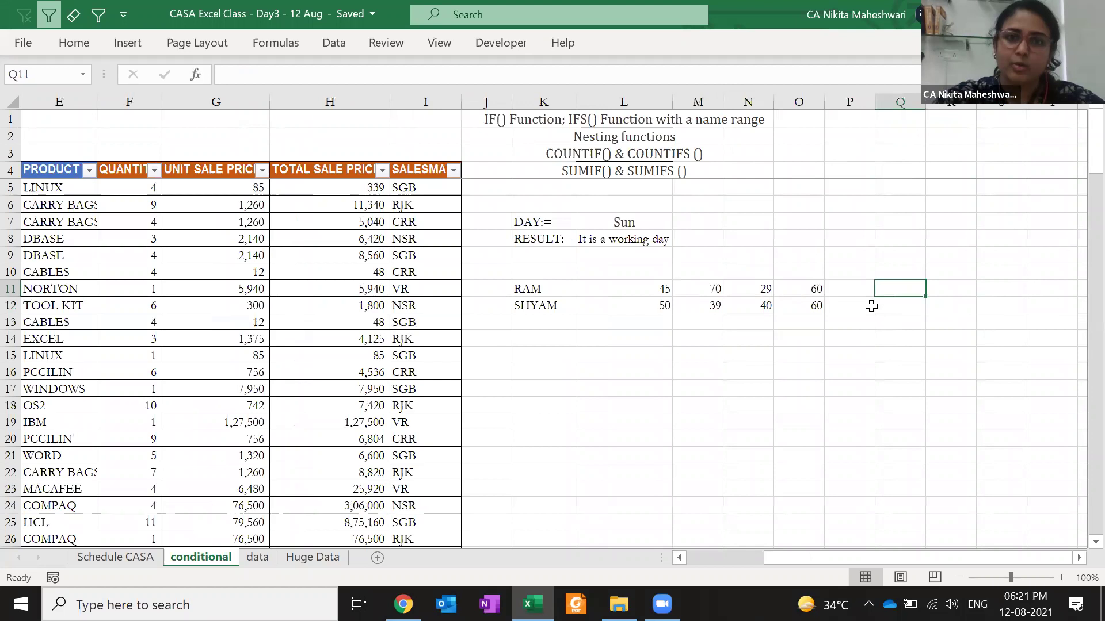
pyautogui.press('Left')
pyautogui.hotkey('alt', '=')
pyautogui.press('Return')
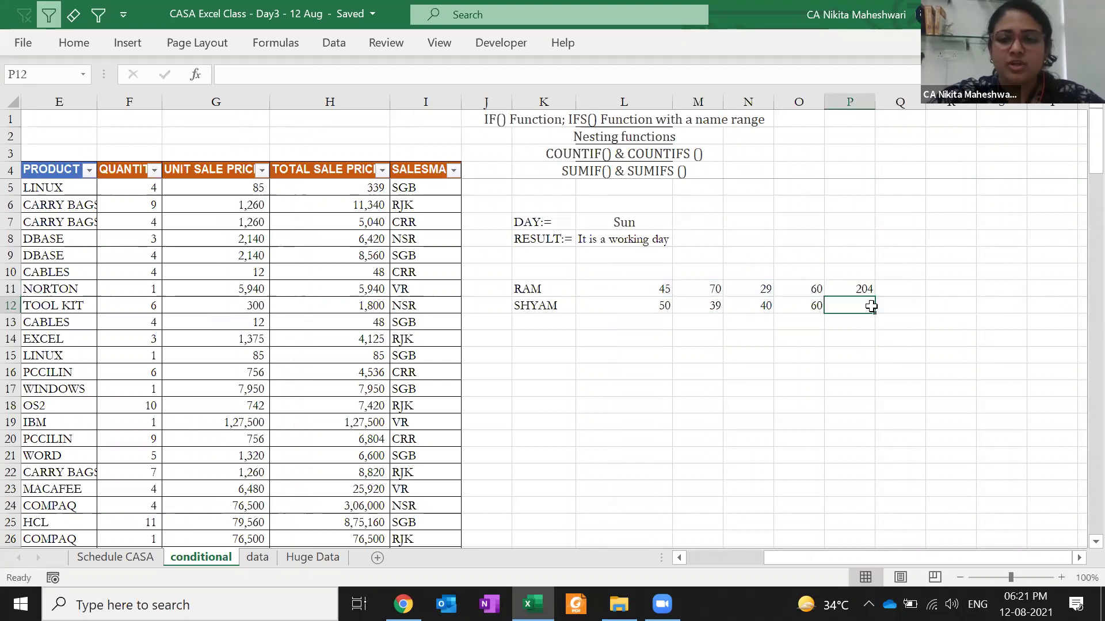
pyautogui.hotkey('alt', '=')
pyautogui.hotkey('ctrl', 'Return')
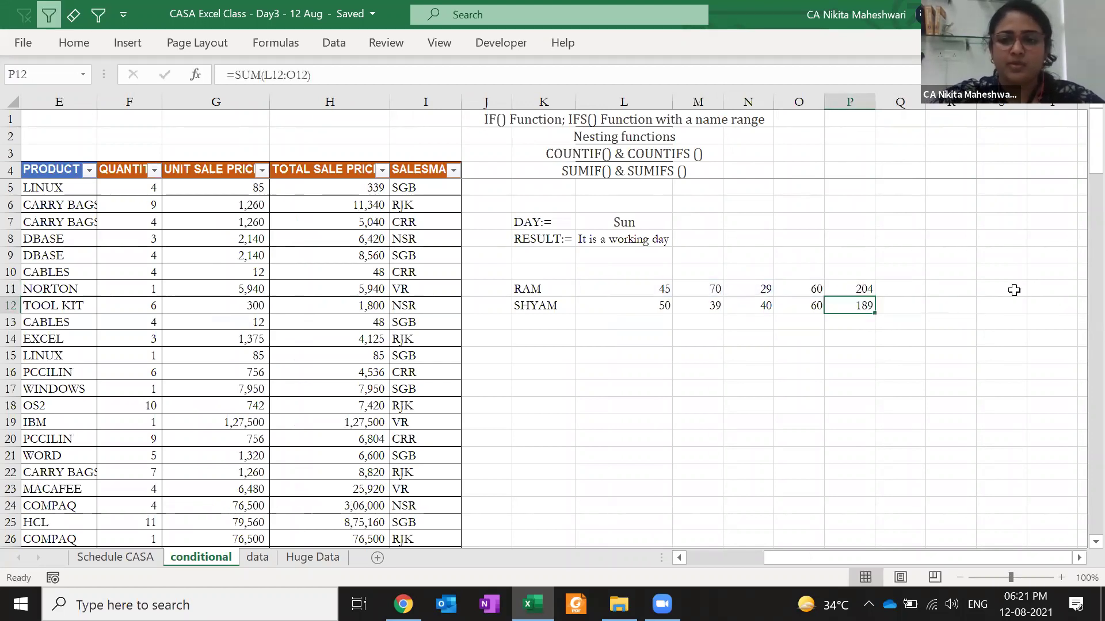
# - Add the column headings 1, 2, 3, 4 and Total in L10:P10 above the marks
pyautogui.press('Up')
pyautogui.press('Up')
pyautogui.press('Left')
pyautogui.press('Left')
pyautogui.press('Left')
pyautogui.press('Left')
pyautogui.write('1\t2\t3\t')
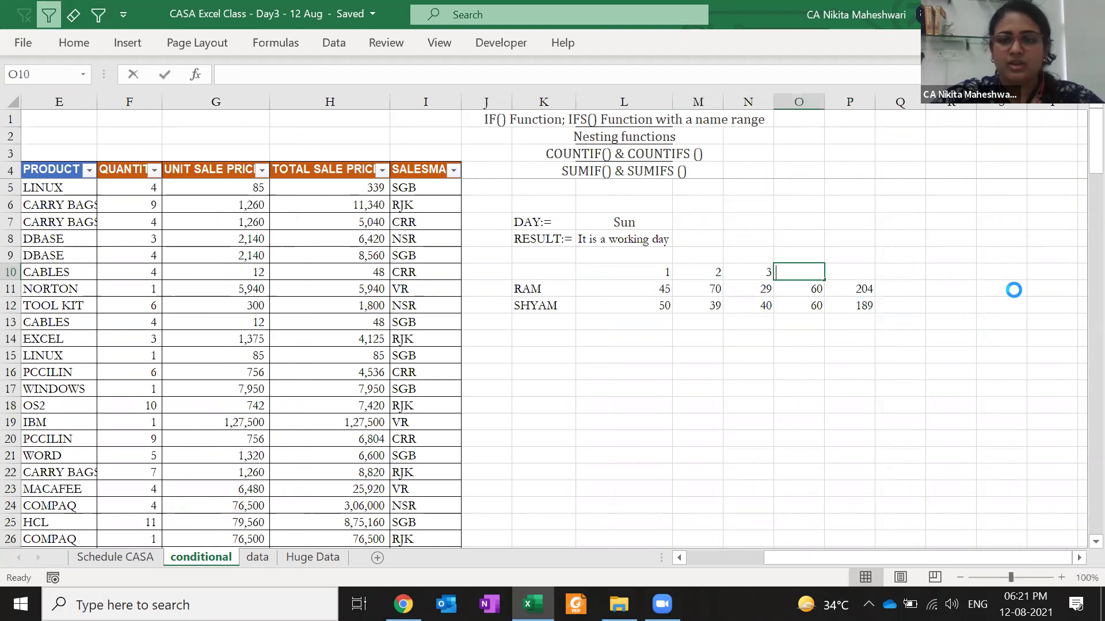
pyautogui.write('4\t')
pyautogui.write('Total')
pyautogui.press('Return')
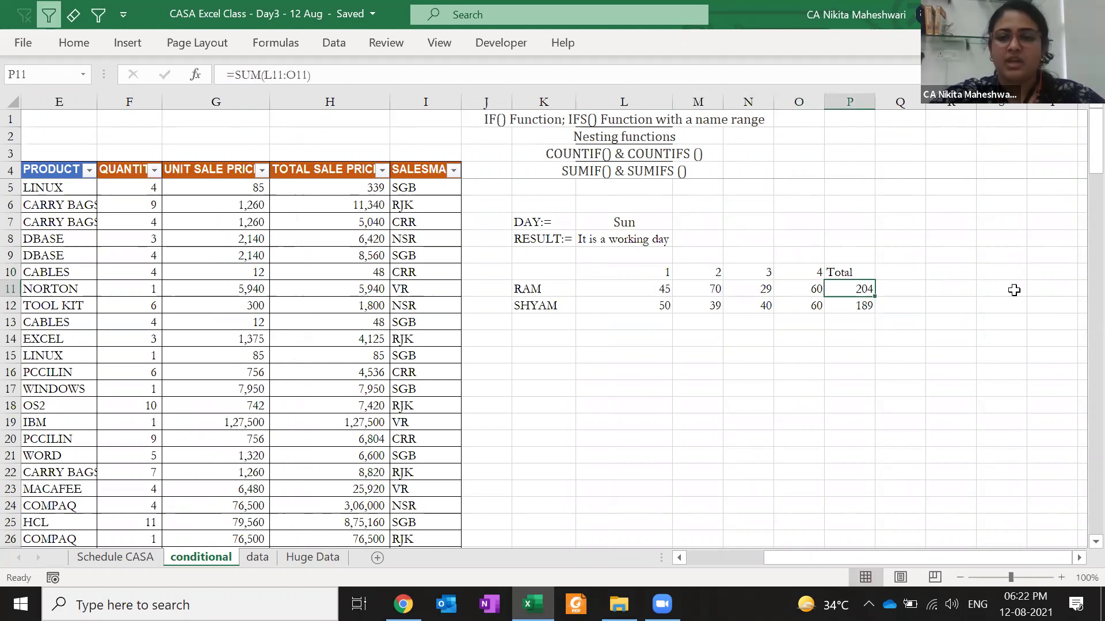
# - Start an IF formula in R11 with the logical test P11>=200
pyautogui.hotkey('shift', 'Down')
pyautogui.hotkey('shift', 'Left')
pyautogui.hotkey('shift', 'Left')
pyautogui.hotkey('shift', 'Left')
pyautogui.hotkey('shift', 'Left')
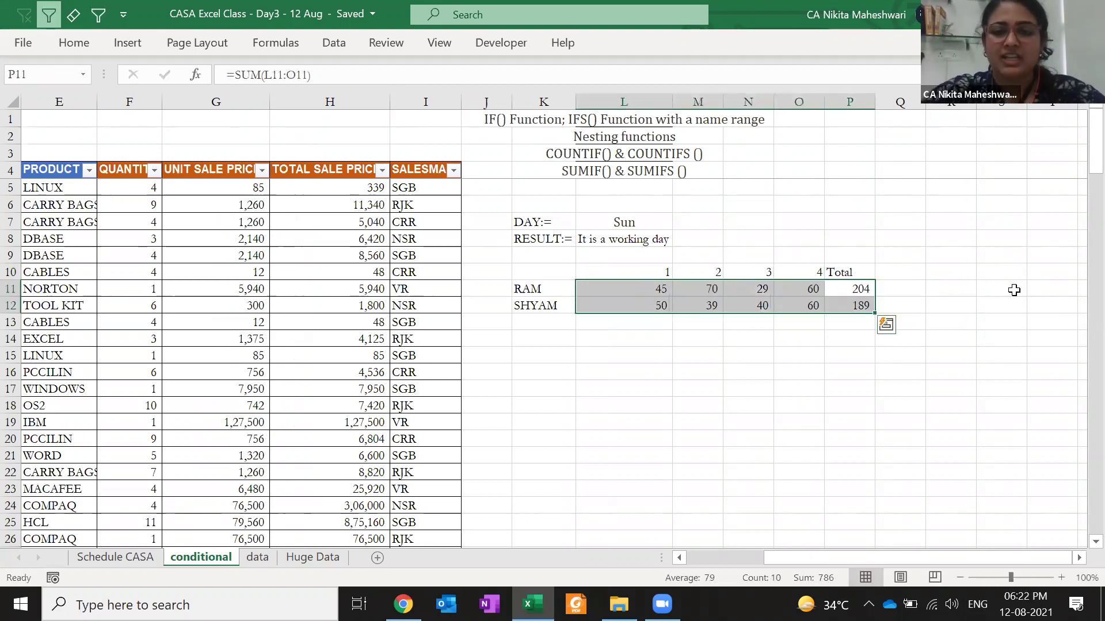
pyautogui.press('Right')
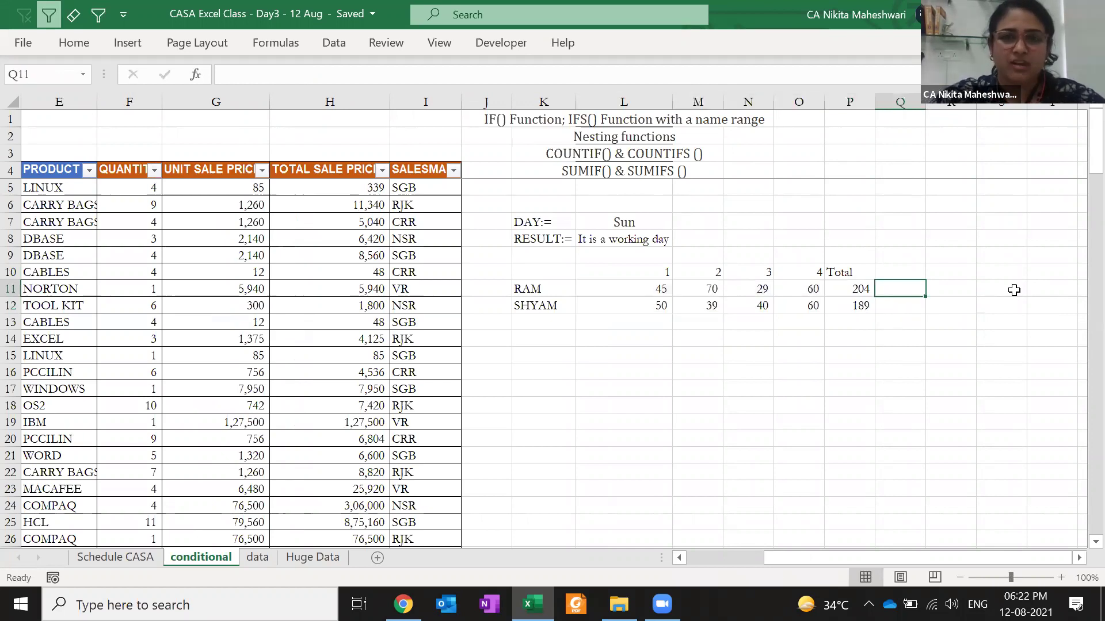
pyautogui.press('Right')
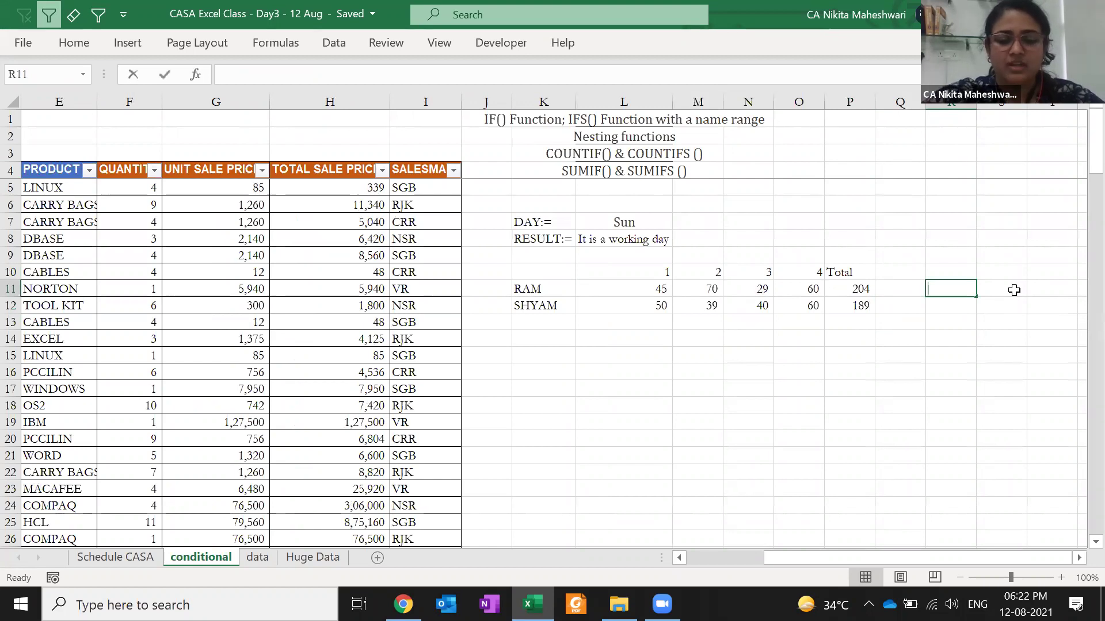
pyautogui.write('=if')
pyautogui.press('Tab')
pyautogui.press('Left')
pyautogui.press('Left')
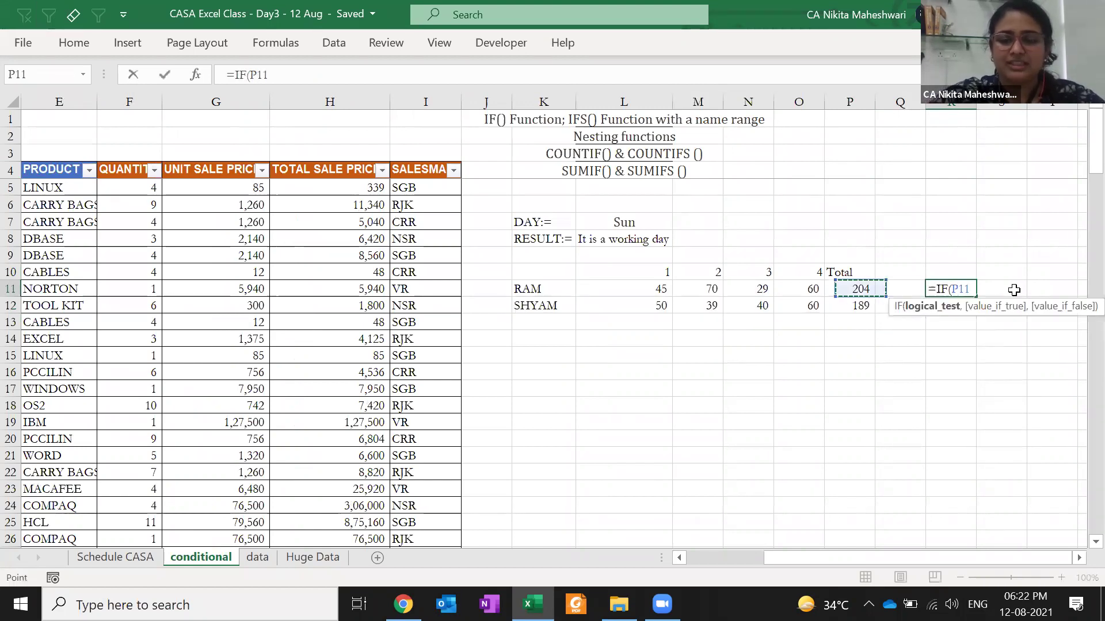
pyautogui.write('>')
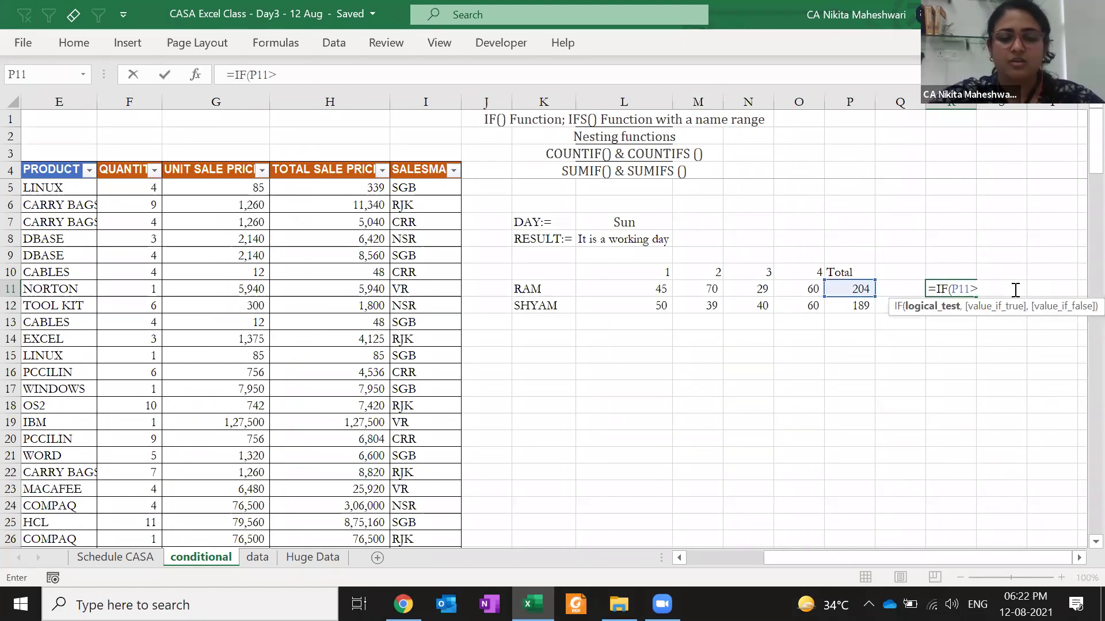
pyautogui.write('=200')
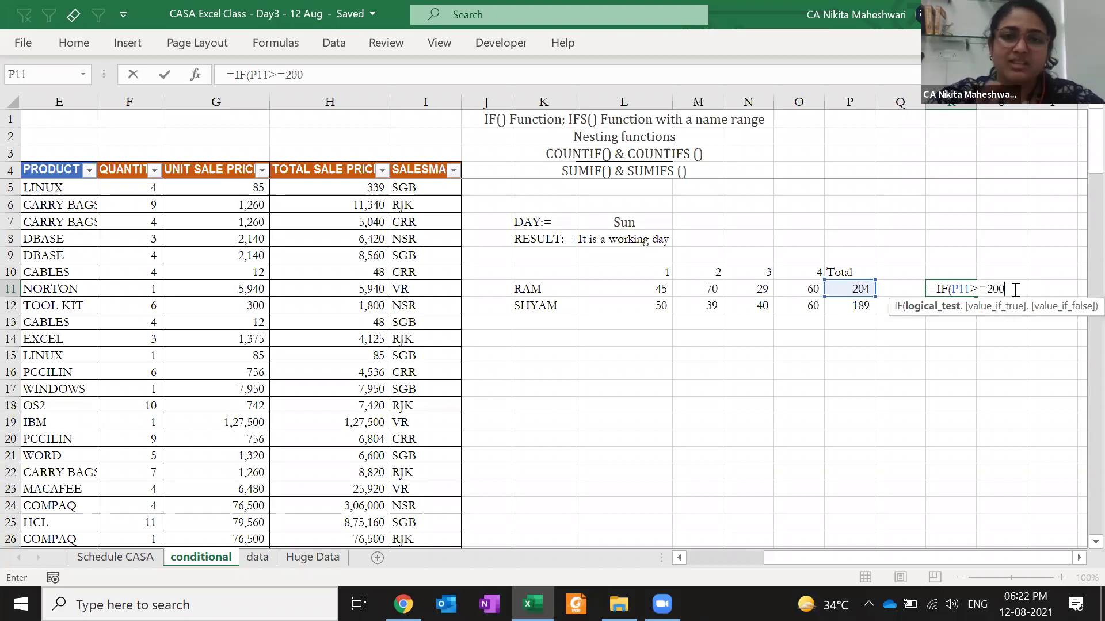
# - Complete the IF formula in R11 with "Pass" as the true value and "Fail" as the false value
pyautogui.write(',"Pass",')
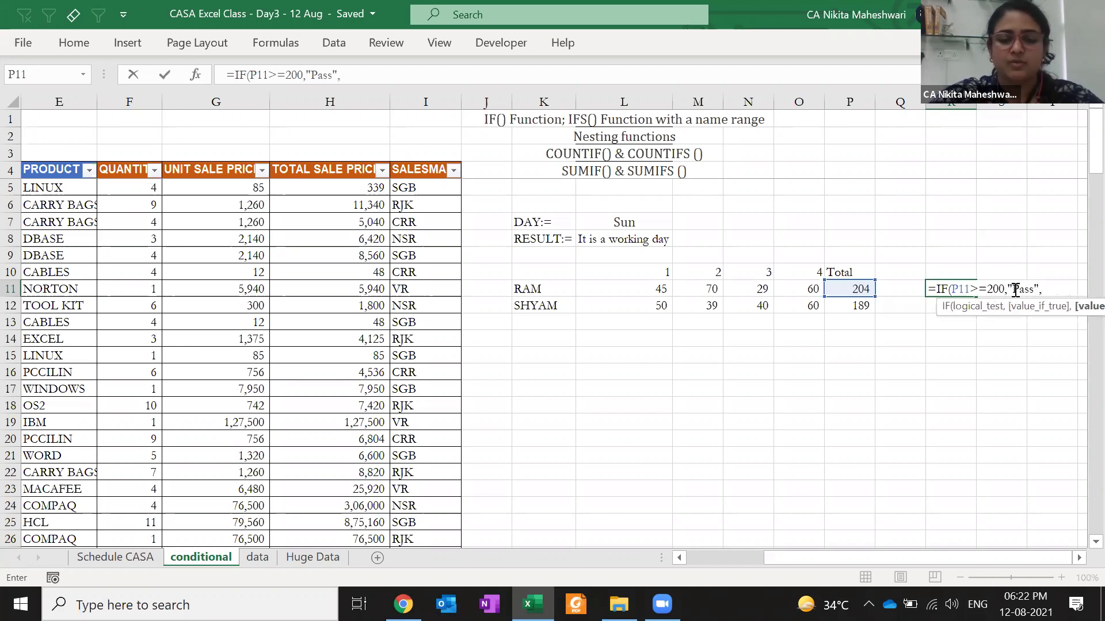
pyautogui.write('Oth')
pyautogui.press('BackSpace')
pyautogui.press('BackSpace')
pyautogui.press('BackSpace')
pyautogui.write('Fail"')
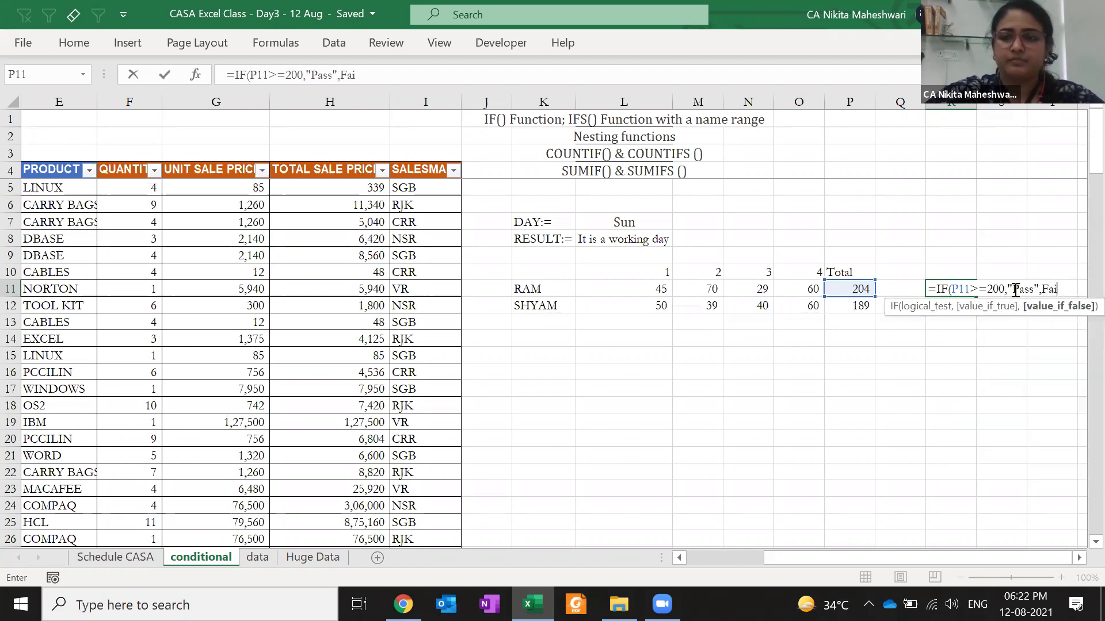
pyautogui.press('Return')
pyautogui.press('Return')
pyautogui.press('Up')
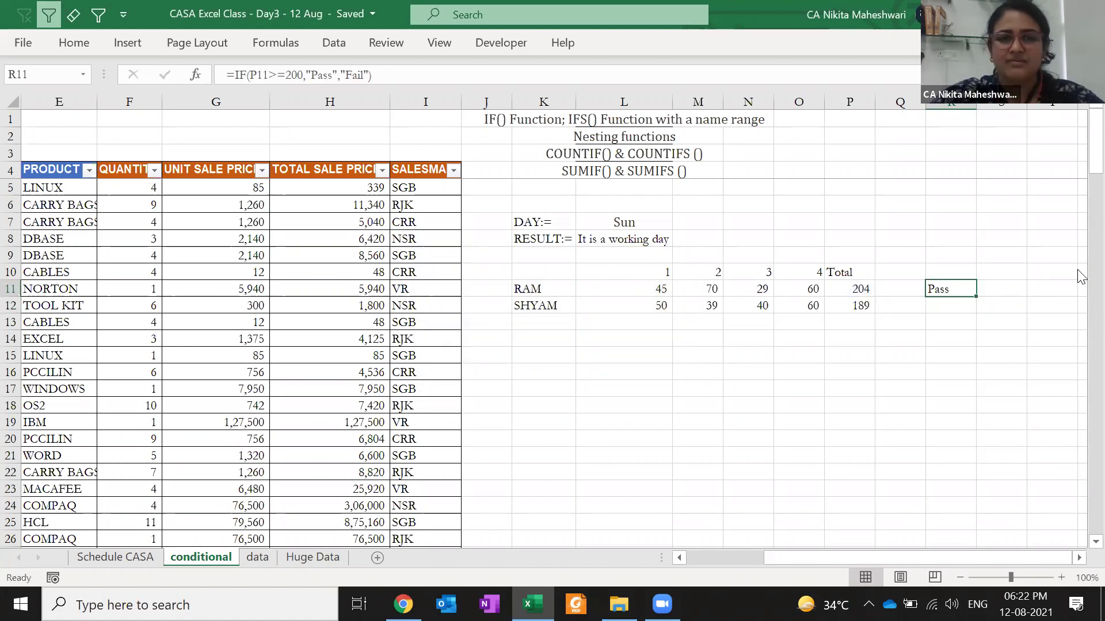
# - Review the pass/fail formula in R11 and fill it down into R12
pyautogui.press('F2')
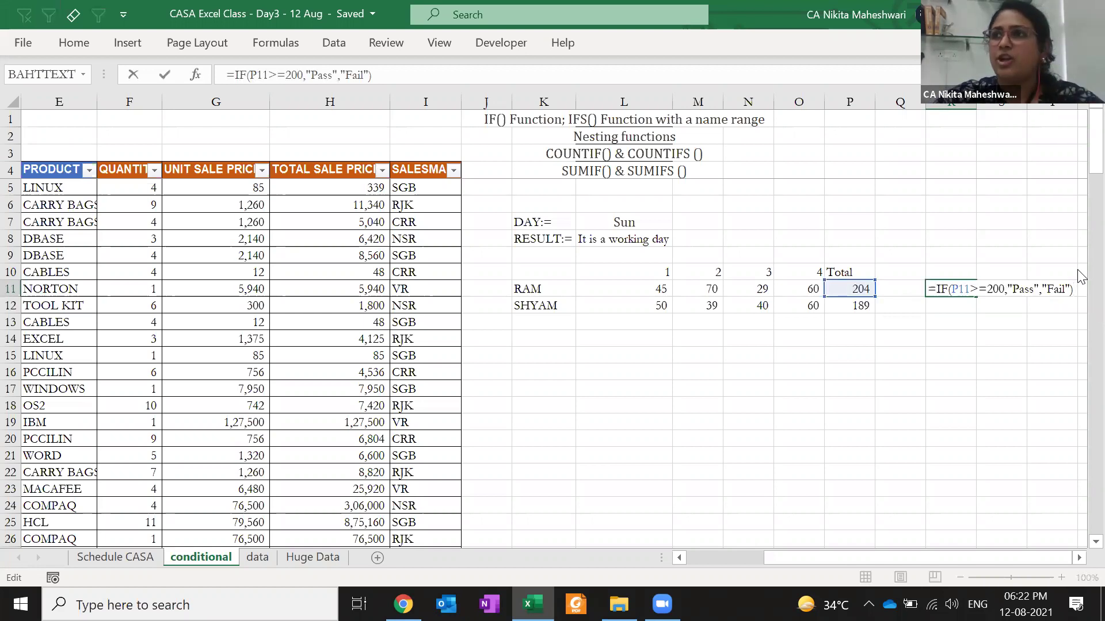
pyautogui.hotkey('ctrl', 'Return')
pyautogui.press('Down')
pyautogui.hotkey('ctrl', 'd')
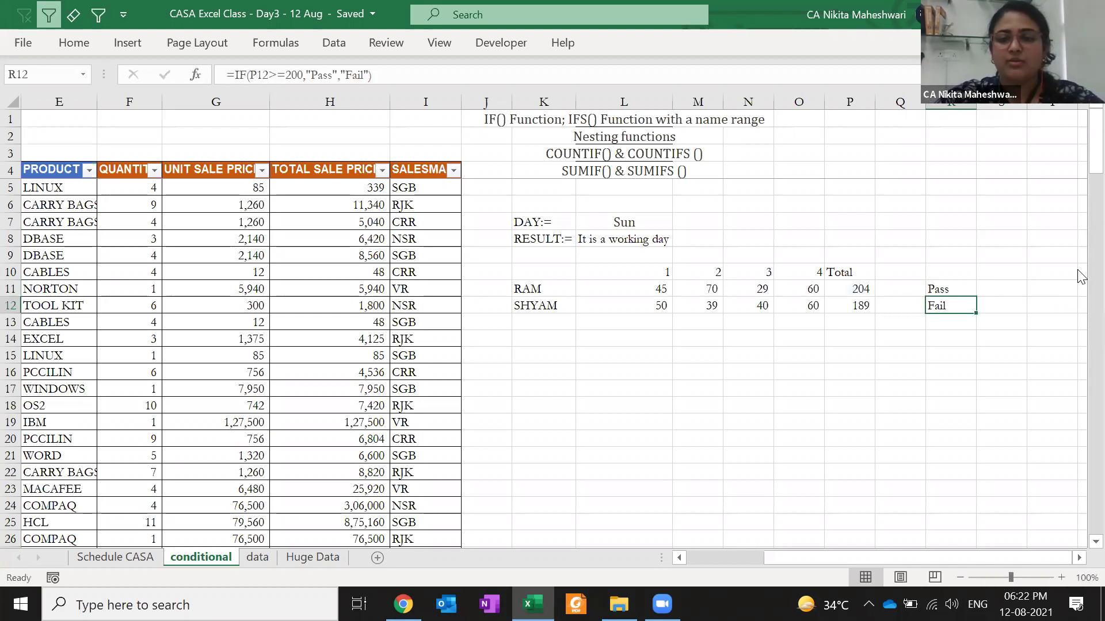
# - Review the pass/fail IF formulas in R12 and R11 without changing them
pyautogui.press('F2')
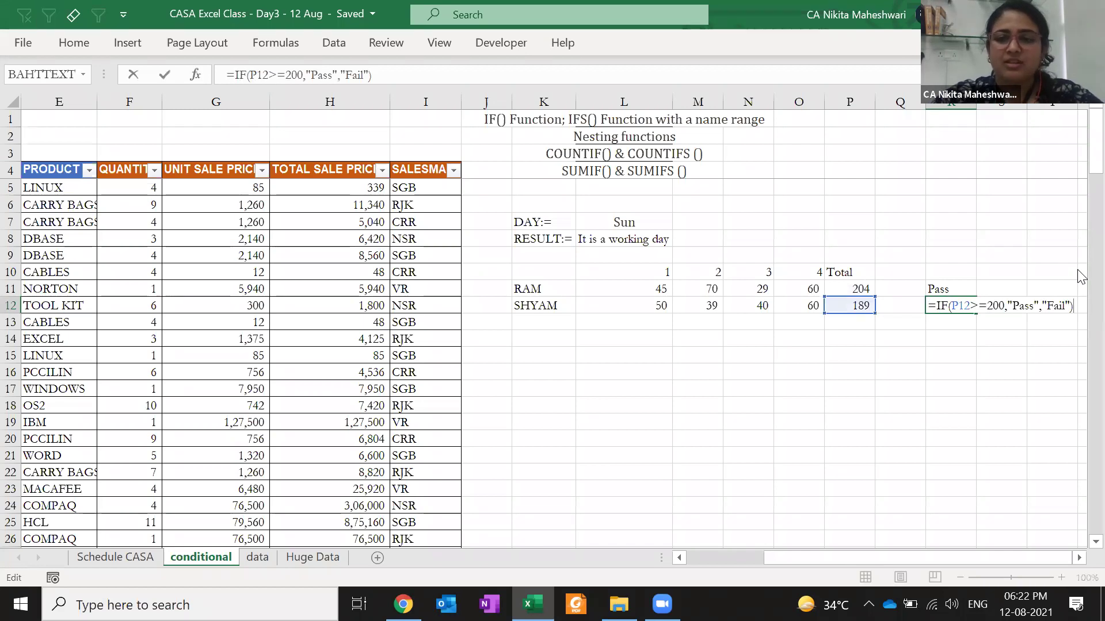
pyautogui.press('Escape')
pyautogui.press('Up')
pyautogui.press('F2')
pyautogui.press('Escape')
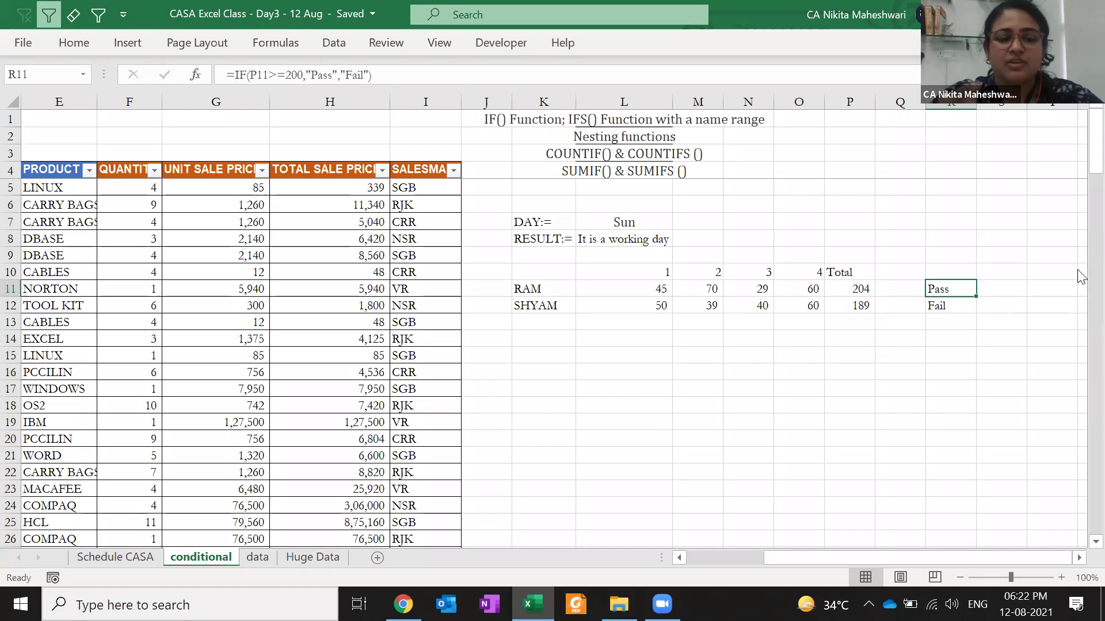
# - Examine the logical test, true value and false value of the IF formula in R11, and leave without saving changes
pyautogui.press('F2')
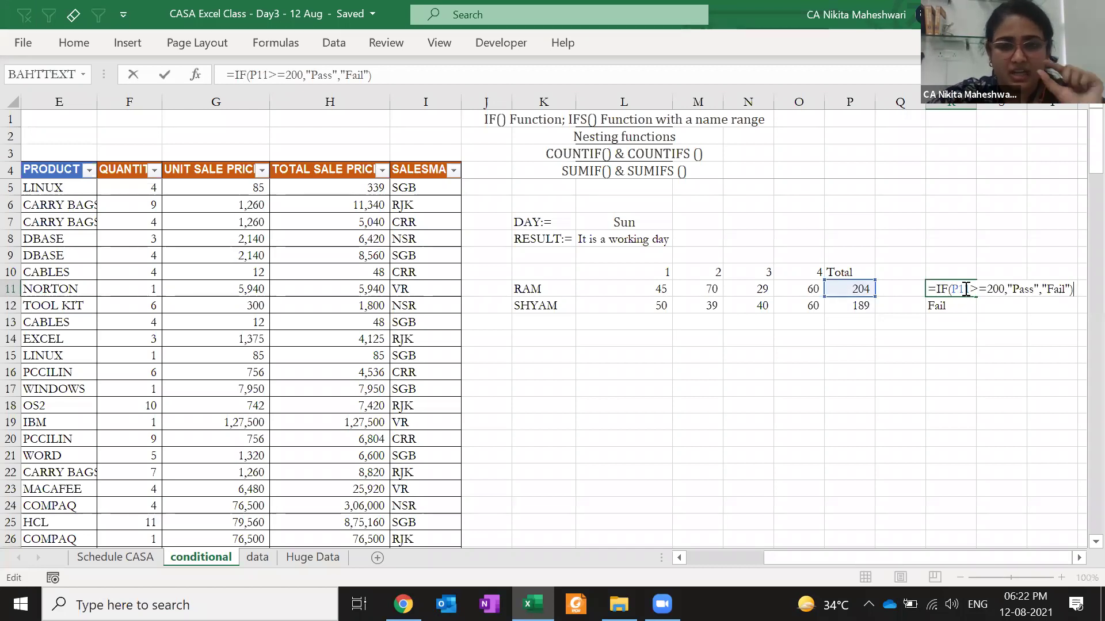
pyautogui.moveTo(978, 289); pyautogui.dragTo(987, 289)
pyautogui.click(1004, 288)
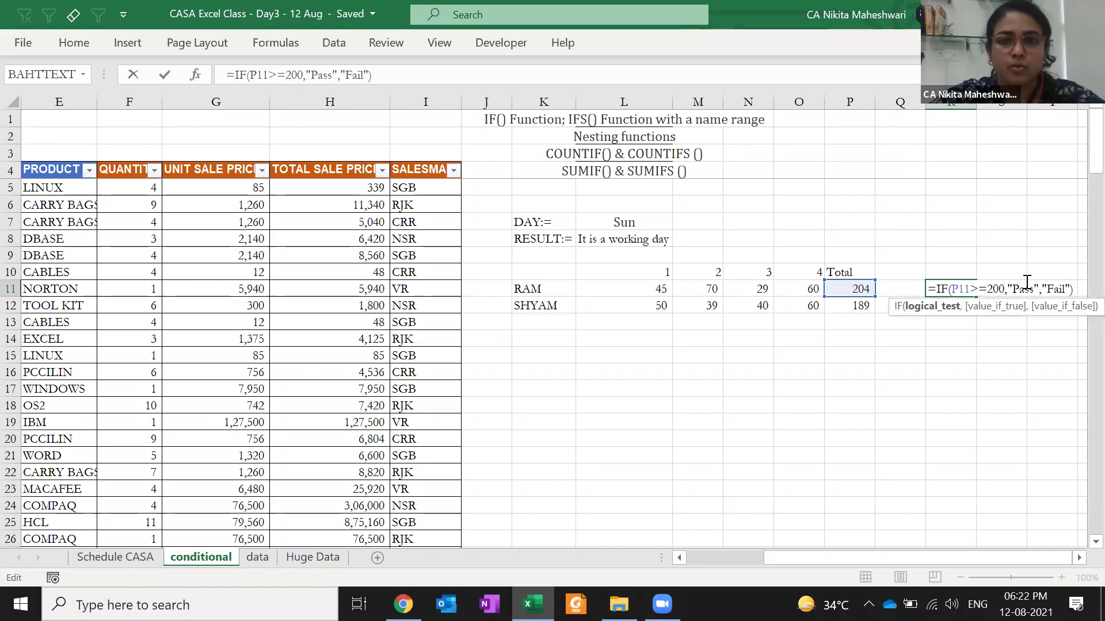
pyautogui.doubleClick(1034, 285)
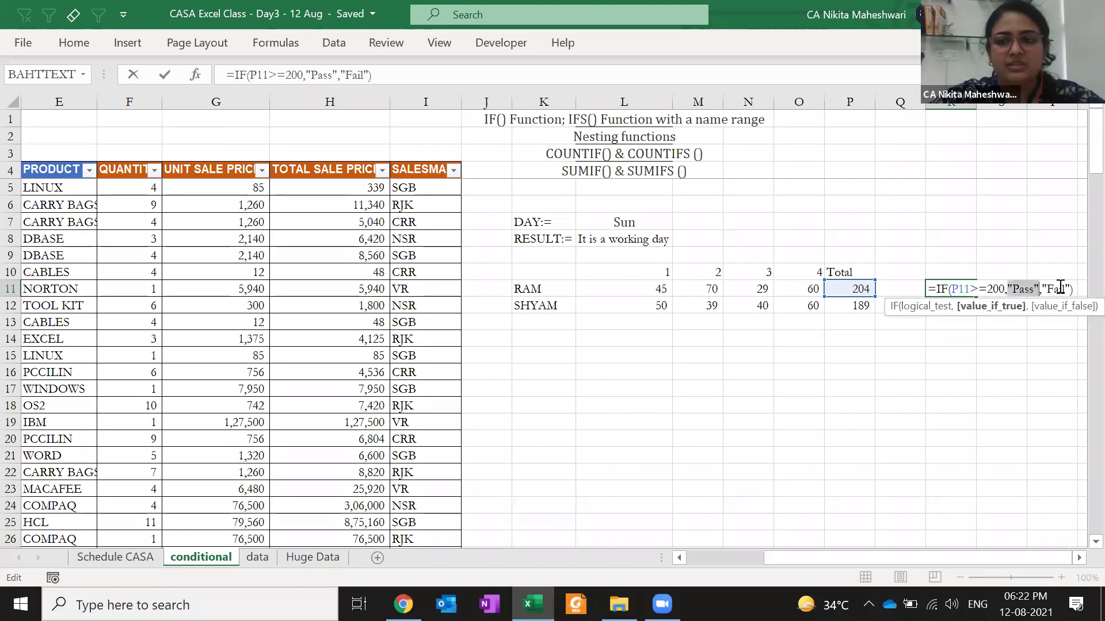
pyautogui.doubleClick(1062, 288)
pyautogui.click(1018, 370)
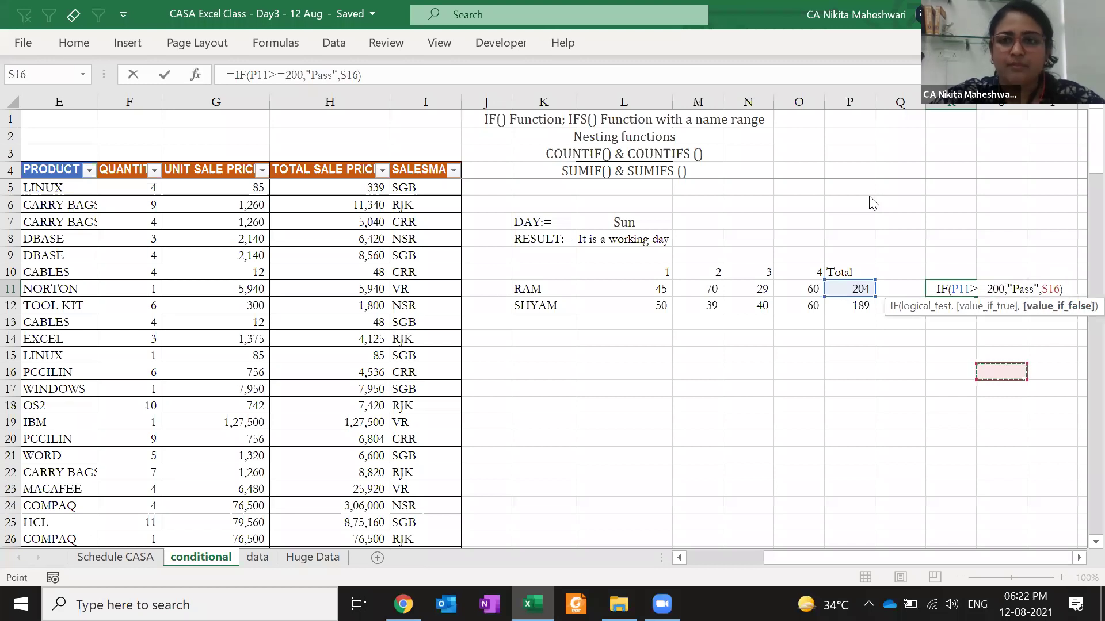
pyautogui.click(925, 282)
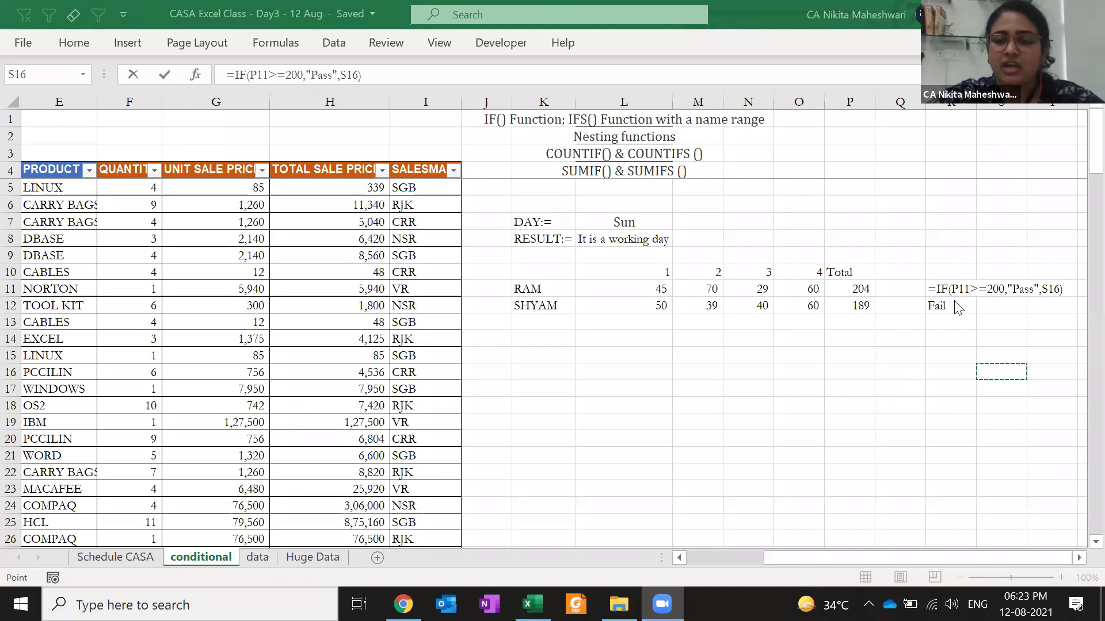
pyautogui.click(972, 335)
pyautogui.press('Escape')
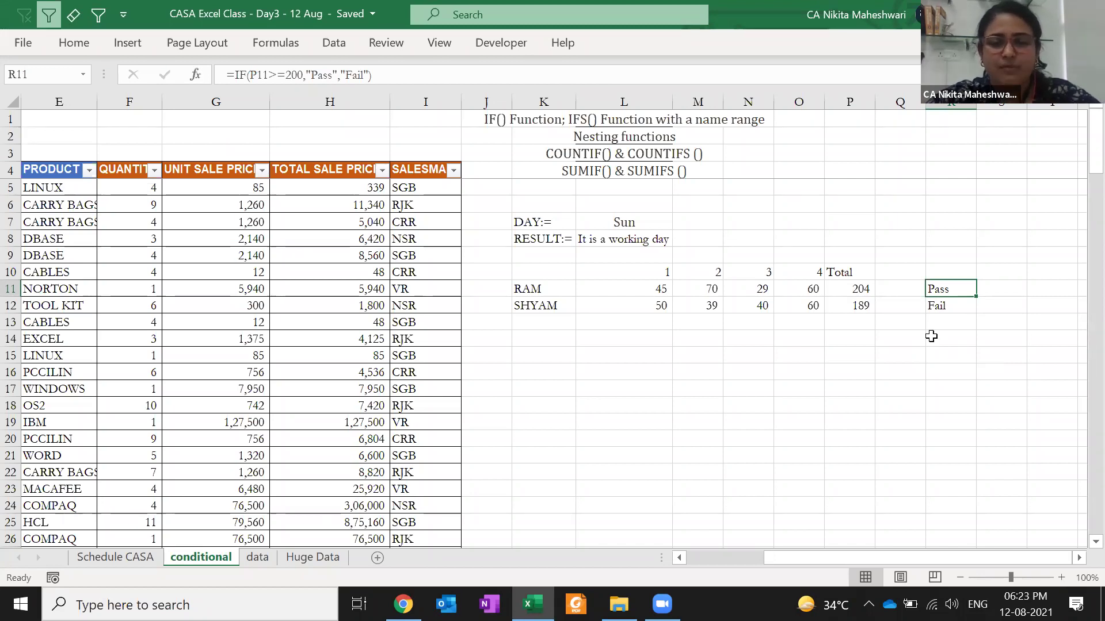
# - Add the heading "Total" in R10 above the pass/fail results
pyautogui.press('Right')
pyautogui.press('Right')
pyautogui.press('Right')
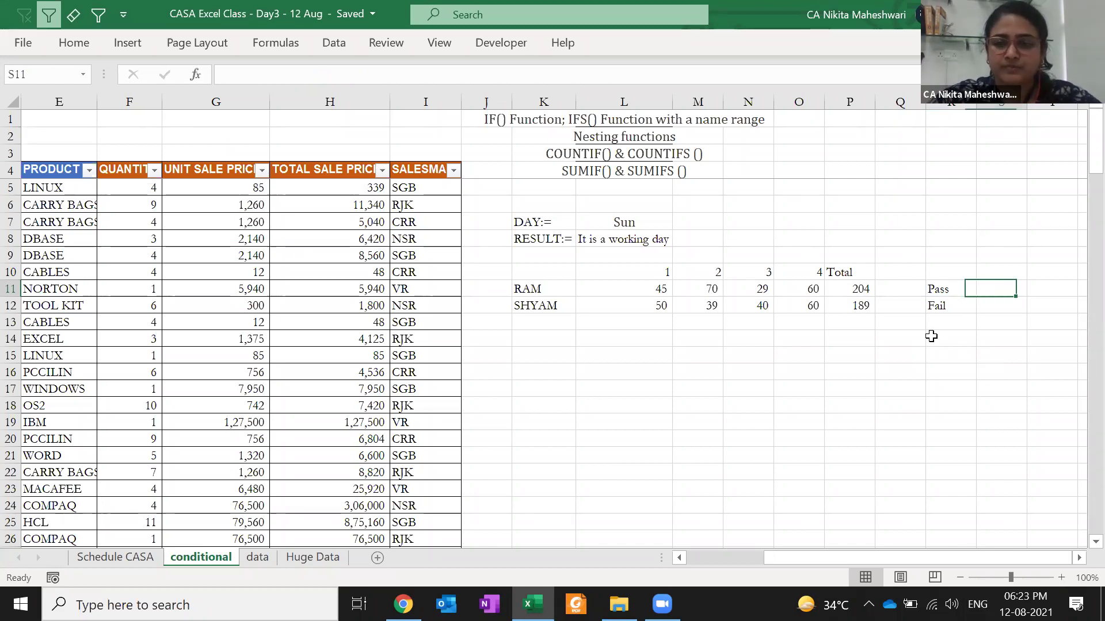
pyautogui.press('Up')
pyautogui.press('Left')
pyautogui.press('Left')
pyautogui.press('Left')
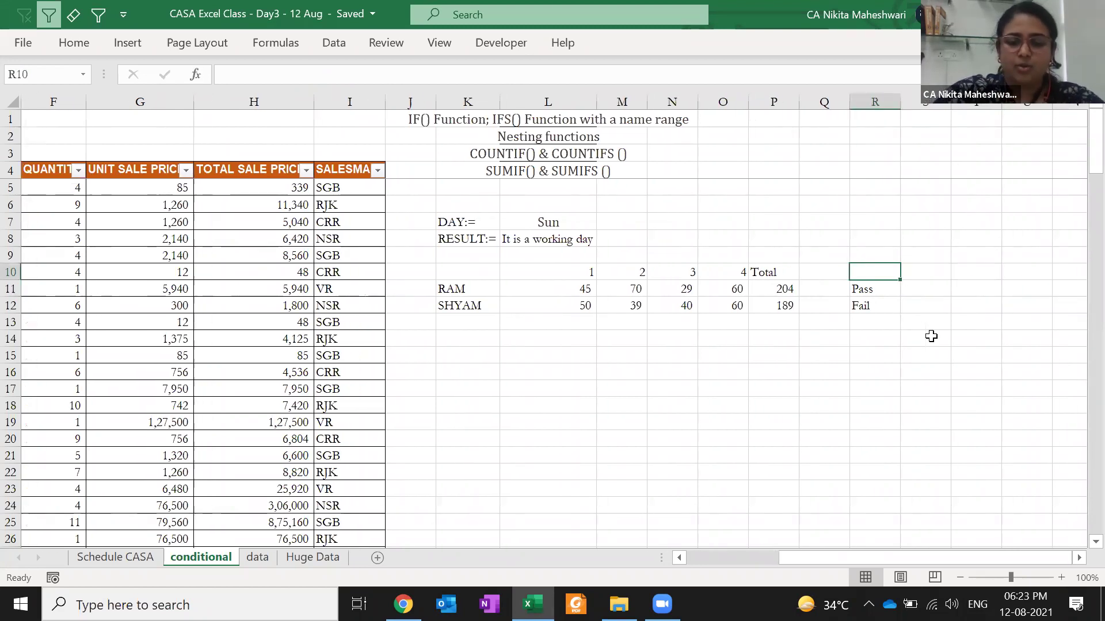
pyautogui.write('Total')
pyautogui.press('Right')
# - Add the heading "Subject wise" in S10 for a second result column
pyautogui.press('Right')
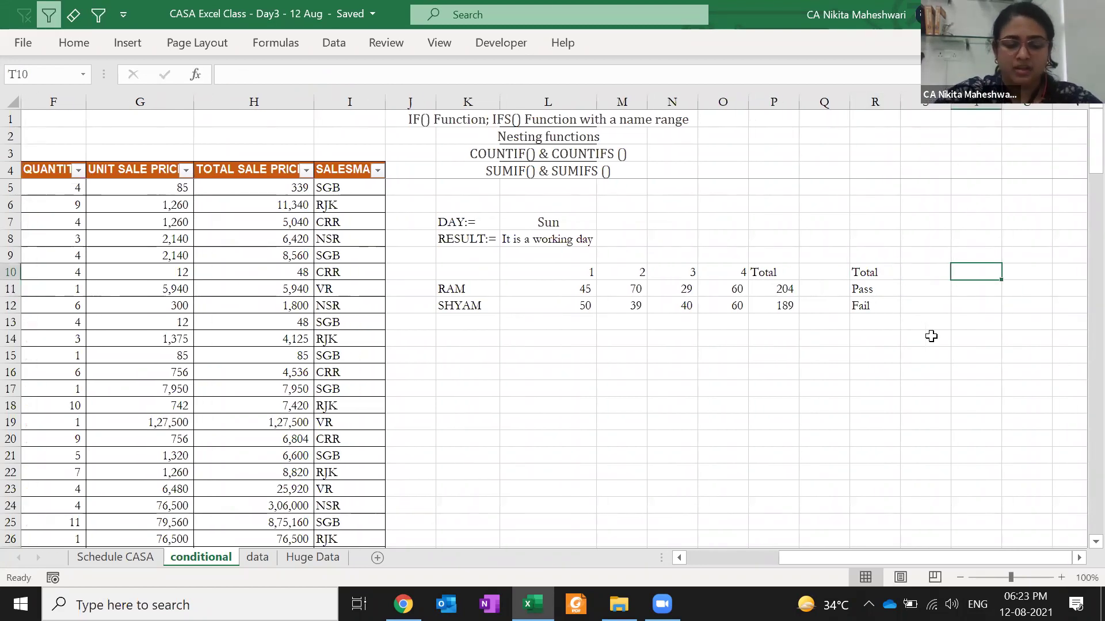
pyautogui.press('Left')
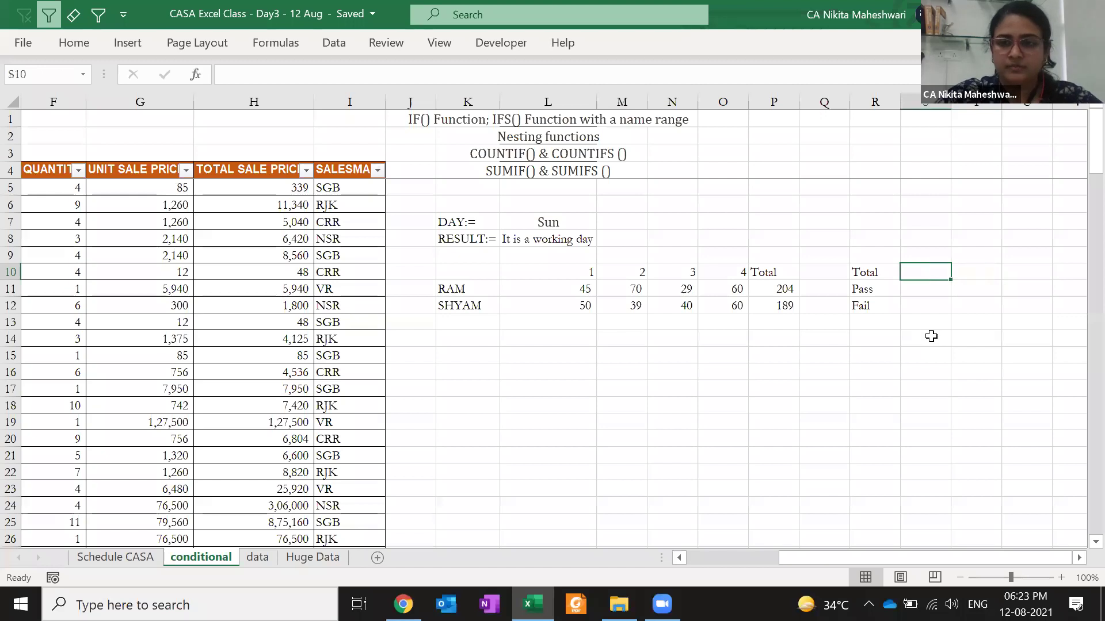
pyautogui.write('Subject wise')
pyautogui.press('Return')
pyautogui.press('Up')
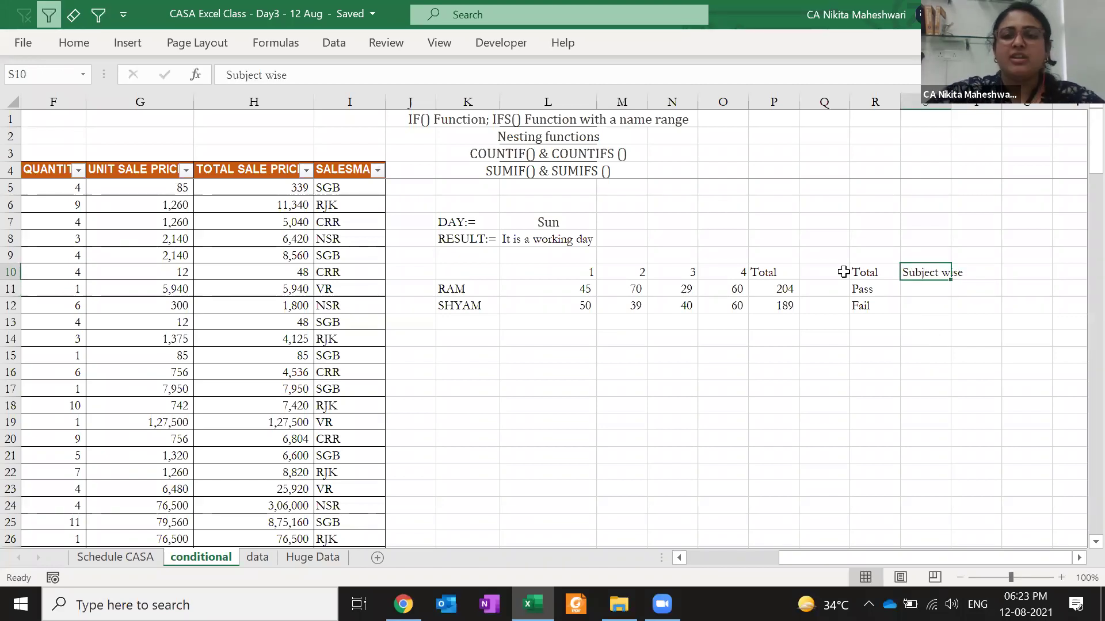
# - Enter the function notes =or in R2 and =and in R3 as plain text
pyautogui.click(876, 138)
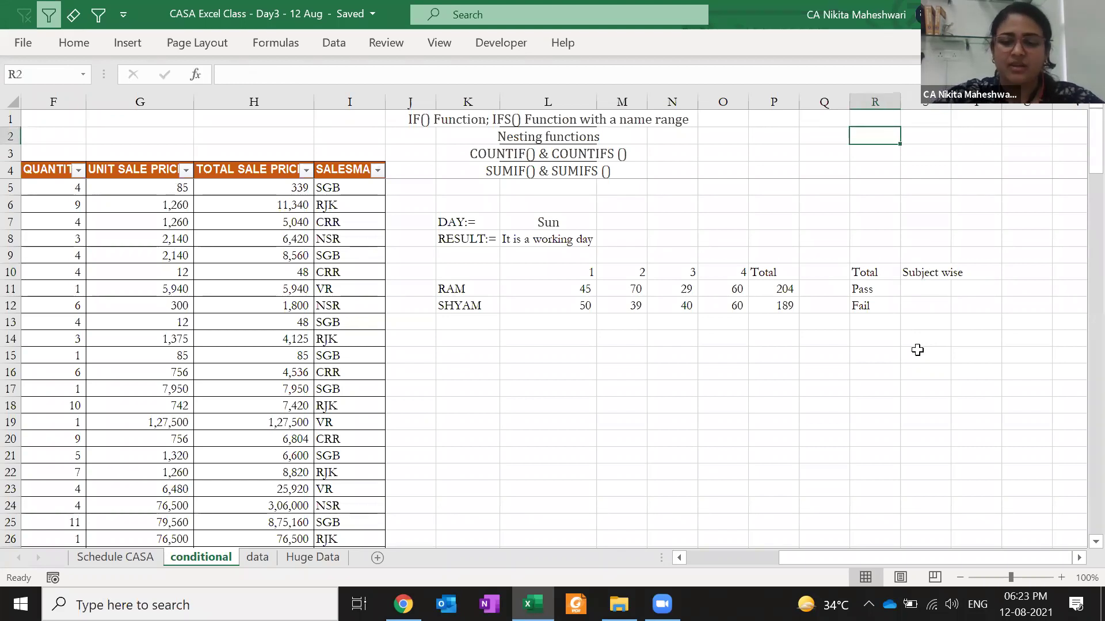
pyautogui.write('=or')
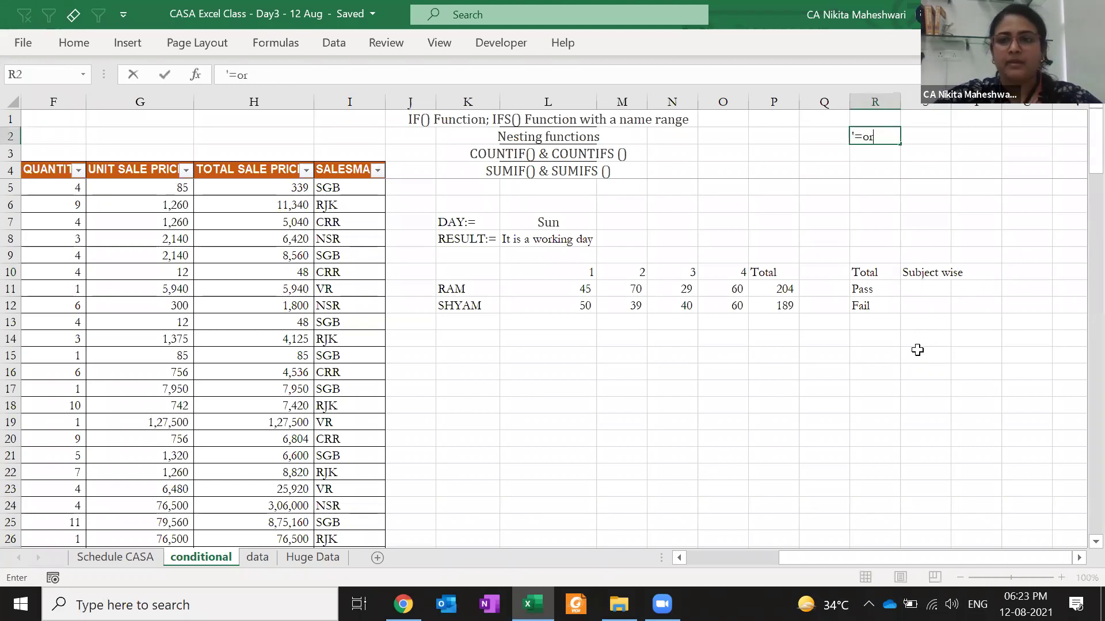
pyautogui.press('Return')
pyautogui.write("'and")
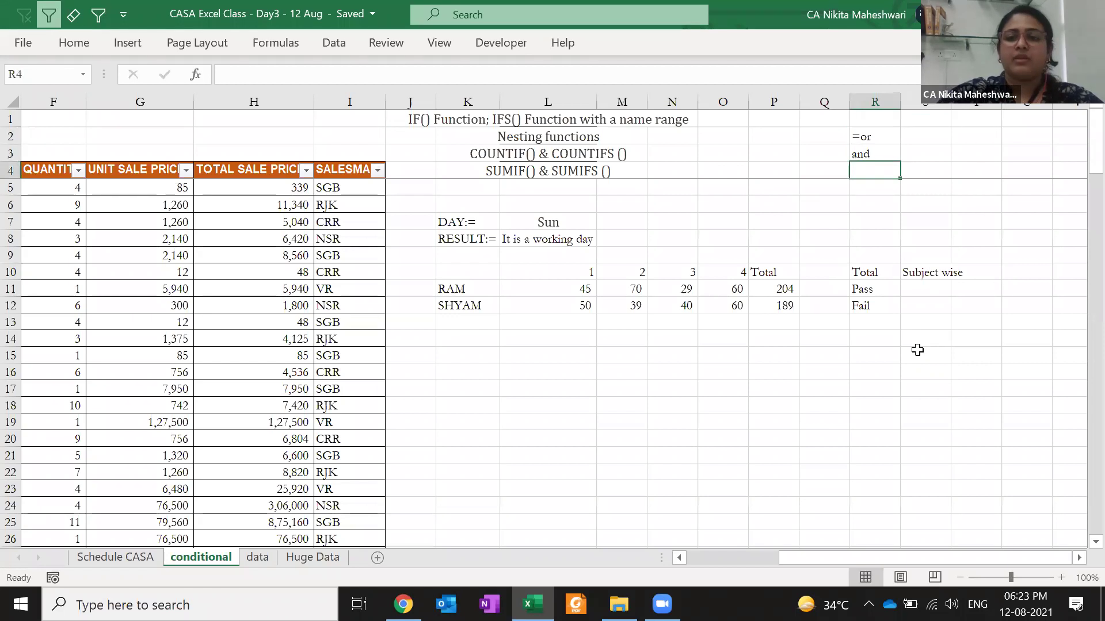
pyautogui.press('Left')
pyautogui.press('Left')
pyautogui.press('Left')
pyautogui.write('=')
pyautogui.press('Return')
pyautogui.press('Up')
pyautogui.press('Up')
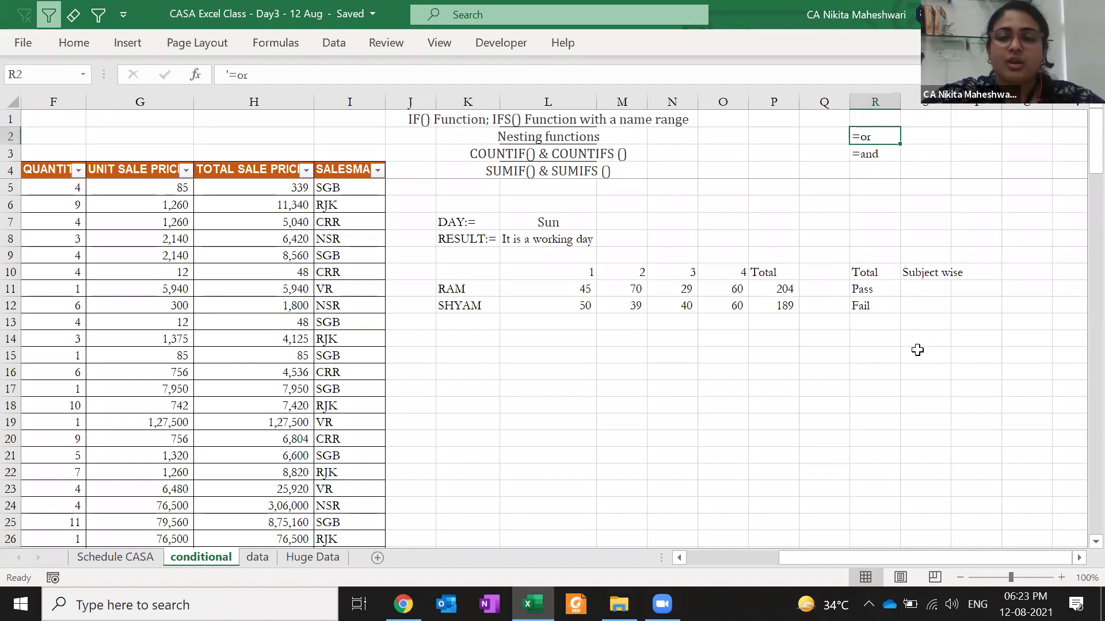
pyautogui.click(946, 288)
pyautogui.write('=')
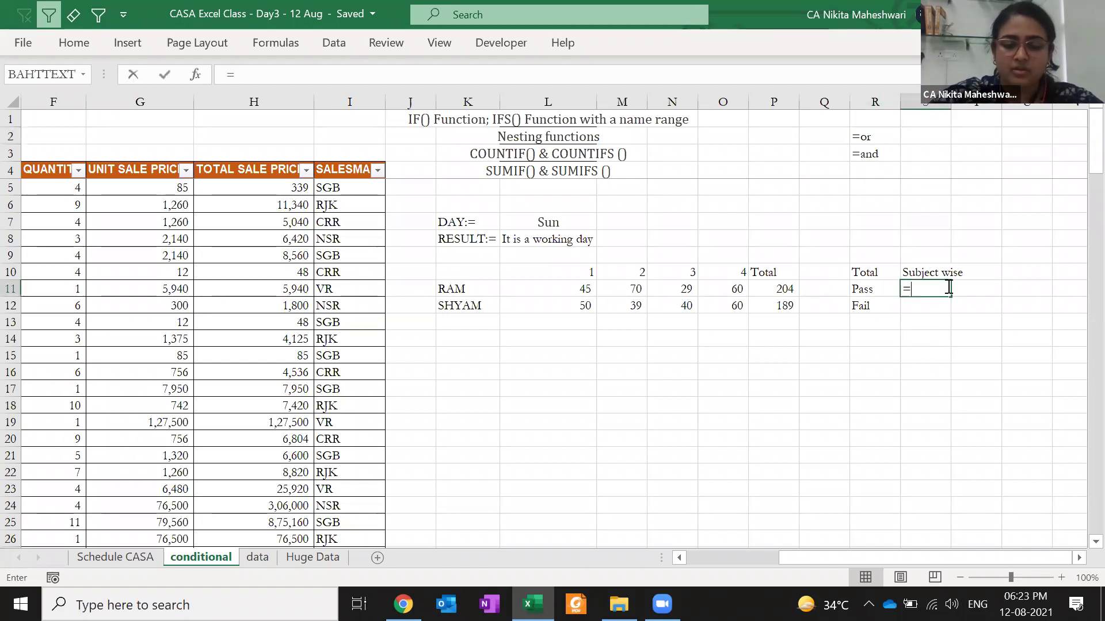
pyautogui.write('if')
pyautogui.press('Tab')
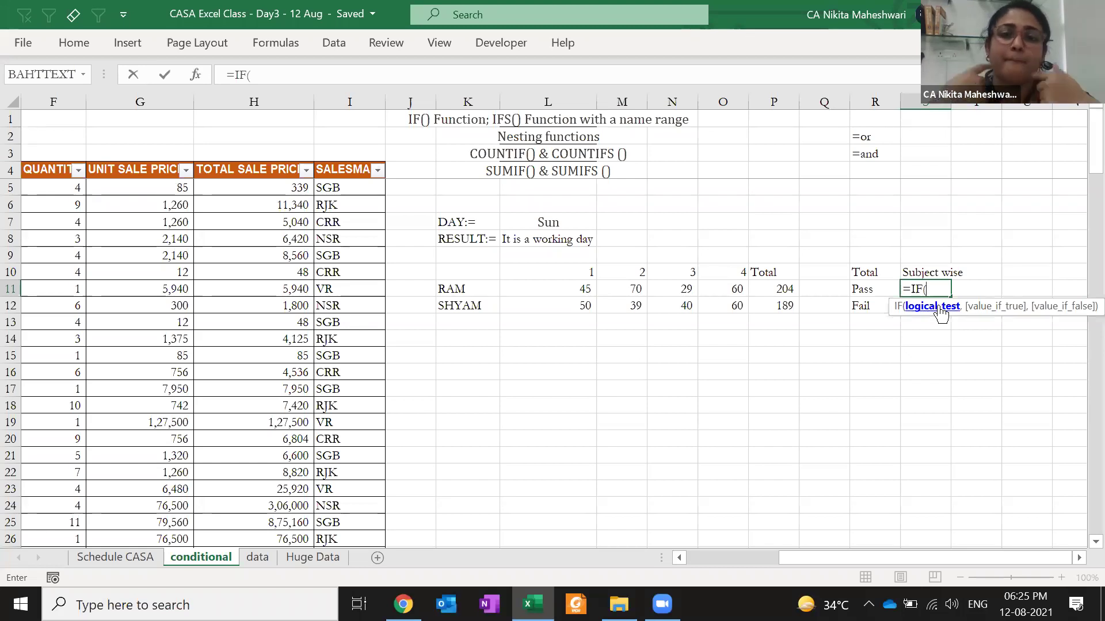
pyautogui.press('Escape')
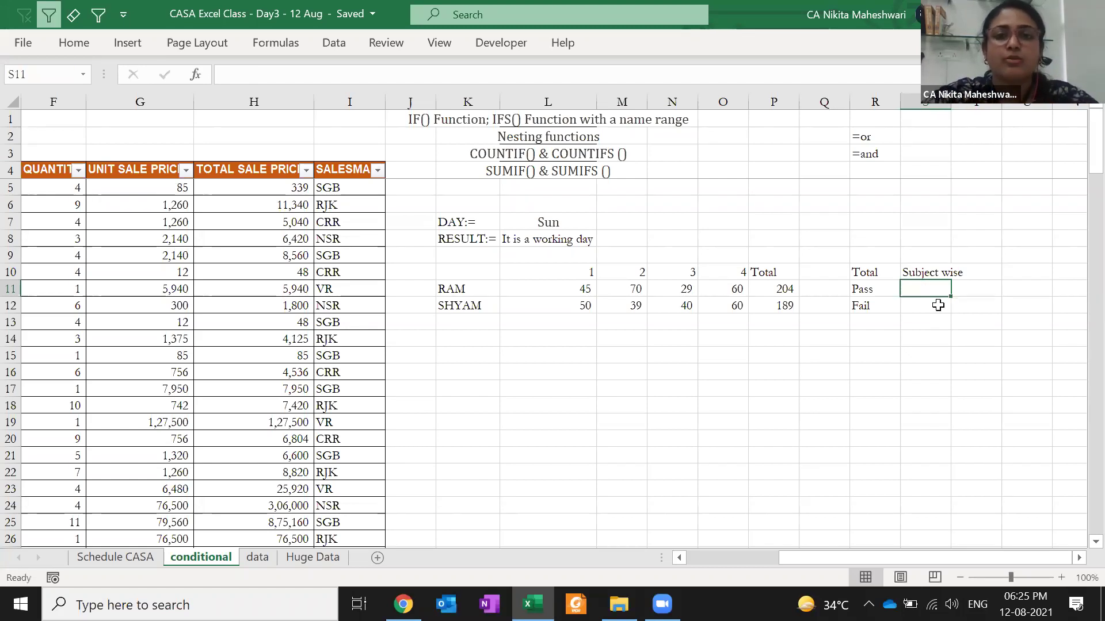
pyautogui.press('Escape')
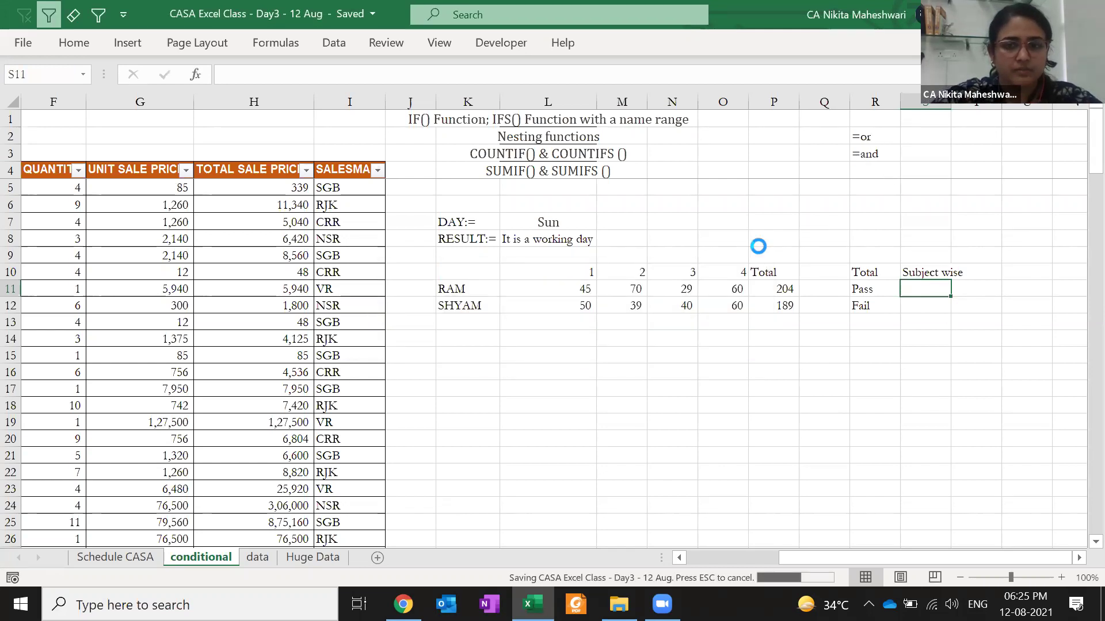
# - Shade the function notes in R2:R3 with a light orange fill
pyautogui.moveTo(877, 137)
pyautogui.mouseDown()
pyautogui.moveTo(885, 163)
pyautogui.moveTo(870, 155)
pyautogui.mouseUp()
pyautogui.click(73, 42)
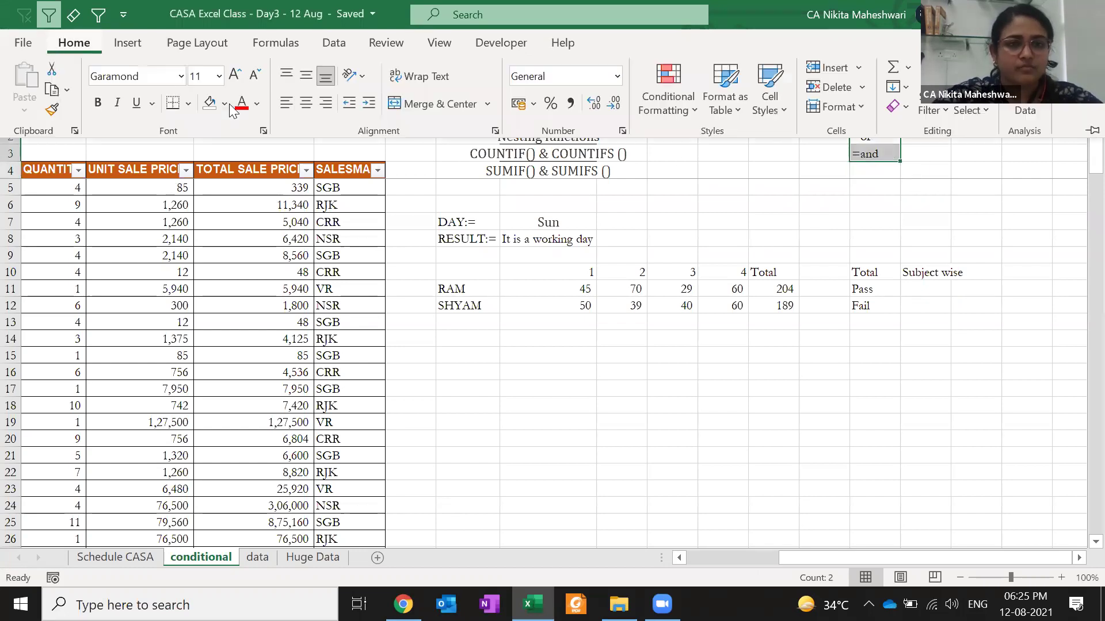
pyautogui.click(225, 104)
pyautogui.click(285, 184)
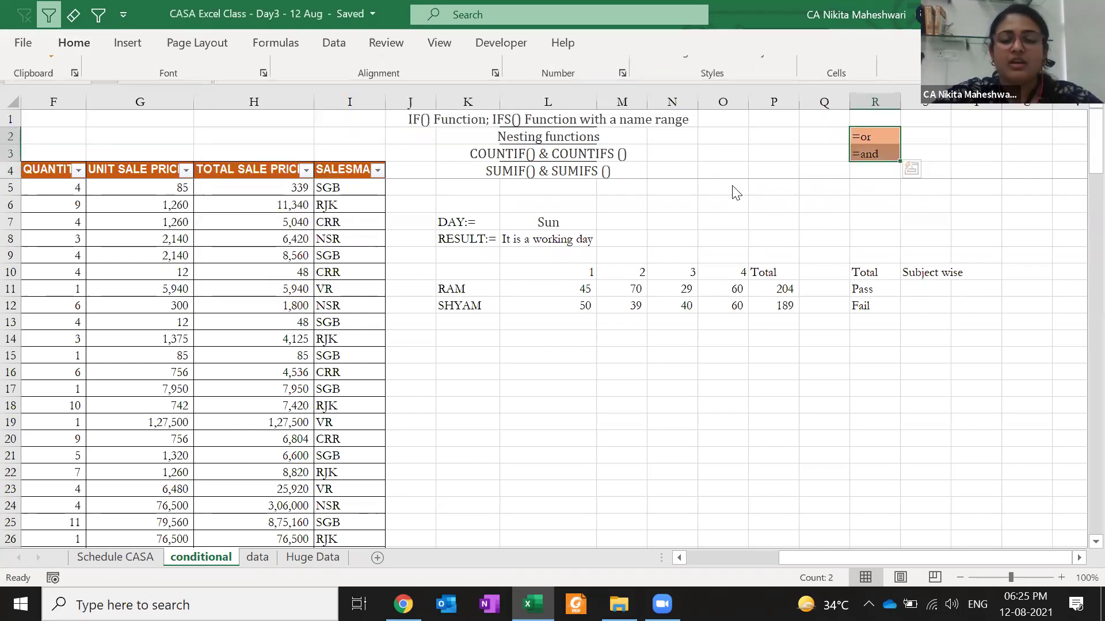
pyautogui.click(733, 208)
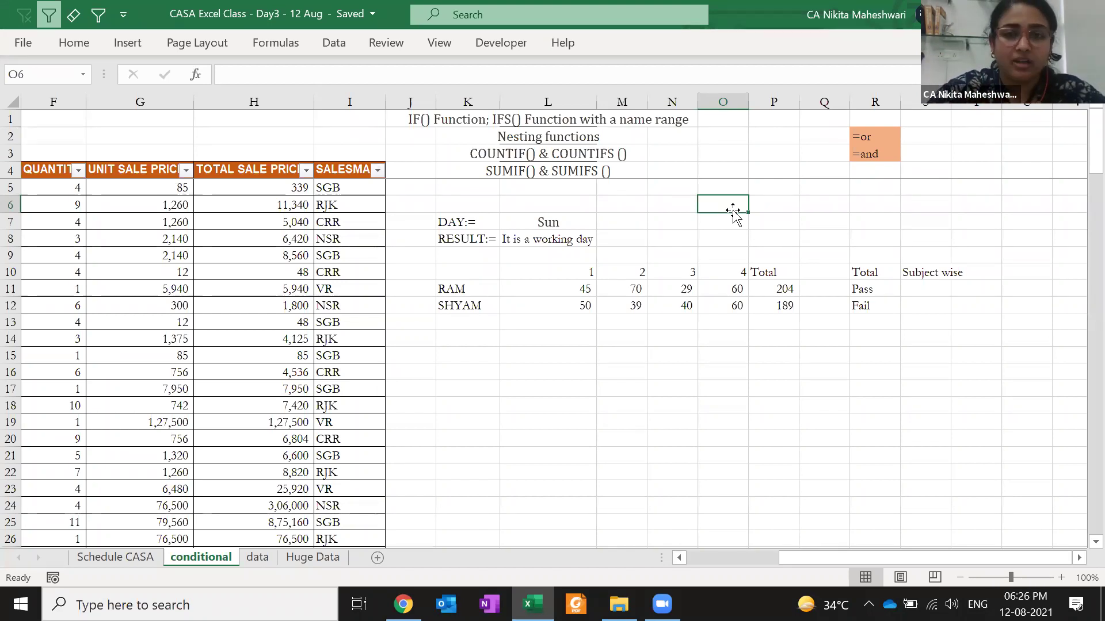
# - Examine the first student's four subject marks by selecting L11:O11
pyautogui.click(676, 402)
pyautogui.press('Up')
pyautogui.press('Left')
pyautogui.press('Up')
pyautogui.press('Left')
pyautogui.press('Up')
pyautogui.press('Up')
pyautogui.press('Up')
pyautogui.hotkey('shift', 'Right')
pyautogui.hotkey('shift', 'Right')
pyautogui.hotkey('shift', 'Right')
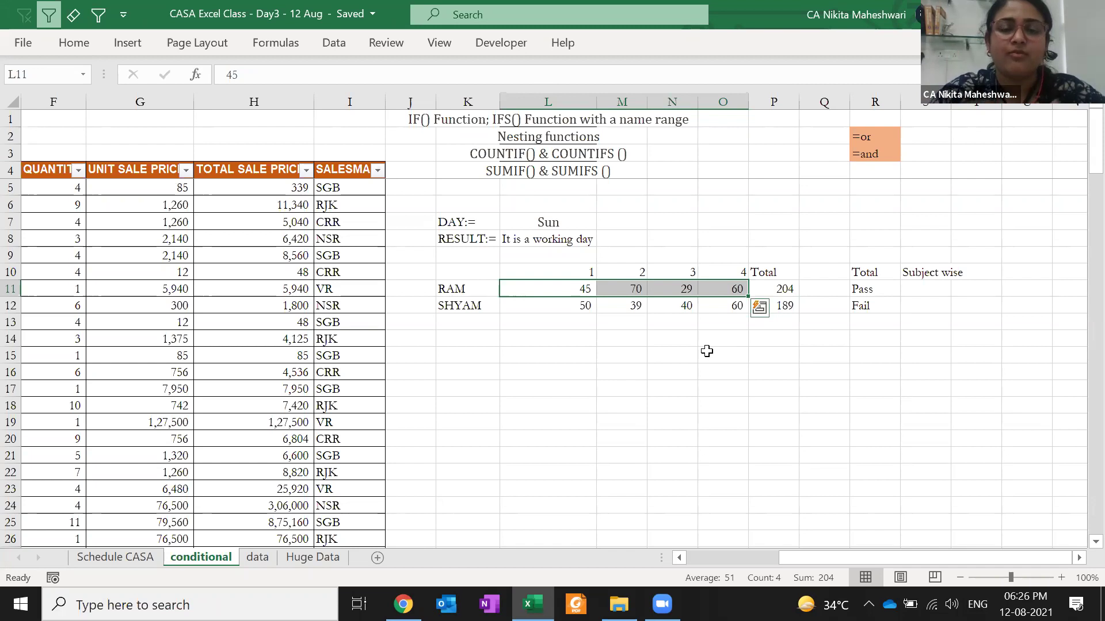
# - Enter the formula =OR(L11<40) in S2 to test the first student's mark in subject 1
pyautogui.click(919, 137)
pyautogui.write('=or')
pyautogui.press('Tab')
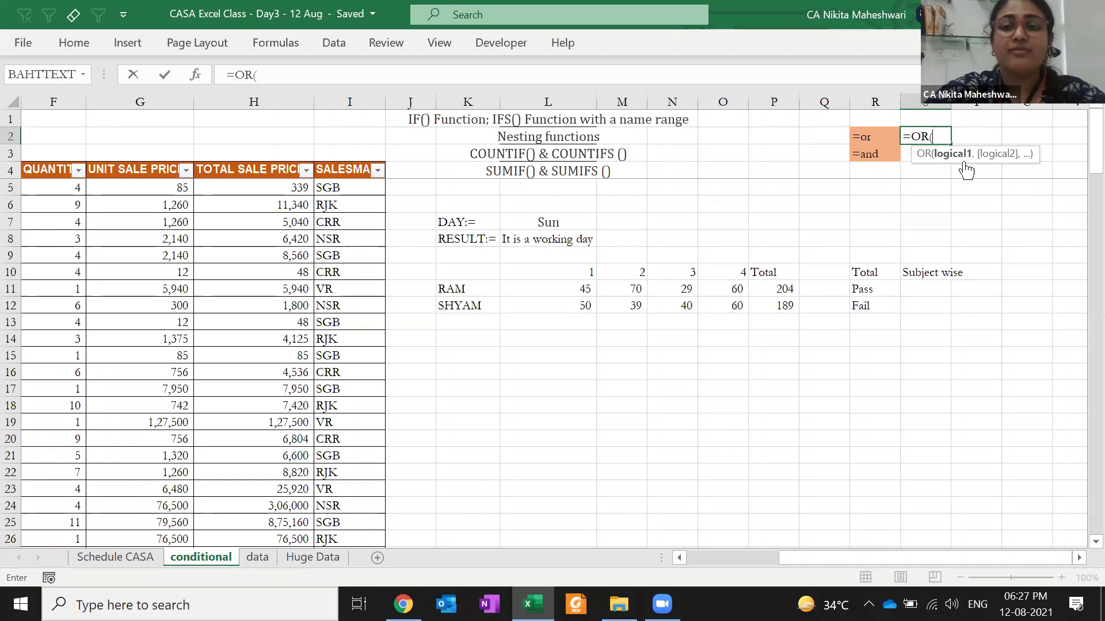
pyautogui.click(568, 286)
pyautogui.write('<40')
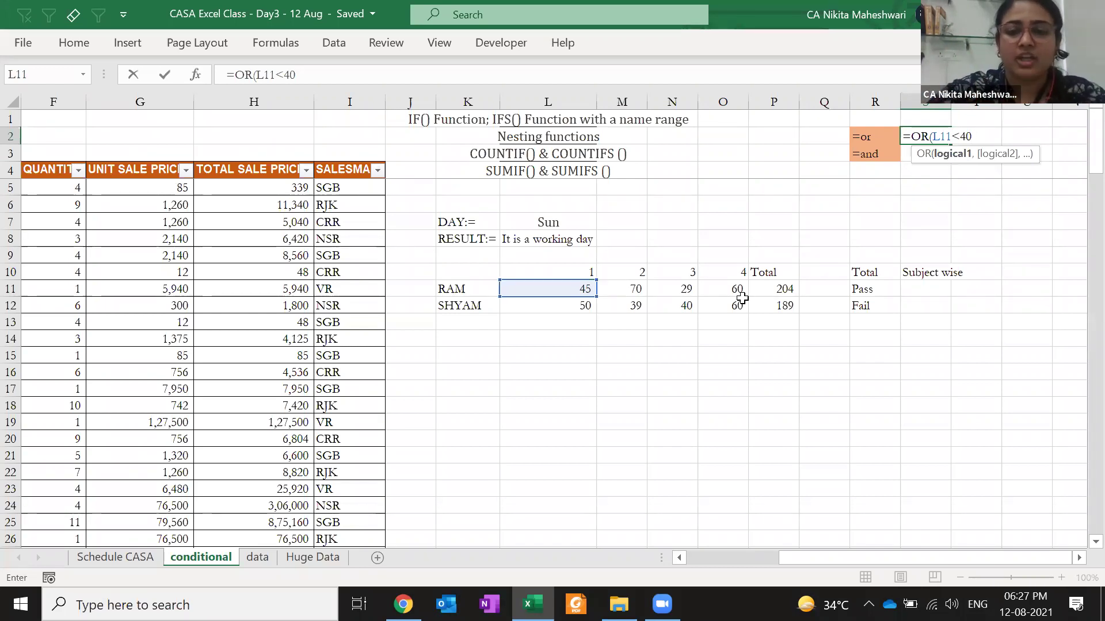
pyautogui.write(')')
pyautogui.hotkey('ctrl', 'Return')
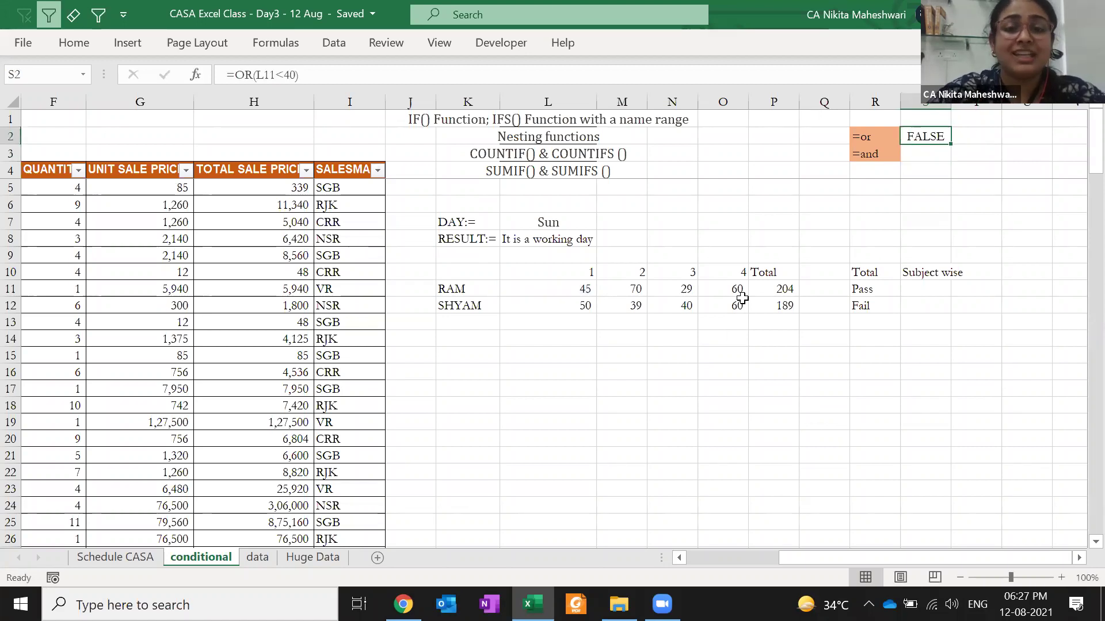
# - Extend the OR formula in S2 with a second condition, M11<40, for the first student's subject 2 mark
pyautogui.press('F2')
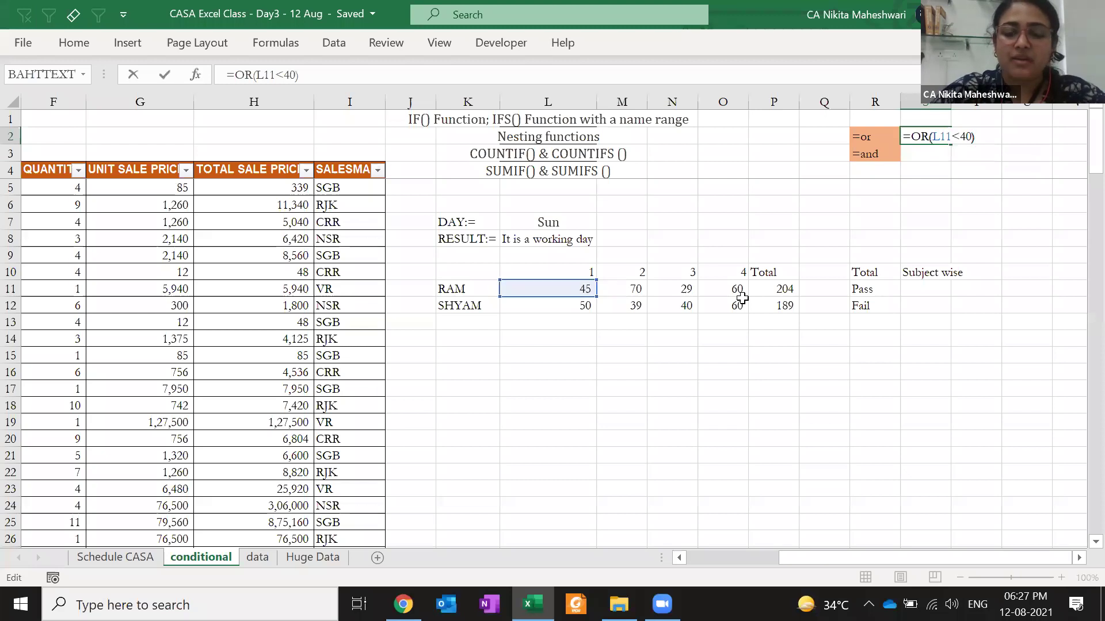
pyautogui.press('Left')
pyautogui.write(',')
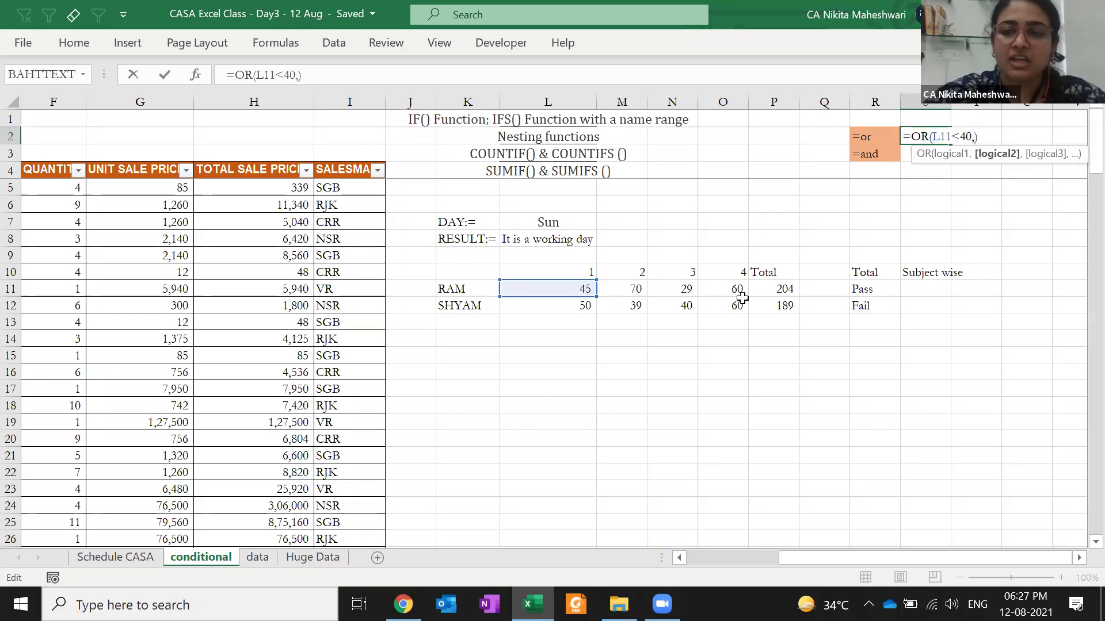
pyautogui.moveTo(1027, 158); pyautogui.dragTo(681, 194)
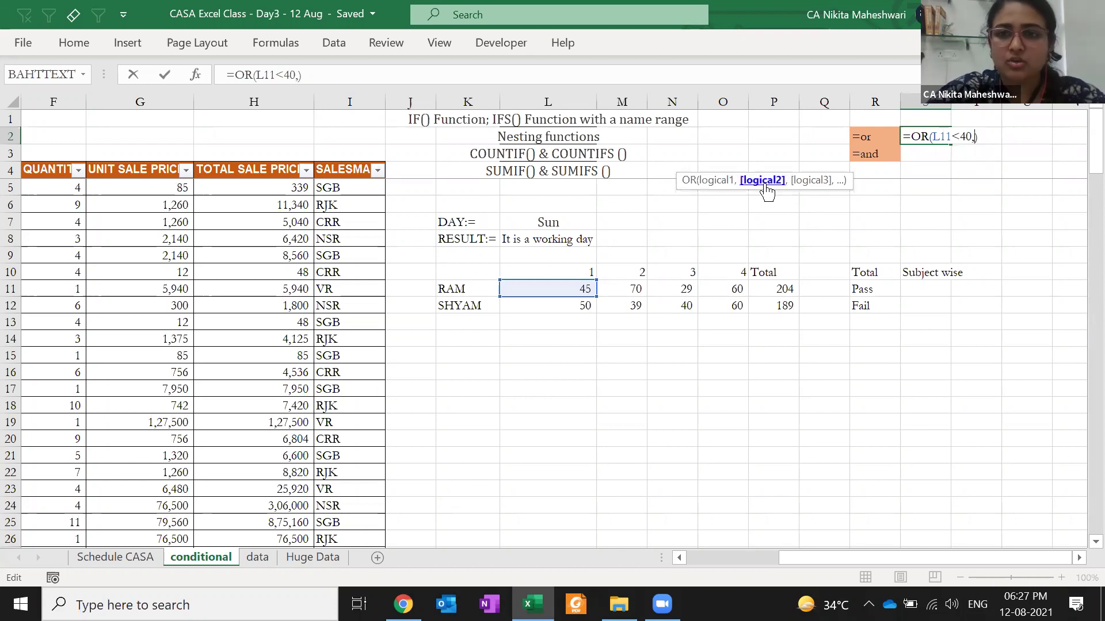
pyautogui.press('BackSpace')
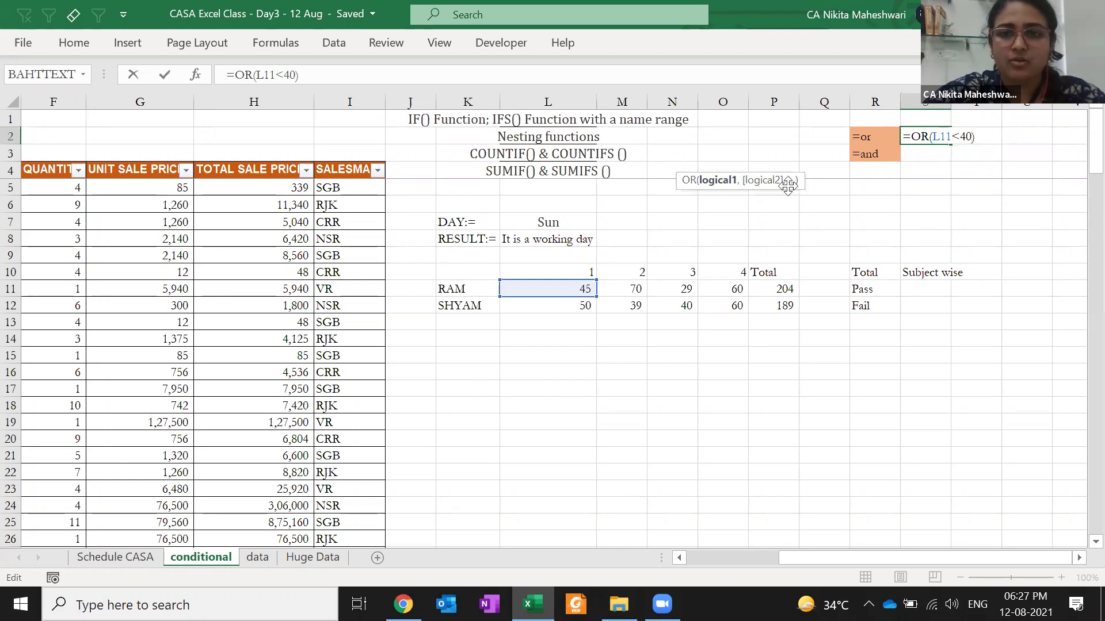
pyautogui.write(',')
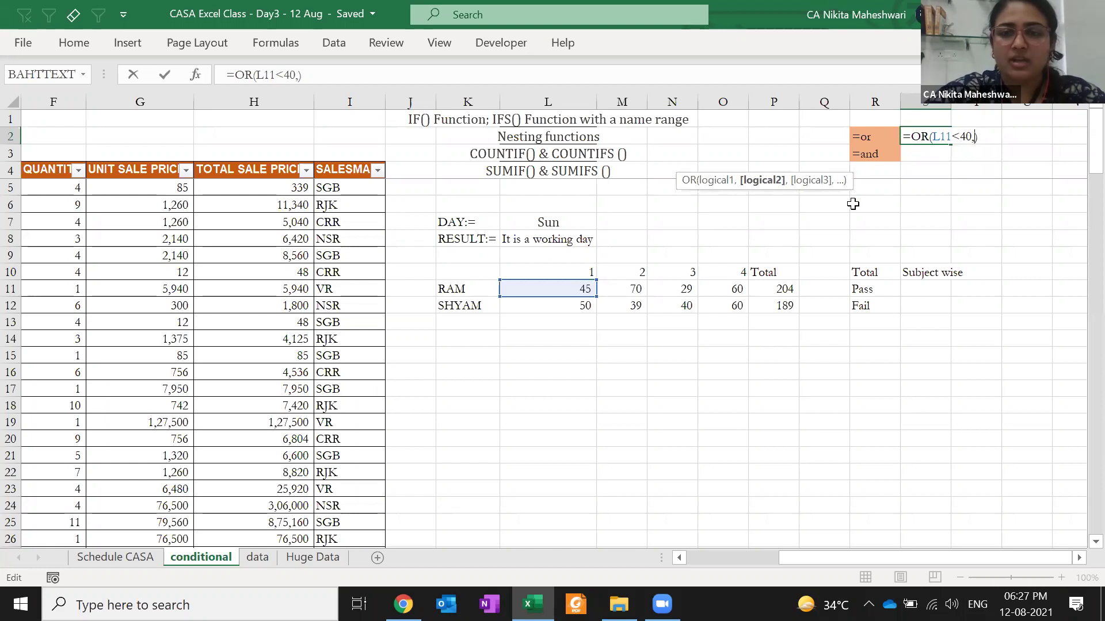
pyautogui.write(',')
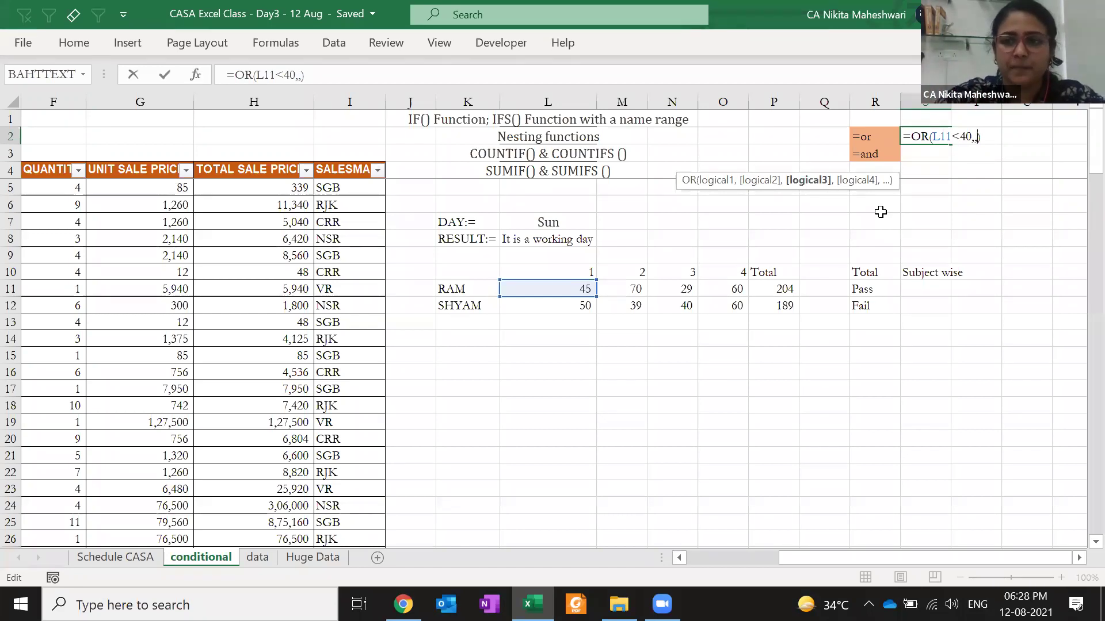
pyautogui.press('BackSpace')
pyautogui.press('BackSpace')
pyautogui.write(',')
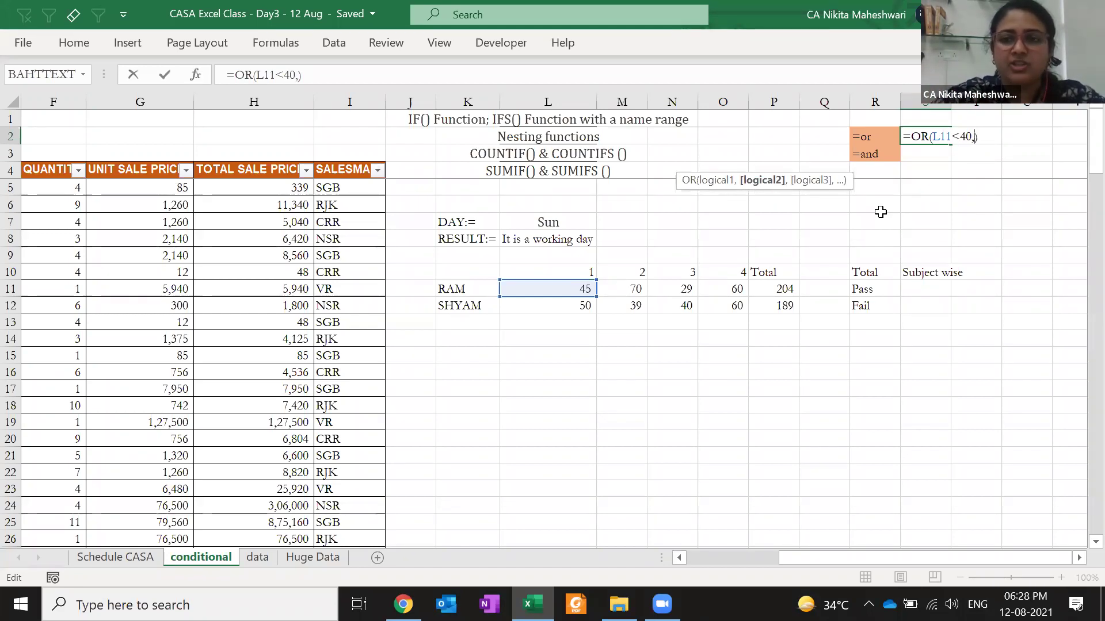
pyautogui.click(624, 289)
pyautogui.write('<40')
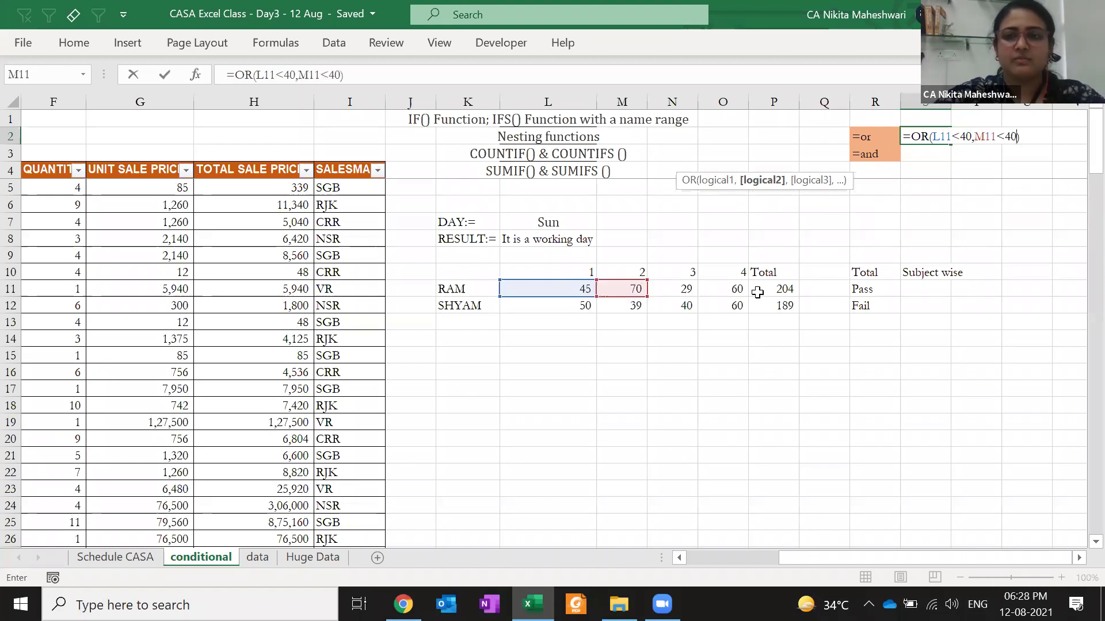
pyautogui.press('Return')
# - Add a third condition, N11<40, to the OR formula in S2 for the subject 3 mark
pyautogui.press('Up')
pyautogui.press('F2')
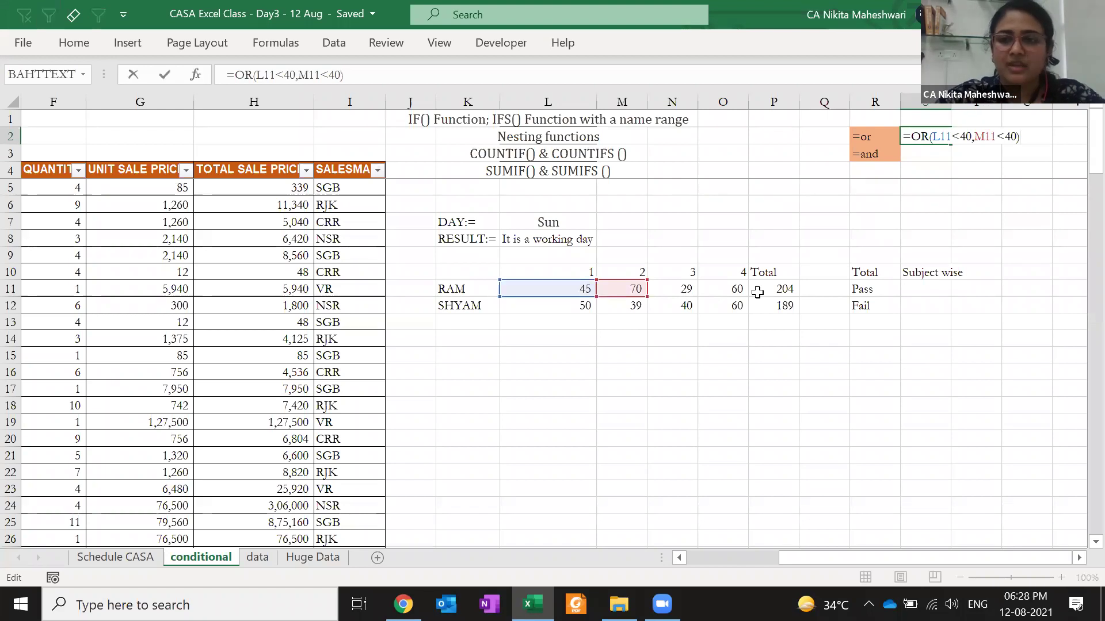
pyautogui.press('F2')
pyautogui.press('Left')
pyautogui.press('Right')
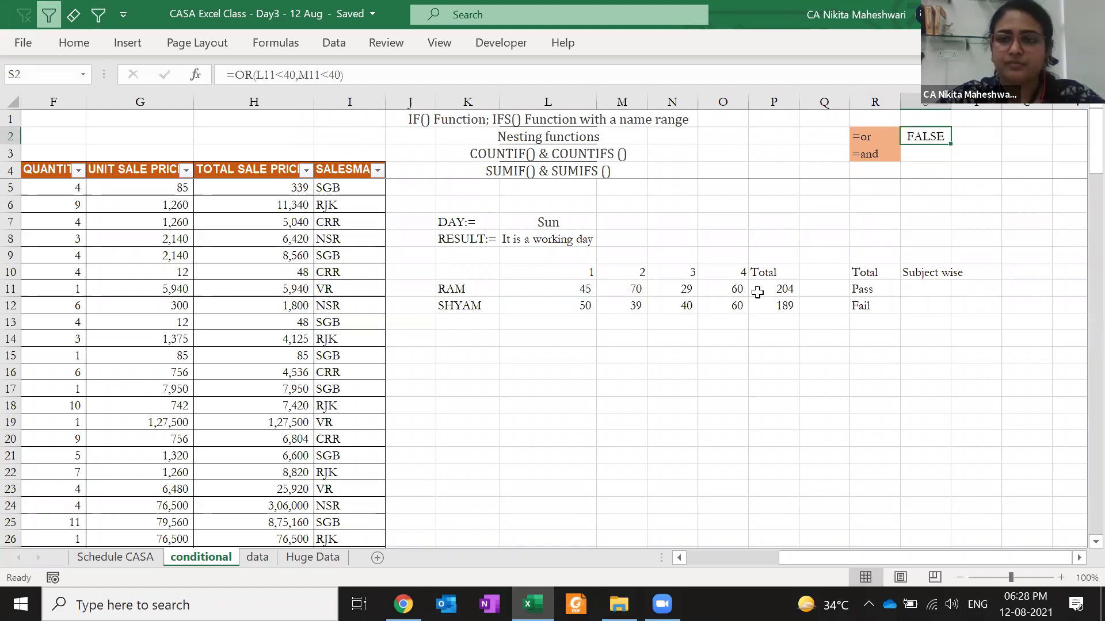
pyautogui.press('F2')
pyautogui.press('Left')
pyautogui.write(',')
pyautogui.click(671, 289)
pyautogui.write('<40')
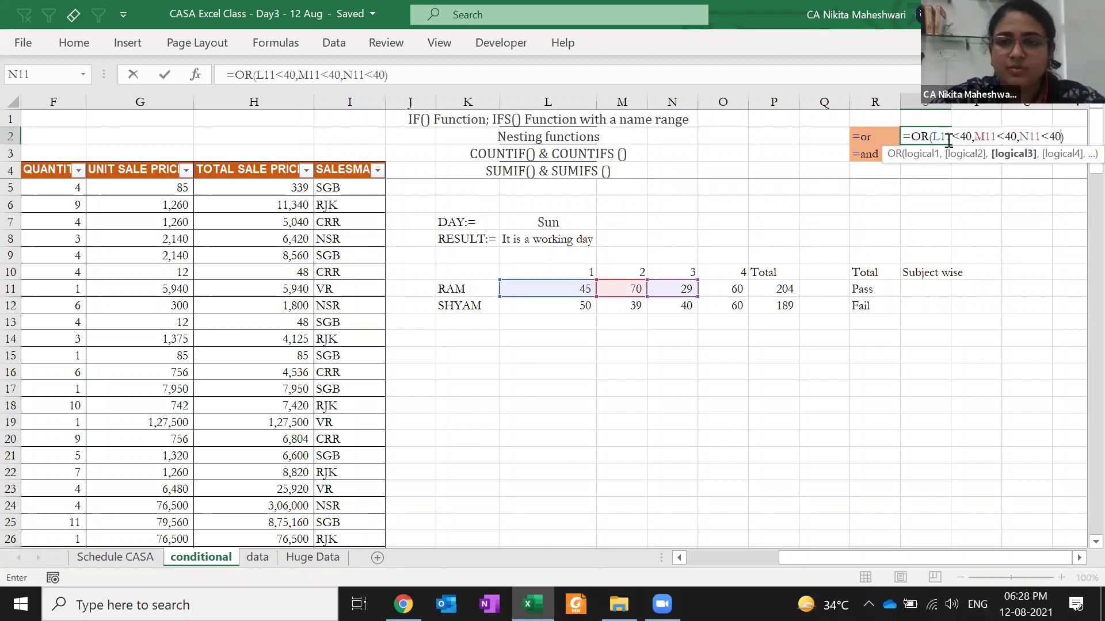
pyautogui.click(976, 142)
pyautogui.moveTo(972, 137); pyautogui.dragTo(934, 138)
pyautogui.moveTo(1016, 137); pyautogui.dragTo(1061, 137)
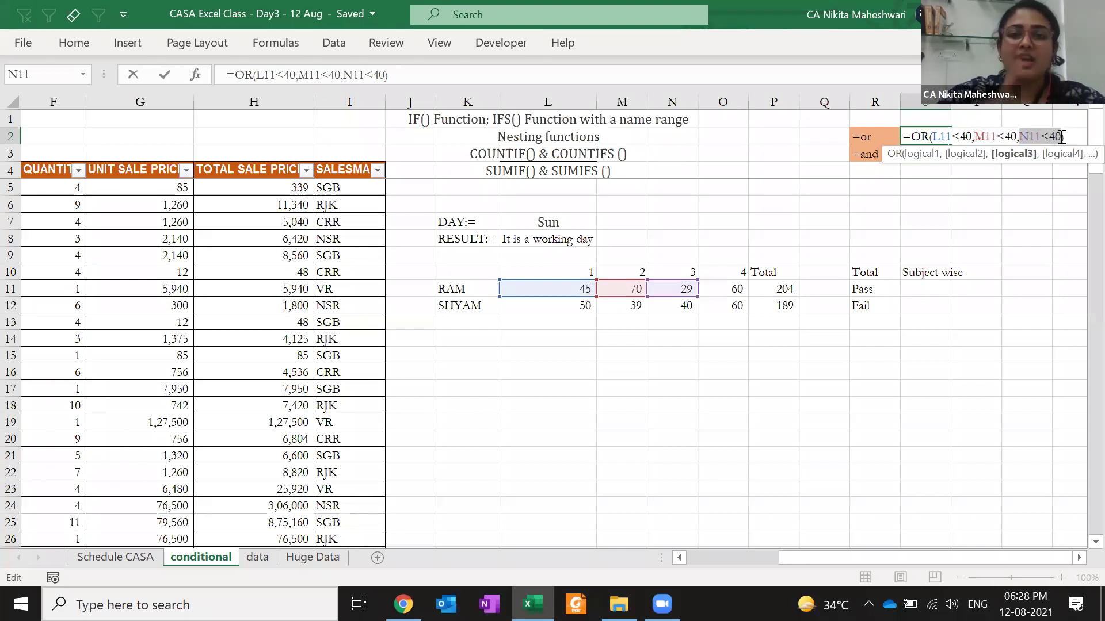
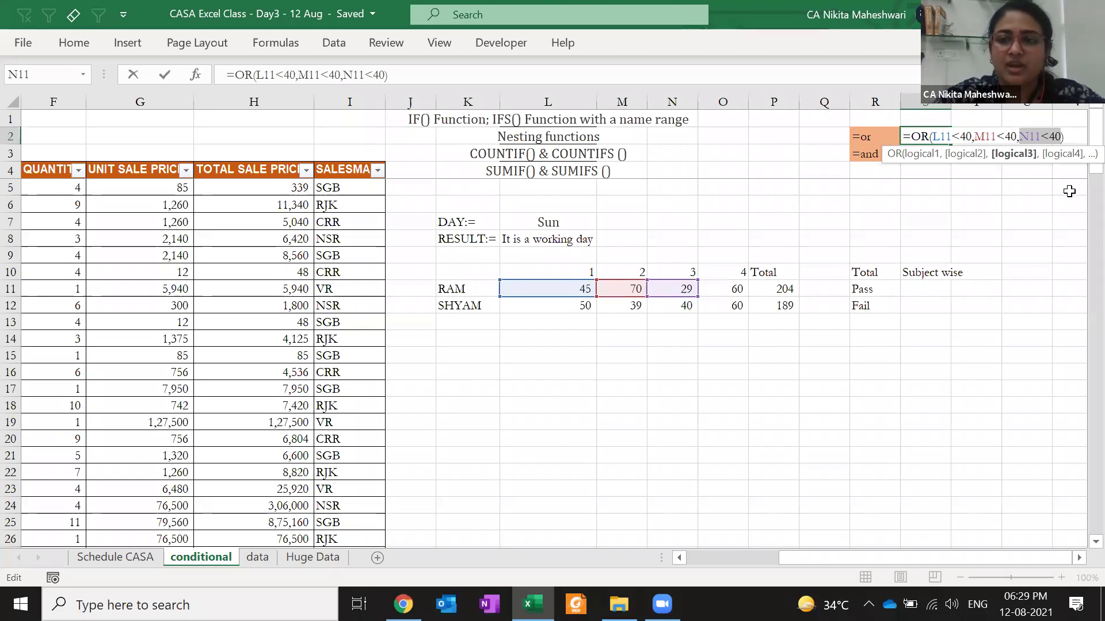
pyautogui.hotkey('ctrl', 'Return')
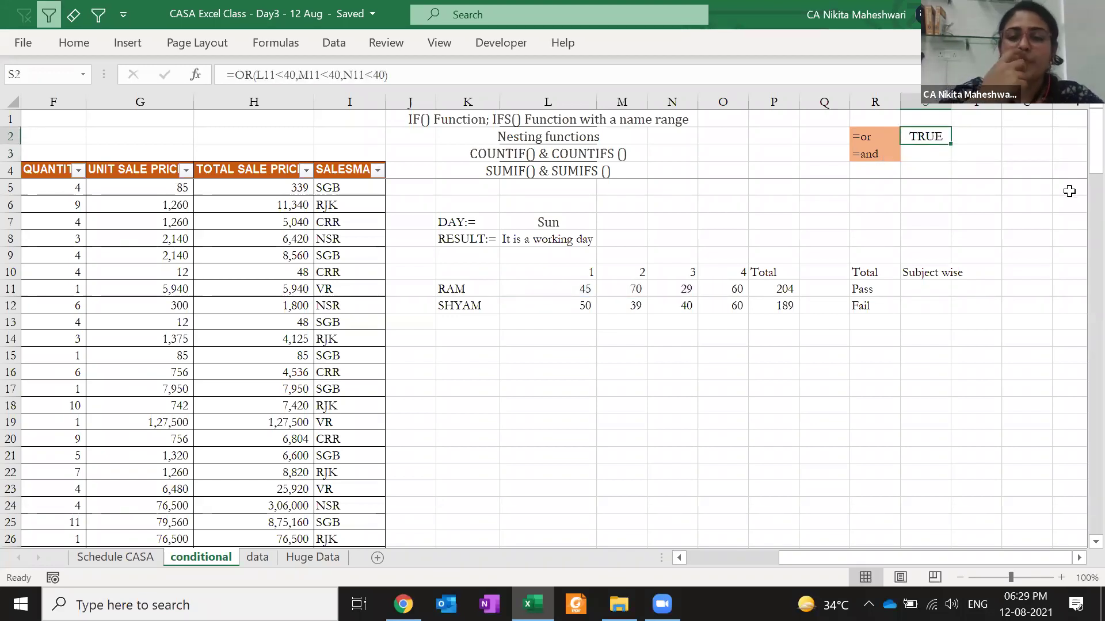
# - Add a fourth condition, O11<40, to complete the OR formula in S2 for all four subjects
pyautogui.press('F2')
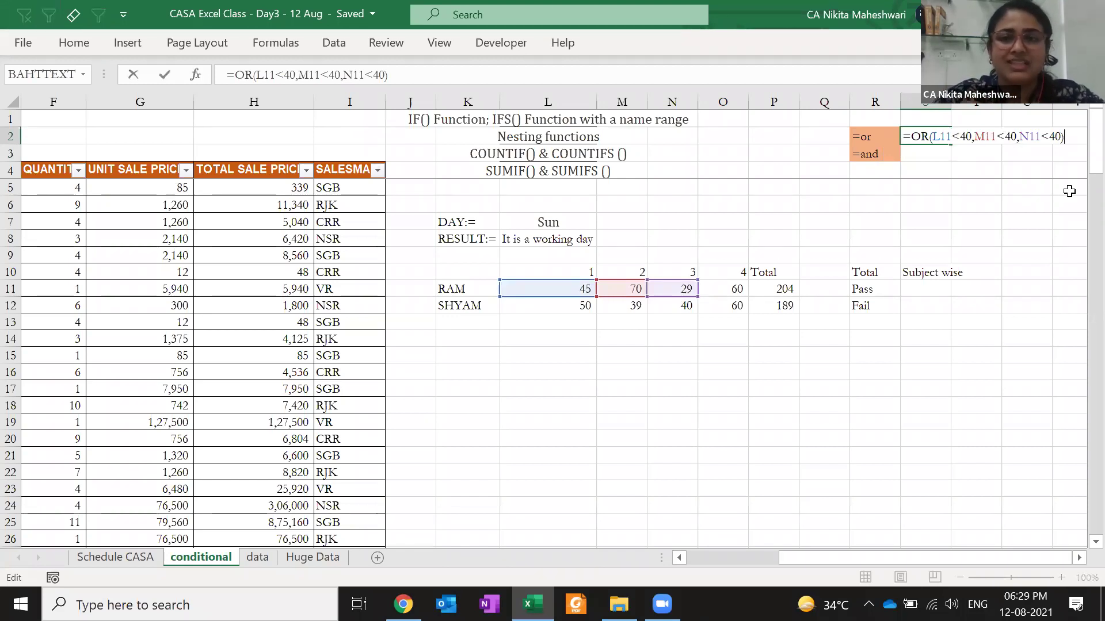
pyautogui.moveTo(1021, 134); pyautogui.dragTo(1061, 136)
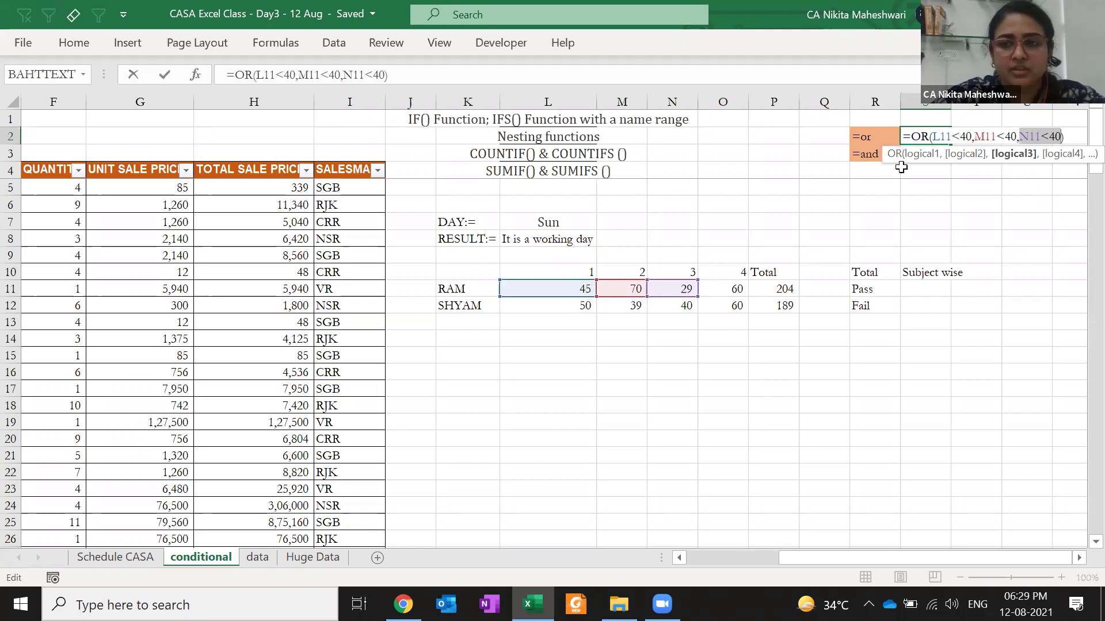
pyautogui.click(1070, 139)
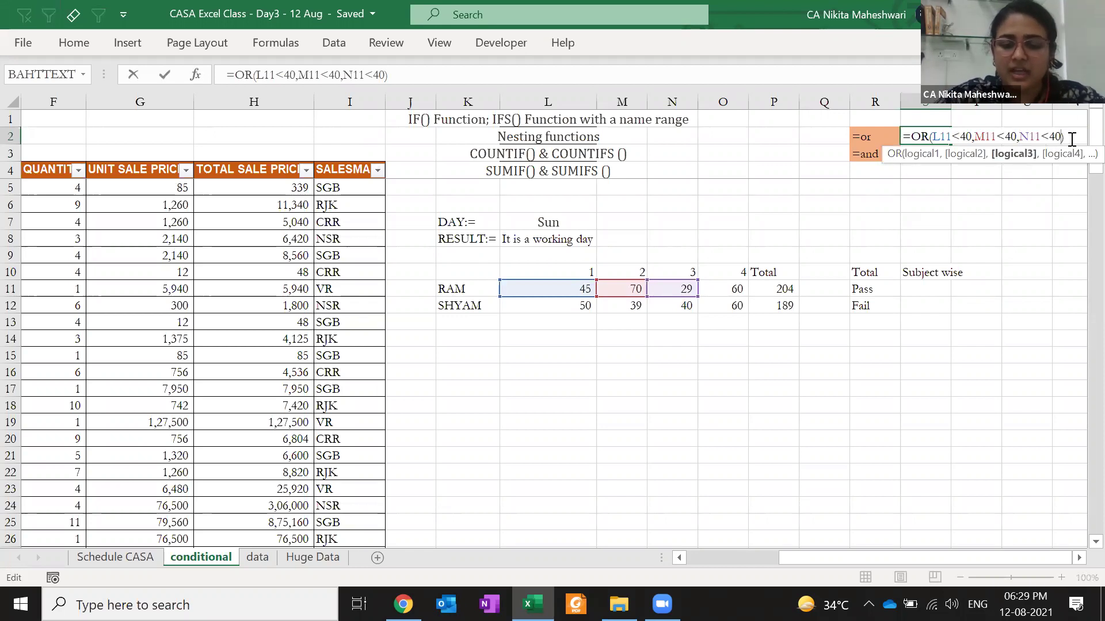
pyautogui.write(',')
pyautogui.click(728, 290)
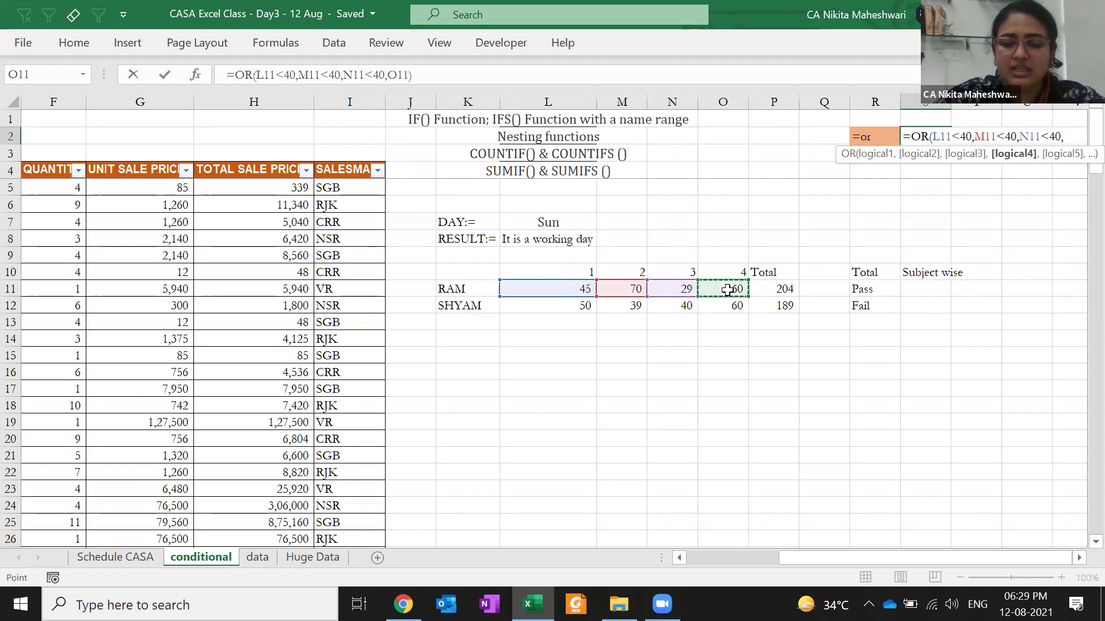
pyautogui.write('<40)')
pyautogui.hotkey('ctrl', 'Return')
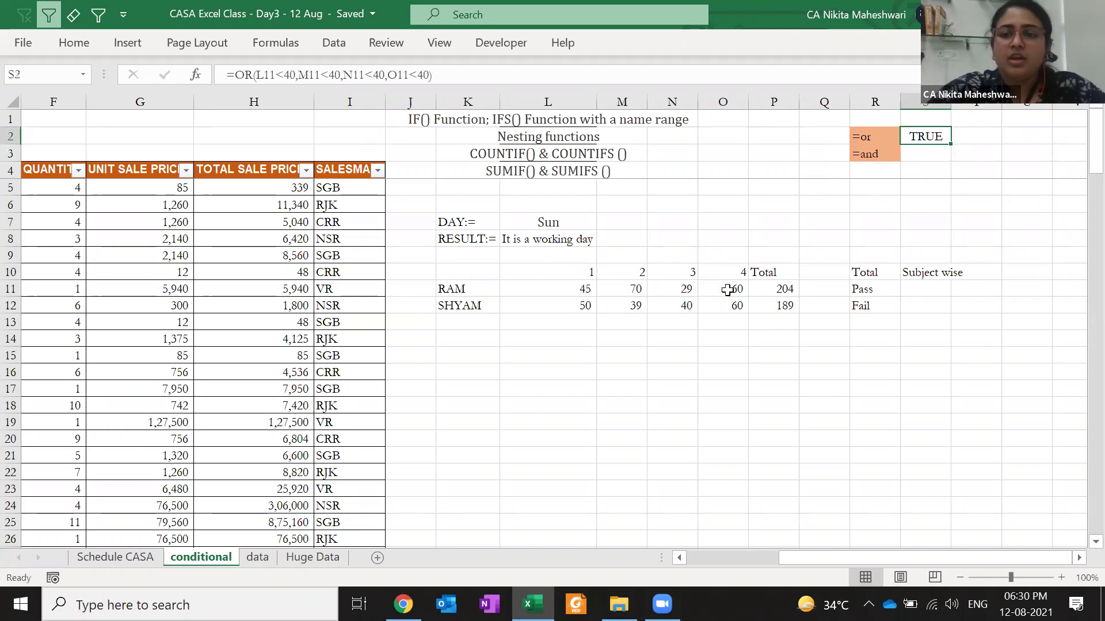
# - Examine the subject 4 mark in O11 and the complete OR formula in S2, leaving both unedited
pyautogui.click(728, 289)
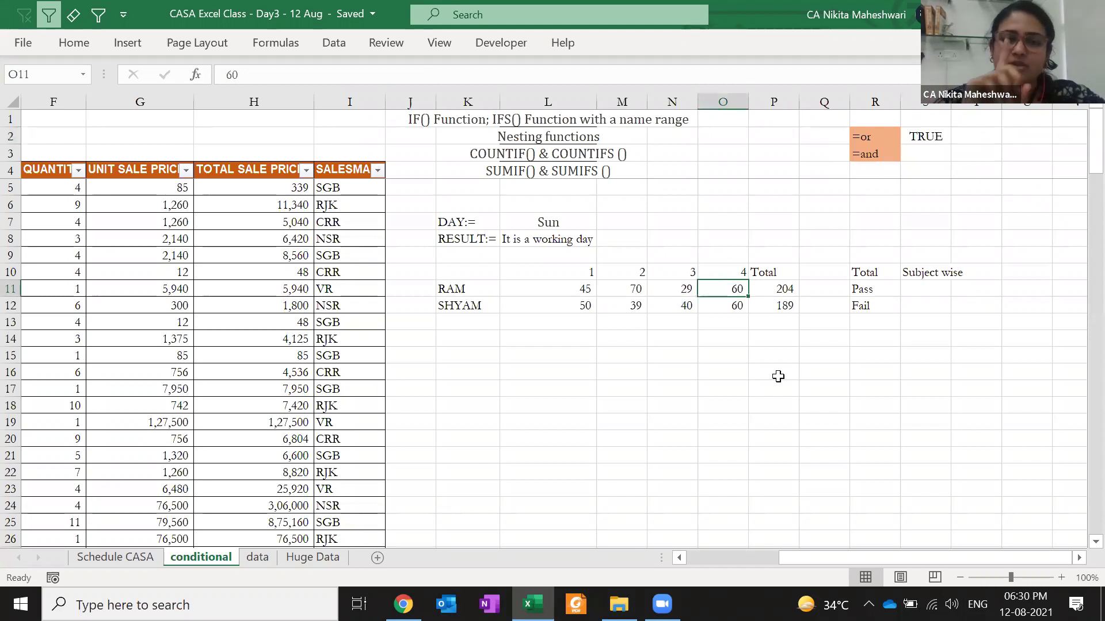
pyautogui.click(930, 142)
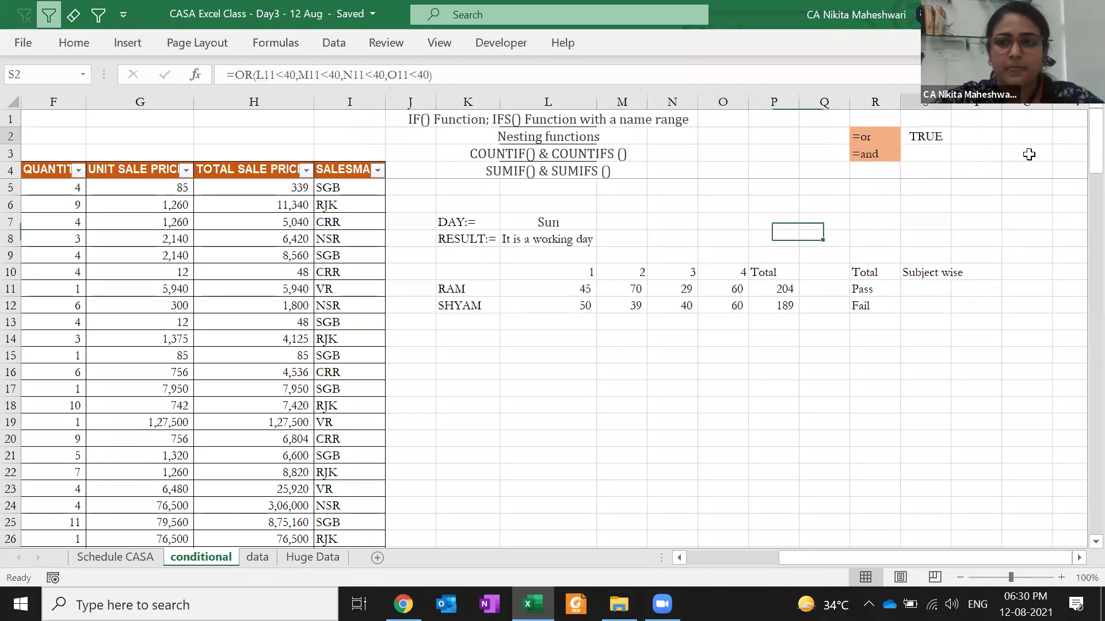
pyautogui.press('F2')
pyautogui.press('Up')
pyautogui.press('Left')
pyautogui.press('Left')
pyautogui.press('Left')
pyautogui.press('Left')
pyautogui.press('Left')
pyautogui.hotkey('shift', 'Down')
pyautogui.hotkey('shift', 'Down')
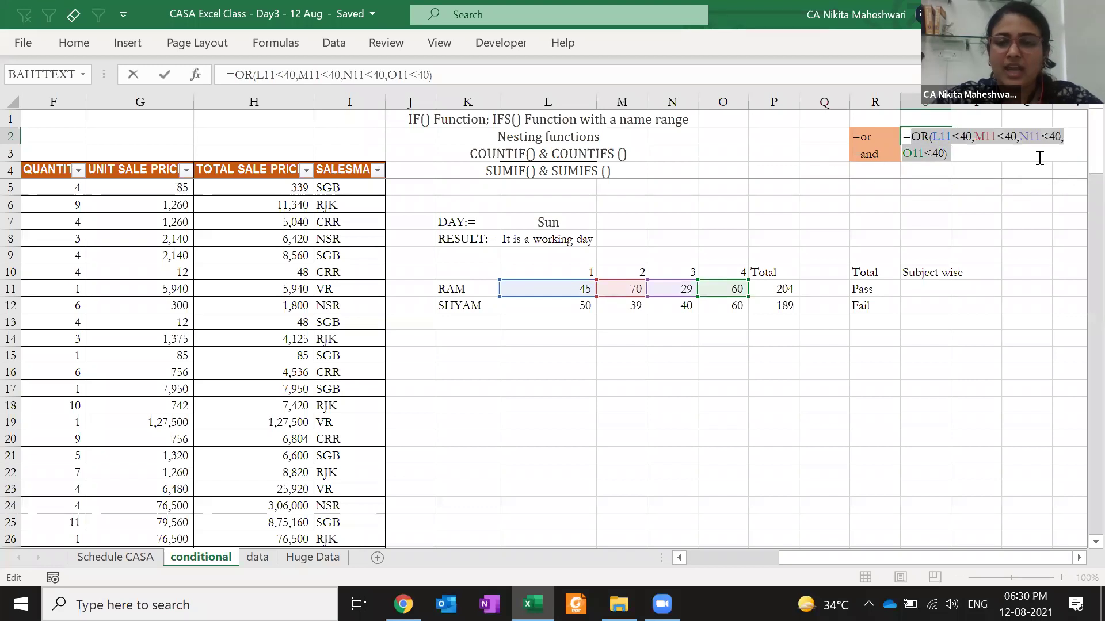
pyautogui.press('Escape')
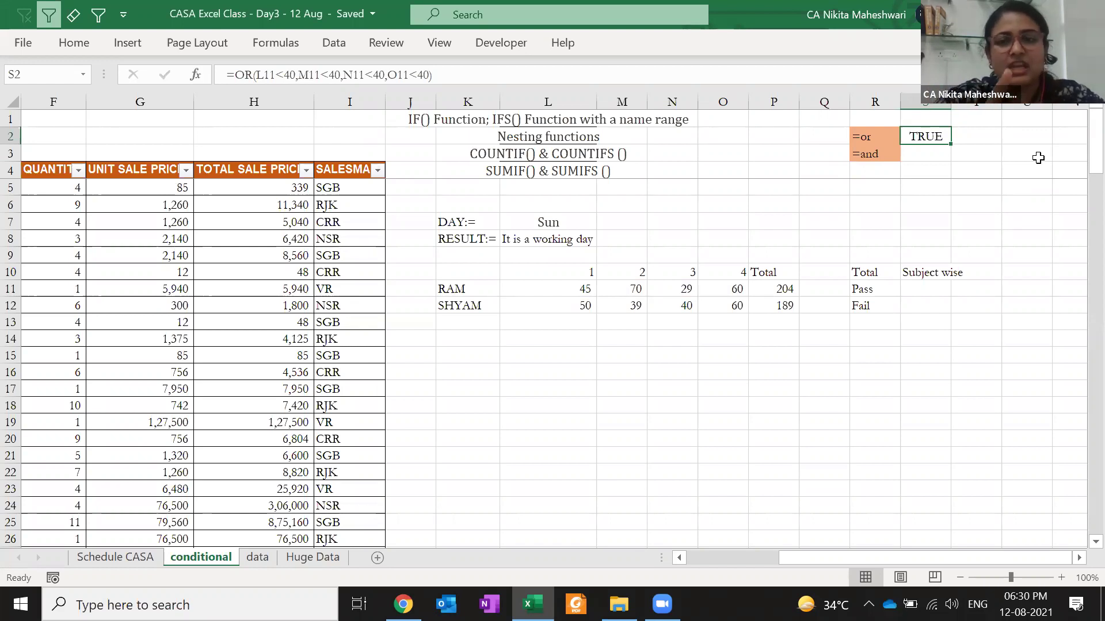
# - Review the four logical conditions inside the OR function in S2 by highlighting them within the formula
pyautogui.press('F2')
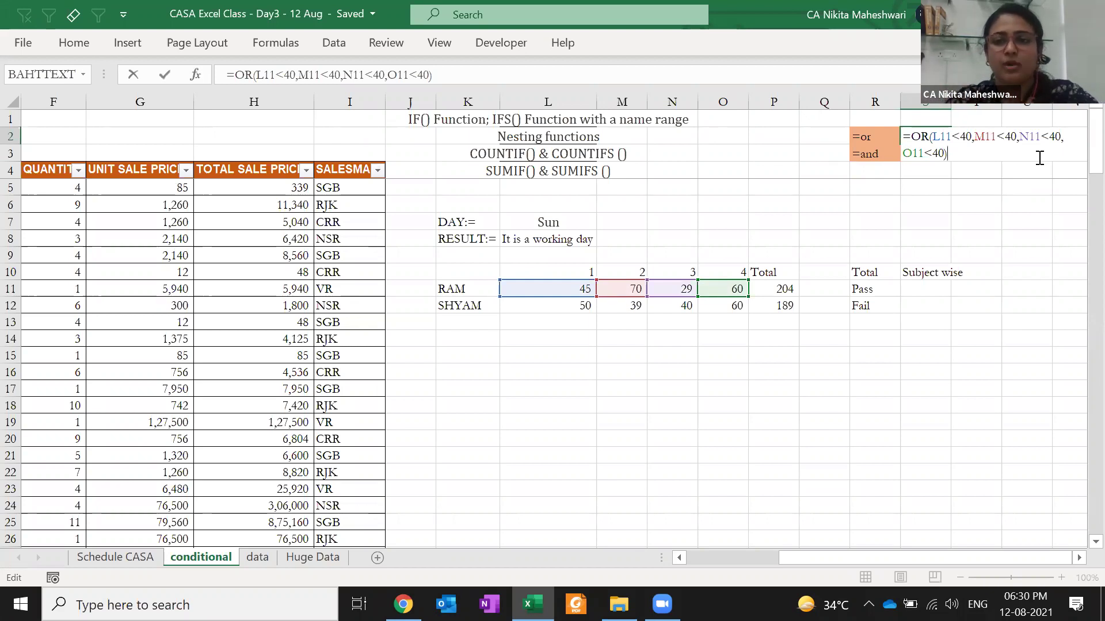
pyautogui.hotkey('shift', 'Left')
pyautogui.hotkey('shift', 'Up')
pyautogui.hotkey('shift', 'Left')
pyautogui.hotkey('shift', 'Left')
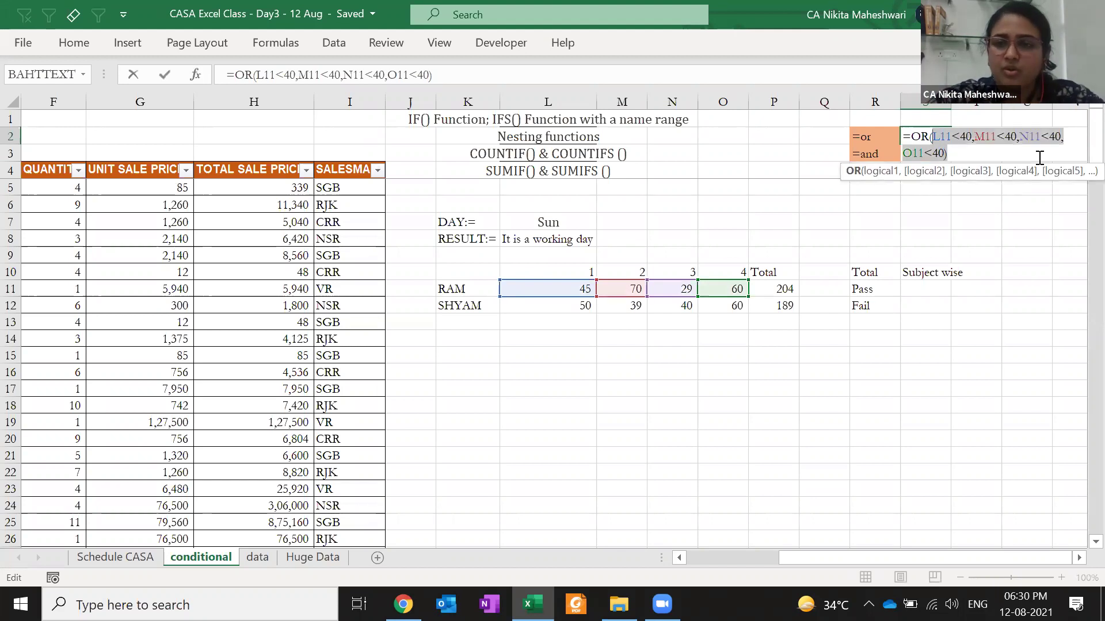
pyautogui.hotkey('shift', 'Left')
pyautogui.hotkey('shift', 'Left')
pyautogui.hotkey('shift', 'Left')
pyautogui.hotkey('ctrl', 'Return')
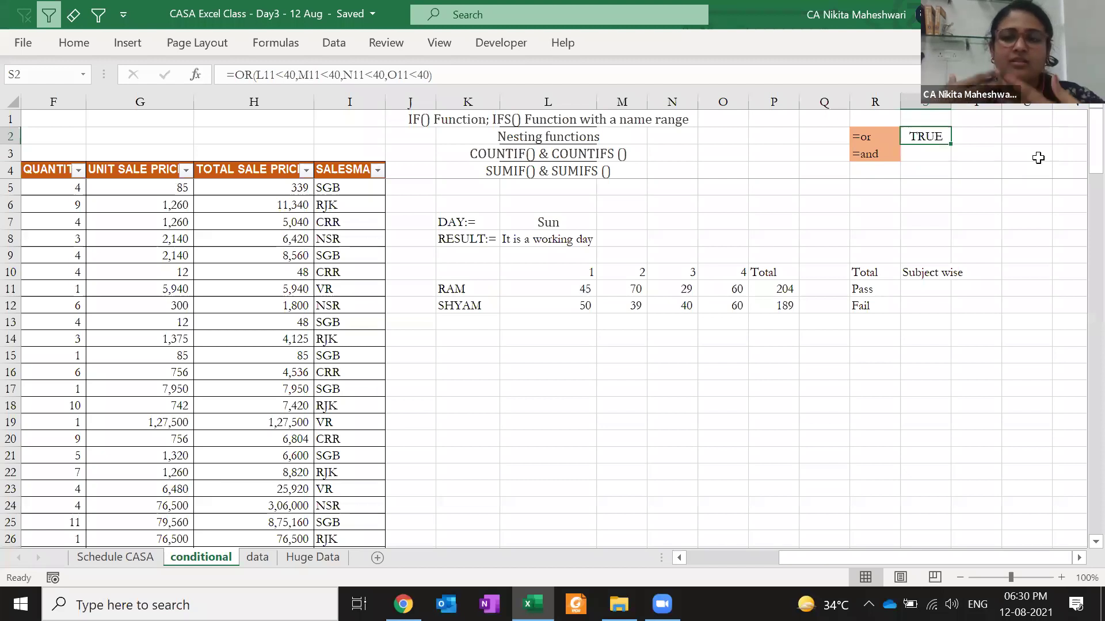
# - Start an IF formula in S11 under Subject wise, nesting an OR function as its logical test: =IF(OR(
pyautogui.click(921, 289)
pyautogui.press('F2')
pyautogui.write('=')
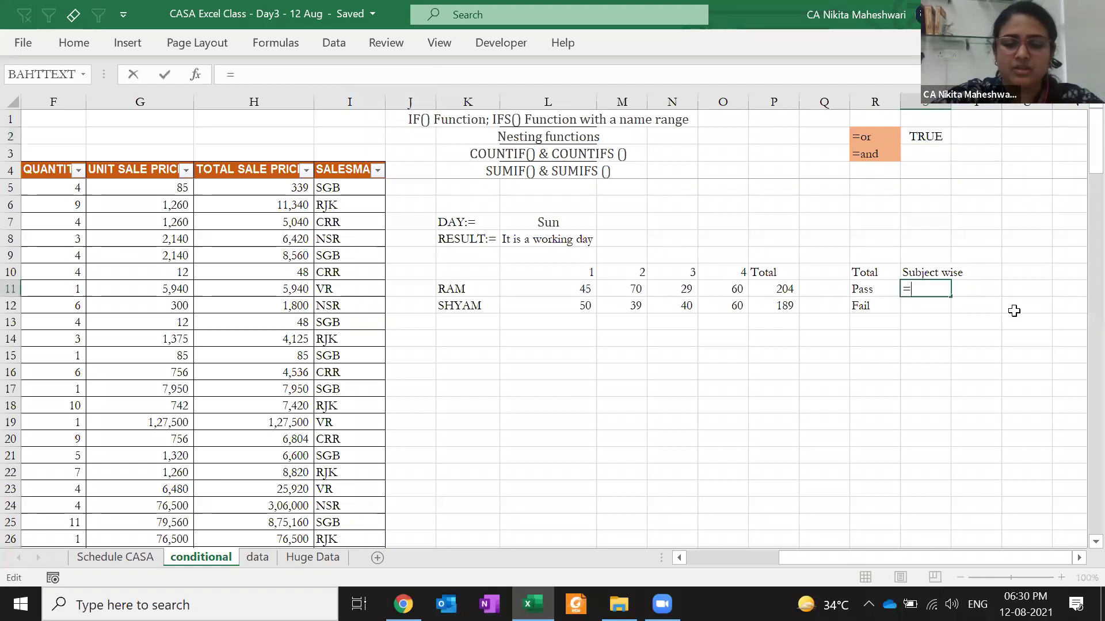
pyautogui.write('IF(')
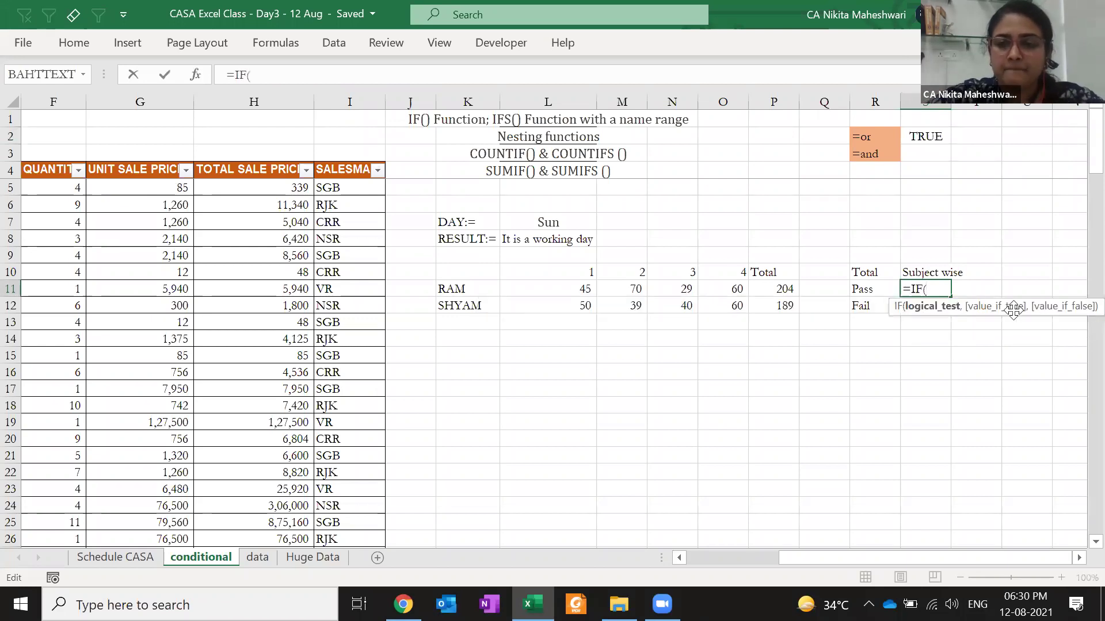
pyautogui.write('OR(')
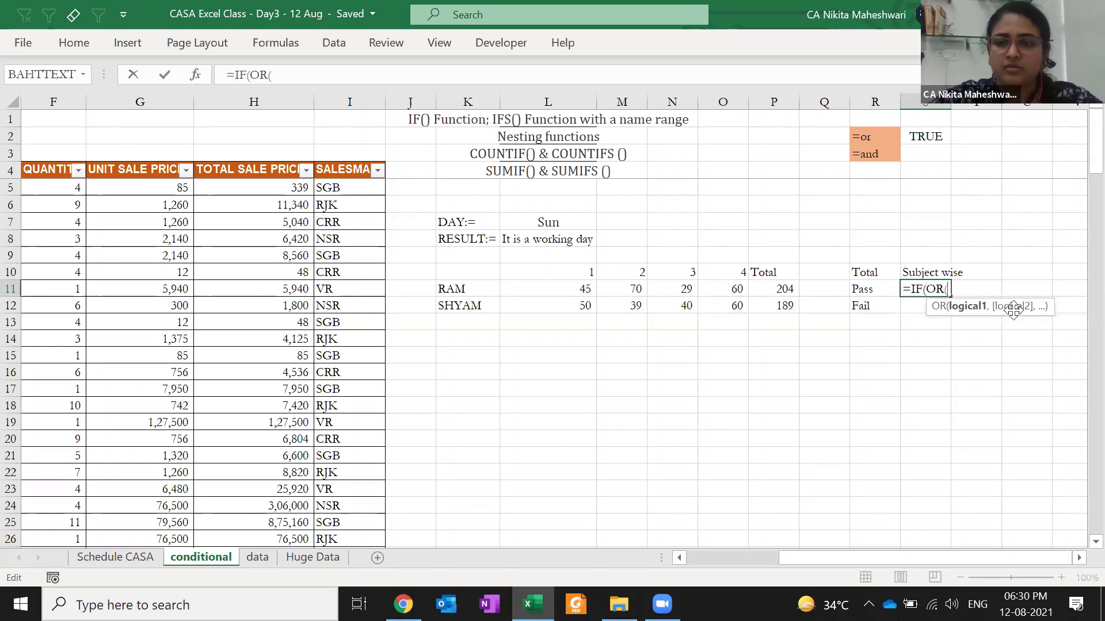
pyautogui.press('BackSpace')
pyautogui.press('BackSpace')
pyautogui.press('BackSpace')
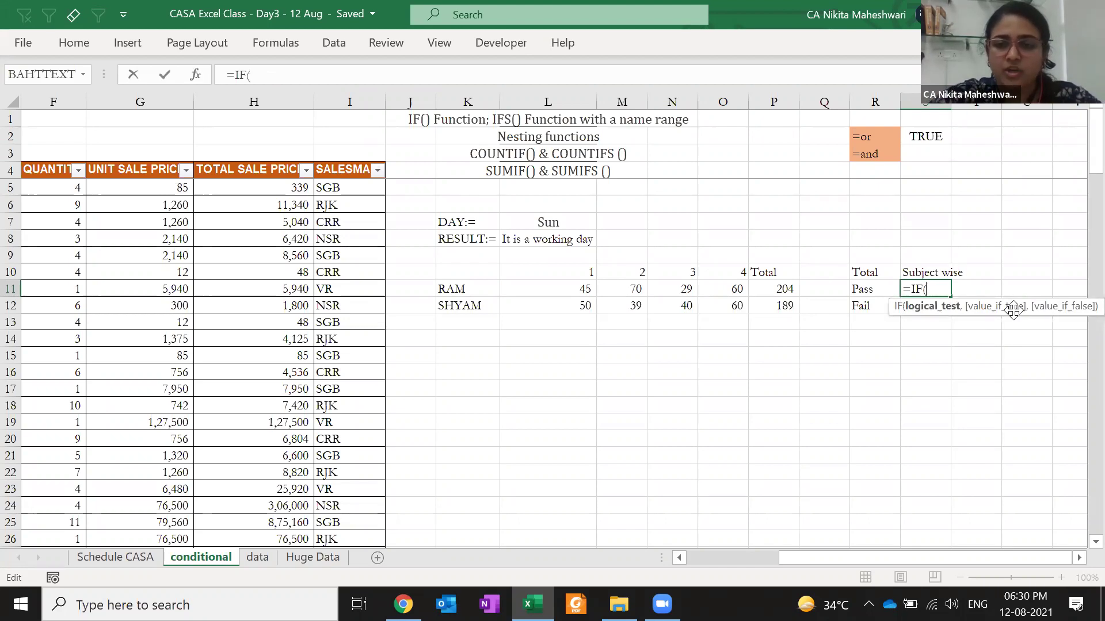
pyautogui.write('OR(')
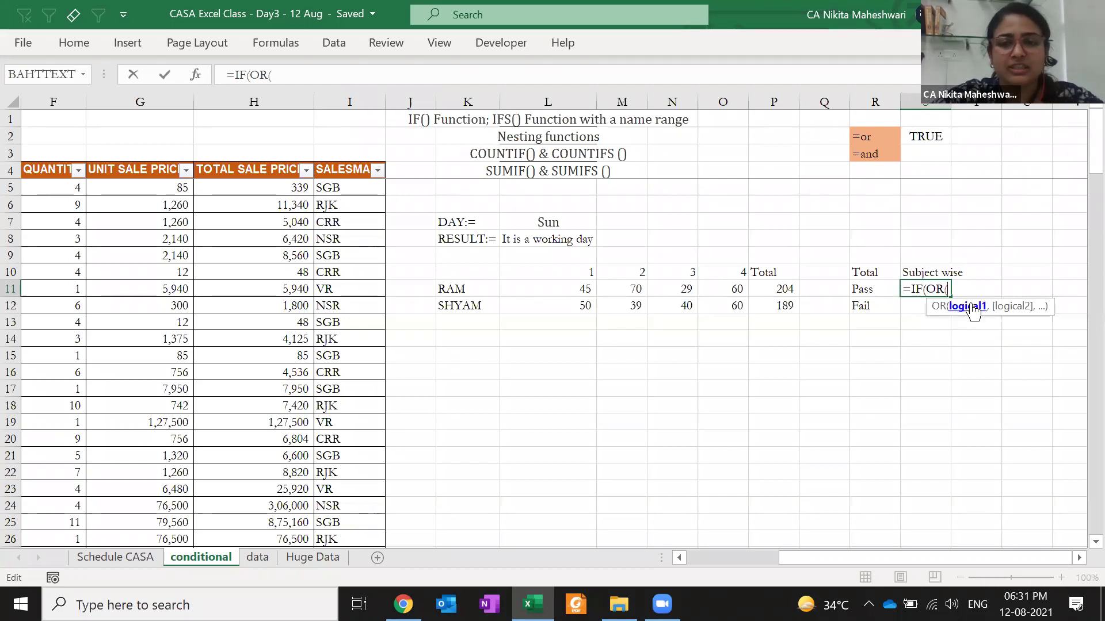
# - Fill the OR test in S11 with L11<40, M11<40, N11<40 and O11<40, and close the OR function
pyautogui.click(569, 290)
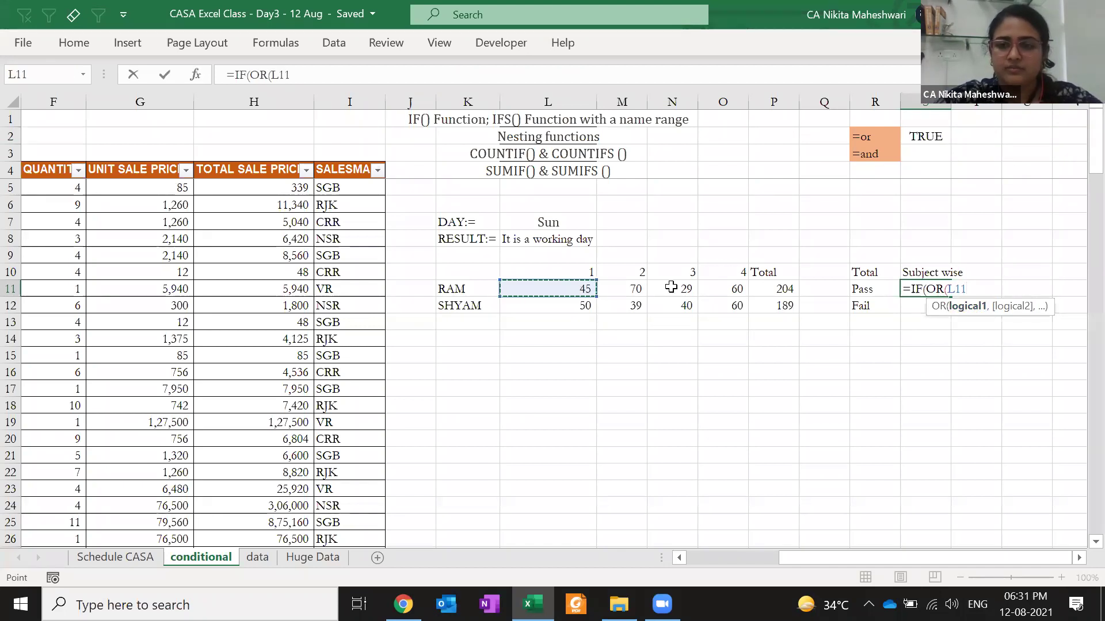
pyautogui.write('<40,')
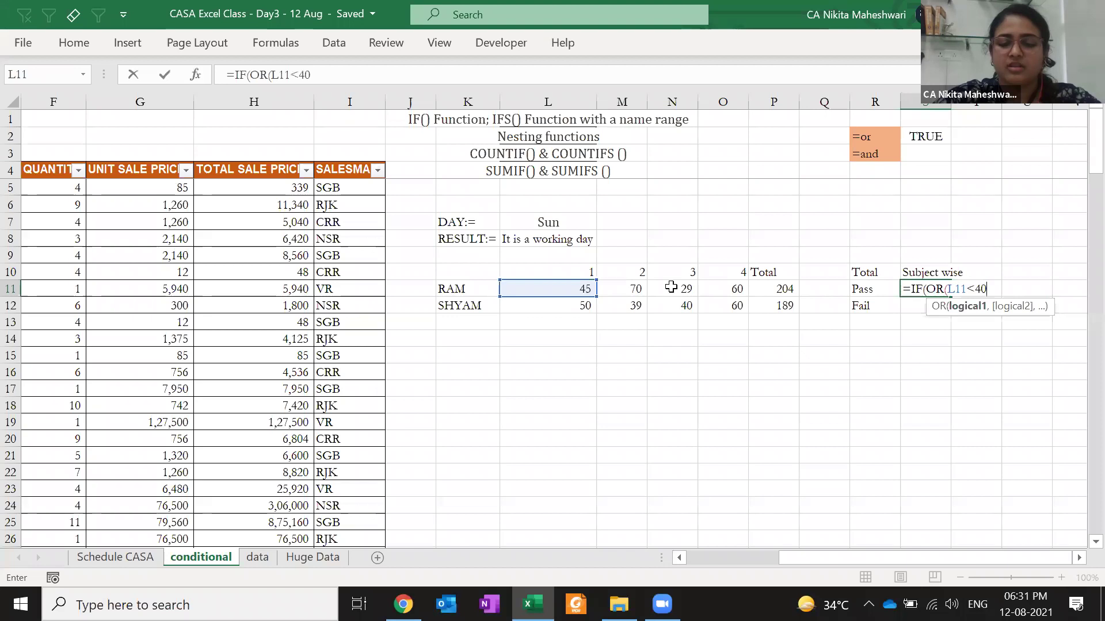
pyautogui.click(612, 288)
pyautogui.write('<40,')
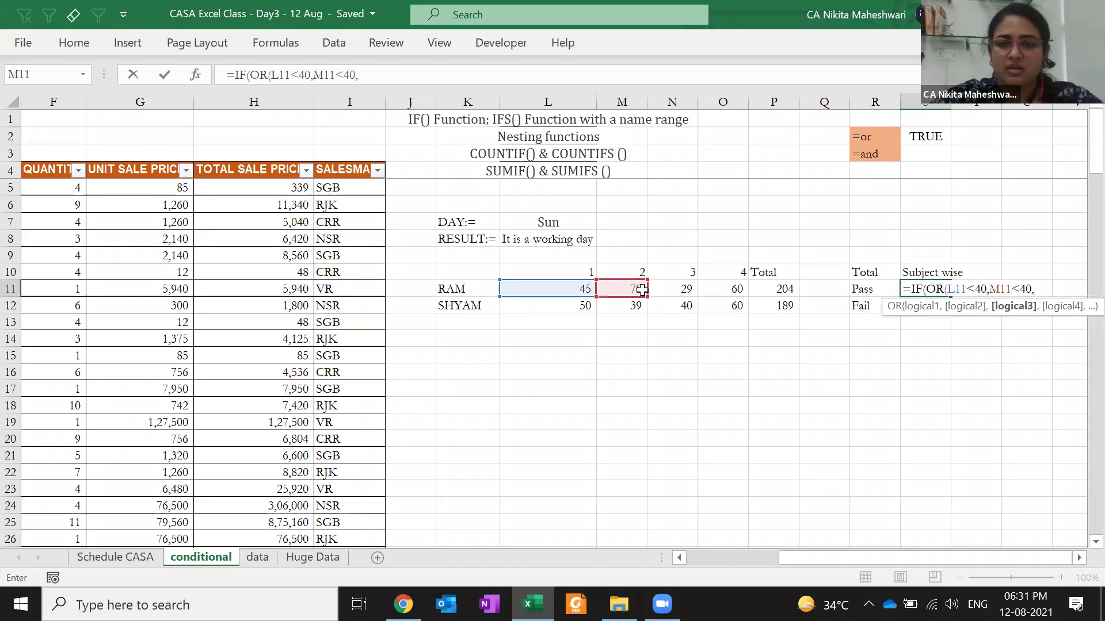
pyautogui.click(667, 290)
pyautogui.write('<40,')
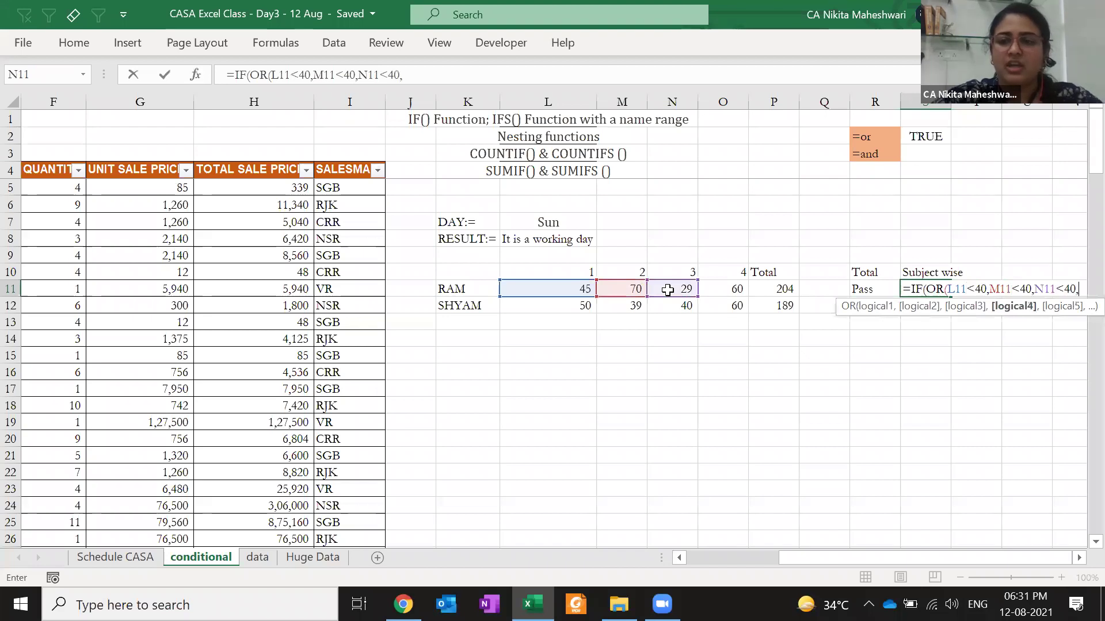
pyautogui.click(720, 292)
pyautogui.write('<40')
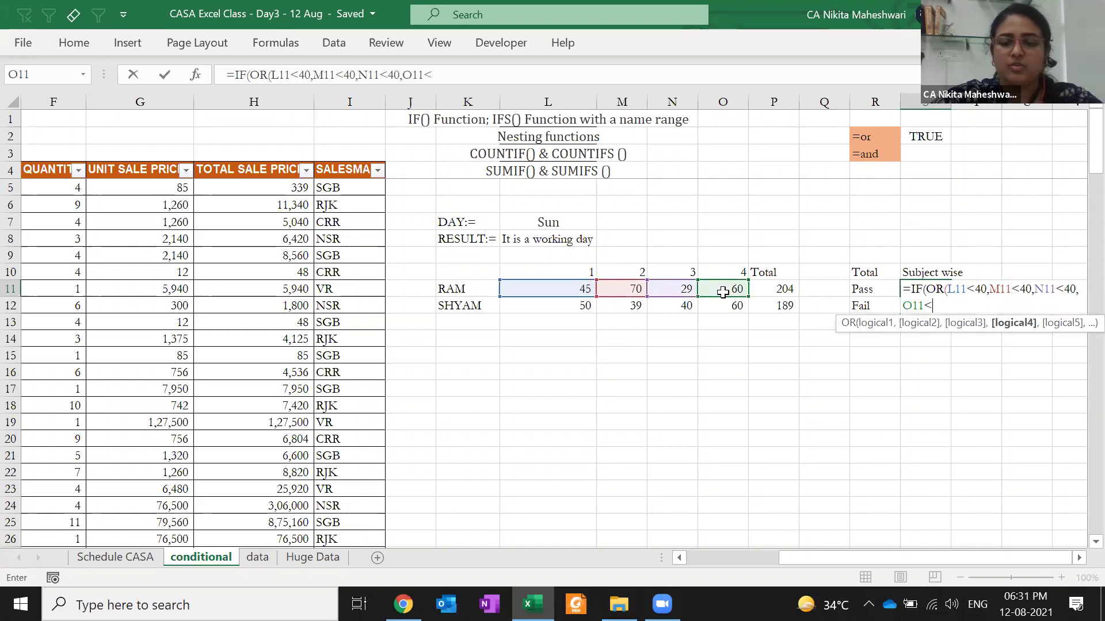
pyautogui.write(')')
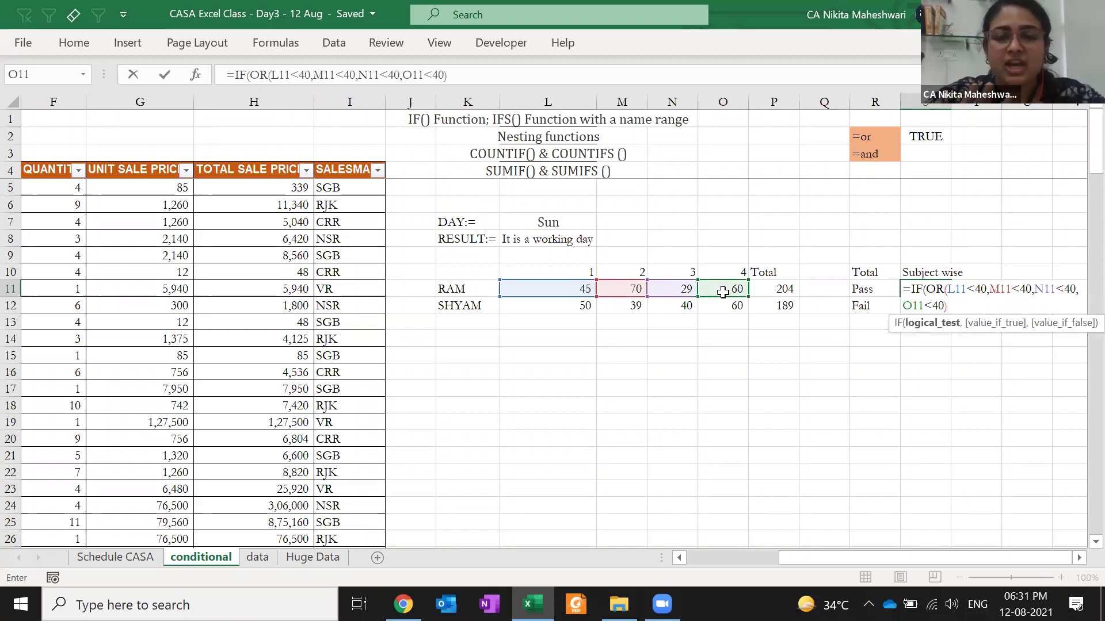
pyautogui.press('BackSpace')
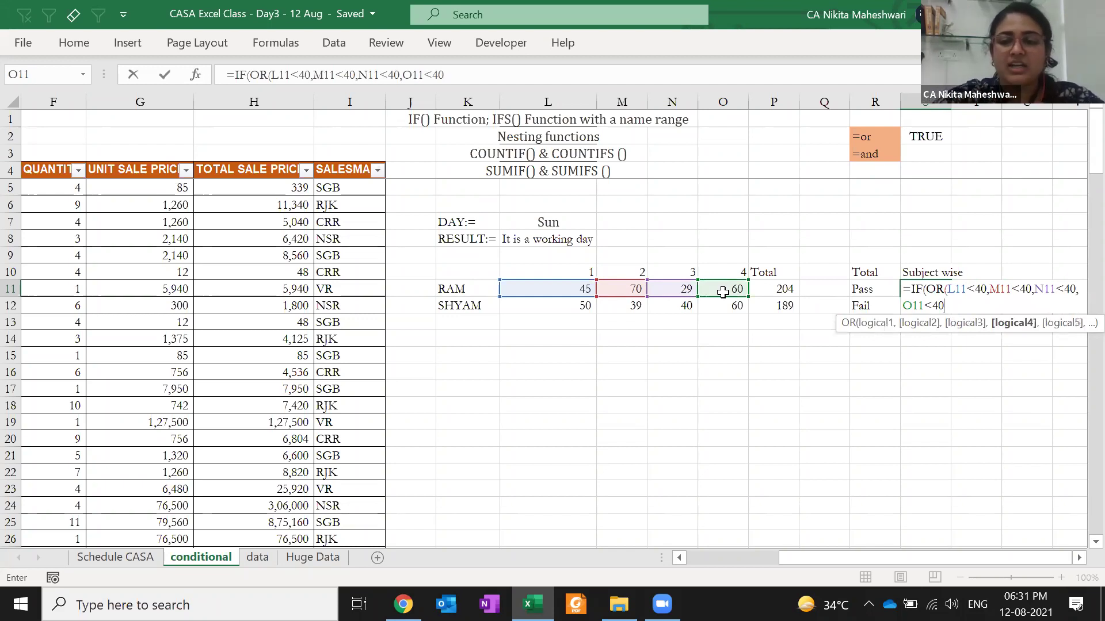
pyautogui.write(')')
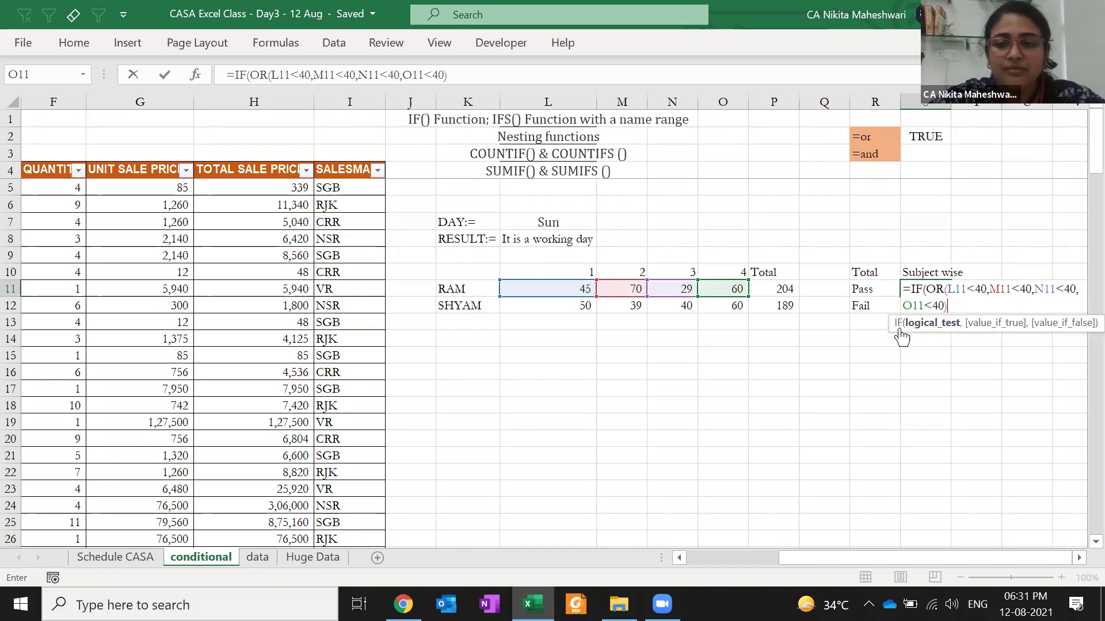
pyautogui.moveTo(900, 330); pyautogui.dragTo(613, 363)
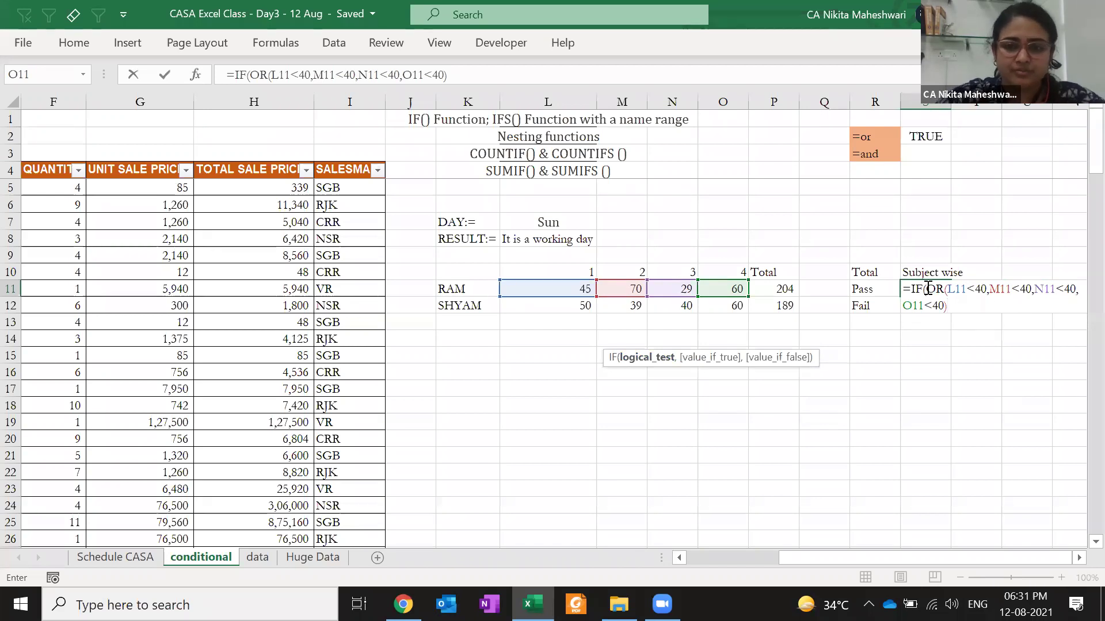
# - Add empty value-if-true and value-if-false arguments to the IF in S11, close it, and reopen those arguments for editing
pyautogui.write(',')
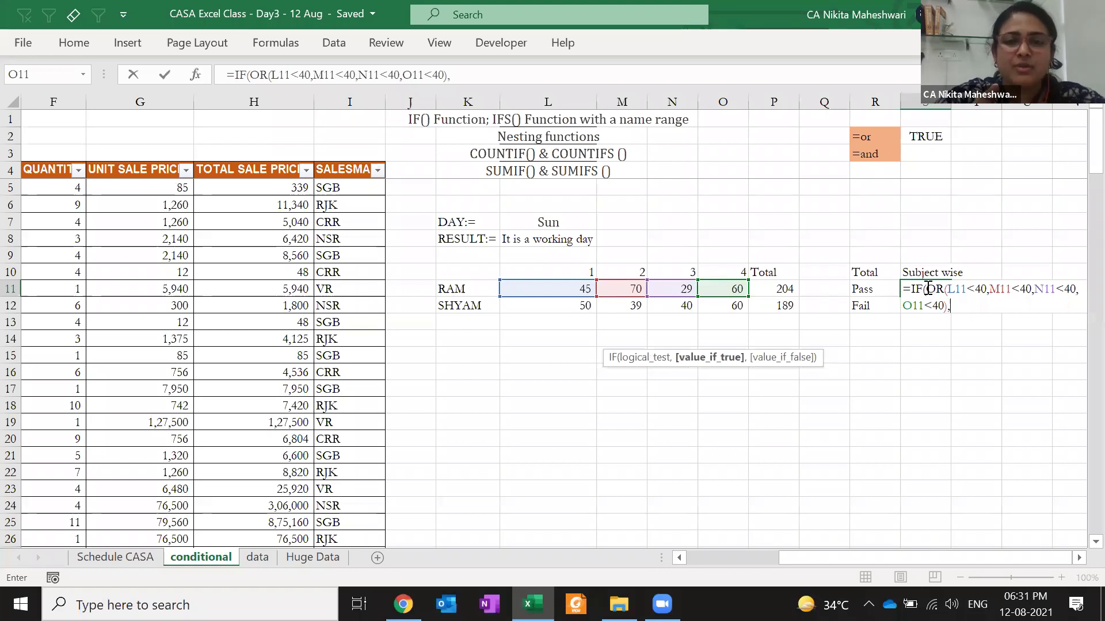
pyautogui.write(',)')
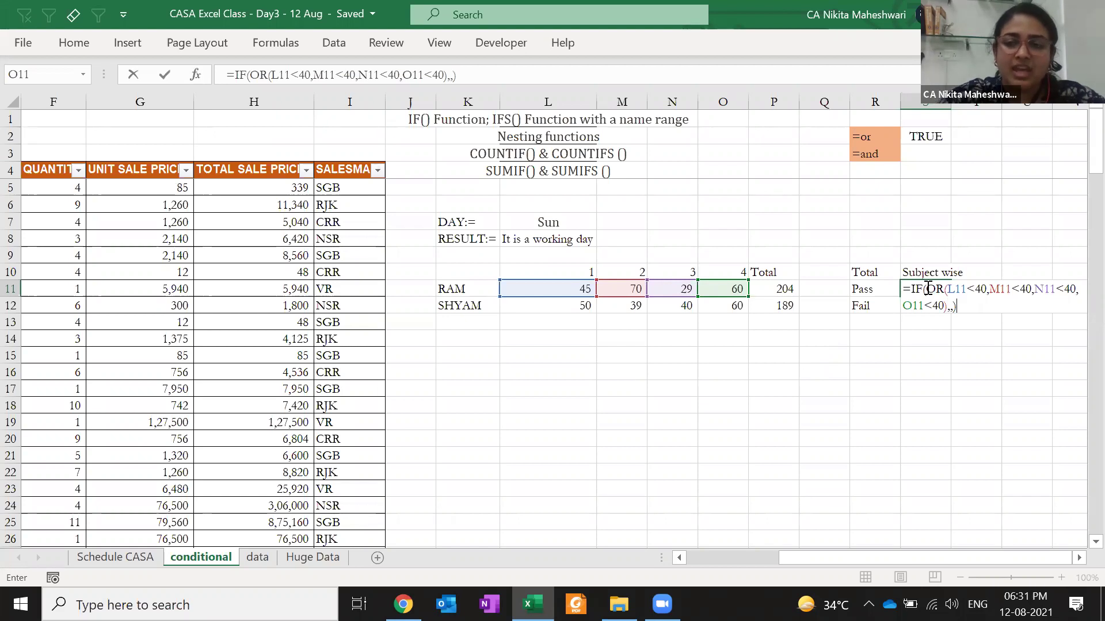
pyautogui.press('Return')
pyautogui.press('Up')
pyautogui.press('F2')
pyautogui.press('Left')
pyautogui.press('Left')
pyautogui.press('BackSpace')
pyautogui.press('Delete')
pyautogui.press('Return')
pyautogui.press('Return')
# - Set the IF in S11 to return "TRUE" when the OR test is met and "FALSE" otherwise
pyautogui.write(',"')
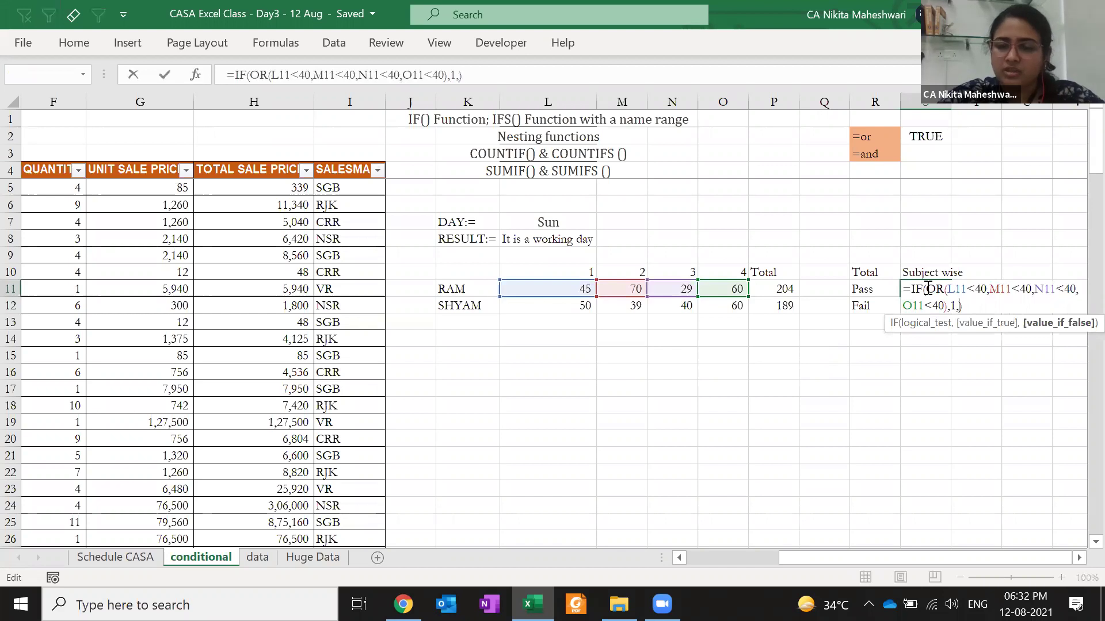
pyautogui.write('TRUE","')
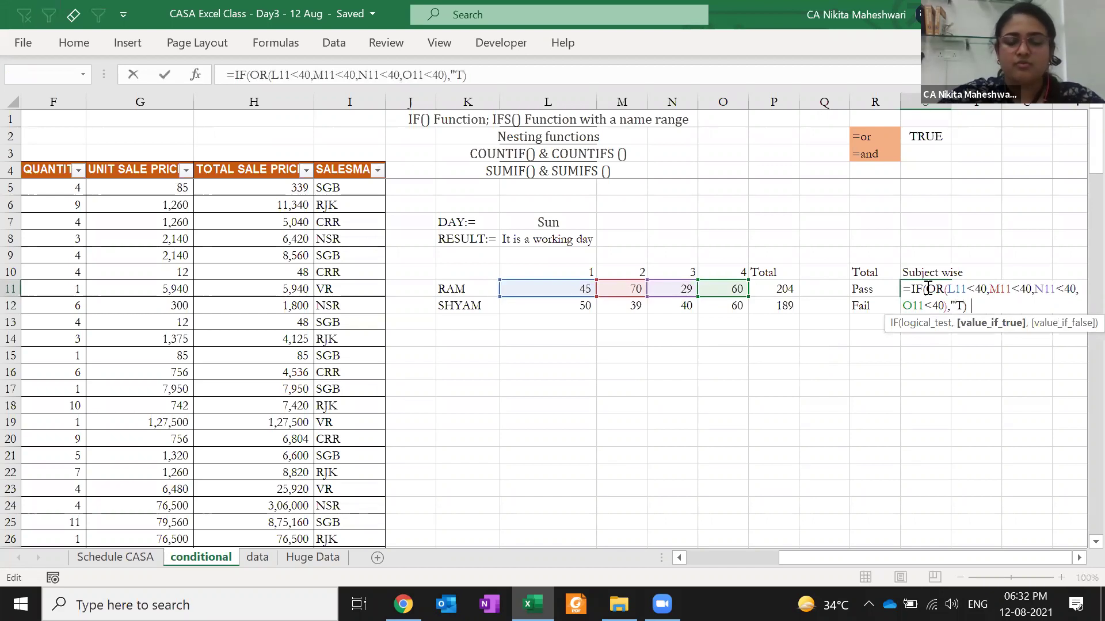
pyautogui.write('FAS')
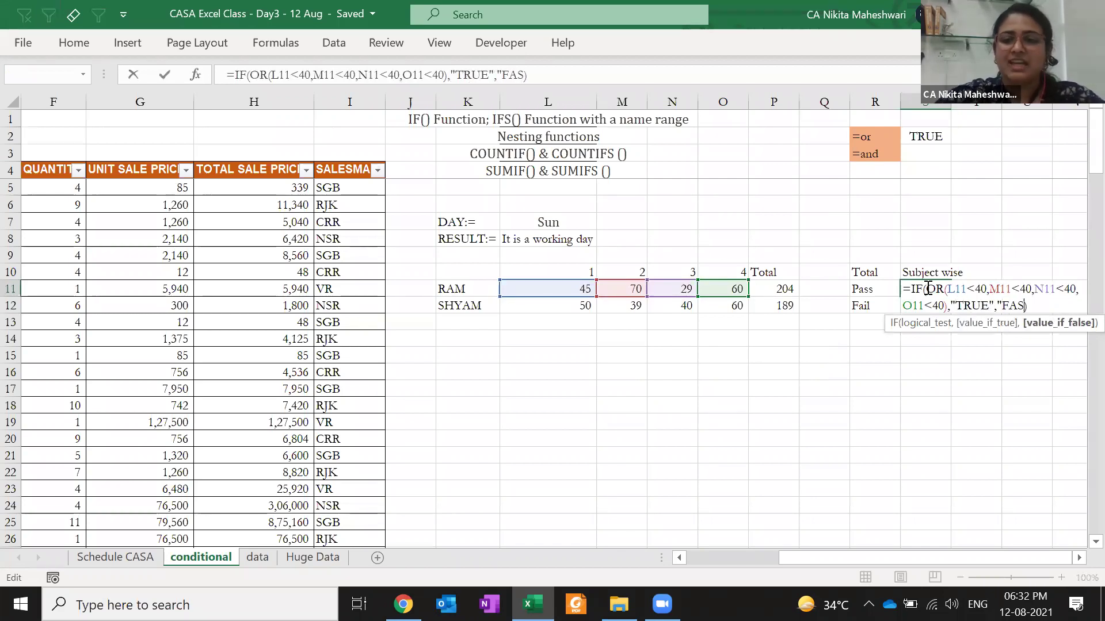
pyautogui.press('BackSpace')
pyautogui.write('LSE")')
pyautogui.press('Return')
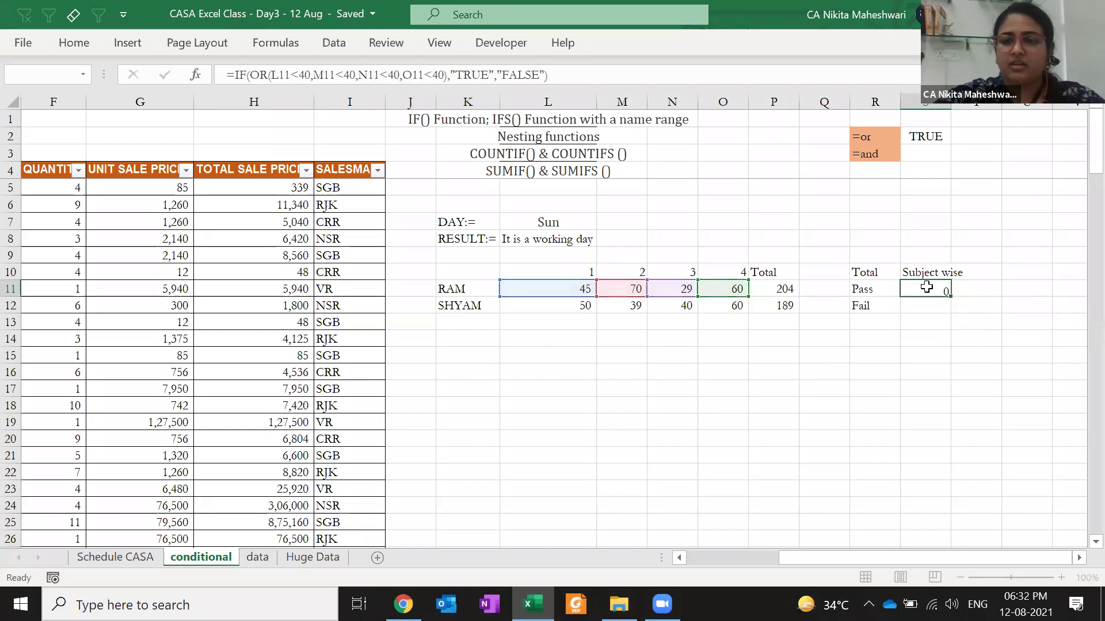
pyautogui.click(928, 288)
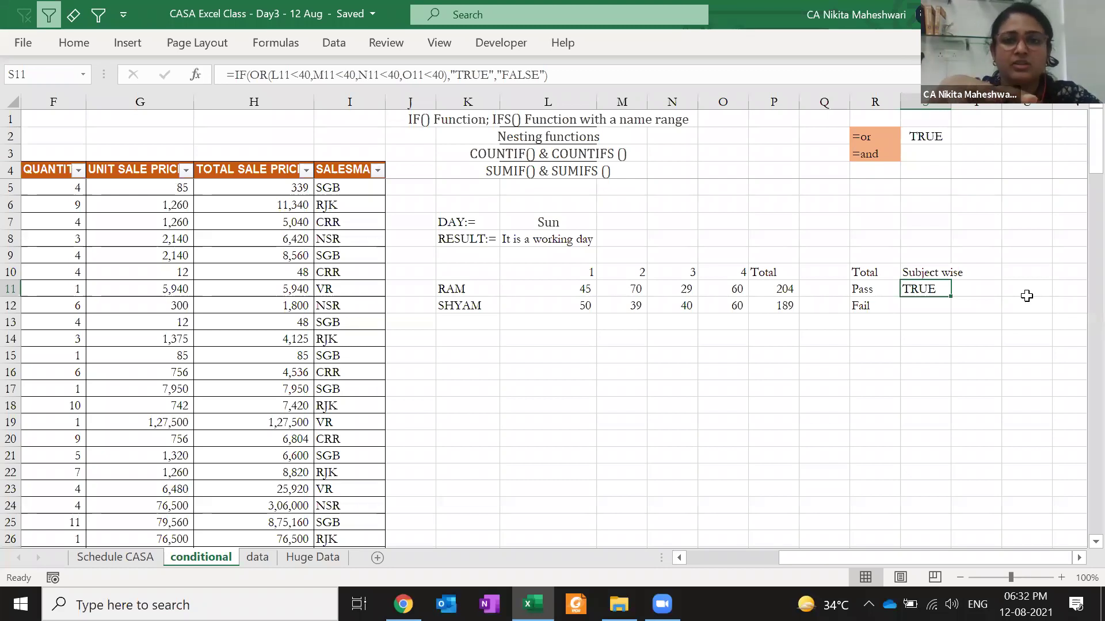
# - Replace the value-if-true text in the S11 formula with "Fail"
pyautogui.press('F2')
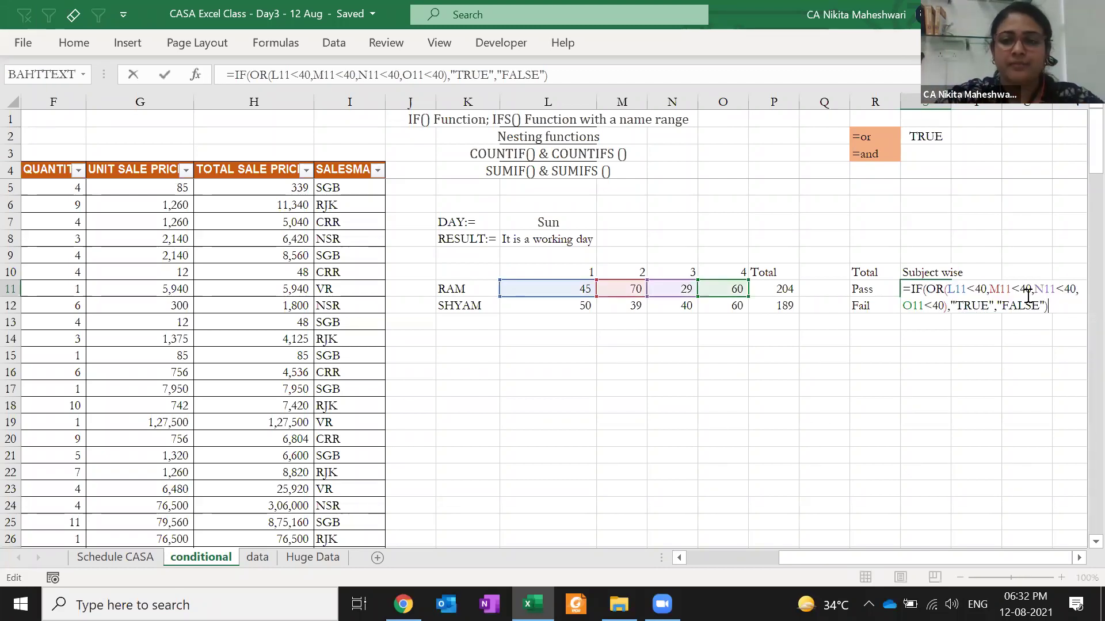
pyautogui.press('Left')
pyautogui.press('Left')
pyautogui.press('Left')
pyautogui.press('Left')
pyautogui.press('Left')
pyautogui.press('Left')
pyautogui.press('Left')
pyautogui.press('Left')
pyautogui.hotkey('shift', 'Left')
pyautogui.hotkey('shift', 'Left')
pyautogui.hotkey('shift', 'Left')
pyautogui.hotkey('shift', 'Left')
pyautogui.write('Fail')
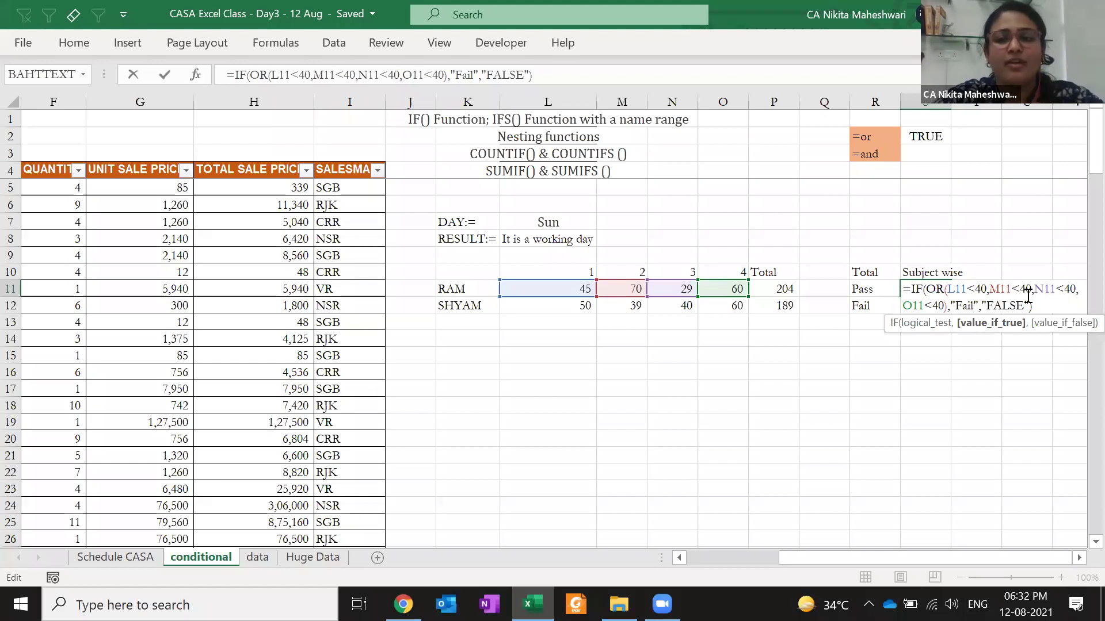
# - Replace the value-if-false text in the S11 formula with "Pass" and commit the formula
pyautogui.press('Right')
pyautogui.press('Right')
pyautogui.press('Right')
pyautogui.hotkey('shift', 'Right')
pyautogui.hotkey('shift', 'Right')
pyautogui.hotkey('shift', 'Right')
pyautogui.hotkey('shift', 'Right')
pyautogui.hotkey('shift', 'Right')
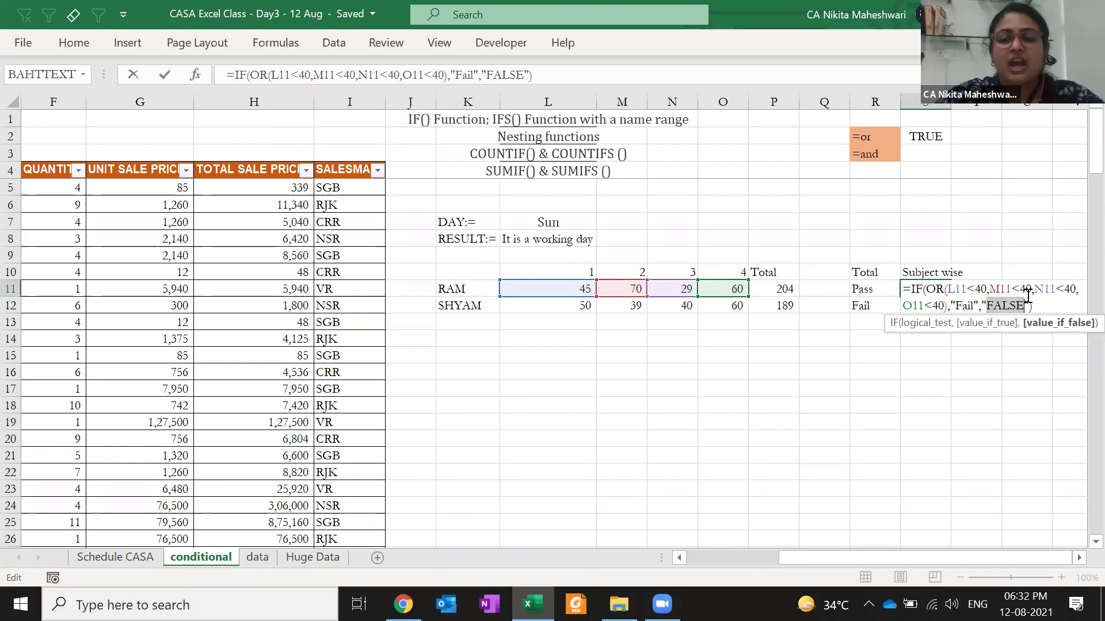
pyautogui.write('Pas')
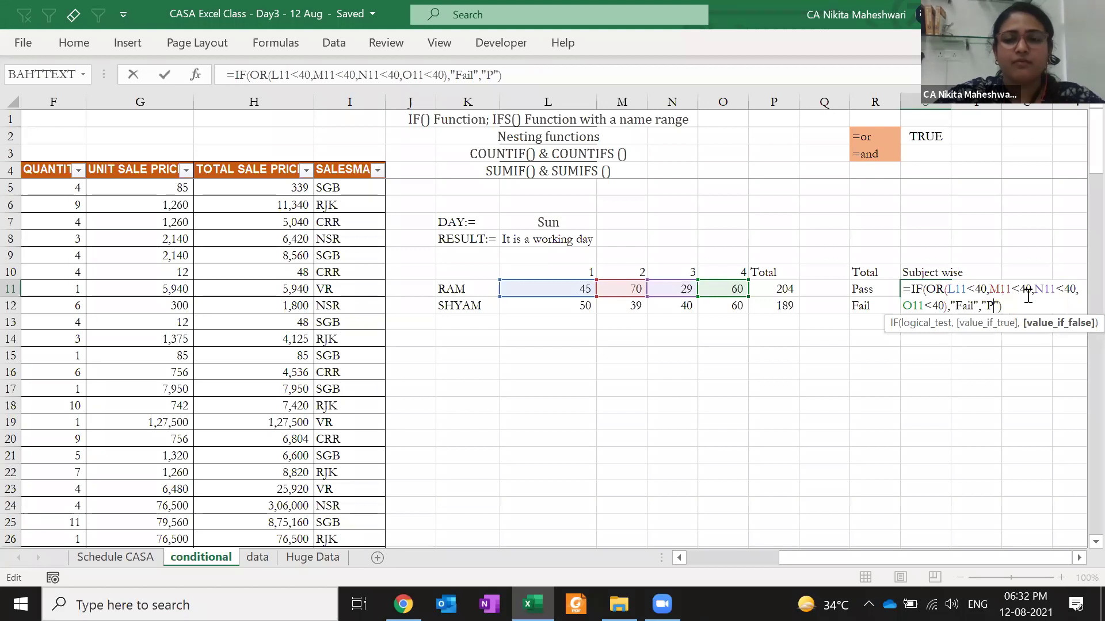
pyautogui.write('s')
pyautogui.hotkey('ctrl', 'Return')
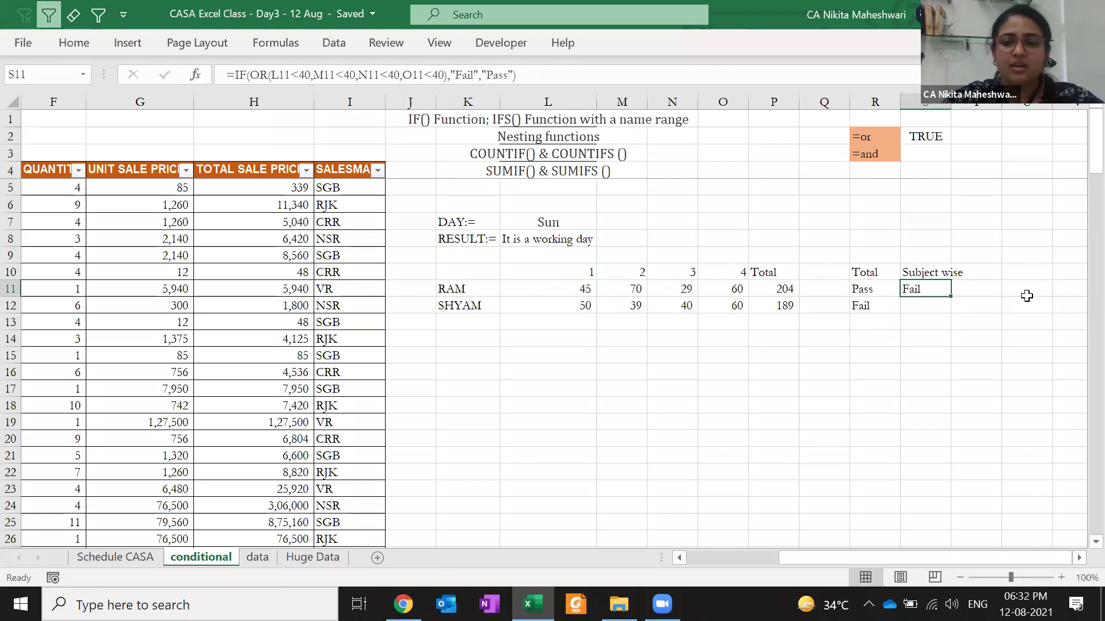
# - Copy the subject-wise formula from S11 into S12 for the second student
pyautogui.hotkey('ctrl', 'c')
pyautogui.press('Down')
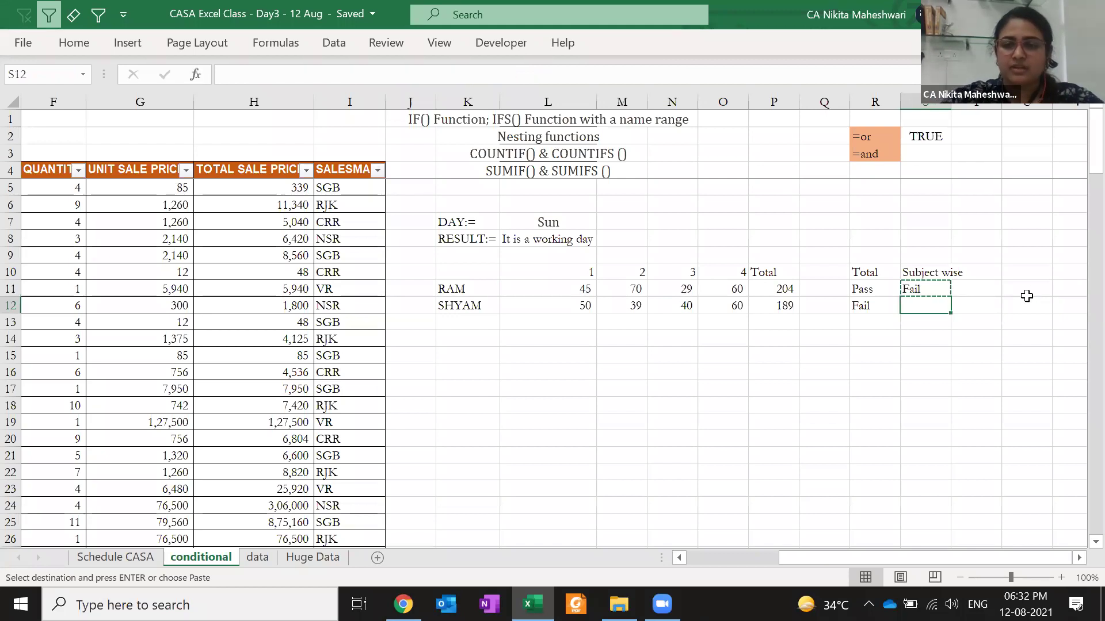
pyautogui.press('Return')
# - Set the second student's subject 2 mark in M12 to 41
pyautogui.press('Left')
pyautogui.press('Left')
pyautogui.press('Left')
pyautogui.press('Left')
pyautogui.press('Left')
pyautogui.press('Left')
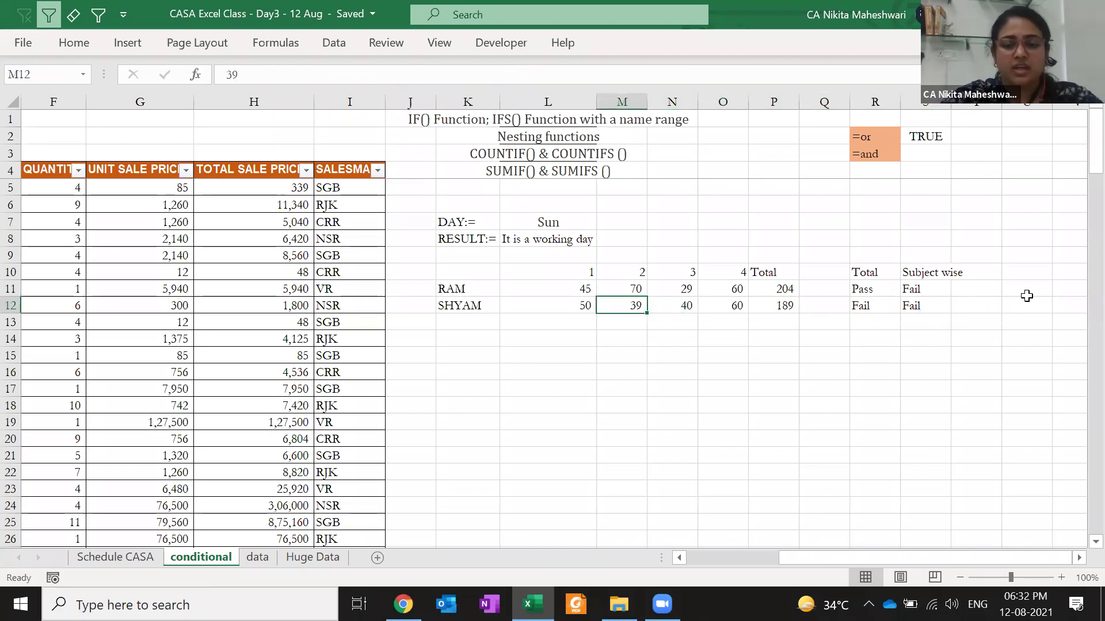
pyautogui.write('41')
pyautogui.press('Return')
pyautogui.press('Up')
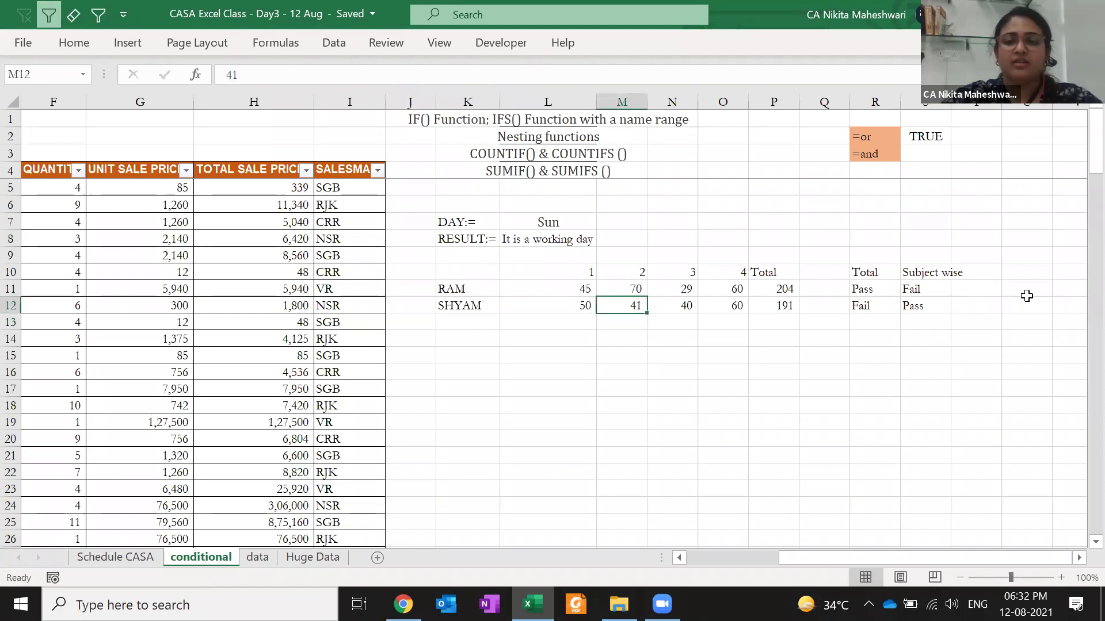
# - Examine the subject-wise IF and OR formula in S12 and the row 12 marks it references
pyautogui.press('Right')
pyautogui.press('Right')
pyautogui.press('Right')
pyautogui.press('Right')
pyautogui.press('Right')
pyautogui.press('Right')
pyautogui.press('F2')
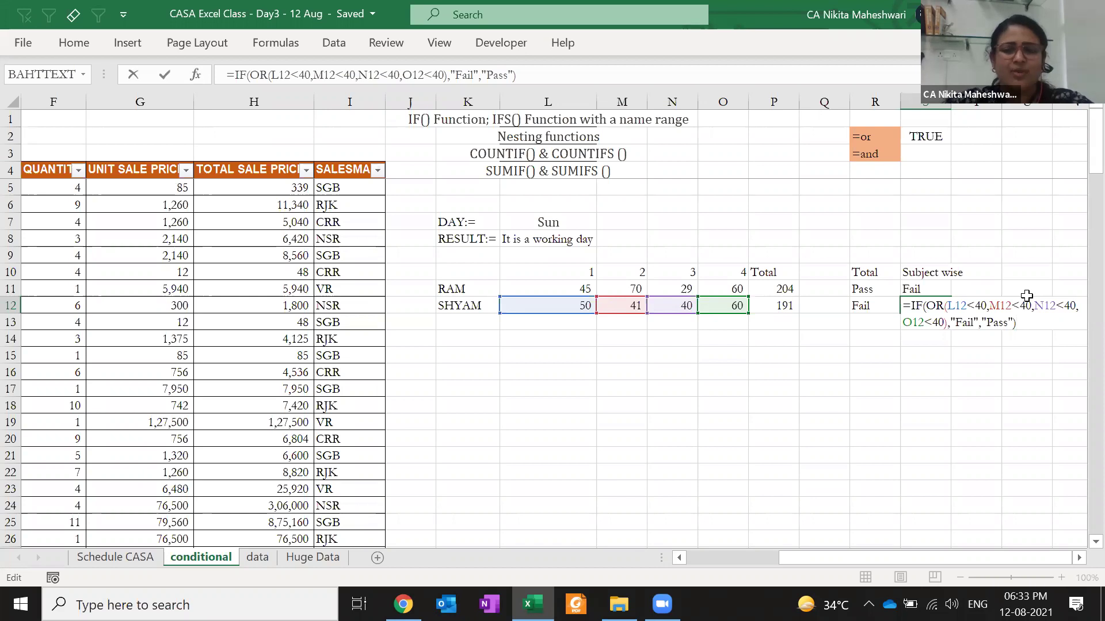
pyautogui.hotkey('ctrl', 'Return')
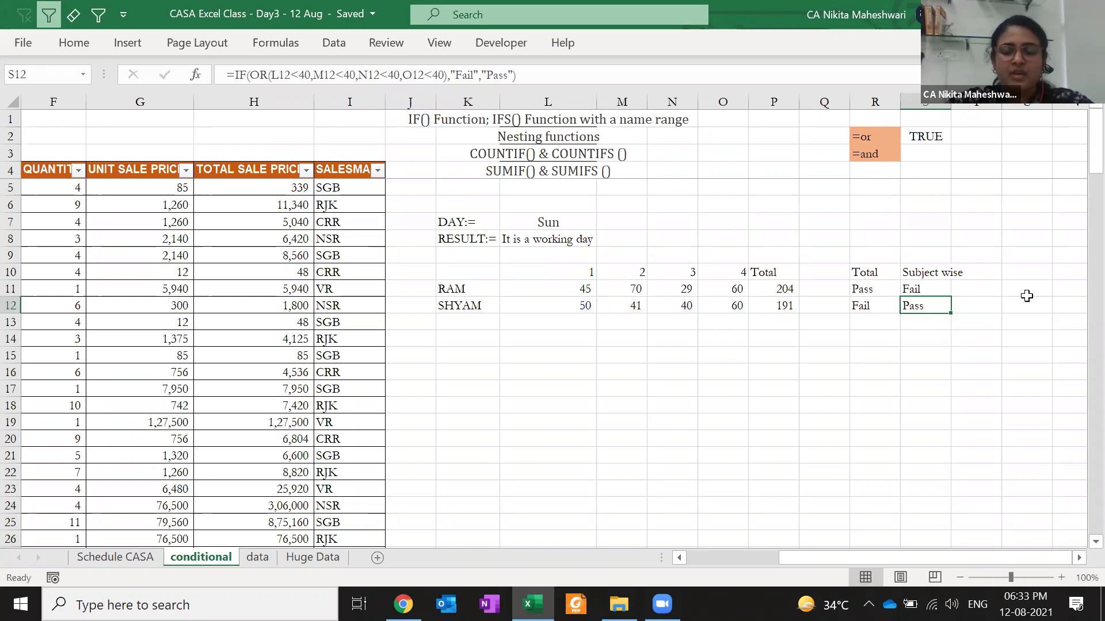
# - Compare the total-based IF formula in R11 with the subject-wise IF and OR formula in S11
pyautogui.press('Up')
pyautogui.press('Down')
pyautogui.press('Up')
pyautogui.press('Left')
pyautogui.press('F2')
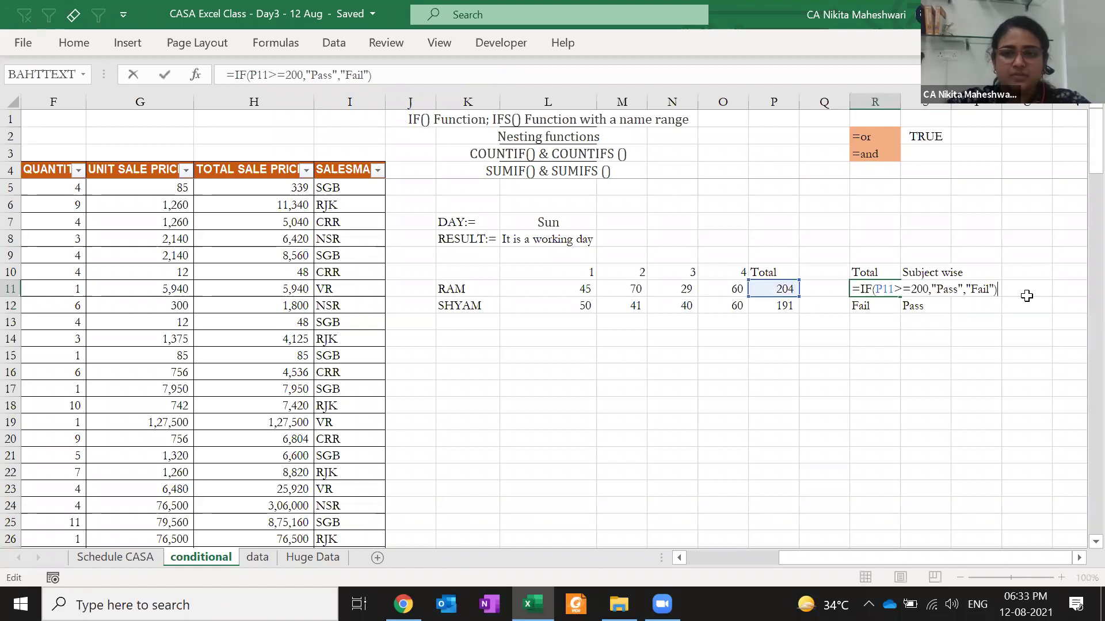
pyautogui.press('Escape')
pyautogui.press('Right')
pyautogui.press('F2')
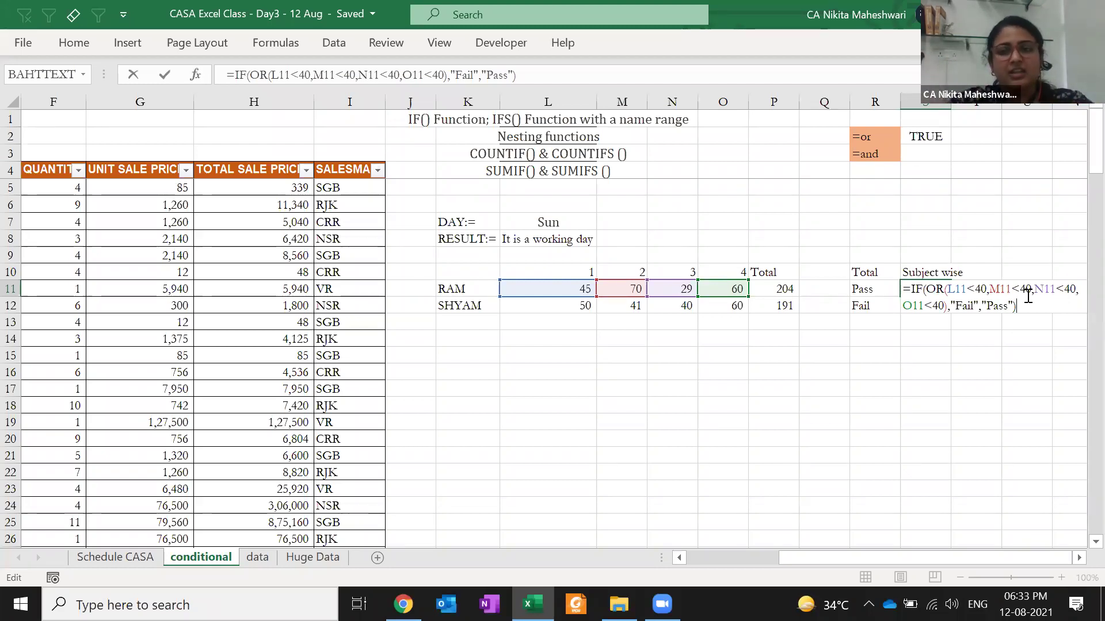
pyautogui.hotkey('ctrl', 'Return')
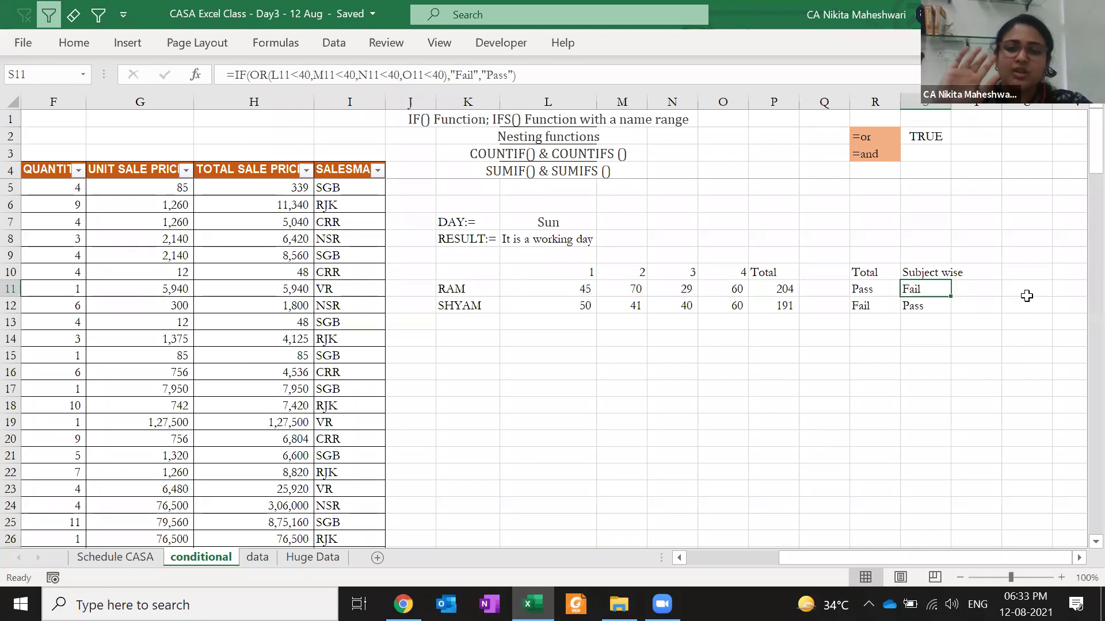
pyautogui.click(1027, 296)
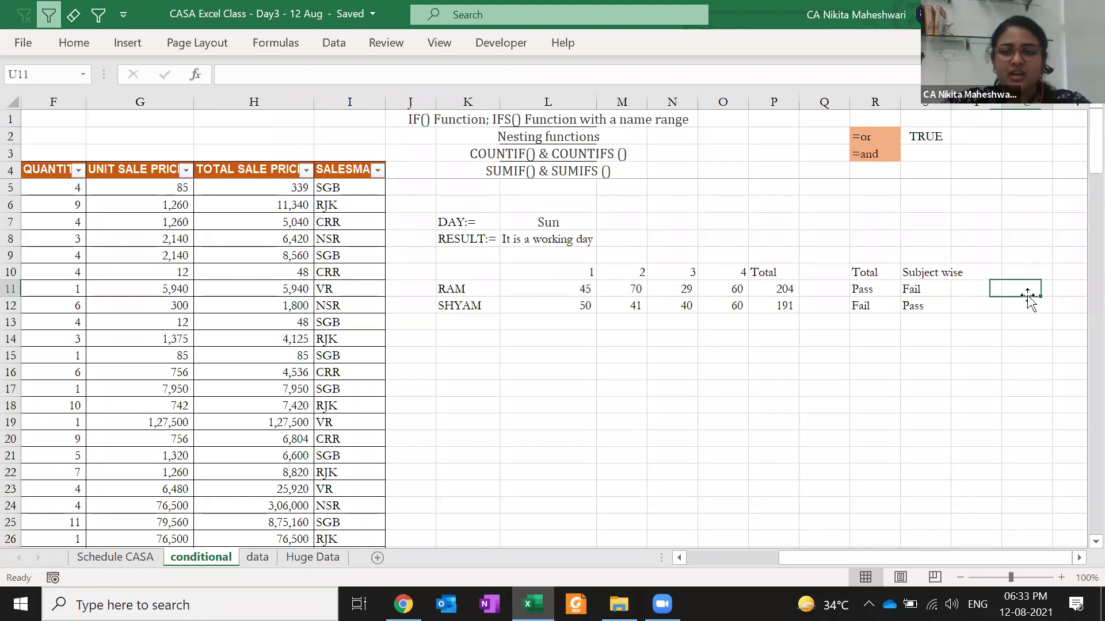
pyautogui.hscroll(2, 1026, 296)
pyautogui.press('Right')
pyautogui.press('Right')
pyautogui.press('Right')
pyautogui.press('Right')
pyautogui.press('Left')
pyautogui.press('Left')
pyautogui.press('Left')
pyautogui.press('Left')
pyautogui.press('Left')
pyautogui.press('Left')
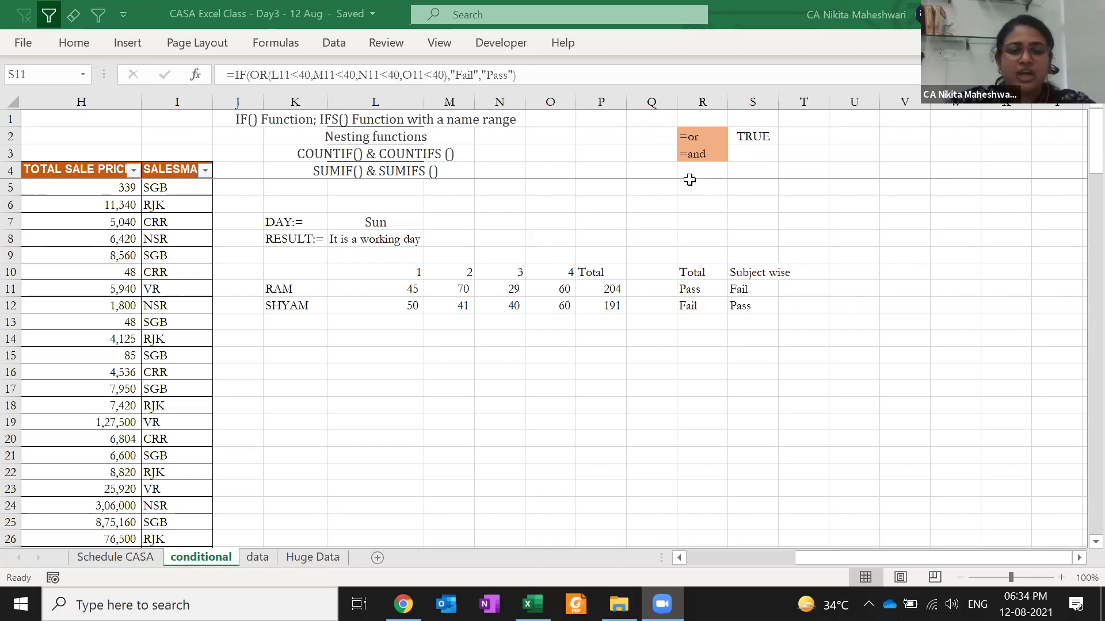
# - Paste the copied question text "l12,k12,n12,o12>40?" into R7 above the results
pyautogui.doubleClick(704, 219)
pyautogui.hotkey('ctrl', 'v')
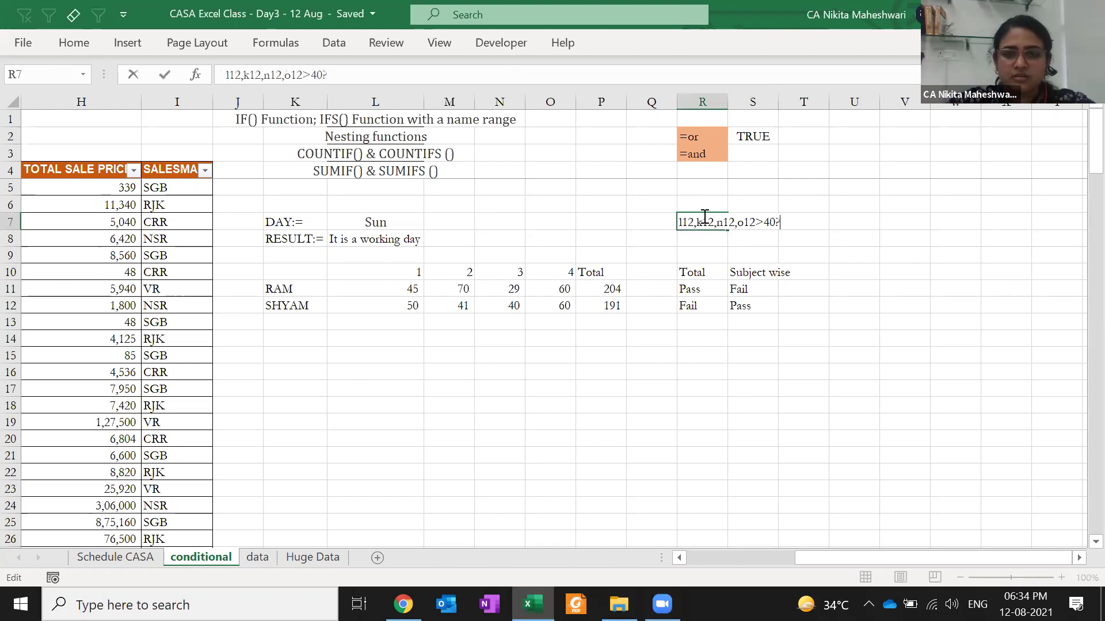
pyautogui.press('Return')
pyautogui.press('Up')
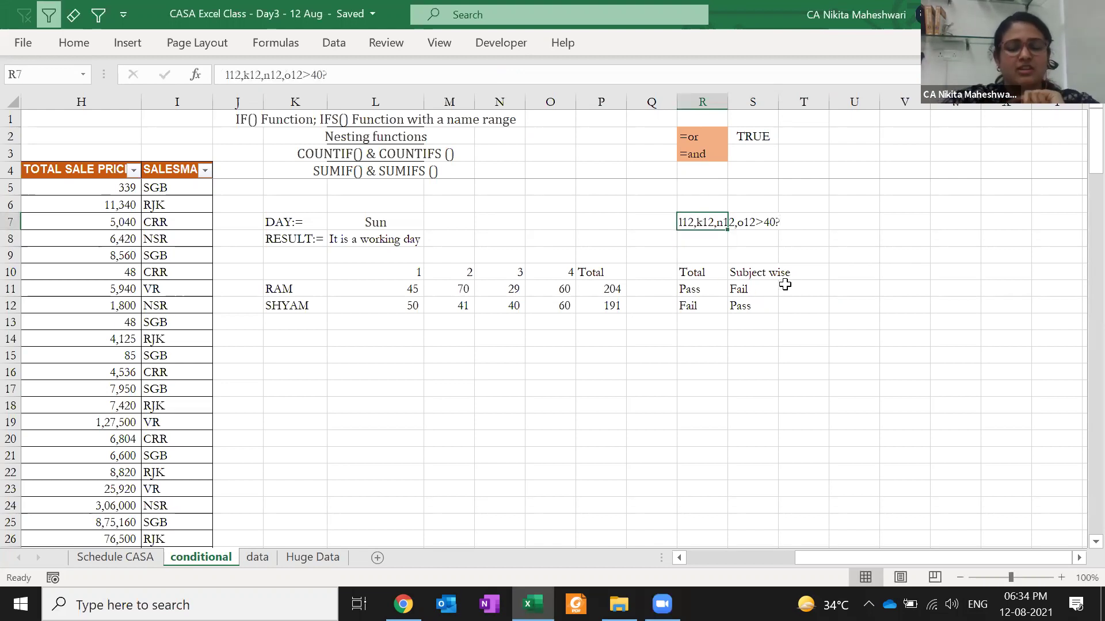
pyautogui.click(824, 288)
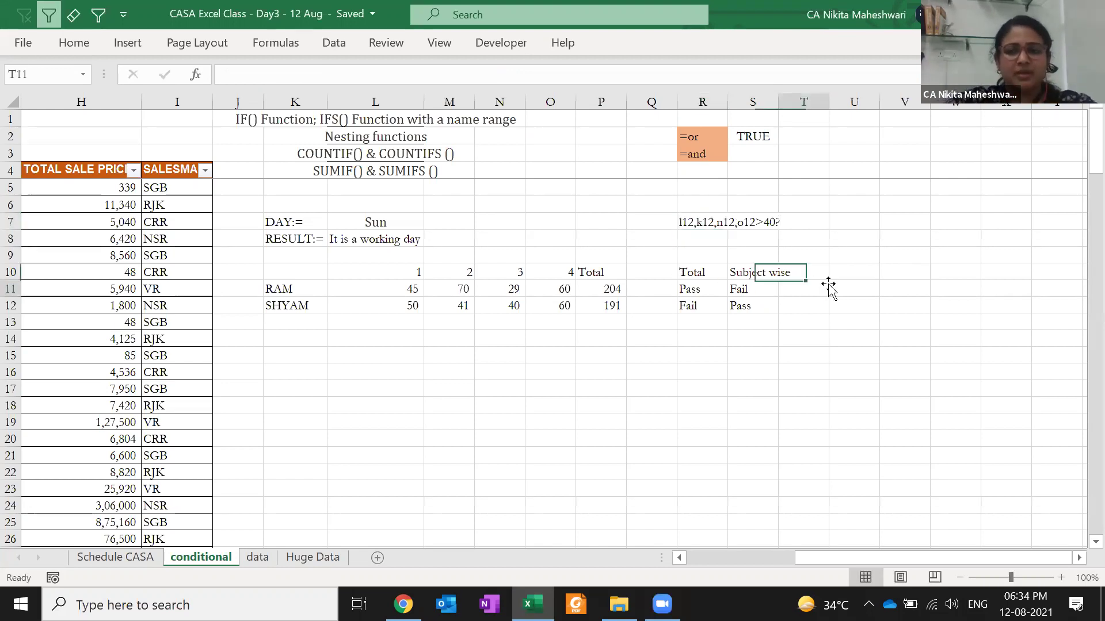
pyautogui.click(878, 288)
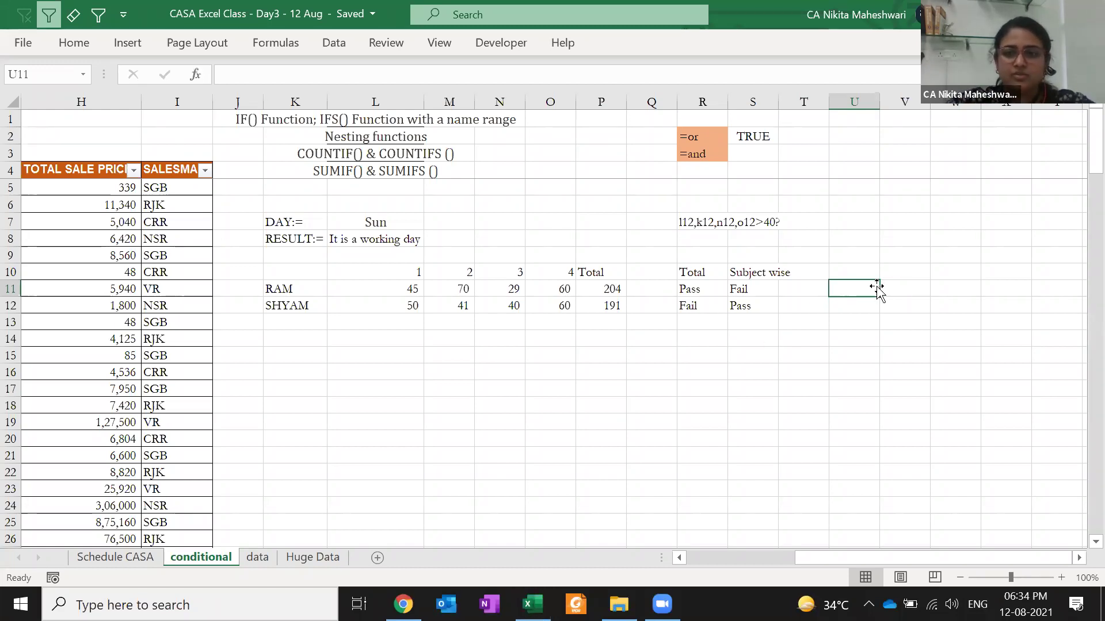
# - Enter =AND(L11>=40,M11>=40,N11>=40,O11>=40) in U11 to test the first student's four subject marks
pyautogui.write('=AND(')
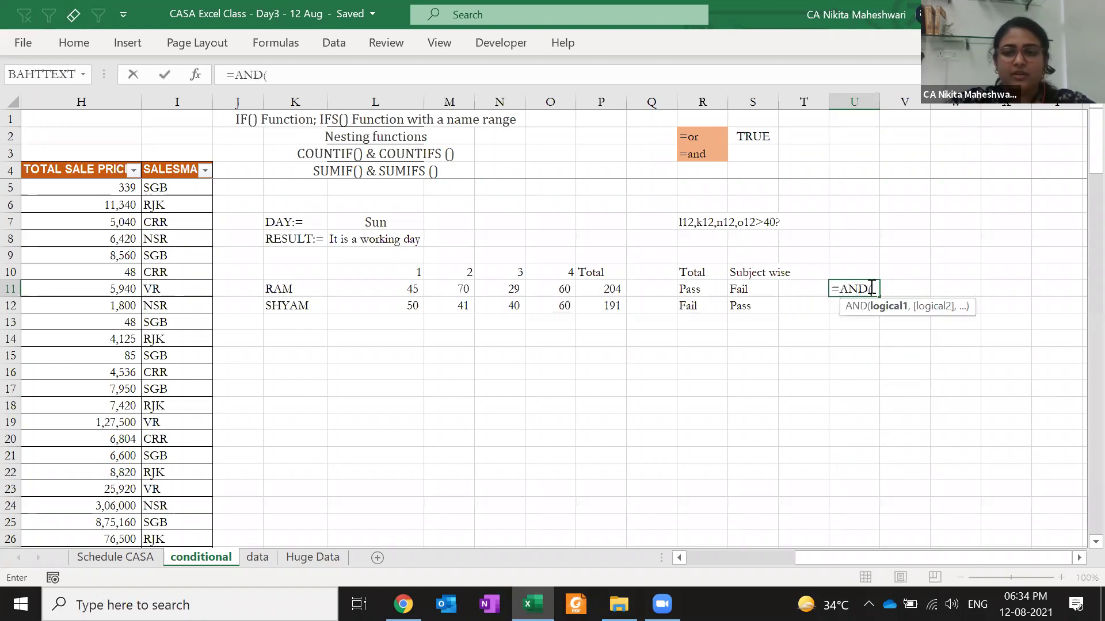
pyautogui.click(408, 290)
pyautogui.write('>=40,')
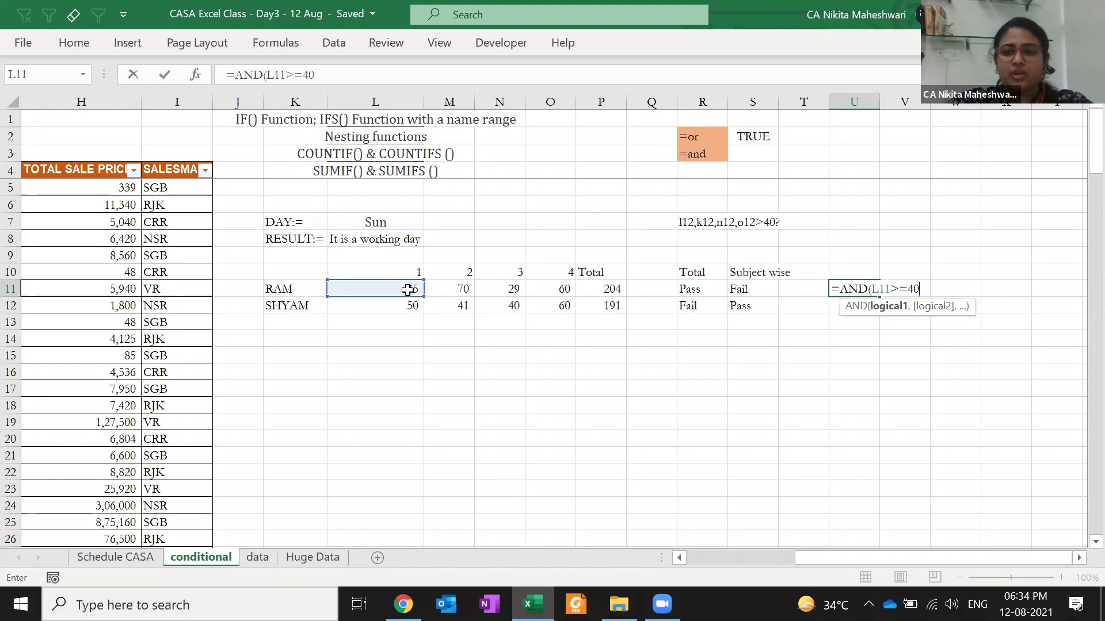
pyautogui.click(440, 290)
pyautogui.write('>=40,')
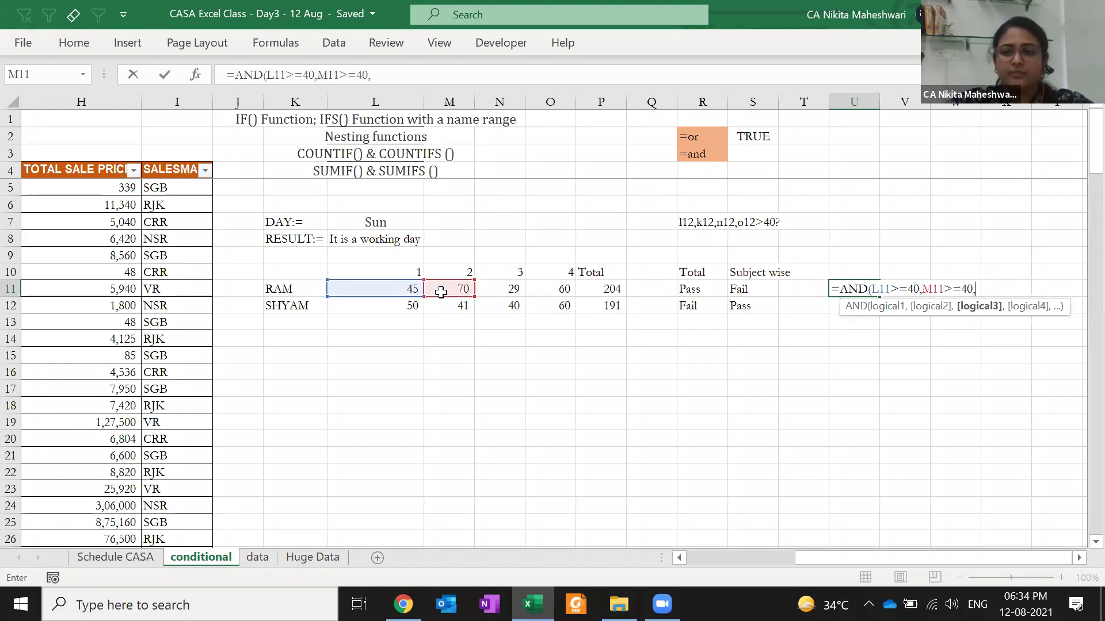
pyautogui.click(493, 287)
pyautogui.write('>=40,')
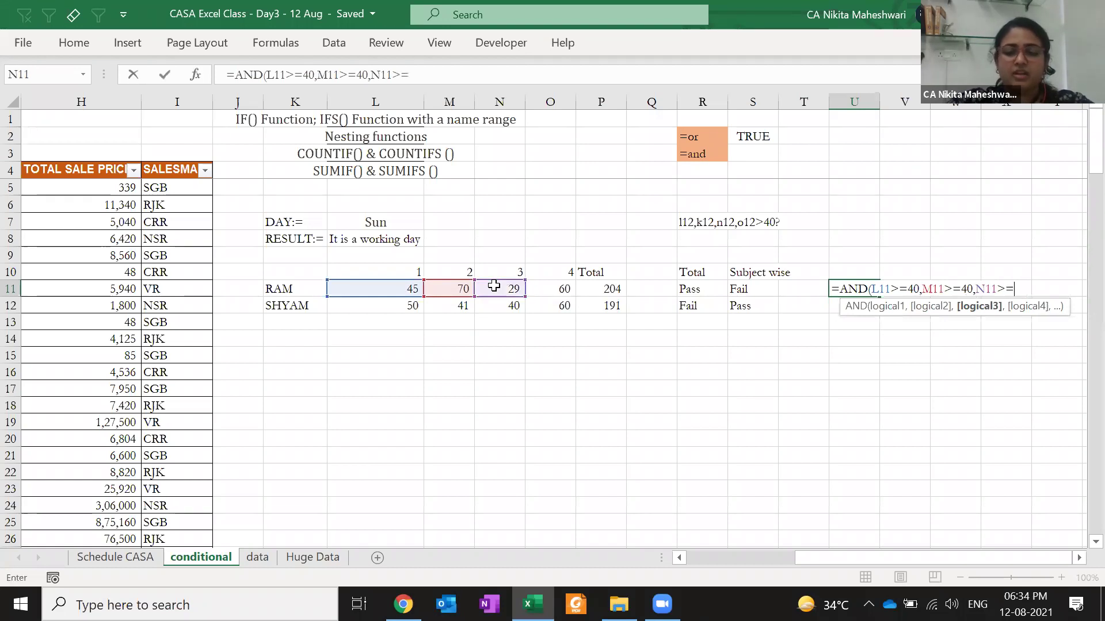
pyautogui.click(540, 292)
pyautogui.write('>=40')
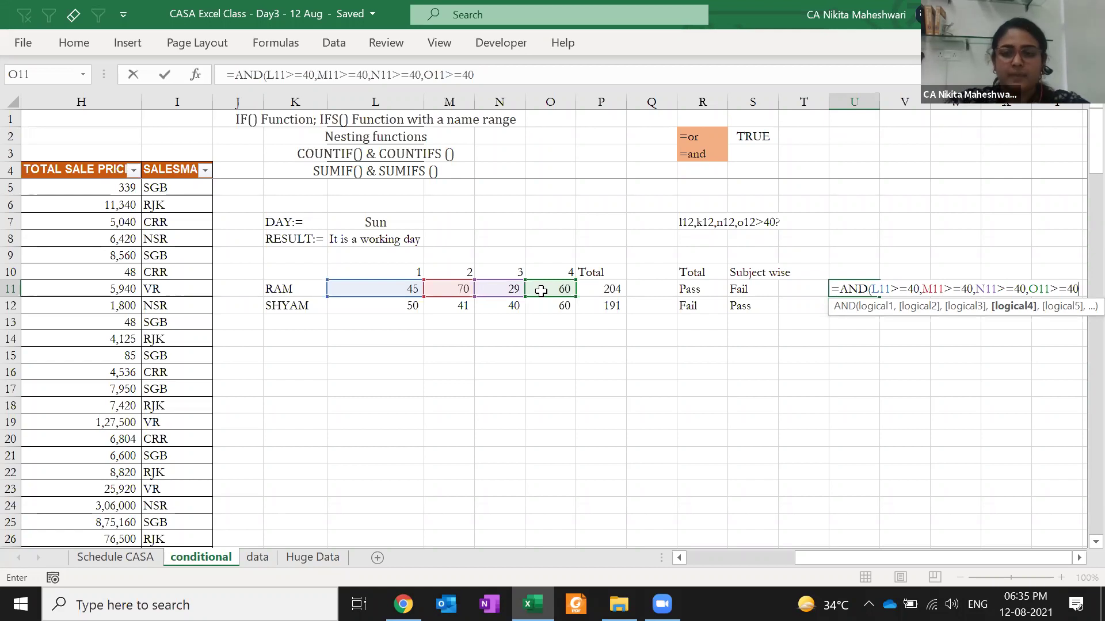
pyautogui.write(')')
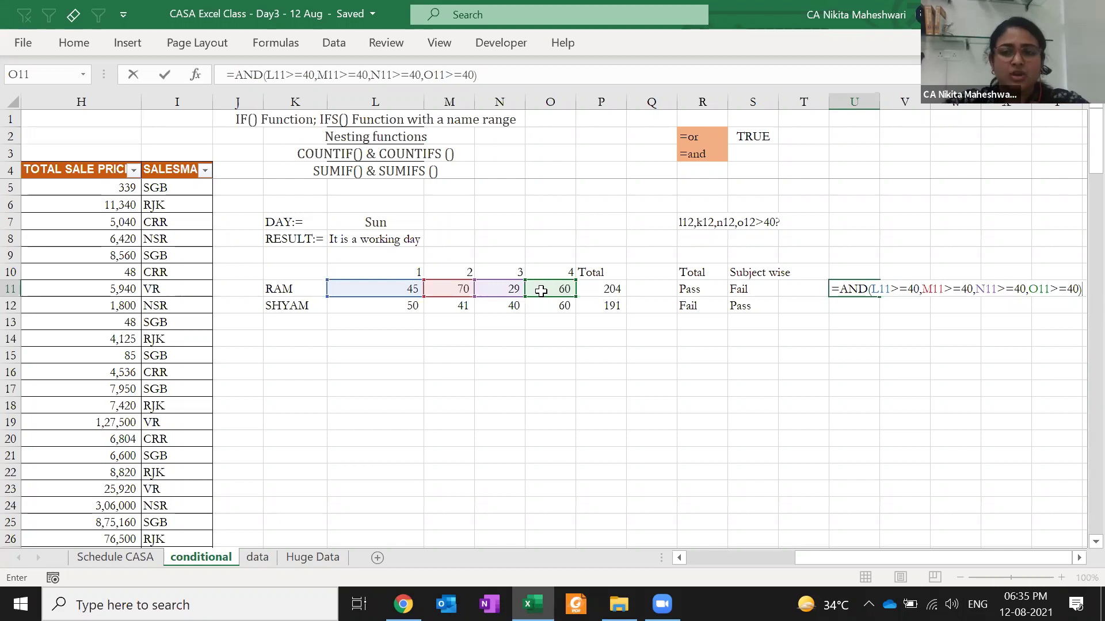
pyautogui.hotkey('ctrl', 'Return')
# - Copy the AND formula from U11 to U12 and check the row 12 marks it references
pyautogui.hotkey('ctrl', 'c')
pyautogui.press('Down')
pyautogui.press('Return')
pyautogui.press('F2')
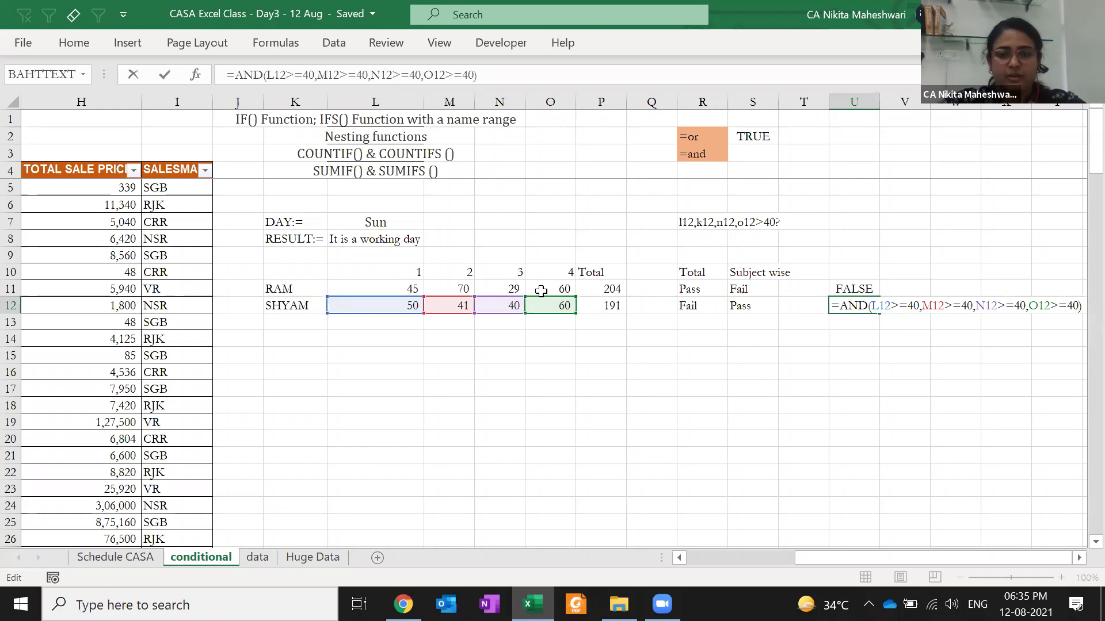
pyautogui.hotkey('ctrl', 'Return')
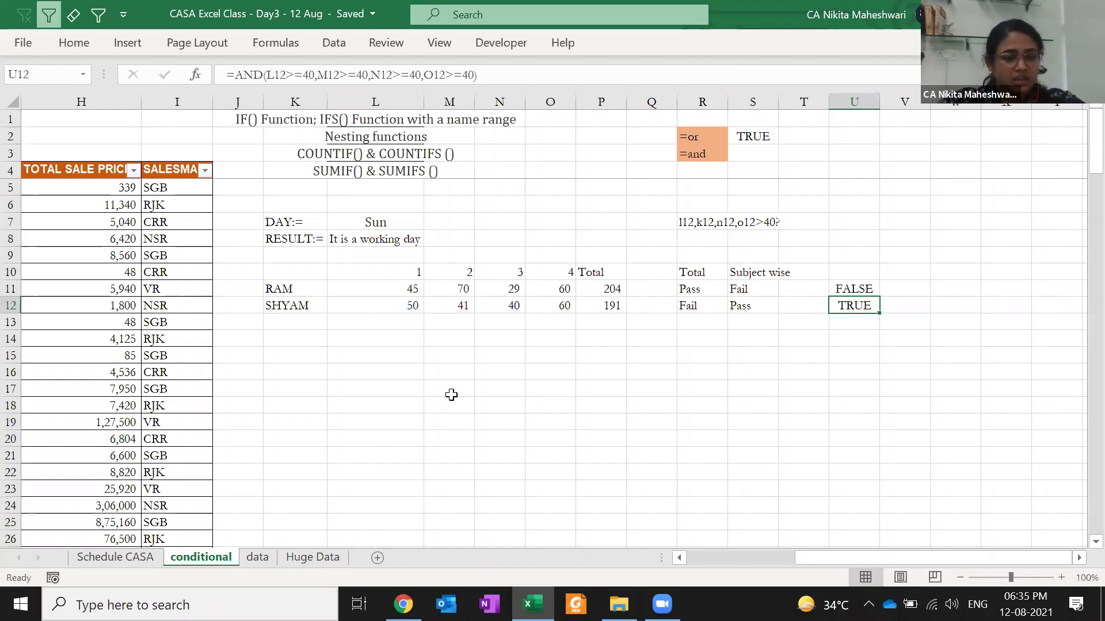
# - Insert two blank columns before column U, ahead of the AND results
pyautogui.click(739, 288)
pyautogui.press('Right')
pyautogui.press('Right')
pyautogui.hotkey('ctrl', 'space')
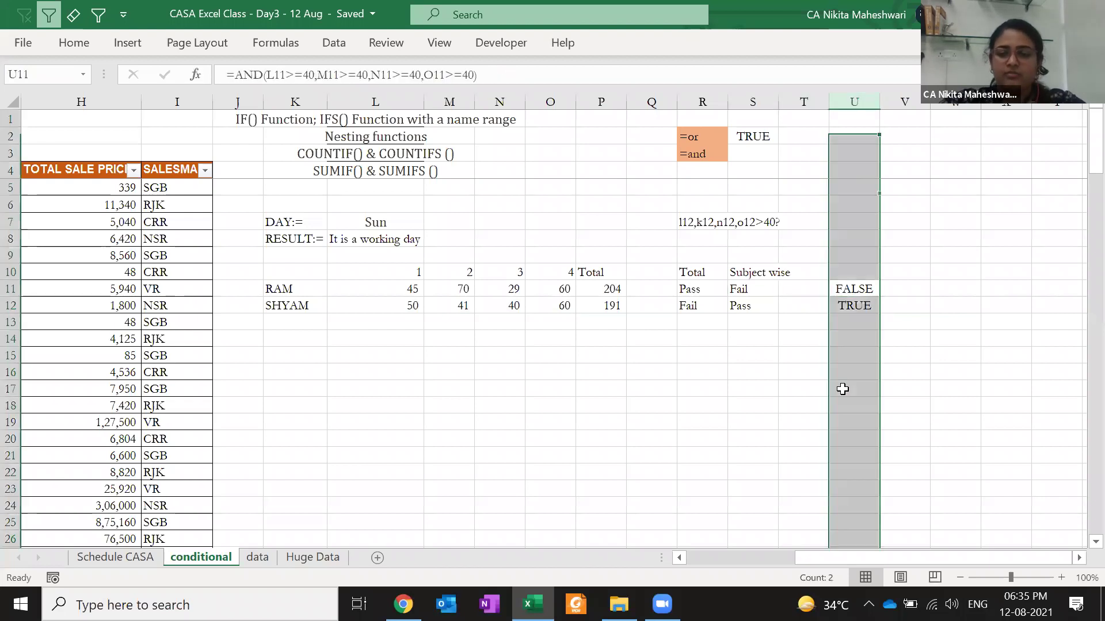
pyautogui.hotkey('ctrl', 'shift', '=')
pyautogui.hotkey('ctrl', 'shift', '=')
# - Enter =OR(L11,M11,N11,O11>40) in U11 to test listing several marks with a single comparison
pyautogui.write('=i')
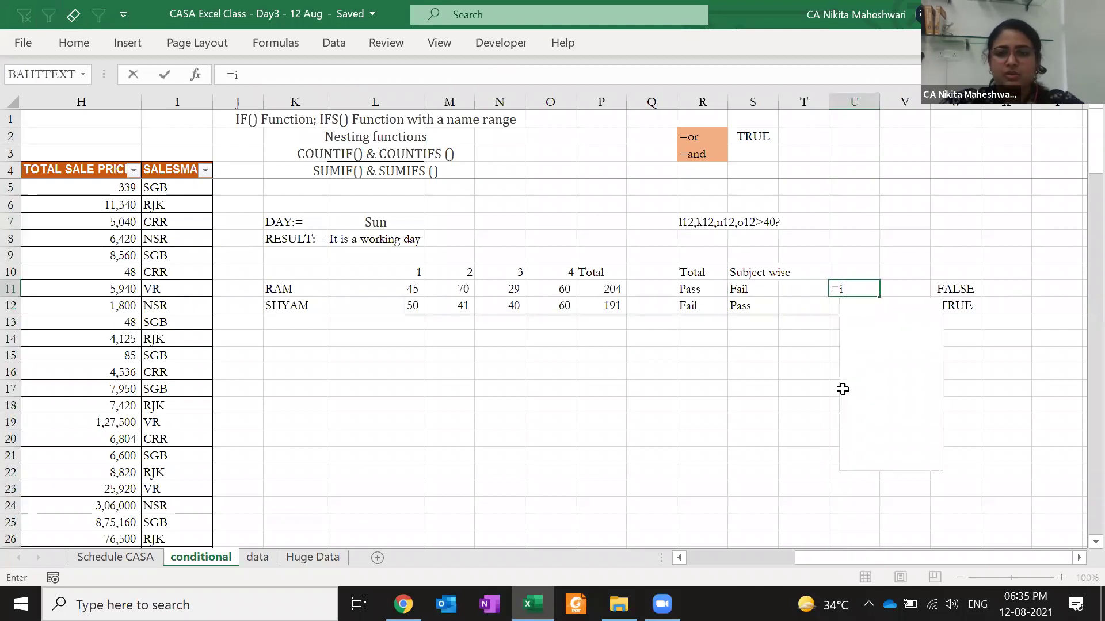
pyautogui.press('Tab')
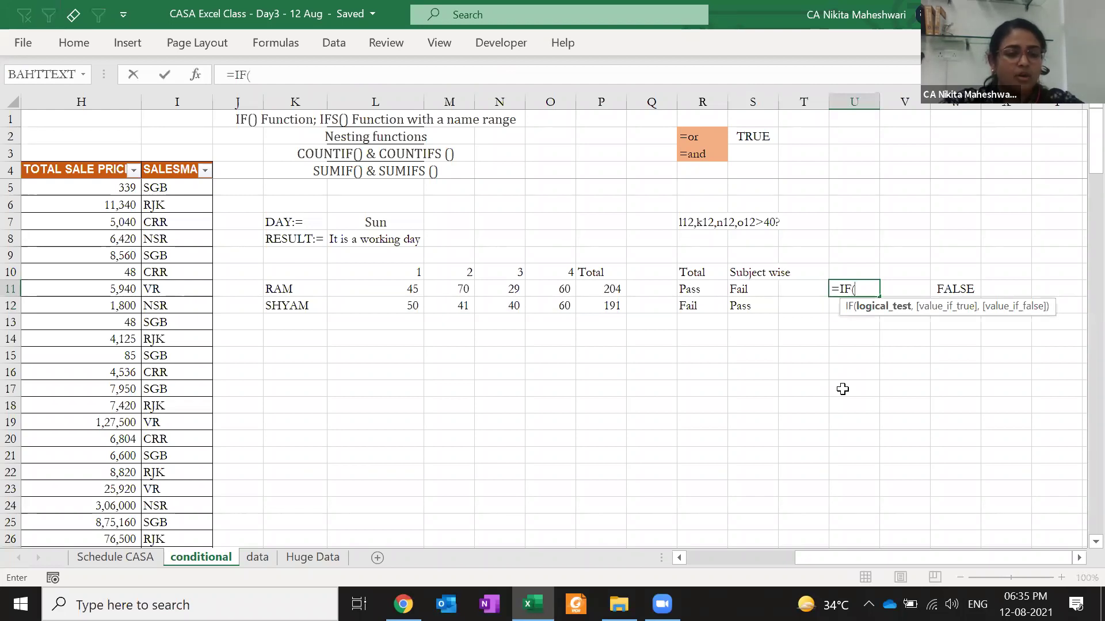
pyautogui.press('BackSpace')
pyautogui.press('BackSpace')
pyautogui.press('BackSpace')
pyautogui.write('or')
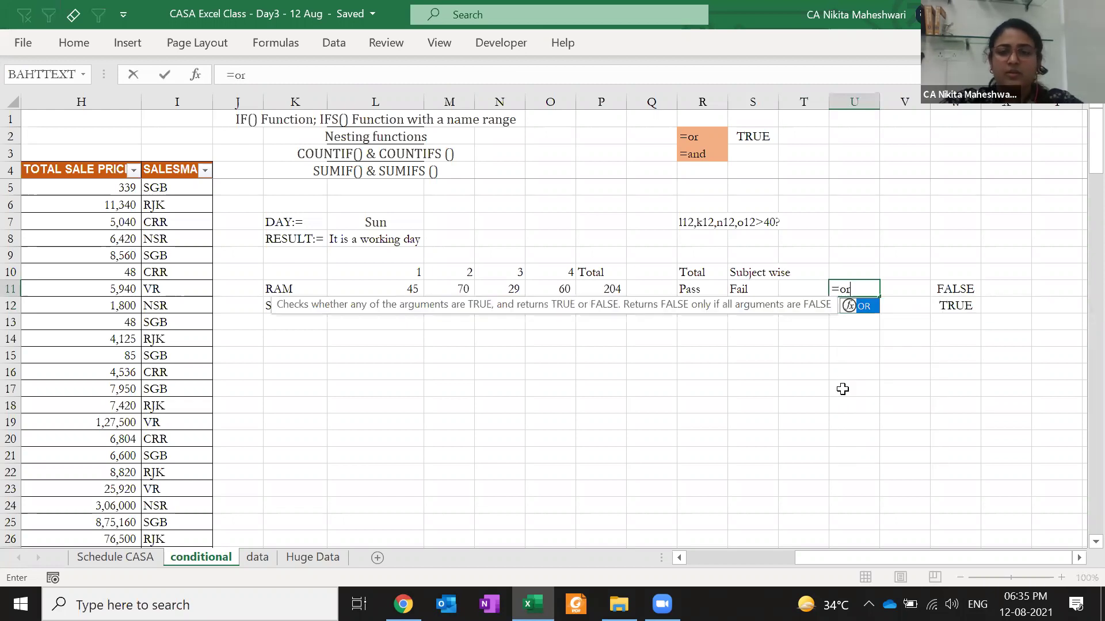
pyautogui.press('Tab')
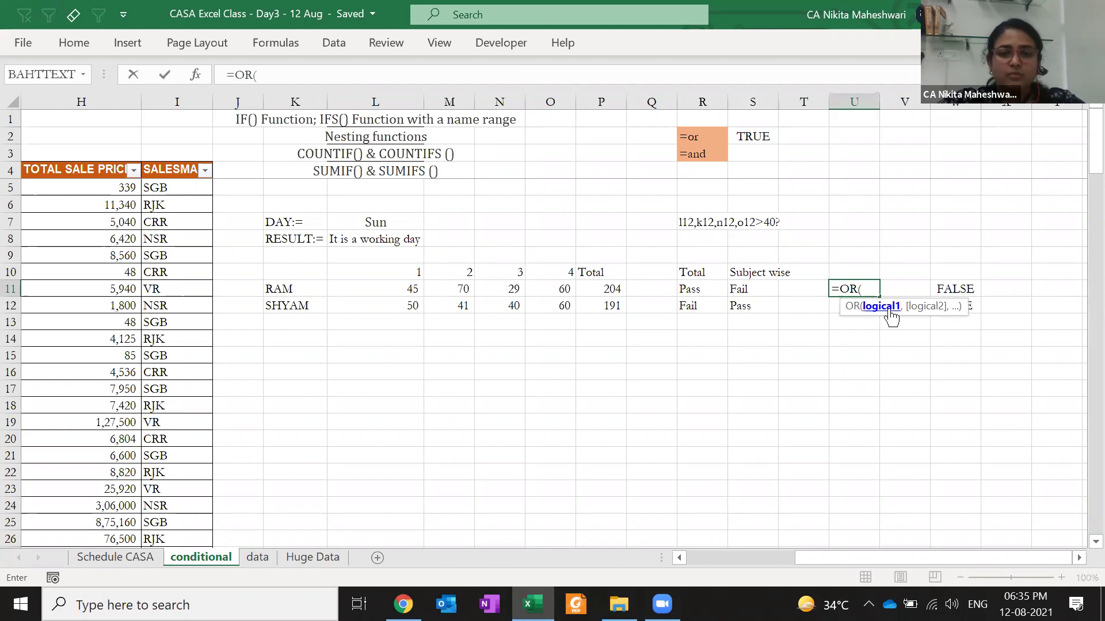
pyautogui.click(394, 293)
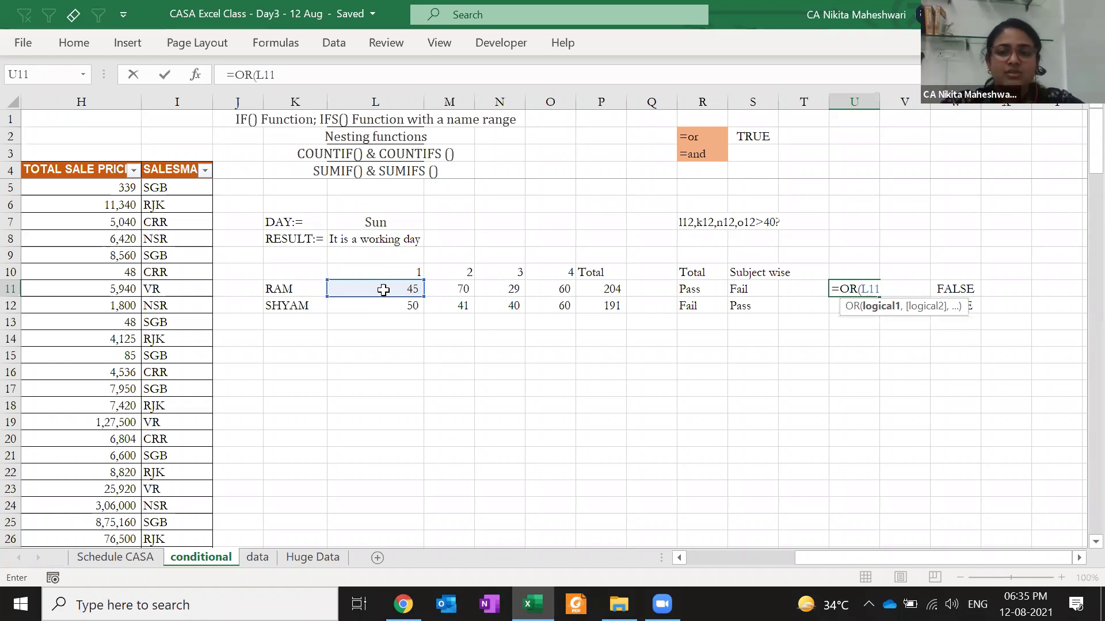
pyautogui.write(',')
pyautogui.click(446, 289)
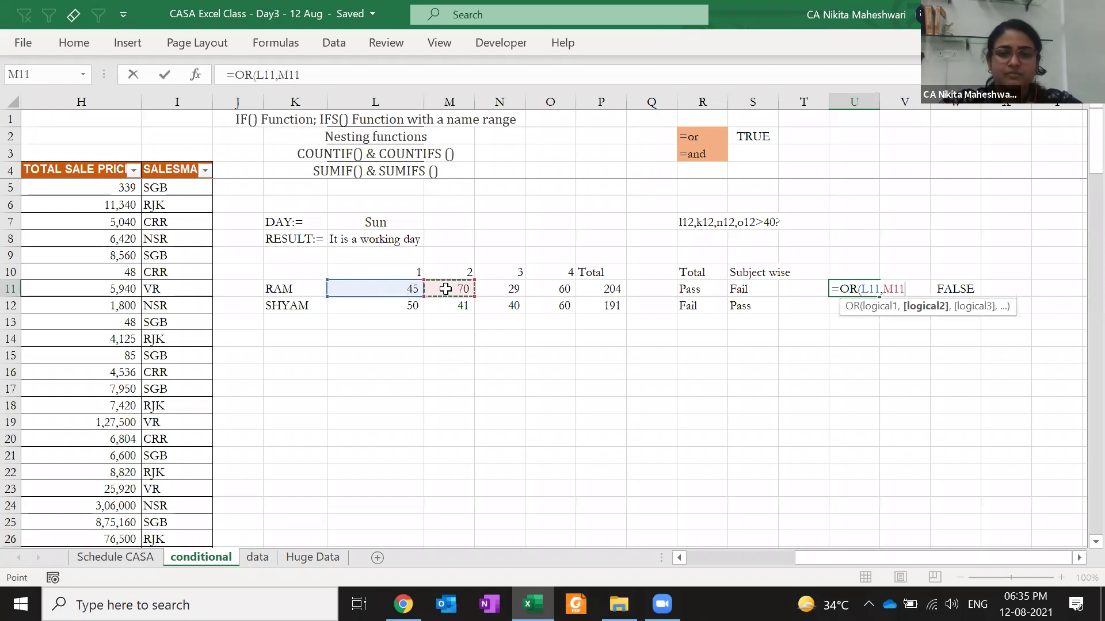
pyautogui.write(',')
pyautogui.click(495, 288)
pyautogui.write(',')
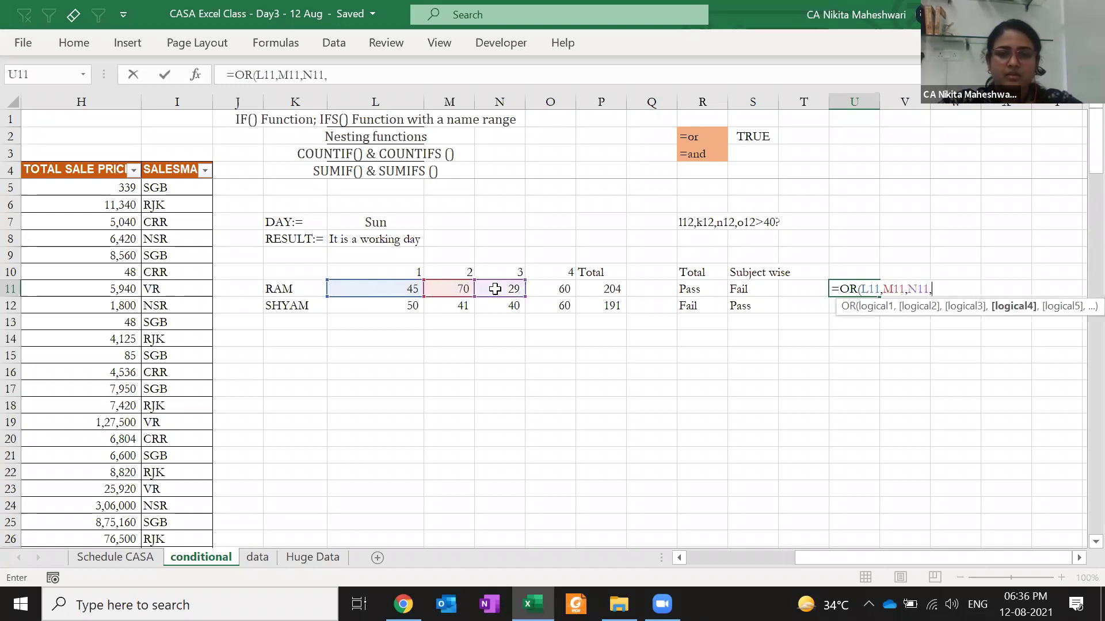
pyautogui.click(557, 285)
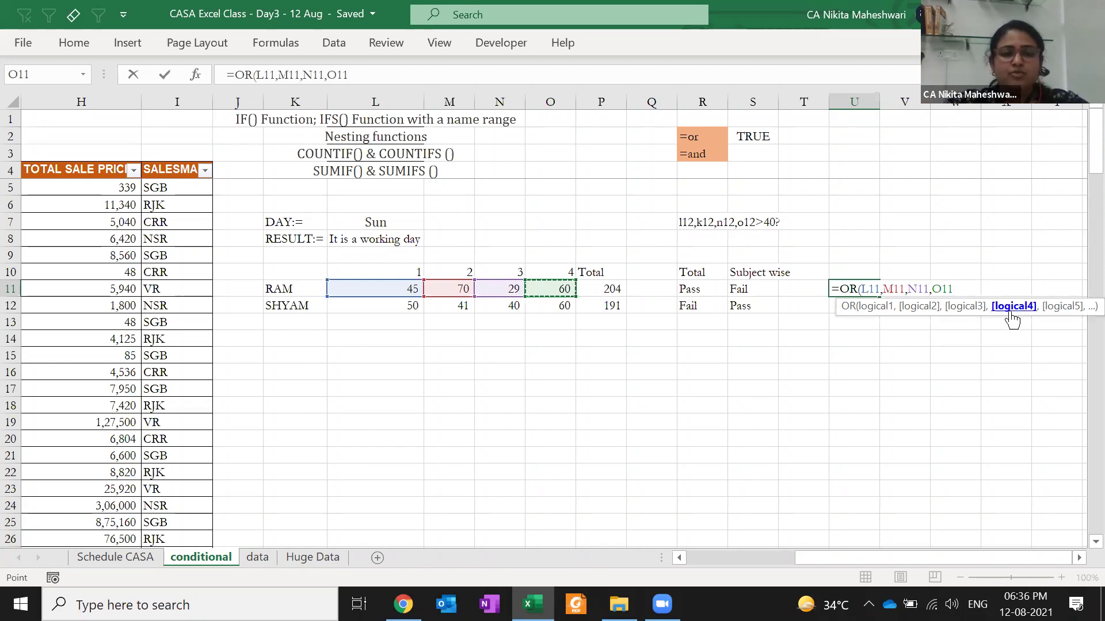
pyautogui.write('>')
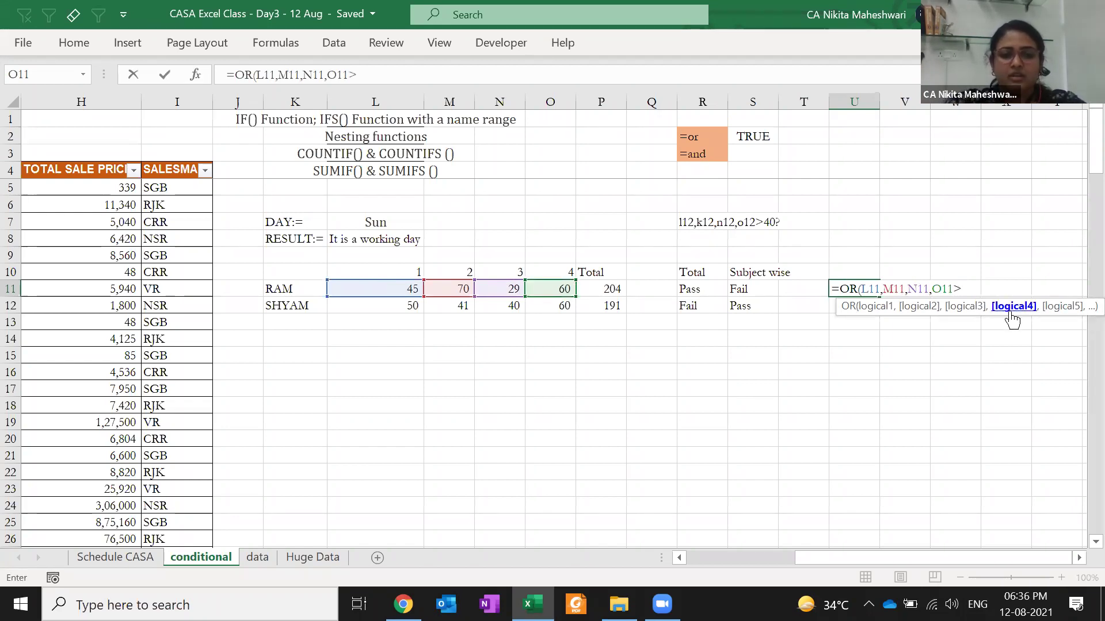
pyautogui.write('40')
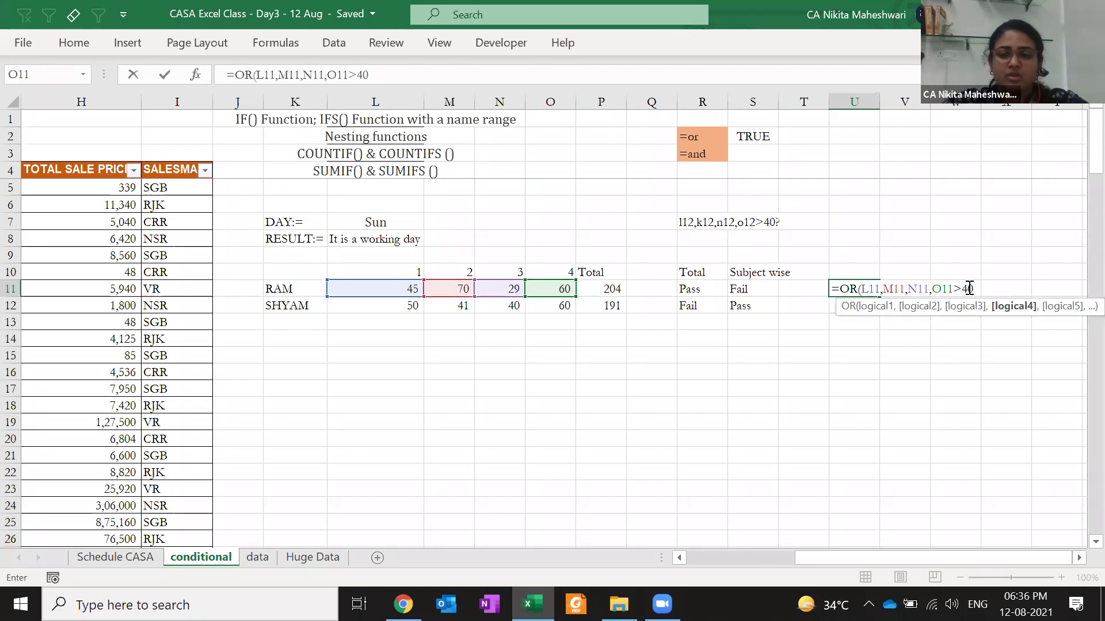
pyautogui.write(')')
pyautogui.press('Return')
pyautogui.press('Up')
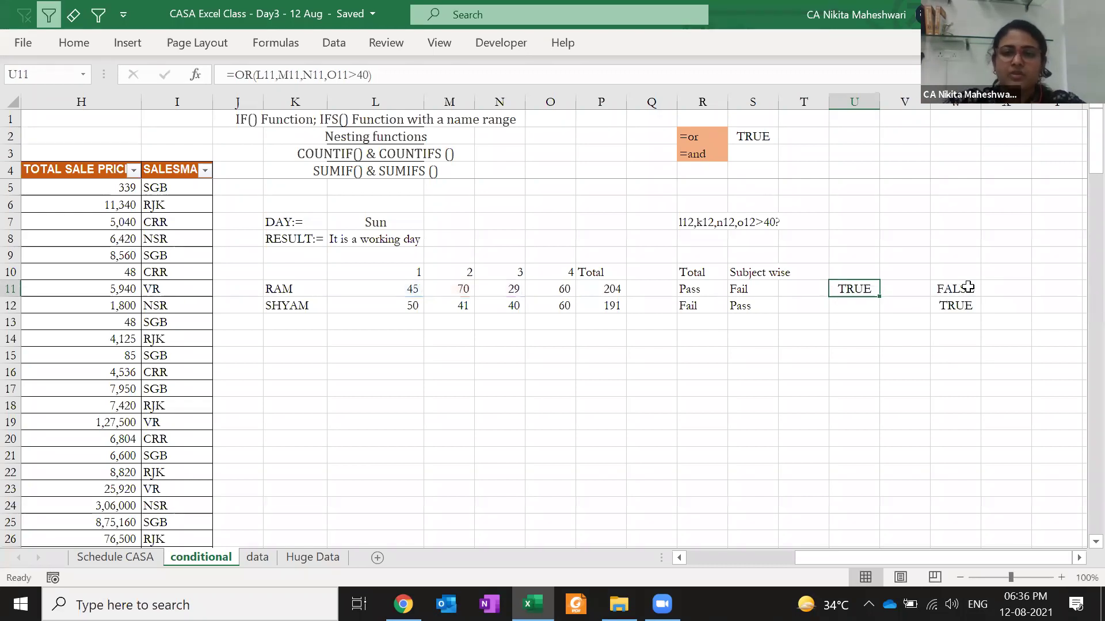
# - Review the first student's row 11 total and pass/fail results alongside the OR result in U11
pyautogui.press('Left')
pyautogui.press('Left')
pyautogui.press('Left')
pyautogui.press('Left')
pyautogui.press('Left')
pyautogui.press('Left')
pyautogui.press('Left')
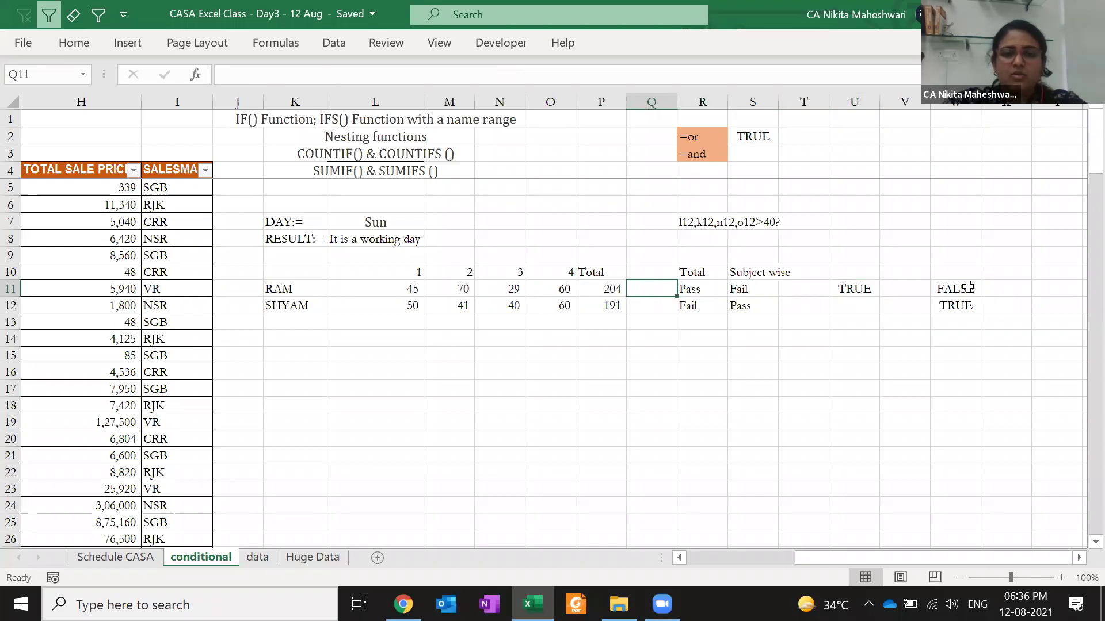
pyautogui.press('Right')
pyautogui.press('Right')
pyautogui.press('Right')
pyautogui.press('Right')
pyautogui.press('Right')
pyautogui.press('Right')
pyautogui.press('Right')
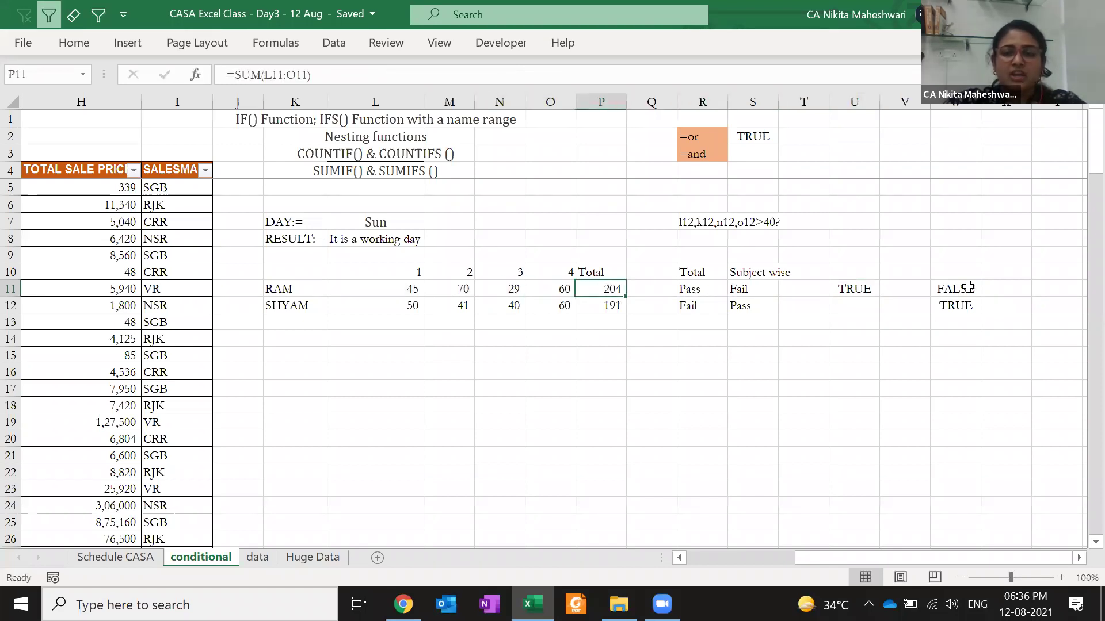
# - Add a >40 comparison to N11 in U11's OR formula, making it =OR(L11,M11,N11>40,O11>40)
pyautogui.press('F2')
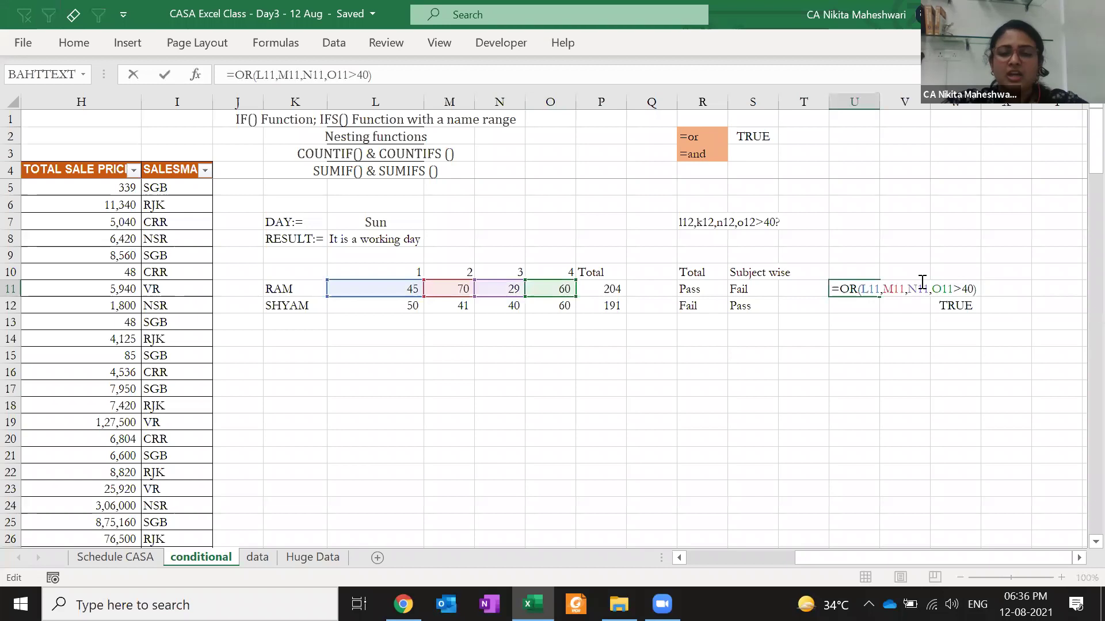
pyautogui.doubleClick(871, 289)
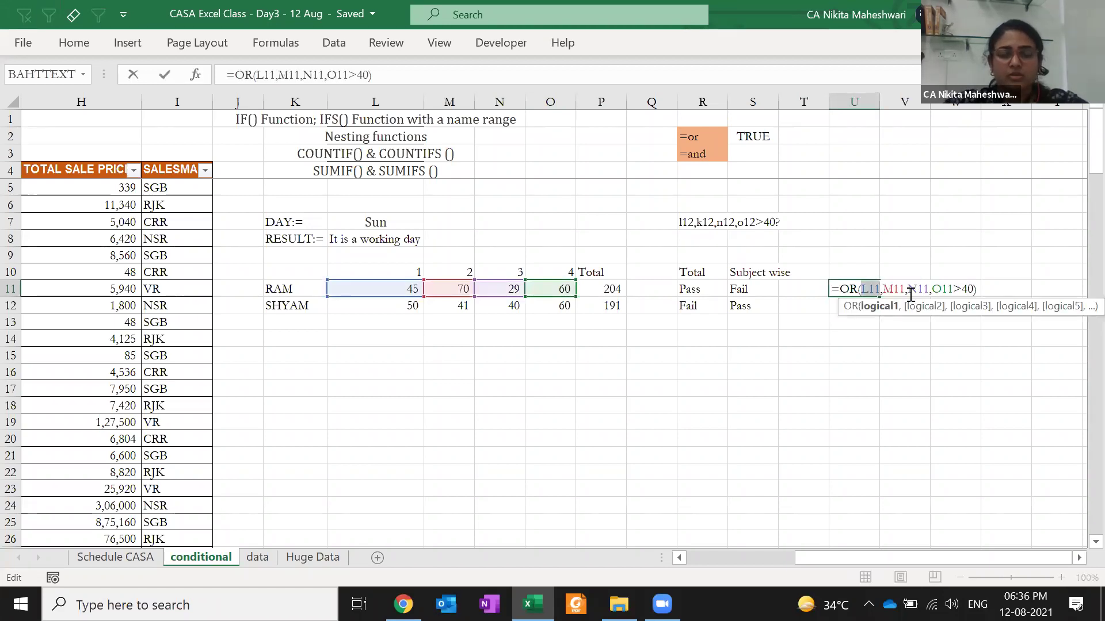
pyautogui.press('Right')
pyautogui.press('Right')
pyautogui.press('Right')
pyautogui.press('Right')
pyautogui.press('Right')
pyautogui.press('Right')
pyautogui.press('Right')
pyautogui.press('Right')
pyautogui.press('Right')
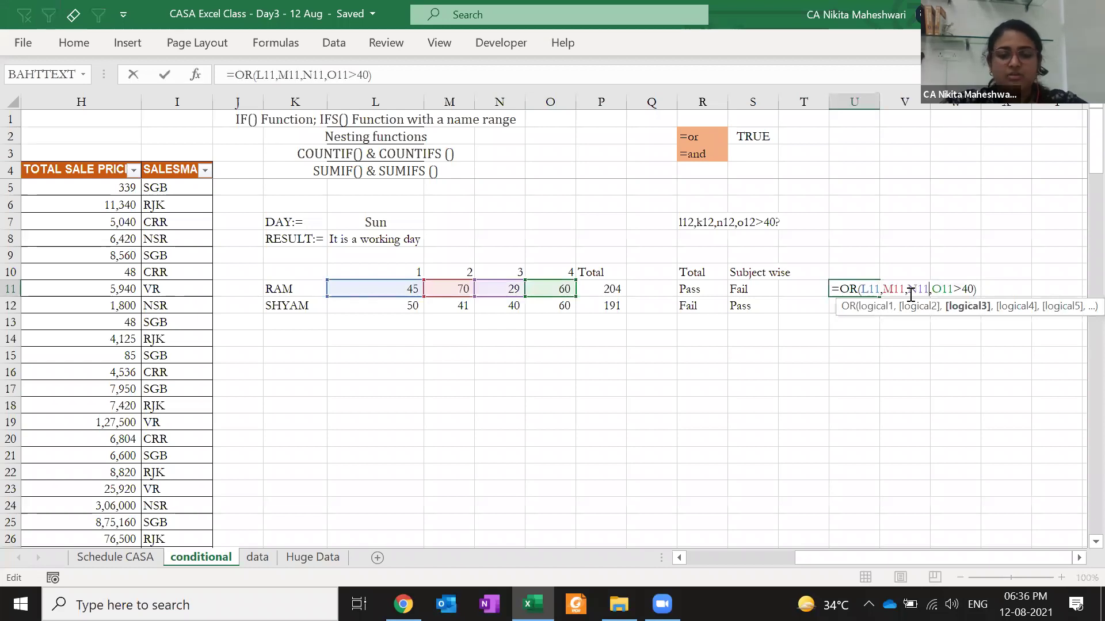
pyautogui.write('>40')
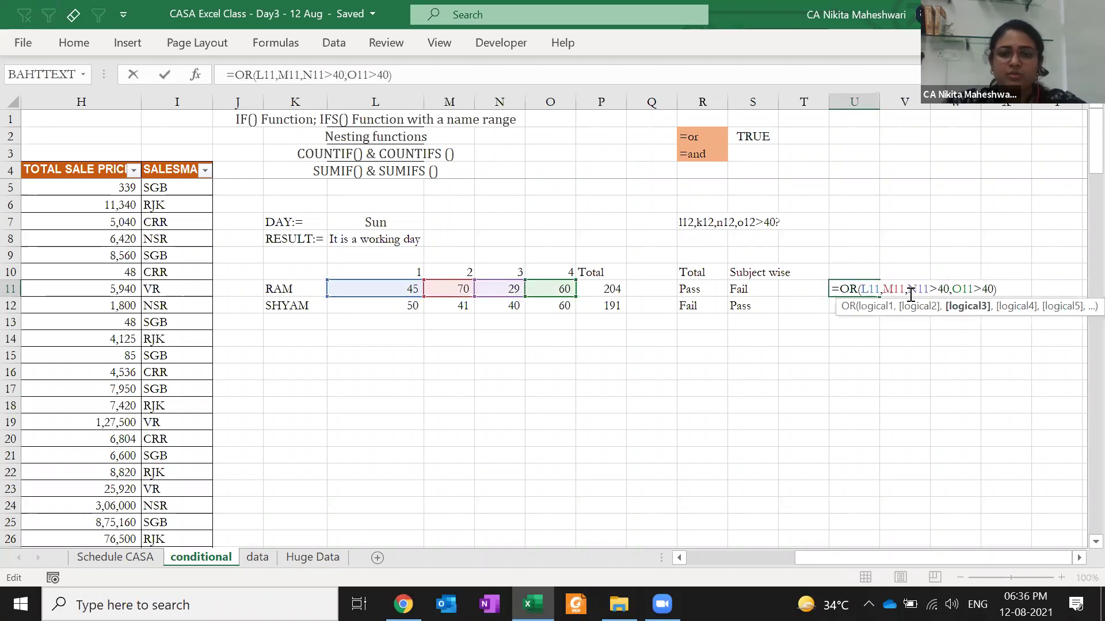
pyautogui.hotkey('ctrl', 'Return')
pyautogui.press('F2')
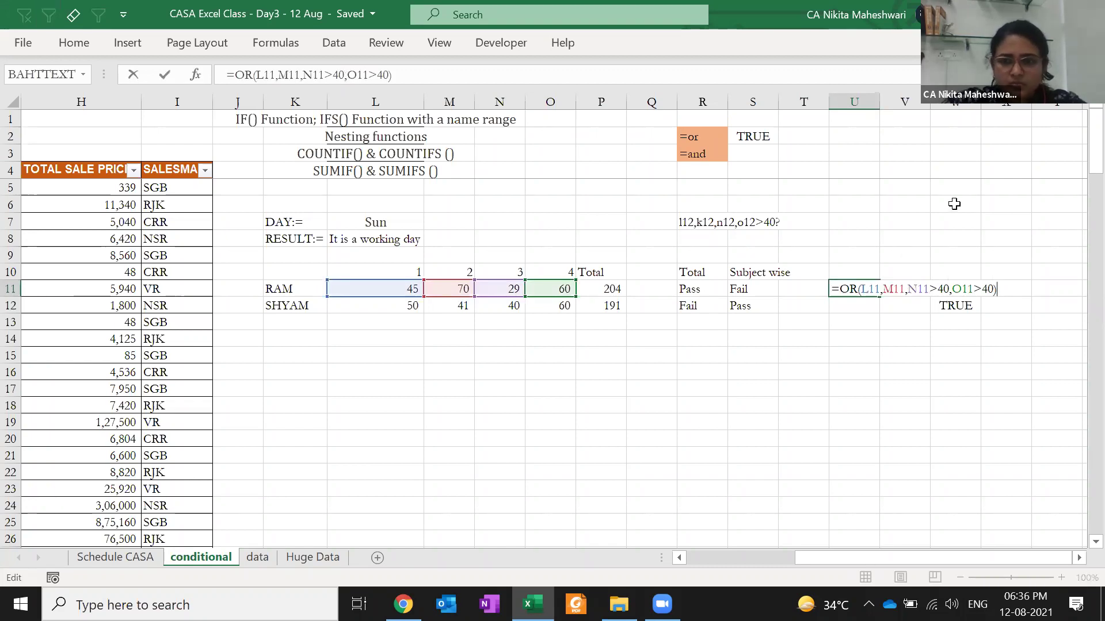
pyautogui.press('Left')
pyautogui.press('Left')
pyautogui.press('Left')
pyautogui.press('Left')
pyautogui.press('Left')
pyautogui.press('Left')
pyautogui.press('Left')
pyautogui.press('Left')
pyautogui.press('Left')
pyautogui.press('Left')
pyautogui.press('Left')
pyautogui.press('Left')
pyautogui.press('Left')
pyautogui.press('Left')
pyautogui.press('Left')
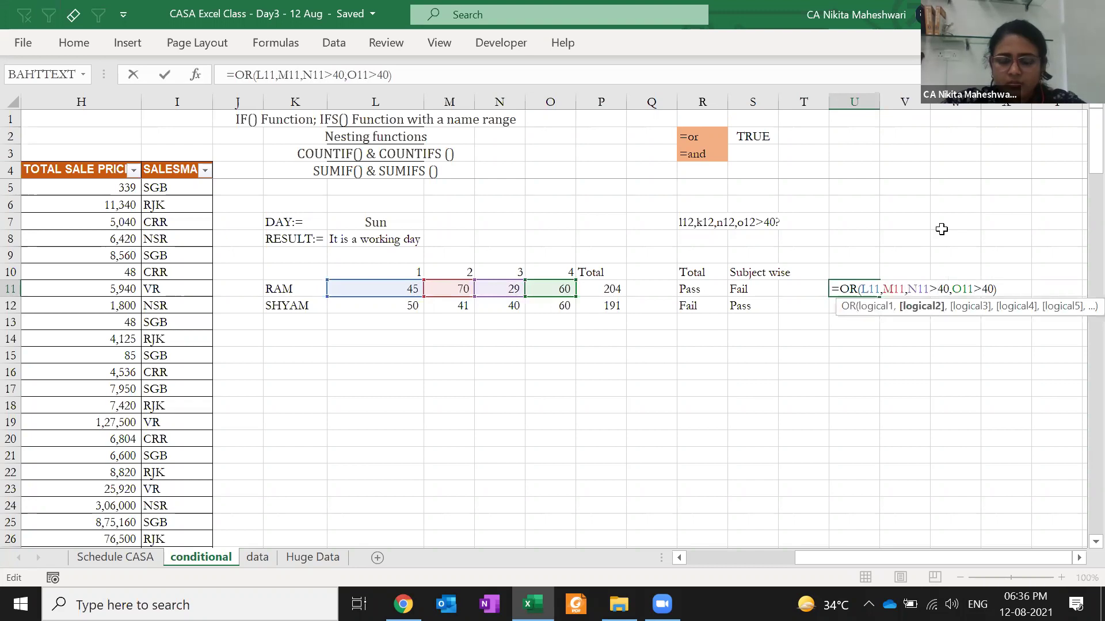
pyautogui.write('>')
pyautogui.press('Escape')
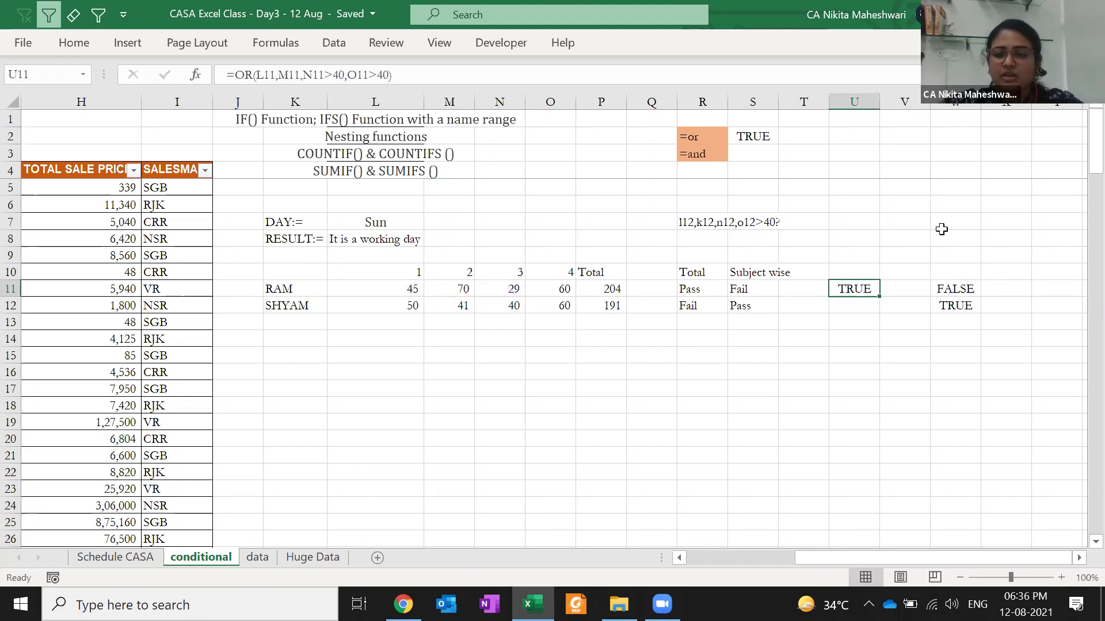
# - Change the O11 comparison in U11's OR formula to O11<40
pyautogui.press('F2')
pyautogui.press('Left')
pyautogui.press('Left')
pyautogui.press('Left')
pyautogui.press('BackSpace')
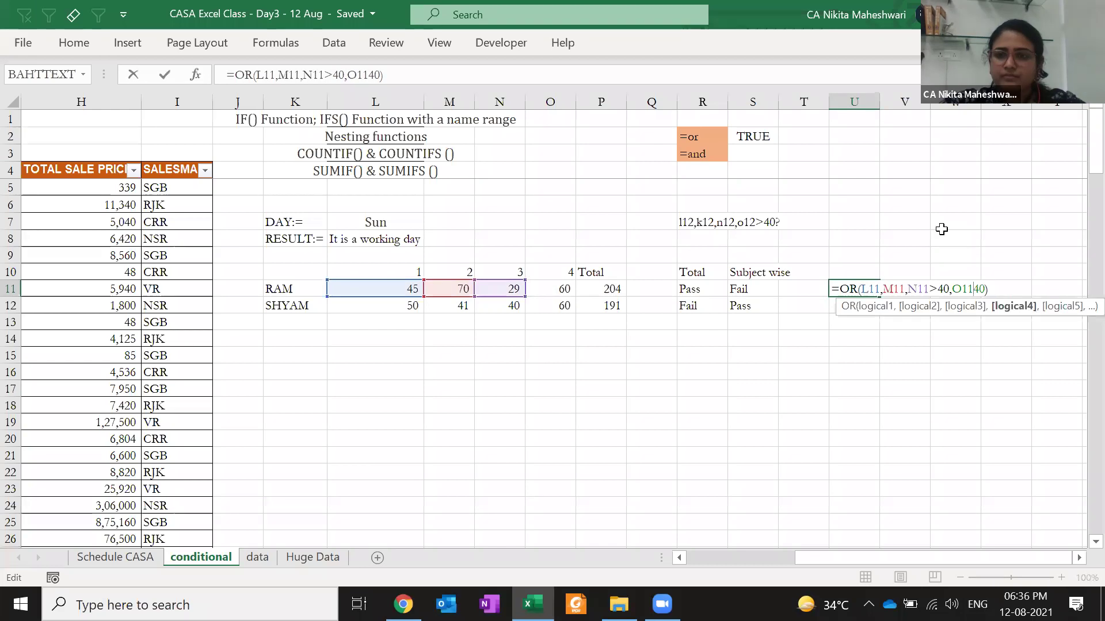
pyautogui.write('<')
# - Remove the comparison from N11 so U11's formula reads =OR(L11,M11,N11,O11<40)
pyautogui.press('Left')
pyautogui.press('Left')
pyautogui.press('Left')
pyautogui.press('Left')
pyautogui.press('Left')
pyautogui.press('Left')
pyautogui.press('Left')
pyautogui.press('BackSpace')
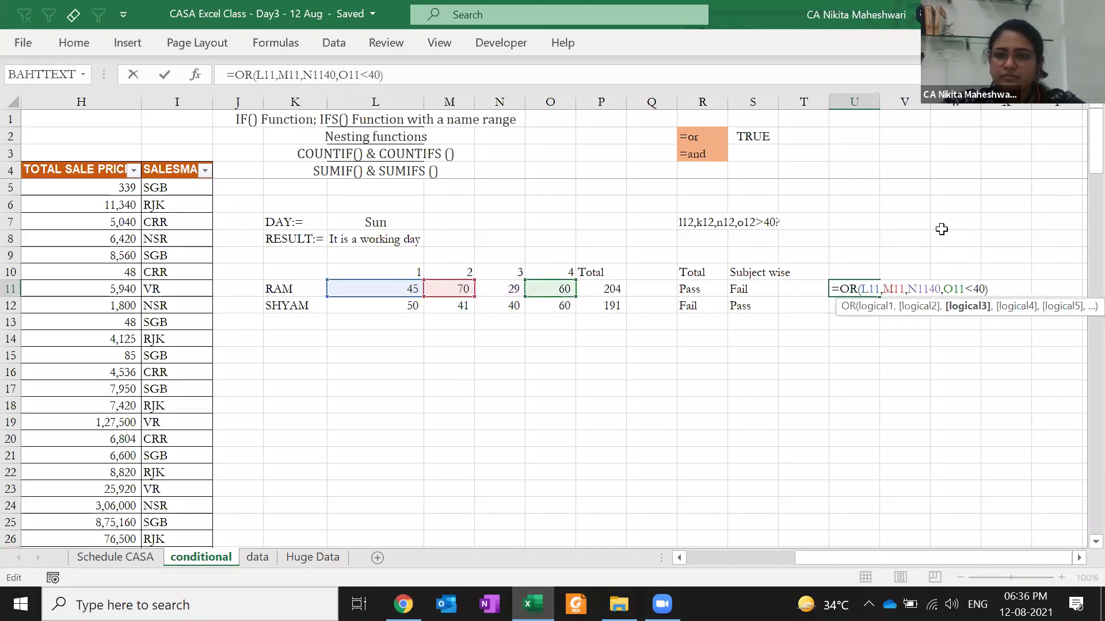
pyautogui.press('Delete')
pyautogui.press('Delete')
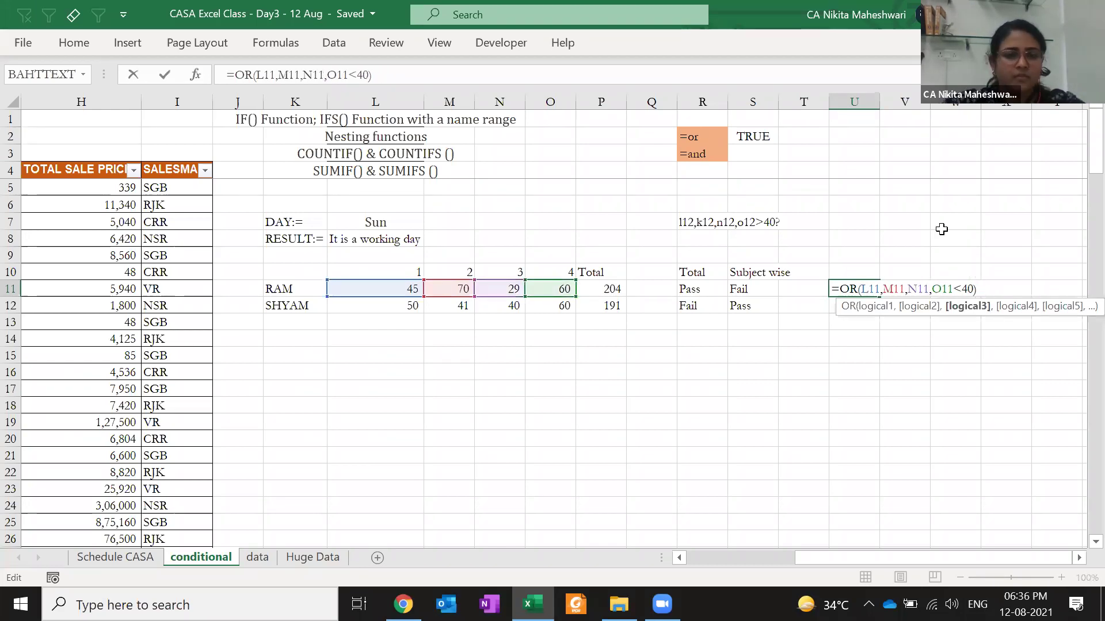
pyautogui.hotkey('ctrl', 'Return')
# - Add a <40 comparison to N11 in U11, making the formula =OR(L11,M11,N11<40,O11<40)
pyautogui.press('F2')
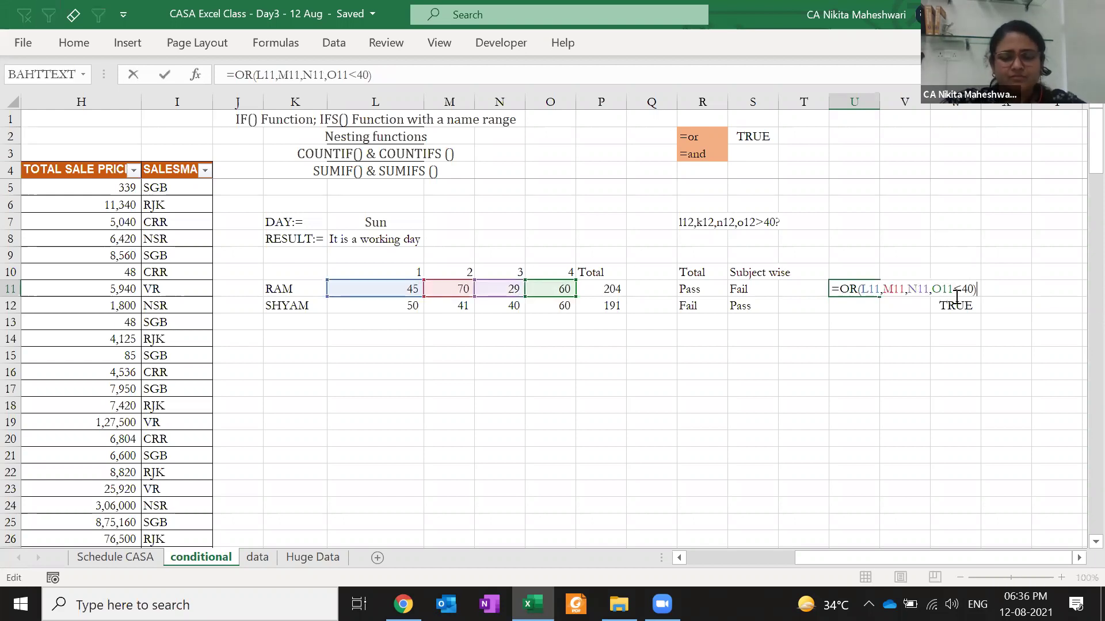
pyautogui.click(928, 291)
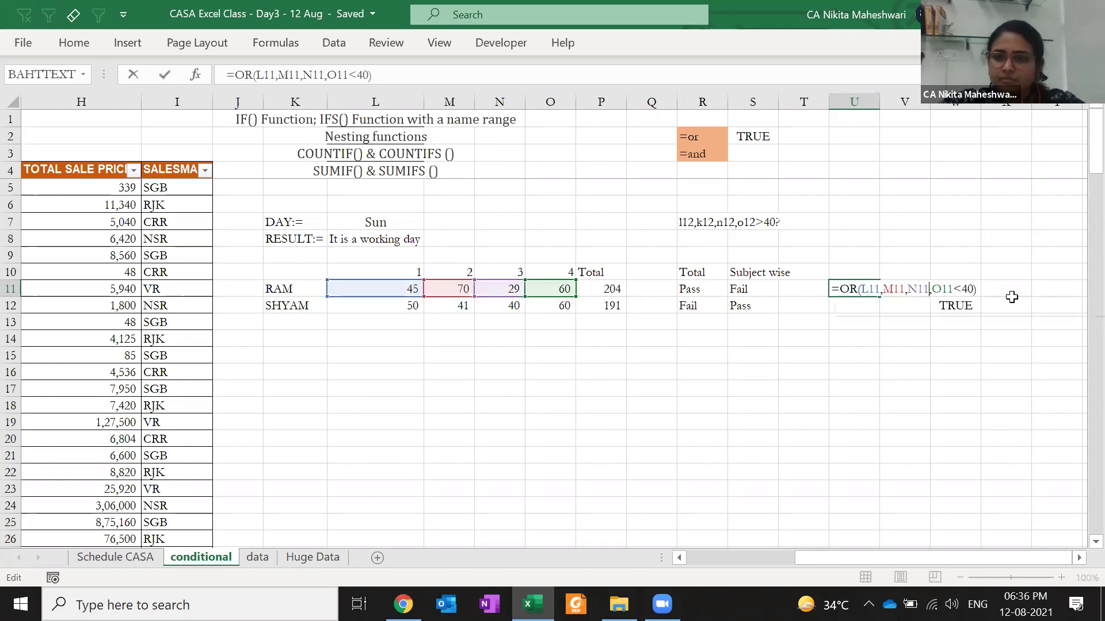
pyautogui.write('<40')
pyautogui.hotkey('ctrl', 'Return')
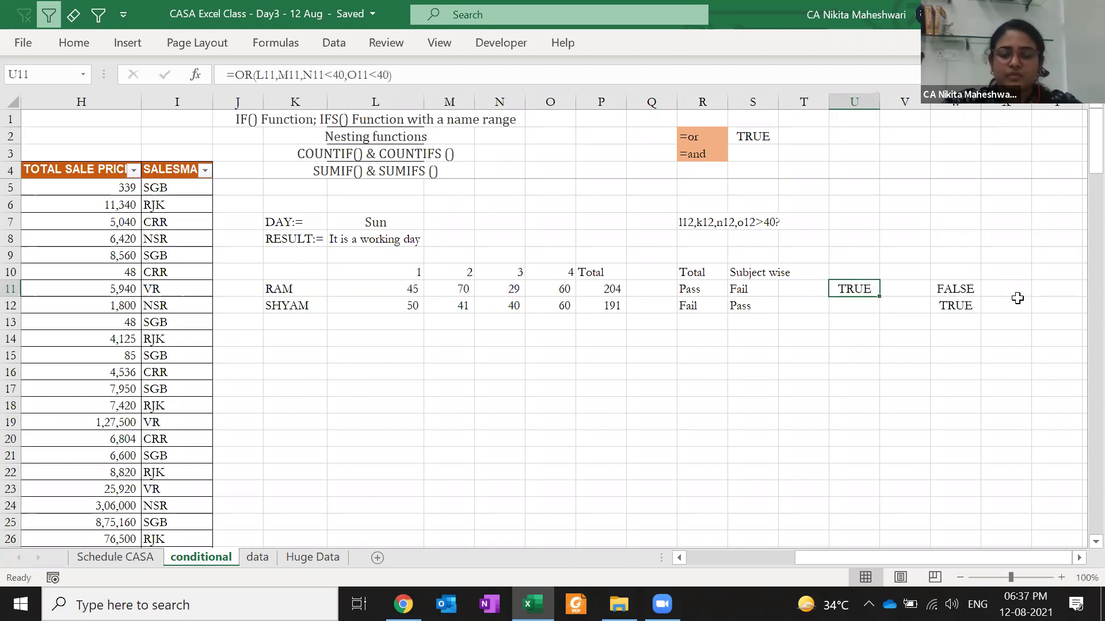
# - Switch U11's formula from OR to AND and change the O11 comparison to O11>40
pyautogui.press('F2')
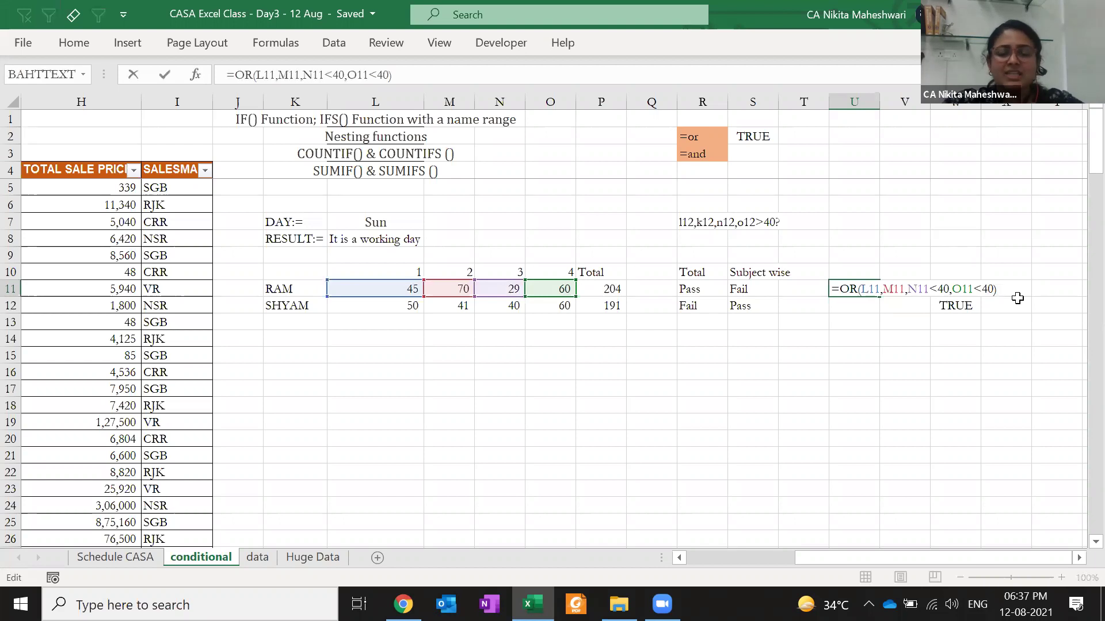
pyautogui.press('Escape')
pyautogui.press('F2')
pyautogui.press('Home')
pyautogui.press('Right')
pyautogui.hotkey('shift', 'Right')
pyautogui.hotkey('shift', 'Right')
pyautogui.write('and')
pyautogui.press('End')
pyautogui.press('Left')
pyautogui.press('Left')
pyautogui.press('BackSpace')
pyautogui.write('>')
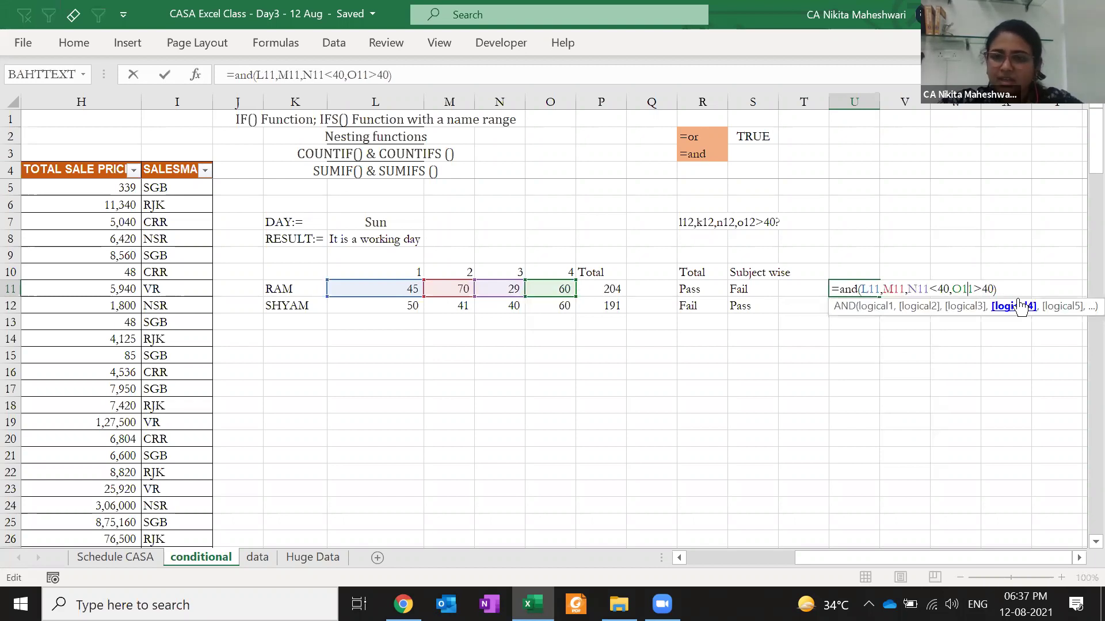
# - Remove the comparison from N11 so U11's formula reads =AND(L11,M11,N11,O11>40)
pyautogui.press('Left')
pyautogui.press('Left')
pyautogui.press('Left')
pyautogui.press('Left')
pyautogui.press('Left')
pyautogui.press('Left')
pyautogui.press('Left')
pyautogui.press('BackSpace')
pyautogui.press('Delete')
pyautogui.press('Delete')
pyautogui.press('Return')
# - Add a >40 comparison to N11 in U11, making the formula =AND(L11,M11,N11>40,O11>40)
pyautogui.press('Up')
pyautogui.press('F2')
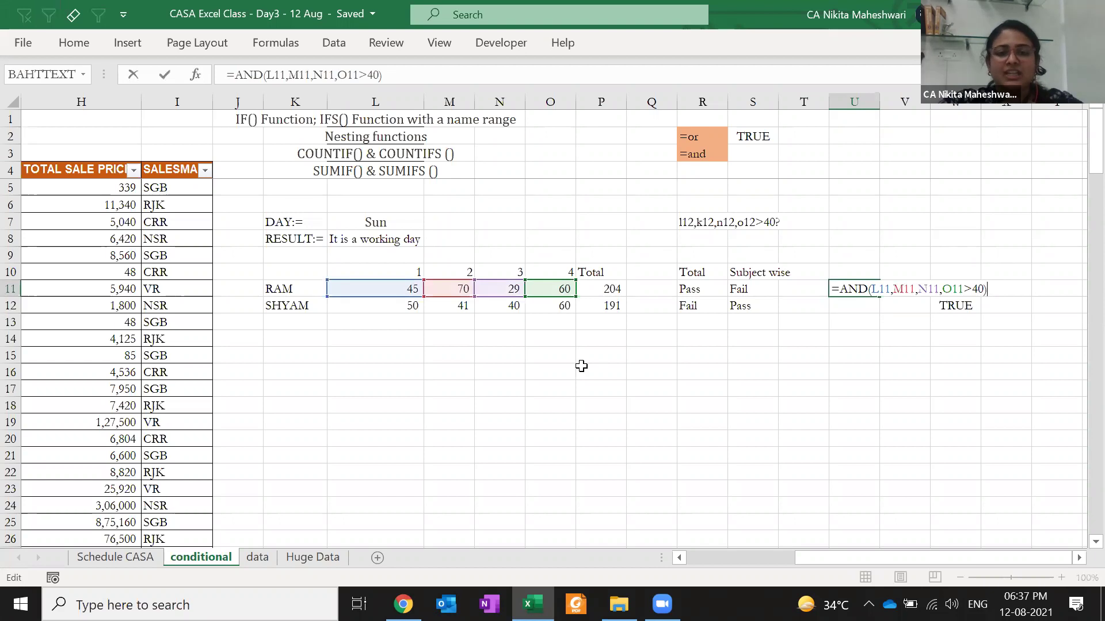
pyautogui.click(933, 289)
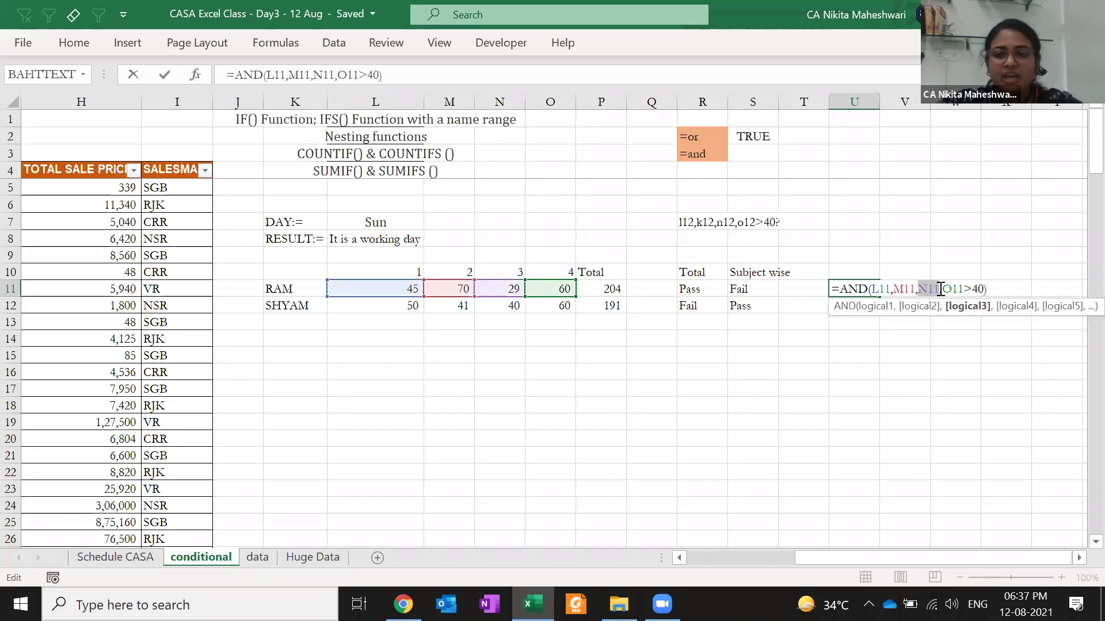
pyautogui.write('>40')
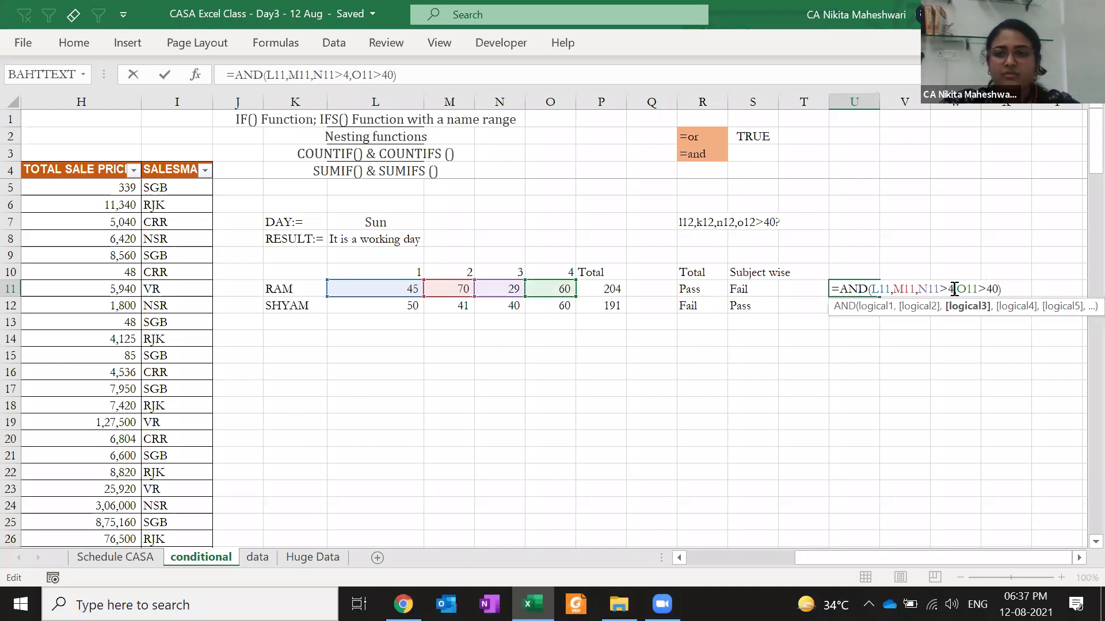
pyautogui.press('Up')
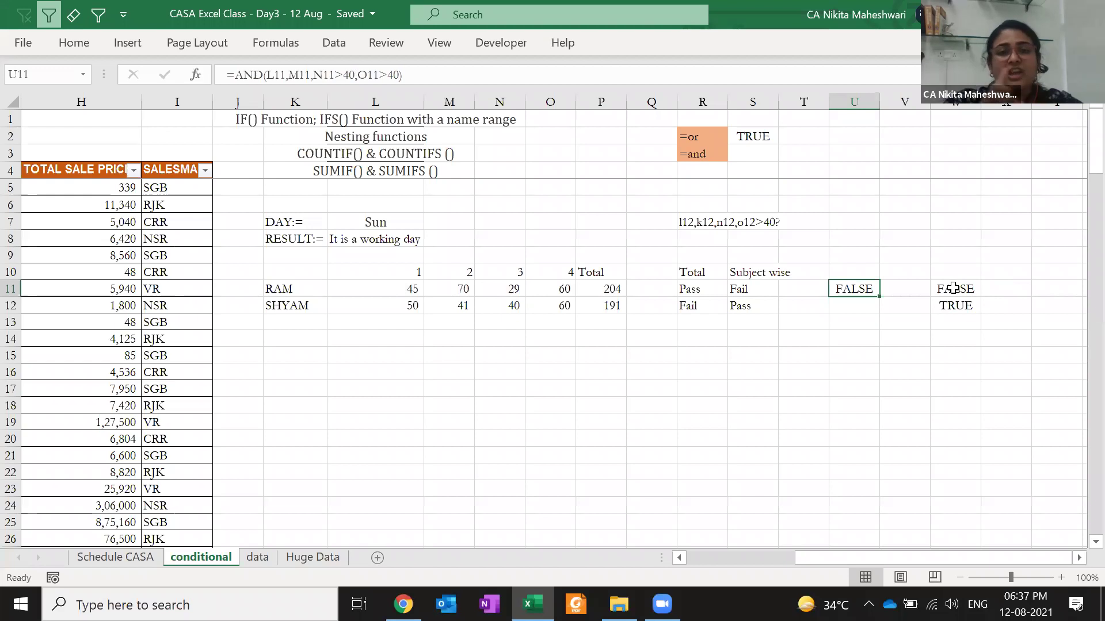
pyautogui.press('F2')
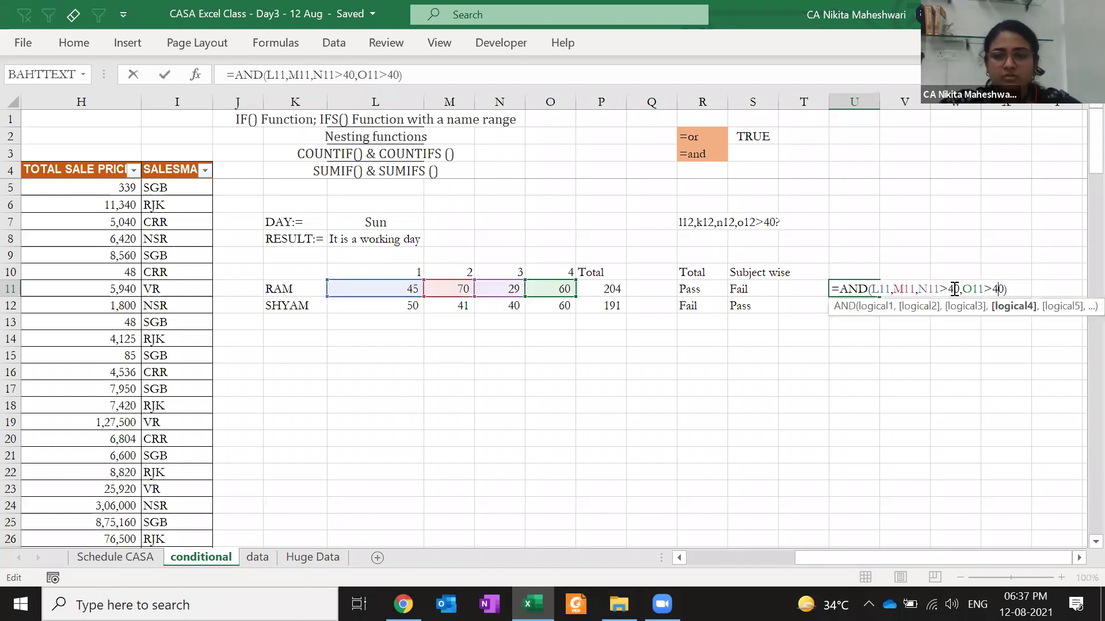
pyautogui.click(954, 289)
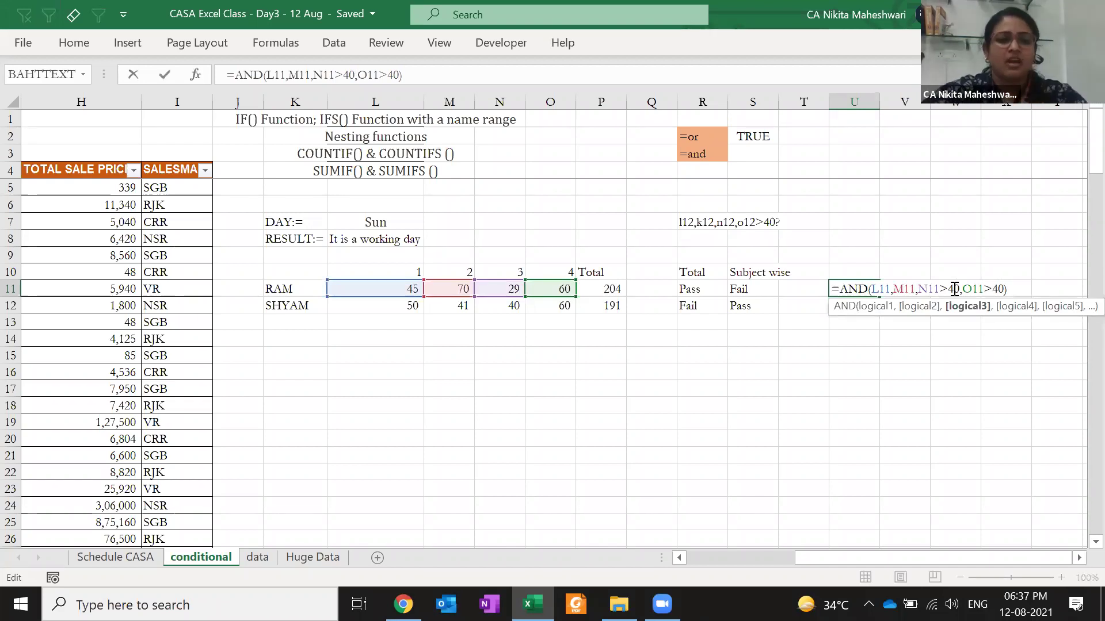
pyautogui.hotkey('ctrl', 'Return')
# - Try a mark of 39 in O11, check the row's results, and undo the change
pyautogui.click(563, 292)
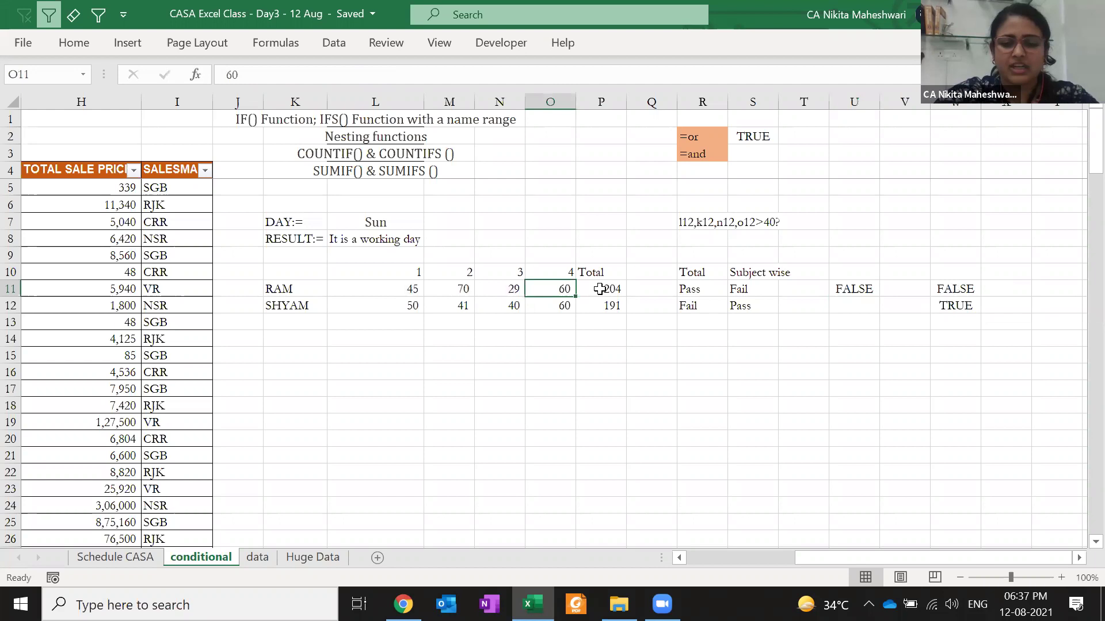
pyautogui.write('39')
pyautogui.hotkey('ctrl', 'Return')
pyautogui.press('Right')
pyautogui.press('Right')
pyautogui.press('Right')
pyautogui.press('Right')
pyautogui.press('Right')
pyautogui.press('Right')
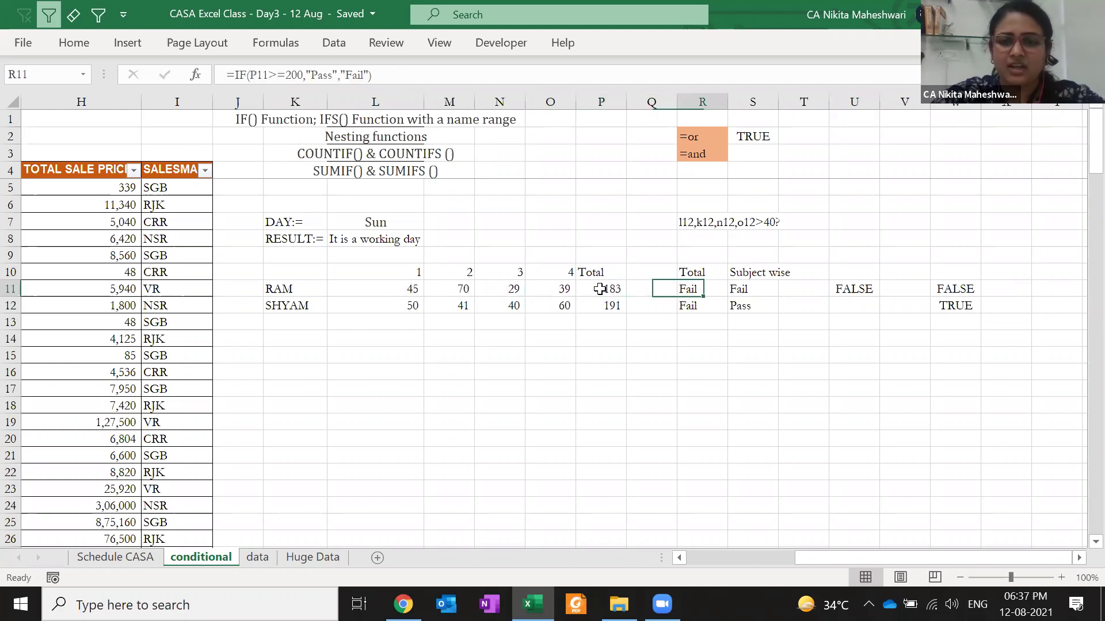
pyautogui.hotkey('ctrl', 'z')
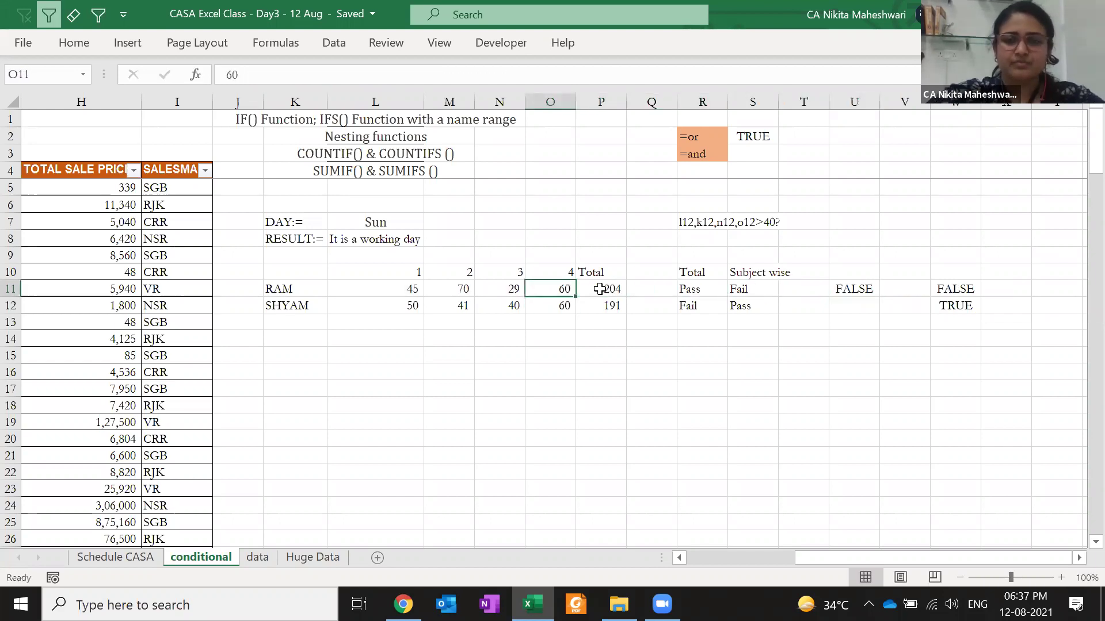
# - Clear the test formulas in U11:W13 and the question text in R7
pyautogui.moveTo(860, 291); pyautogui.dragTo(947, 316)
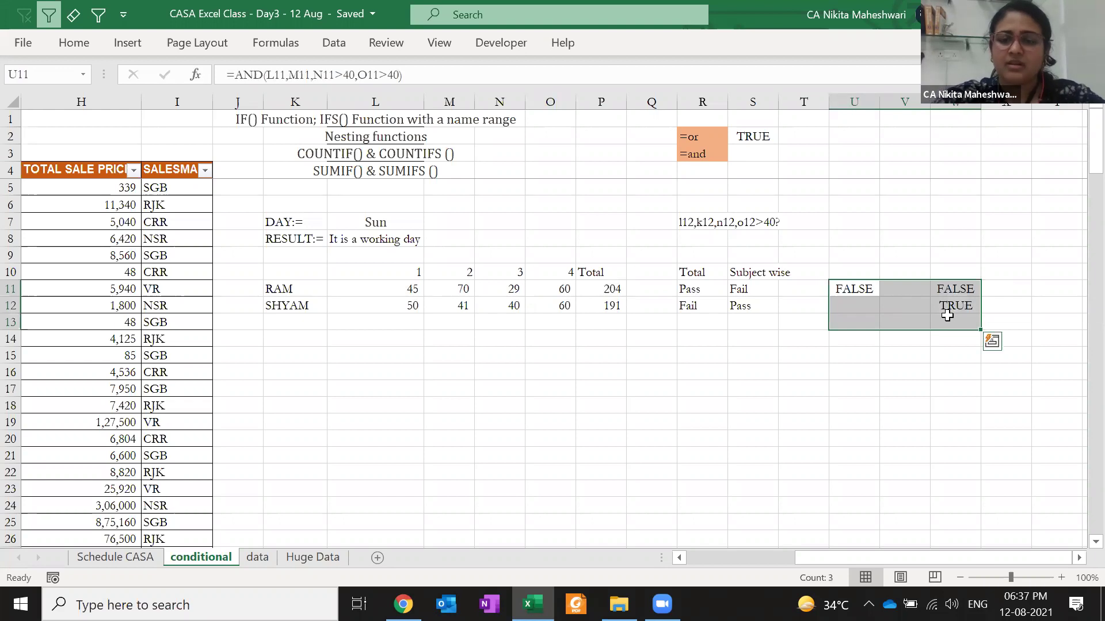
pyautogui.press('Delete')
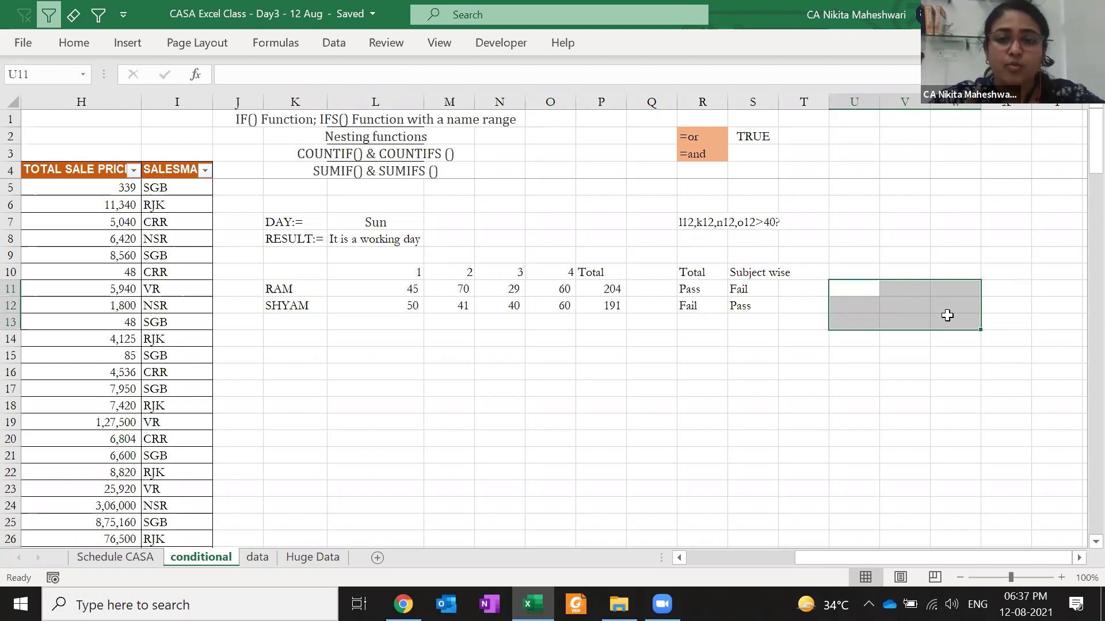
pyautogui.click(704, 226)
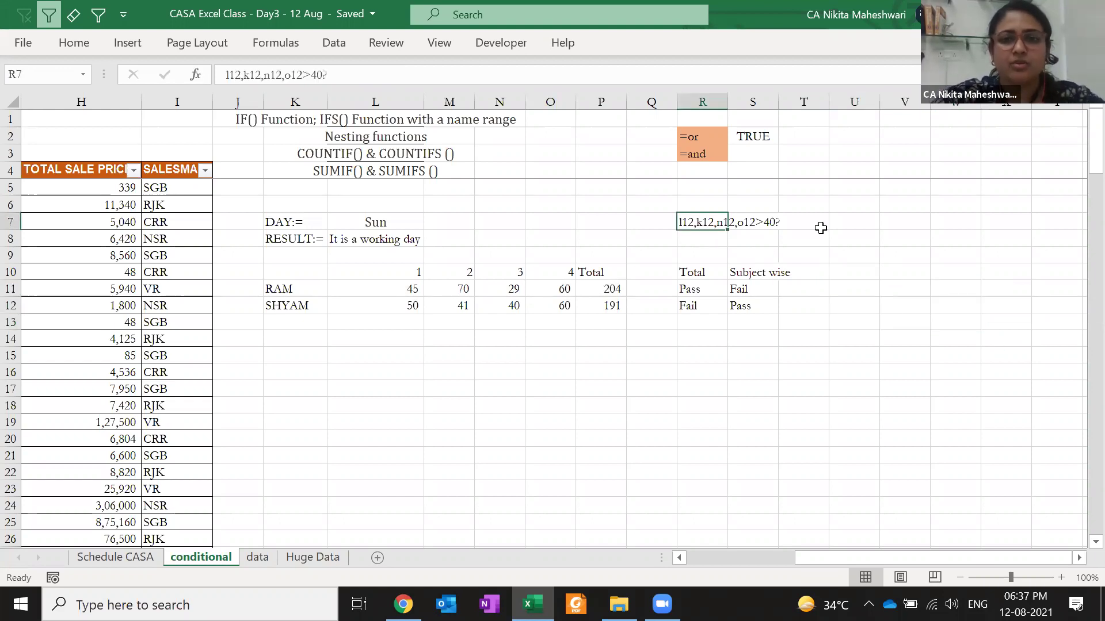
pyautogui.press('Delete')
# - AutoFit column S to the width of the Subject wise heading in S10
pyautogui.click(754, 266)
pyautogui.hotkey('alt', 'h')
pyautogui.press('o')
pyautogui.press('i')
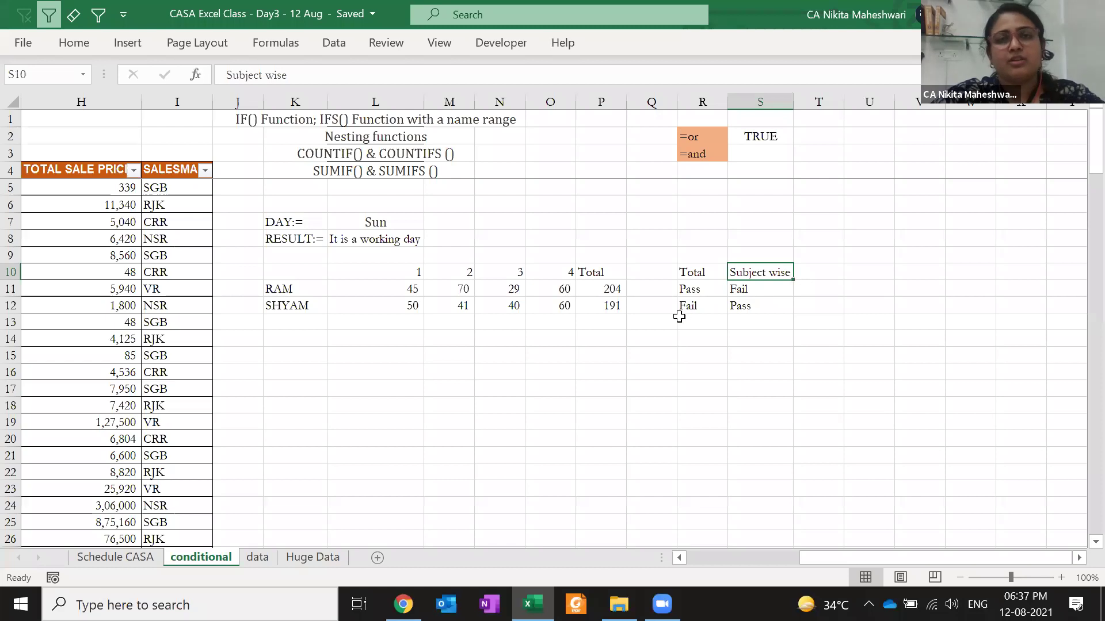
# - Review the Total and Subject wise result formulas in R11:S12
pyautogui.click(851, 286)
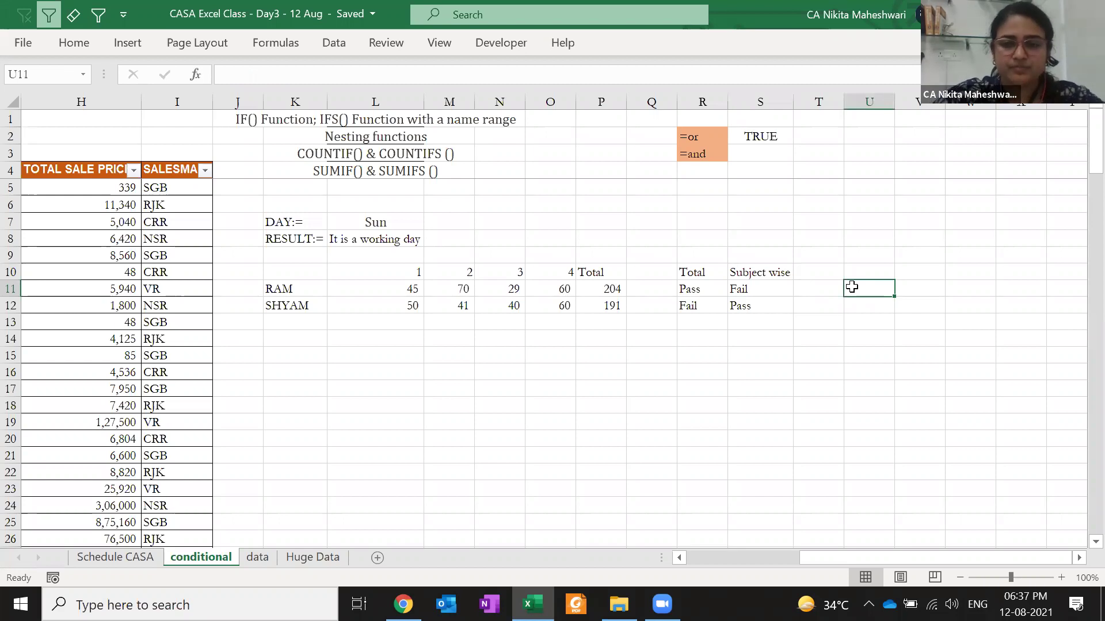
pyautogui.click(696, 289)
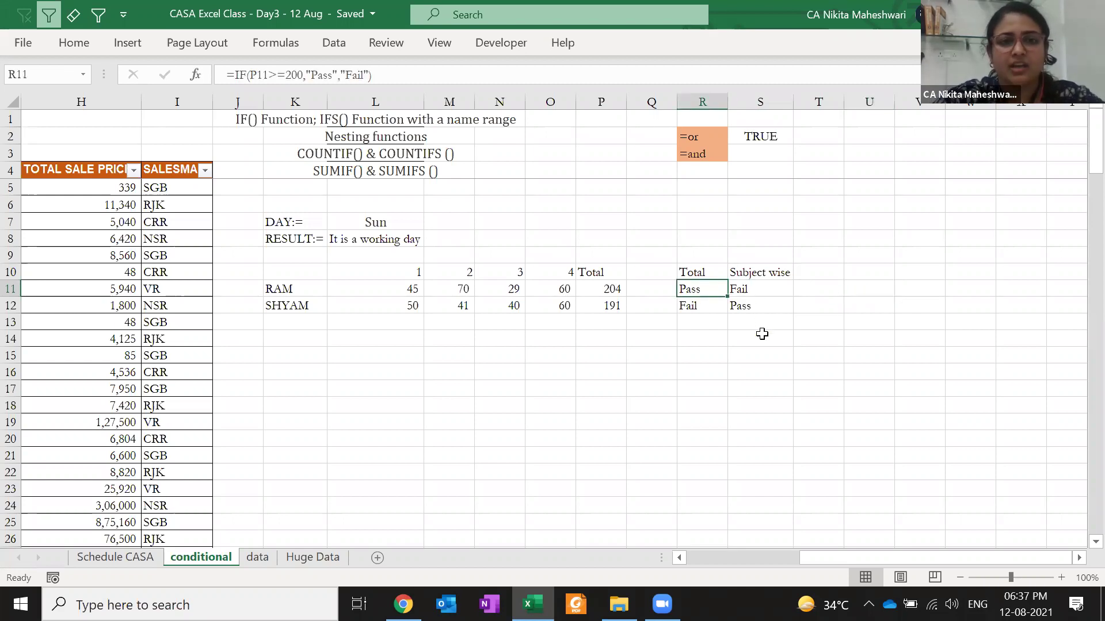
pyautogui.press('F2')
pyautogui.press('Escape')
pyautogui.click(759, 284)
pyautogui.press('F2')
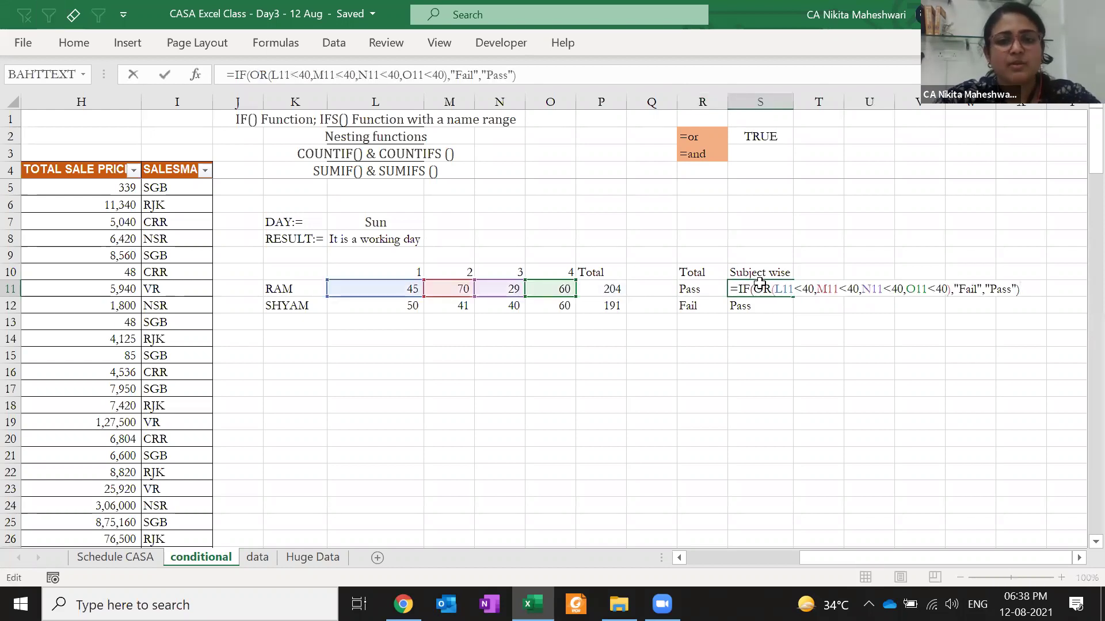
pyautogui.press('Escape')
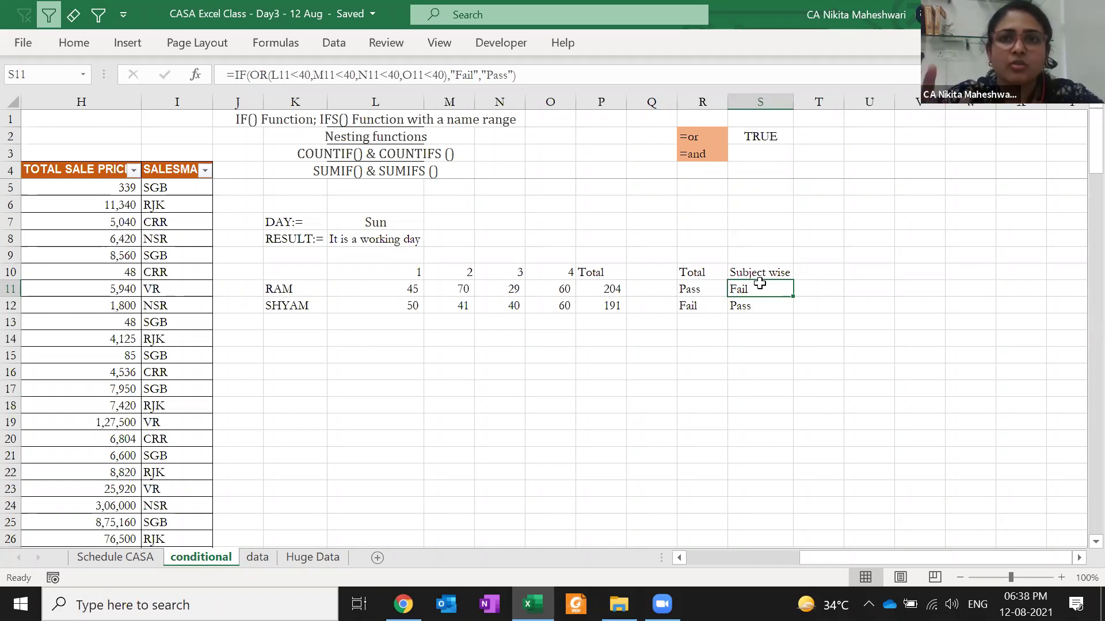
pyautogui.press('Left')
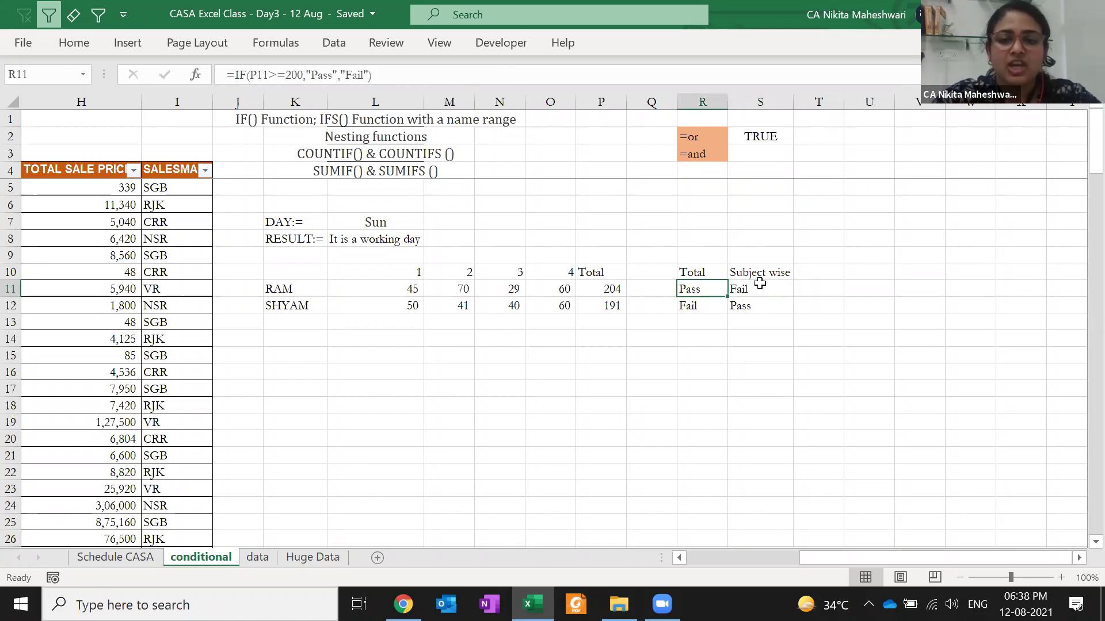
pyautogui.click(760, 283)
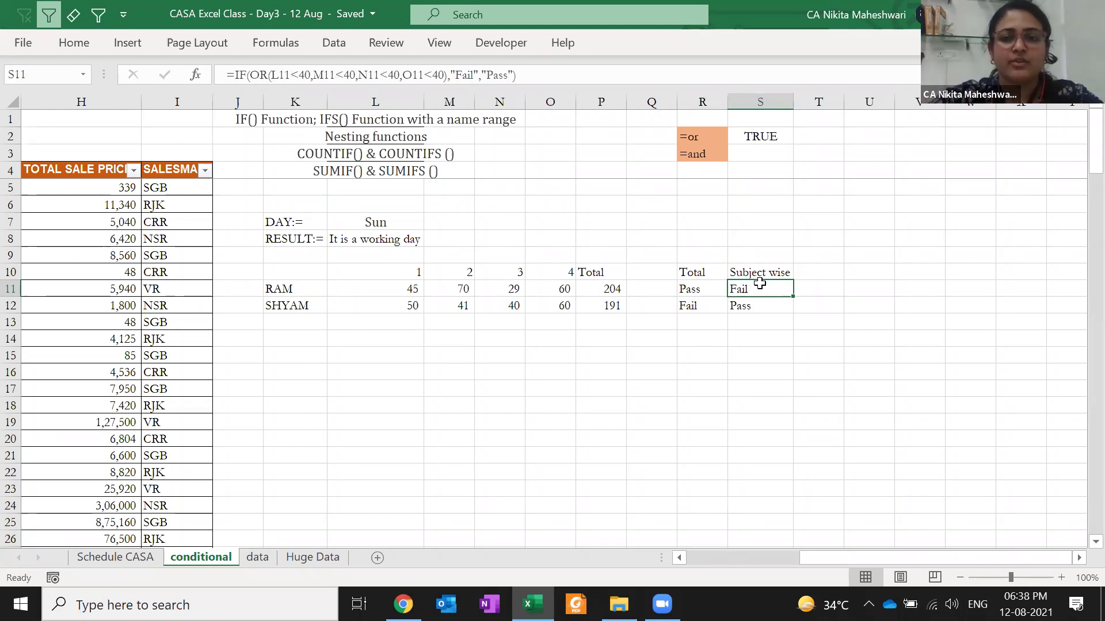
pyautogui.press('Left')
pyautogui.click(755, 284)
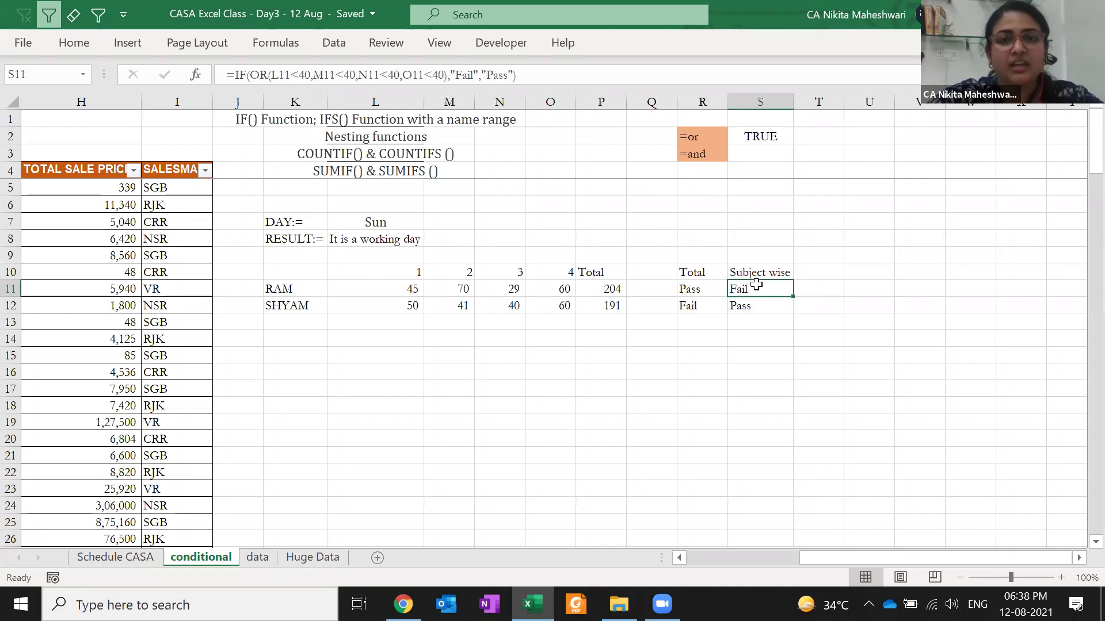
pyautogui.click(711, 303)
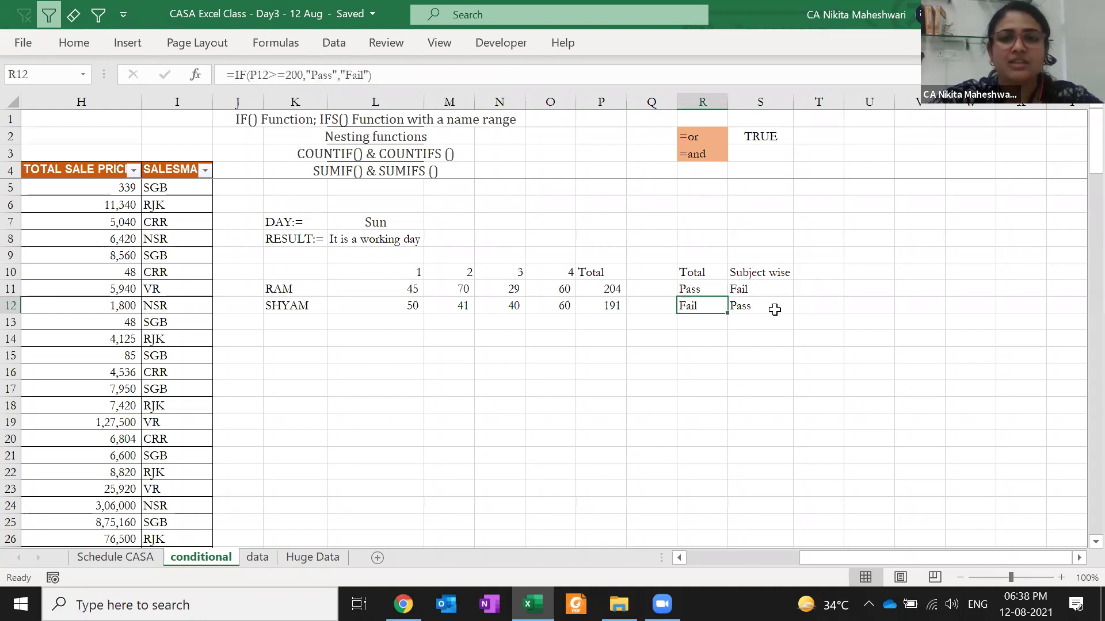
pyautogui.click(774, 309)
# - Enter Fail in both R13 and S13 as a sample result combination
pyautogui.click(712, 318)
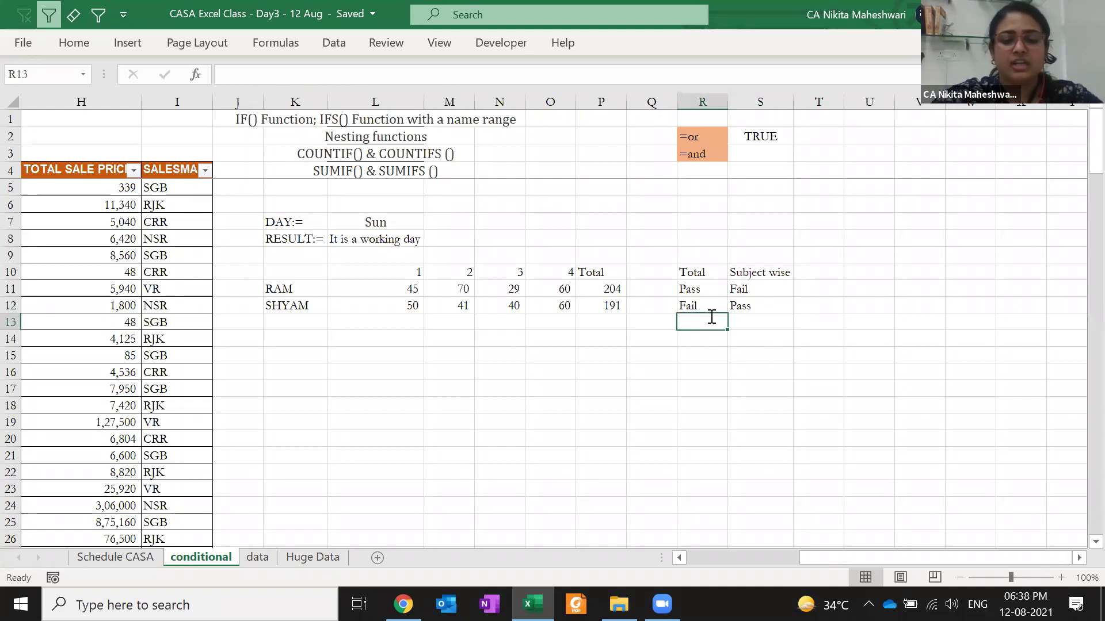
pyautogui.write('Fail')
pyautogui.press('Tab')
pyautogui.write('Fail')
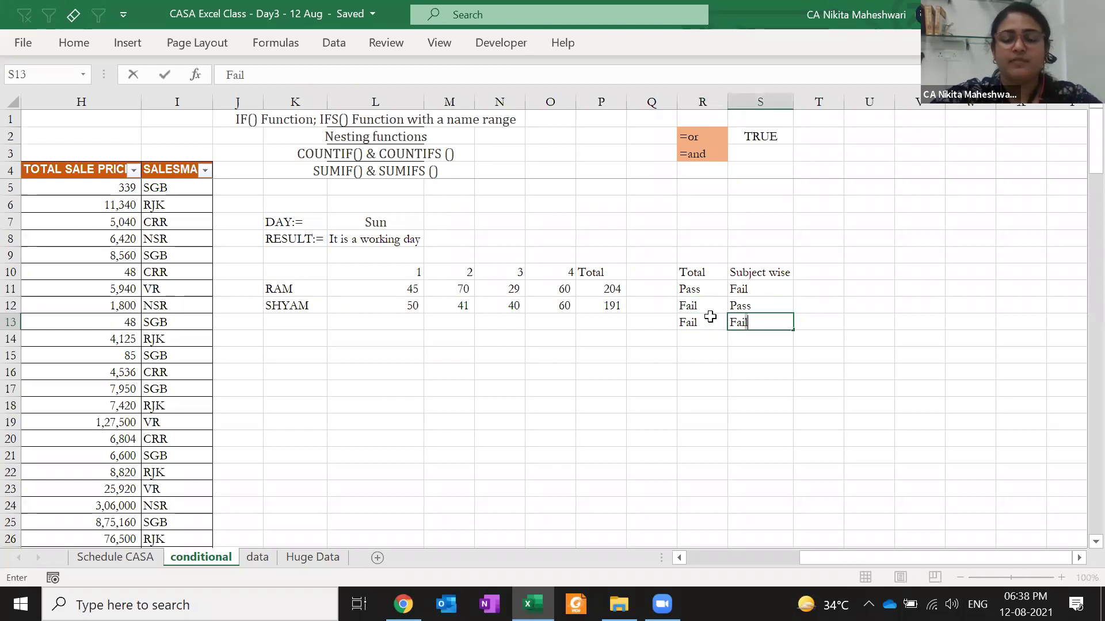
pyautogui.press('Return')
pyautogui.press('Up')
pyautogui.press('Left')
pyautogui.press('Right')
# - Enter Pass in both R8 and S8 as a sample result combination
pyautogui.press('Up')
pyautogui.press('Up')
pyautogui.press('Up')
pyautogui.press('Up')
pyautogui.press('Up')
pyautogui.write('Pass')
pyautogui.press('Tab')
pyautogui.write('Pass')
pyautogui.press('Return')
pyautogui.press('Up')
# - Clear the sample Fail entries from R13:S13
pyautogui.press('Down')
pyautogui.press('Down')
pyautogui.press('Down')
pyautogui.press('Down')
pyautogui.press('Down')
pyautogui.press('Right')
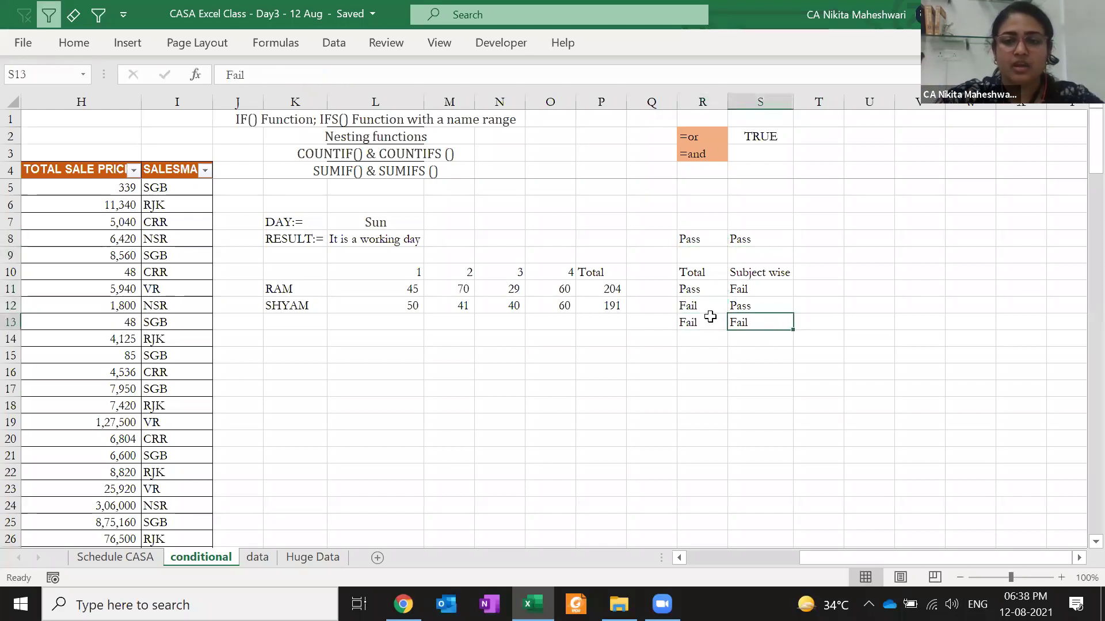
pyautogui.hotkey('shift', 'Left')
pyautogui.press('Delete')
# - Check the formula in R11 and start an IF formula with a nested AND test in U11
pyautogui.click(853, 287)
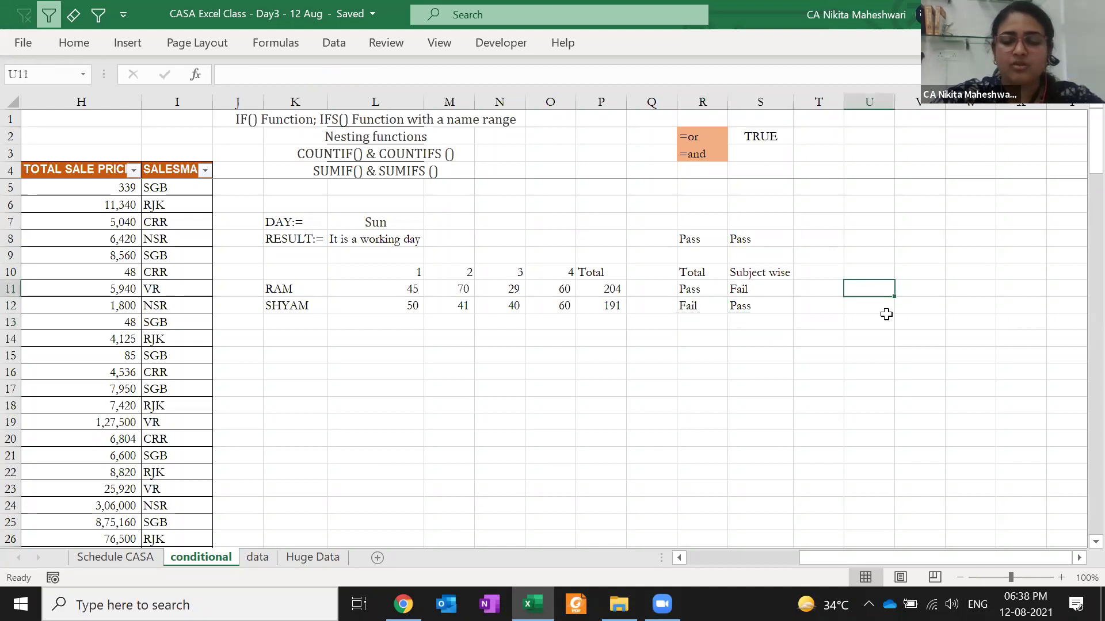
pyautogui.click(695, 287)
pyautogui.press('F2')
pyautogui.press('Escape')
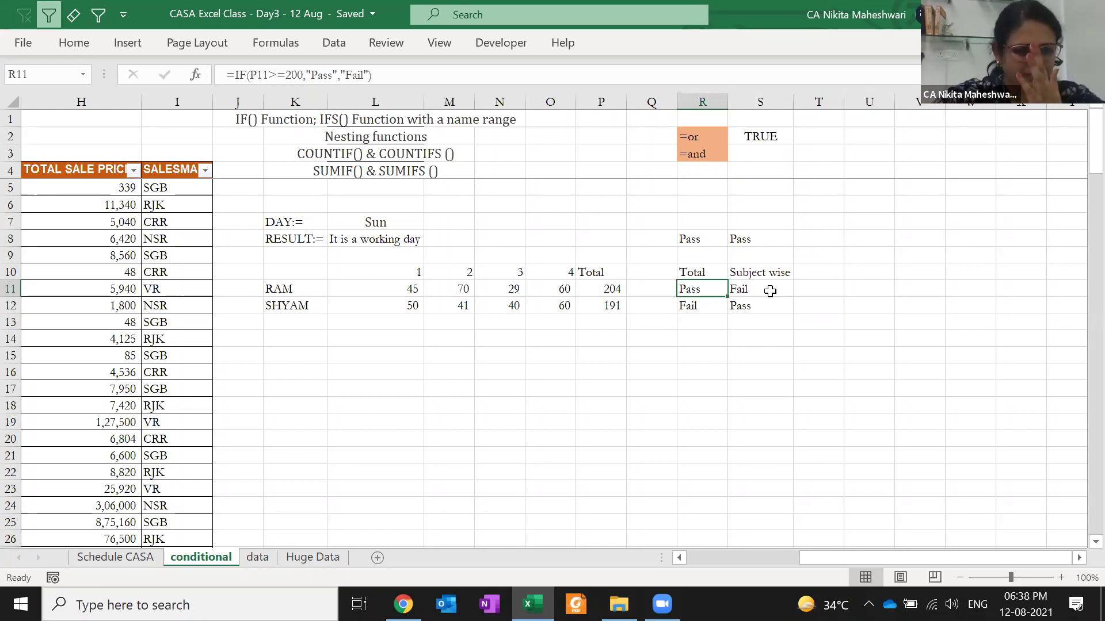
pyautogui.press('Right')
pyautogui.press('Right')
pyautogui.press('Right')
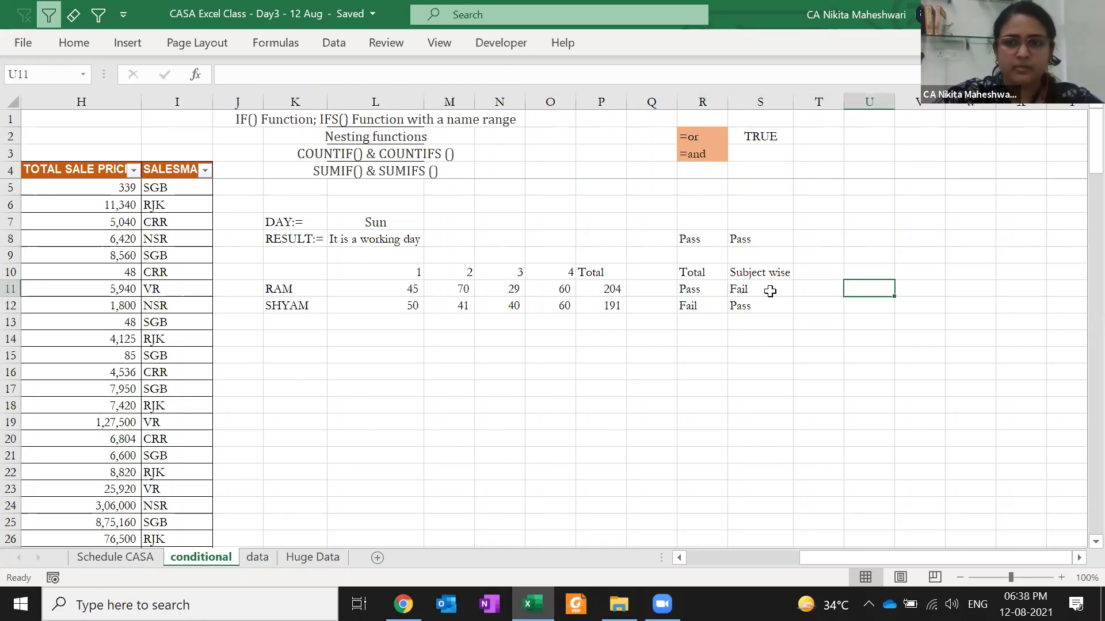
pyautogui.write('=if')
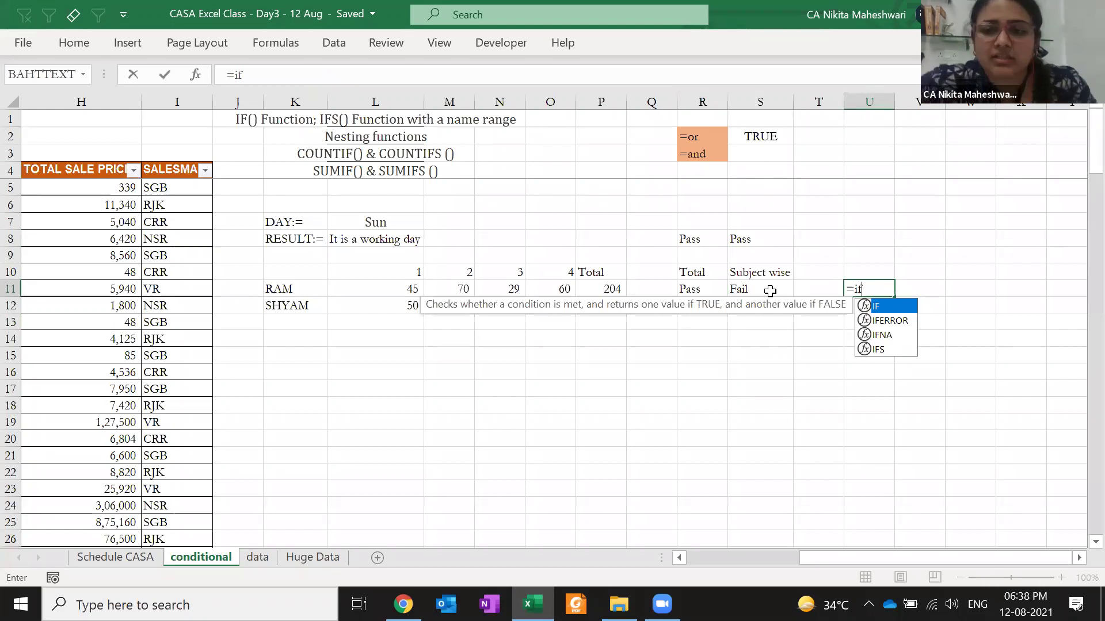
pyautogui.press('Tab')
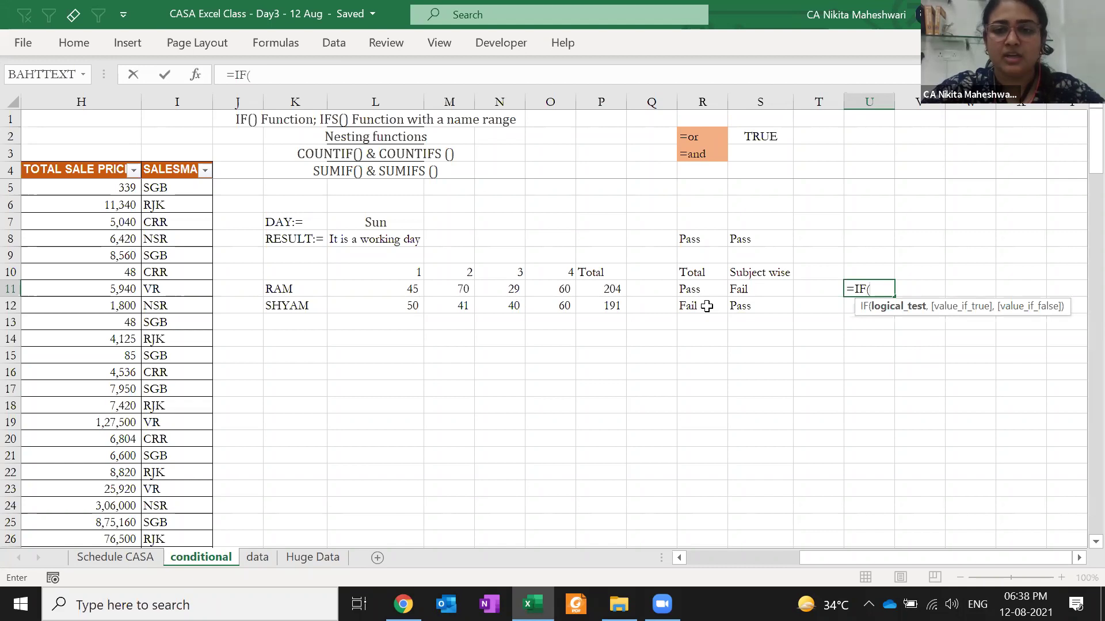
pyautogui.write('and')
pyautogui.press('Tab')
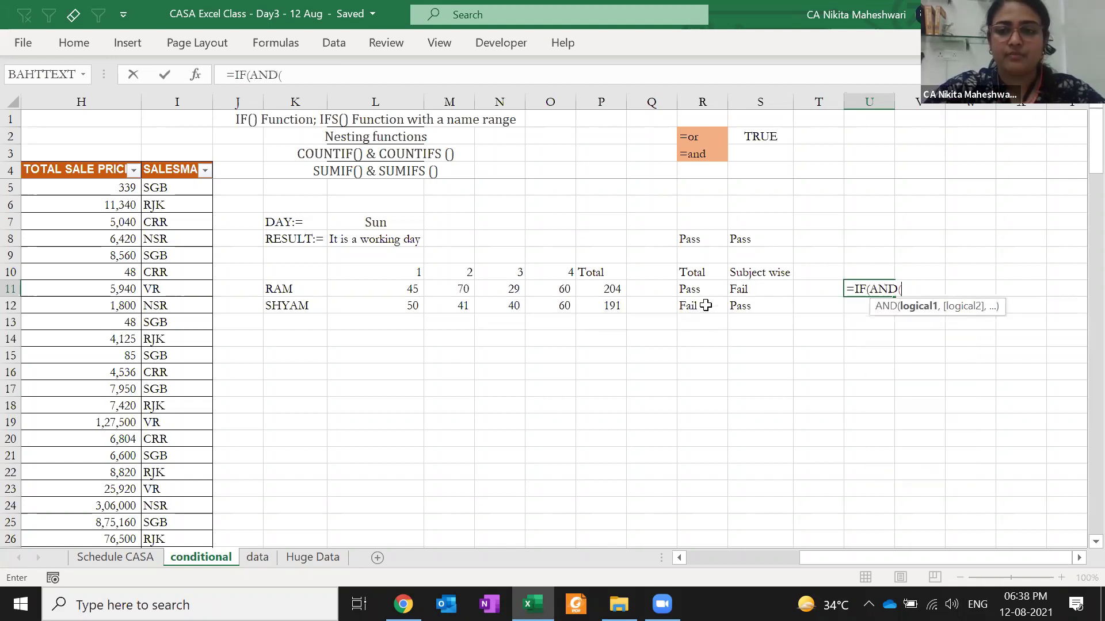
# - Complete U11's AND test with the conditions R11="pass" and S11="Pass"
pyautogui.click(716, 290)
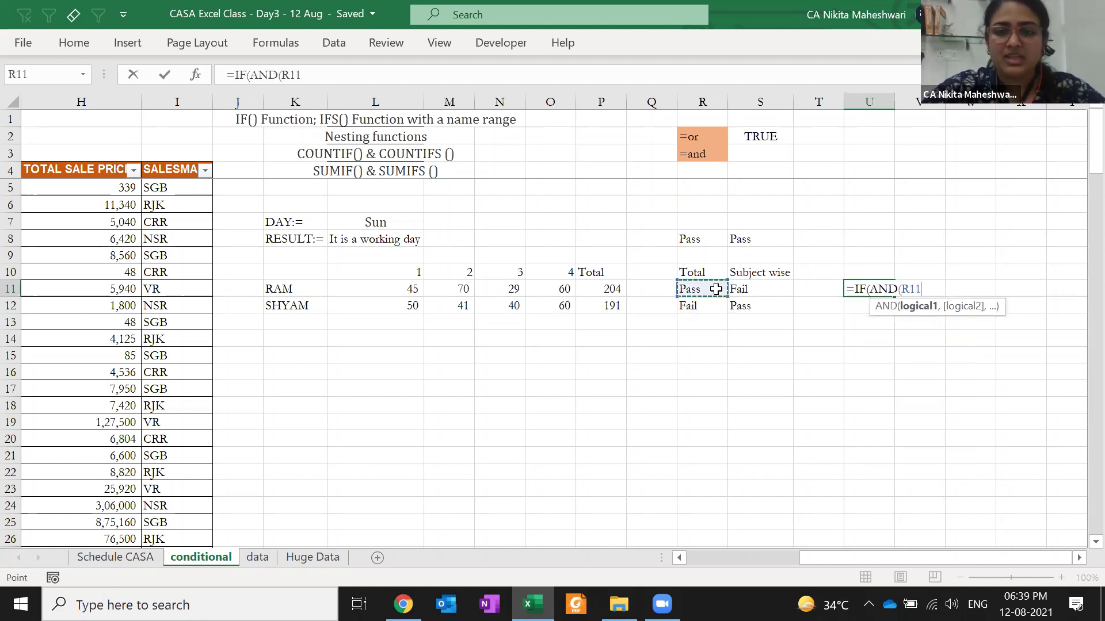
pyautogui.write('="pass')
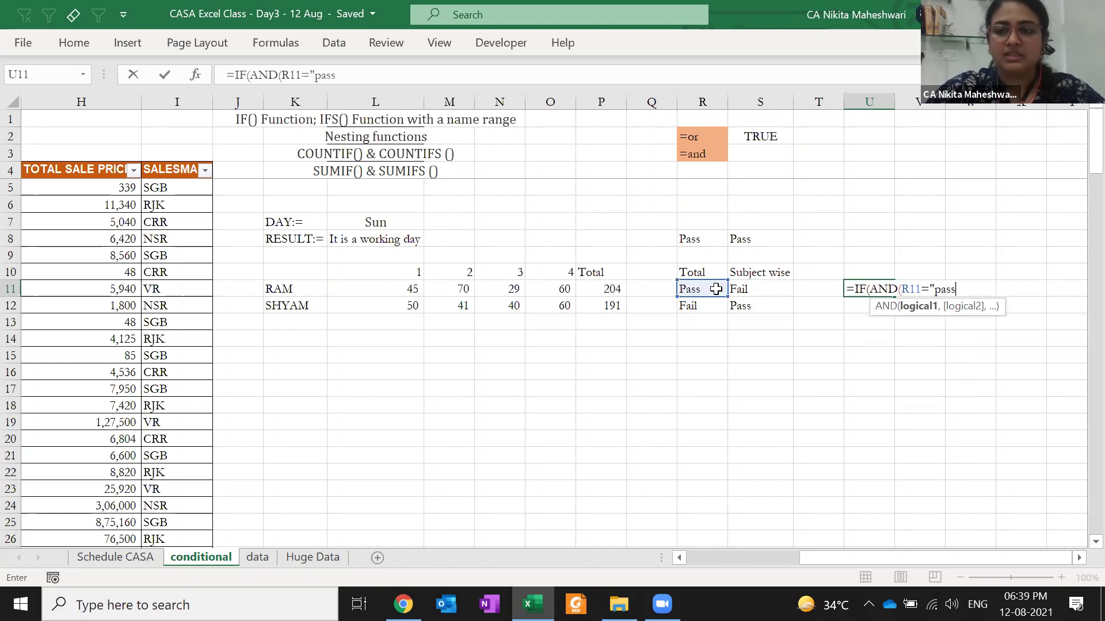
pyautogui.write('",')
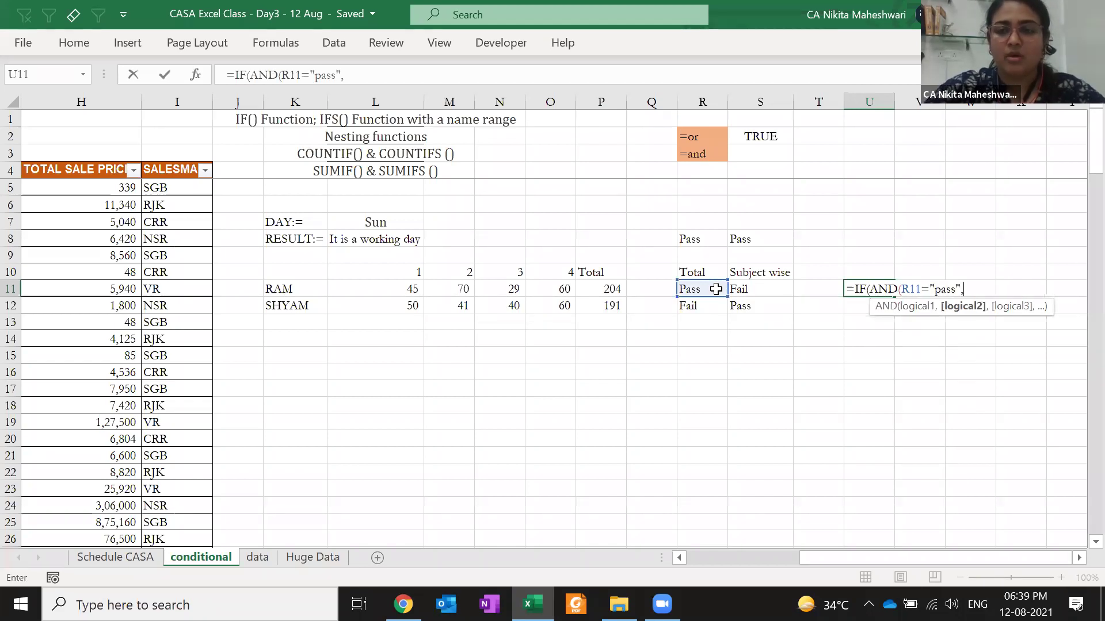
pyautogui.click(760, 291)
pyautogui.write('="Pas')
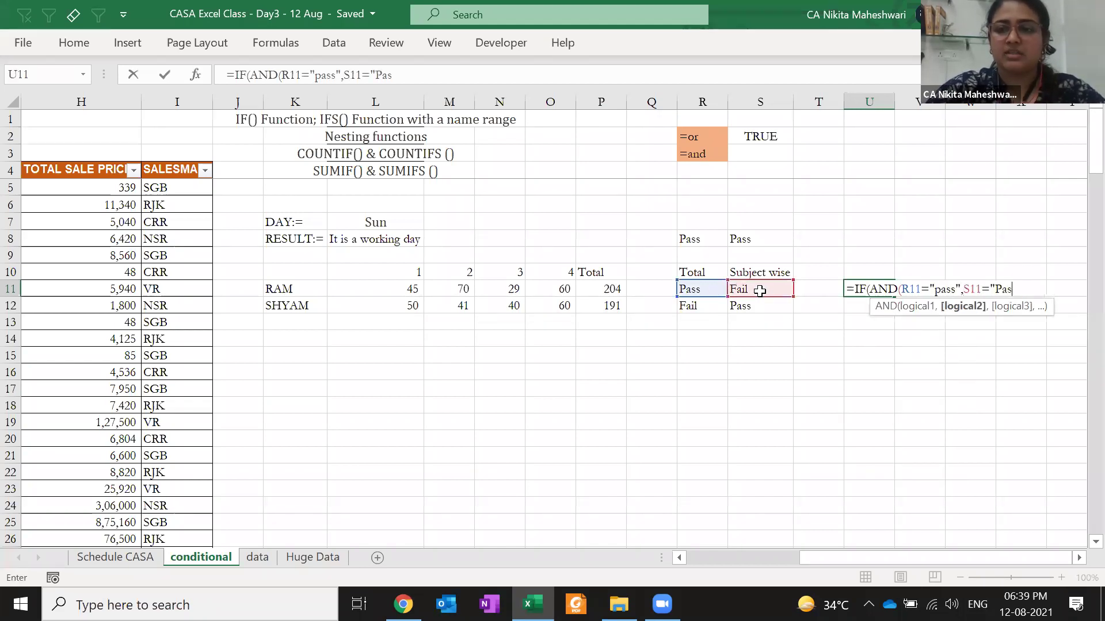
pyautogui.write('s")')
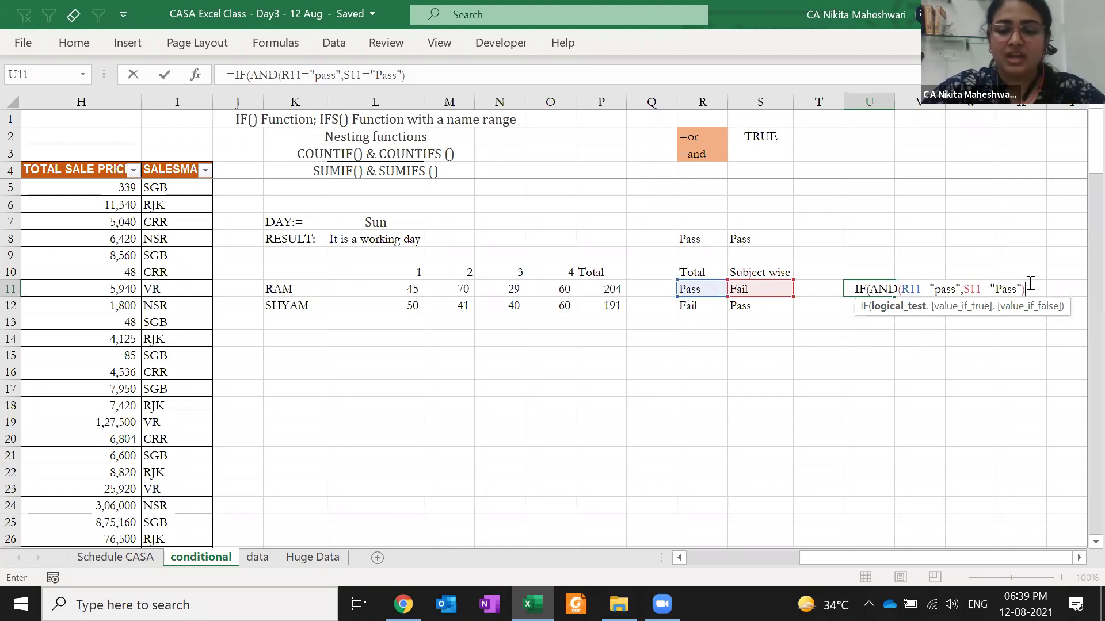
# - Add Group Clear as the value if true in U11's IF formula and begin the value if false text
pyautogui.write(',Group Clear')
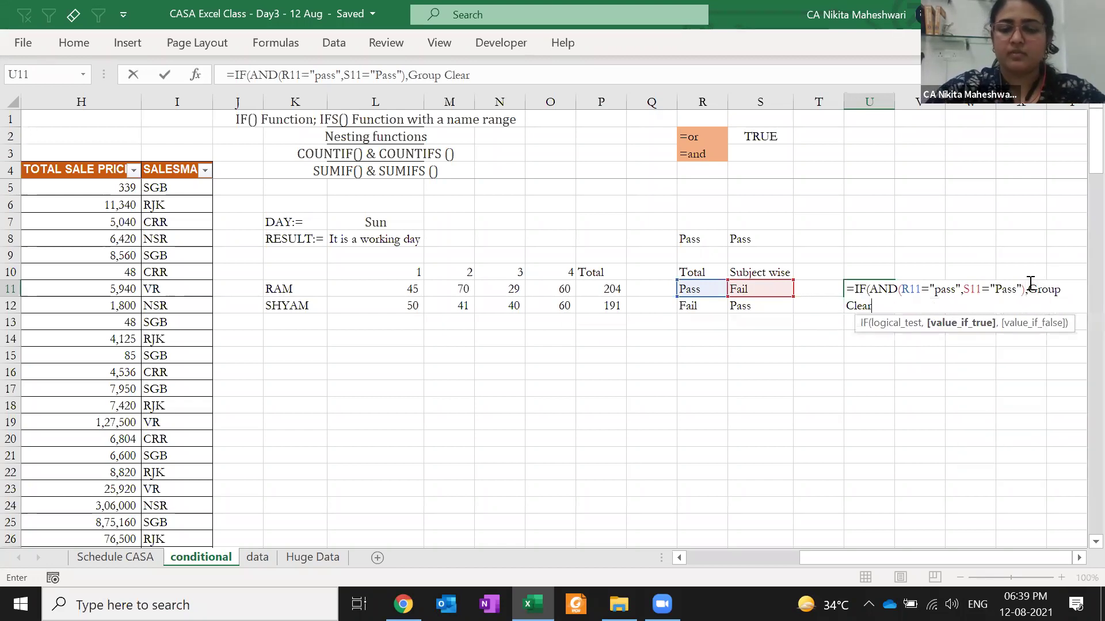
pyautogui.write('","Grou')
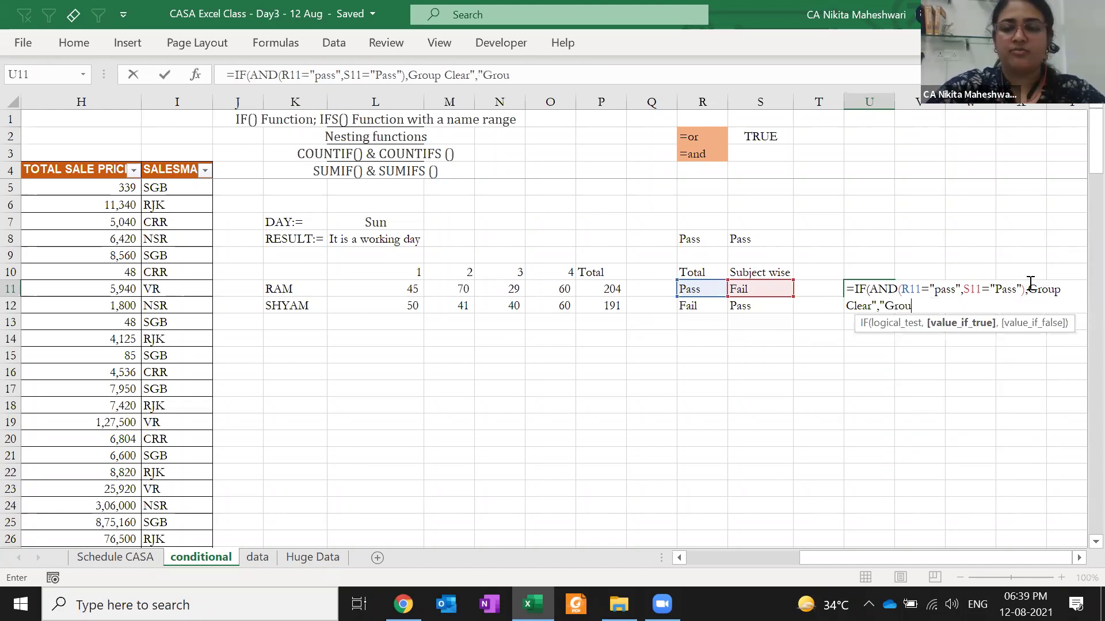
# - Finish the IF formula in U11 with "Group Fail" as the value if false and submit it
pyautogui.write('p Fail"')
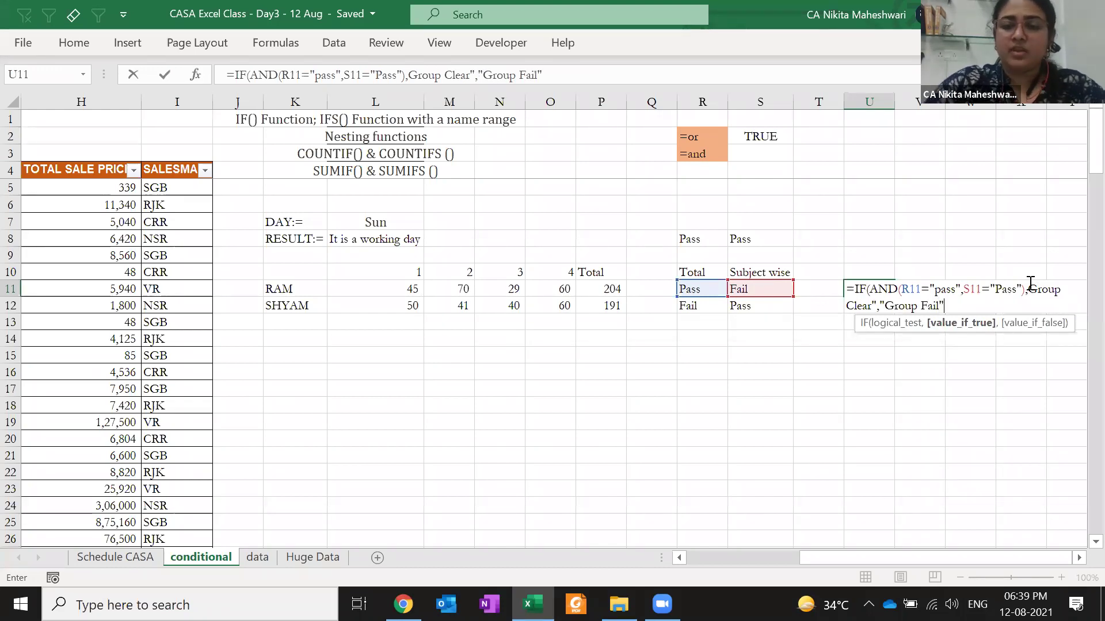
pyautogui.write(')')
pyautogui.press('Return')
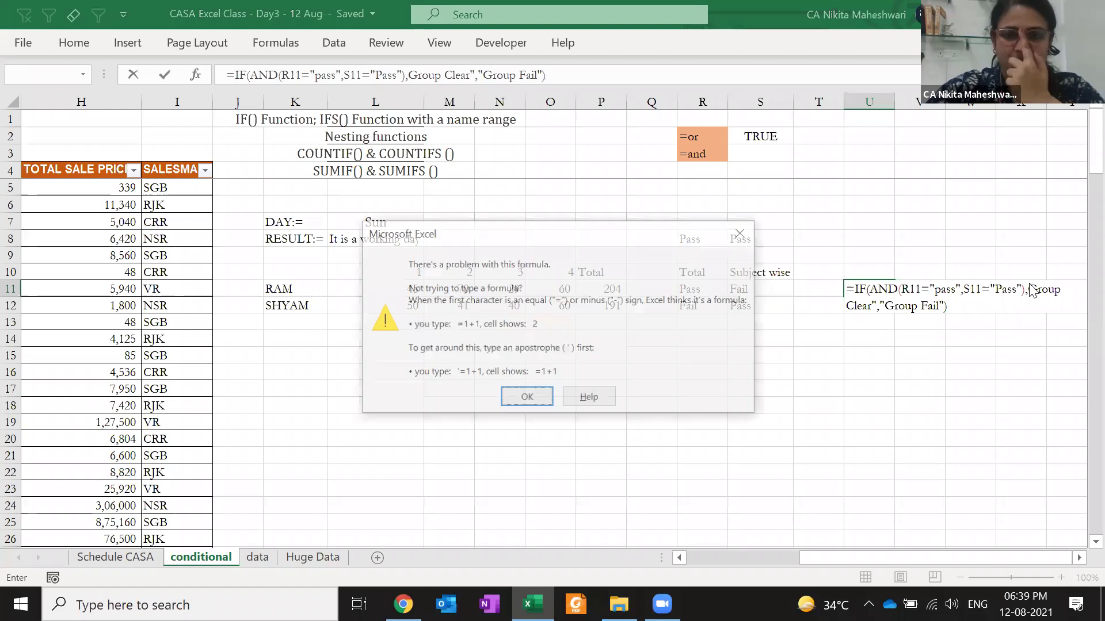
# - Add the missing opening quotation mark before Group Clear in U11's IF formula and enter the corrected formula
pyautogui.click(526, 398)
pyautogui.click(866, 305)
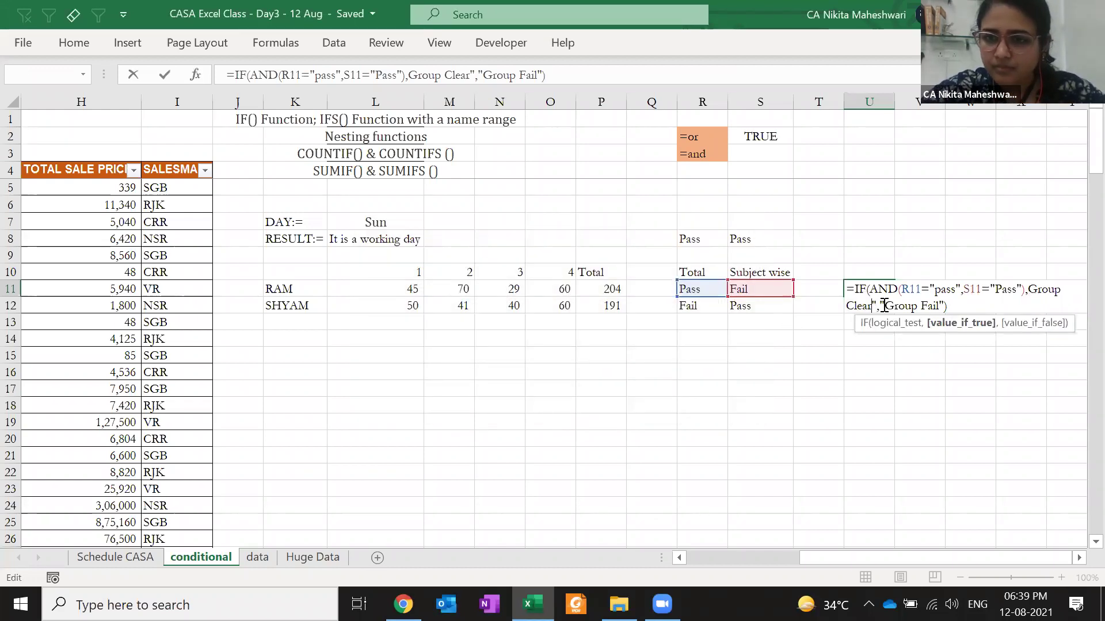
pyautogui.click(883, 306)
pyautogui.click(998, 288)
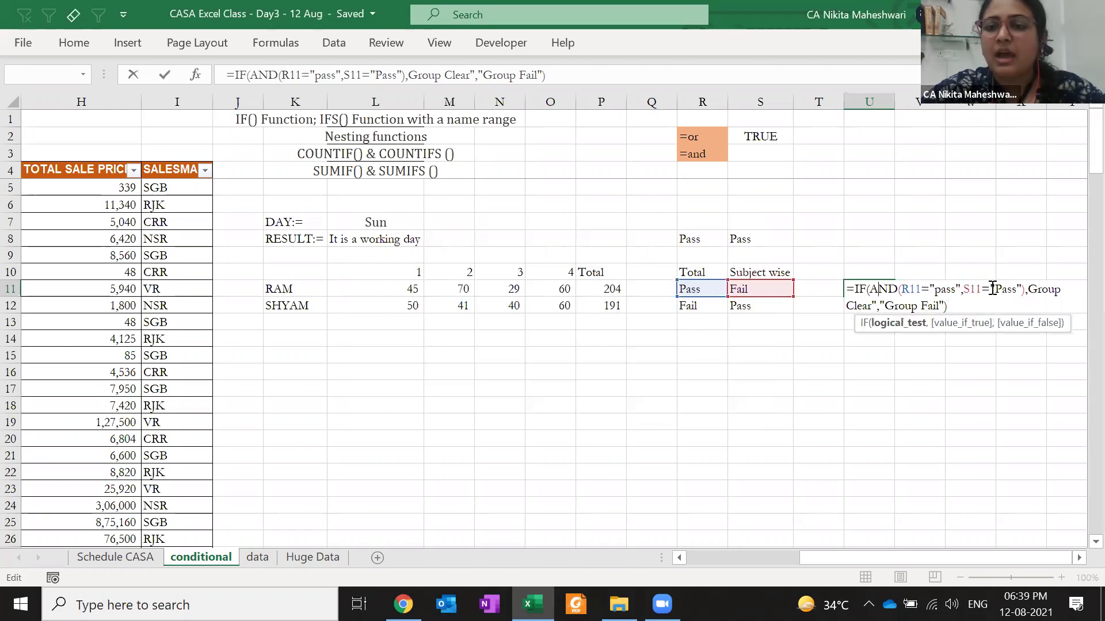
pyautogui.click(1034, 291)
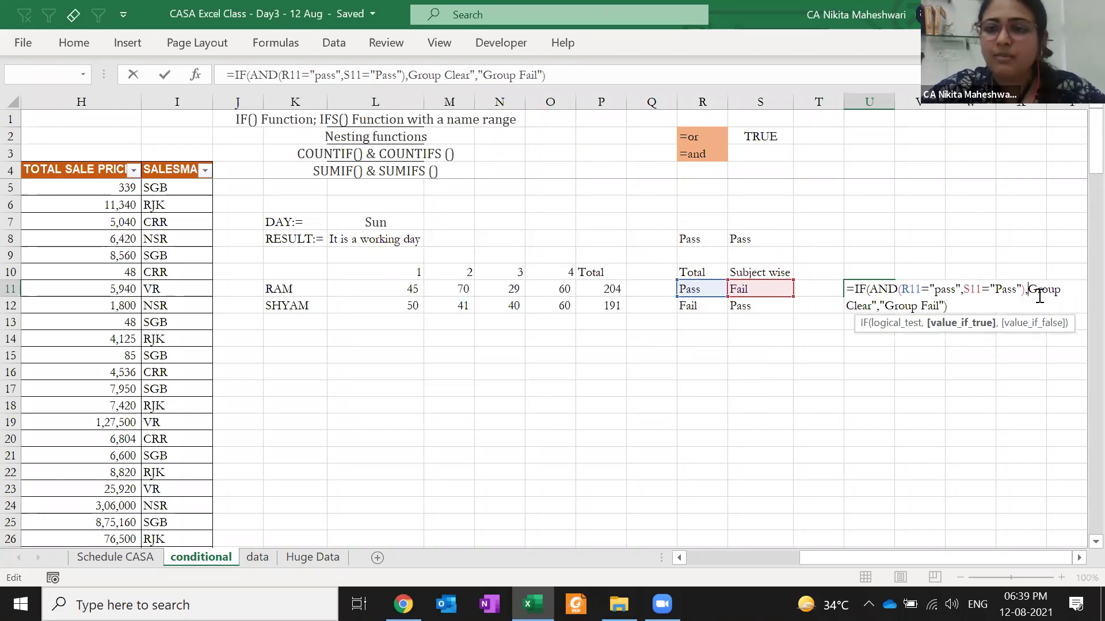
pyautogui.write('"')
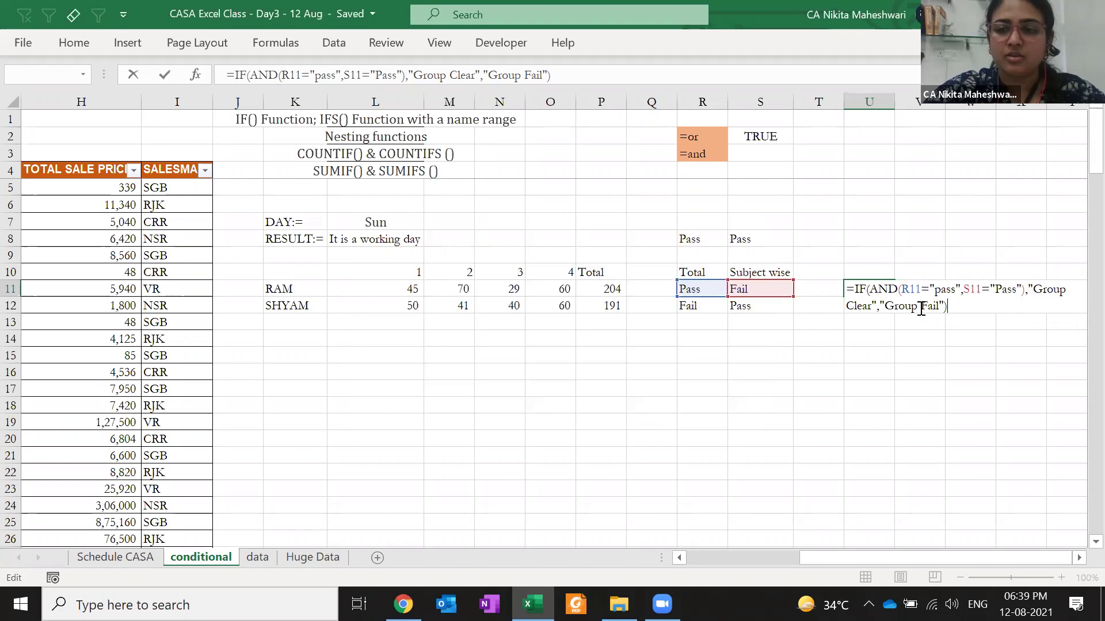
pyautogui.press('Return')
pyautogui.press('Up')
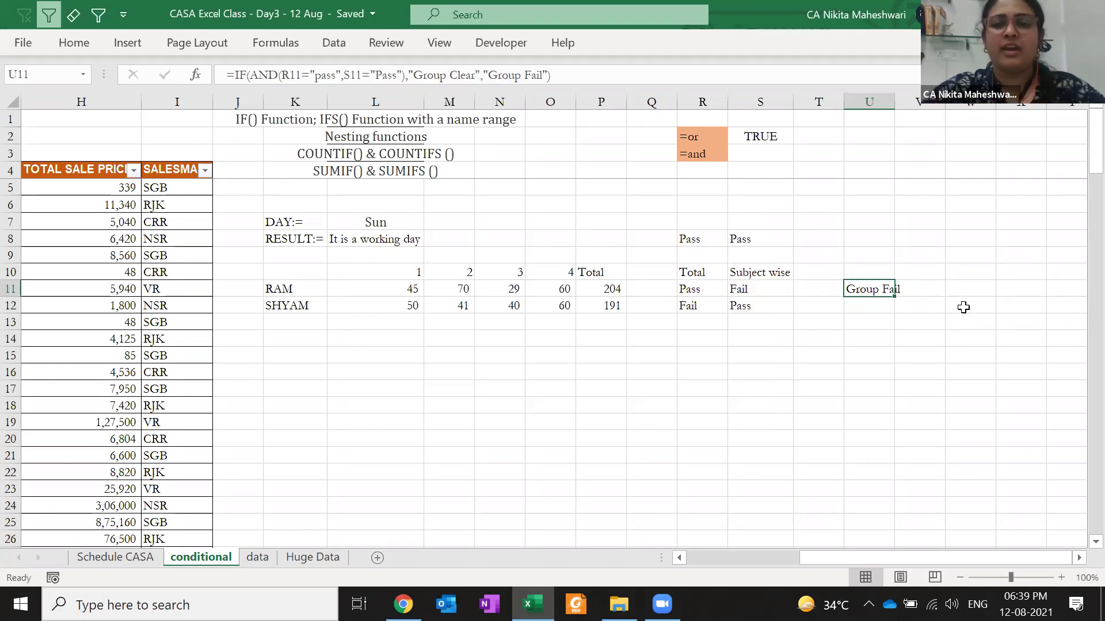
# - Copy the group result formula from U11 to U12 for the second student
pyautogui.press('Left')
pyautogui.press('Left')
pyautogui.press('Left')
pyautogui.press('Right')
pyautogui.press('Right')
pyautogui.press('Right')
pyautogui.hotkey('ctrl', 'c')
pyautogui.press('Down')
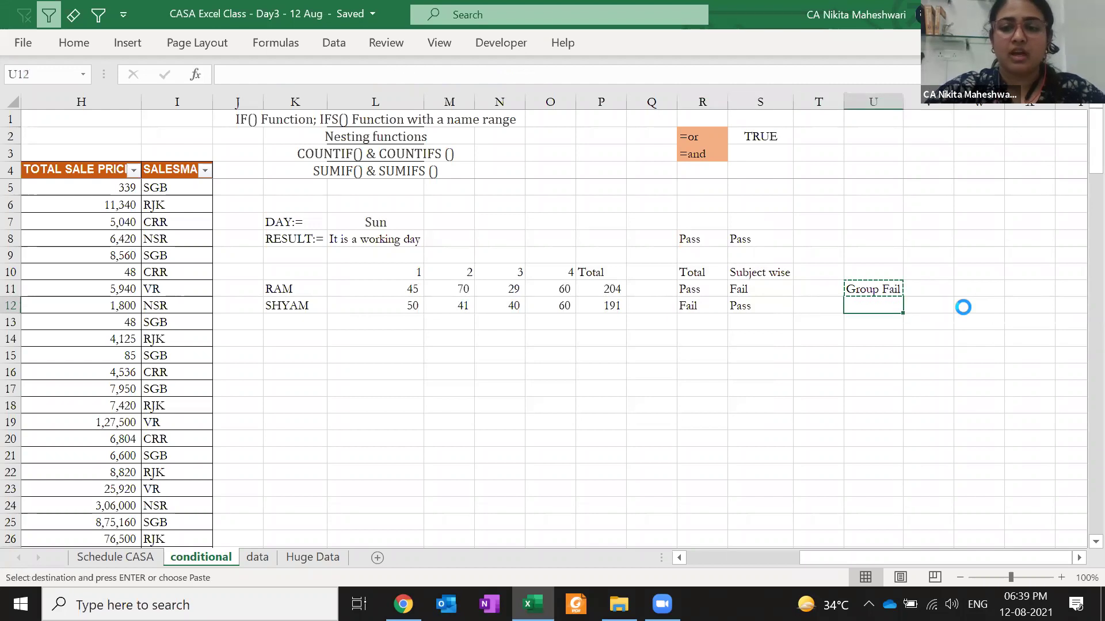
pyautogui.press('Return')
# - Set the first student's mark for subject 3 in N11 to 40
pyautogui.press('Left')
pyautogui.press('Left')
pyautogui.press('Up')
pyautogui.press('Left')
pyautogui.press('Left')
pyautogui.press('Left')
pyautogui.press('Left')
pyautogui.press('Left')
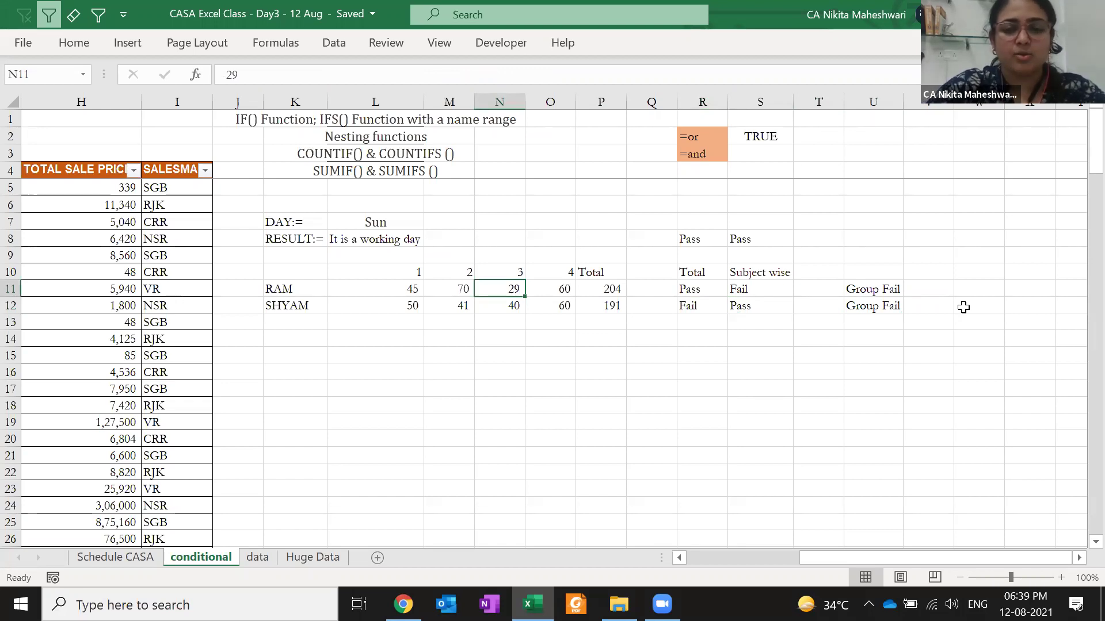
pyautogui.write('40')
pyautogui.press('Return')
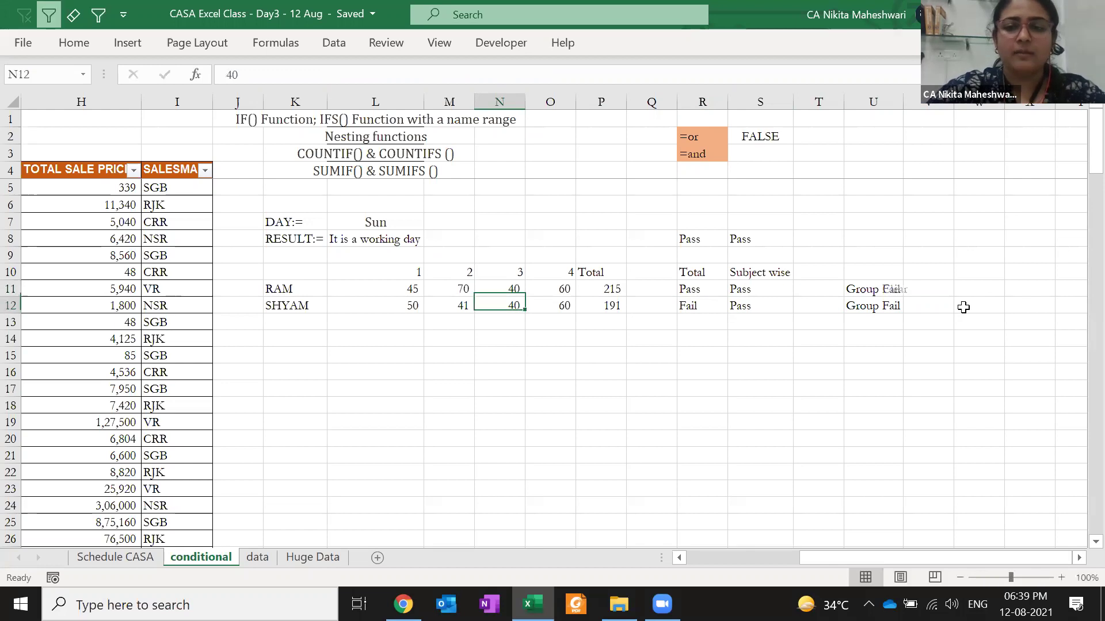
# - Check the first student's group result in U11 against the changed mark
pyautogui.press('Up')
pyautogui.press('Right')
pyautogui.press('Right')
pyautogui.press('Right')
pyautogui.press('Right')
pyautogui.press('Right')
pyautogui.press('Right')
pyautogui.press('Right')
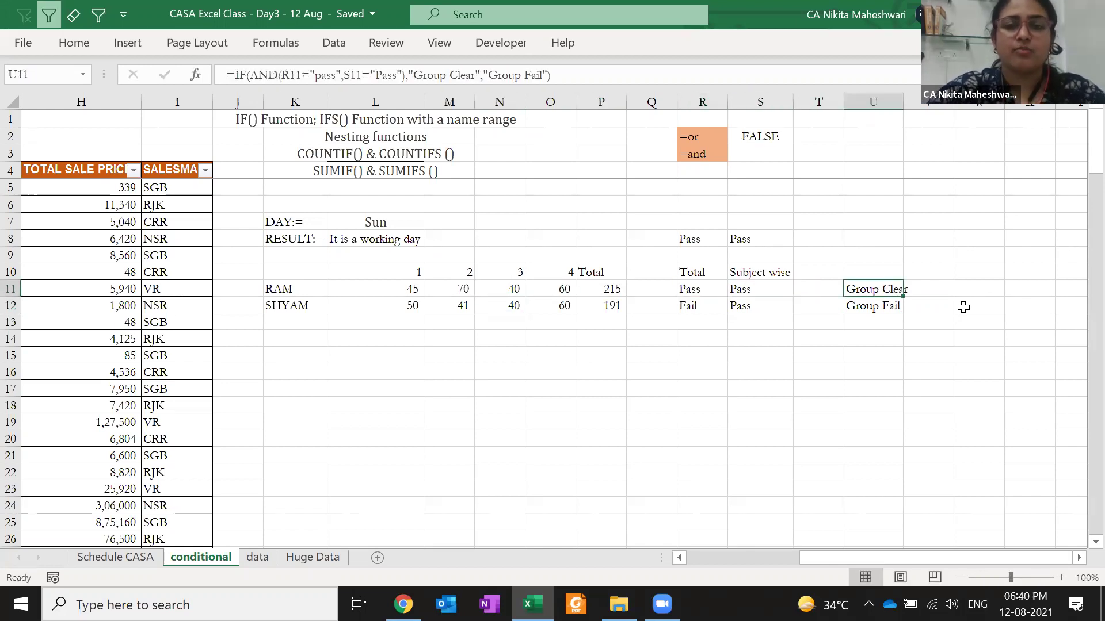
# - Set the first student's mark for subject 2 in M11 to 60
pyautogui.press('Left')
pyautogui.press('Left')
pyautogui.press('Left')
pyautogui.press('Left')
pyautogui.press('Left')
pyautogui.press('Left')
pyautogui.press('Left')
pyautogui.press('Left')
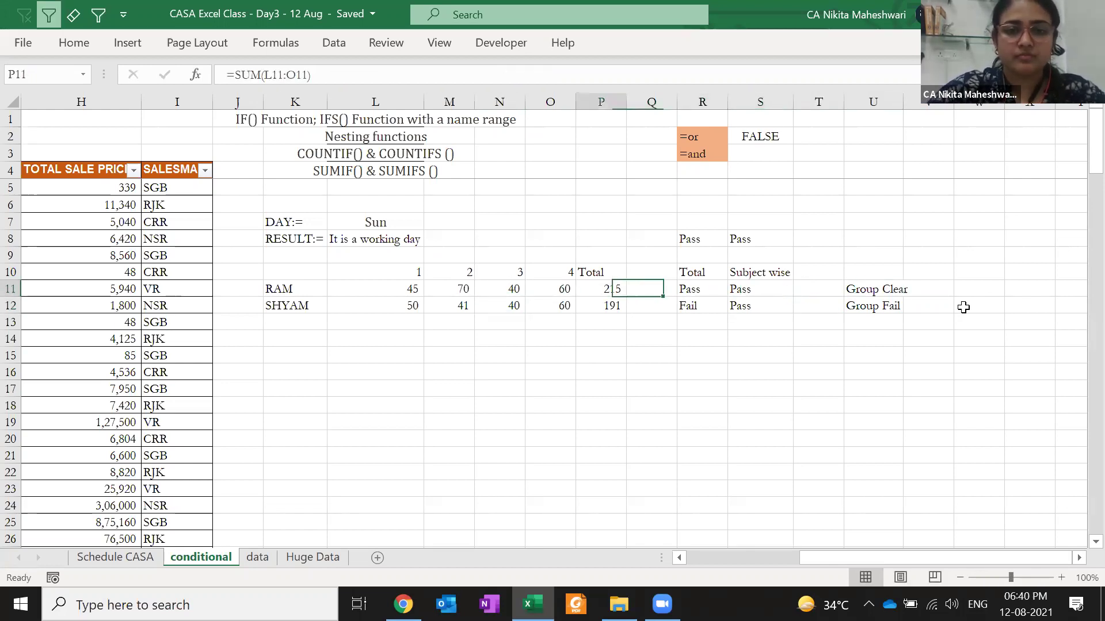
pyautogui.write('60')
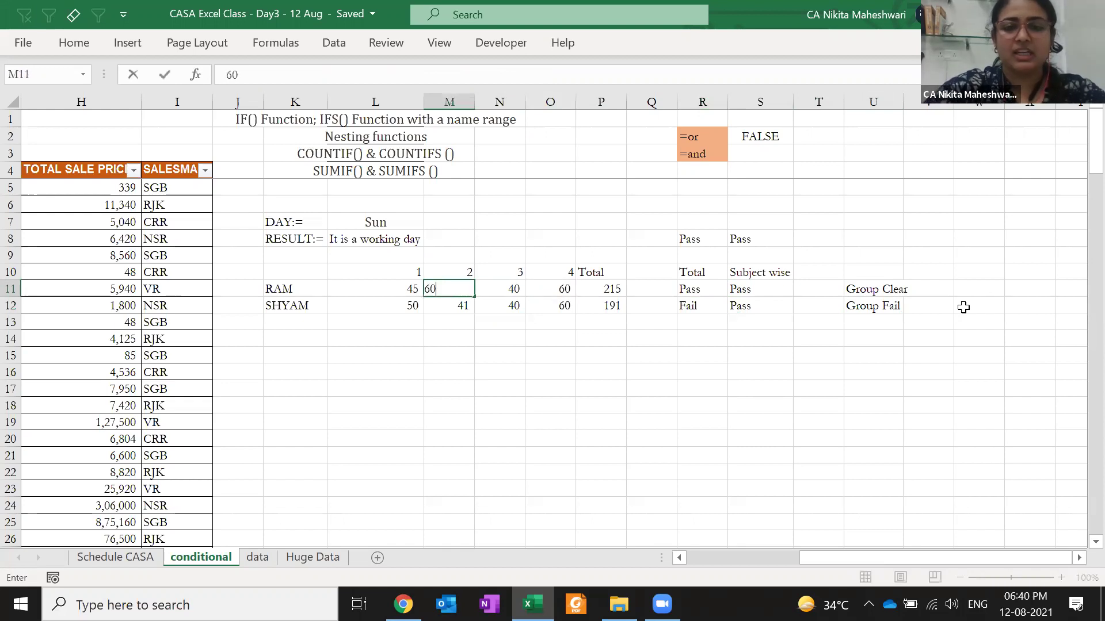
pyautogui.hotkey('ctrl', 'Return')
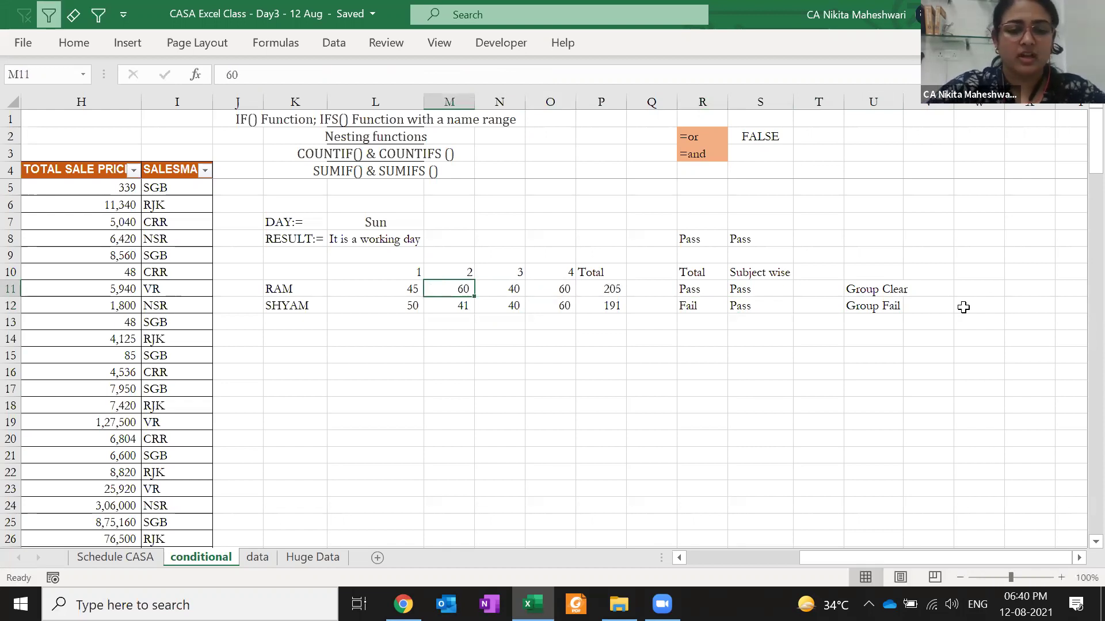
# - Try a mark of 50 for the second student's subject 2 in M12, and undo the change
pyautogui.press('Down')
pyautogui.press('Right')
pyautogui.press('Right')
pyautogui.press('Right')
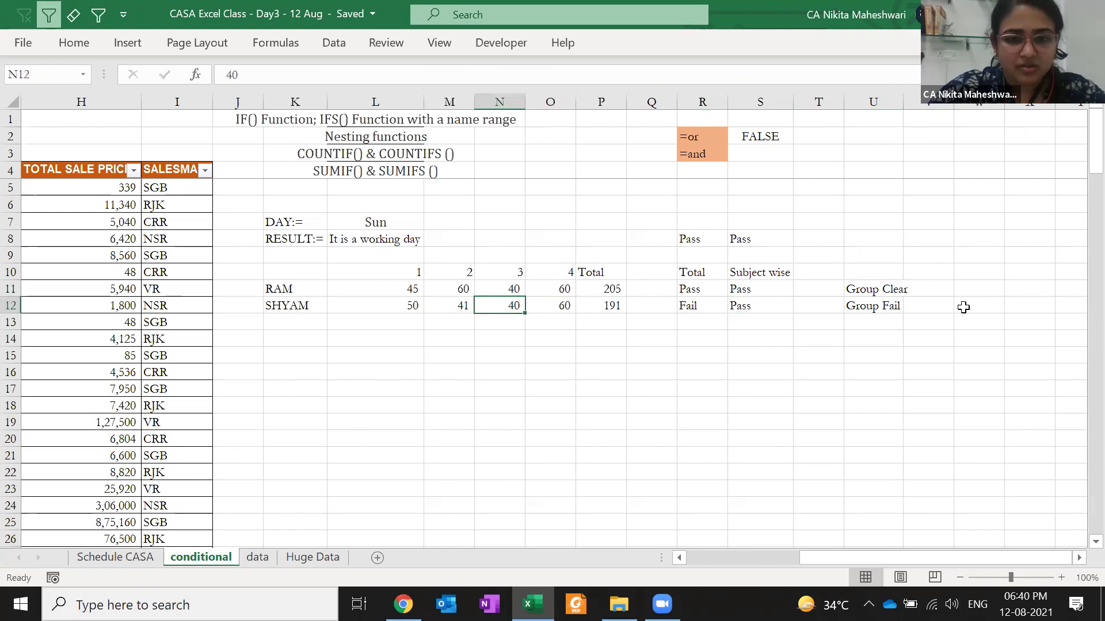
pyautogui.press('Left')
pyautogui.press('Left')
pyautogui.press('Right')
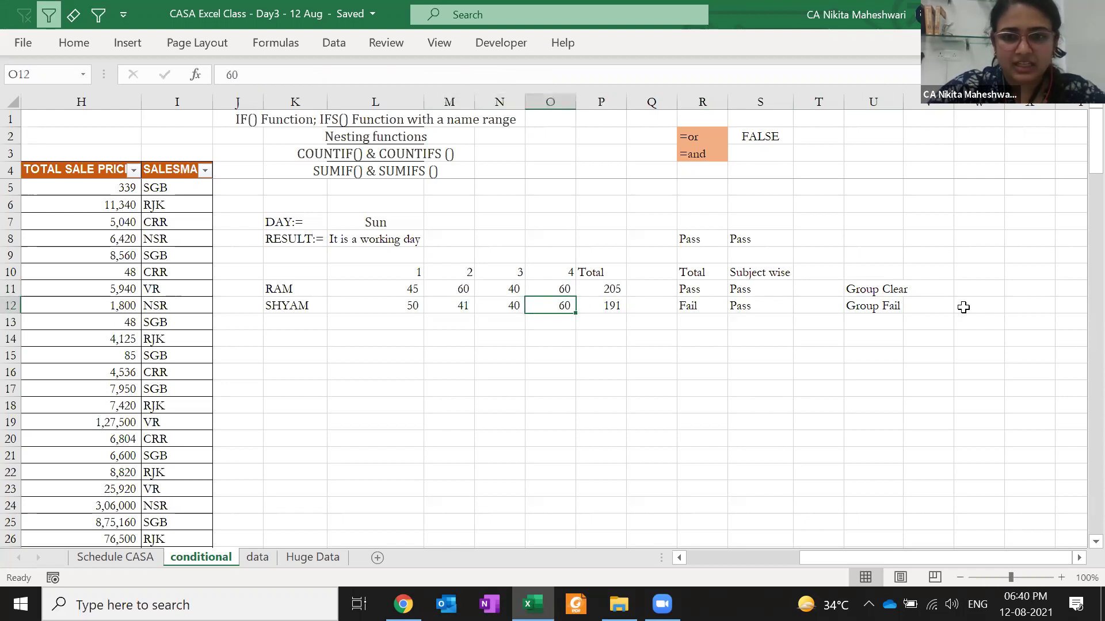
pyautogui.press('Left')
pyautogui.press('Left')
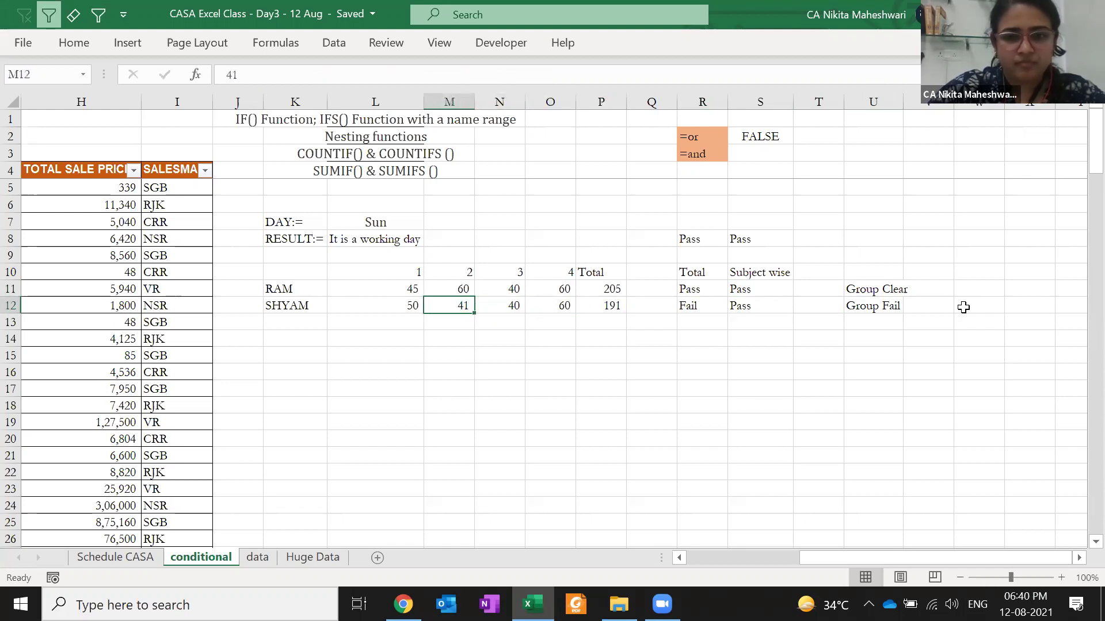
pyautogui.write('50')
pyautogui.hotkey('ctrl', 'Return')
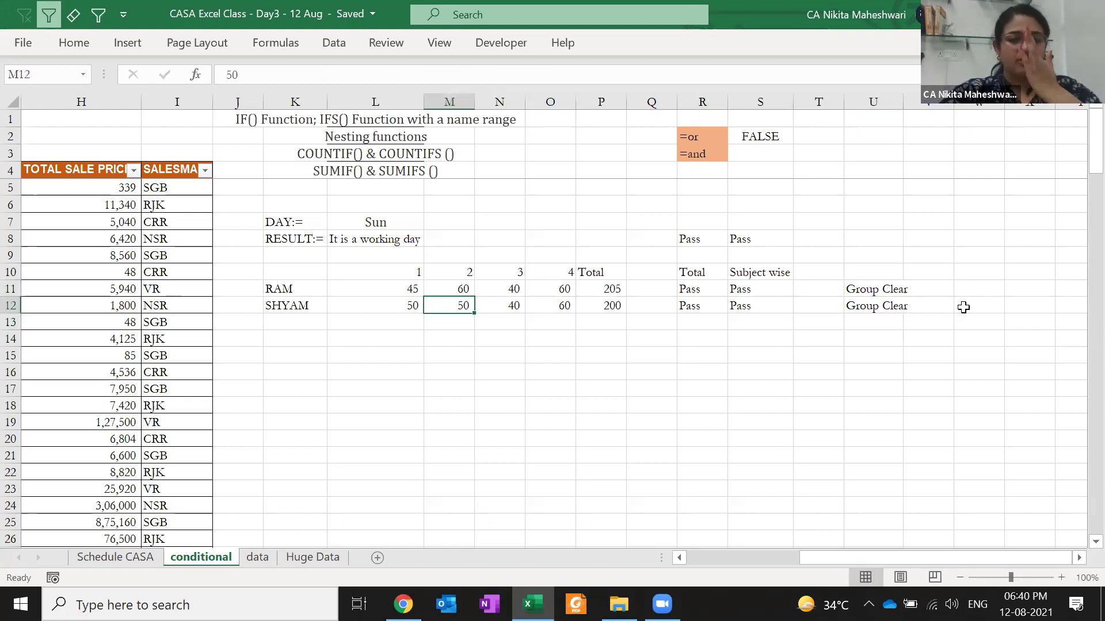
pyautogui.hotkey('ctrl', 'z')
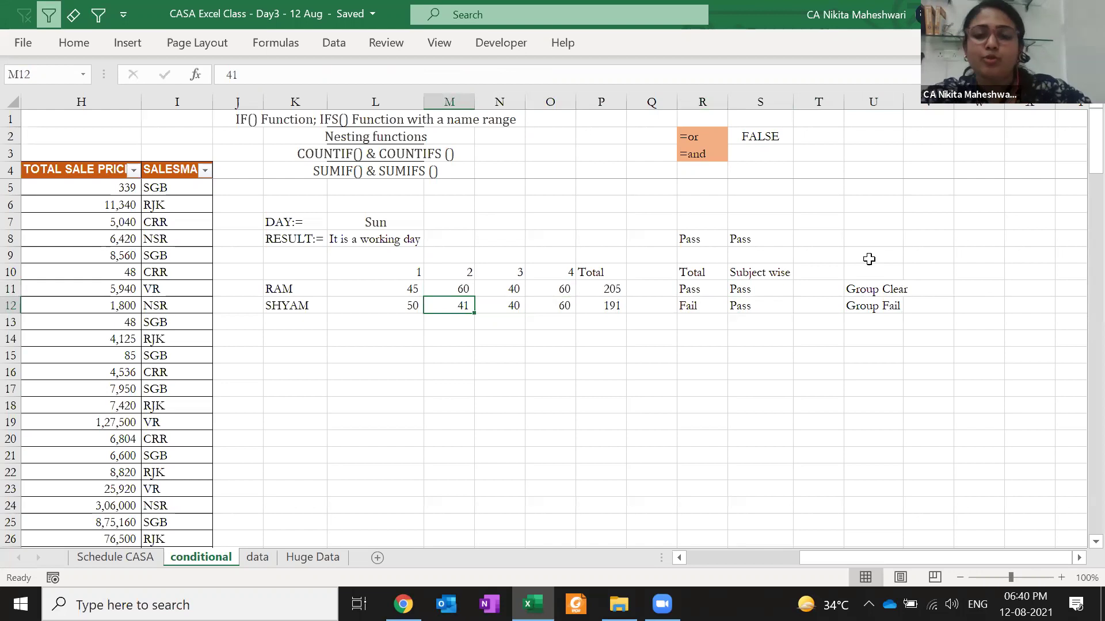
# - Review the formulas behind the group, total and subject-wise results in U11, R11 and S11
pyautogui.click(870, 287)
pyautogui.press('F2')
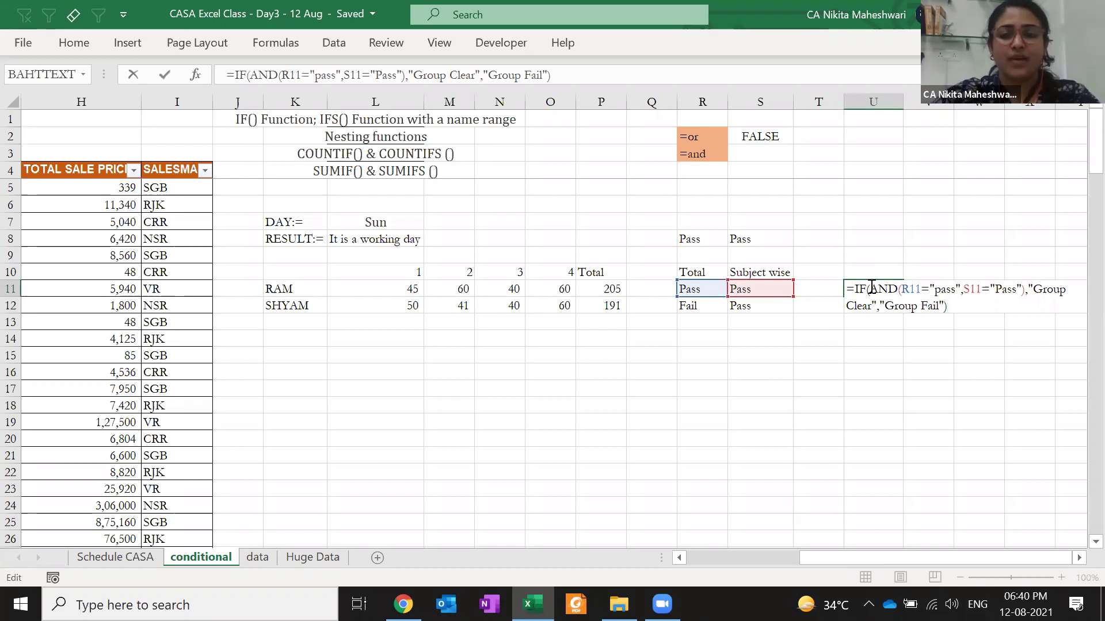
pyautogui.press('Escape')
pyautogui.press('Left')
pyautogui.press('Left')
pyautogui.press('Left')
pyautogui.press('F2')
pyautogui.press('Tab')
pyautogui.press('F2')
pyautogui.press('Tab')
pyautogui.press('Tab')
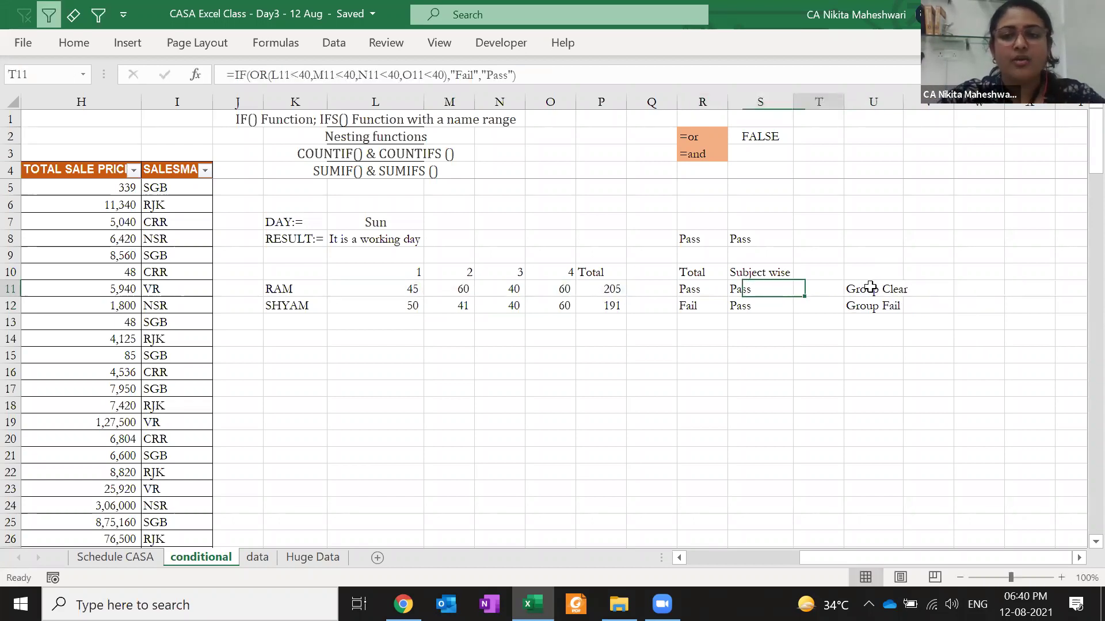
# - Examine the AND conditions in U11's formula and compare them with the source formulas in R11 and S11
pyautogui.press('F2')
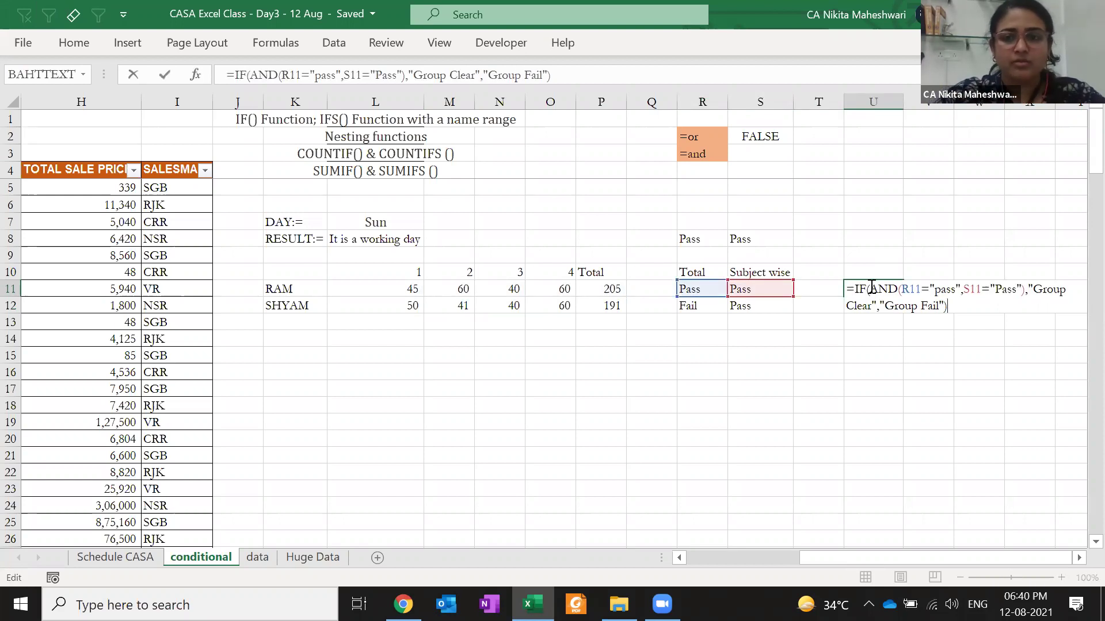
pyautogui.moveTo(897, 288); pyautogui.dragTo(1028, 289)
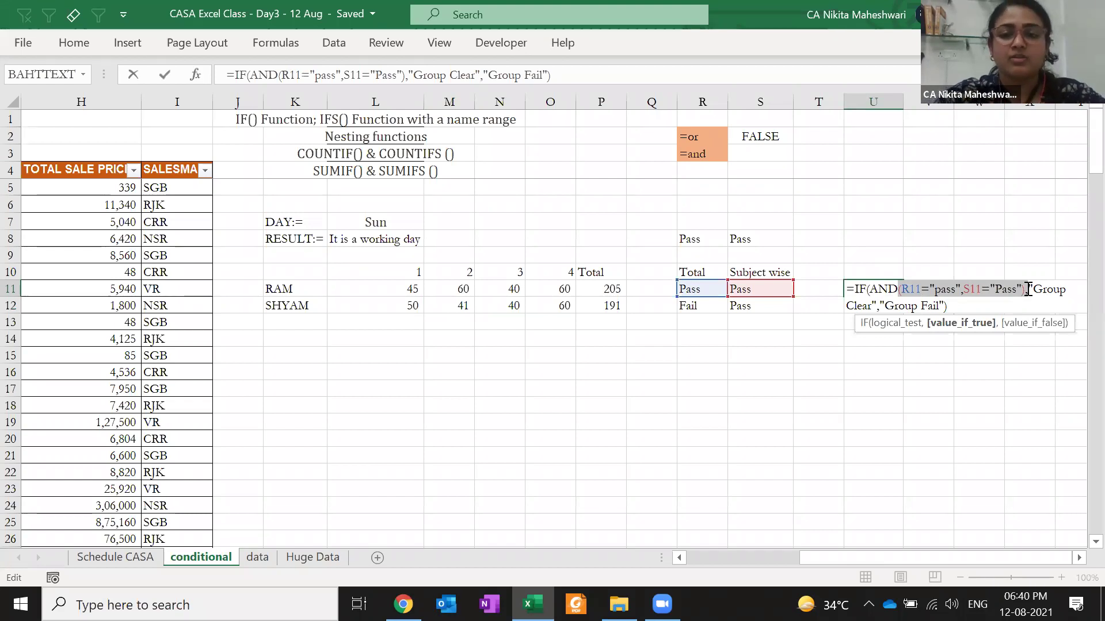
pyautogui.hotkey('ctrl', 'Return')
pyautogui.click(713, 274)
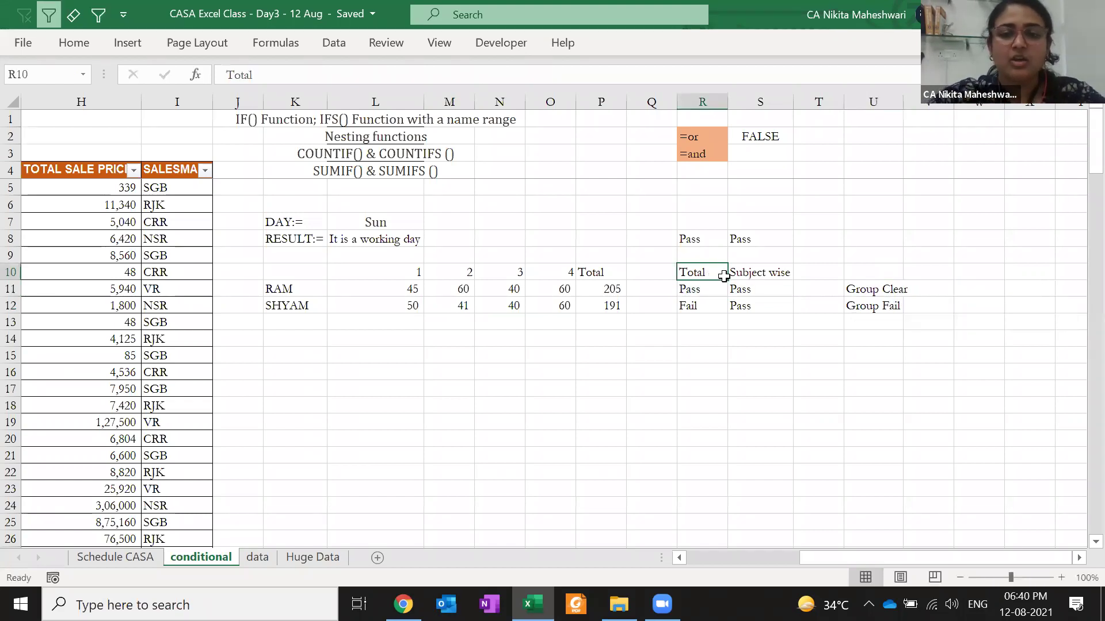
pyautogui.press('Down')
pyautogui.press('F2')
pyautogui.press('Escape')
pyautogui.press('Right')
pyautogui.press('F2')
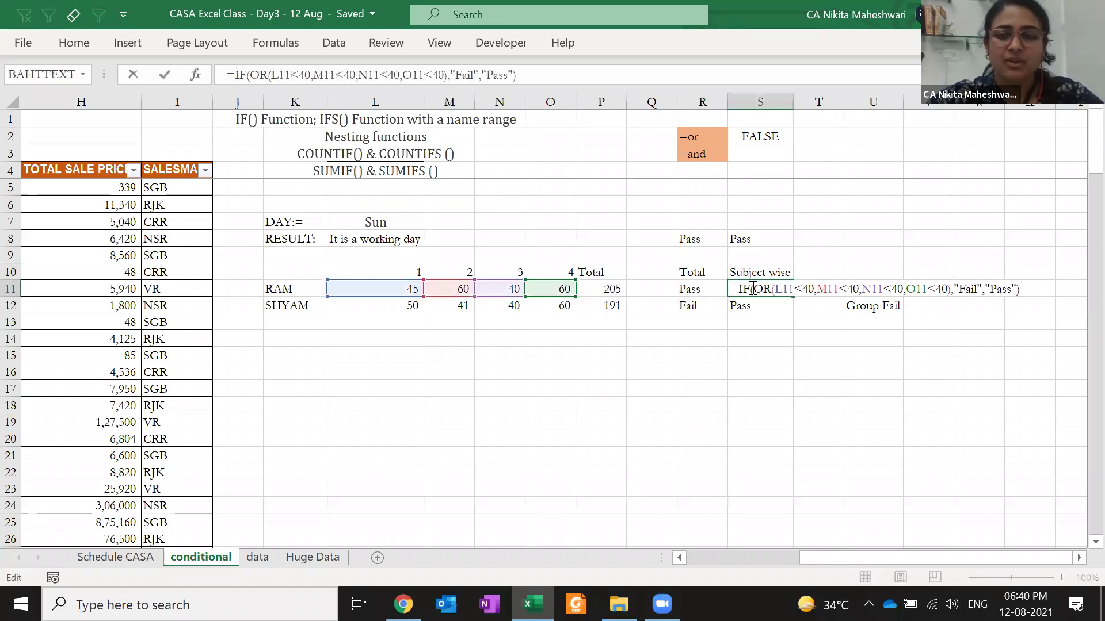
pyautogui.press('Escape')
# - Enter the heading FINAL RESULT in U10 and autofit the width of column U
pyautogui.press('Right')
pyautogui.press('Right')
pyautogui.press('Up')
pyautogui.write('FINAL RESULT')
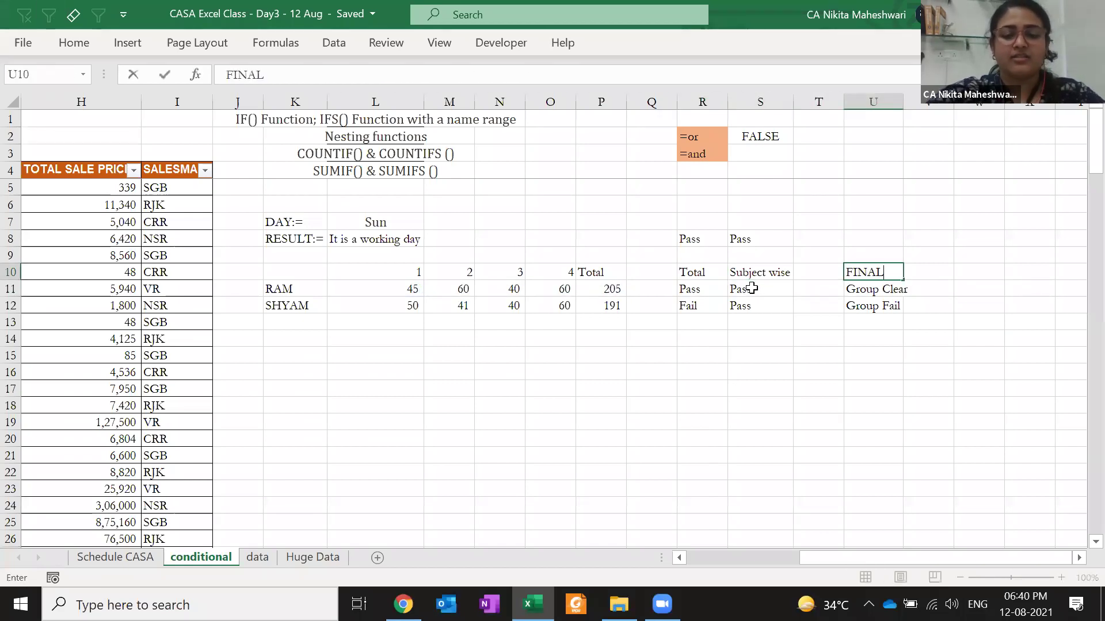
pyautogui.press('Return')
pyautogui.press('Up')
pyautogui.hotkey('alt', 'h')
pyautogui.press('o')
pyautogui.press('i')
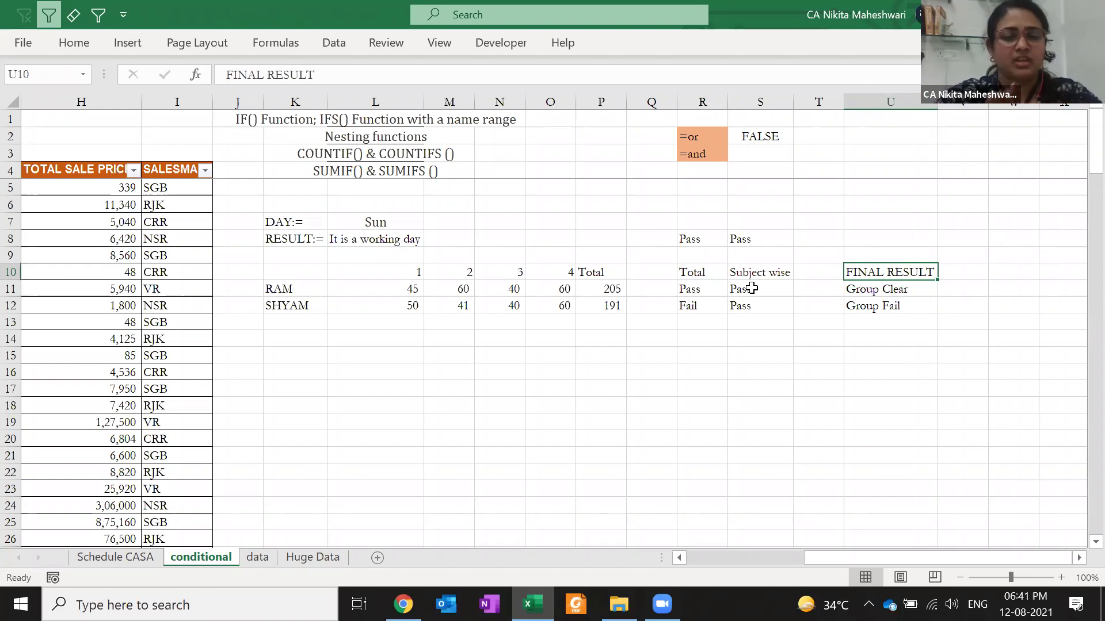
# - Examine how U11's final result formula draws on R11:S11, and the OR and AND function notes in R2:R3
pyautogui.press('Down')
pyautogui.press('F2')
pyautogui.press('Escape')
pyautogui.press('Left')
pyautogui.press('Left')
pyautogui.hotkey('shift', 'Left')
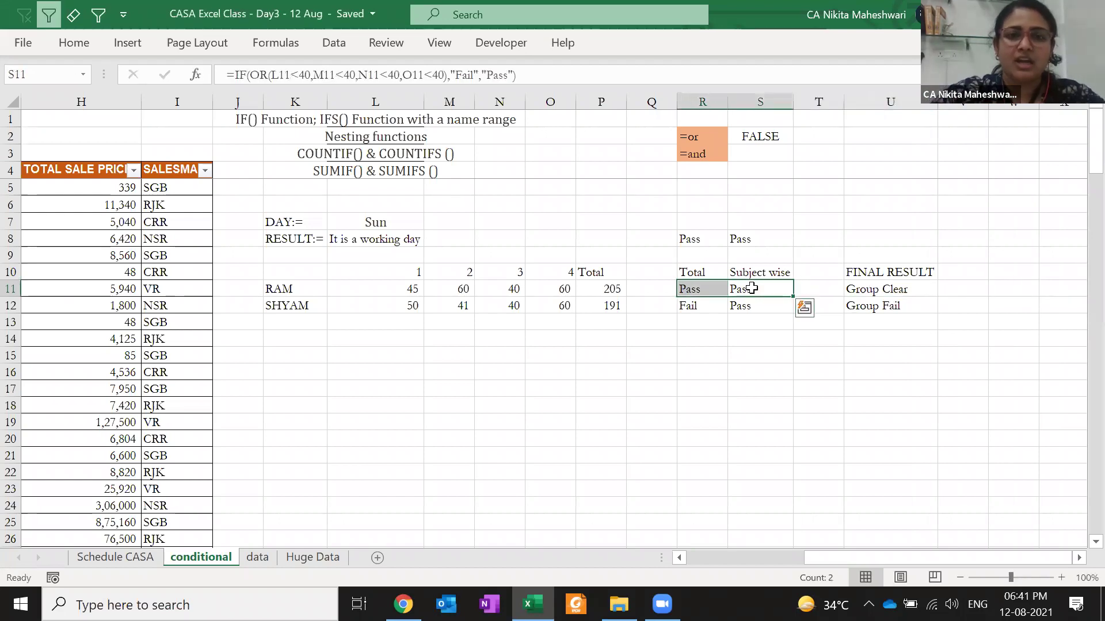
pyautogui.press('Right')
pyautogui.press('Right')
pyautogui.press('F2')
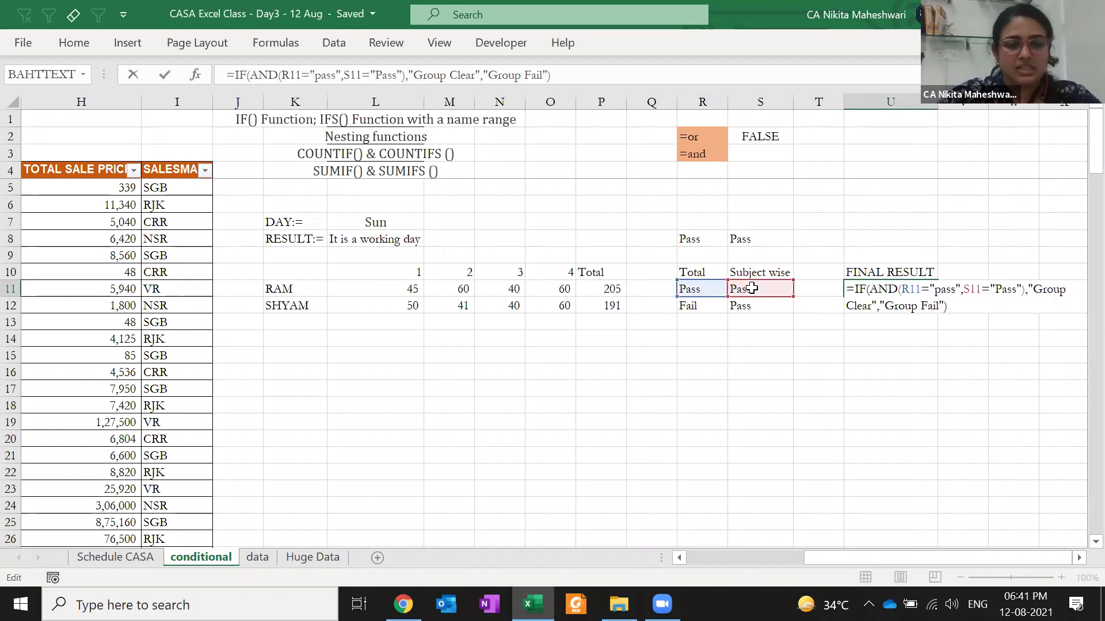
pyautogui.hotkey('ctrl', 'Return')
pyautogui.press('Left')
pyautogui.press('Left')
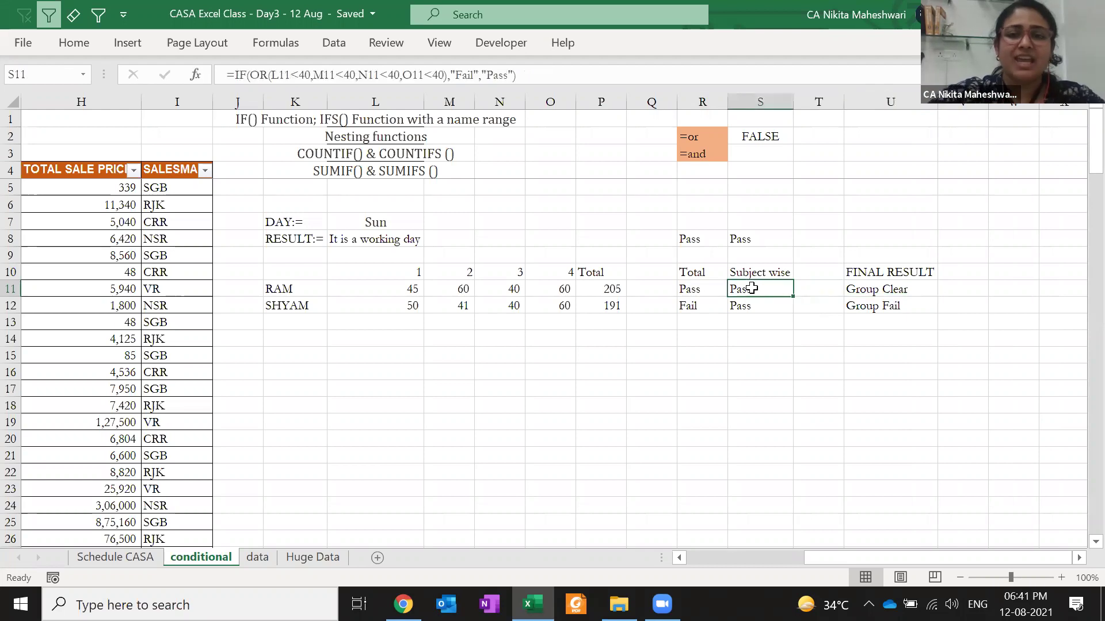
pyautogui.moveTo(694, 136); pyautogui.dragTo(709, 153)
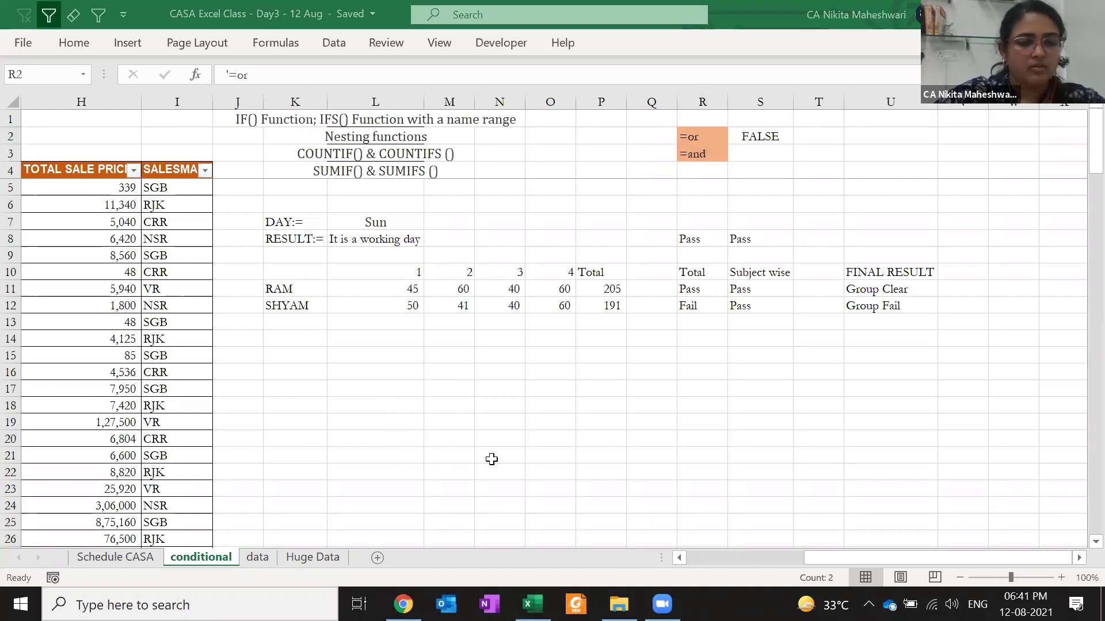
# - Insert four blank columns at column K, between the sales table and the IF function examples
pyautogui.click(492, 459)
pyautogui.click(523, 294)
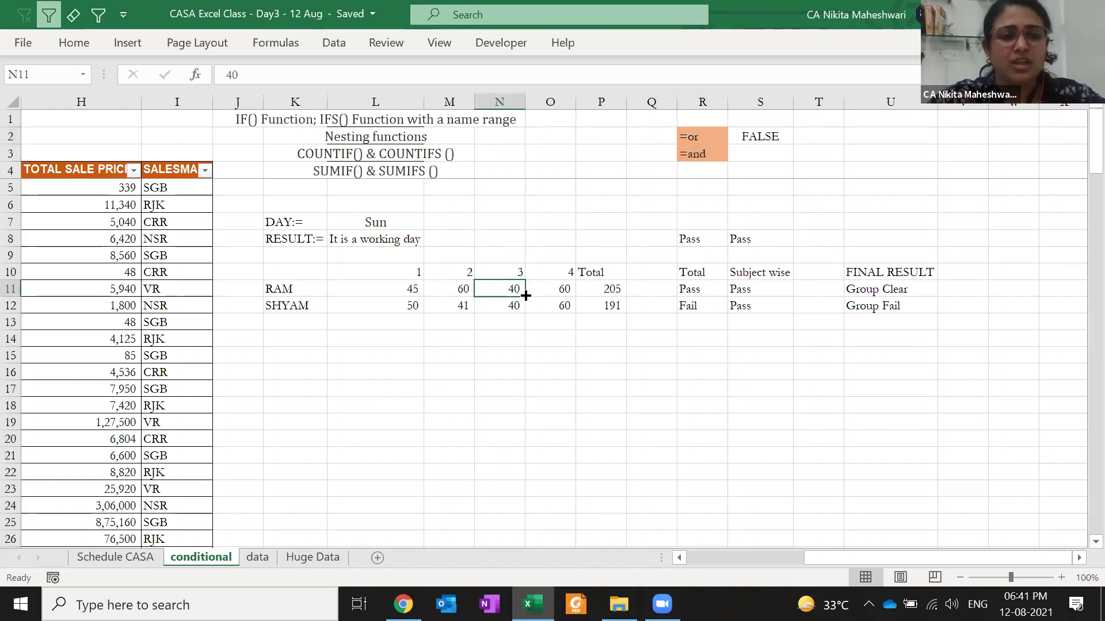
pyautogui.press('Left')
pyautogui.press('Left')
pyautogui.press('Left')
pyautogui.press('Left')
pyautogui.press('Left')
pyautogui.hscroll(-5, 524, 293)
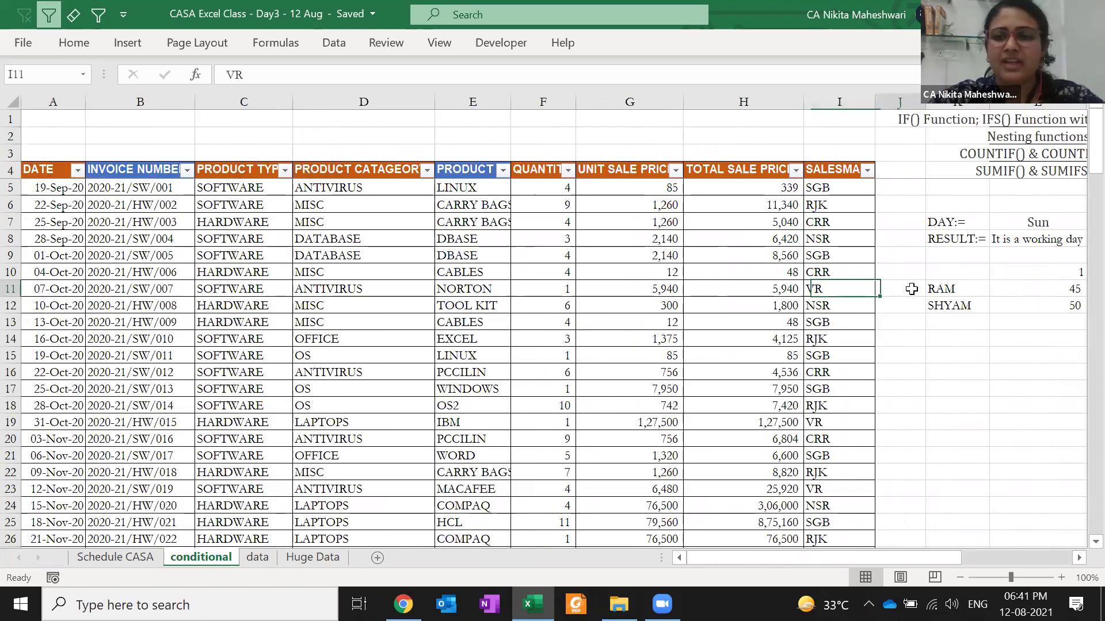
pyautogui.press('Right')
pyautogui.press('Right')
pyautogui.hotkey('ctrl', 'space')
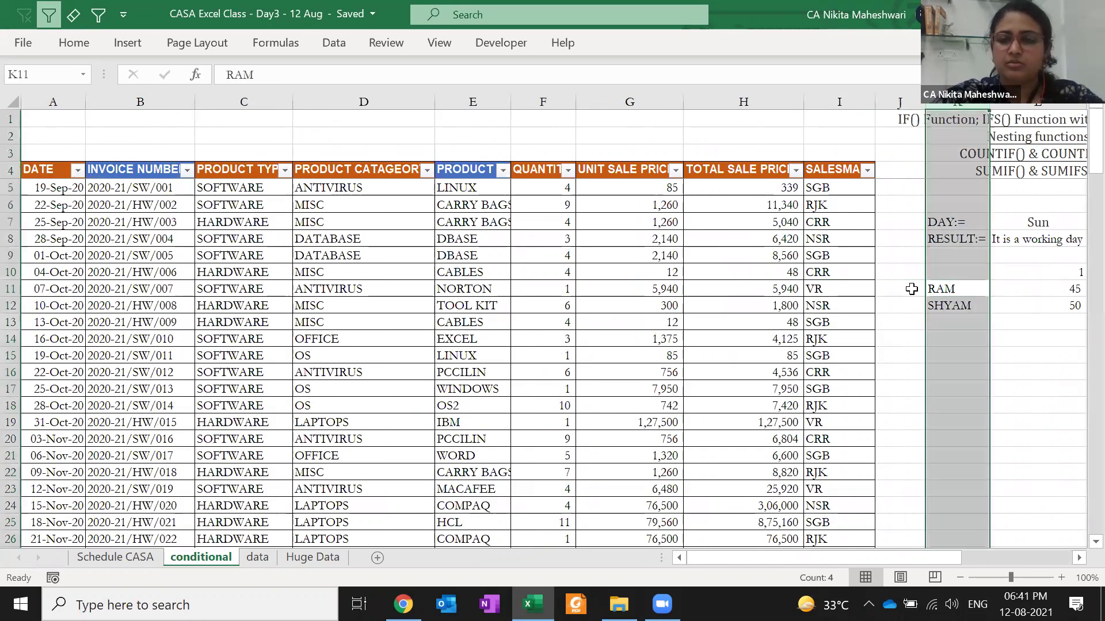
pyautogui.hotkey('ctrl', 'shift', '+')
pyautogui.hotkey('ctrl', 'shift', '+')
pyautogui.hotkey('ctrl', 'shift', '+')
pyautogui.hotkey('ctrl', 'shift', '+')
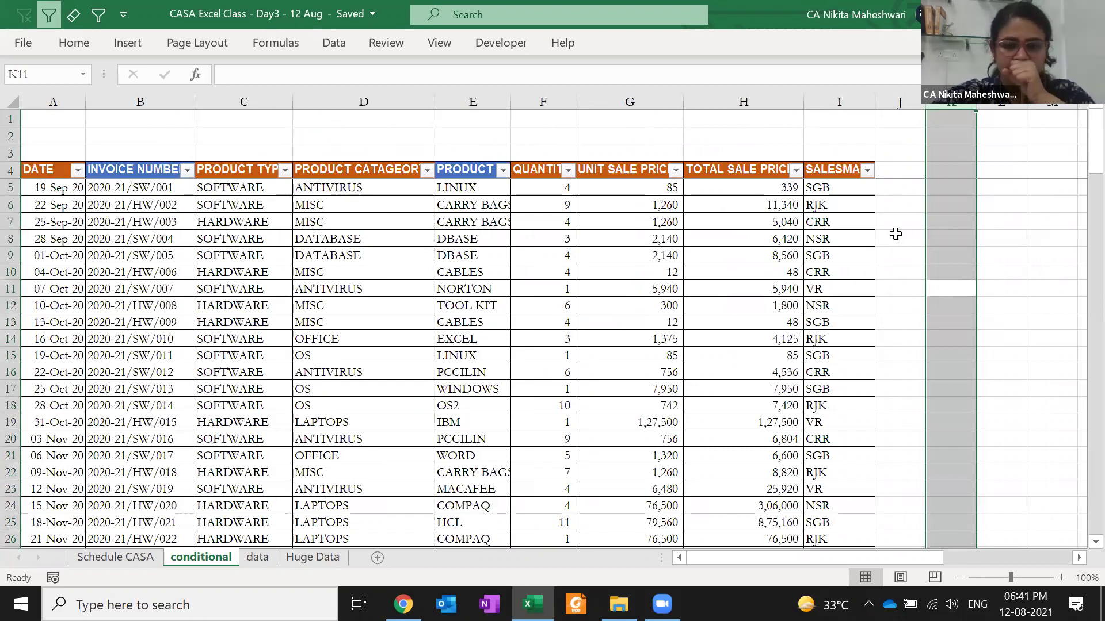
pyautogui.click(893, 208)
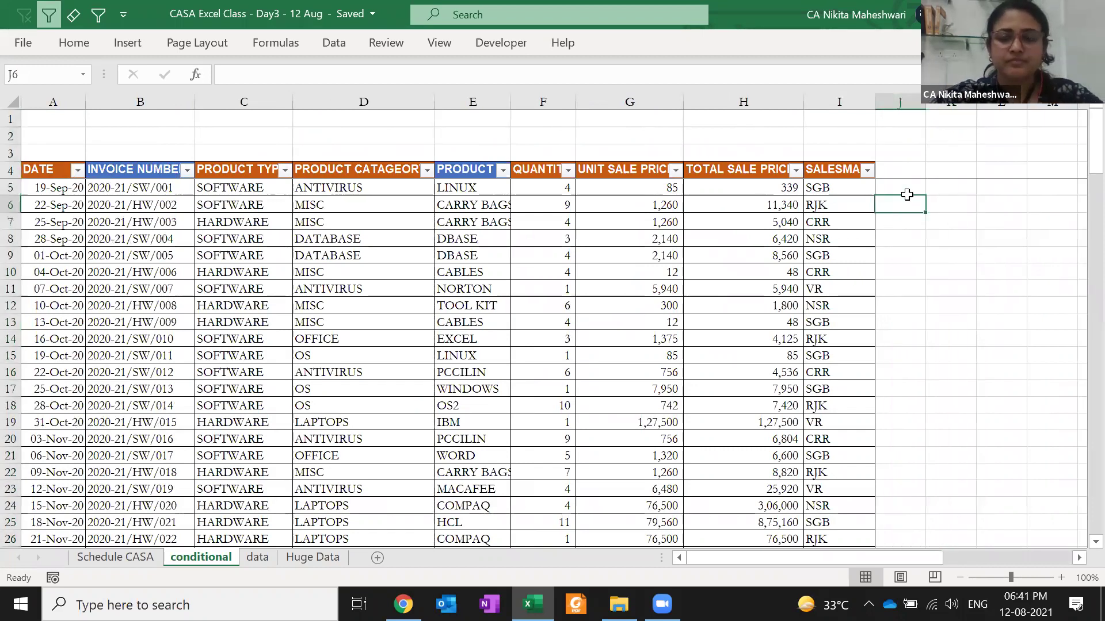
pyautogui.press('Left')
pyautogui.press('Up')
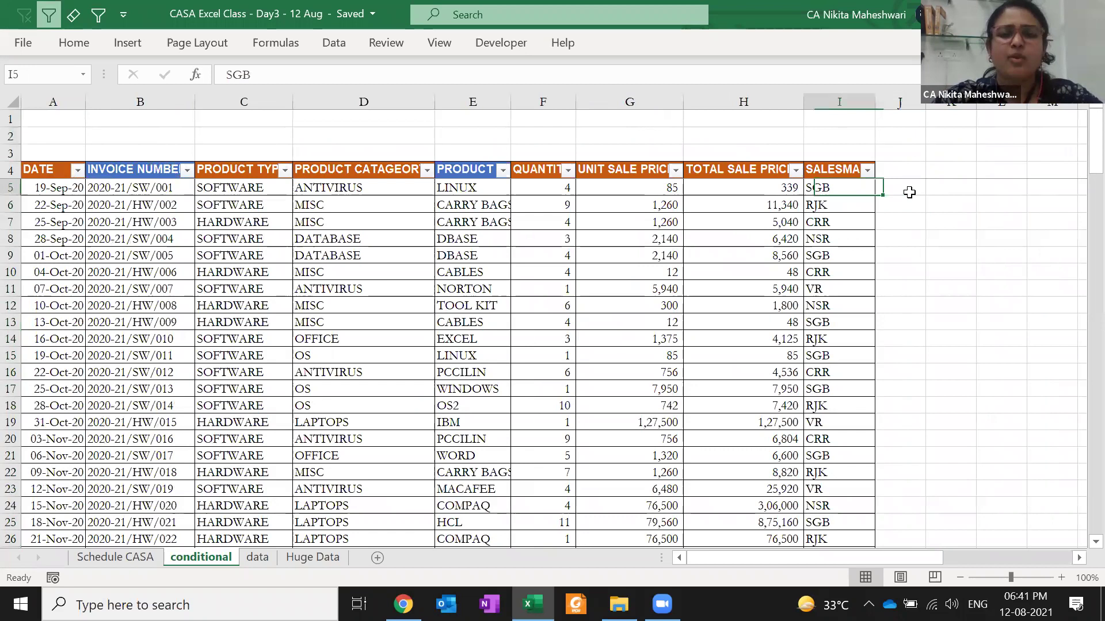
pyautogui.hotkey('ctrl', 'shift', 'Down')
pyautogui.hotkey('ctrl', 'shift', 'Up')
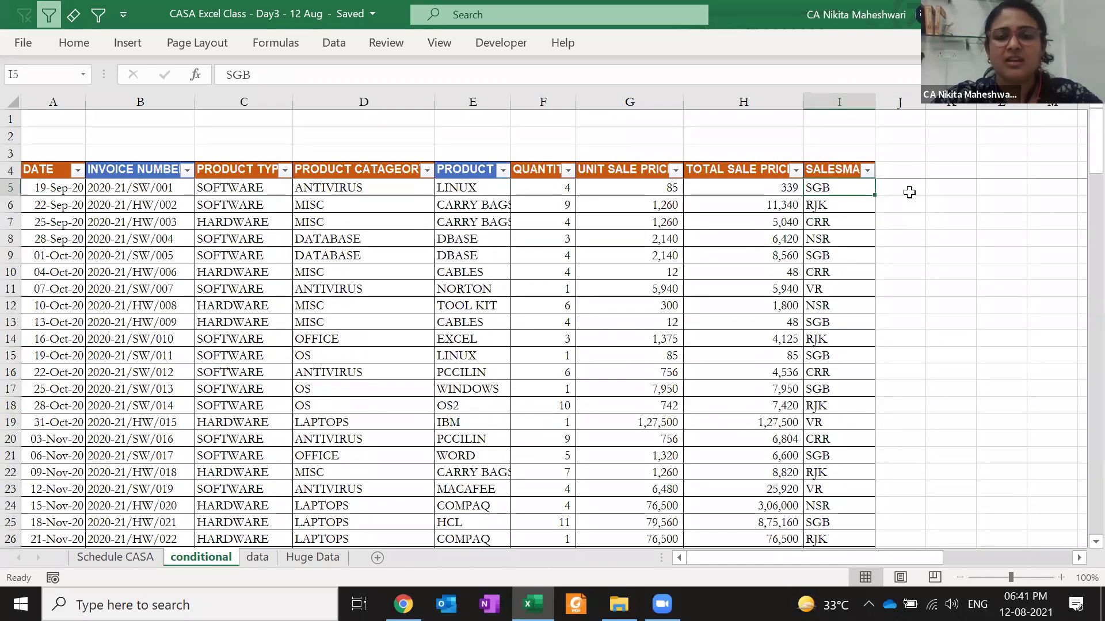
pyautogui.press('Right')
pyautogui.press('Right')
pyautogui.hotkey('ctrl', 'space')
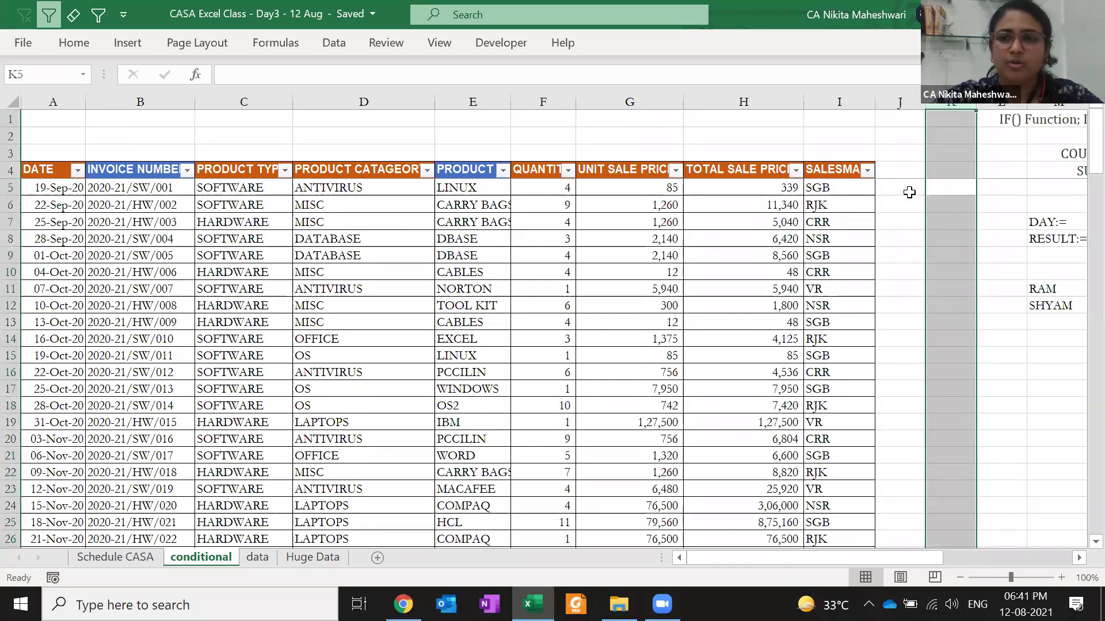
pyautogui.press('Right')
pyautogui.press('Right')
pyautogui.press('Right')
pyautogui.press('Right')
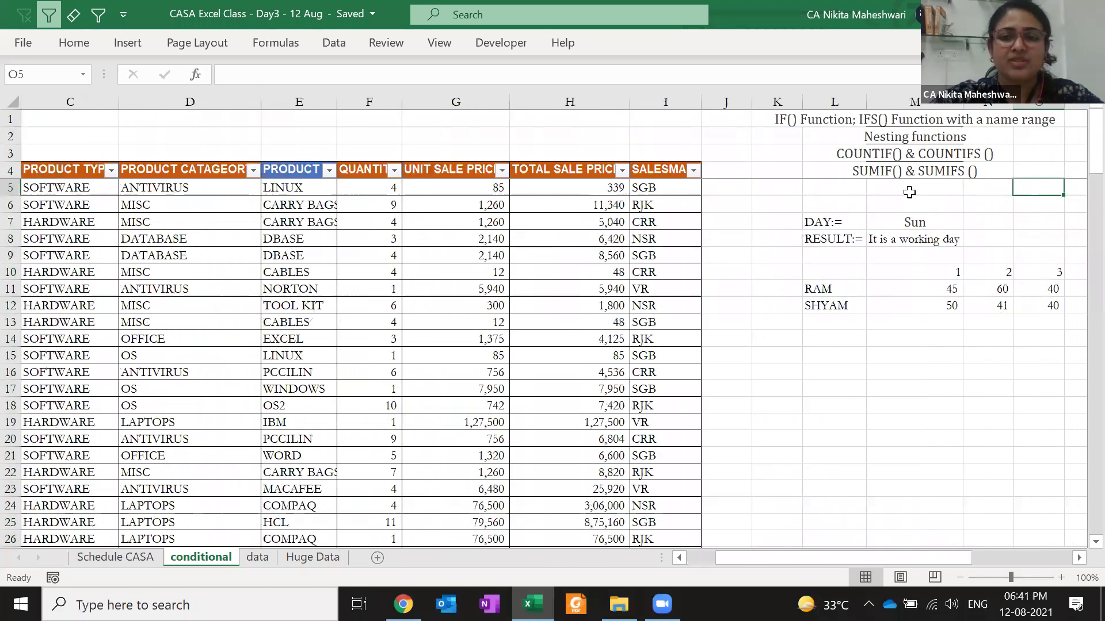
# - Examine the argument syntax of an IFS formula started in M19, including its second logical test
pyautogui.hscroll(3, 909, 192)
pyautogui.click(667, 138)
pyautogui.press('Down')
pyautogui.press('Down')
pyautogui.press('Down')
pyautogui.press('Down')
pyautogui.press('Down')
pyautogui.press('Down')
pyautogui.press('Down')
pyautogui.press('Down')
pyautogui.press('Down')
pyautogui.press('Down')
pyautogui.press('Down')
pyautogui.press('Down')
pyautogui.press('Down')
pyautogui.press('Down')
pyautogui.press('Down')
pyautogui.press('Down')
pyautogui.press('Down')
pyautogui.press('Left')
pyautogui.press('Right')
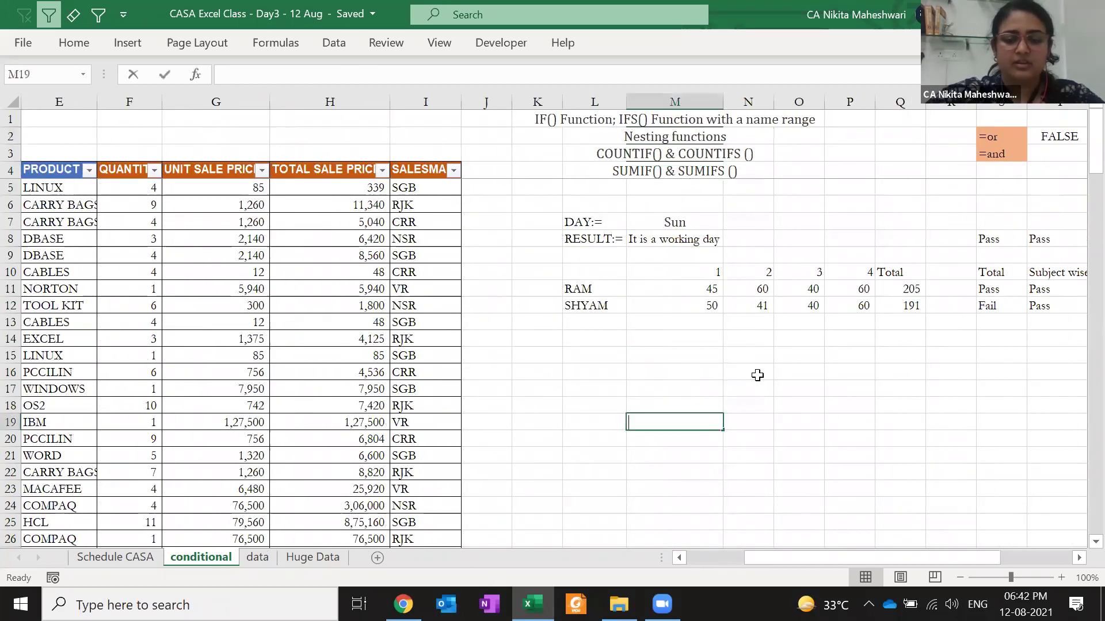
pyautogui.write('=ifs')
pyautogui.press('Tab')
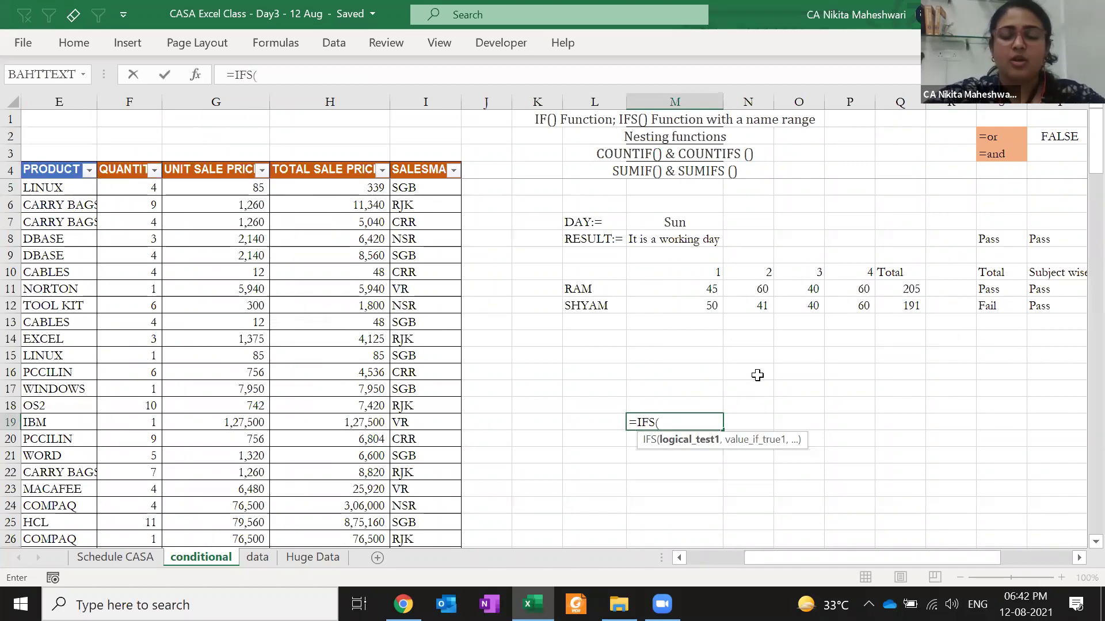
pyautogui.write(',,')
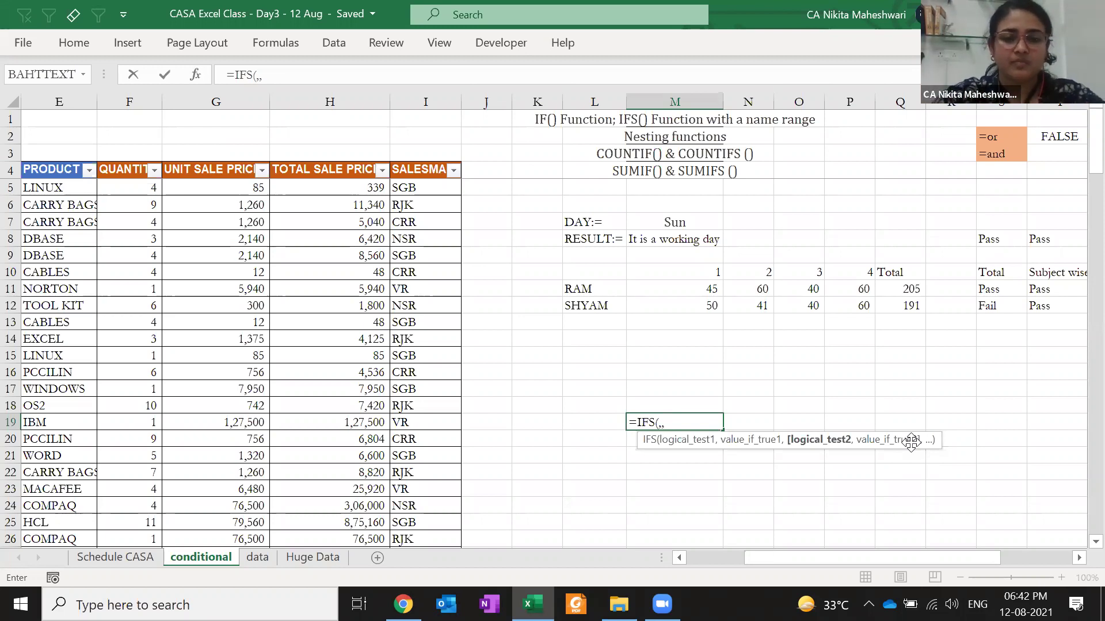
pyautogui.press('Escape')
pyautogui.click(973, 277)
pyautogui.press('Right')
pyautogui.press('Down')
pyautogui.press('Right')
pyautogui.press('Right')
pyautogui.press('Right')
pyautogui.press('Right')
pyautogui.press('Right')
pyautogui.press('Right')
pyautogui.press('Right')
pyautogui.press('Left')
pyautogui.press('Down')
pyautogui.press('Down')
pyautogui.press('Down')
pyautogui.press('Down')
pyautogui.press('Down')
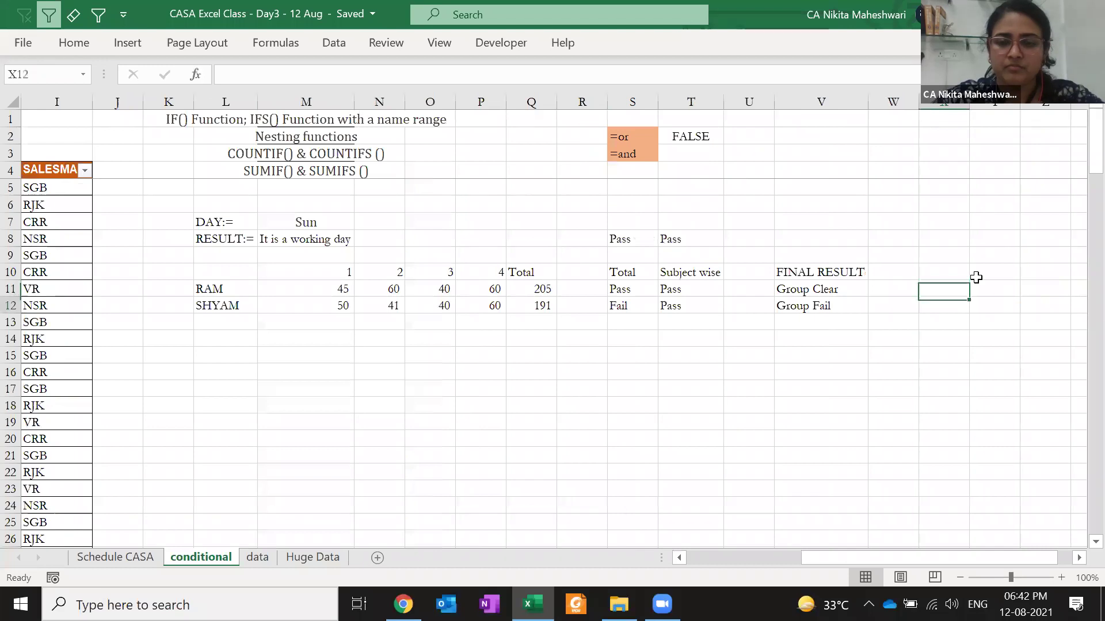
pyautogui.press('Left')
pyautogui.press('Left')
pyautogui.press('Left')
pyautogui.press('Left')
pyautogui.press('Left')
pyautogui.press('Left')
pyautogui.press('Left')
pyautogui.press('Left')
pyautogui.press('Left')
pyautogui.press('Left')
pyautogui.press('Left')
pyautogui.press('Left')
pyautogui.press('Left')
pyautogui.press('Left')
pyautogui.press('Left')
pyautogui.press('Left')
pyautogui.press('Left')
# - Enter the headings GSTR-2A in M18 and GSTR-3B in N18, below the student marks
pyautogui.press('Right')
pyautogui.press('Right')
pyautogui.press('Right')
pyautogui.press('Right')
pyautogui.press('Right')
pyautogui.press('Right')
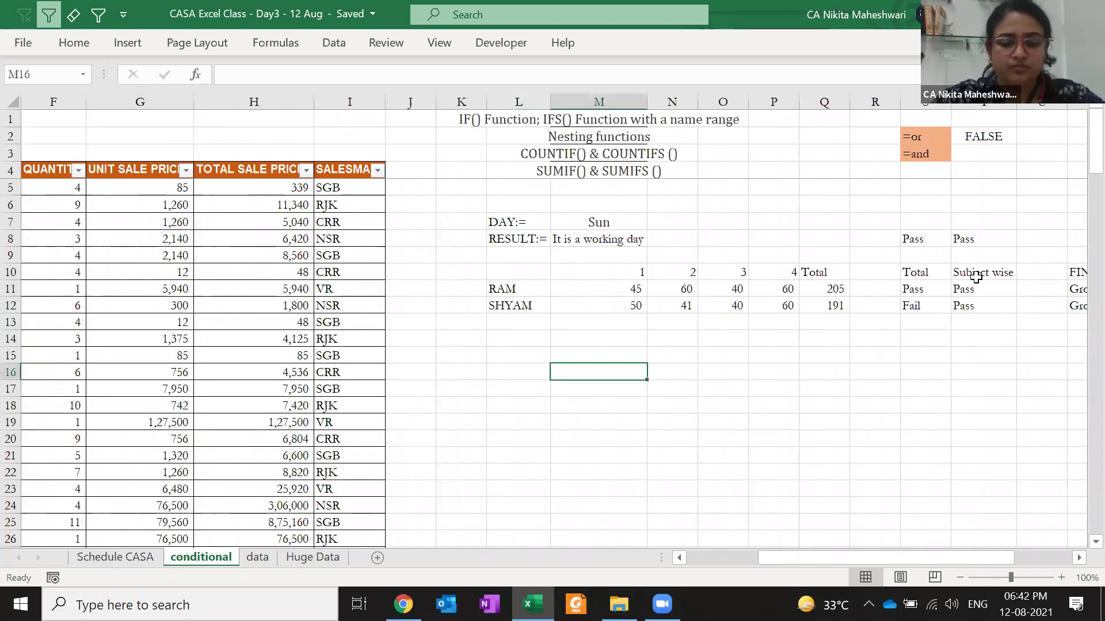
pyautogui.press('Down')
pyautogui.press('Down')
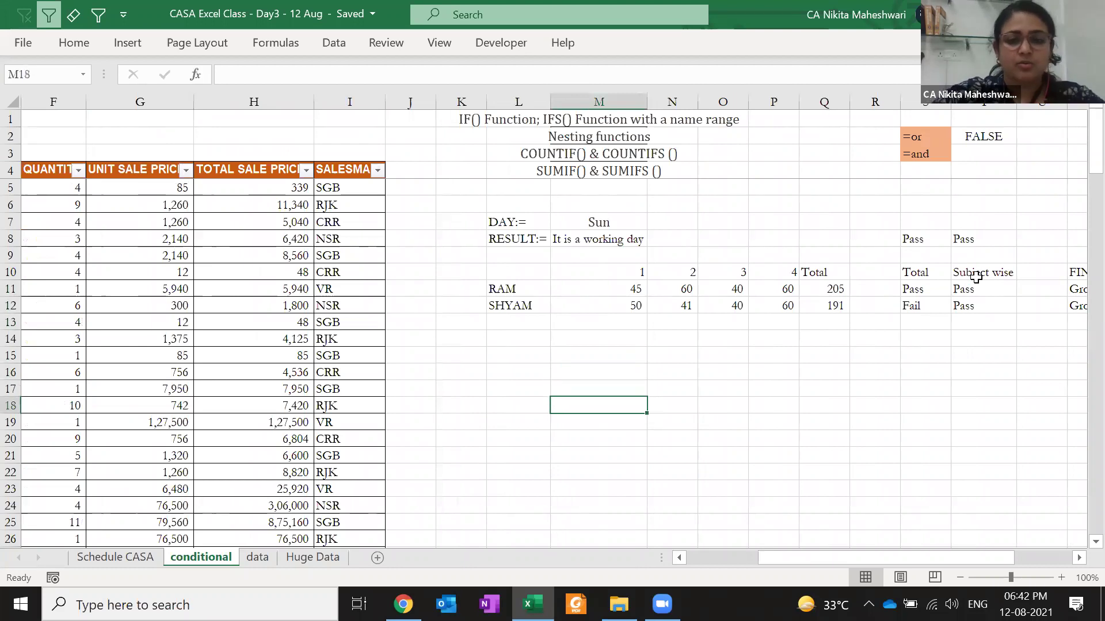
pyautogui.write('GSTR-2A')
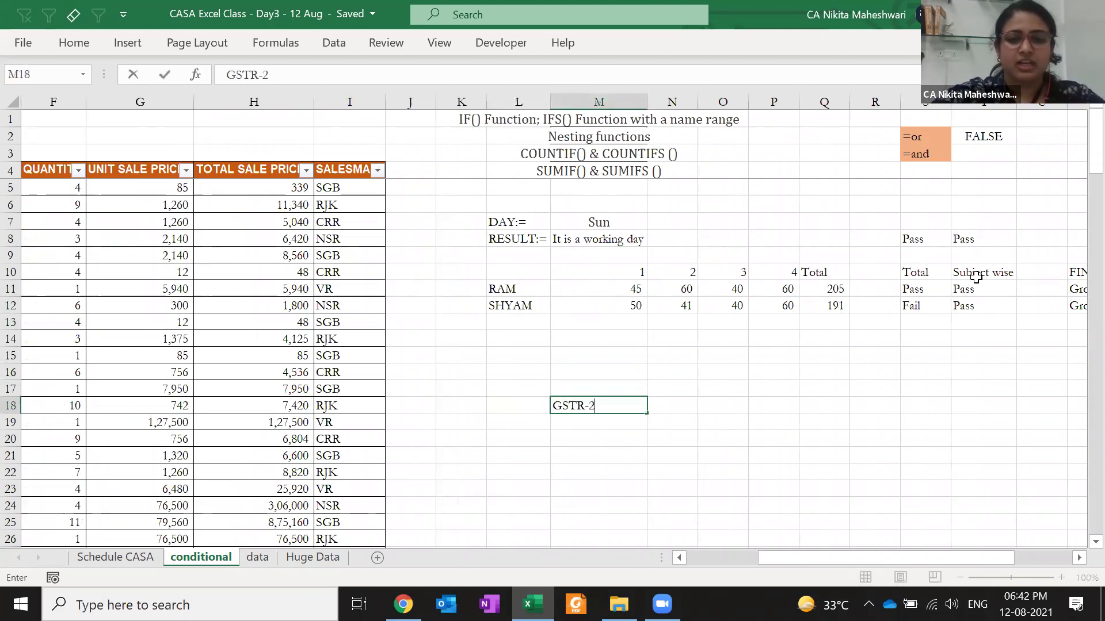
pyautogui.press('Tab')
pyautogui.write('GSTR-3B')
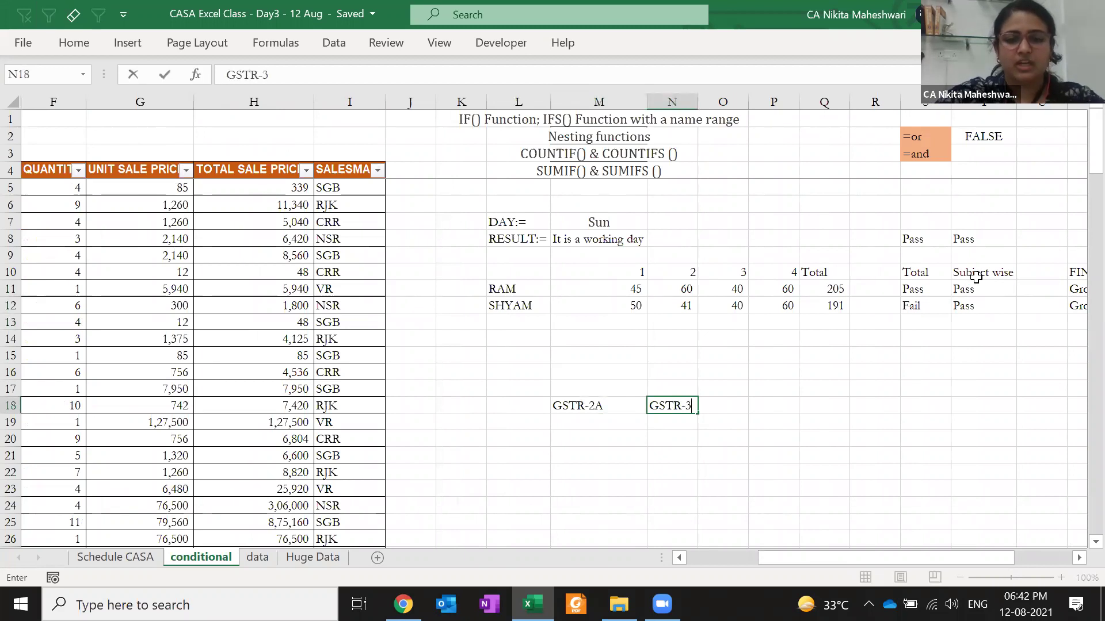
pyautogui.press('Return')
# - Copy M18 and paste only its column width onto N18 so both GSTR columns match
pyautogui.press('Up')
pyautogui.press('Left')
pyautogui.hotkey('ctrl', 'c')
pyautogui.press('Right')
pyautogui.hotkey('ctrl', 'alt', 'v')
pyautogui.press('w')
pyautogui.press('Return')
# - Enter Apr21 in L19 and fill the monthly series down to Sep-21 in L24
pyautogui.press('Down')
pyautogui.press('Left')
pyautogui.press('Left')
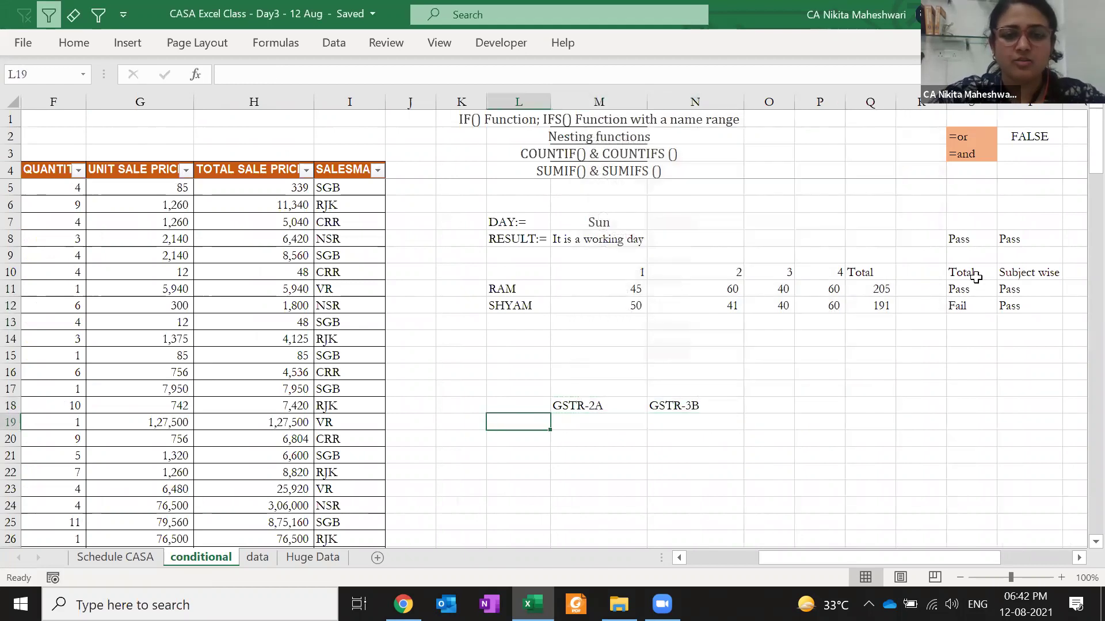
pyautogui.write('Apr1')
pyautogui.press('BackSpace')
pyautogui.write('21')
pyautogui.hotkey('ctrl', 'Return')
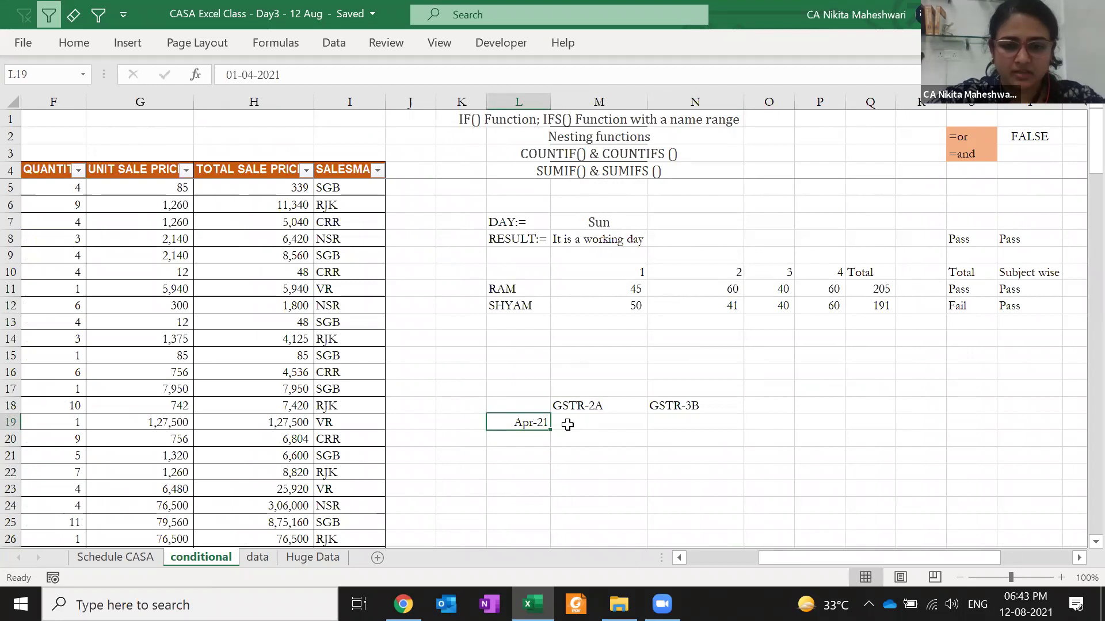
pyautogui.moveTo(555, 429); pyautogui.dragTo(544, 514)
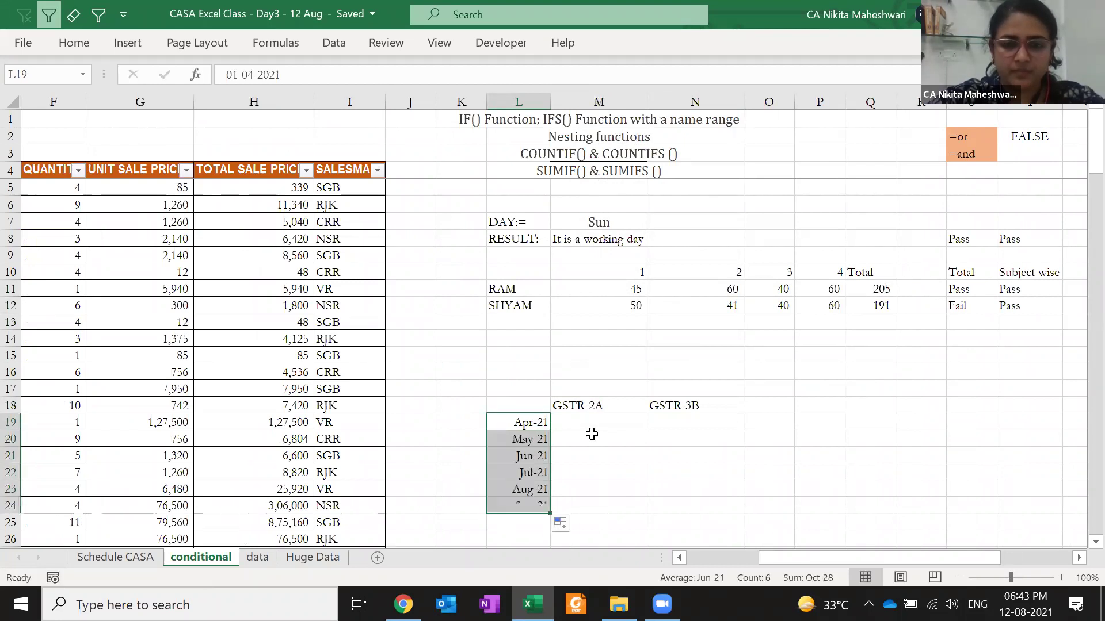
# - With M19:N24 selected, enter the formula =RANDBETWEEN(1000000,5000000) in M19
pyautogui.moveTo(592, 431); pyautogui.dragTo(701, 504)
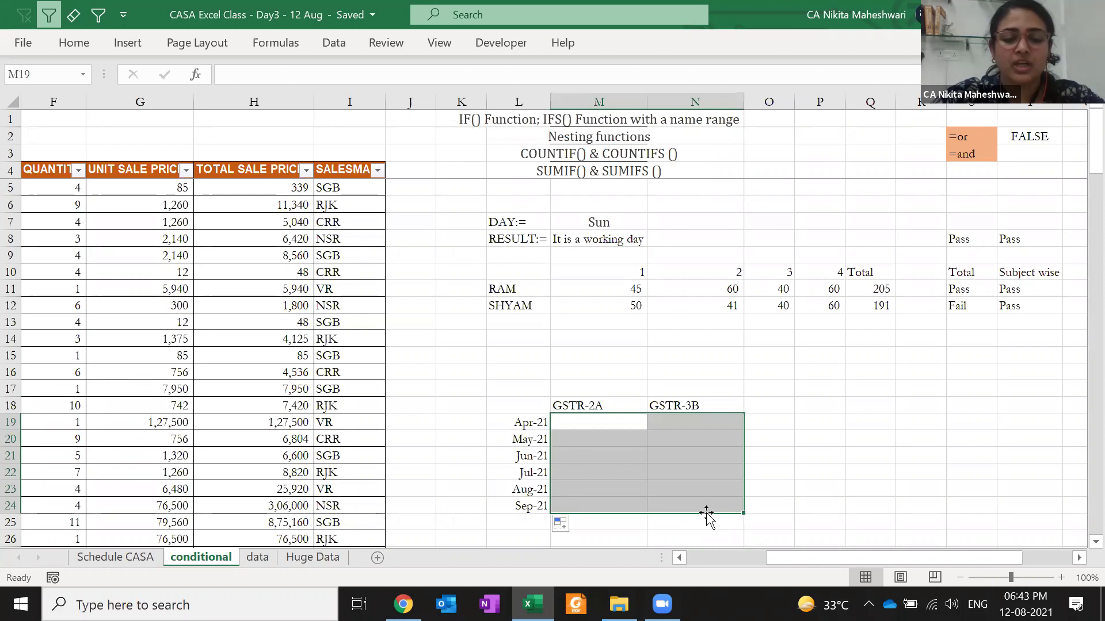
pyautogui.write('=randb')
pyautogui.press('Tab')
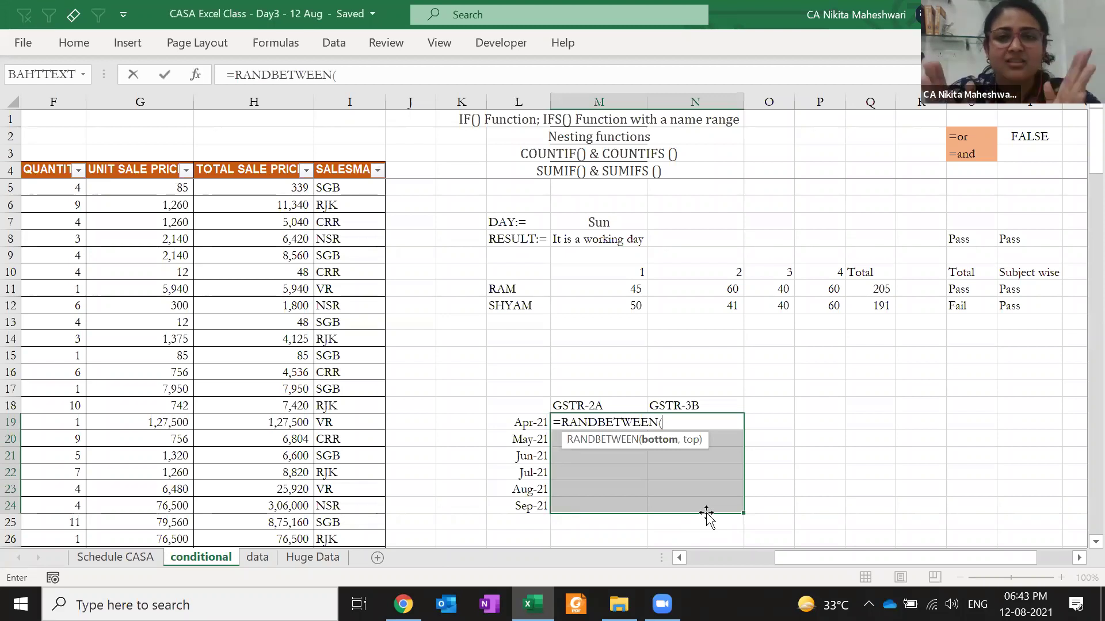
pyautogui.write('10')
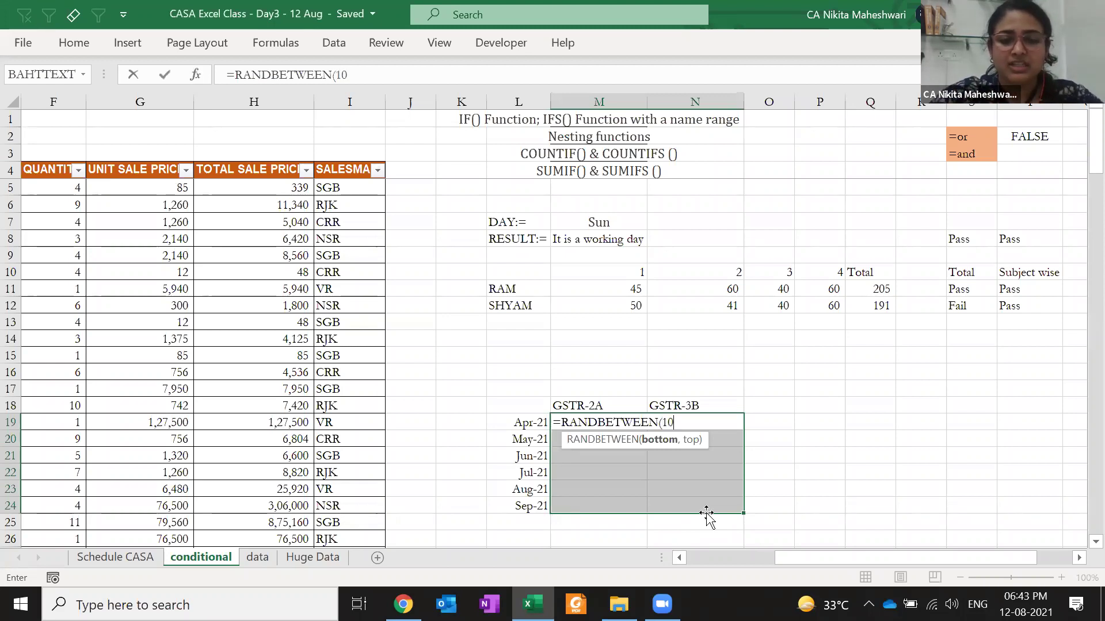
pyautogui.write('00000,5000000)')
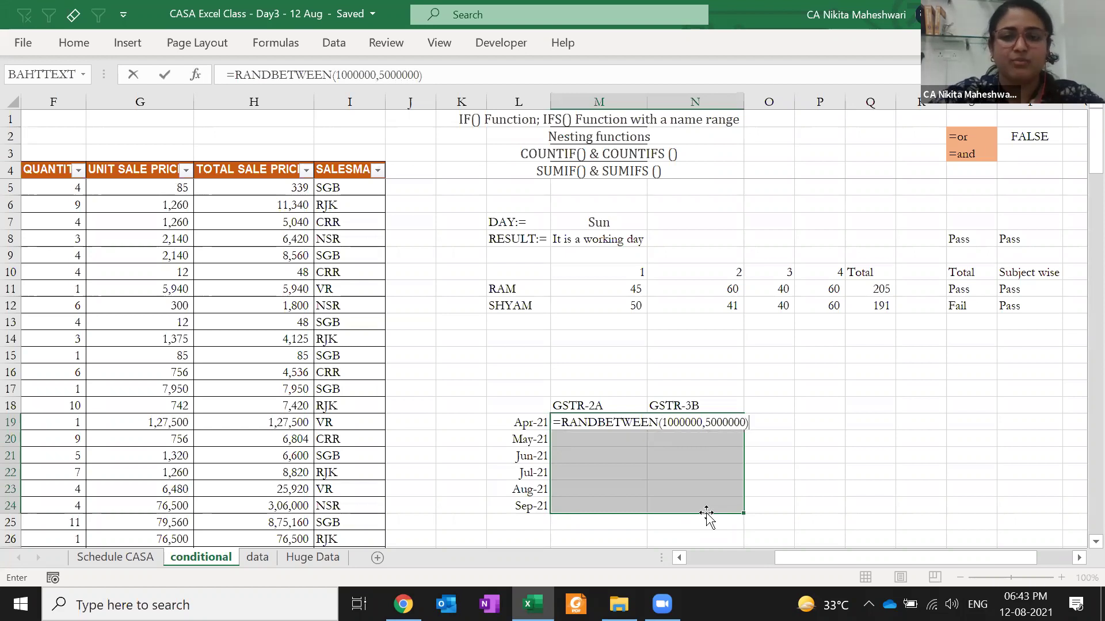
pyautogui.press('Return')
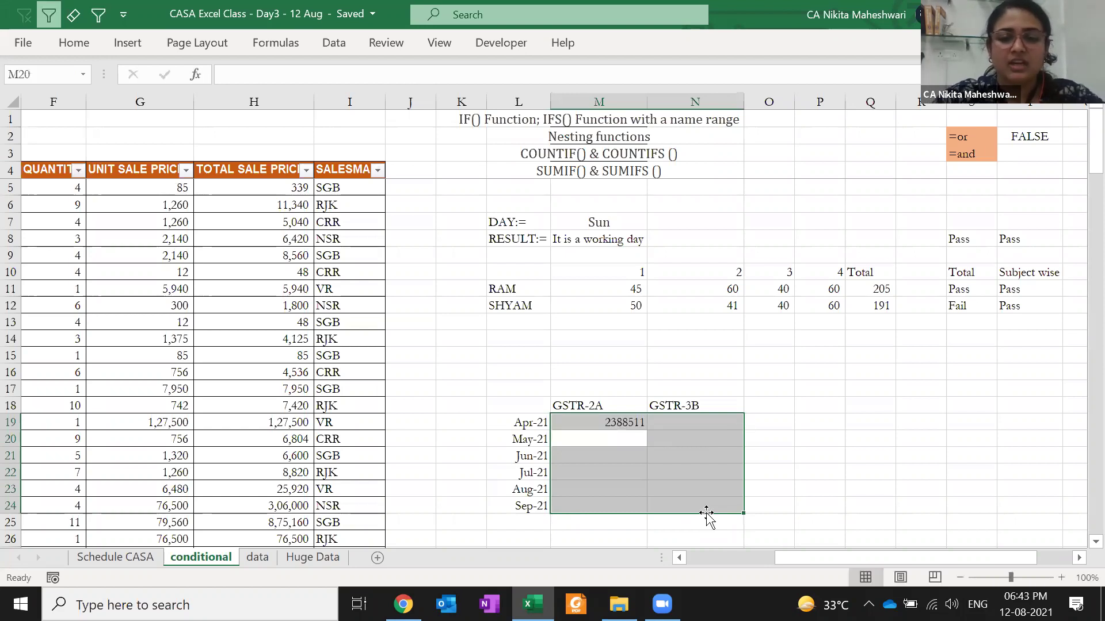
# - Fill M19's RANDBETWEEN formula into every cell of the selected M19:N24 range at once
pyautogui.hotkey('shift', 'Tab')
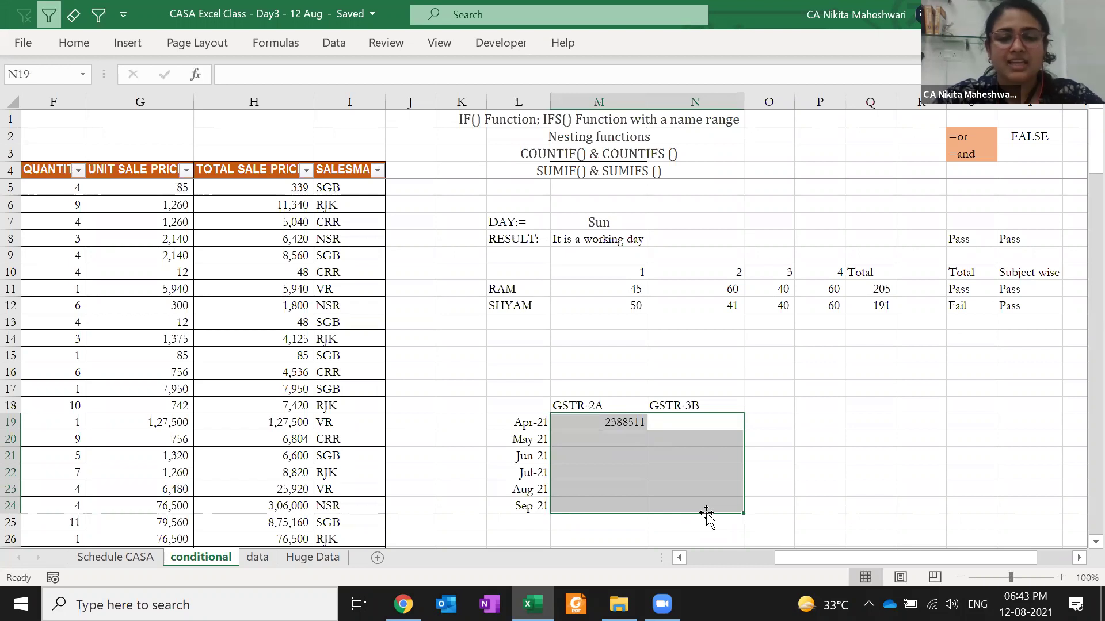
pyautogui.hotkey('shift', 'Tab')
pyautogui.press('F2')
pyautogui.press('Escape')
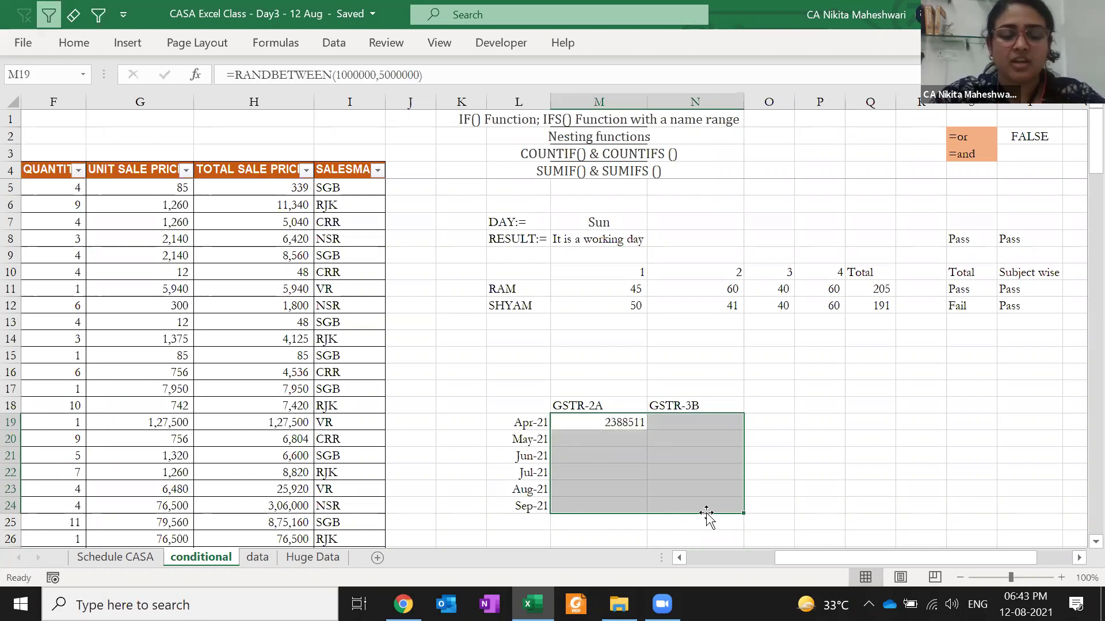
pyautogui.press('F2')
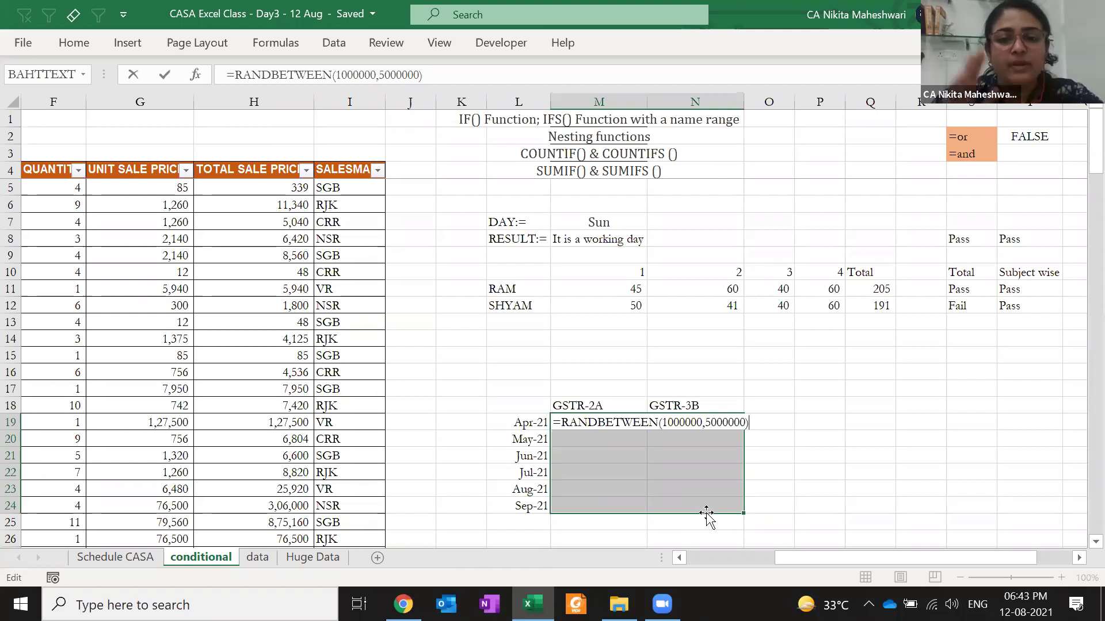
pyautogui.hotkey('ctrl', 'Return')
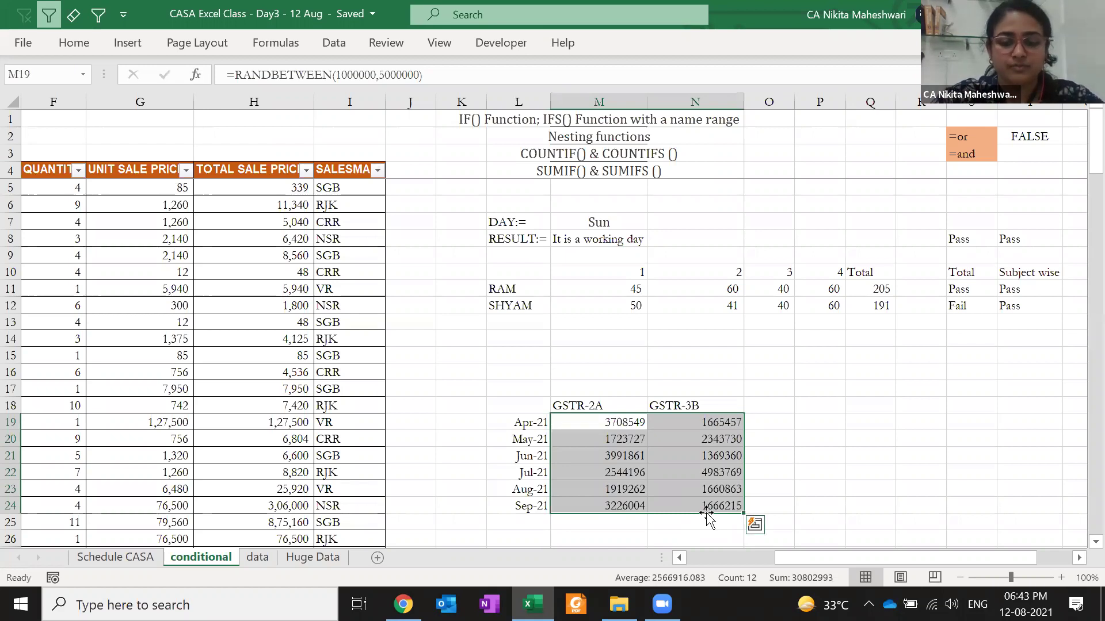
pyautogui.hotkey('ctrl', 'c')
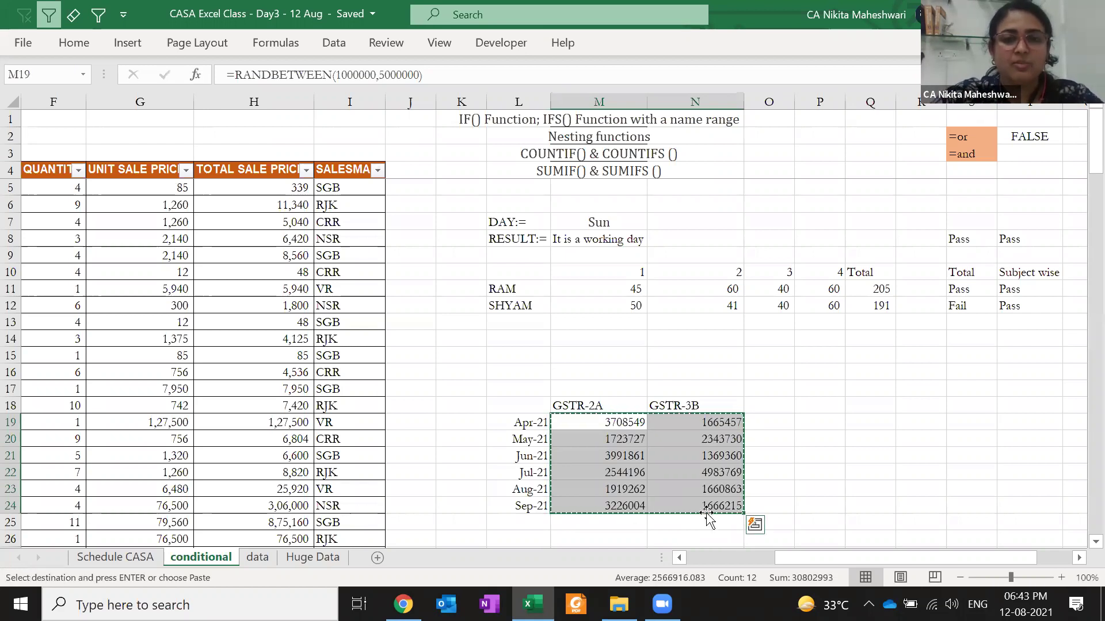
pyautogui.hotkey('ctrl', 'alt', 'v')
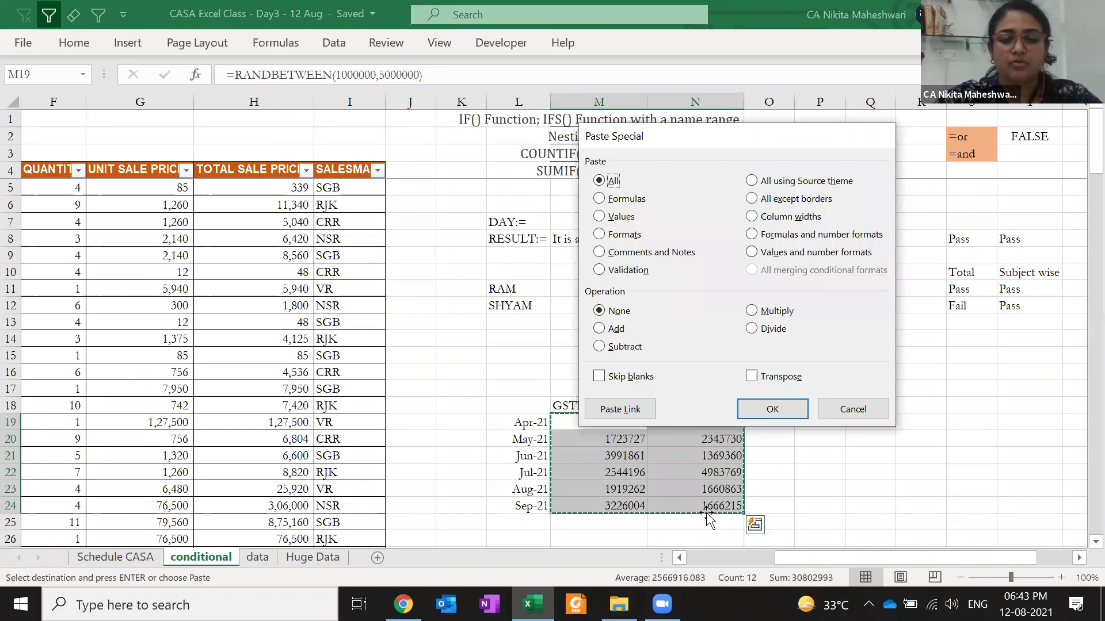
pyautogui.press('Escape')
pyautogui.press('Escape')
# - Format the GSTR figures in M19:N24 as numbers with comma separators
pyautogui.press('Up')
pyautogui.press('Up')
pyautogui.press('Up')
pyautogui.press('Up')
pyautogui.moveTo(598, 425); pyautogui.dragTo(710, 502)
pyautogui.hotkey('ctrl', 'shift', '1')
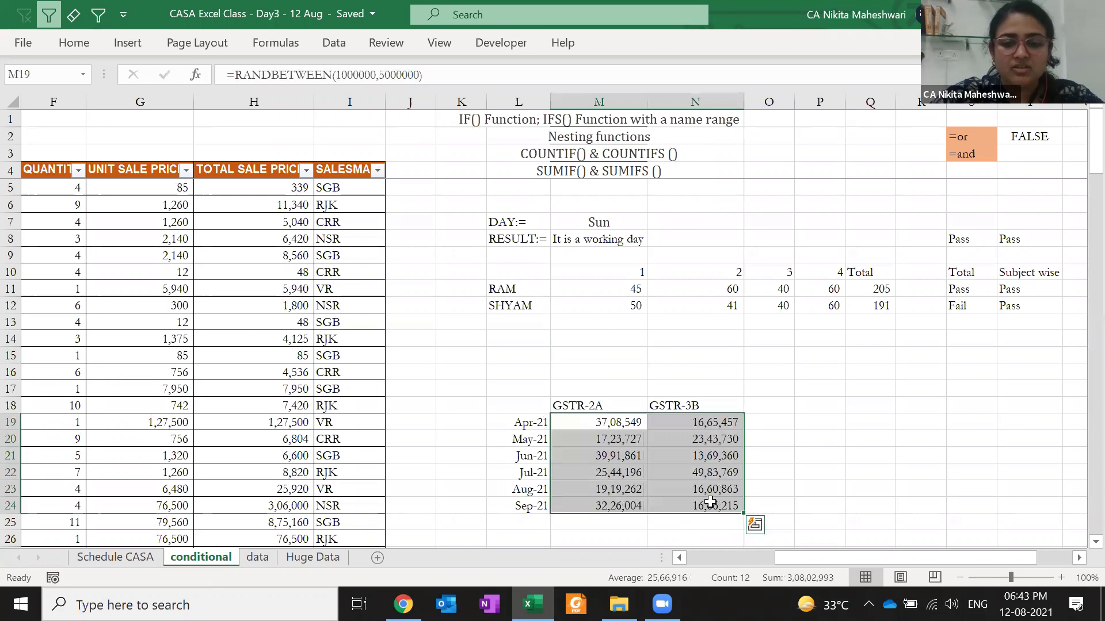
# - Add a syntax note in M15 as plain text reading =RANDBETWEEN(lower,upper)
pyautogui.click(592, 361)
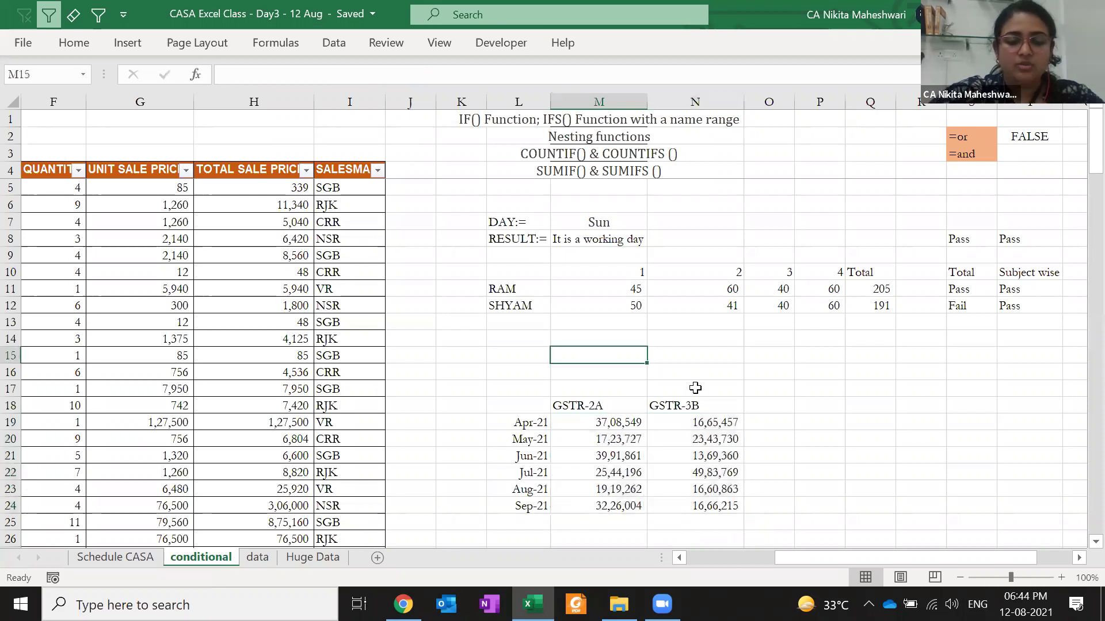
pyautogui.write('=randbe')
pyautogui.press('Tab')
pyautogui.write('1,2)')
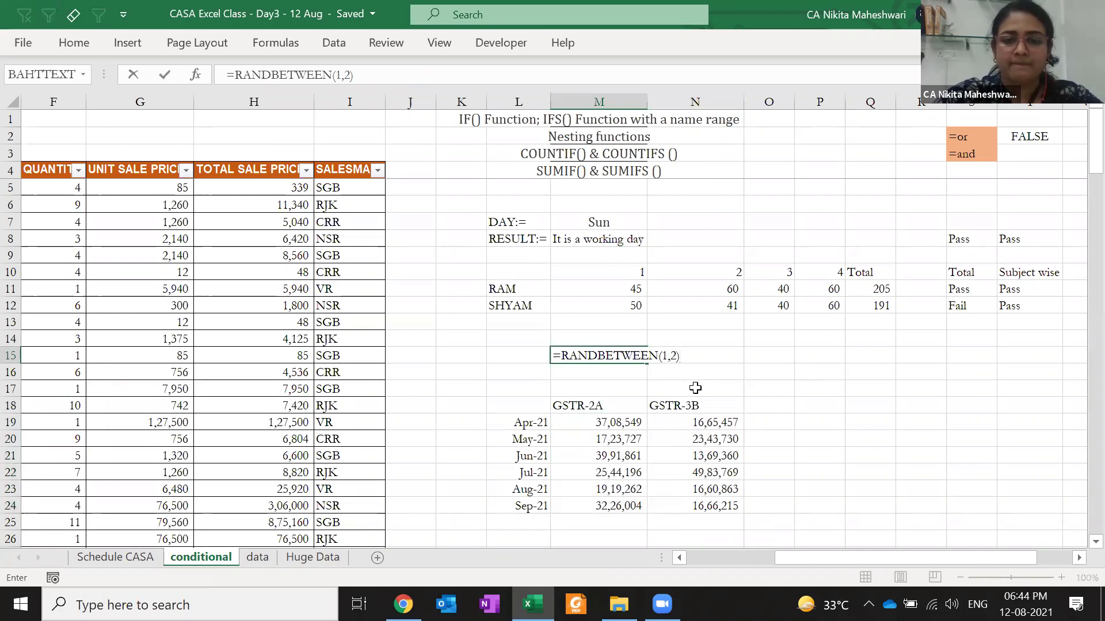
pyautogui.click(564, 355)
pyautogui.write("'")
pyautogui.click(671, 355)
pyautogui.press('BackSpace')
pyautogui.write('lower')
pyautogui.press('Right')
pyautogui.press('Delete')
pyautogui.write('upper')
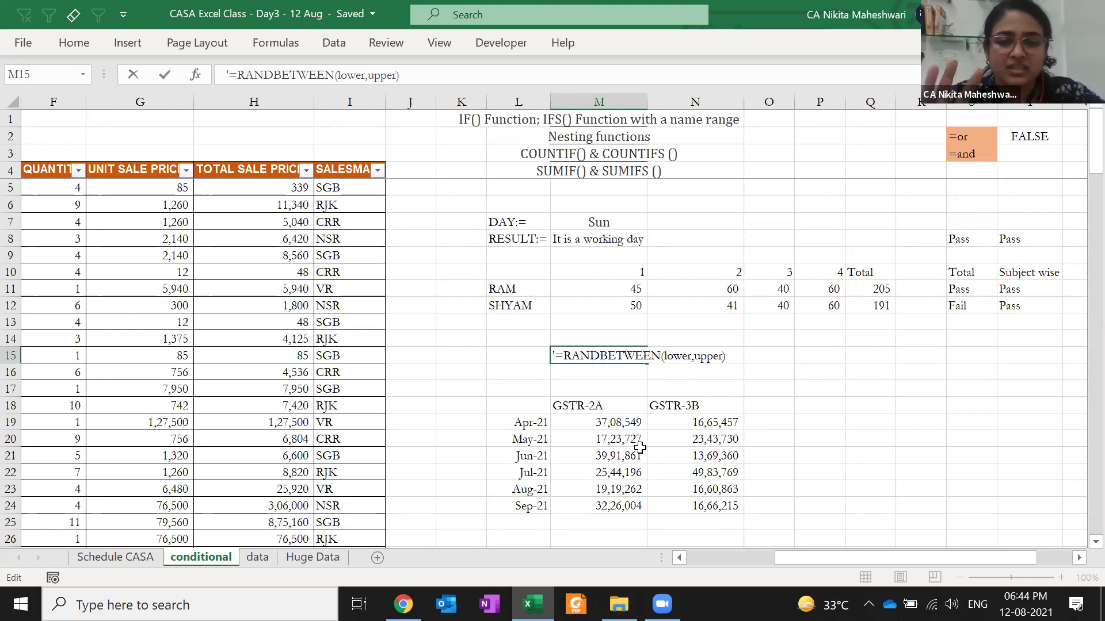
pyautogui.press('Return')
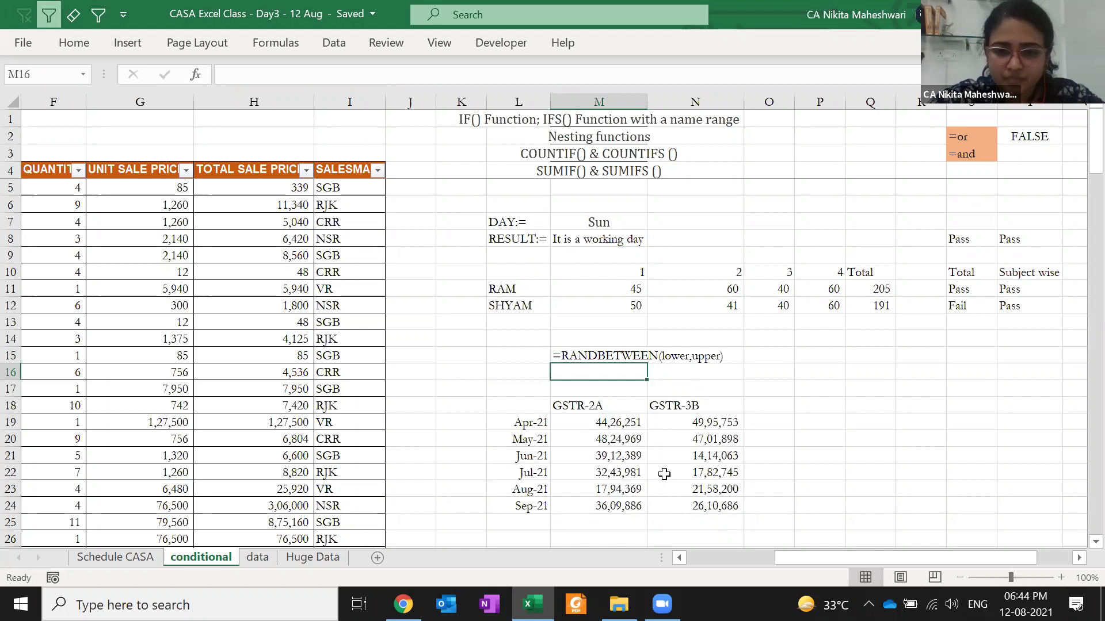
# - Replace the random formulas under GSTR-2A and GSTR-3B with their values by copying and pasting values in place
pyautogui.moveTo(620, 422); pyautogui.dragTo(702, 514)
pyautogui.hotkey('ctrl', 'c')
pyautogui.hotkey('ctrl', 'alt', 'v')
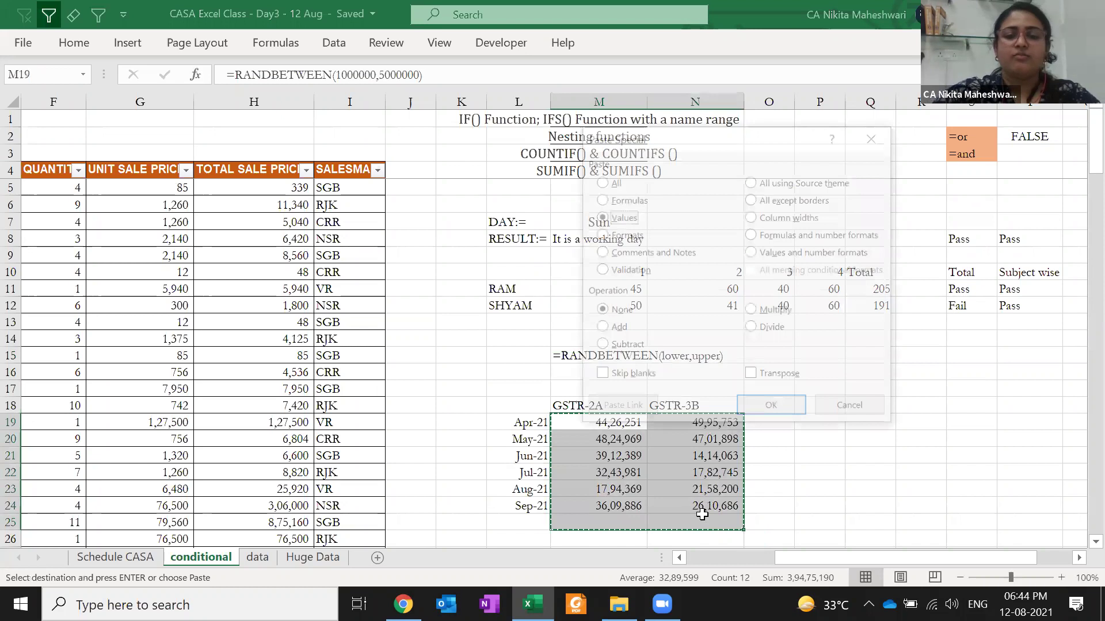
pyautogui.press('v')
pyautogui.press('Return')
pyautogui.press('Up')
pyautogui.press('Down')
pyautogui.press('Right')
pyautogui.press('Escape')
pyautogui.press('Right')
pyautogui.press('Left')
pyautogui.press('Right')
pyautogui.press('Right')
pyautogui.press('Up')
pyautogui.press('Up')
pyautogui.press('Up')
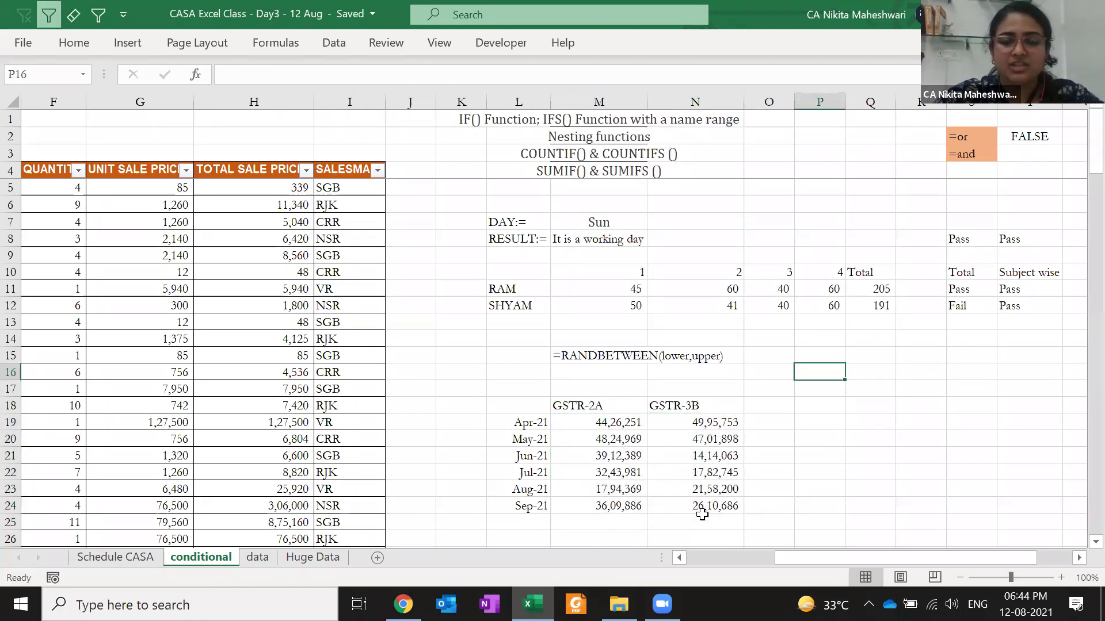
pyautogui.press('Left')
pyautogui.click(675, 506)
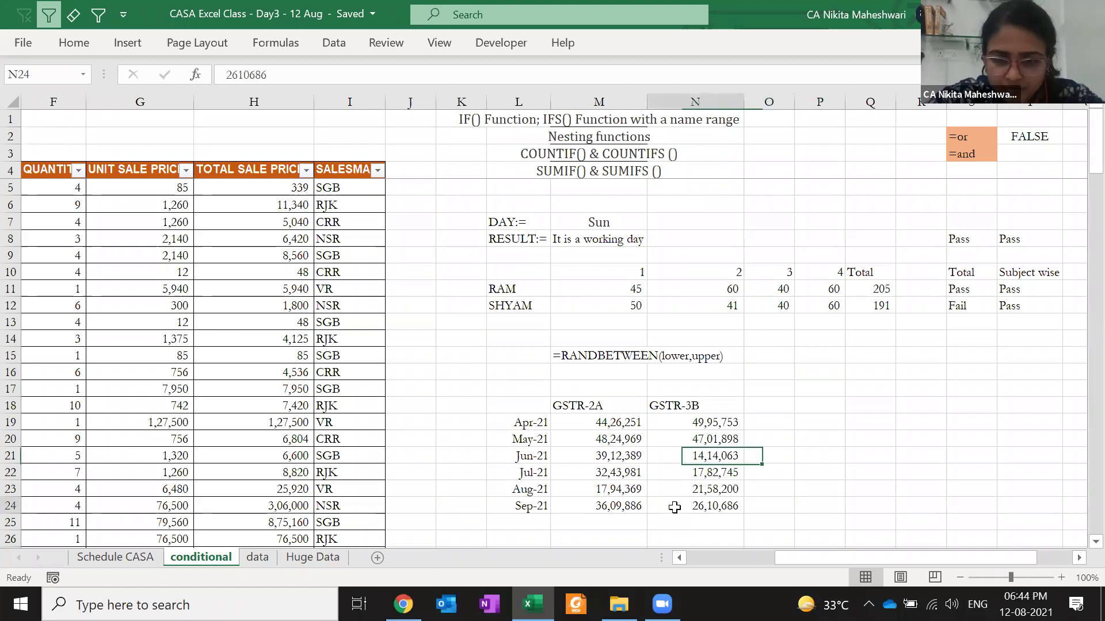
# - Copy July's GSTR-3B figure into July's GSTR-2A cell M22 so the two amounts are equal
pyautogui.click(703, 473)
pyautogui.hotkey('ctrl', 'c')
pyautogui.press('Left')
pyautogui.press('Return')
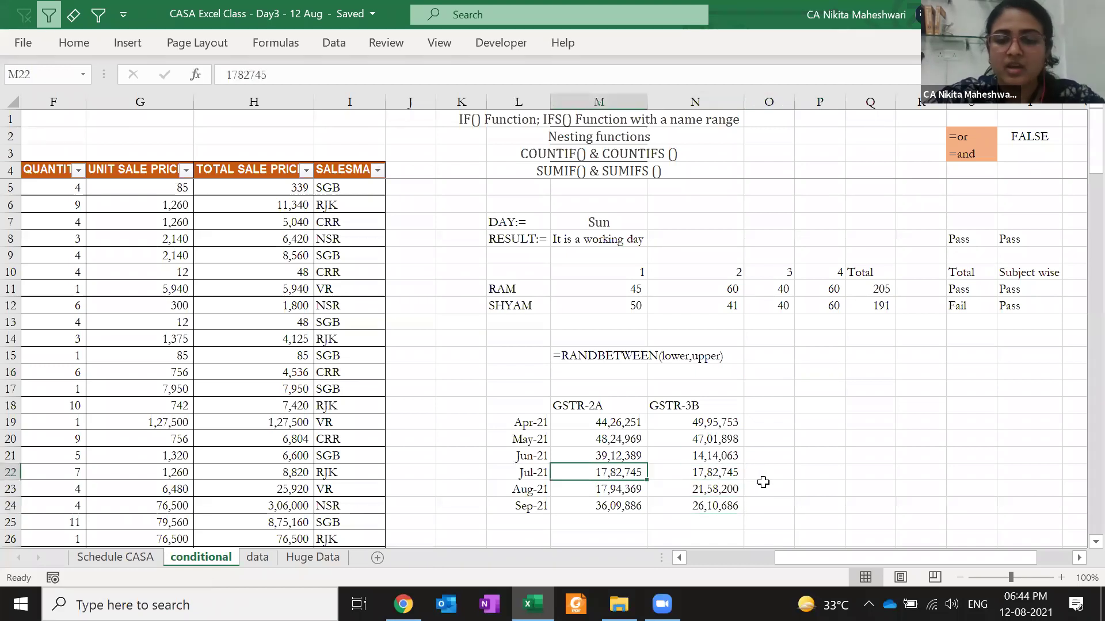
# - List two criteria with results in P16:Q17: 2A>3B as Issue and 3B>2A as OK
pyautogui.click(832, 374)
pyautogui.write('2A>3B')
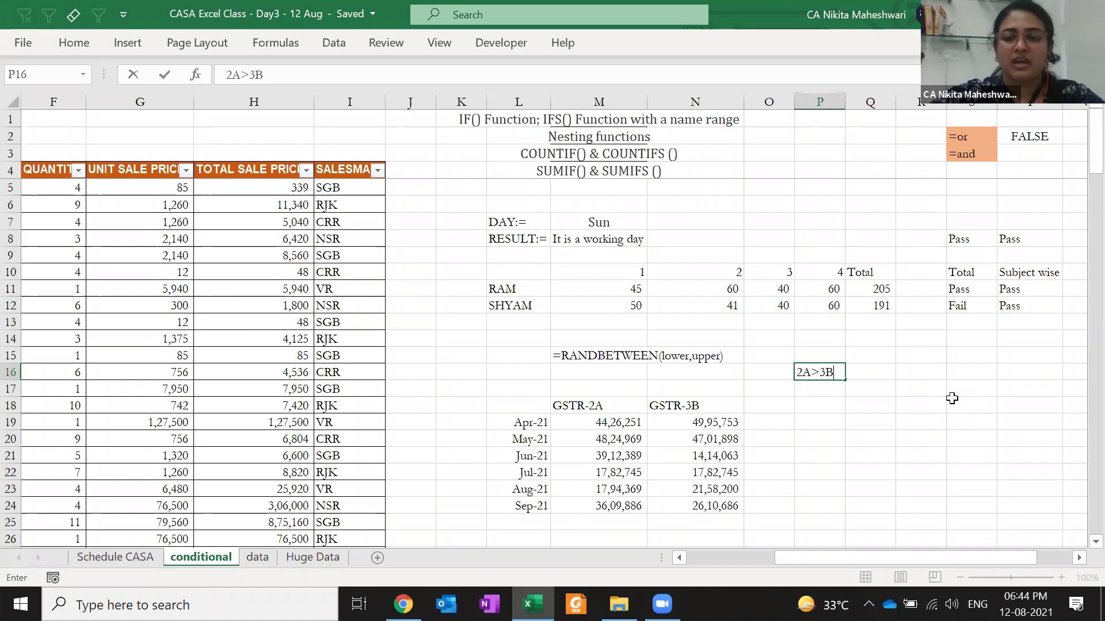
pyautogui.press('Tab')
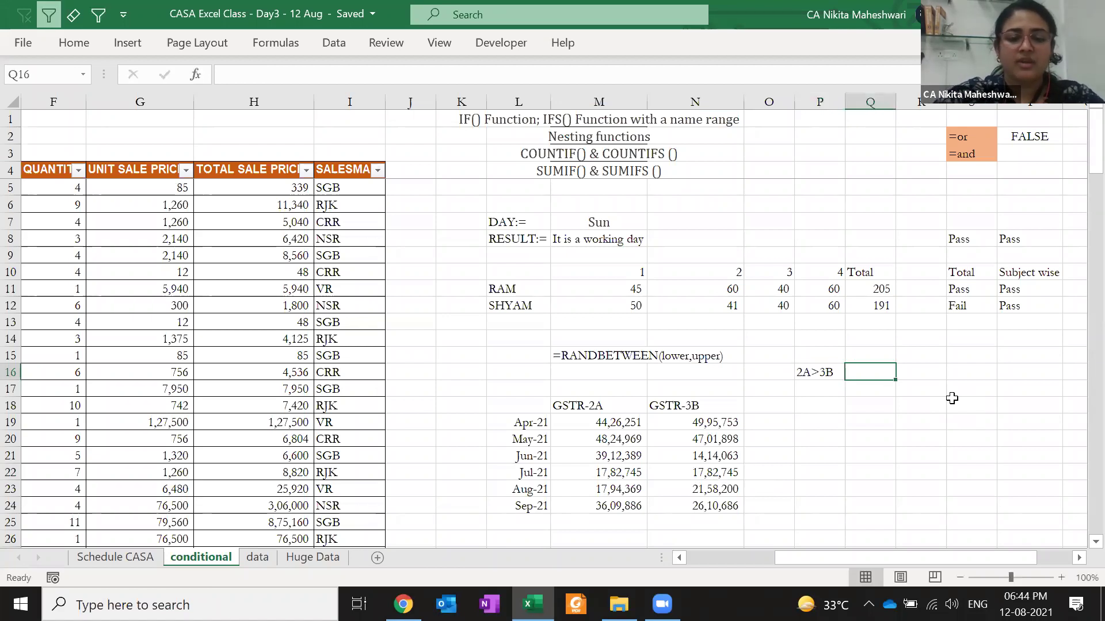
pyautogui.write('Issue')
pyautogui.press('Return')
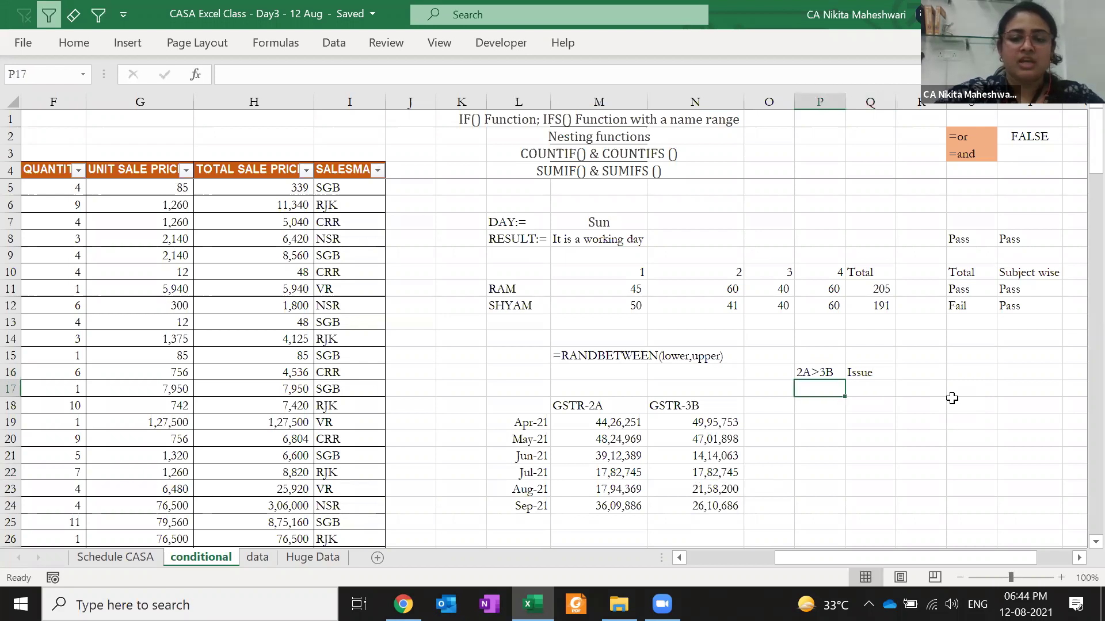
pyautogui.write('3B>2A')
pyautogui.press('Tab')
pyautogui.write('OK')
pyautogui.hotkey('ctrl', 'Return')
# - Copy the two criteria rows in P16:Q17 one row up, pasting them at P15
pyautogui.press('Up')
pyautogui.press('Left')
pyautogui.hotkey('shift', 'Right')
pyautogui.hotkey('shift', 'Down')
pyautogui.hotkey('ctrl', 'c')
pyautogui.press('Up')
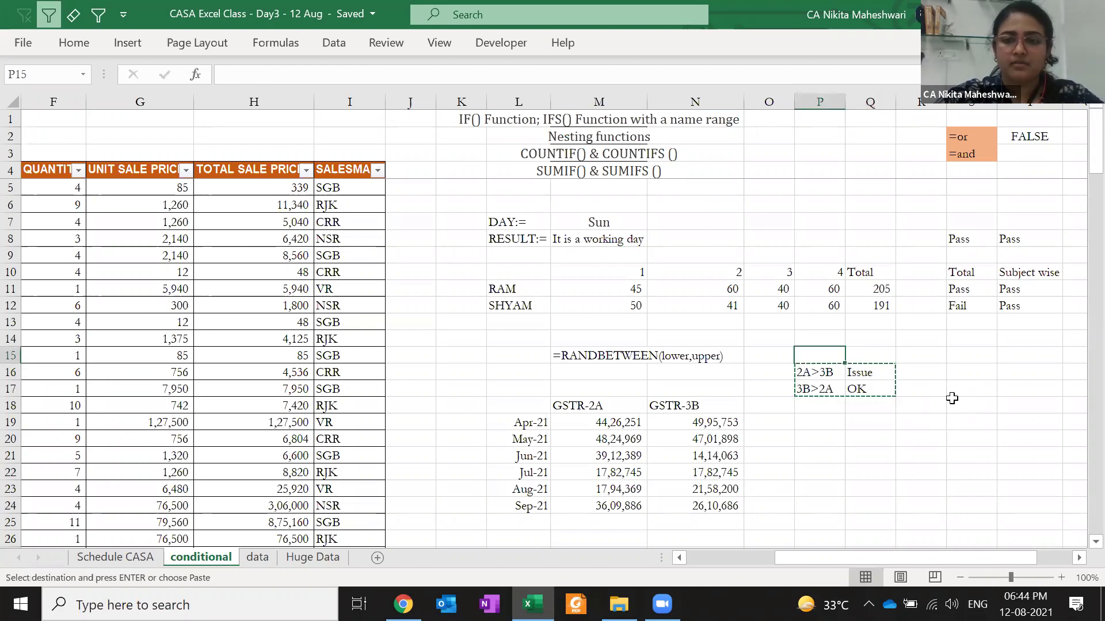
pyautogui.hotkey('ctrl', 'v')
# - Enter a third criterion in row 17: 2A=3B in P17 with the result Perfect in Q17
pyautogui.press('Down')
pyautogui.press('Down')
pyautogui.write('2A=3B')
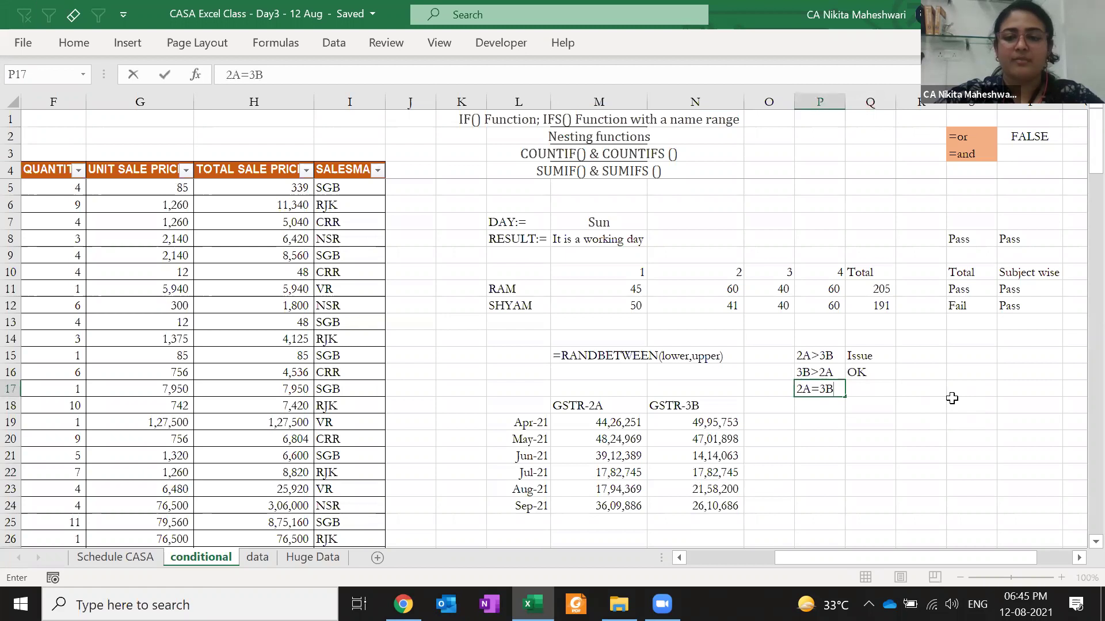
pyautogui.press('Right')
pyautogui.write('Perfect')
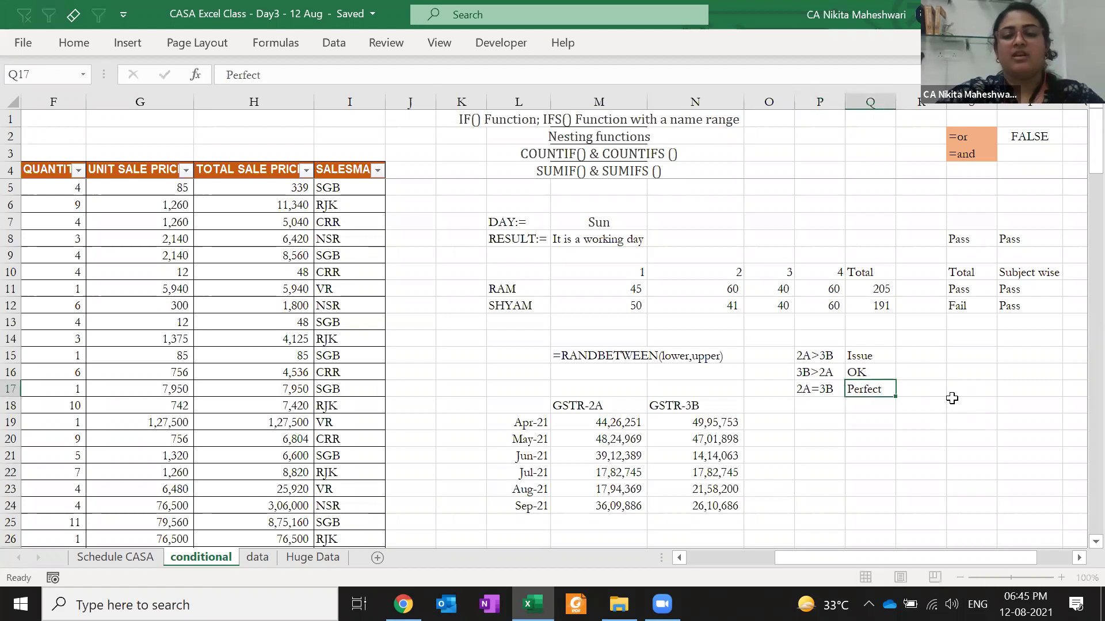
pyautogui.press('Return')
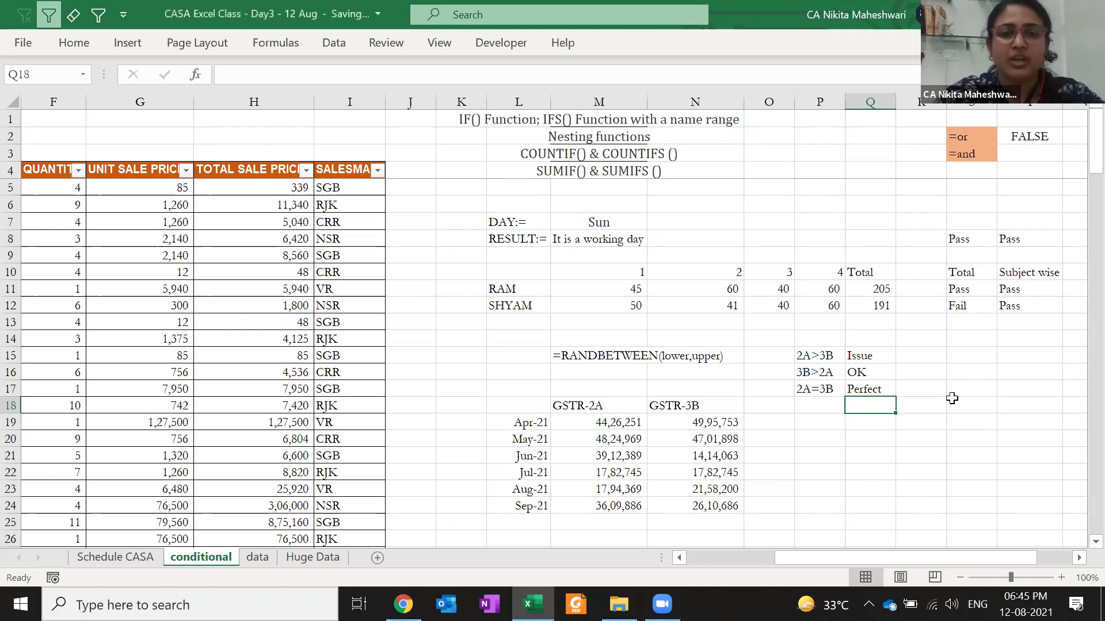
# - Begin an IFS formula in P19 with the first test M19>N19 returning "Issue"
pyautogui.press('Down')
pyautogui.press('Left')
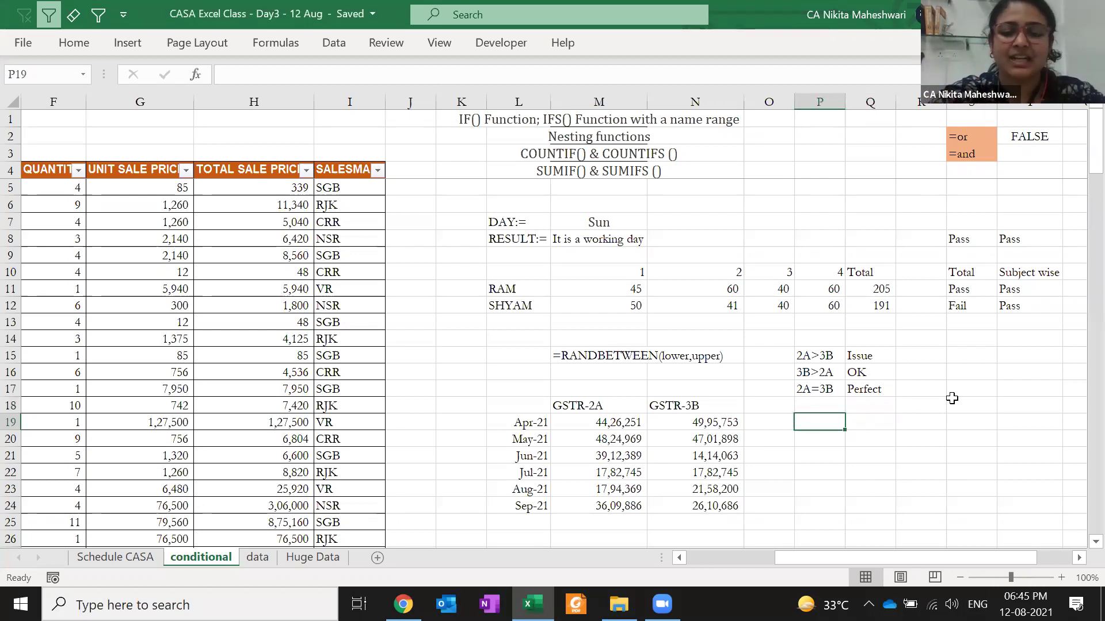
pyautogui.press('Up')
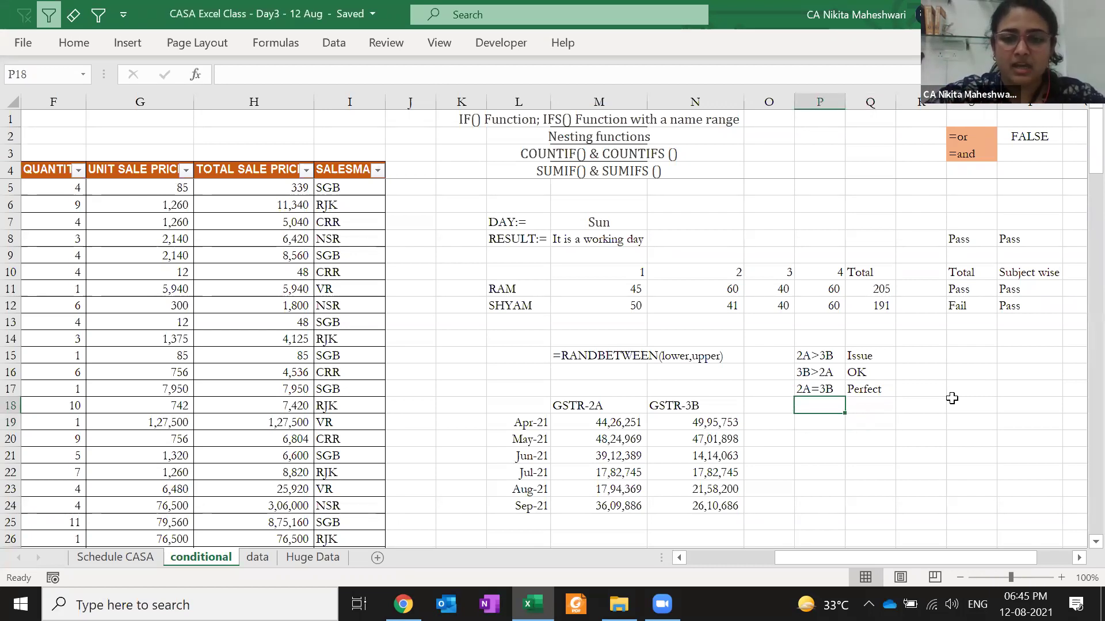
pyautogui.press('Left')
pyautogui.press('Right')
pyautogui.press('Down')
pyautogui.write('=')
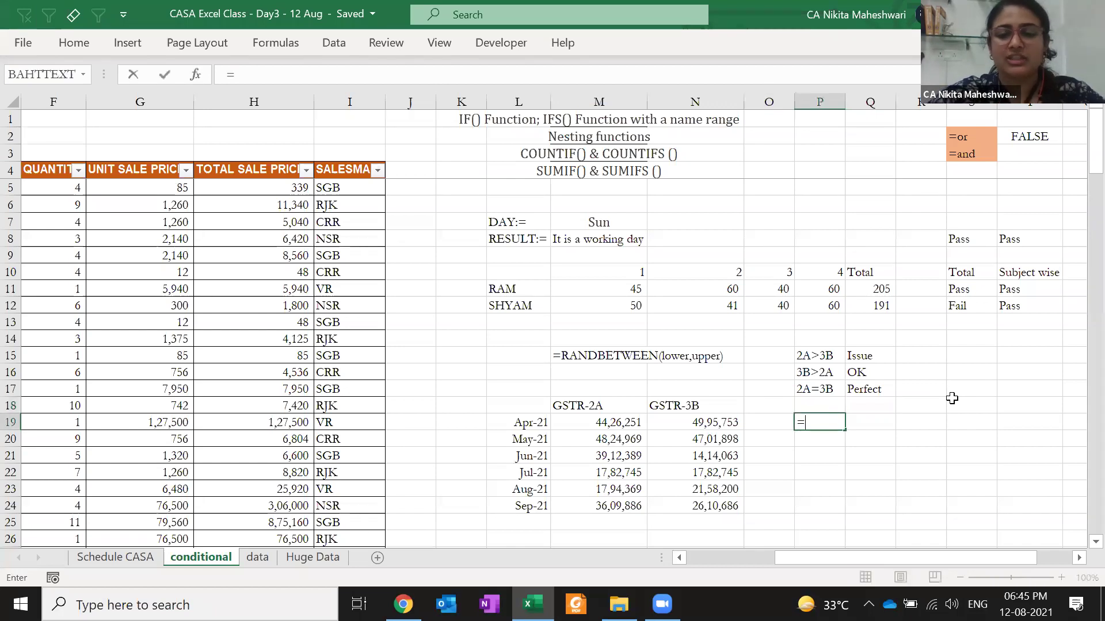
pyautogui.write('if')
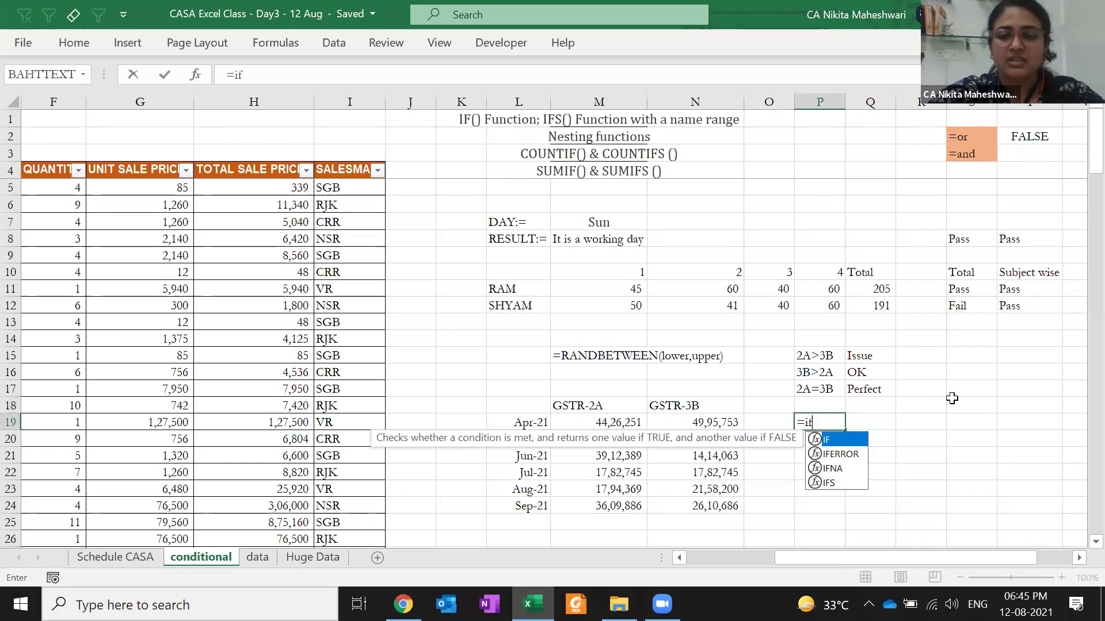
pyautogui.write('s')
pyautogui.press('Tab')
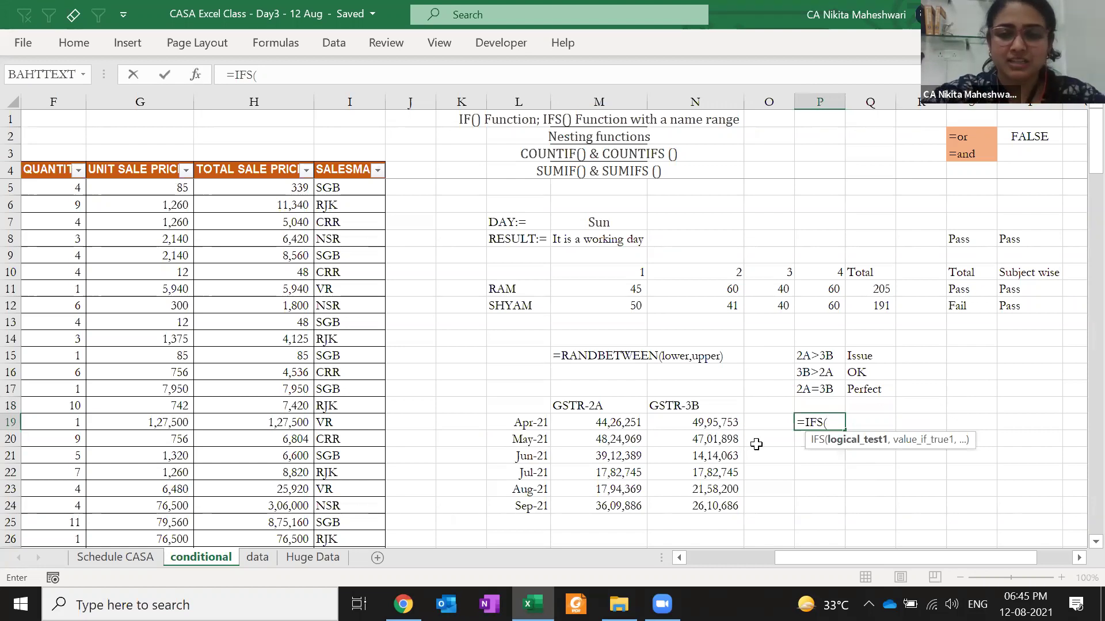
pyautogui.click(626, 425)
pyautogui.write('>')
pyautogui.click(680, 421)
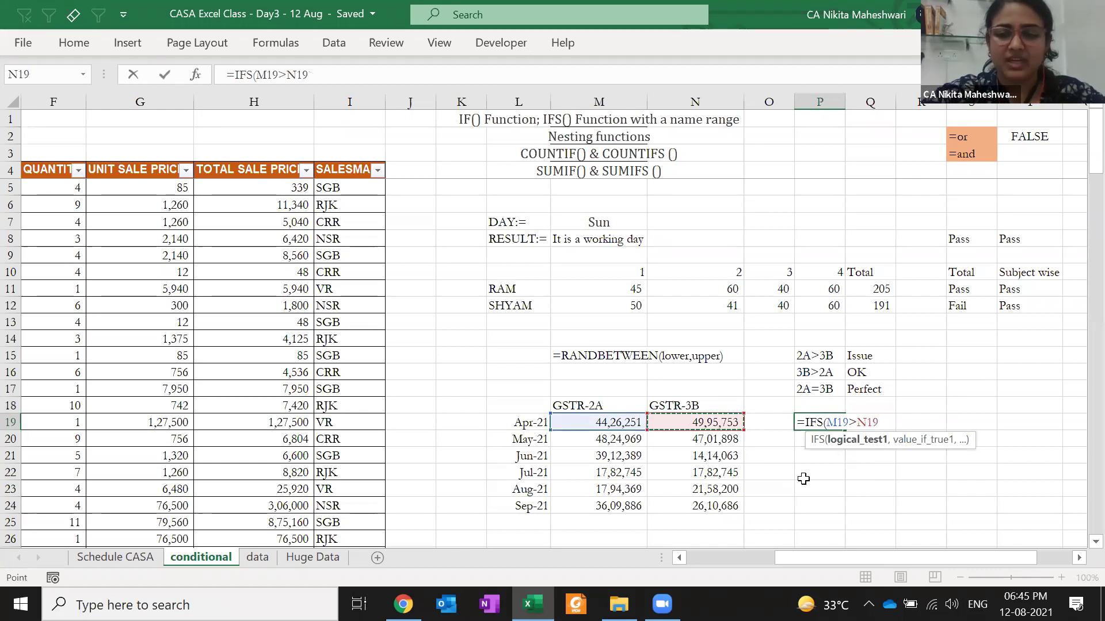
pyautogui.write(',"Issue"')
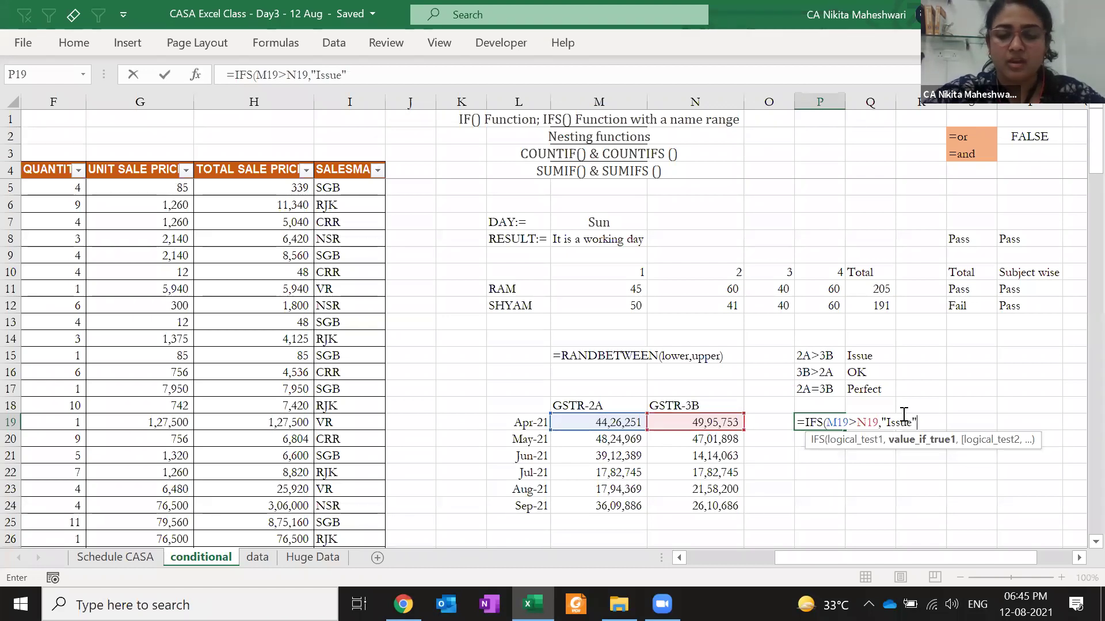
# - Add the second test M19<N19 returning "OK" to the IFS formula in P19
pyautogui.write(',')
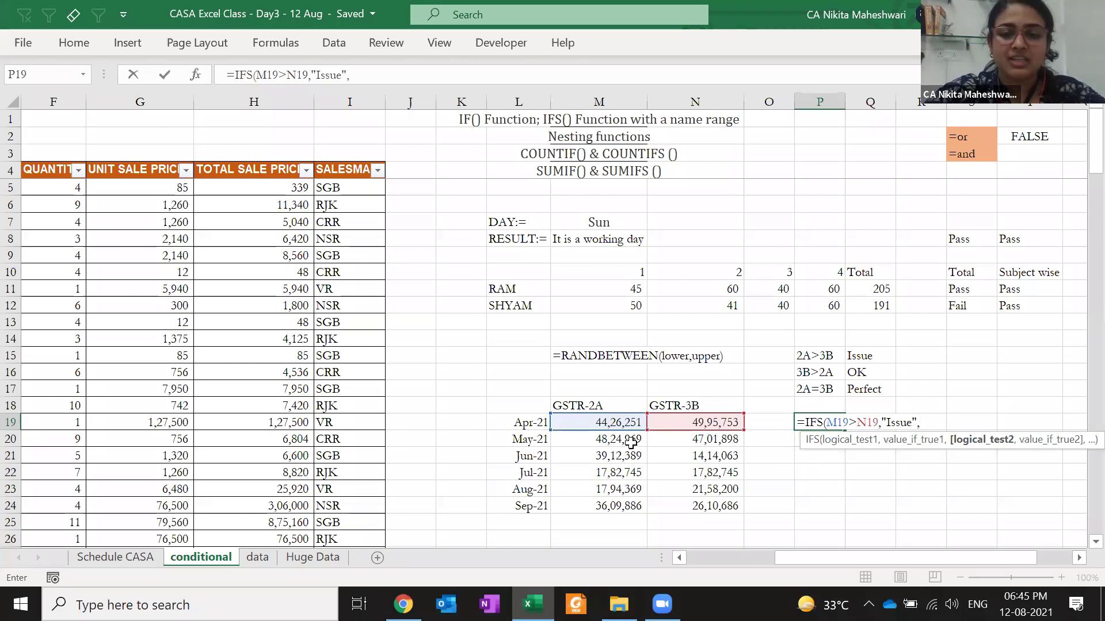
pyautogui.click(633, 422)
pyautogui.write('<')
pyautogui.click(688, 423)
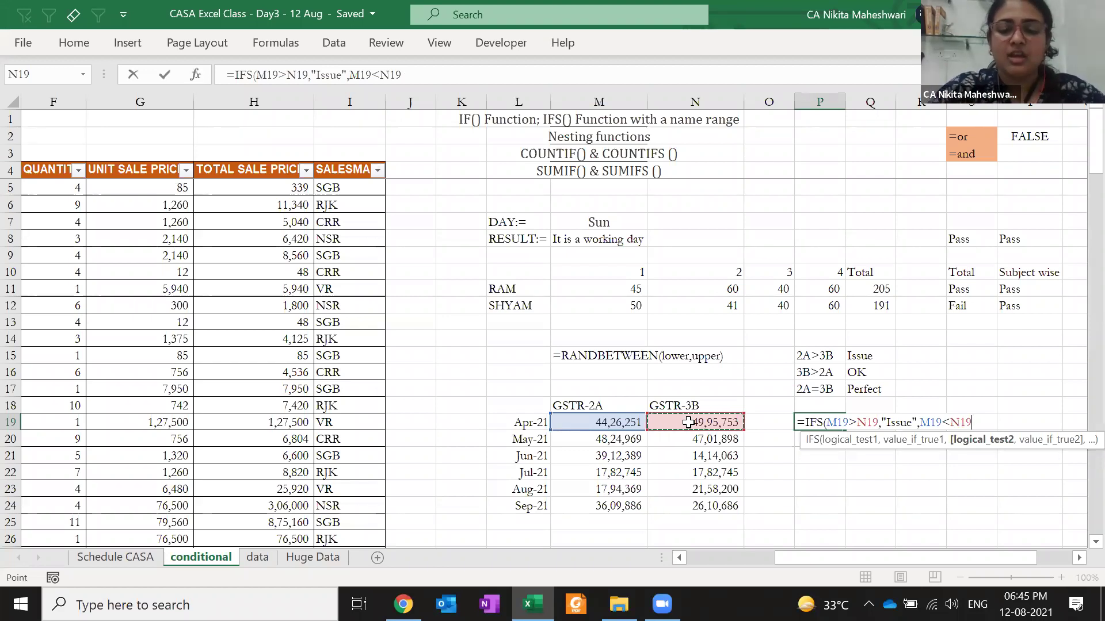
pyautogui.write(',')
pyautogui.write('"O')
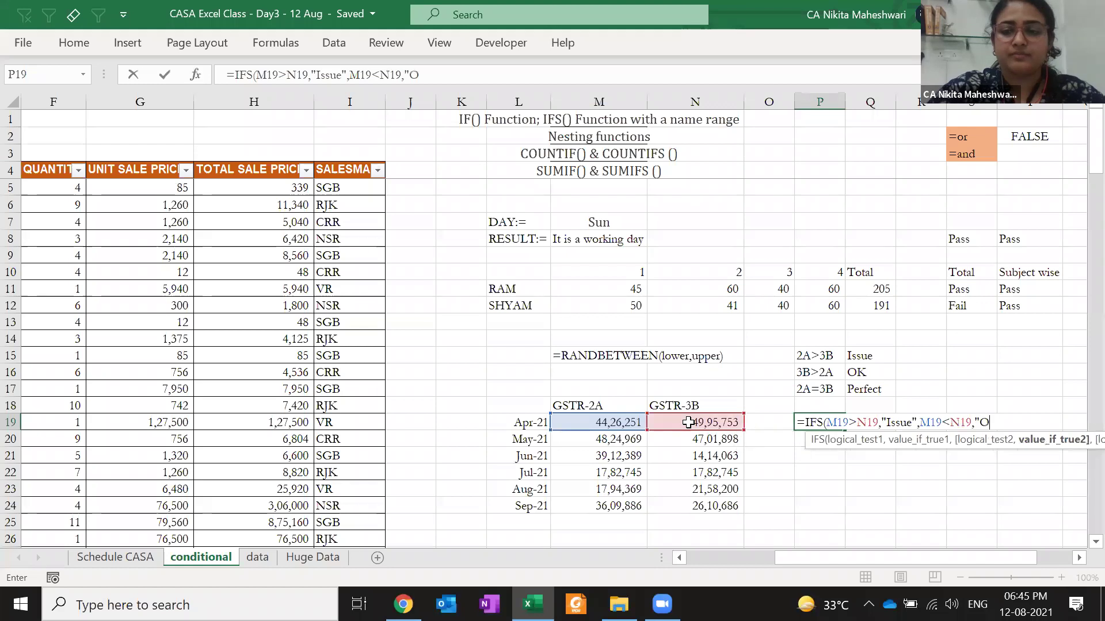
pyautogui.write('K",')
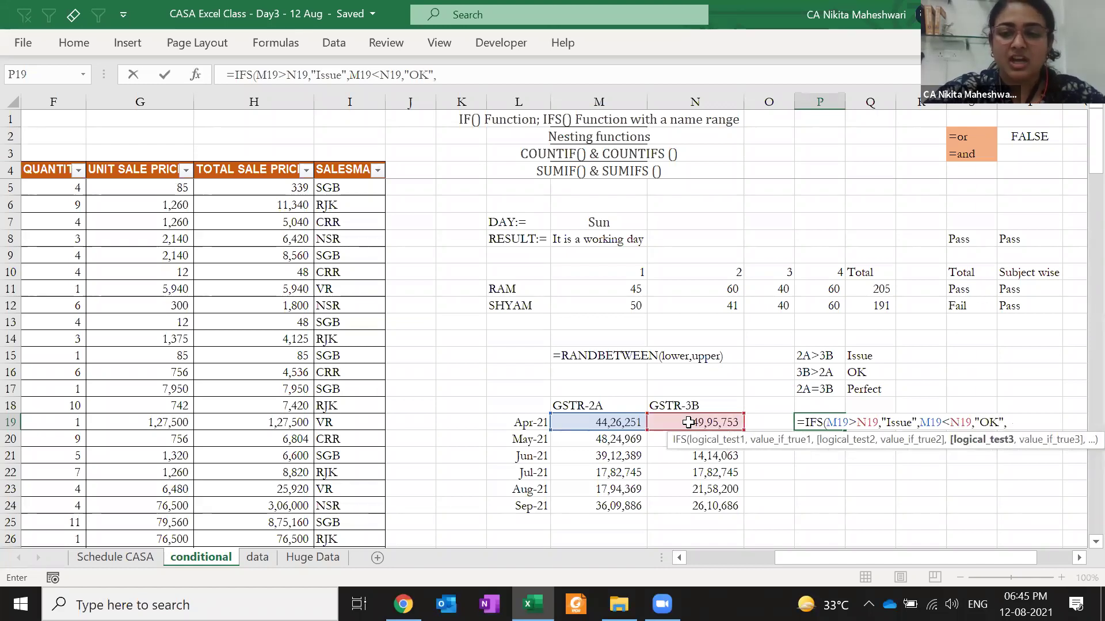
# - Complete P19's IFS formula with the third test M19=N19 returning "perfect"
pyautogui.click(613, 422)
pyautogui.write('=')
pyautogui.click(663, 424)
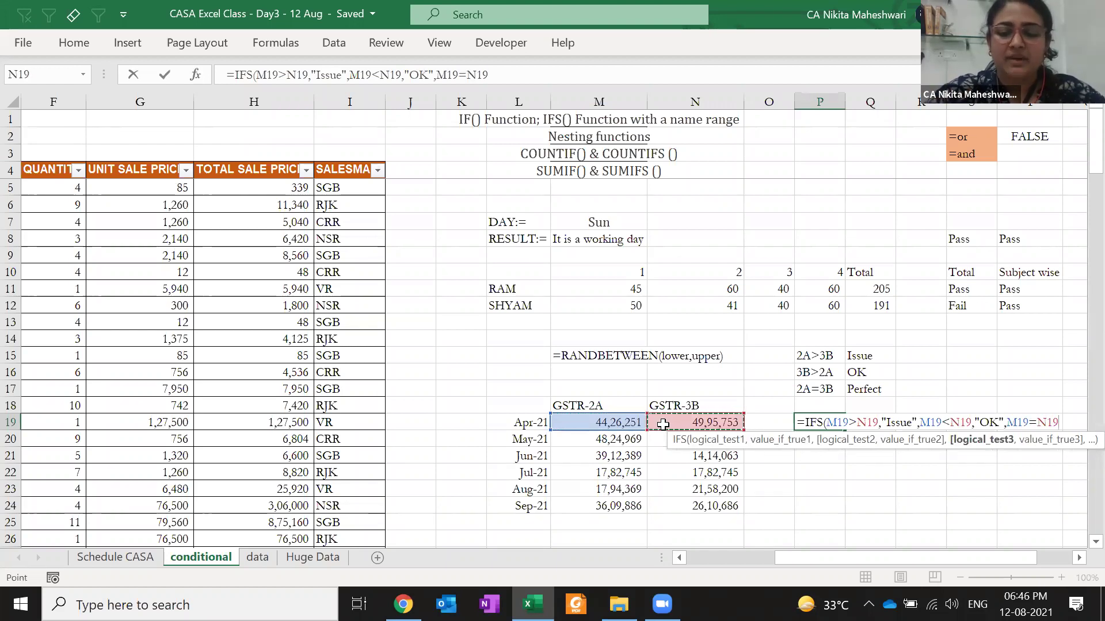
pyautogui.write(',"per')
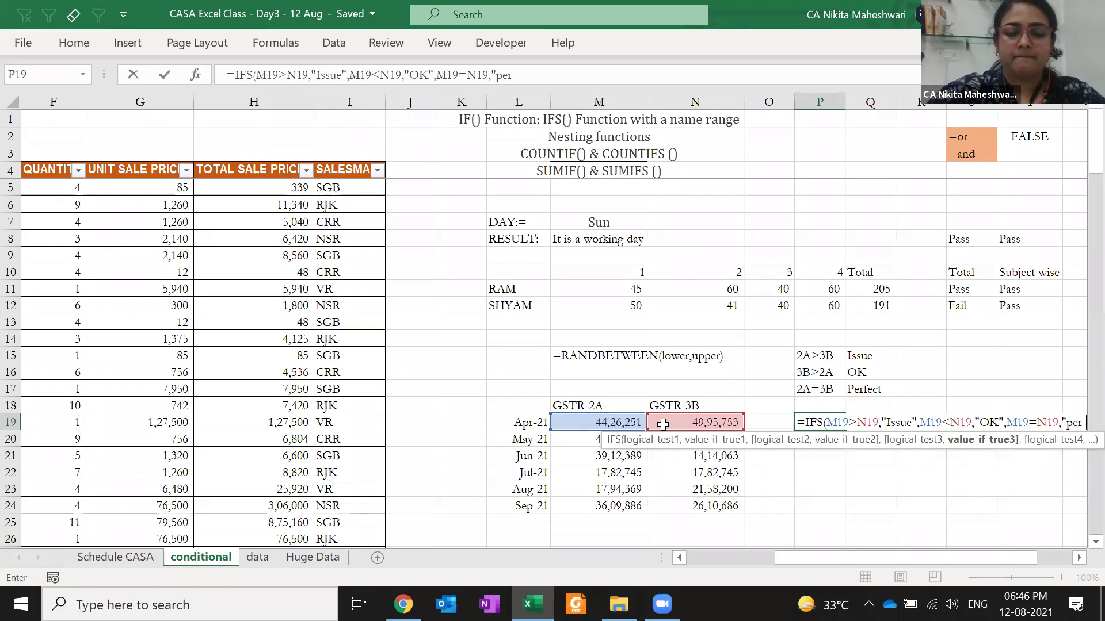
pyautogui.write('fect"')
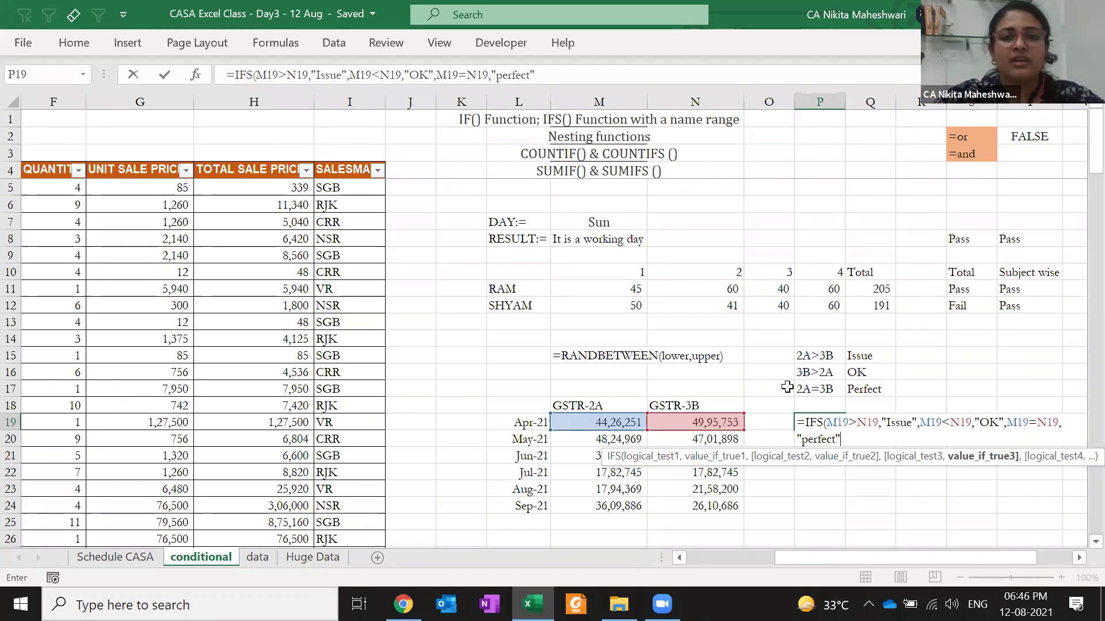
pyautogui.write(')')
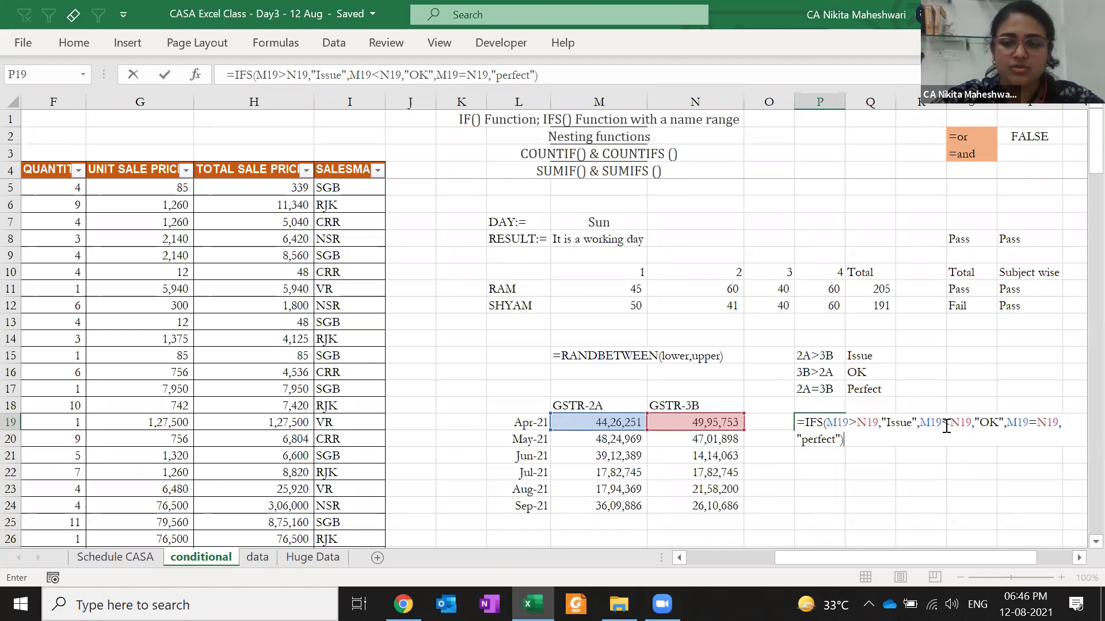
pyautogui.press('Return')
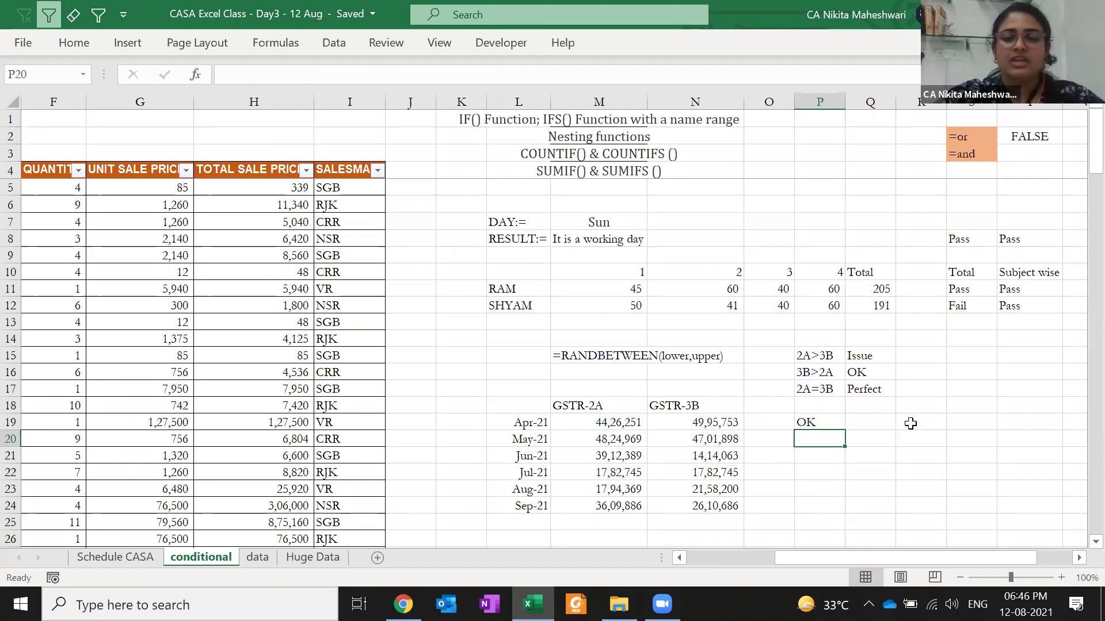
# - Review each logical test and its paired result in P19's IFS formula, leaving the formula as it is
pyautogui.press('Up')
pyautogui.press('F2')
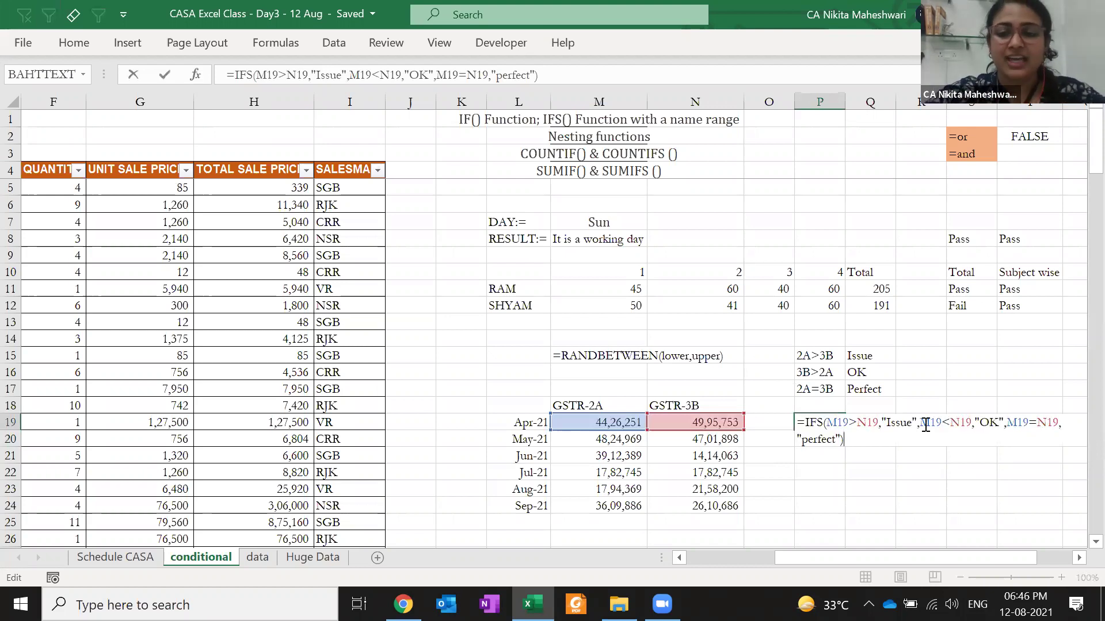
pyautogui.moveTo(827, 424); pyautogui.dragTo(879, 423)
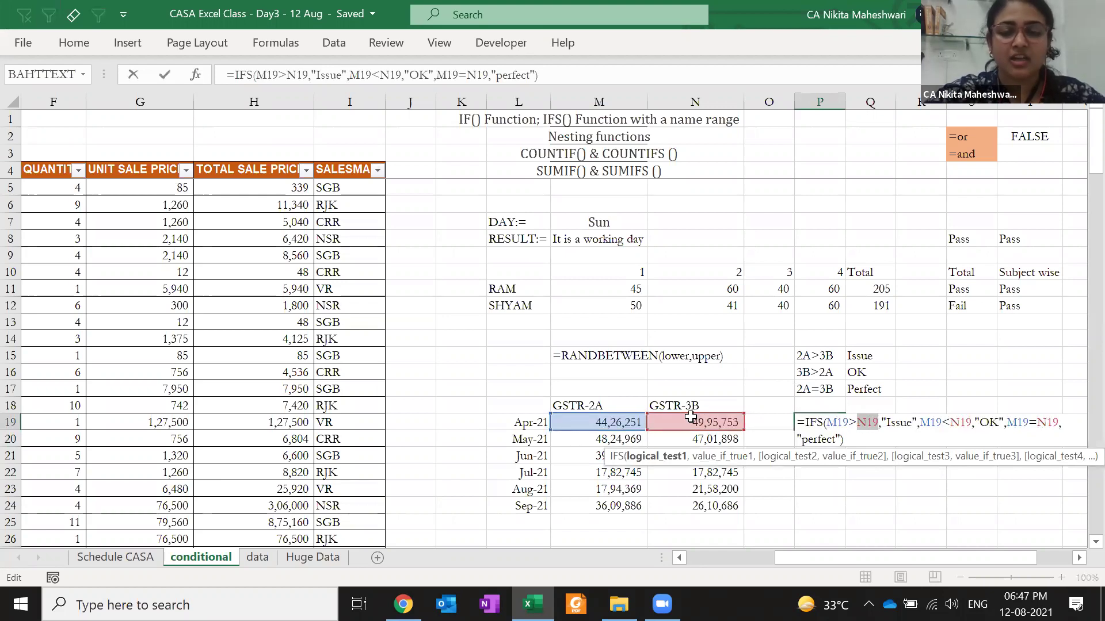
pyautogui.doubleClick(900, 423)
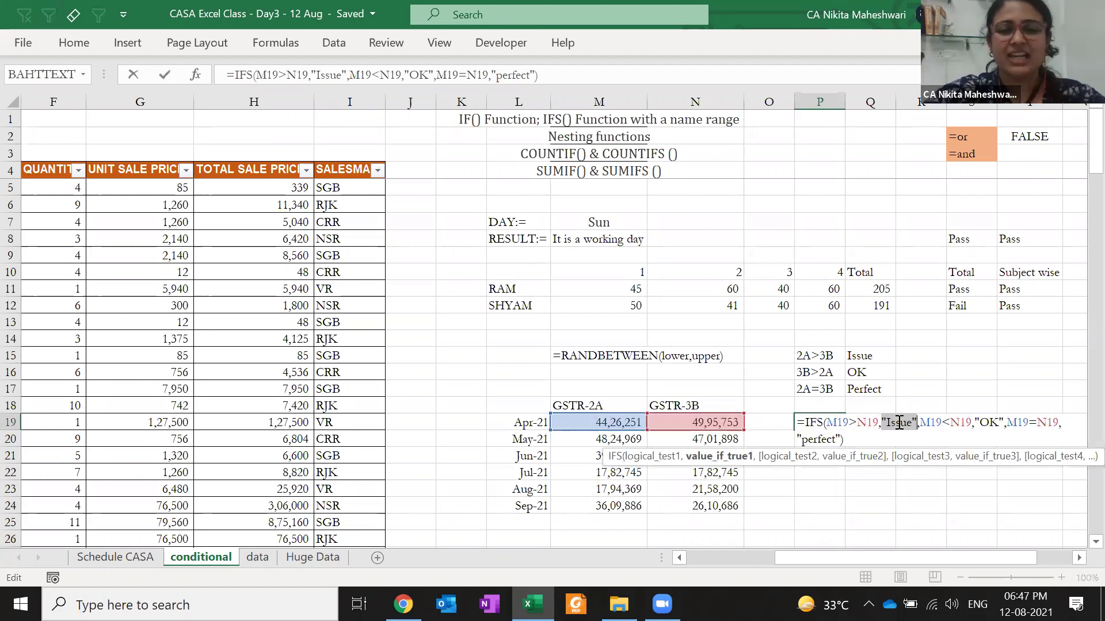
pyautogui.doubleClick(879, 423)
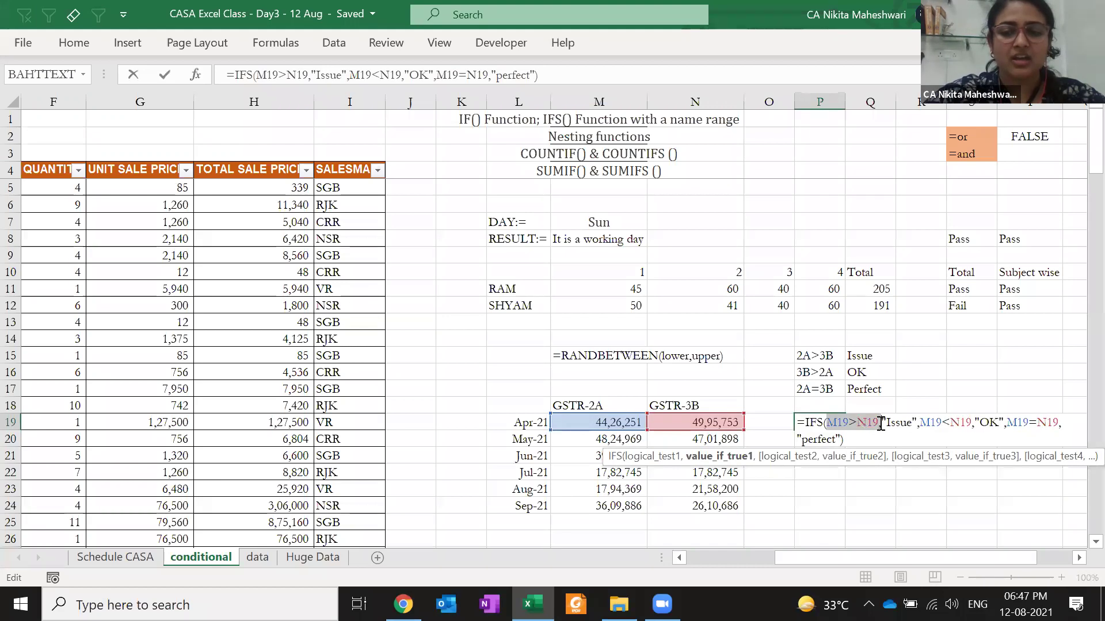
pyautogui.doubleClick(896, 423)
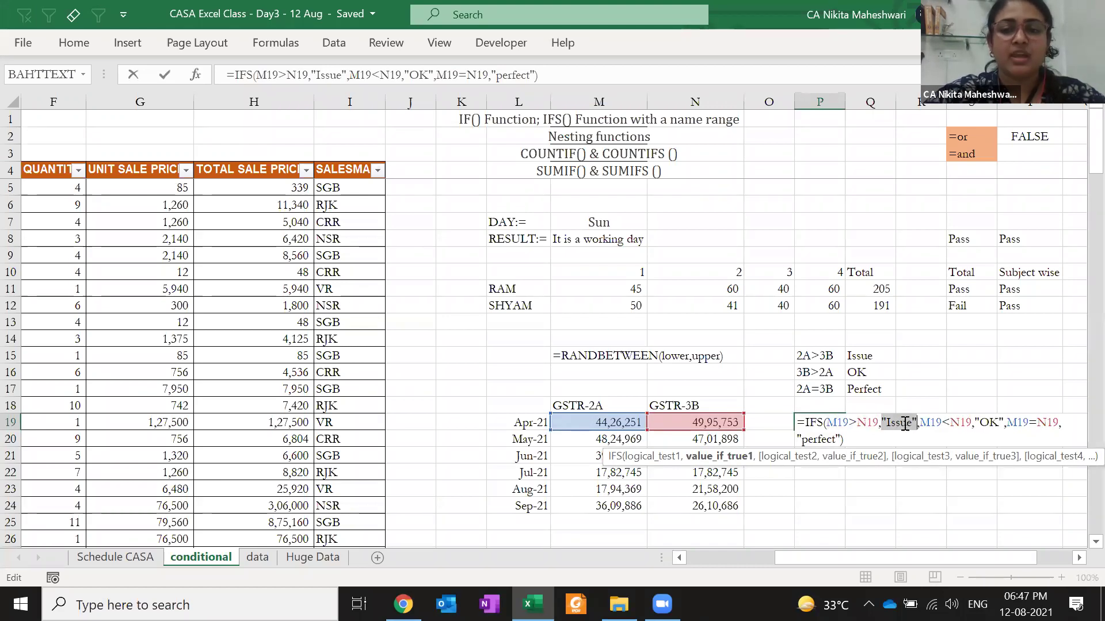
pyautogui.click(932, 424)
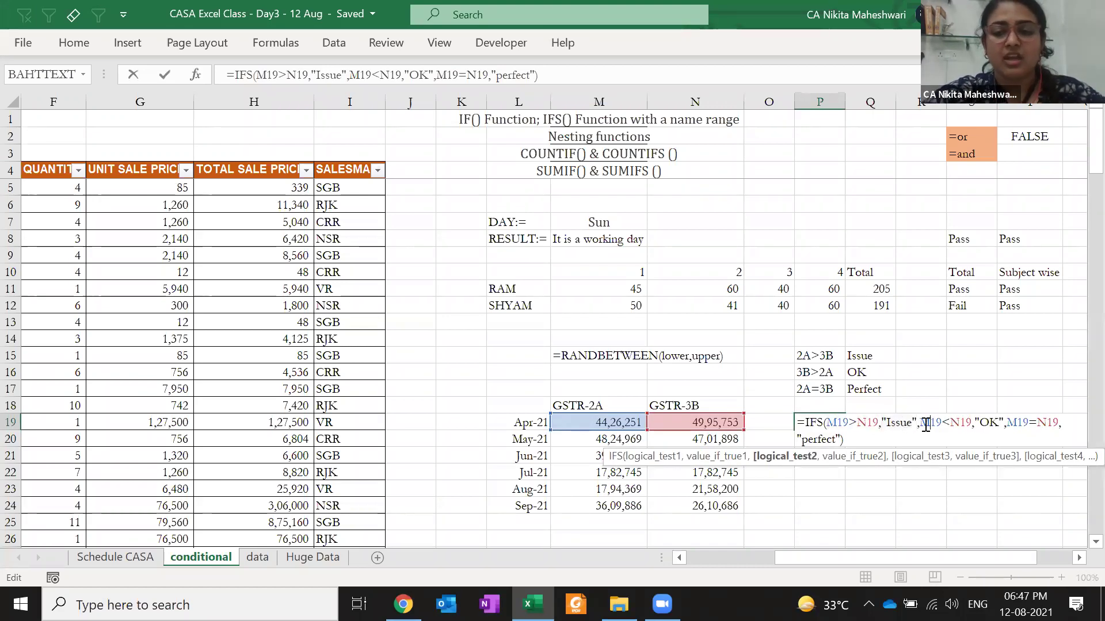
pyautogui.click(996, 422)
pyautogui.doubleClick(996, 422)
pyautogui.moveTo(1010, 422); pyautogui.dragTo(1063, 423)
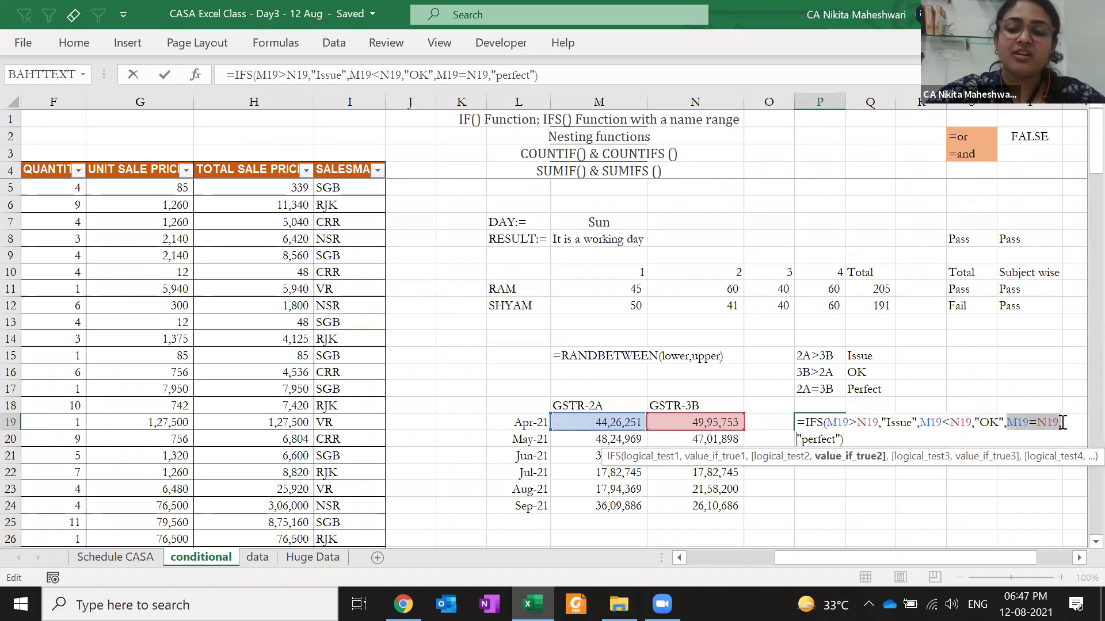
pyautogui.click(843, 438)
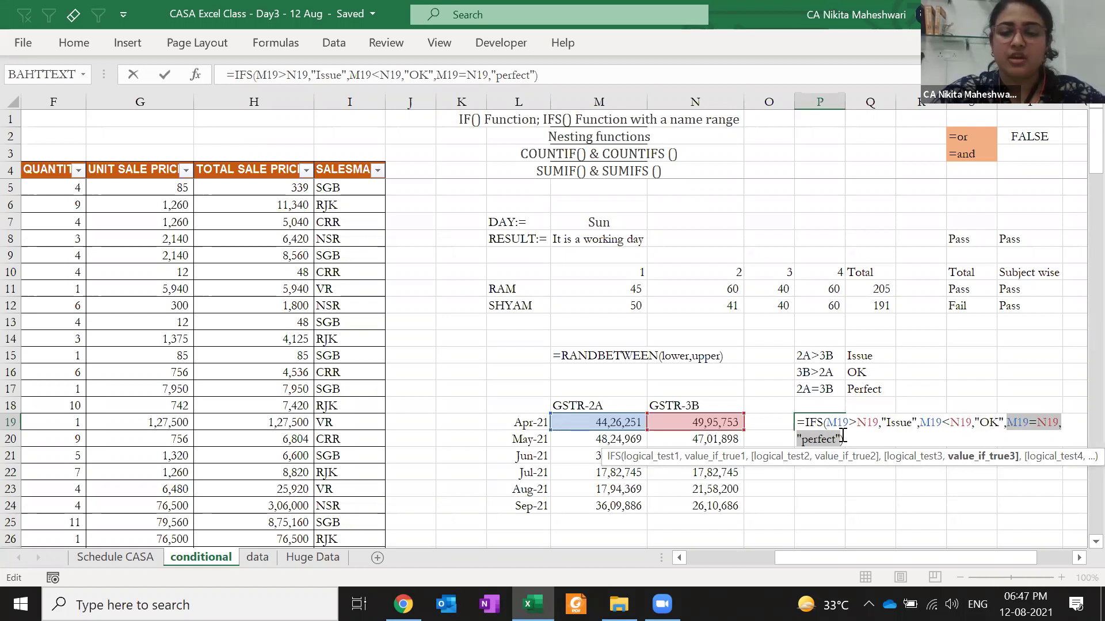
pyautogui.press('Return')
pyautogui.press('Up')
pyautogui.hotkey('ctrl', 'c')
pyautogui.press('Left')
pyautogui.press('Left')
pyautogui.hotkey('ctrl', 'Down')
pyautogui.press('Right')
pyautogui.press('Right')
pyautogui.hotkey('ctrl', 'shift', 'Up')
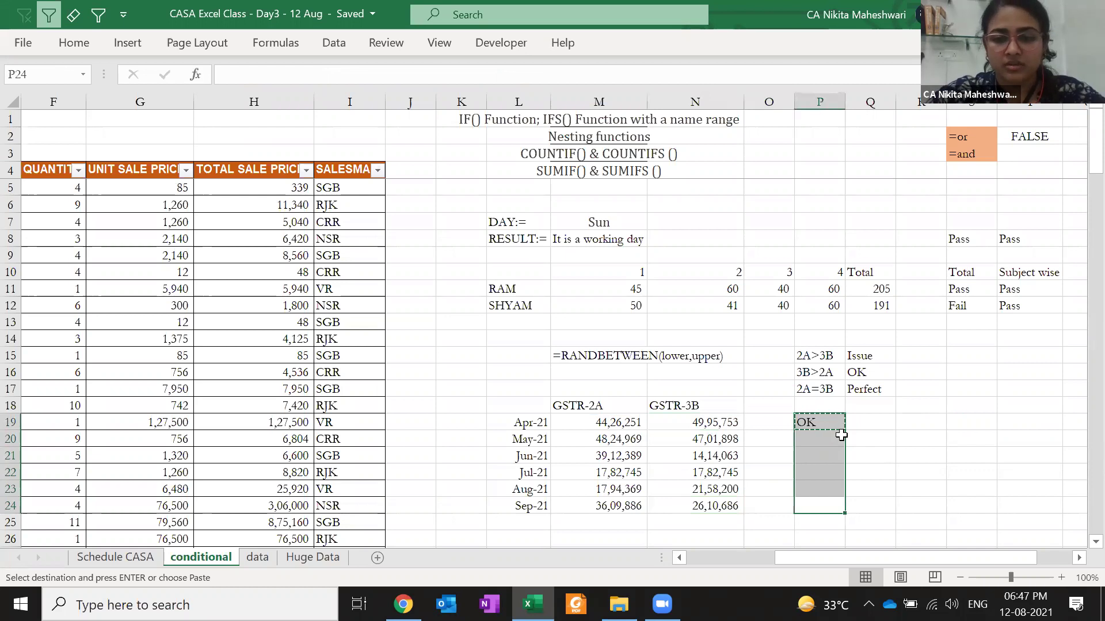
pyautogui.press('Escape')
# - Move April's IFS formula from P19 to Q19 by cutting and pasting it
pyautogui.press('Up')
pyautogui.press('Up')
pyautogui.press('Up')
pyautogui.press('Up')
pyautogui.press('Up')
pyautogui.hotkey('ctrl', 'x')
pyautogui.press('Right')
pyautogui.hotkey('ctrl', 'v')
# - Copy the 2A>3B criterion label from P15 into P19, beside April's result
pyautogui.press('Left')
pyautogui.press('Up')
pyautogui.press('Up')
pyautogui.press('Up')
pyautogui.press('Up')
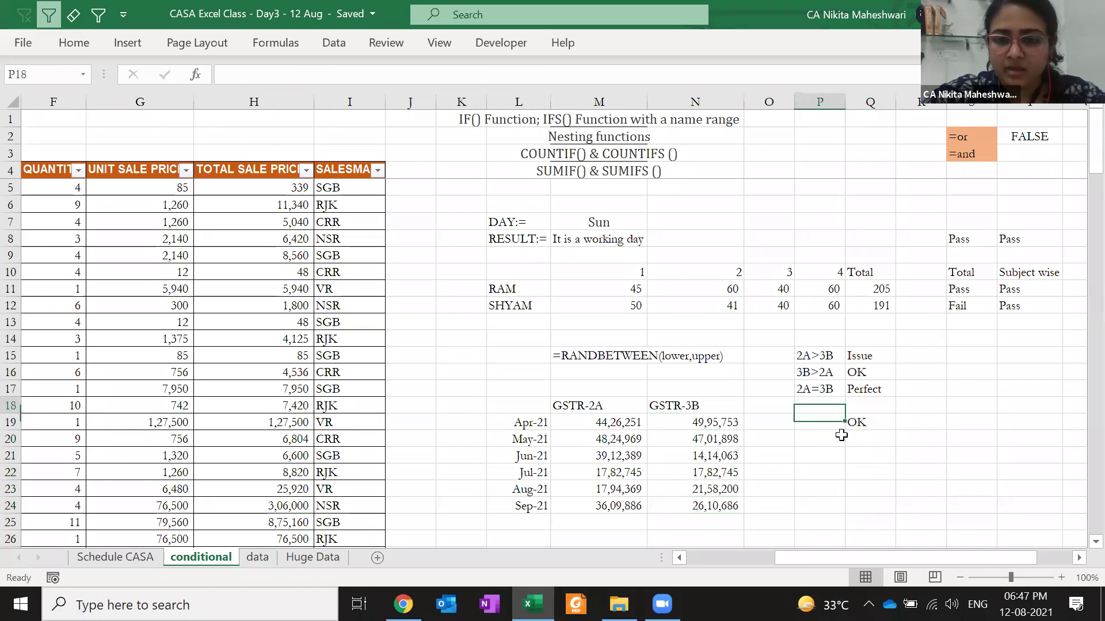
pyautogui.hotkey('shift', 'Down')
pyautogui.hotkey('ctrl', 'c')
pyautogui.press('Down')
pyautogui.press('Down')
pyautogui.press('Down')
pyautogui.press('Down')
pyautogui.press('Return')
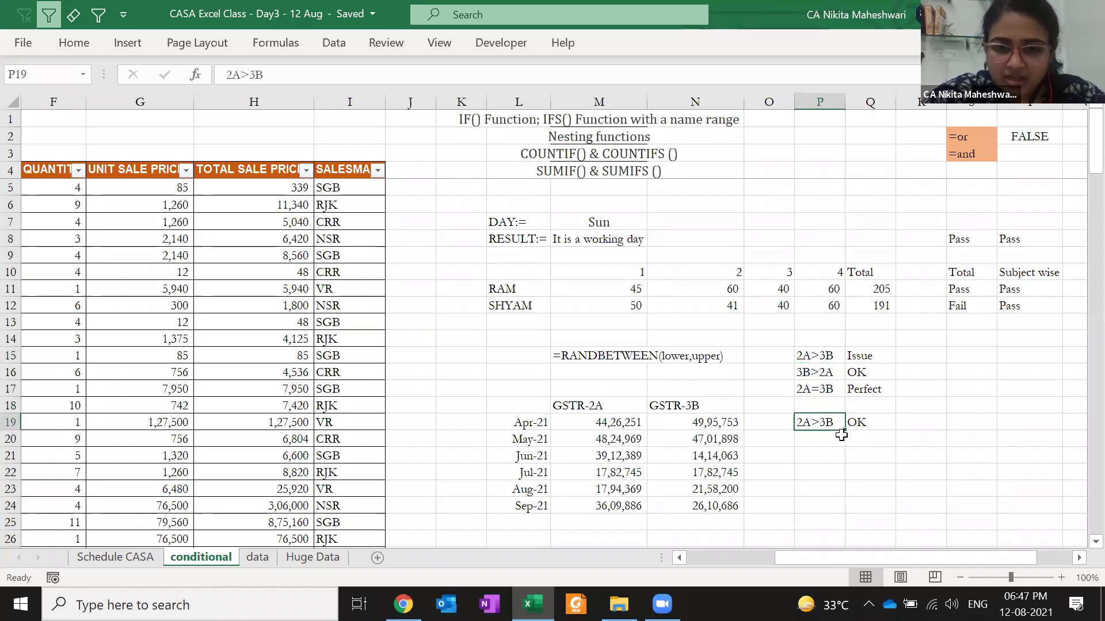
# - Label May's comparison in P20 as 2A>3B and copy the 3B>2A criterion from P16 into P19 for April
pyautogui.hotkey('shift', 'Down')
pyautogui.hotkey('ctrl', 'd')
pyautogui.press('Up')
pyautogui.press('Up')
pyautogui.hotkey('shift', 'Up')
pyautogui.hotkey('ctrl', 'c')
pyautogui.press('Down')
pyautogui.press('Down')
pyautogui.press('Return')
pyautogui.press('Down')
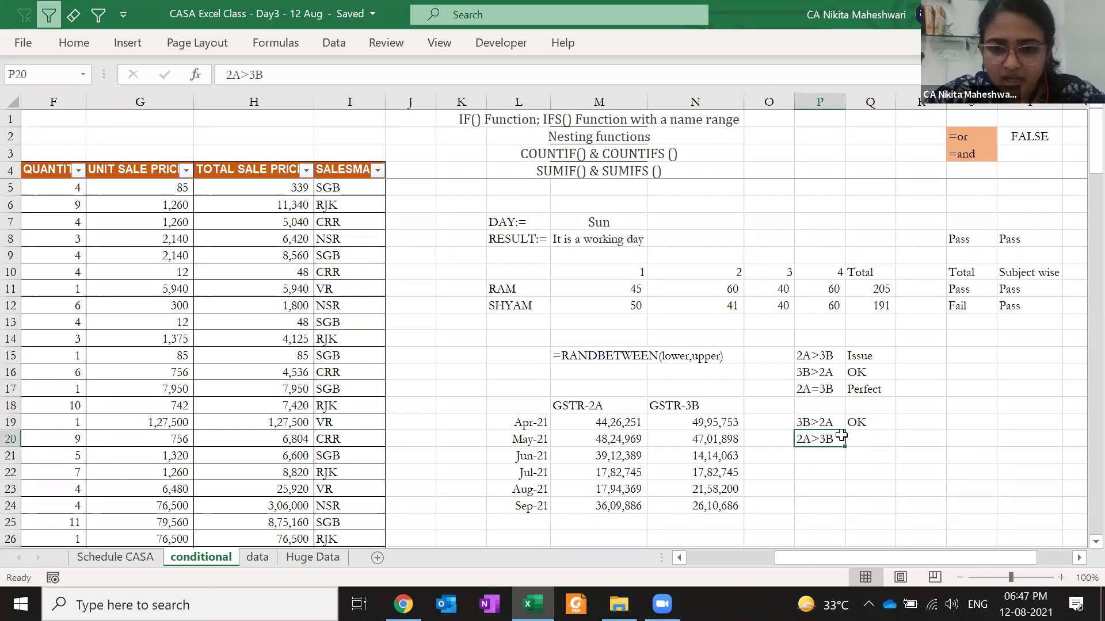
# - Copy May's 2A>3B label into P21 for June and enter 2A=3B in P22 for July
pyautogui.hotkey('ctrl', 'c')
pyautogui.press('Down')
pyautogui.press('Return')
pyautogui.press('Down')
pyautogui.write('2A=3B')
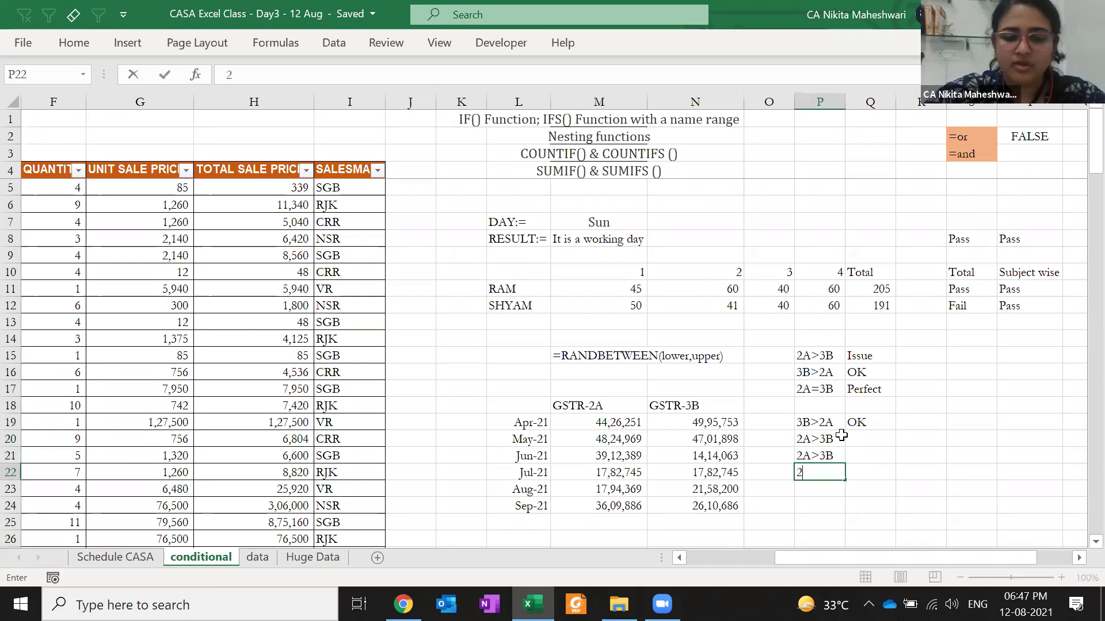
pyautogui.press('Return')
# - Copy existing labels to mark August in P23 as 3B>2A and September in P24 as 2A>3B
pyautogui.press('Up')
pyautogui.press('Up')
pyautogui.press('Up')
pyautogui.press('Up')
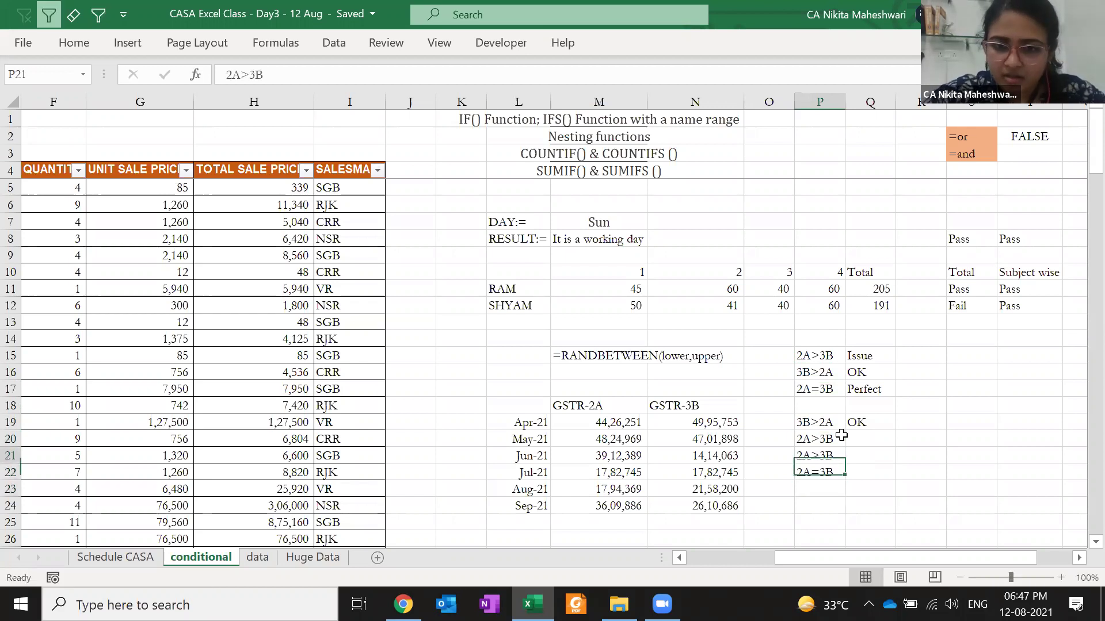
pyautogui.hotkey('ctrl', 'c')
pyautogui.press('Down')
pyautogui.press('Down')
pyautogui.press('Down')
pyautogui.press('Down')
pyautogui.press('Return')
pyautogui.press('Up')
pyautogui.press('Up')
pyautogui.press('Up')
pyautogui.hotkey('ctrl', 'c')
pyautogui.press('Down')
pyautogui.press('Down')
pyautogui.press('Down')
pyautogui.press('Down')
pyautogui.press('Return')
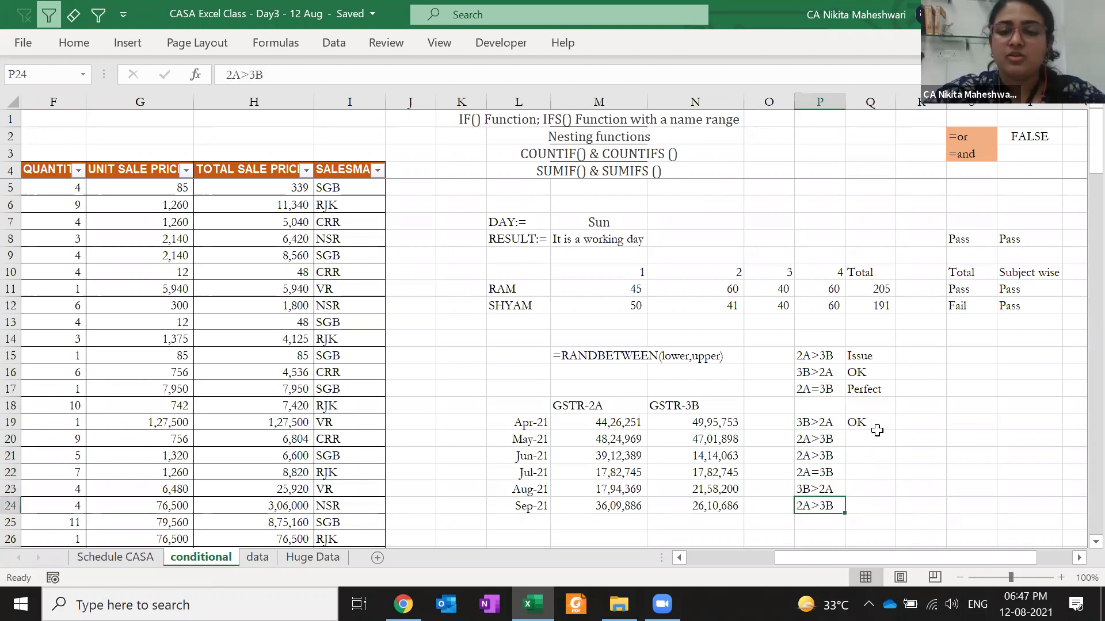
# - Check the comparison labels and fill April's IFS formula down Q19:Q24 for every month through September
pyautogui.moveTo(830, 439); pyautogui.dragTo(833, 456)
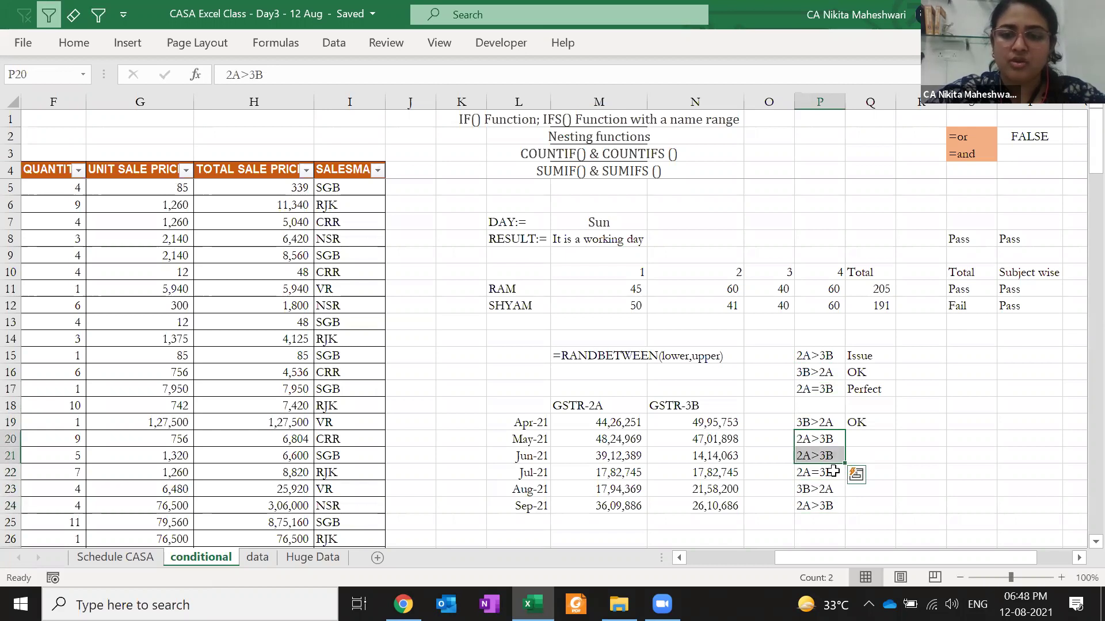
pyautogui.click(833, 472)
pyautogui.click(829, 493)
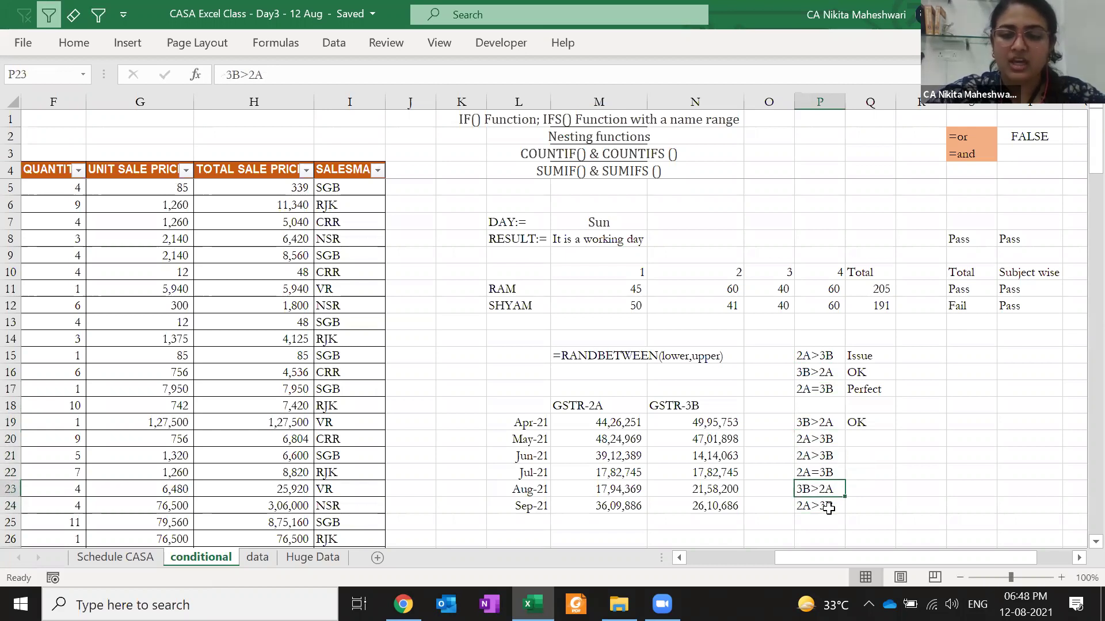
pyautogui.click(863, 506)
pyautogui.keyDown('shift'); pyautogui.click(855, 422); pyautogui.keyUp('shift')
pyautogui.hotkey('ctrl', 'd')
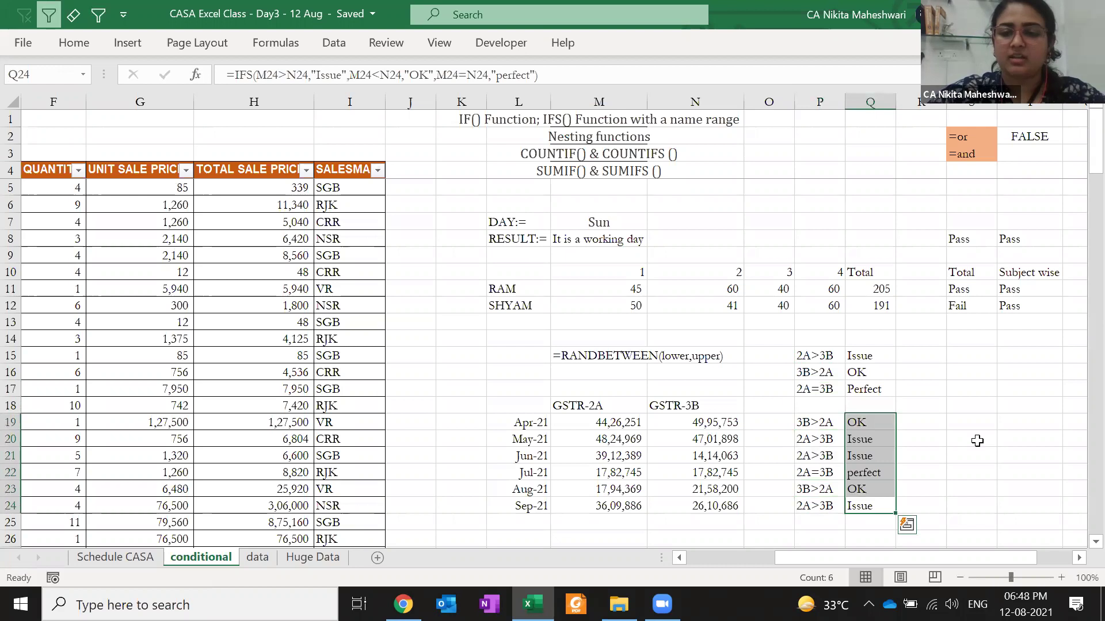
pyautogui.click(977, 441)
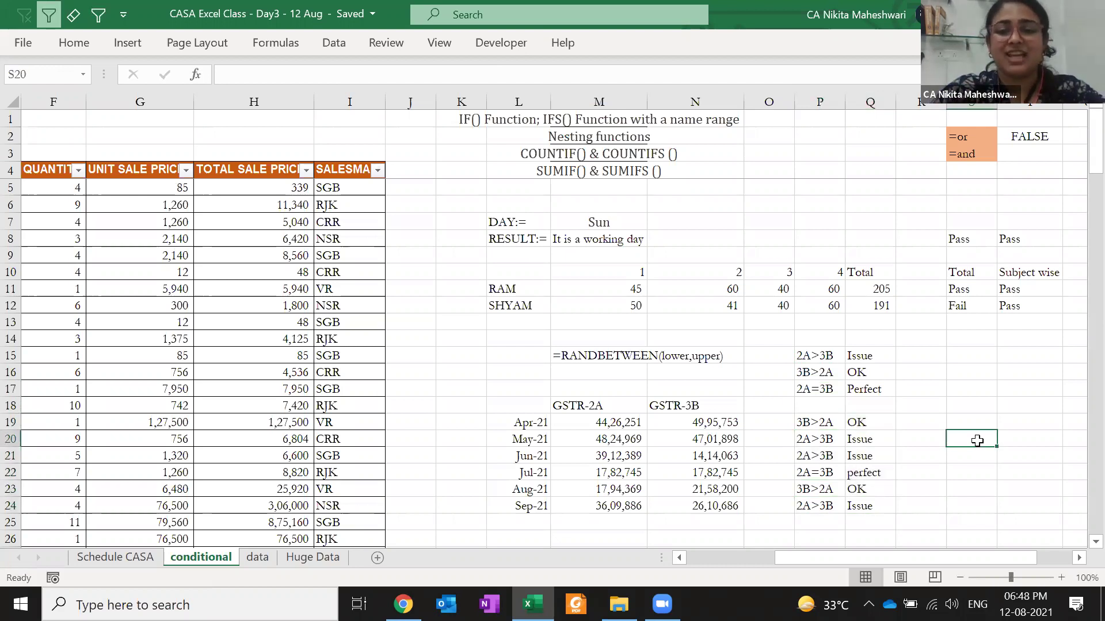
# - Examine the tests and paired results in the IFS formulas for May in Q20 and July in Q22, leaving both as they are
pyautogui.click(862, 441)
pyautogui.press('F2')
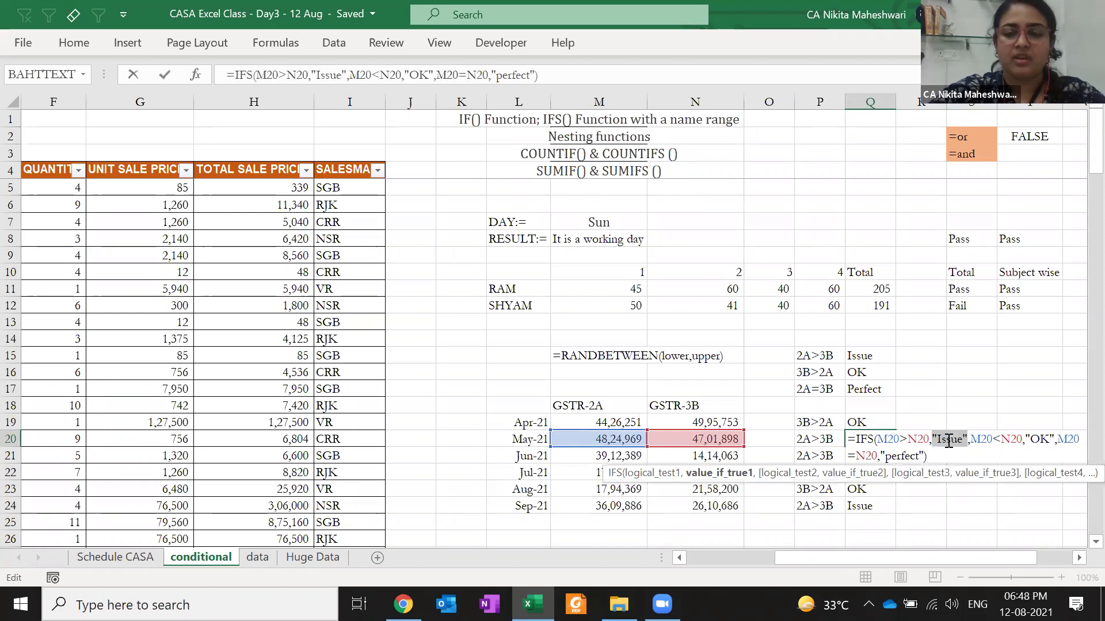
pyautogui.hotkey('ctrl', 'Return')
pyautogui.press('Down')
pyautogui.press('Down')
pyautogui.doubleClick(877, 471)
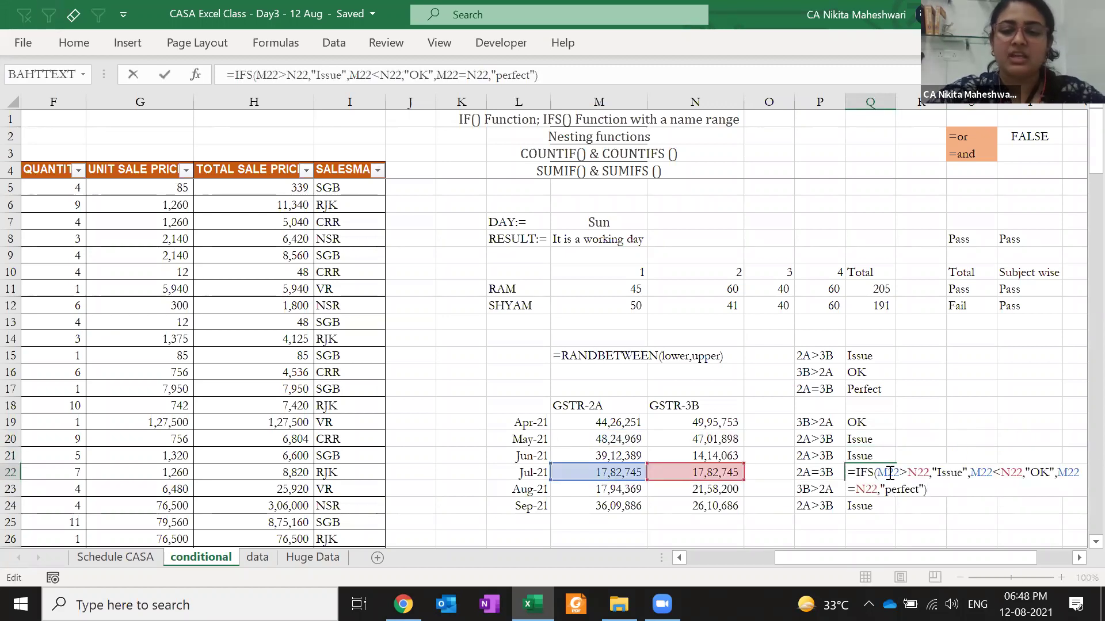
pyautogui.moveTo(907, 473); pyautogui.dragTo(1061, 475)
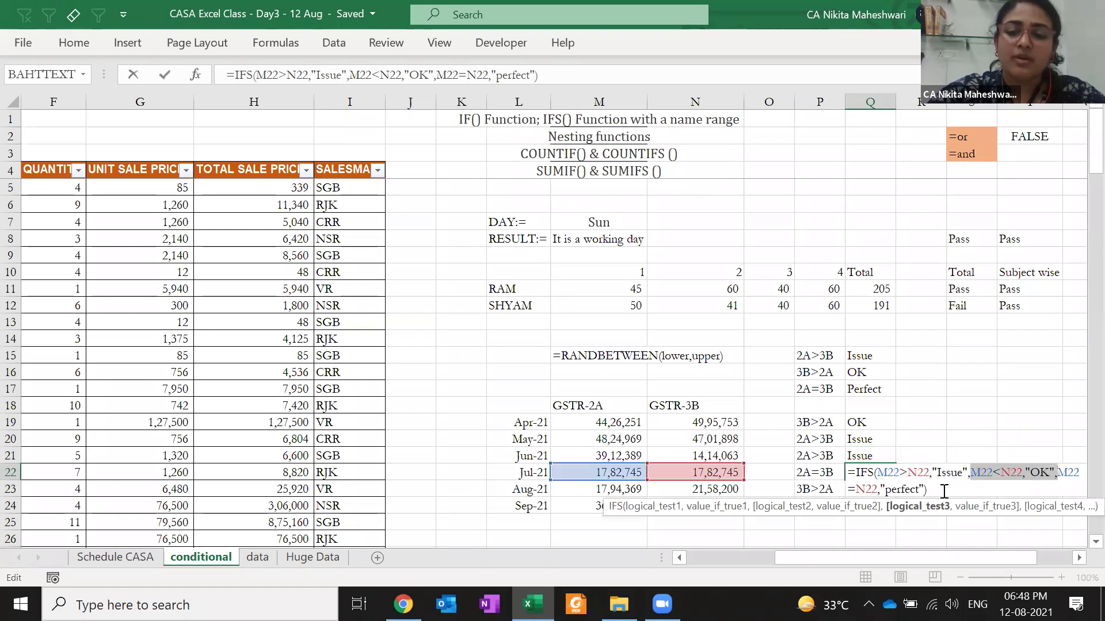
pyautogui.tripleClick(892, 487)
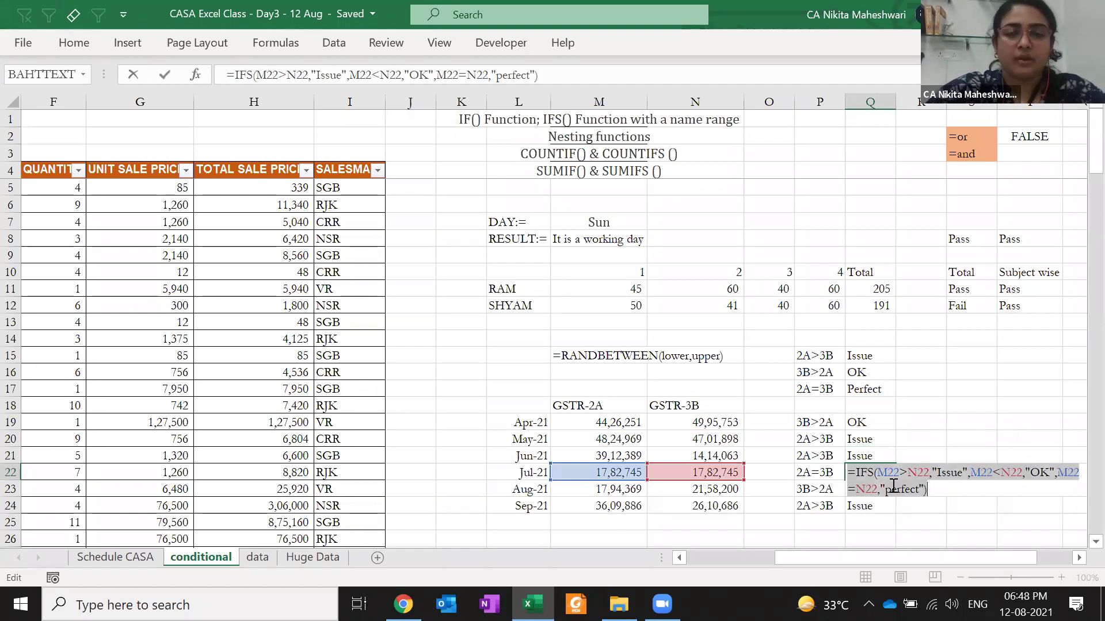
pyautogui.click(891, 487)
pyautogui.press('Return')
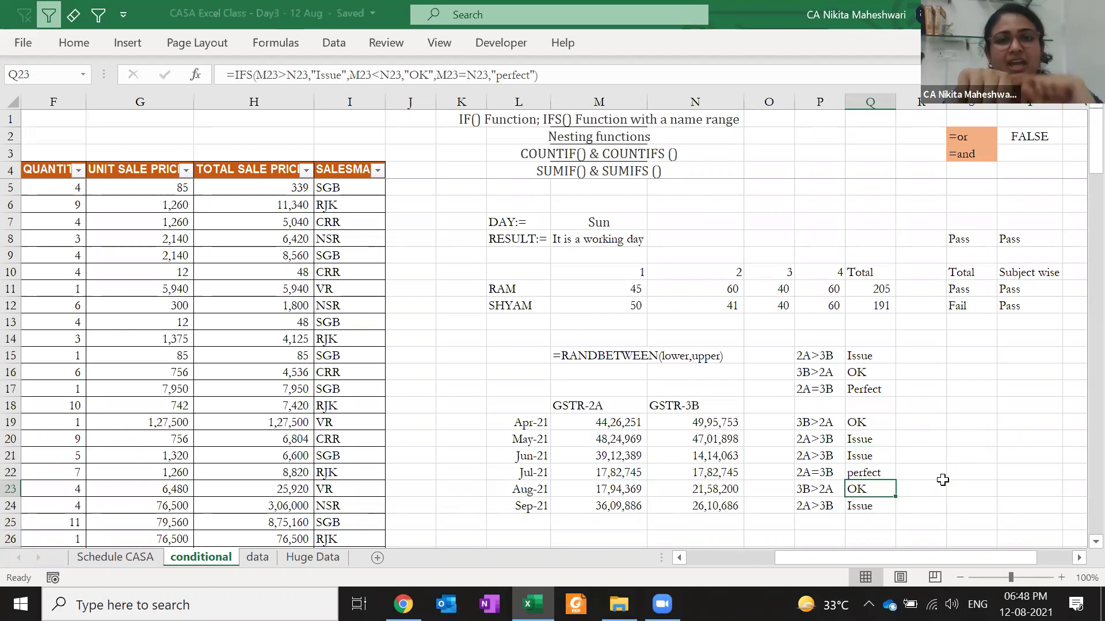
# - Inspect April's IFS formula in Q19 and close it without editing
pyautogui.press('Up')
pyautogui.press('Up')
pyautogui.press('Up')
pyautogui.press('Up')
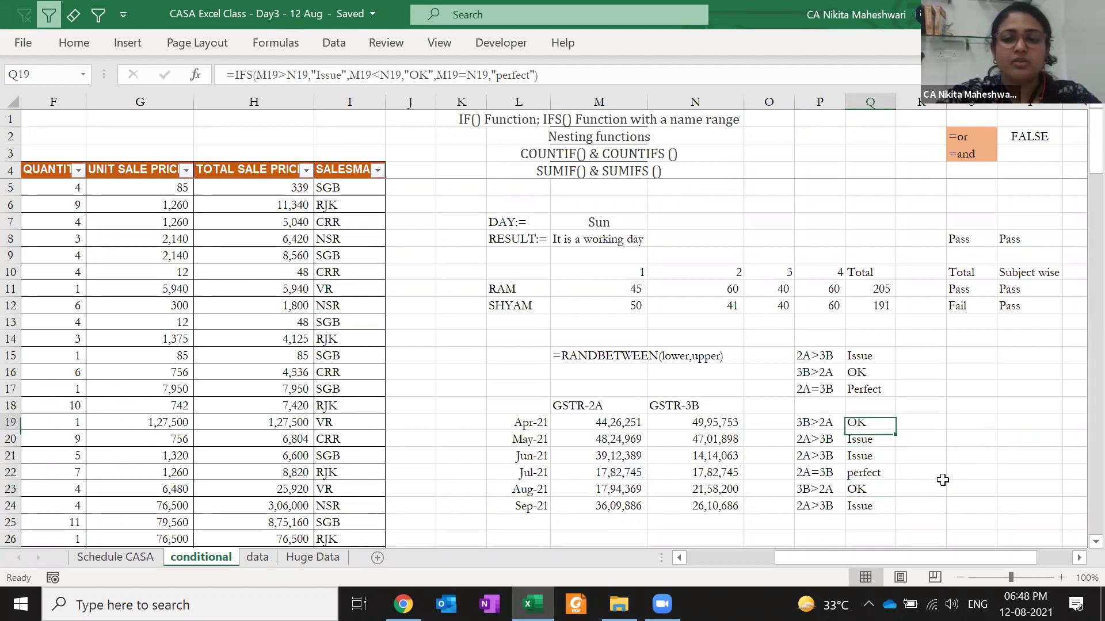
pyautogui.press('F2')
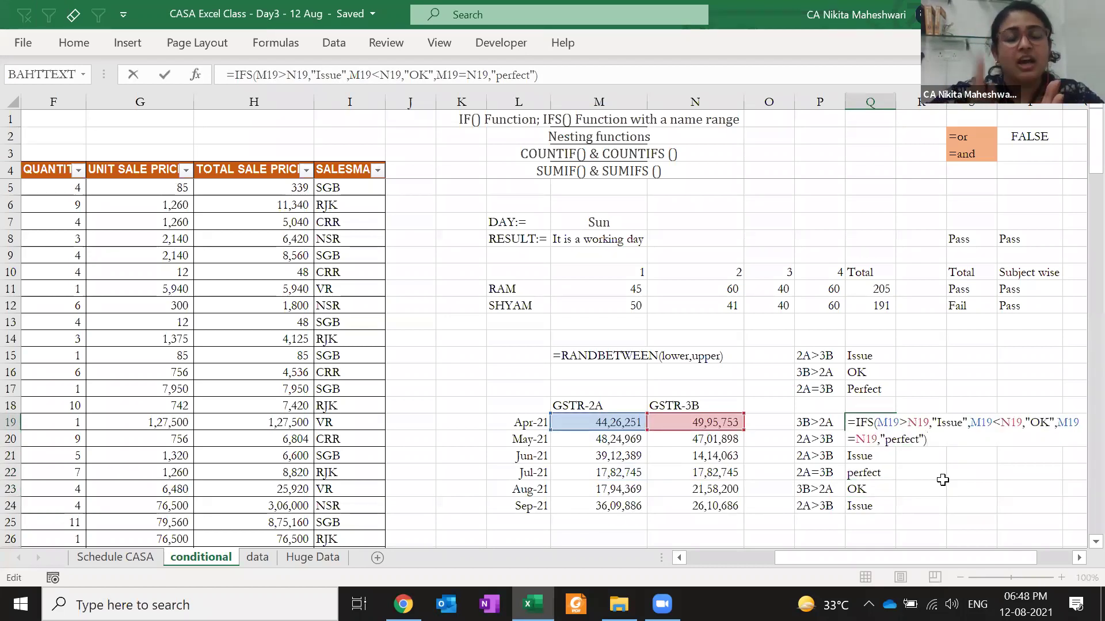
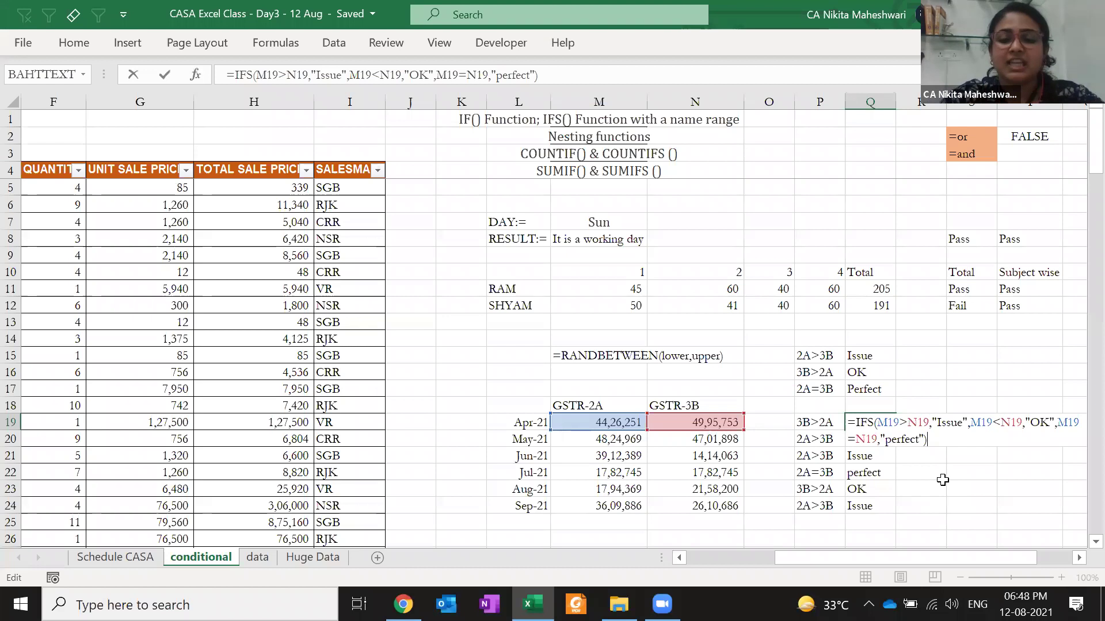
pyautogui.hotkey('ctrl', 'Return')
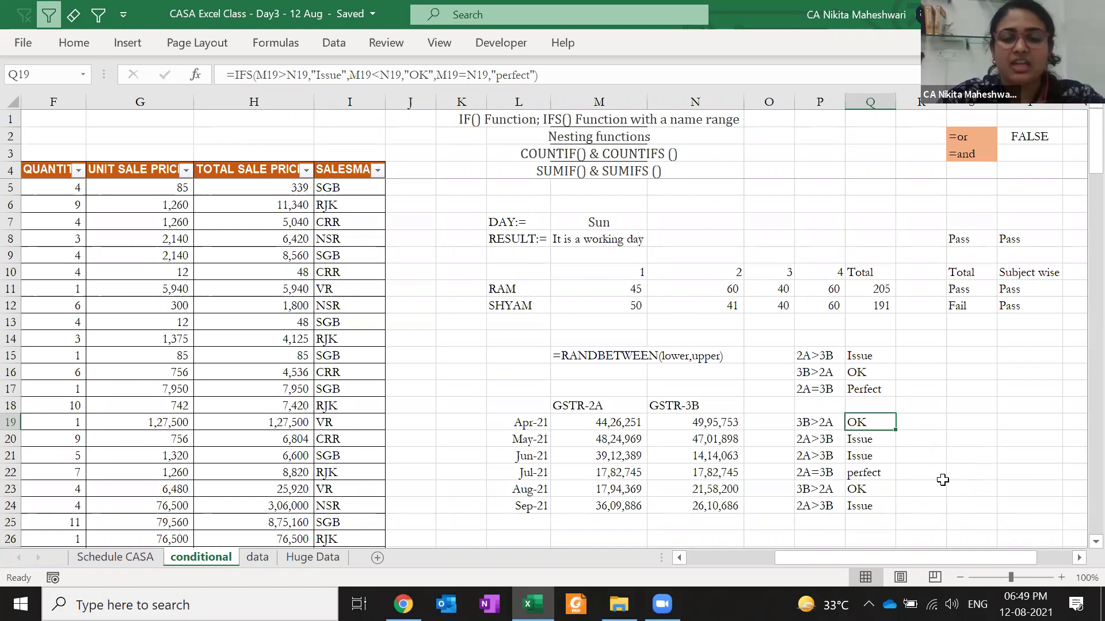
# - Review the logical test, true value and false value of RAM's IF formula in S11, leaving it as it is
pyautogui.click(972, 289)
pyautogui.doubleClick(976, 291)
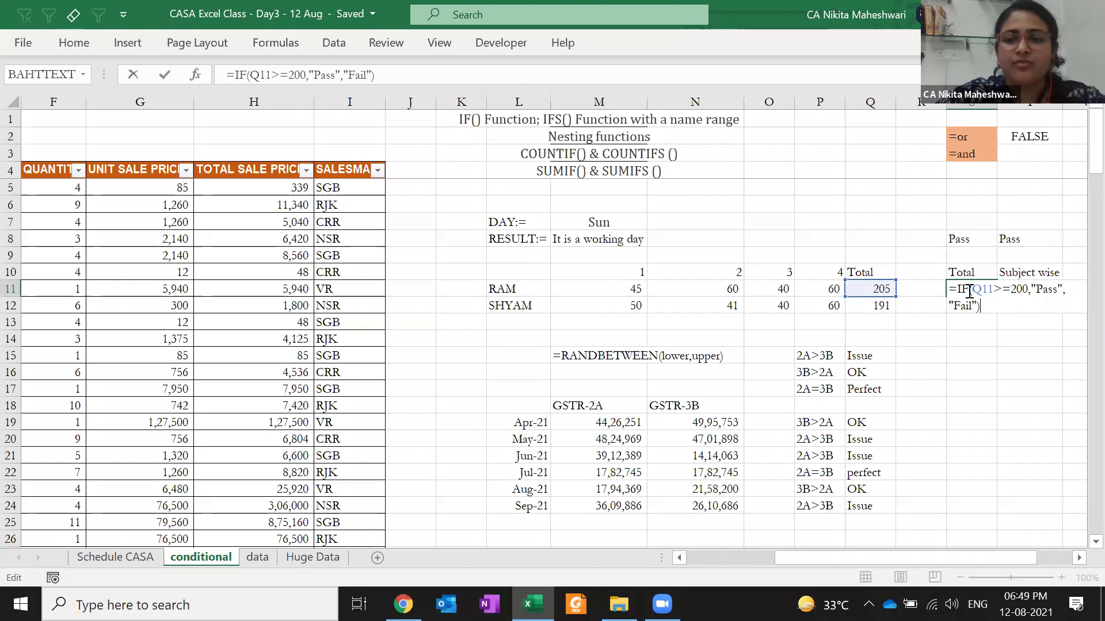
pyautogui.moveTo(981, 290); pyautogui.dragTo(1028, 291)
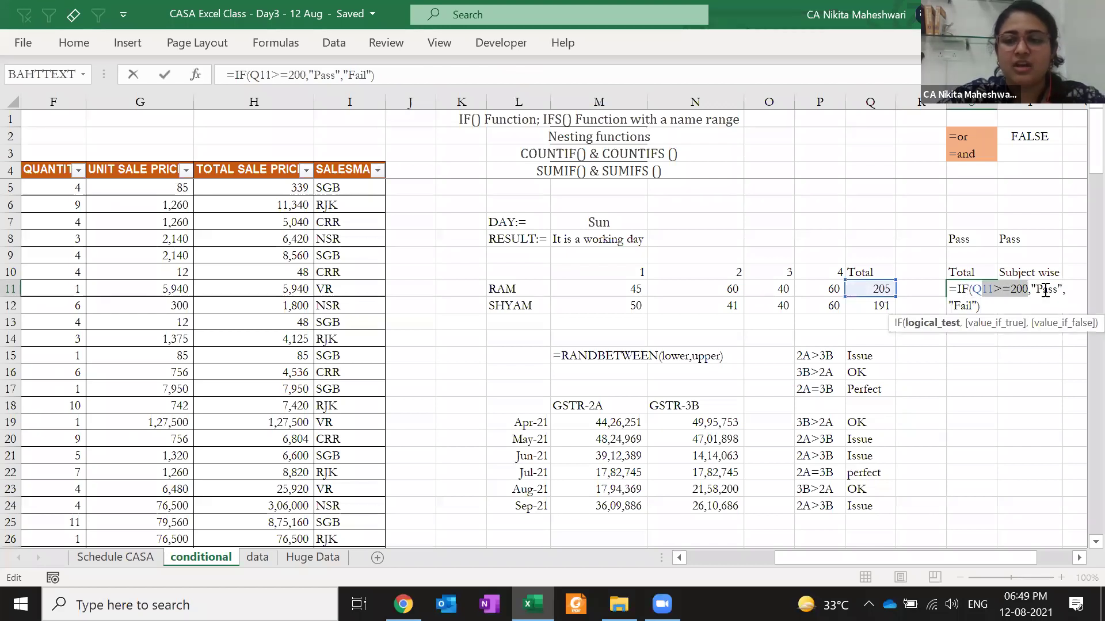
pyautogui.doubleClick(1045, 290)
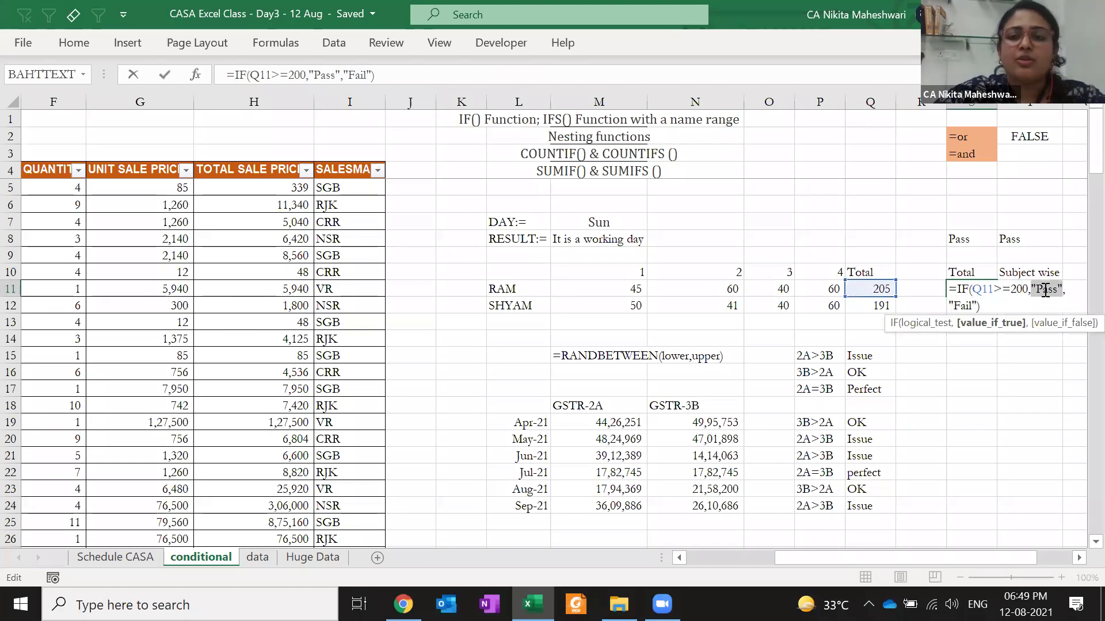
pyautogui.doubleClick(962, 306)
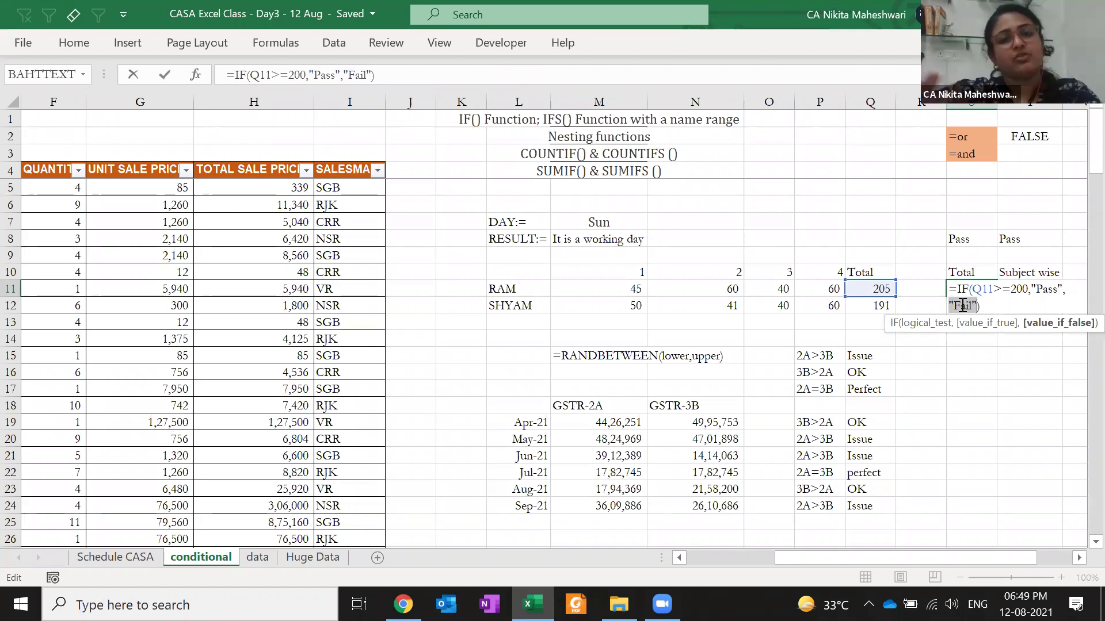
pyautogui.press('Return')
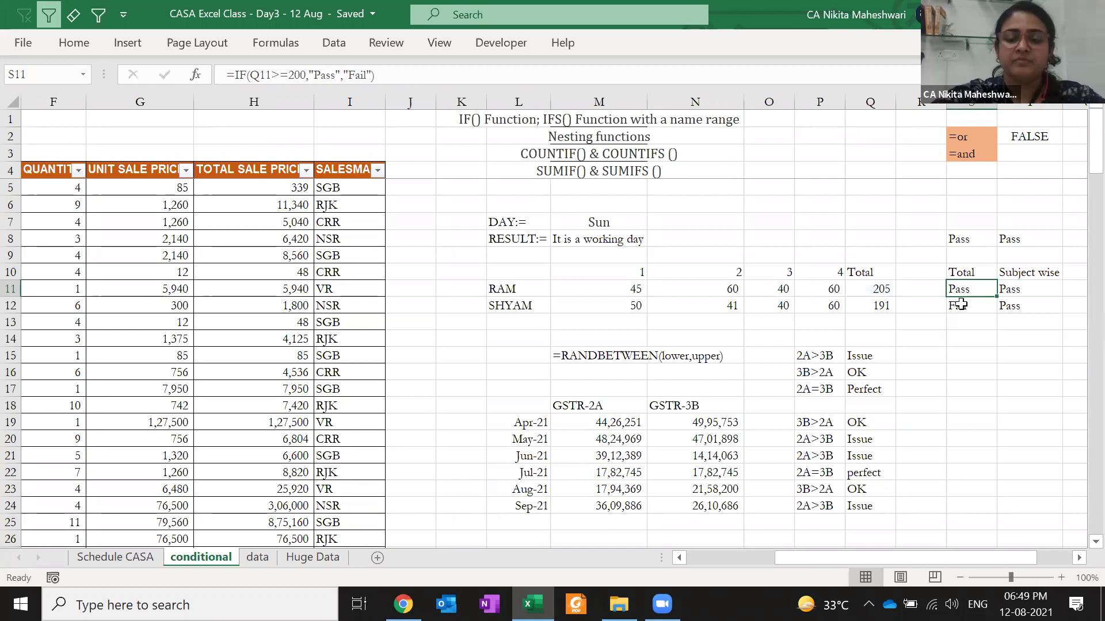
# - Clear April's GSTR-2A and GSTR-3B figures in M19:N19 and undo the deletion
pyautogui.click(630, 422)
pyautogui.hotkey('shift', 'Right')
pyautogui.press('Delete')
pyautogui.hotkey('ctrl', 'z')
pyautogui.press('Down')
pyautogui.press('Up')
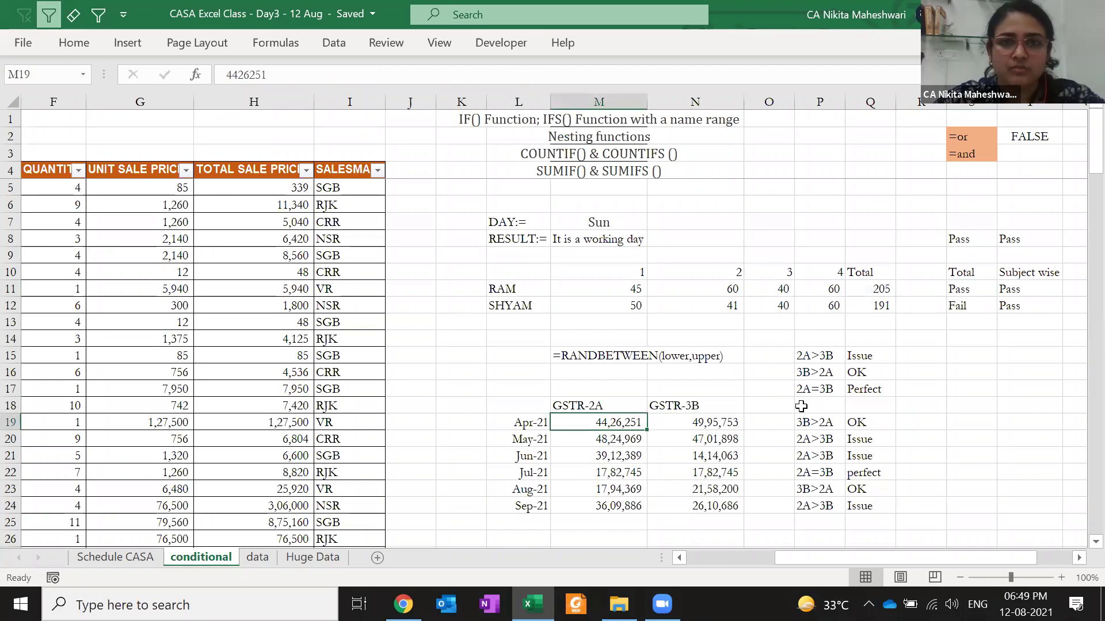
# - Try the text "a" as April's GSTR-2A value, undo it and check the IFS formula in Q19
pyautogui.write('a')
pyautogui.press('Return')
pyautogui.hotkey('ctrl', 'z')
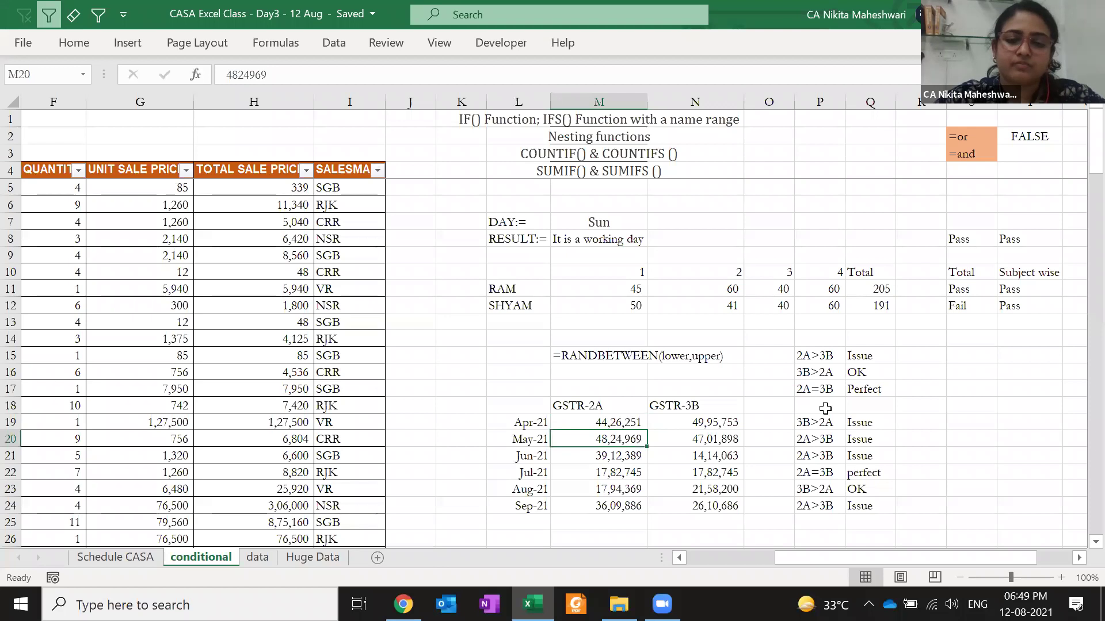
pyautogui.press('Right')
pyautogui.press('Right')
pyautogui.press('Right')
pyautogui.press('Right')
pyautogui.press('F2')
pyautogui.press('Escape')
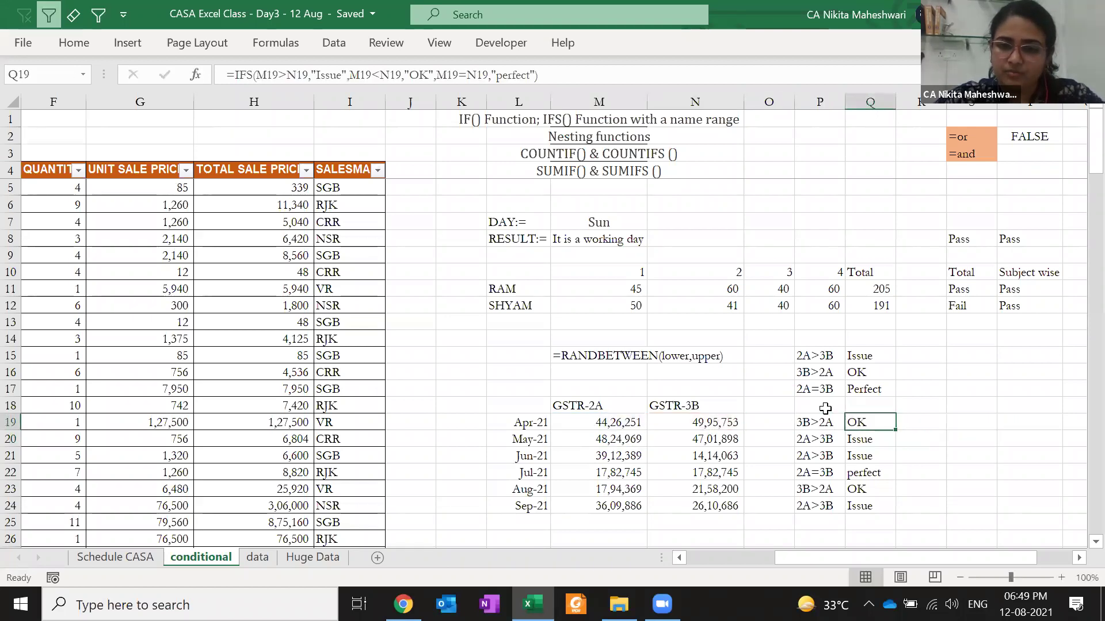
# - Replace April's GSTR-2A figure in M19 with the text "a"
pyautogui.press('Left')
pyautogui.press('Left')
pyautogui.press('Left')
pyautogui.press('Left')
pyautogui.press('F2')
pyautogui.press('Escape')
pyautogui.press('Delete')
pyautogui.write('a')
pyautogui.press('Return')
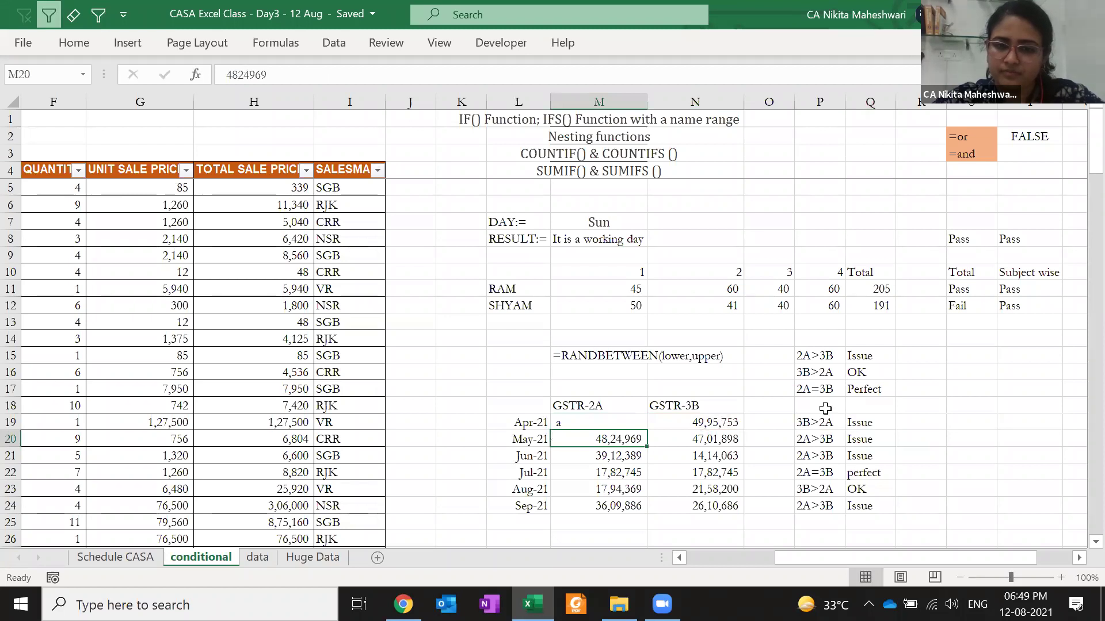
# - Try the text "a" and "b" in N19 as April's GSTR-3B value, leaving "b" entered
pyautogui.press('Up')
pyautogui.press('Right')
pyautogui.write('a')
pyautogui.press('Return')
pyautogui.hotkey('ctrl', 'z')
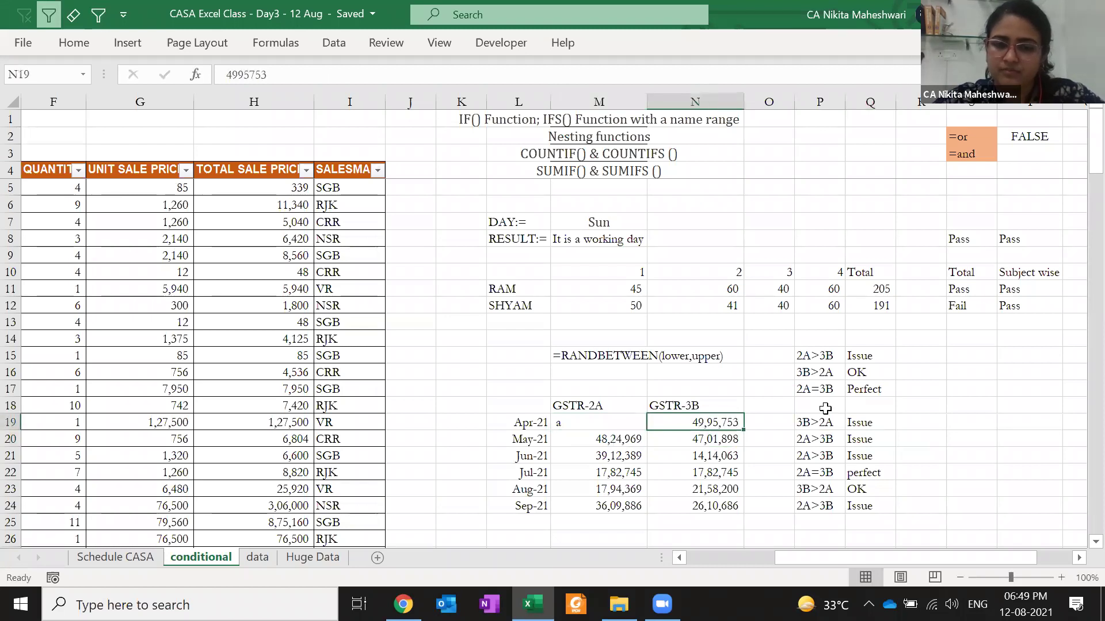
pyautogui.write('b')
pyautogui.press('Return')
pyautogui.press('Up')
pyautogui.hotkey('ctrl', 'z')
pyautogui.write('b')
pyautogui.press('Return')
pyautogui.press('Up')
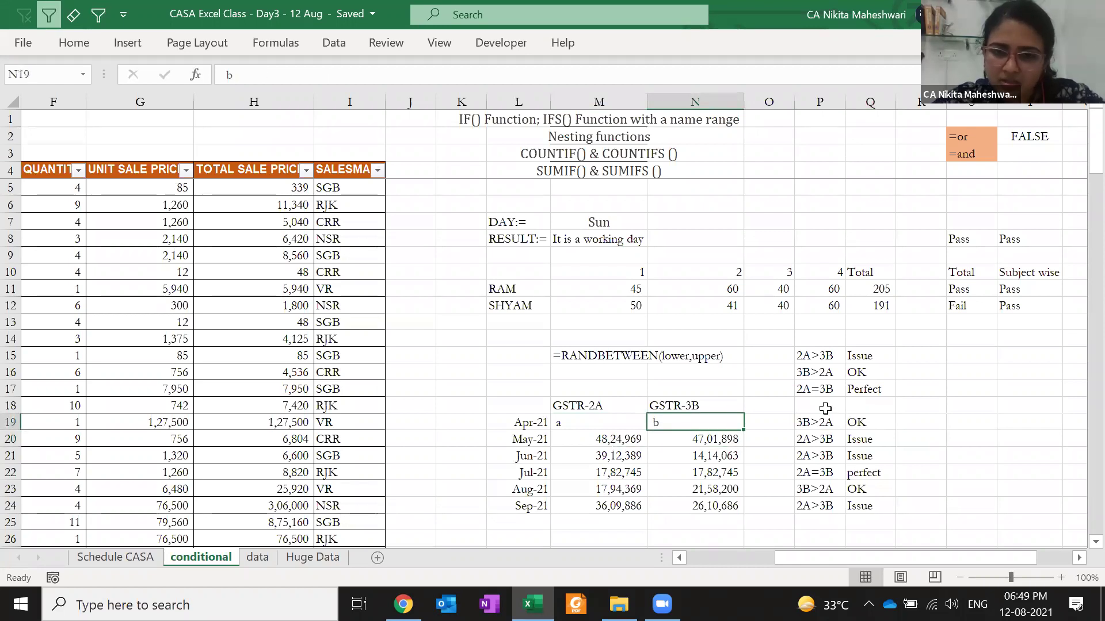
# - Undo the text entries in M19 and N19 to restore April's figures
pyautogui.hotkey('shift', 'Left')
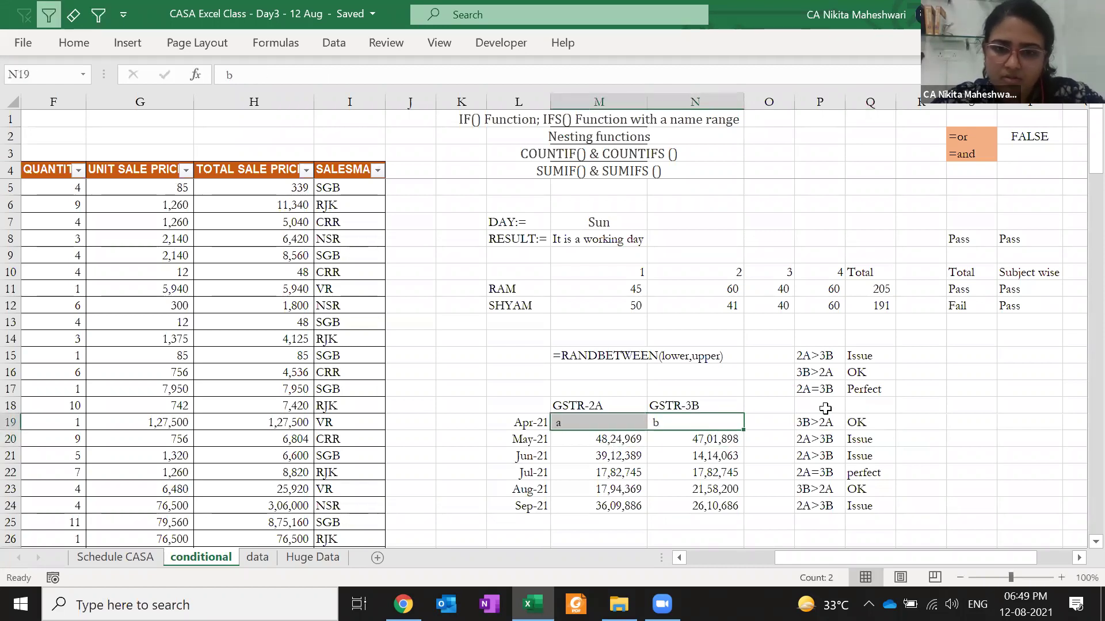
pyautogui.hotkey('ctrl', 'z')
pyautogui.hotkey('ctrl', 'z')
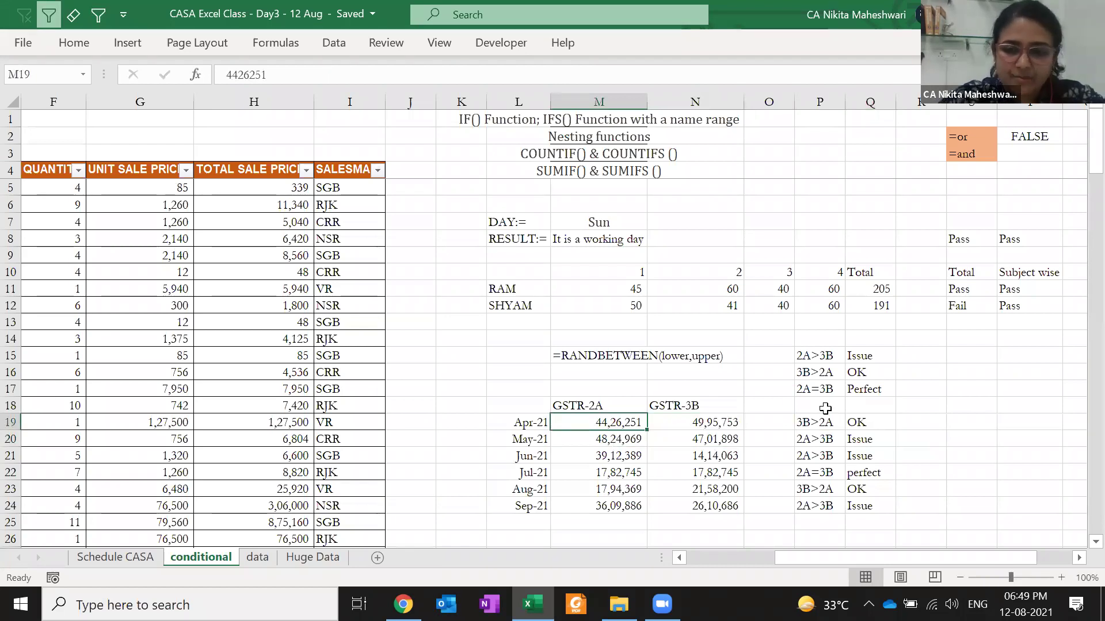
pyautogui.press('Right')
pyautogui.press('Right')
pyautogui.press('Right')
pyautogui.press('Right')
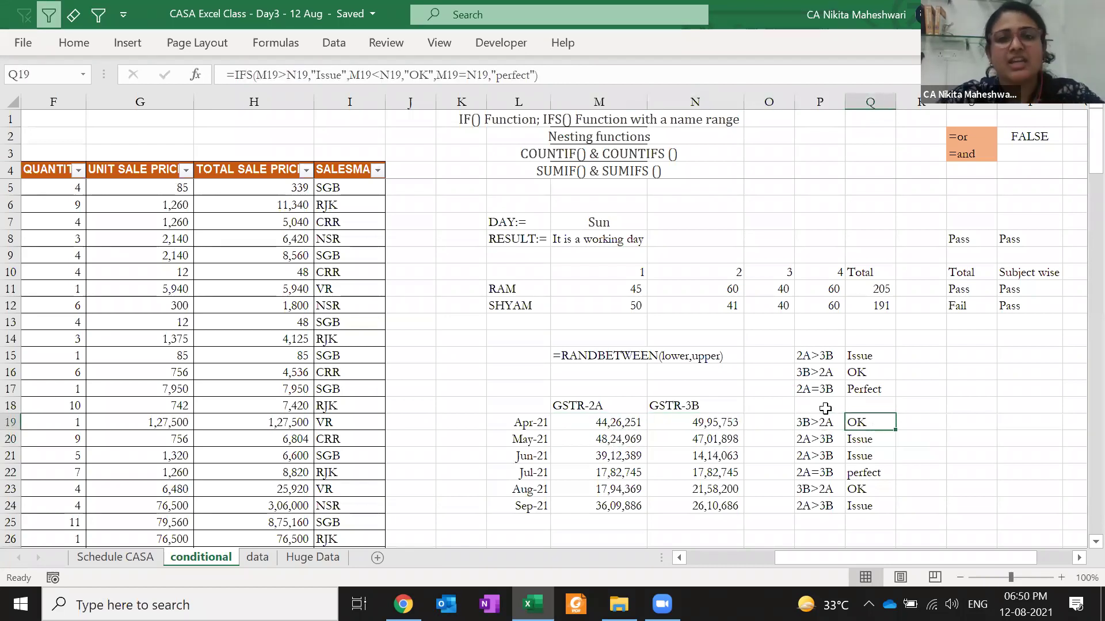
pyautogui.press('Left')
pyautogui.press('Left')
pyautogui.press('Left')
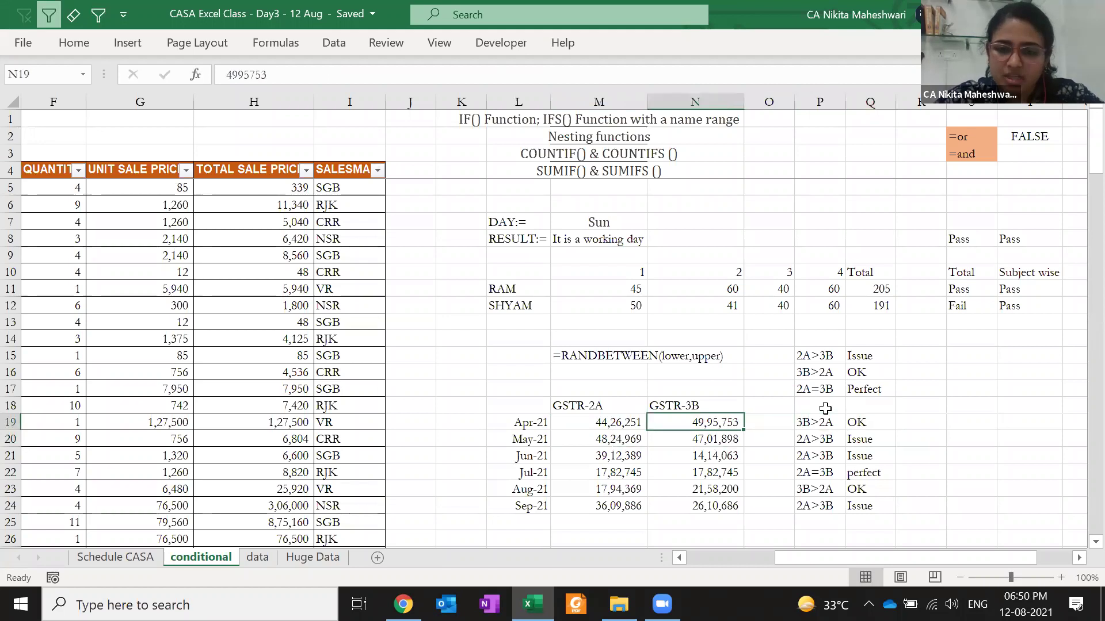
# - Try multiplying N19 by 105% in the first test of Q19's IFS formula, and copy the 105%* multiplier
pyautogui.press('Right')
pyautogui.press('Right')
pyautogui.press('Right')
pyautogui.press('F2')
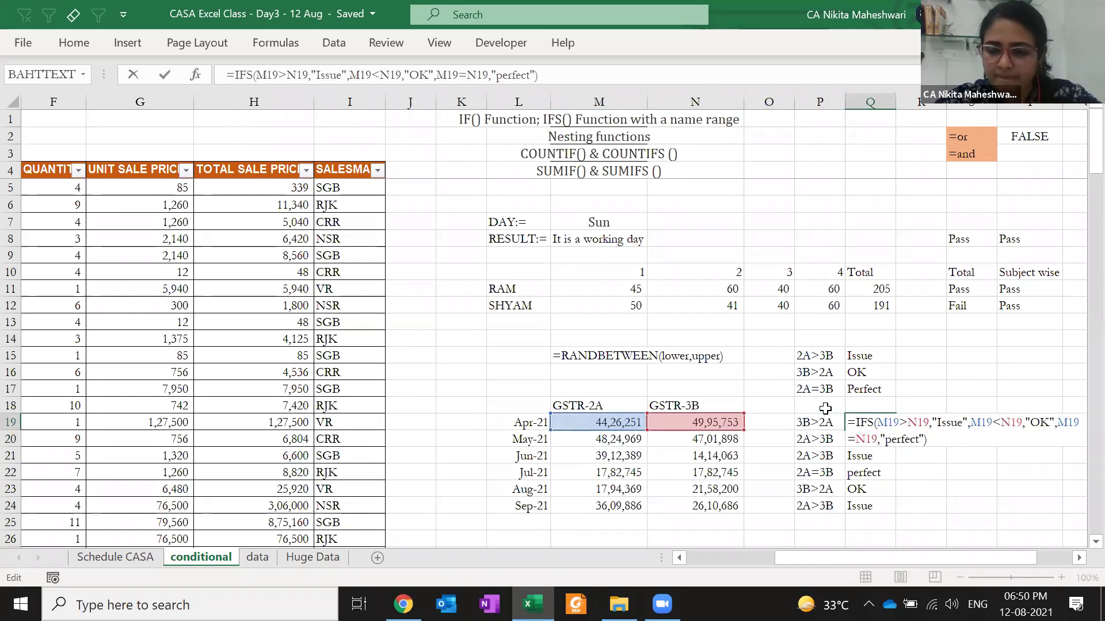
pyautogui.press('Up')
pyautogui.press('Left')
pyautogui.press('Left')
pyautogui.press('Left')
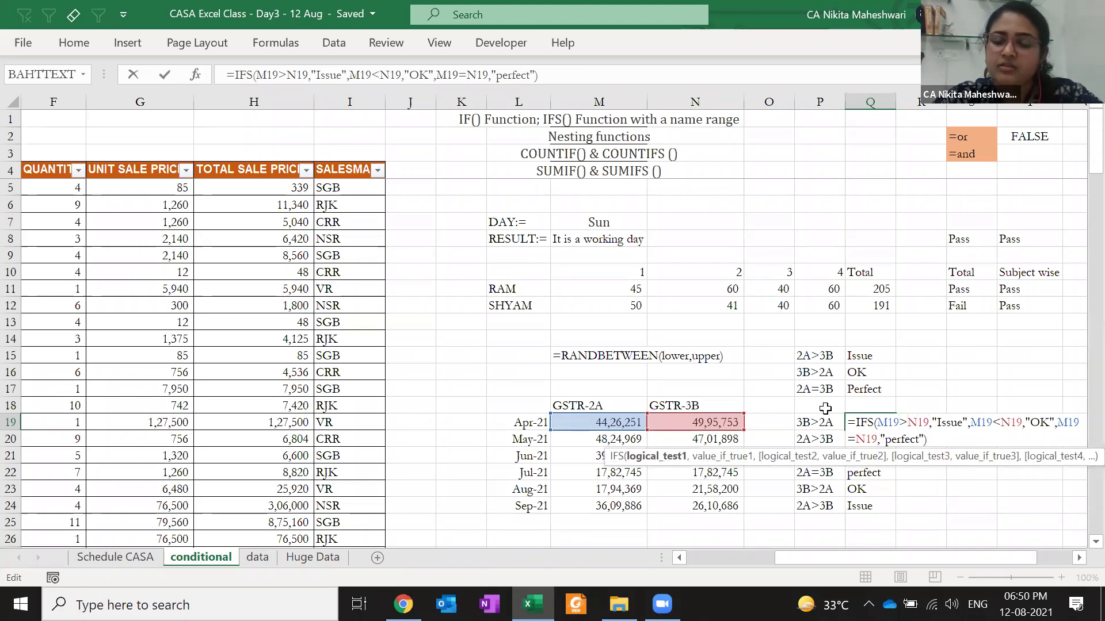
pyautogui.write('105')
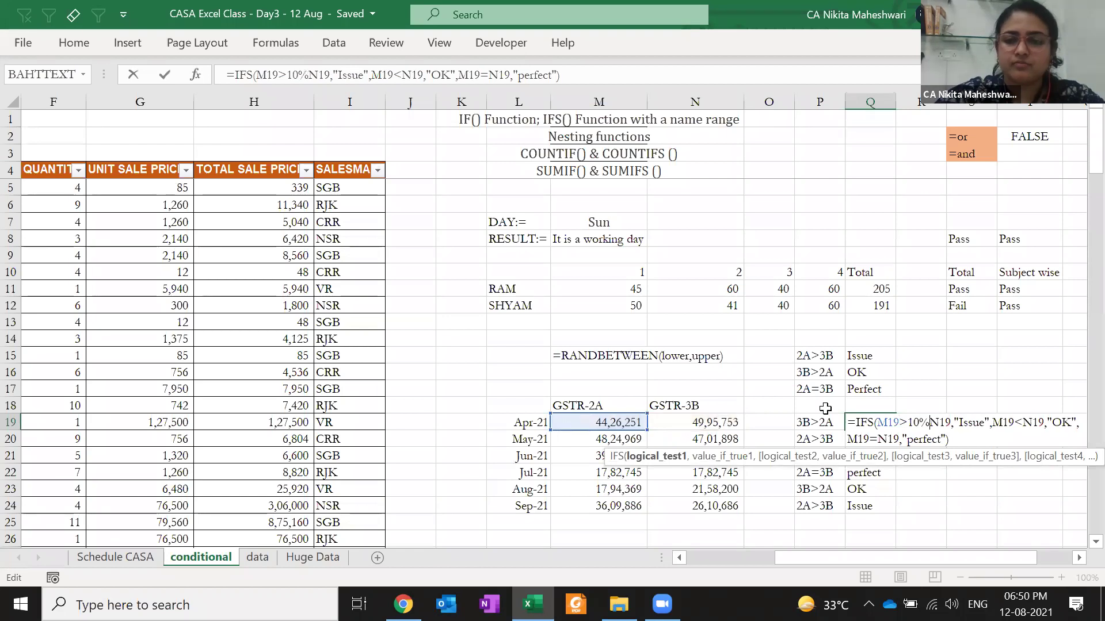
pyautogui.write('%')
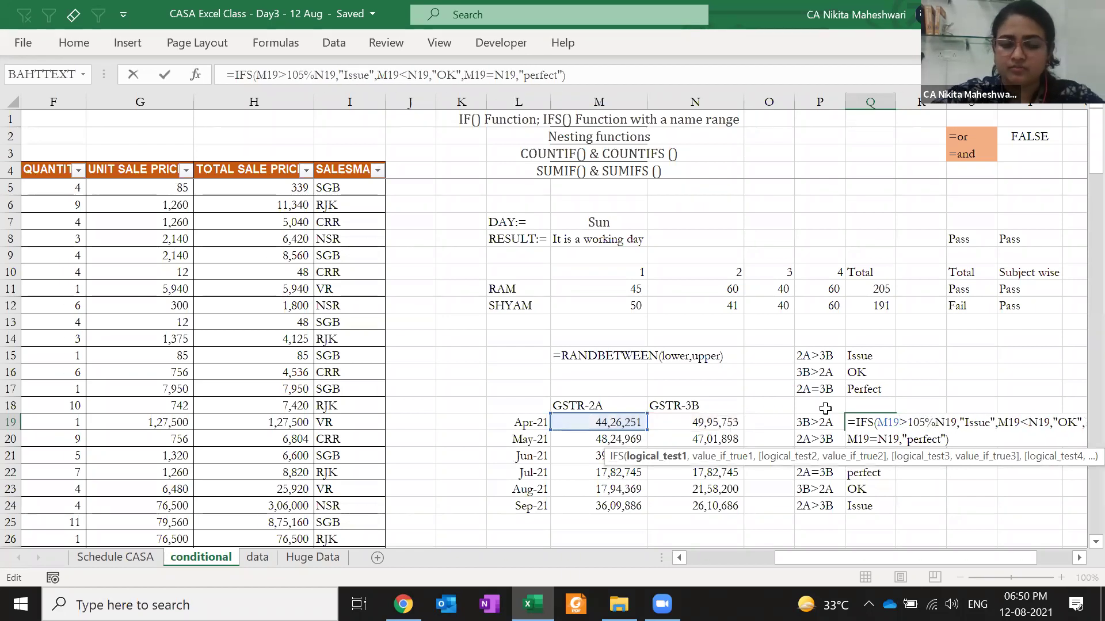
pyautogui.write('*')
pyautogui.hotkey('ctrl', 'shift', 'Left')
pyautogui.hotkey('ctrl', 'c')
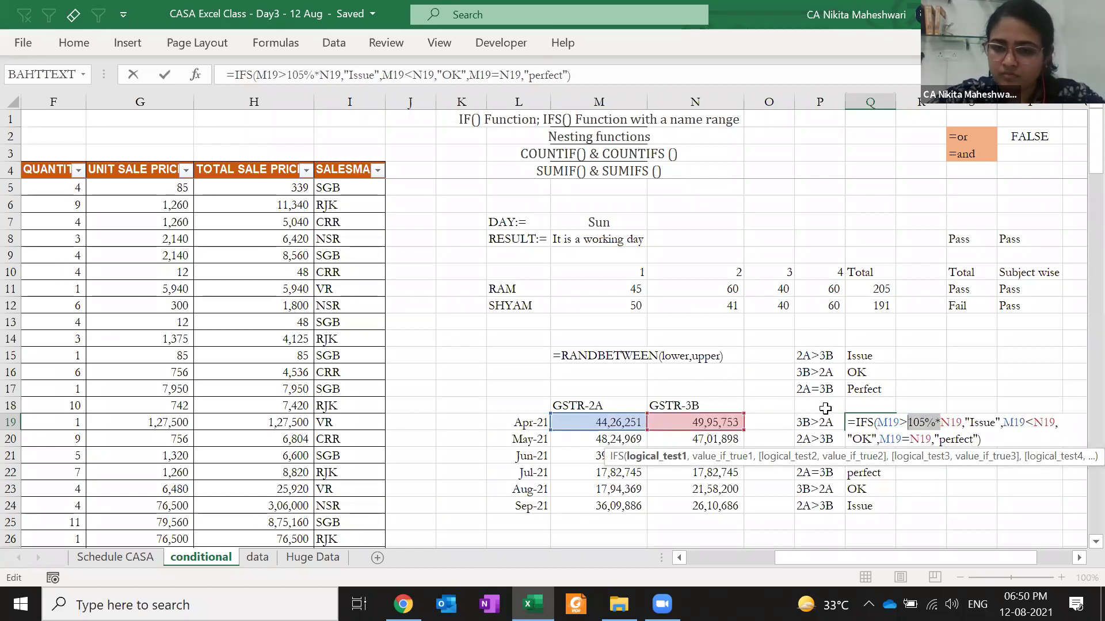
# - Try adding the copied 105%* multiplier before N19 in the second and third IFS tests, and discard the formula edit
pyautogui.press('Right')
pyautogui.press('Right')
pyautogui.press('Right')
pyautogui.press('Right')
pyautogui.press('Right')
pyautogui.press('Right')
pyautogui.press('Right')
pyautogui.press('Right')
pyautogui.press('Right')
pyautogui.press('Right')
pyautogui.press('Right')
pyautogui.press('Right')
pyautogui.press('Right')
pyautogui.press('Right')
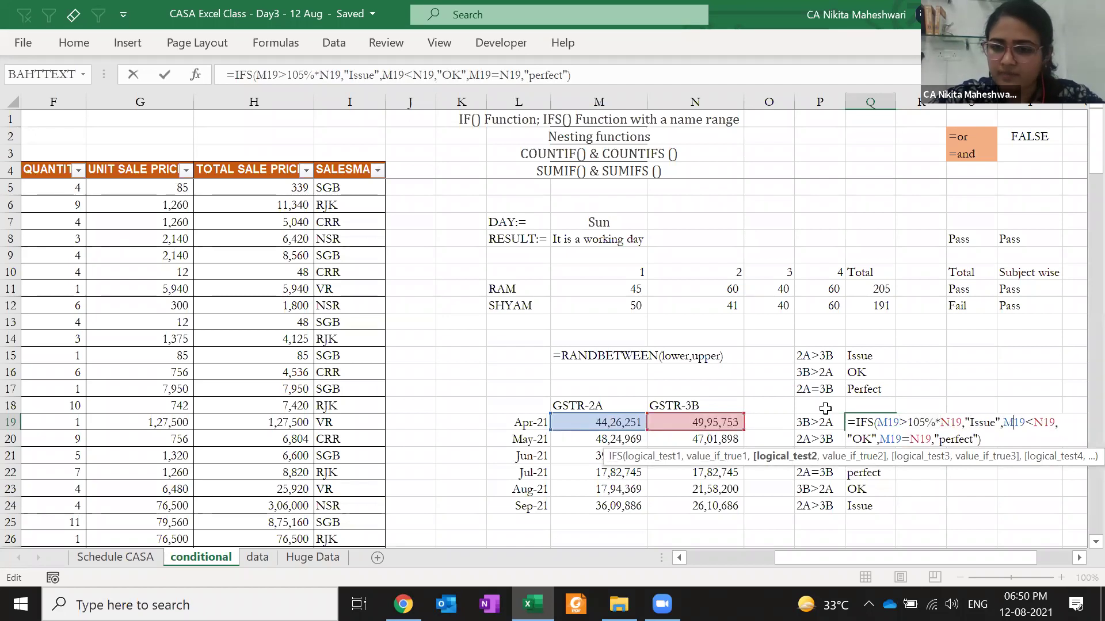
pyautogui.hotkey('ctrl', 'v')
pyautogui.press('Right')
pyautogui.press('Right')
pyautogui.press('Right')
pyautogui.press('Right')
pyautogui.press('Right')
pyautogui.press('Right')
pyautogui.press('Right')
pyautogui.press('Right')
pyautogui.press('Right')
pyautogui.press('Right')
pyautogui.press('Right')
pyautogui.press('Right')
pyautogui.press('Right')
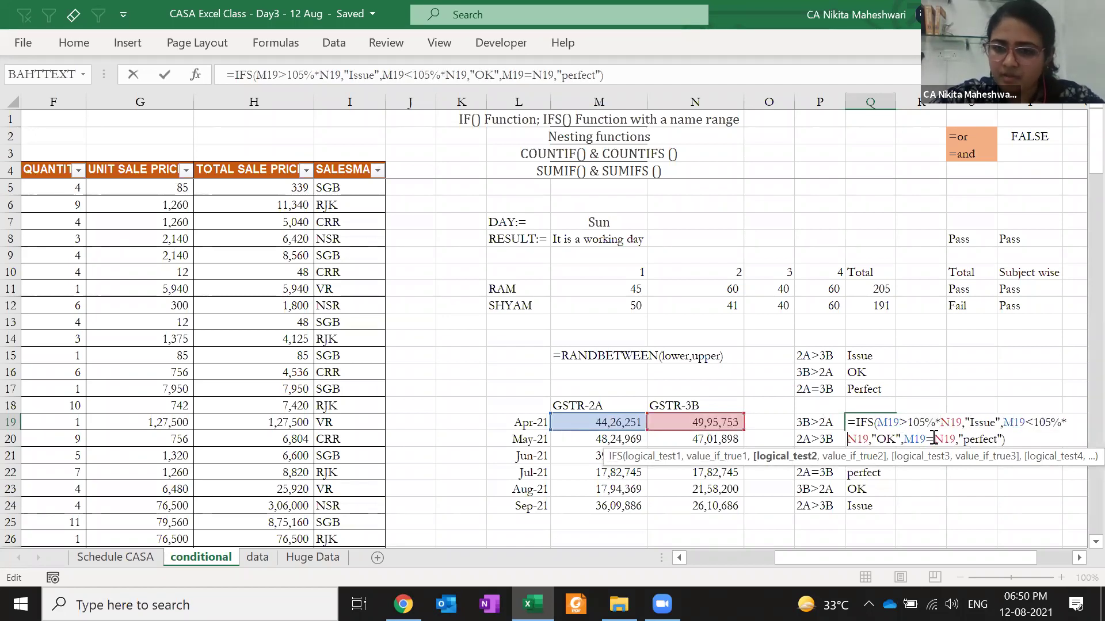
pyautogui.hotkey('ctrl', 'v')
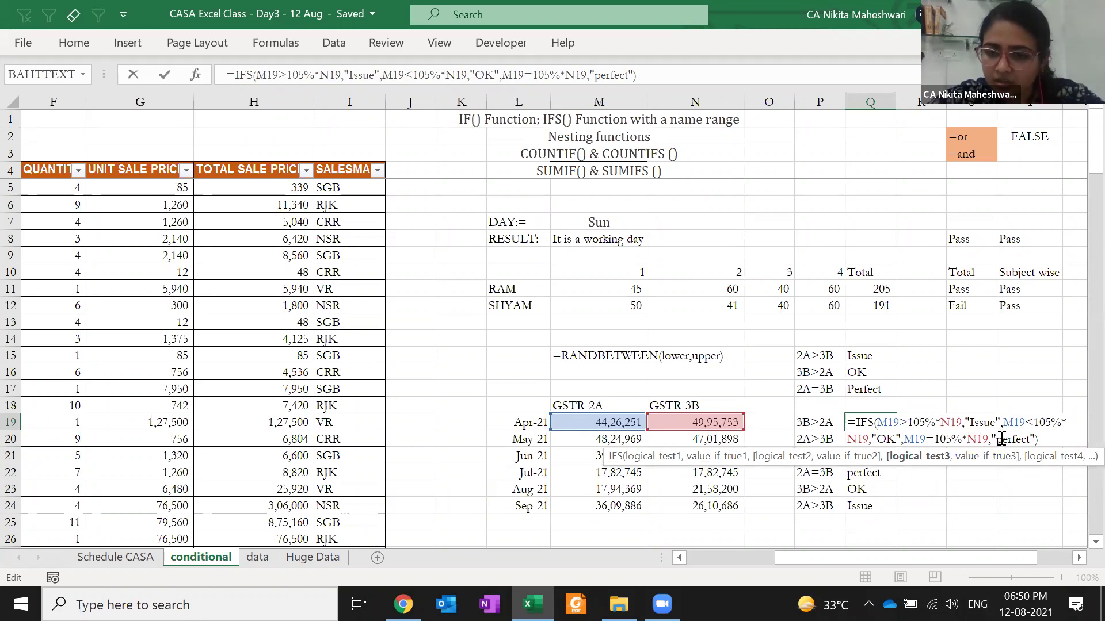
pyautogui.press('Escape')
# - Multiply M19 by 105% in all three tests of Q19's IFS formula
pyautogui.press('F2')
pyautogui.click(879, 426)
pyautogui.write('105%')
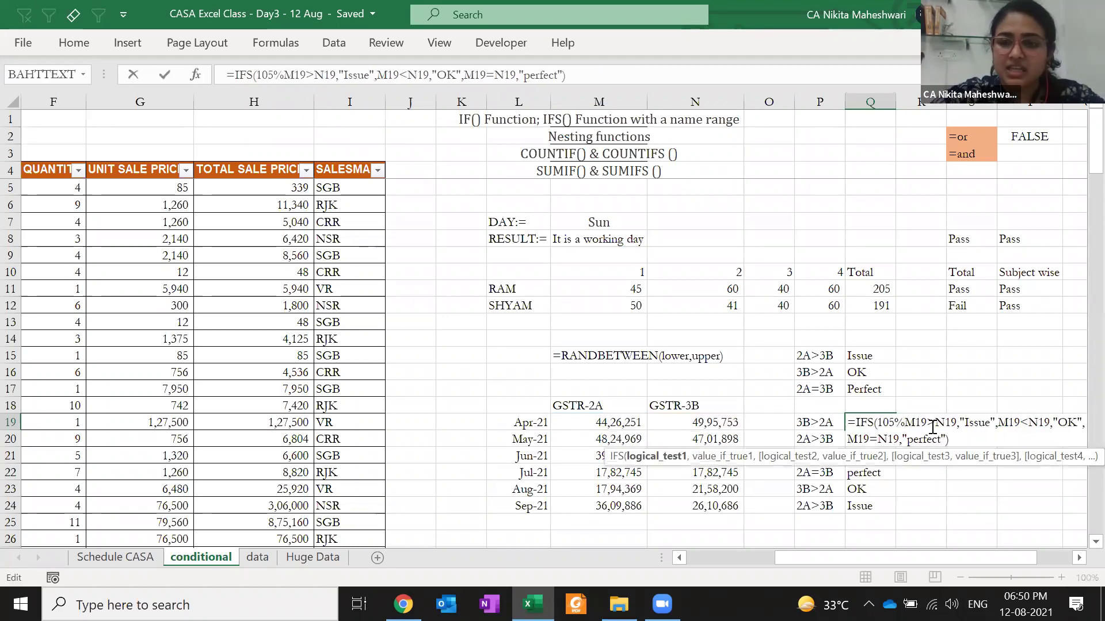
pyautogui.write('*')
pyautogui.hotkey('ctrl', 'shift', 'Left')
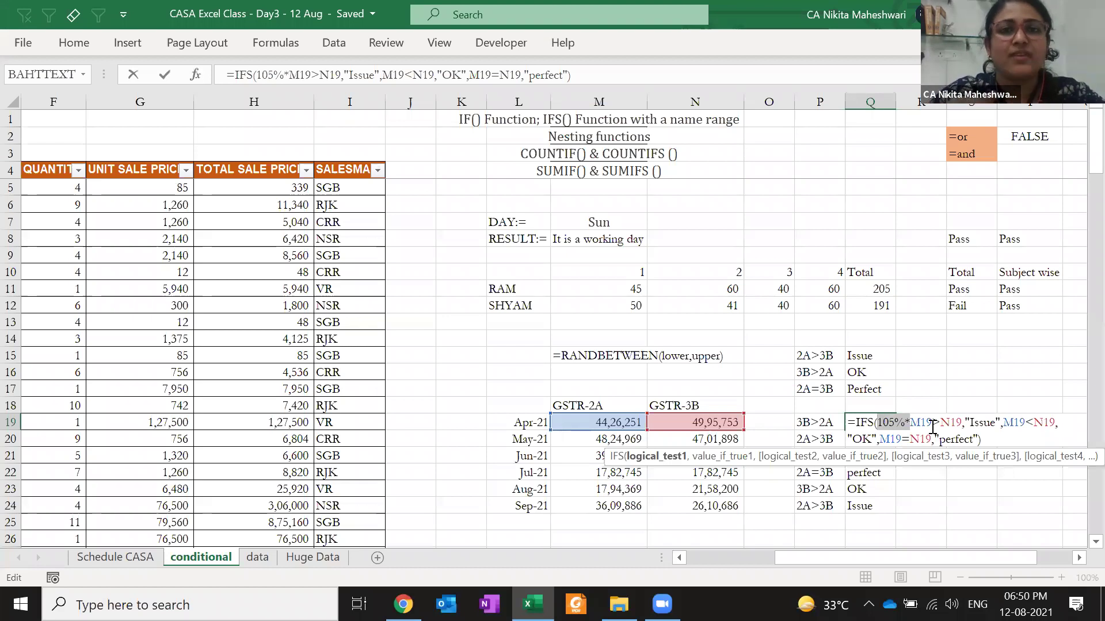
pyautogui.click(1002, 426)
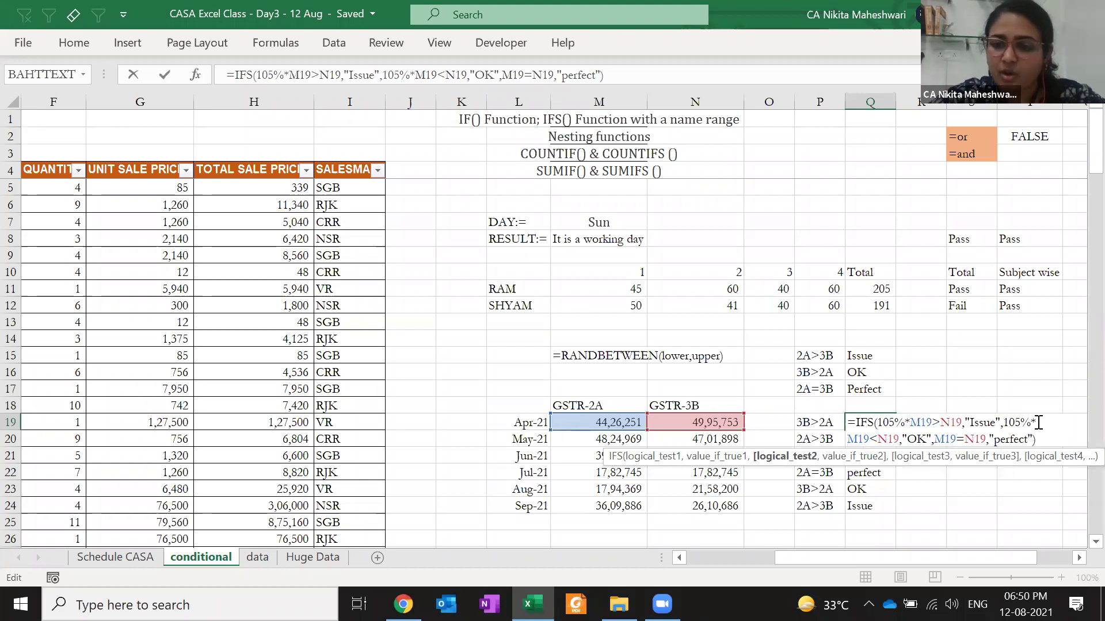
pyautogui.click(936, 439)
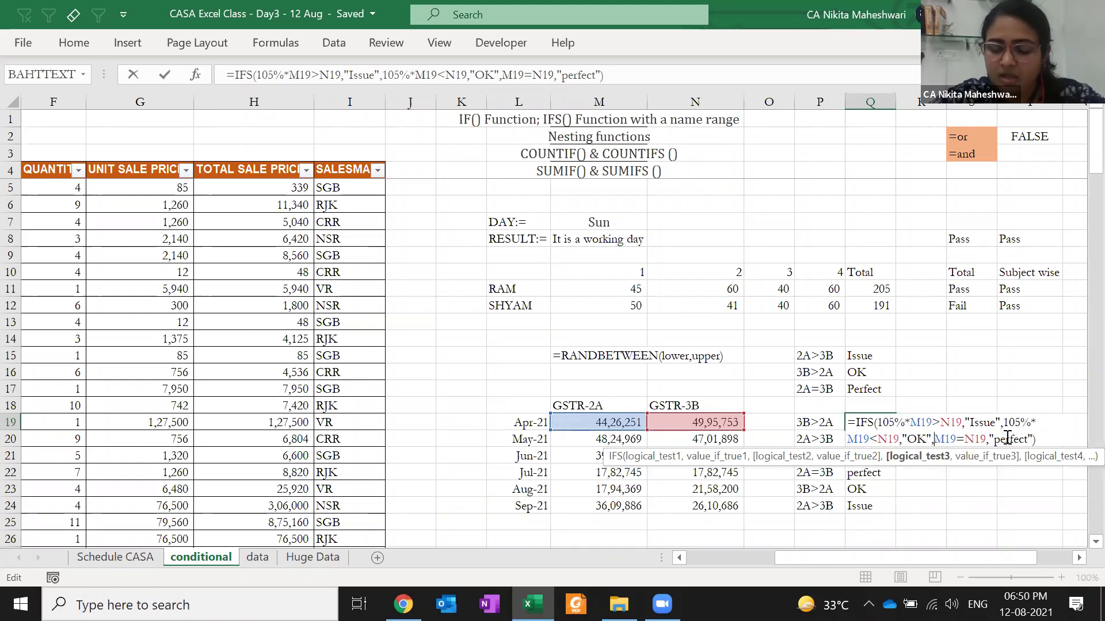
pyautogui.write('105%*')
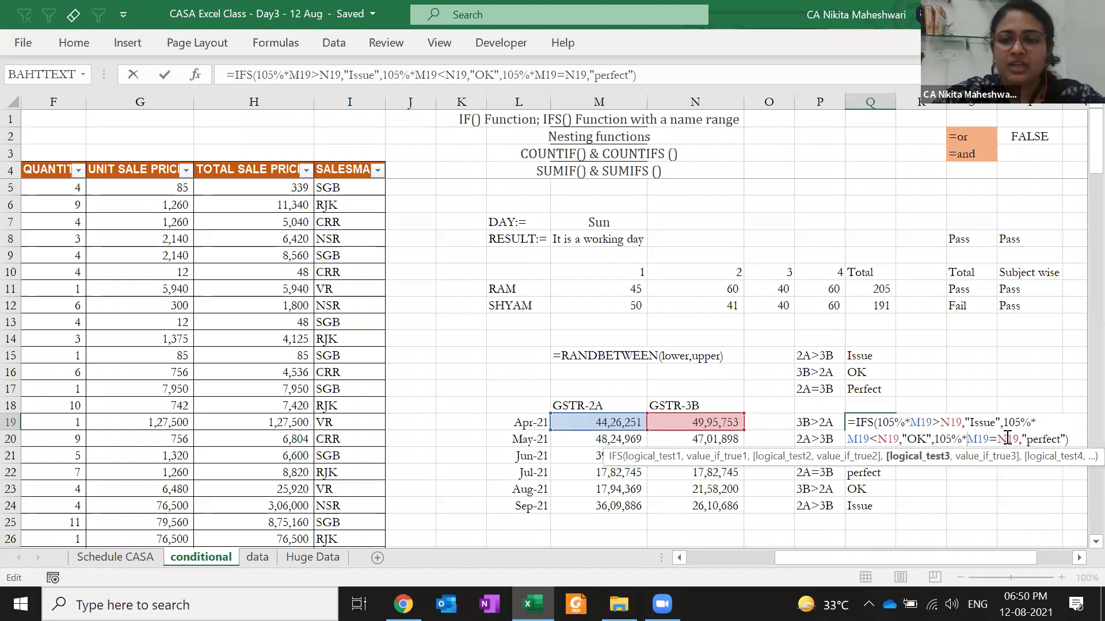
pyautogui.moveTo(934, 439); pyautogui.dragTo(988, 439)
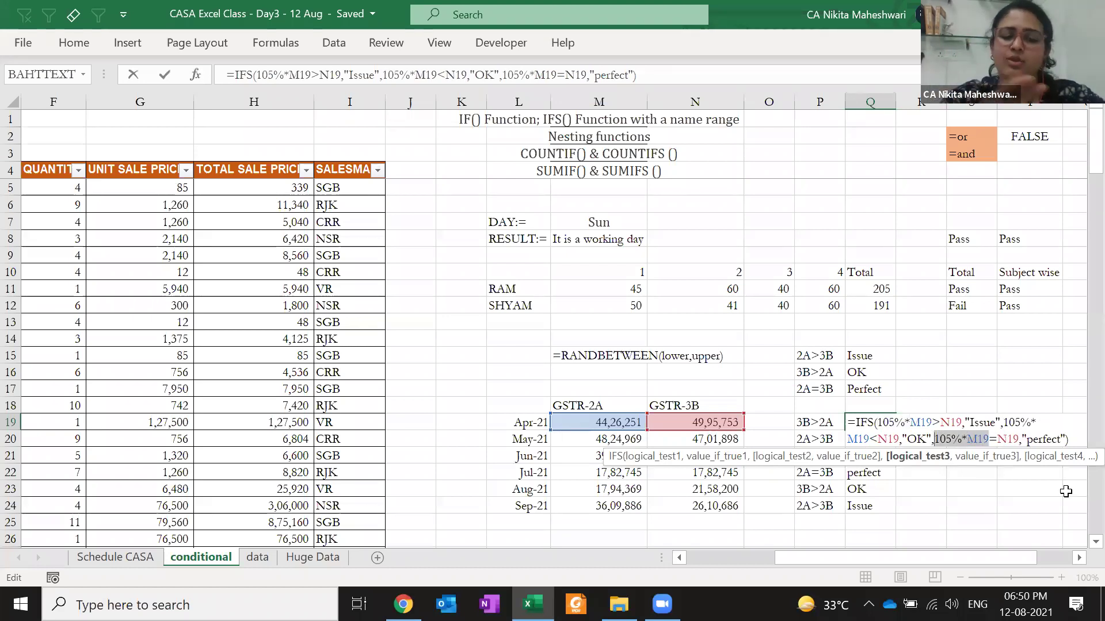
pyautogui.press('Return')
# - Copy Q19's updated IFS formula to the May to September rows, Q20:Q24
pyautogui.press('Up')
pyautogui.hotkey('ctrl', 'c')
pyautogui.press('Down')
pyautogui.hotkey('shift', 'Down')
pyautogui.hotkey('shift', 'Down')
pyautogui.hotkey('shift', 'Down')
pyautogui.hotkey('shift', 'Down')
pyautogui.press('Return')
# - Try =N22*1.05 as July's GSTR-2A figure in M22 and undo it
pyautogui.press('Down')
pyautogui.press('Down')
pyautogui.press('Left')
pyautogui.press('Left')
pyautogui.press('Left')
pyautogui.press('Left')
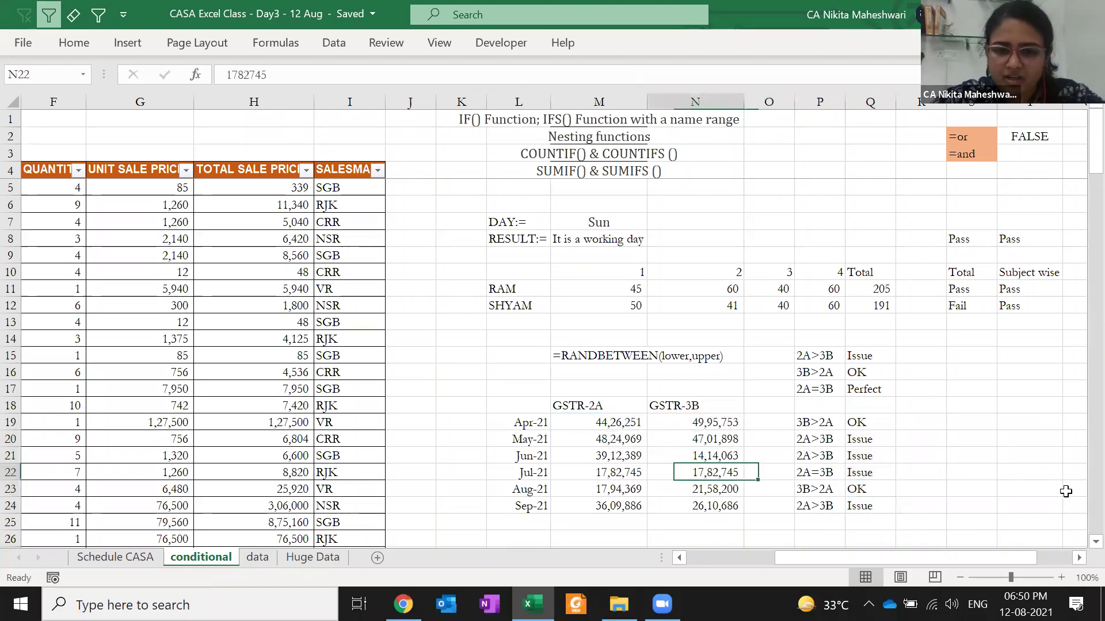
pyautogui.write('=')
pyautogui.press('Right')
pyautogui.write('*1.05')
pyautogui.press('Return')
pyautogui.press('Up')
pyautogui.hotkey('ctrl', 'c')
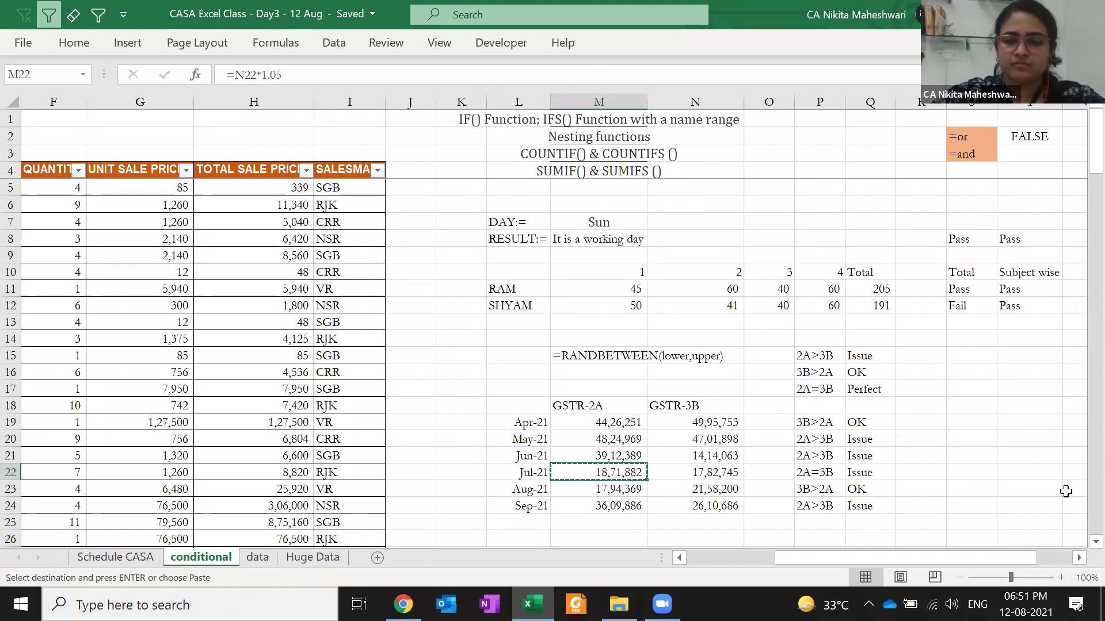
pyautogui.press('Right')
pyautogui.press('Right')
pyautogui.press('Left')
pyautogui.press('Left')
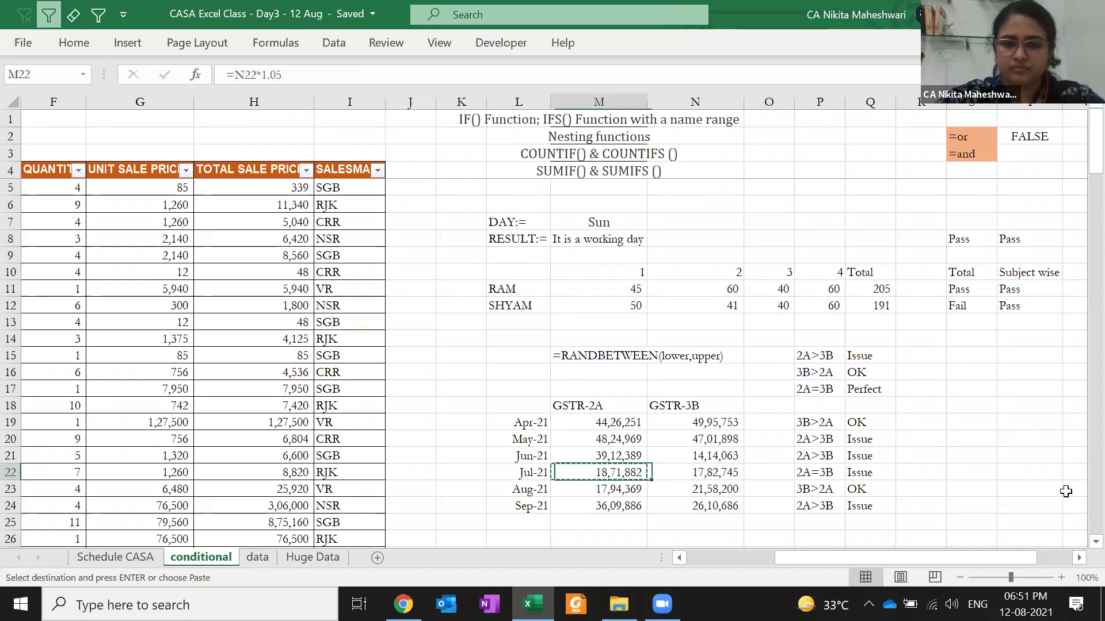
pyautogui.hotkey('ctrl', 'z')
# - Set July's GSTR-3B figure in N22 to =M22*1.05
pyautogui.press('Right')
pyautogui.write('=')
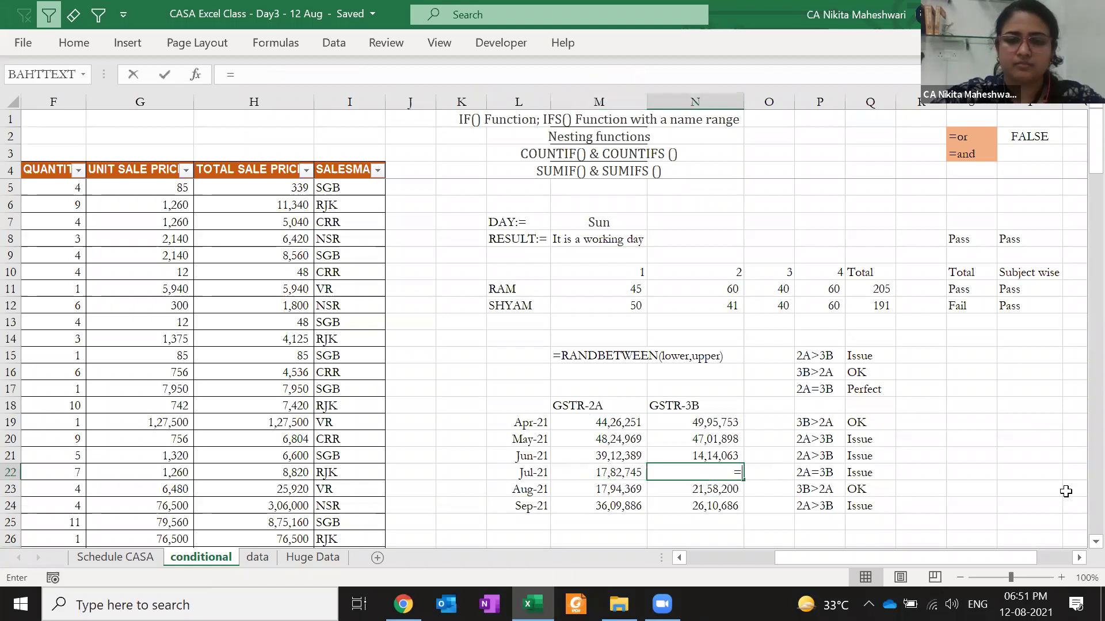
pyautogui.press('Left')
pyautogui.write('*1.05')
pyautogui.press('Return')
pyautogui.press('Up')
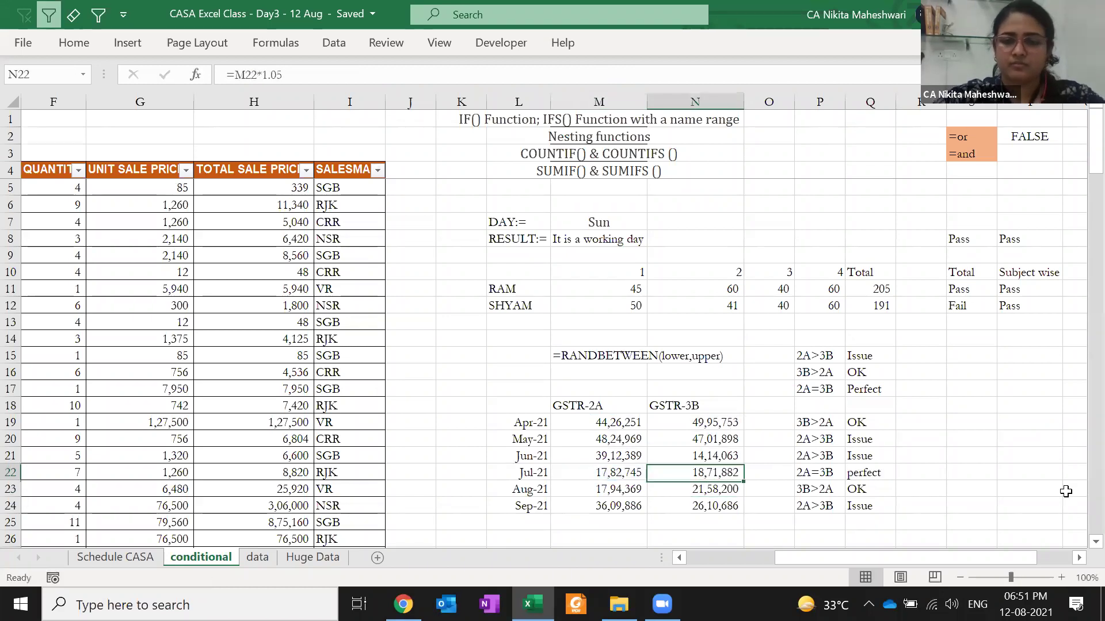
# - Replace the formula in N22 with its value
pyautogui.hotkey('ctrl', 'c')
pyautogui.hotkey('ctrl', 'alt', 'v')
pyautogui.press('v')
pyautogui.press('Return')
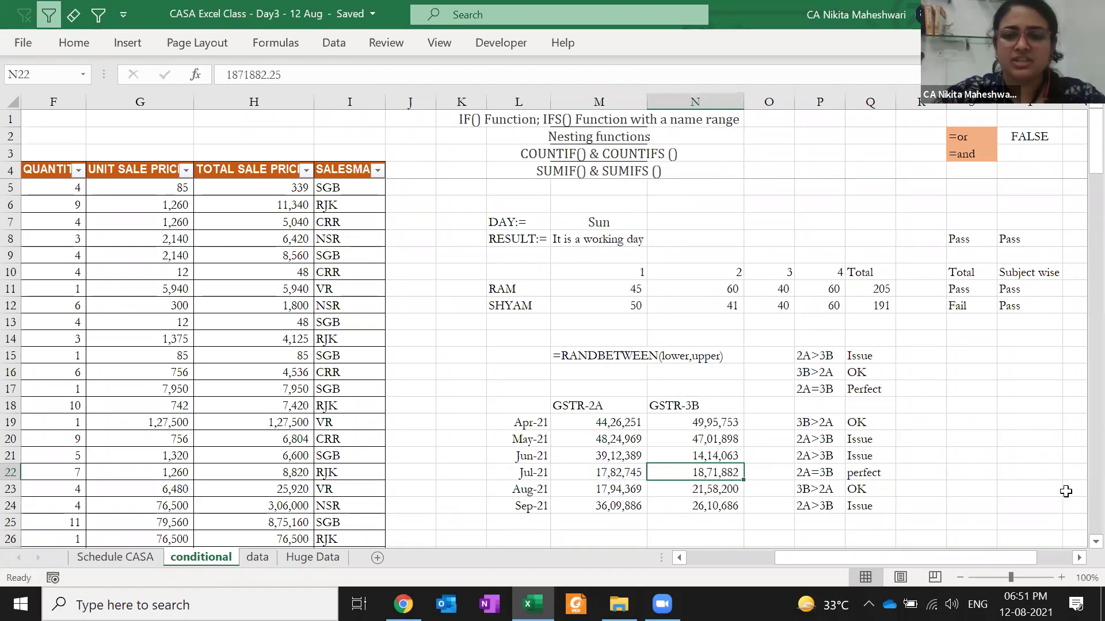
pyautogui.press('Escape')
# - Try the text "a" as April's GSTR-2A value in M19, and fit column Q's width to Q19's result
pyautogui.press('Left')
pyautogui.press('Up')
pyautogui.press('Up')
pyautogui.press('Up')
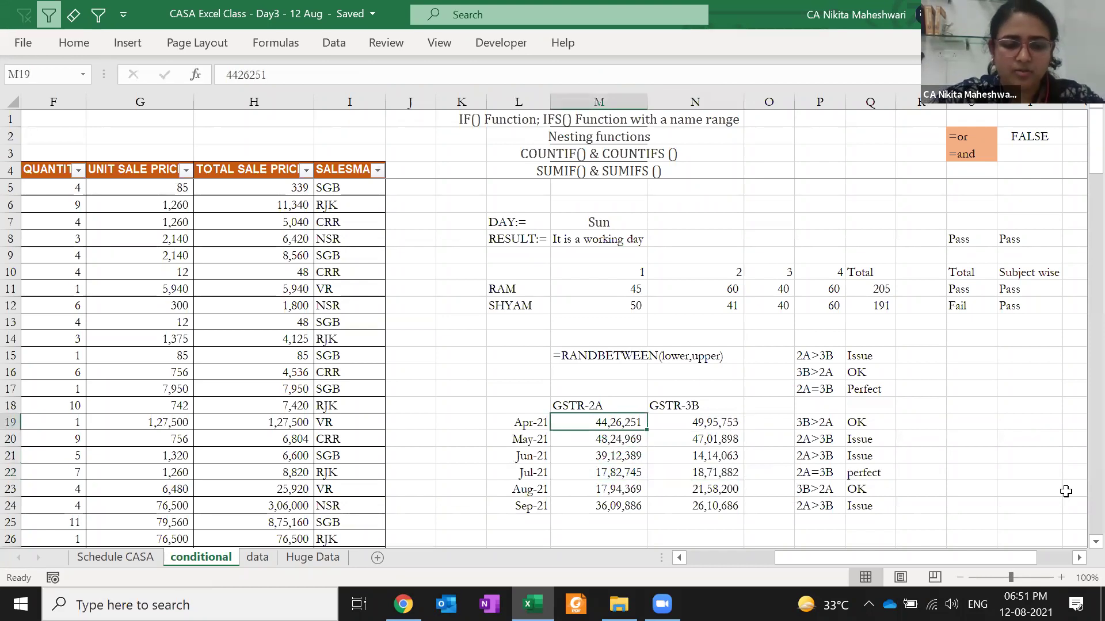
pyautogui.write('a')
pyautogui.press('Return')
pyautogui.press('Up')
pyautogui.press('Right')
pyautogui.press('Right')
pyautogui.press('Right')
pyautogui.press('Right')
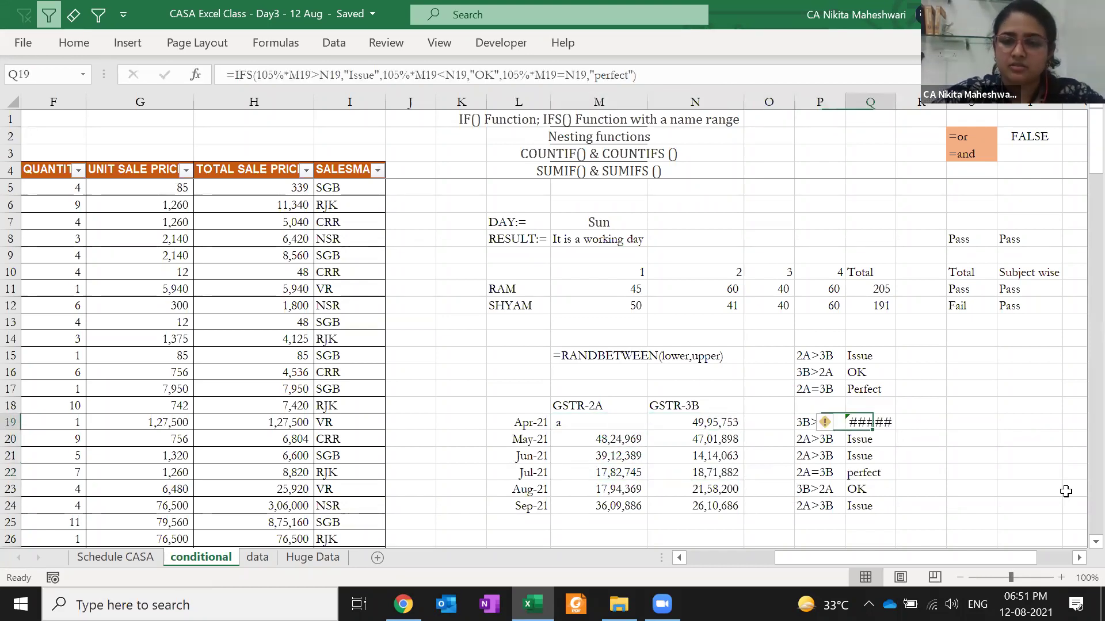
pyautogui.hotkey('alt', 'h')
pyautogui.press('o')
pyautogui.press('i')
pyautogui.press('Left')
pyautogui.press('Left')
pyautogui.press('Left')
pyautogui.press('Left')
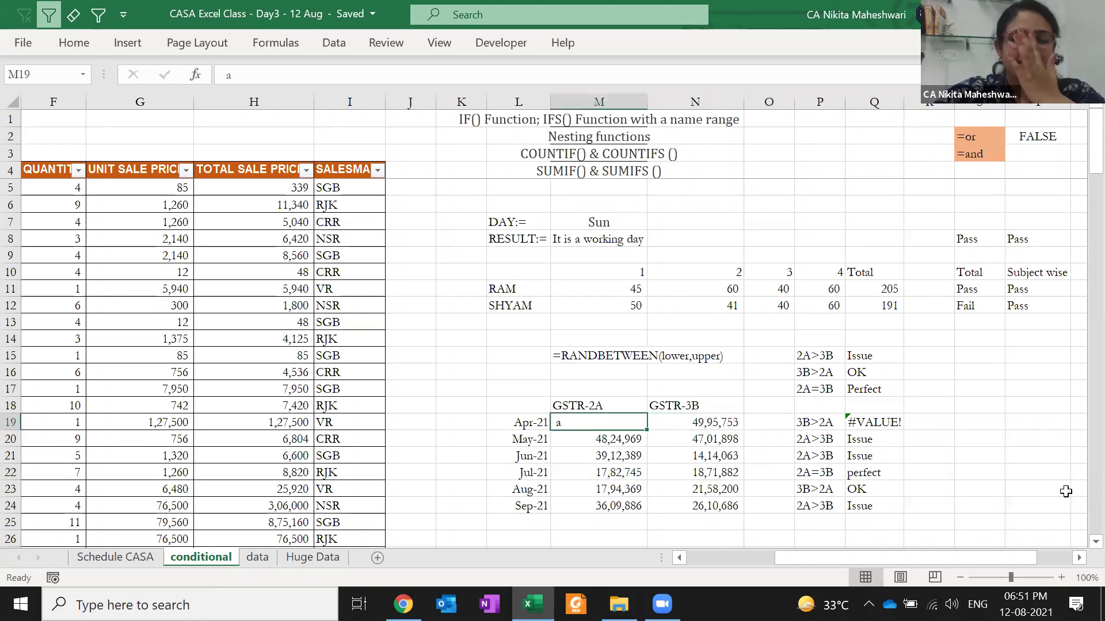
# - Try the text "a" in May's GSTR-2A and GSTR-3B cells and in August's GSTR-3B cell
pyautogui.press('Down')
pyautogui.write('a')
pyautogui.press('Return')
pyautogui.press('Up')
pyautogui.press('Right')
pyautogui.write('a')
pyautogui.press('Return')
pyautogui.press('Down')
pyautogui.press('Down')
pyautogui.write('a')
pyautogui.press('Up')
# - Undo the "a" entries in N23, N20, M20 and M19 and the width change of column Q
pyautogui.hotkey('ctrl', 'z')
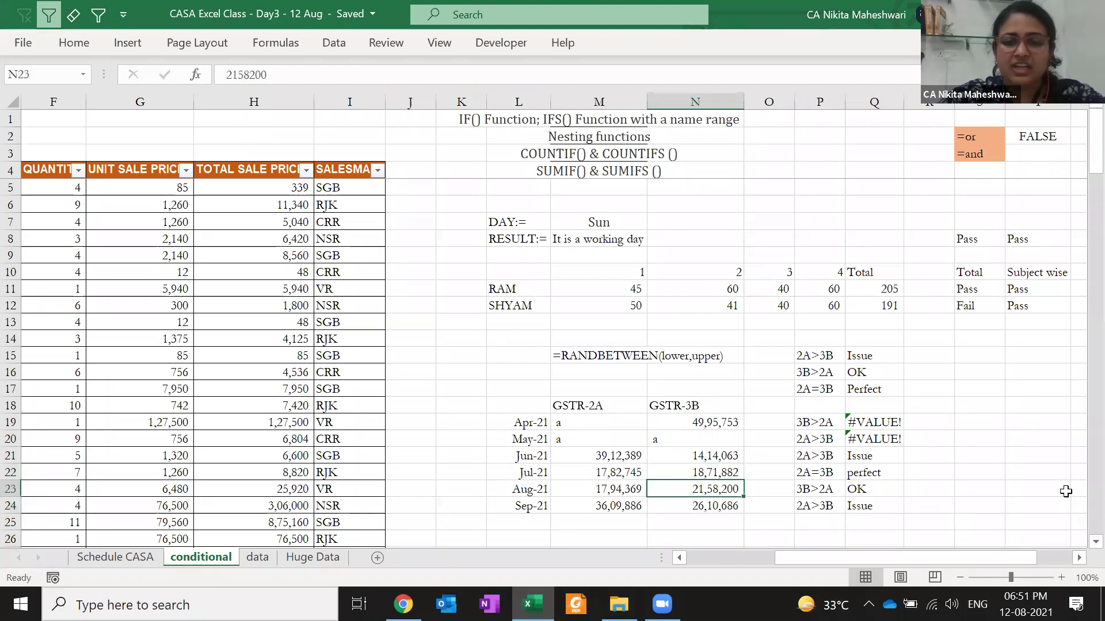
pyautogui.hotkey('ctrl', 'z')
pyautogui.press('Left')
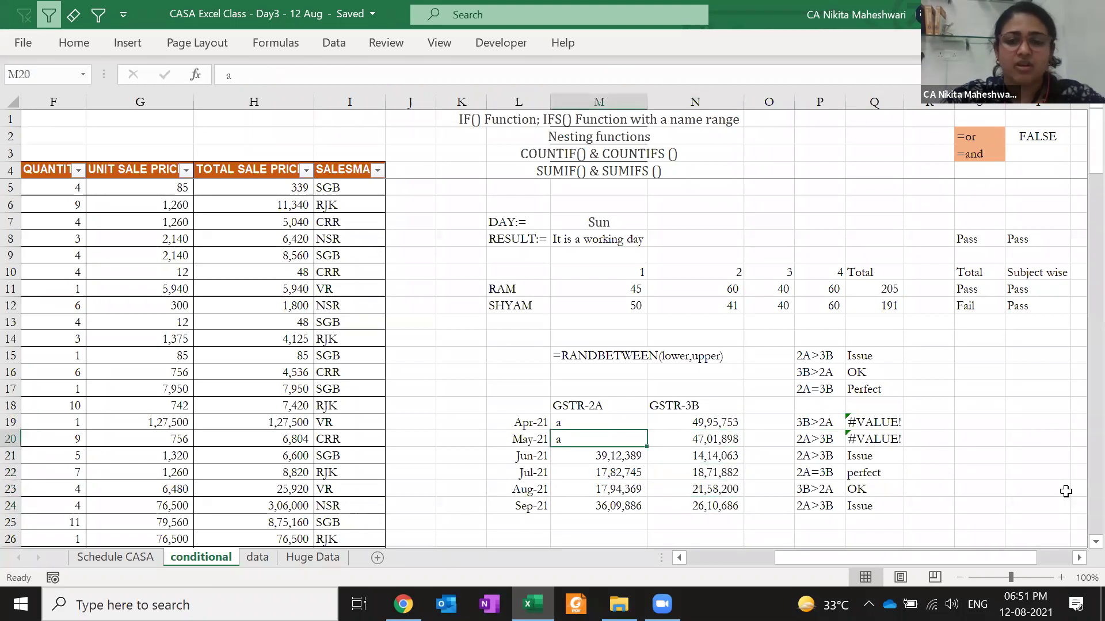
pyautogui.hotkey('ctrl', 'z')
pyautogui.hotkey('ctrl', 'z')
pyautogui.hotkey('ctrl', 'z')
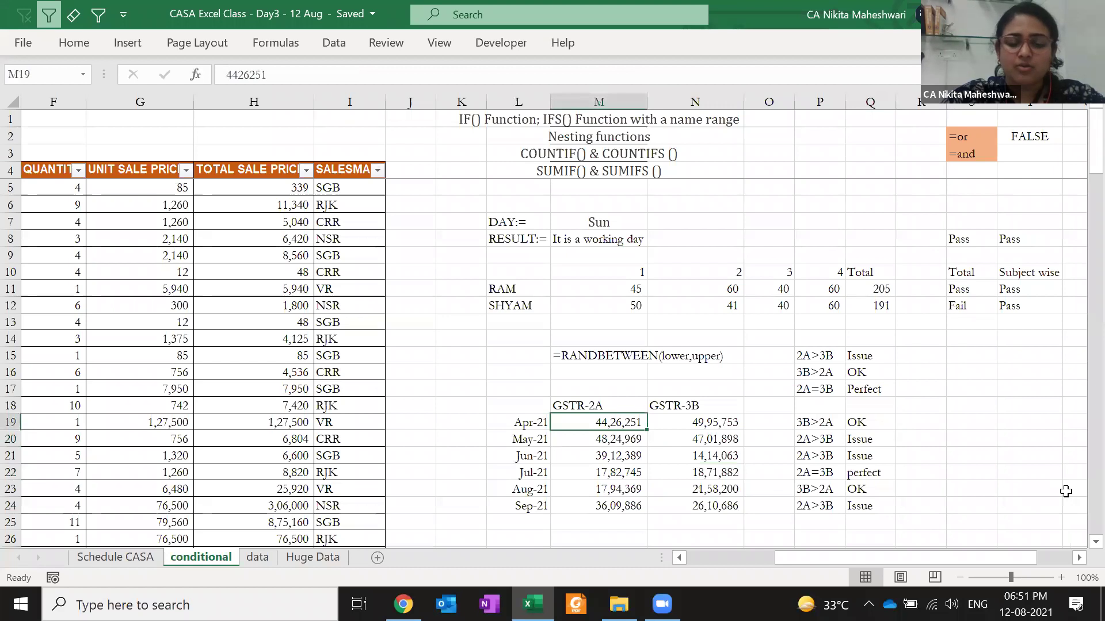
# - Replace April's GSTR-2A figure in M19 with the text "a" and fit column Q's width to Q19's result
pyautogui.write('a')
pyautogui.press('Right')
pyautogui.press('Right')
pyautogui.press('Right')
pyautogui.press('Right')
pyautogui.hotkey('alt', 'h')
pyautogui.press('o')
pyautogui.press('i')
# - Wrap Q19's IFS formula in IFERROR with "some error" as the fallback text, and copy the cell
pyautogui.press('F2')
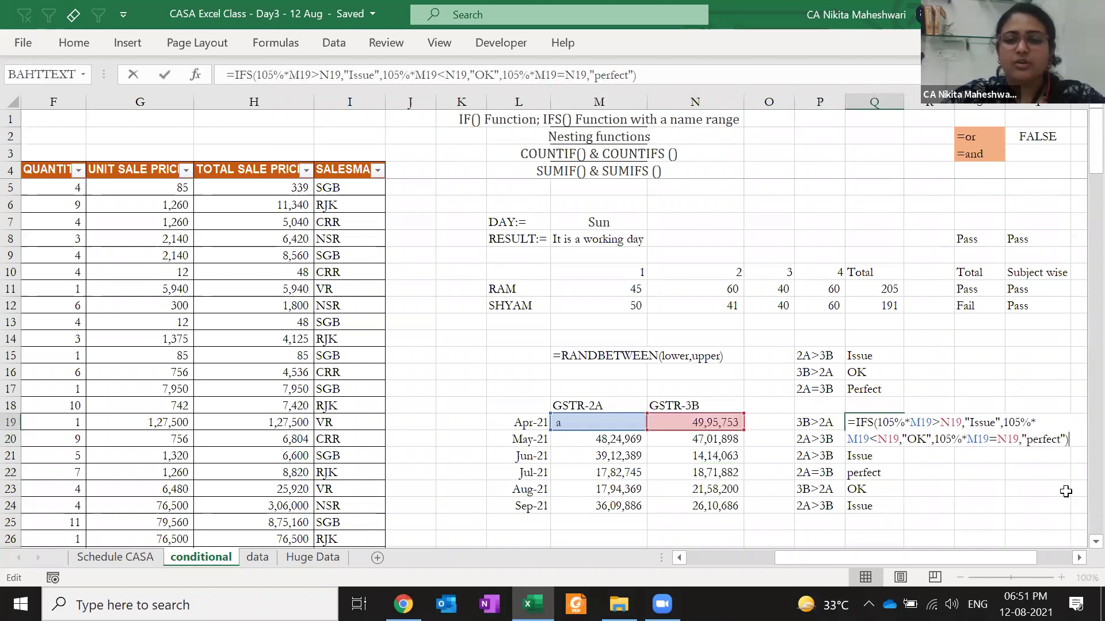
pyautogui.write('IFERROR(')
pyautogui.press('Return')
pyautogui.press('Return')
pyautogui.press('End')
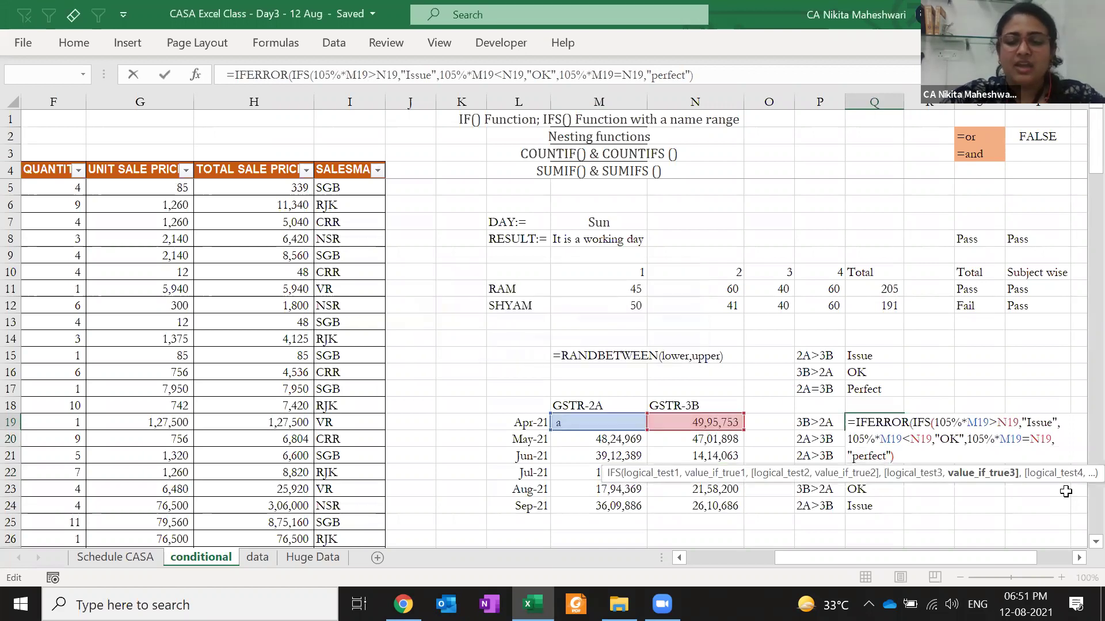
pyautogui.write(',')
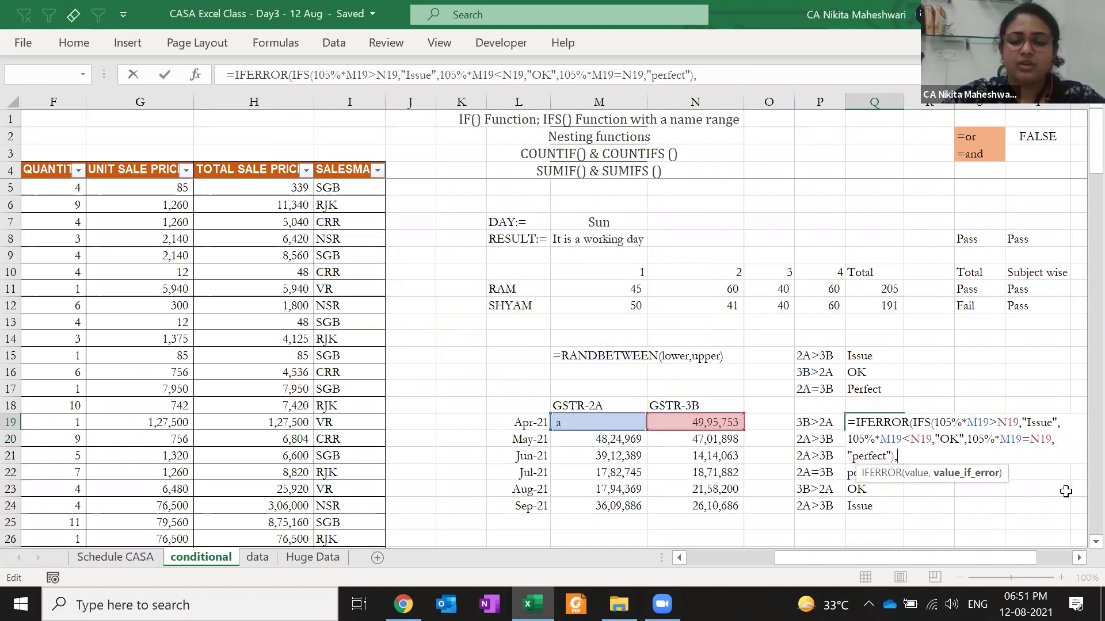
pyautogui.write('"V')
pyautogui.press('BackSpace')
pyautogui.write('s')
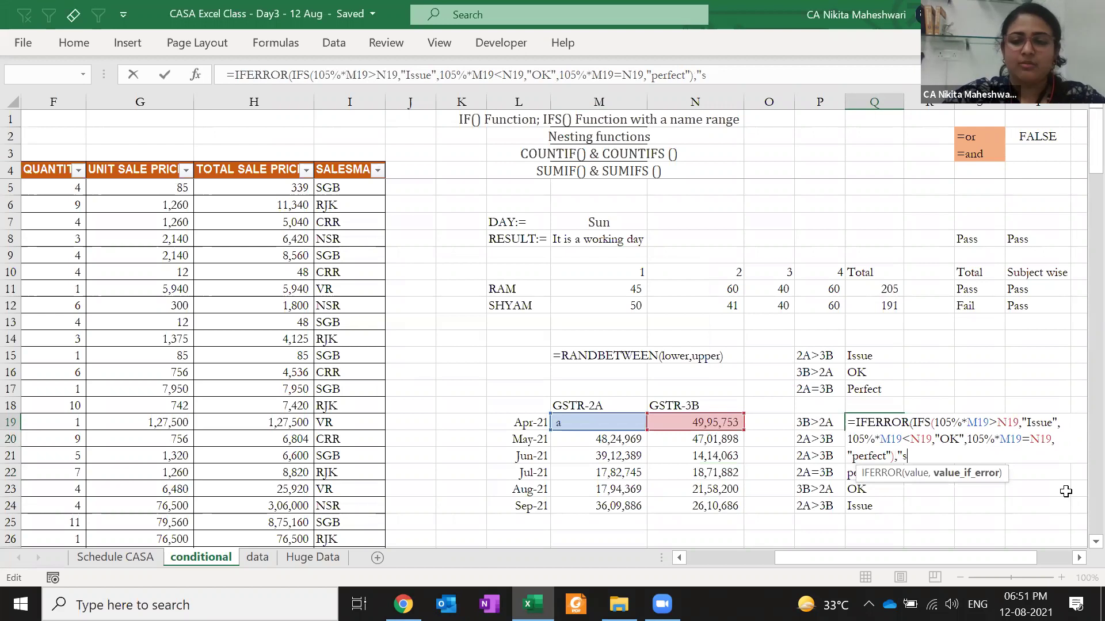
pyautogui.write('ome error")')
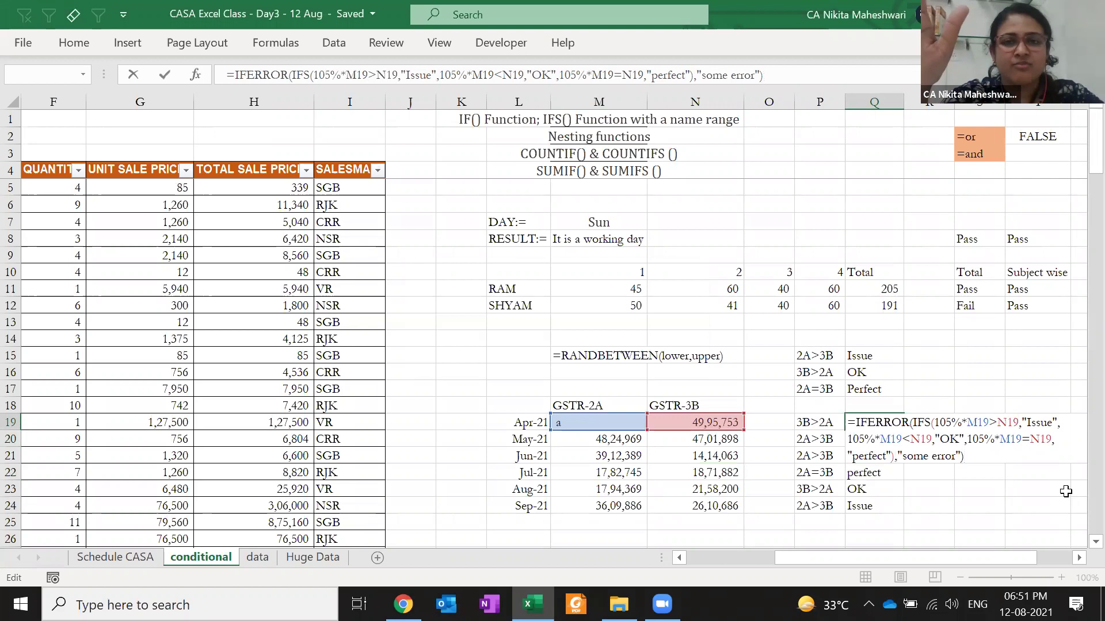
pyautogui.hotkey('ctrl', 'Return')
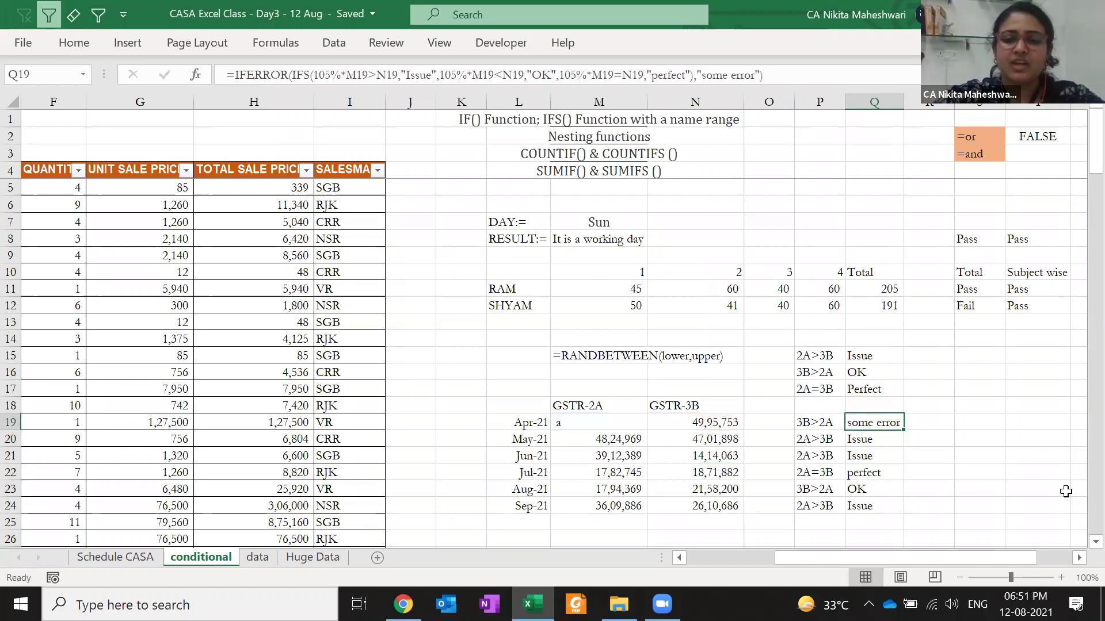
pyautogui.hotkey('ctrl', 'c')
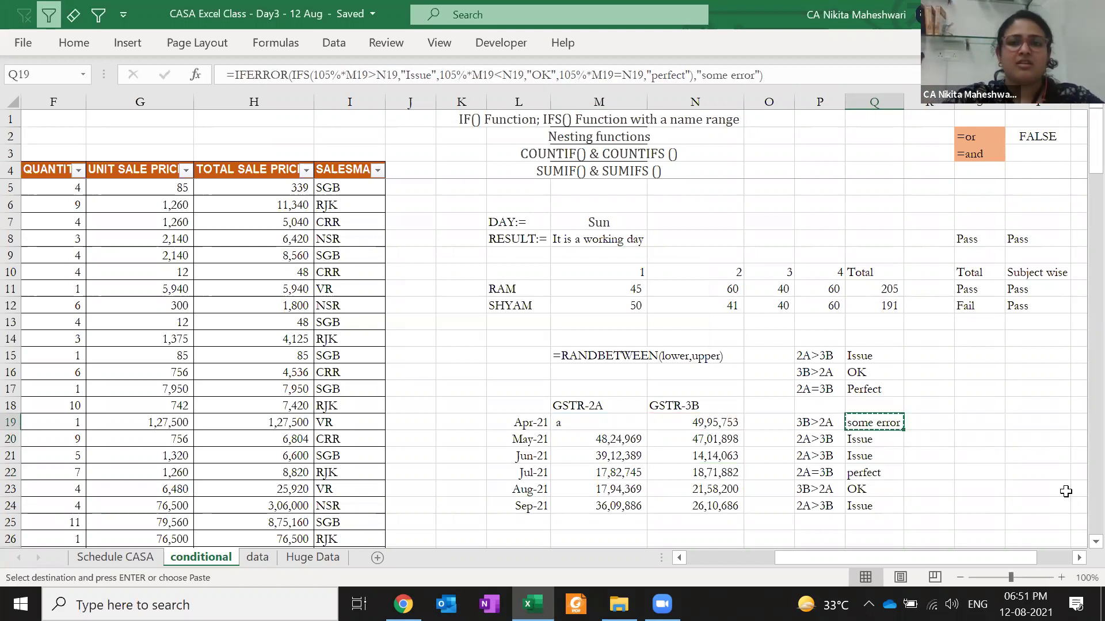
# - Replace the text "a" in April's GSTR-2A cell M19 with a copy of May's GSTR-2A figure from M20
pyautogui.press('Escape')
pyautogui.press('Left')
pyautogui.press('Left')
pyautogui.press('Left')
pyautogui.press('Down')
pyautogui.press('Left')
pyautogui.hotkey('ctrl', 'c')
pyautogui.press('Up')
pyautogui.hotkey('ctrl', 'v')
pyautogui.press('Right')
pyautogui.press('Right')
pyautogui.press('Right')
pyautogui.press('Right')
pyautogui.press('Escape')
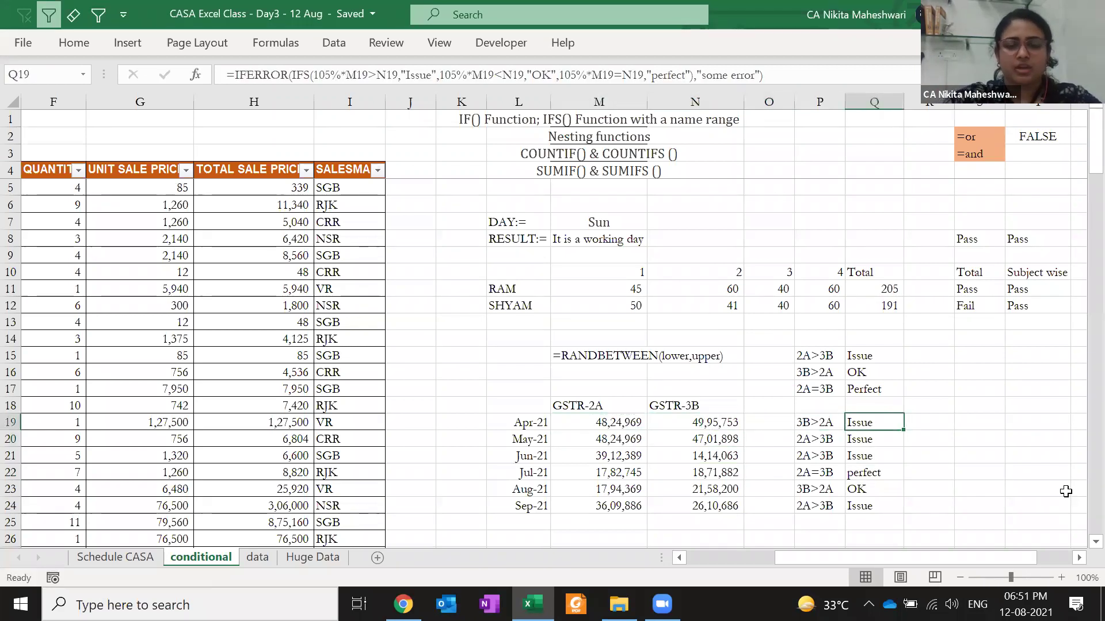
# - Fill Q19's IFERROR formula down through September's row, Q24
pyautogui.hotkey('ctrl', 'c')
pyautogui.hotkey('ctrl', 'shift', 'Down')
pyautogui.hotkey('ctrl', 'v')
pyautogui.press('Escape')
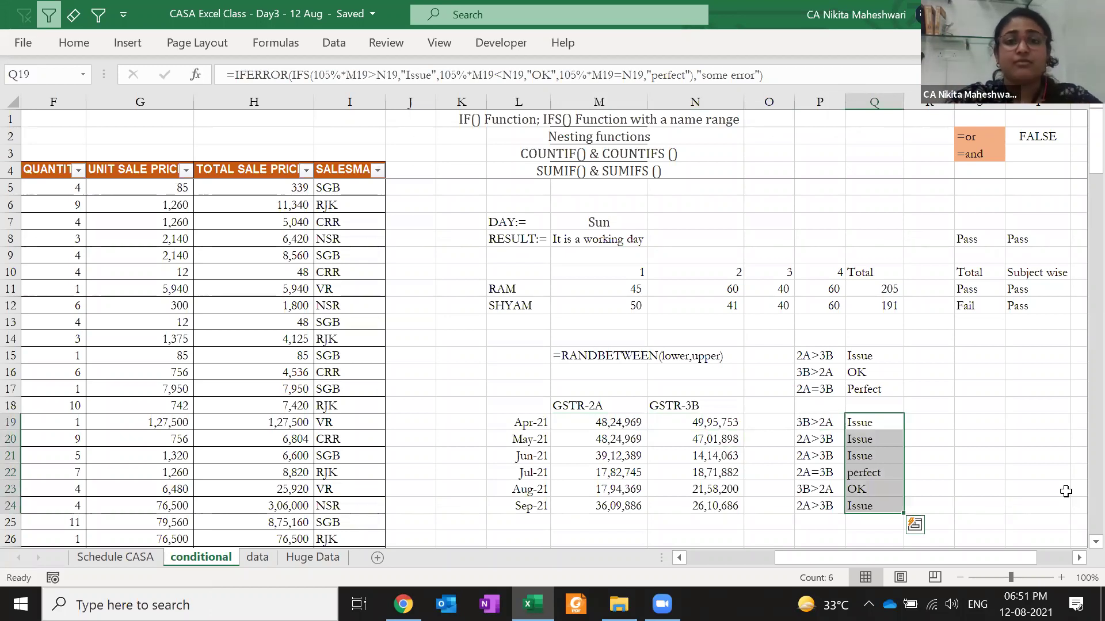
pyautogui.press('F2')
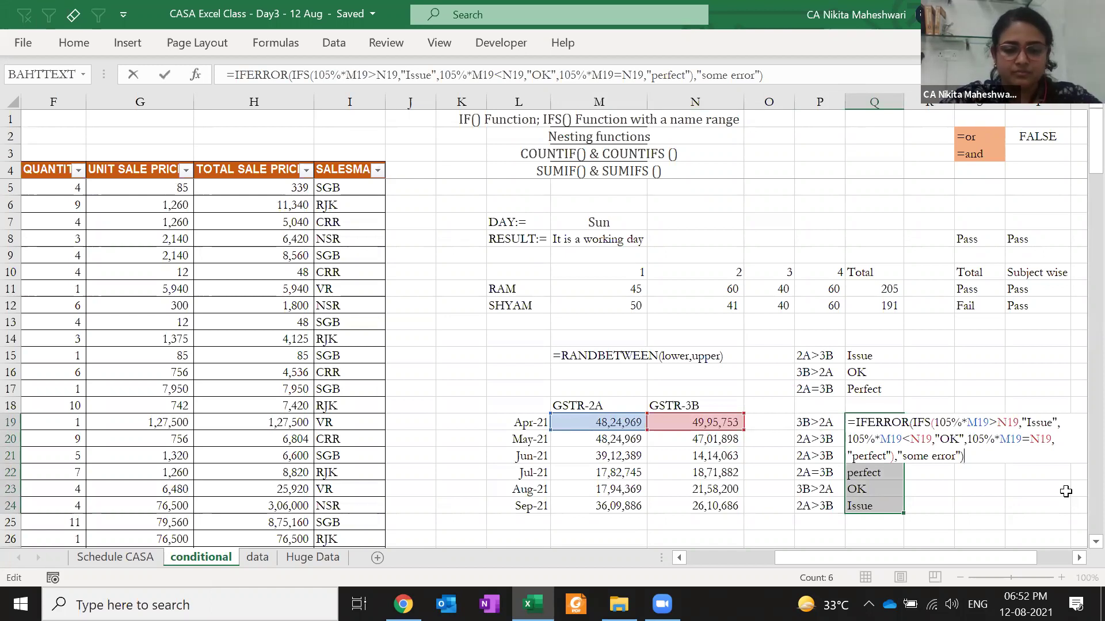
pyautogui.hotkey('ctrl', 'Return')
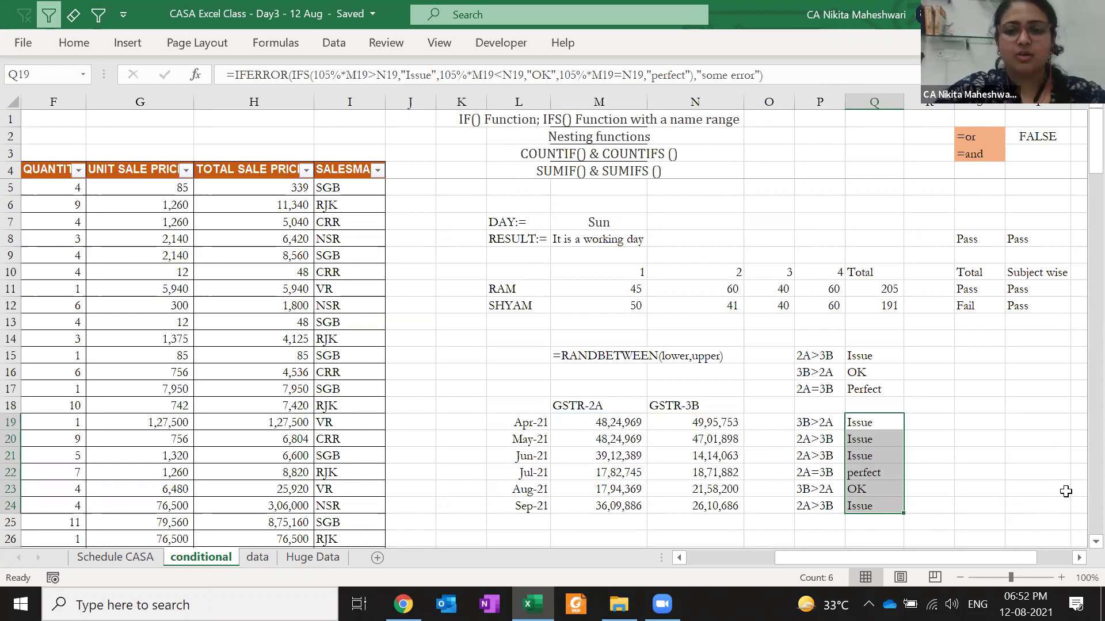
pyautogui.press('Right')
pyautogui.press('Right')
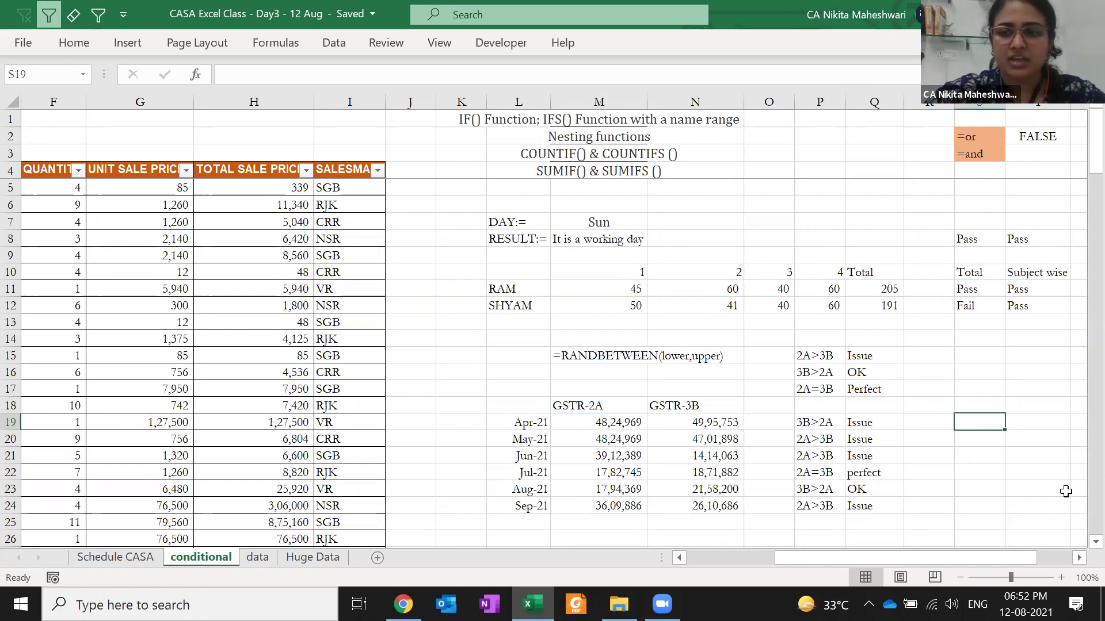
pyautogui.hscroll(5, 1066, 490)
pyautogui.press('Left')
pyautogui.press('Left')
pyautogui.press('Left')
pyautogui.press('Left')
pyautogui.press('Left')
pyautogui.press('Left')
pyautogui.press('Left')
pyautogui.press('Left')
pyautogui.press('Left')
pyautogui.press('Left')
pyautogui.press('Left')
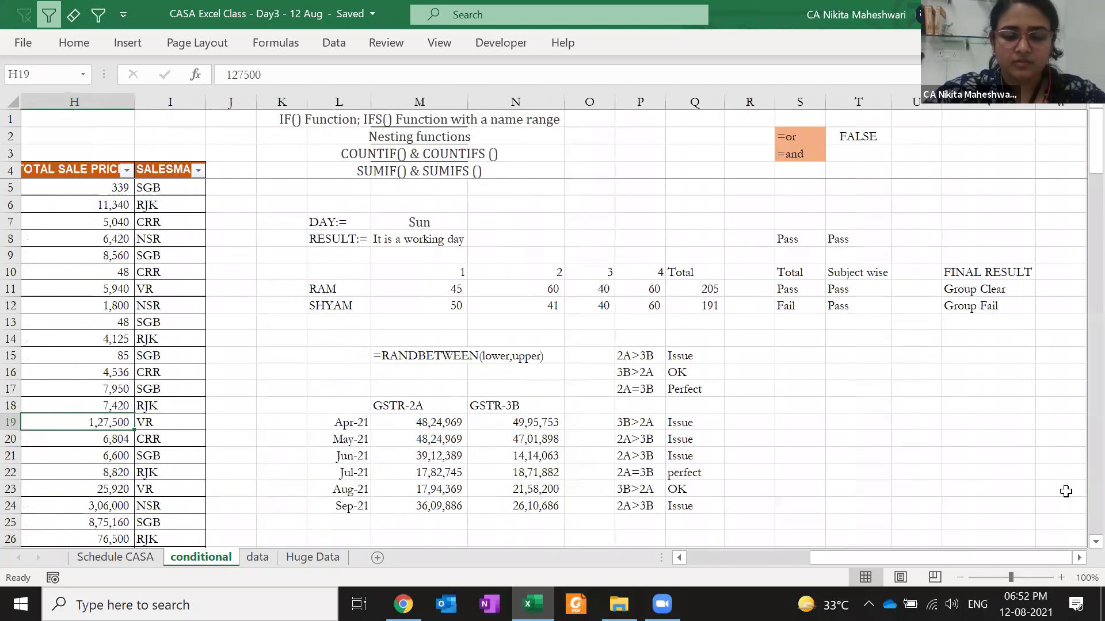
pyautogui.press('Left')
pyautogui.press('Right')
pyautogui.press('Right')
pyautogui.press('Right')
pyautogui.press('Right')
pyautogui.press('Right')
pyautogui.press('Right')
pyautogui.press('Right')
pyautogui.press('Right')
pyautogui.press('Right')
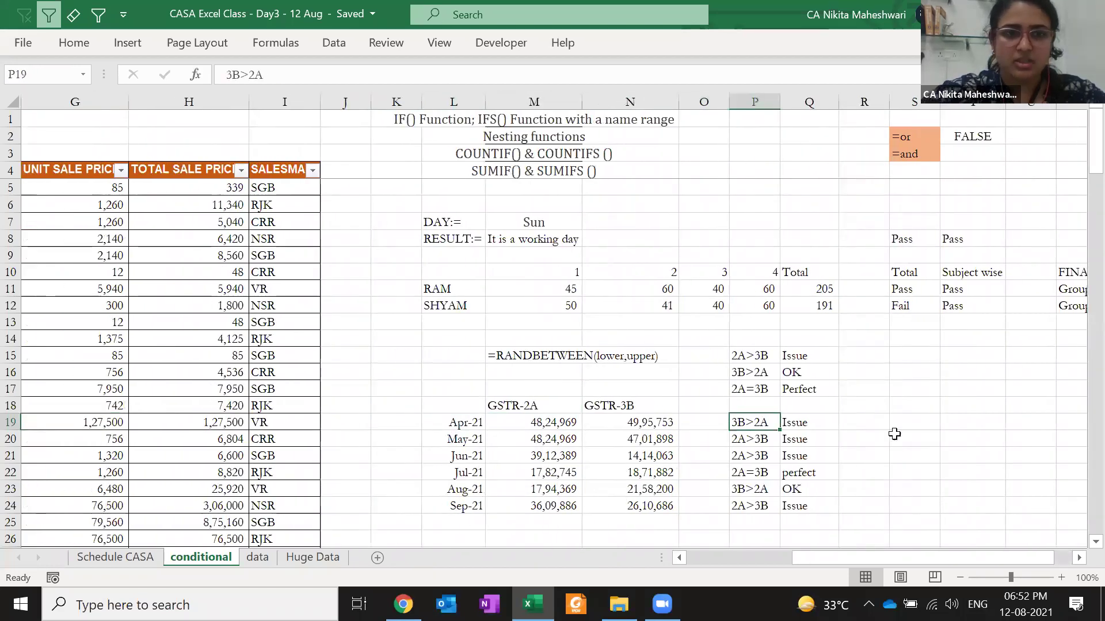
pyautogui.click(290, 200)
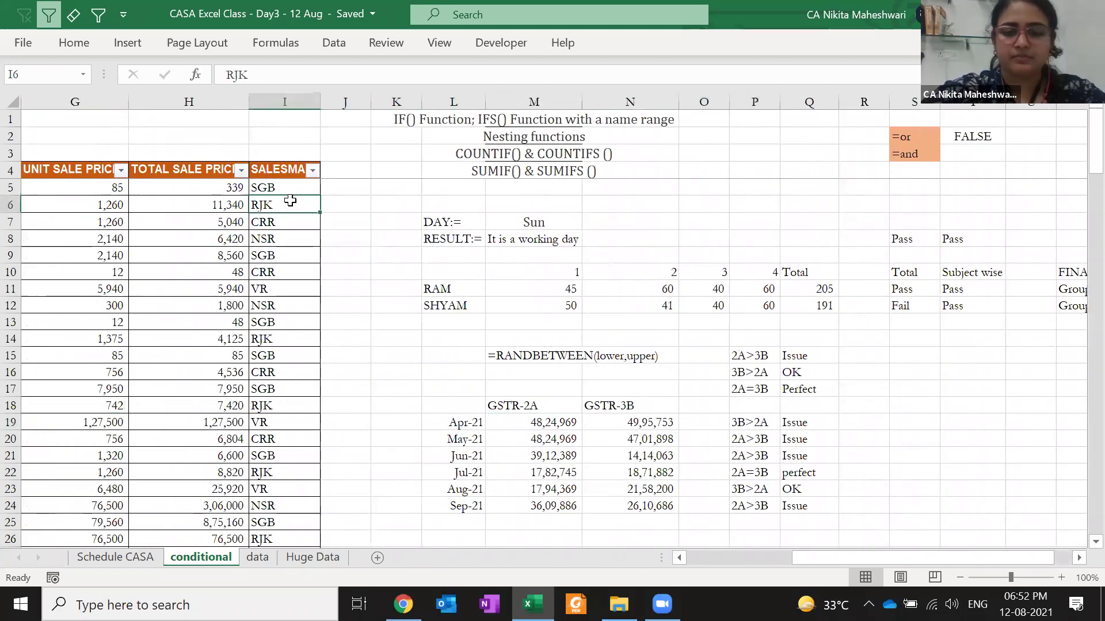
pyautogui.hotkey('ctrl', 'shift', 'Left')
# - Start an IF formula in S19 that tests M19*1.05>N19 and returns "Issue" when true
pyautogui.hscroll(5, 449, 340)
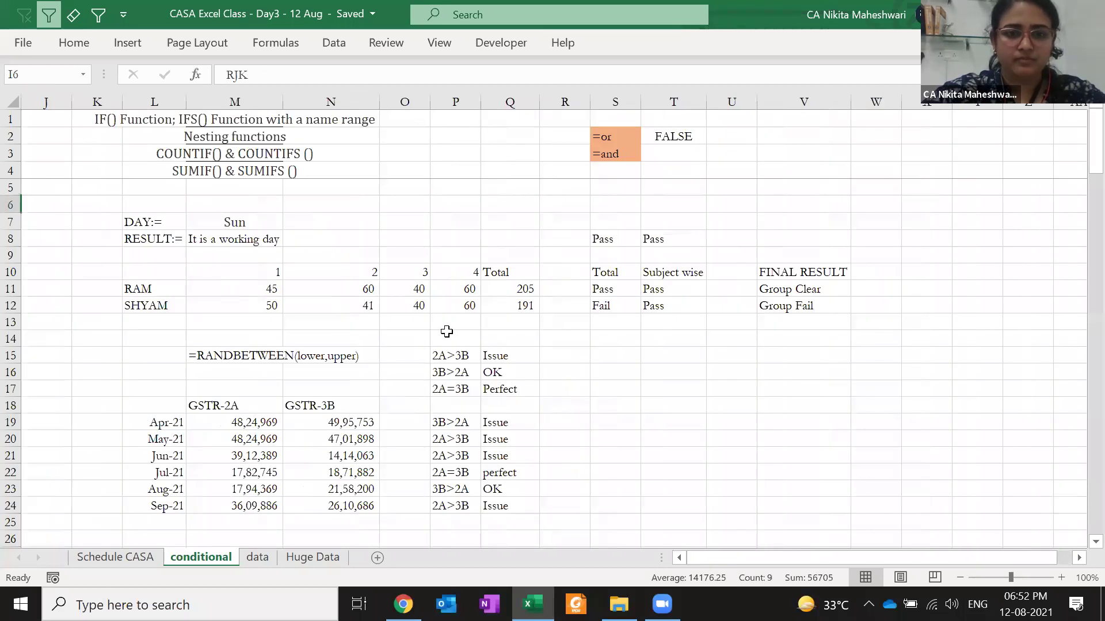
pyautogui.moveTo(446, 332); pyautogui.dragTo(443, 112)
pyautogui.scroll(-5, 518, 172)
pyautogui.click(597, 190)
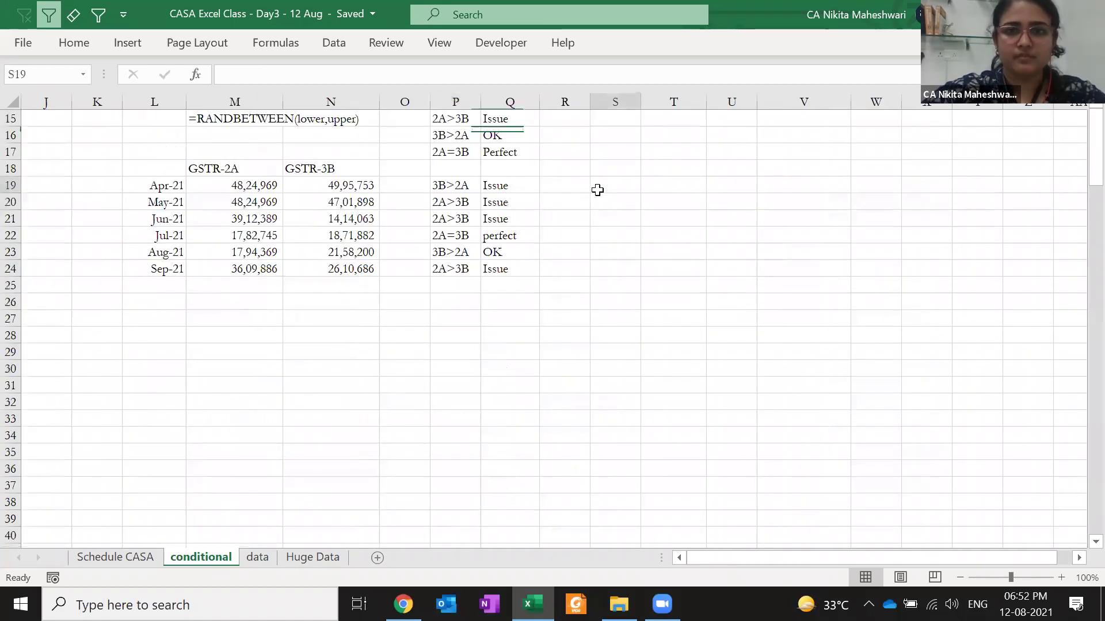
pyautogui.write('=if')
pyautogui.press('Tab')
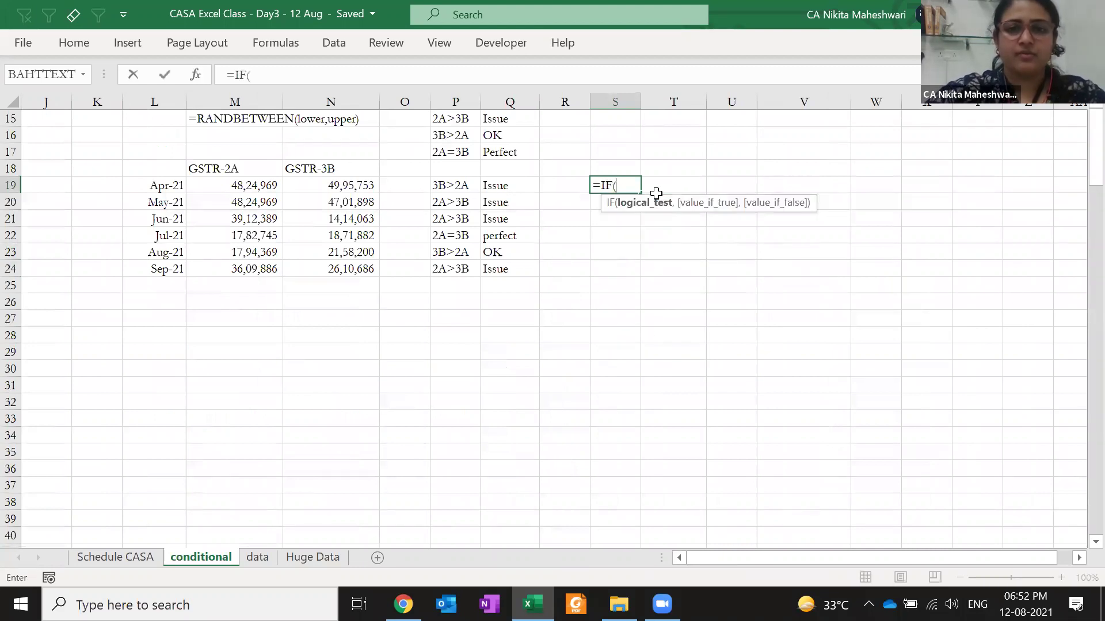
pyautogui.click(219, 185)
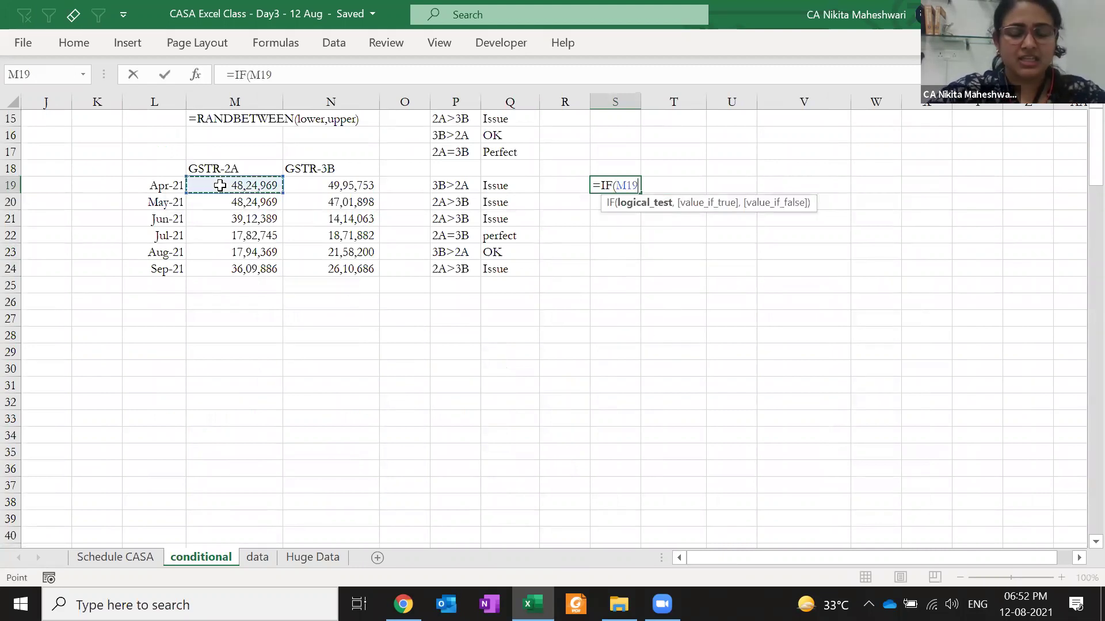
pyautogui.write('*1.05>')
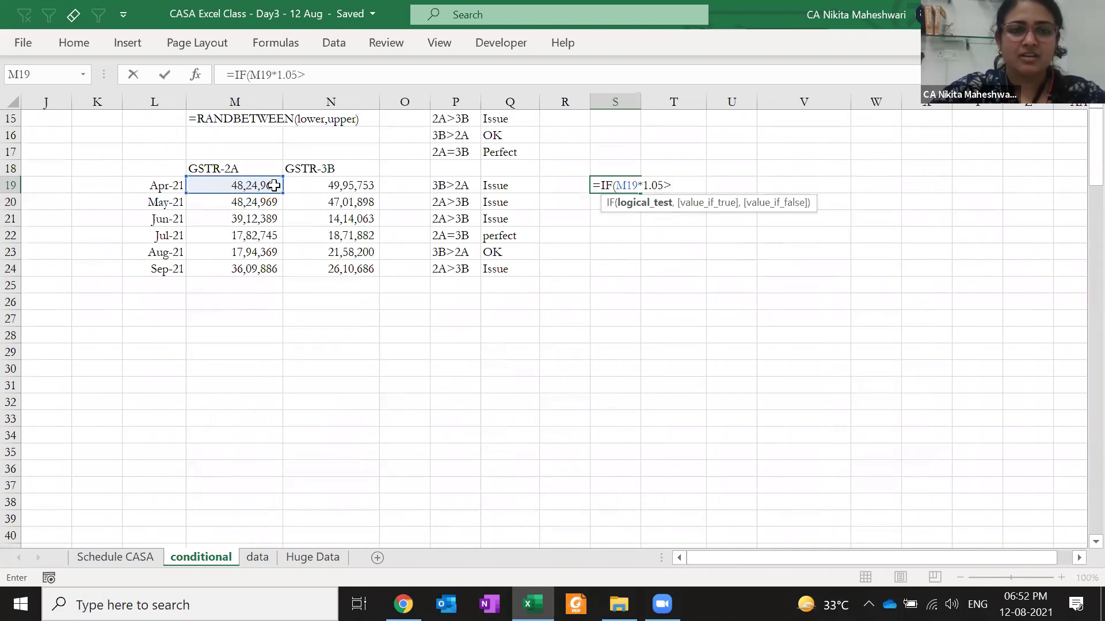
pyautogui.click(337, 185)
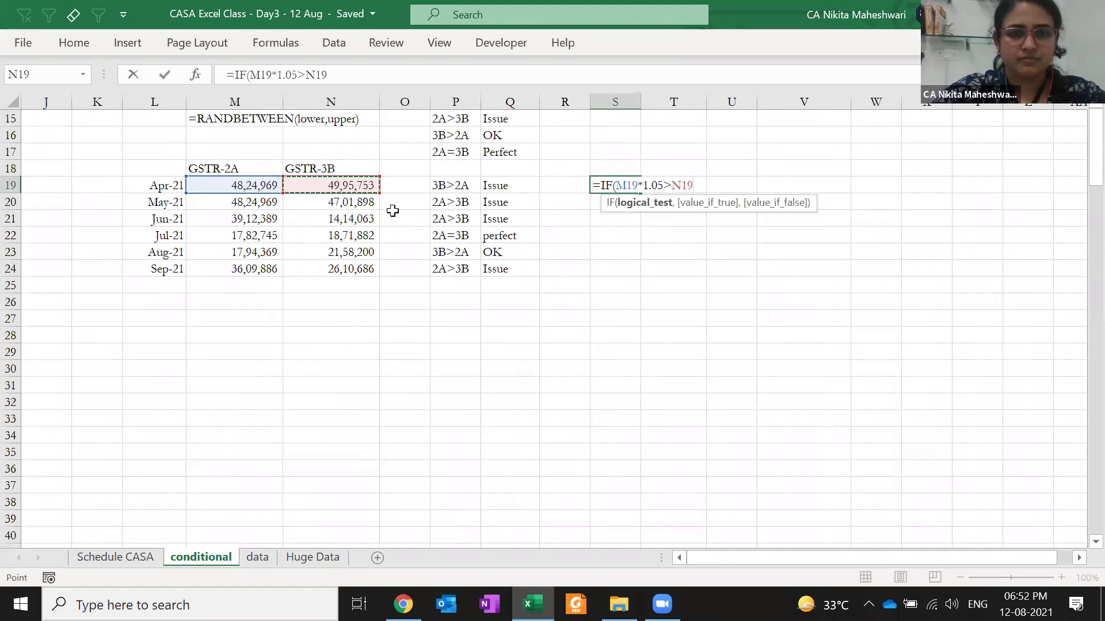
pyautogui.write(',')
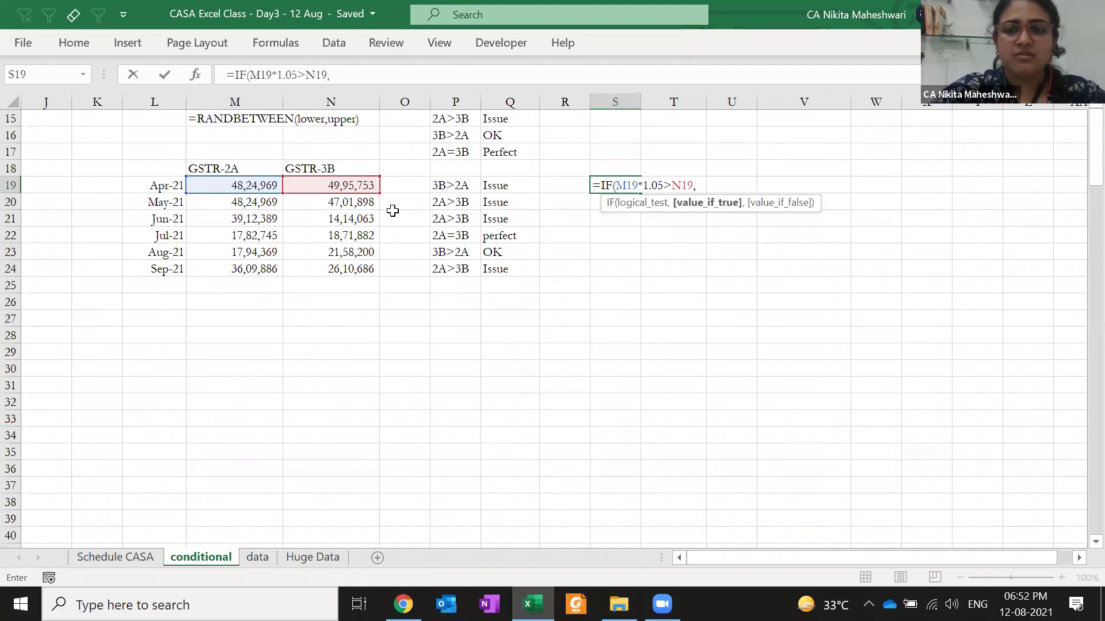
pyautogui.write('"Issue",')
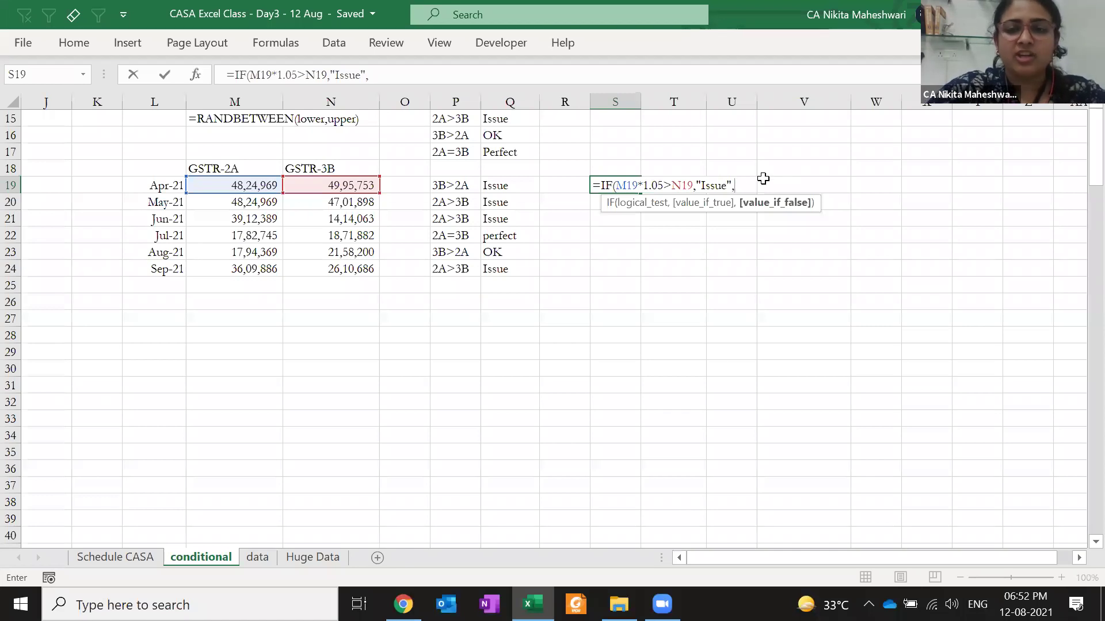
# - Nest a second IF as the false value, testing M19*1.05<N19 and returning "OK" when true
pyautogui.write('IF(')
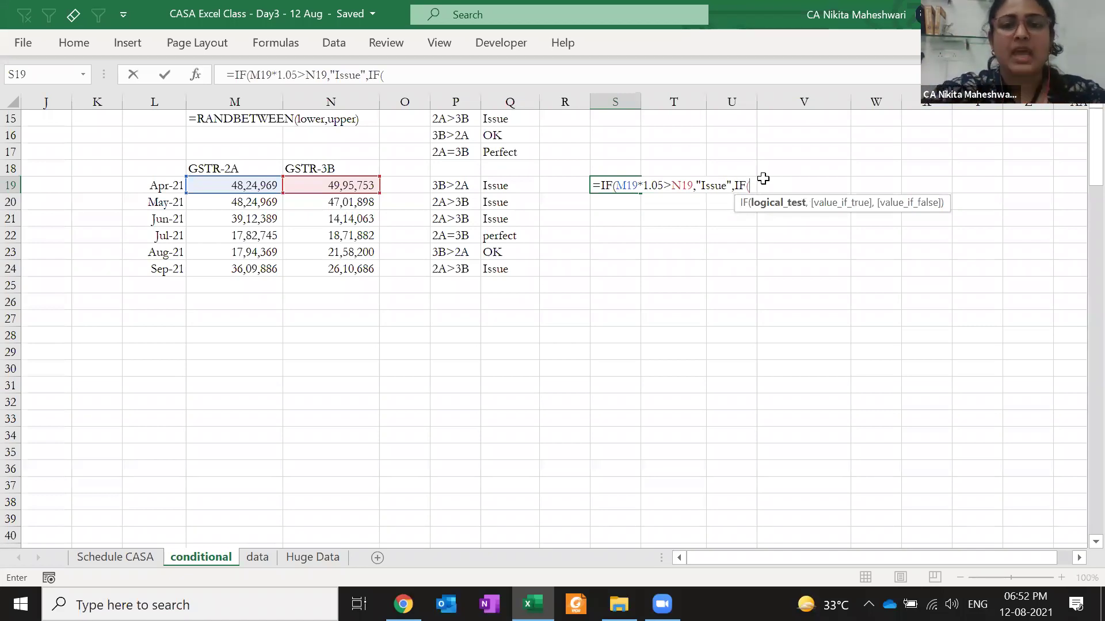
pyautogui.moveTo(615, 186); pyautogui.dragTo(694, 183)
pyautogui.doubleClick(709, 183)
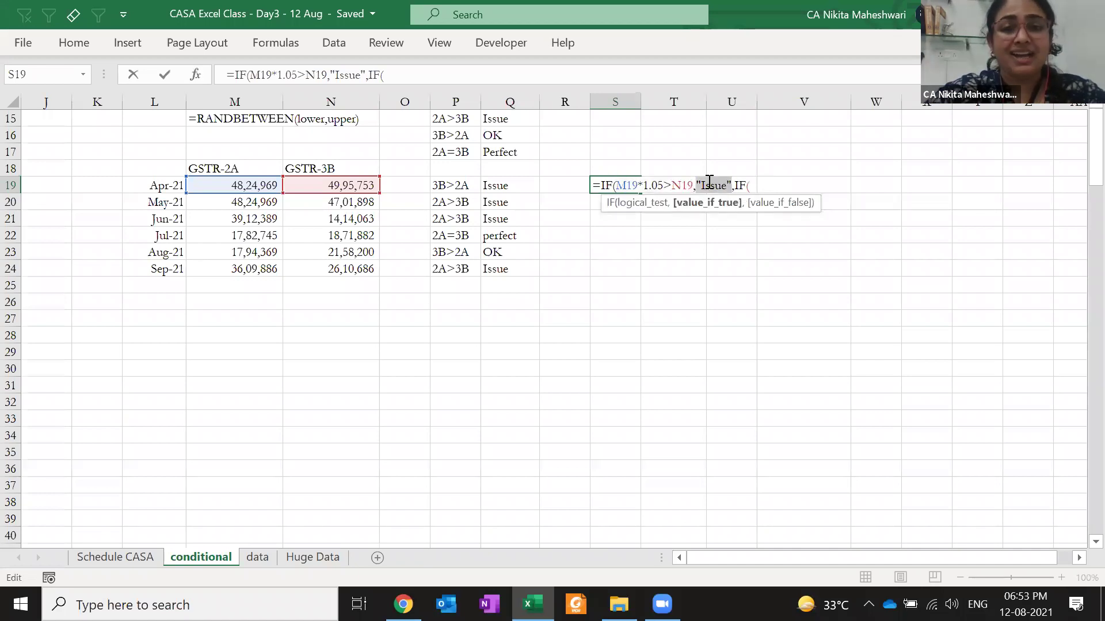
pyautogui.click(756, 185)
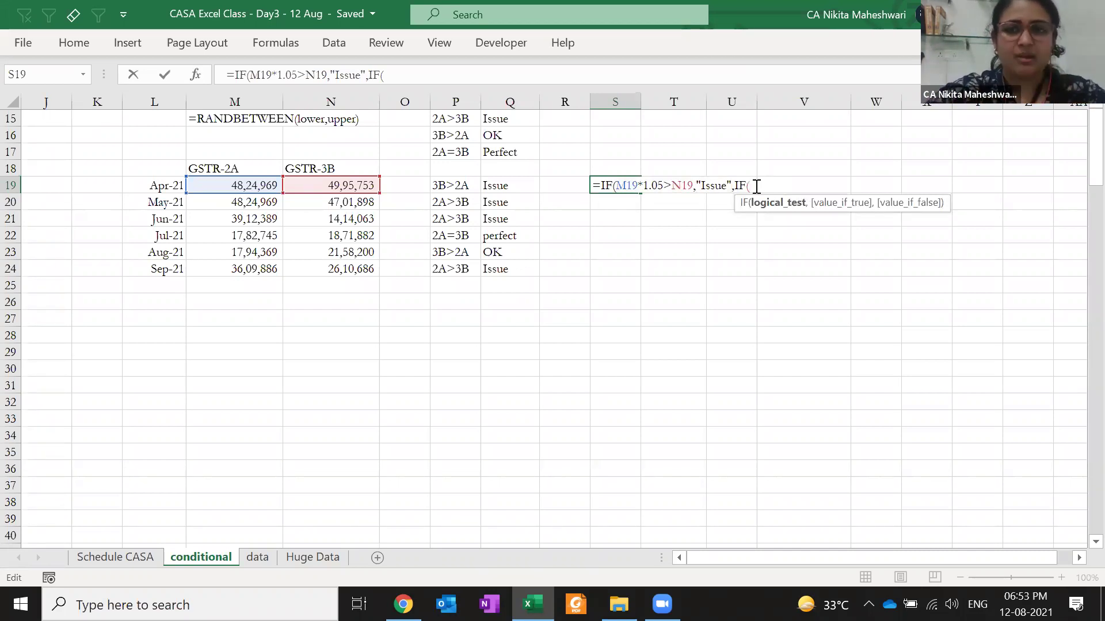
pyautogui.click(224, 186)
pyautogui.write('*1.05')
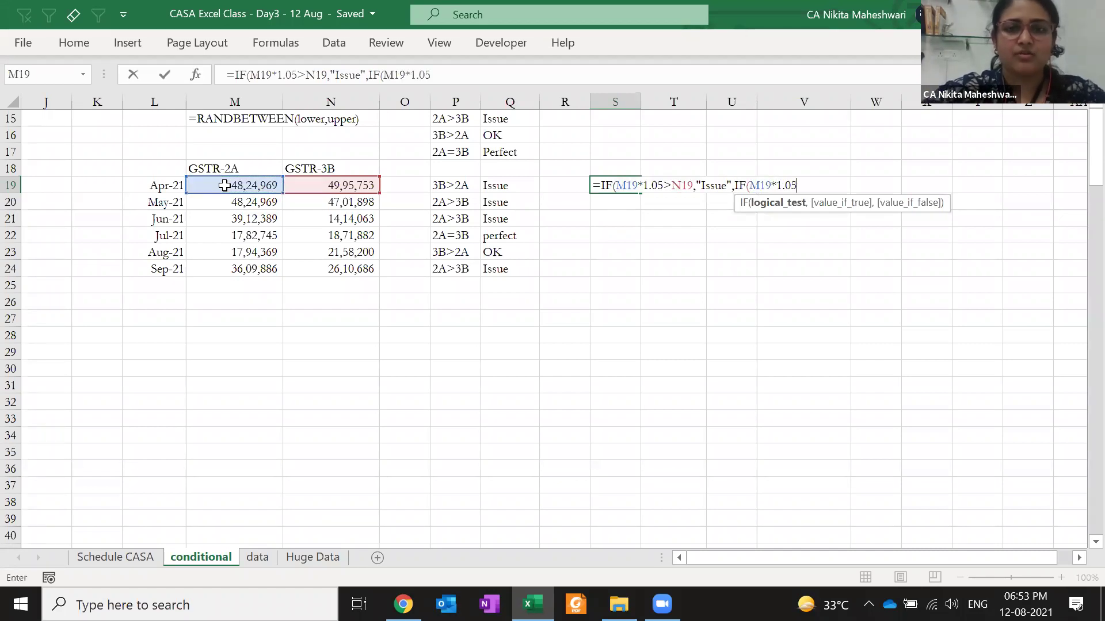
pyautogui.write('<')
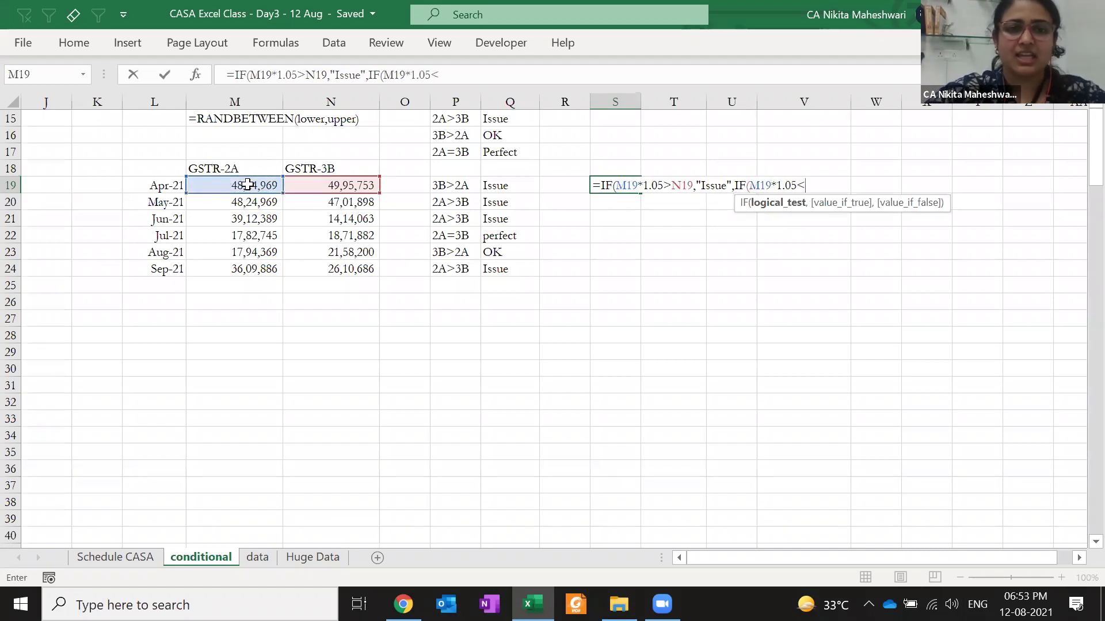
pyautogui.click(305, 185)
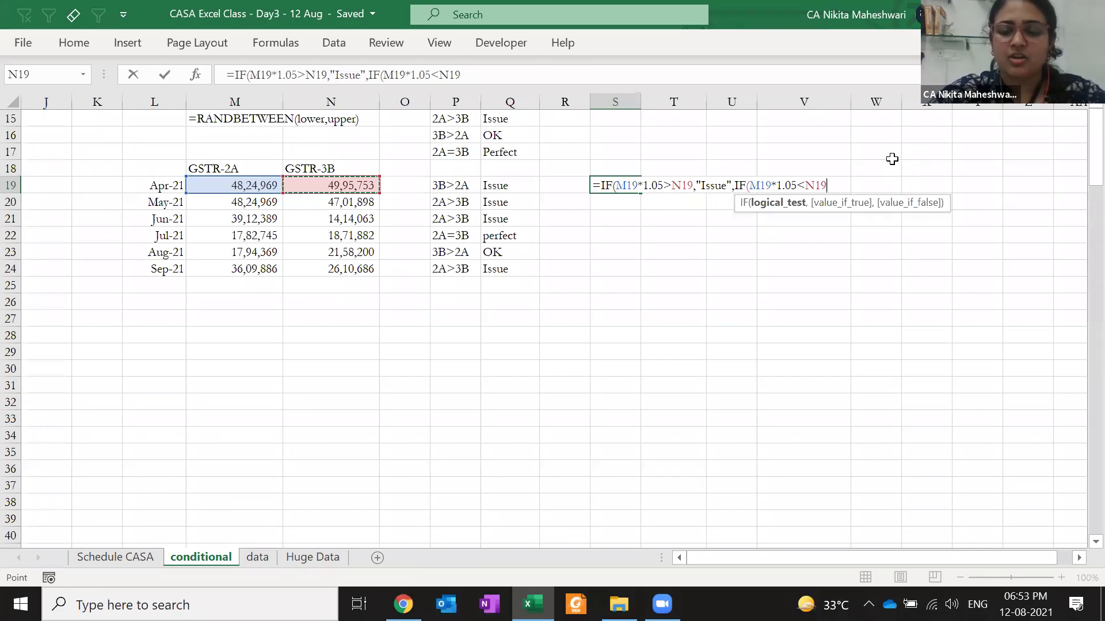
pyautogui.write(',"OK"')
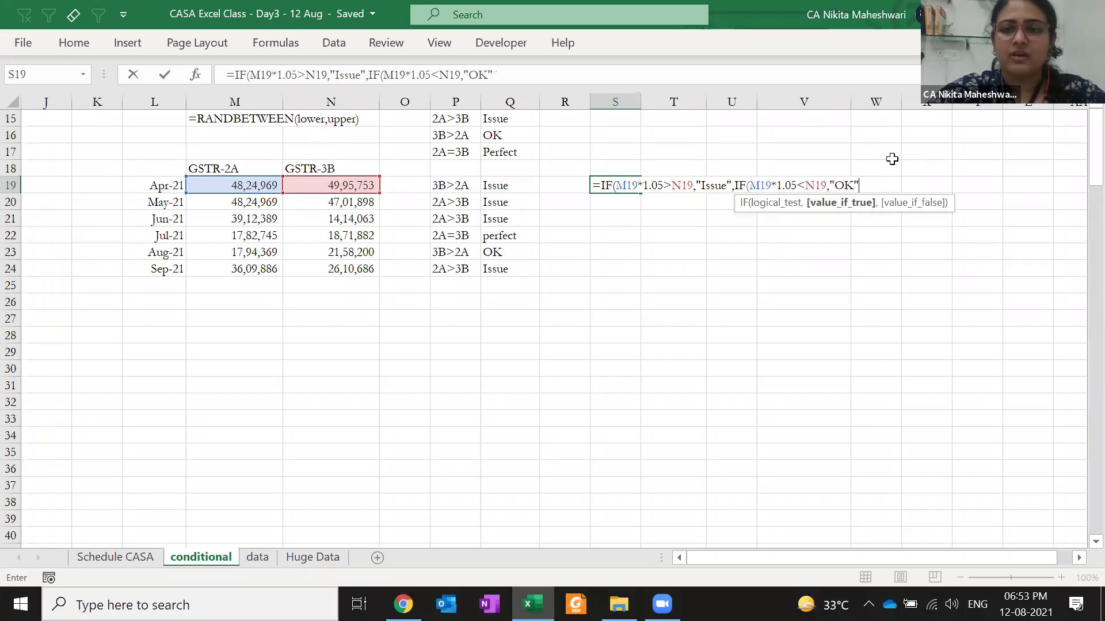
pyautogui.write(',')
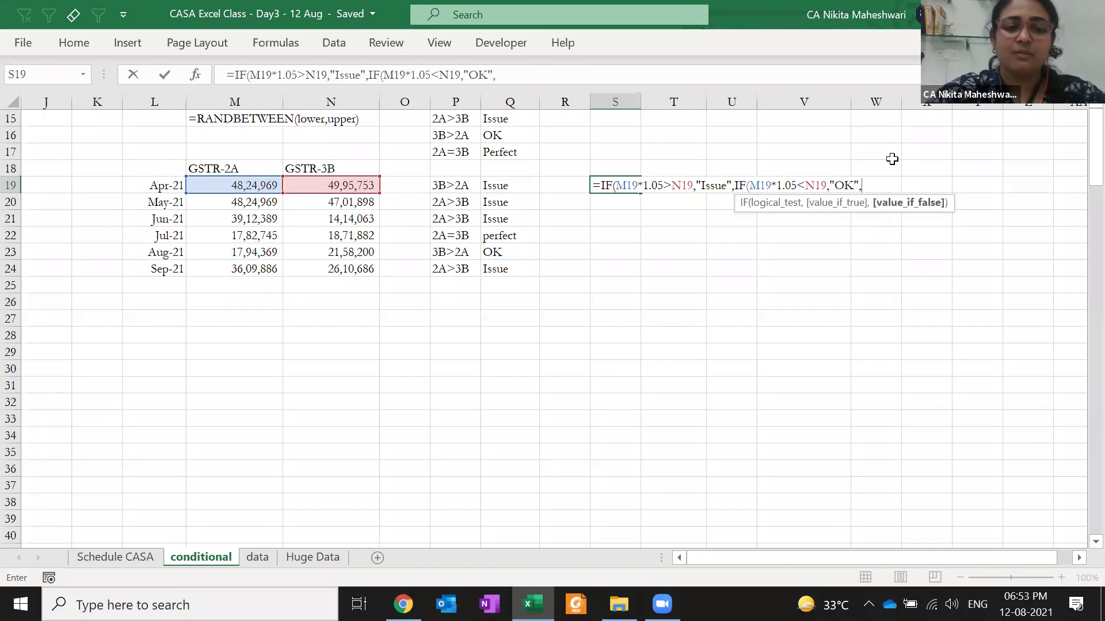
# - Nest a third IF in S19's formula, testing M19*1.05=N19 and returning "Perfect" when true
pyautogui.write('IF(')
pyautogui.click(231, 188)
pyautogui.write('*1.05=')
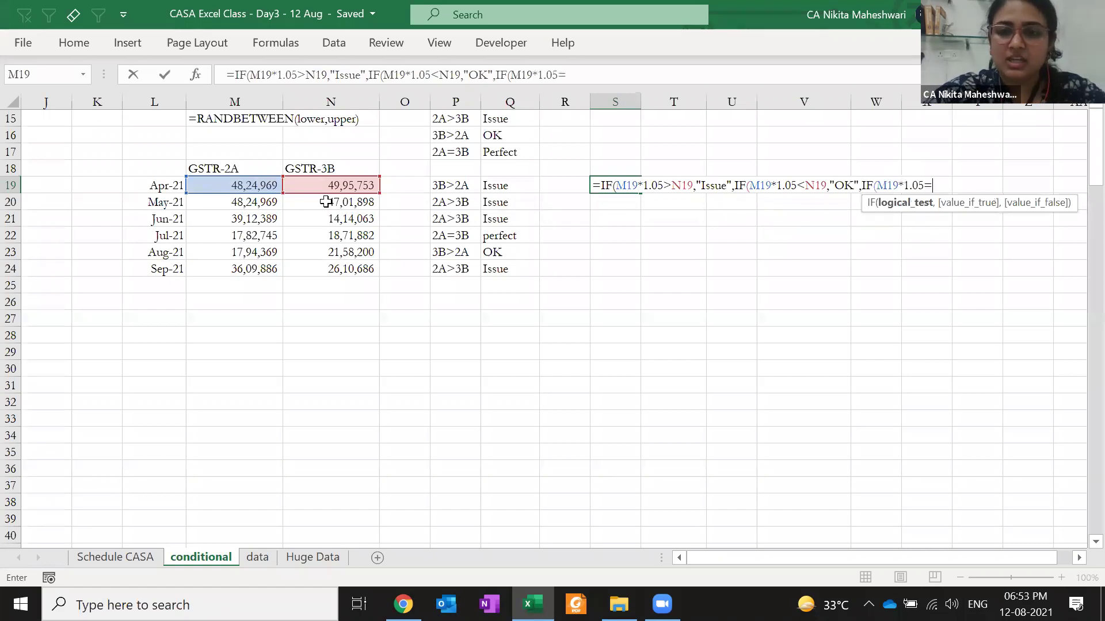
pyautogui.click(317, 185)
pyautogui.write(',"')
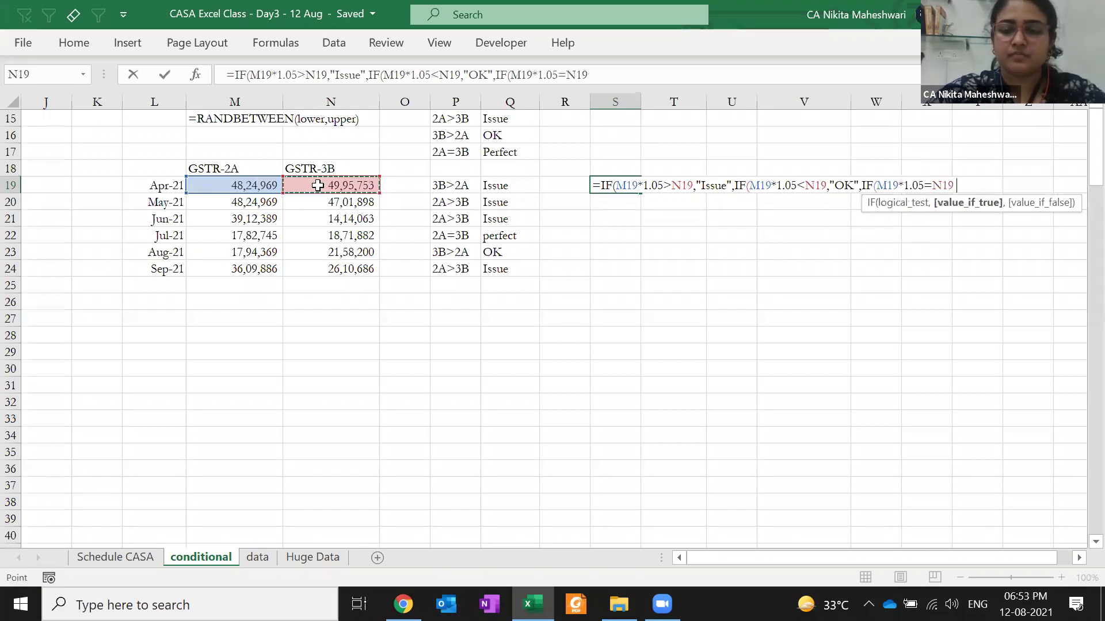
pyautogui.write('Pe')
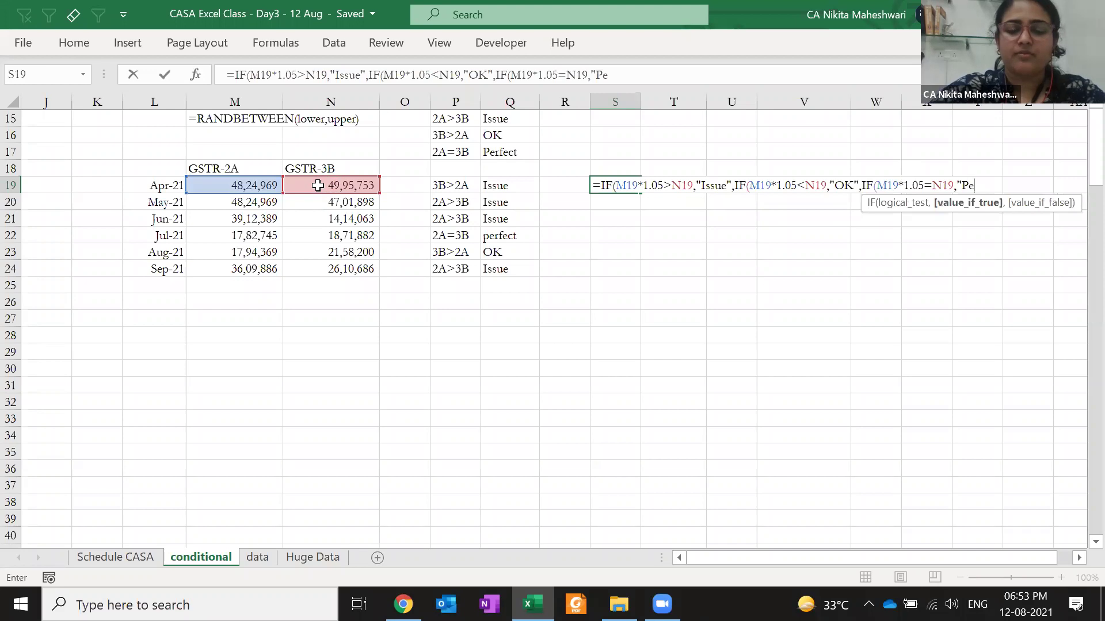
pyautogui.write('rfect",')
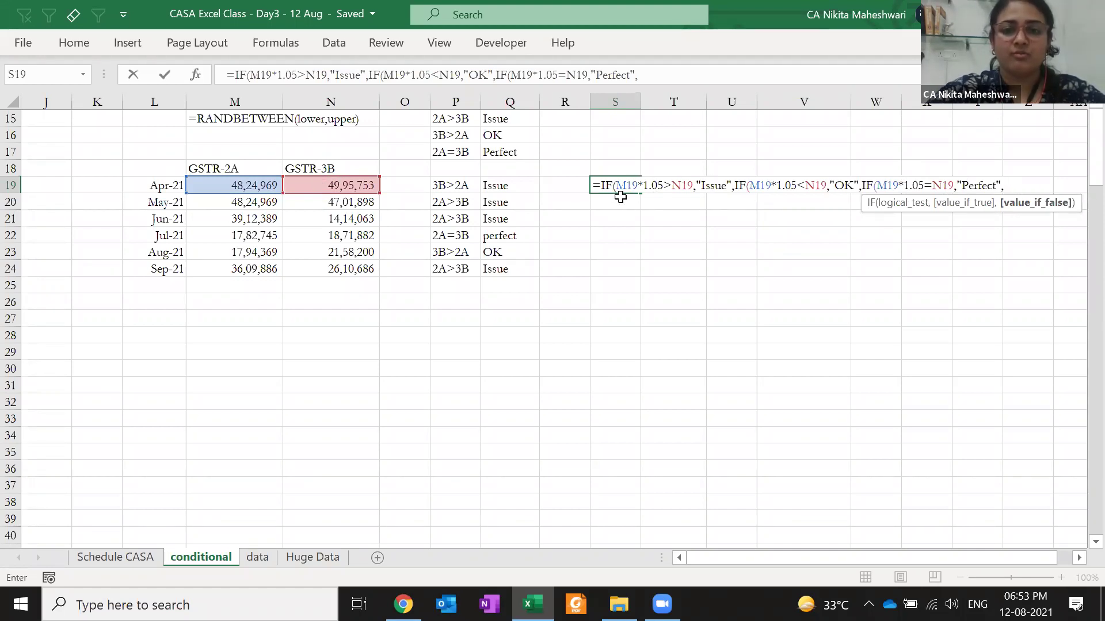
# - Supply "Some error" as the third IF's false value in S19's formula and close that IF's bracket
pyautogui.moveTo(615, 185); pyautogui.dragTo(958, 185)
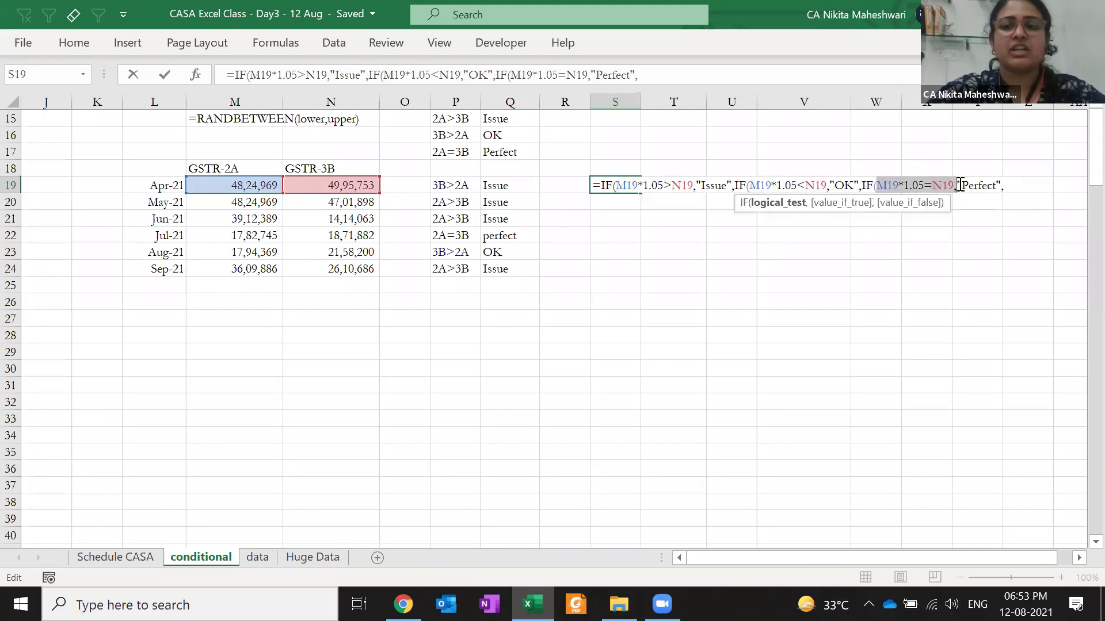
pyautogui.click(1044, 204)
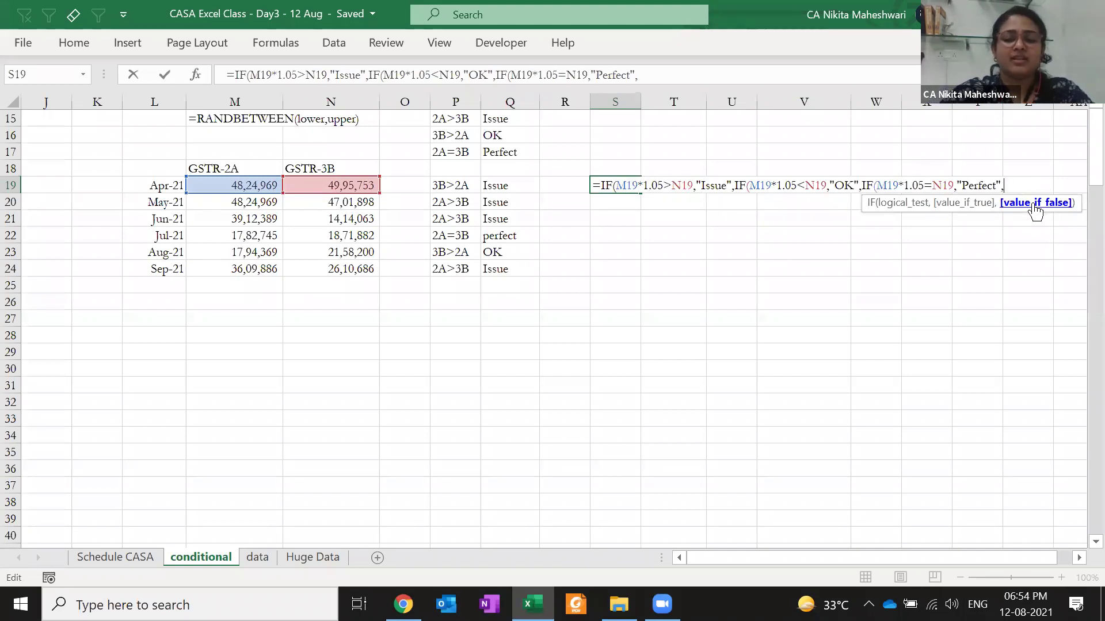
pyautogui.write('Some error")')
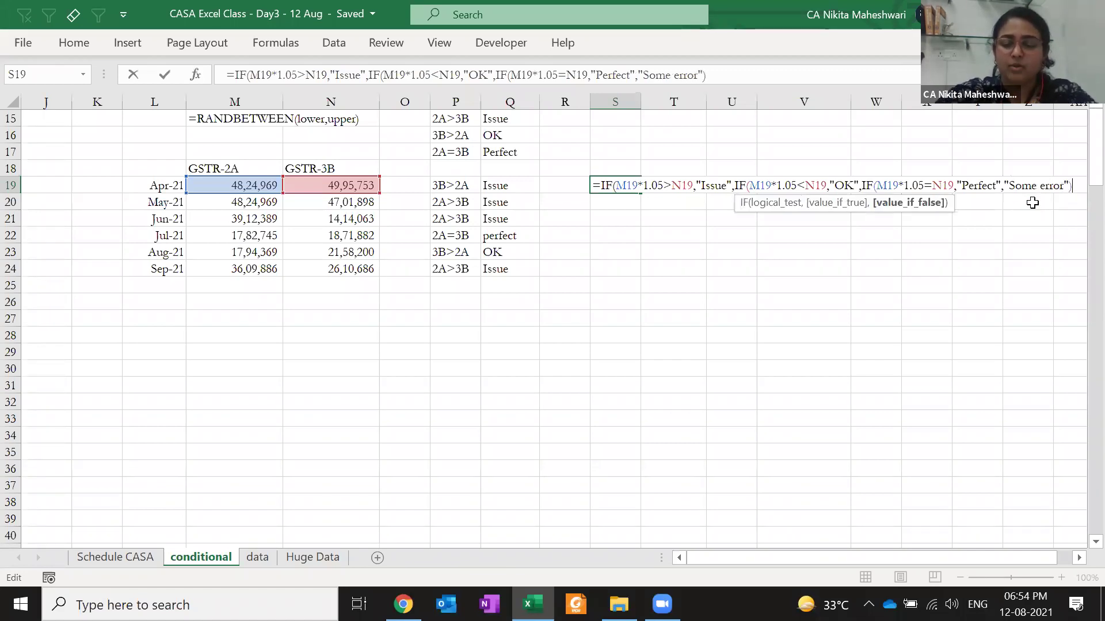
# - Check the IF brackets in S19's formula, add the two missing closing brackets, and enter the formula
pyautogui.click(1068, 187)
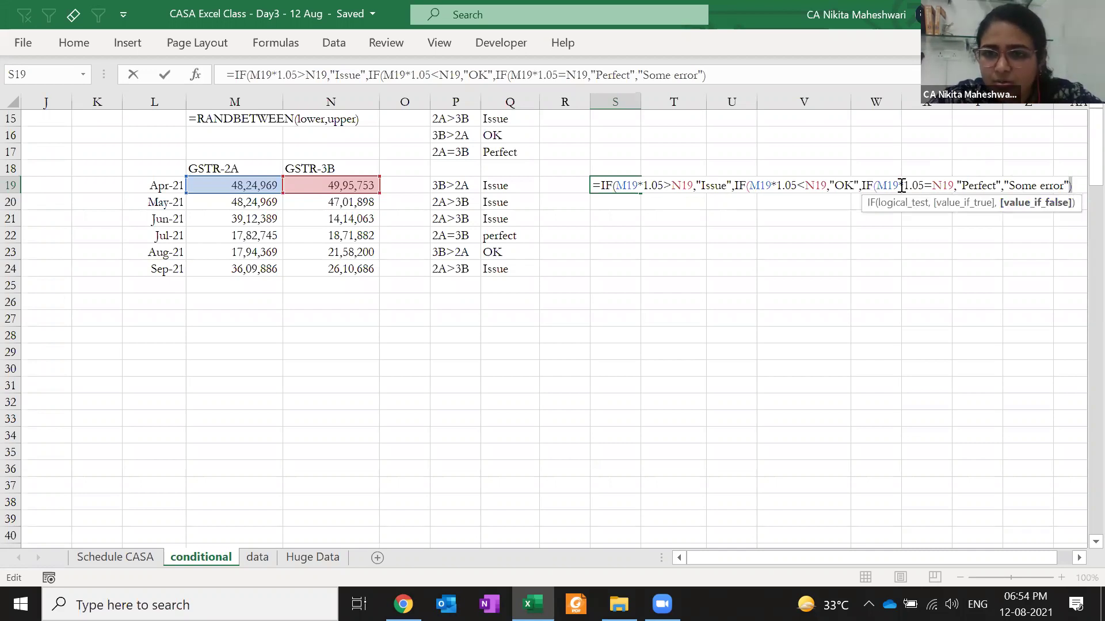
pyautogui.click(875, 186)
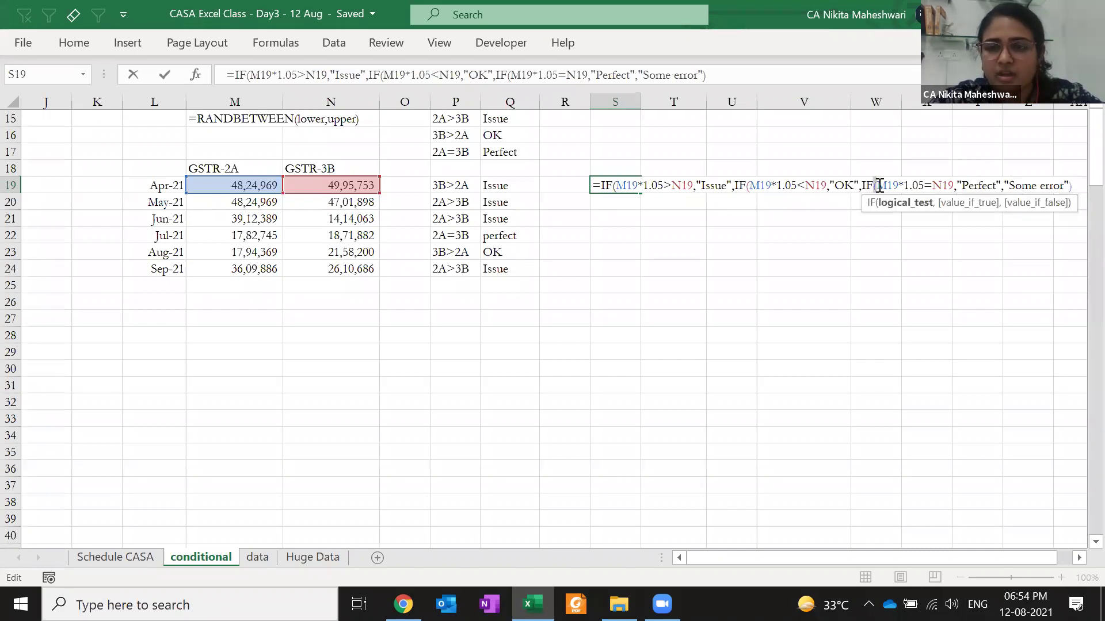
pyautogui.click(748, 186)
pyautogui.moveTo(613, 185); pyautogui.dragTo(625, 185)
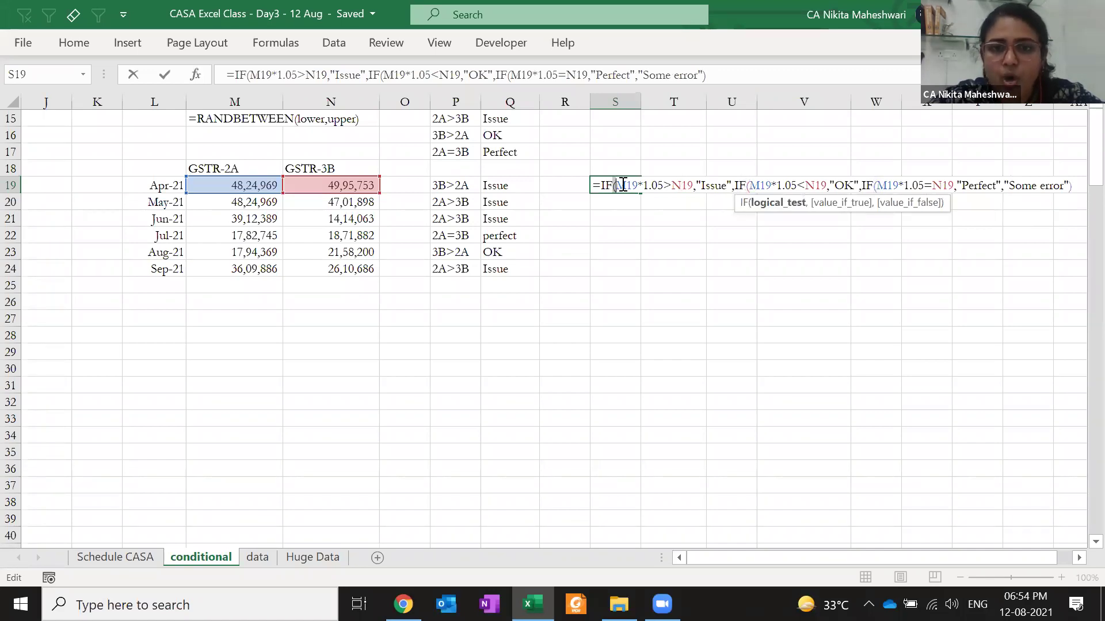
pyautogui.click(1085, 185)
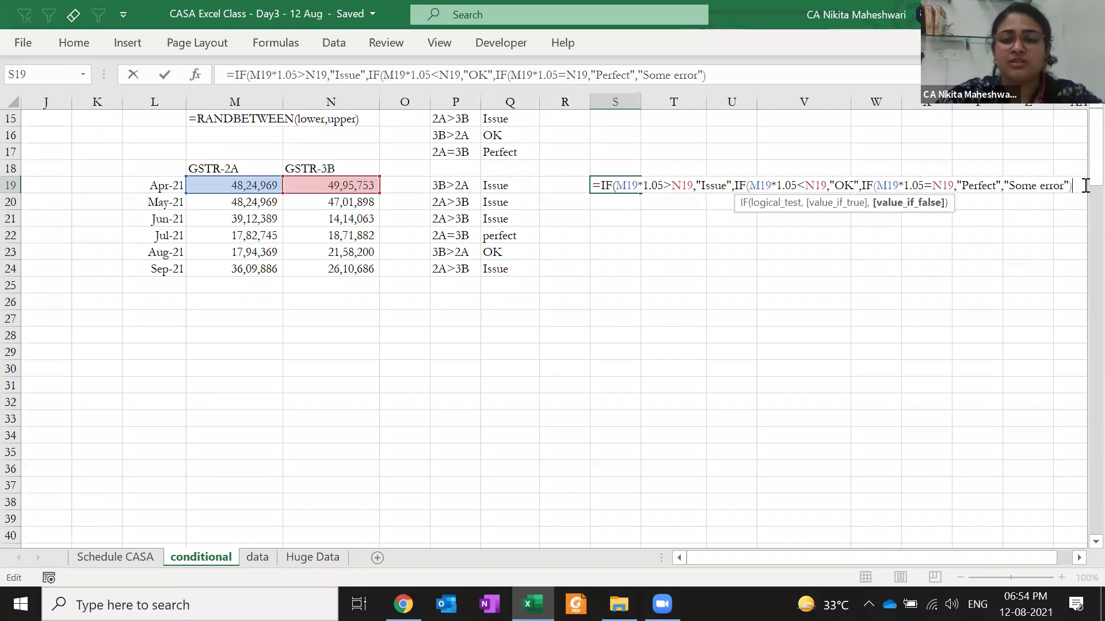
pyautogui.write('))')
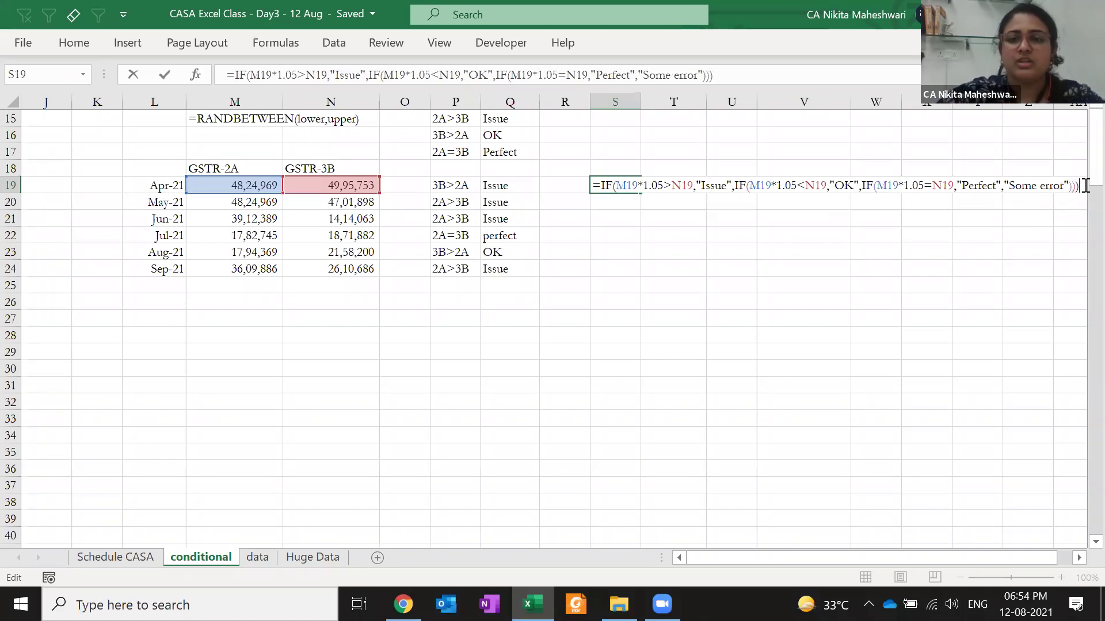
pyautogui.hotkey('ctrl', 'Return')
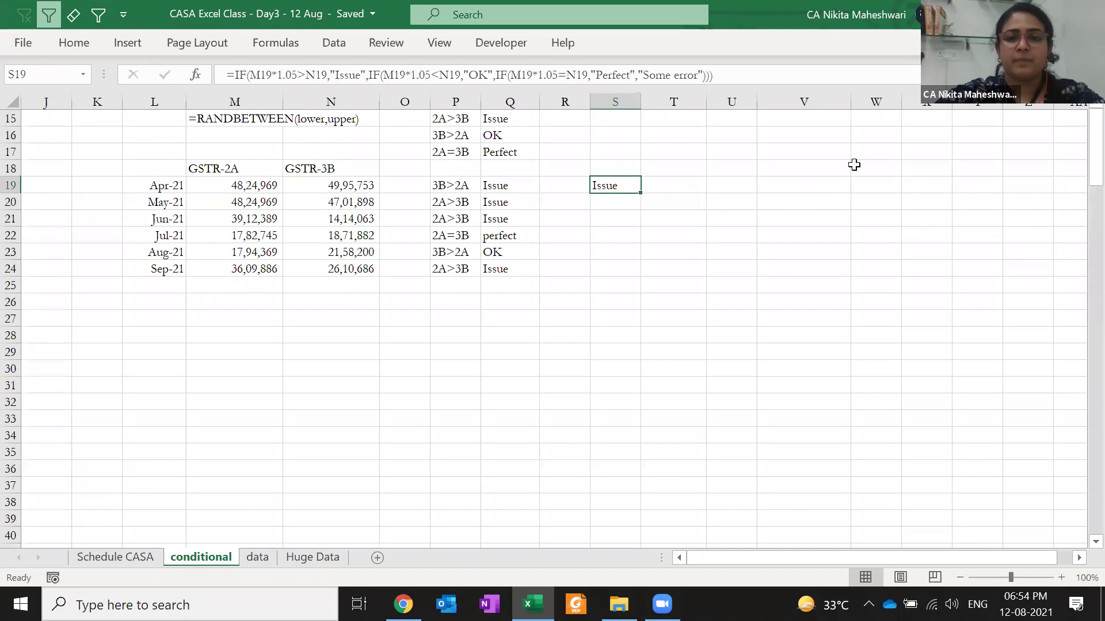
# - Examine S19's nested IF formula enlarged, checking how each opening bracket pairs with its closing bracket
pyautogui.keyDown('ctrl'); pyautogui.scroll(4, 851, 162); pyautogui.keyUp('ctrl')
pyautogui.press('Right')
pyautogui.press('Right')
pyautogui.press('Right')
pyautogui.press('Right')
pyautogui.press('Right')
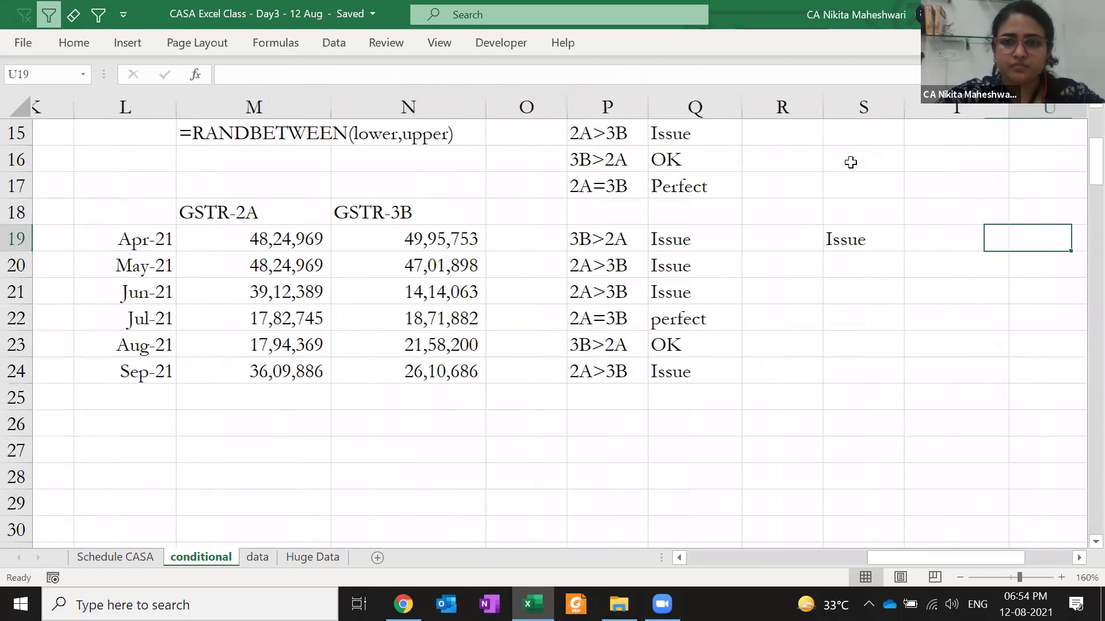
pyautogui.press('Right')
pyautogui.press('Left')
pyautogui.press('Left')
pyautogui.press('Left')
pyautogui.press('Left')
pyautogui.press('Left')
pyautogui.press('Left')
pyautogui.press('F2')
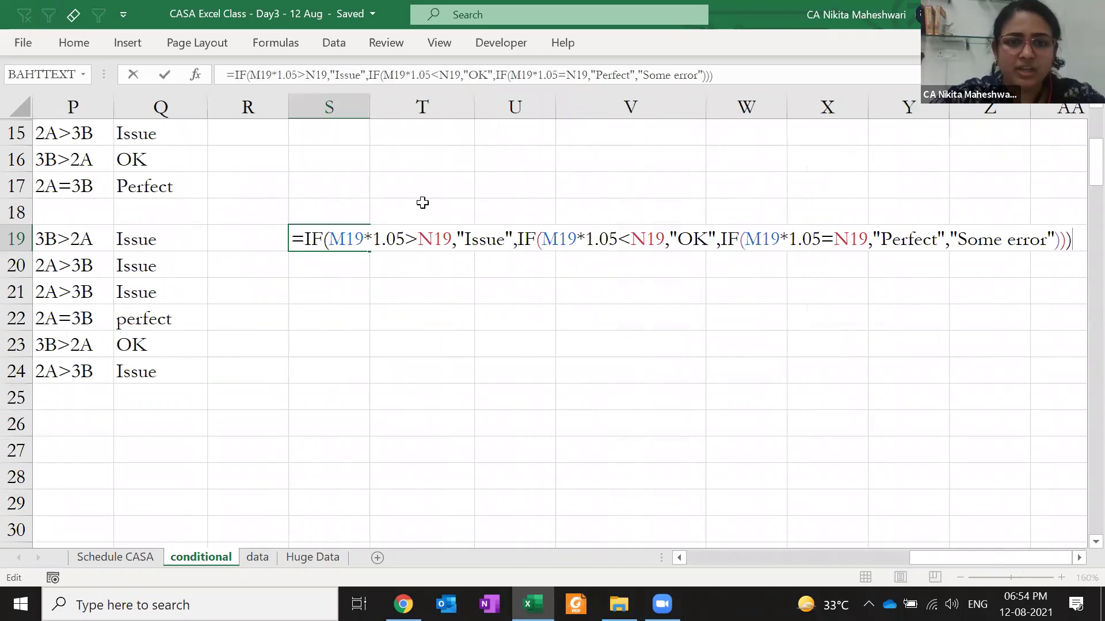
pyautogui.click(745, 247)
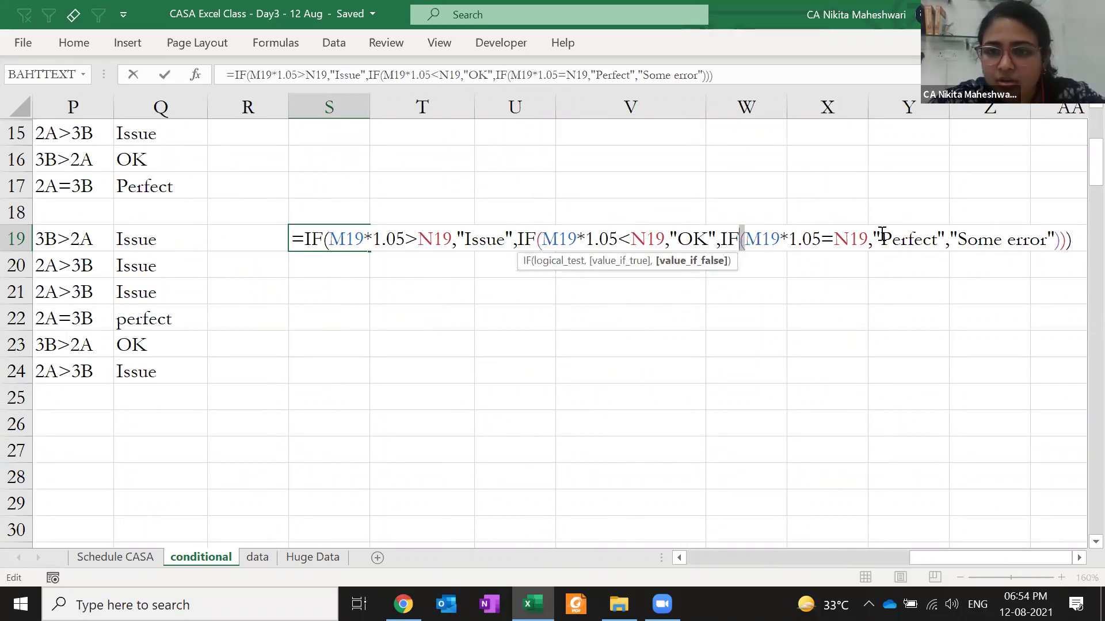
pyautogui.click(325, 242)
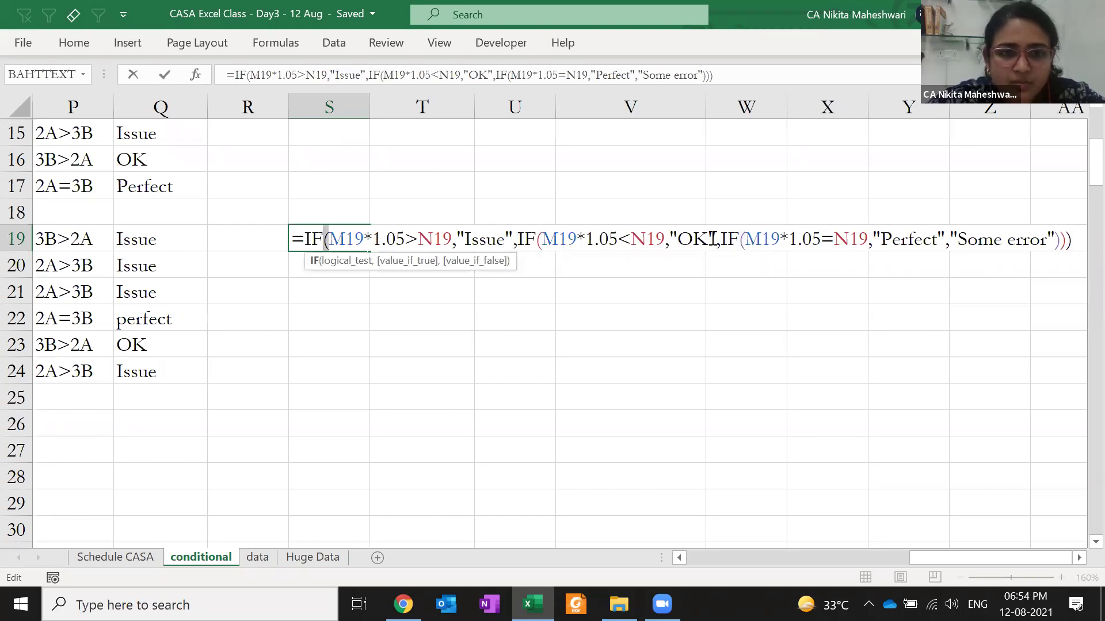
pyautogui.click(1063, 241)
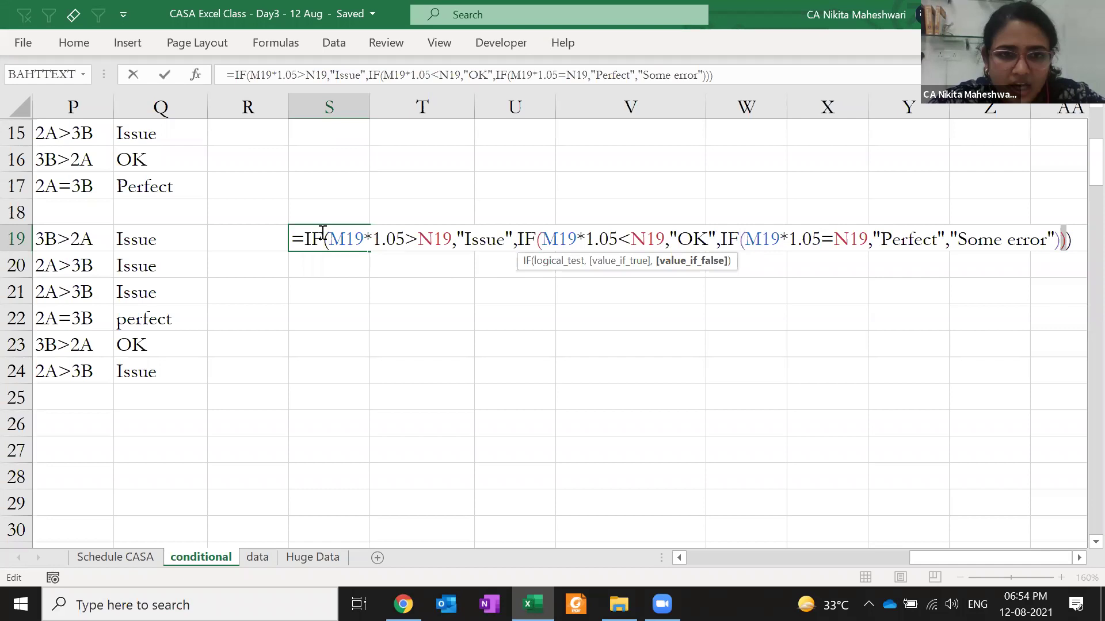
pyautogui.click(538, 235)
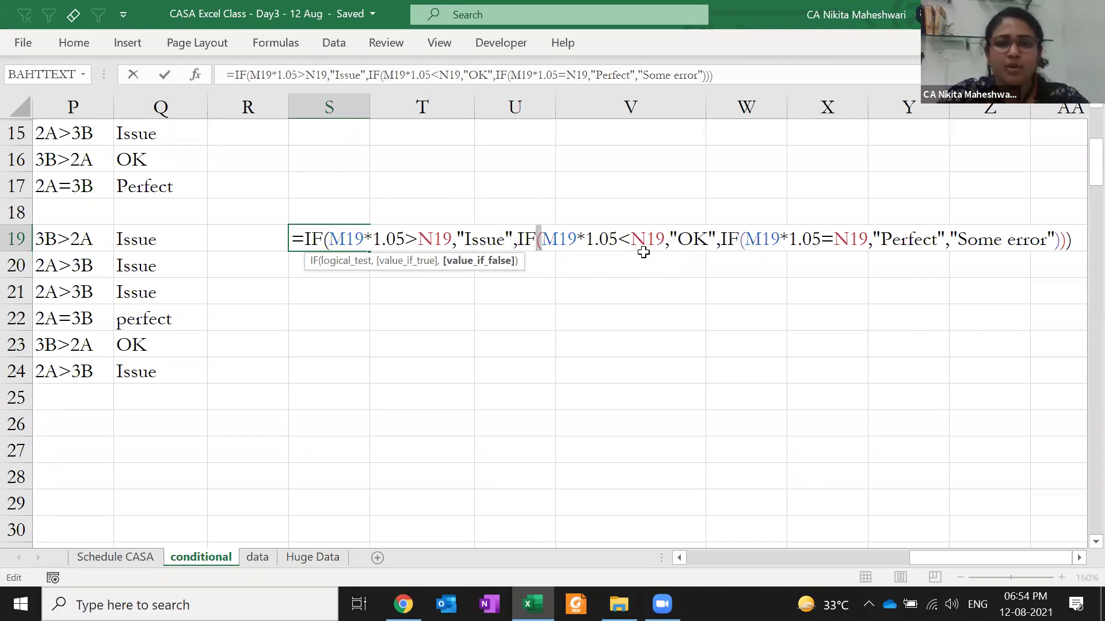
pyautogui.hotkey('ctrl', 'Return')
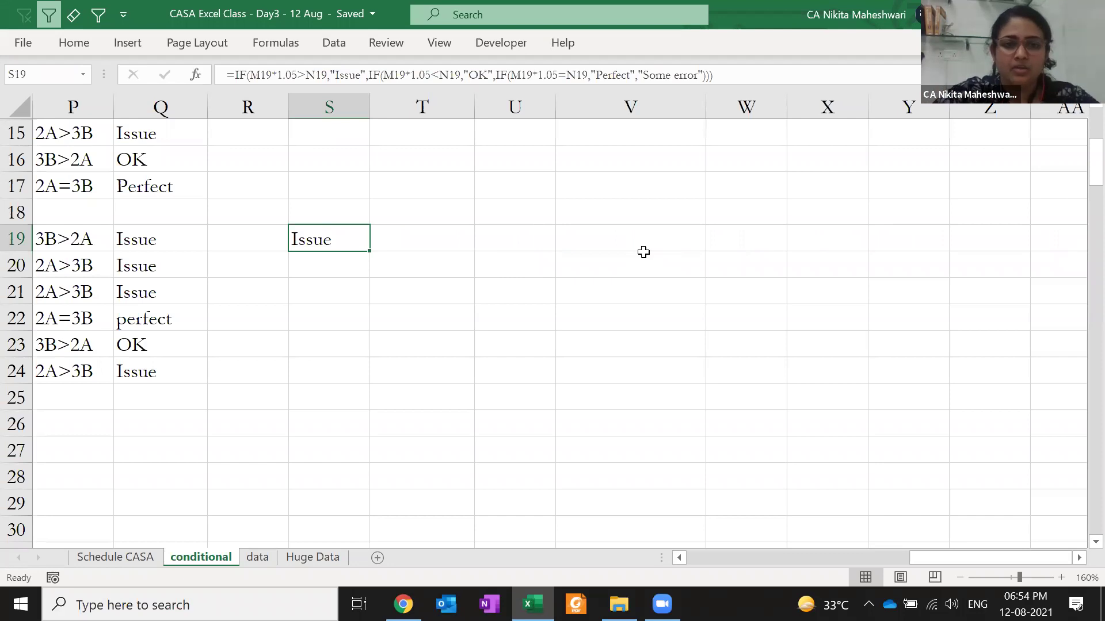
# - Fill S19's nested IF formula down through September's row, S24
pyautogui.scroll(-6, 643, 252)
pyautogui.press('Left')
pyautogui.press('Left')
pyautogui.press('Left')
pyautogui.press('Left')
pyautogui.press('Left')
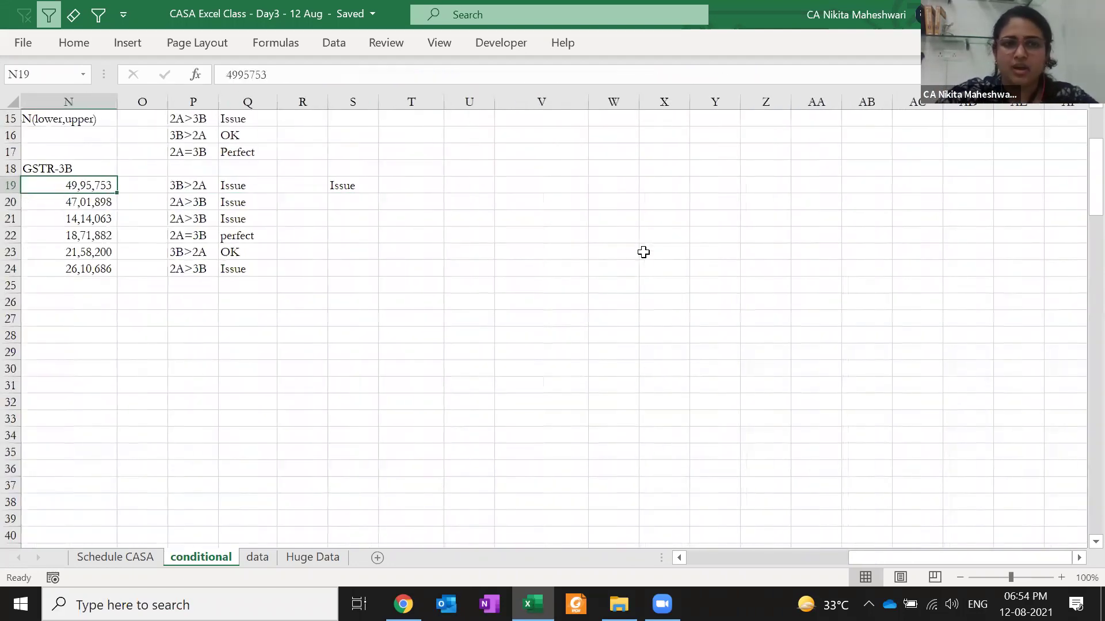
pyautogui.click(236, 191)
pyautogui.hotkey('ctrl', 'Down')
pyautogui.press('Right')
pyautogui.press('Right')
pyautogui.hotkey('ctrl', 'shift', 'Up')
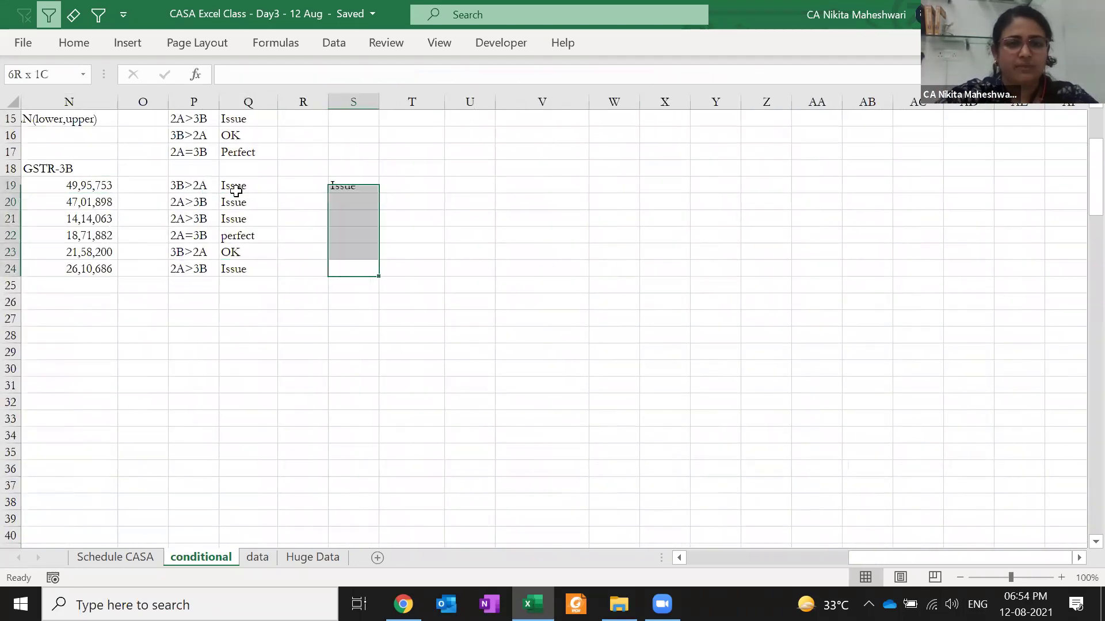
pyautogui.hotkey('ctrl', 'd')
# - Compare the IFERROR-wrapped IFS formula in Q19 with the nested IF formula in S19
pyautogui.click(252, 235)
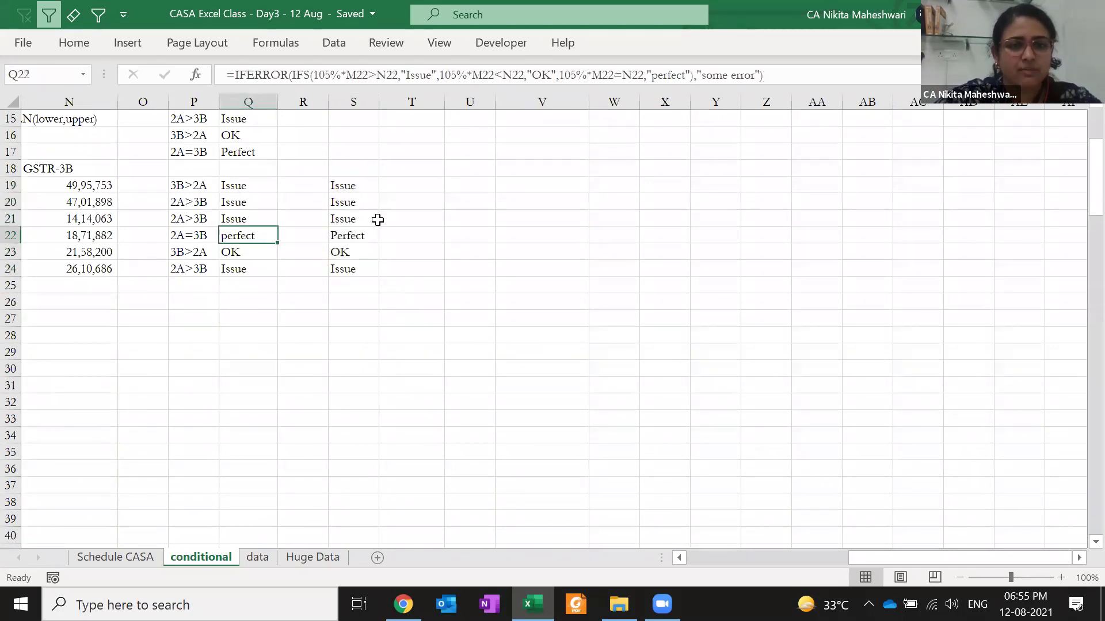
pyautogui.click(230, 190)
pyautogui.press('F2')
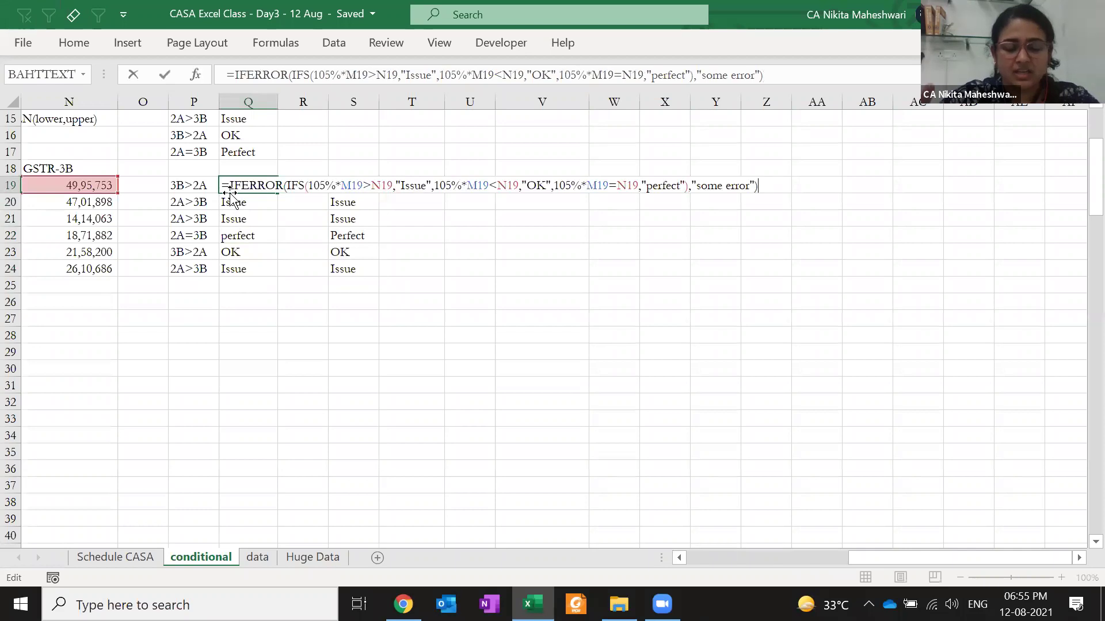
pyautogui.press('Tab')
pyautogui.press('Tab')
pyautogui.press('F2')
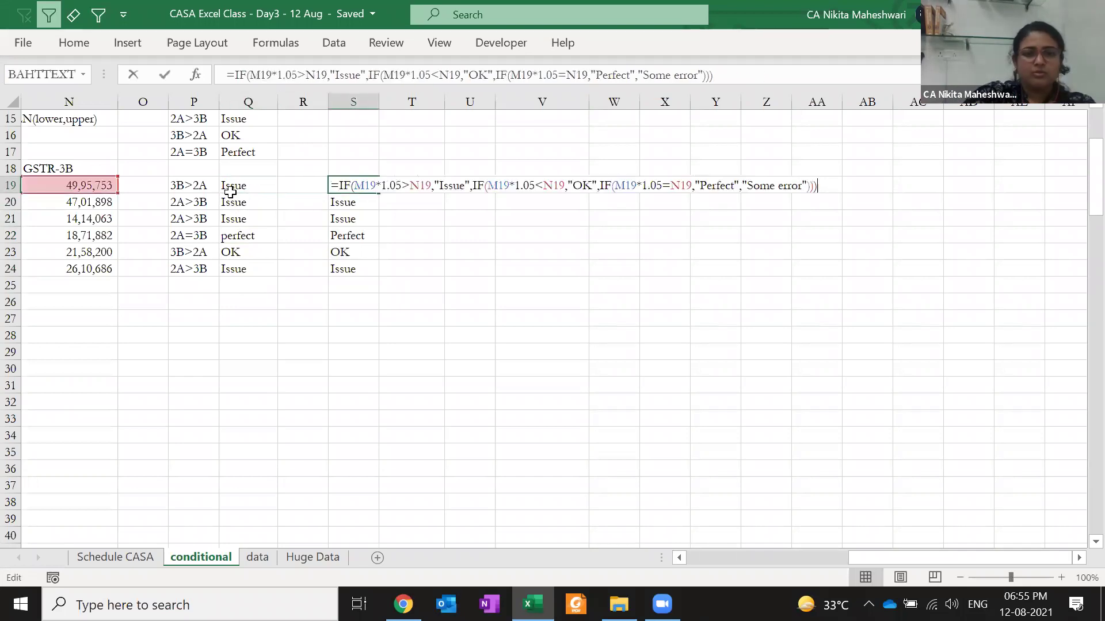
pyautogui.press('Escape')
pyautogui.press('Left')
pyautogui.press('Left')
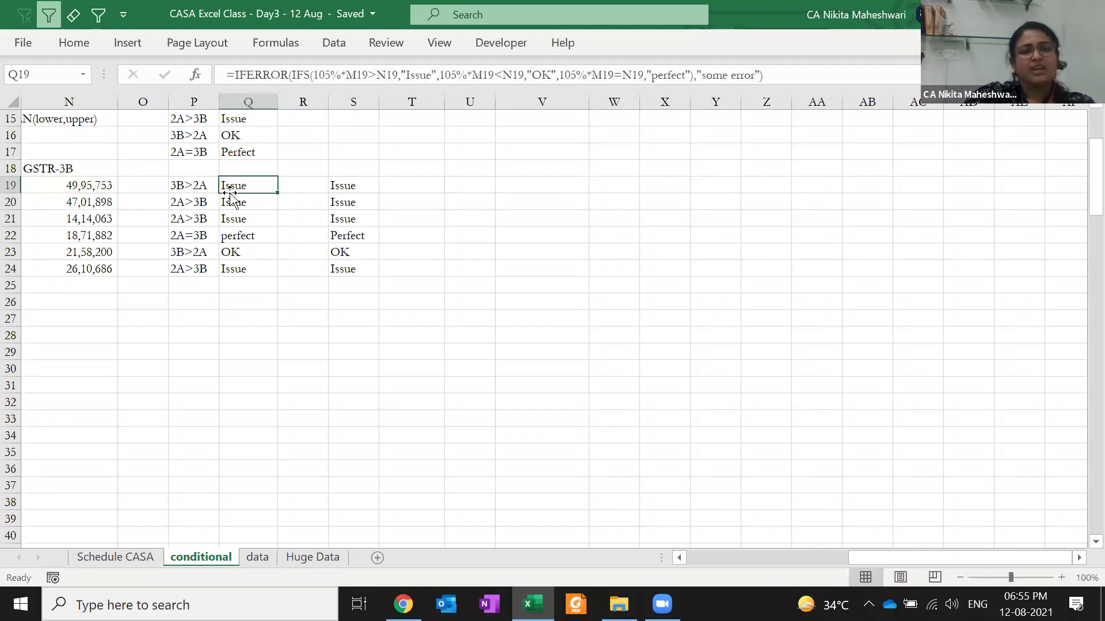
pyautogui.press('F2')
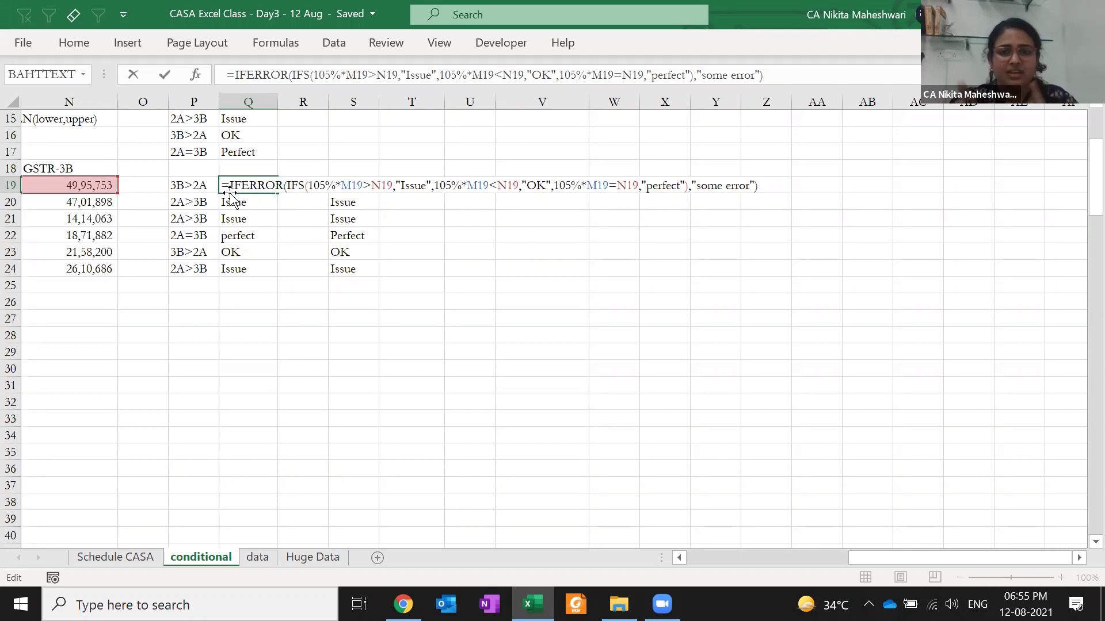
pyautogui.hotkey('ctrl', 'Return')
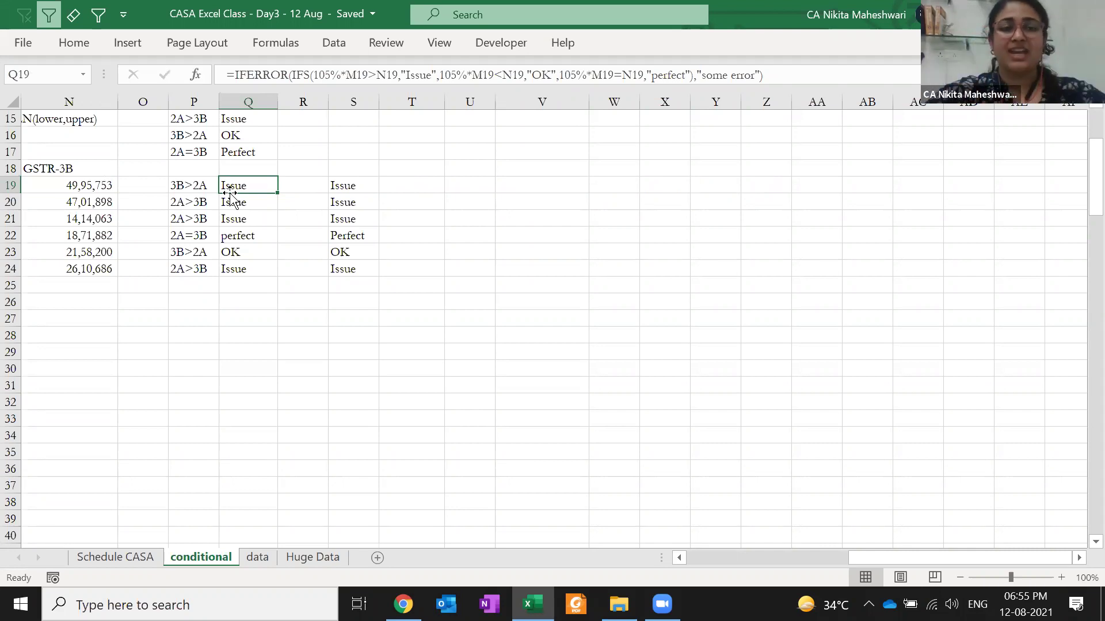
# - Replace April's GSTR-2A figure in M19 with the text "a" to test the formulas' error handling
pyautogui.click(13, 101)
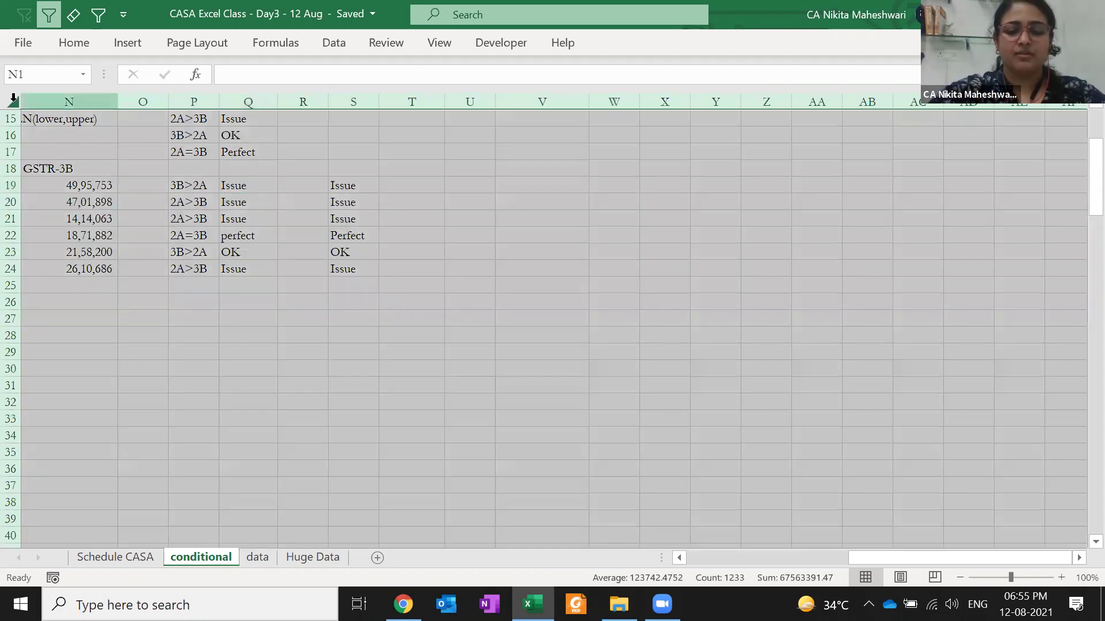
pyautogui.scroll(5, 23, 99)
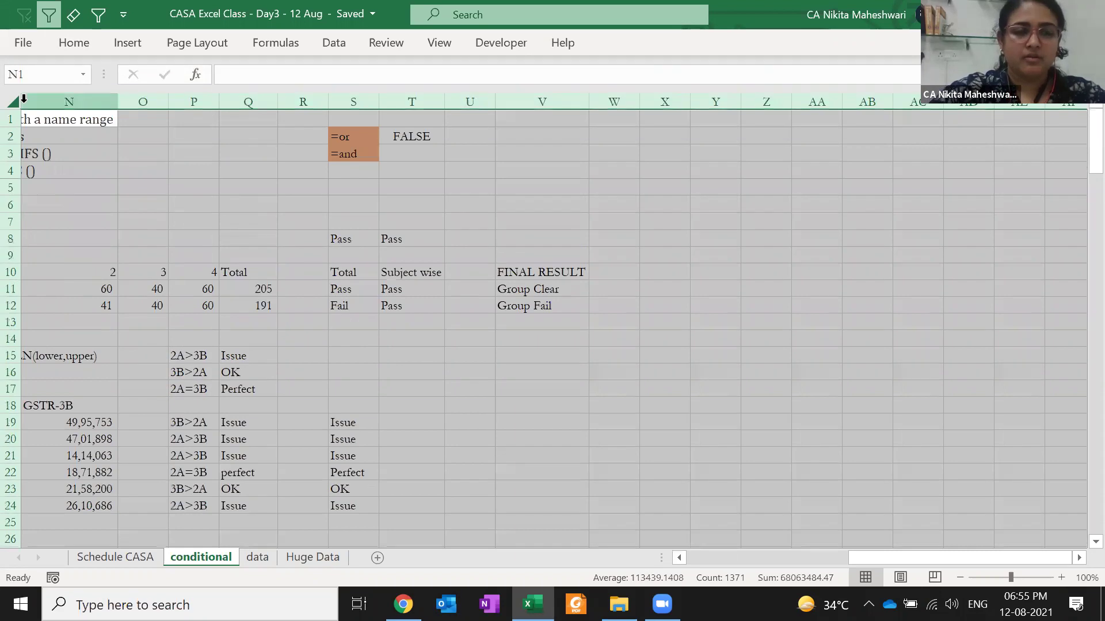
pyautogui.hotkey('ctrl', 'Home')
pyautogui.moveTo(513, 120); pyautogui.dragTo(516, 135)
pyautogui.click(664, 207)
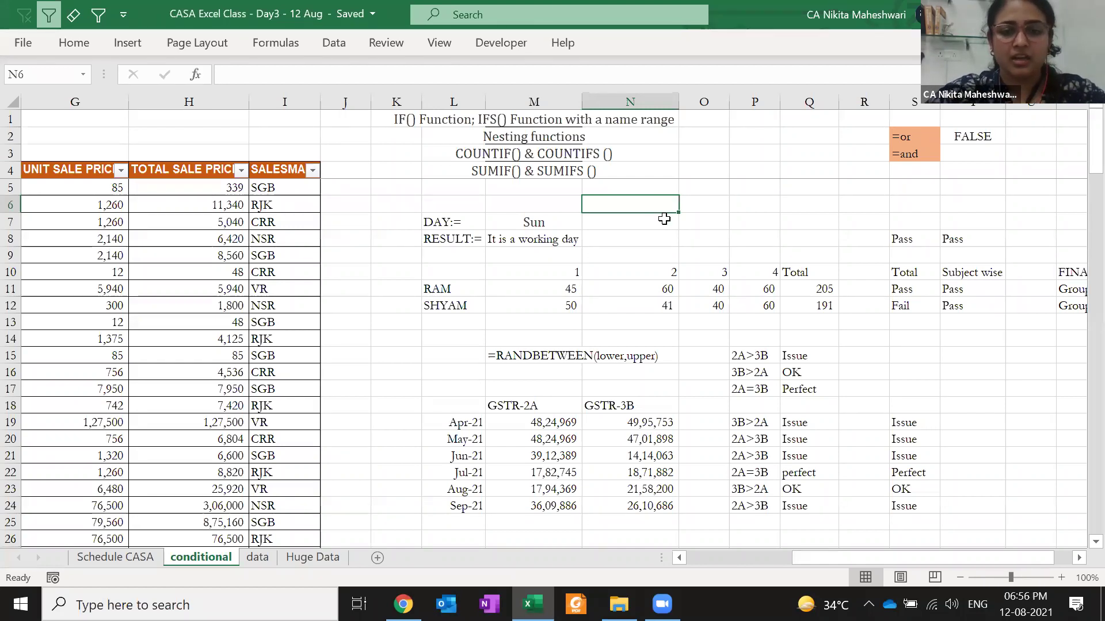
pyautogui.click(545, 420)
pyautogui.write('a')
pyautogui.press('Return')
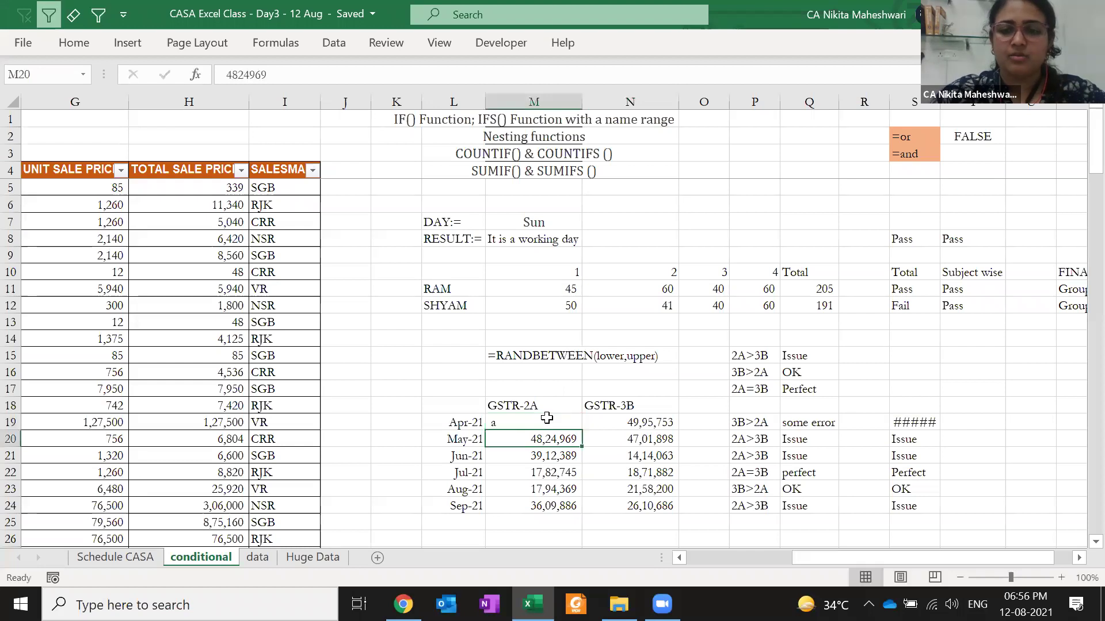
# - Remove the IFERROR wrapper and its "some error" argument from Q19, leaving only the IFS formula
pyautogui.click(824, 424)
pyautogui.doubleClick(824, 424)
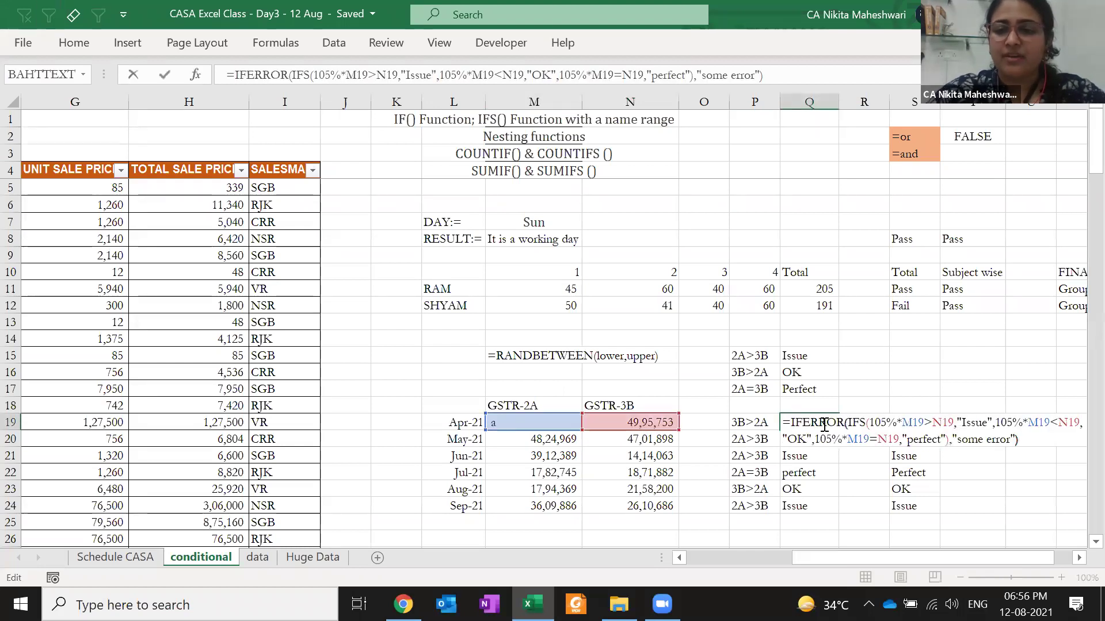
pyautogui.hotkey('ctrl', 'shift', 'Left')
pyautogui.hotkey('ctrl', 'shift', 'Left')
pyautogui.hotkey('ctrl', 'shift', 'Left')
pyautogui.press('BackSpace')
pyautogui.press('Delete')
pyautogui.press('BackSpace')
pyautogui.click(846, 424)
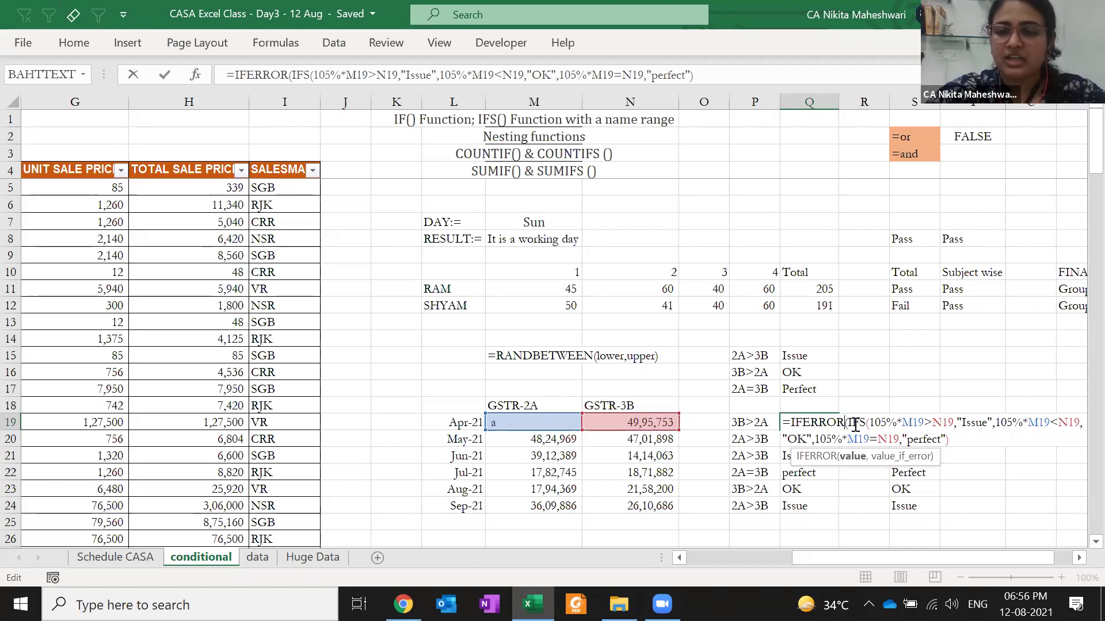
pyautogui.hotkey('ctrl', 'shift', 'Left')
pyautogui.press('Delete')
pyautogui.hotkey('ctrl', 'Return')
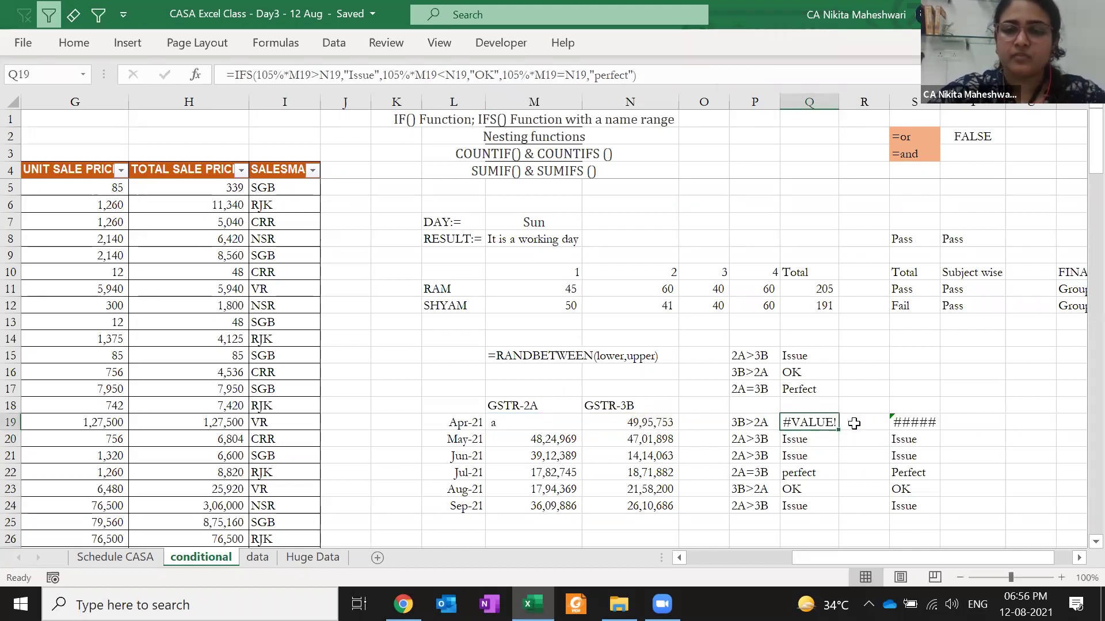
# - AutoFit column S's width to the contents of S19
pyautogui.press('Right')
pyautogui.press('Right')
pyautogui.hotkey('alt', 'h')
pyautogui.press('o')
pyautogui.press('i')
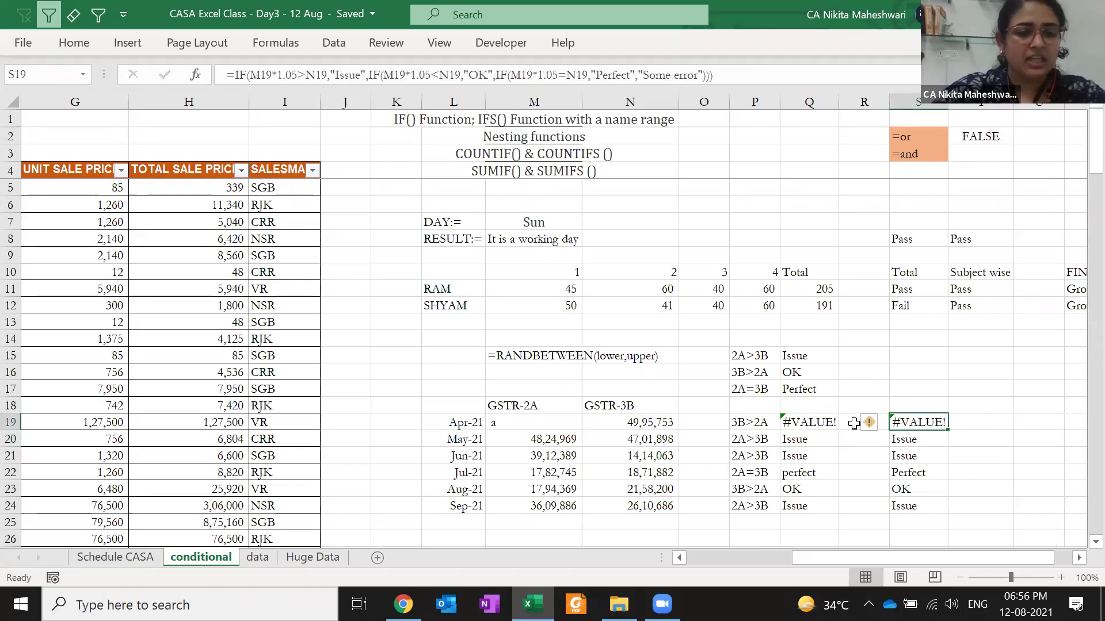
# - Enter the misspelled function =ifss in V19 and reopen the cell for editing
pyautogui.hotkey('ctrl', 'pagedown')
pyautogui.hotkey('ctrl', 'pageup')
pyautogui.press('Right')
pyautogui.press('Right')
pyautogui.press('Right')
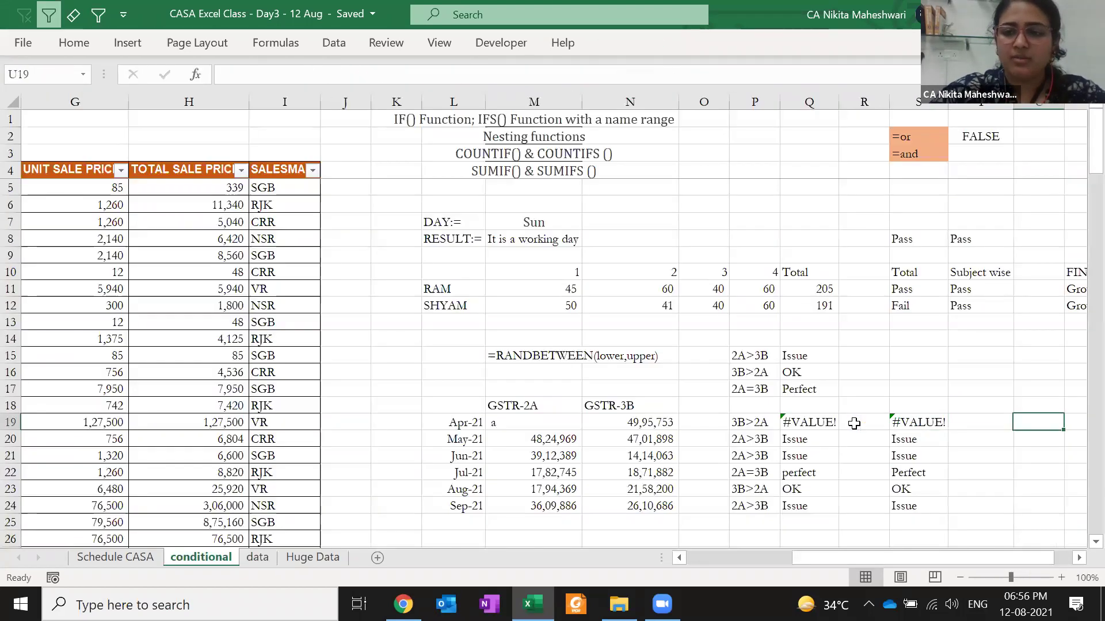
pyautogui.write('=ifss')
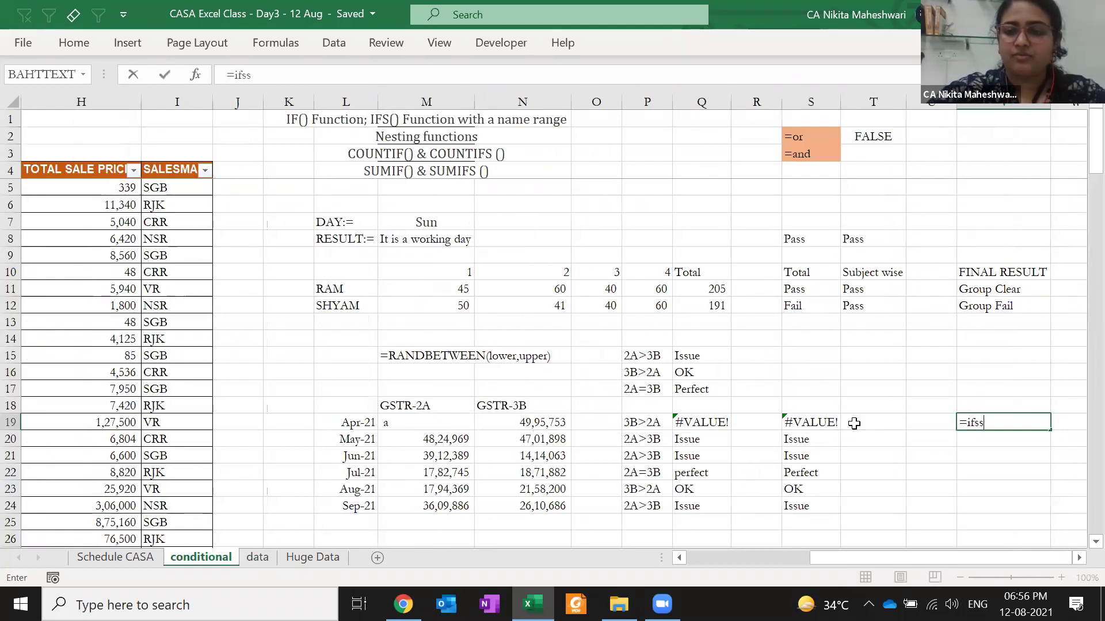
pyautogui.press('Return')
pyautogui.press('Up')
pyautogui.press('F2')
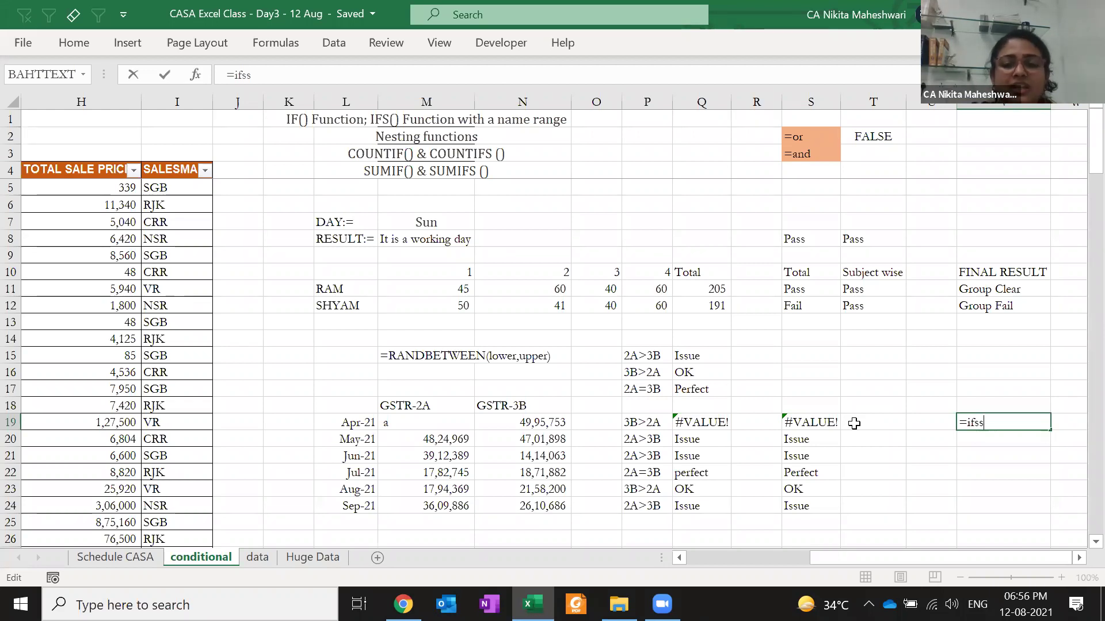
# - Commit =ifss in V19, and undo the recent test edits back to the original April GSTR-2A figure, Q19 formula and column width
pyautogui.hotkey('ctrl', 'Return')
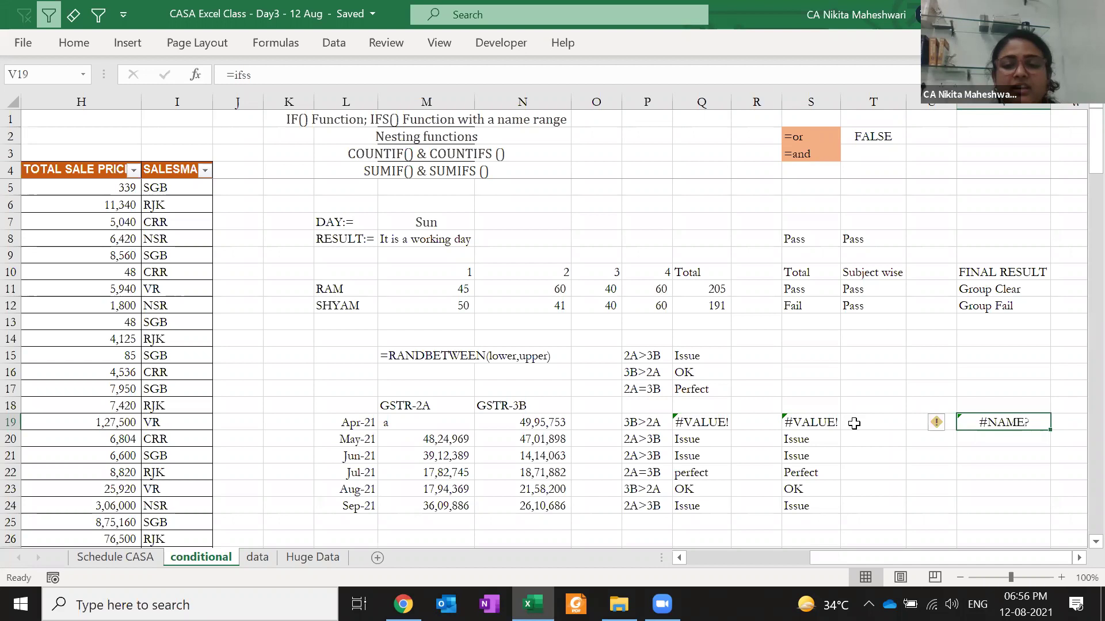
pyautogui.hotkey('ctrl', 'z')
pyautogui.hotkey('ctrl', 'z')
pyautogui.hotkey('ctrl', 'z')
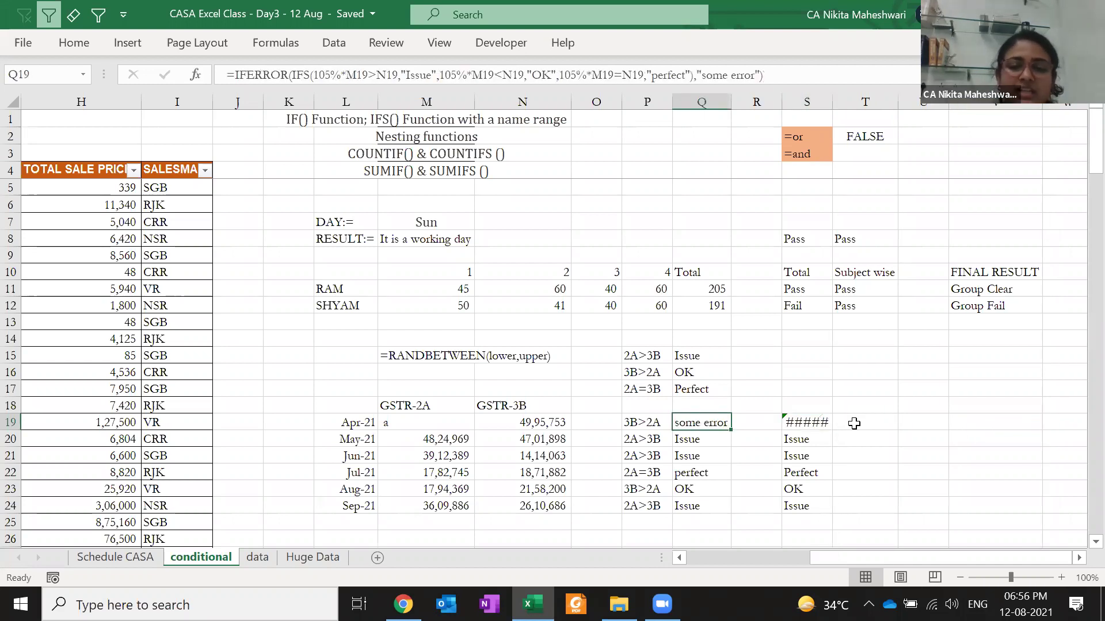
pyautogui.hotkey('ctrl', 'z')
pyautogui.hotkey('ctrl', 'z')
pyautogui.hotkey('ctrl', 'z')
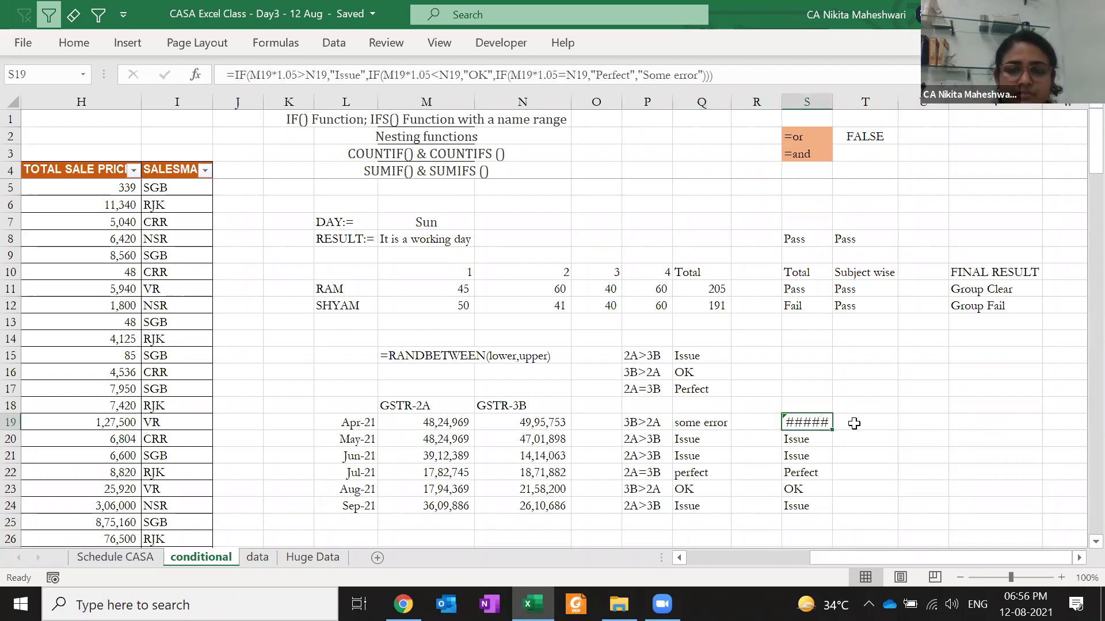
pyautogui.hotkey('ctrl', 'z')
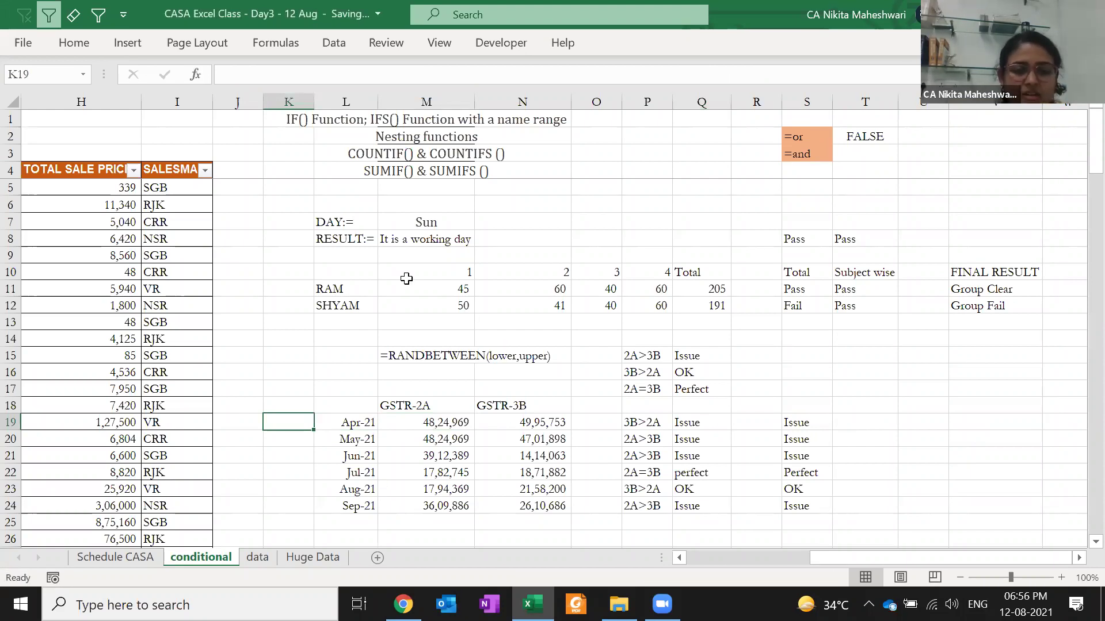
# - Review the COUNTIF and SUMIF topic headings in M3:M4 and inspect the Pass/Fail IF formula in S12
pyautogui.hscroll(-5, 406, 278)
pyautogui.hscroll(10, 406, 279)
pyautogui.hscroll(-5, 406, 279)
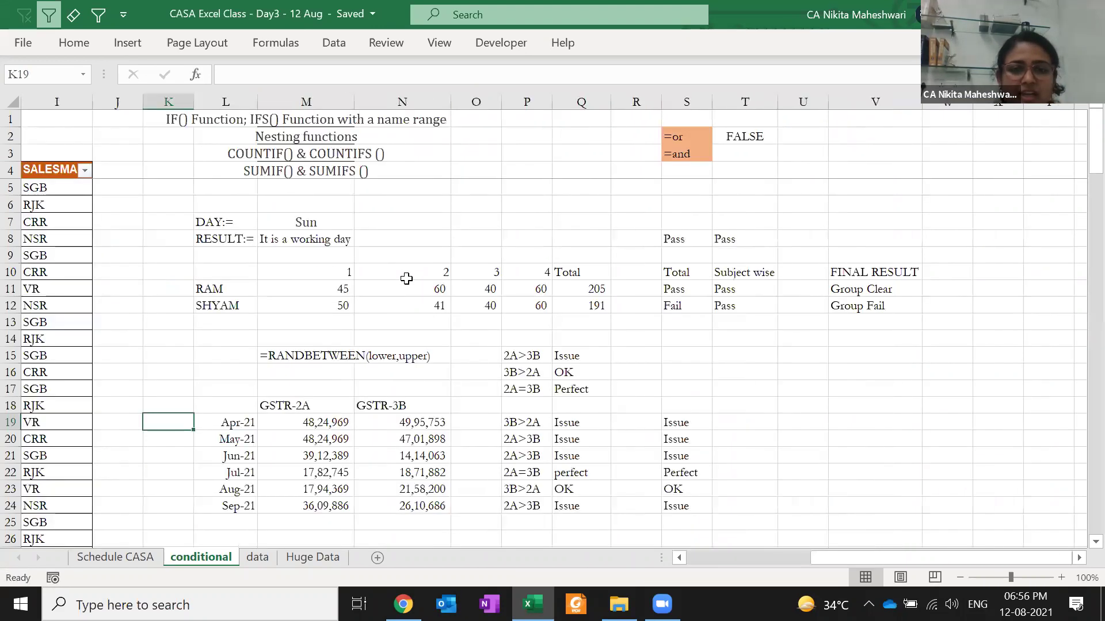
pyautogui.click(318, 171)
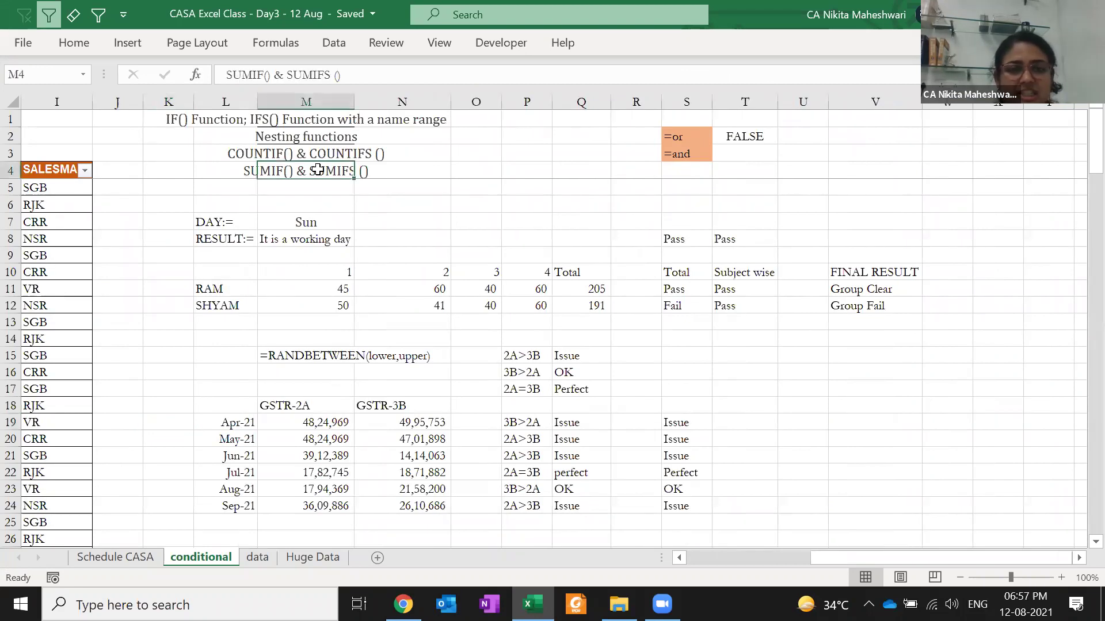
pyautogui.click(334, 151)
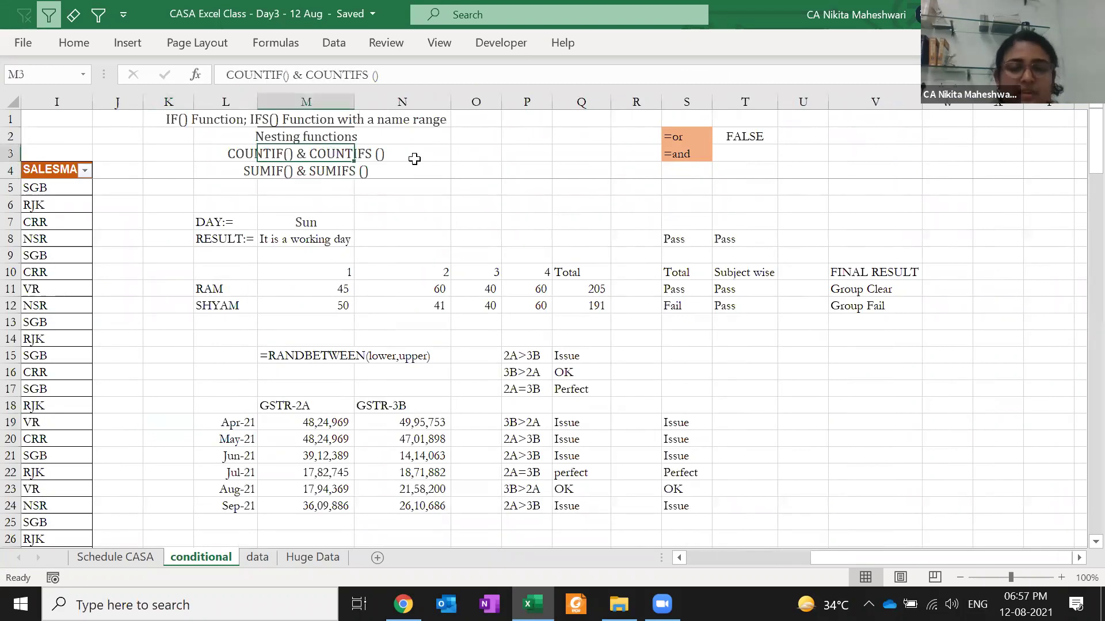
pyautogui.click(323, 188)
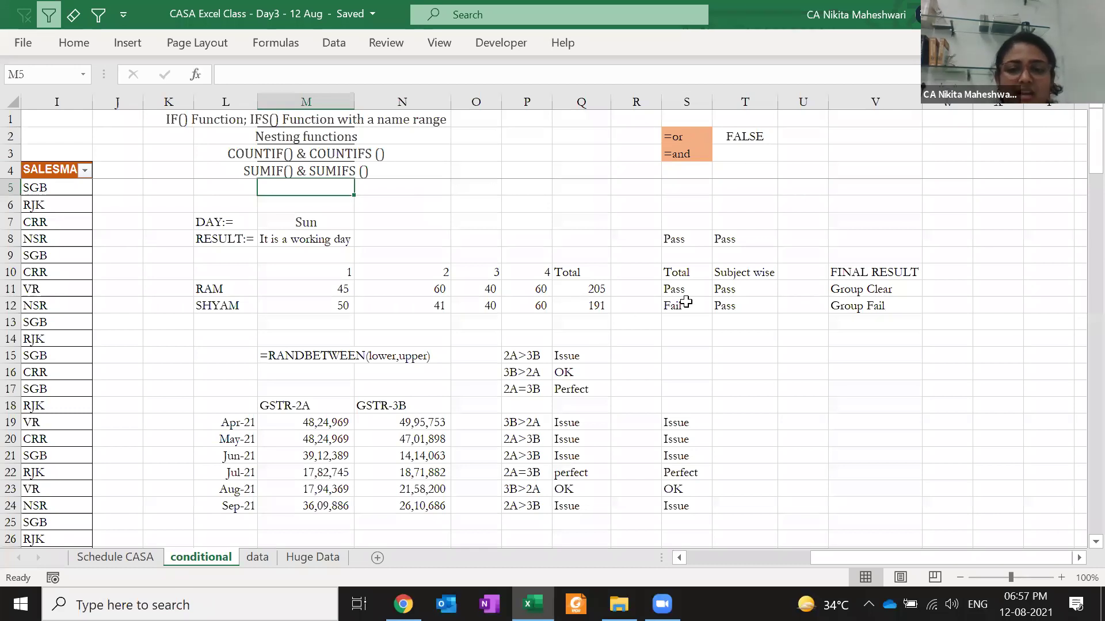
pyautogui.click(681, 303)
pyautogui.press('F2')
pyautogui.press('Escape')
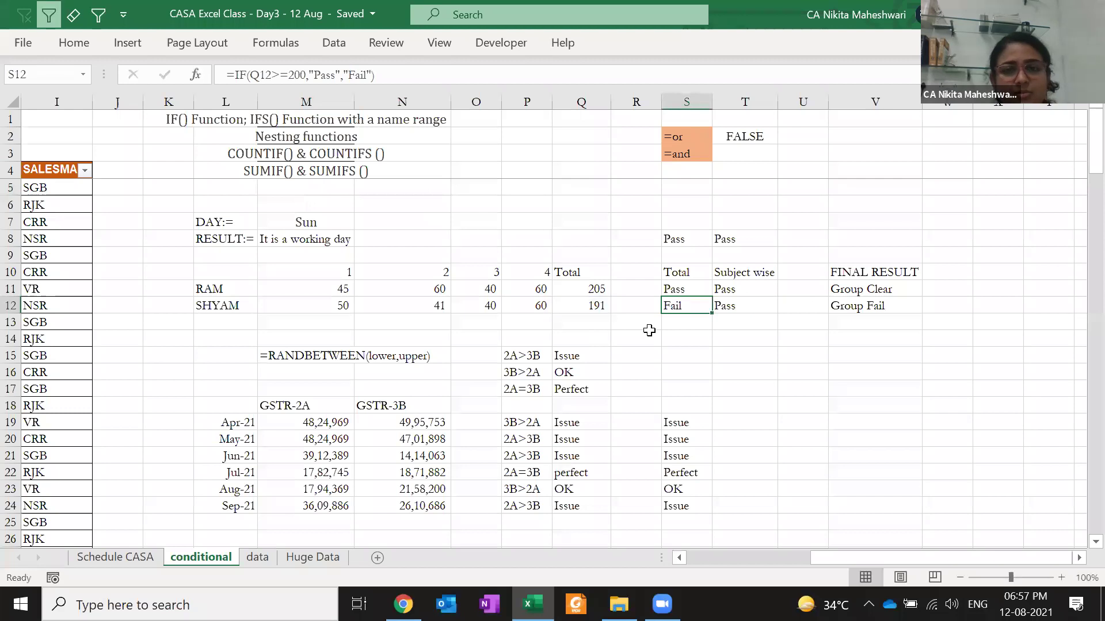
# - Inspect April's GSTR-3B figure in N19 and the IFERROR-wrapped IFS formula in Q19
pyautogui.click(443, 423)
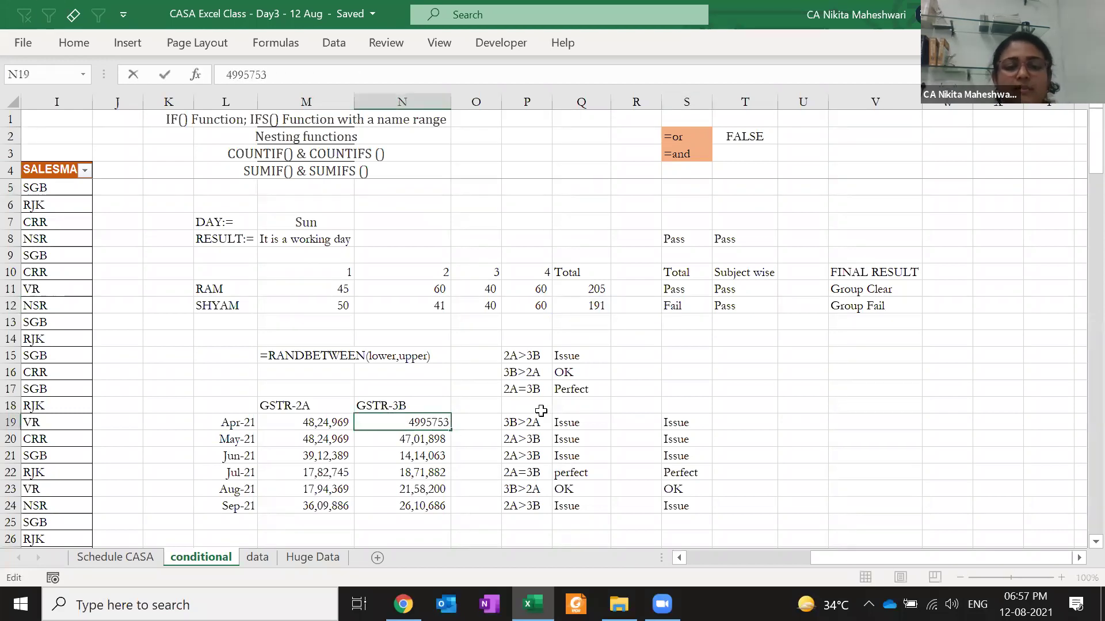
pyautogui.press('Tab')
pyautogui.press('Tab')
pyautogui.press('Escape')
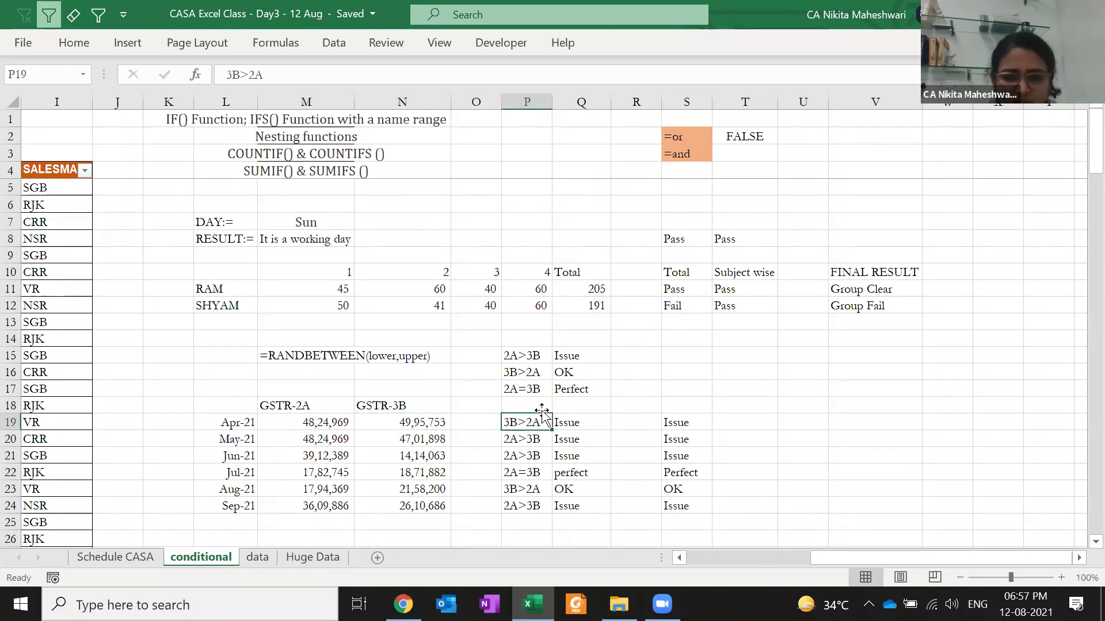
pyautogui.press('Tab')
pyautogui.press('F2')
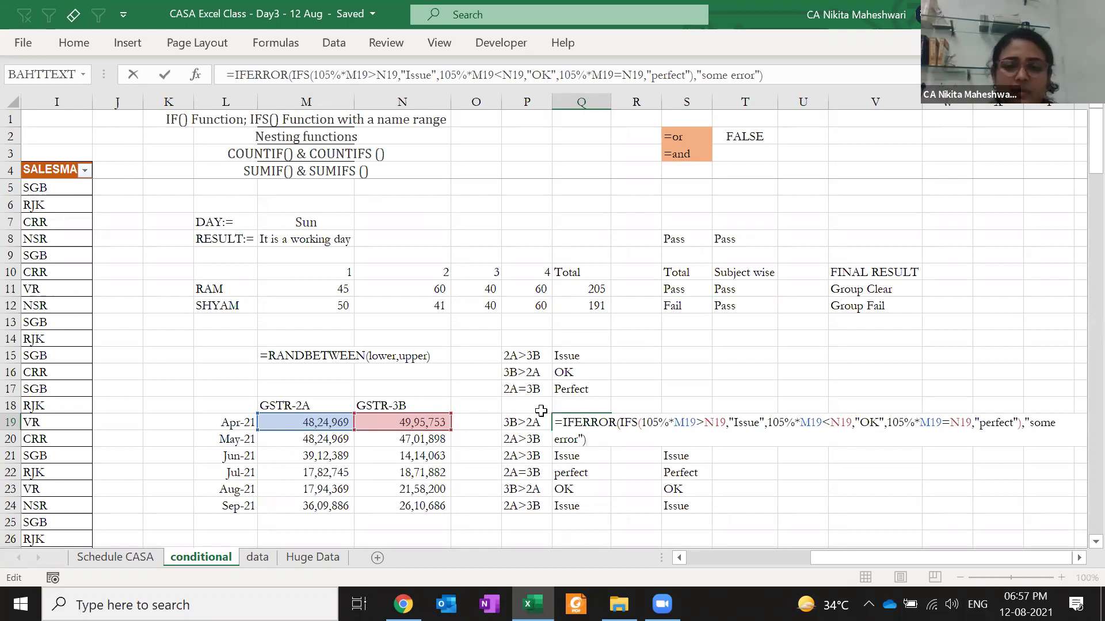
pyautogui.hotkey('ctrl', 'Return')
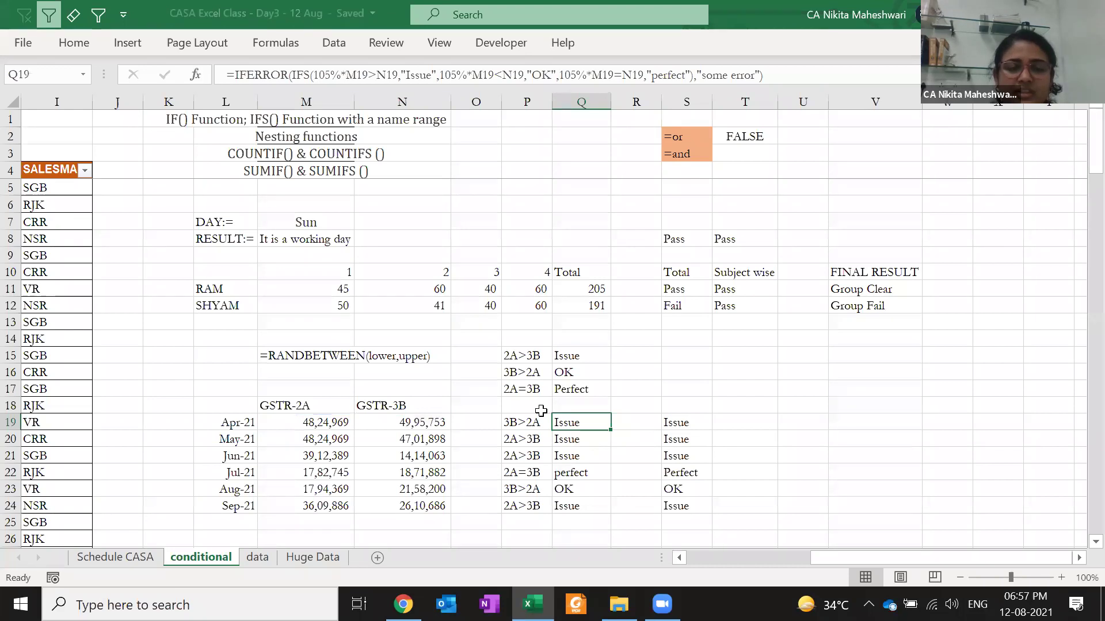
# - Insert blank columns at column K to make room for a summary beside the sales table
pyautogui.click(151, 183)
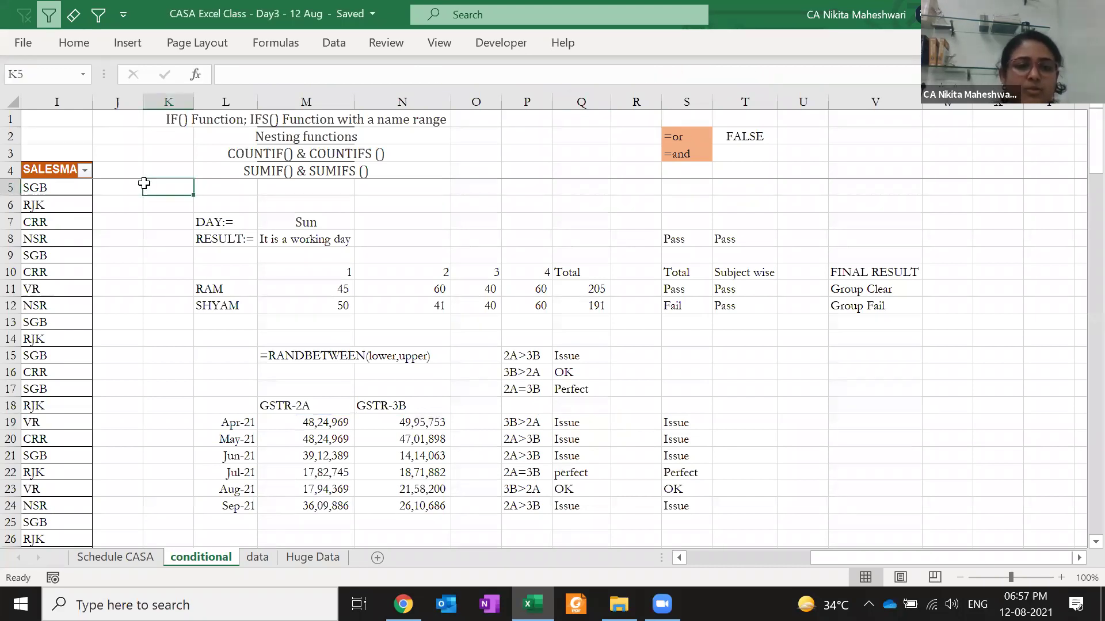
pyautogui.hotkey('ctrl', 'Down')
pyautogui.hotkey('ctrl', 'Left')
pyautogui.hotkey('ctrl', 'Up')
pyautogui.hotkey('ctrl', 'Up')
pyautogui.hotkey('ctrl', 'Up')
pyautogui.press('Down')
pyautogui.press('Down')
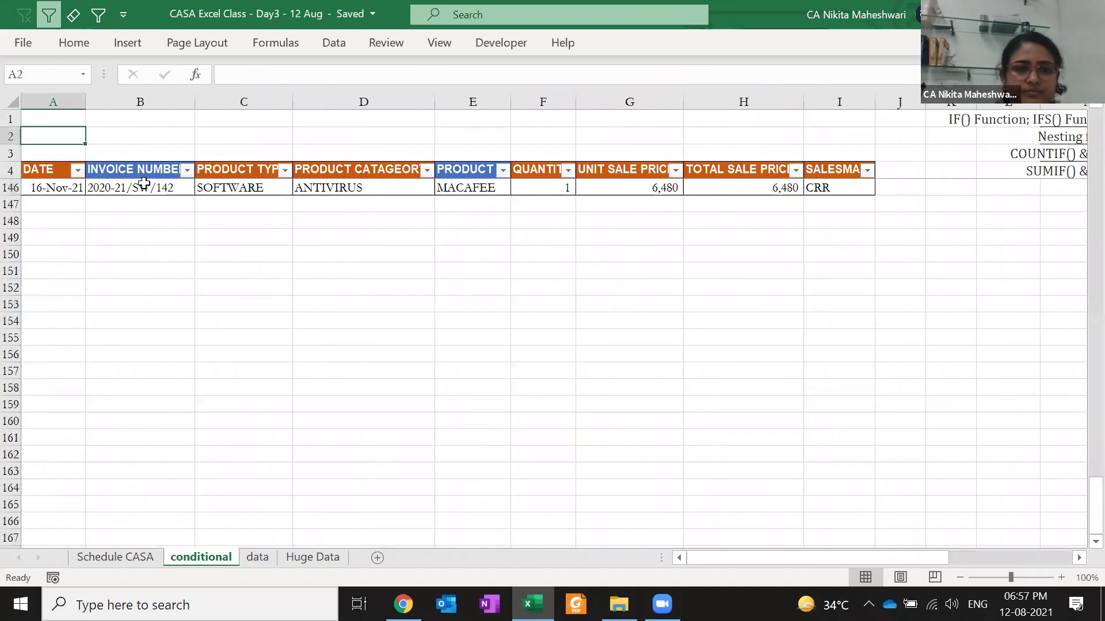
pyautogui.press('Right')
pyautogui.press('Right')
pyautogui.press('Right')
pyautogui.press('Right')
pyautogui.press('Down')
pyautogui.press('Right')
pyautogui.press('Right')
pyautogui.press('Right')
pyautogui.press('Right')
pyautogui.press('Right')
pyautogui.press('Right')
pyautogui.press('Down')
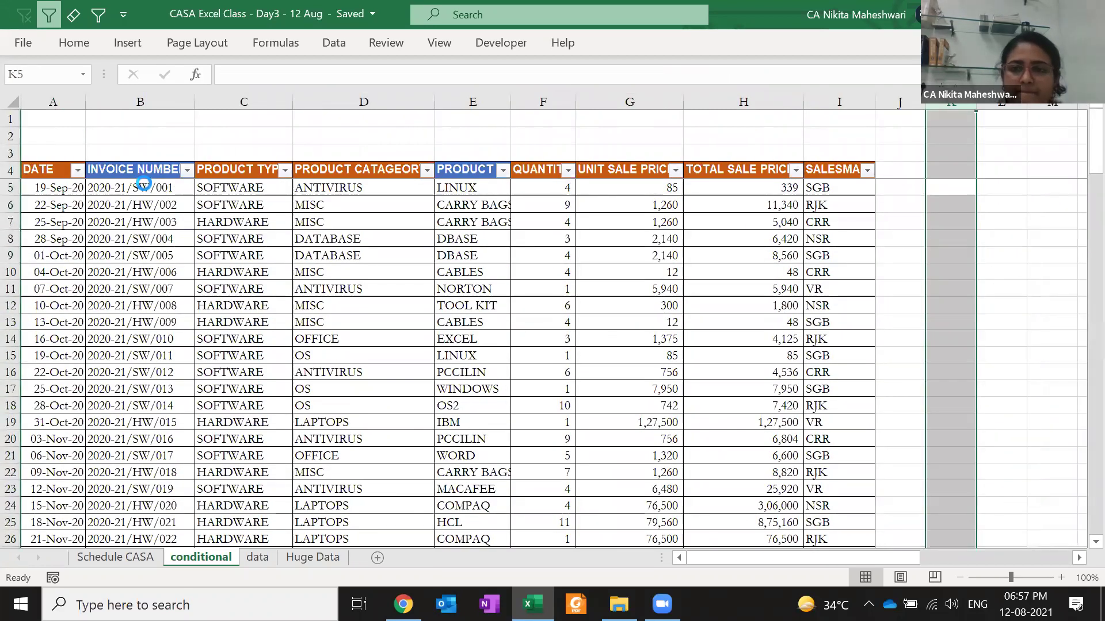
# - Check the salesman filter's entries and list CRR, RJK, NSR, SGB and VR in K5:K9
pyautogui.press('Left')
pyautogui.press('Left')
pyautogui.press('Up')
pyautogui.hotkey('alt', 'Down')
pyautogui.press('Escape')
pyautogui.press('Right')
pyautogui.press('Right')
pyautogui.press('Down')
pyautogui.write('CRR')
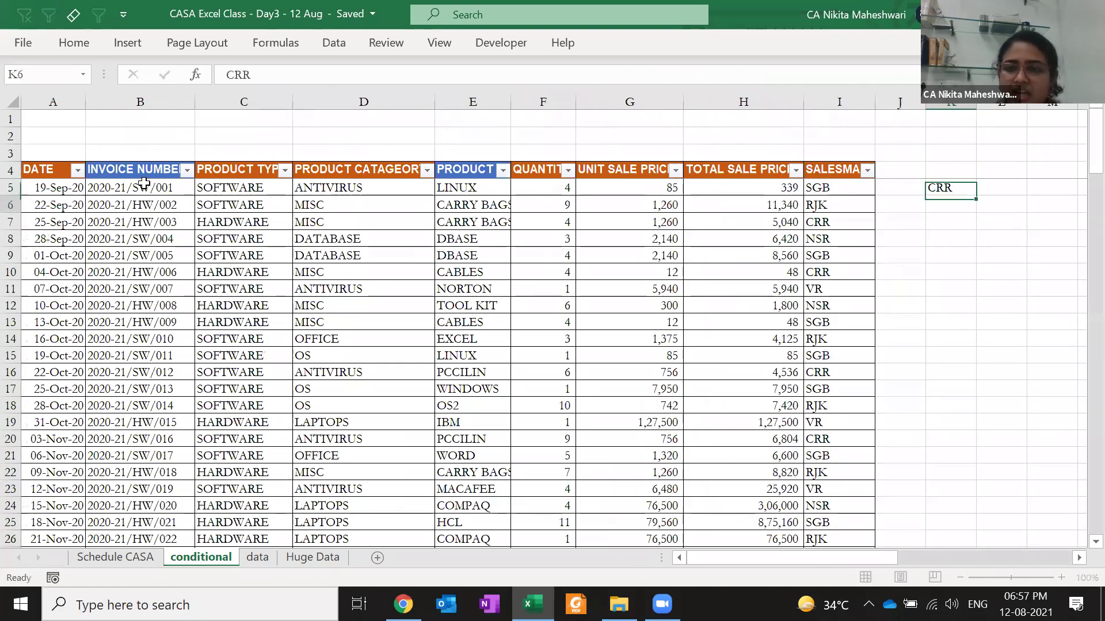
pyautogui.press('Return')
pyautogui.write('RJK')
pyautogui.press('Return')
pyautogui.write('NSR')
pyautogui.press('Return')
pyautogui.write('SGB')
pyautogui.press('Return')
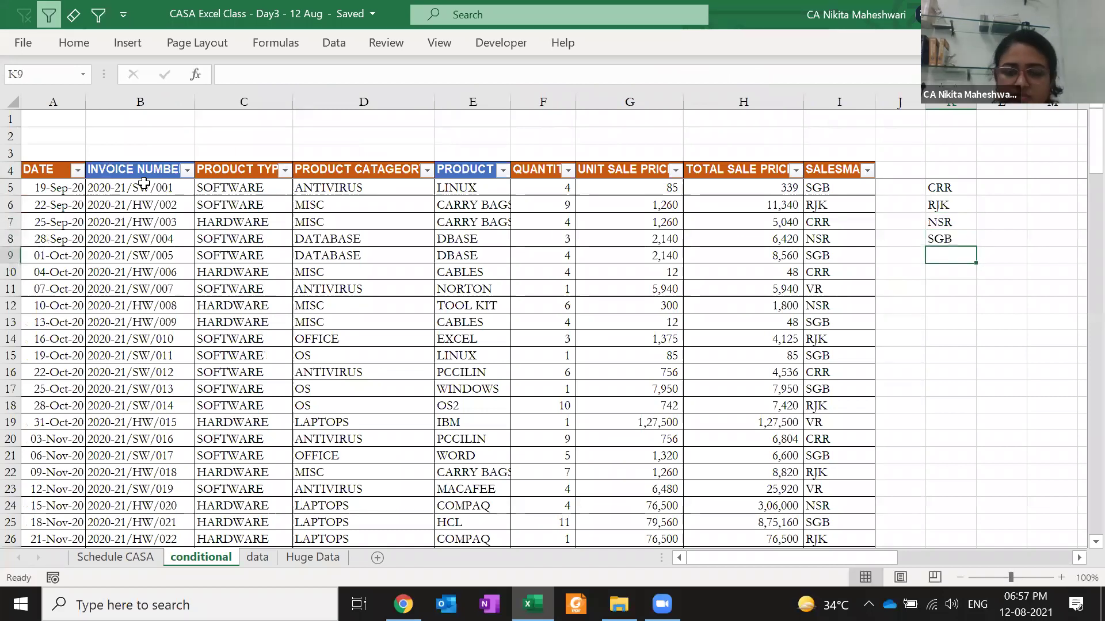
pyautogui.write('VR')
pyautogui.press('Return')
# - Copy the SALESMAN header from I4 to K4 and AutoFit column K's width
pyautogui.press('Up')
pyautogui.press('Up')
pyautogui.press('Up')
pyautogui.press('Up')
pyautogui.press('Up')
pyautogui.press('Up')
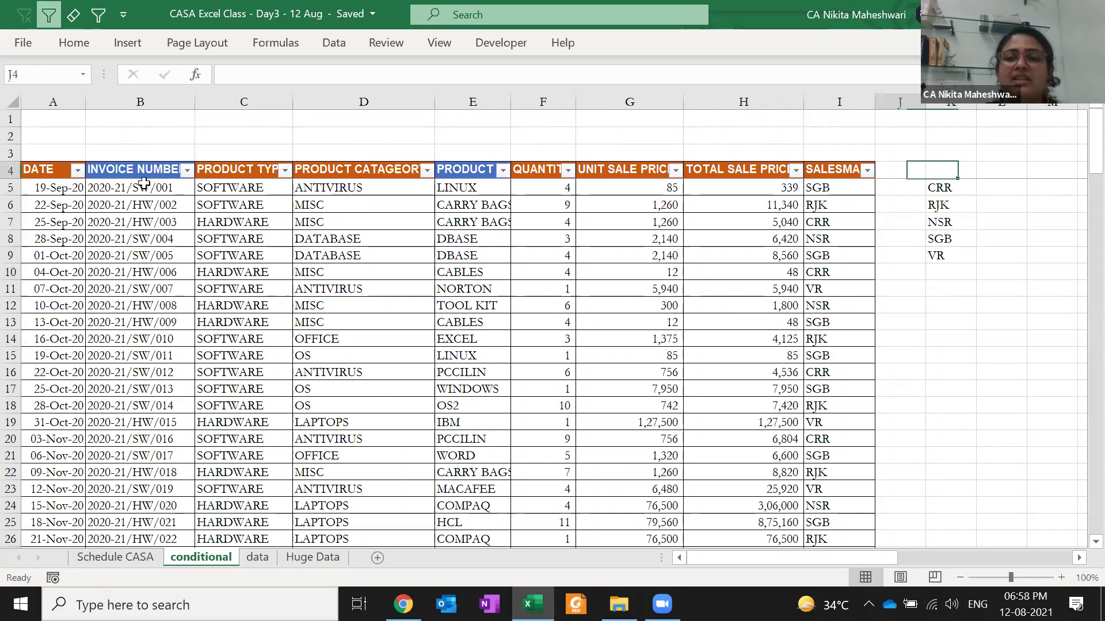
pyautogui.press('Left')
pyautogui.press('Left')
pyautogui.hotkey('ctrl', 'c')
pyautogui.press('Right')
pyautogui.press('Right')
pyautogui.press('Return')
pyautogui.press('Down')
pyautogui.press('Up')
pyautogui.hotkey('alt', 'h')
pyautogui.press('o')
pyautogui.press('i')
# - Add the header TOTAL SALE PRICE in L4 and AutoFit column L's width
pyautogui.press('Right')
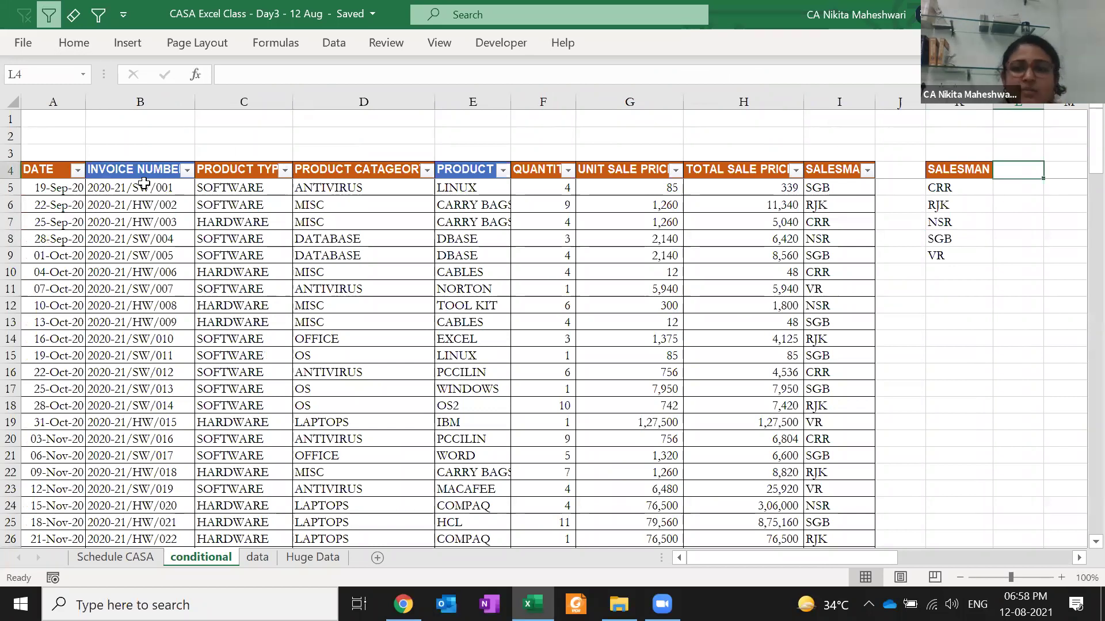
pyautogui.hscroll(3, 144, 183)
pyautogui.write('TOTAL ')
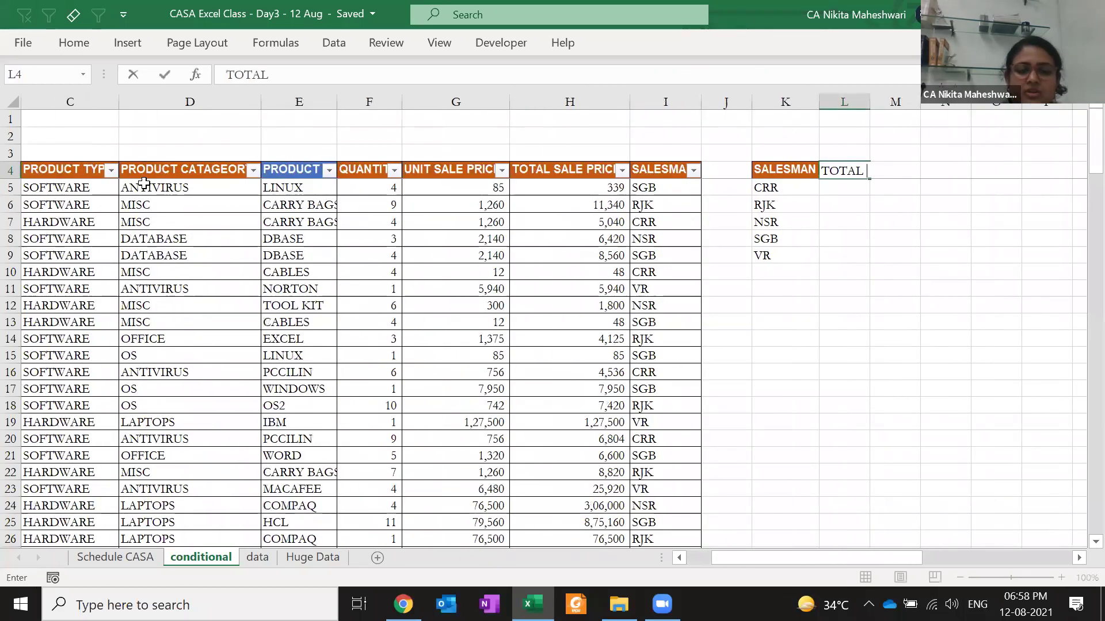
pyautogui.write('SALE PRICE')
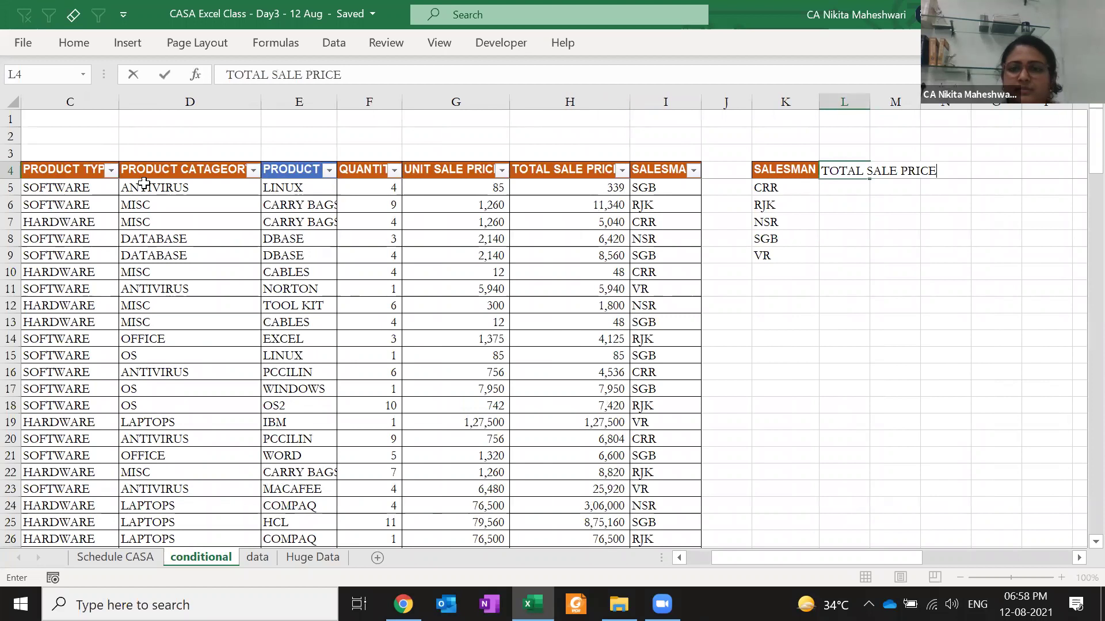
pyautogui.press('Return')
pyautogui.press('Left')
pyautogui.press('Up')
pyautogui.press('Right')
pyautogui.hotkey('alt', 'h')
pyautogui.press('o')
pyautogui.press('i')
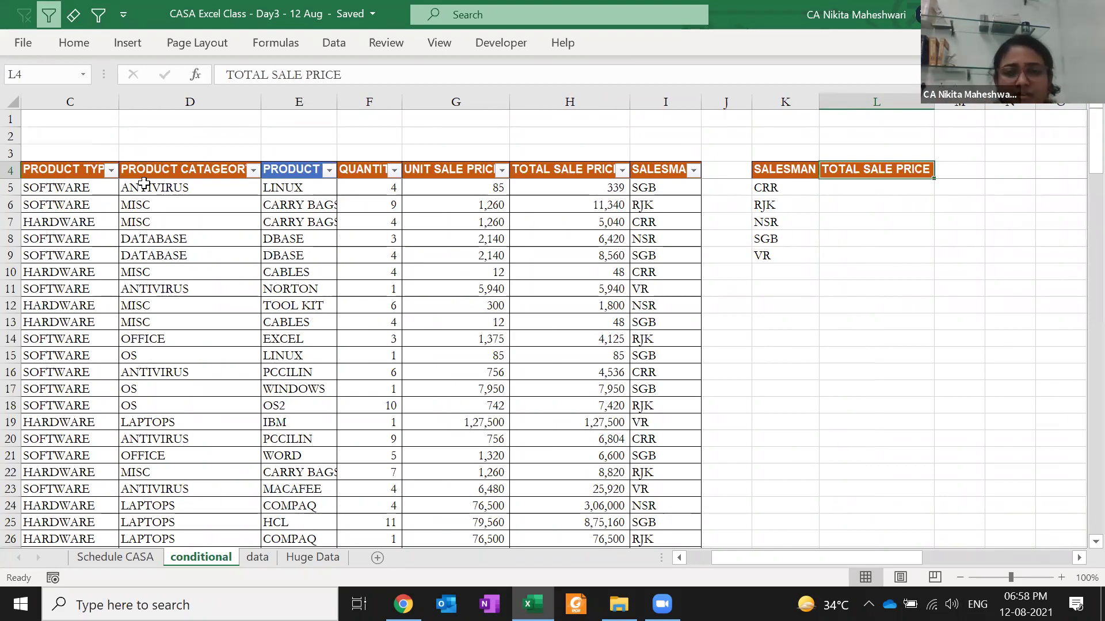
# - Start a SUMIF formula in L5 with the absolute salesman range $I$4:$I$146 as its criteria range
pyautogui.press('Return')
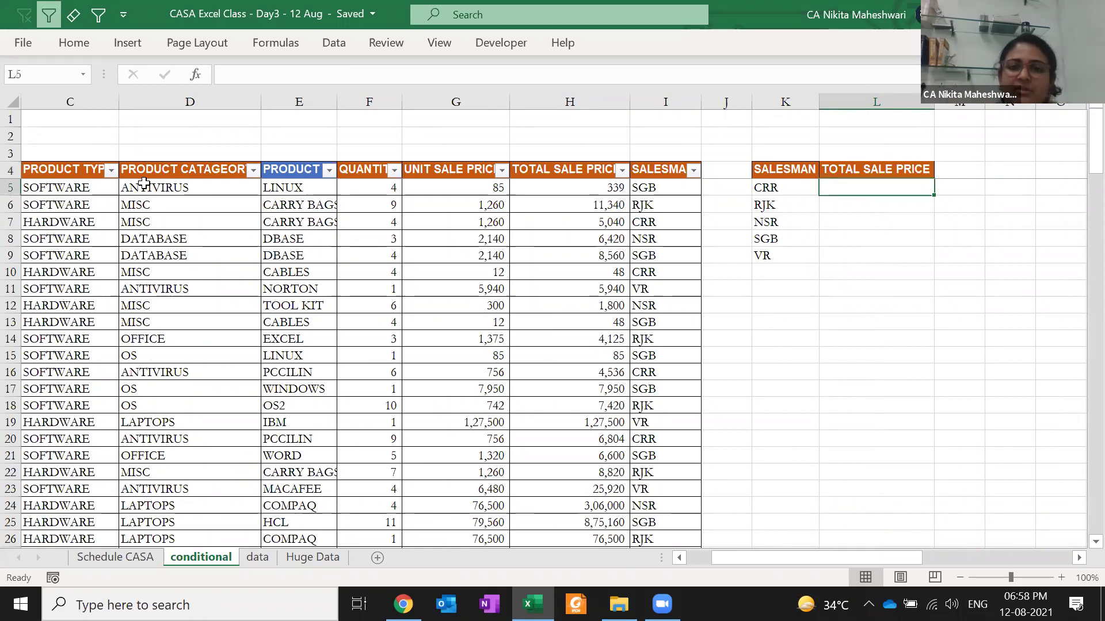
pyautogui.write('=')
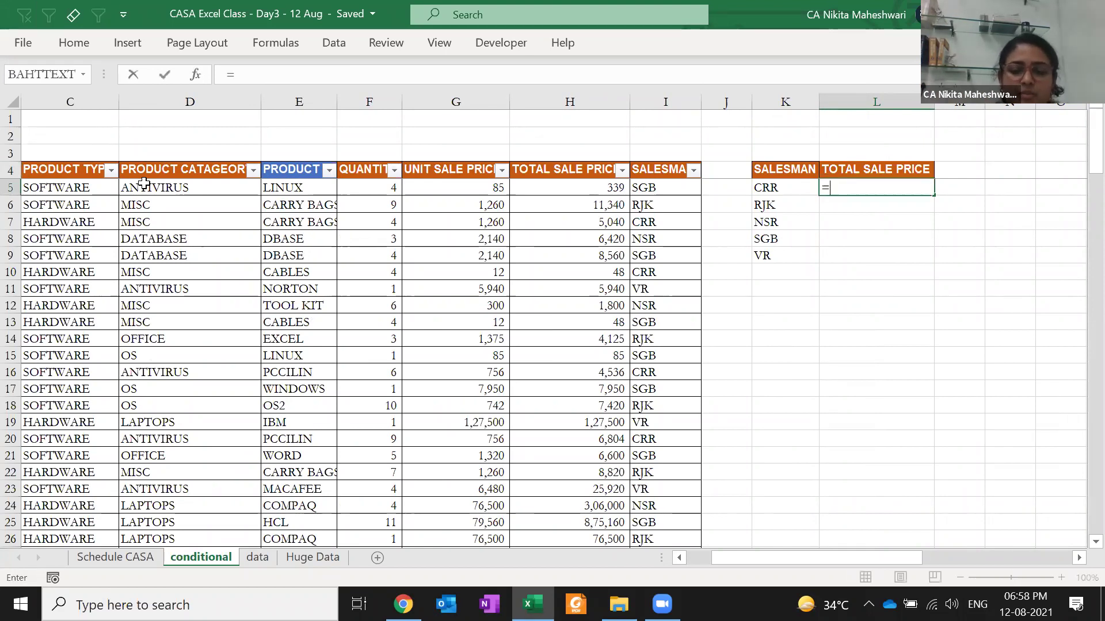
pyautogui.write('sumif')
pyautogui.press('Tab')
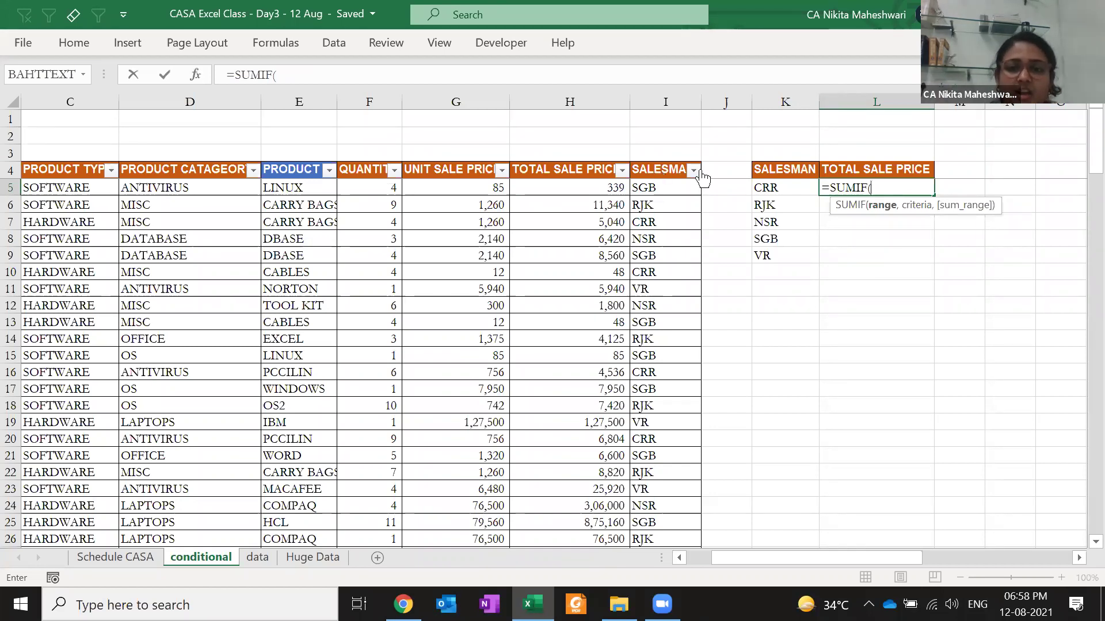
pyautogui.moveTo(662, 170); pyautogui.dragTo(673, 307)
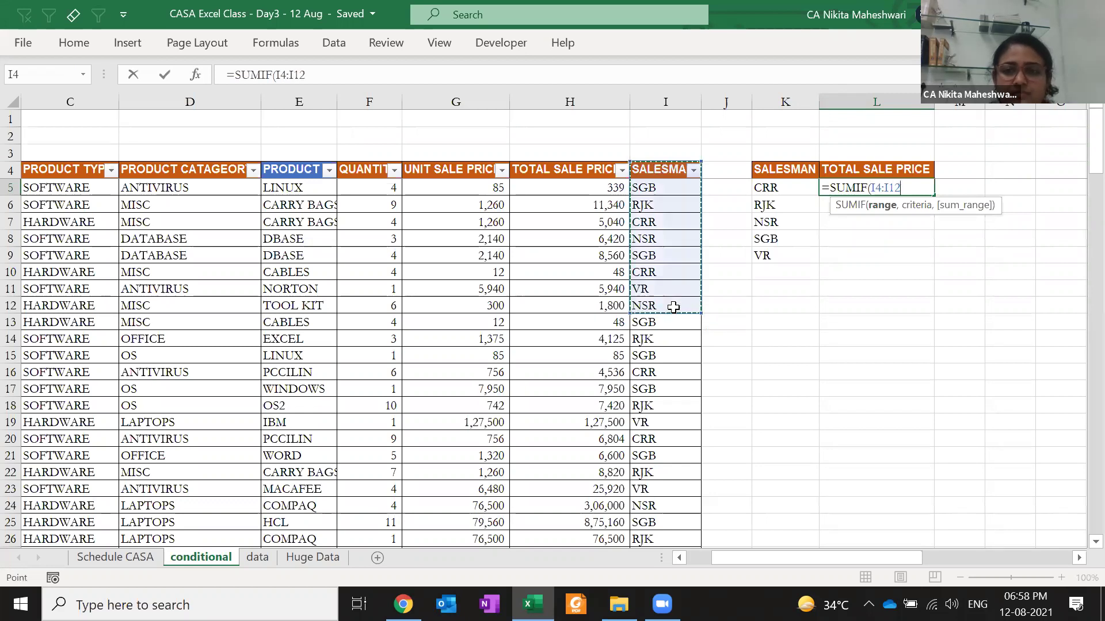
pyautogui.hotkey('ctrl', 'shift', 'Down')
pyautogui.hotkey('ctrl', 'Up')
pyautogui.hotkey('ctrl', 'Down')
pyautogui.hotkey('ctrl', 'Down')
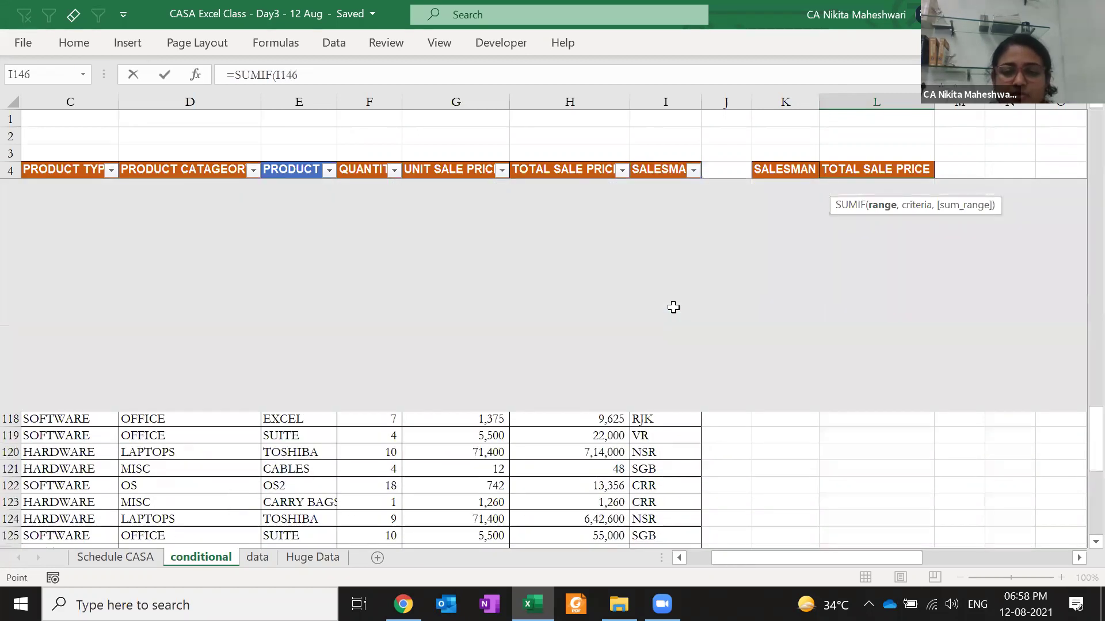
pyautogui.hotkey('ctrl', 'shift', 'Up')
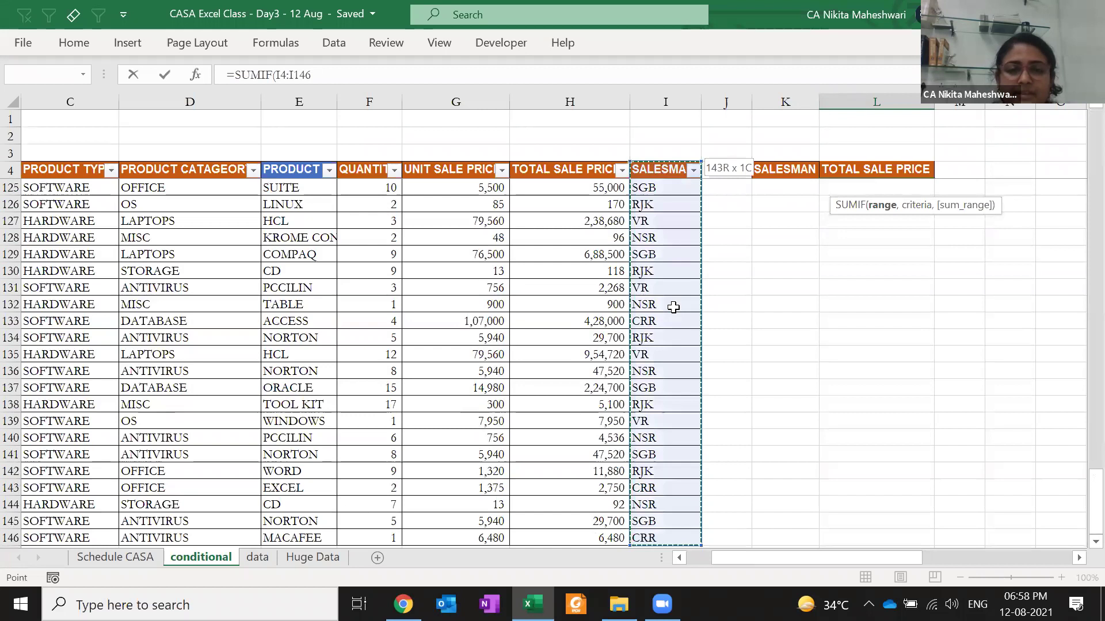
pyautogui.press('F4')
pyautogui.scroll(20, 705, 222)
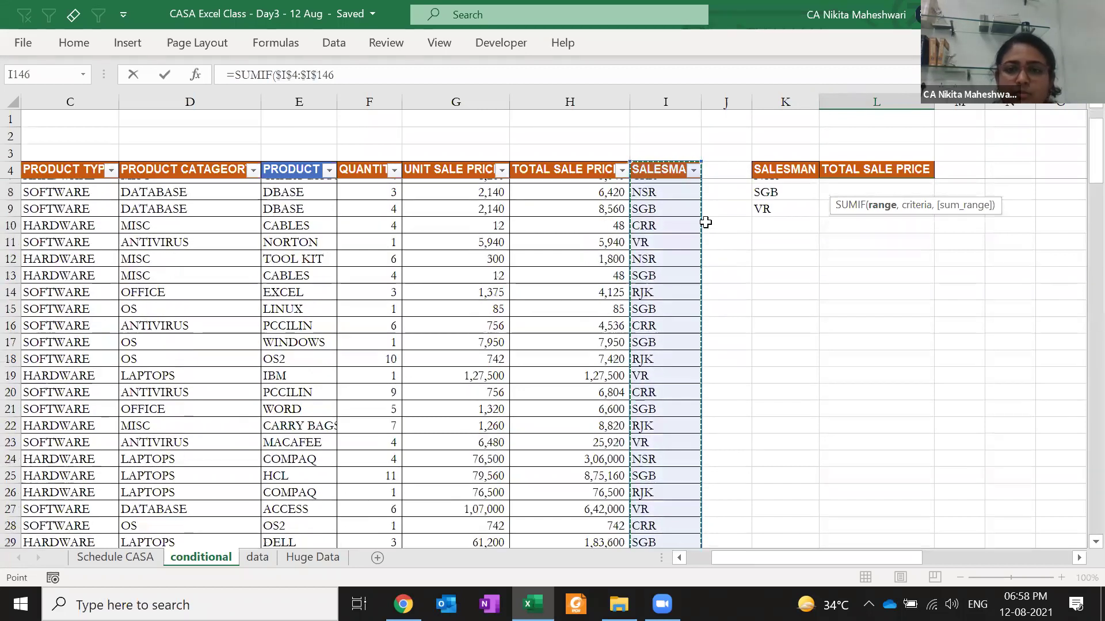
pyautogui.write(',')
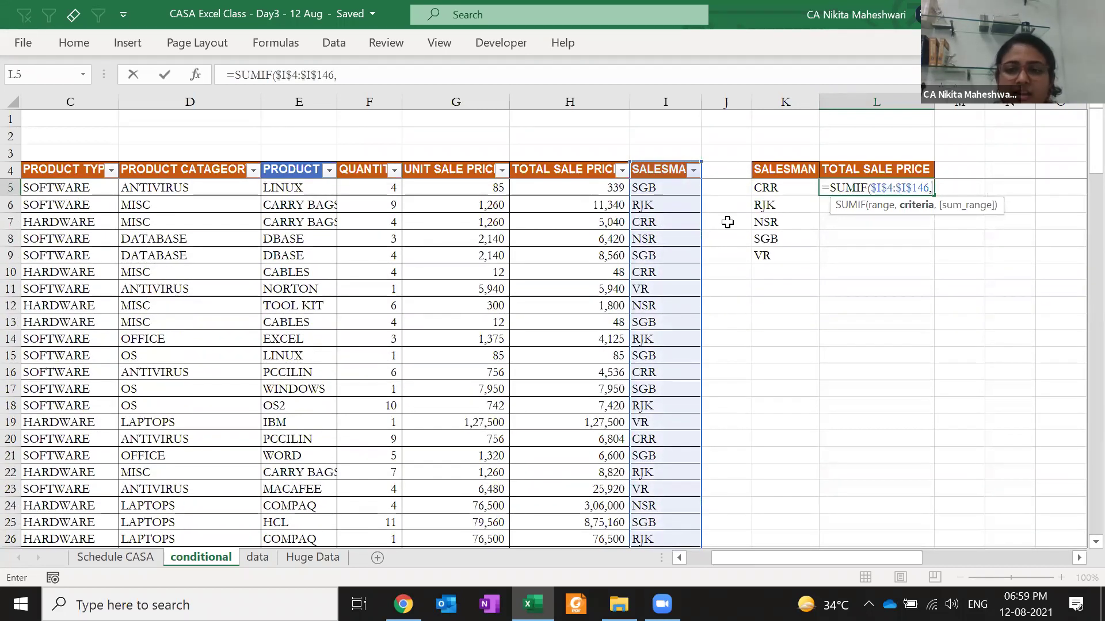
# - Complete the L5 SUMIF formula with K5 as the criteria and $H$4:$H$146 as the absolute sum range
pyautogui.click(782, 189)
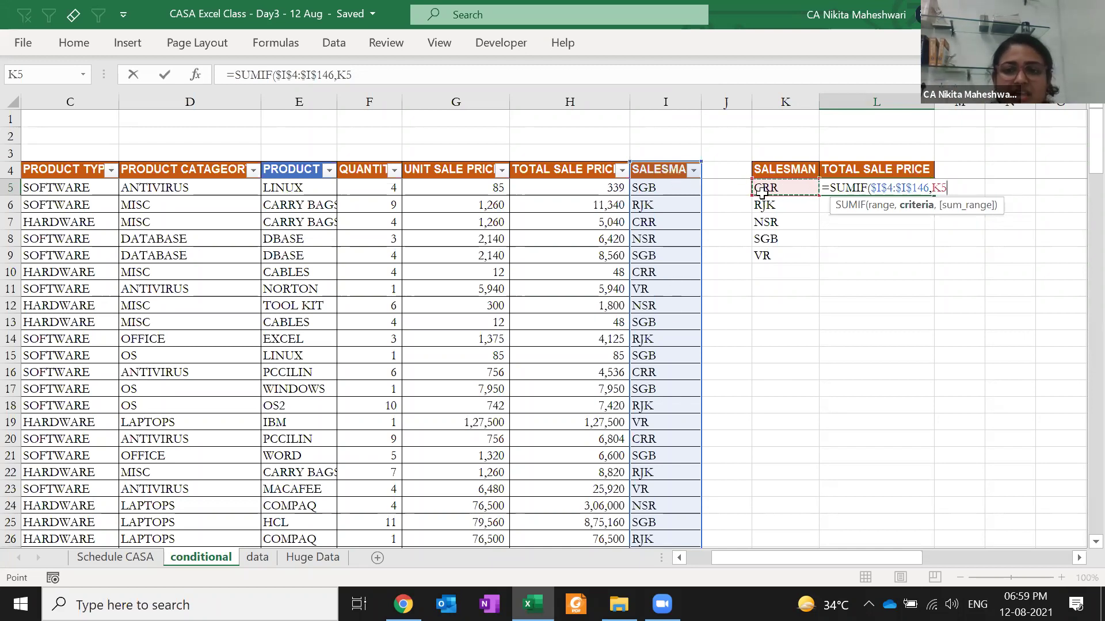
pyautogui.write(',')
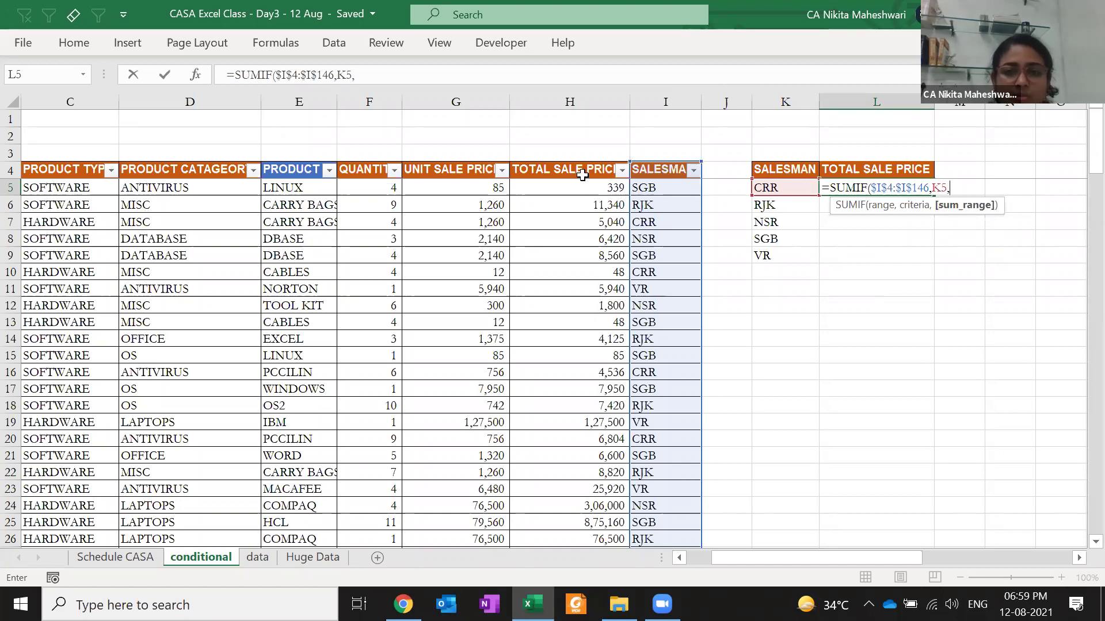
pyautogui.click(552, 167)
pyautogui.hotkey('ctrl', 'shift', 'Down')
pyautogui.press('F4')
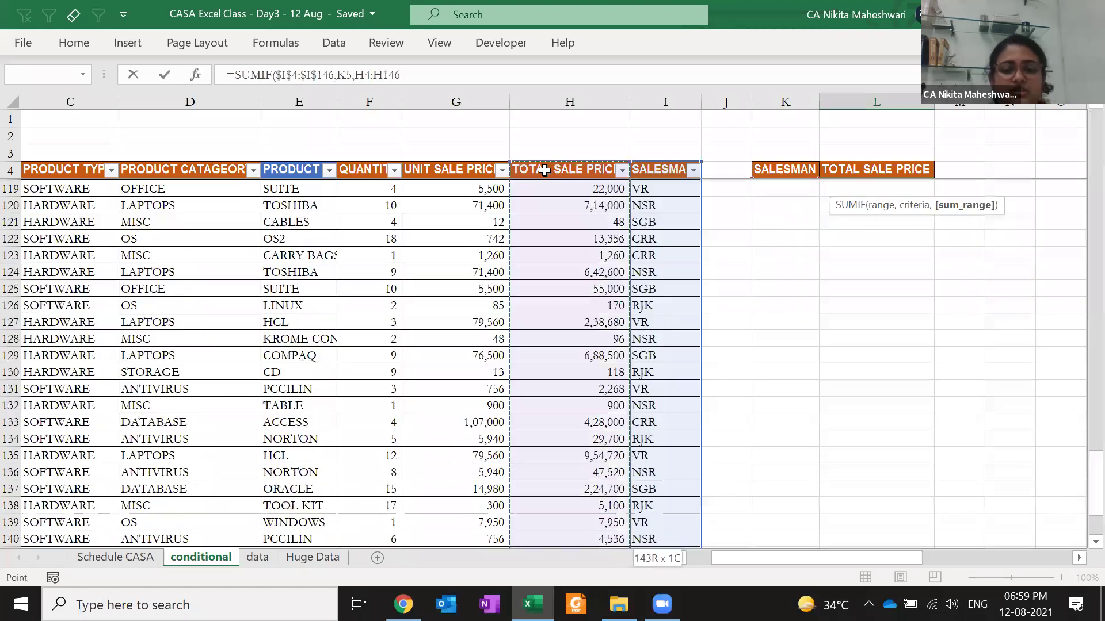
pyautogui.hotkey('shift', 'Return')
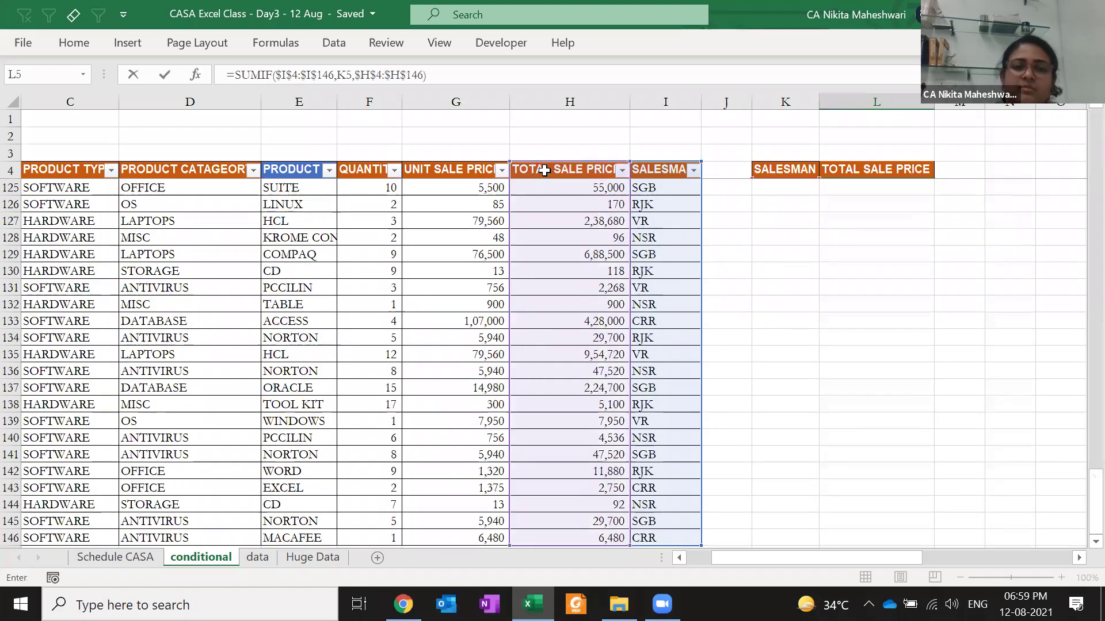
# - Enter the completed SUMIF formula in L5
pyautogui.press('Down')
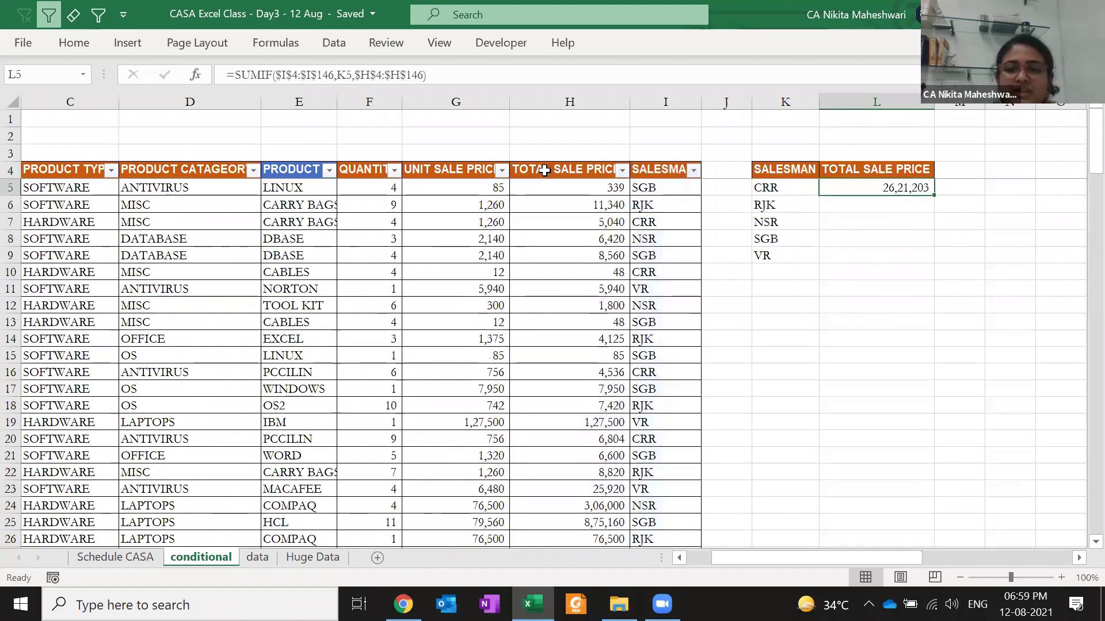
# - Filter the SALESMAN column of the sales table to show only CRR
pyautogui.press('Left')
pyautogui.press('Up')
pyautogui.press('Left')
pyautogui.press('Left')
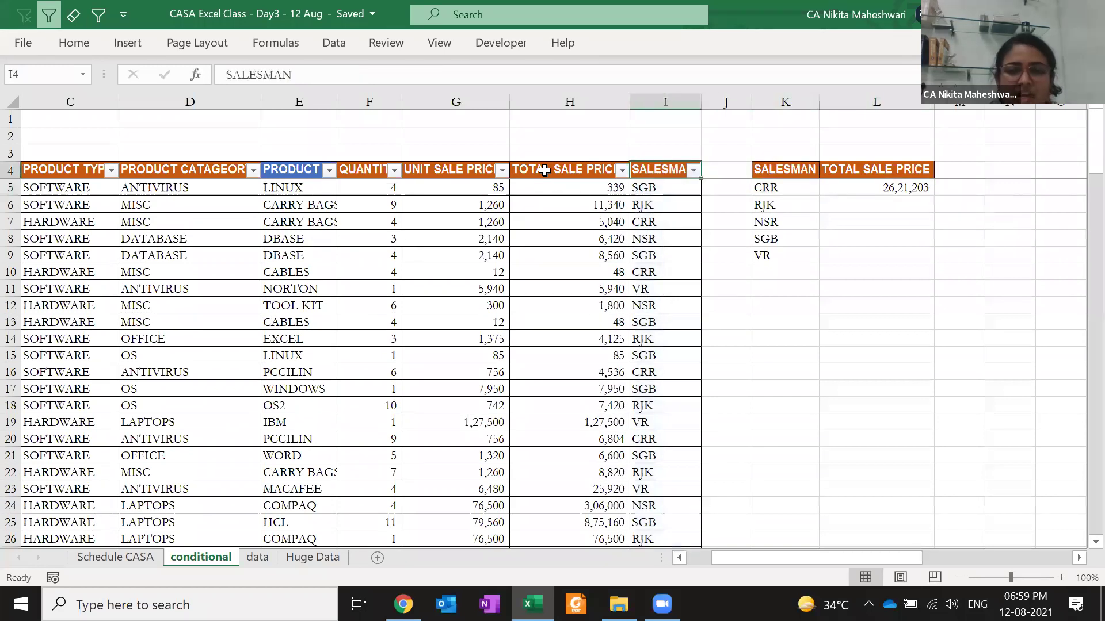
pyautogui.hotkey('alt', 'Down')
pyautogui.press('Down')
pyautogui.press('Down')
pyautogui.press('Down')
pyautogui.press('Down')
pyautogui.press('Down')
pyautogui.press('Down')
pyautogui.press('Down')
pyautogui.press('space')
pyautogui.press('Down')
pyautogui.press('space')
pyautogui.press('Return')
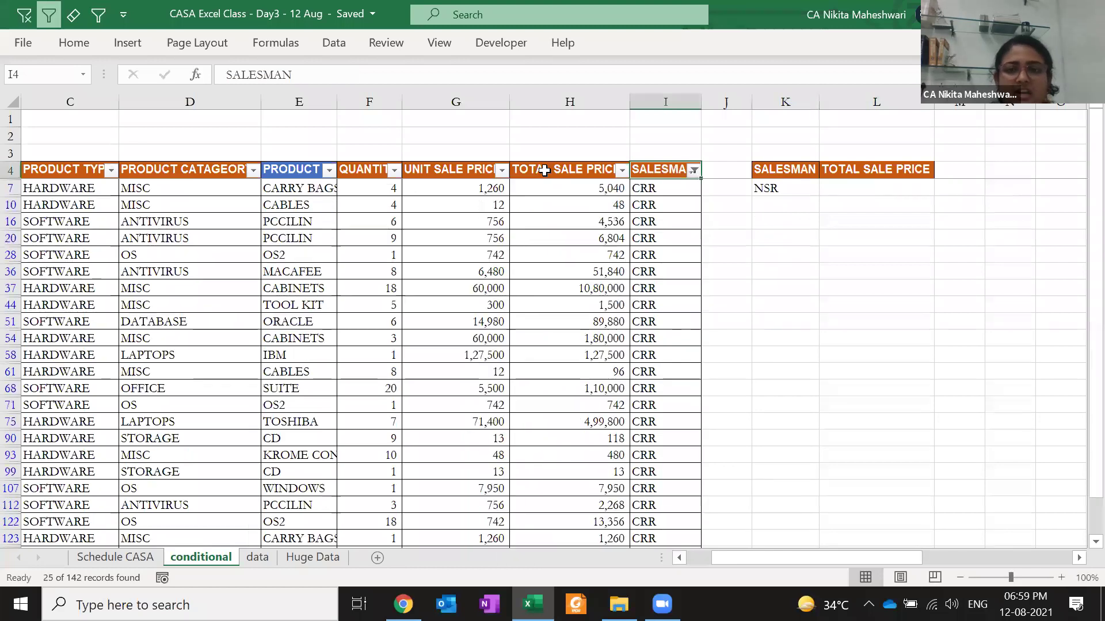
# - Clear the SALESMAN filter and change the salesman in I5 to CRR
pyautogui.hotkey('alt', '1')
pyautogui.press('Down')
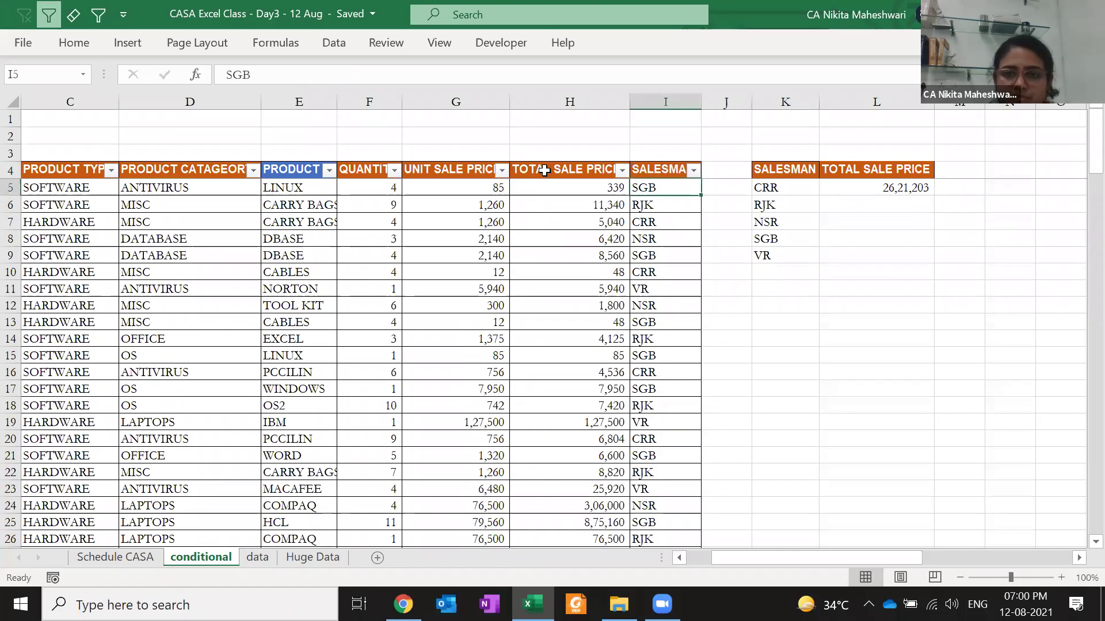
pyautogui.write('CRR')
pyautogui.hotkey('ctrl', 'Return')
pyautogui.press('Up')
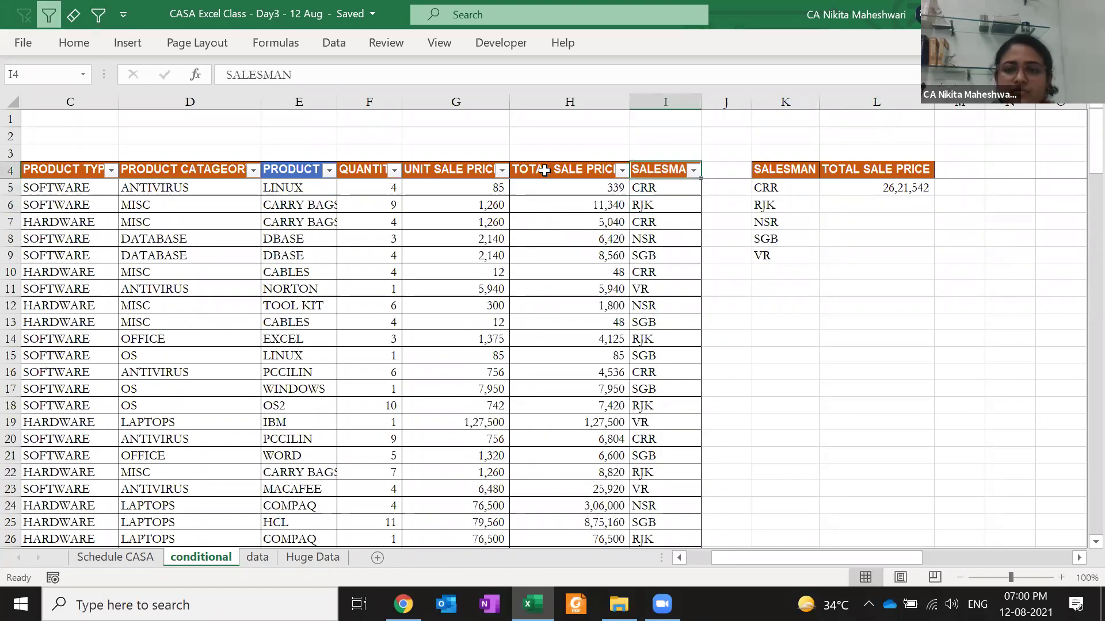
# - Filter the SALESMAN column to CRR again and select the visible total sale prices from H5 to H146 to check their sum
pyautogui.hotkey('alt', 'Down')
pyautogui.press('Down')
pyautogui.press('Down')
pyautogui.press('Down')
pyautogui.press('Down')
pyautogui.press('Down')
pyautogui.press('Down')
pyautogui.press('Down')
pyautogui.press('Down')
pyautogui.press('Down')
pyautogui.press('space')
pyautogui.press('Down')
pyautogui.press('space')
pyautogui.press('Return')
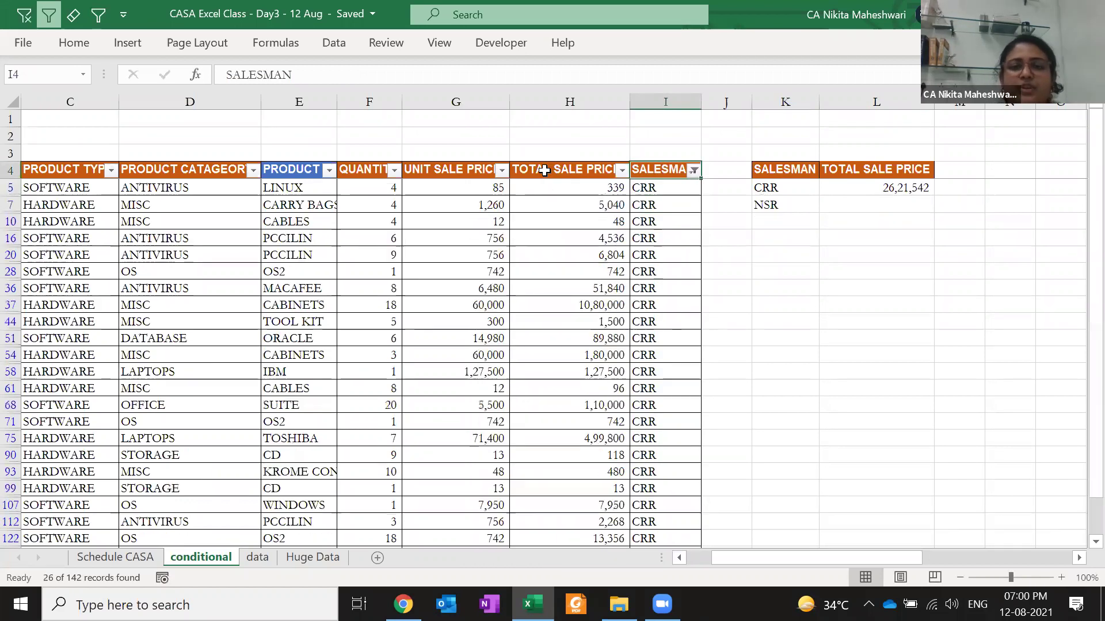
pyautogui.press('Down')
pyautogui.click(576, 182)
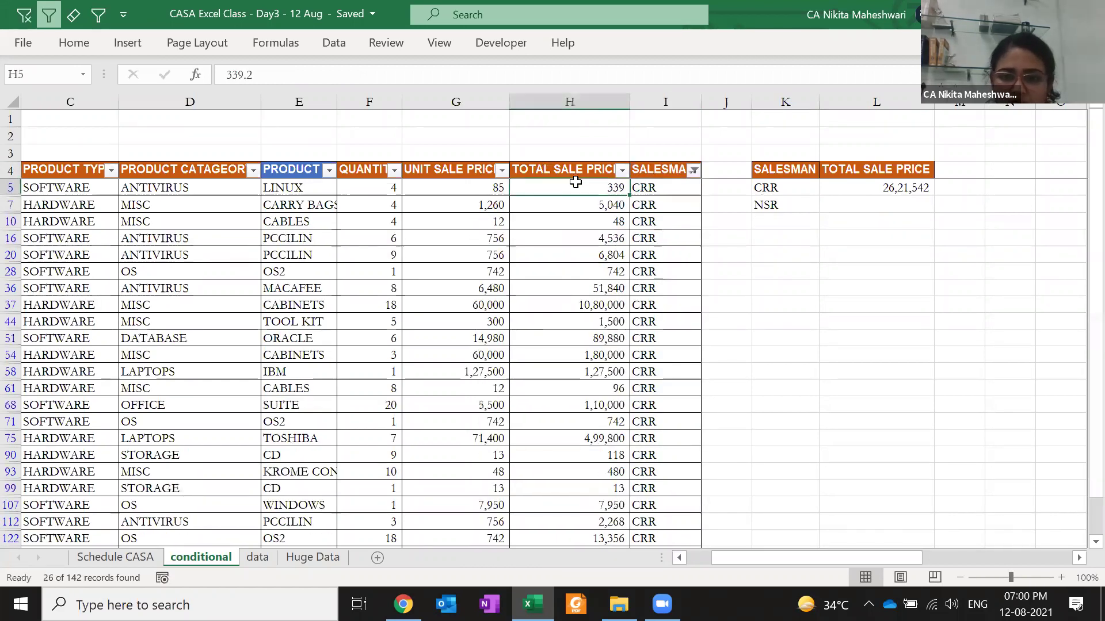
pyautogui.hotkey('ctrl', 'shift', 'Down')
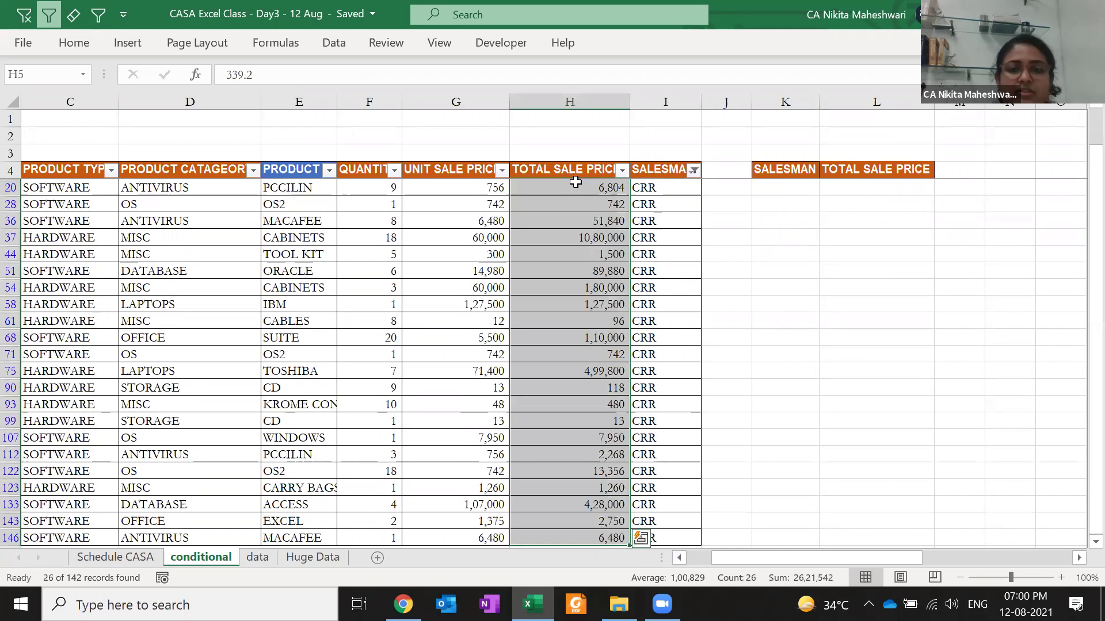
# - Enter the formula =SUBTOTAL(9,H4:H147) in H2 above the TOTAL SALE PRICE column
pyautogui.press('Up')
pyautogui.press('Up')
pyautogui.press('Down')
pyautogui.press('Down')
pyautogui.press('Up')
pyautogui.press('Up')
pyautogui.press('Up')
pyautogui.write('=sub')
pyautogui.press('Tab')
pyautogui.write('9,')
pyautogui.press('Down')
pyautogui.press('Down')
pyautogui.press('Down')
pyautogui.hotkey('ctrl', 'shift', 'Down')
pyautogui.hotkey('shift', 'Down')
pyautogui.press('Return')
# - Format the H2 subtotal as a number with thousands separators and no decimal places
pyautogui.press('Up')
pyautogui.press('Up')
pyautogui.press('Down')
pyautogui.hotkey('ctrl', 'shift', '1')
pyautogui.hotkey('alt', 'h')
pyautogui.press('9')
pyautogui.hotkey('alt', 'h')
pyautogui.press('9')
pyautogui.press('Down')
pyautogui.press('Down')
pyautogui.press('Down')
pyautogui.press('Up')
pyautogui.press('Up')
pyautogui.press('Up')
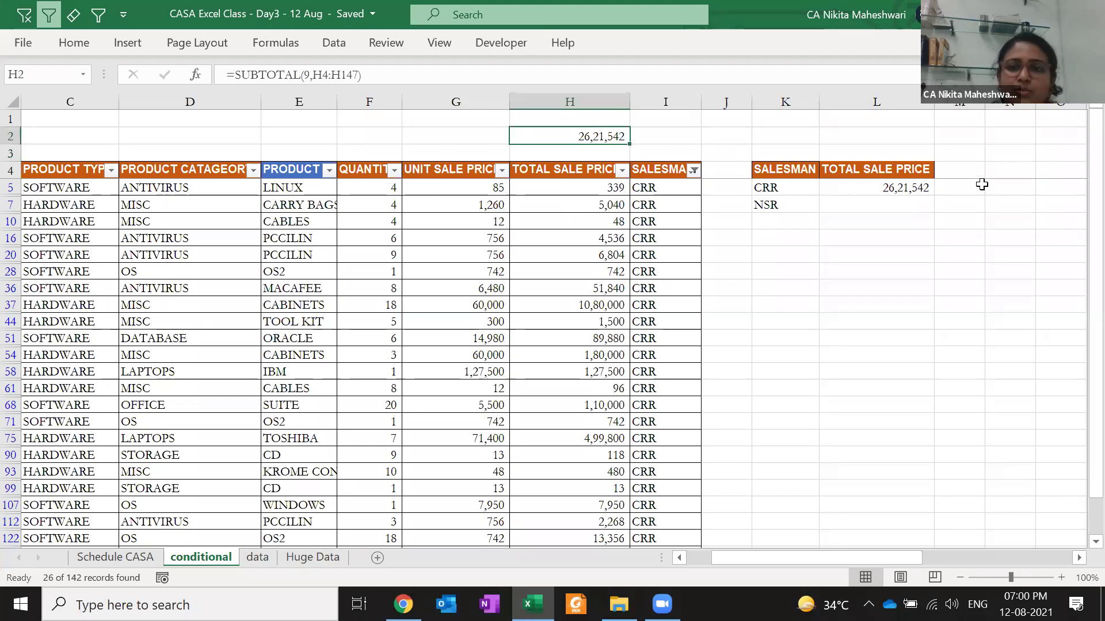
# - Delete the salesman in I37 to test the SUMIF total in L5, and undo the deletion
pyautogui.click(900, 186)
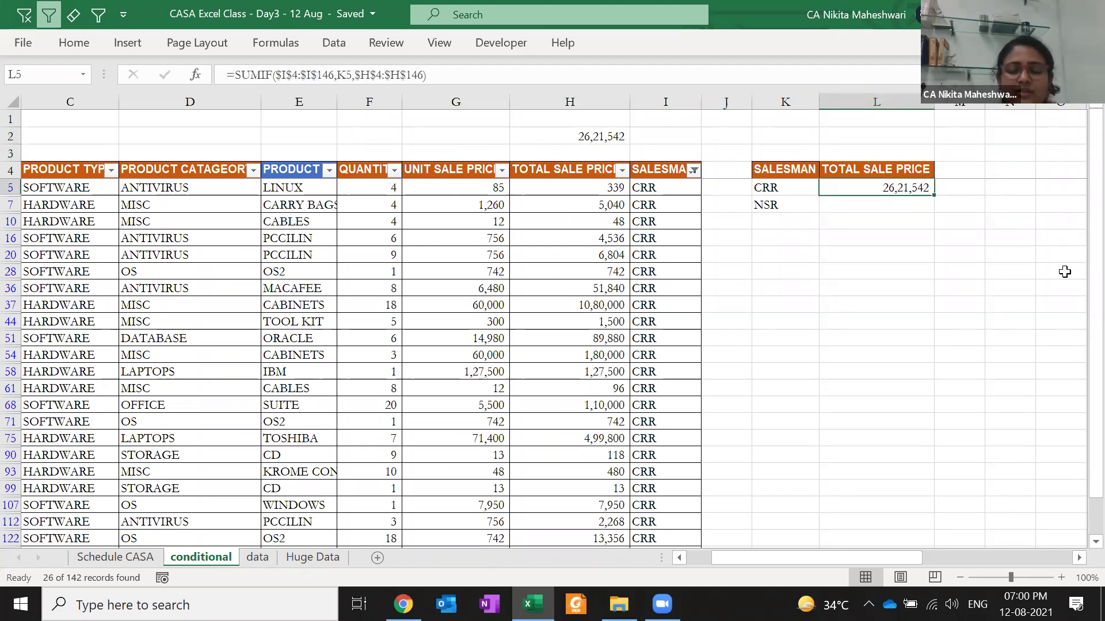
pyautogui.click(669, 189)
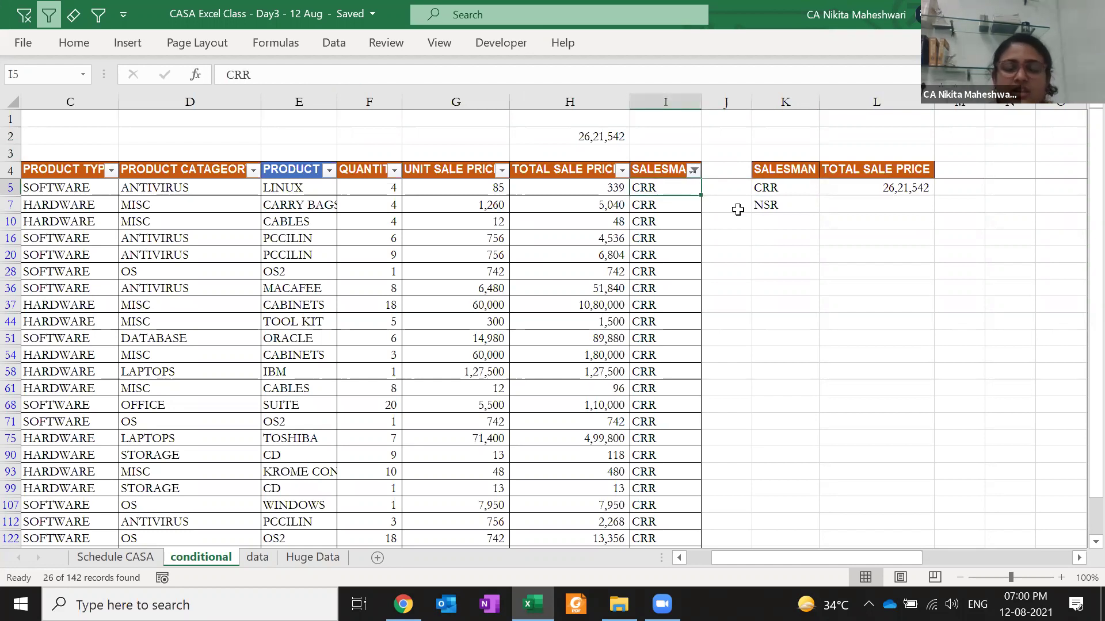
pyautogui.press('Left')
pyautogui.press('Down')
pyautogui.press('Down')
pyautogui.press('Down')
pyautogui.press('Down')
pyautogui.press('Down')
pyautogui.press('Down')
pyautogui.press('Down')
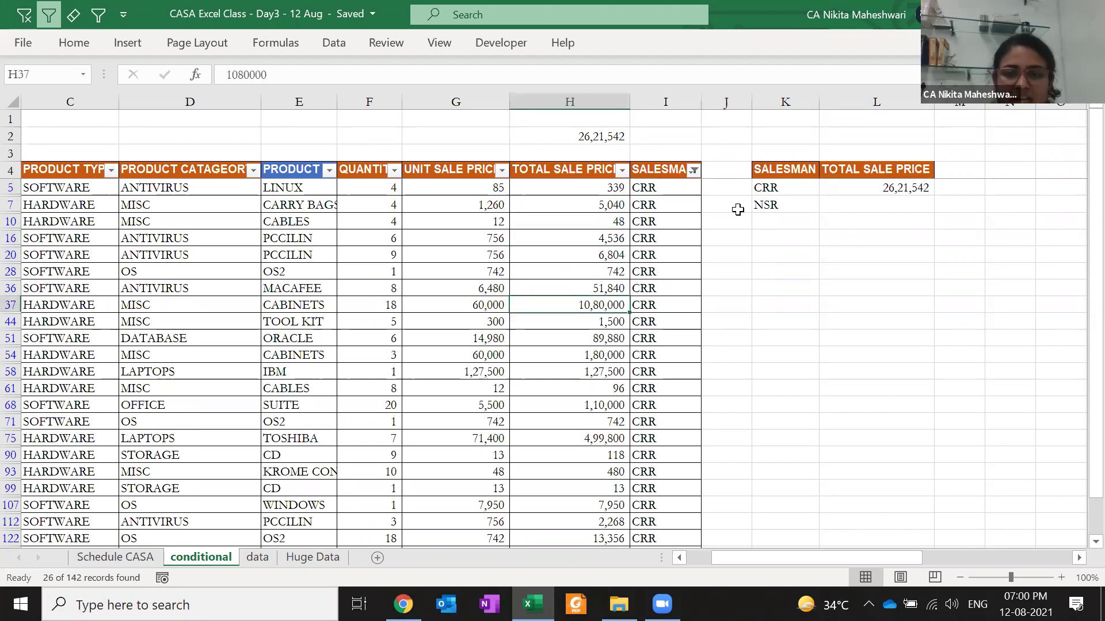
pyautogui.press('Right')
pyautogui.press('Delete')
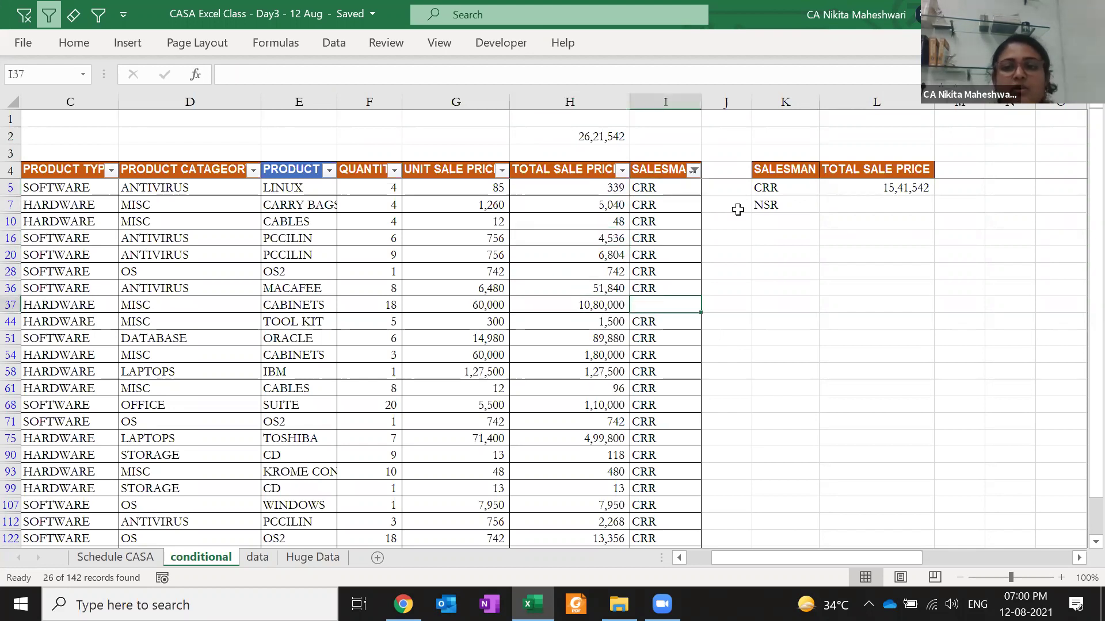
pyautogui.hotkey('ctrl', 'z')
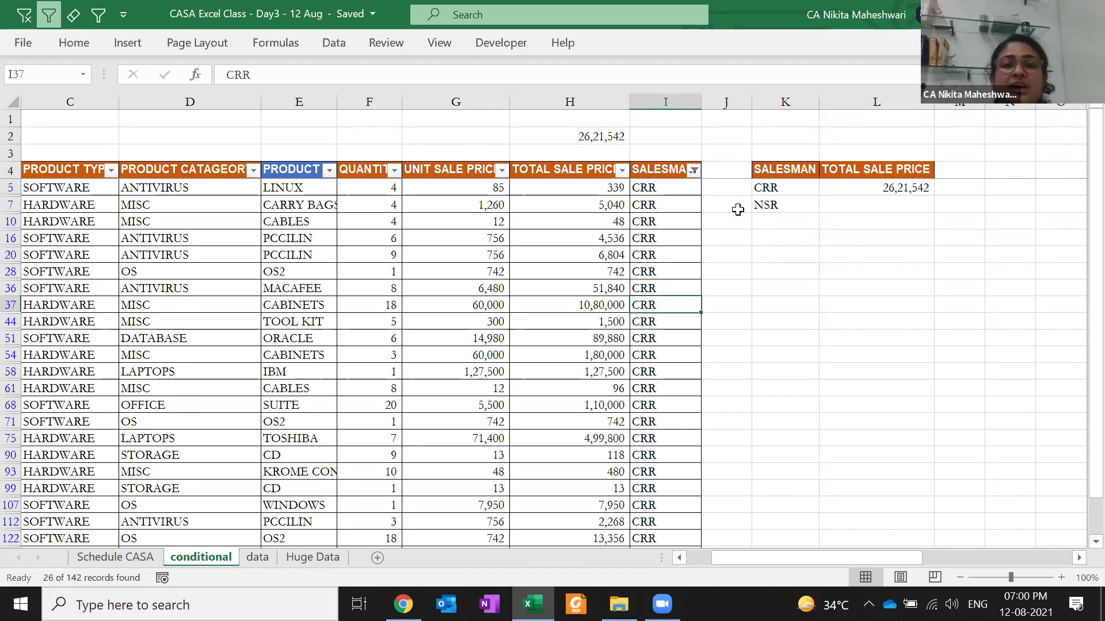
# - Review the SUMIF inputs: the salesman cells in column I, the criteria in K5 and the sale prices in H5:H146
pyautogui.click(662, 190)
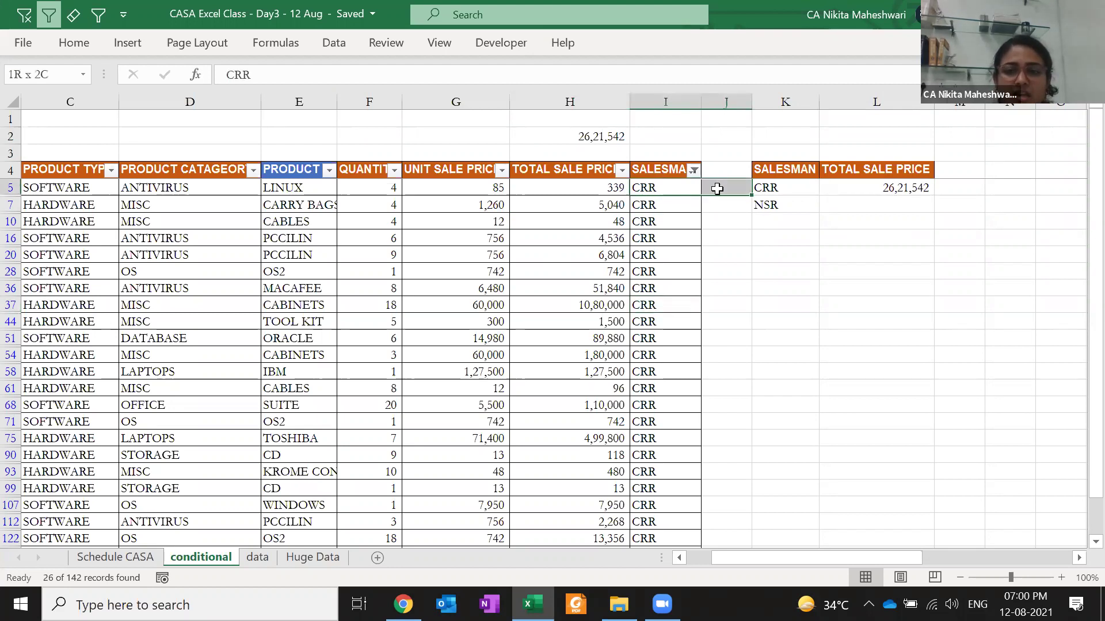
pyautogui.moveTo(693, 188); pyautogui.dragTo(745, 320)
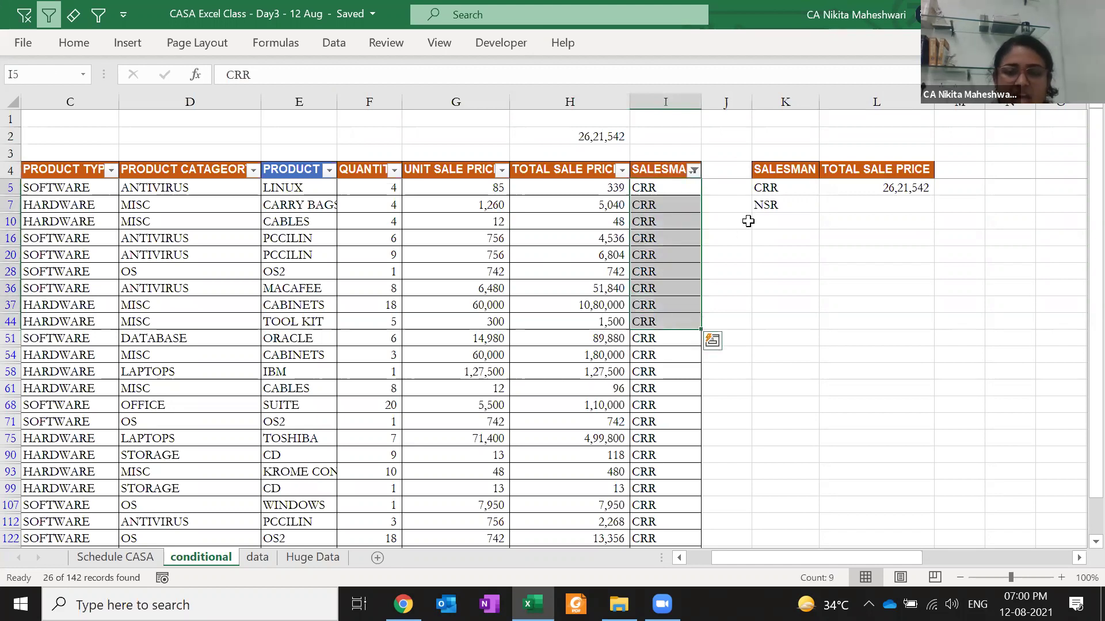
pyautogui.click(788, 184)
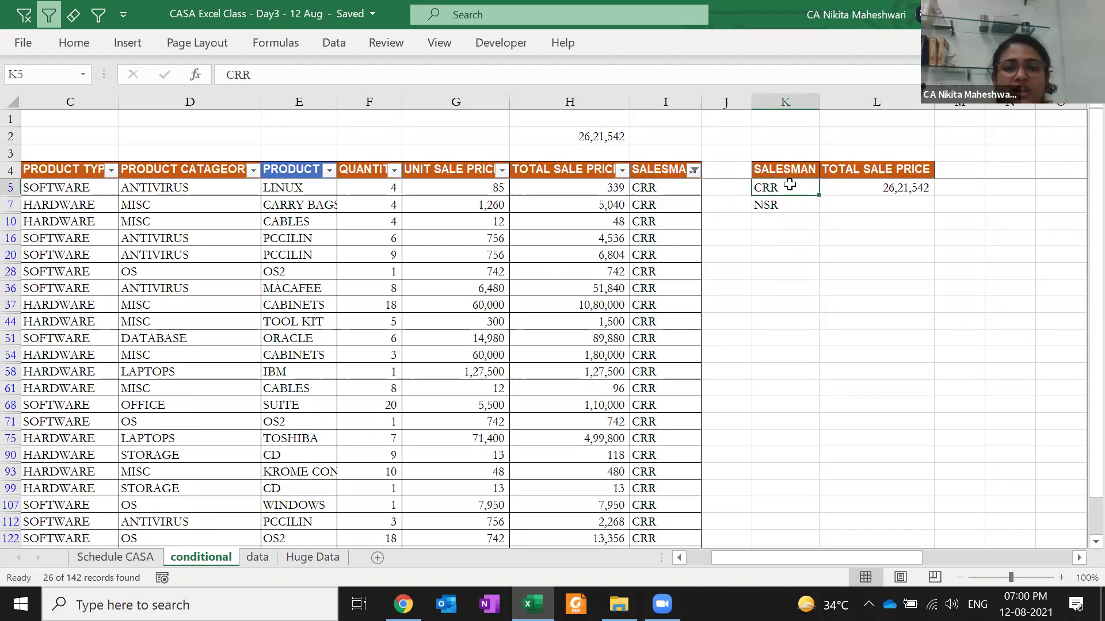
pyautogui.moveTo(561, 187); pyautogui.dragTo(596, 568)
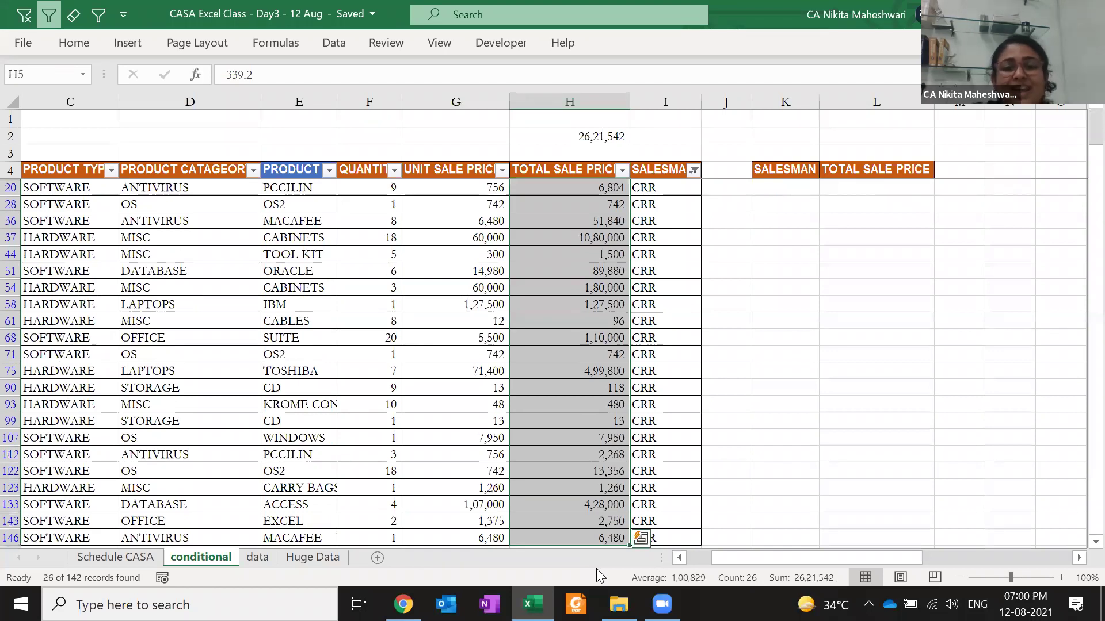
# - Reset the table's filter so that every salesman's rows are included again
pyautogui.hotkey('ctrl', 'Up')
pyautogui.hotkey('ctrl', 'shift', 'l')
pyautogui.hotkey('ctrl', 'shift', 'l')
# - Copy the SUMIF formula from L5 down to L9 for the remaining salesmen
pyautogui.press('Right')
pyautogui.press('Right')
pyautogui.press('Right')
pyautogui.press('Right')
pyautogui.press('Down')
pyautogui.hotkey('ctrl', 'c')
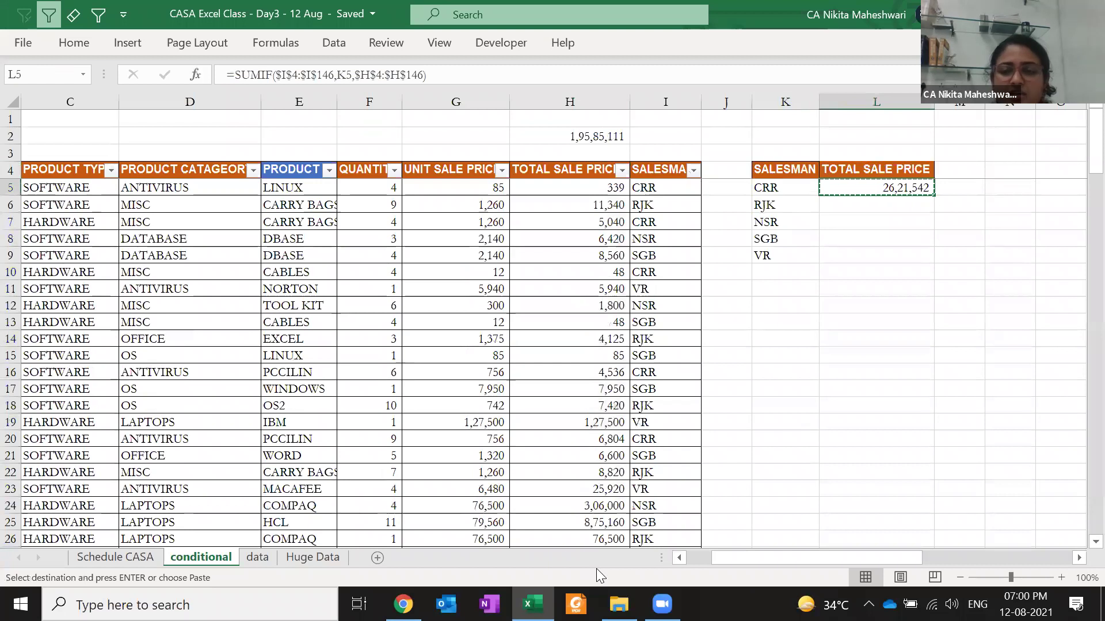
pyautogui.hotkey('shift', 'Down')
pyautogui.hotkey('shift', 'Down')
pyautogui.hotkey('shift', 'Down')
pyautogui.hotkey('shift', 'Down')
pyautogui.press('Return')
# - Examine the cell references in the copied SUMIF formulas down to L8
pyautogui.press('F2')
pyautogui.press('Return')
pyautogui.press('F2')
pyautogui.press('Return')
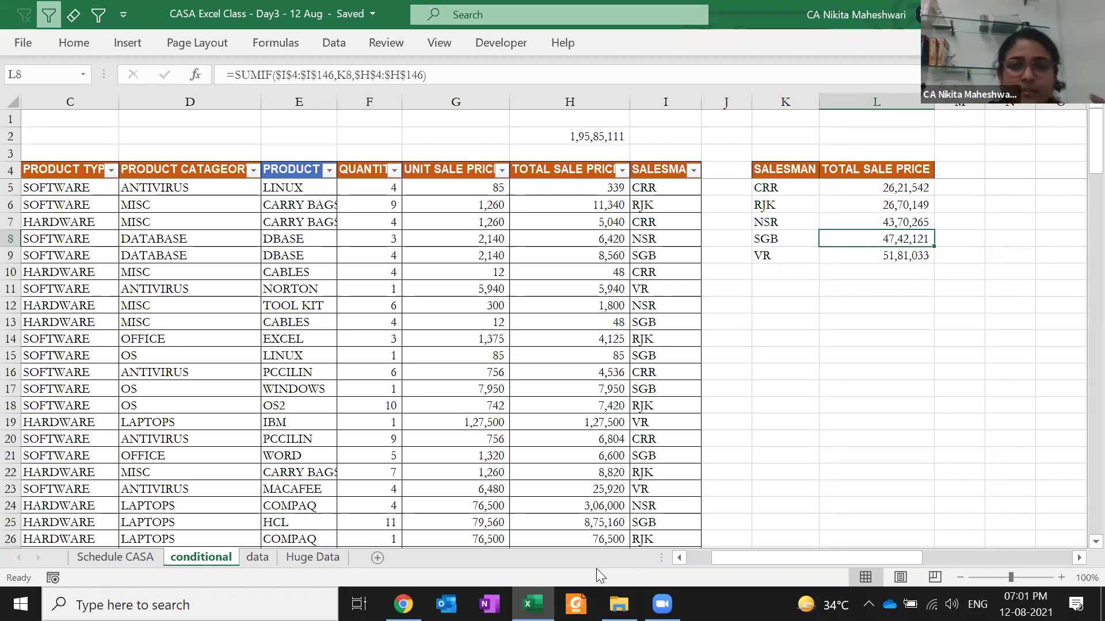
pyautogui.press('F2')
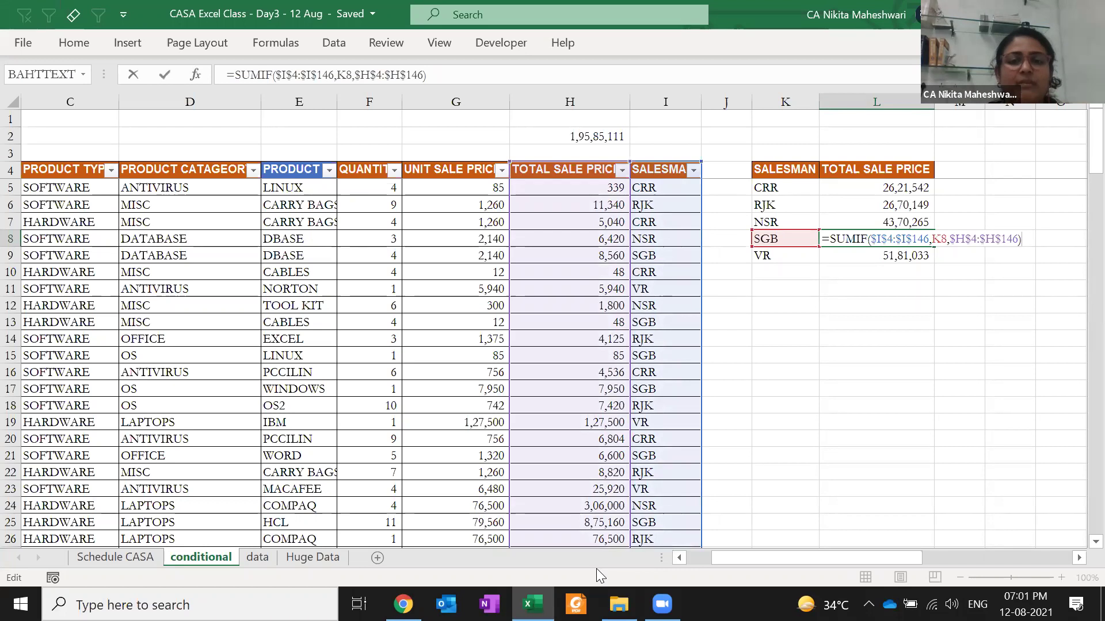
pyautogui.press('Return')
# - Add the header No. of Sales Made in M4 and AutoFit column M's width
pyautogui.press('Up')
pyautogui.press('Up')
pyautogui.press('Up')
pyautogui.press('Up')
pyautogui.press('Up')
pyautogui.press('Right')
pyautogui.write('Co')
pyautogui.write('nditi')
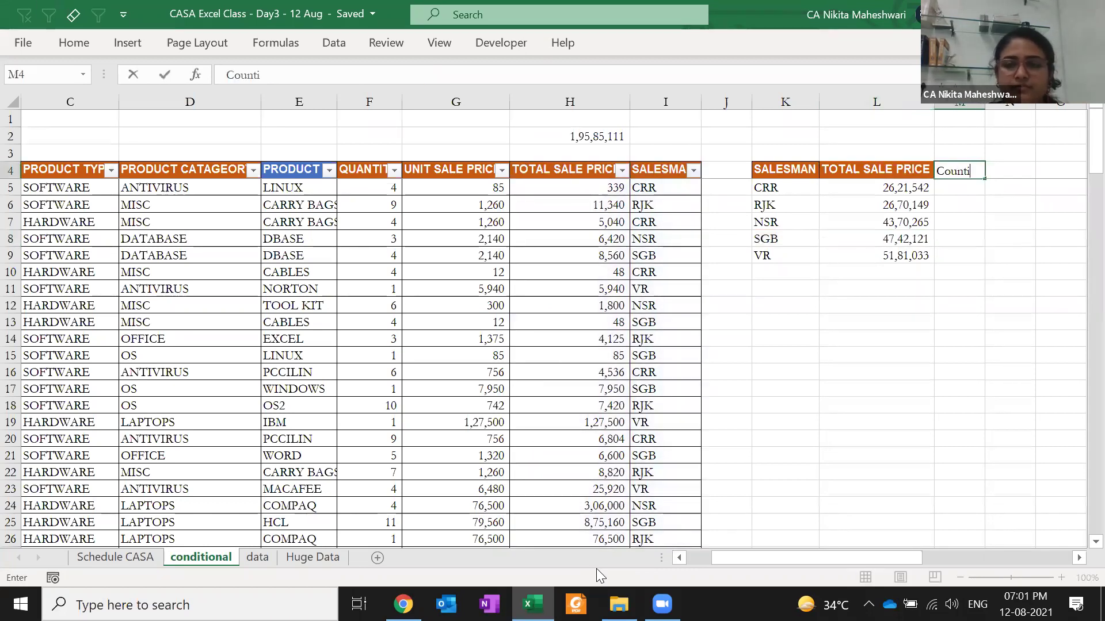
pyautogui.press('Escape')
pyautogui.write('No. ')
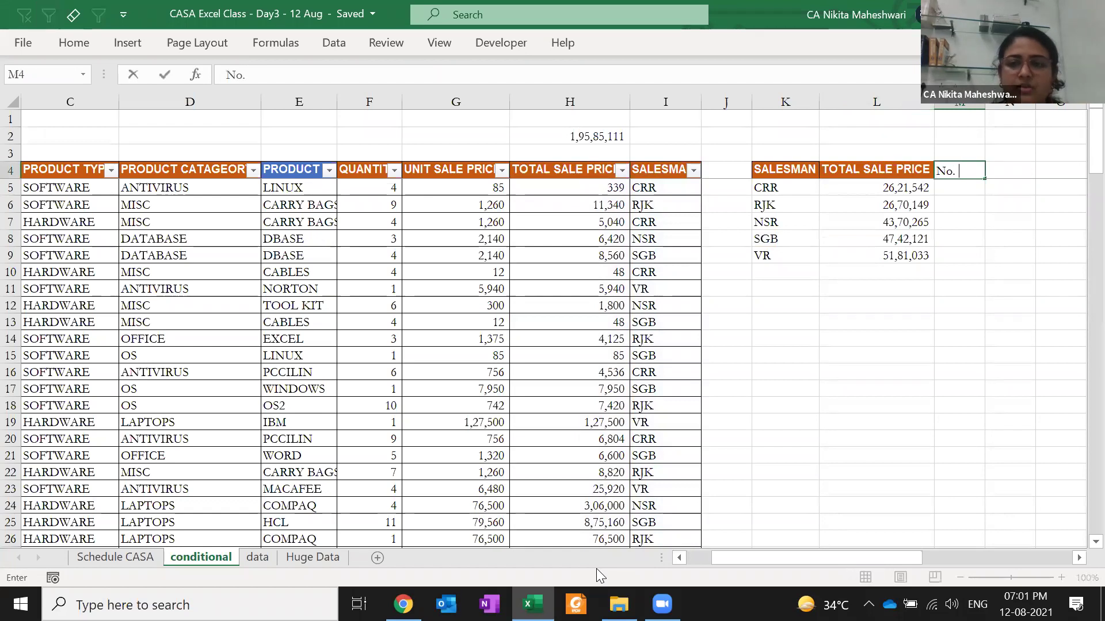
pyautogui.write('of Sales Made')
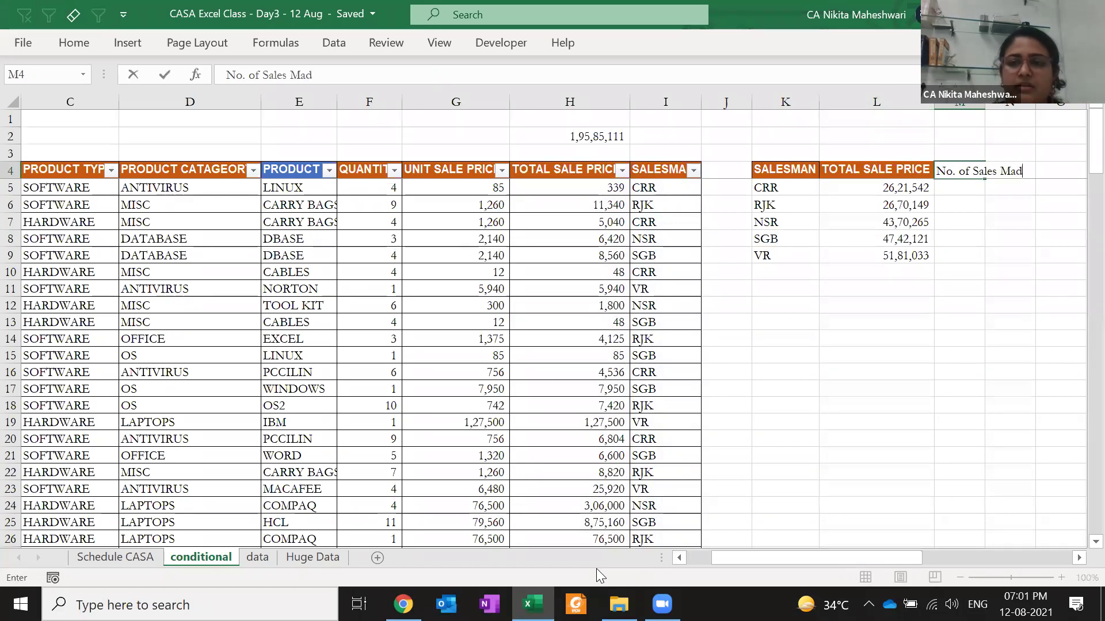
pyautogui.hotkey('ctrl', 'Return')
pyautogui.hotkey('alt', 'h')
pyautogui.press('o')
pyautogui.press('i')
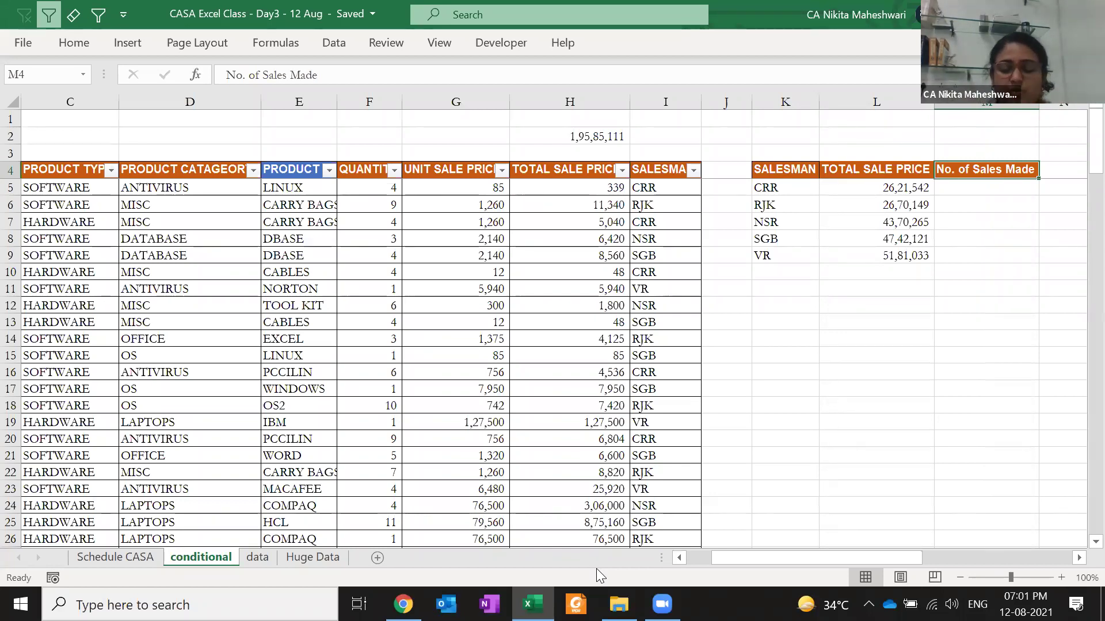
# - Examine the range and criteria arguments of the SUMIF formula in L5
pyautogui.press('Down')
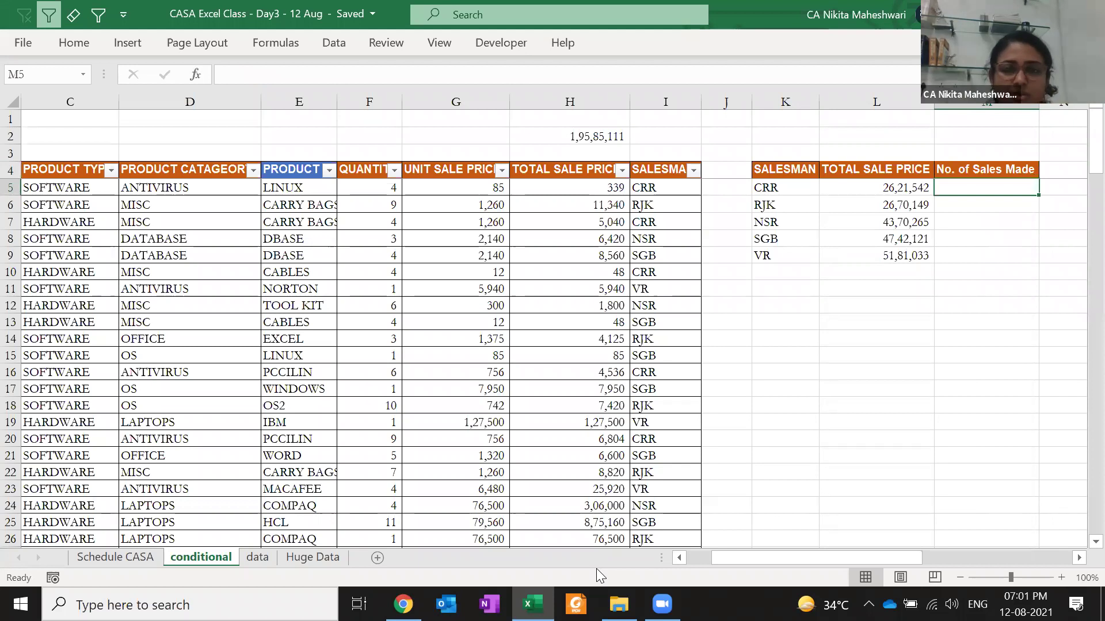
pyautogui.press('Left')
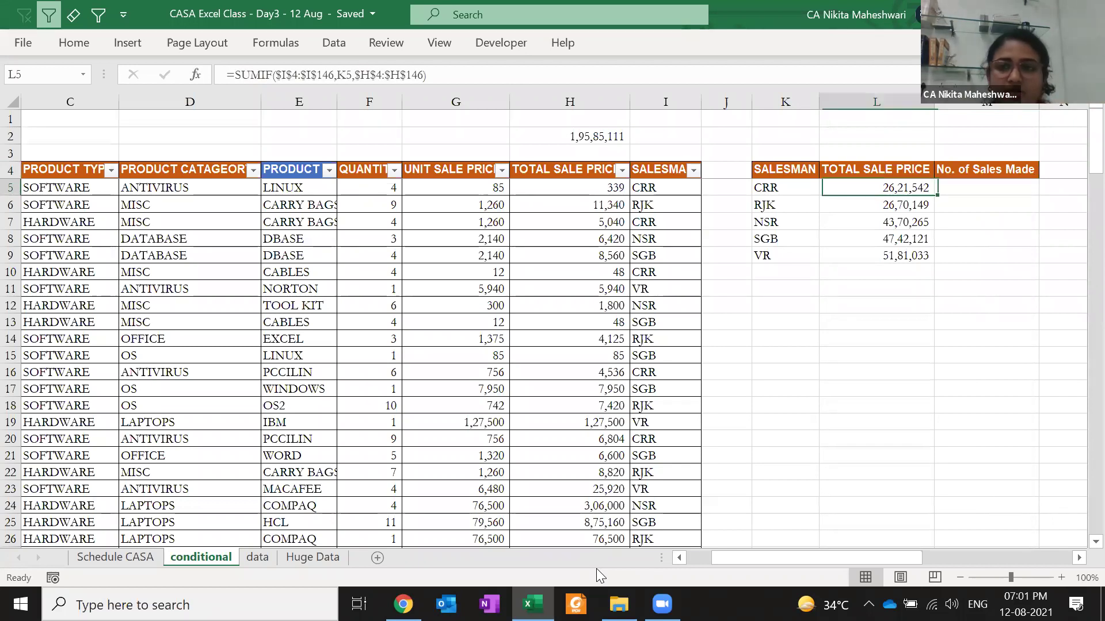
pyautogui.press('F2')
pyautogui.click(902, 188)
pyautogui.click(943, 188)
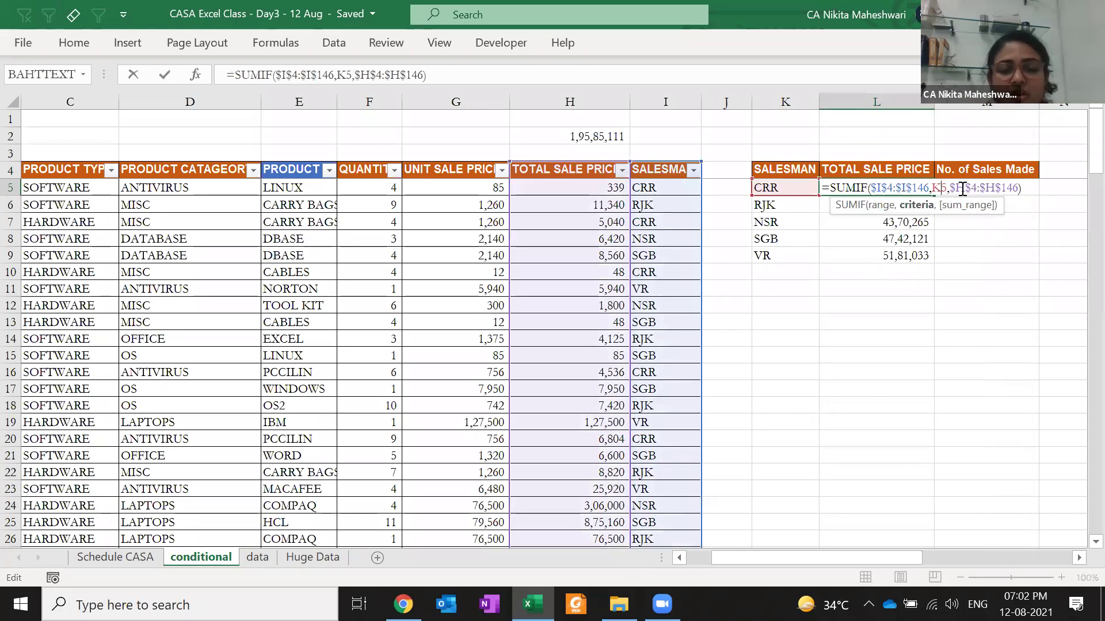
pyautogui.click(962, 188)
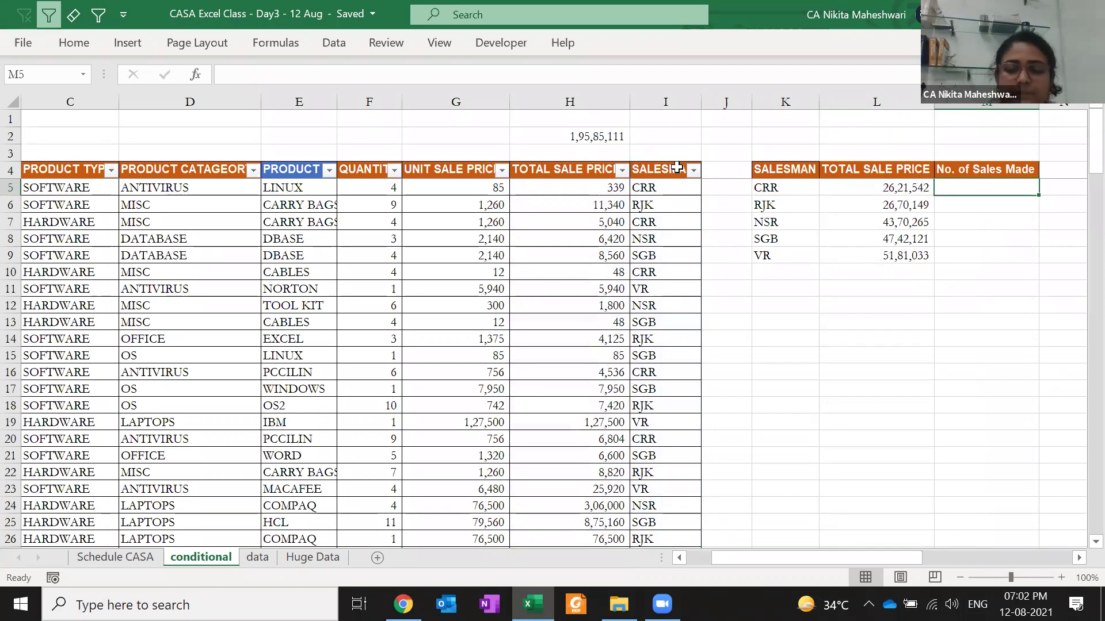
# - Enter a COUNTIF formula in M5 with the absolute range $I$4:$I$146 and K5 as the criteria
pyautogui.write('=countif(')
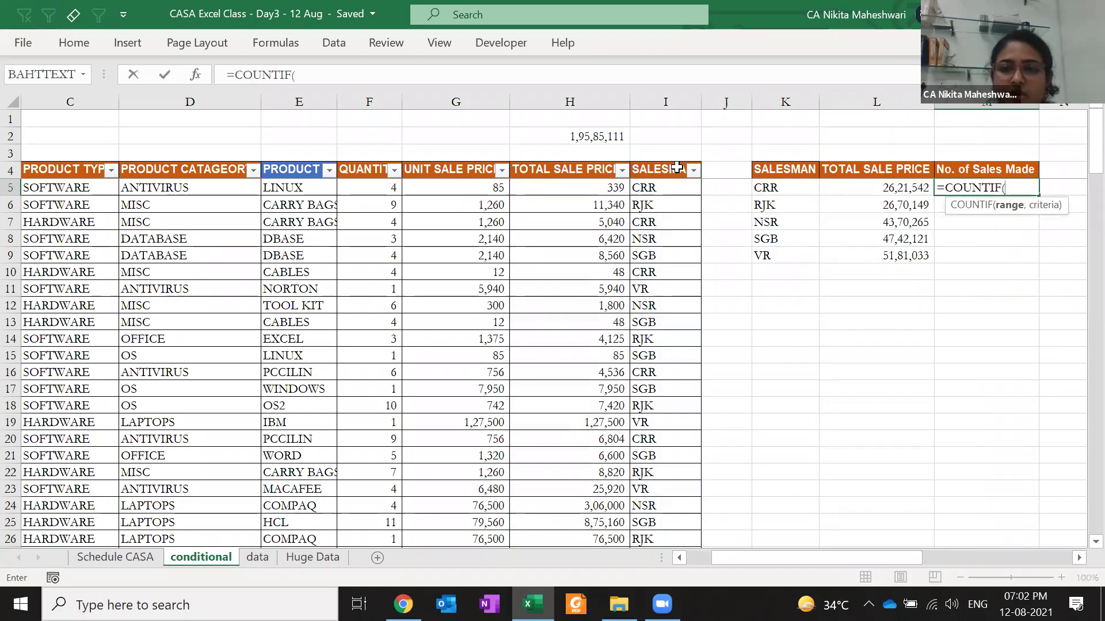
pyautogui.click(655, 176)
pyautogui.hotkey('ctrl', 'shift', 'Down')
pyautogui.press('F4')
pyautogui.write(',')
pyautogui.press('Left')
pyautogui.press('Left')
pyautogui.press('Up')
pyautogui.press('Down')
pyautogui.press('Return')
# - Copy the COUNTIF formula from M5 down to M9 and check the formulas in M5 and M6
pyautogui.press('Up')
pyautogui.hotkey('ctrl', 'c')
pyautogui.press('Left')
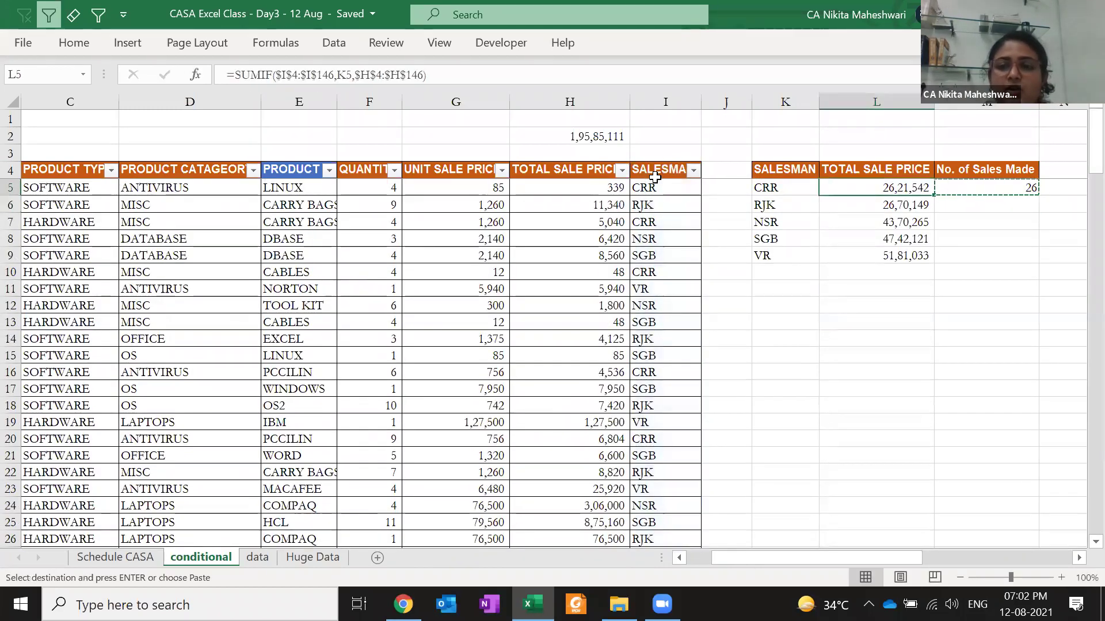
pyautogui.hotkey('ctrl', 'Down')
pyautogui.press('Right')
pyautogui.hotkey('ctrl', 'shift', 'Up')
pyautogui.press('Return')
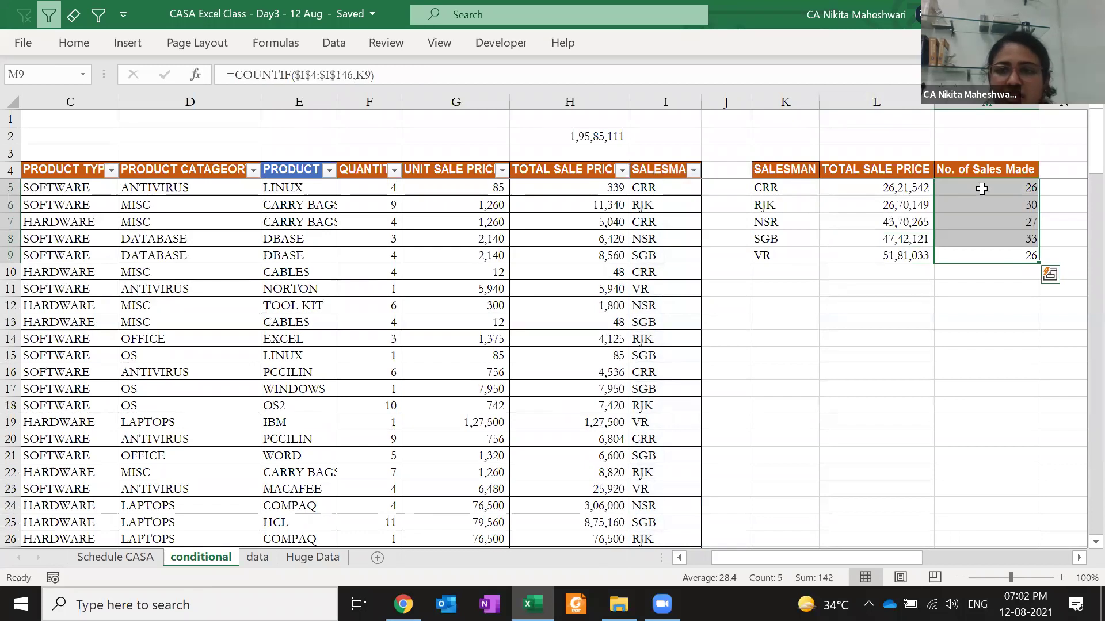
pyautogui.click(981, 189)
pyautogui.click(983, 206)
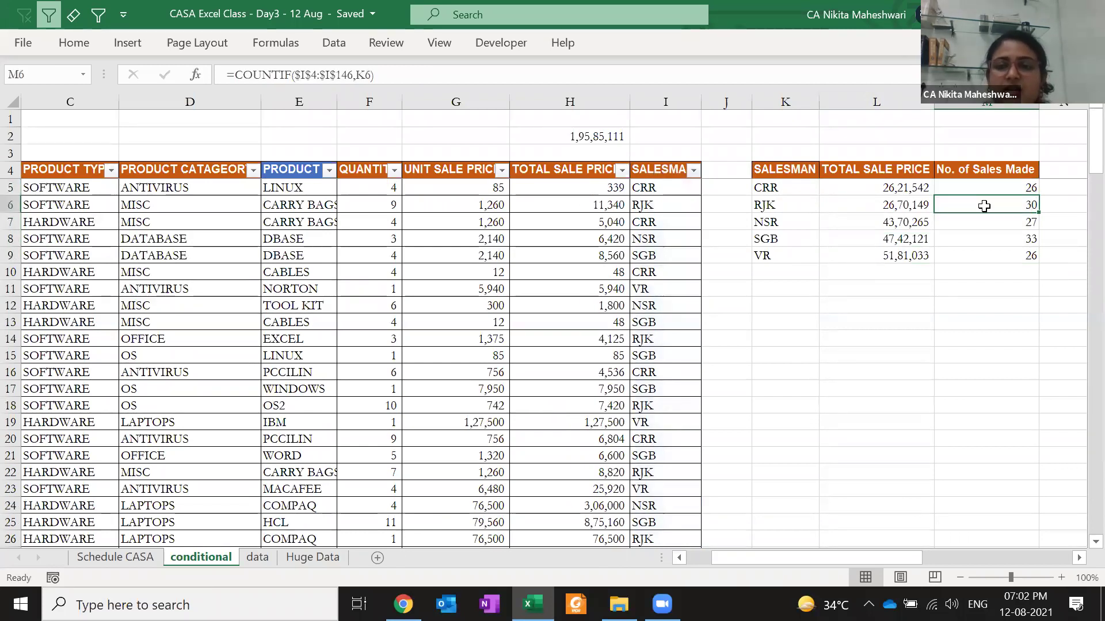
# - Copy the RJK row's entries from K6:M6 and paste them as values into K1:M1
pyautogui.doubleClick(984, 206)
pyautogui.press('Escape')
pyautogui.press('Left')
pyautogui.press('Left')
pyautogui.hotkey('ctrl', 'Left')
pyautogui.hotkey('ctrl', 'Up')
pyautogui.press('Up')
pyautogui.press('Left')
pyautogui.press('Right')
pyautogui.press('Right')
pyautogui.press('Right')
pyautogui.press('Down')
pyautogui.press('Down')
pyautogui.press('Down')
pyautogui.hotkey('shift', 'Right')
pyautogui.hotkey('shift', 'Right')
pyautogui.hotkey('ctrl', 'c')
pyautogui.press('Up')
pyautogui.press('Up')
pyautogui.press('Up')
pyautogui.press('Up')
pyautogui.press('Up')
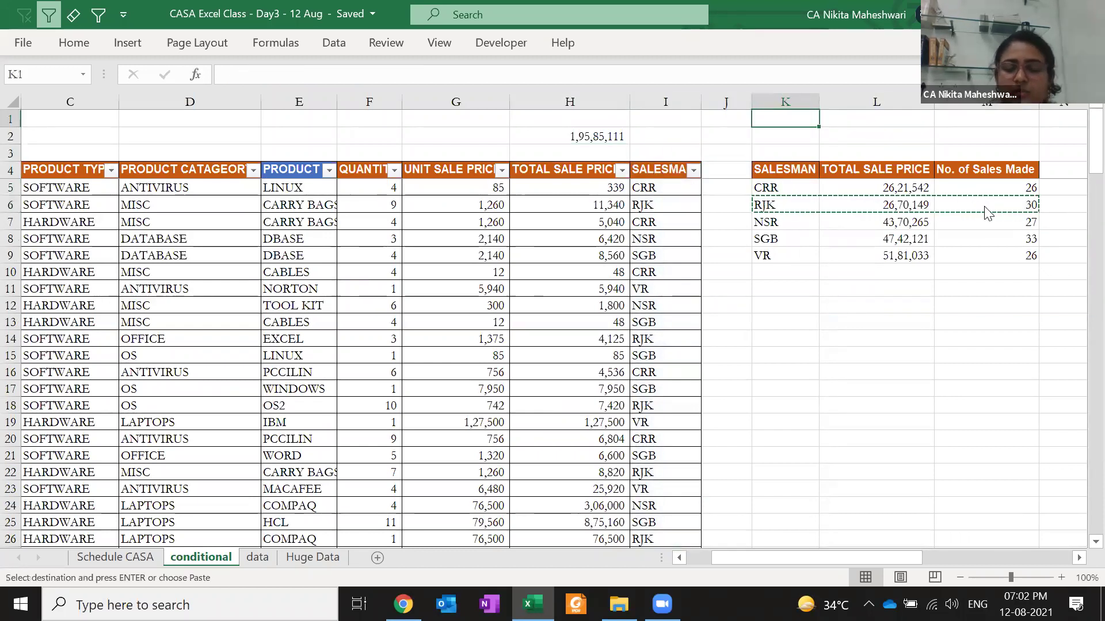
pyautogui.hotkey('alt', 'h')
pyautogui.press('v')
pyautogui.press('v')
pyautogui.press('Escape')
# - Filter the SALESMAN column to RJK and check the H2 subtotal and the number of filtered entries in column I
pyautogui.click(694, 170)
pyautogui.click(534, 375)
pyautogui.click(528, 430)
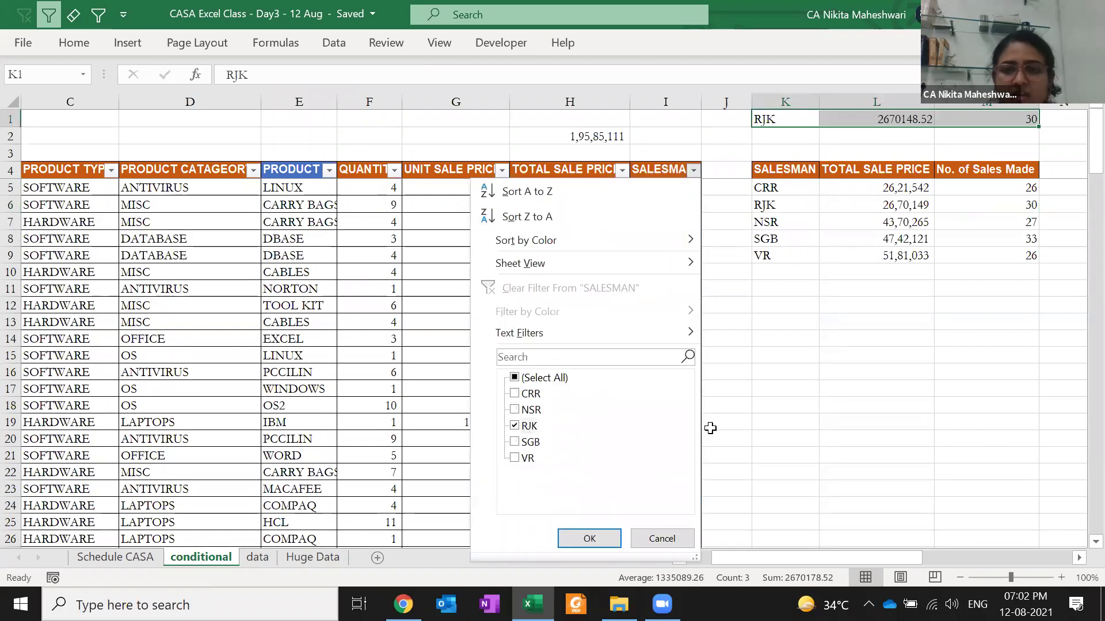
pyautogui.press('Return')
pyautogui.click(581, 136)
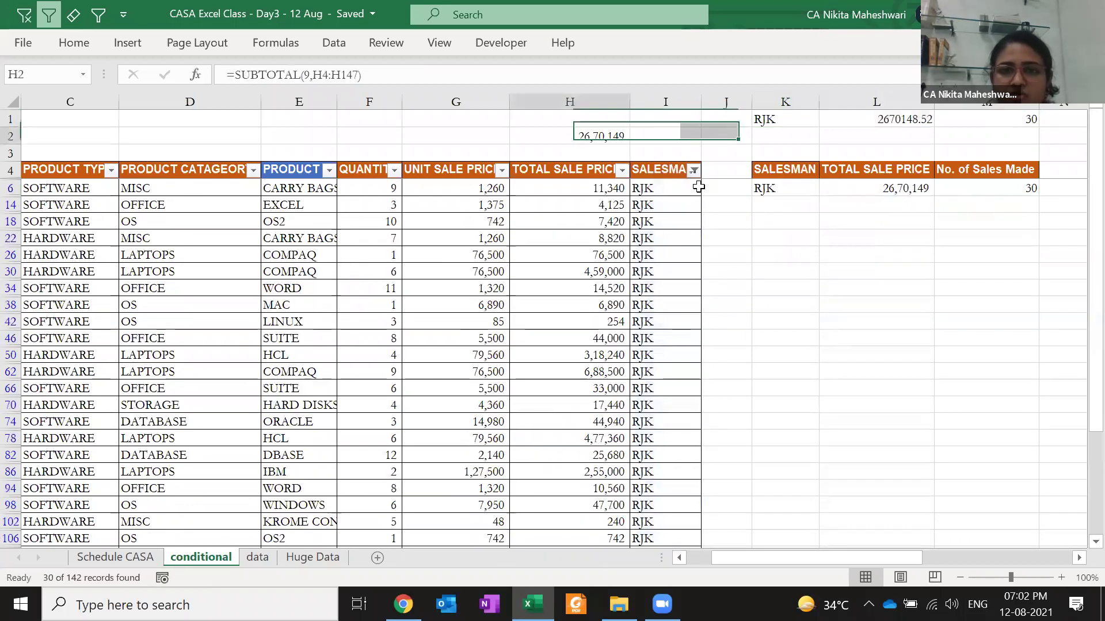
pyautogui.click(862, 190)
pyautogui.click(667, 188)
pyautogui.hotkey('ctrl', 'shift', 'Down')
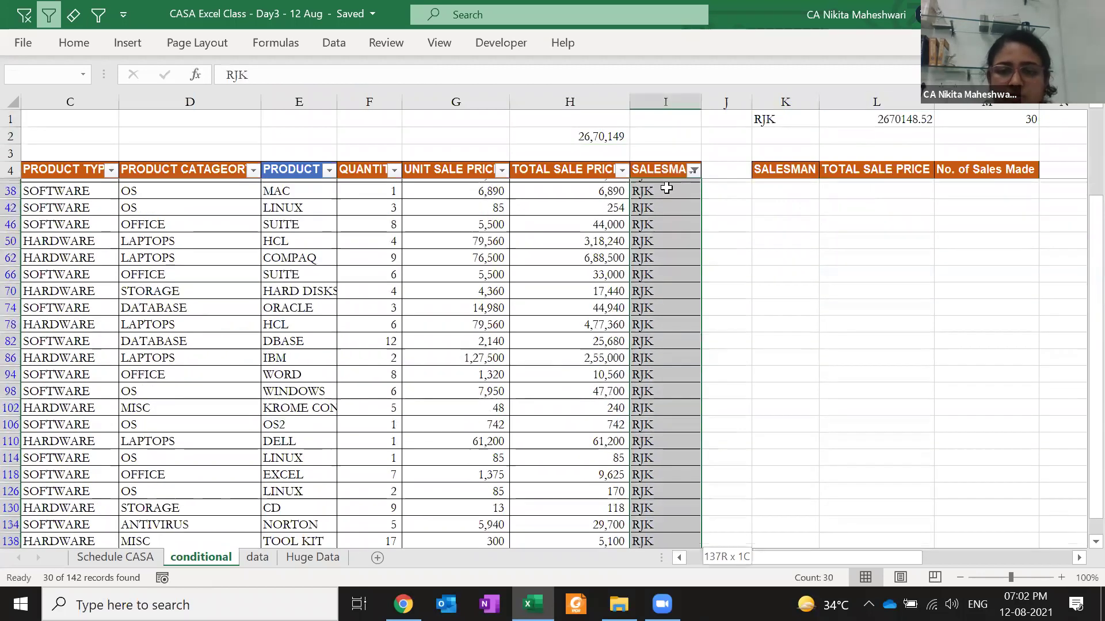
# - Clear the SALESMAN filter so all sales rows are listed again, and return to L5
pyautogui.press('Up')
pyautogui.press('Down')
pyautogui.press('Up')
pyautogui.press('Right')
pyautogui.press('Right')
pyautogui.press('Right')
pyautogui.hotkey('alt', '1')
pyautogui.press('Down')
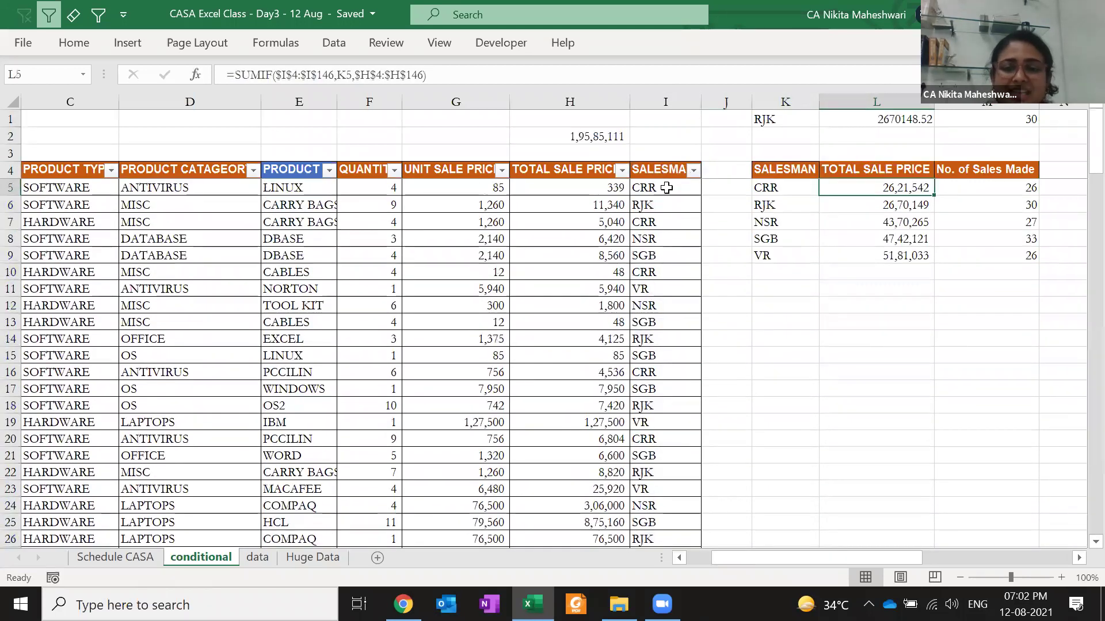
# - Examine the ranges used by the SUMIF formula in L5 and the COUNTIF formula in M5
pyautogui.press('F2')
pyautogui.press('Escape')
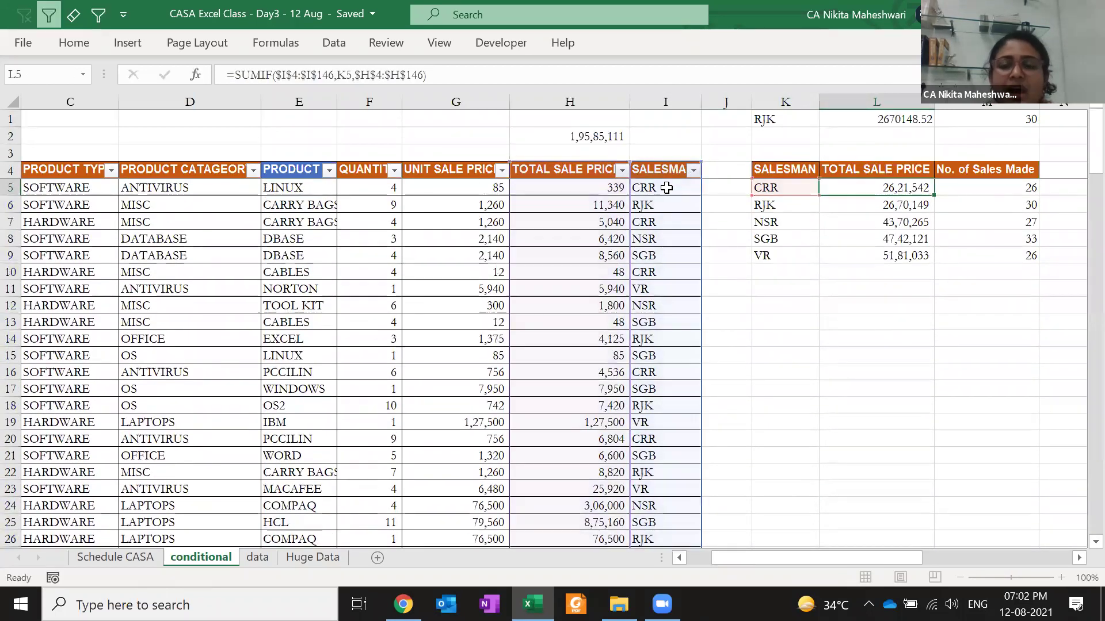
pyautogui.press('Right')
pyautogui.press('F2')
pyautogui.press('Escape')
# - Review the total sale price and number of sales for salesmen RJK and SGB in the summary table
pyautogui.press('Down')
pyautogui.hotkey('shift', 'Left')
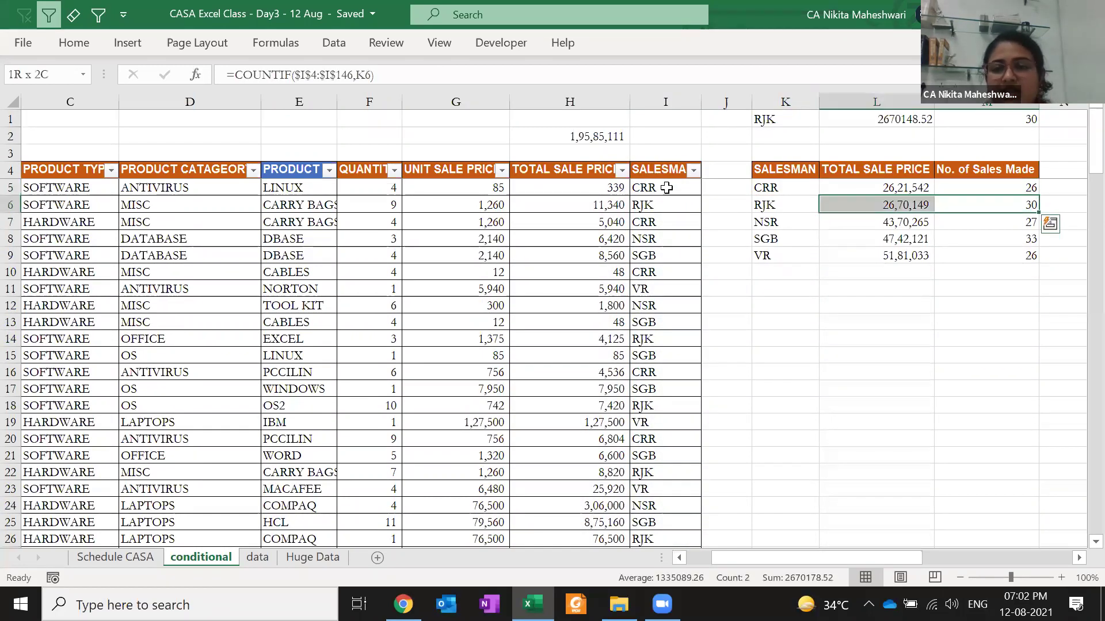
pyautogui.press('Down')
pyautogui.press('Down')
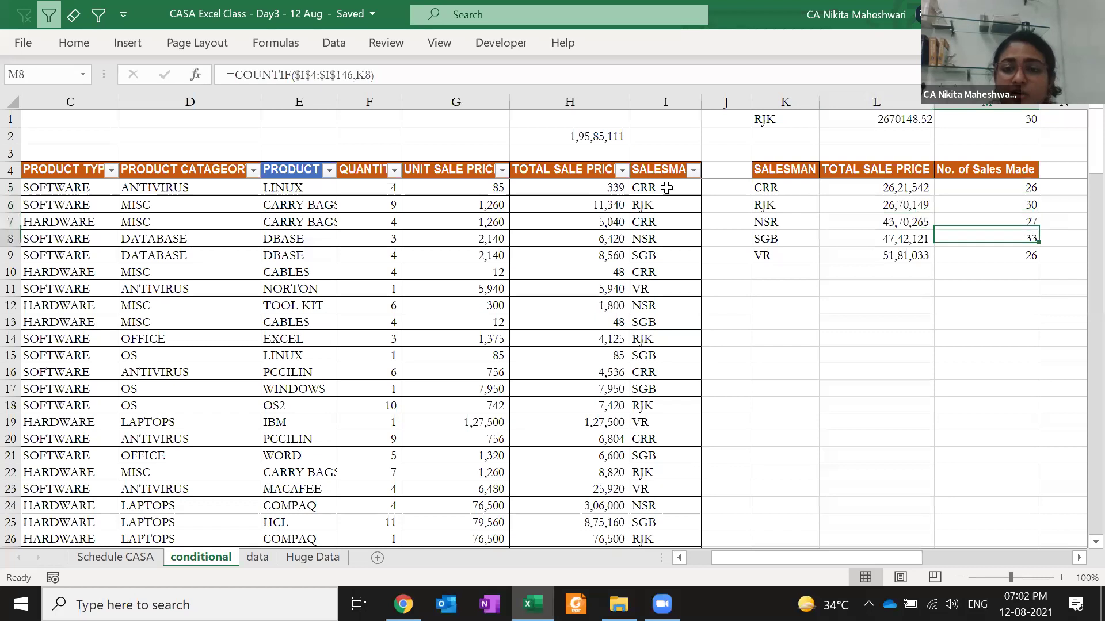
pyautogui.press('Left')
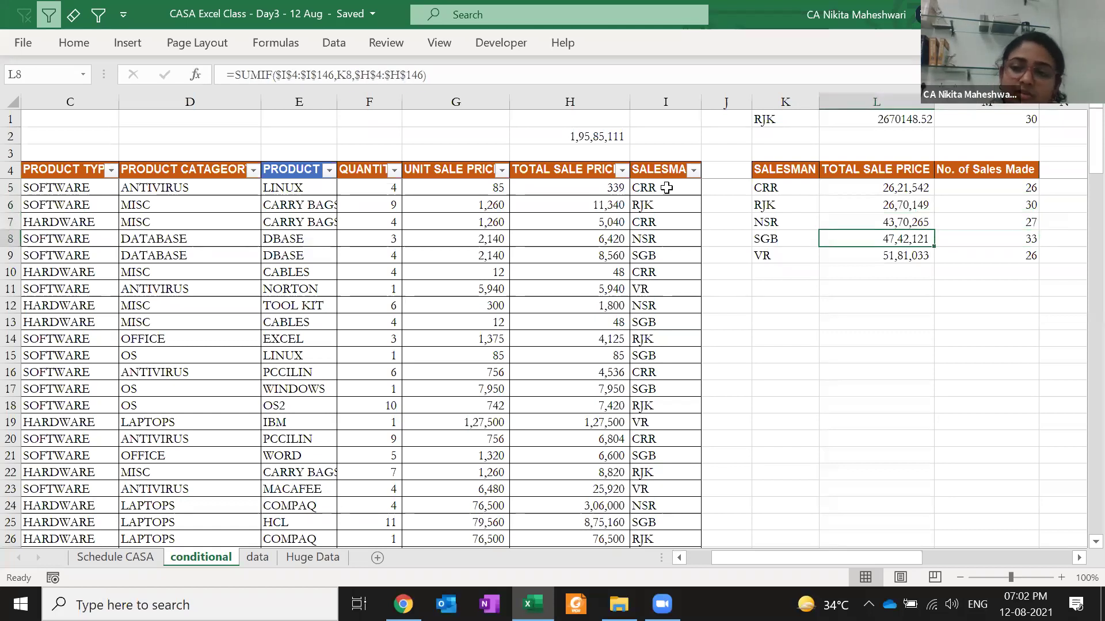
pyautogui.press('Right')
pyautogui.hotkey('shift', 'Left')
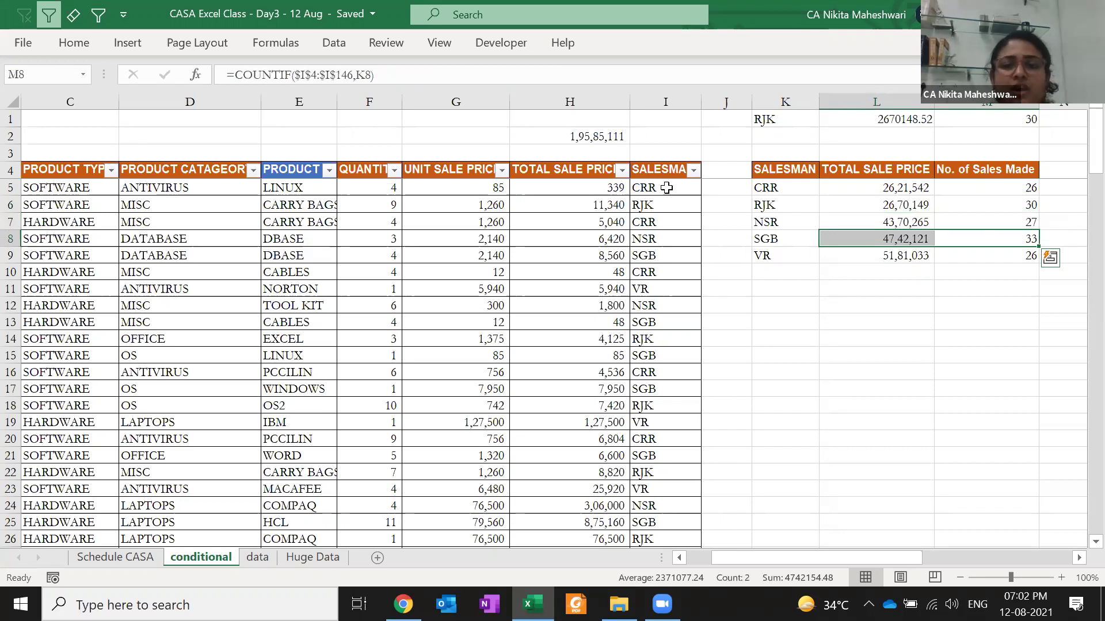
pyautogui.press('Left')
pyautogui.press('Left')
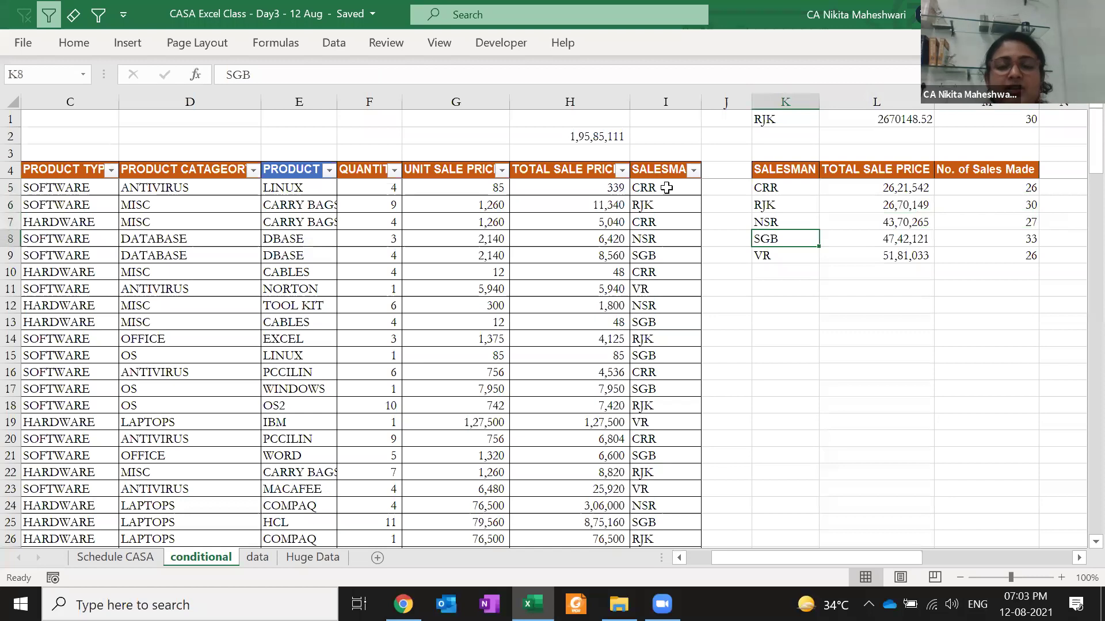
# - Label the summary columns with SUMIF in L3 and COUNTIF in M3
pyautogui.press('Up')
pyautogui.press('Up')
pyautogui.press('Up')
pyautogui.press('Right')
pyautogui.press('Up')
pyautogui.press('Up')
pyautogui.write('SUMIF')
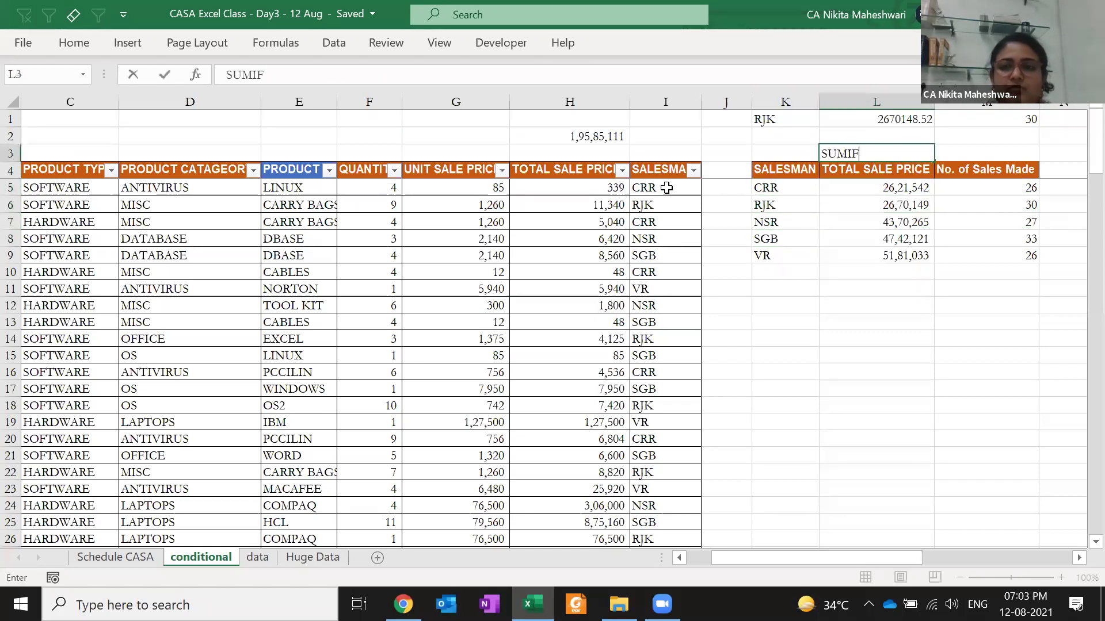
pyautogui.press('Right')
pyautogui.write('COUNTIF')
pyautogui.hotkey('ctrl', 'Return')
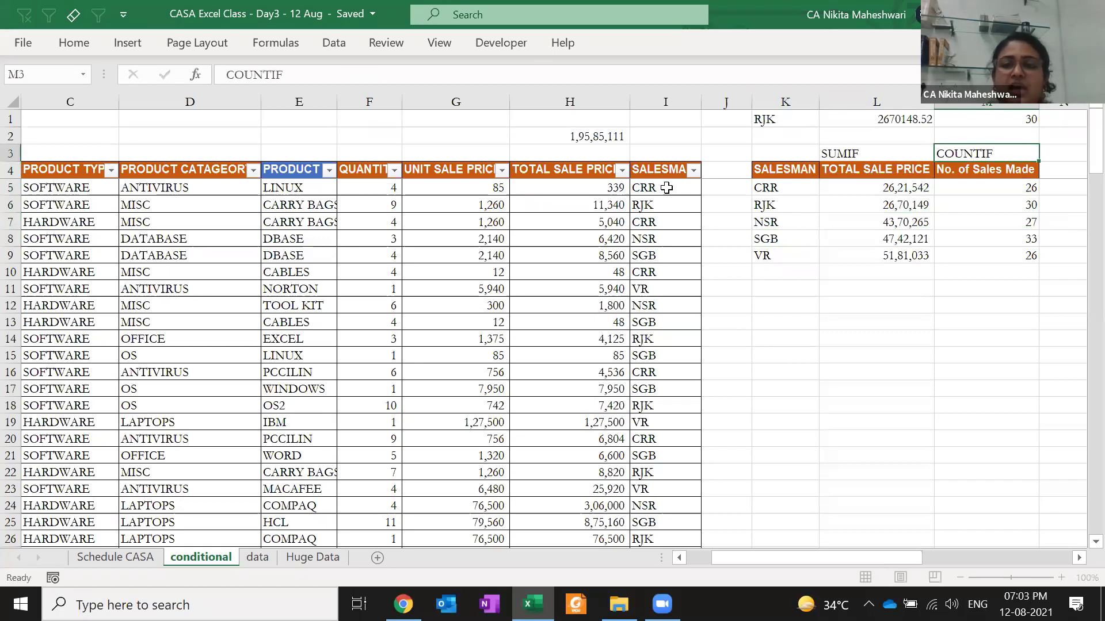
# - Copy the SALESMAN header and list from K4:K9 to a second table starting at K17
pyautogui.press('Down')
pyautogui.press('Left')
pyautogui.press('Left')
pyautogui.hotkey('ctrl', 'shift', 'Down')
pyautogui.hotkey('ctrl', 'c')
pyautogui.press('Down')
pyautogui.press('Down')
pyautogui.press('Down')
pyautogui.press('Down')
pyautogui.press('Down')
pyautogui.press('Down')
pyautogui.press('Down')
pyautogui.press('Down')
pyautogui.press('Down')
pyautogui.press('Down')
pyautogui.press('Down')
pyautogui.press('Down')
pyautogui.press('Down')
pyautogui.press('Return')
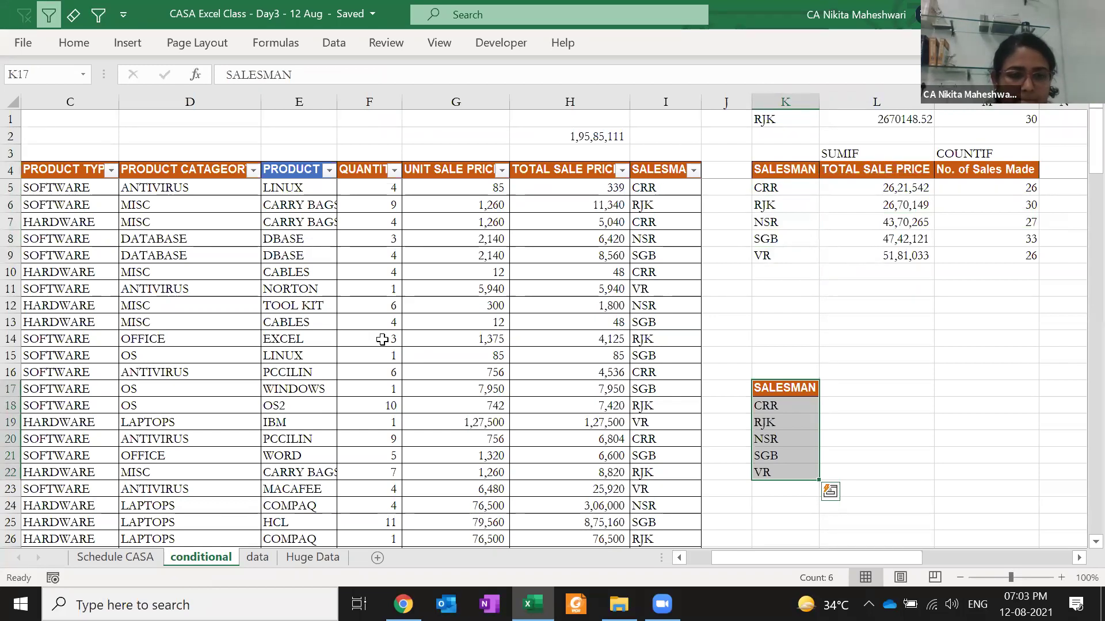
pyautogui.hotkey('alt', 'Tab')
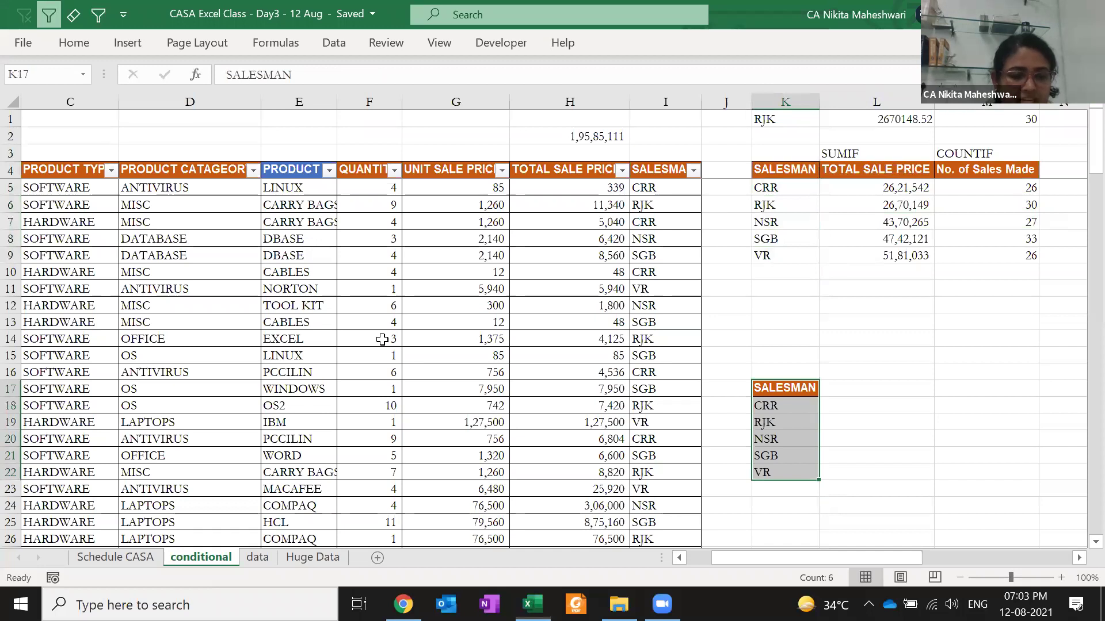
pyautogui.hotkey('alt', 'Tab')
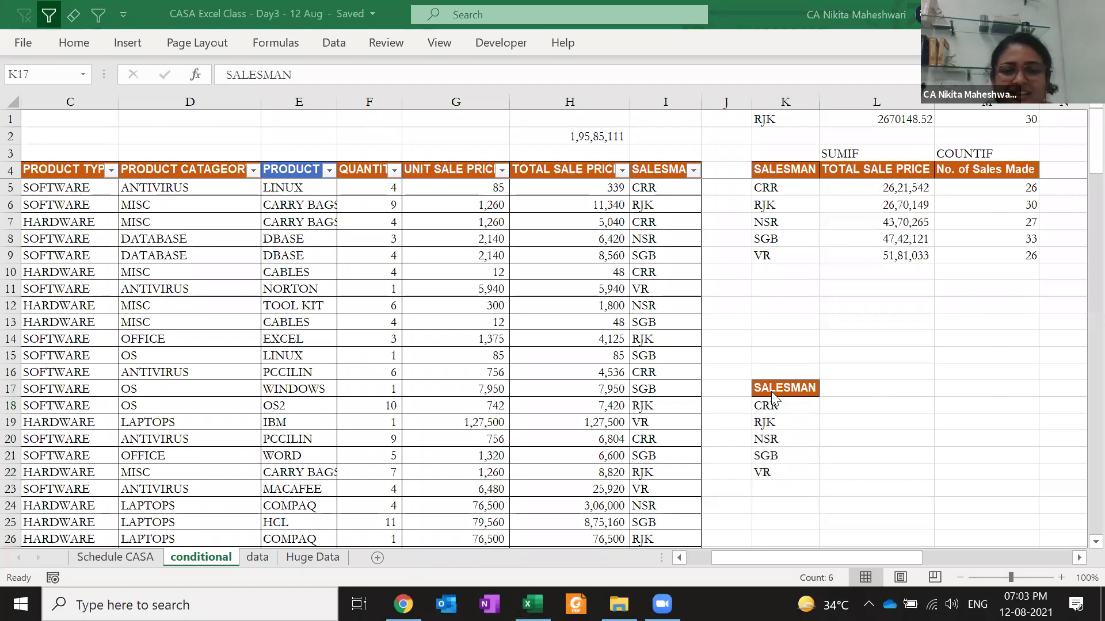
# - Copy the TOTAL SALE PRICE header from L4 to L17 in the second table
pyautogui.click(799, 386)
pyautogui.click(886, 385)
pyautogui.hotkey('ctrl', 'Up')
pyautogui.hotkey('ctrl', 'Up')
pyautogui.press('Down')
pyautogui.hotkey('ctrl', 'c')
pyautogui.press('Left')
pyautogui.hotkey('ctrl', 'Down')
pyautogui.press('Down')
pyautogui.press('Down')
pyautogui.press('Down')
pyautogui.press('Down')
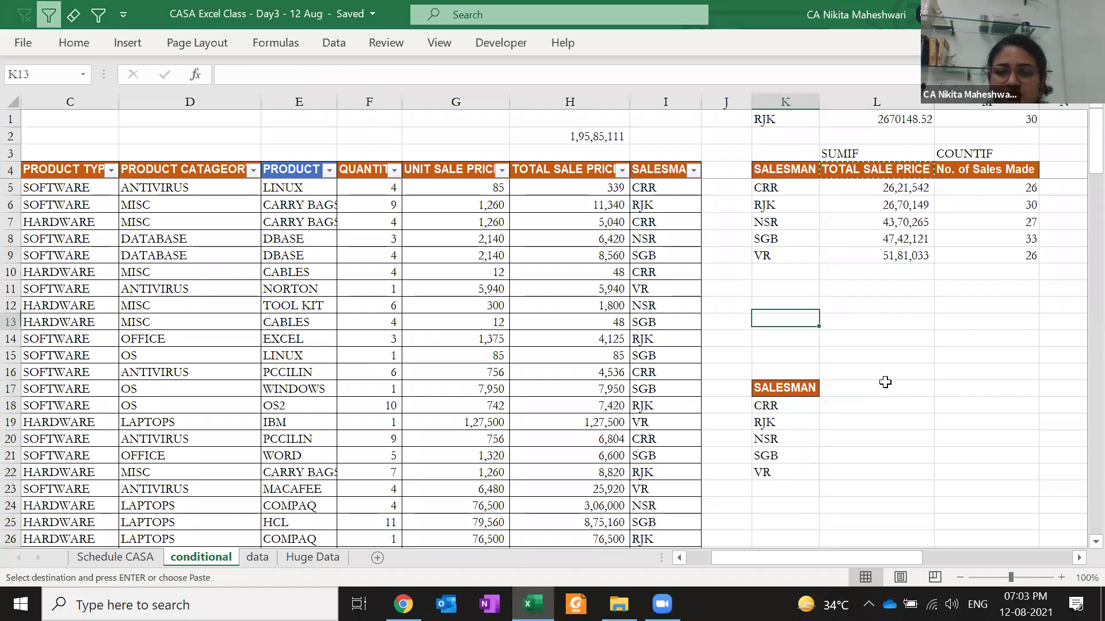
pyautogui.press('Right')
pyautogui.press('Down')
pyautogui.press('Down')
pyautogui.press('Down')
pyautogui.click(886, 386)
pyautogui.press('Return')
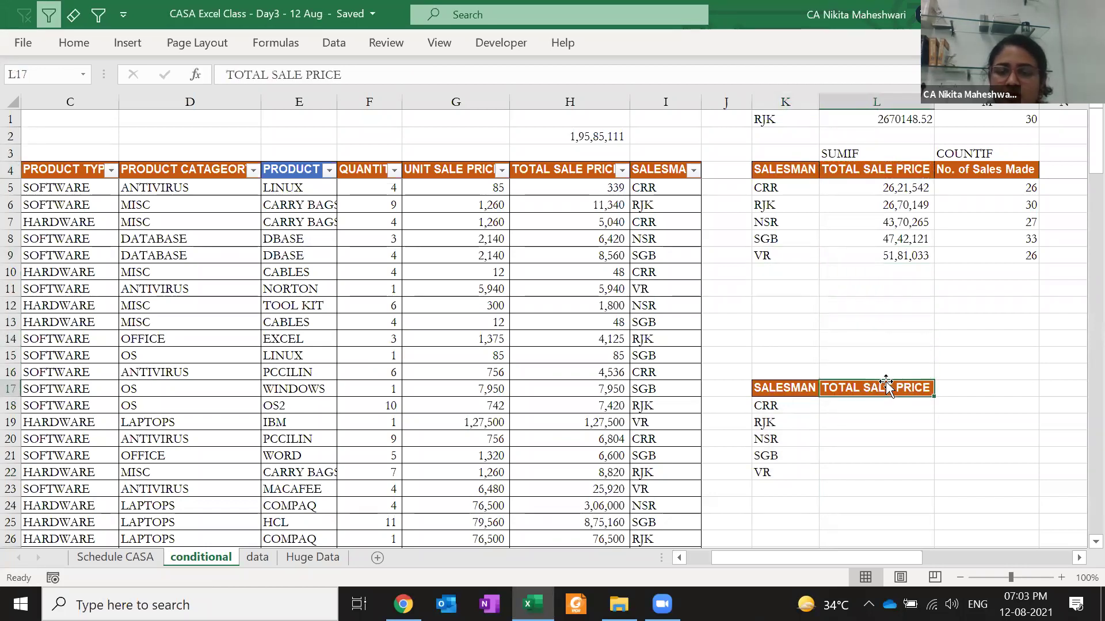
# - Copy the No. of Sales Made header from M4 to M17
pyautogui.click(992, 169)
pyautogui.hotkey('ctrl', 'c')
pyautogui.click(974, 388)
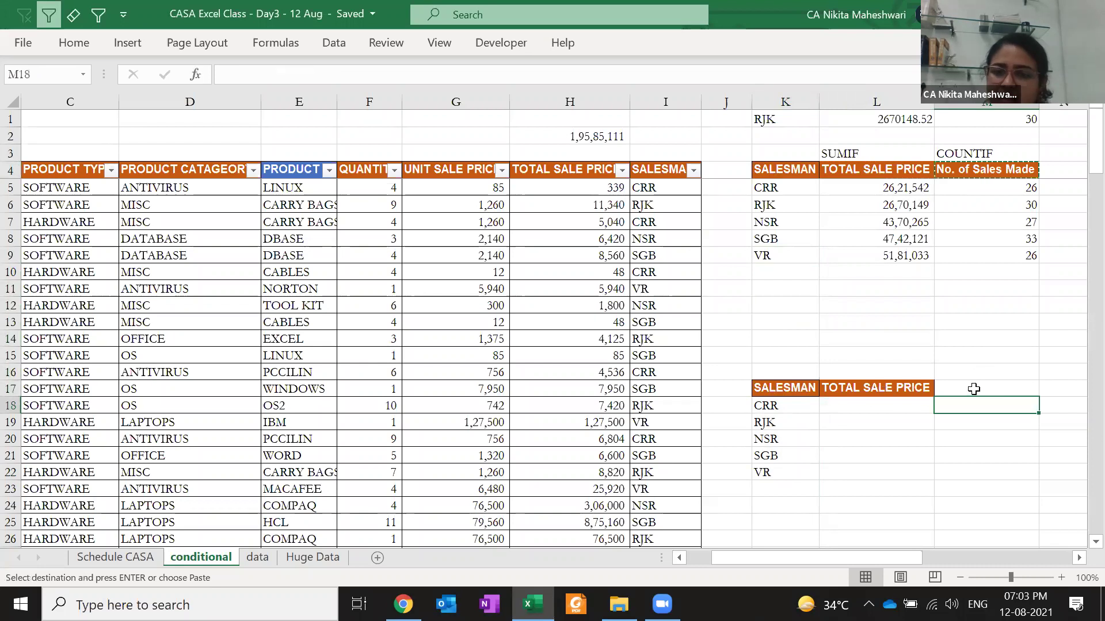
pyautogui.press('Return')
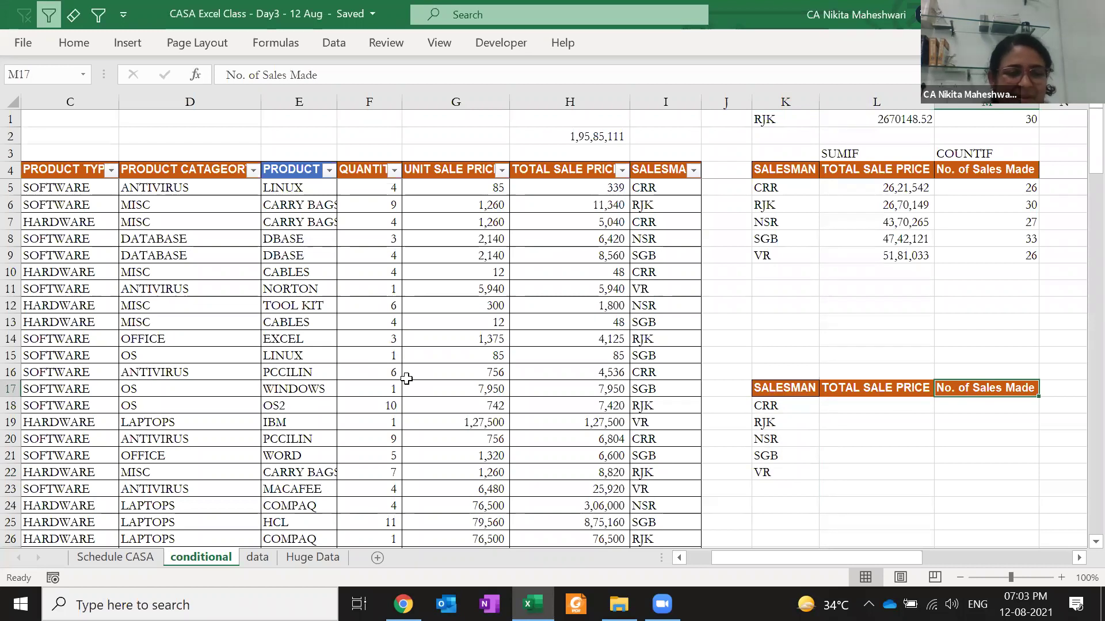
# - Review the salesman totals in L5:L9 and check which values the PRODUCT CATAGEORY filter list offers
pyautogui.click(797, 353)
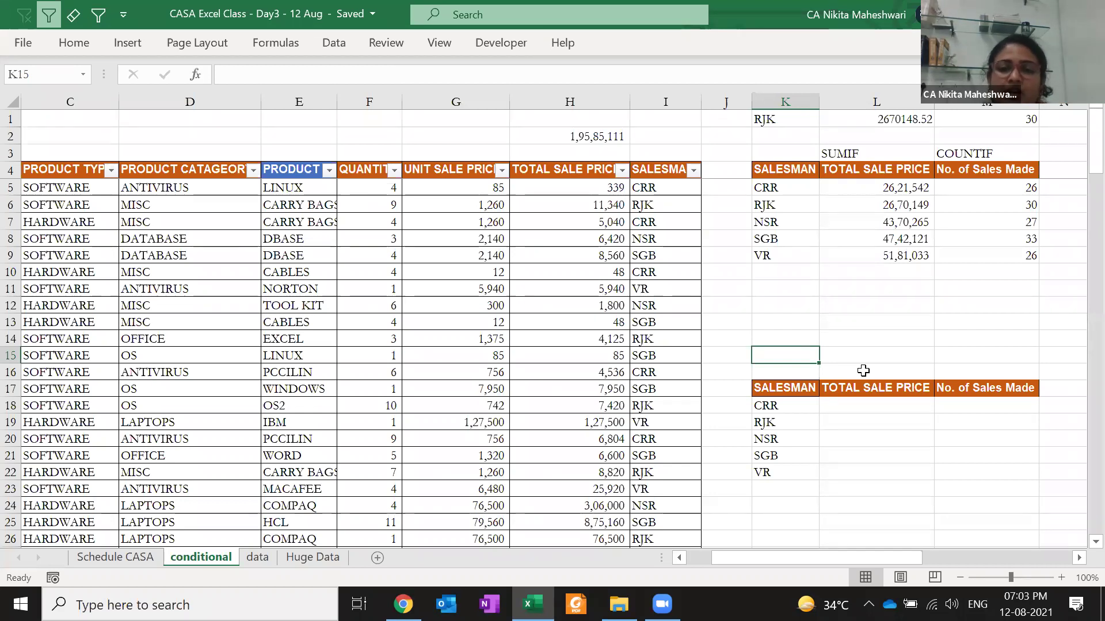
pyautogui.moveTo(863, 191); pyautogui.dragTo(868, 251)
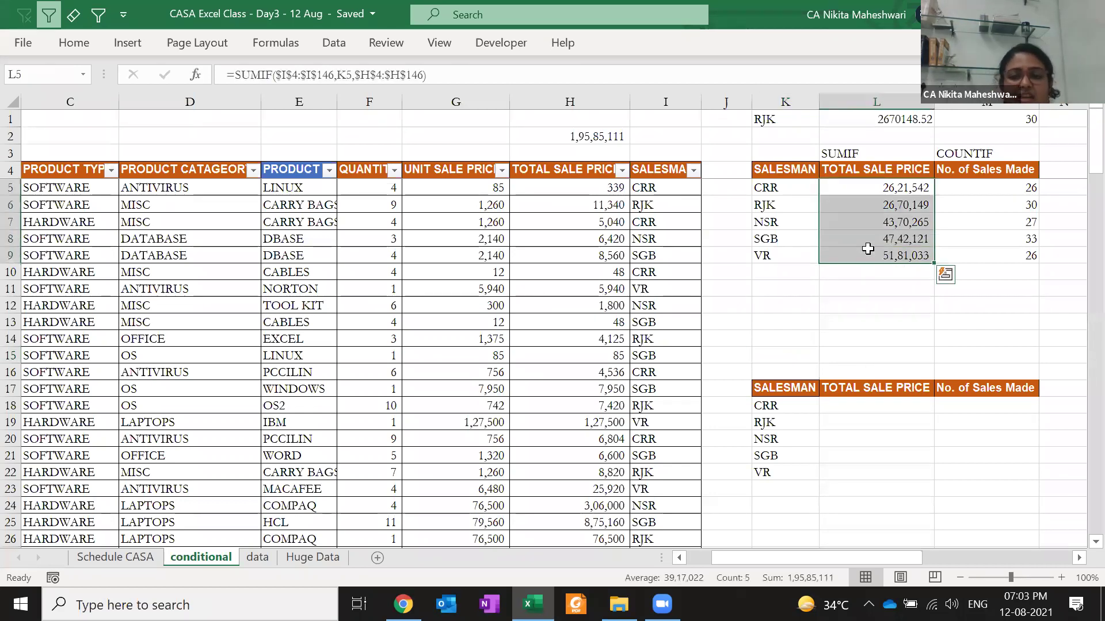
pyautogui.click(791, 188)
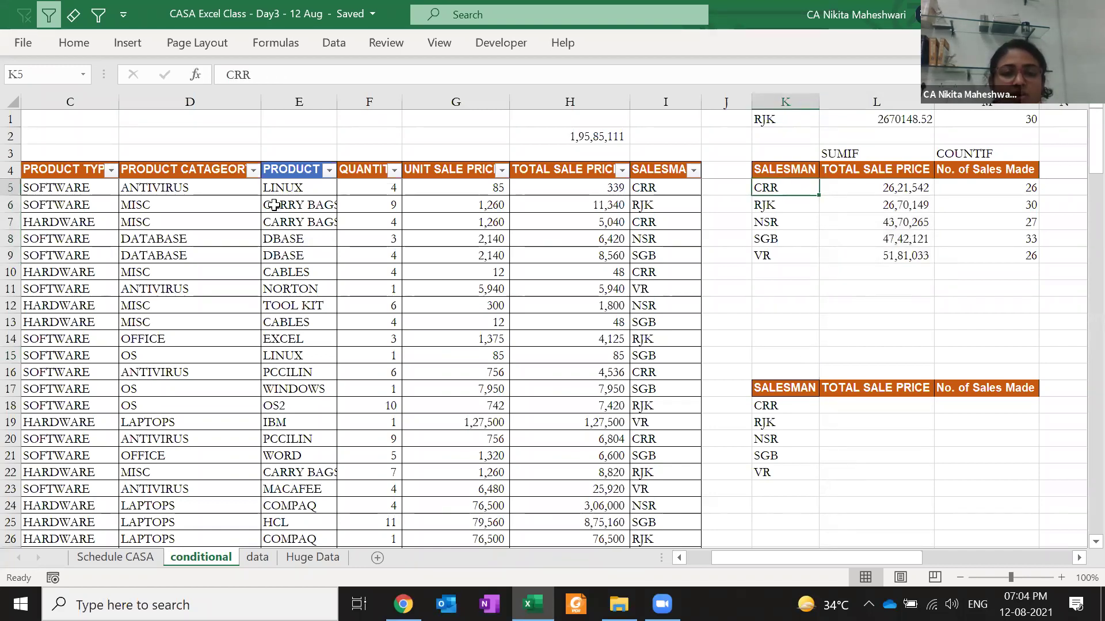
pyautogui.click(329, 169)
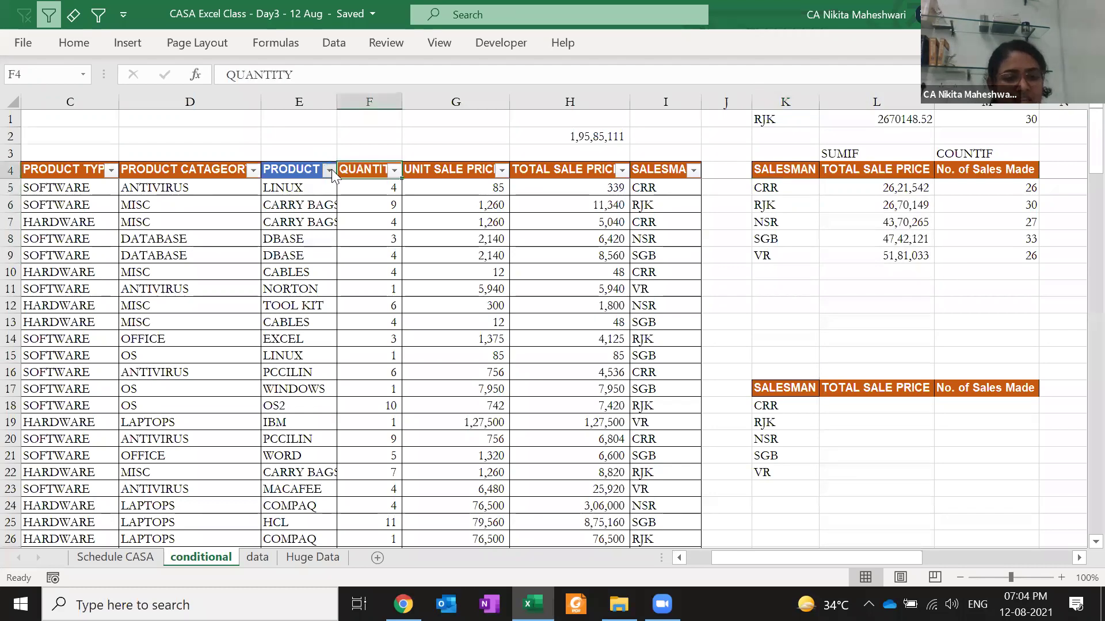
pyautogui.press('Escape')
pyautogui.press('Left')
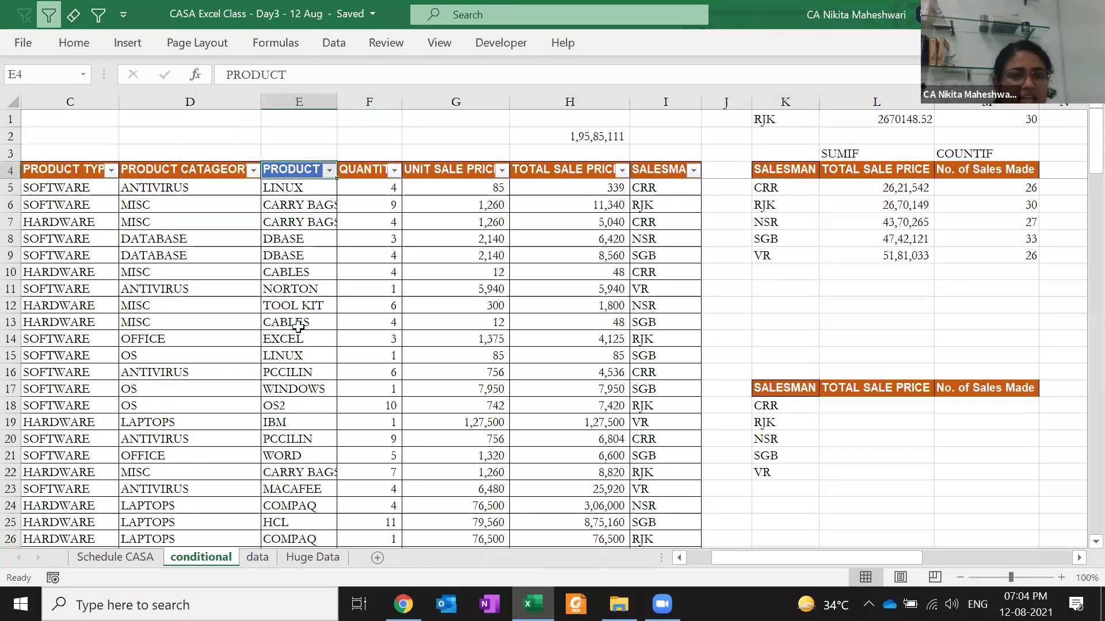
pyautogui.hotkey('alt', 'Down')
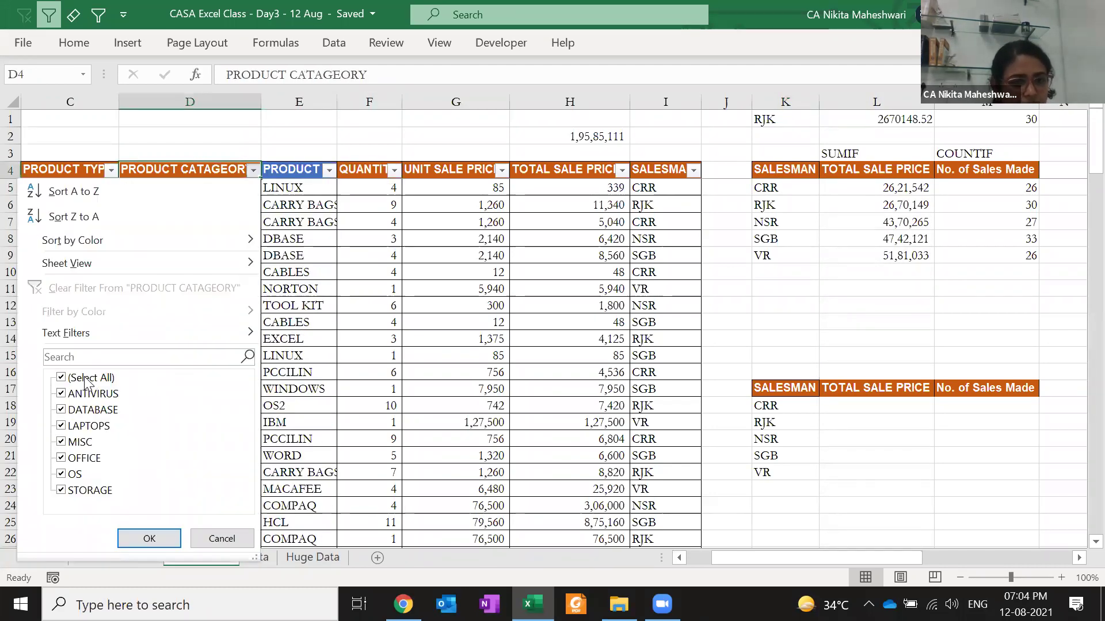
pyautogui.press('Escape')
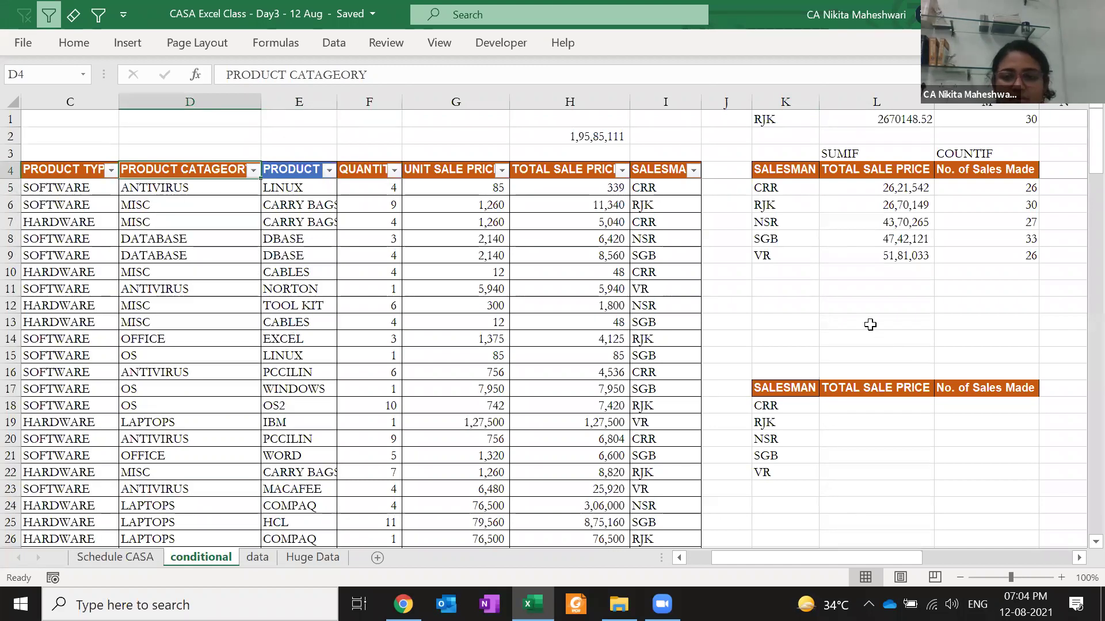
# - Enter LAPTOP in L15 as the product category above the second table
pyautogui.click(862, 354)
pyautogui.write('LAPTOP')
pyautogui.press('Return')
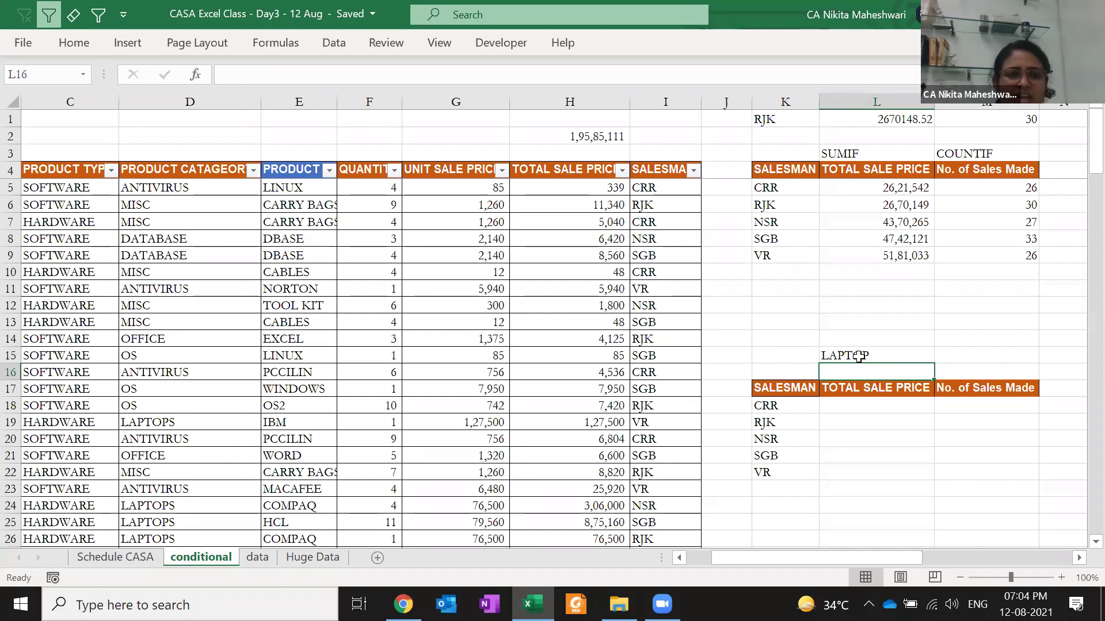
# - Copy the PRODUCT CATAGEORY header text from D4 into K15 without its formatting
pyautogui.click(181, 172)
pyautogui.hotkey('ctrl', 'c')
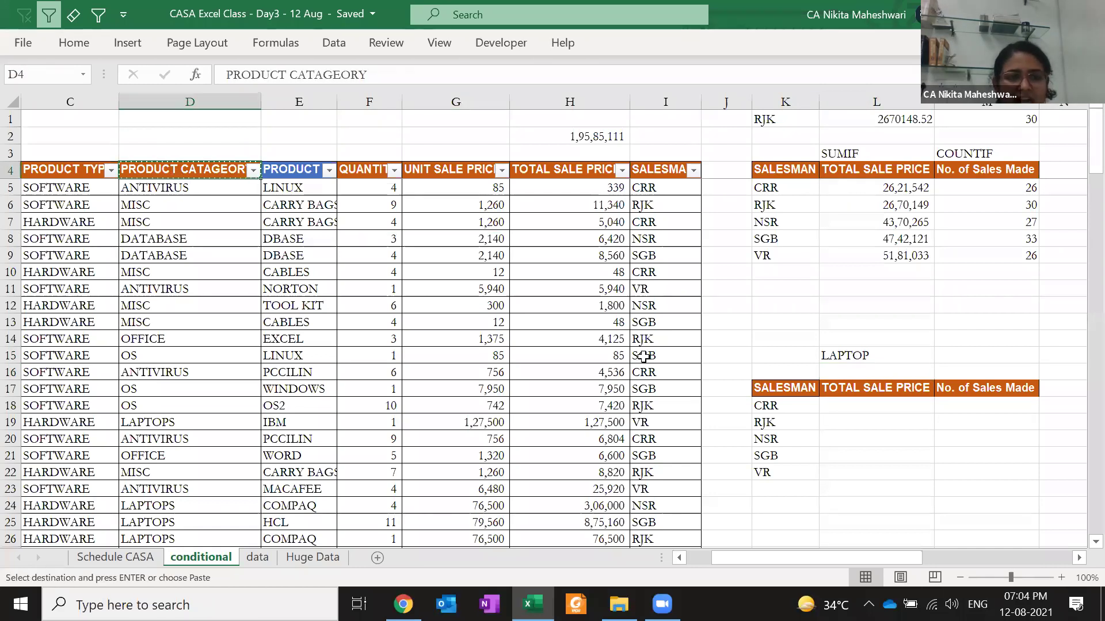
pyautogui.click(770, 348)
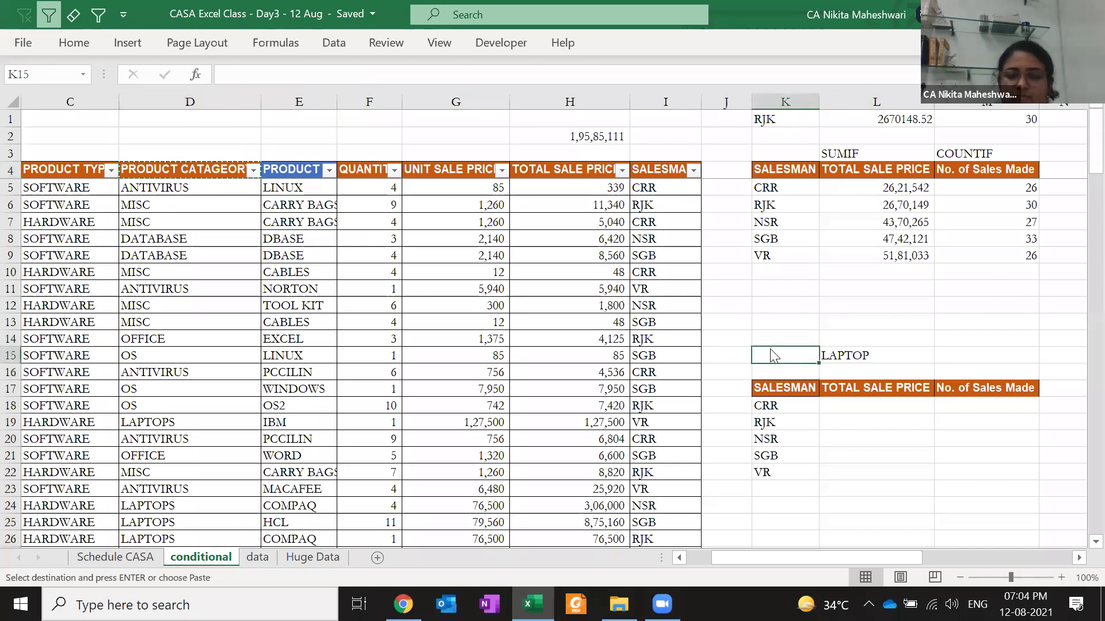
pyautogui.hotkey('ctrl', 'v')
# - Try to AutoFit column K's width to the label in K15
pyautogui.hotkey('alt', 'h')
pyautogui.press('o')
pyautogui.press('i')
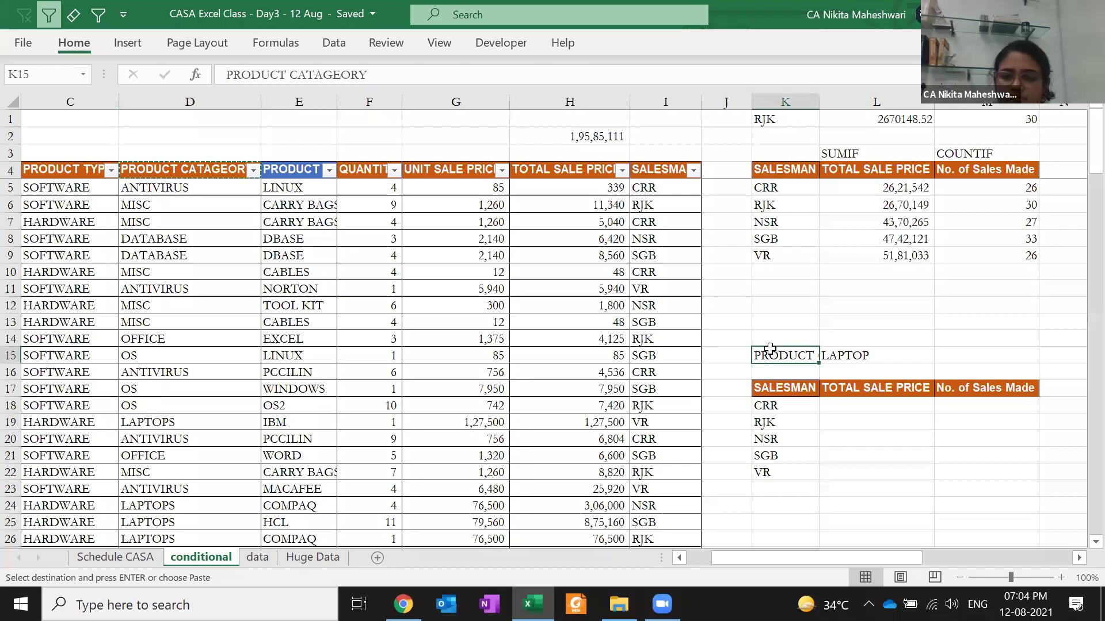
pyautogui.press('Right')
pyautogui.hotkey('ctrl', 'z')
# - Move the LAPTOP entry from L15 to M15, and select L18 under TOTAL SALE PRICE
pyautogui.press('Right')
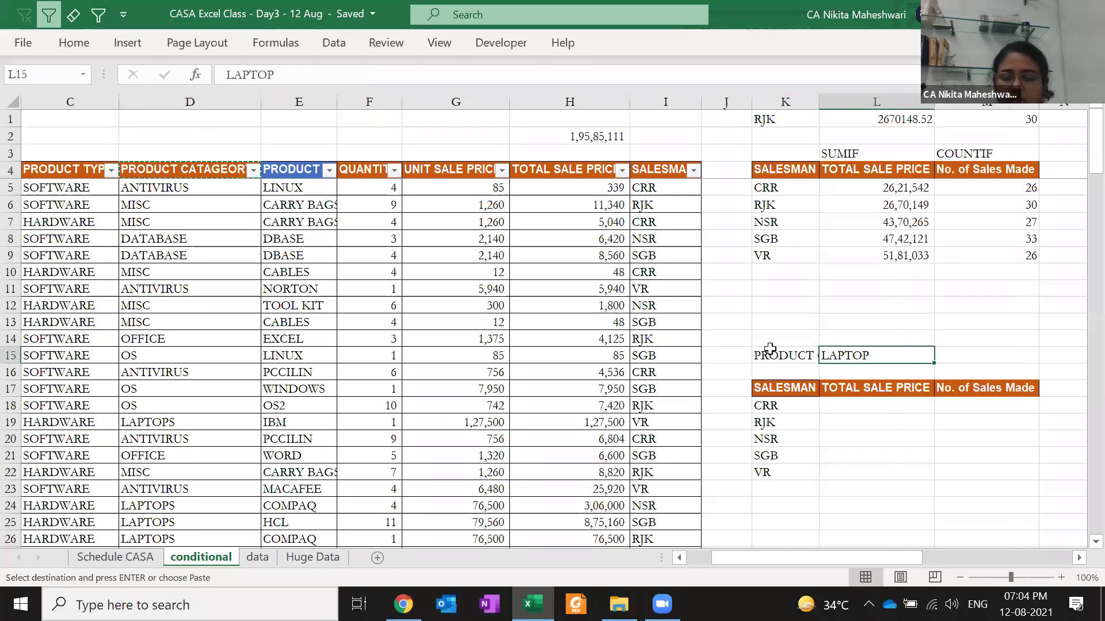
pyautogui.hotkey('ctrl', 'x')
pyautogui.press('Right')
pyautogui.hotkey('ctrl', 'v')
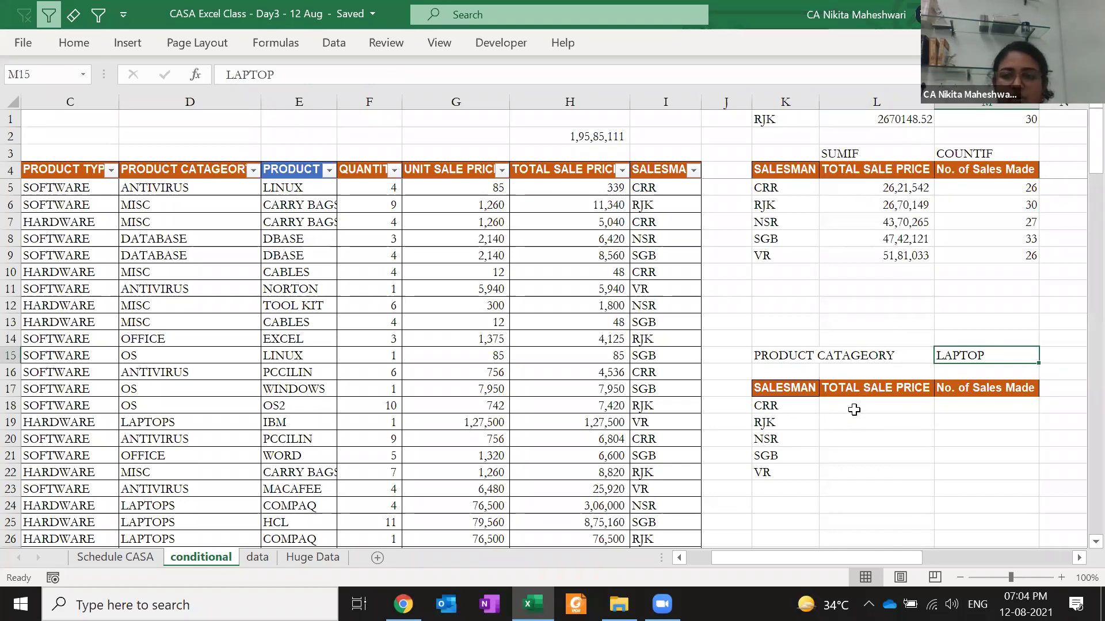
pyautogui.click(853, 409)
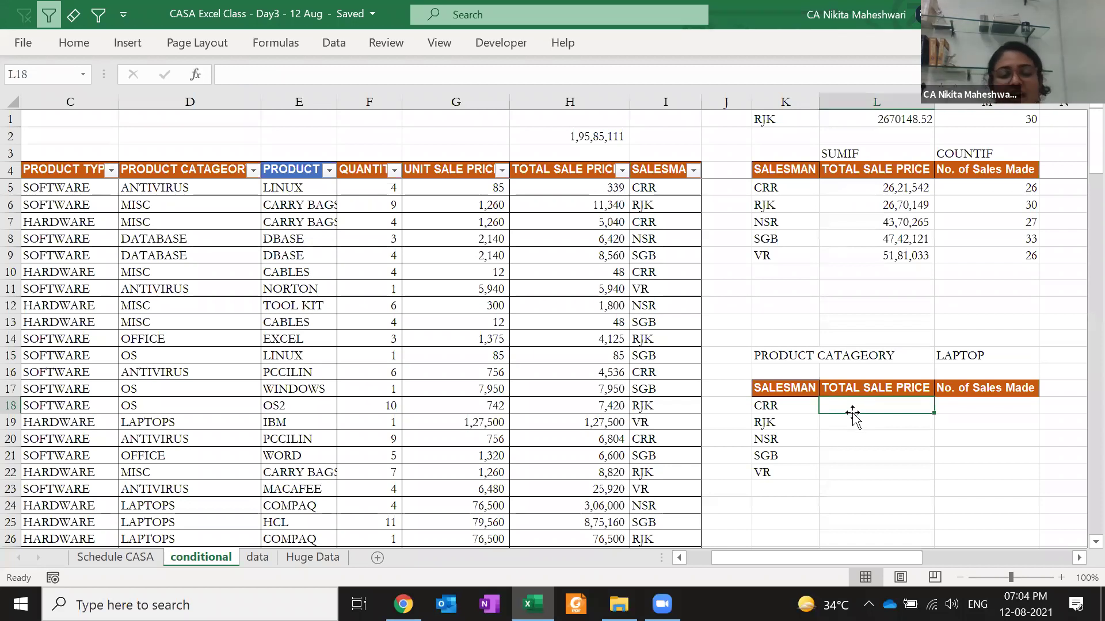
pyautogui.click(958, 352)
pyautogui.click(831, 412)
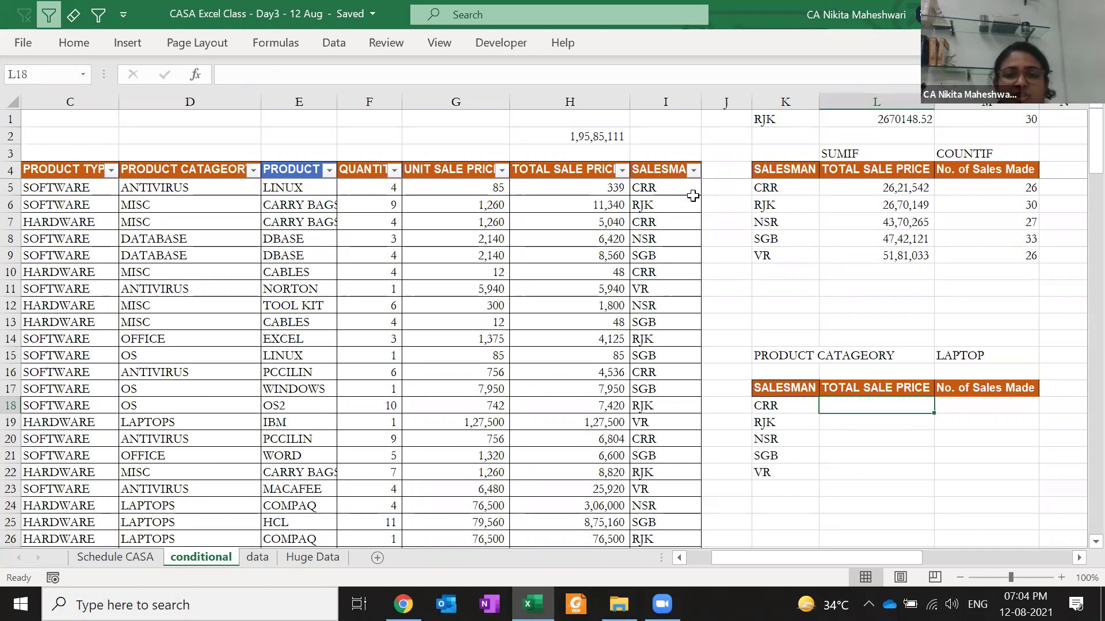
pyautogui.click(674, 102)
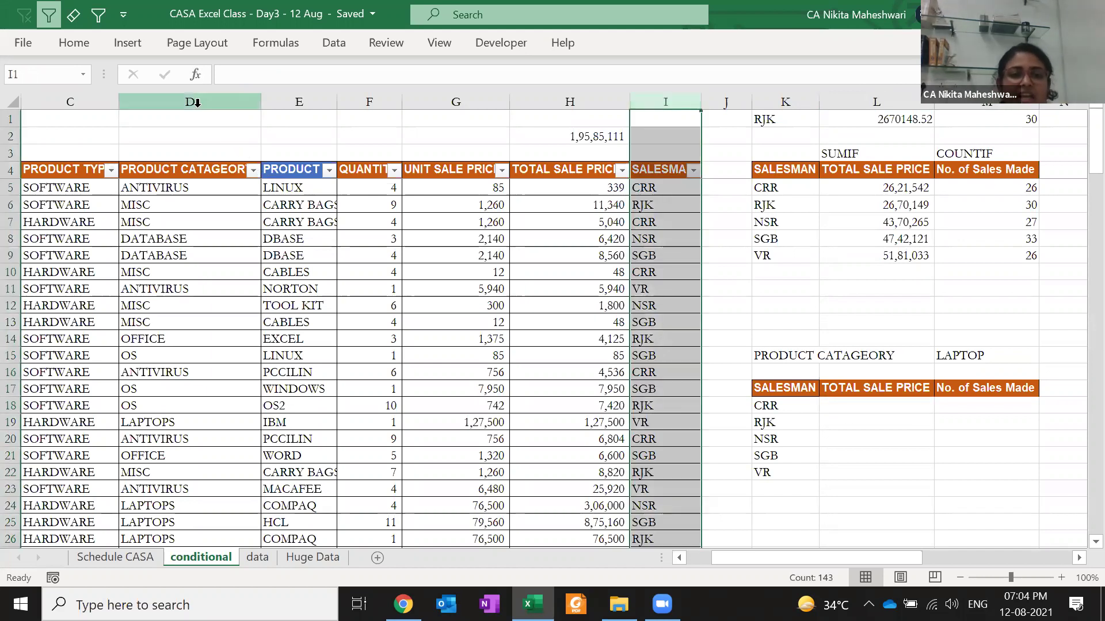
pyautogui.click(197, 101)
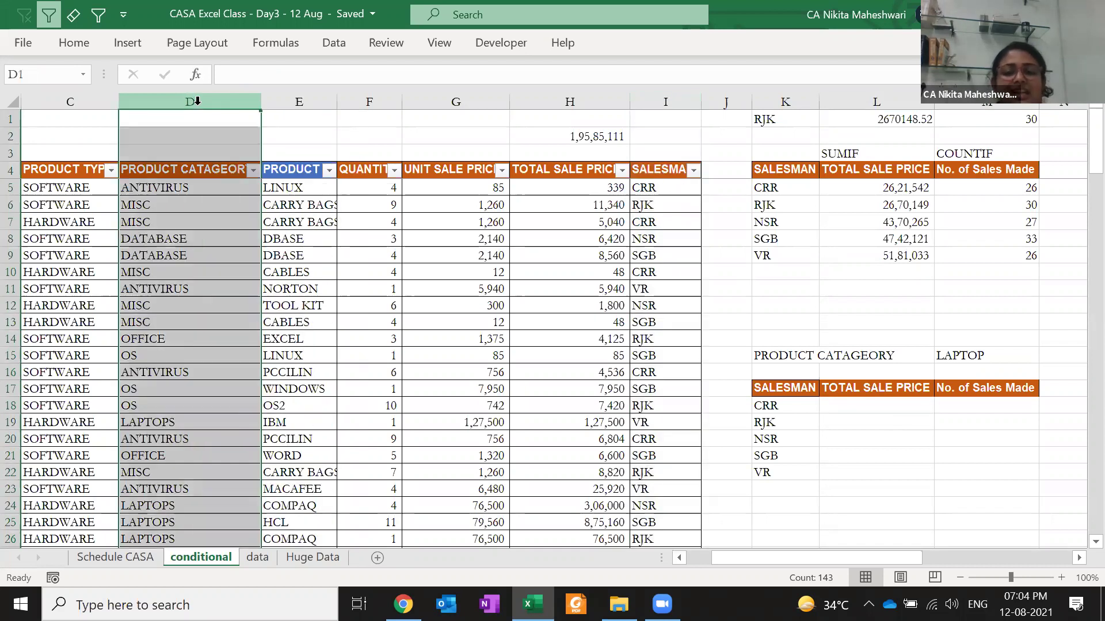
# - Copy the SALESMAN header's formatting from K17 onto the PRODUCT CATAGEORY label in K15, pasting formats only
pyautogui.click(780, 395)
pyautogui.hotkey('ctrl', 'c')
pyautogui.press('Up')
pyautogui.press('Up')
pyautogui.hotkey('alt', 'e')
pyautogui.press('s')
pyautogui.press('t')
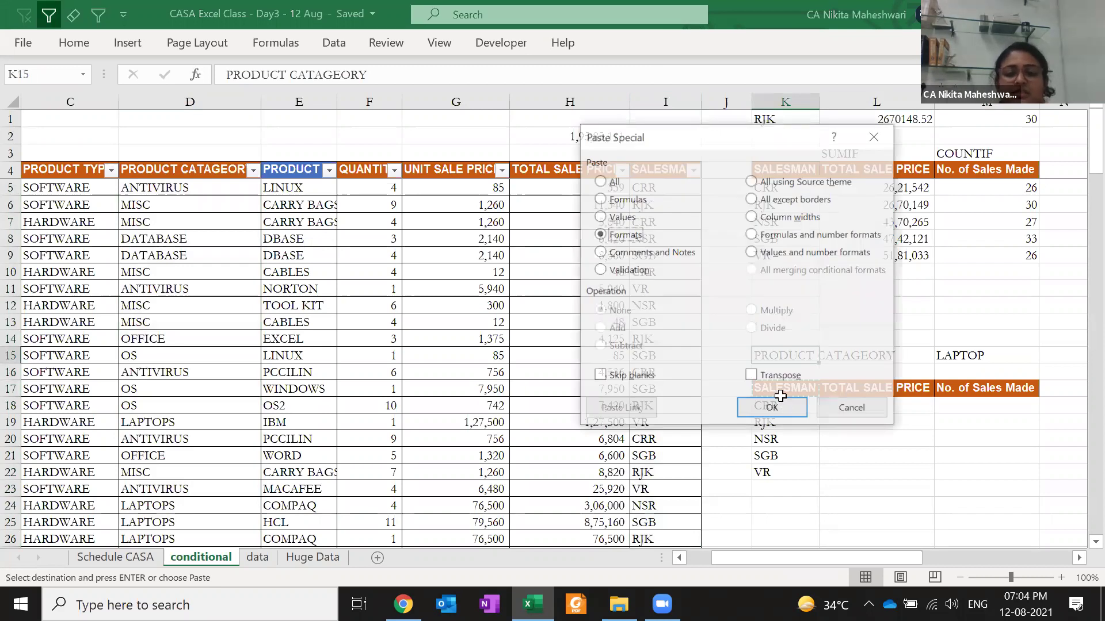
pyautogui.press('Return')
pyautogui.press('Escape')
# - Merge cells K15 and L15 so the PRODUCT CATAGEORY label spans both columns
pyautogui.hotkey('shift', 'Right')
pyautogui.press('alt')
pyautogui.press('h')
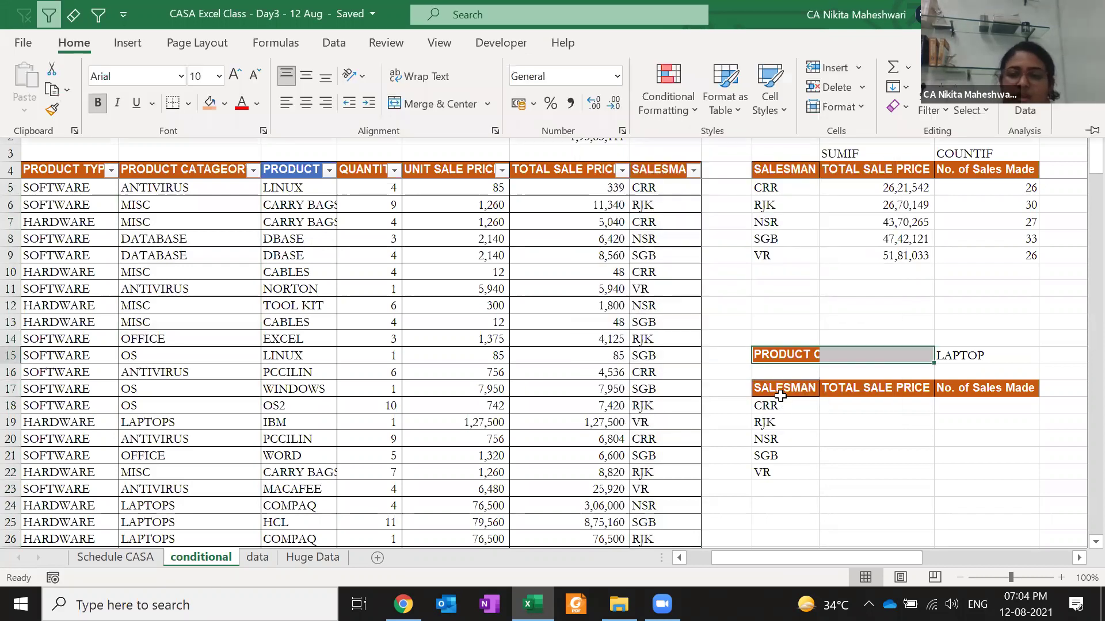
pyautogui.press('m')
pyautogui.press('m')
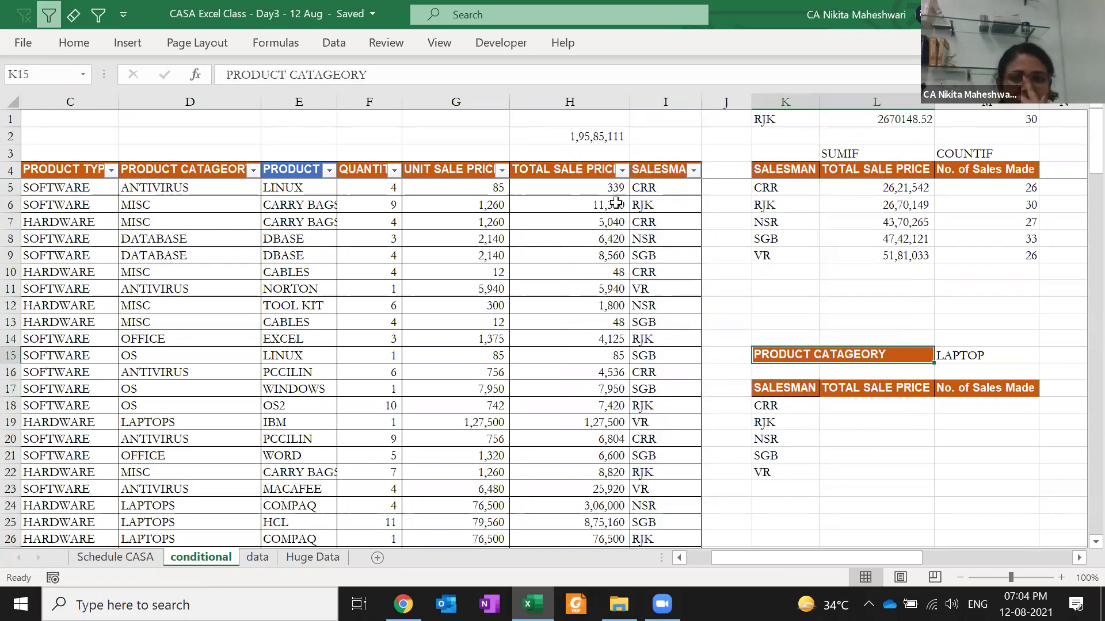
# - Highlight the first data record, C5:I5, with a gold fill colour
pyautogui.click(646, 203)
pyautogui.click(652, 184)
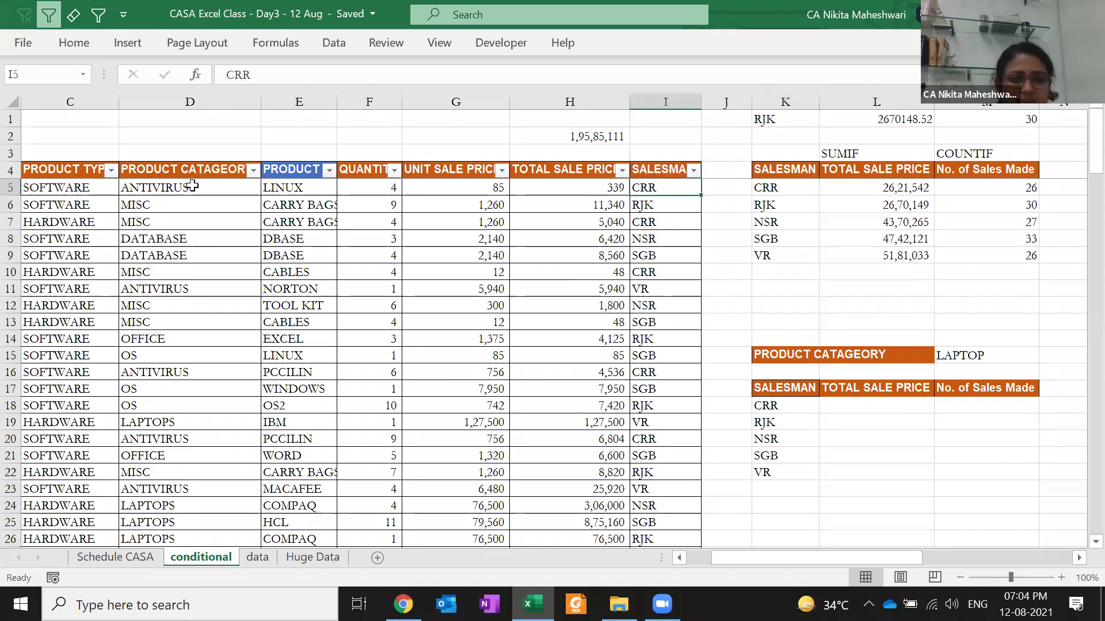
pyautogui.keyDown('shift'); pyautogui.click(46, 187); pyautogui.keyUp('shift')
pyautogui.click(74, 43)
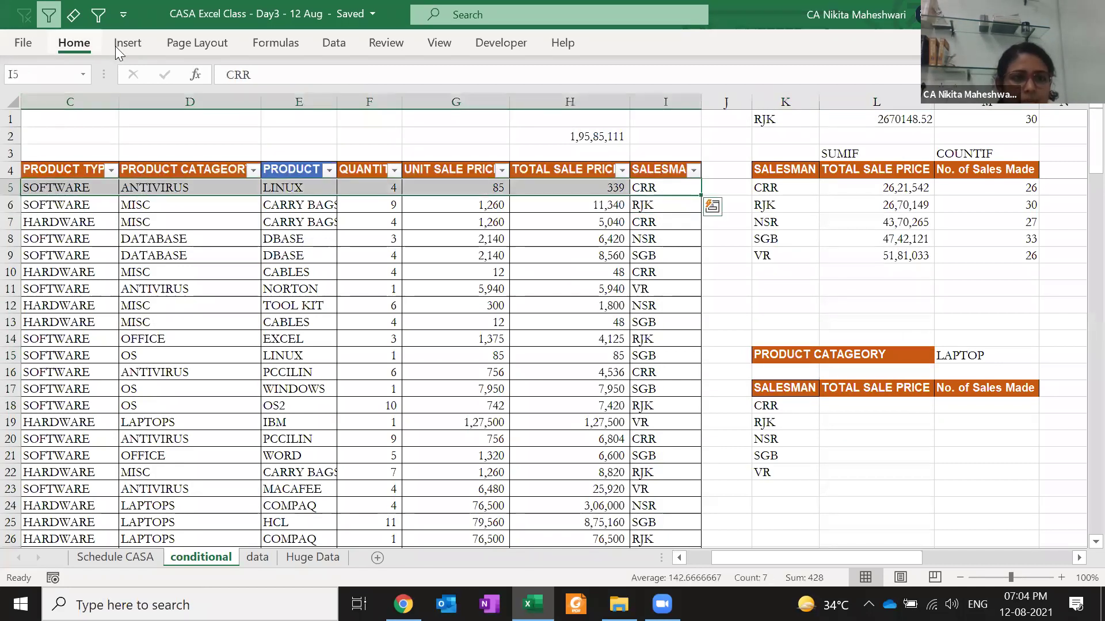
pyautogui.click(224, 103)
pyautogui.click(315, 186)
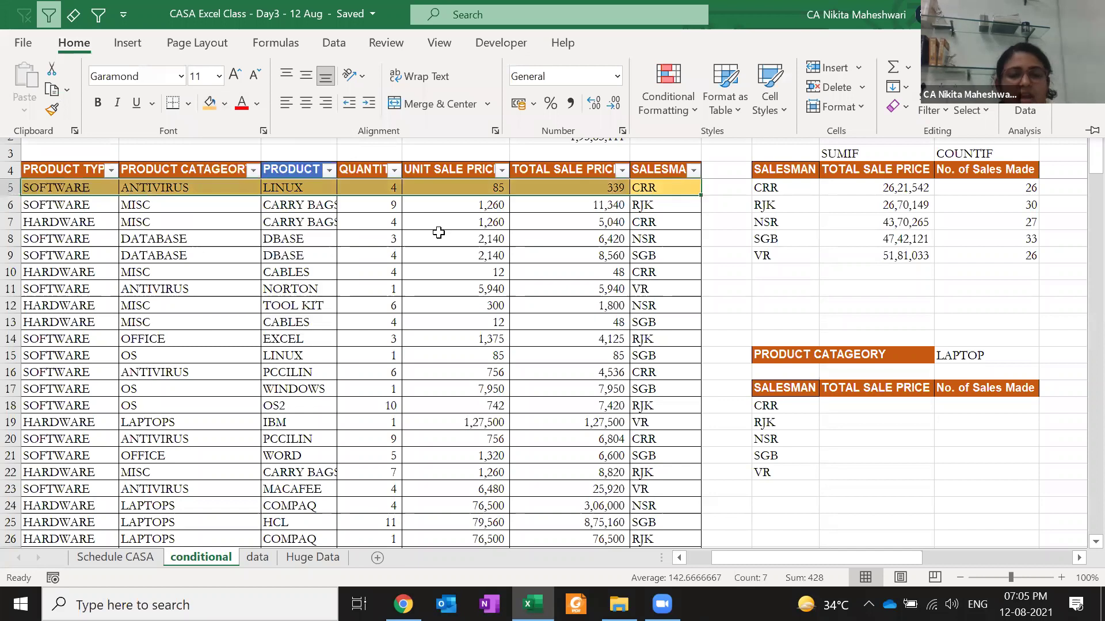
pyautogui.click(667, 190)
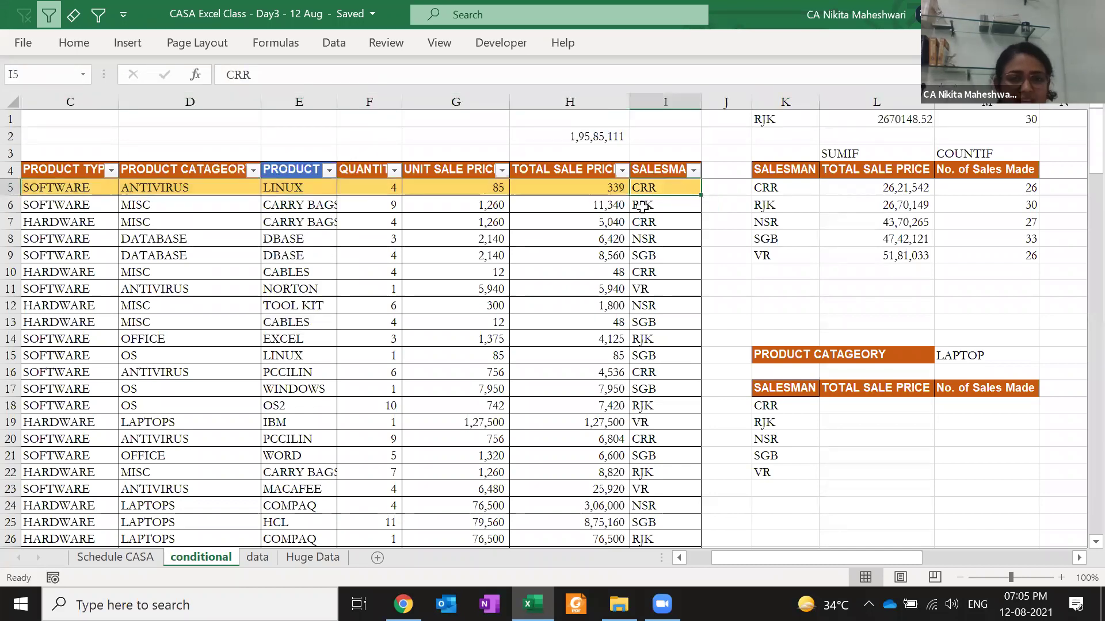
# - Filter the SALESMAN column of the sales data to show only CRR
pyautogui.click(186, 189)
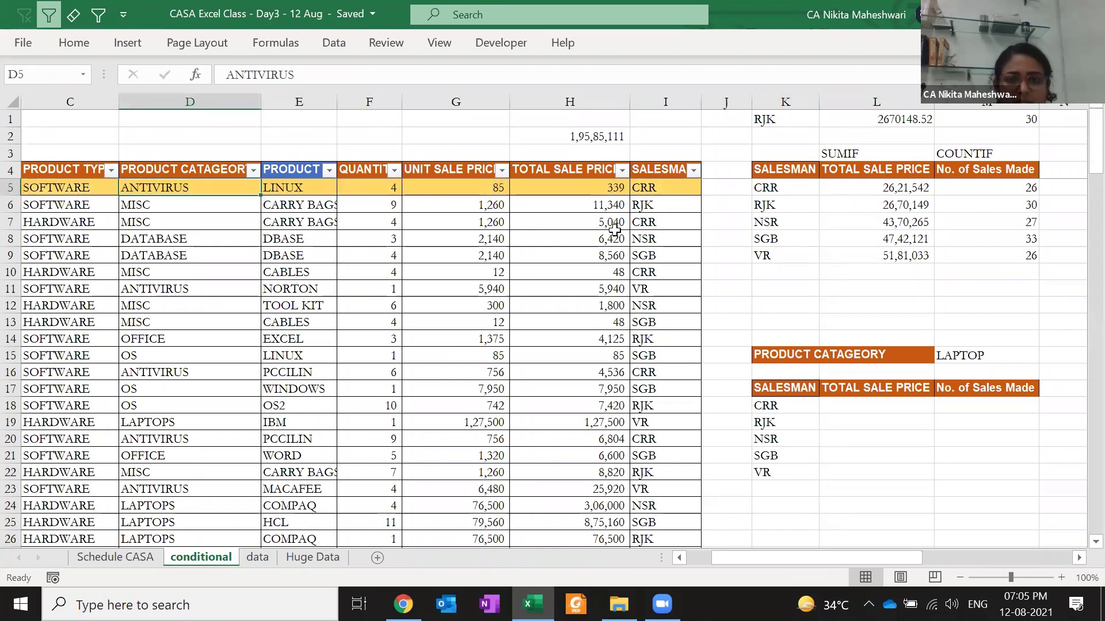
pyautogui.click(657, 270)
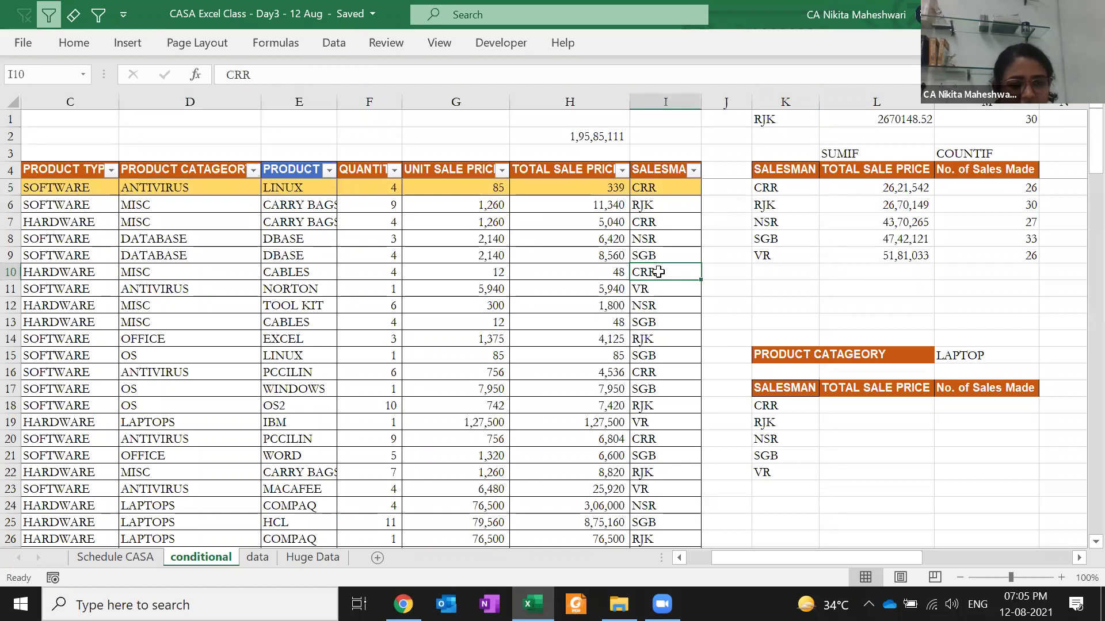
pyautogui.click(693, 169)
pyautogui.click(521, 378)
pyautogui.click(523, 394)
pyautogui.press('Return')
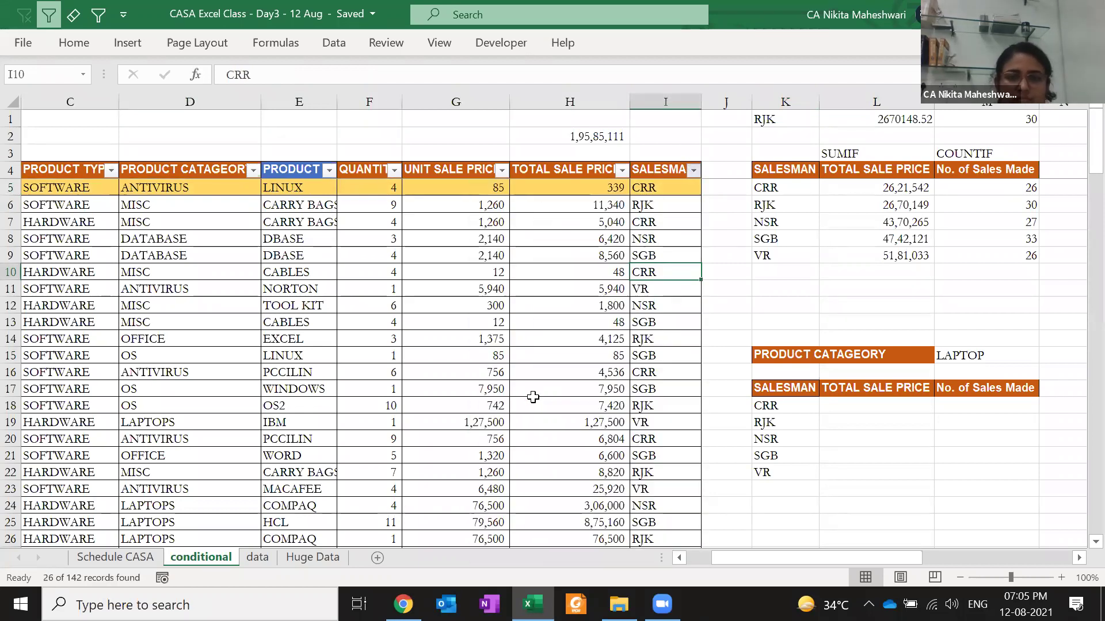
# - Filter the PRODUCT CATAGEORY column to show only LAPTOPS
pyautogui.press('Left')
pyautogui.hotkey('ctrl', 'Left')
pyautogui.hotkey('ctrl', 'Up')
pyautogui.press('Right')
pyautogui.press('Right')
pyautogui.press('Right')
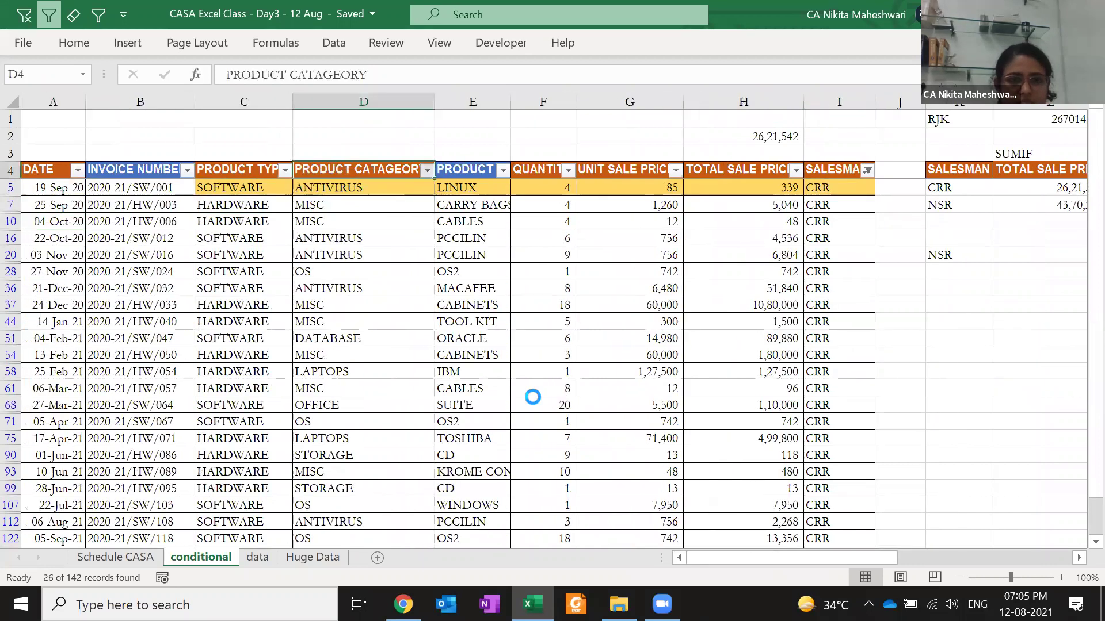
pyautogui.hotkey('alt', 'Down')
pyautogui.press('e')
pyautogui.press('Down')
pyautogui.press('space')
pyautogui.press('Down')
pyautogui.press('Down')
pyautogui.press('Down')
pyautogui.press('space')
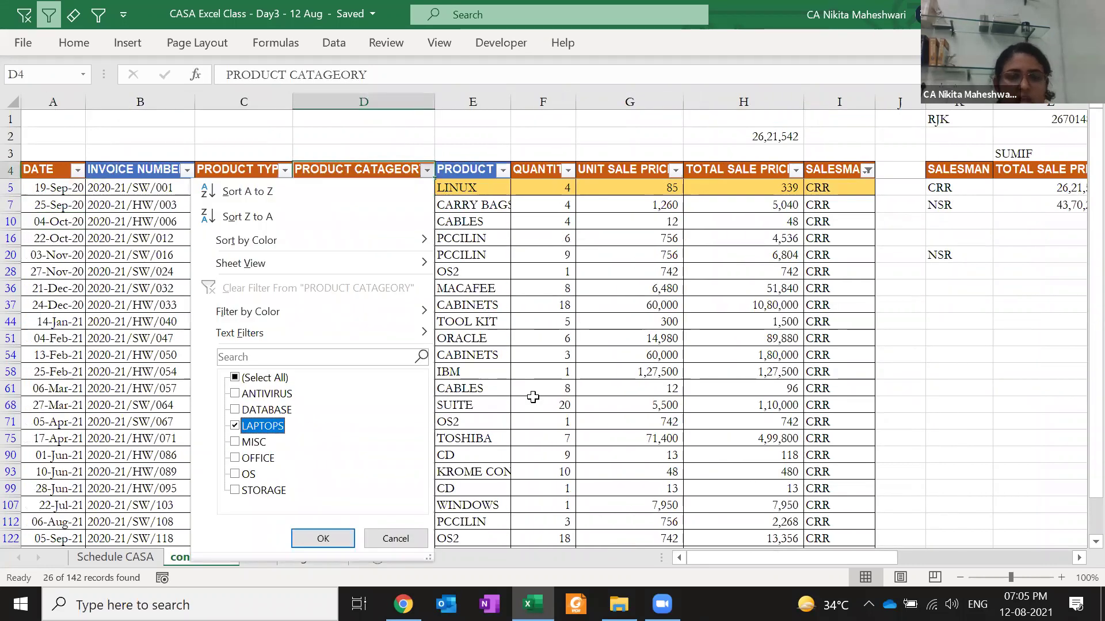
pyautogui.press('Return')
# - Examine the first filtered record across its columns, from product category to salesman
pyautogui.press('Down')
pyautogui.press('Right')
pyautogui.press('Right')
pyautogui.press('Right')
pyautogui.press('Right')
pyautogui.press('Right')
pyautogui.press('Left')
pyautogui.press('Left')
pyautogui.press('Left')
pyautogui.press('Left')
pyautogui.press('Left')
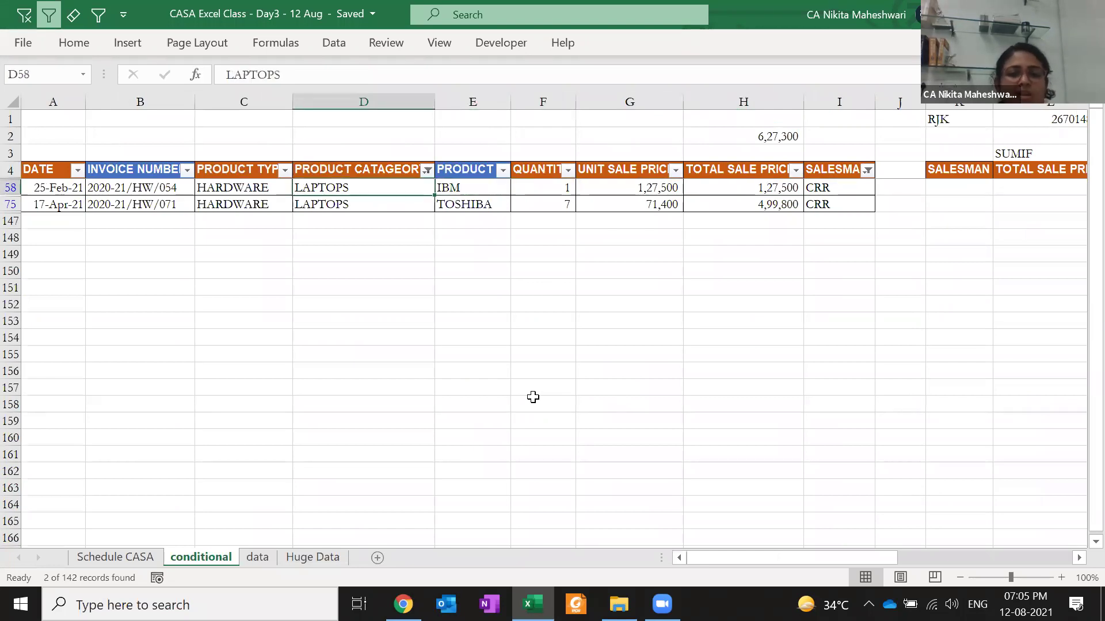
# - Clear all filters from the sales data while keeping the AutoFilter active on the header row
pyautogui.press('Up')
pyautogui.hotkey('ctrl', 'shift', 'l')
pyautogui.hotkey('ctrl', 'shift', 'l')
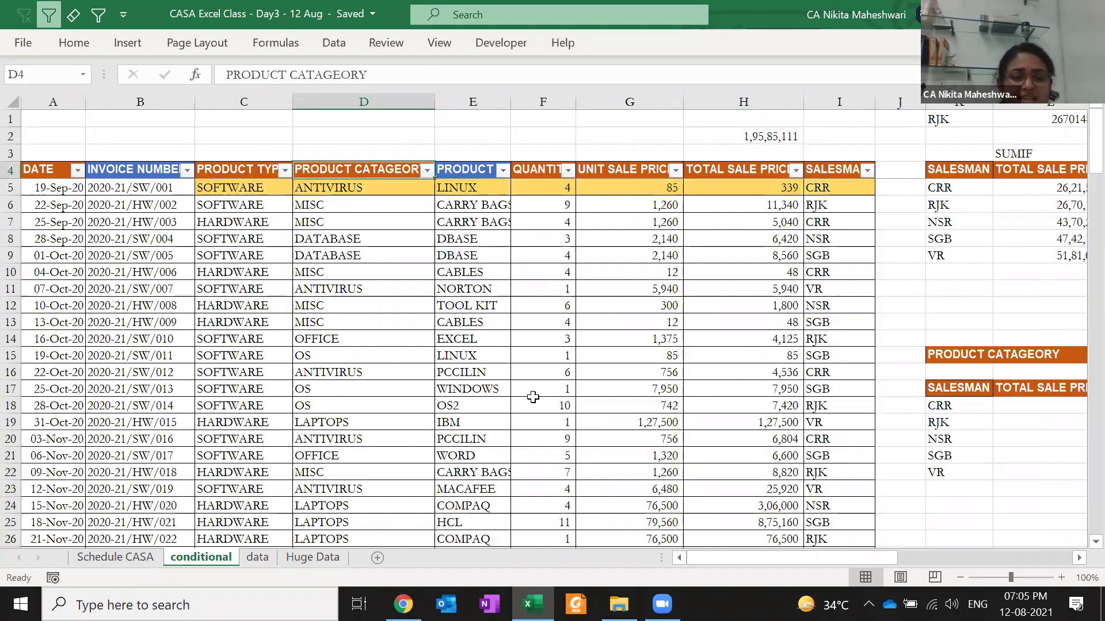
# - Correct the product category in M15 to LAPTOPS
pyautogui.press('Right')
pyautogui.press('Right')
pyautogui.press('Right')
pyautogui.press('Right')
pyautogui.press('Right')
pyautogui.press('Right')
pyautogui.press('Right')
pyautogui.press('Right')
pyautogui.press('Right')
pyautogui.press('Right')
pyautogui.press('Right')
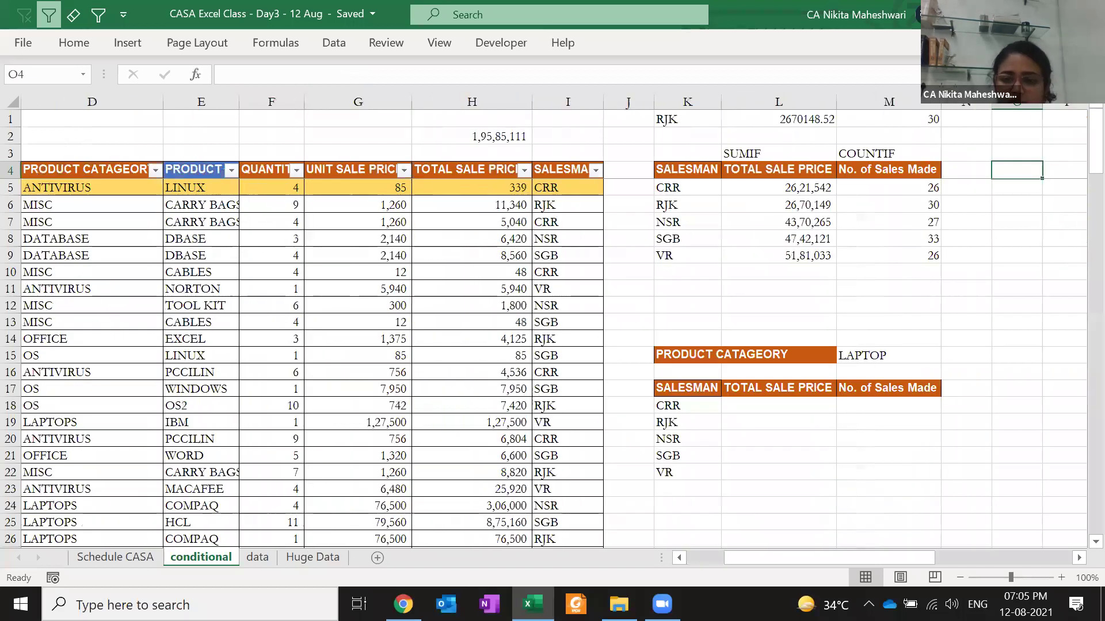
pyautogui.click(897, 358)
pyautogui.press('F2')
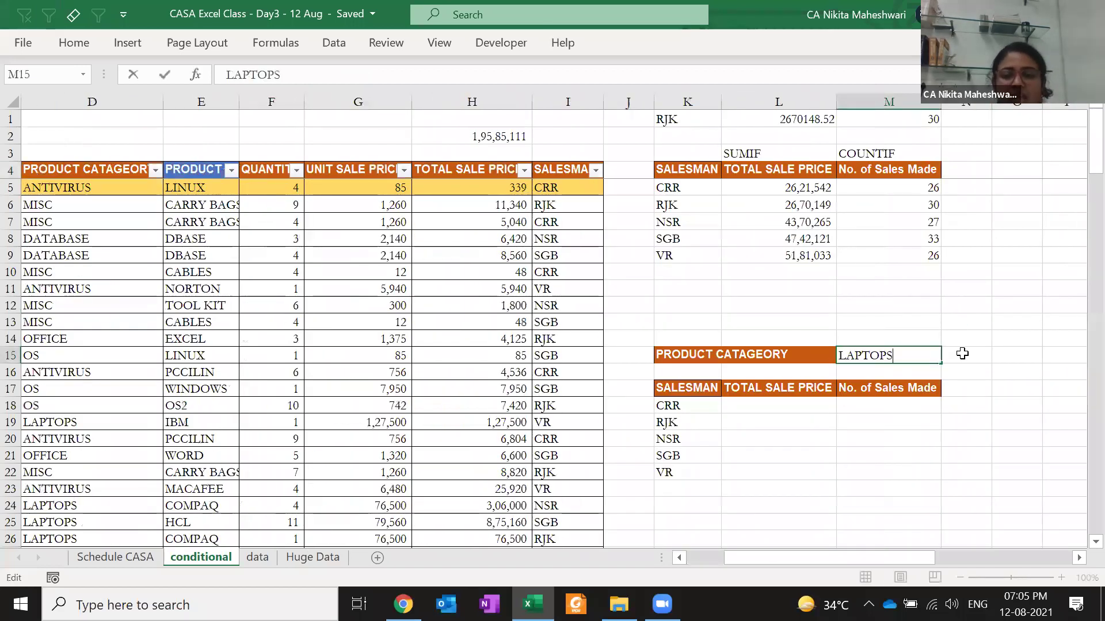
pyautogui.press('Return')
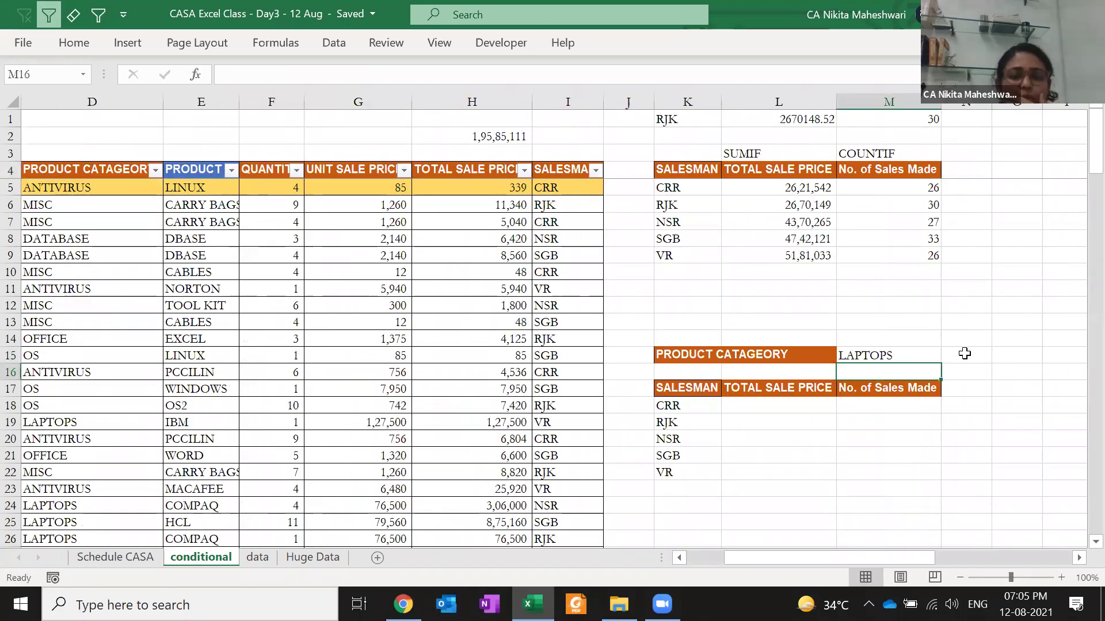
# - Start a SUMIFS formula in L18 with the TOTAL SALE PRICE column, $H$4:$H$146, as the absolute sum range
pyautogui.click(781, 406)
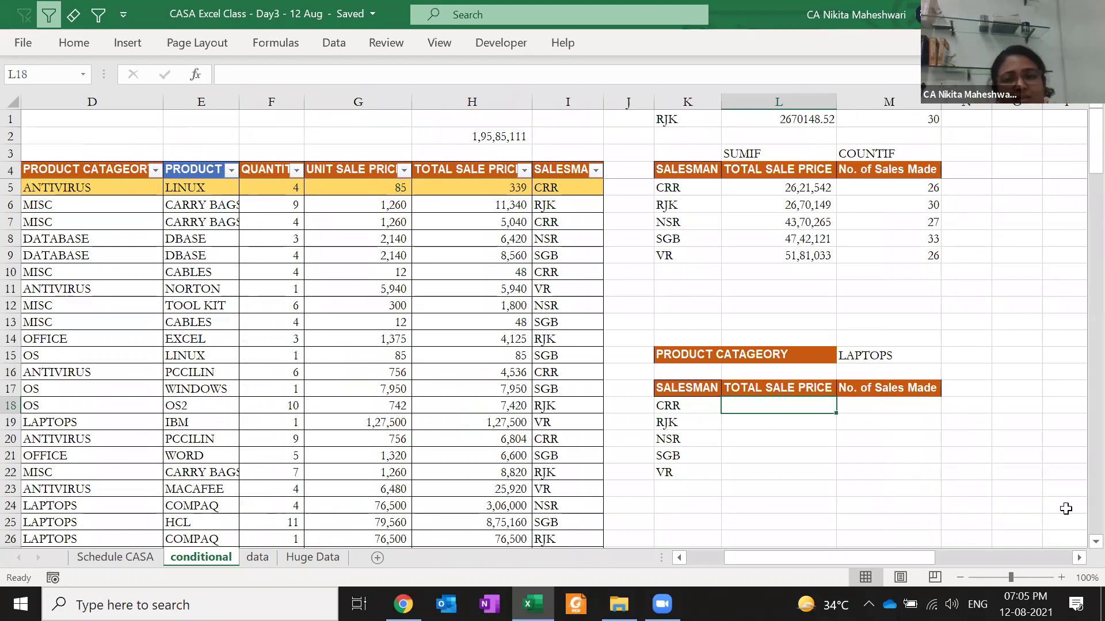
pyautogui.write('=sumifs')
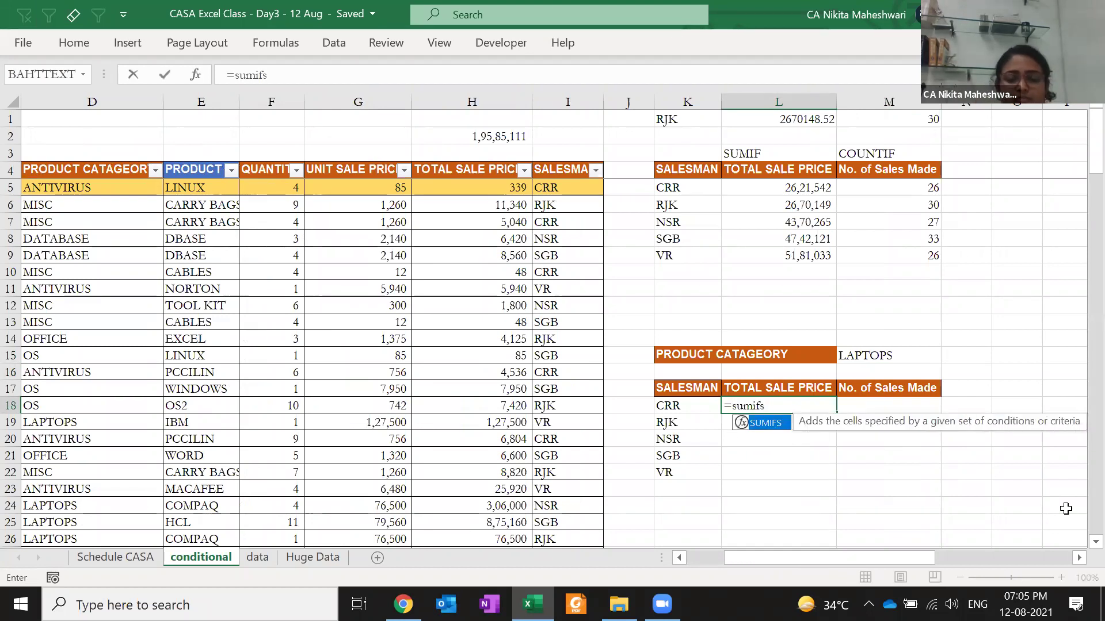
pyautogui.press('Tab')
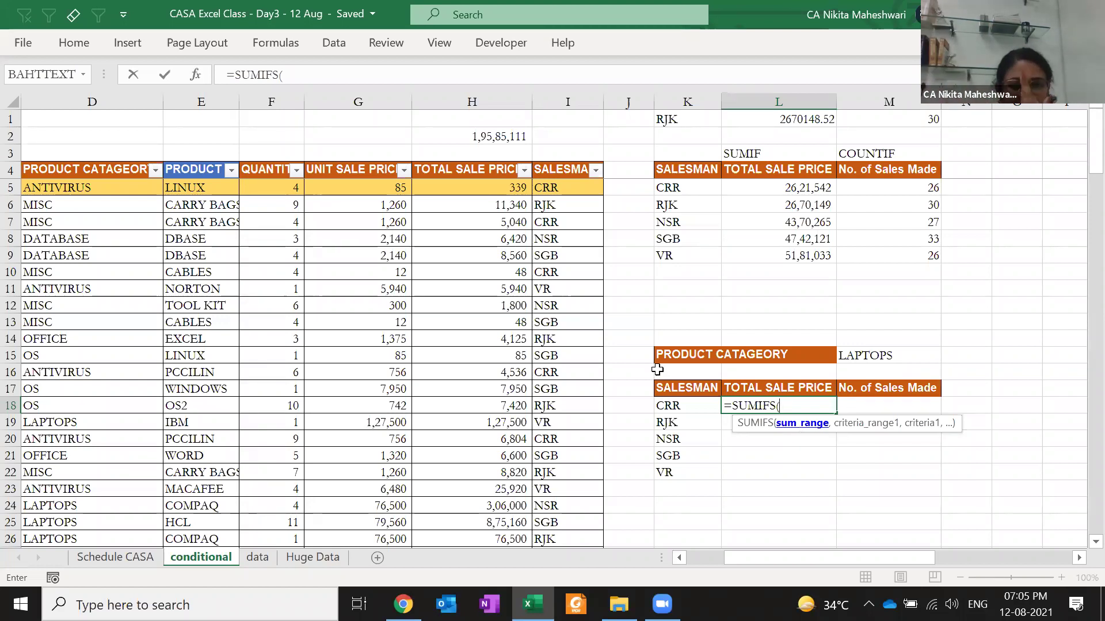
pyautogui.click(473, 171)
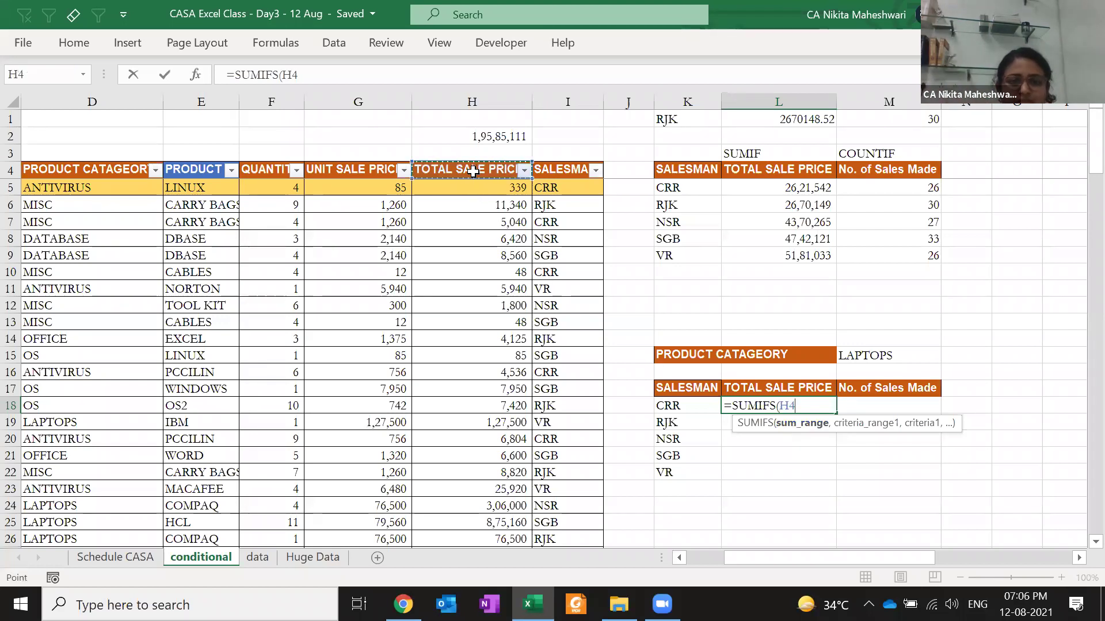
pyautogui.hotkey('ctrl', 'shift', 'Down')
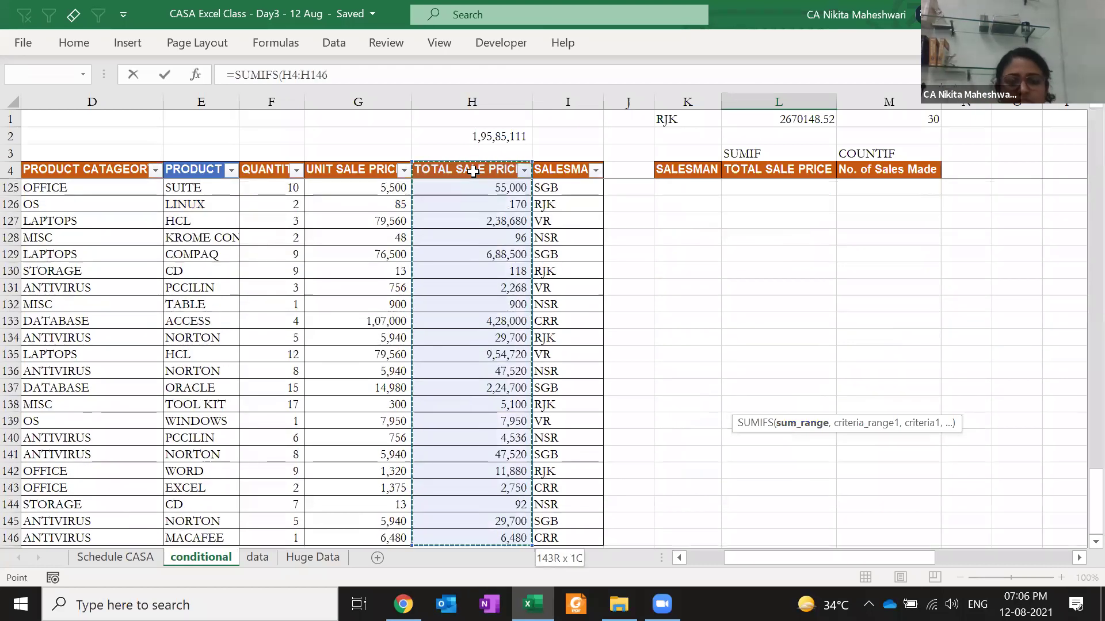
pyautogui.press('F4')
pyautogui.write(',')
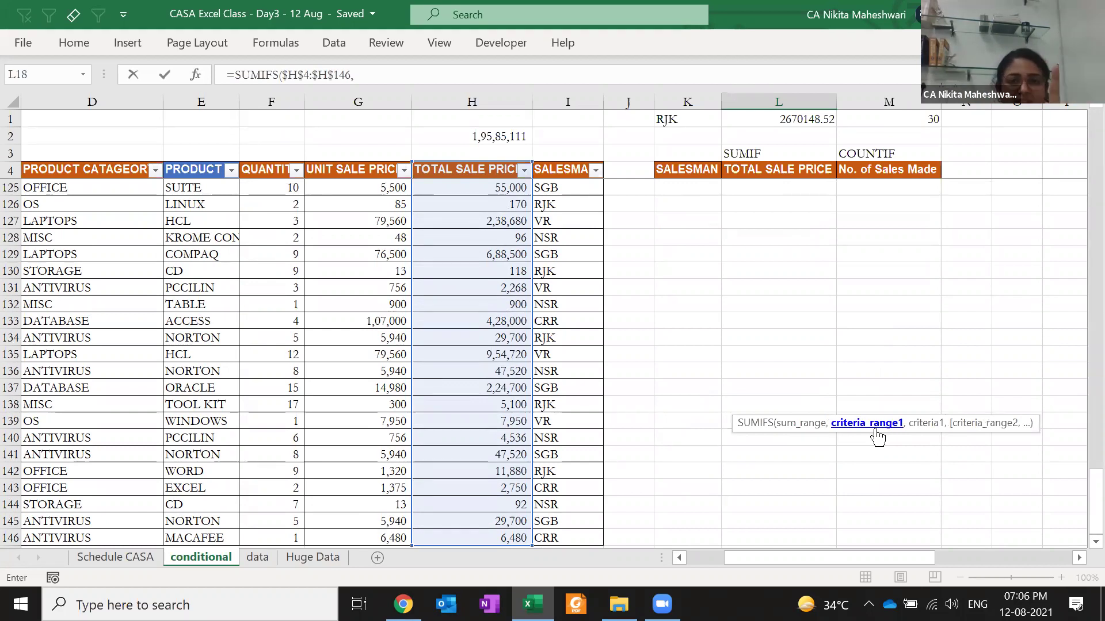
# - Add the SALESMAN column, $I$4:$I$146, as the first criteria range and the salesman in K18 as its criterion with a mixed reference
pyautogui.click(559, 169)
pyautogui.hotkey('ctrl', 'shift', 'Down')
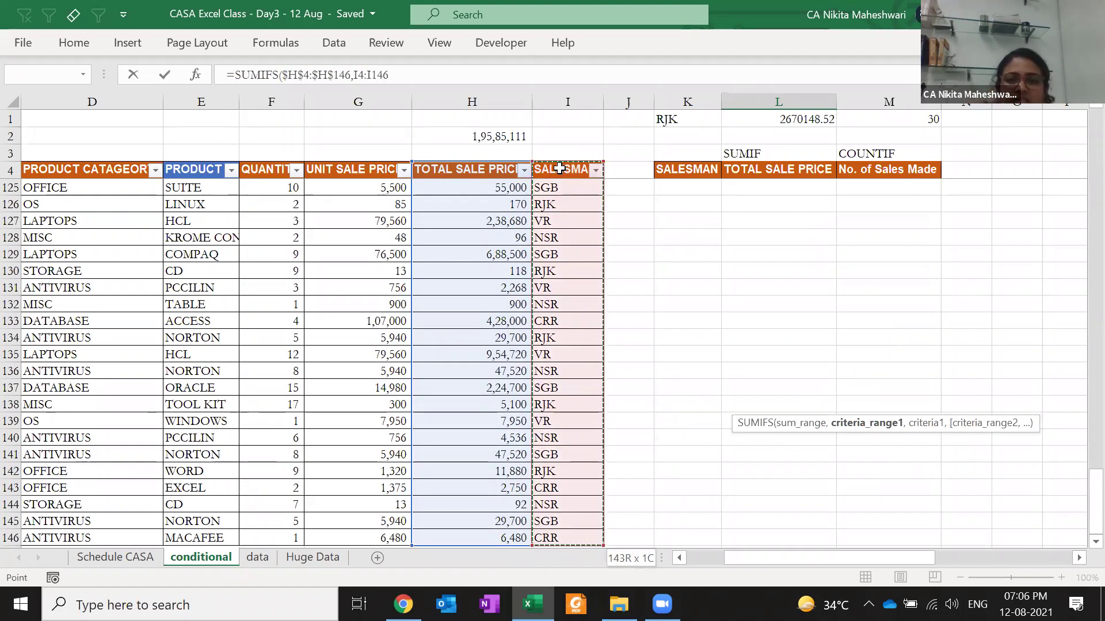
pyautogui.press('F4')
pyautogui.write(',')
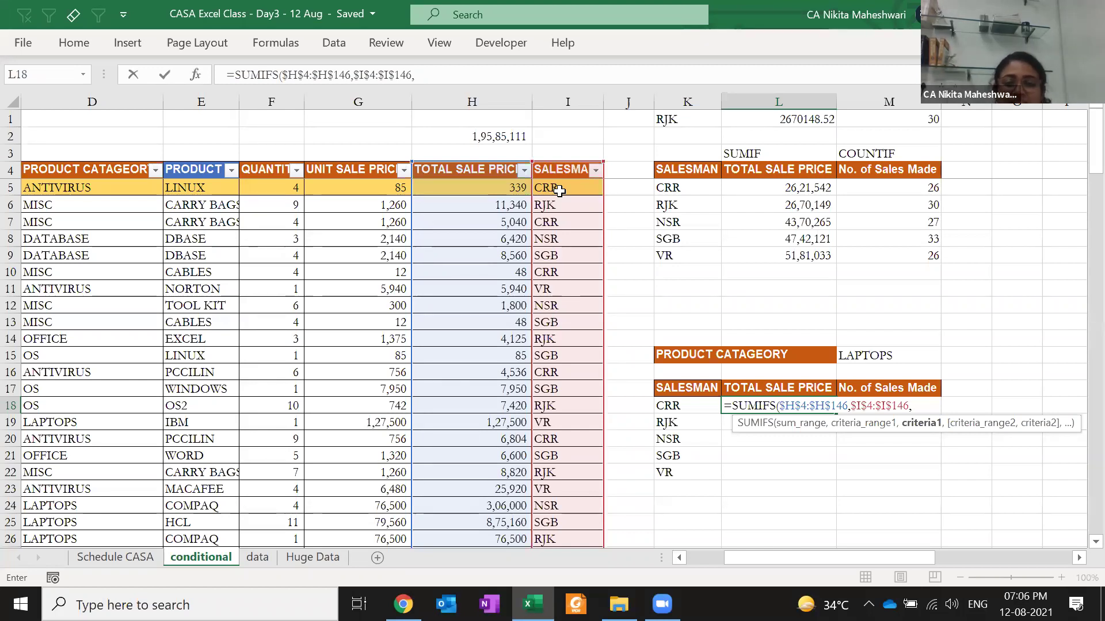
pyautogui.press('Left')
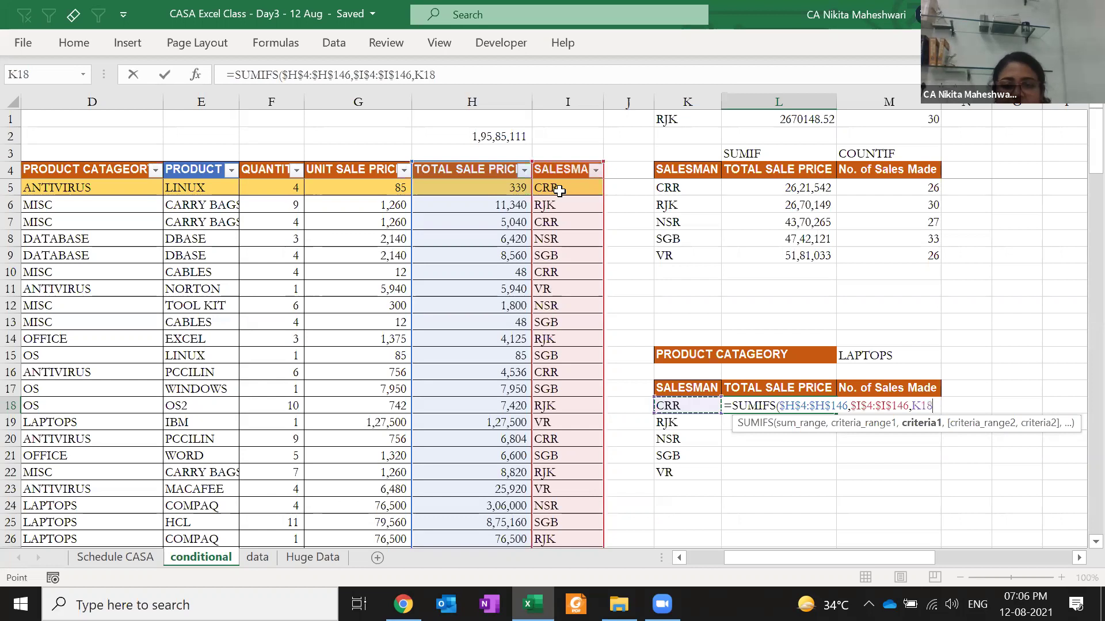
pyautogui.press('F4')
pyautogui.press('F4')
pyautogui.press('F4')
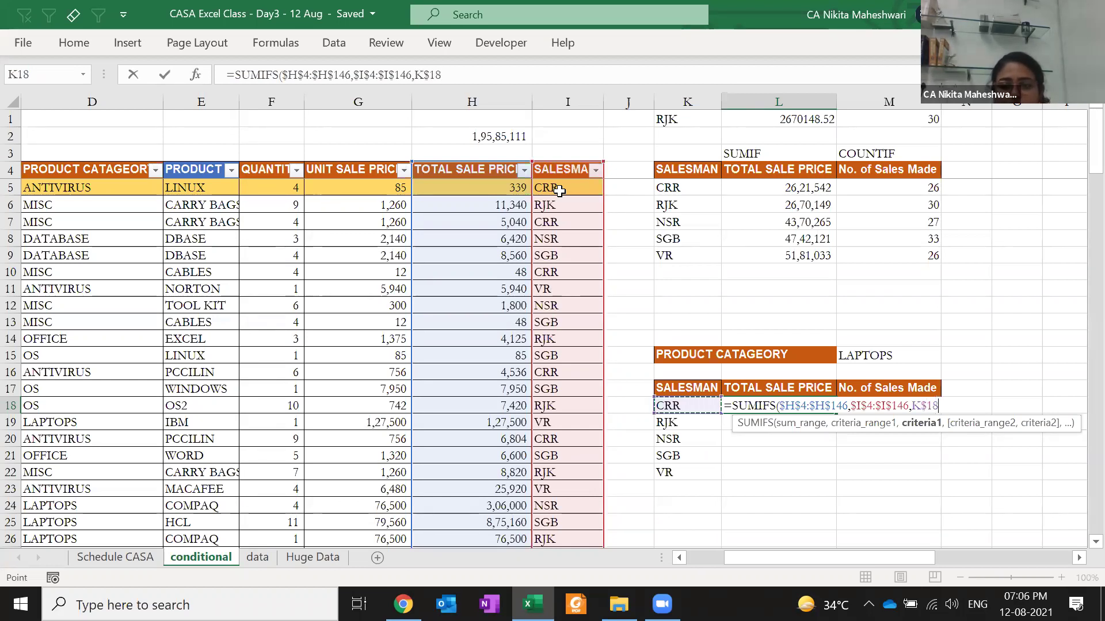
# - Complete the SUMIFS formula in L18 with $K18 as first criterion, $E$4:$E$146 as second criteria range and $M$15 as second criterion
pyautogui.write(',')
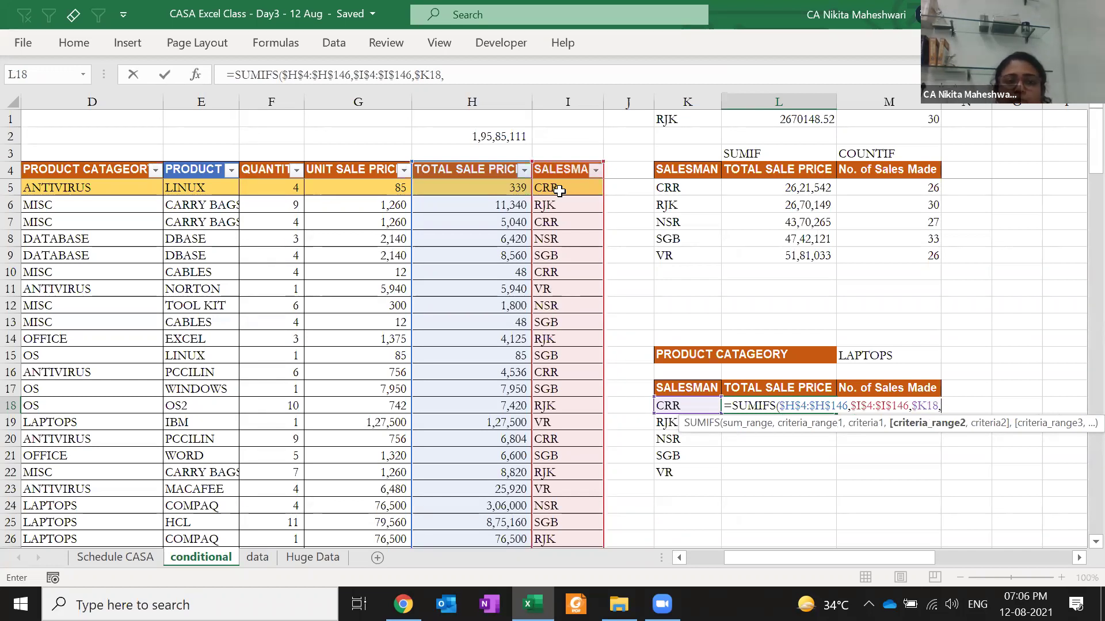
pyautogui.click(206, 169)
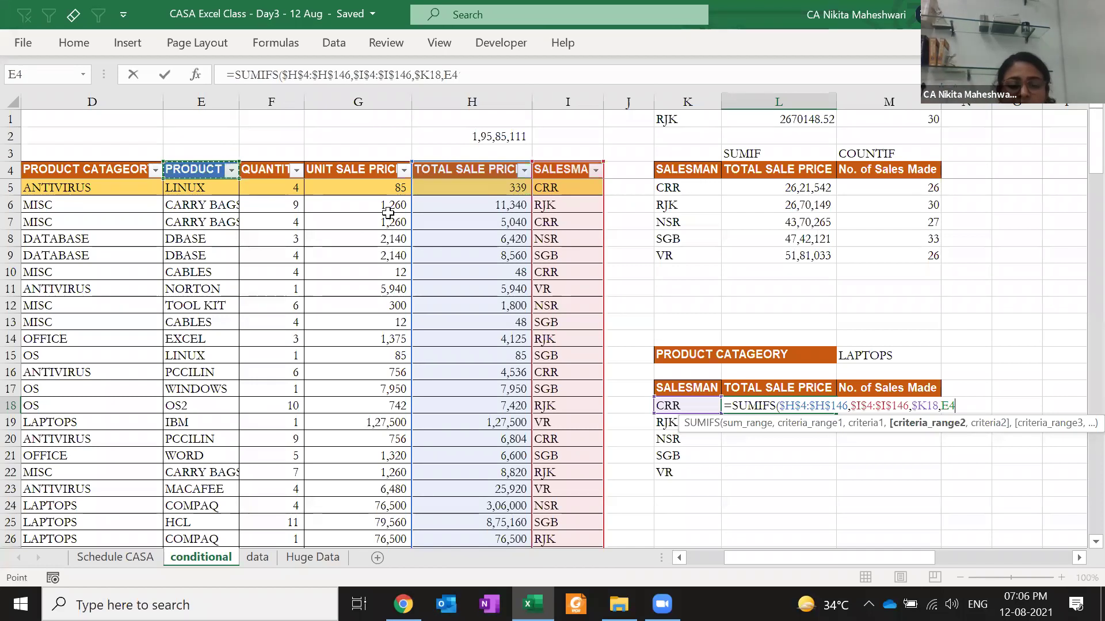
pyautogui.hotkey('ctrl', 'shift', 'Down')
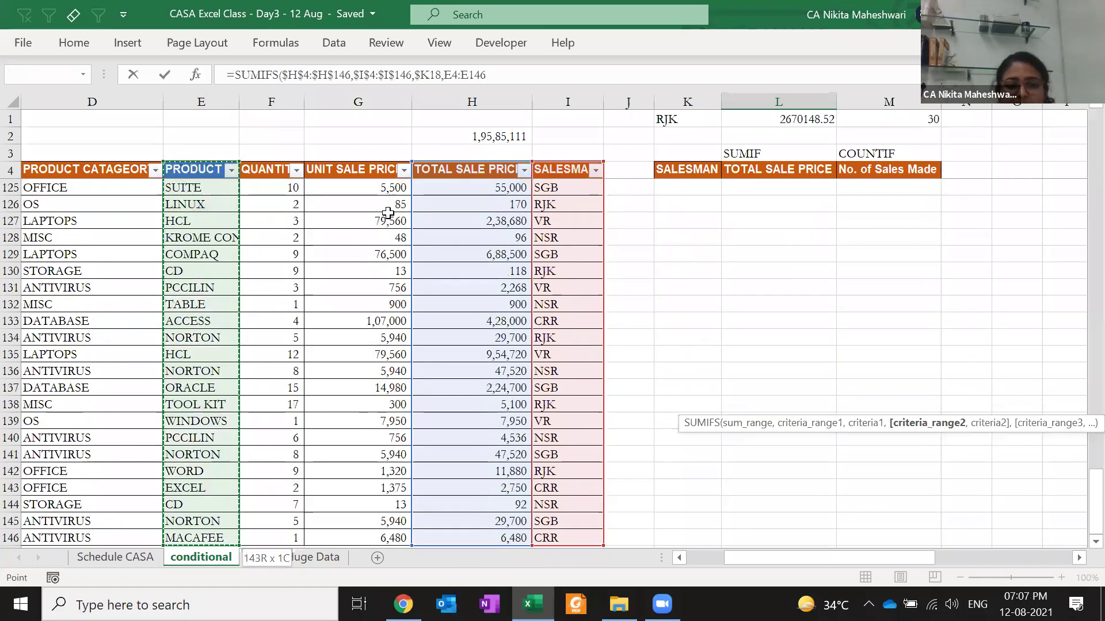
pyautogui.press('F4')
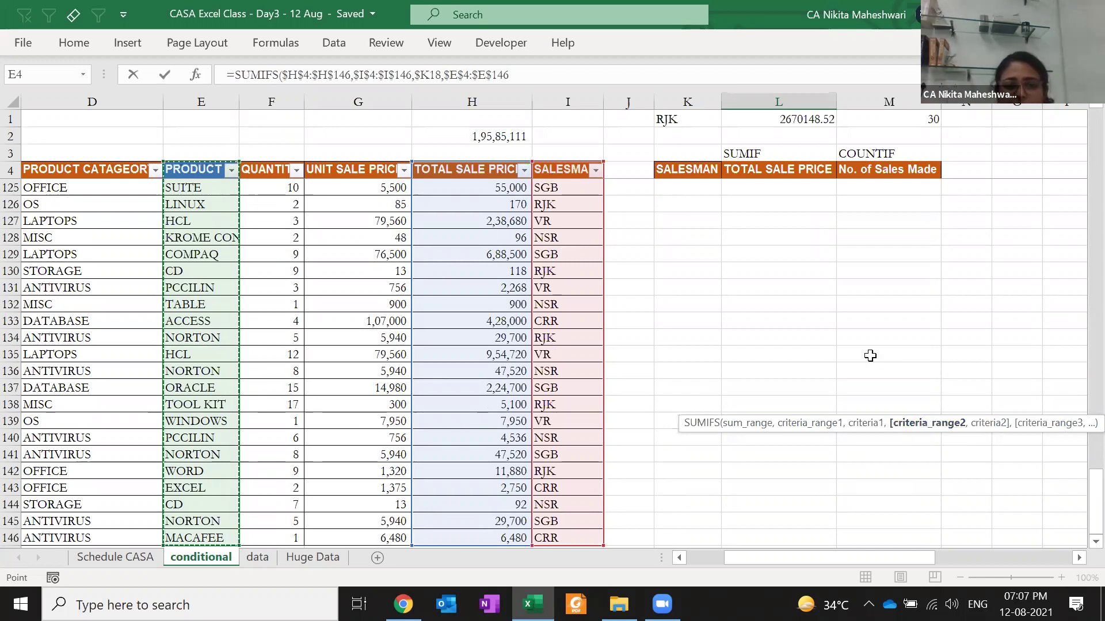
pyautogui.write(',')
pyautogui.scroll(20, 870, 355)
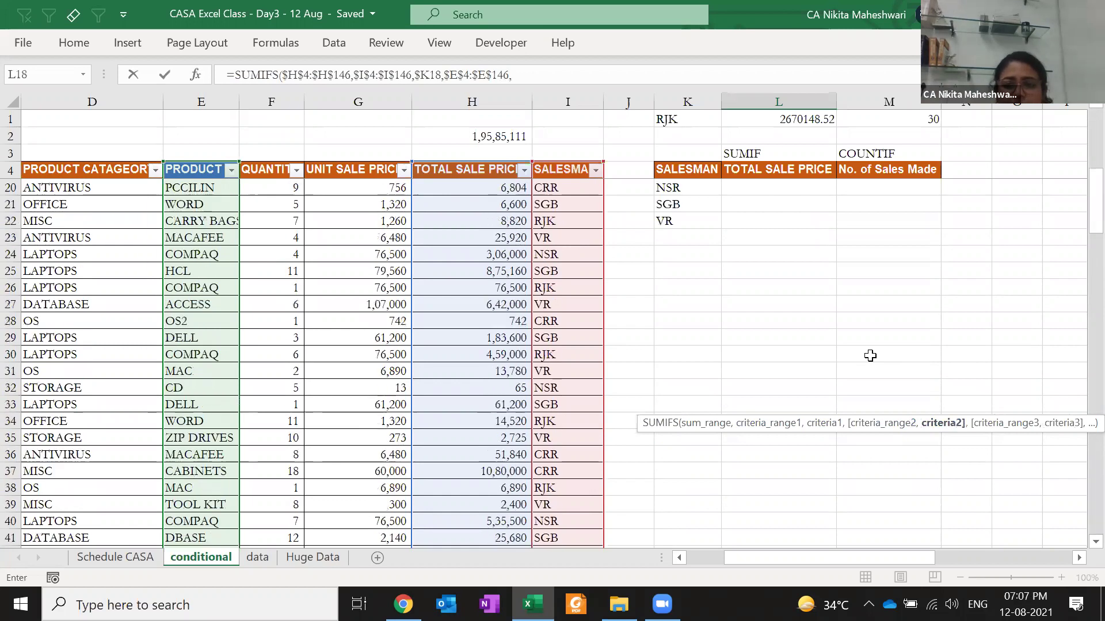
pyautogui.click(890, 357)
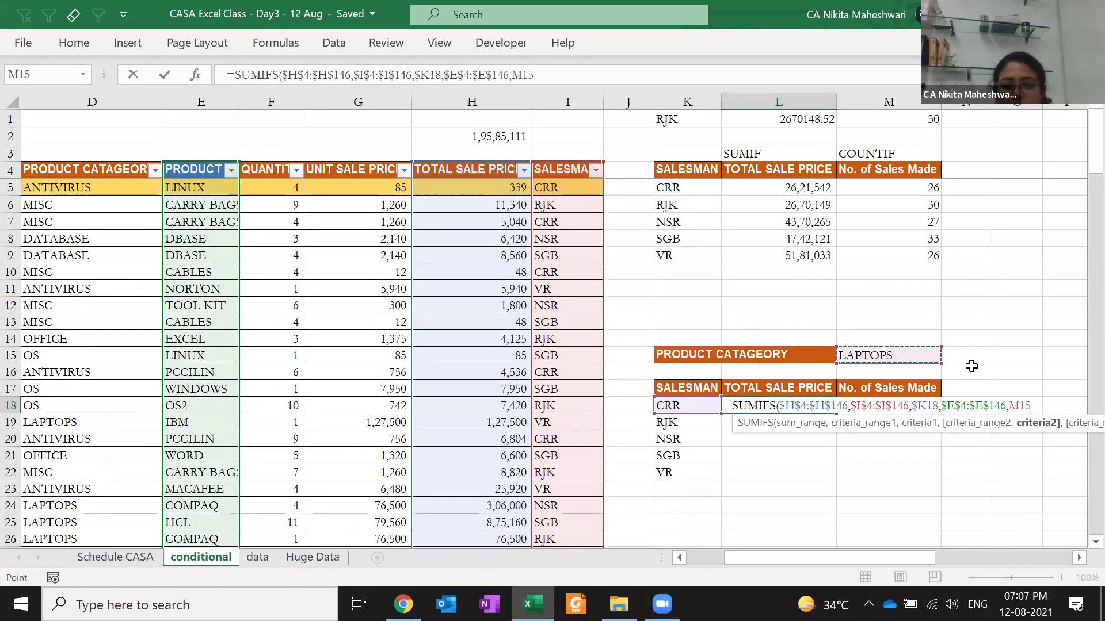
pyautogui.press('F4')
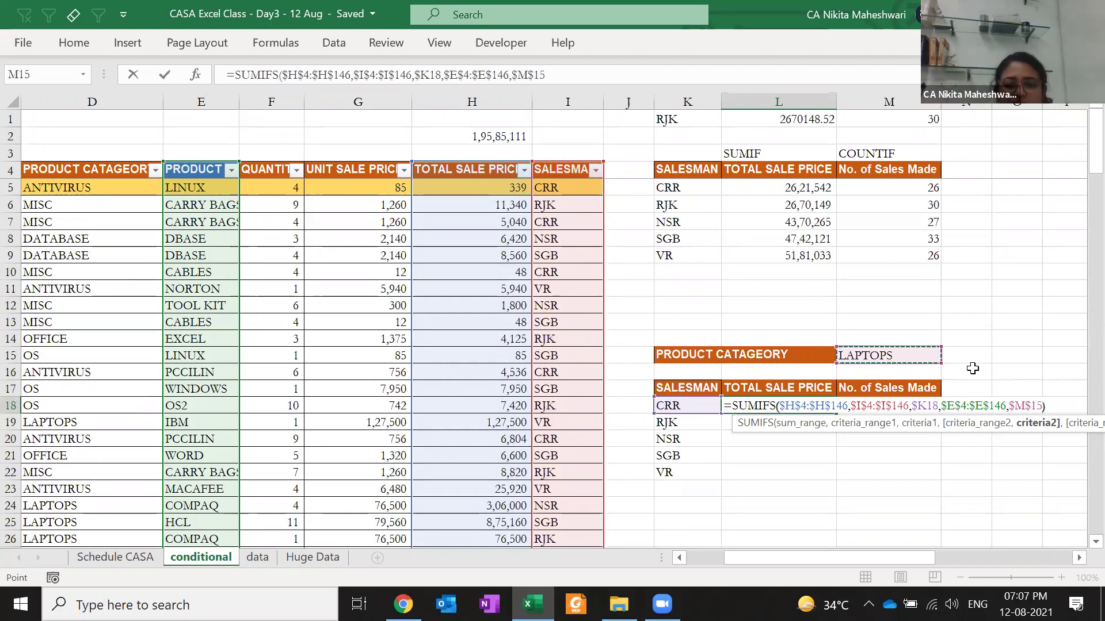
pyautogui.write(')')
# - Review the sum range and both criteria ranges of the SUMIFS in L18, and enter the formula
pyautogui.click(855, 405)
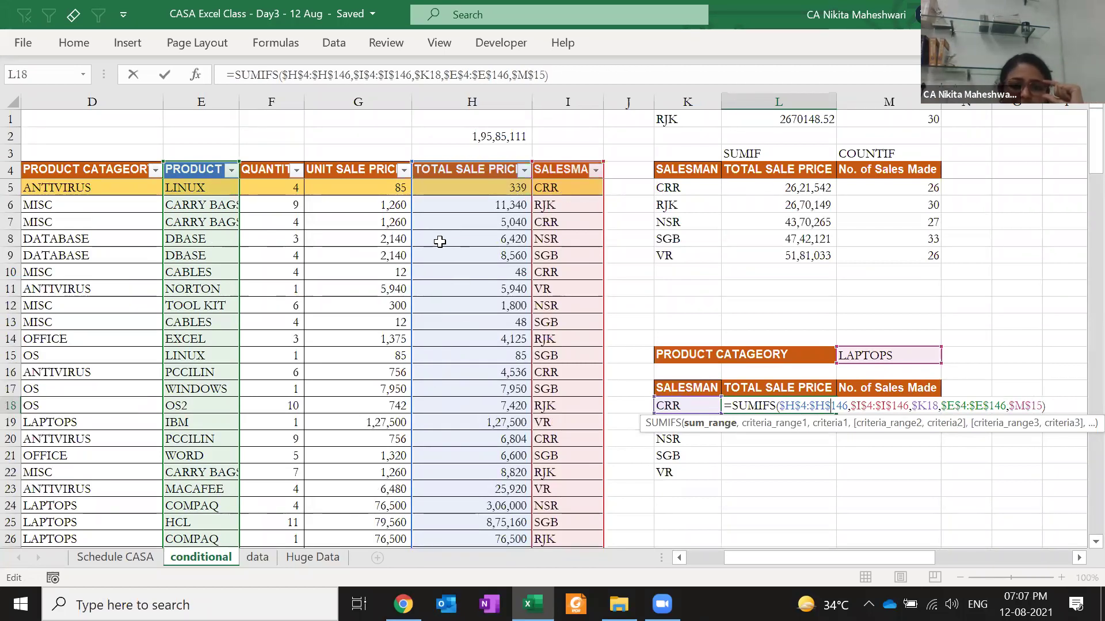
pyautogui.click(867, 407)
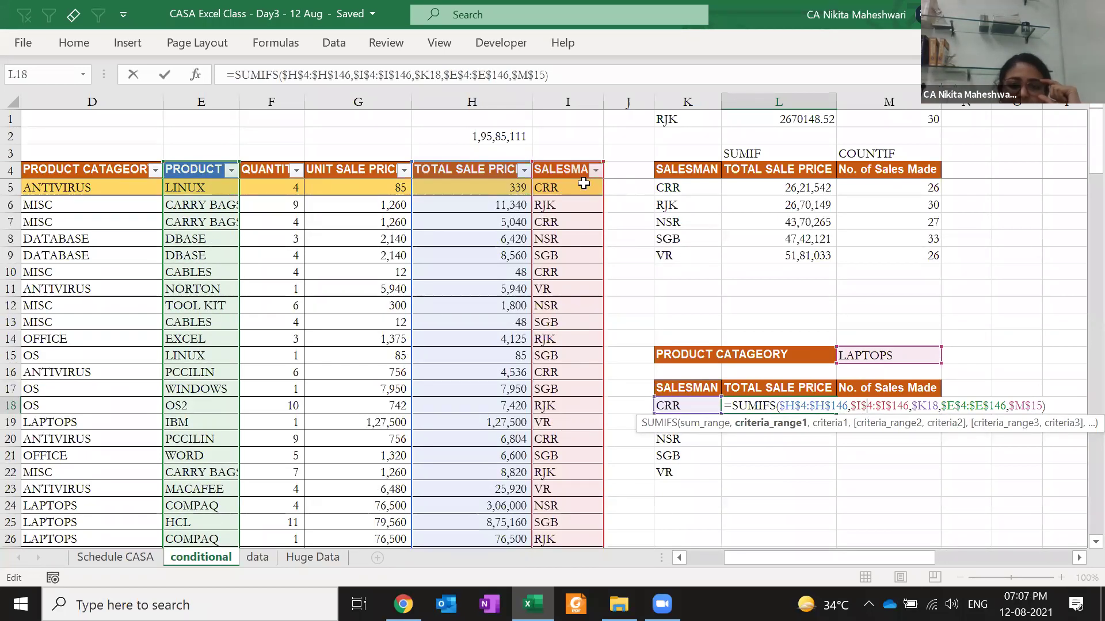
pyautogui.click(949, 405)
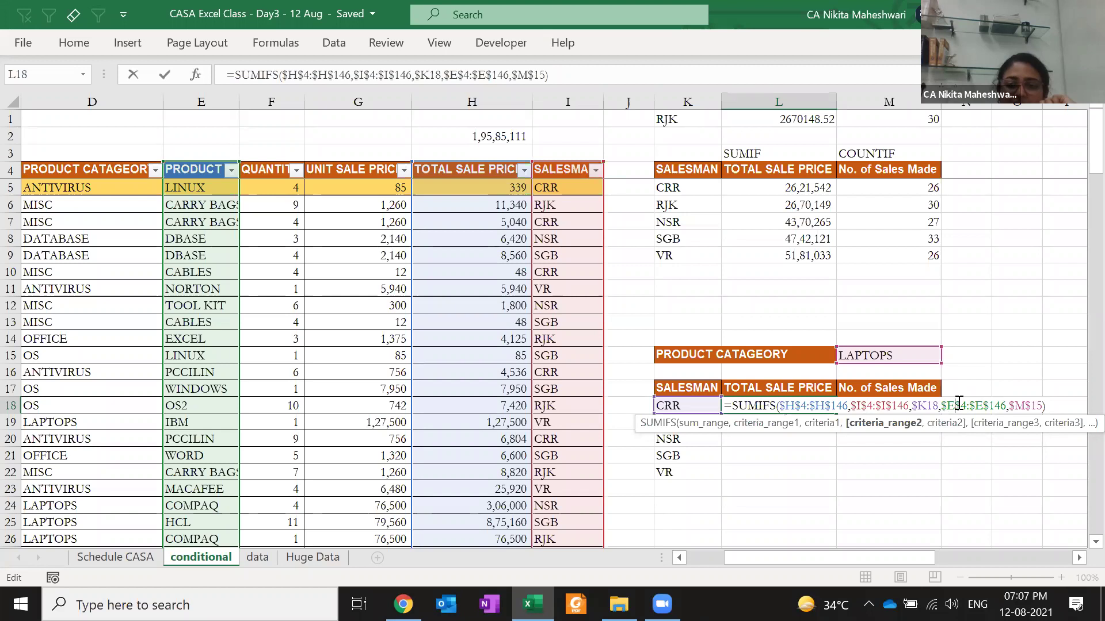
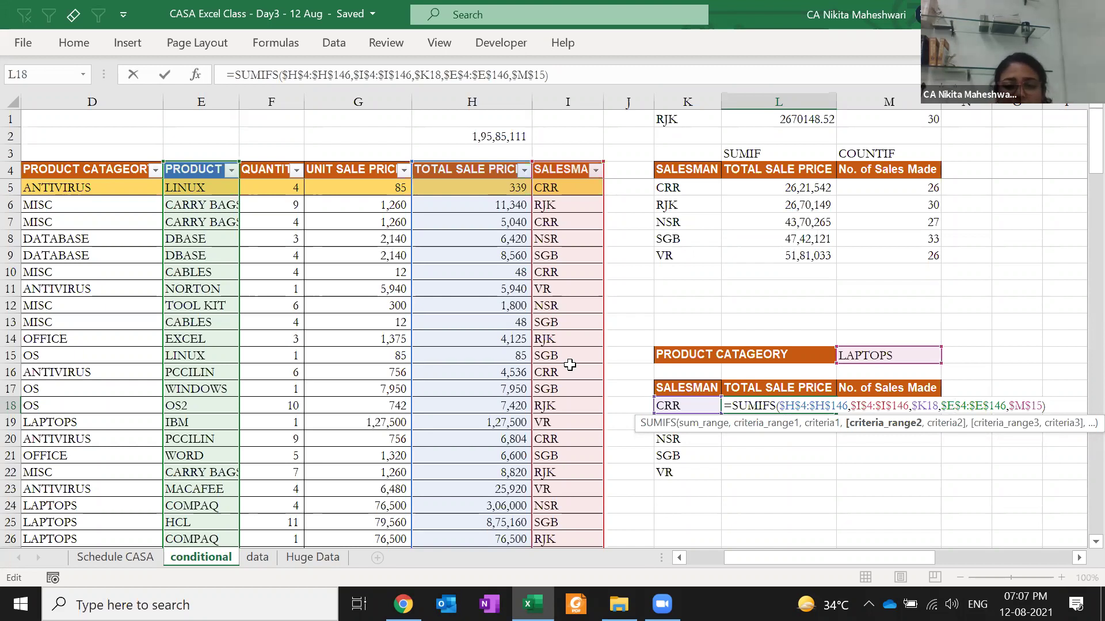
pyautogui.press('Return')
# - Examine the ranges used by the formula in L18 and the values in the PRODUCT column's filter list
pyautogui.press('Up')
pyautogui.press('F2')
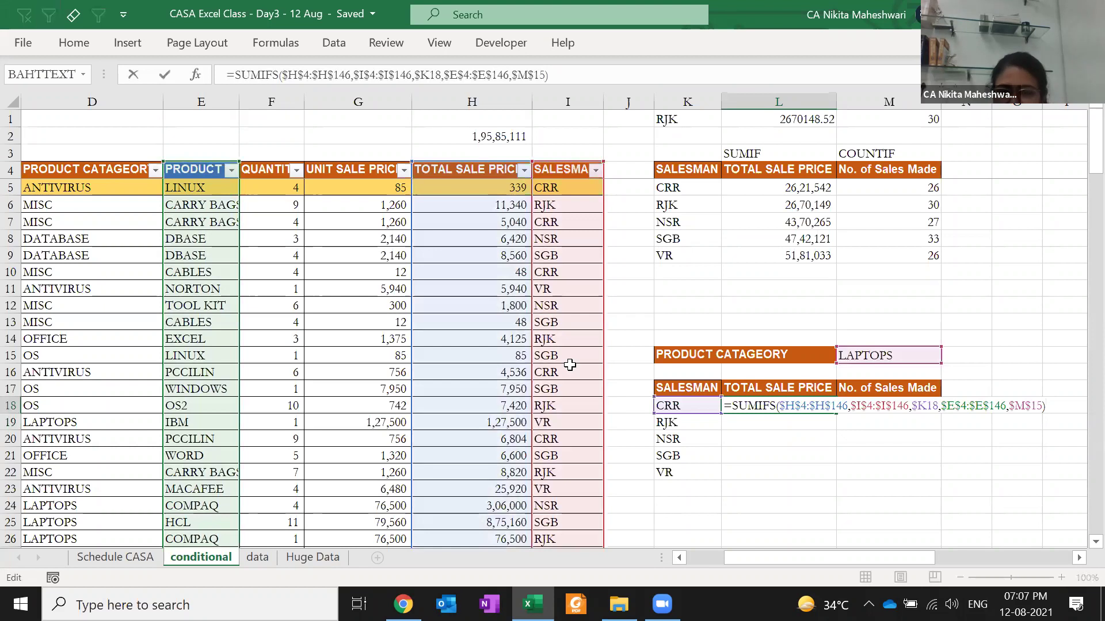
pyautogui.press('Escape')
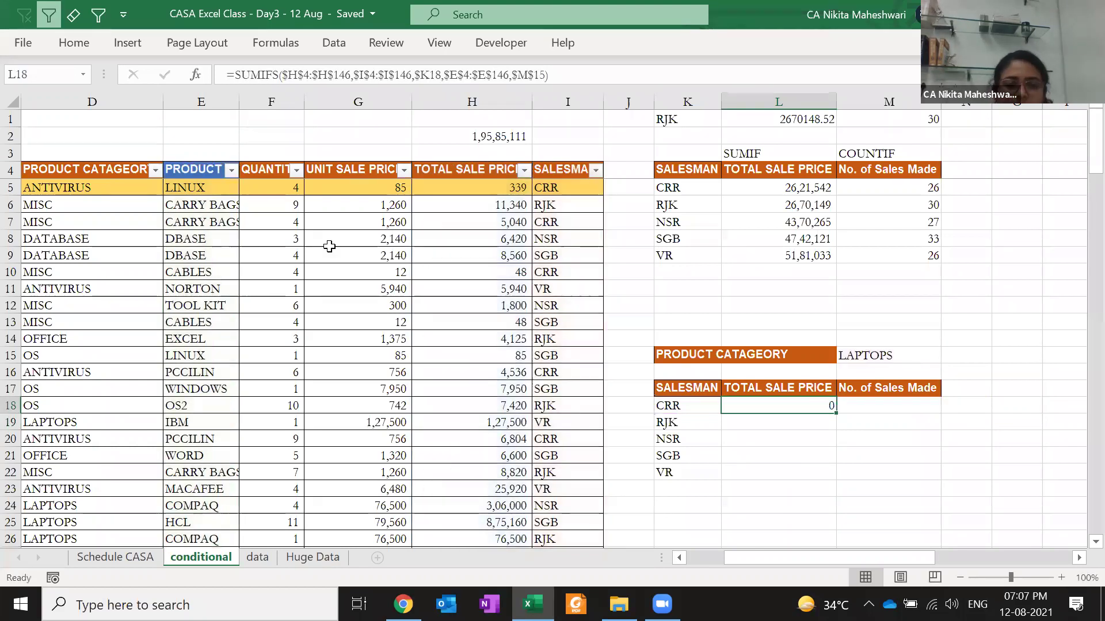
pyautogui.click(231, 170)
pyautogui.click(90, 381)
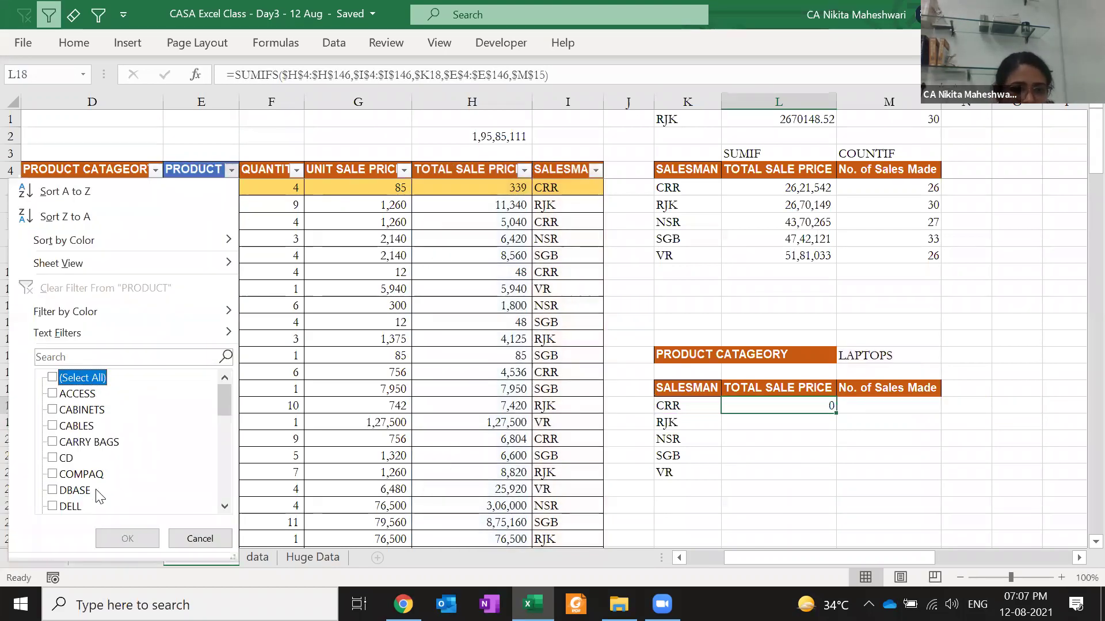
pyautogui.press('Escape')
# - Copy only the formatting of the PRODUCT CATAGEORY header in D4 onto the PRODUCT header in E4
pyautogui.click(71, 224)
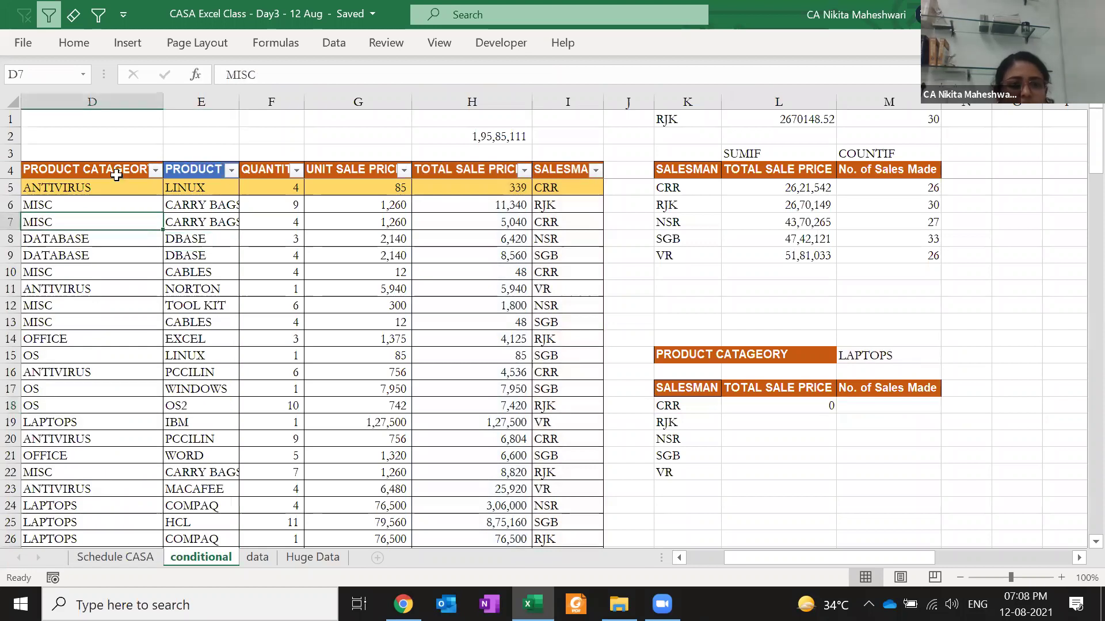
pyautogui.click(114, 171)
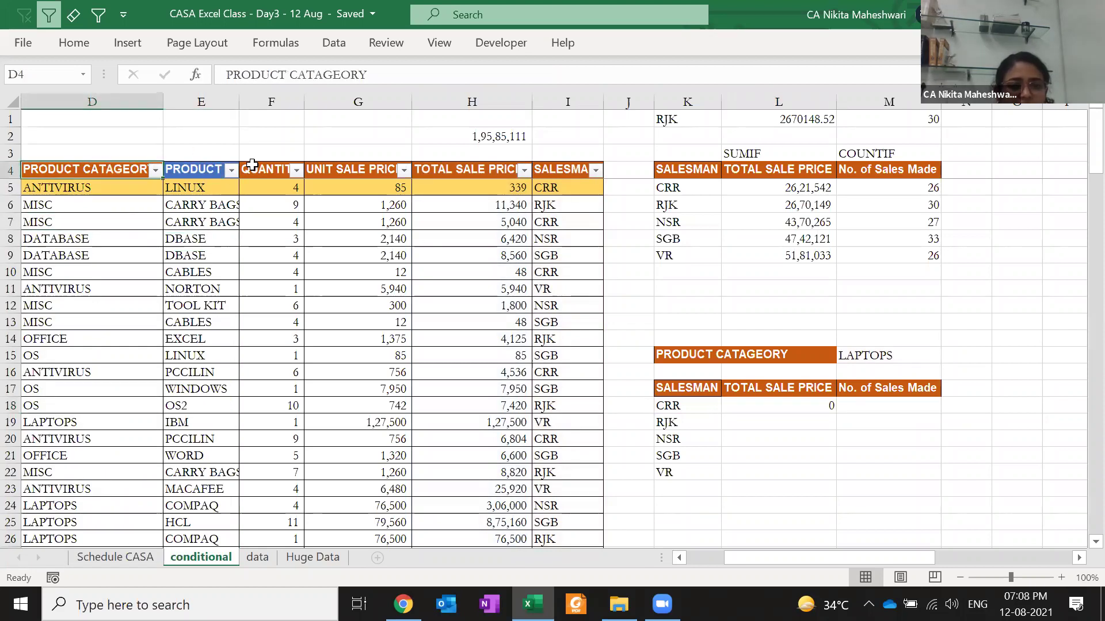
pyautogui.hscroll(-1, 253, 172)
pyautogui.hotkey('ctrl', 'c')
pyautogui.press('Right')
pyautogui.hotkey('ctrl', 'alt', 'v')
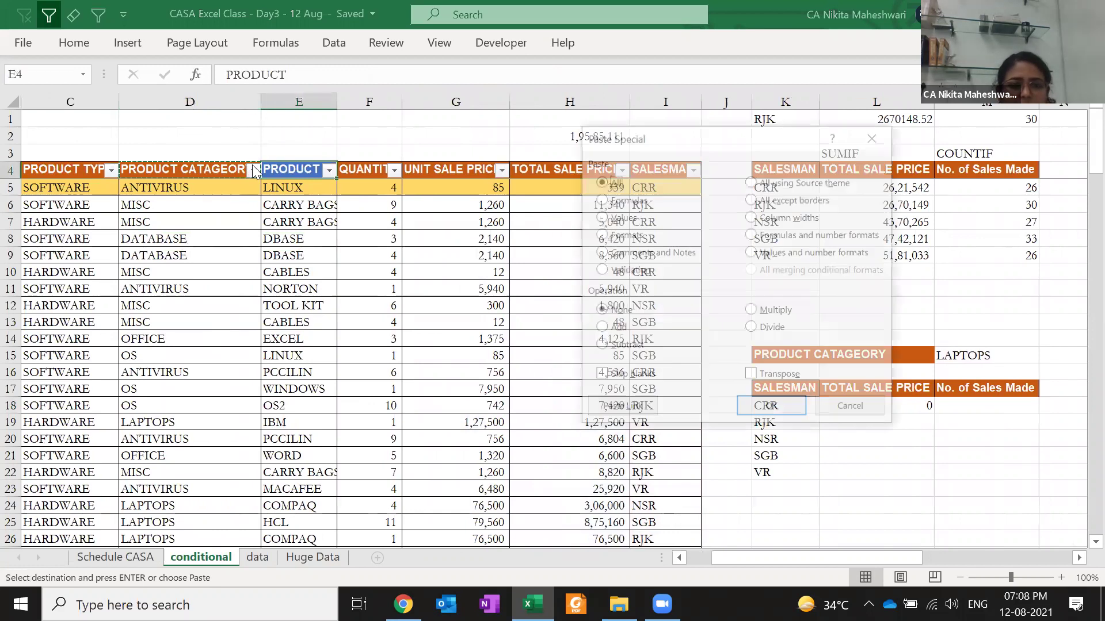
pyautogui.press('t')
pyautogui.press('Return')
pyautogui.press('Escape')
# - Change the second criteria range of the SUMIFS formula in L18 to $D$4:$D$146
pyautogui.hscroll(10, 252, 164)
pyautogui.hscroll(-10, 251, 164)
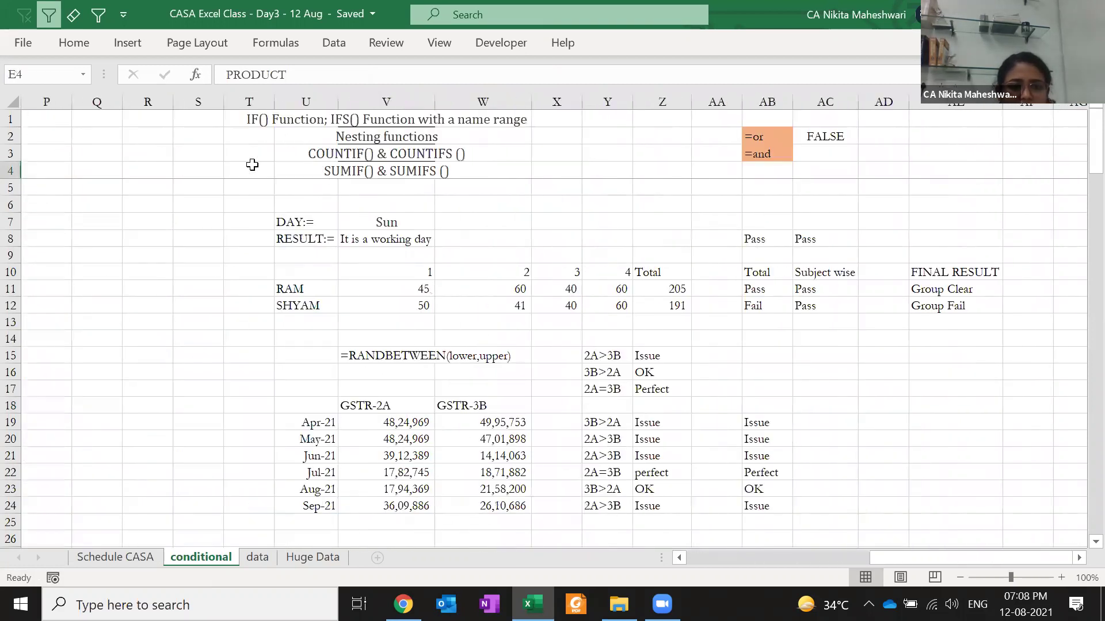
pyautogui.click(632, 406)
pyautogui.hotkey('ctrl', 'Left')
pyautogui.hotkey('ctrl', 'Left')
pyautogui.hotkey('ctrl', 'Left')
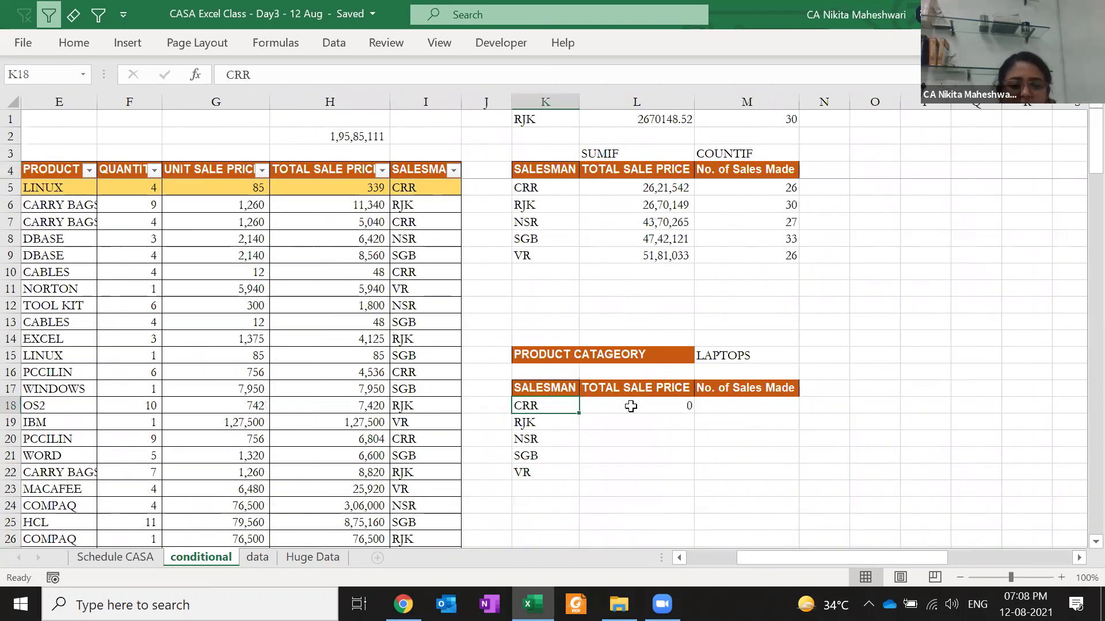
pyautogui.hotkey('ctrl', 'Right')
pyautogui.hotkey('ctrl', 'Right')
pyautogui.hotkey('ctrl', 'Right')
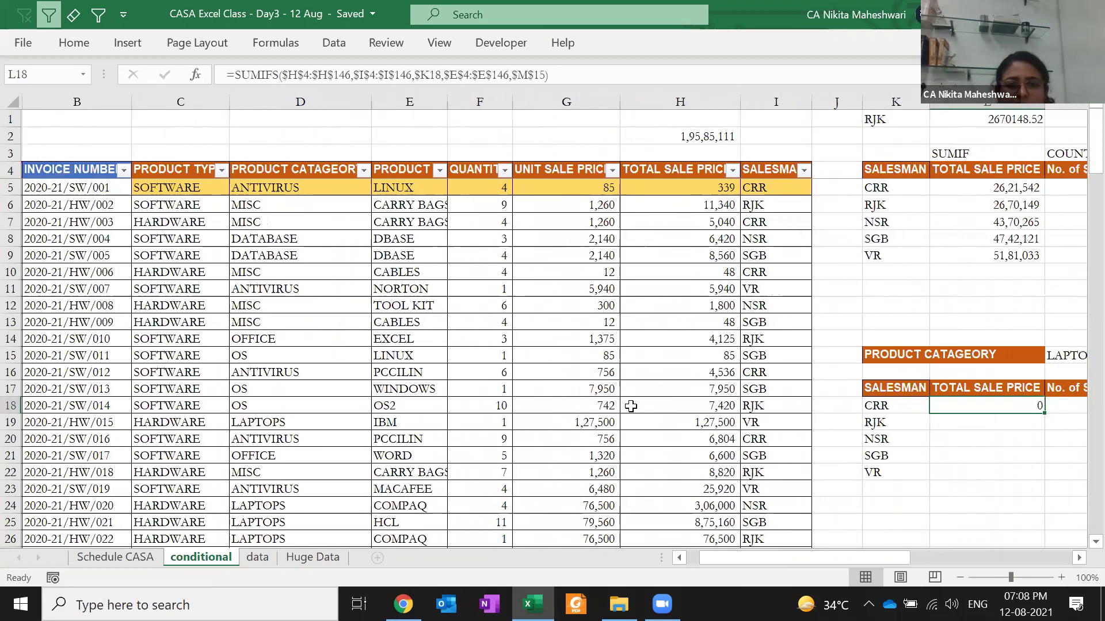
pyautogui.press('F2')
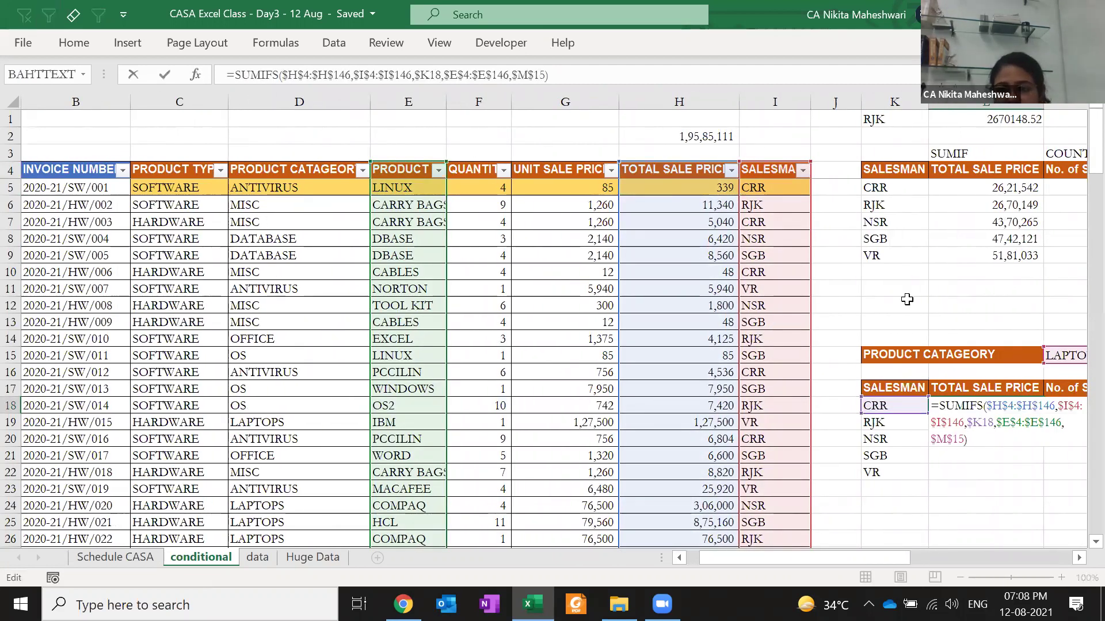
pyautogui.click(1021, 424)
pyautogui.press('BackSpace')
pyautogui.write('D')
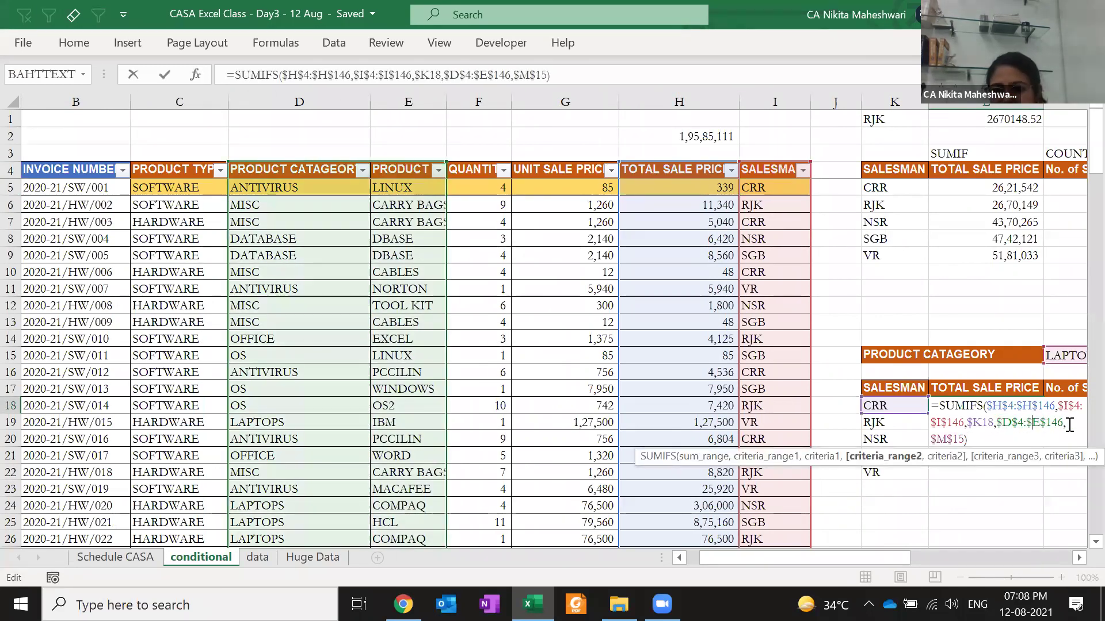
pyautogui.press('Delete')
pyautogui.write('D')
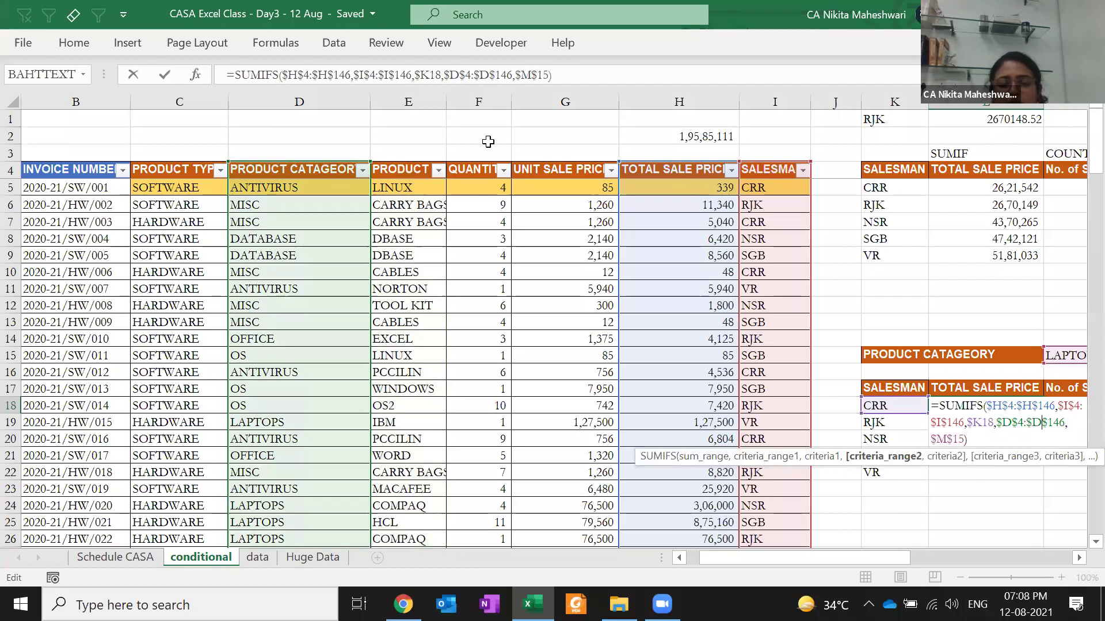
pyautogui.hotkey('ctrl', 'Return')
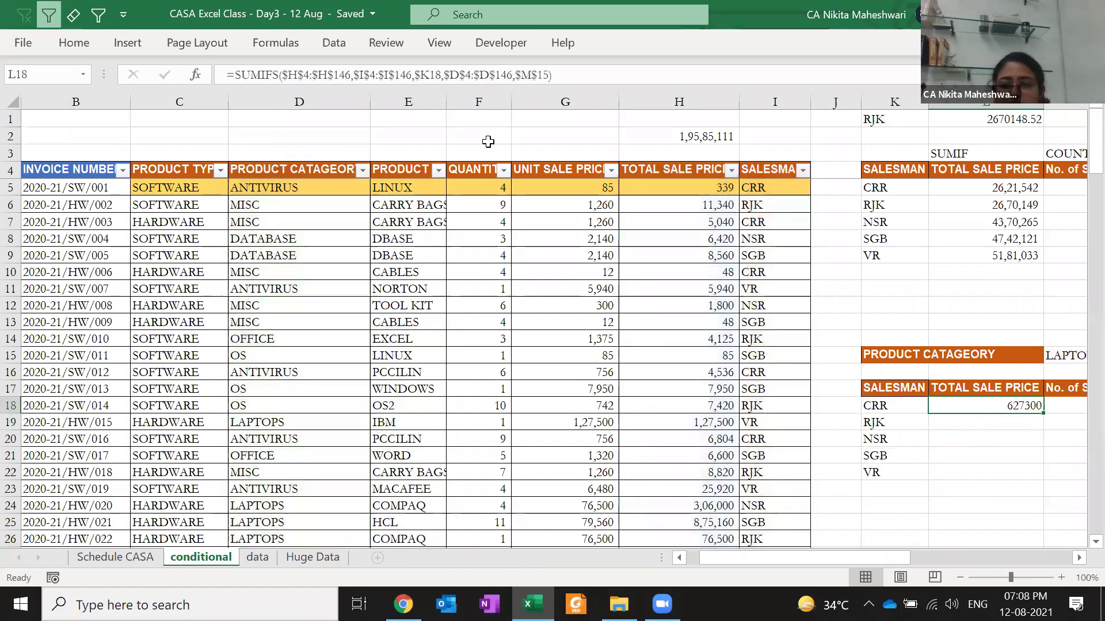
# - Recheck the corrected formula in L18 and format its result with comma separators and no decimals
pyautogui.hscroll(3, 488, 141)
pyautogui.press('F2')
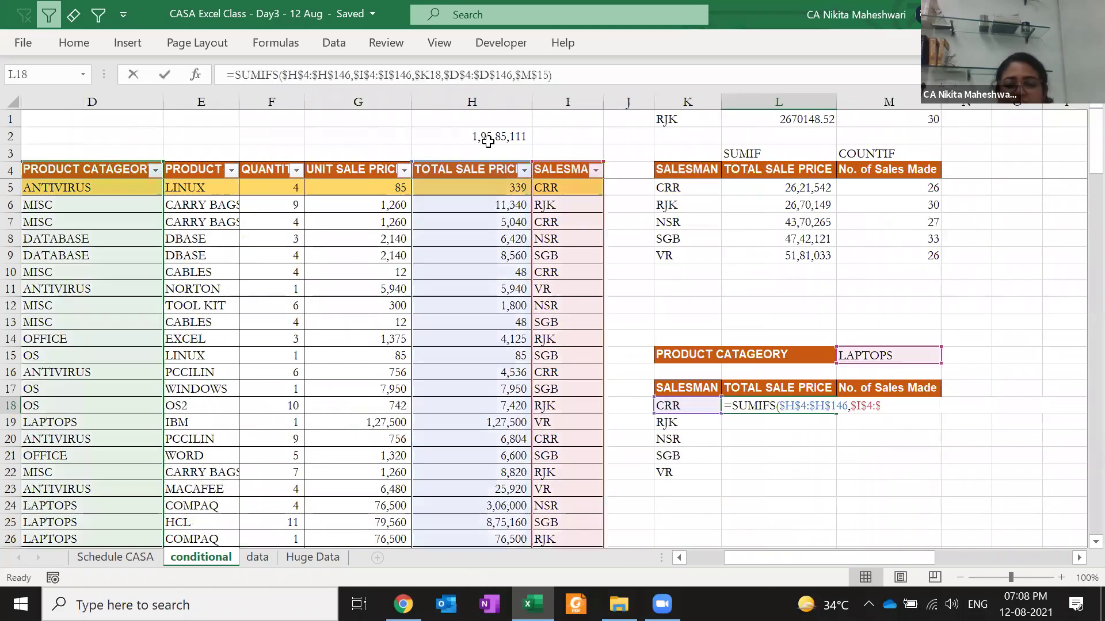
pyautogui.press('Escape')
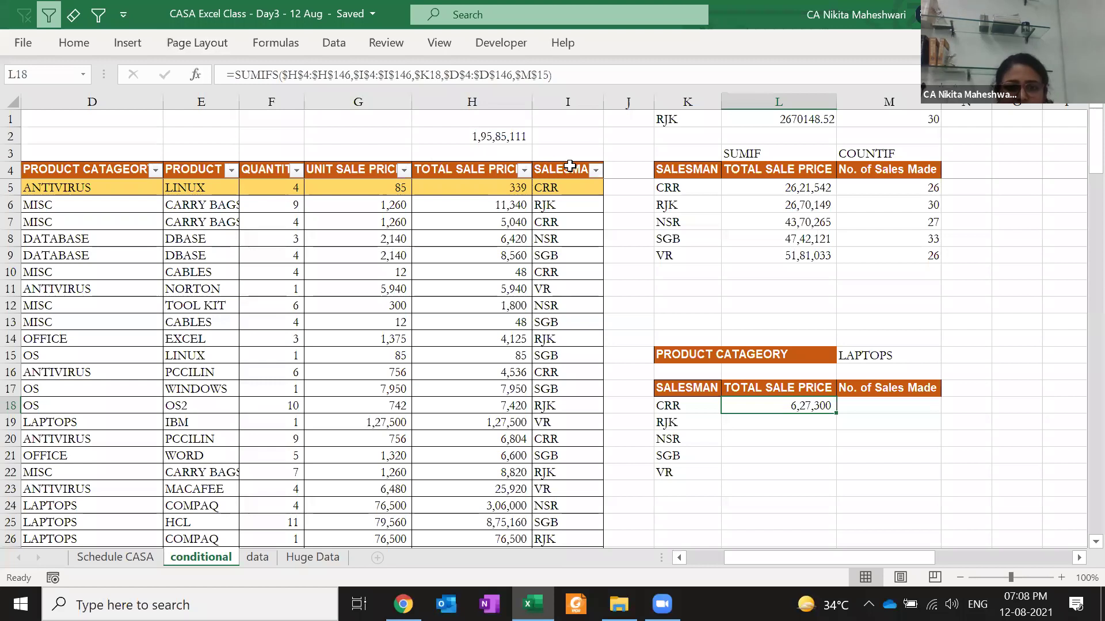
# - Filter the sales table to LAPTOPS in PRODUCT CATAGEORY and CRR in SALESMAN to verify the formula
pyautogui.click(156, 170)
pyautogui.click(92, 378)
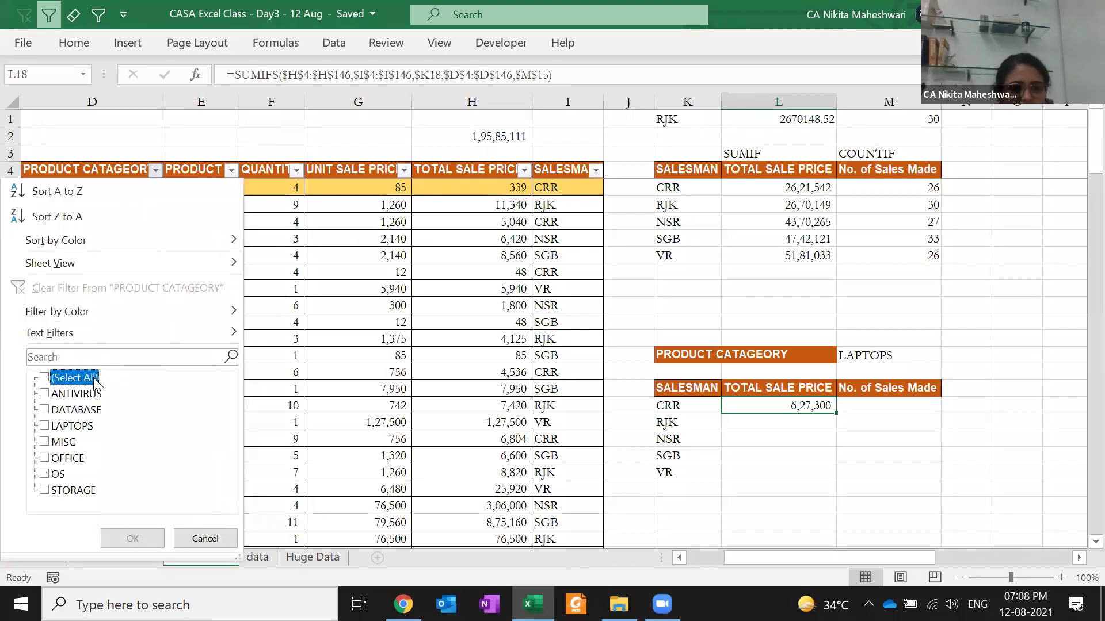
pyautogui.click(72, 427)
pyautogui.click(122, 537)
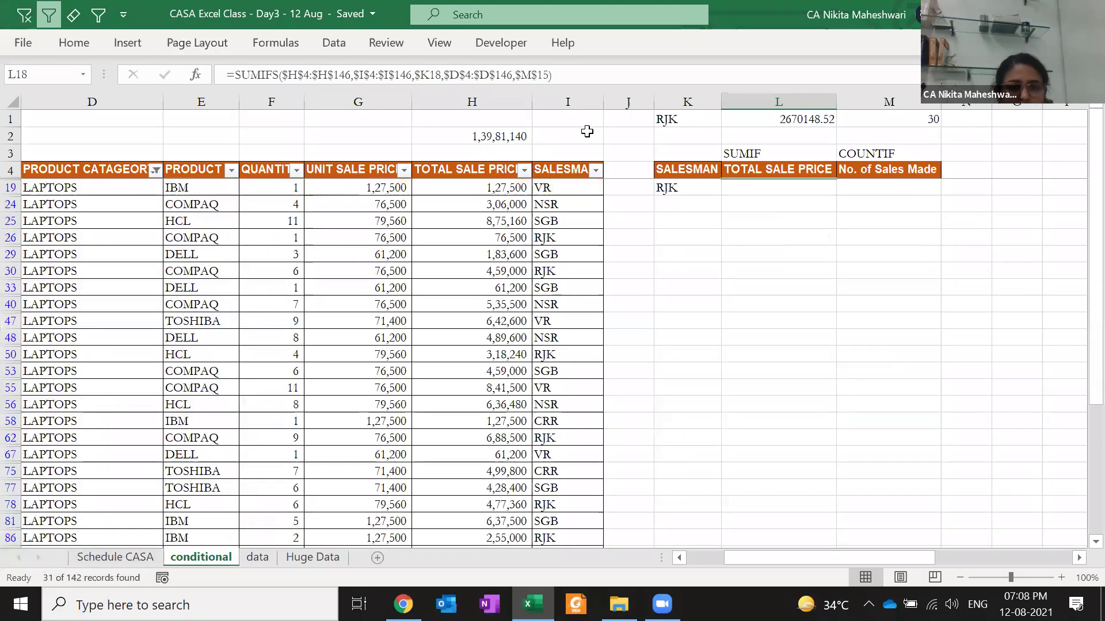
pyautogui.click(596, 171)
pyautogui.click(439, 378)
pyautogui.click(441, 396)
pyautogui.press('Return')
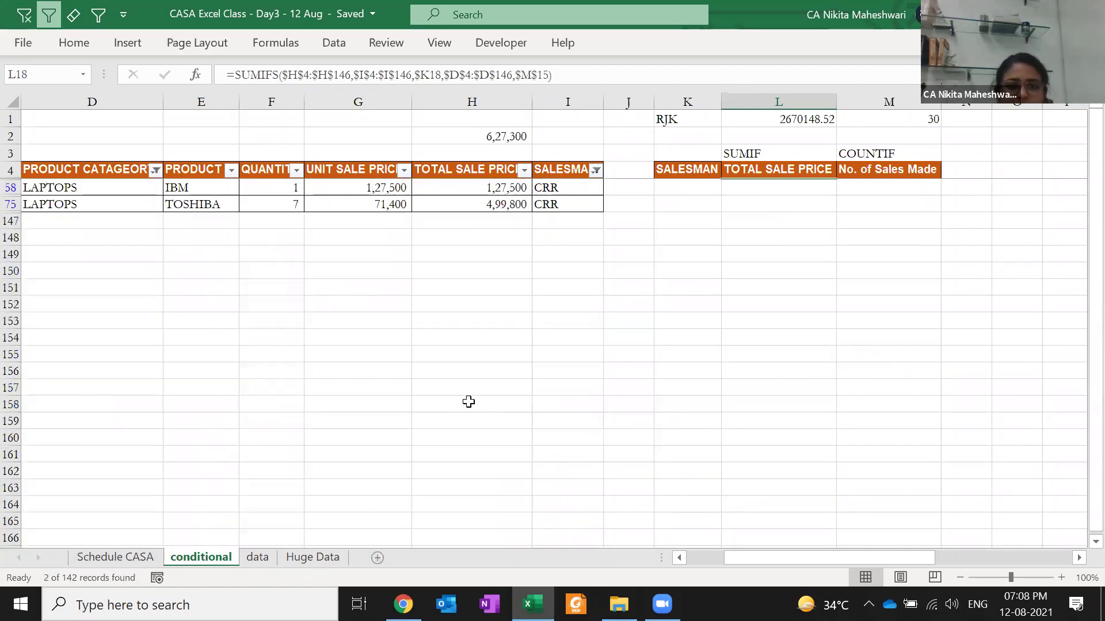
# - Compare the subtotal in H2 with the category, salesman and sale price of the filtered rows, and clear all filters
pyautogui.click(477, 134)
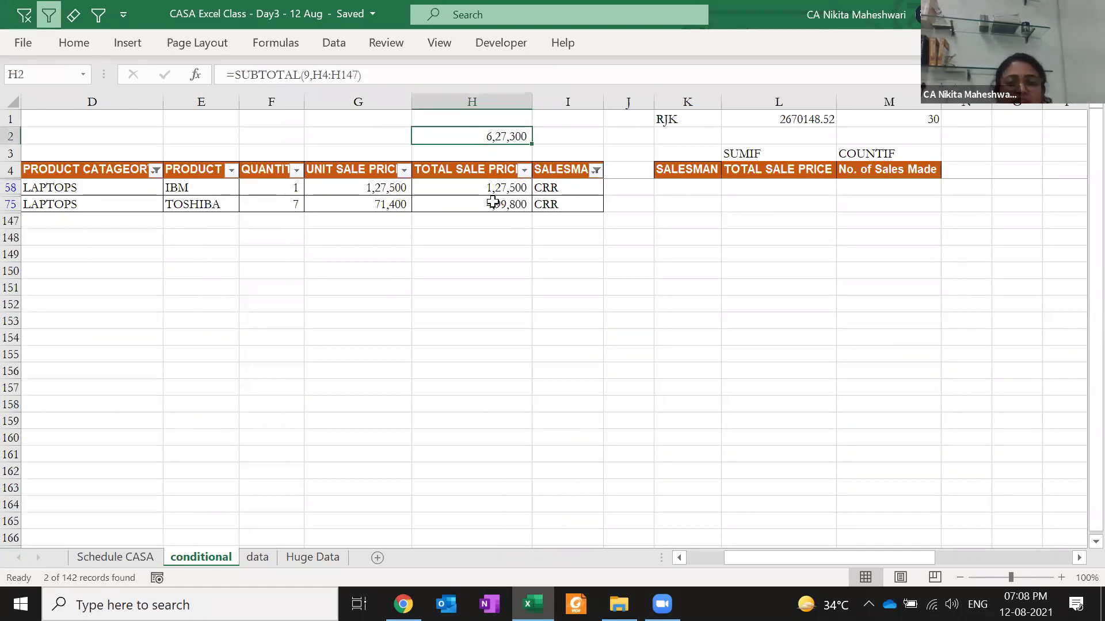
pyautogui.moveTo(70, 188); pyautogui.dragTo(86, 201)
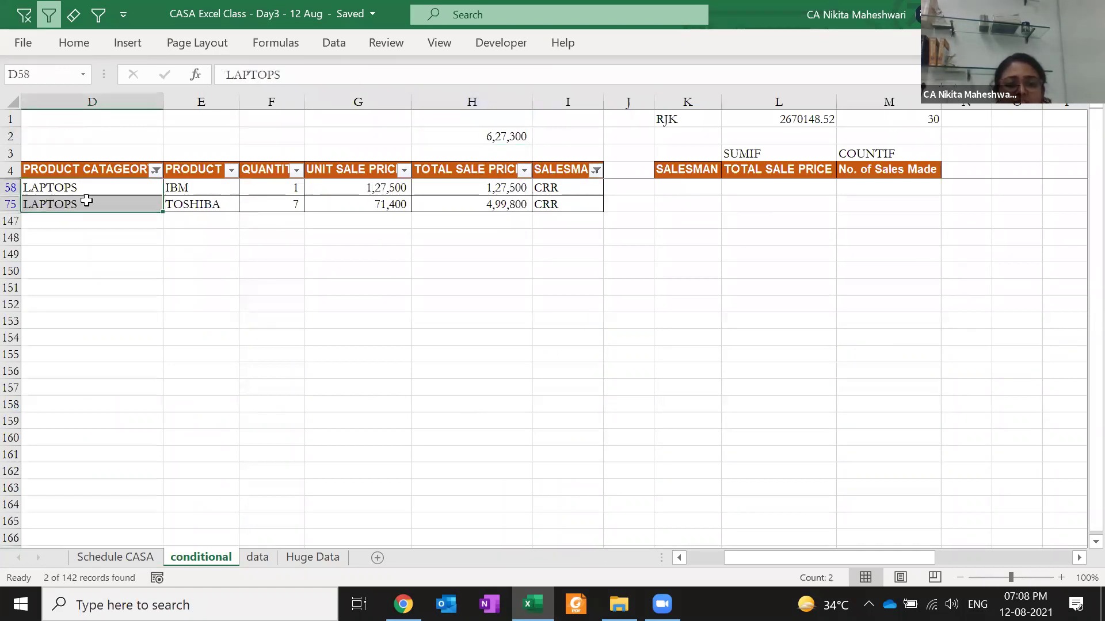
pyautogui.moveTo(558, 183); pyautogui.dragTo(563, 206)
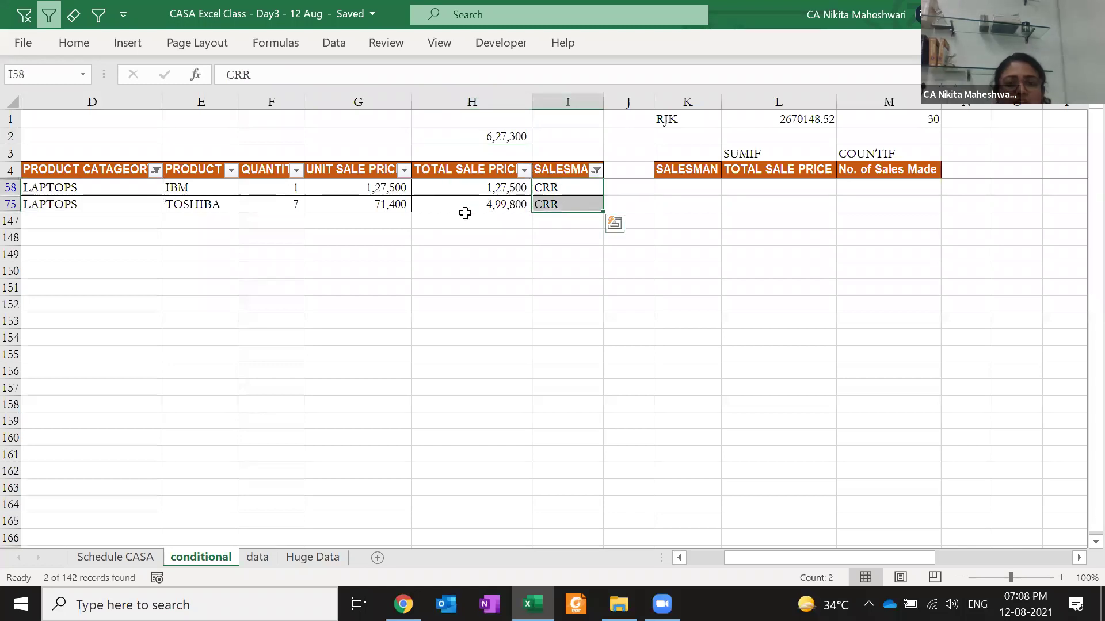
pyautogui.moveTo(464, 189); pyautogui.dragTo(464, 215)
pyautogui.hotkey('alt', '1')
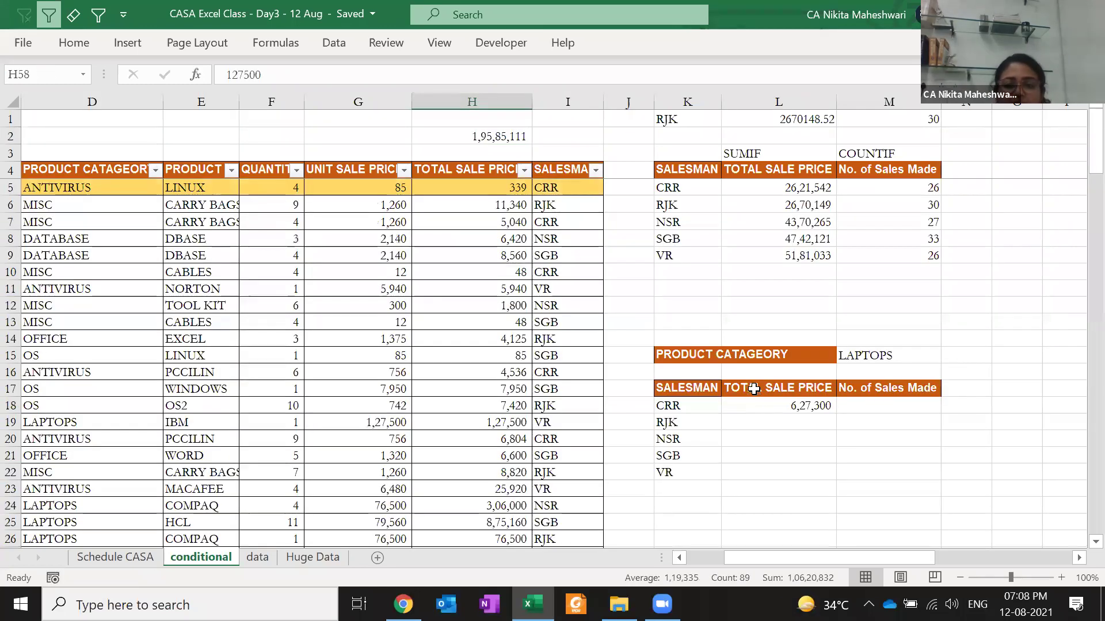
# - Copy the SUMIFS formula from L18 down through L22 for the remaining salesmen
pyautogui.click(772, 405)
pyautogui.hotkey('ctrl', 'c')
pyautogui.hotkey('shift', 'Down')
pyautogui.hotkey('shift', 'Down')
pyautogui.hotkey('shift', 'Down')
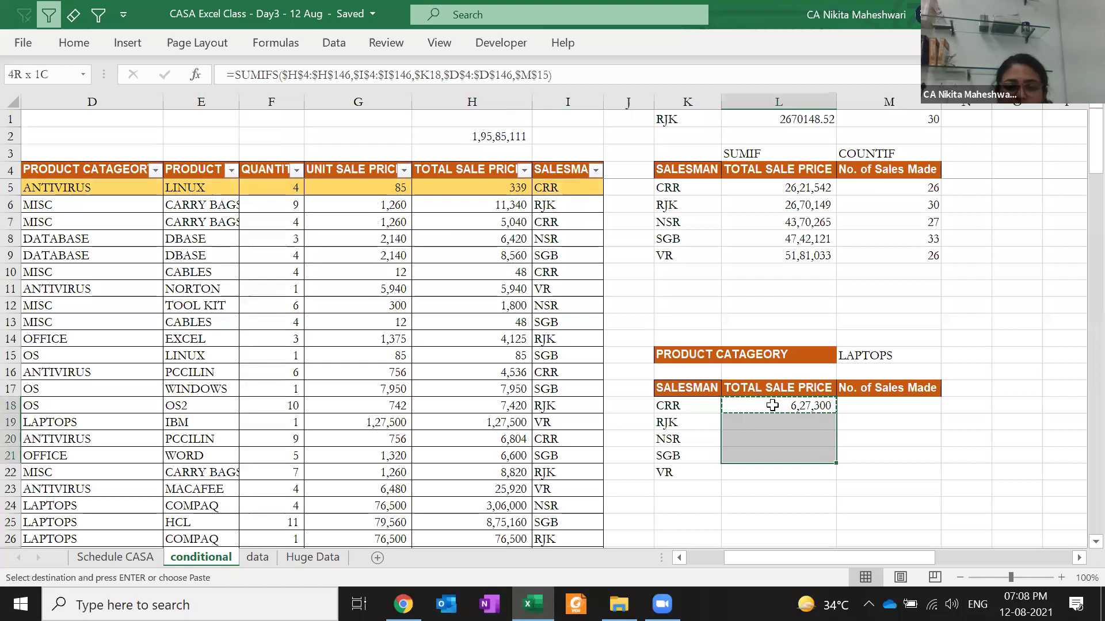
pyautogui.hotkey('shift', 'Down')
pyautogui.press('Return')
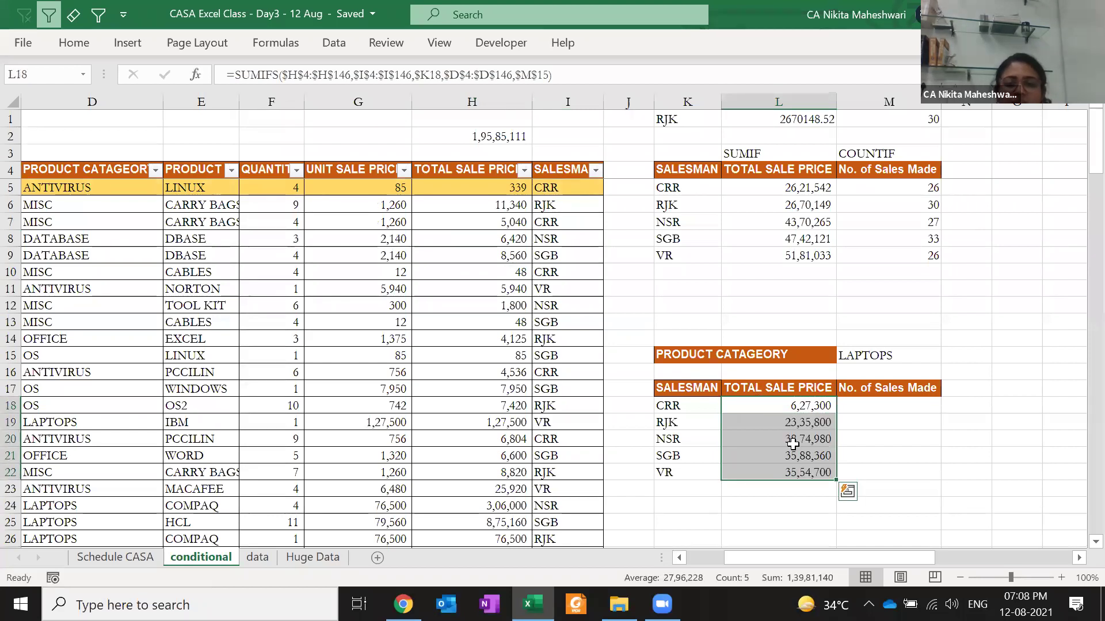
# - Inspect the cell references of the copied SUMIFS formulas in L19 and L20
pyautogui.press('Down')
pyautogui.press('F2')
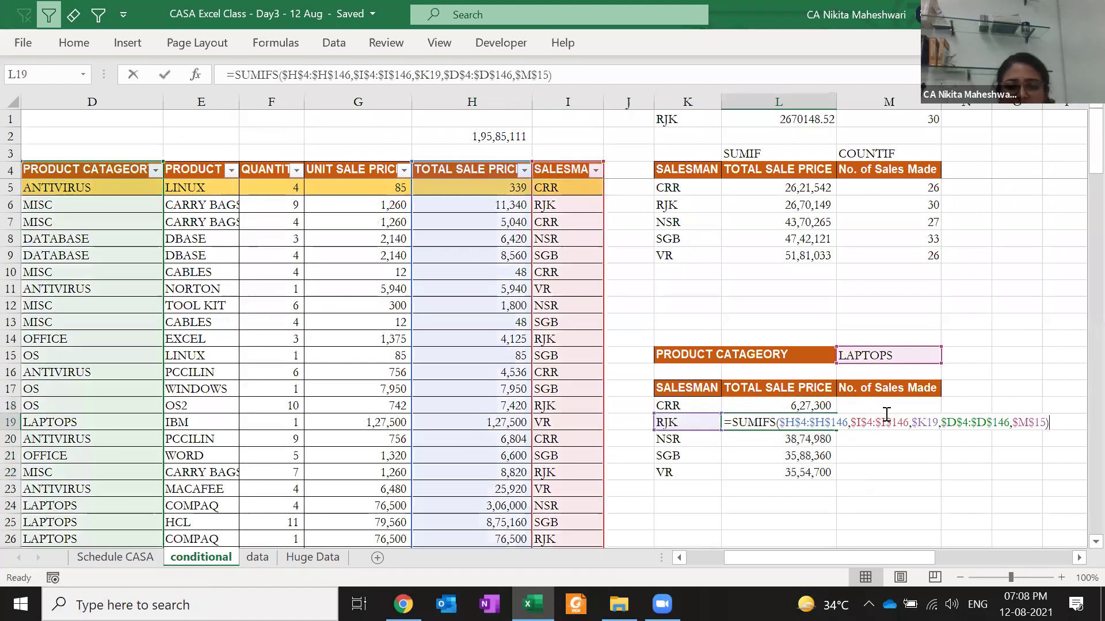
pyautogui.press('Return')
pyautogui.press('F2')
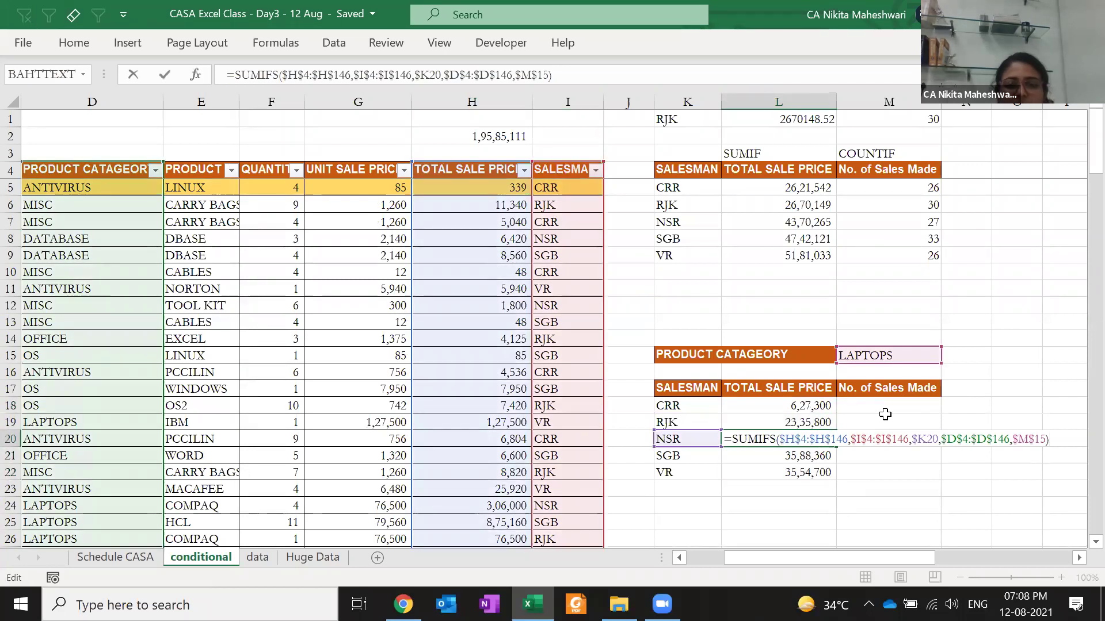
pyautogui.press('Escape')
# - Remove the row locks from the sum range in the L18 SUMIFS formula, making it $H4:$H146
pyautogui.press('Up')
pyautogui.press('Up')
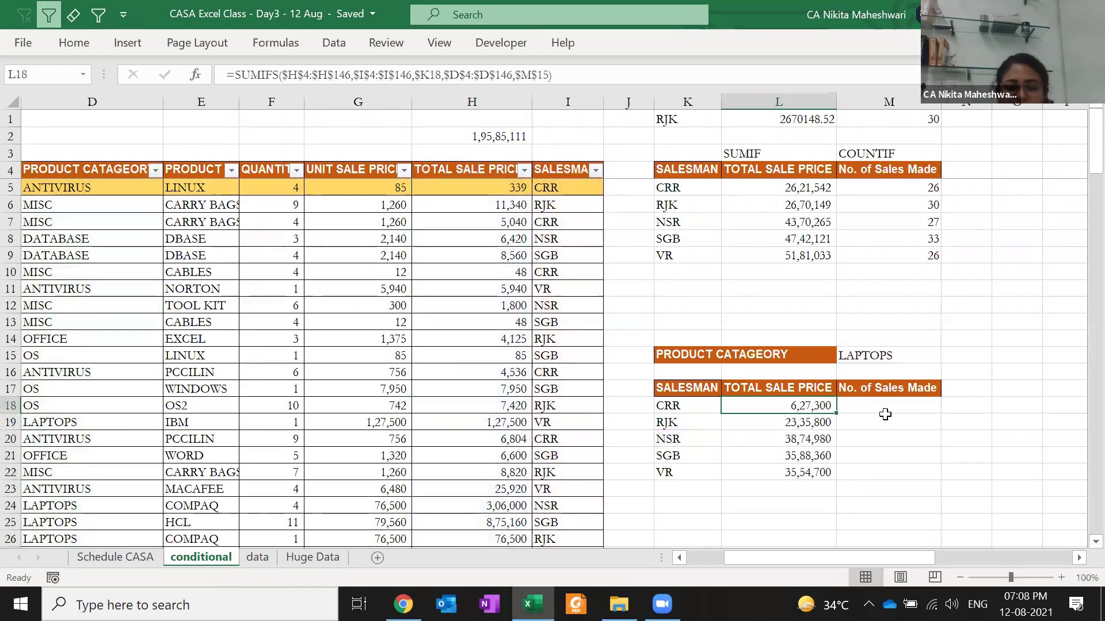
pyautogui.press('F2')
pyautogui.click(834, 405)
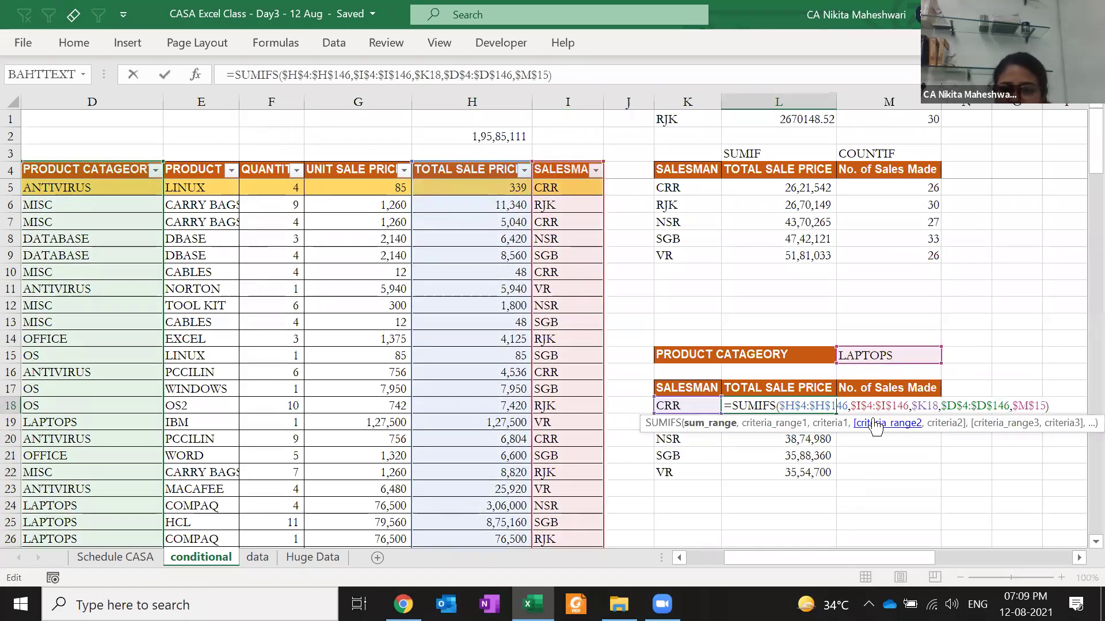
pyautogui.press('BackSpace')
pyautogui.click(805, 405)
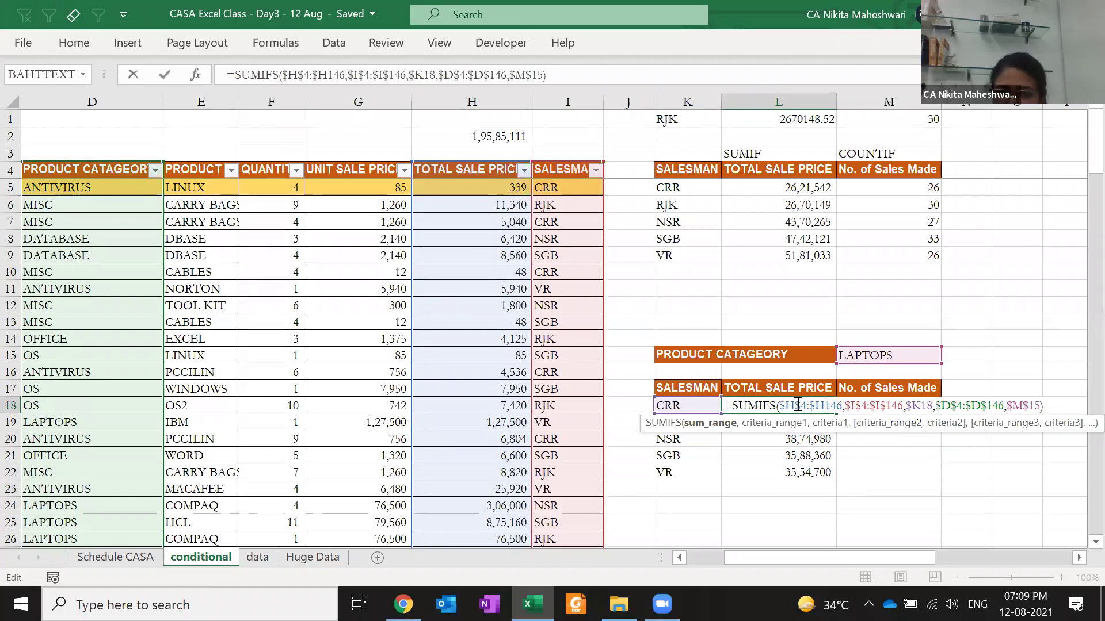
pyautogui.press('BackSpace')
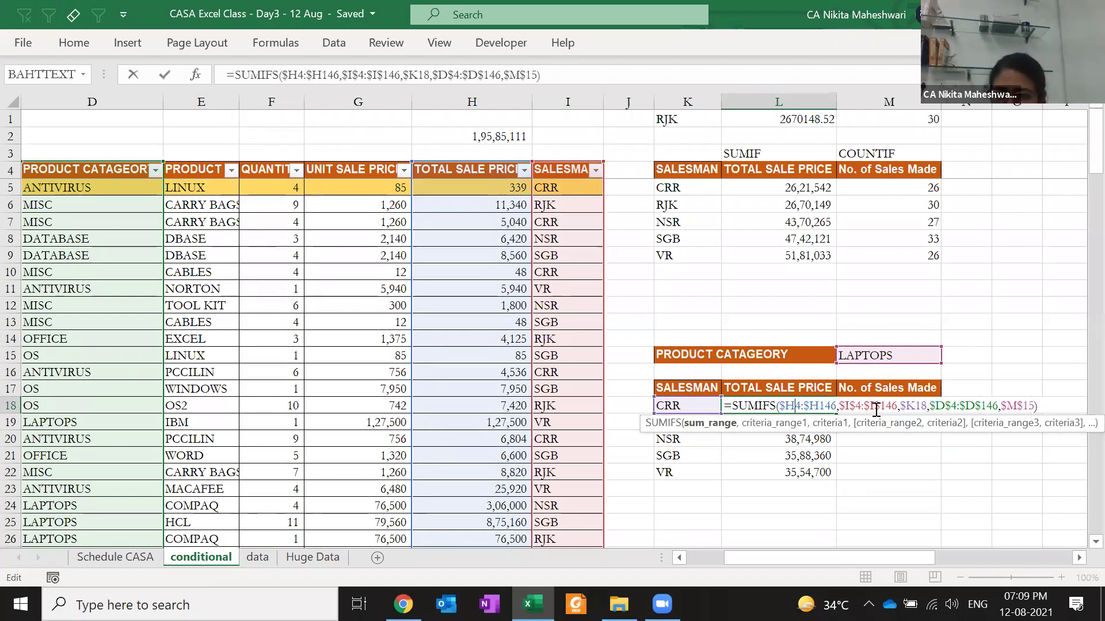
# - Remove the row locks from both criteria ranges in the L18 formula, making them $I4:$I146 and $D4:$D146
pyautogui.click(852, 405)
pyautogui.press('BackSpace')
pyautogui.click(877, 406)
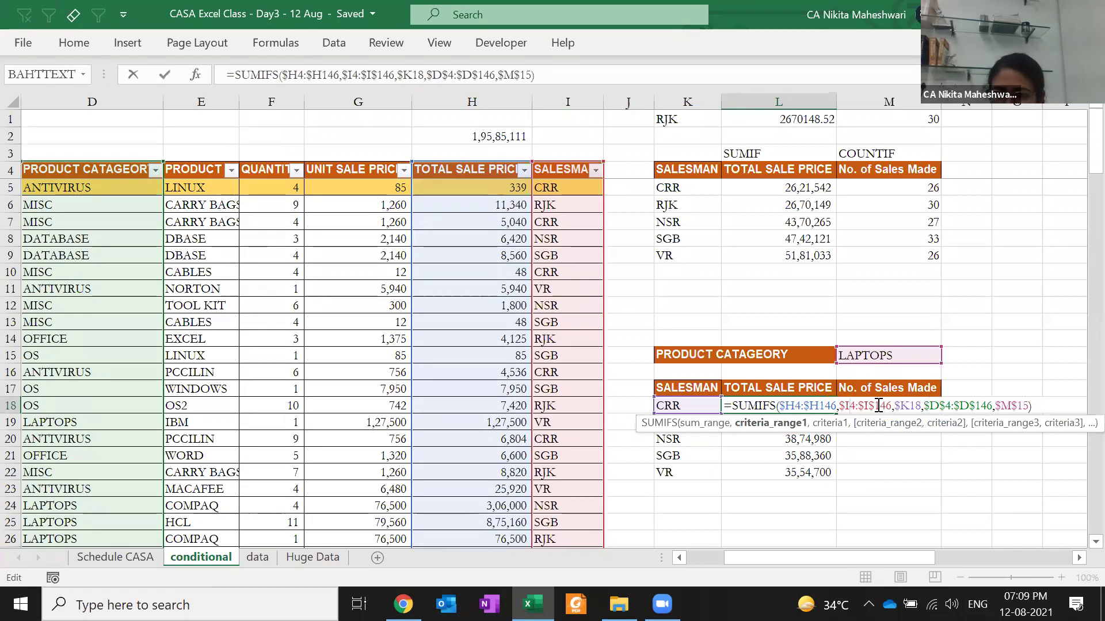
pyautogui.press('BackSpace')
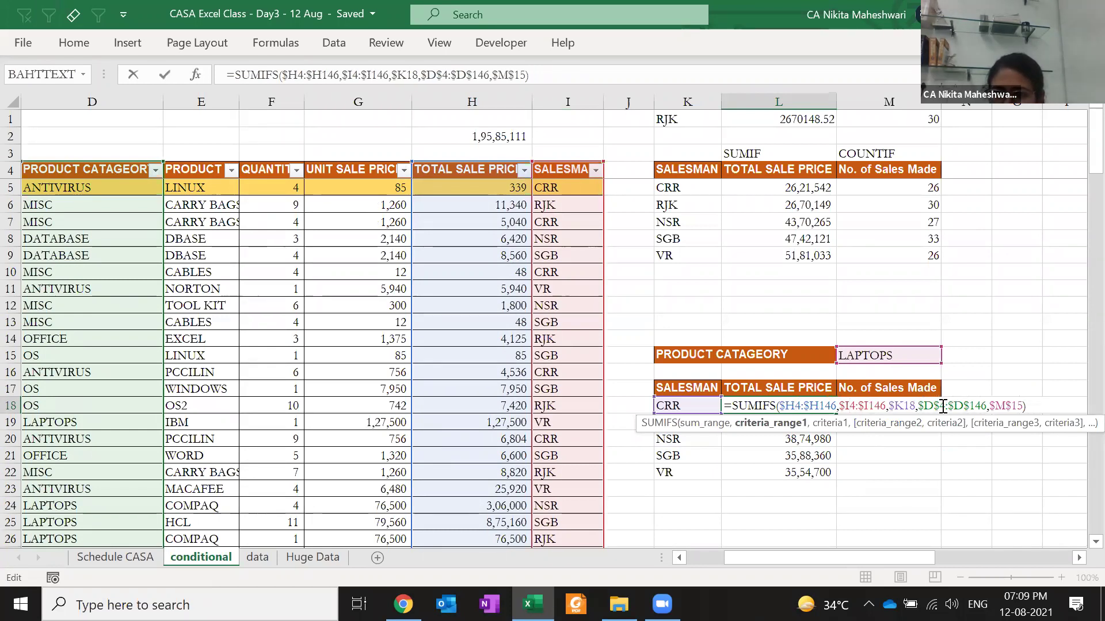
pyautogui.click(940, 405)
pyautogui.press('BackSpace')
pyautogui.click(968, 406)
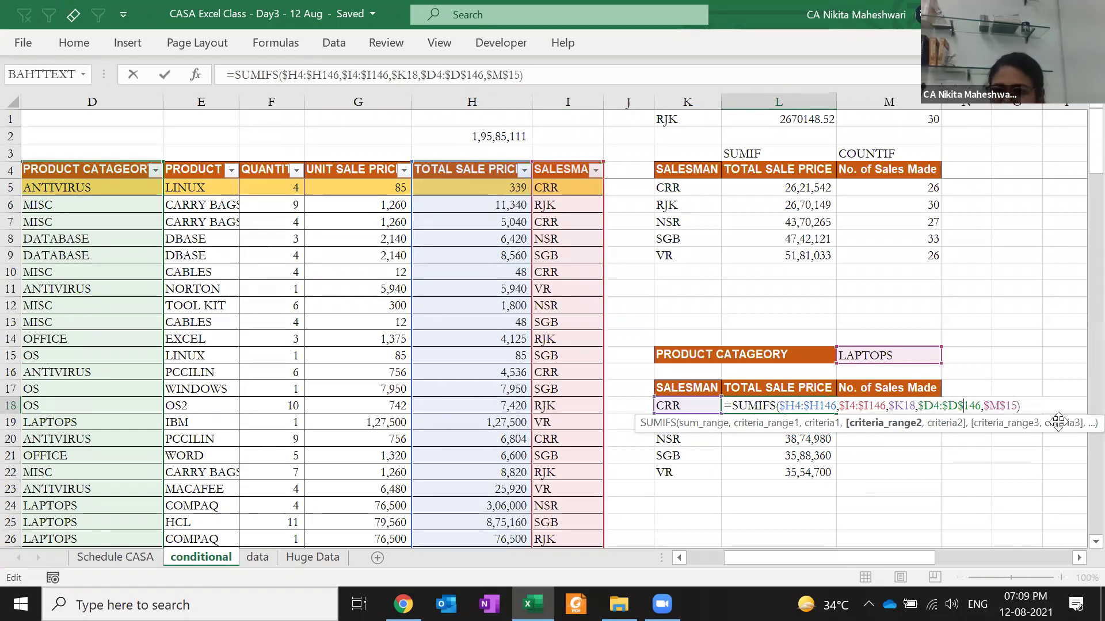
pyautogui.press('BackSpace')
pyautogui.hotkey('ctrl', 'Return')
# - Recheck the formula without row locks in L18 and copy it to L19:L22
pyautogui.hotkey('ctrl', 'c')
pyautogui.press('Escape')
pyautogui.press('F2')
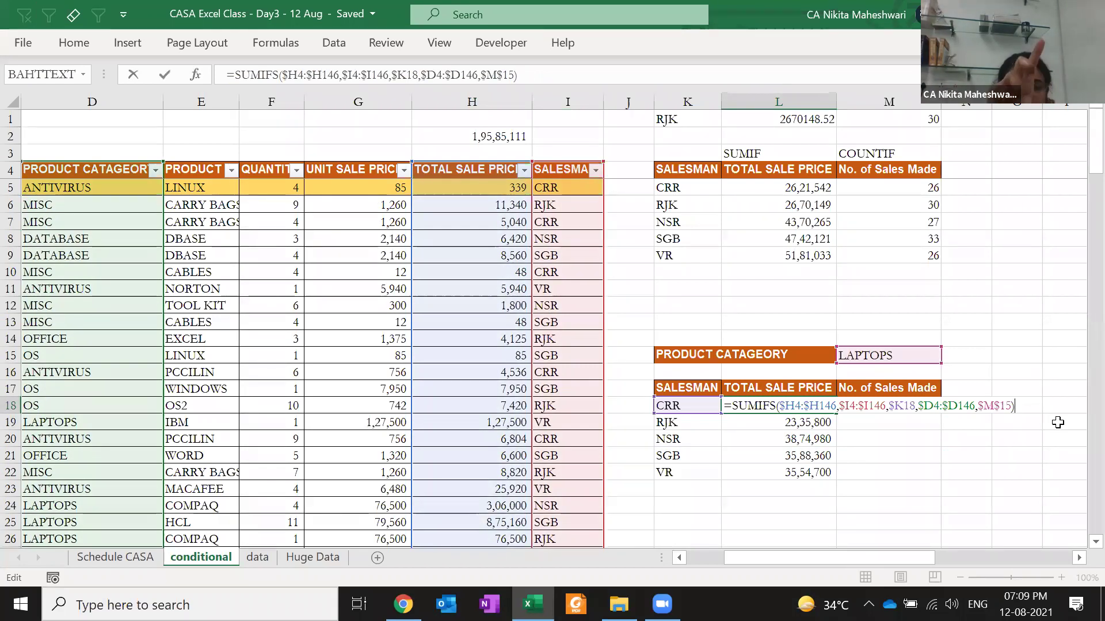
pyautogui.hotkey('ctrl', 'Return')
pyautogui.hotkey('ctrl', 'c')
pyautogui.press('Down')
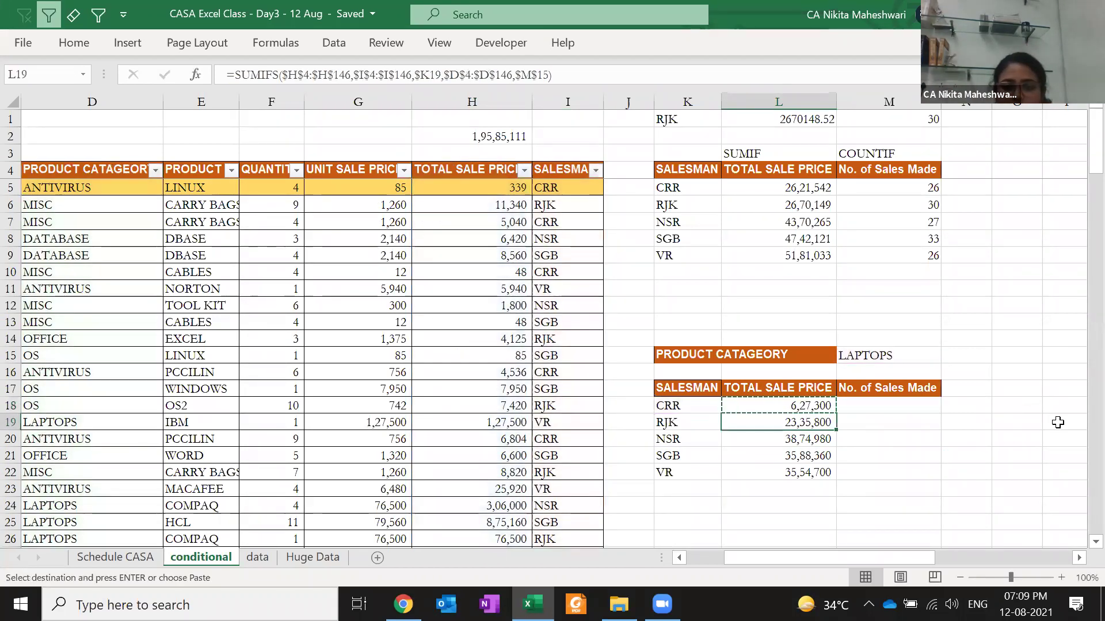
pyautogui.hotkey('shift', 'Down')
pyautogui.hotkey('shift', 'Down')
pyautogui.hotkey('shift', 'Down')
pyautogui.hotkey('ctrl', 'v')
# - Inspect the shifted range references in the pasted formulas of L19 and L21
pyautogui.press('F2')
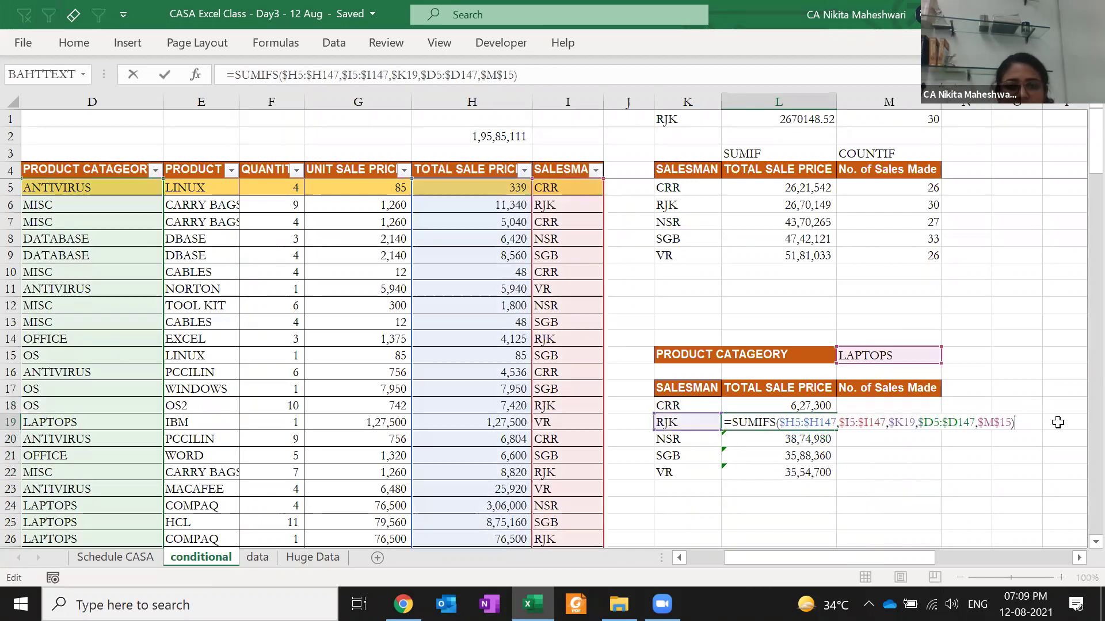
pyautogui.press('Return')
pyautogui.press('Down')
pyautogui.press('F2')
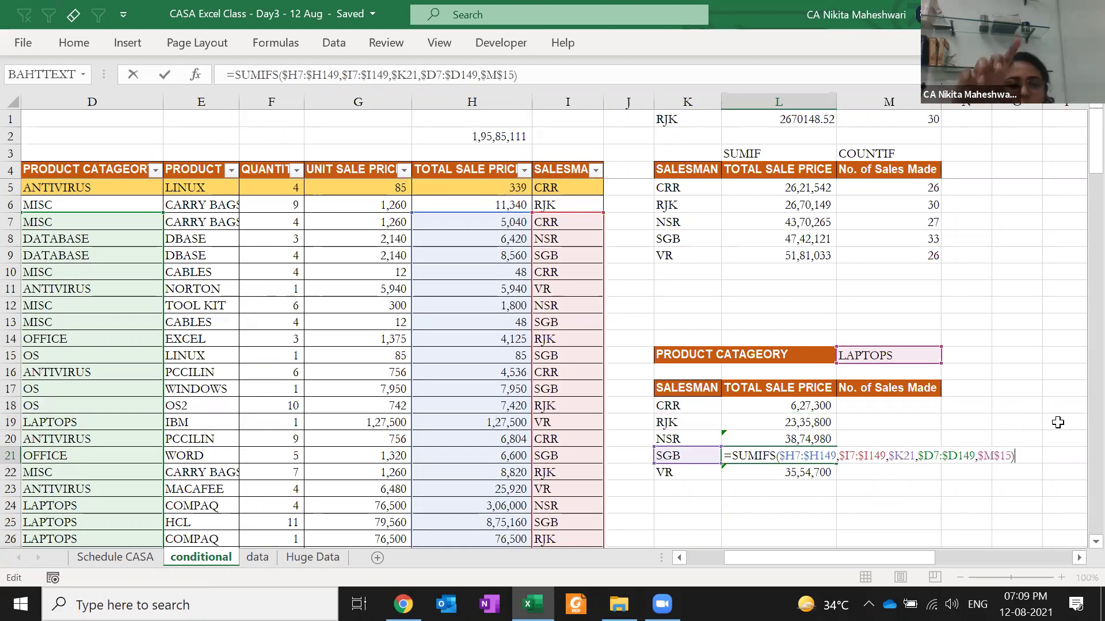
pyautogui.press('Escape')
# - Undo the paste and the row-lock removal, and check the range references in the L18 formula
pyautogui.hotkey('ctrl', 'z')
pyautogui.hotkey('ctrl', 'z')
pyautogui.hotkey('ctrl', 'z')
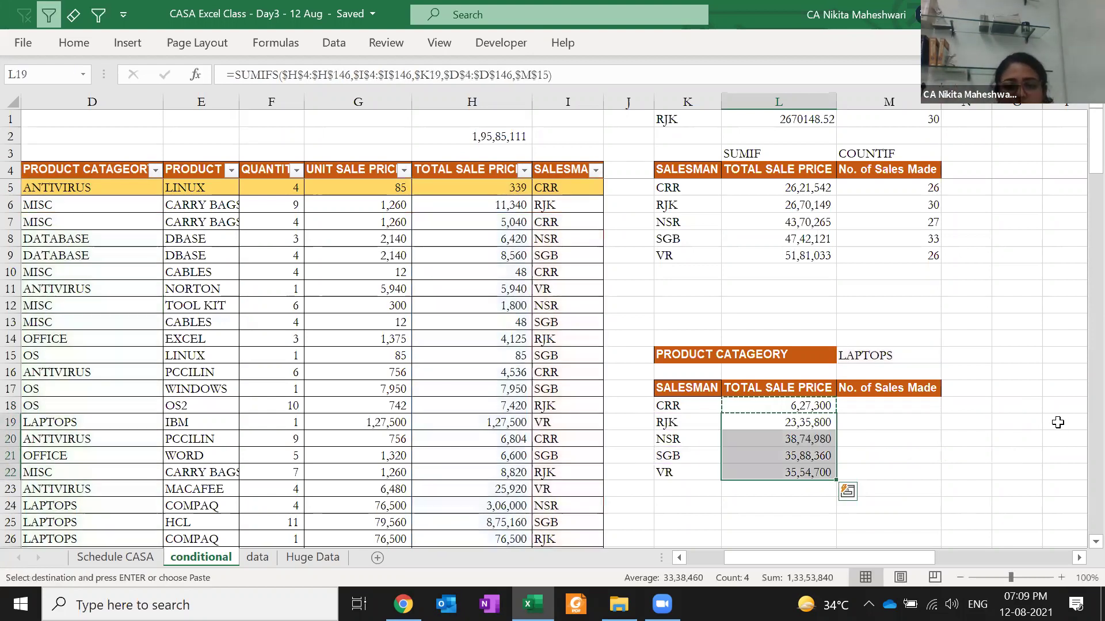
pyautogui.press('Up')
pyautogui.press('Down')
pyautogui.press('F2')
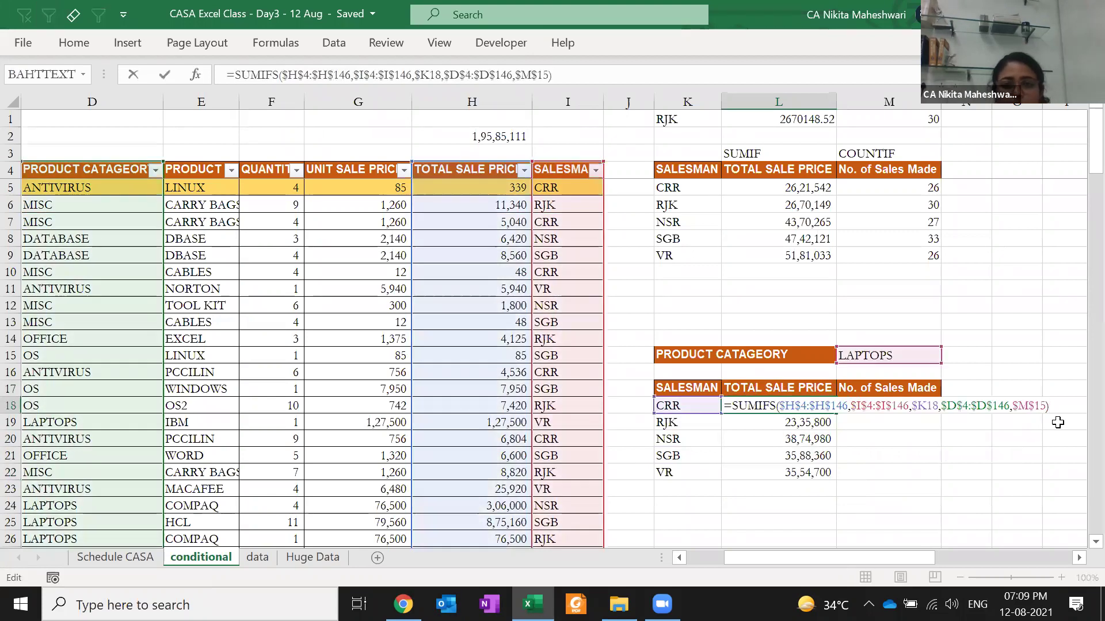
pyautogui.press('Escape')
# - Copy the SUMIFS formula with fully locked ranges from L18 down through L22
pyautogui.hotkey('ctrl', 'c')
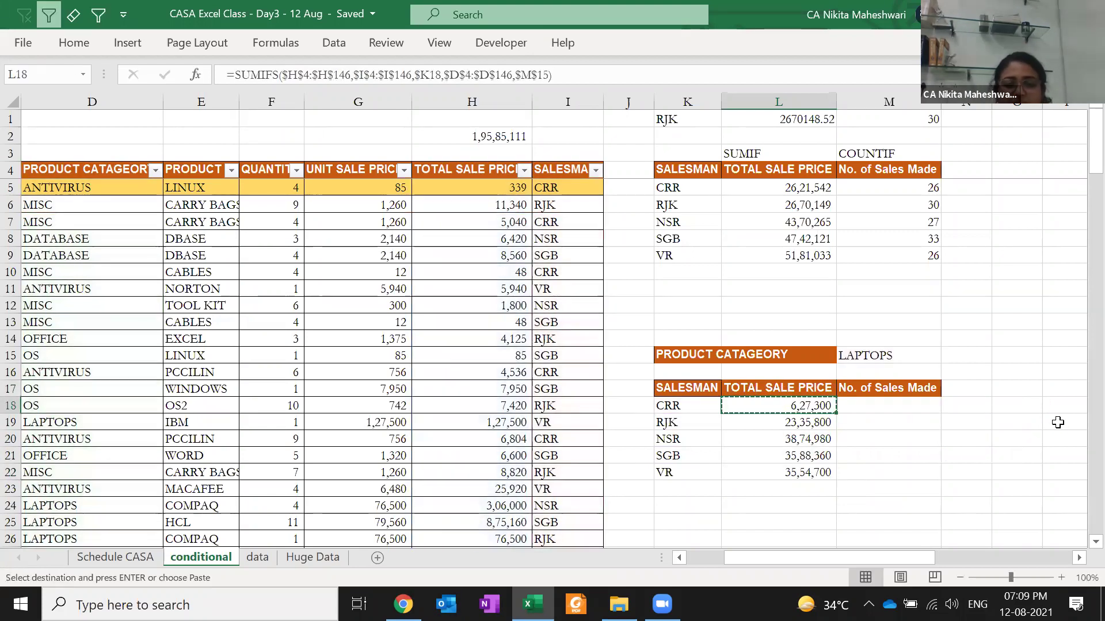
pyautogui.hotkey('shift', 'Down')
pyautogui.hotkey('shift', 'Down')
pyautogui.hotkey('shift', 'Down')
pyautogui.hotkey('shift', 'Down')
pyautogui.hotkey('ctrl', 'v')
pyautogui.press('Escape')
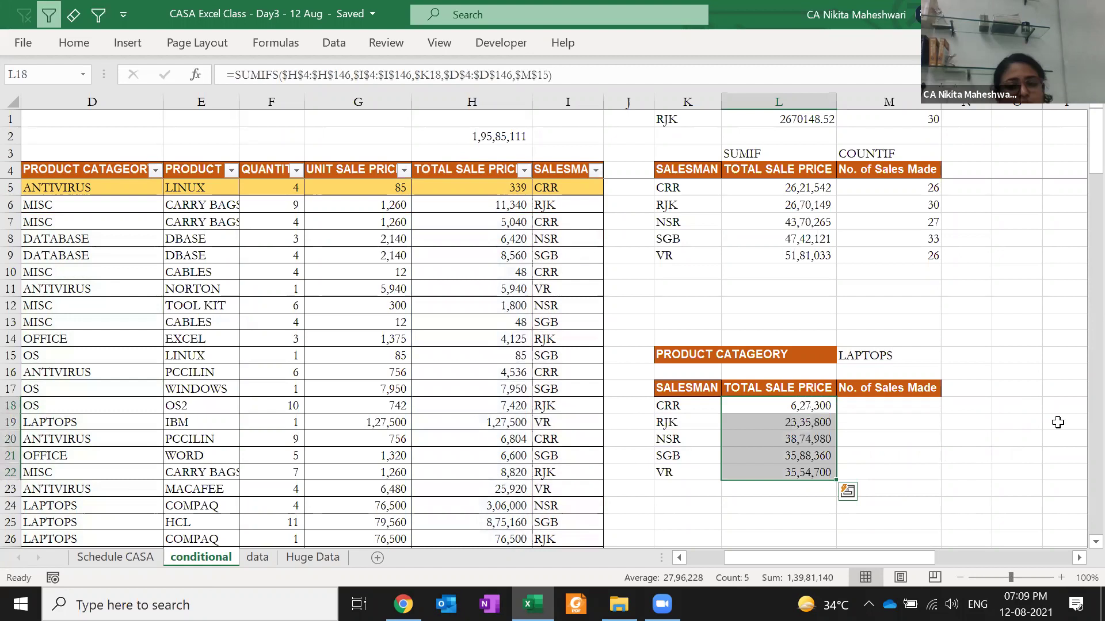
# - Check the references of the copied SUMIFS formulas one by one from L19 down the column
pyautogui.press('Down')
pyautogui.press('F2')
pyautogui.press('Escape')
pyautogui.press('Down')
pyautogui.press('F2')
pyautogui.press('Escape')
pyautogui.press('Down')
pyautogui.press('F2')
pyautogui.press('Escape')
pyautogui.press('Down')
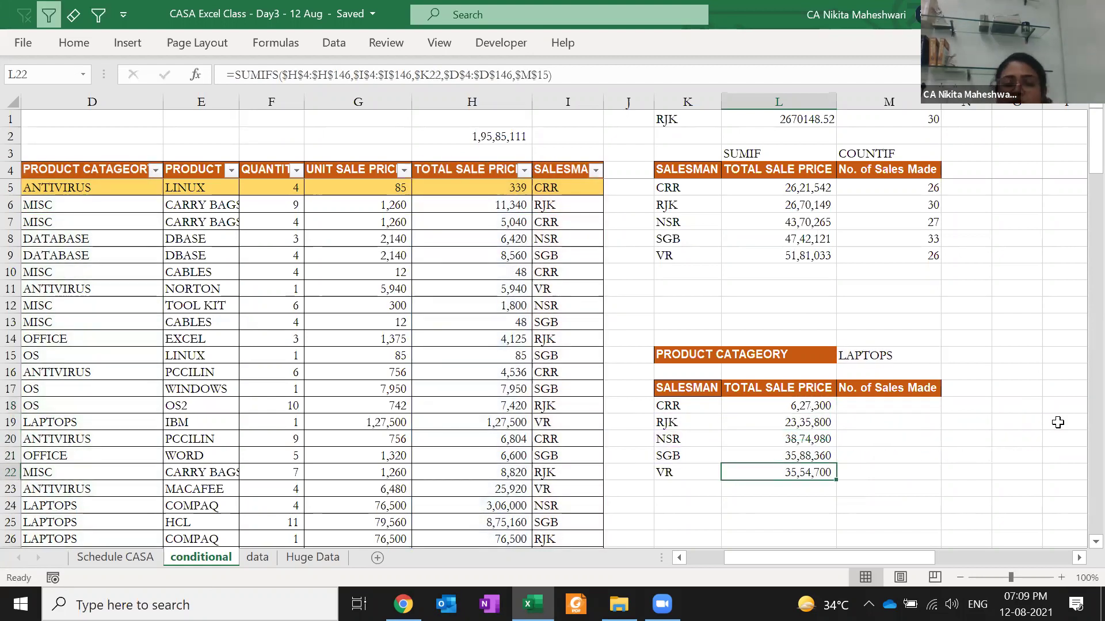
# - Total the salesmen's LAPTOPS sale prices in L24 with =SUM(L18:L23)
pyautogui.press('Down')
pyautogui.press('Down')
pyautogui.hotkey('alt', '=')
pyautogui.press('Return')
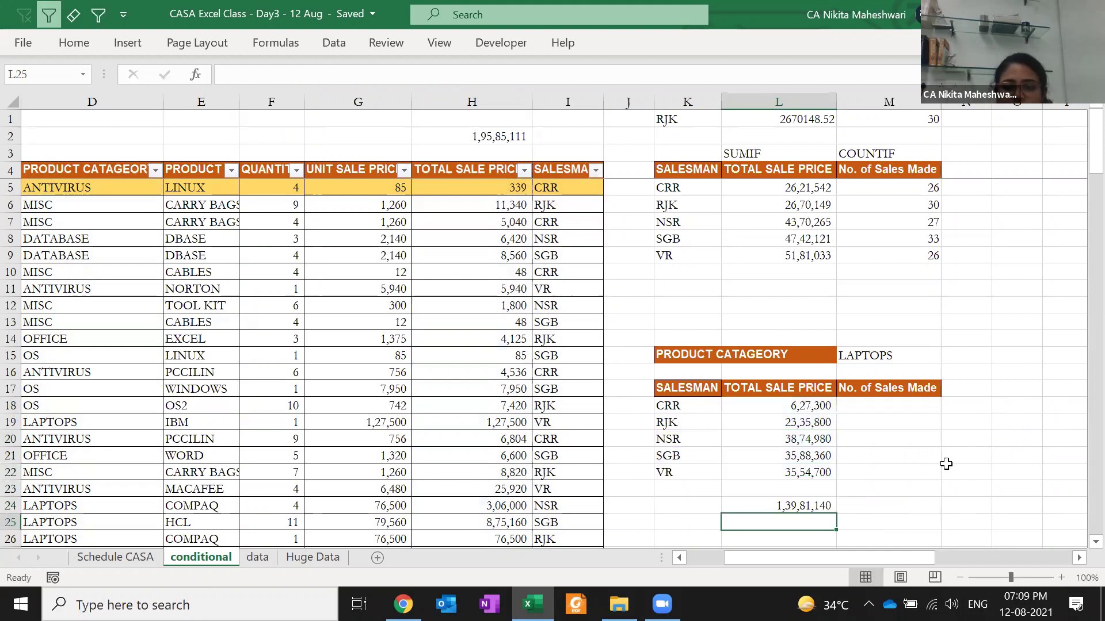
pyautogui.click(231, 169)
pyautogui.click(101, 378)
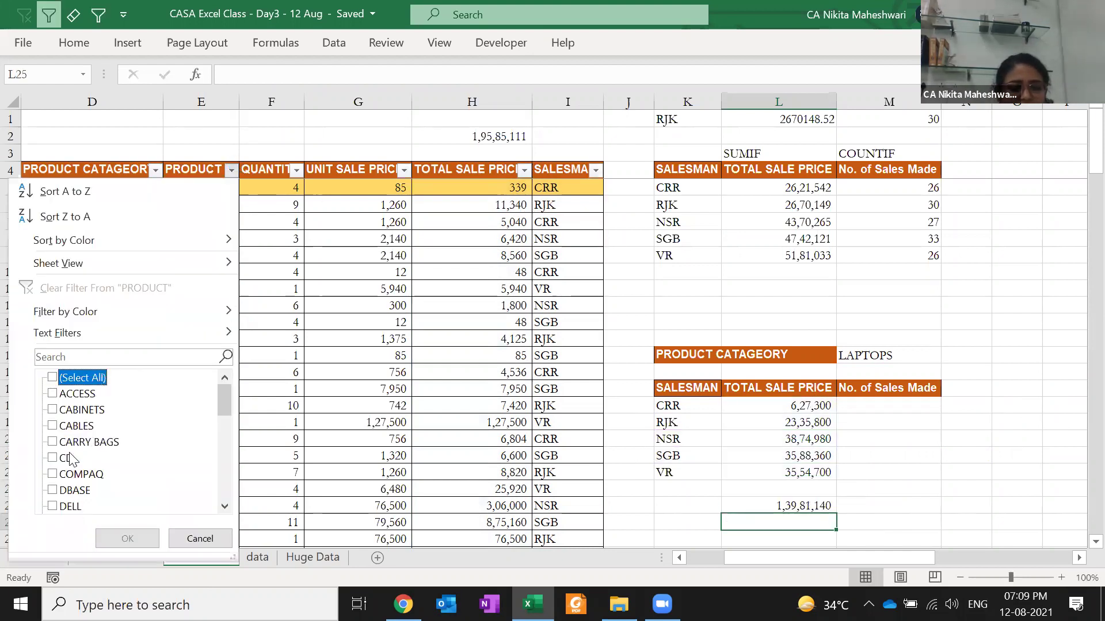
pyautogui.press('Escape')
pyautogui.press('Left')
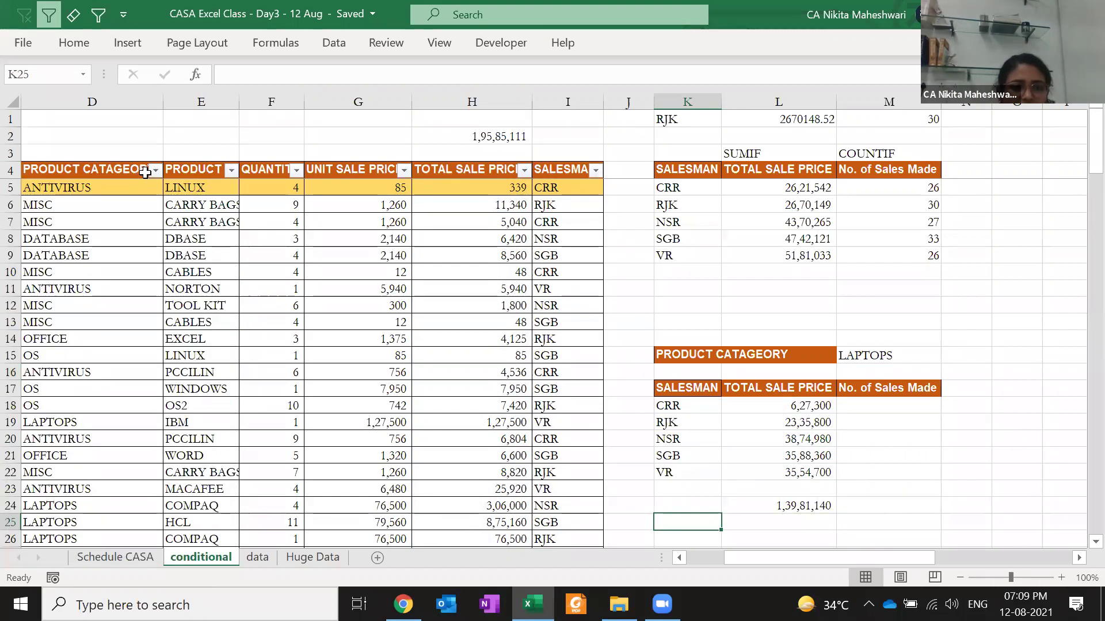
# - Filter PRODUCT CATAGEORY to LAPTOPS to verify the total through the H2 subtotal, and clear the filter
pyautogui.click(156, 170)
pyautogui.click(73, 377)
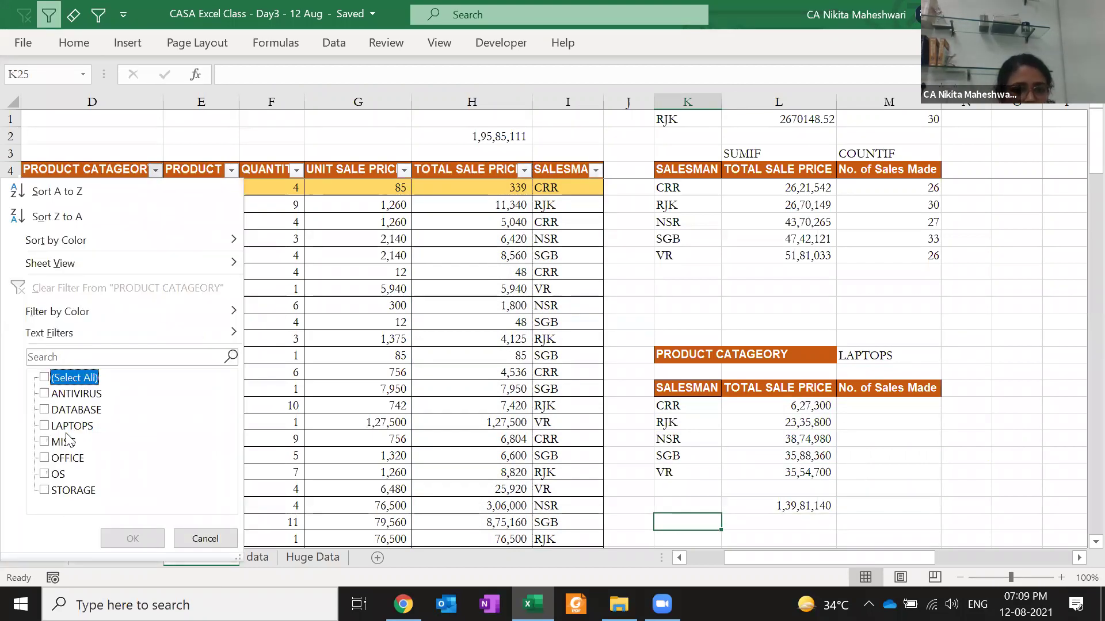
pyautogui.click(68, 425)
pyautogui.press('Return')
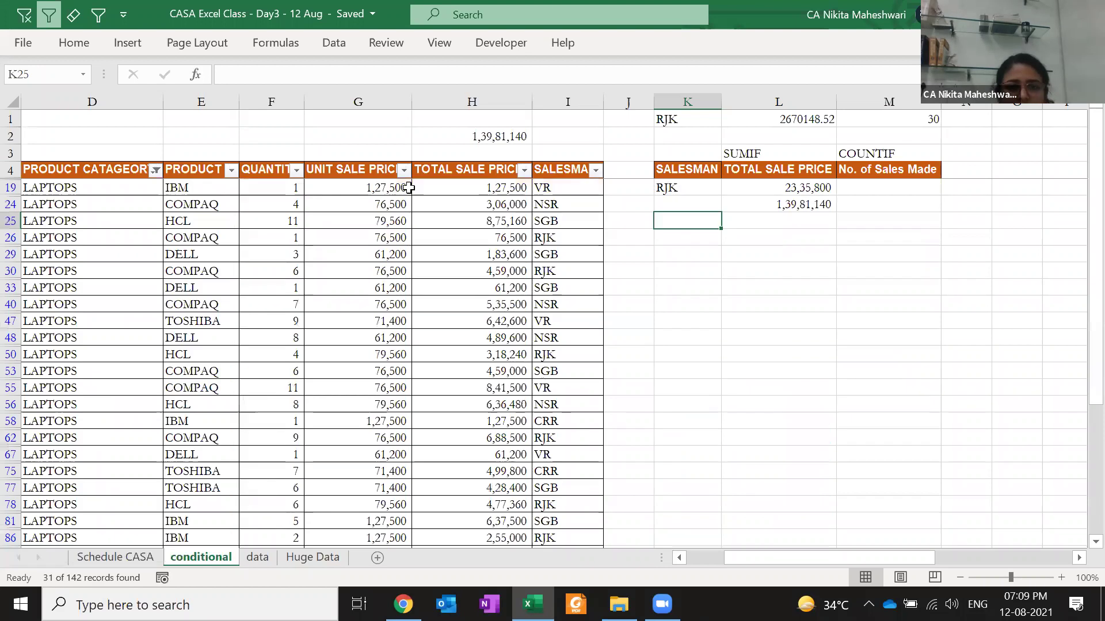
pyautogui.click(478, 138)
pyautogui.hotkey('alt', '1')
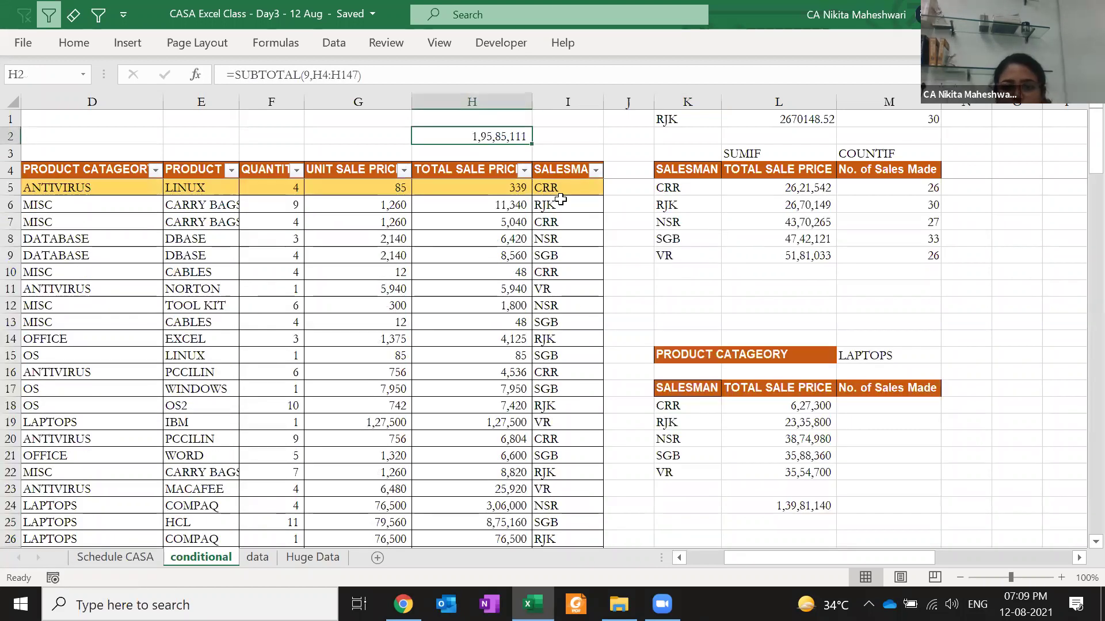
# - Review the total in L24, the SUMIFS results in L18:L22 and the SUMIF and COUNTIF headings above
pyautogui.click(830, 508)
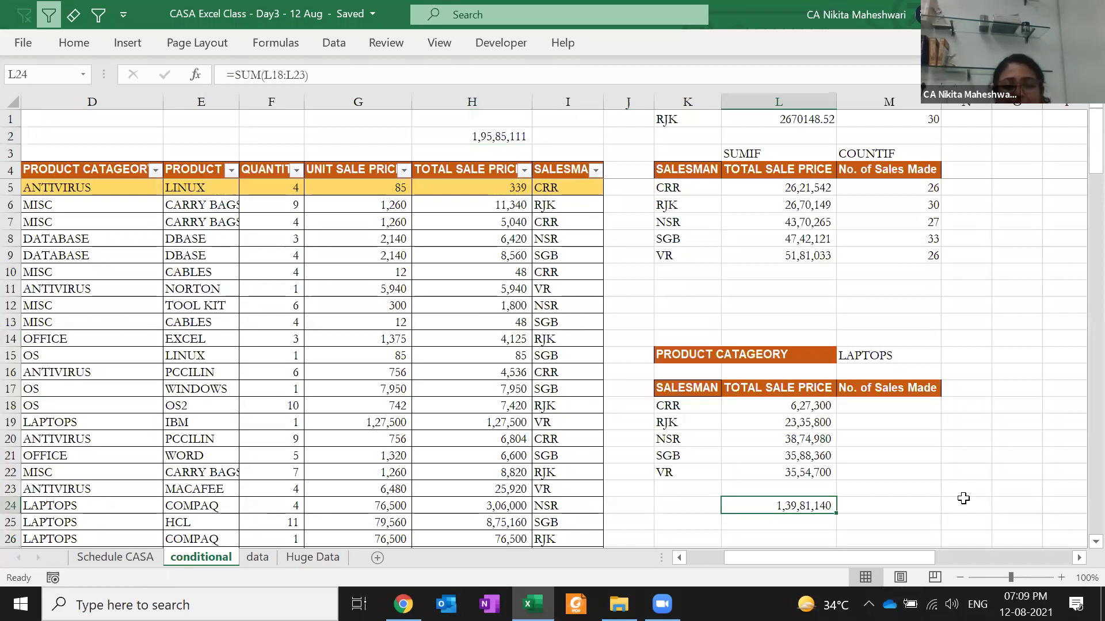
pyautogui.moveTo(794, 409); pyautogui.dragTo(808, 487)
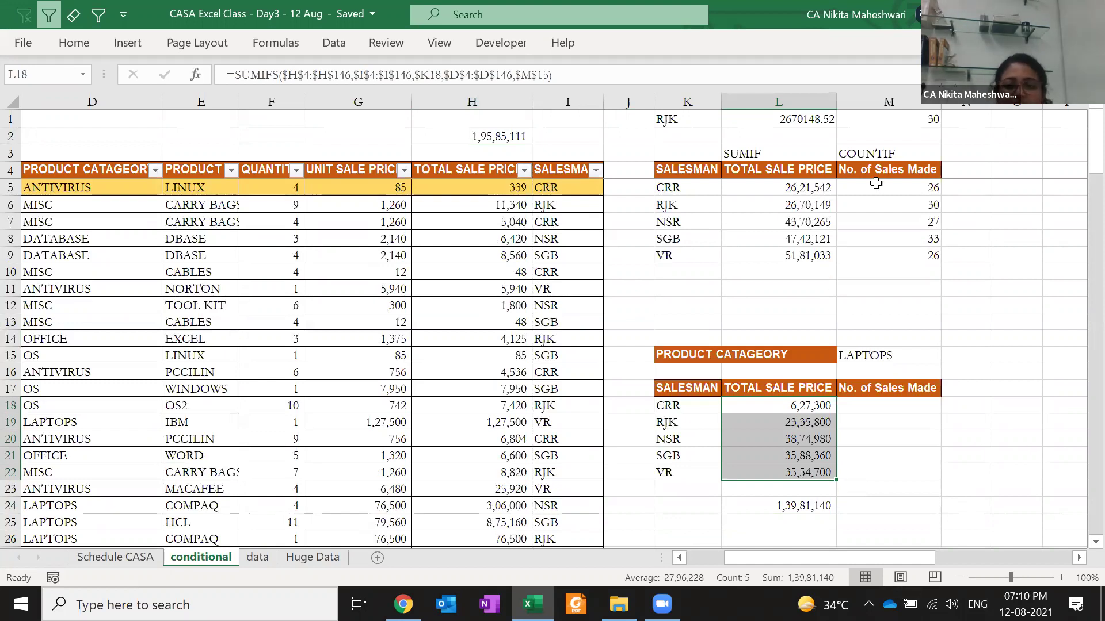
pyautogui.moveTo(786, 163); pyautogui.dragTo(863, 154)
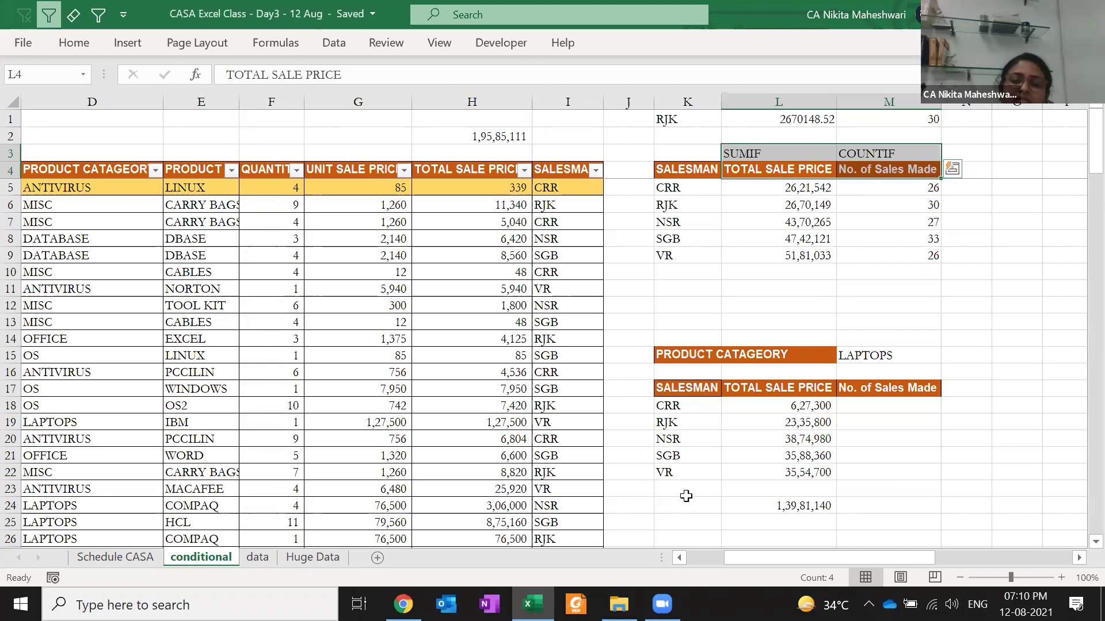
# - Remove the product category criterion from the L18 formula, leaving =SUMIFS($H$4:$H$146,$I$4:$I$146,$K18)
pyautogui.click(781, 403)
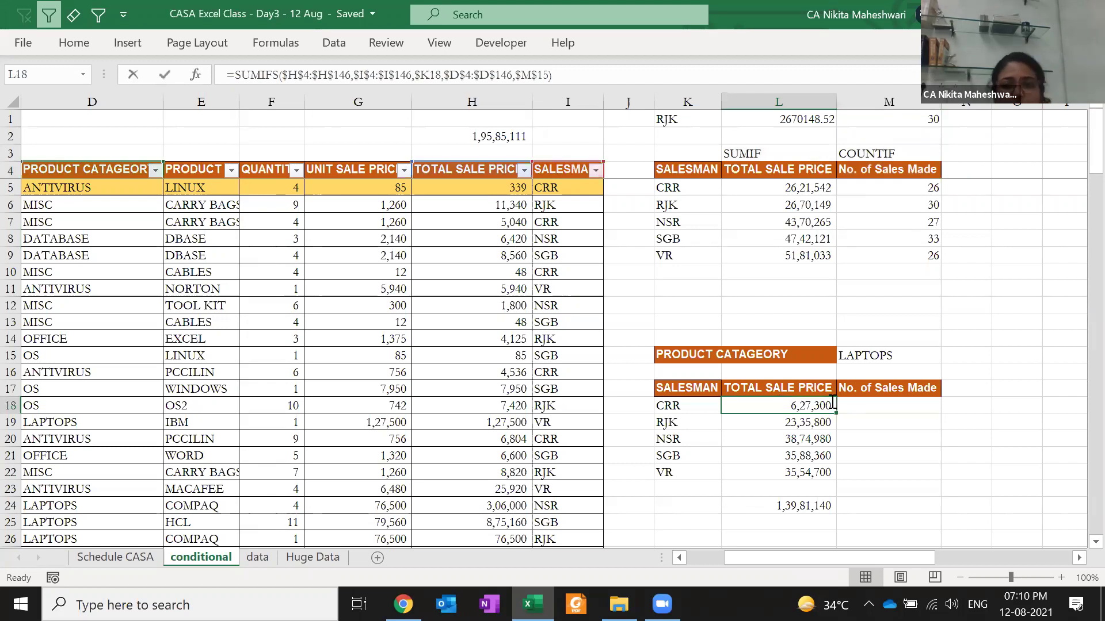
pyautogui.doubleClick(831, 402)
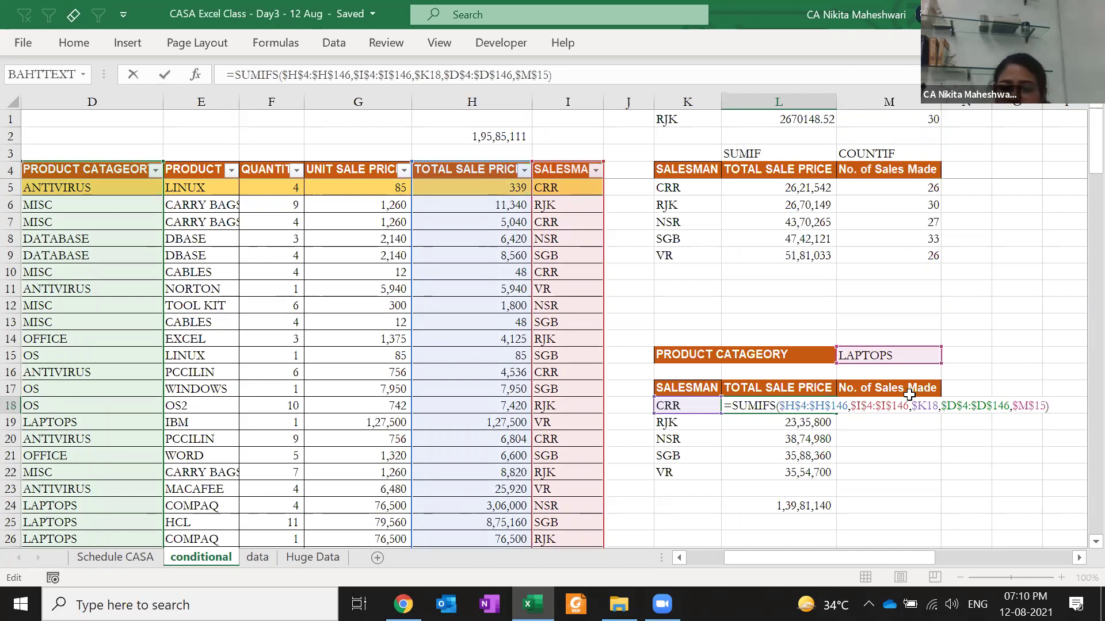
pyautogui.moveTo(966, 403); pyautogui.dragTo(1042, 407)
pyautogui.press('Delete')
pyautogui.press('Delete')
pyautogui.press('BackSpace')
pyautogui.hotkey('ctrl', 'Return')
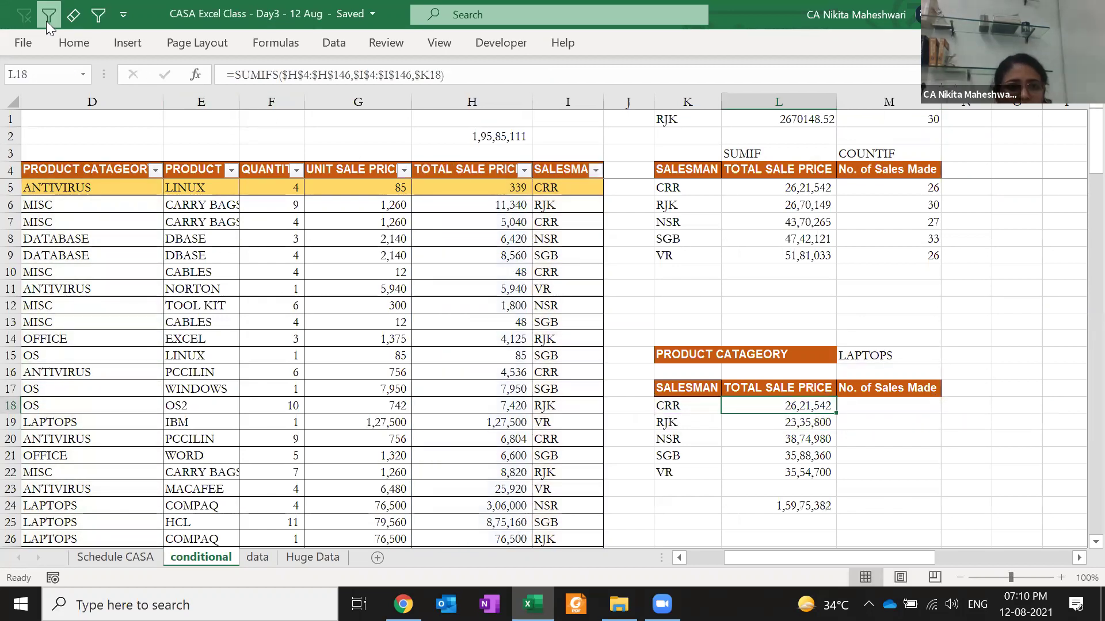
# - Highlight CRR's total sale price in both L18 and L5 with the gold fill colour
pyautogui.click(208, 104)
pyautogui.hotkey('ctrl', 'Up')
pyautogui.hotkey('ctrl', 'Up')
pyautogui.hotkey('ctrl', 'Up')
pyautogui.press('Down')
pyautogui.press('Down')
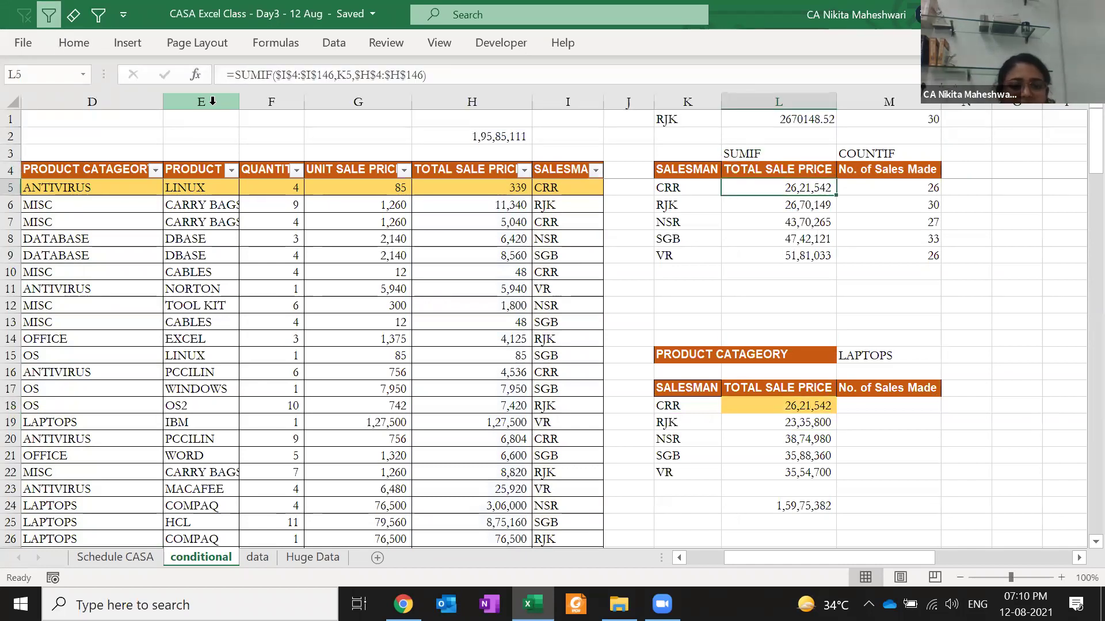
pyautogui.press('F4')
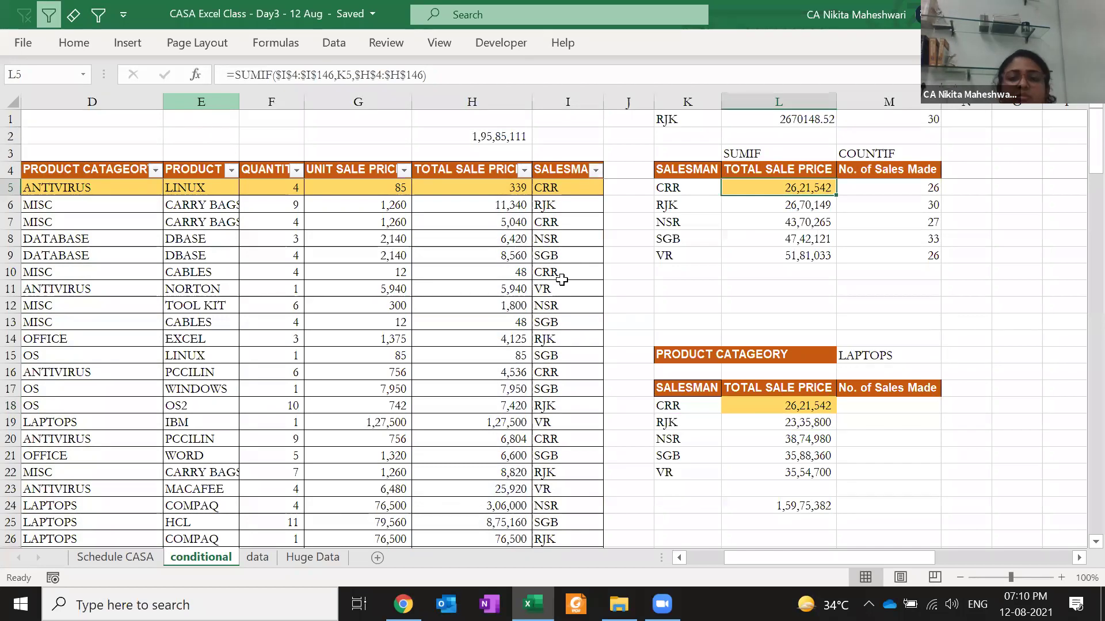
# - Compare the SUMIF formula in L5 with the single-criterion SUMIFS formula in L18
pyautogui.press('F2')
pyautogui.press('Escape')
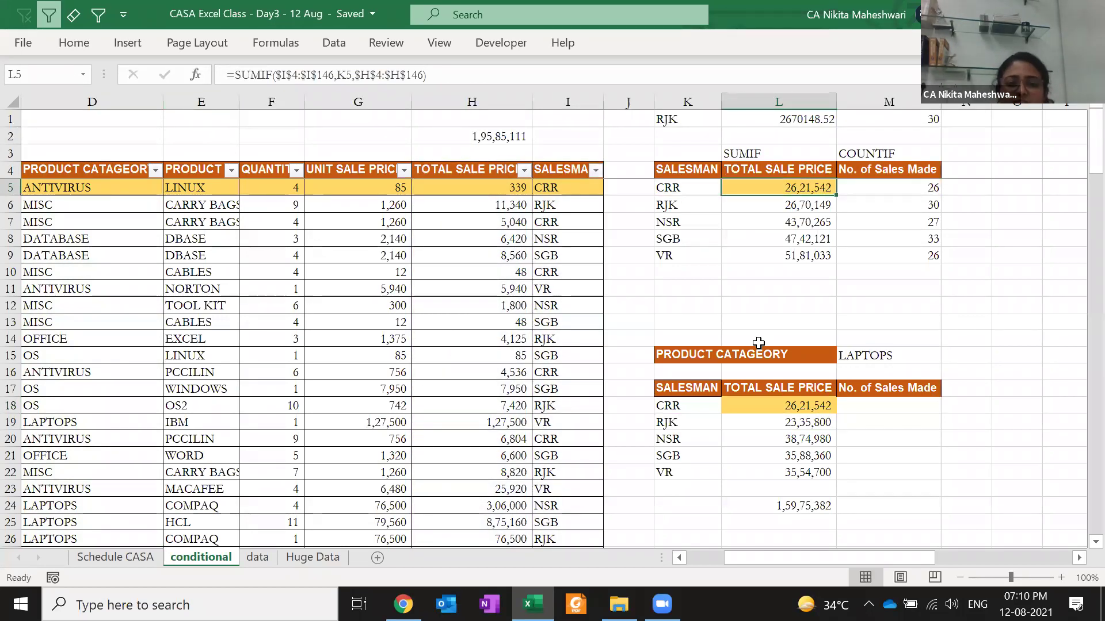
pyautogui.click(794, 404)
pyautogui.press('F2')
pyautogui.press('Escape')
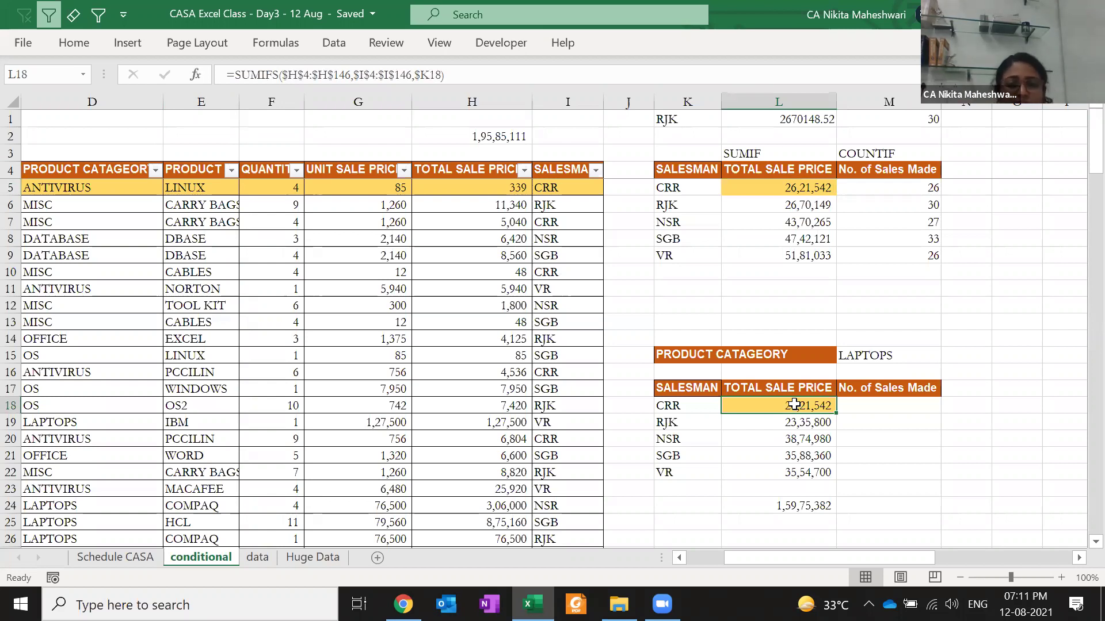
pyautogui.doubleClick(795, 405)
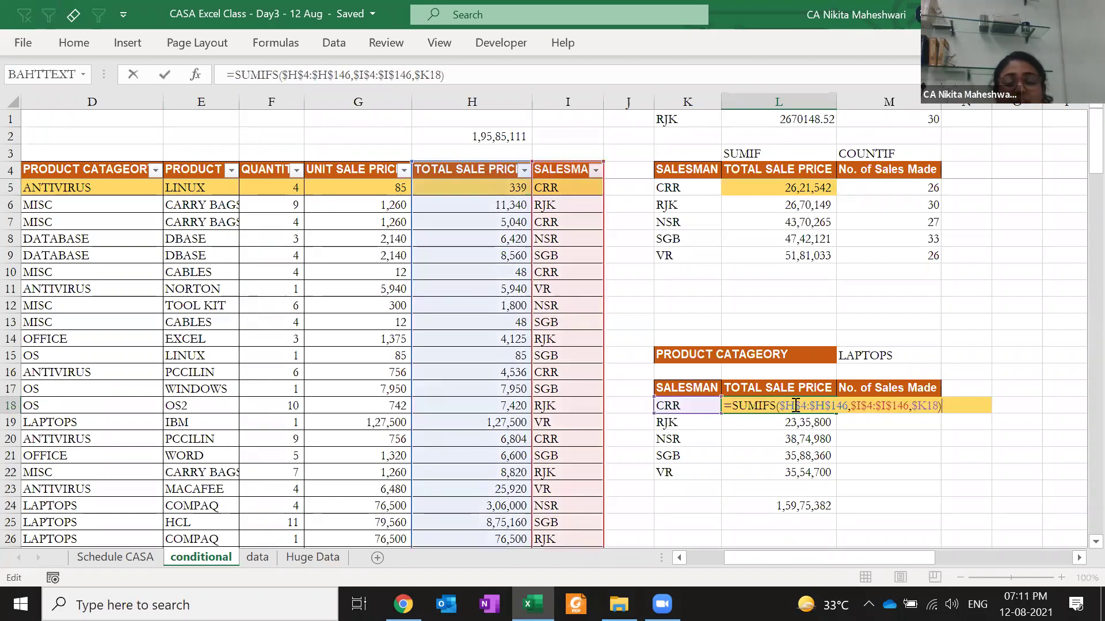
# - Restore L18 to =SUMIFS($H$4:$H$146,$I$4:$I$146,$K18,$D$4:$D$146,$M$15) and remove the gold fill there
pyautogui.hotkey('ctrl', 'Return')
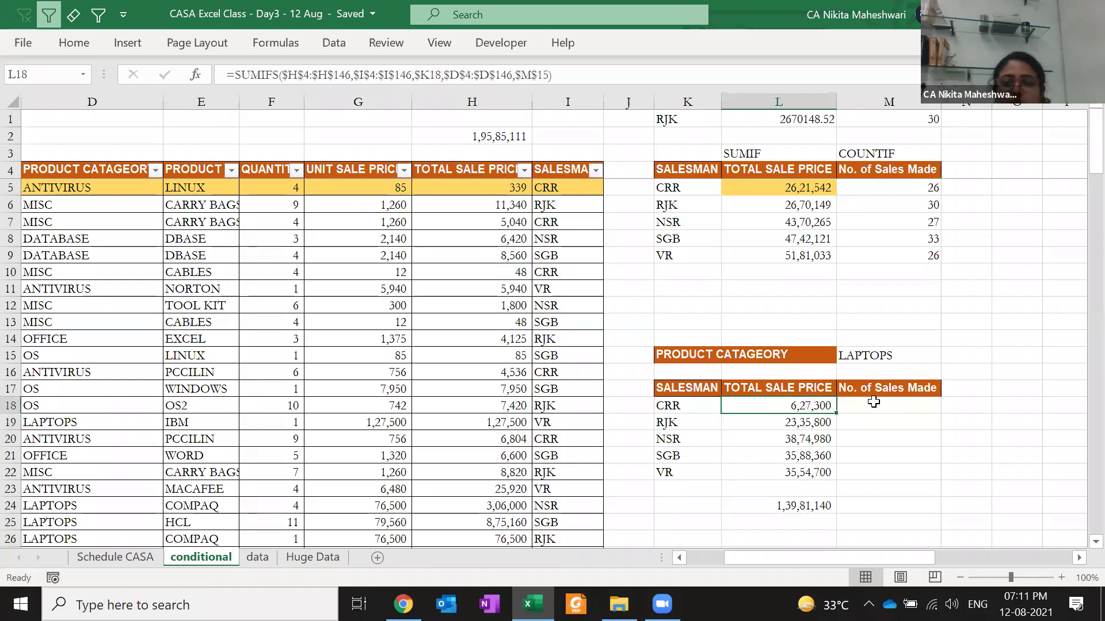
# - Start a COUNTIFS formula in M18 with locked salesman range $I$4:$I$146 and criterion $K18
pyautogui.click(877, 402)
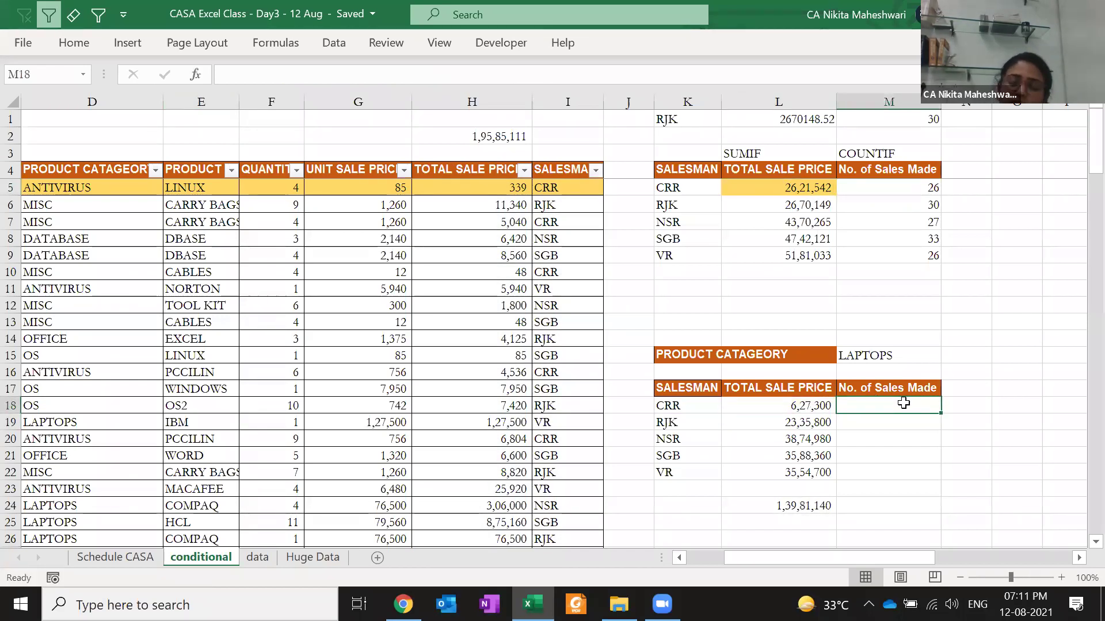
pyautogui.write('=countifs')
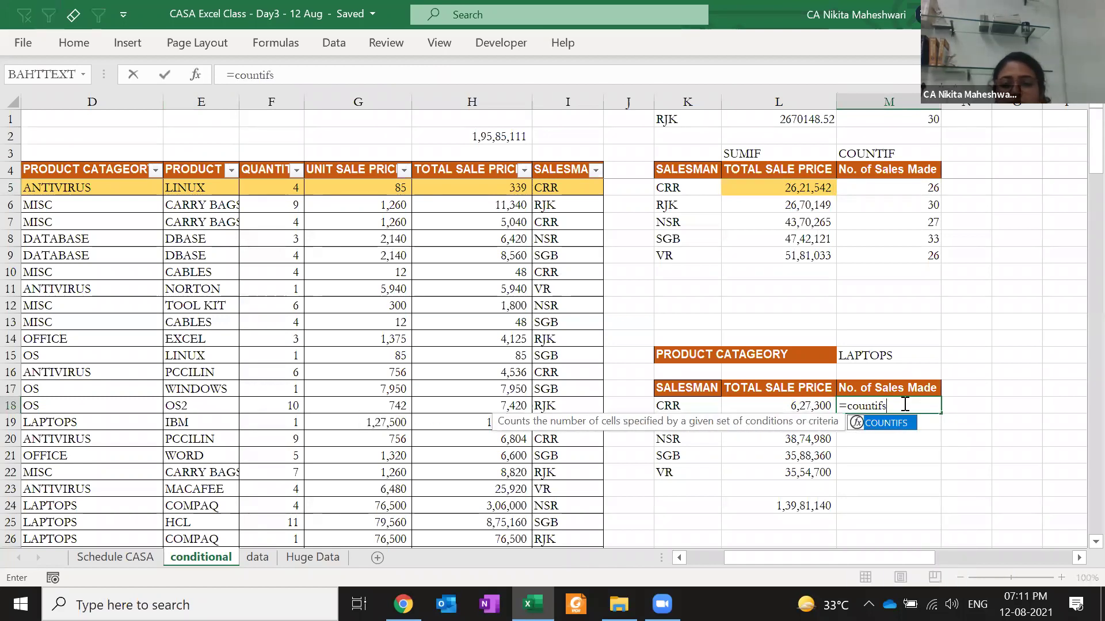
pyautogui.press('Tab')
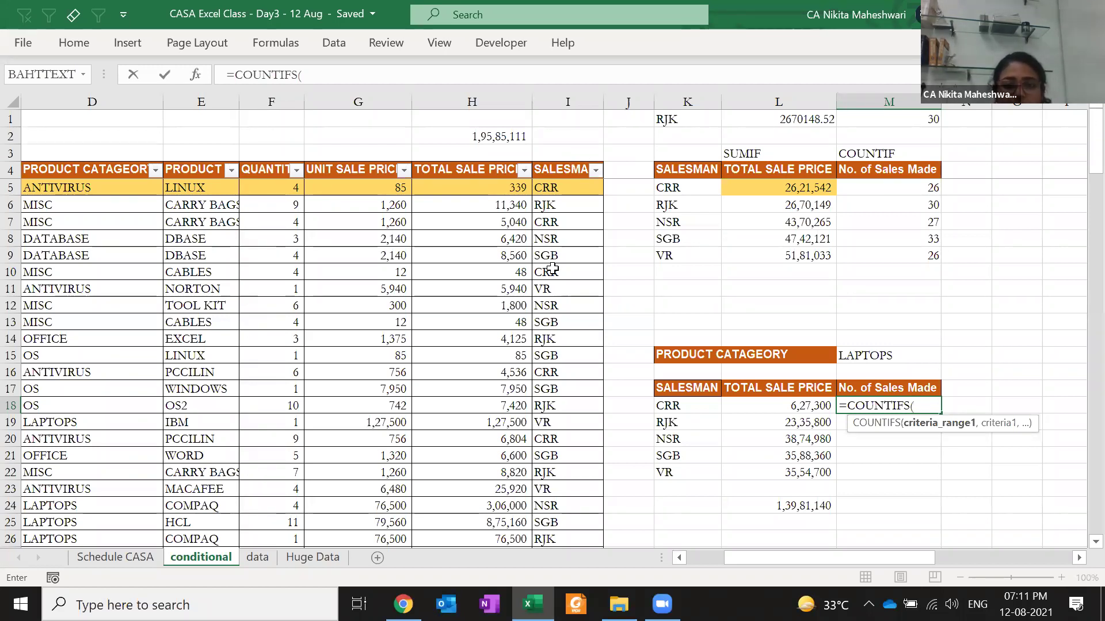
pyautogui.click(564, 167)
pyautogui.hotkey('ctrl', 'shift', 'Down')
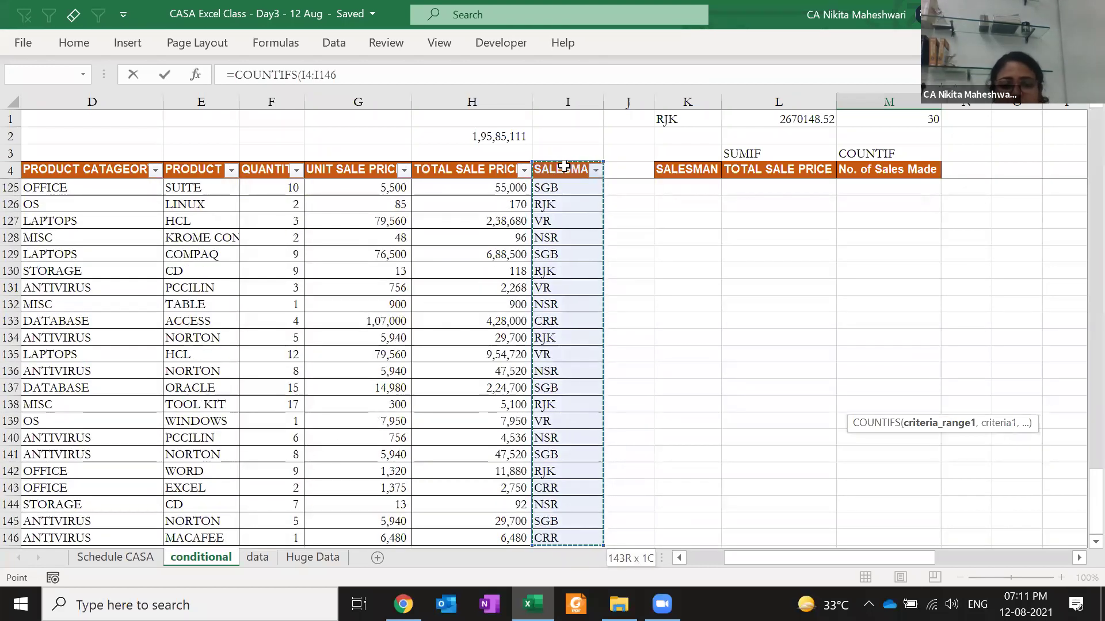
pyautogui.press('F4')
pyautogui.write(',')
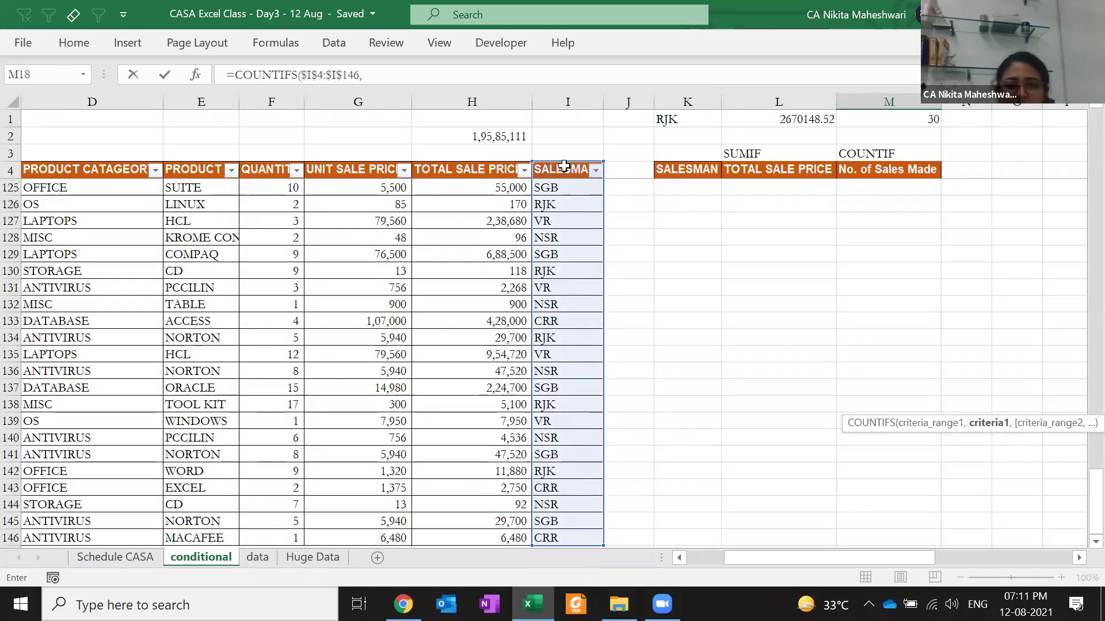
pyautogui.press('Left')
pyautogui.press('Left')
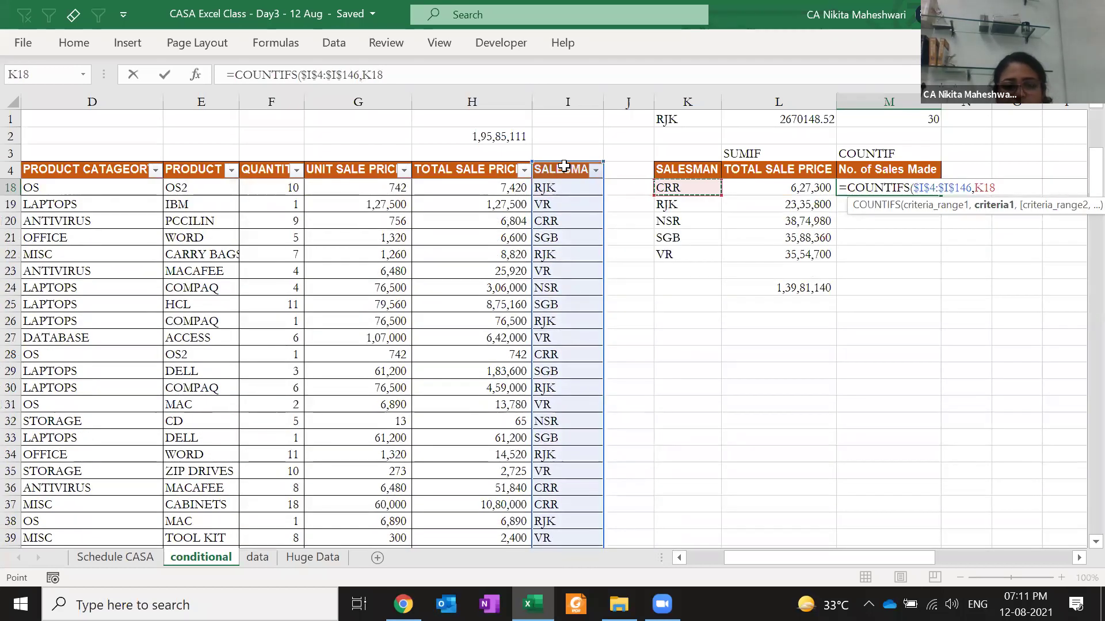
pyautogui.press('F4')
pyautogui.press('F4')
pyautogui.press('F4')
pyautogui.write(',')
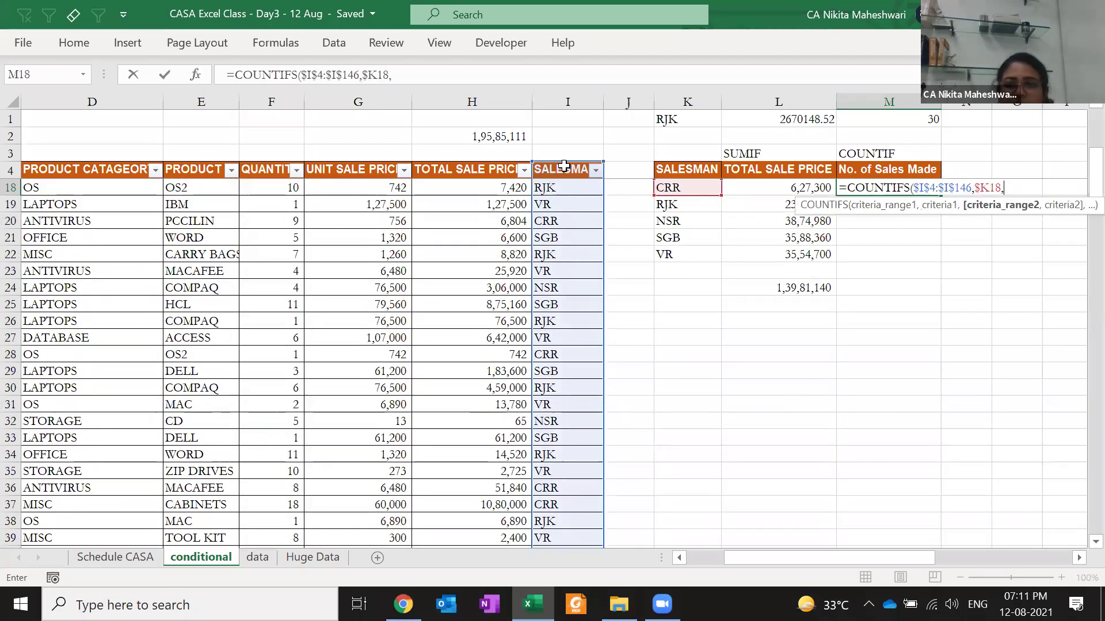
# - Complete the M18 COUNTIFS formula with locked product category range $D$4:$D$146 and criterion $M$15
pyautogui.click(80, 173)
pyautogui.hotkey('ctrl', 'shift', 'Down')
pyautogui.press('F4')
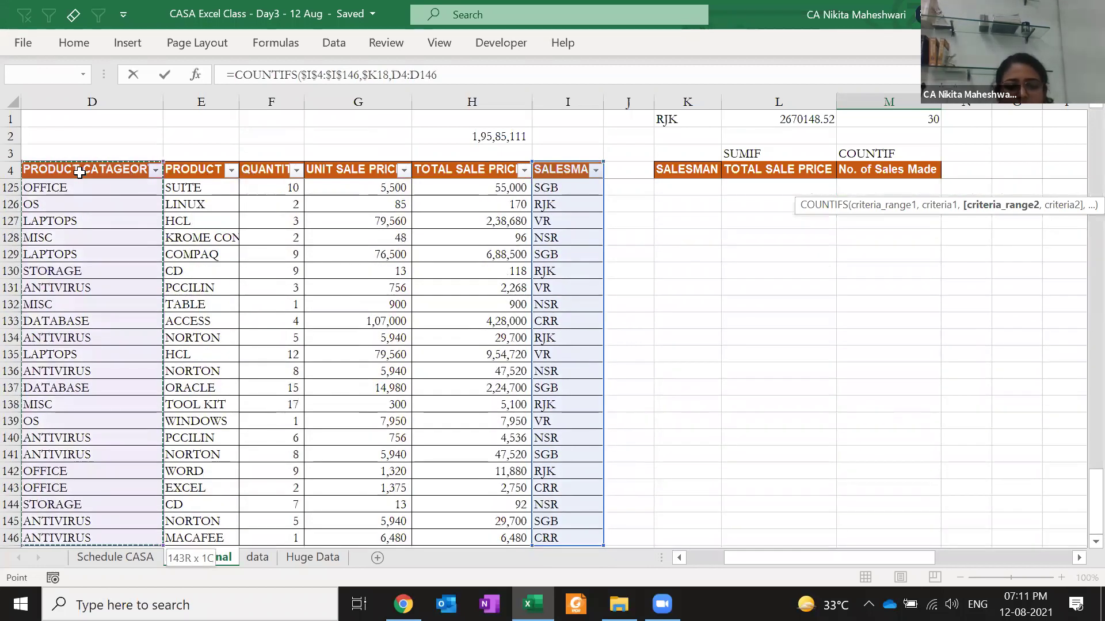
pyautogui.write(',')
pyautogui.press('Up')
pyautogui.press('Up')
pyautogui.press('Up')
pyautogui.press('Up')
pyautogui.press('Up')
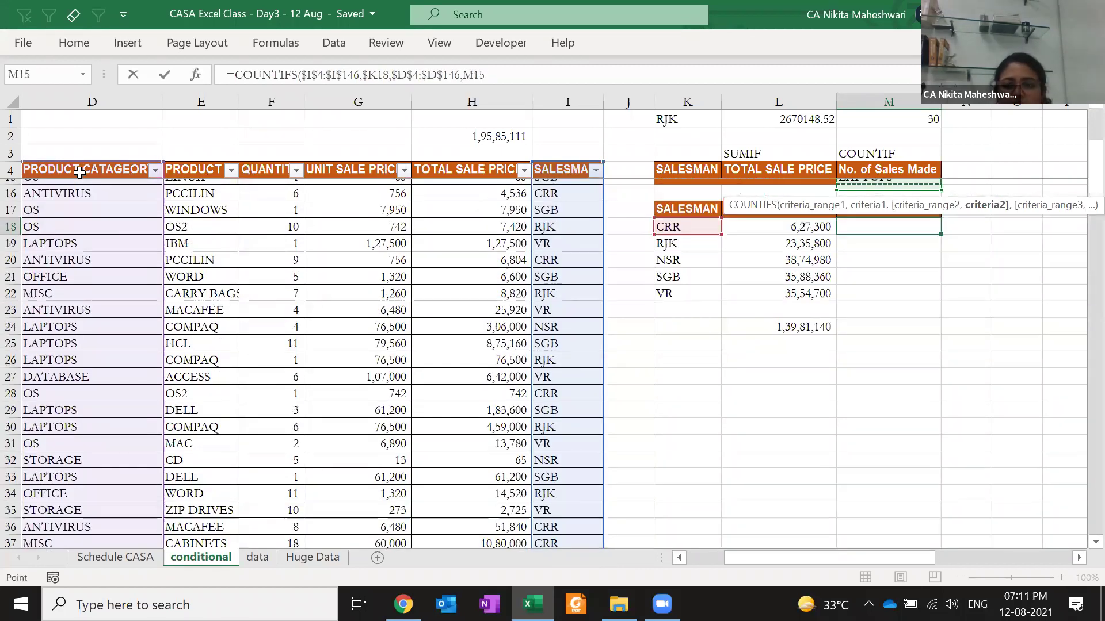
pyautogui.press('Down')
pyautogui.press('Down')
pyautogui.press('F4')
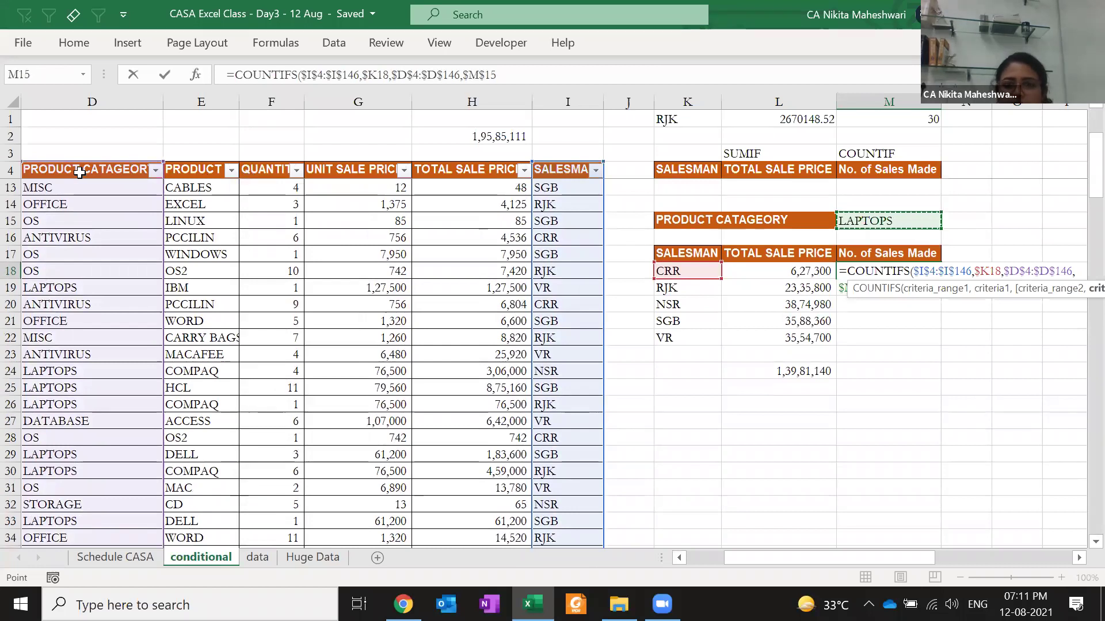
pyautogui.press('Return')
# - Copy the COUNTIFS formula from M18 down to M22 for all the salesmen
pyautogui.press('Up')
pyautogui.hotkey('ctrl', 'c')
pyautogui.press('Left')
pyautogui.hotkey('ctrl', 'Down')
pyautogui.press('Right')
pyautogui.hotkey('ctrl', 'shift', 'Up')
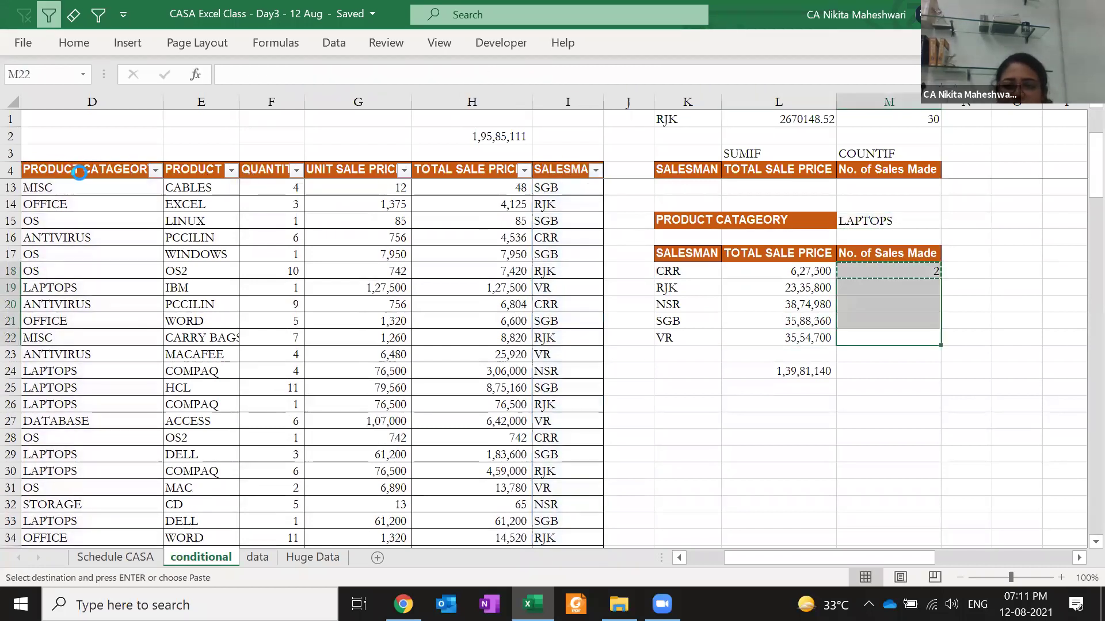
pyautogui.press('Return')
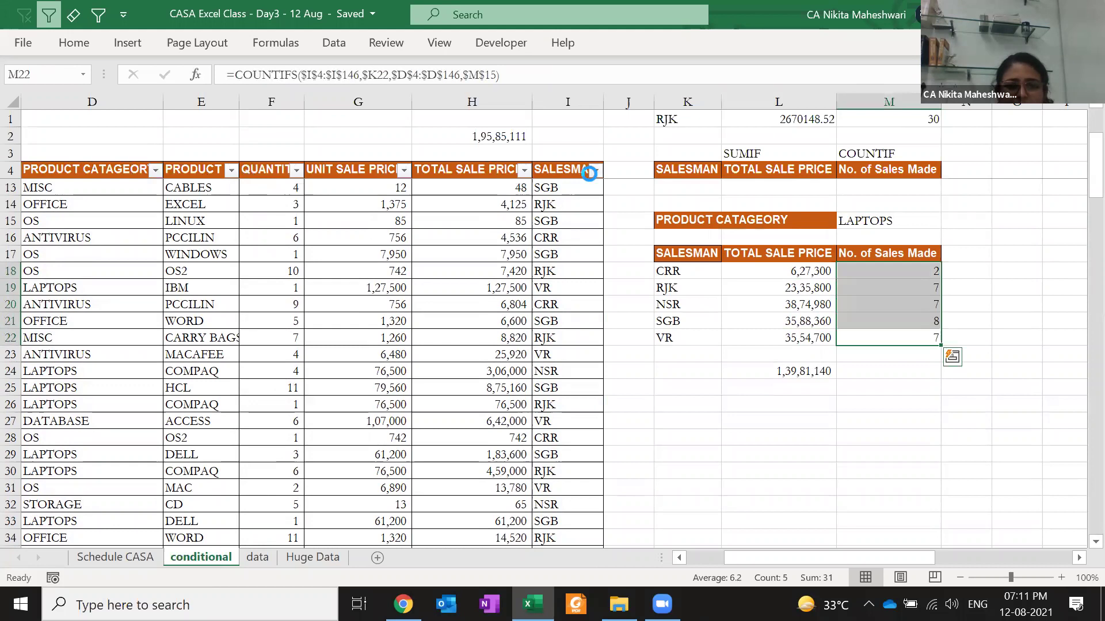
# - Filter the sales table to salesman CRR and product category LAPTOPS
pyautogui.click(595, 169)
pyautogui.click(418, 377)
pyautogui.click(417, 393)
pyautogui.press('Return')
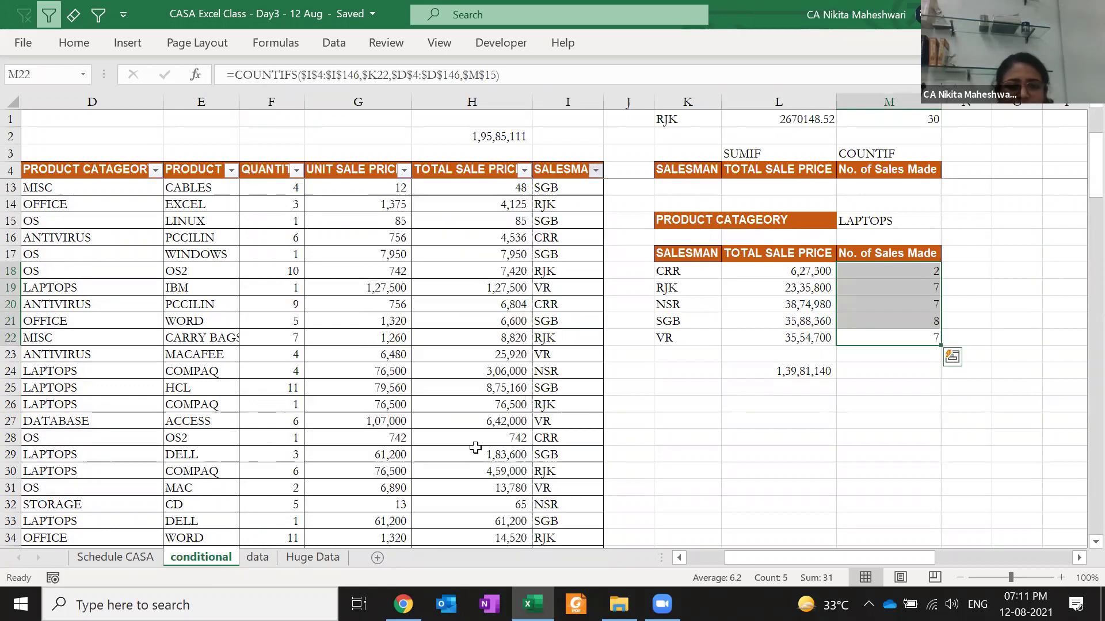
pyautogui.click(156, 170)
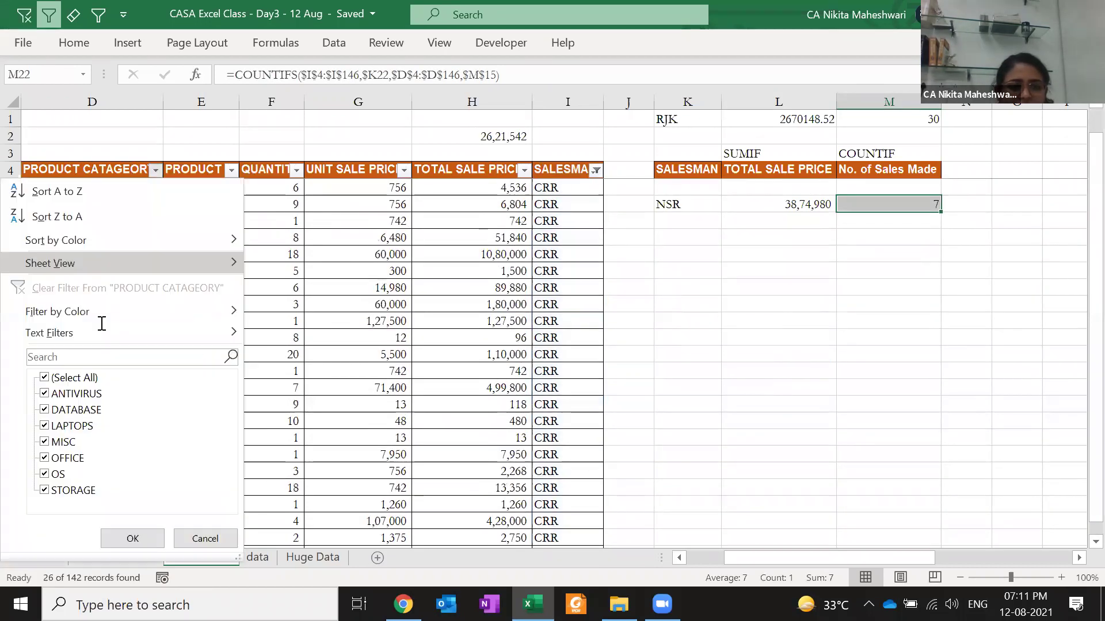
pyautogui.click(87, 379)
pyautogui.click(76, 431)
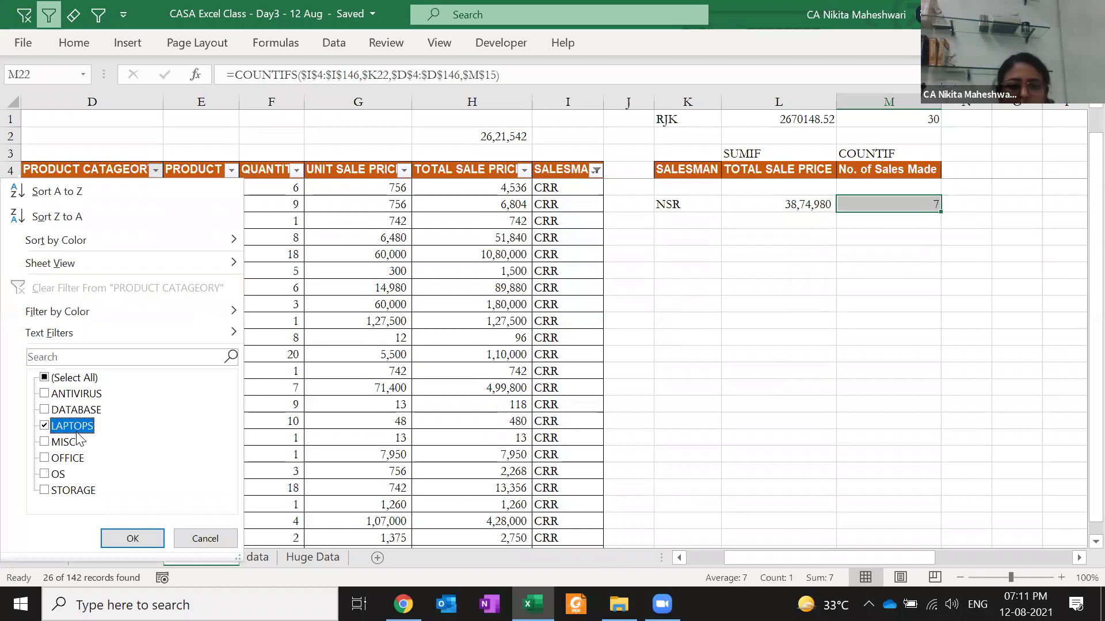
pyautogui.press('Return')
# - Check the number of filtered CRR rows and the subtotal in H2, and clear all filters
pyautogui.moveTo(538, 188); pyautogui.dragTo(547, 206)
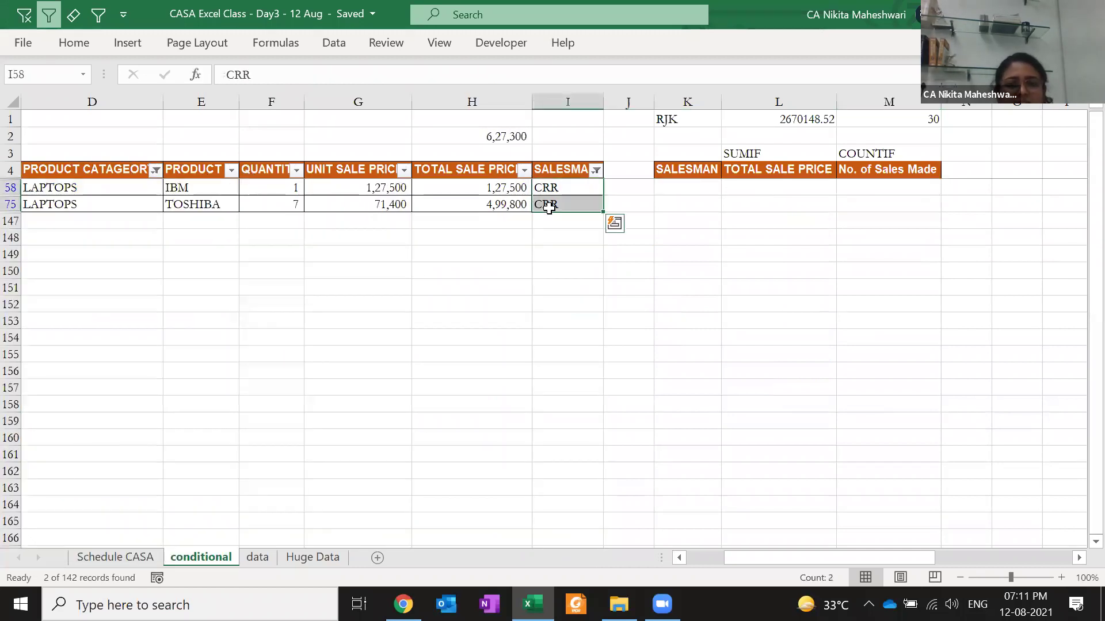
pyautogui.click(505, 136)
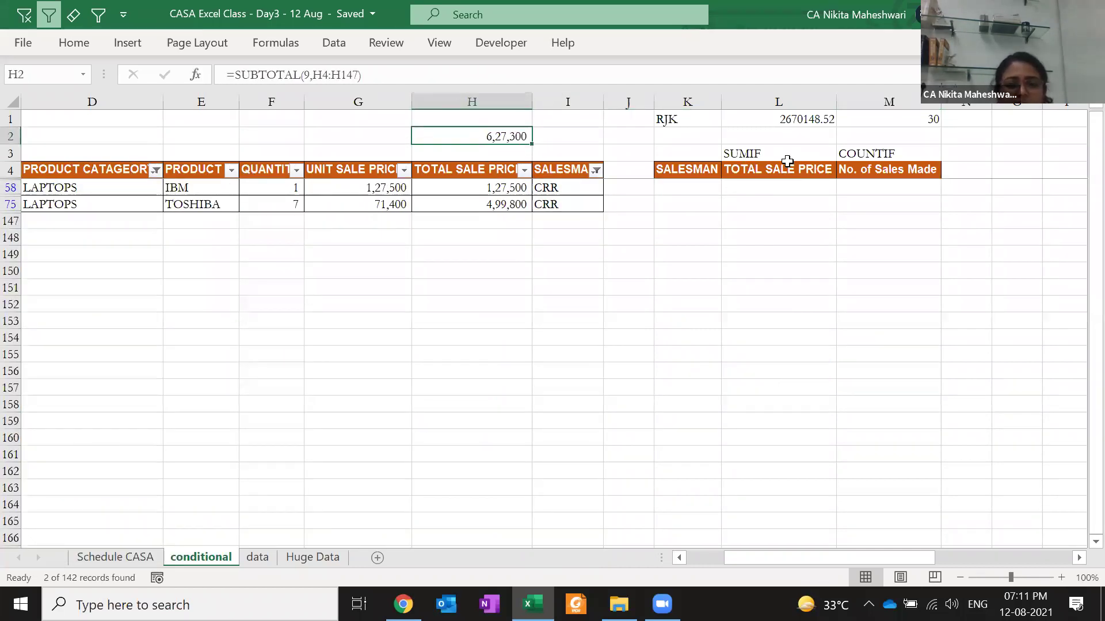
pyautogui.hotkey('alt', '1')
# - Highlight CRR's total sale price and number of sales in L18:M18 with the gold fill colour
pyautogui.moveTo(811, 272); pyautogui.dragTo(896, 266)
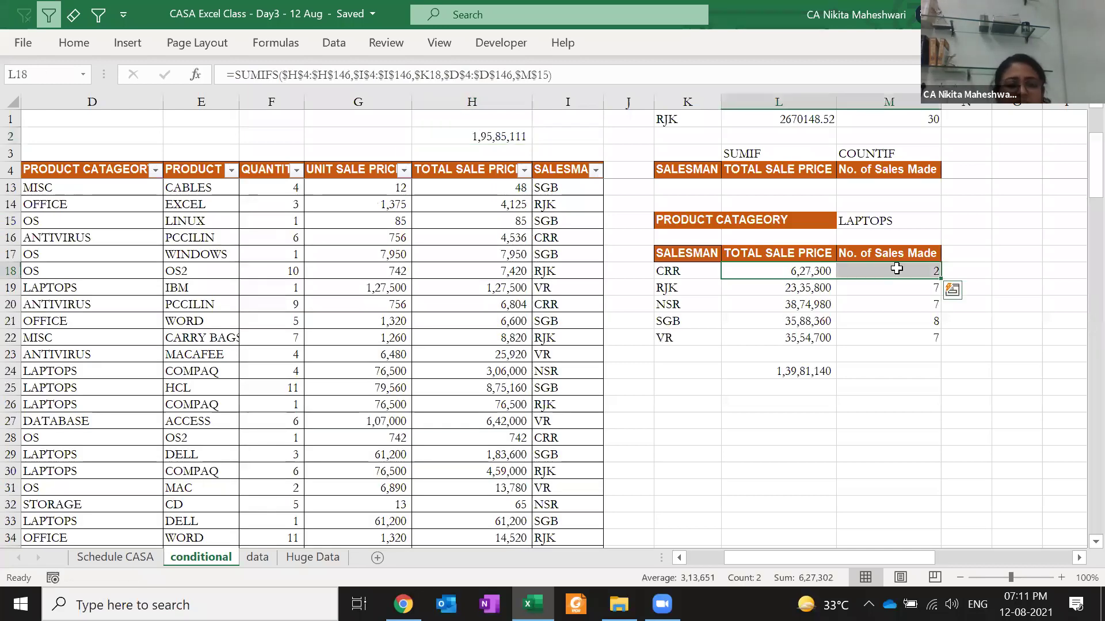
pyautogui.click(74, 42)
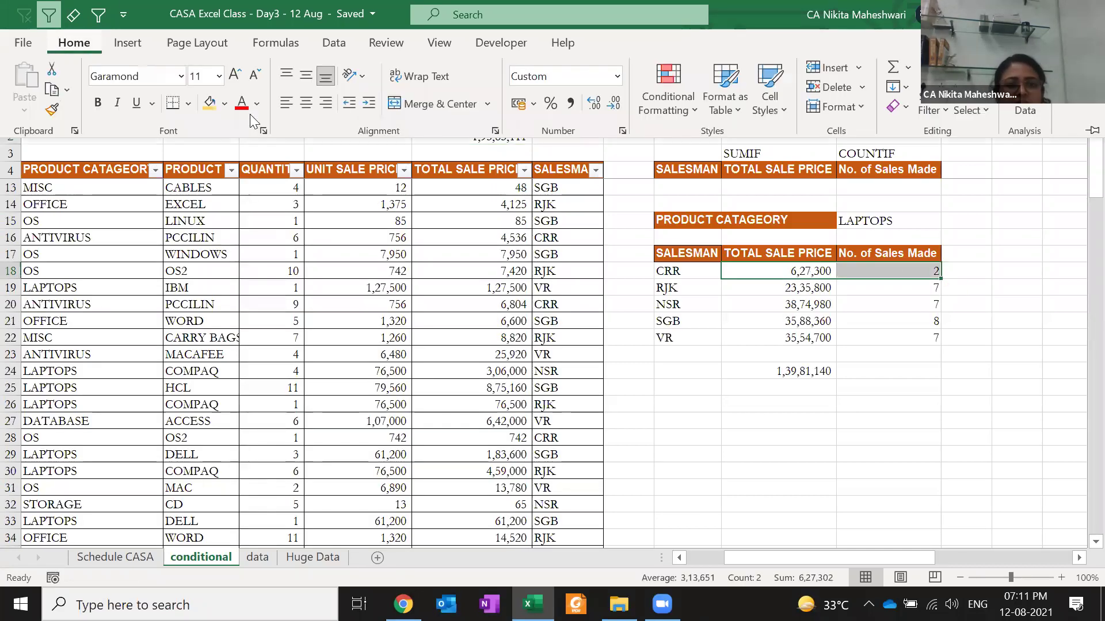
pyautogui.click(209, 102)
pyautogui.press('Down')
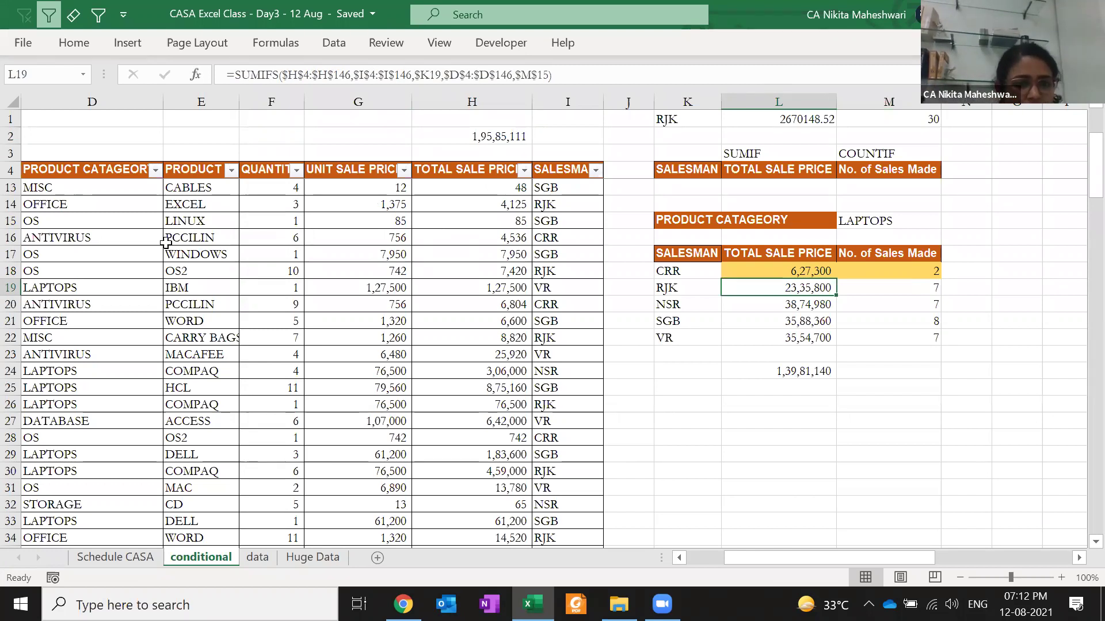
pyautogui.hotkey('alt', 'Tab')
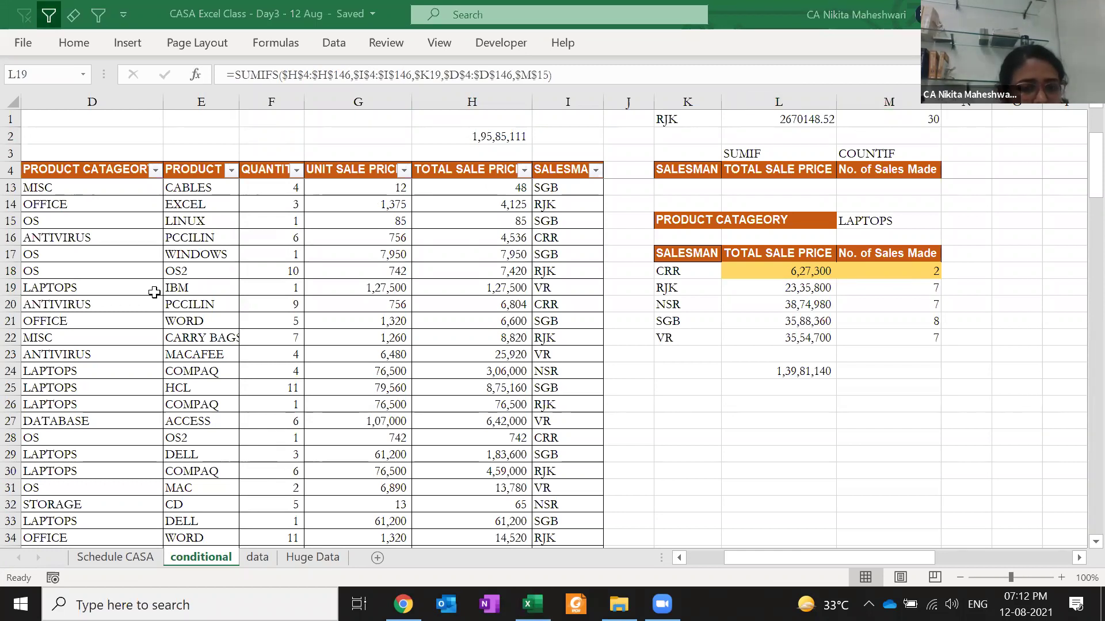
pyautogui.hotkey('alt', 'Tab')
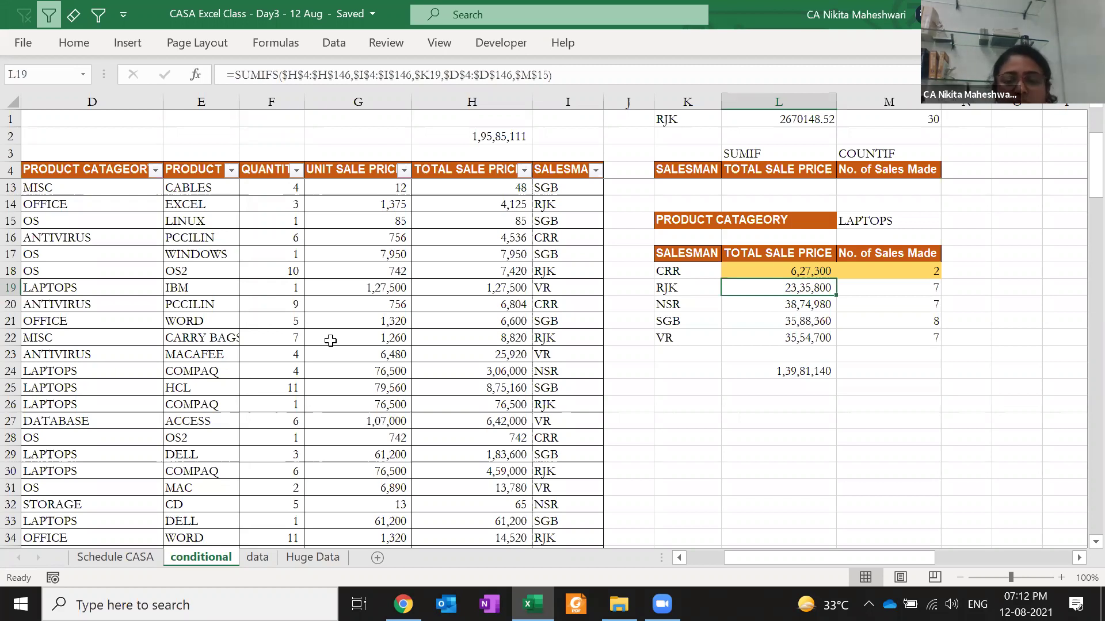
# - Go to the nested IF formula for Apr-21 in AB19, in the GSTR-2A and GSTR-3B comparison
pyautogui.press('Right')
pyautogui.press('Right')
pyautogui.press('Right')
pyautogui.press('Right')
pyautogui.press('Right')
pyautogui.press('Right')
pyautogui.press('Right')
pyautogui.press('Right')
pyautogui.press('Right')
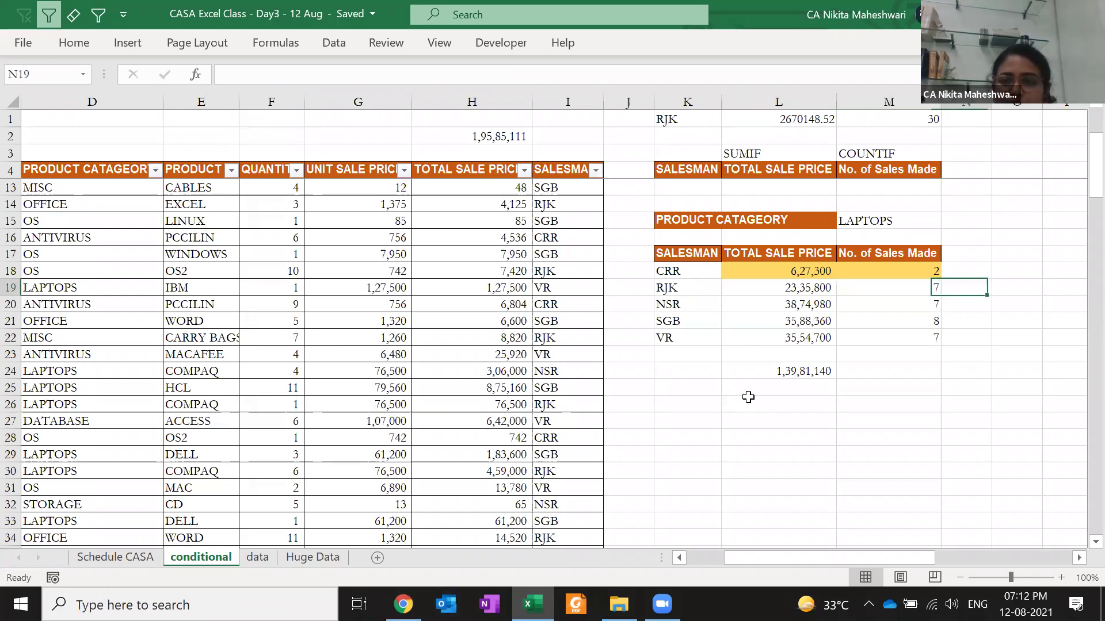
pyautogui.press('Right')
pyautogui.press('Right')
pyautogui.press('Right')
pyautogui.press('Right')
pyautogui.press('Right')
pyautogui.press('Right')
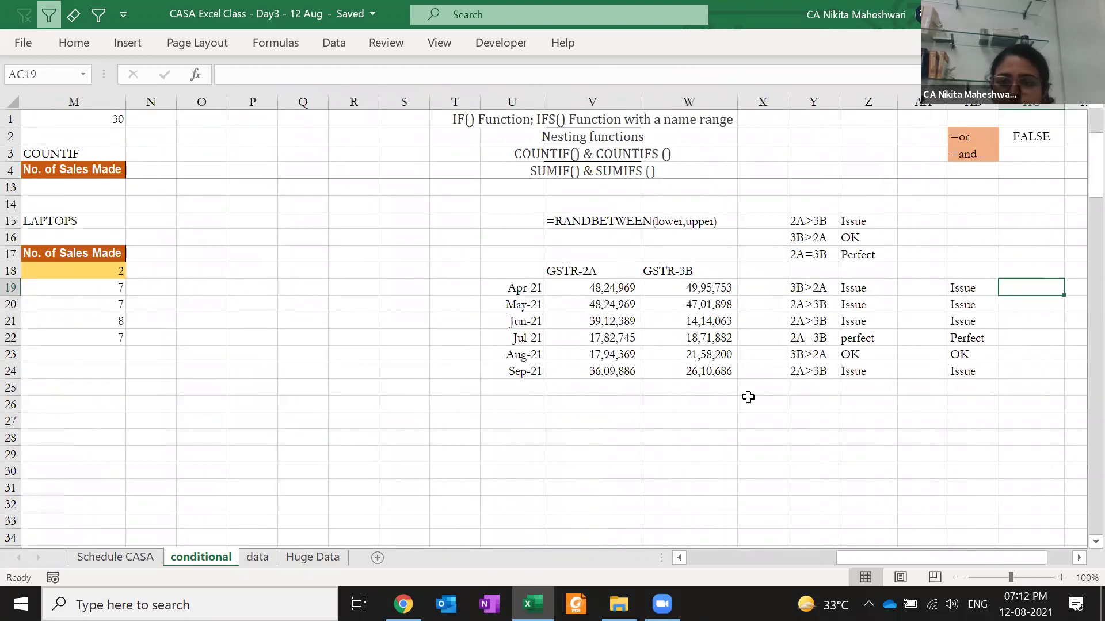
pyautogui.press('Right')
pyautogui.press('Right')
pyautogui.press('Right')
pyautogui.press('Right')
pyautogui.press('Right')
pyautogui.press('Right')
pyautogui.press('Right')
pyautogui.press('Right')
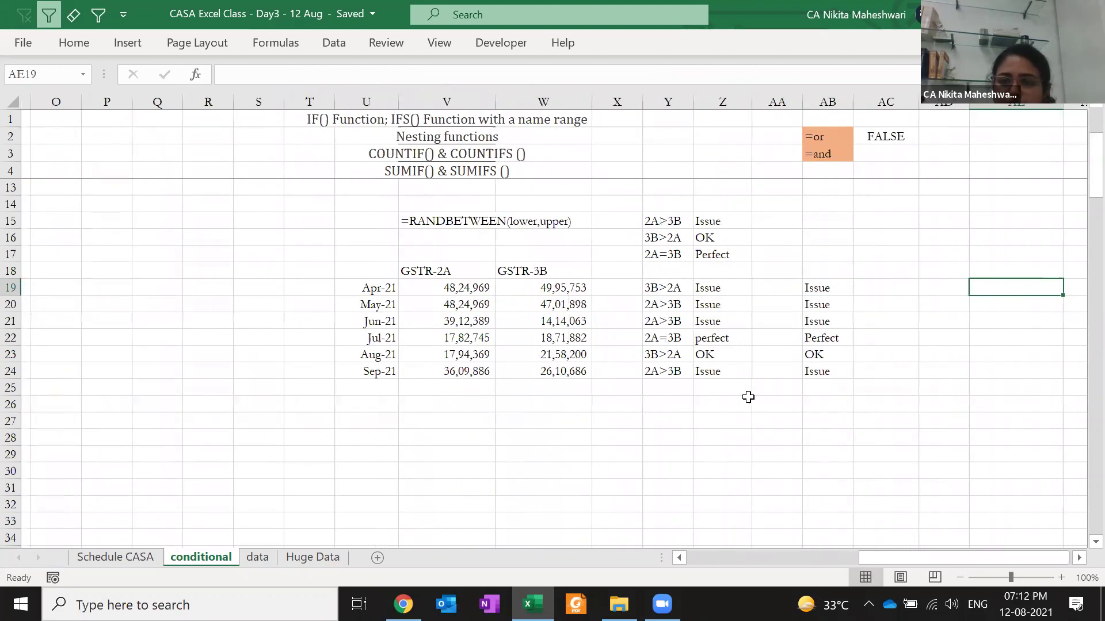
pyautogui.hotkey('ctrl', 'Right')
pyautogui.hotkey('ctrl', 'Left')
pyautogui.press('Down')
pyautogui.press('Left')
pyautogui.press('pagedown')
pyautogui.press('Left')
pyautogui.press('Left')
pyautogui.press('Left')
pyautogui.press('pageup')
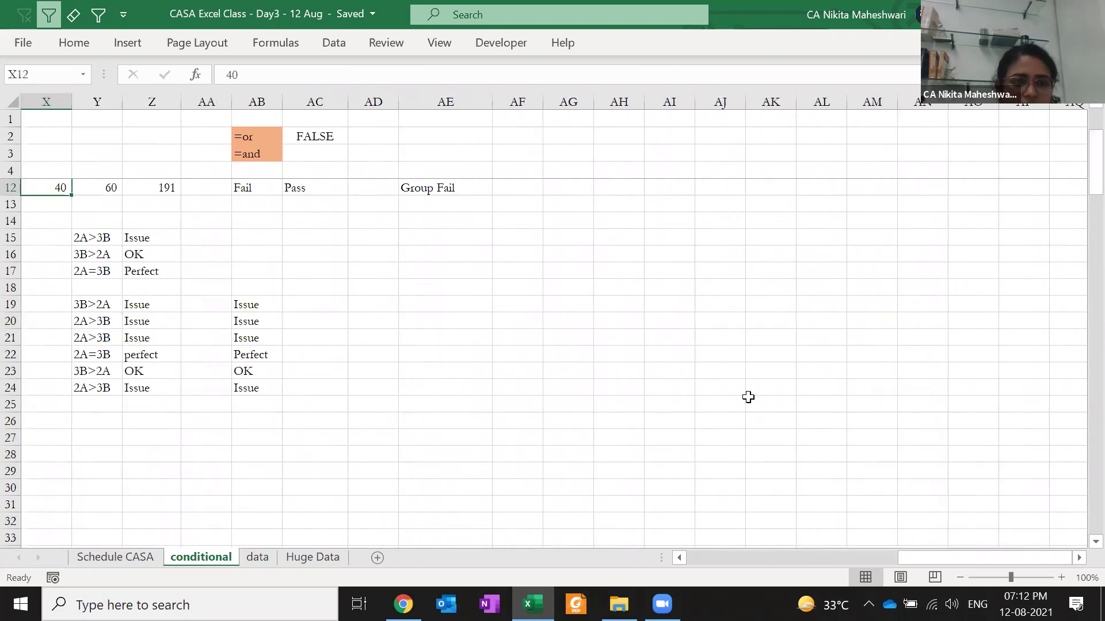
pyautogui.press('Right')
pyautogui.press('Down')
pyautogui.press('Down')
pyautogui.press('Down')
pyautogui.press('Down')
pyautogui.press('Down')
pyautogui.press('Down')
pyautogui.press('Down')
pyautogui.press('Down')
pyautogui.press('Right')
pyautogui.press('Right')
pyautogui.press('Right')
pyautogui.press('Up')
pyautogui.press('Left')
pyautogui.press('Left')
pyautogui.press('Right')
pyautogui.press('Right')
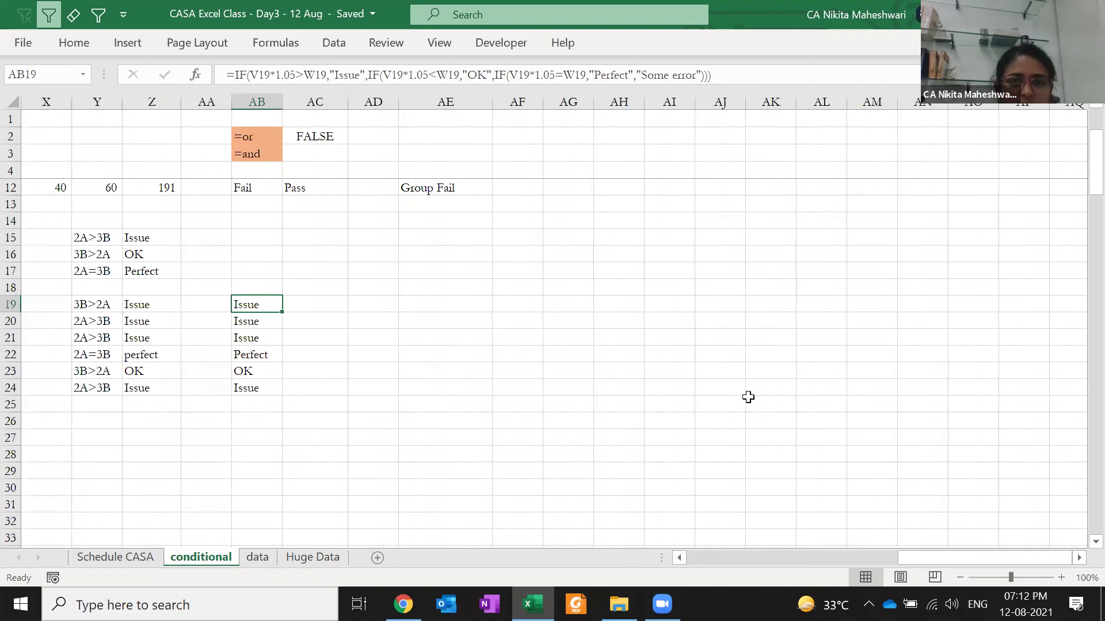
# - Examine the nested IF formula in AB19 argument by argument, including the second IF used as value_if_false, without changing it
pyautogui.press('F2')
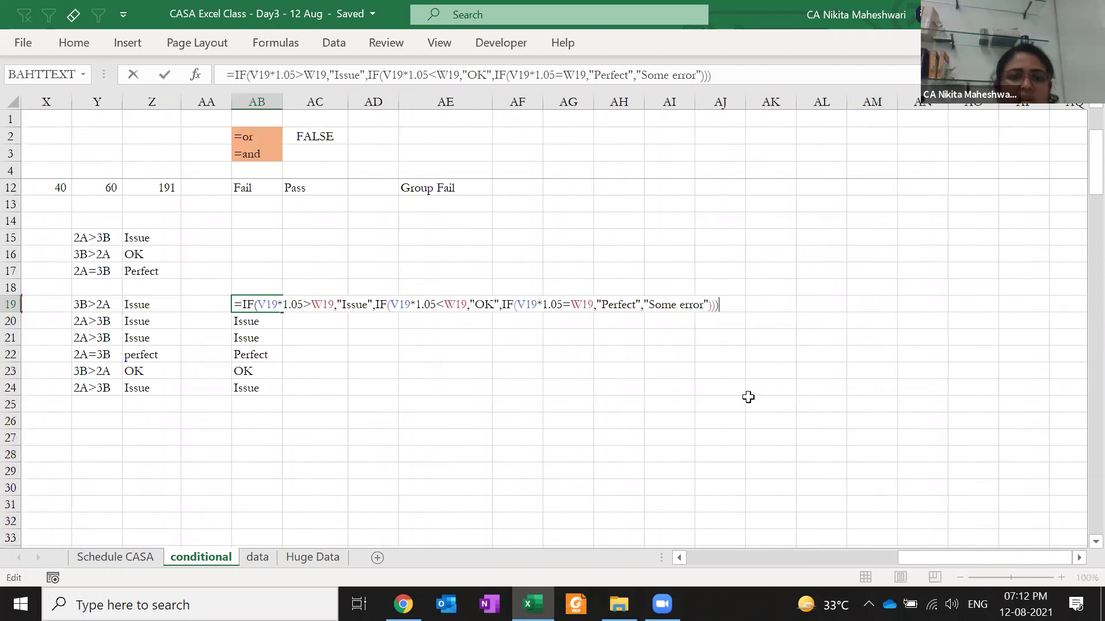
pyautogui.click(374, 304)
pyautogui.click(249, 303)
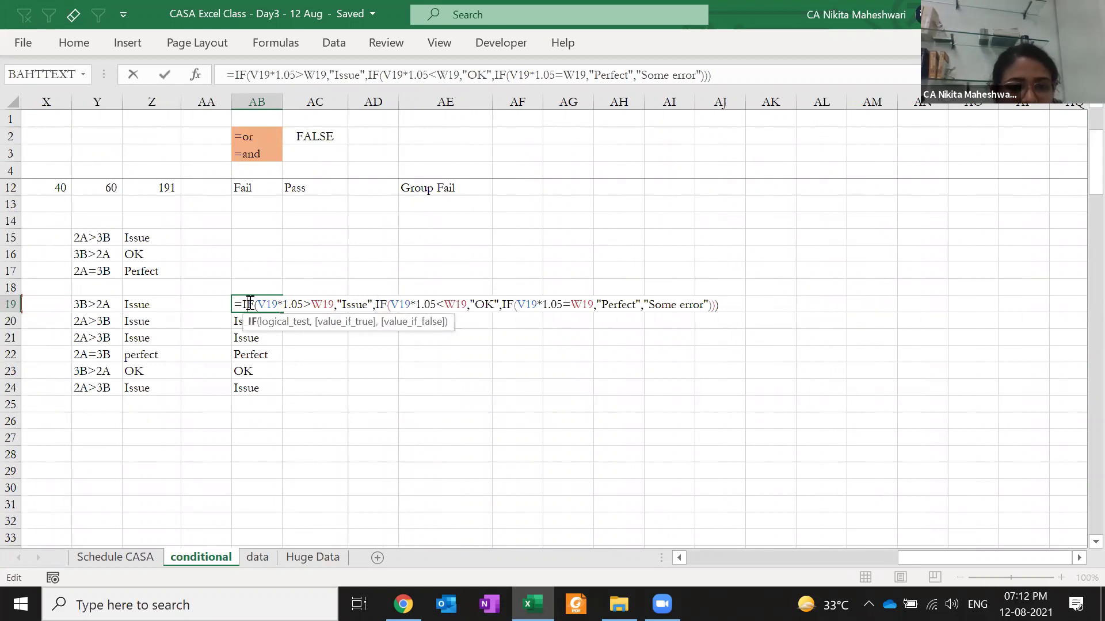
pyautogui.click(263, 304)
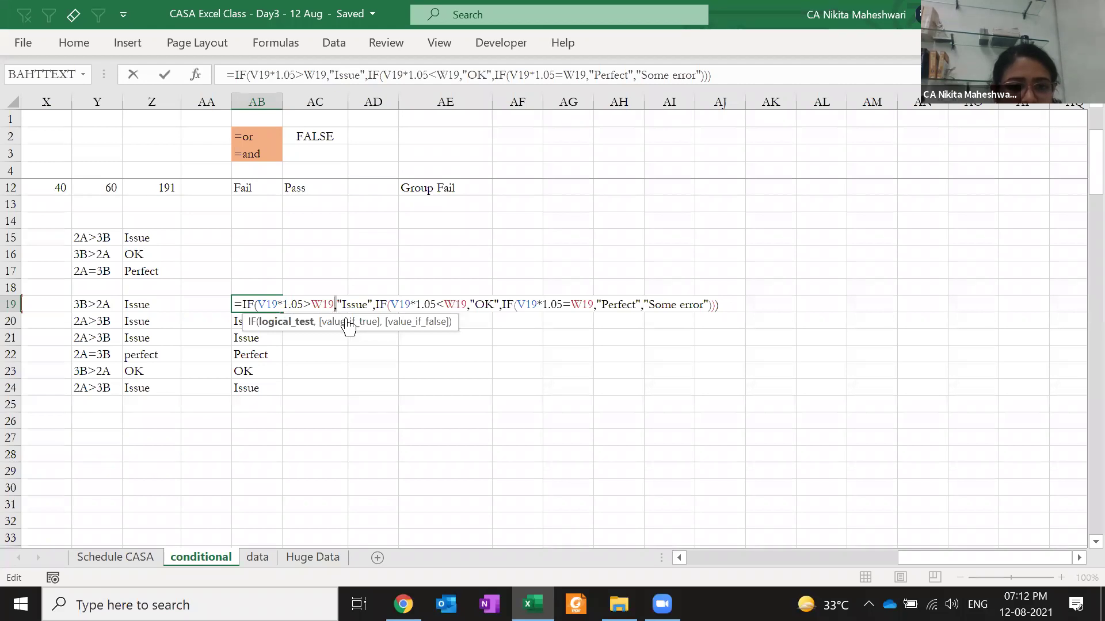
pyautogui.click(366, 304)
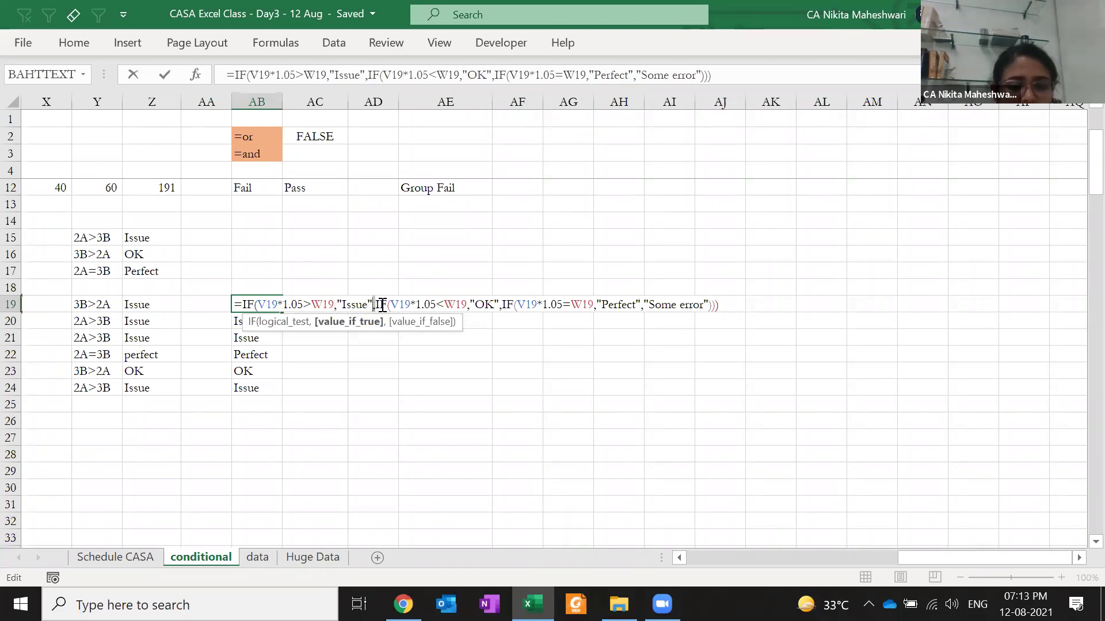
pyautogui.click(376, 305)
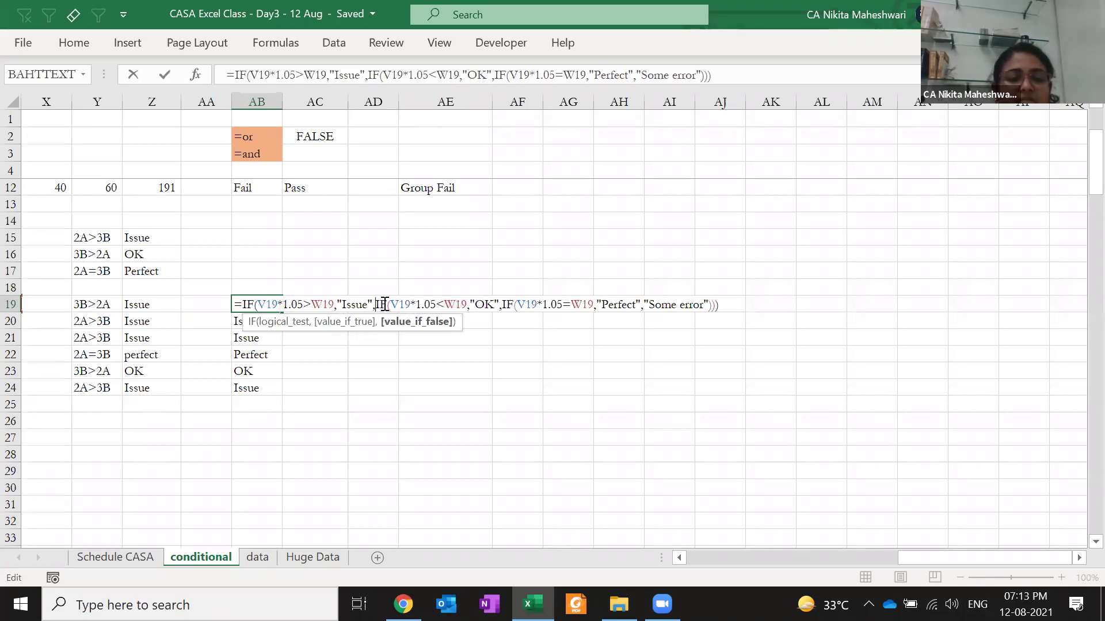
pyautogui.moveTo(376, 303); pyautogui.dragTo(528, 306)
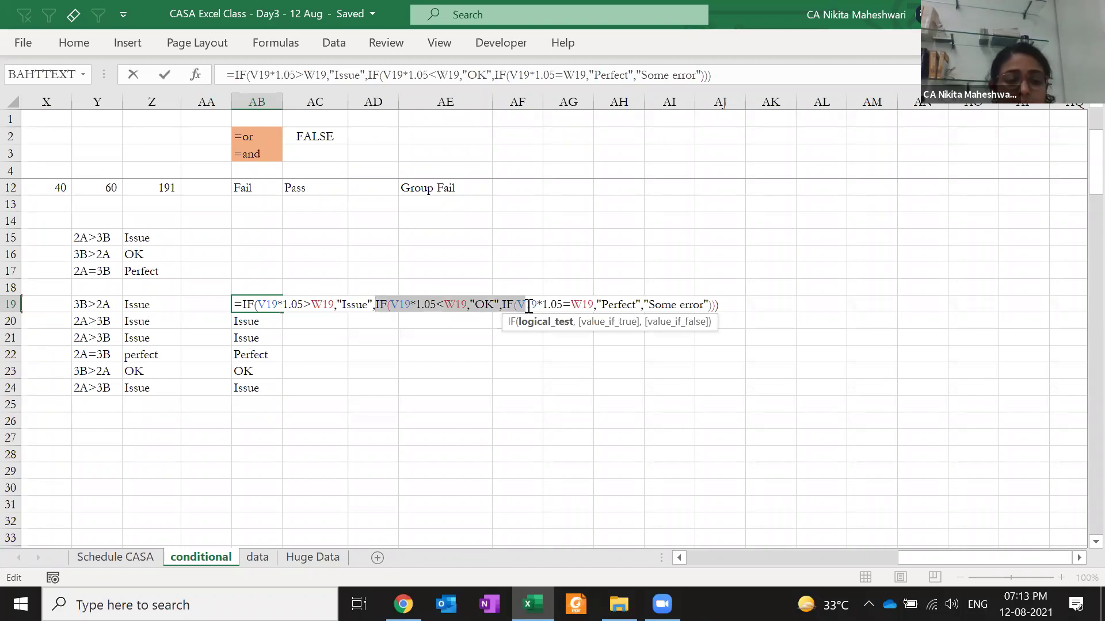
pyautogui.press('Escape')
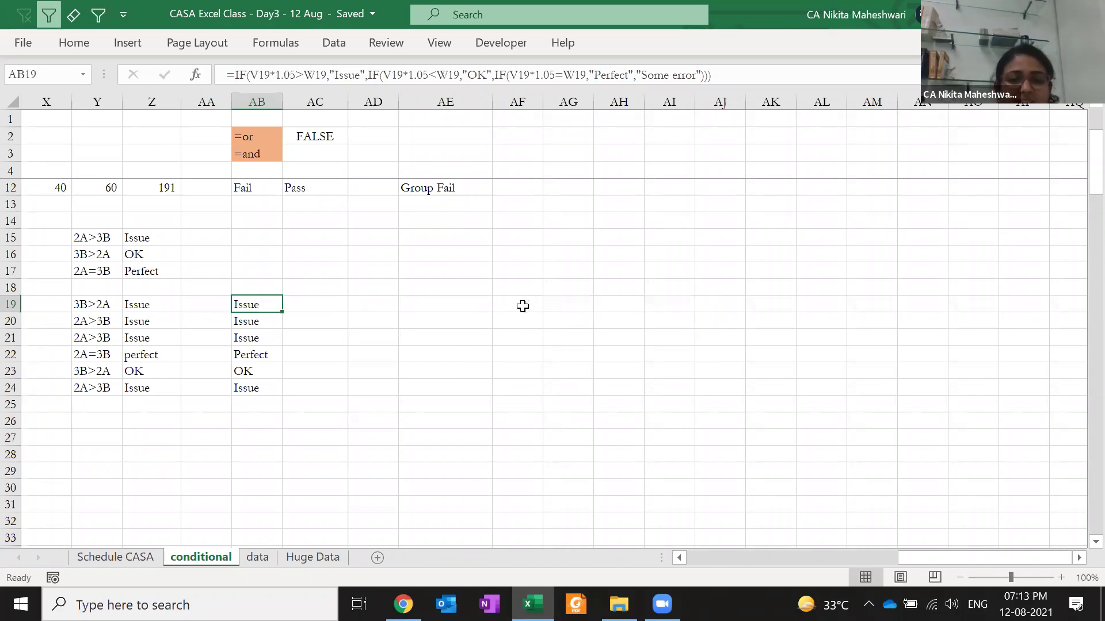
# - Start an IF diagram with the heading IF in AG17 and yes, then and VALUE1 down AF18:AF20
pyautogui.click(464, 305)
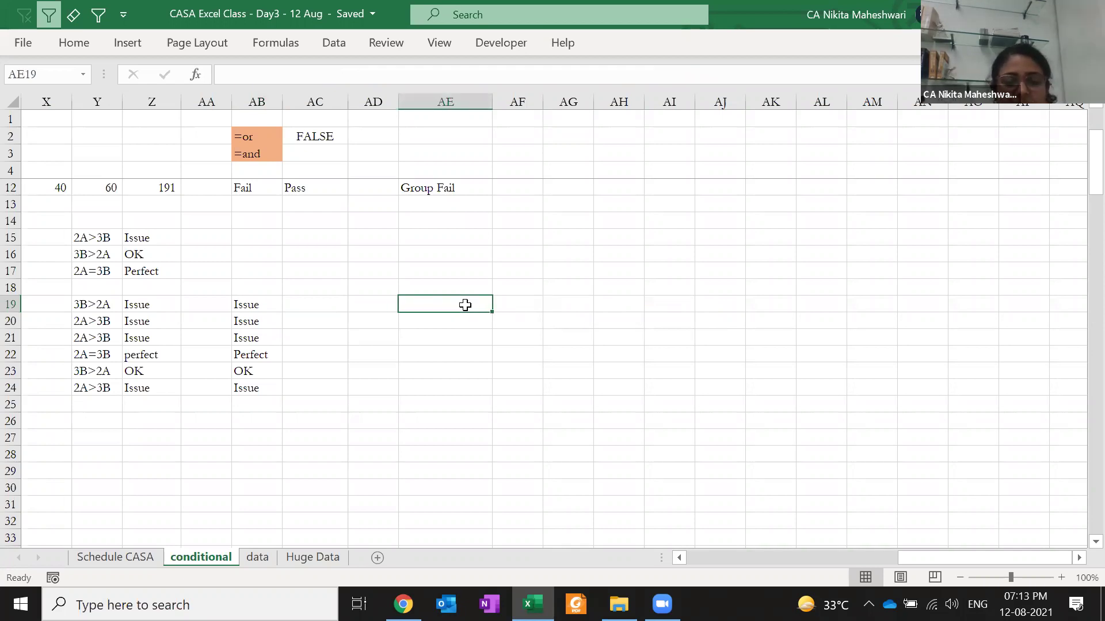
pyautogui.click(561, 273)
pyautogui.write('IF')
pyautogui.press('Left')
pyautogui.press('Down')
pyautogui.write('yes')
pyautogui.press('Return')
pyautogui.write('then')
pyautogui.press('Return')
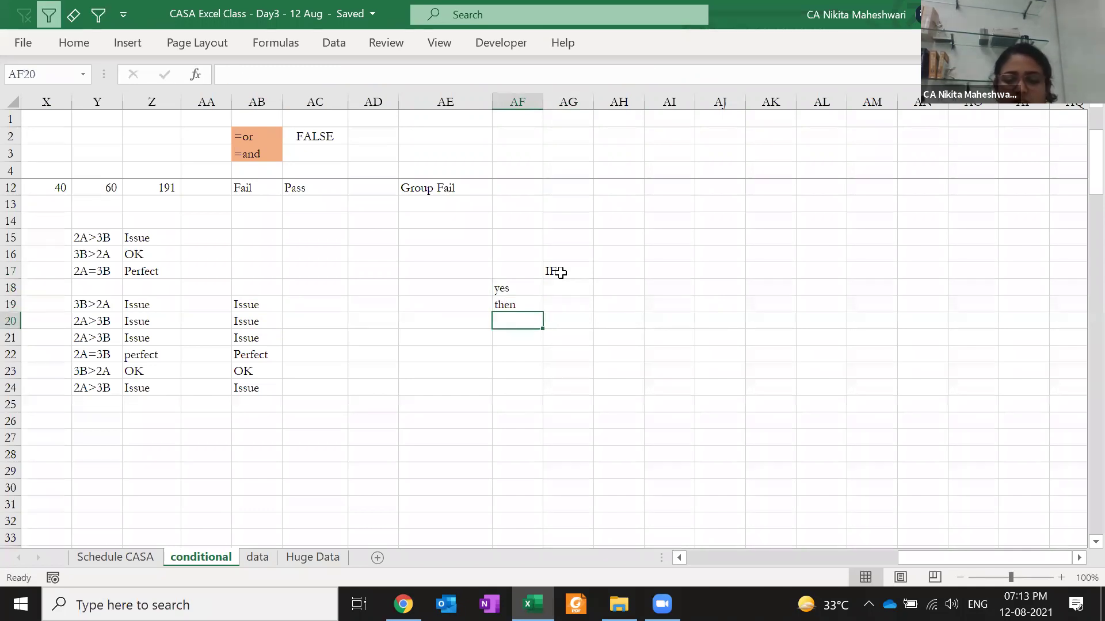
pyautogui.write('VALUE')
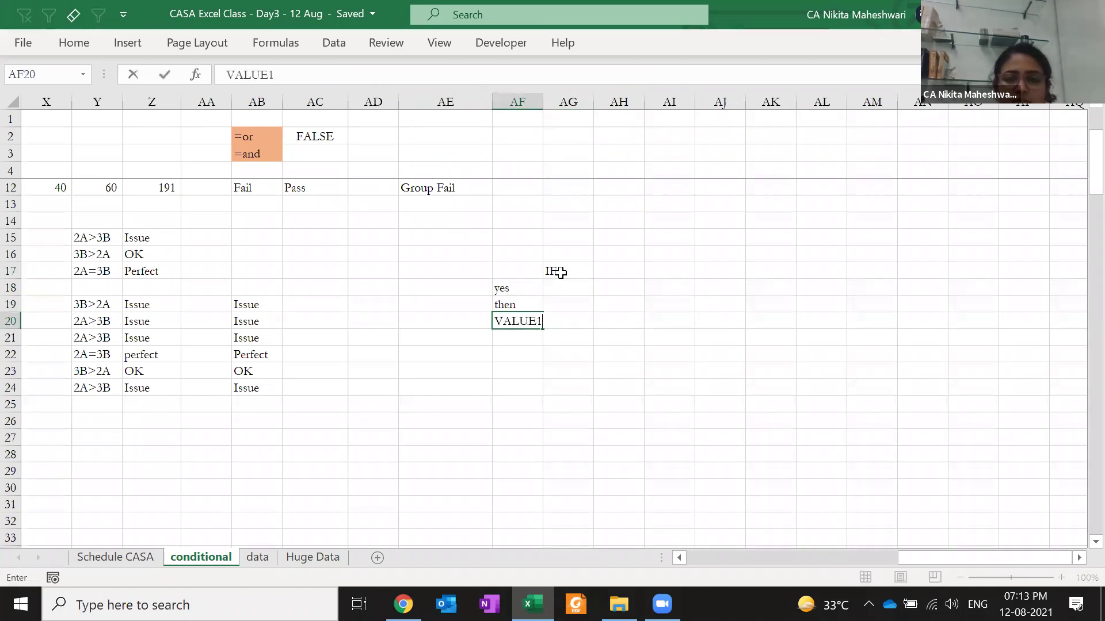
pyautogui.write('1')
pyautogui.press('Tab')
# - Merge and centre the IF heading across AF17:AG17
pyautogui.click(560, 272)
pyautogui.hotkey('shift', 'Left')
pyautogui.hotkey('alt', 'h')
pyautogui.press('m')
pyautogui.press('c')
# - Fill the second branch of the IF diagram in AG18:AG20 with no, then and value2
pyautogui.press('Down')
pyautogui.press('Right')
pyautogui.write('no')
pyautogui.press('Return')
pyautogui.write('then v')
pyautogui.press('Escape')
pyautogui.write('thrn')
pyautogui.press('BackSpace')
pyautogui.write('en')
pyautogui.press('Return')
pyautogui.write('value2')
pyautogui.press('Return')
# - Apply all borders to the IF diagram in AF17:AG20
pyautogui.click(565, 267)
pyautogui.hotkey('ctrl', 'shift', 'Down')
pyautogui.hotkey('alt', 'h')
pyautogui.press('b')
pyautogui.press('a')
pyautogui.click(557, 274)
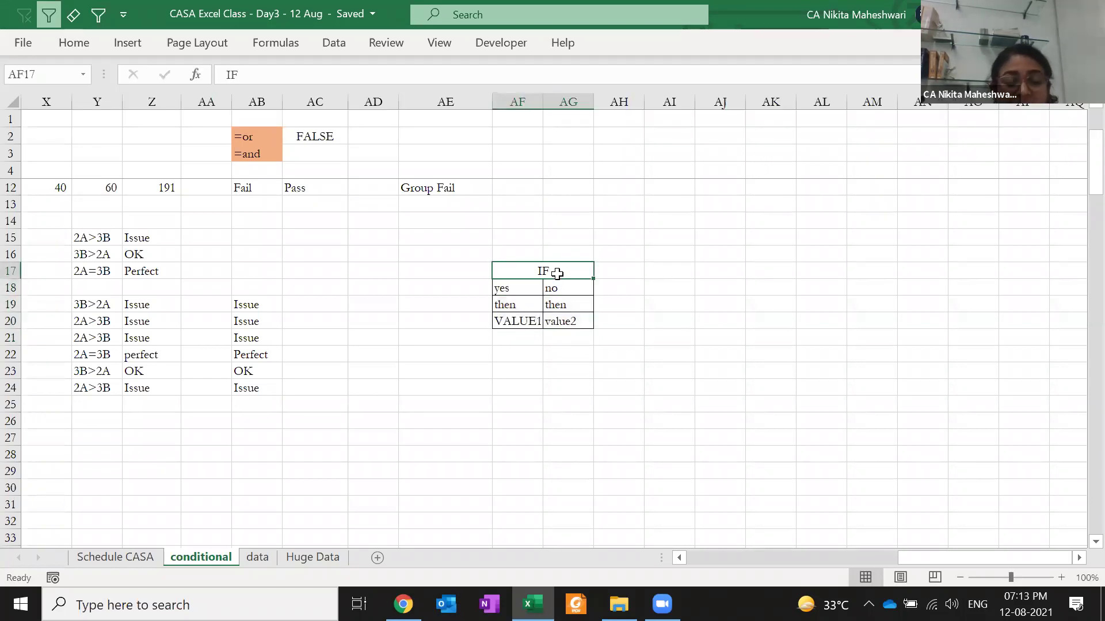
pyautogui.click(524, 287)
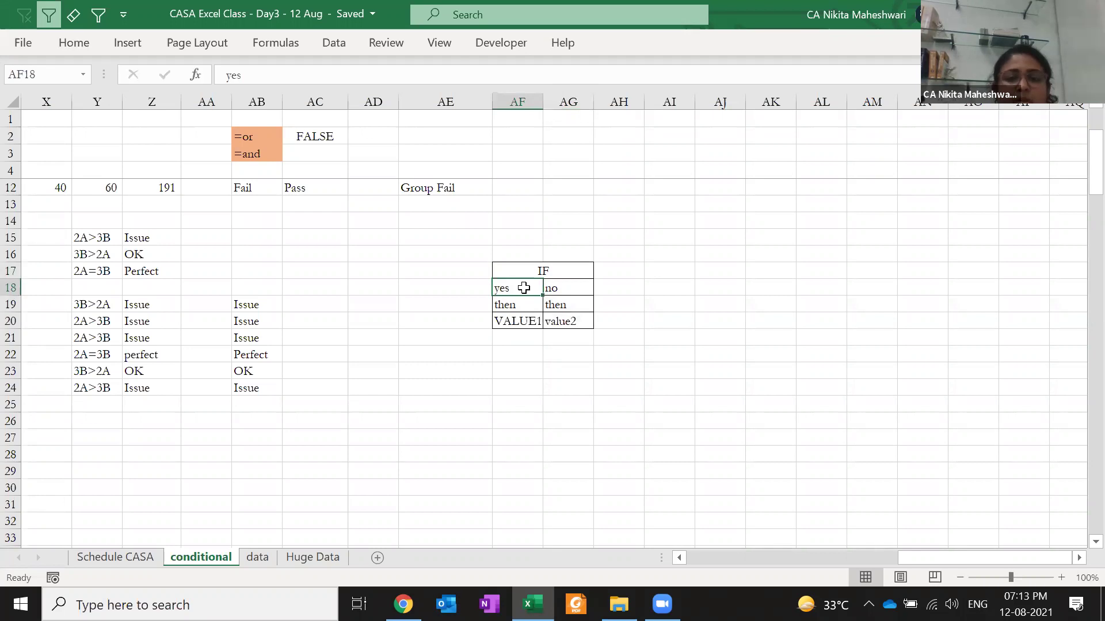
# - Label AE18 "logical test satisfied?" and autofit the width of column AE
pyautogui.click(431, 293)
pyautogui.write('logi')
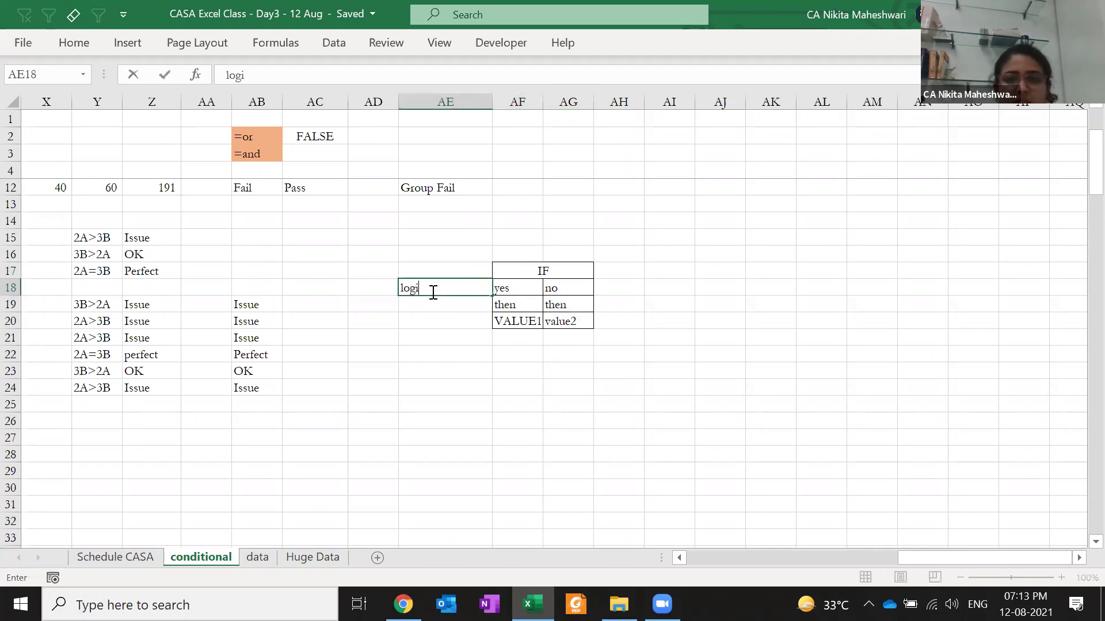
pyautogui.write('cal te')
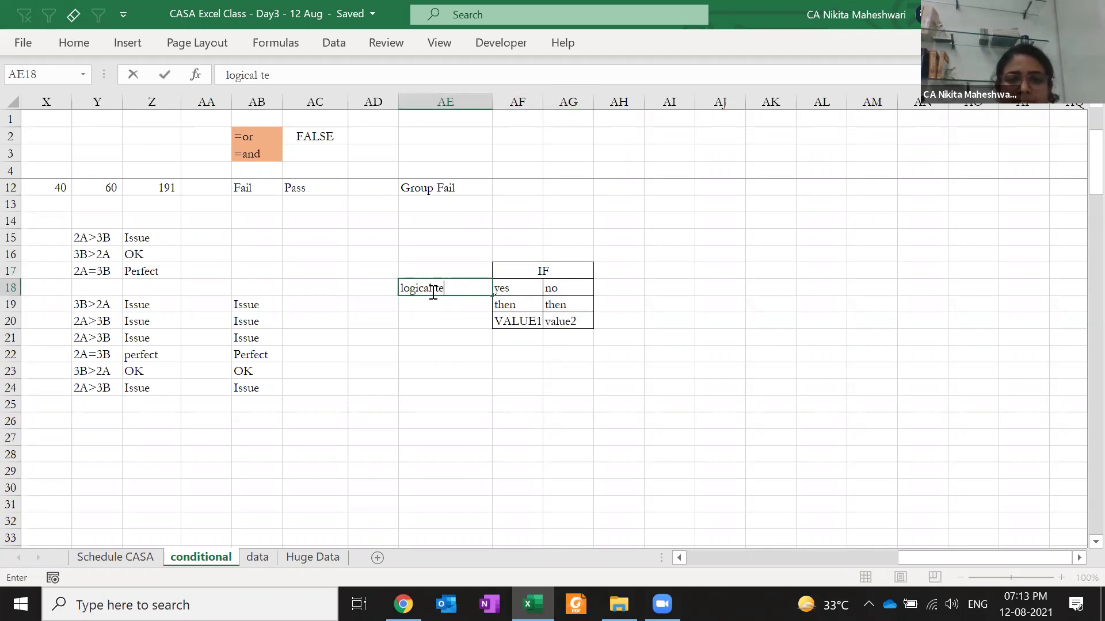
pyautogui.write('st satisfied?')
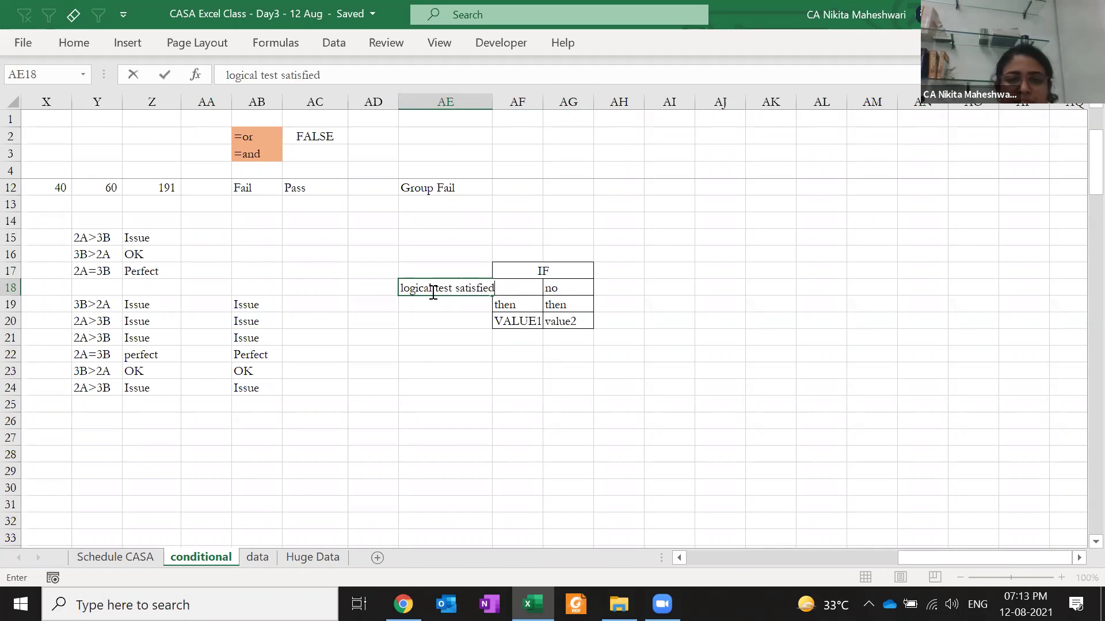
pyautogui.press('Return')
pyautogui.click(432, 289)
pyautogui.hotkey('alt', 'h')
pyautogui.press('o')
pyautogui.press('i')
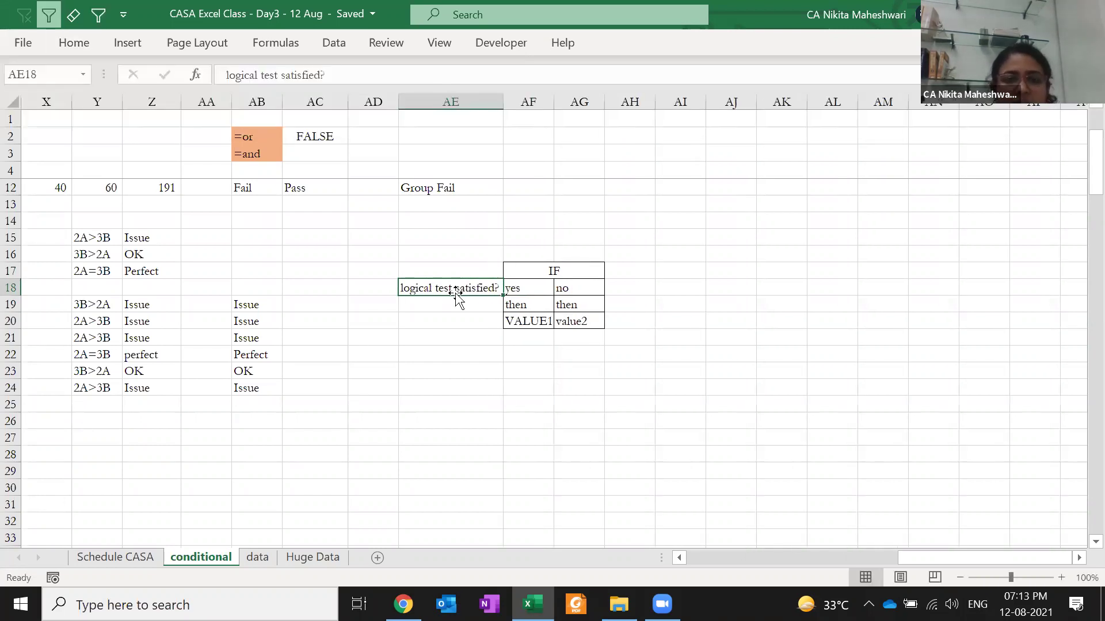
pyautogui.click(521, 286)
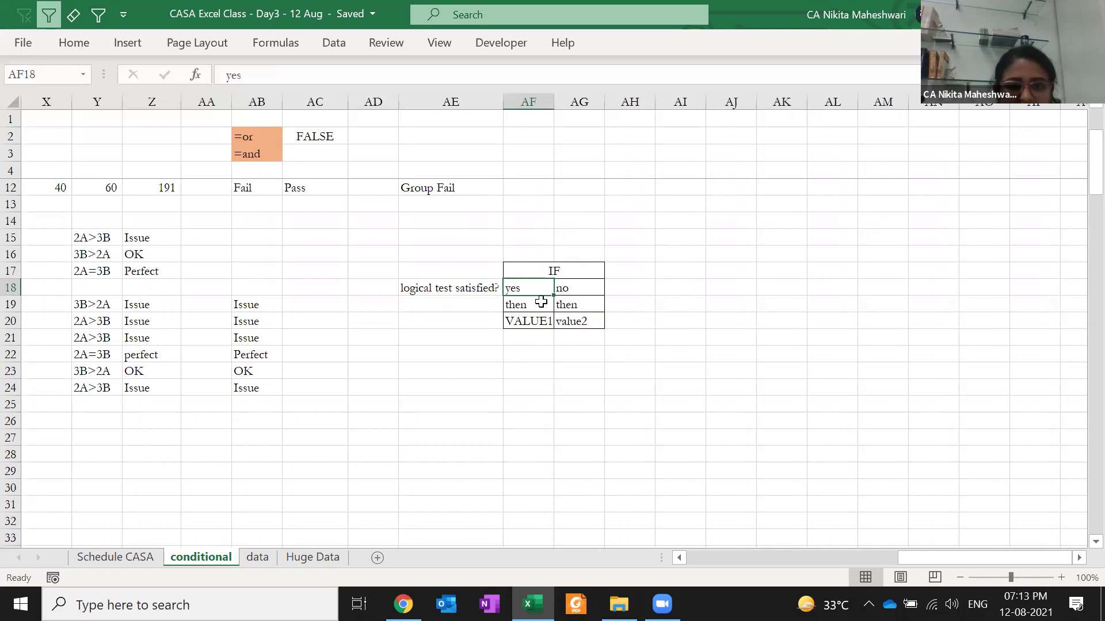
# - Delete the two "then" cells AF19:AG19 and shift the cells below up
pyautogui.click(533, 322)
pyautogui.click(535, 305)
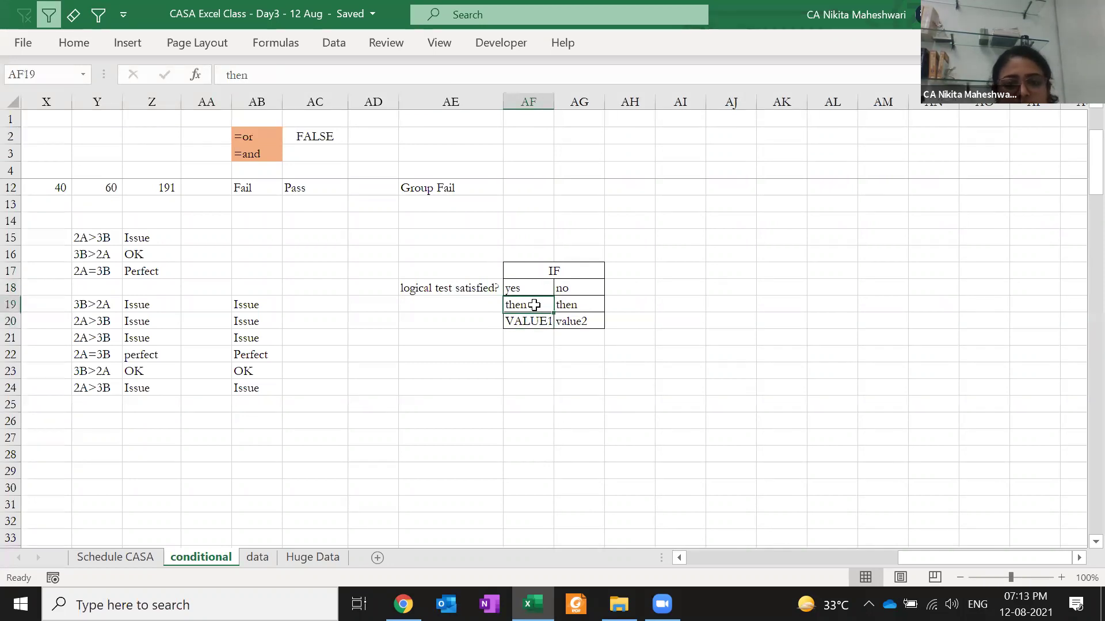
pyautogui.hotkey('shift', 'Right')
pyautogui.hotkey('ctrl', '-')
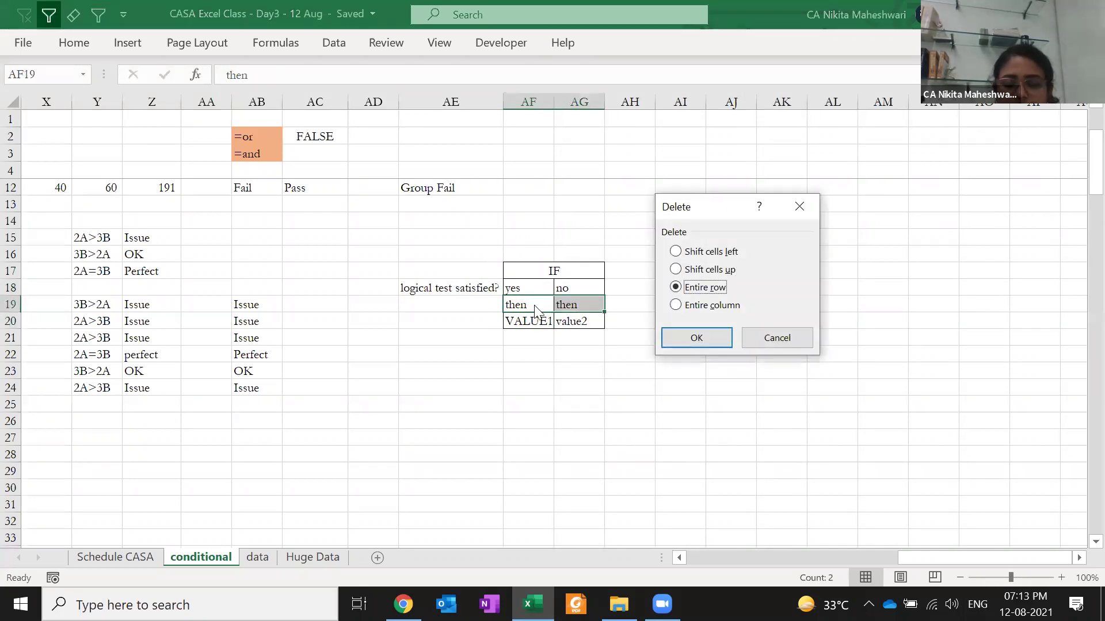
pyautogui.press('Up')
pyautogui.press('Return')
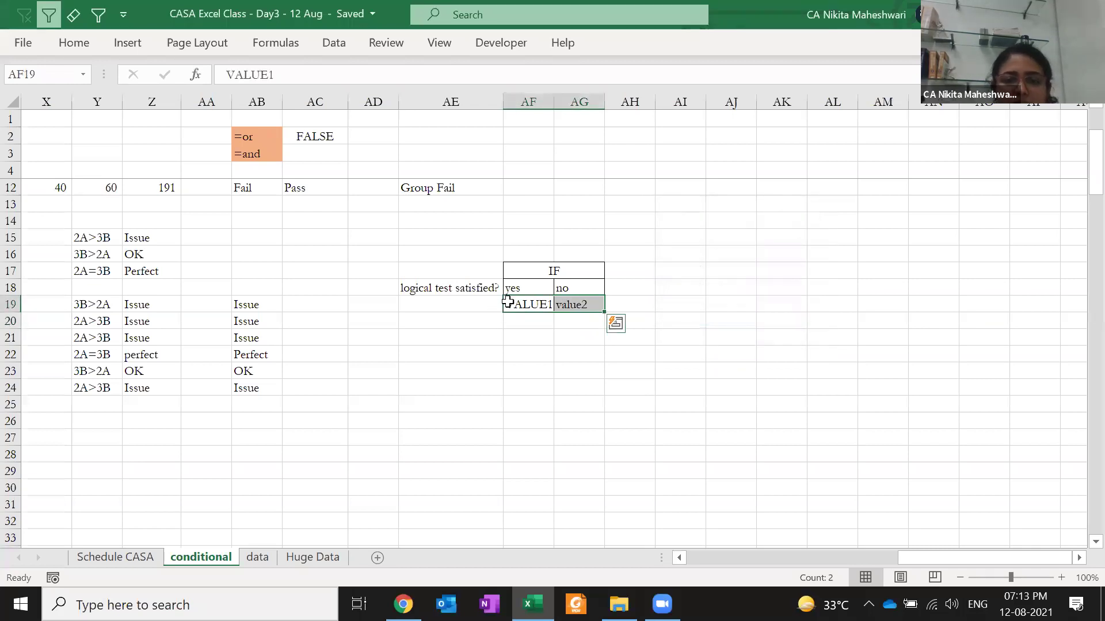
pyautogui.press('Left')
pyautogui.click(572, 286)
# - Rewrite AG19 in capitals as VALUE2
pyautogui.click(577, 302)
pyautogui.press('Left')
pyautogui.press('Right')
pyautogui.write('VALUE2')
pyautogui.press('Return')
pyautogui.press('Up')
pyautogui.moveTo(671, 269); pyautogui.dragTo(644, 281)
# - Copy the IF diagram in AF17:AG19
pyautogui.moveTo(528, 270); pyautogui.dragTo(565, 291)
pyautogui.hotkey('ctrl', 'c')
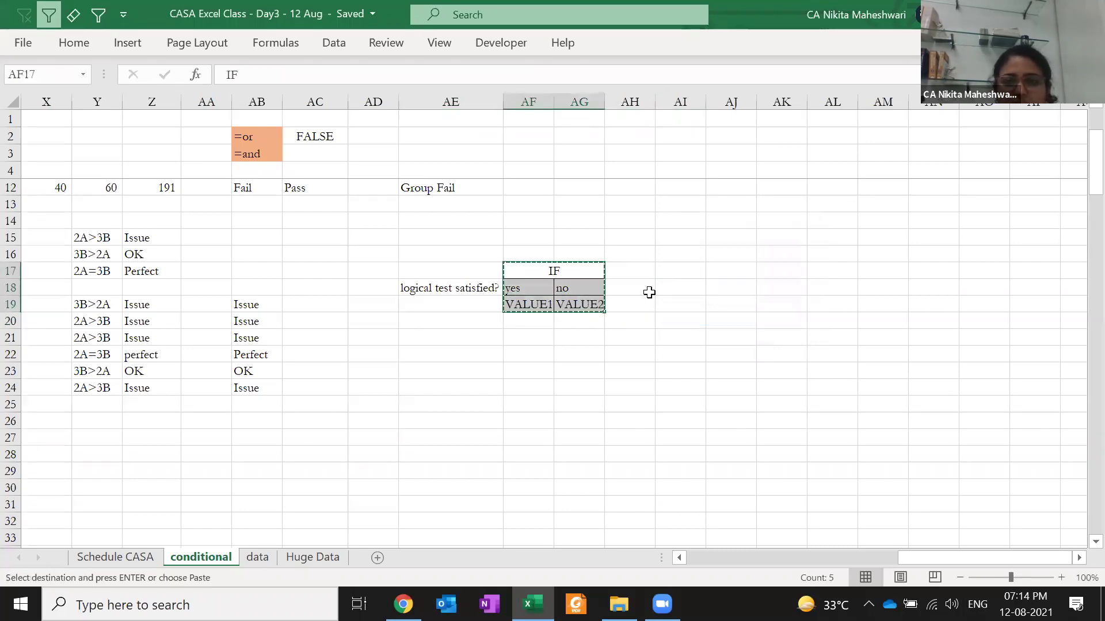
pyautogui.click(690, 266)
pyautogui.press('Return')
pyautogui.press('Down')
pyautogui.press('Down')
pyautogui.press('Right')
pyautogui.press('Up')
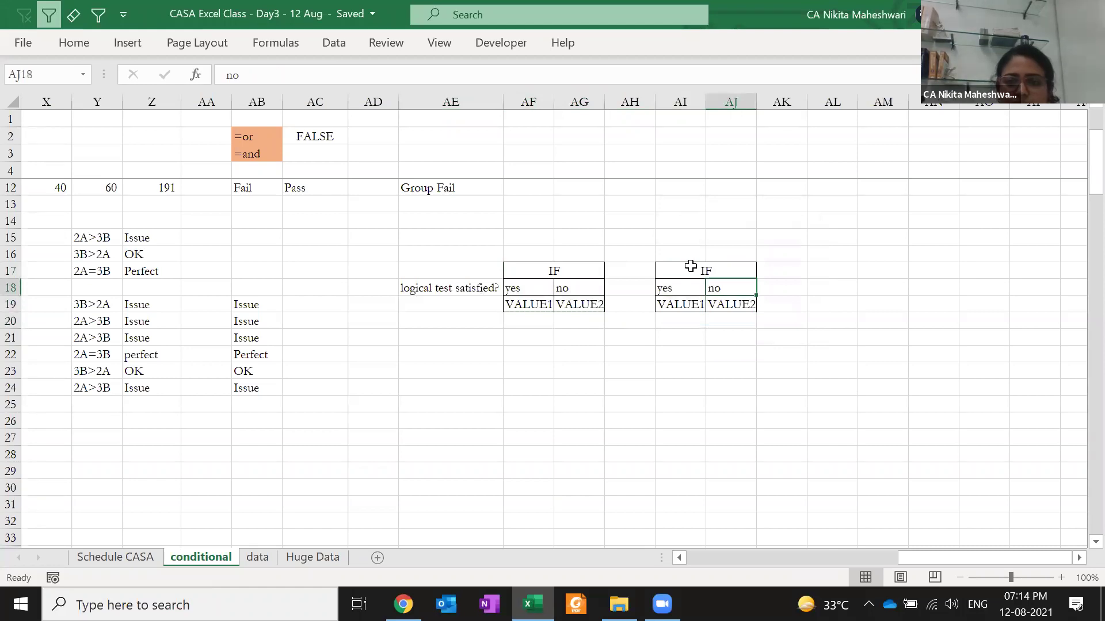
pyautogui.press('Left')
pyautogui.press('Up')
pyautogui.hotkey('ctrl', 'z')
# - Paste the copied IF diagram at AK17
pyautogui.press('Right')
pyautogui.press('Right')
pyautogui.press('Return')
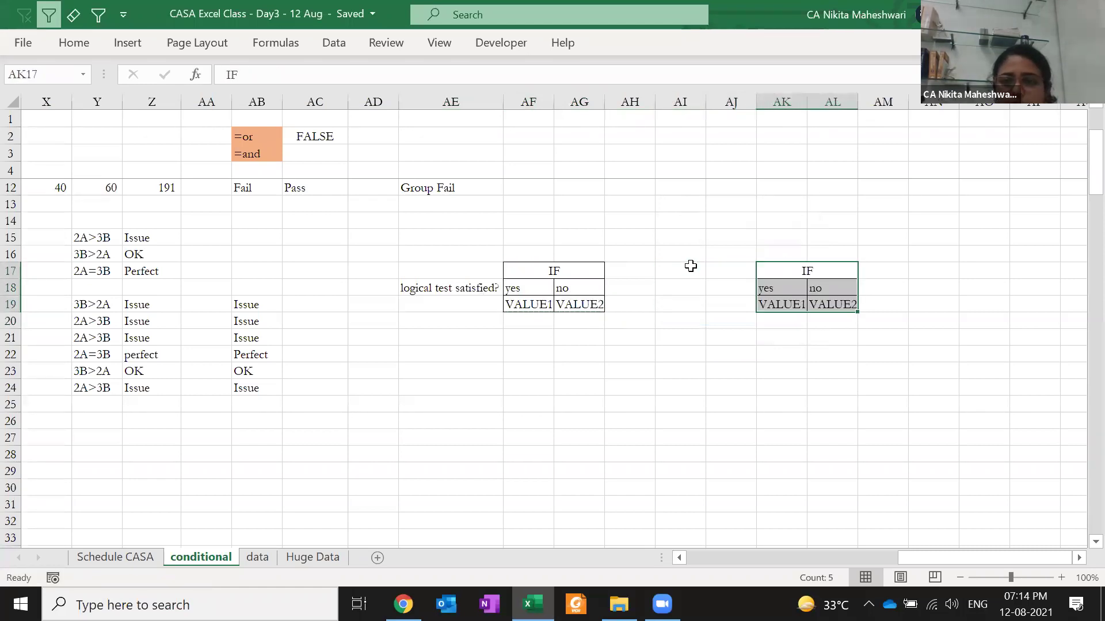
# - Label AJ18, beside the pasted diagram, "Logical test 1" and autofit column AJ
pyautogui.press('Down')
pyautogui.press('Left')
pyautogui.write('Loc')
pyautogui.press('BackSpace')
pyautogui.write('gi')
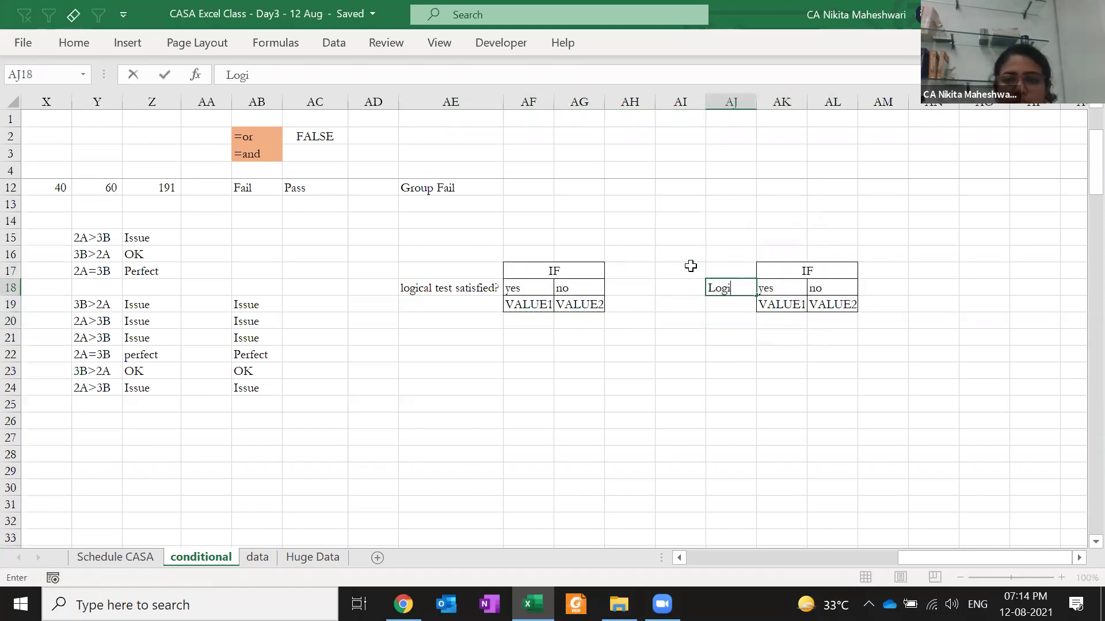
pyautogui.write('cal test 1')
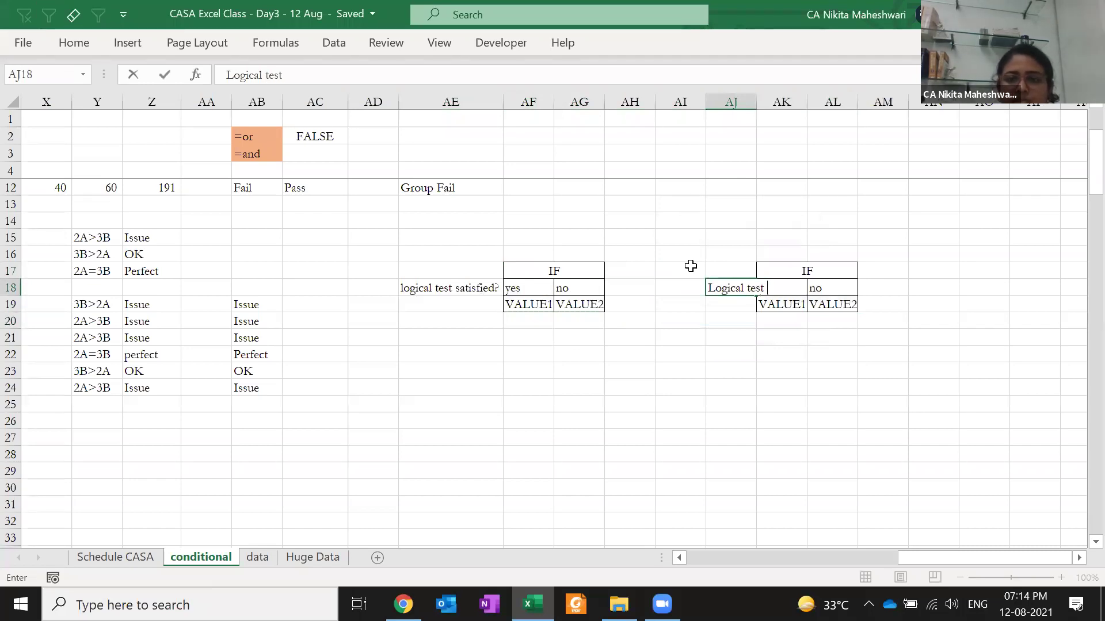
pyautogui.hotkey('ctrl', 'Return')
pyautogui.hotkey('alt', 'h')
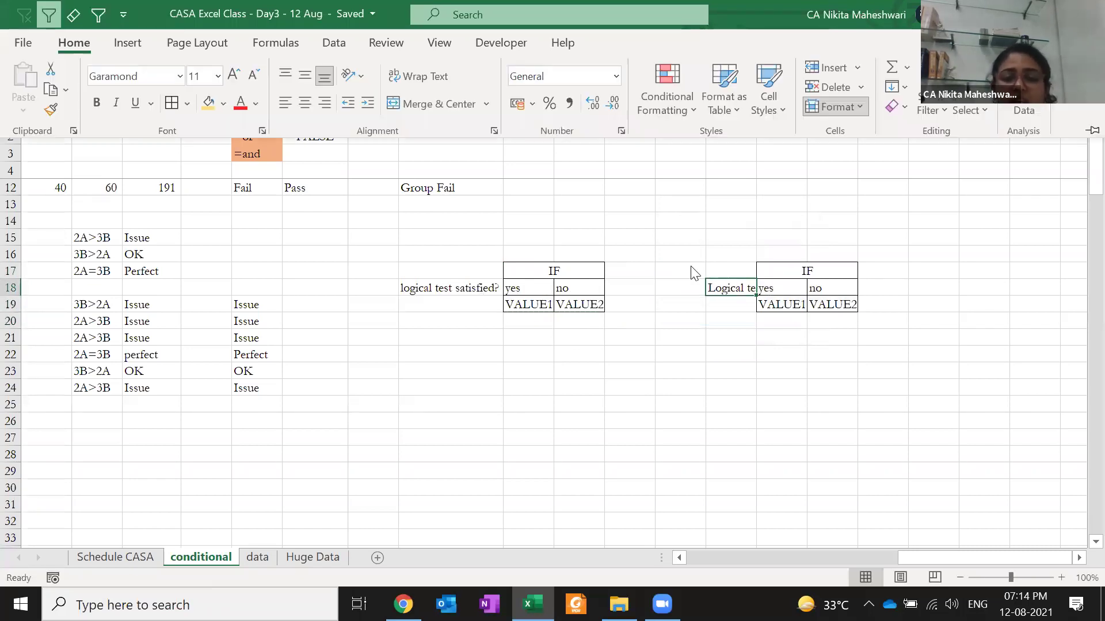
pyautogui.press('o')
pyautogui.press('i')
# - Extend the label in AJ18 to "Logical test 1 satisfied?" and refit the column width
pyautogui.press('F2')
pyautogui.write('satisfied?')
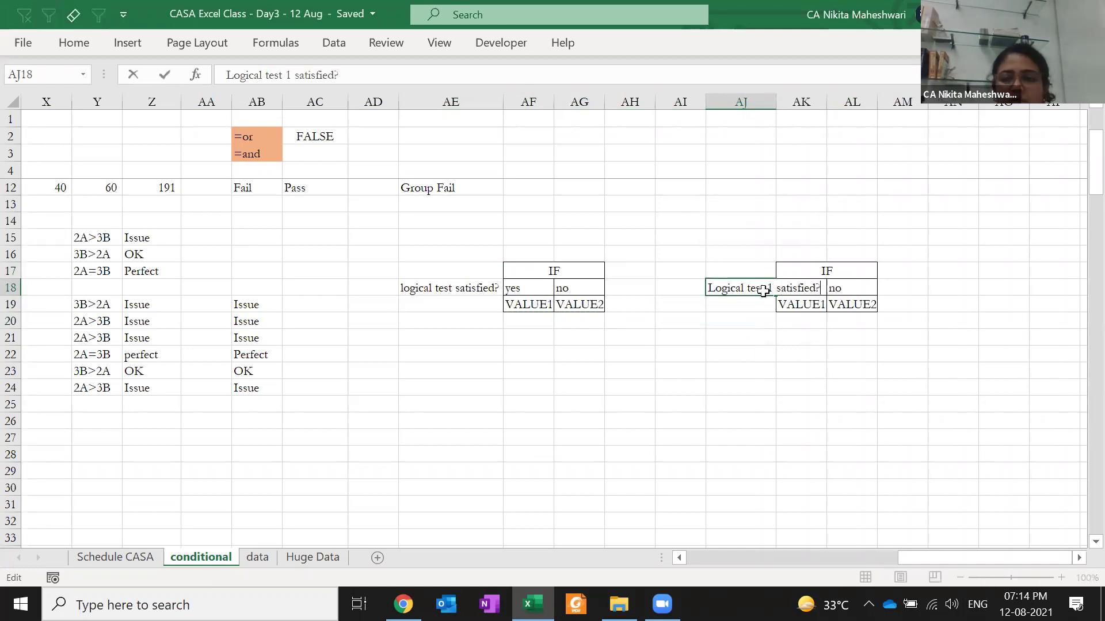
pyautogui.press('Return')
pyautogui.hotkey('alt', 'h')
pyautogui.press('o')
pyautogui.press('i')
# - Replace VALUE2 under the no branch with continuation dots ".." in AL19 and AL20
pyautogui.click(852, 296)
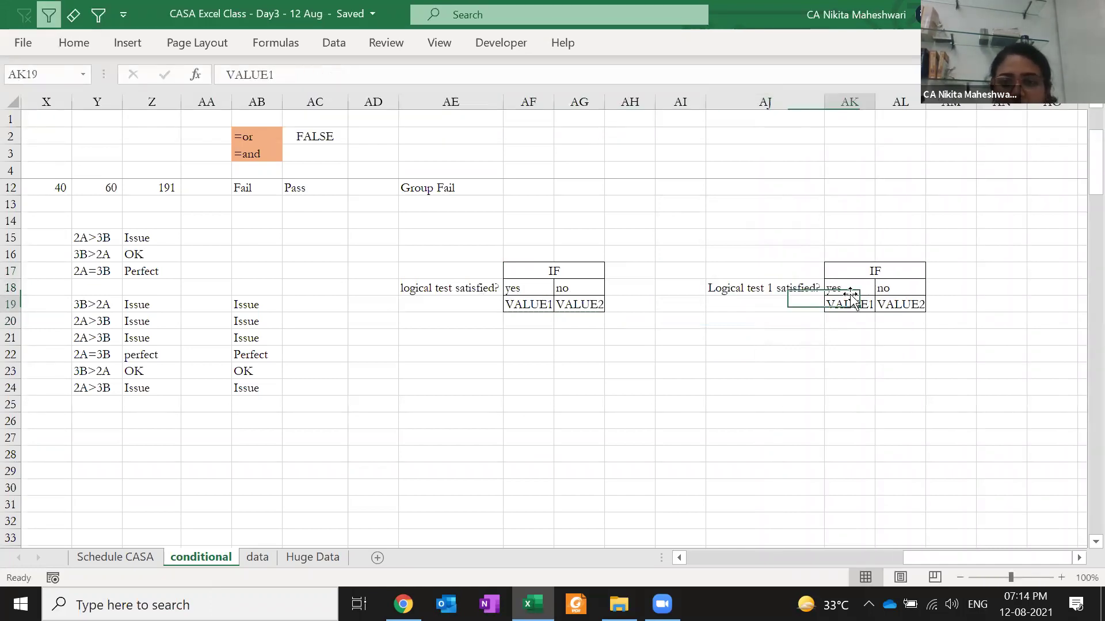
pyautogui.click(868, 291)
pyautogui.click(863, 302)
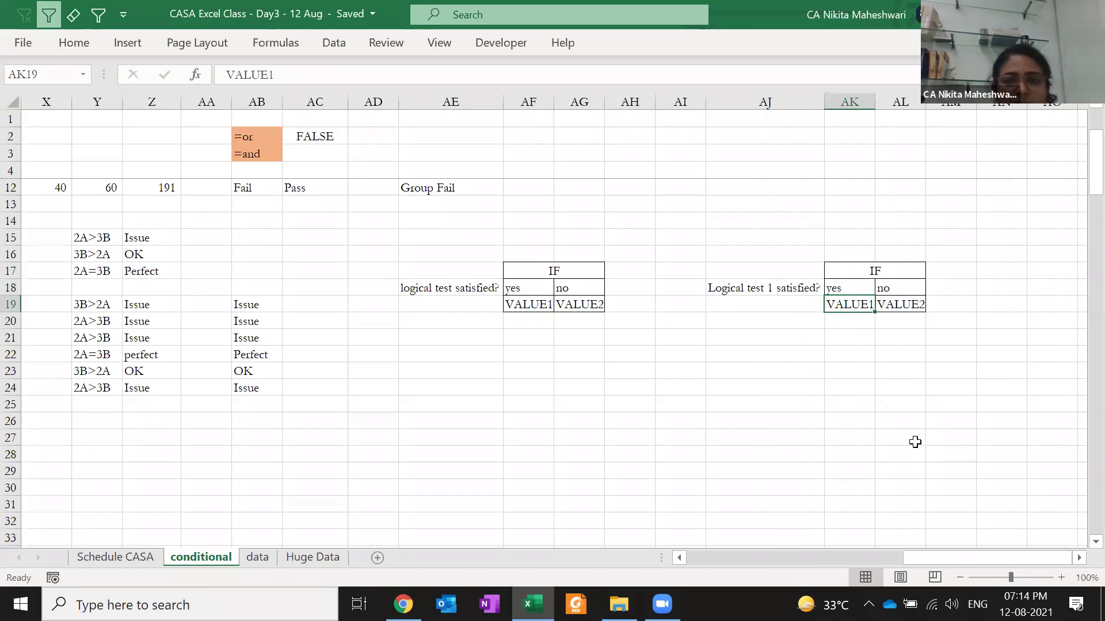
pyautogui.click(901, 291)
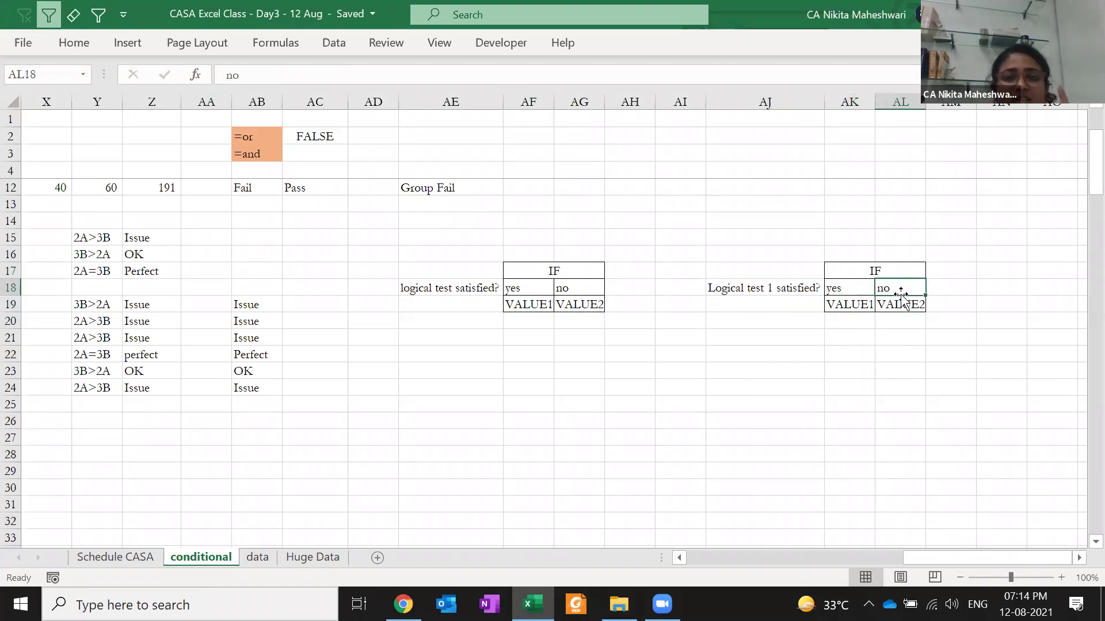
pyautogui.click(903, 304)
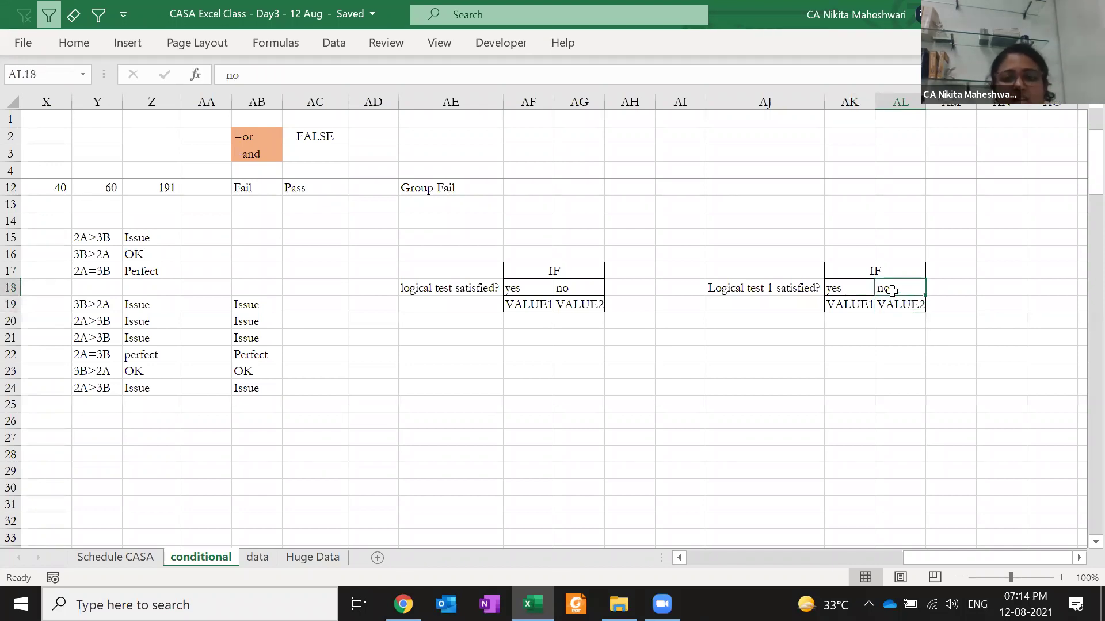
pyautogui.press('Delete')
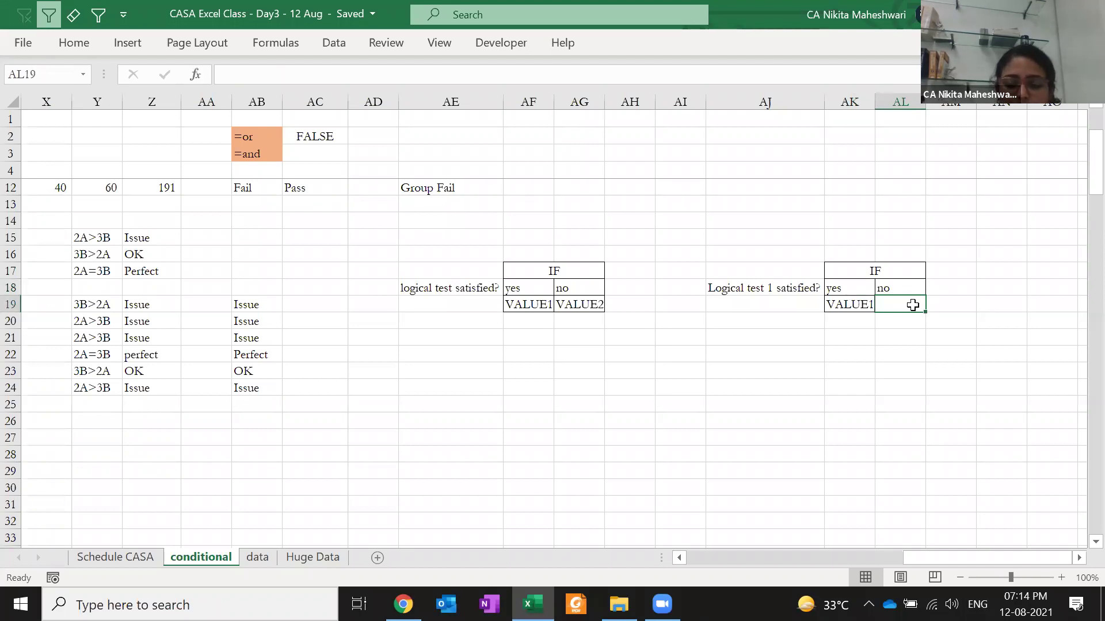
pyautogui.write('..')
pyautogui.press('Return')
pyautogui.write('..')
pyautogui.press('Return')
pyautogui.press('Return')
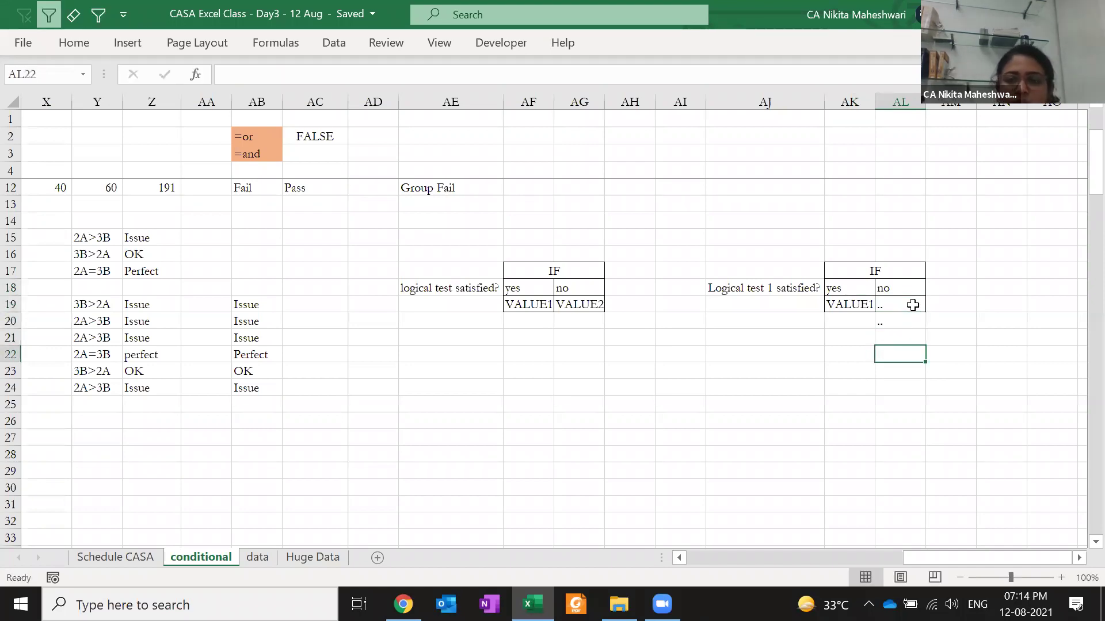
# - Enter the label "LOGICAL TEST 2?" in AJ21, correcting its spelling
pyautogui.press('Up')
pyautogui.press('Left')
pyautogui.press('Left')
pyautogui.write('LOGICLA TES')
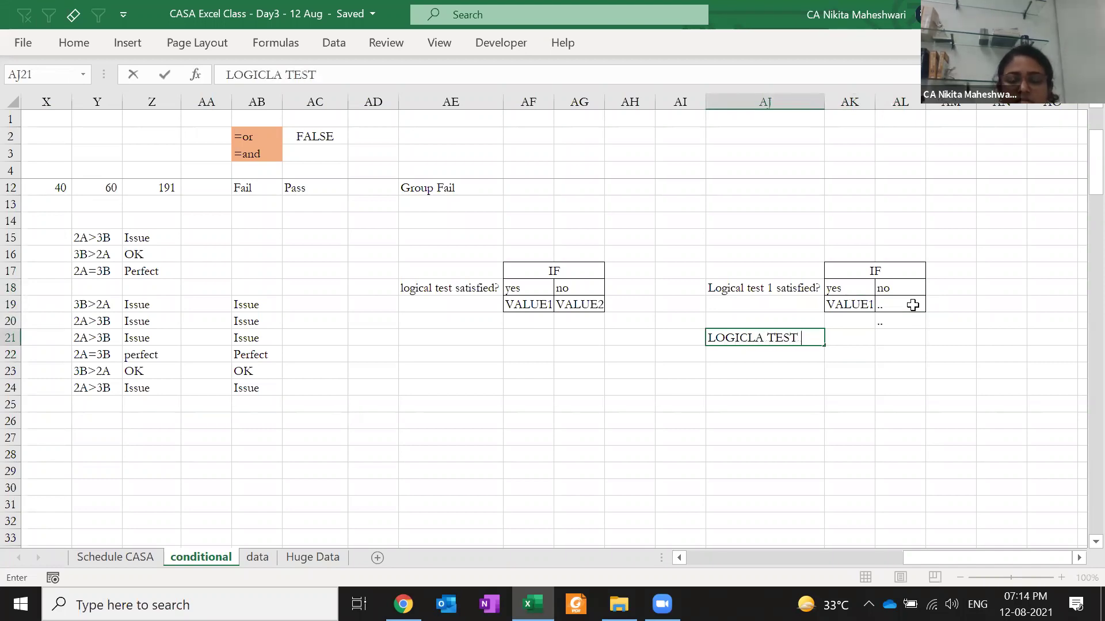
pyautogui.write('T 2?')
pyautogui.press('F2')
pyautogui.press('Left')
pyautogui.press('Left')
pyautogui.press('Left')
pyautogui.press('Left')
pyautogui.press('Left')
pyautogui.press('Left')
pyautogui.press('Left')
pyautogui.press('Left')
pyautogui.press('Right')
pyautogui.press('Right')
pyautogui.press('Right')
pyautogui.press('Right')
pyautogui.press('Right')
pyautogui.press('Right')
pyautogui.press('Right')
pyautogui.press('BackSpace')
pyautogui.press('BackSpace')
pyautogui.press('BackSpace')
pyautogui.write('AL')
pyautogui.press('Return')
pyautogui.press('Up')
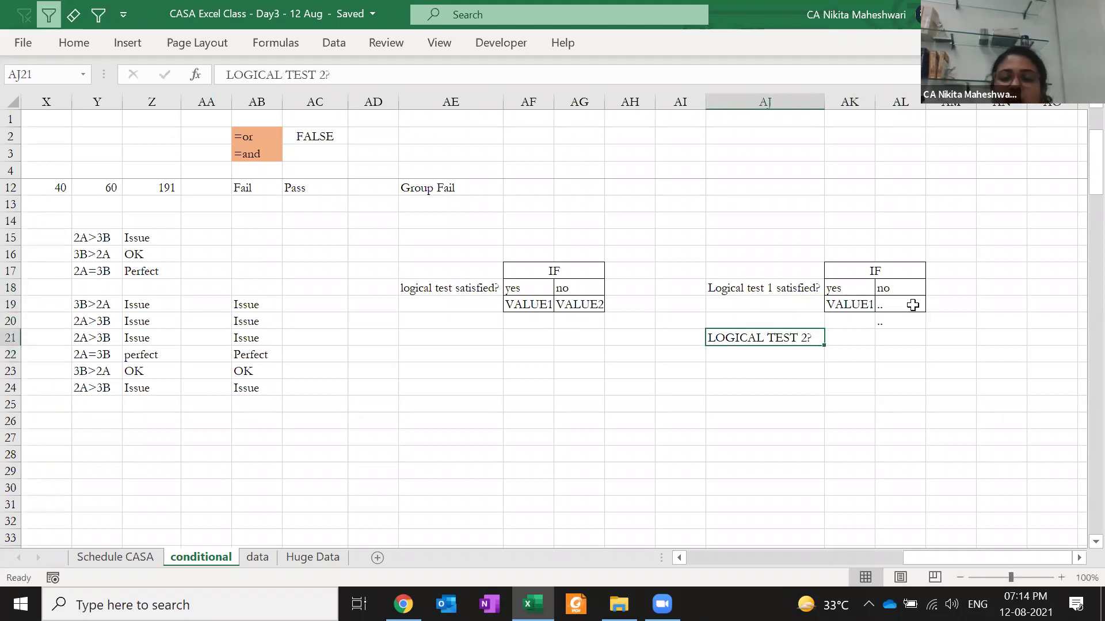
# - Add the second test's branches with yes in AK21, value2 in AK22 and no in AL21
pyautogui.moveTo(901, 288); pyautogui.dragTo(903, 319)
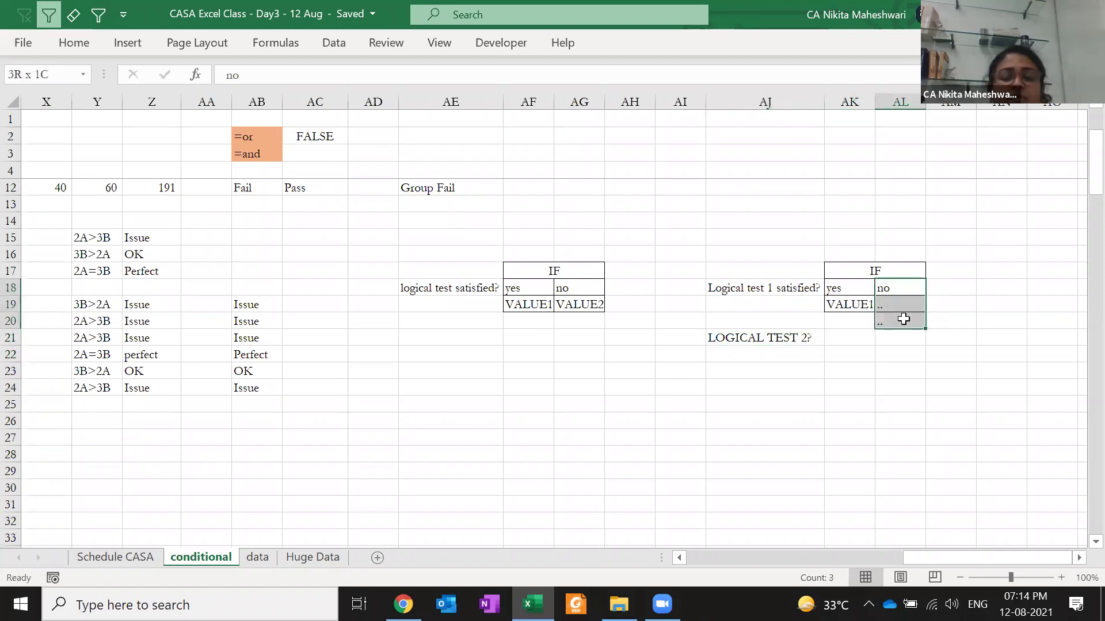
pyautogui.click(787, 340)
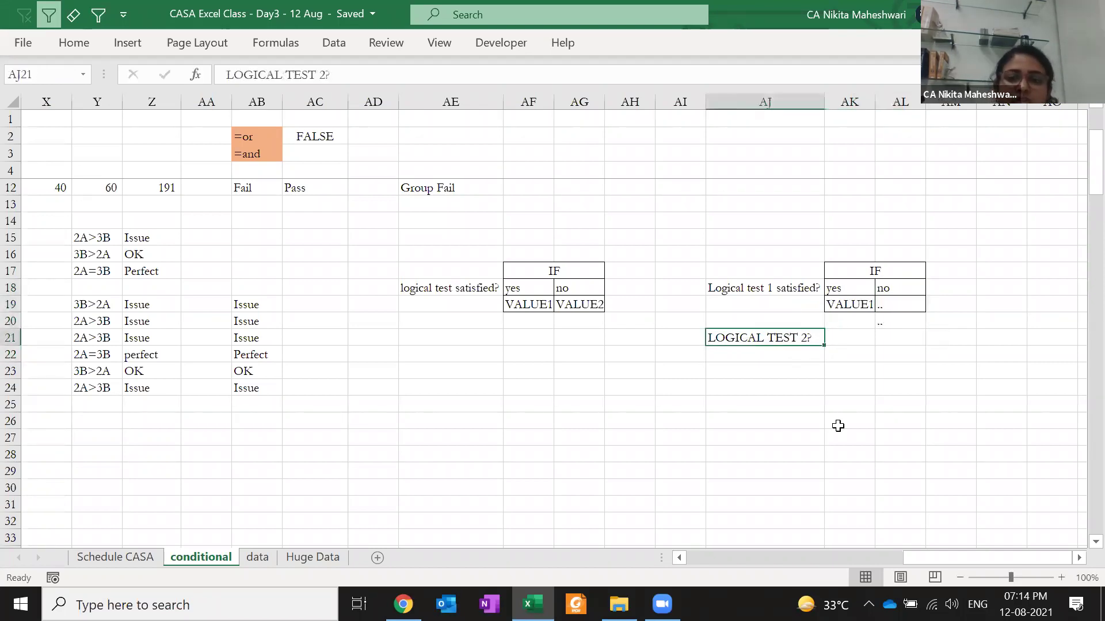
pyautogui.click(854, 340)
pyautogui.write('yes')
pyautogui.press('Return')
pyautogui.write('value2')
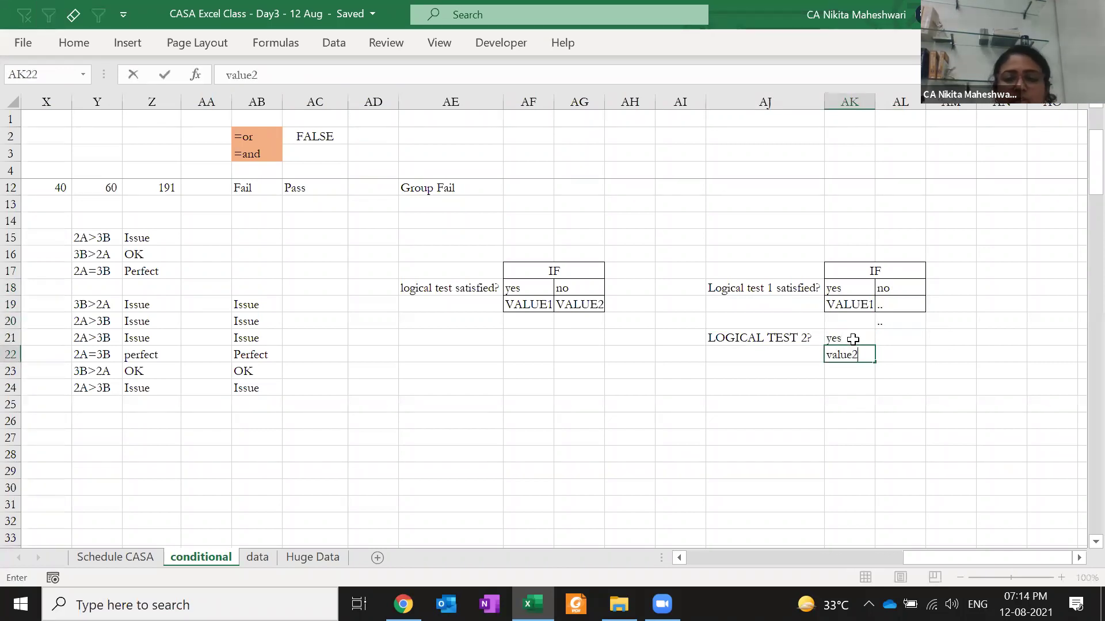
pyautogui.press('Tab')
pyautogui.press('Up')
pyautogui.write('no')
pyautogui.press('Return')
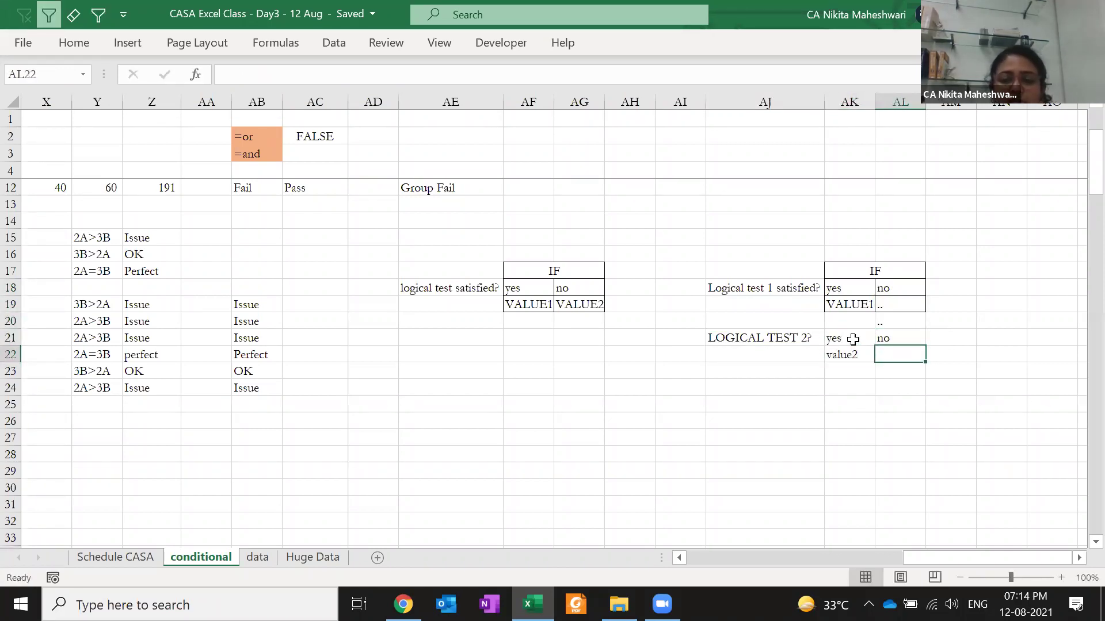
# - Enter continuation dots ".." in AL22 and AL23 under the second test's no branch
pyautogui.write('no')
pyautogui.press('BackSpace')
pyautogui.press('BackSpace')
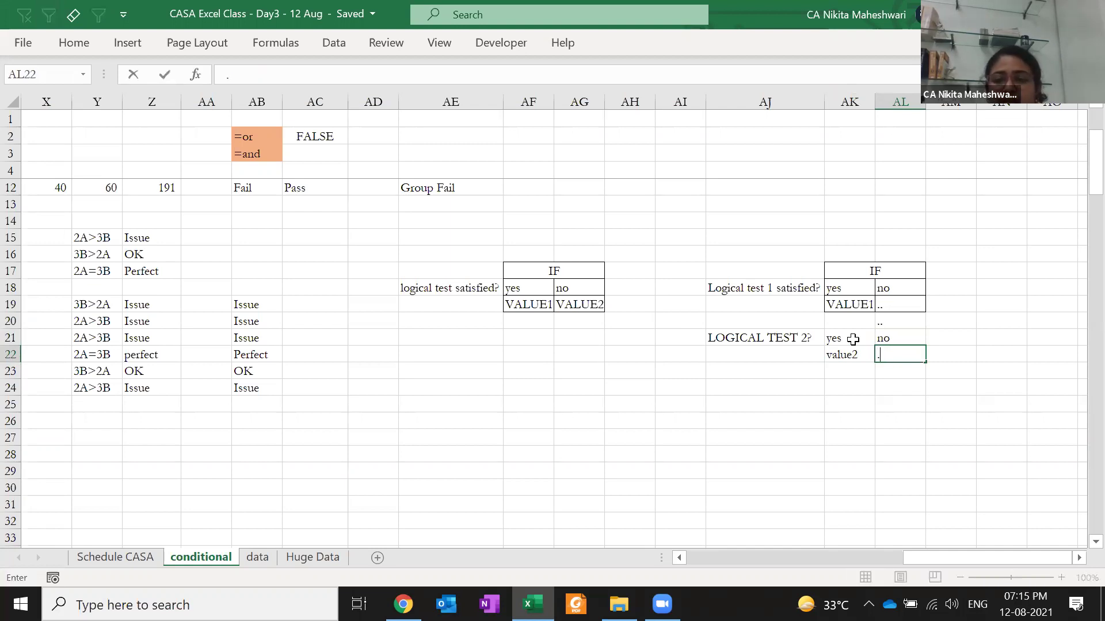
pyautogui.write('..')
pyautogui.press('Return')
pyautogui.write('..')
pyautogui.press('Return')
# - Copy the second test's block AJ21:AL23 and paste it directly below, starting at AJ24
pyautogui.press('Left')
pyautogui.press('Left')
pyautogui.press('Up')
pyautogui.press('Up')
pyautogui.press('Up')
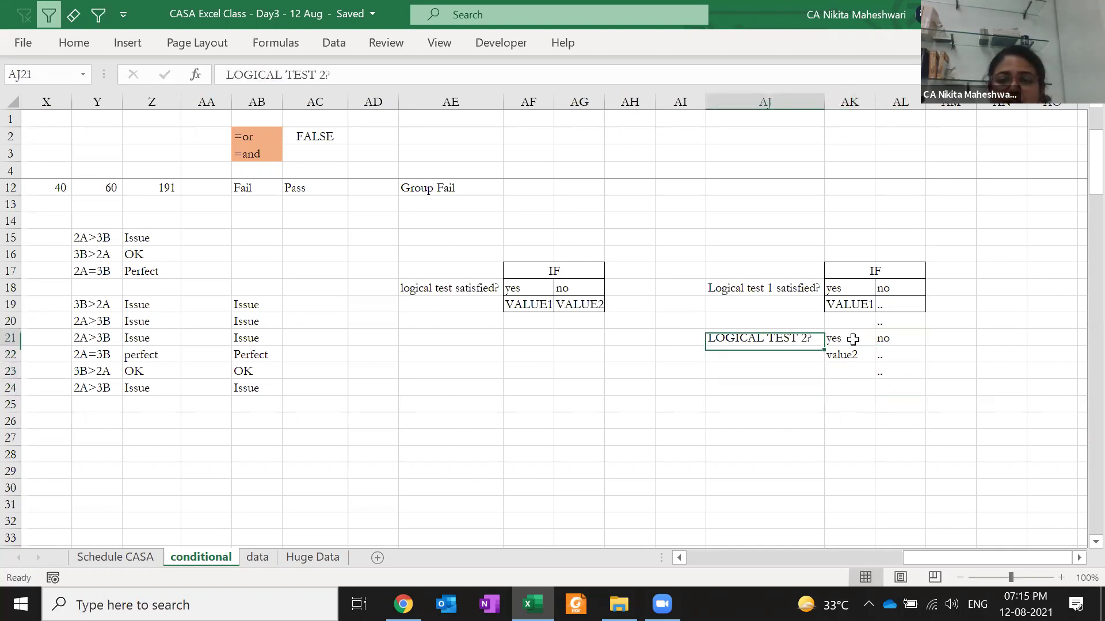
pyautogui.hotkey('shift', 'Right')
pyautogui.hotkey('shift', 'Right')
pyautogui.hotkey('shift', 'Down')
pyautogui.hotkey('shift', 'Down')
pyautogui.hotkey('ctrl', 'c')
pyautogui.press('Down')
pyautogui.press('Down')
pyautogui.press('Down')
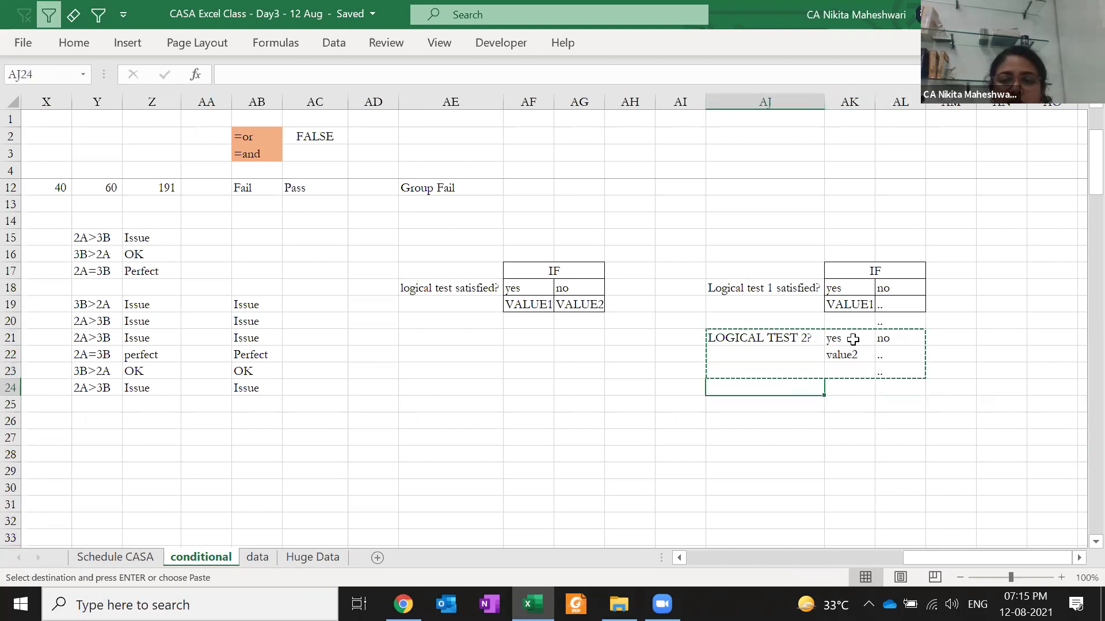
pyautogui.press('Return')
# - Change the copied label in AJ24 to "LOGICAL TEST 3?" and its yes result in AK25 to value3
pyautogui.press('F2')
pyautogui.press('Delete')
pyautogui.write('3')
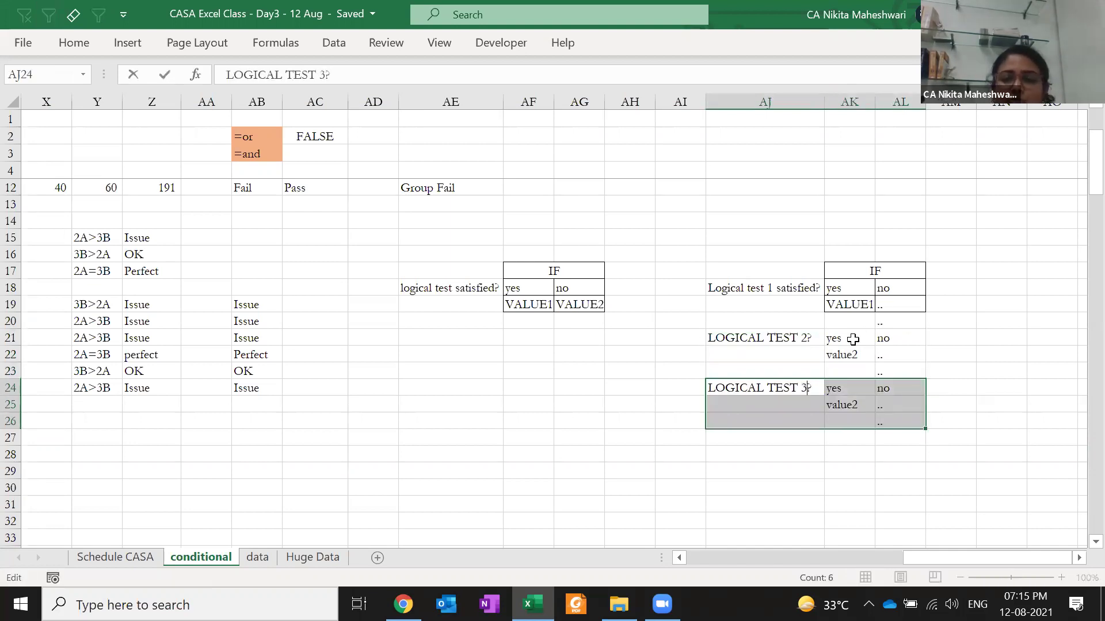
pyautogui.press('Return')
pyautogui.press('Right')
pyautogui.press('F2')
pyautogui.press('BackSpace')
pyautogui.write('3')
pyautogui.press('Return')
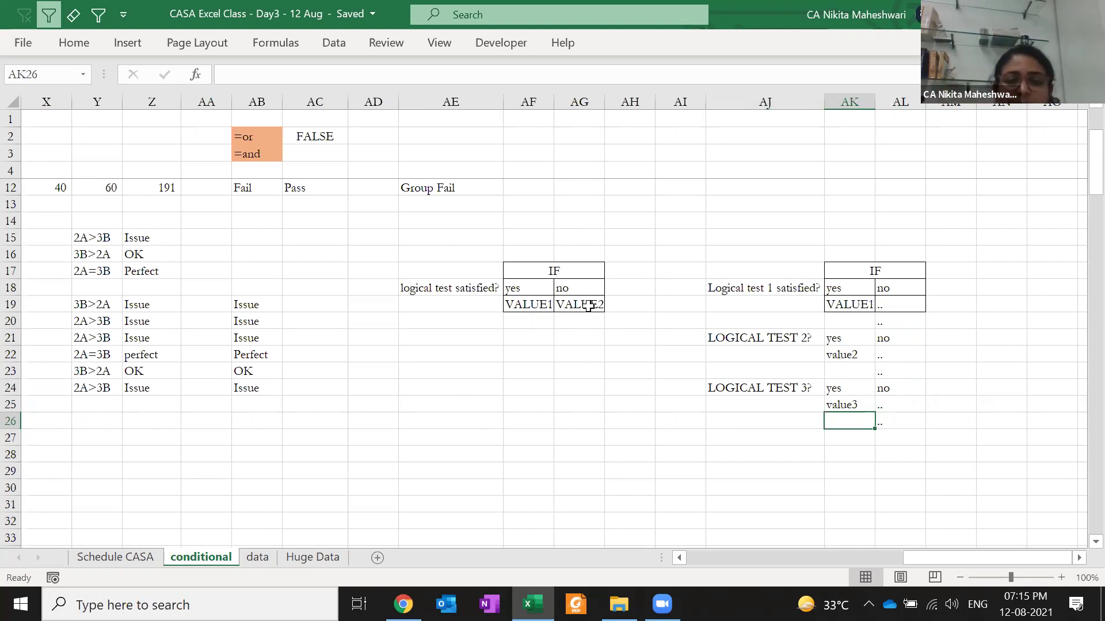
# - Compare the simple IF diagram with the chained one, tracing its logical test and the yes and no branches
pyautogui.click(567, 305)
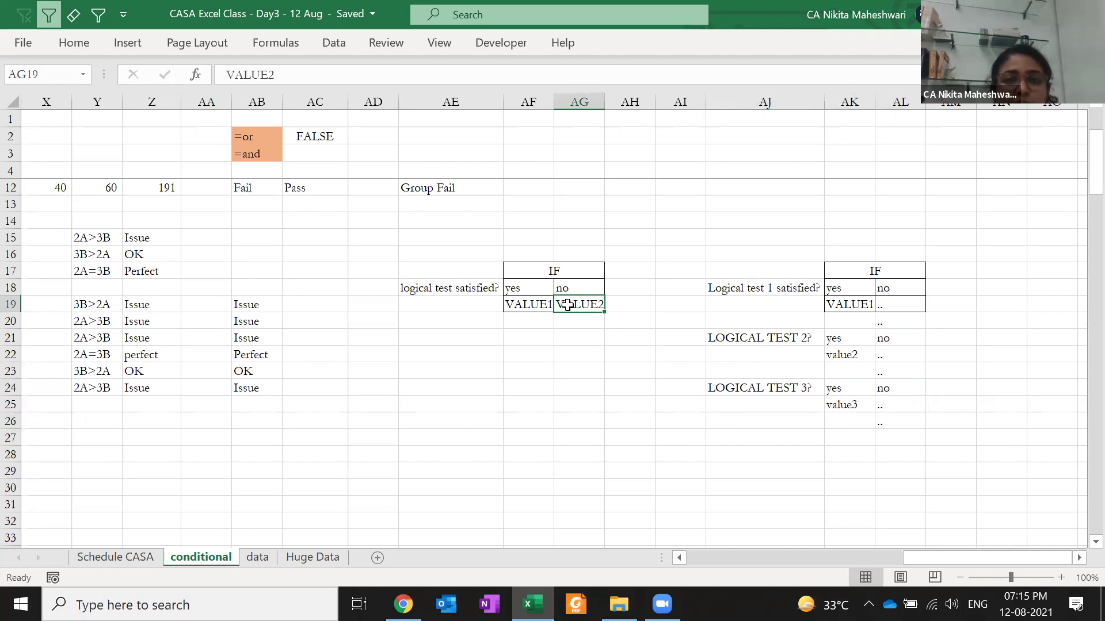
pyautogui.moveTo(892, 307); pyautogui.dragTo(899, 325)
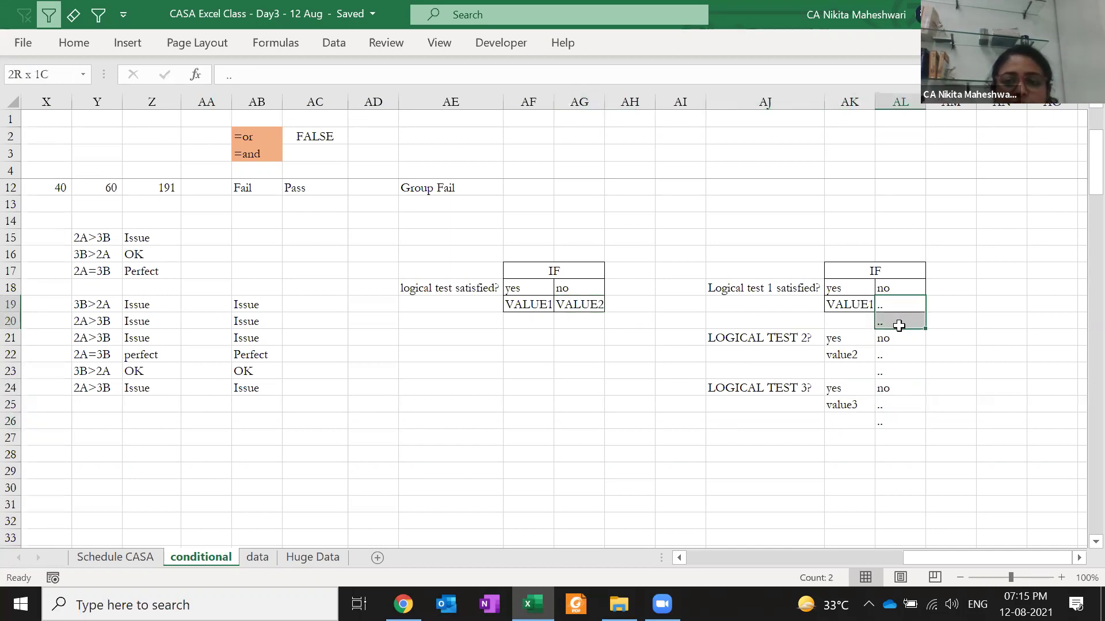
pyautogui.click(768, 338)
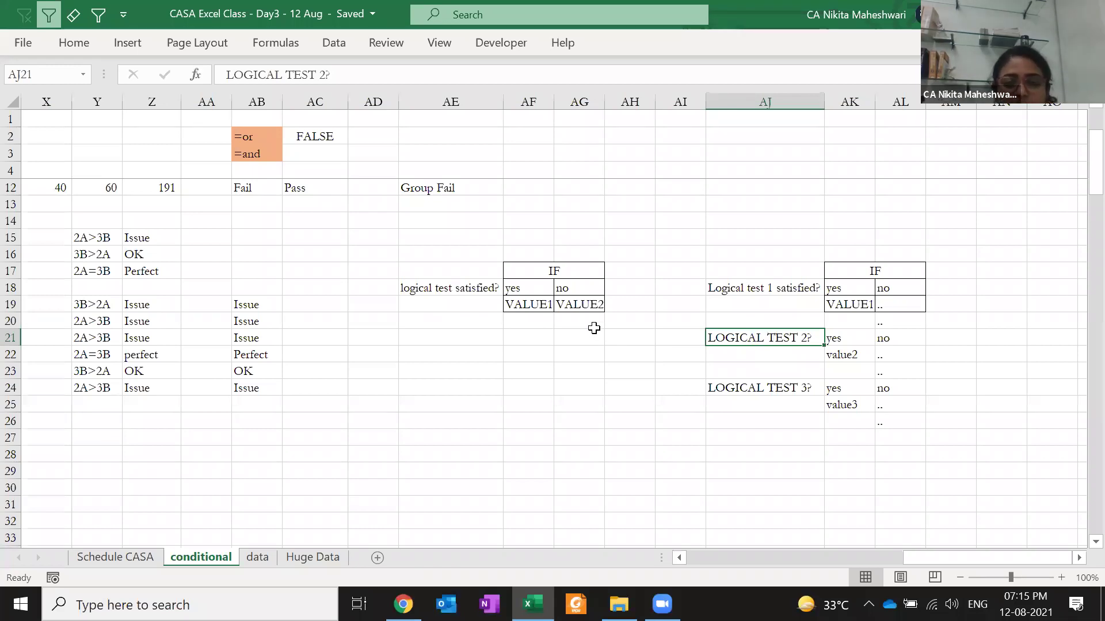
pyautogui.moveTo(439, 250); pyautogui.dragTo(561, 338)
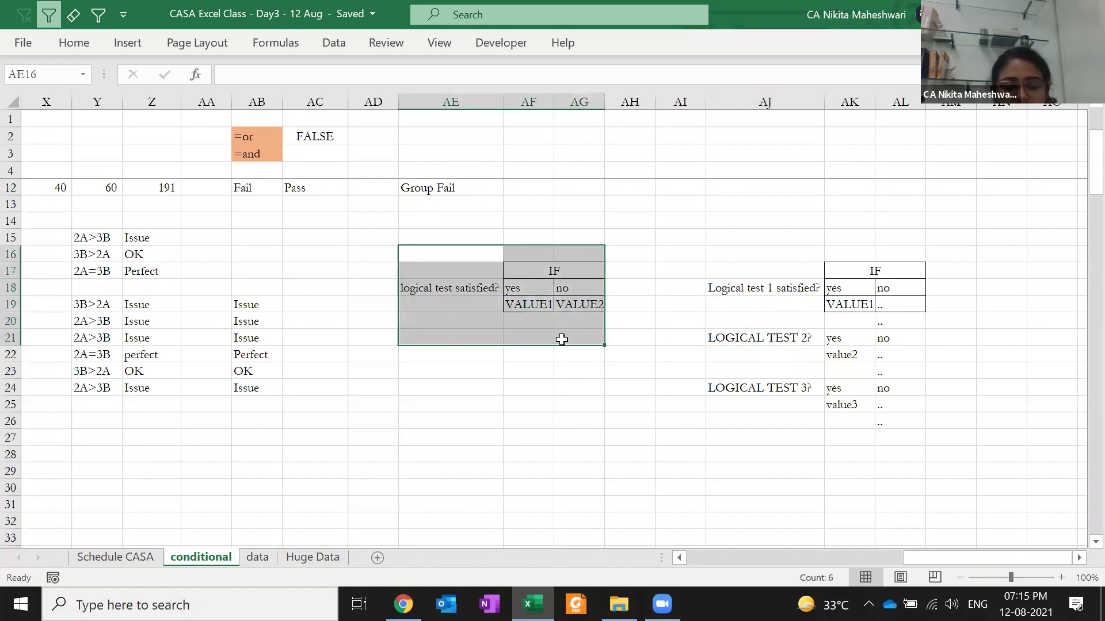
pyautogui.click(545, 372)
pyautogui.click(555, 271)
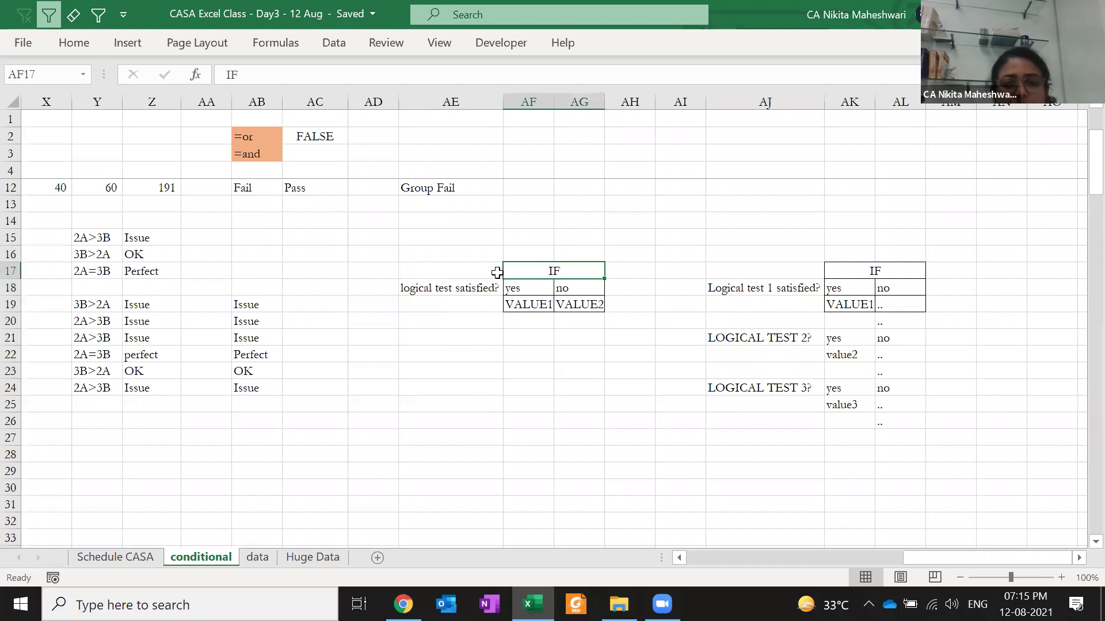
pyautogui.click(459, 287)
pyautogui.click(537, 284)
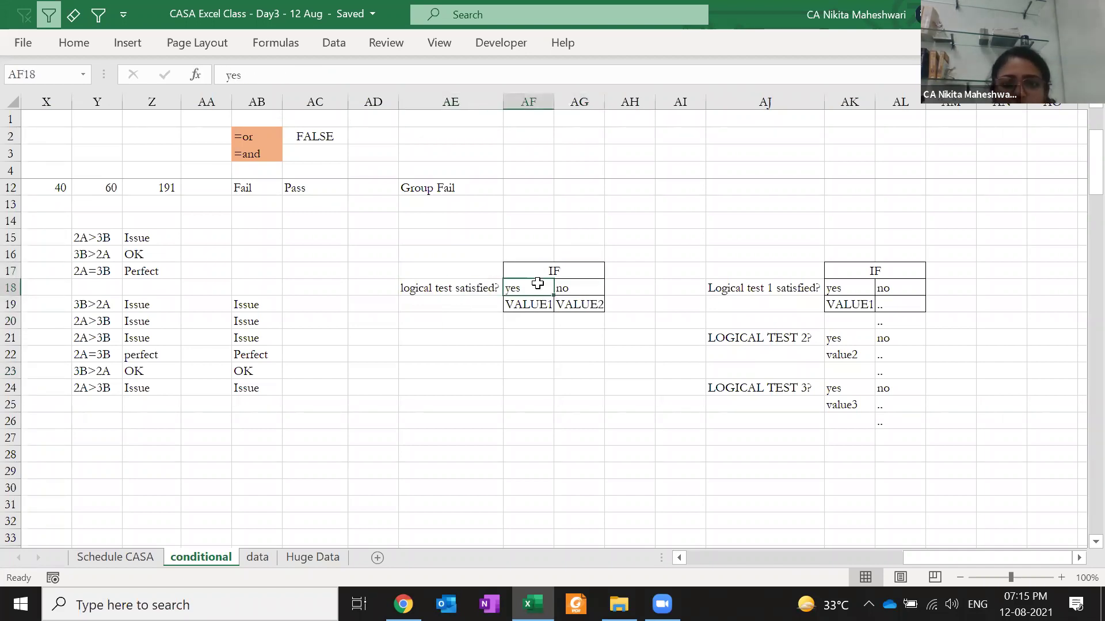
pyautogui.click(538, 304)
pyautogui.moveTo(554, 302); pyautogui.dragTo(571, 287)
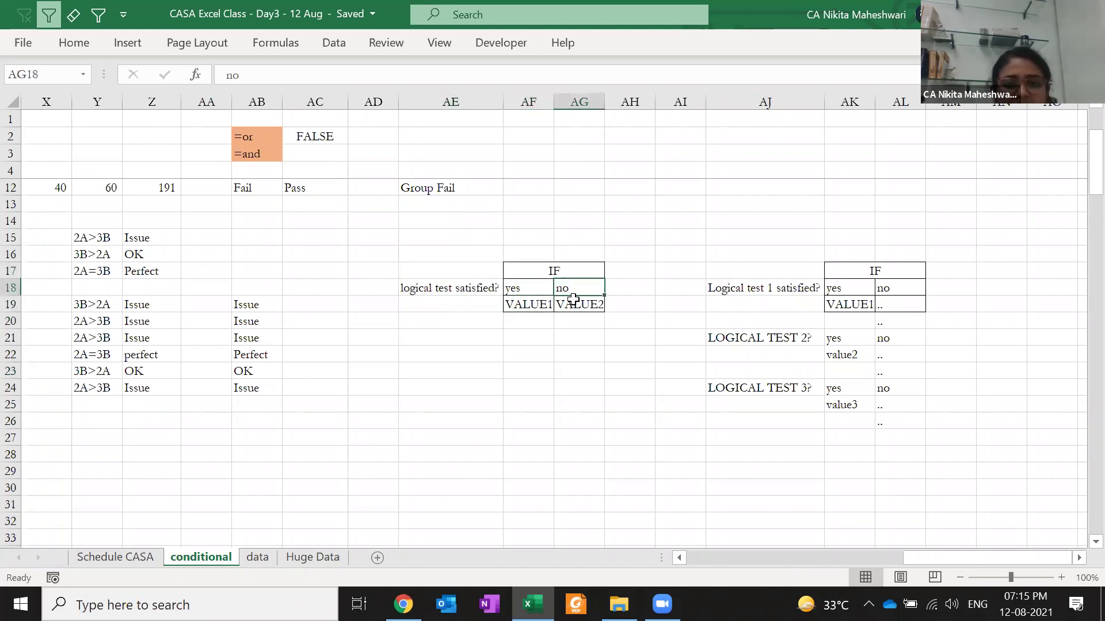
# - Replace VALUE2 in AG19 of the simple IF diagram with if()
pyautogui.click(573, 300)
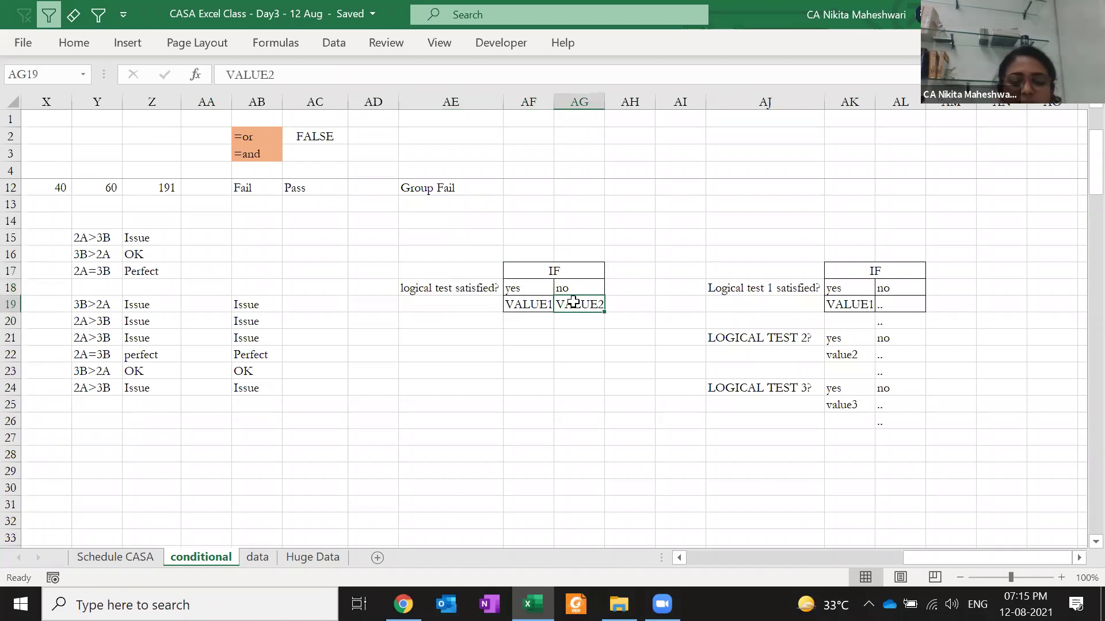
pyautogui.write('if(')
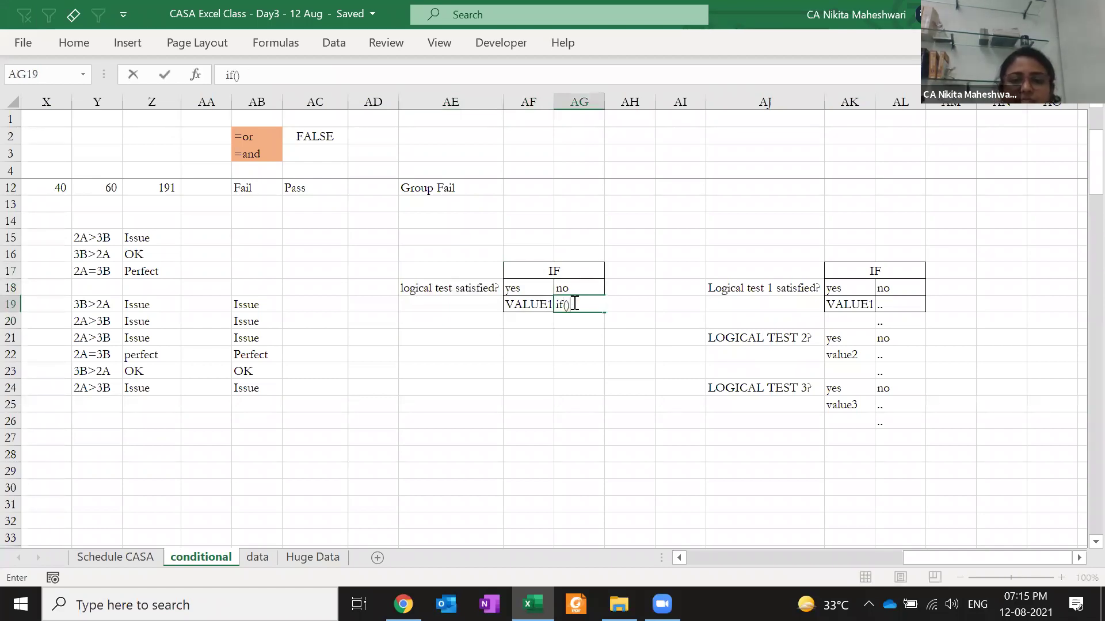
pyautogui.press('Return')
pyautogui.click(570, 301)
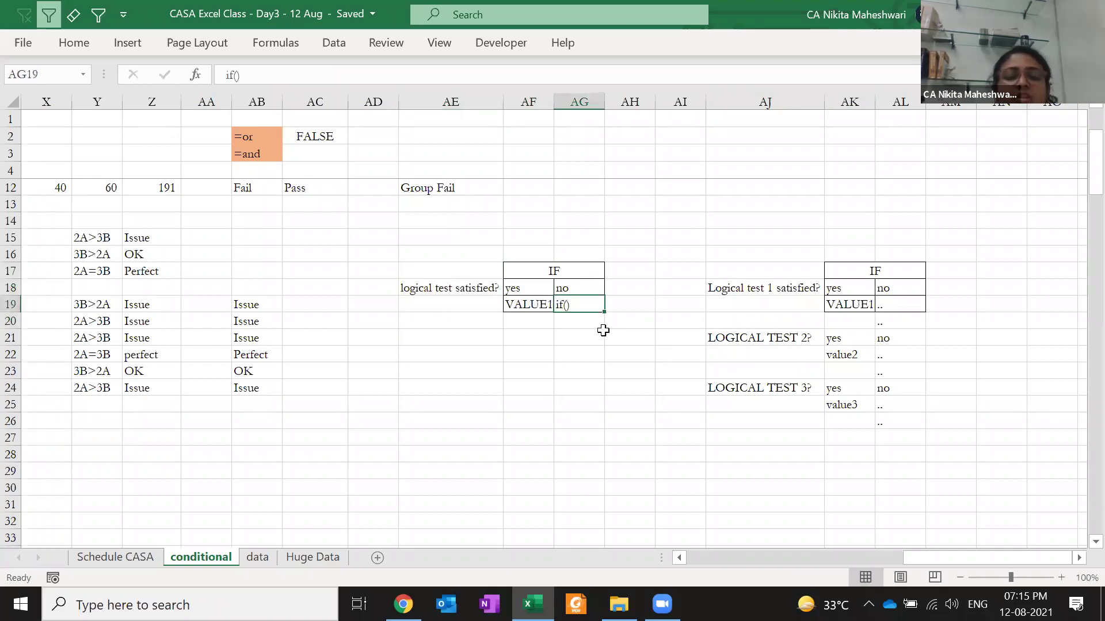
# - Trace the simple diagram's test through its no branch, and the empty areas AE21:AG24 and AE25:AG28 where further IFs would go
pyautogui.click(552, 270)
pyautogui.click(477, 289)
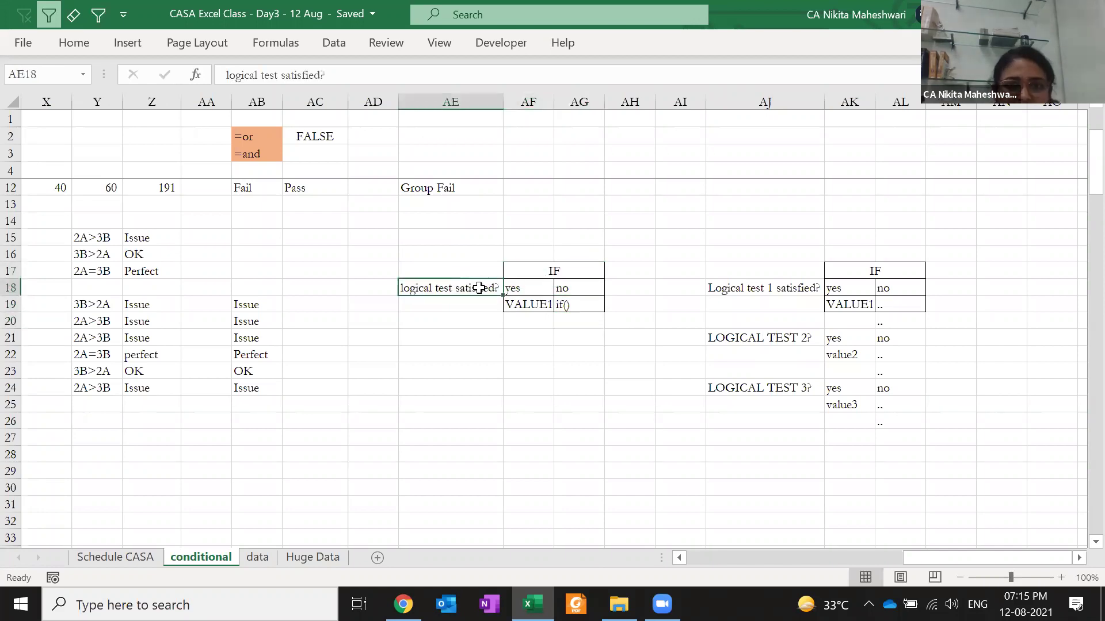
pyautogui.click(514, 286)
pyautogui.click(578, 293)
pyautogui.click(579, 301)
pyautogui.moveTo(490, 334); pyautogui.dragTo(566, 383)
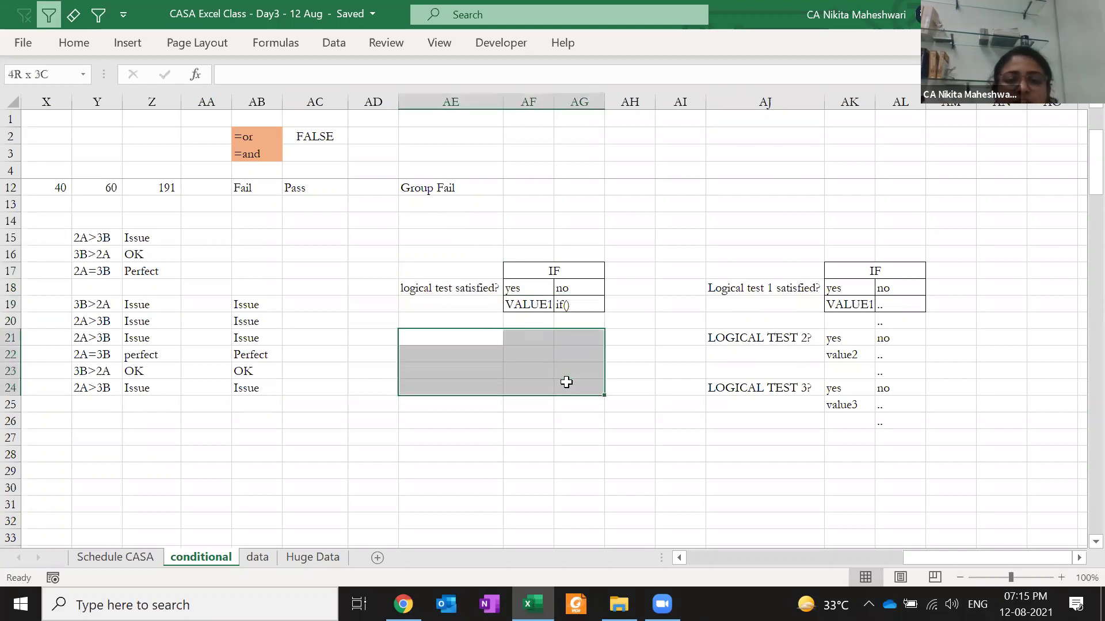
pyautogui.moveTo(442, 417); pyautogui.dragTo(576, 448)
pyautogui.click(580, 361)
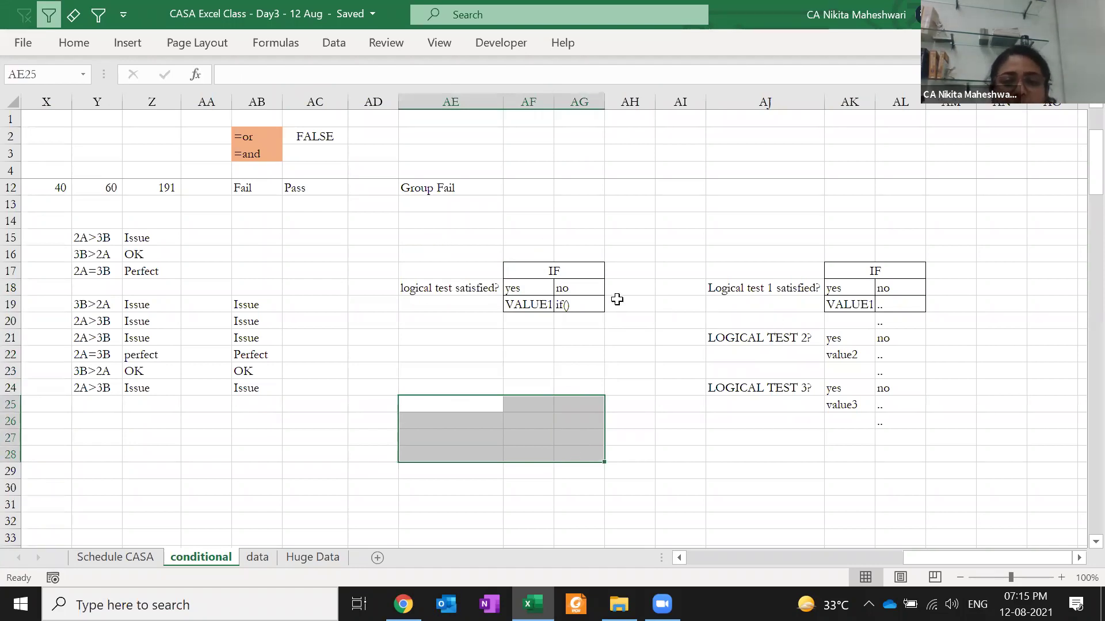
# - Enter VALUE2 in AG19 as the simple IF diagram's no result
pyautogui.click(581, 309)
pyautogui.press('Left')
pyautogui.hotkey('ctrl', 'c')
pyautogui.click(581, 308)
pyautogui.write('VALUE2')
pyautogui.press('Return')
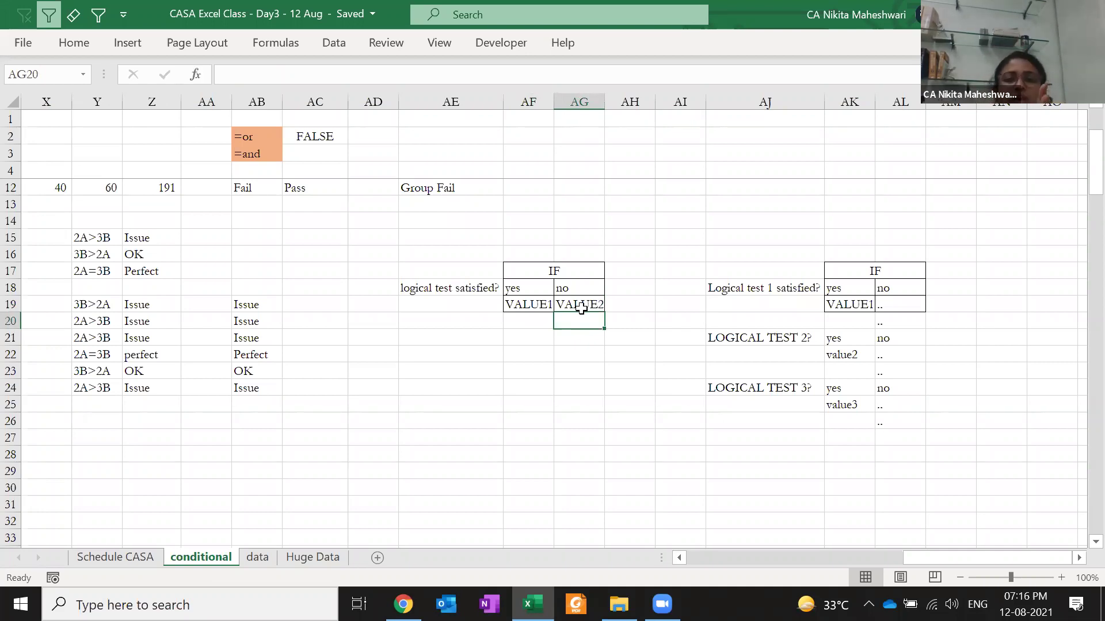
# - Enter the formula =IF(OR(B2=3,B2=4),"B","etc.") in D2 above the sales table
pyautogui.moveTo(877, 271); pyautogui.dragTo(770, 413)
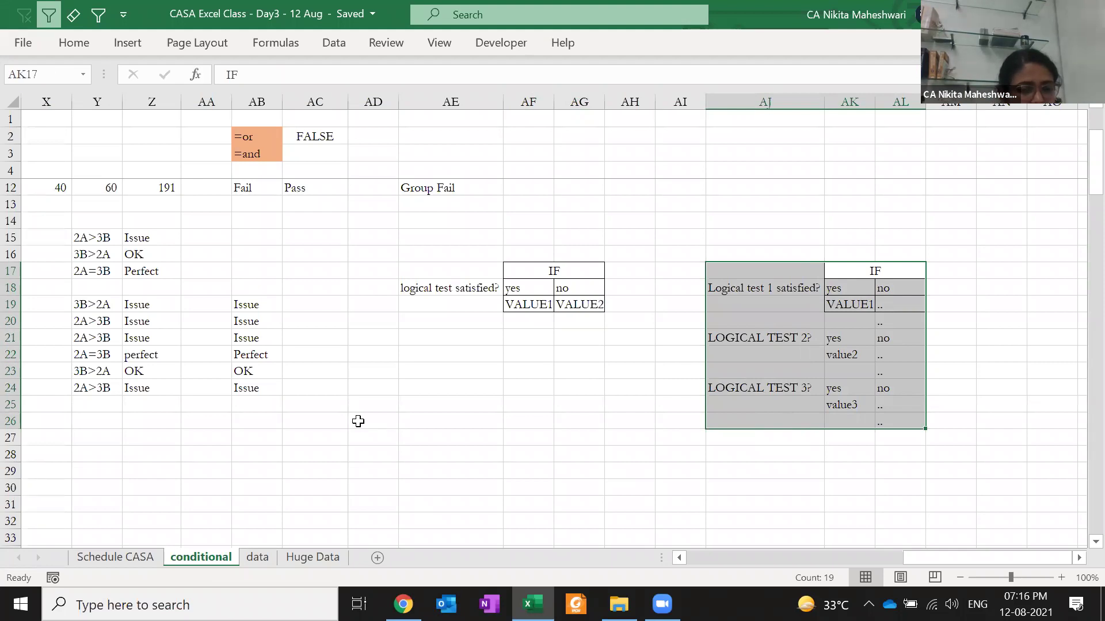
pyautogui.hscroll(-10, 358, 421)
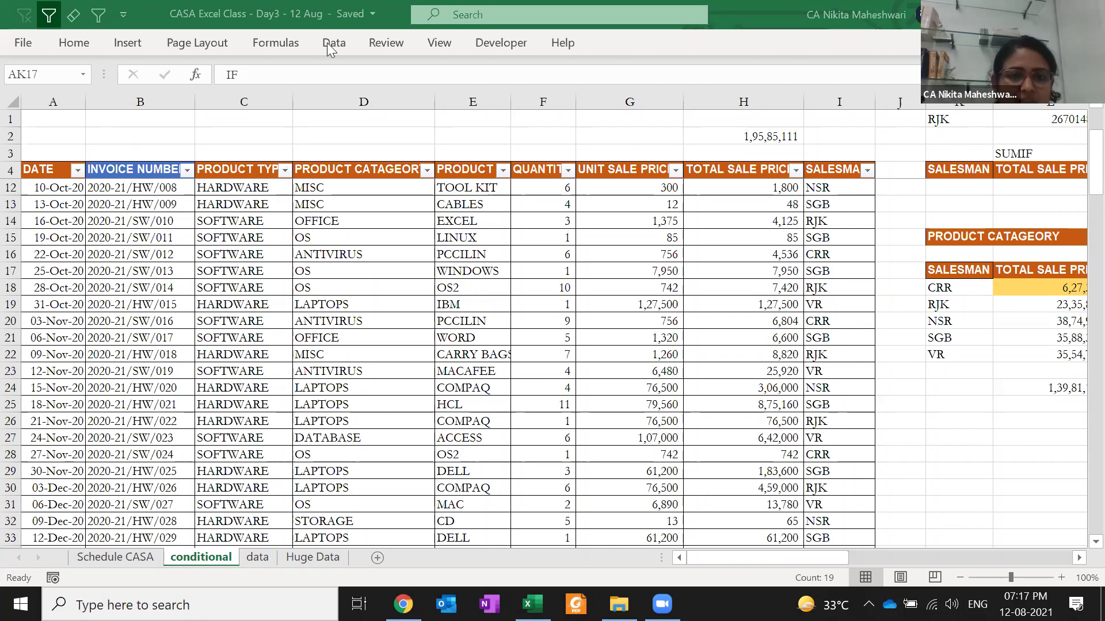
pyautogui.doubleClick(342, 137)
pyautogui.write('=IF(')
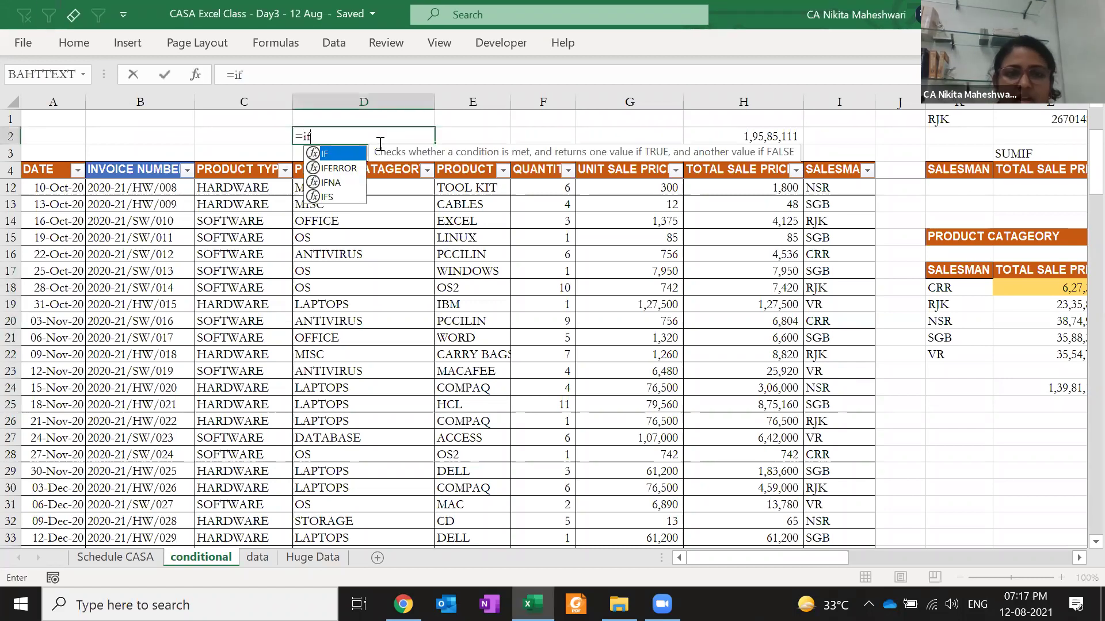
pyautogui.write('or(')
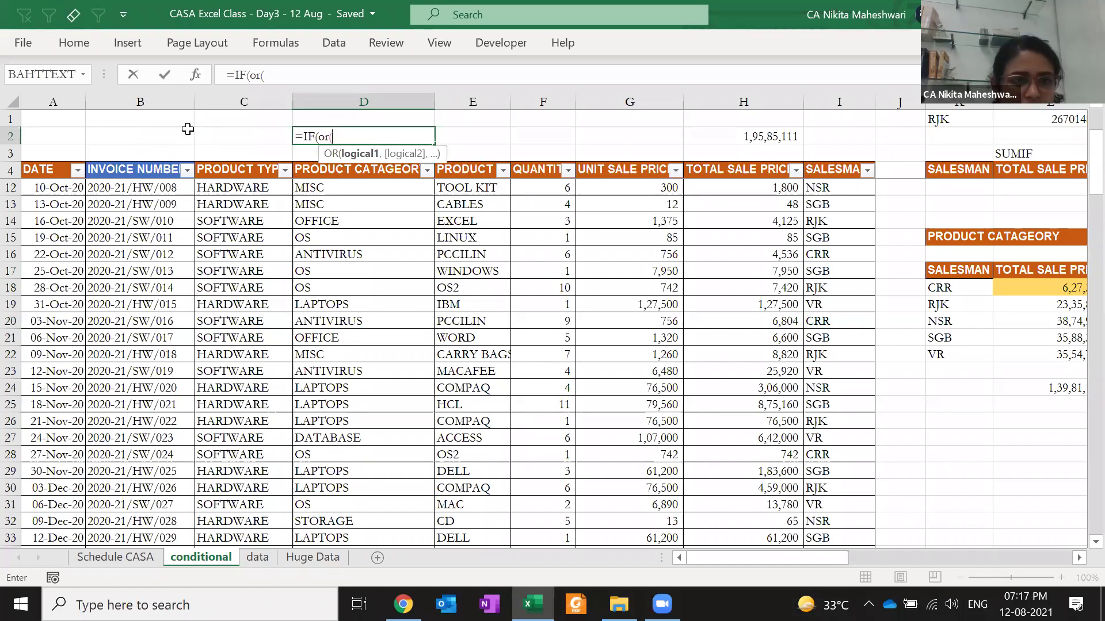
pyautogui.click(178, 130)
pyautogui.write('=3,')
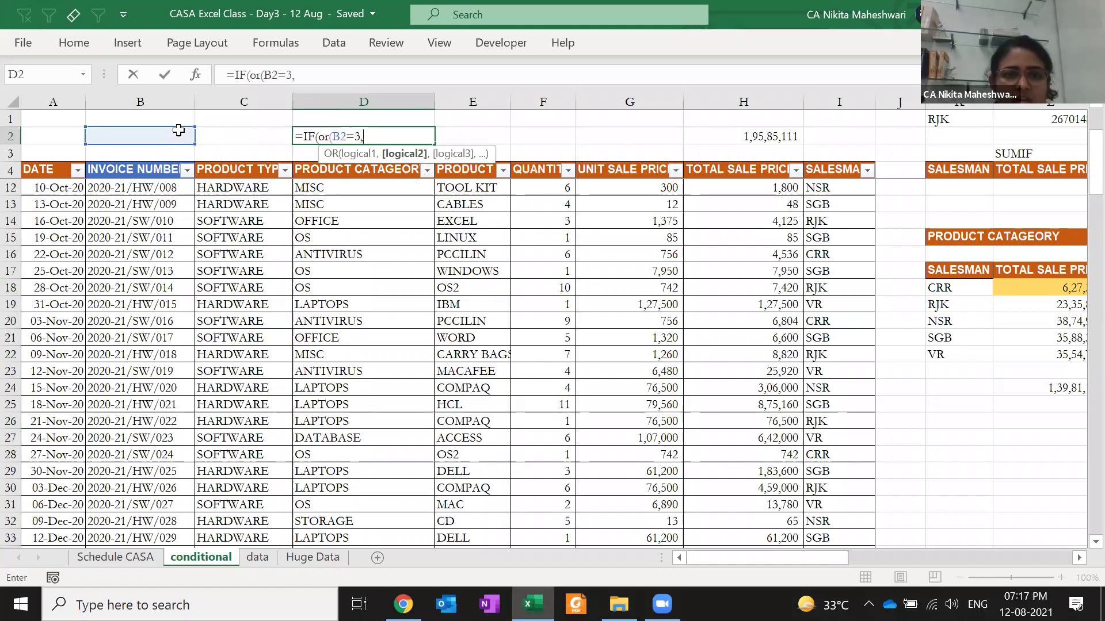
pyautogui.click(161, 131)
pyautogui.write('=')
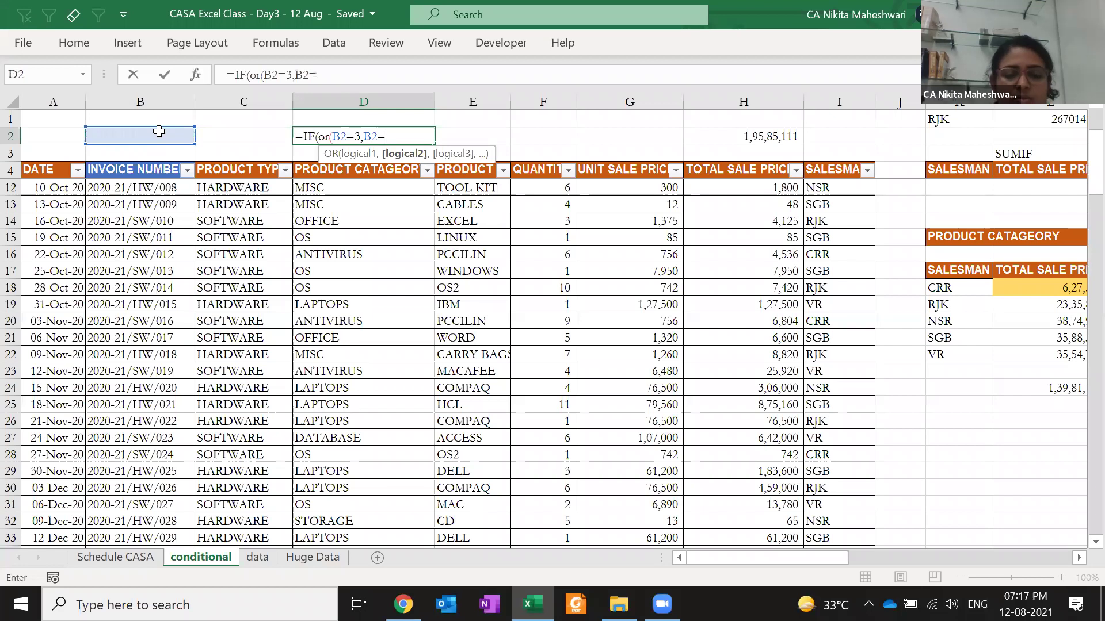
pyautogui.write('4),"B","')
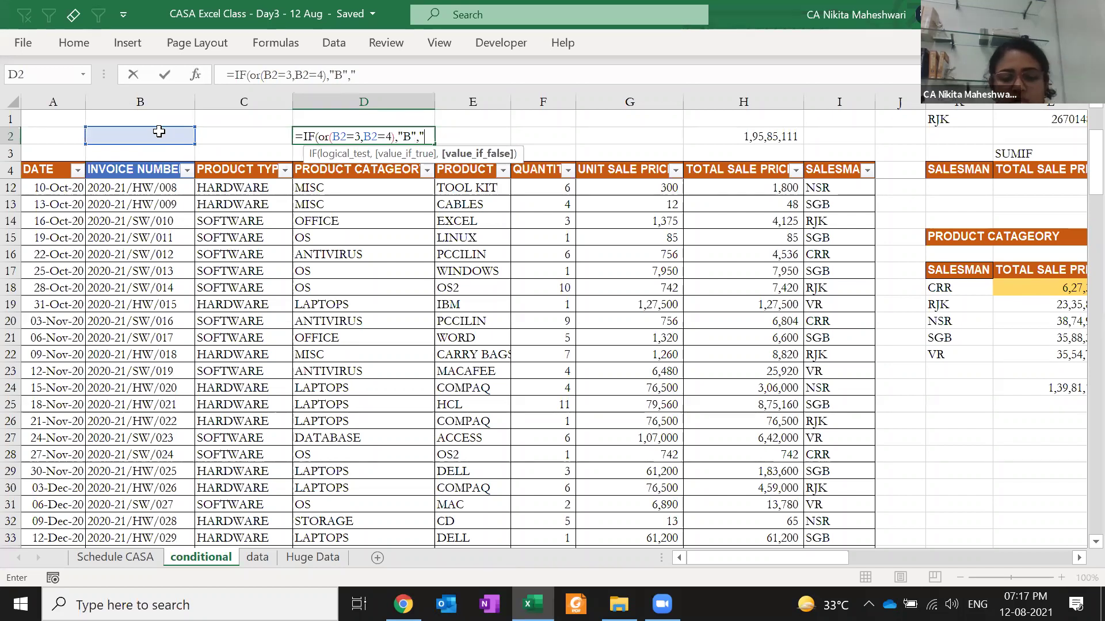
pyautogui.write('etc.)')
pyautogui.hotkey('ctrl', 'Return')
# - Test the OR formula by entering 3 and 4 in B2, checking the result in D2 each time
pyautogui.write('3')
pyautogui.press('Return')
pyautogui.press('Up')
pyautogui.press('Right')
pyautogui.press('Right')
pyautogui.press('Left')
pyautogui.press('Left')
pyautogui.write('4')
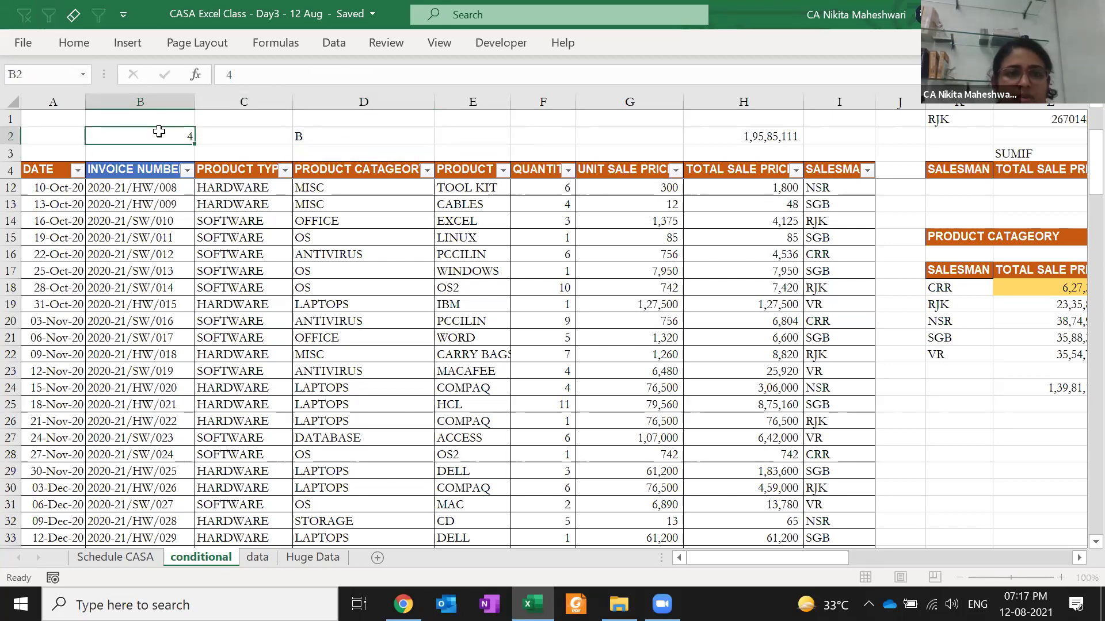
pyautogui.press('Right')
pyautogui.press('Right')
pyautogui.press('Left')
pyautogui.press('Left')
# - Set B2 to 1 and check the formula's result in D2
pyautogui.write('1')
pyautogui.hotkey('ctrl', 'Return')
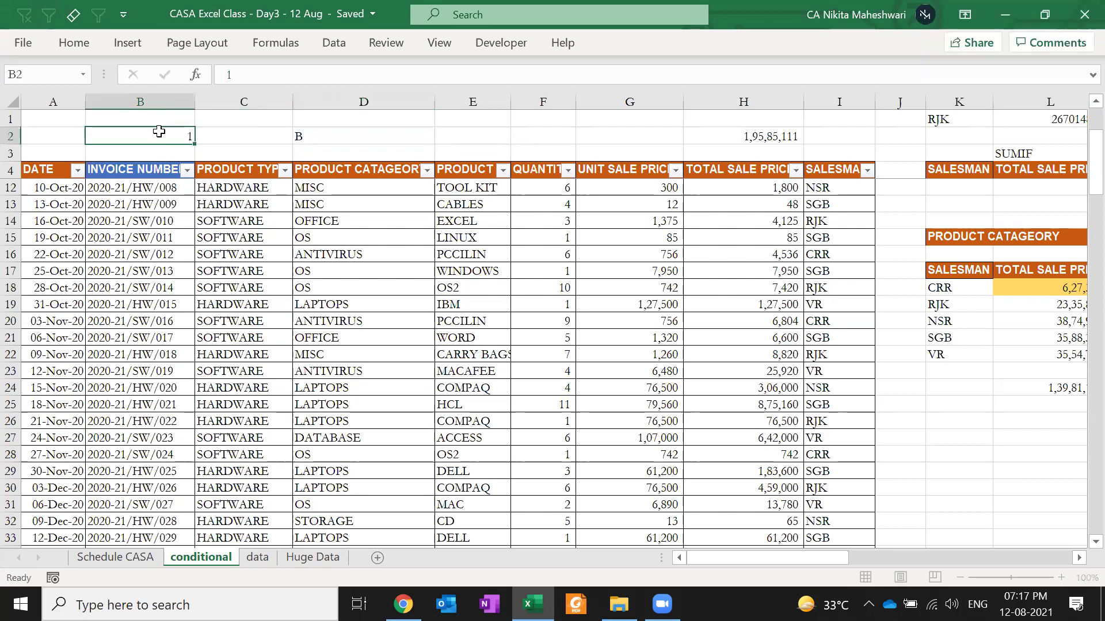
pyautogui.press('Right')
pyautogui.press('Right')
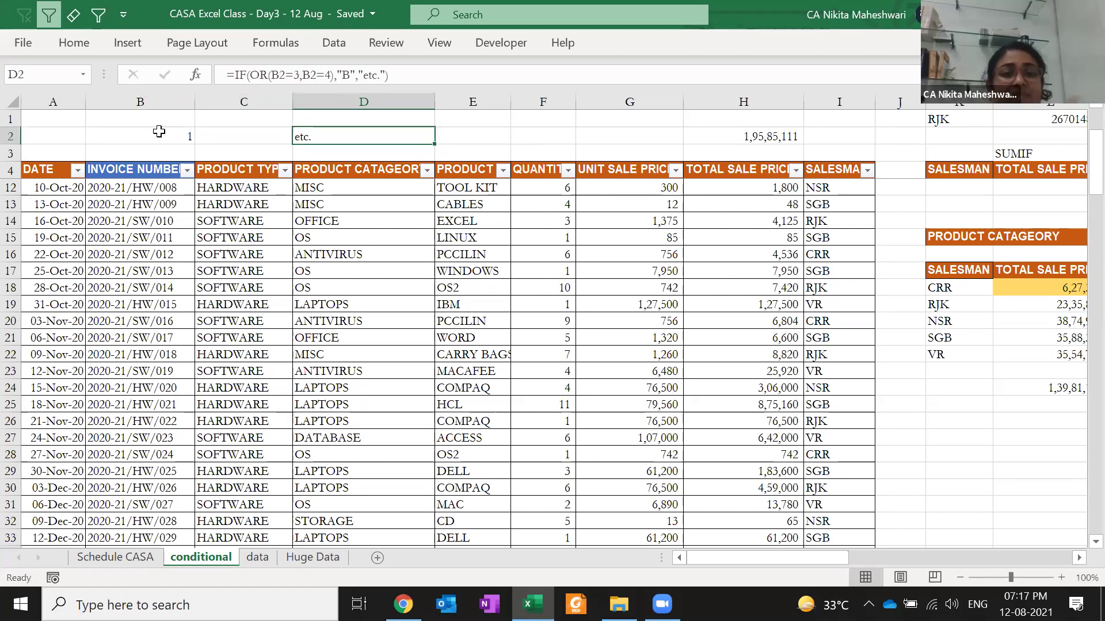
# - Clear the test value and formula from B2:D2
pyautogui.hotkey('shift', 'Left')
pyautogui.hotkey('shift', 'Left')
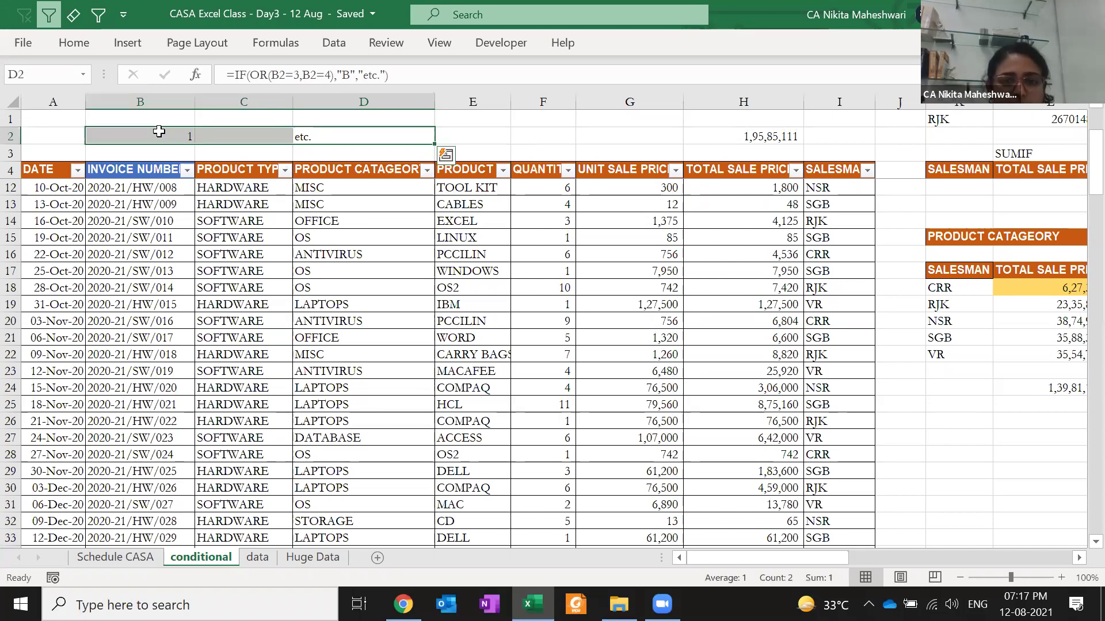
pyautogui.press('Delete')
pyautogui.click(438, 236)
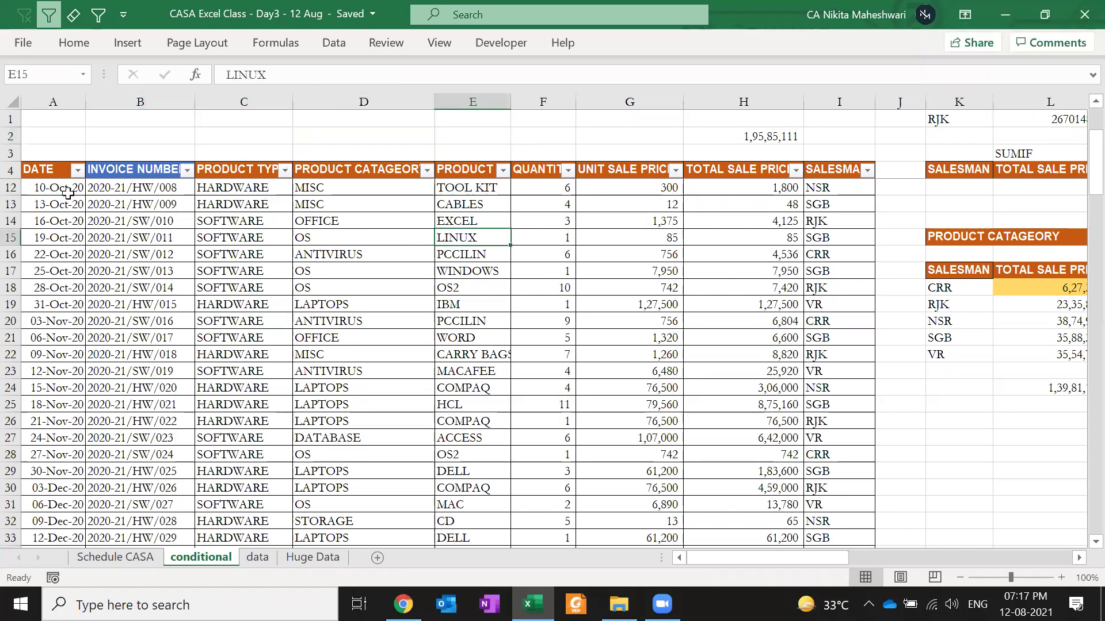
# - Examine the 2020 entries in the DATE column's filter without applying a filter
pyautogui.click(78, 170)
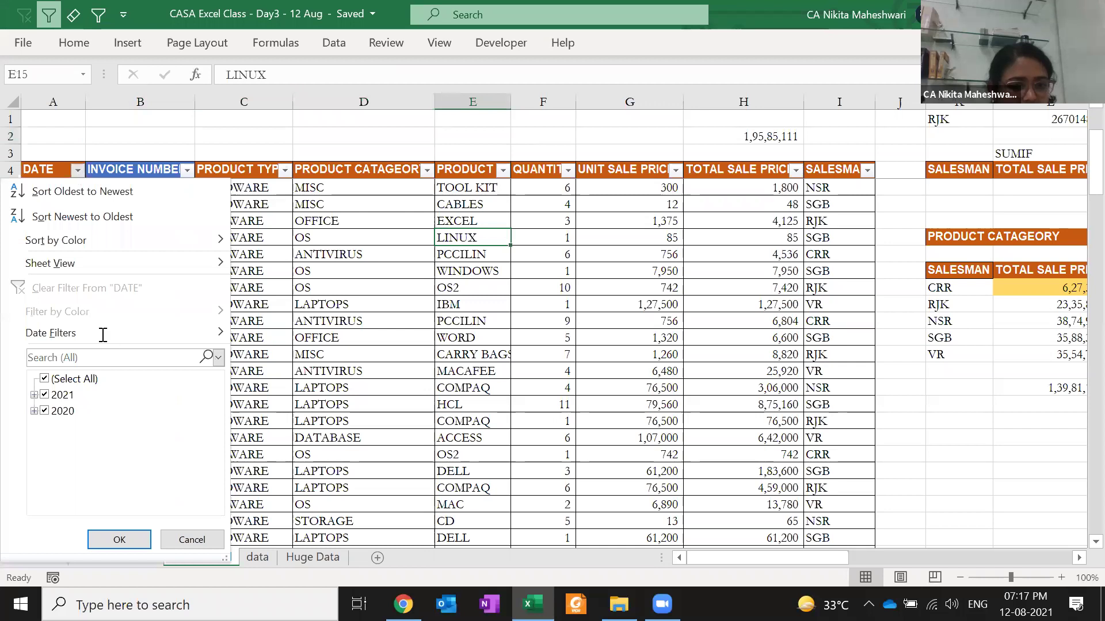
pyautogui.click(34, 412)
pyautogui.press('Escape')
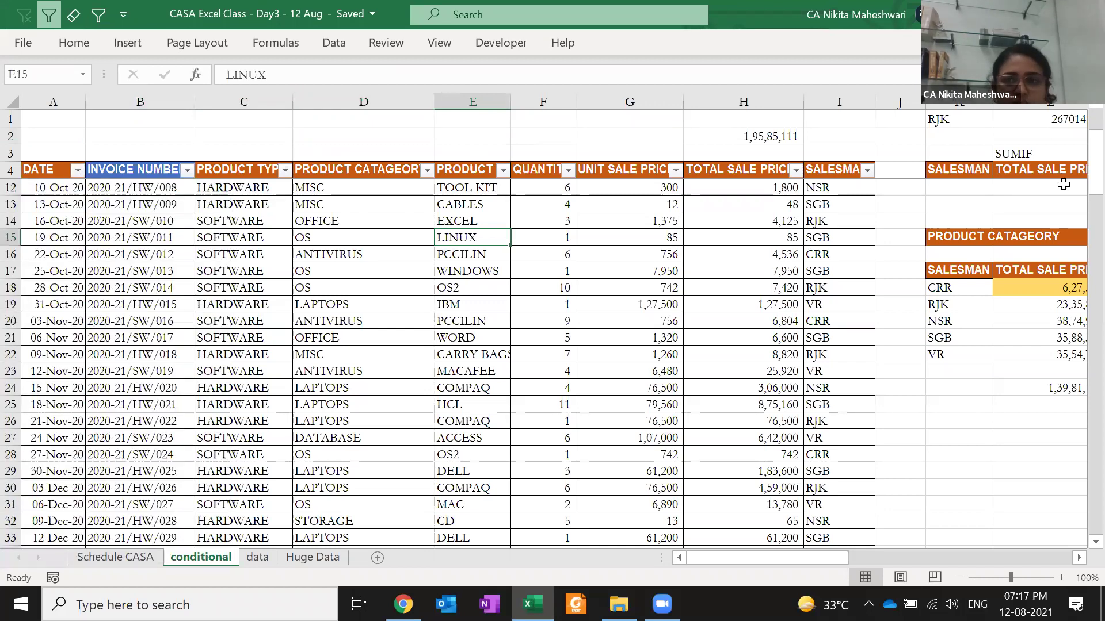
pyautogui.click(977, 339)
pyautogui.hotkey('ctrl', 'Right')
pyautogui.hotkey('ctrl', 'Left')
pyautogui.hotkey('ctrl', 'Left')
pyautogui.hotkey('ctrl', 'Left')
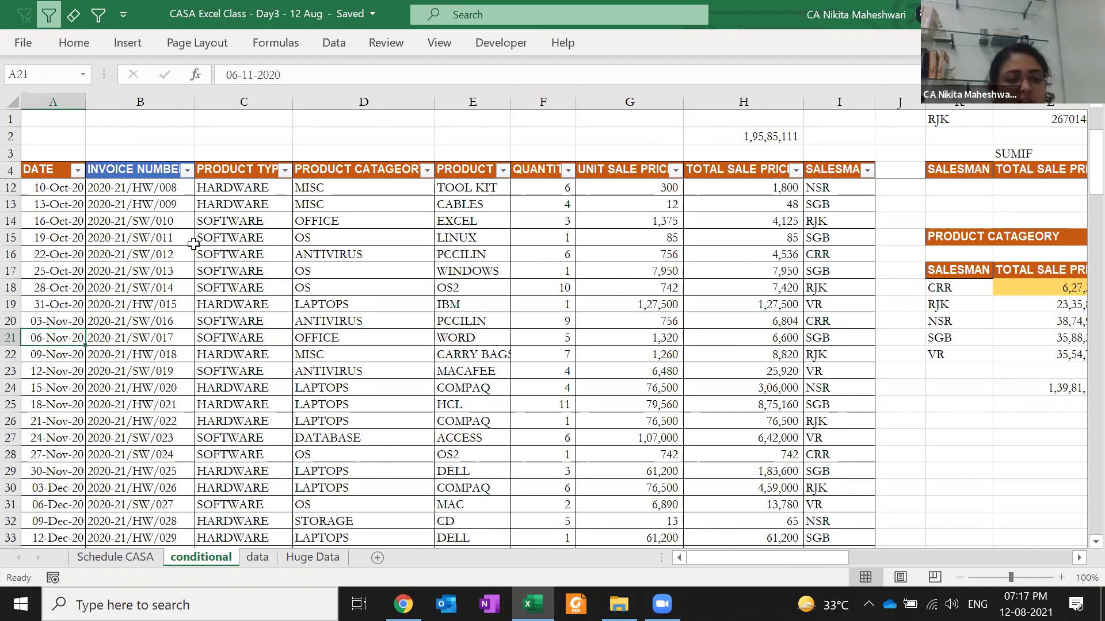
# - Undo the clearing of B2:D2 to restore the test value and the IF formula
pyautogui.click(202, 138)
pyautogui.click(128, 133)
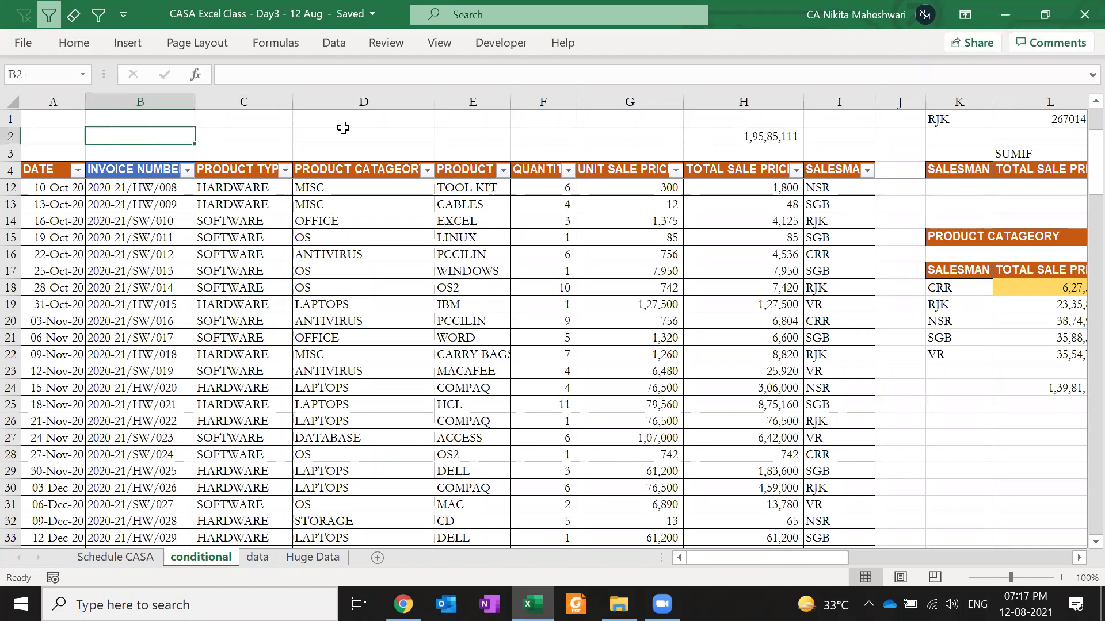
pyautogui.hotkey('ctrl', 'z')
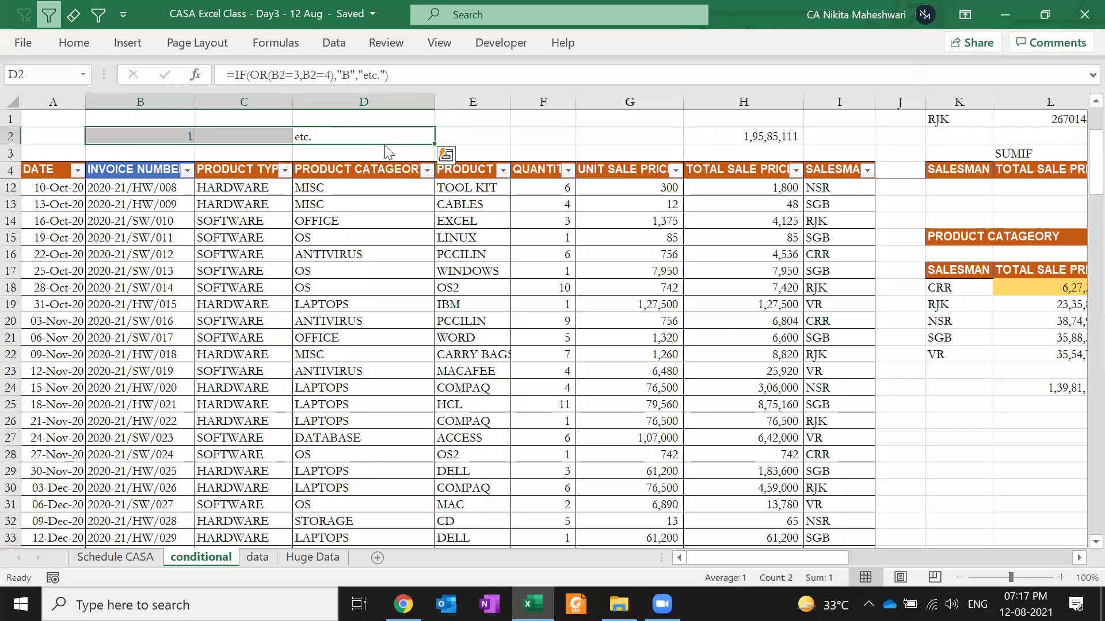
# - Enter the ranges 100 to 200 and 200 to 300 in E1:E2, with grades A and B beside them in F1:F2
pyautogui.click(185, 135)
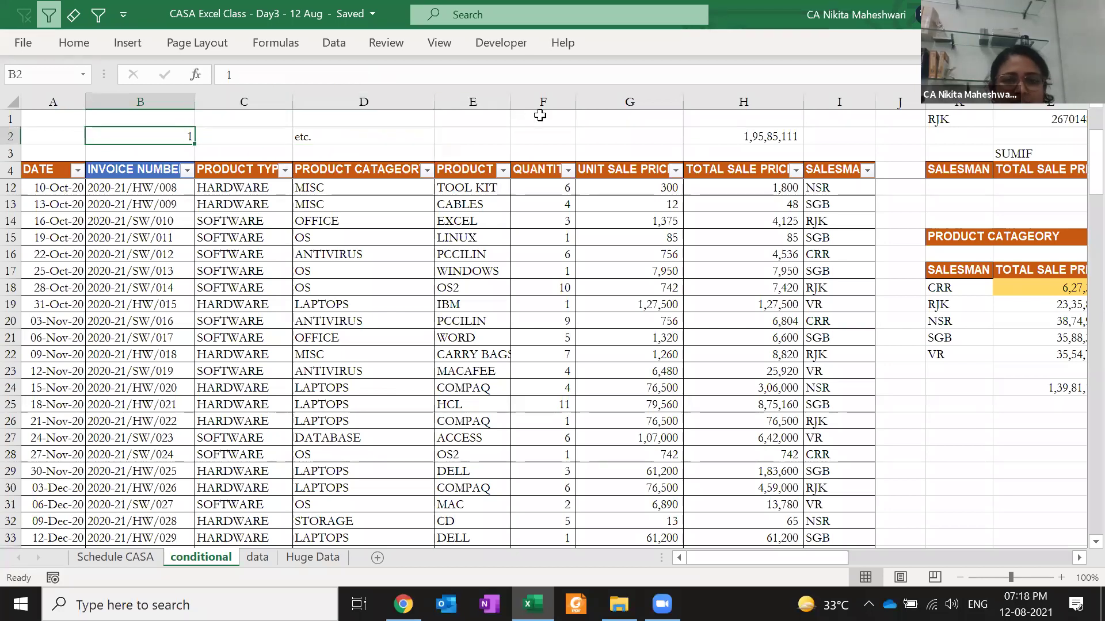
pyautogui.click(455, 117)
pyautogui.write('100 to 200')
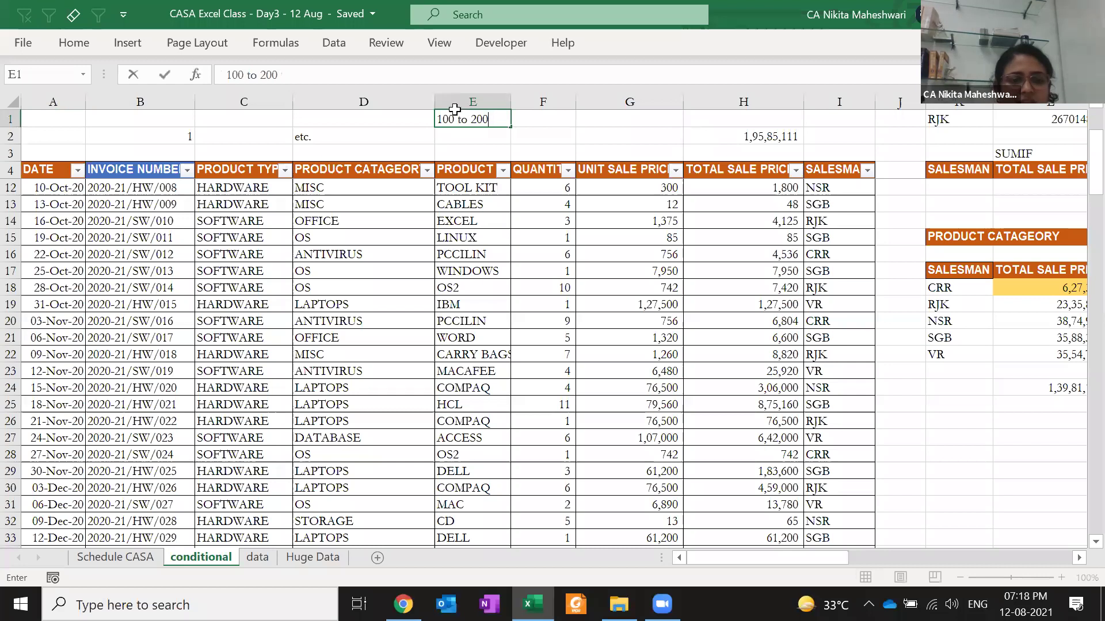
pyautogui.press('Tab')
pyautogui.press('Return')
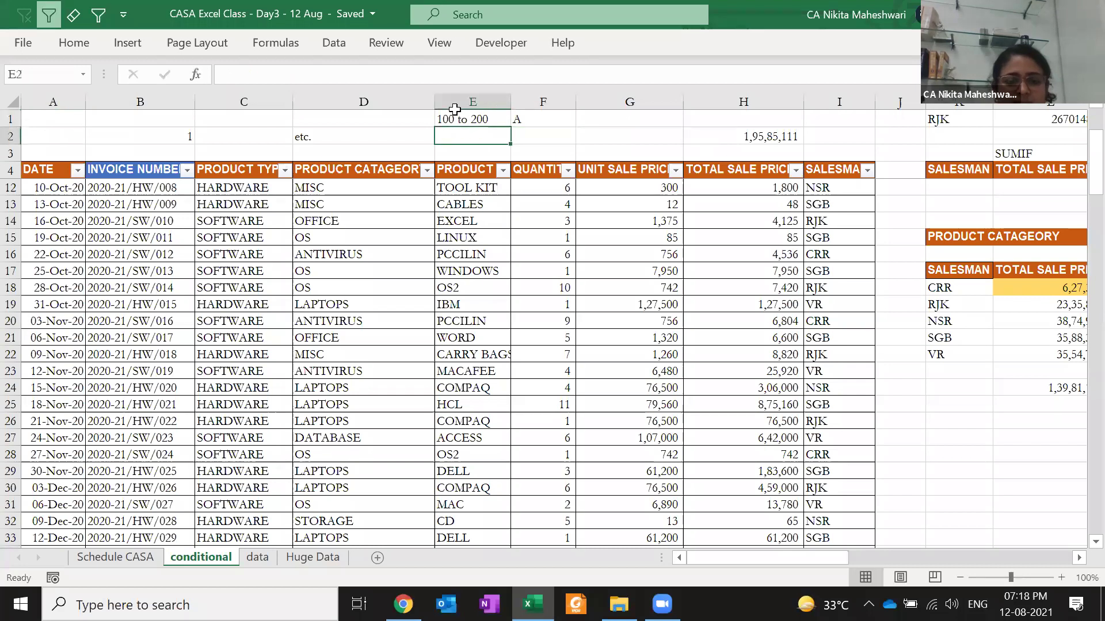
pyautogui.write('200 to 300')
pyautogui.press('Tab')
pyautogui.write('B')
pyautogui.press('Down')
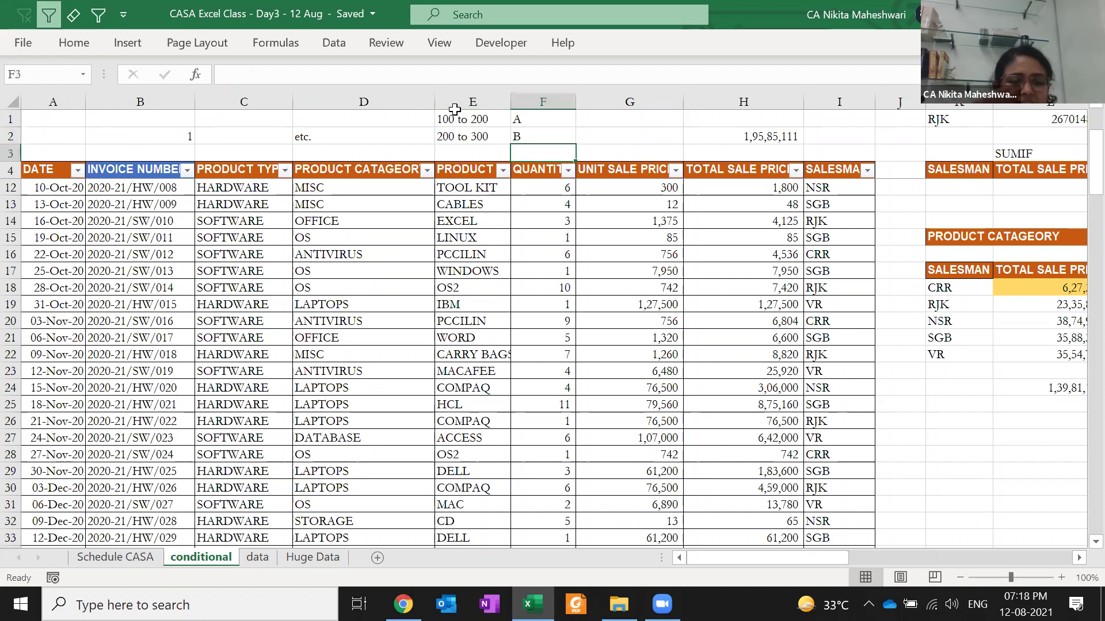
# - Insert three blank rows at row 3, above the data table's header row
pyautogui.hotkey('shift', 'space')
pyautogui.hotkey('ctrl', 'shift', '+')
pyautogui.hotkey('ctrl', 'shift', '+')
pyautogui.hotkey('ctrl', 'shift', '+')
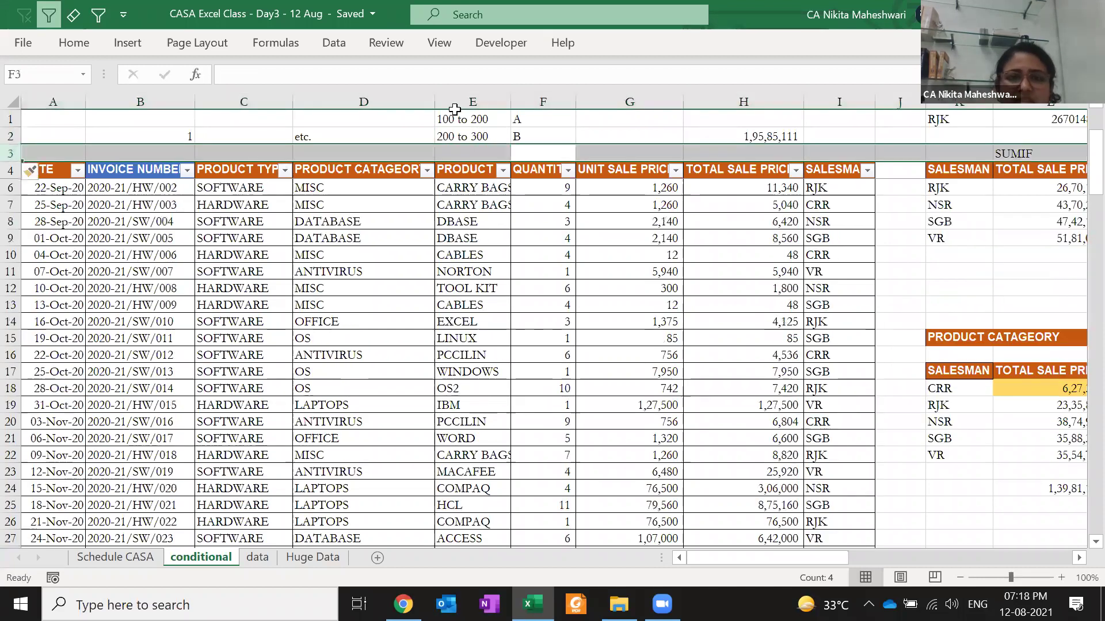
# - Fill the range B1:F2 with a light blue theme colour
pyautogui.moveTo(519, 133); pyautogui.dragTo(183, 115)
pyautogui.click(225, 104)
pyautogui.click(328, 205)
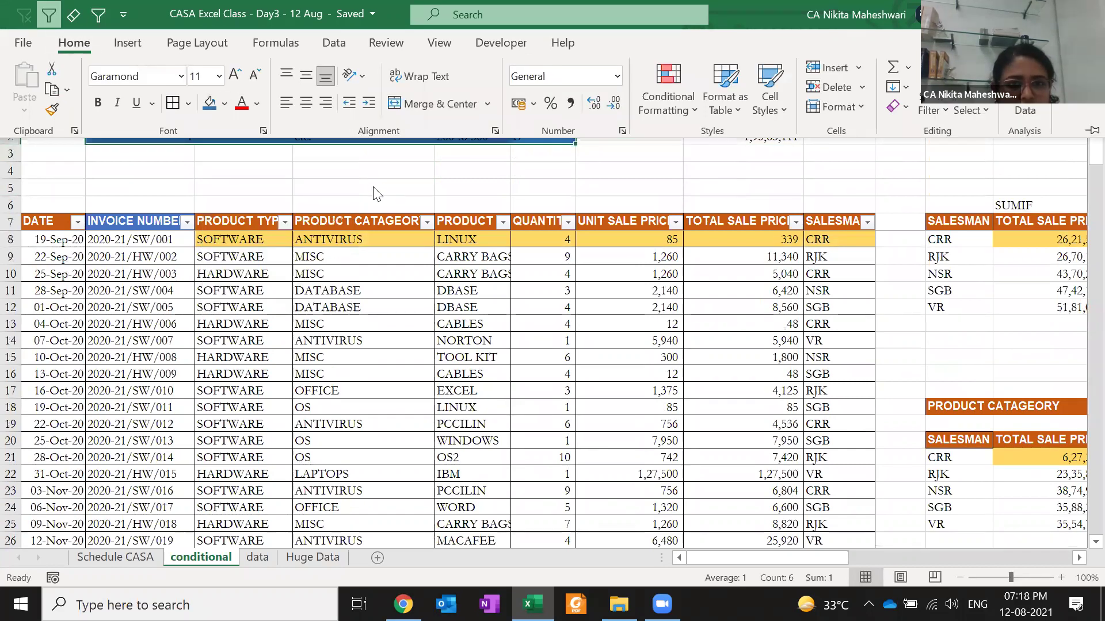
pyautogui.click(375, 186)
pyautogui.hotkey('ctrl', 'z')
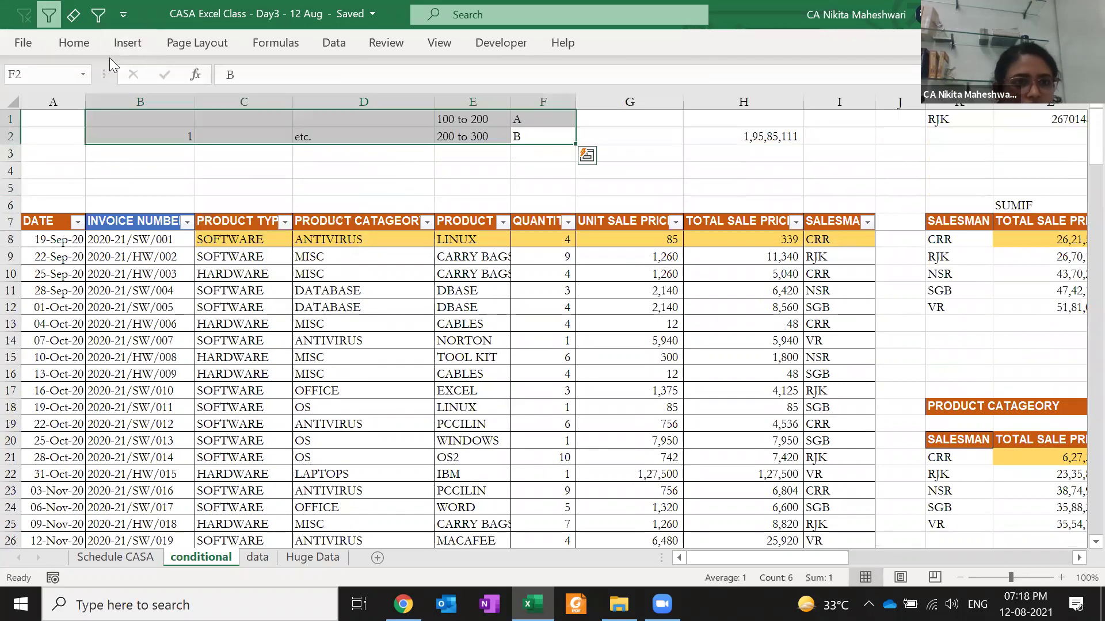
pyautogui.click(75, 43)
pyautogui.click(225, 104)
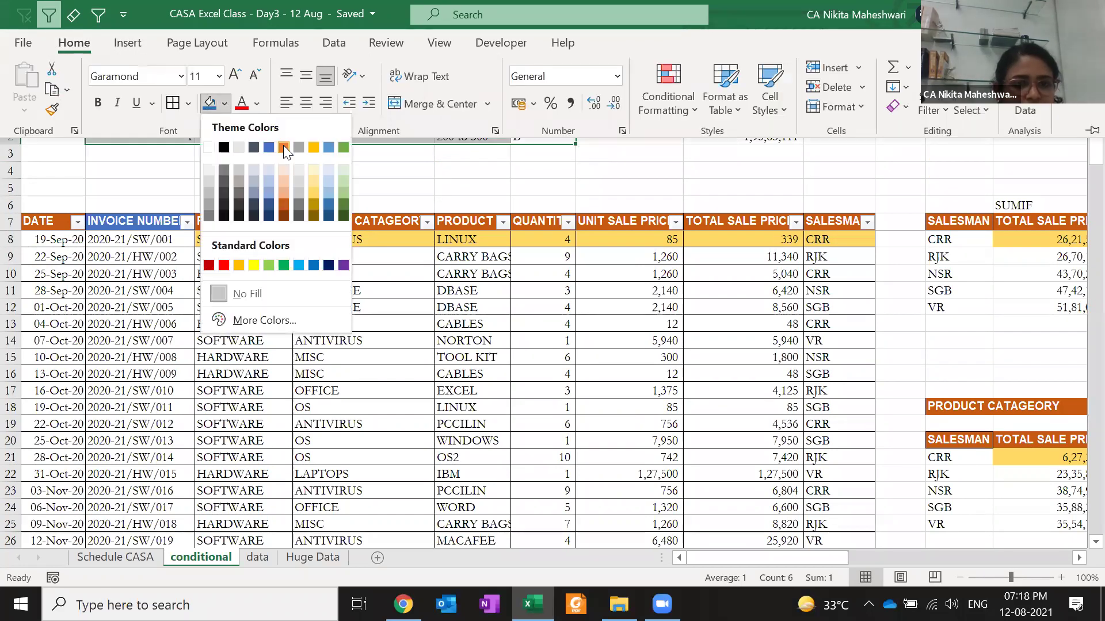
pyautogui.click(323, 190)
pyautogui.click(332, 172)
# - Clear the old IF formula from D2 and the test value from B2
pyautogui.click(351, 129)
pyautogui.press('Delete')
pyautogui.press('Left')
pyautogui.press('Left')
pyautogui.press('Delete')
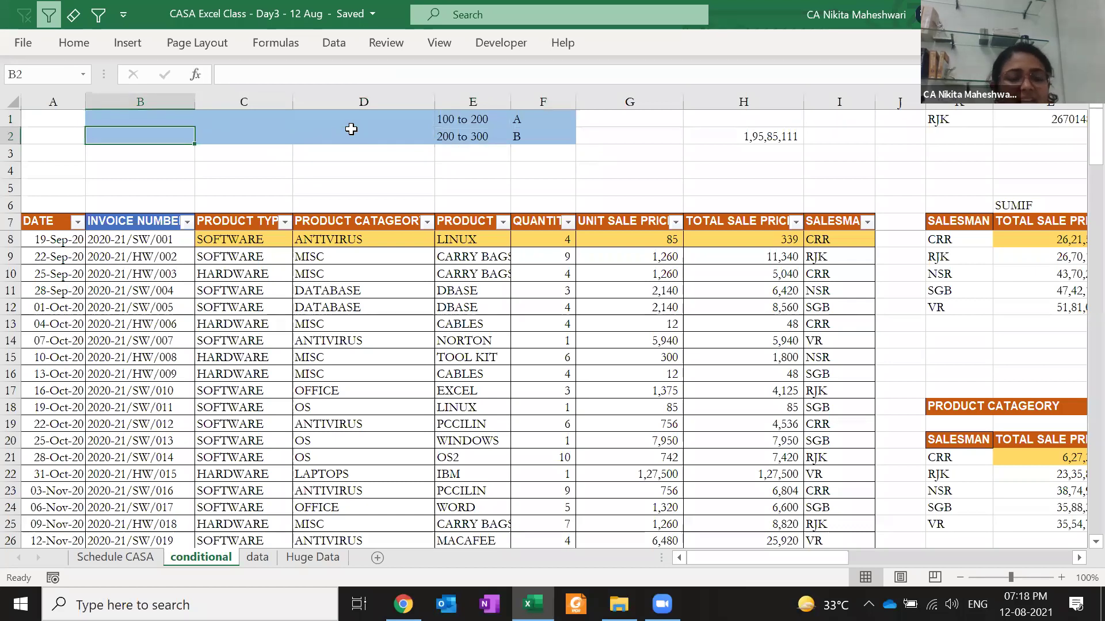
# - Enter the label "VALUE =" in B1
pyautogui.click(127, 382)
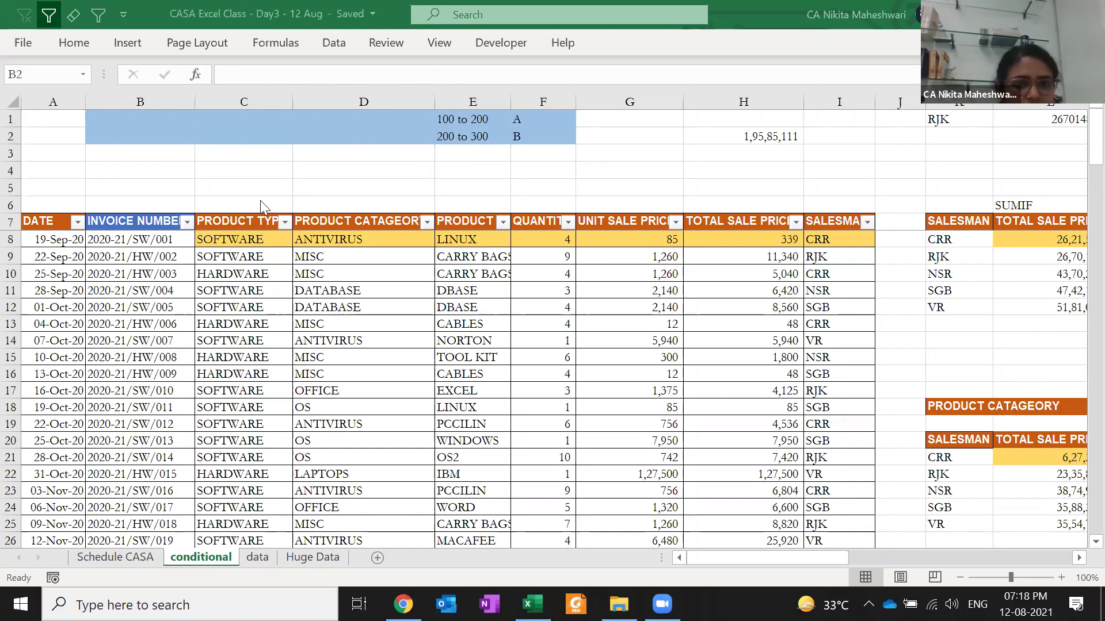
pyautogui.click(196, 147)
pyautogui.click(307, 130)
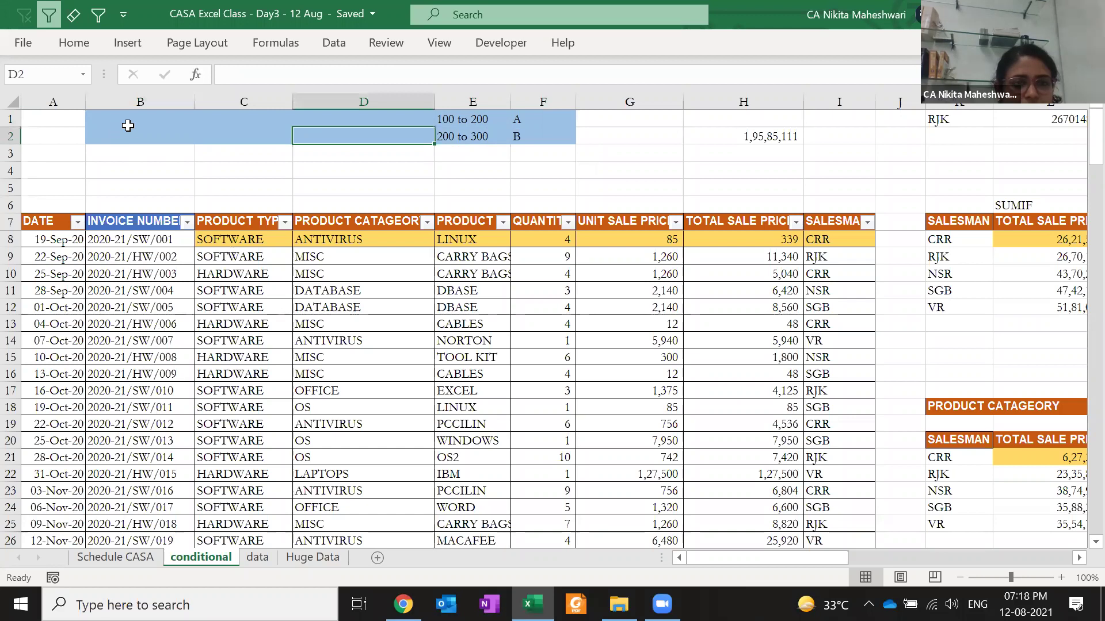
pyautogui.click(134, 120)
pyautogui.write('VALUE')
pyautogui.press('Return')
pyautogui.press('pagedown')
pyautogui.click(85, 118)
pyautogui.doubleClick(86, 118)
pyautogui.write('=')
pyautogui.press('Return')
# - Enter the label "RESULT =" in B2
pyautogui.write('FORMULA')
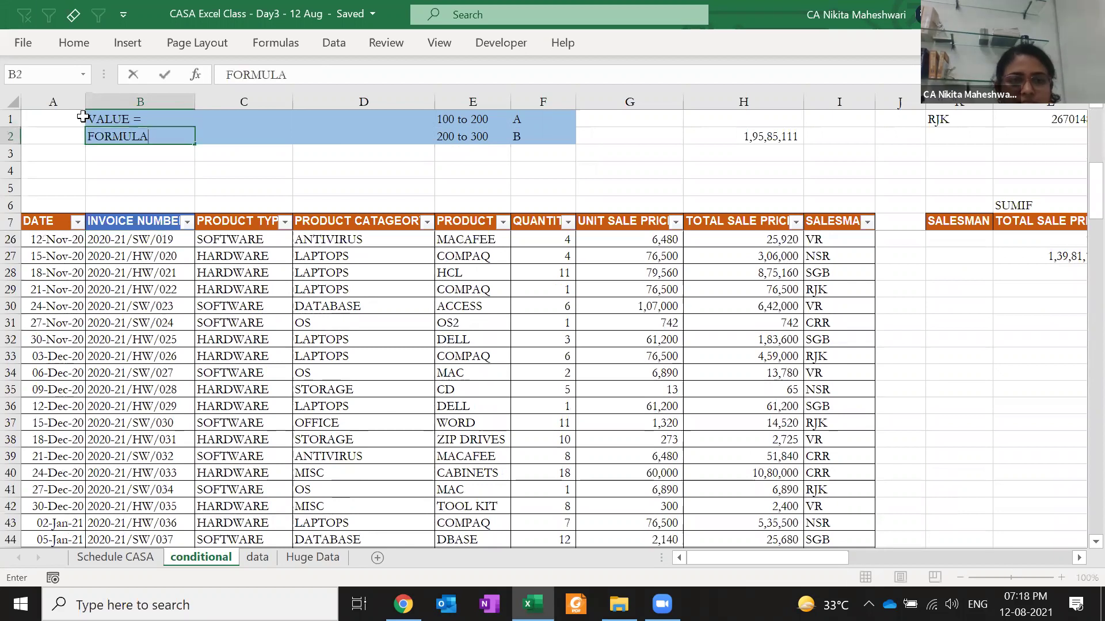
pyautogui.press('Escape')
pyautogui.write('RESULT')
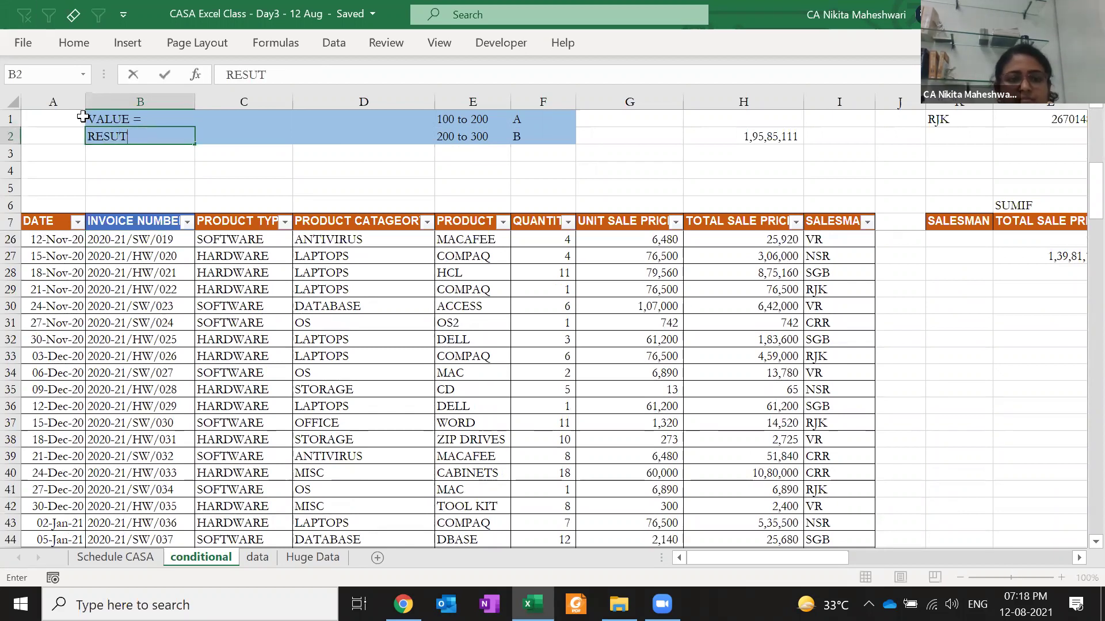
pyautogui.write(' =')
pyautogui.press('Return')
# - Start an IFS formula in C2 whose first test is an AND of C1>100 and C1<=200
pyautogui.press('Up')
pyautogui.press('Right')
pyautogui.press('Up')
pyautogui.press('Down')
pyautogui.press('Down')
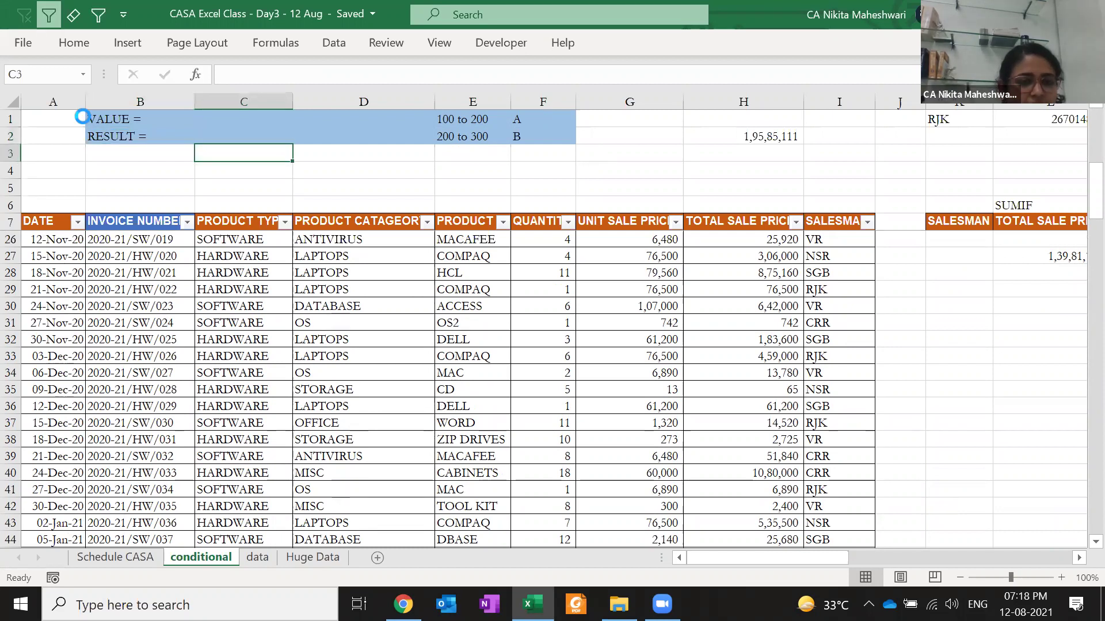
pyautogui.press('Up')
pyautogui.press('Up')
pyautogui.press('Down')
pyautogui.write('=ifs')
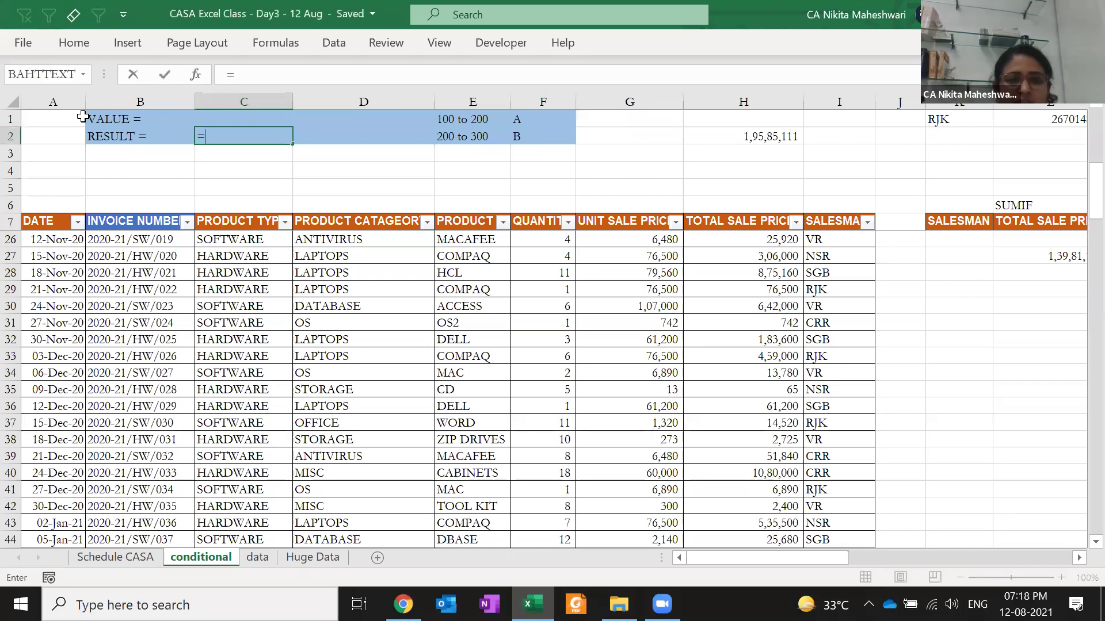
pyautogui.press('Tab')
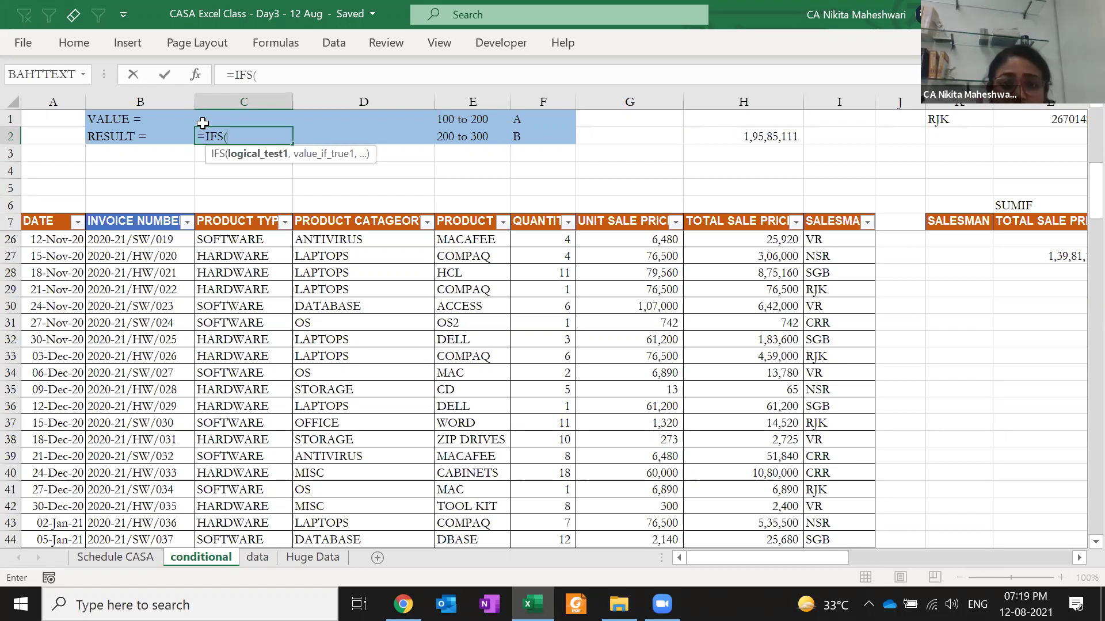
pyautogui.write('AND(')
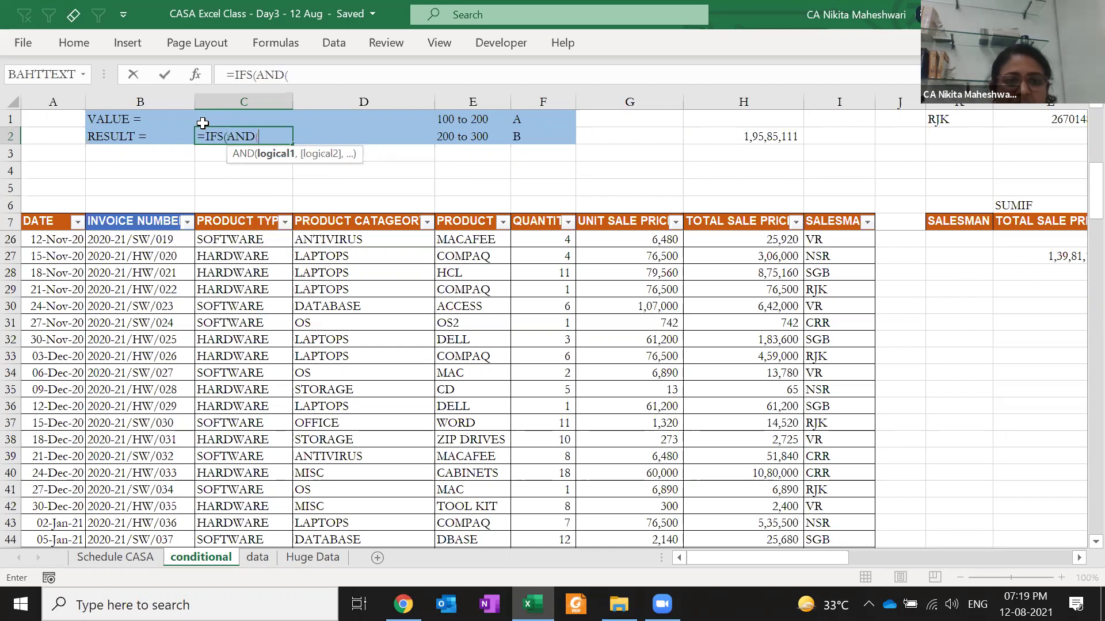
pyautogui.click(256, 121)
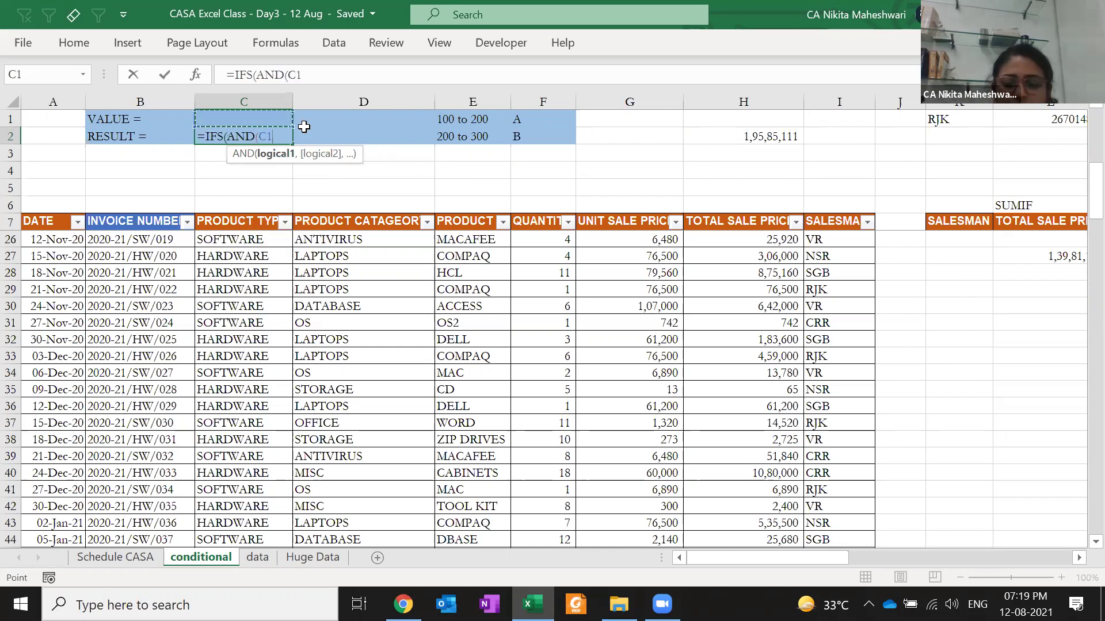
pyautogui.write('>100')
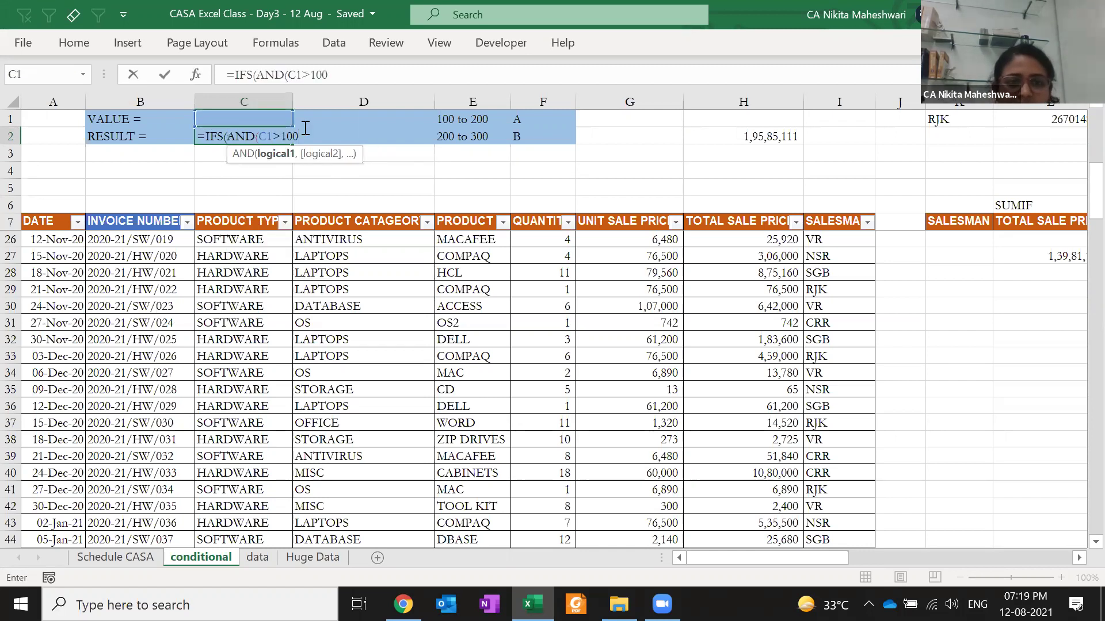
pyautogui.write(',')
pyautogui.click(270, 119)
pyautogui.write('<')
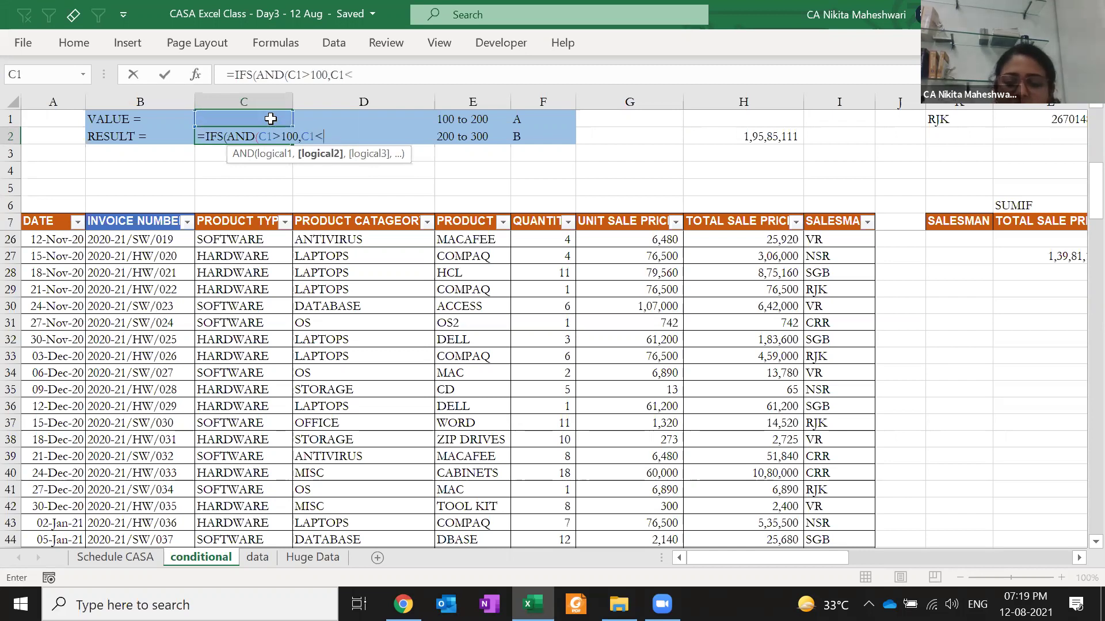
pyautogui.write('=200')
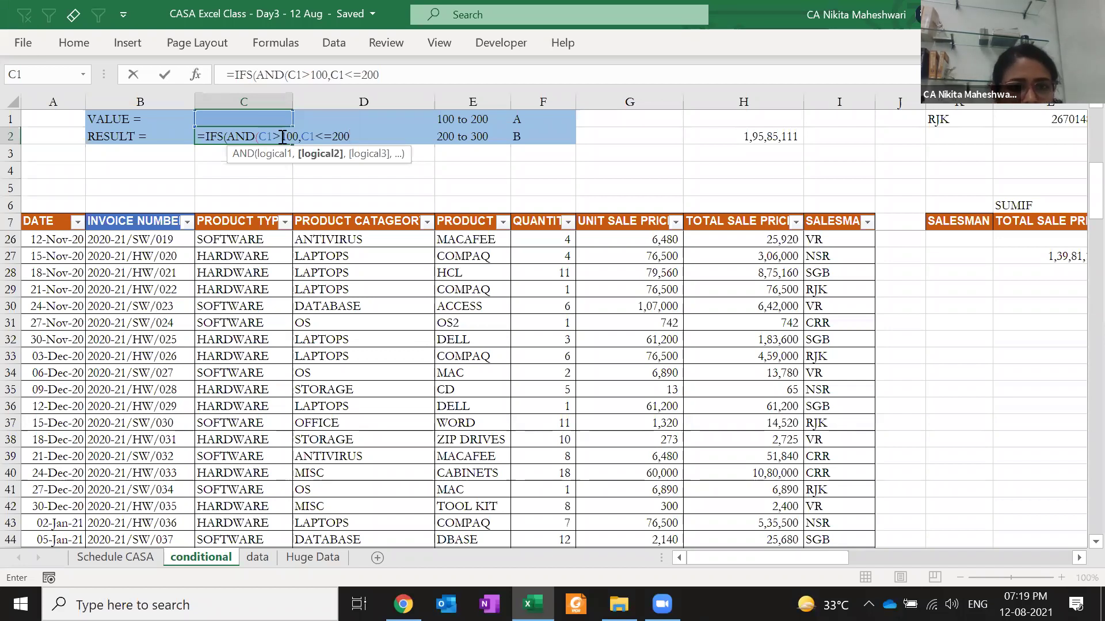
# - Change the conditions inside the first AND test to C1>=100 and C1<200
pyautogui.click(282, 136)
pyautogui.write('=')
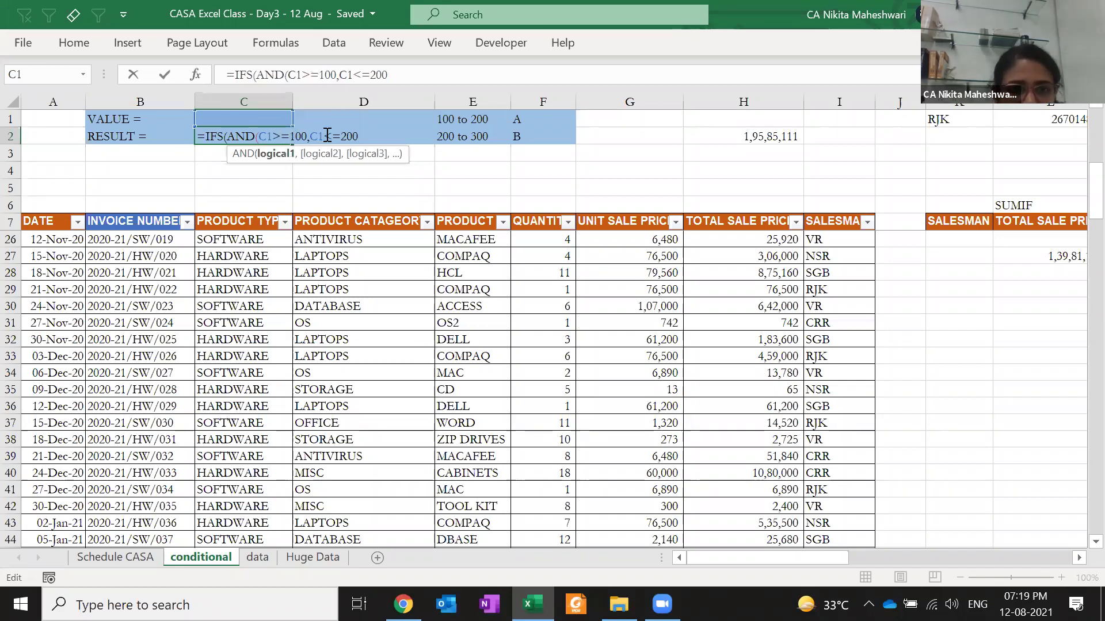
pyautogui.click(340, 137)
pyautogui.press('BackSpace')
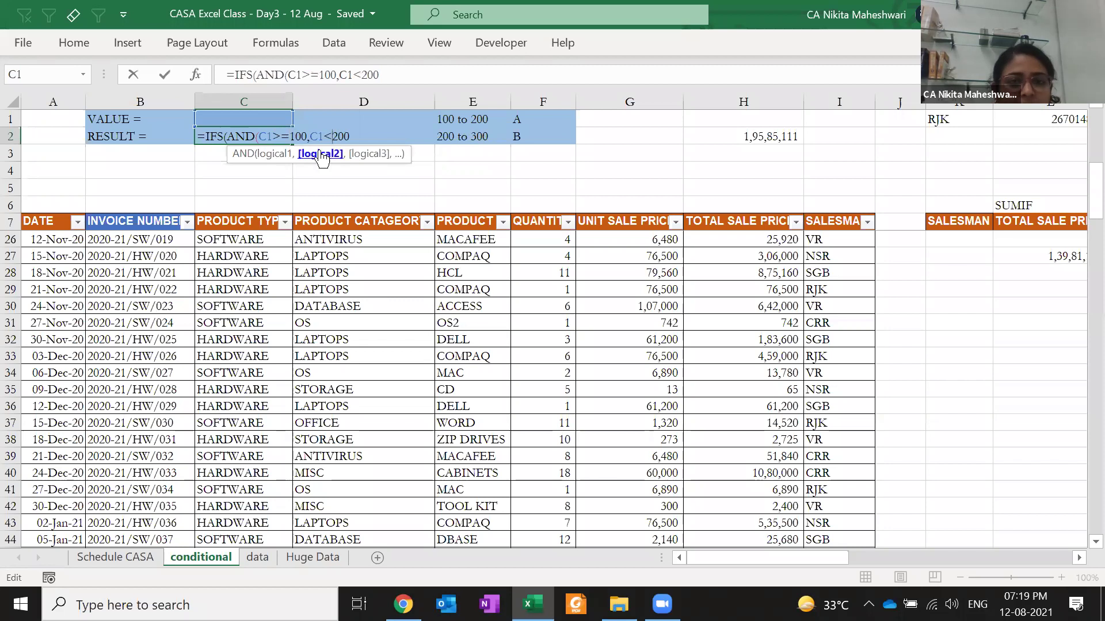
pyautogui.click(275, 136)
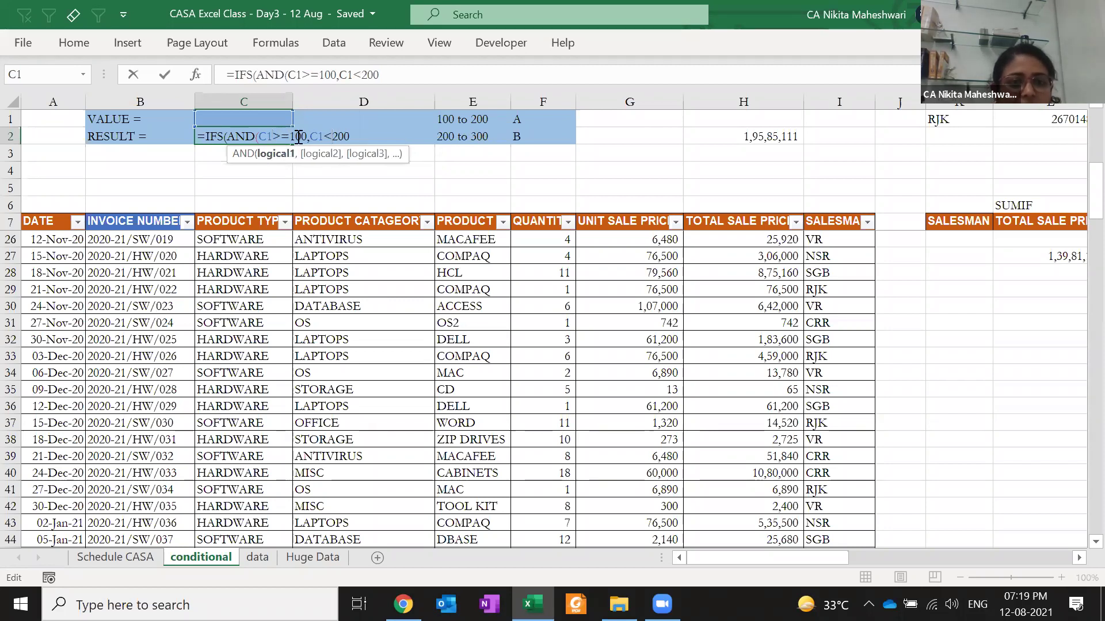
pyautogui.click(331, 137)
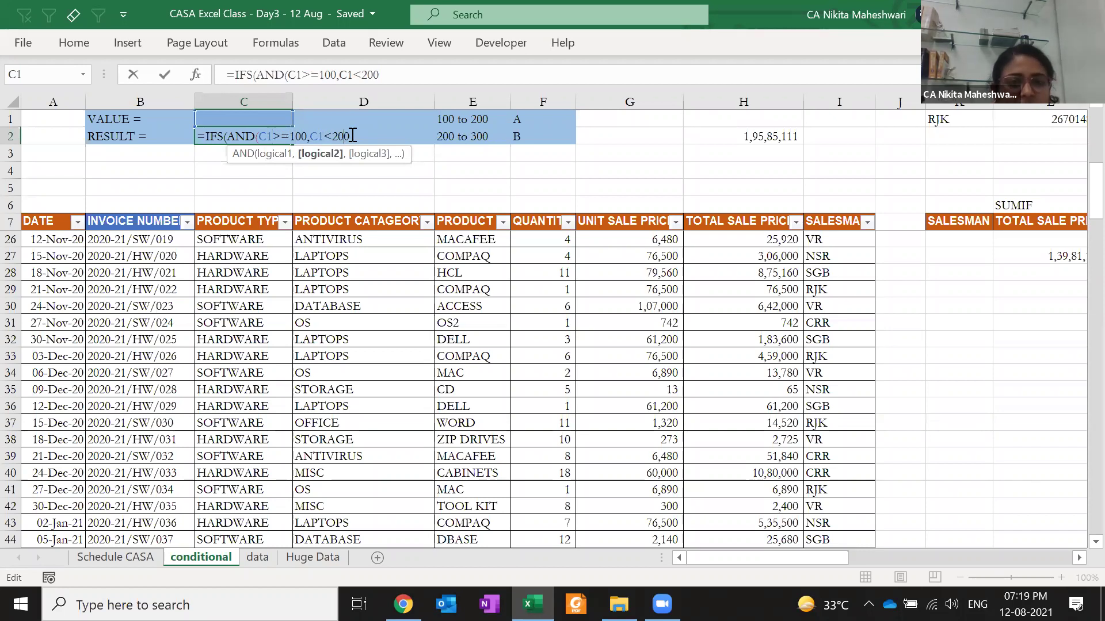
# - Close the first AND test and make "A" its value if true
pyautogui.write(')<"A"')
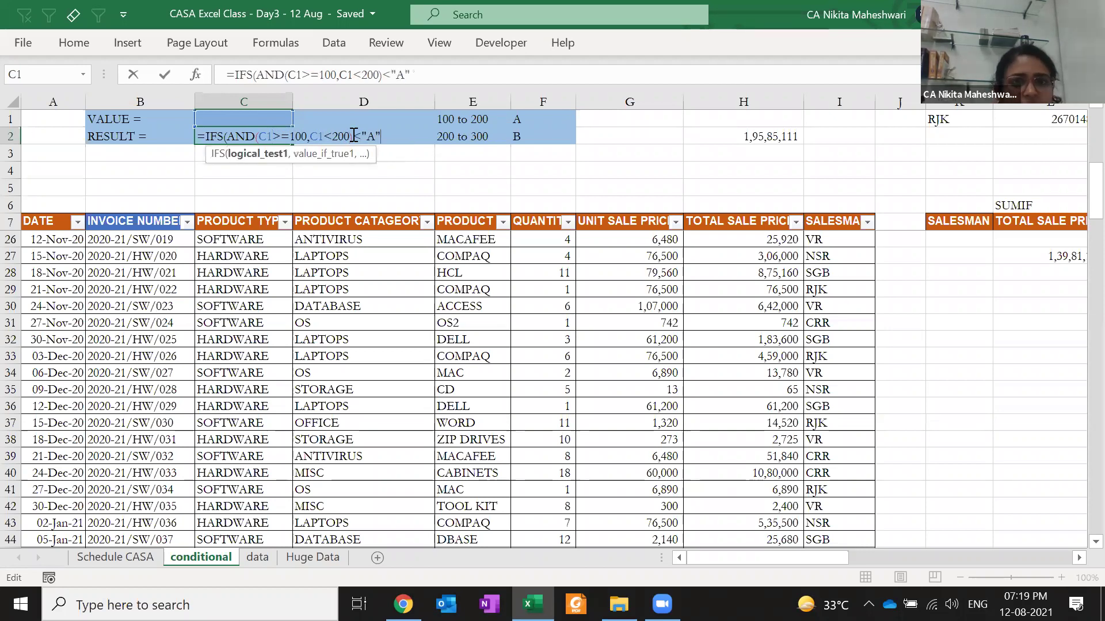
pyautogui.click(353, 136)
pyautogui.press('Delete')
pyautogui.write(',"A"')
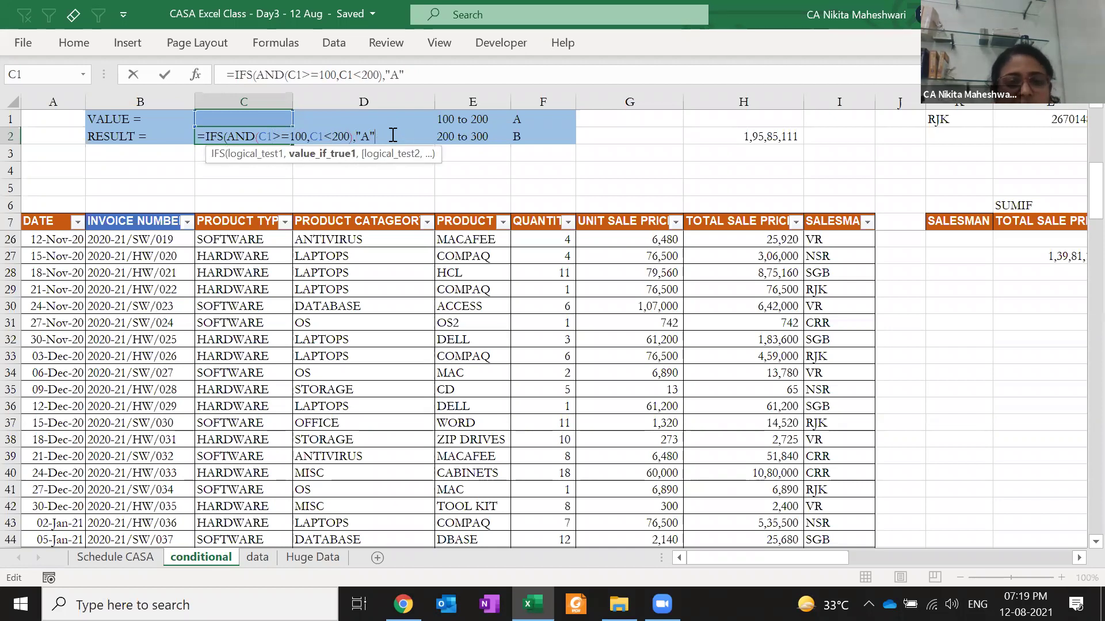
# - Add a second AND test to the IFS formula, checking C1>=200 and C1<300
pyautogui.write(',and')
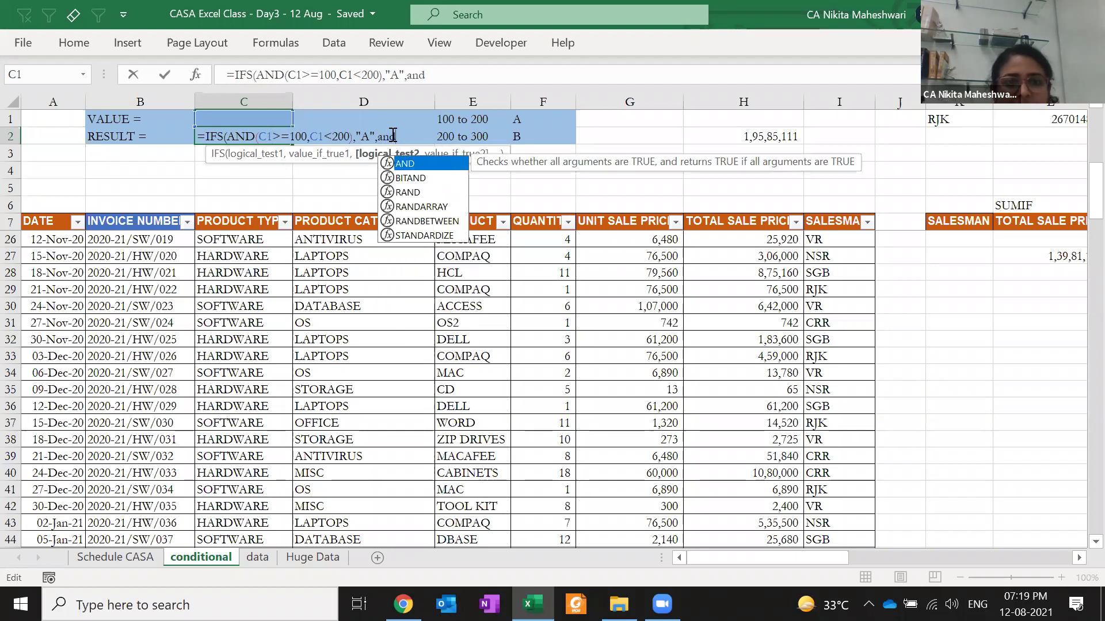
pyautogui.click(253, 136)
pyautogui.press('BackSpace')
pyautogui.write('d')
pyautogui.click(405, 141)
pyautogui.write('(')
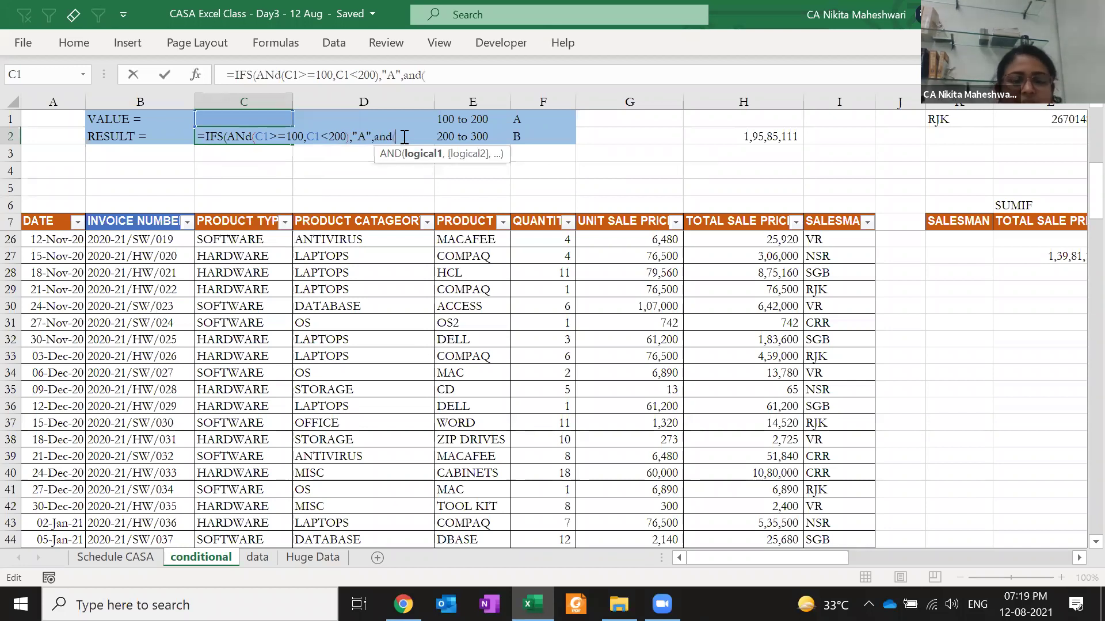
pyautogui.click(265, 117)
pyautogui.write('>=200')
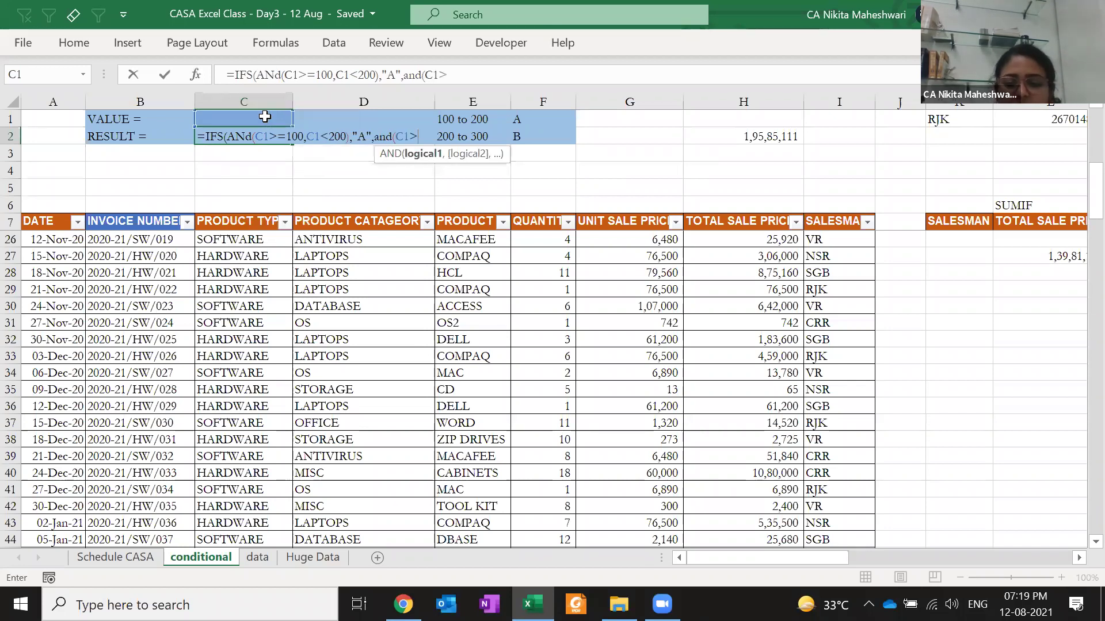
pyautogui.write(',')
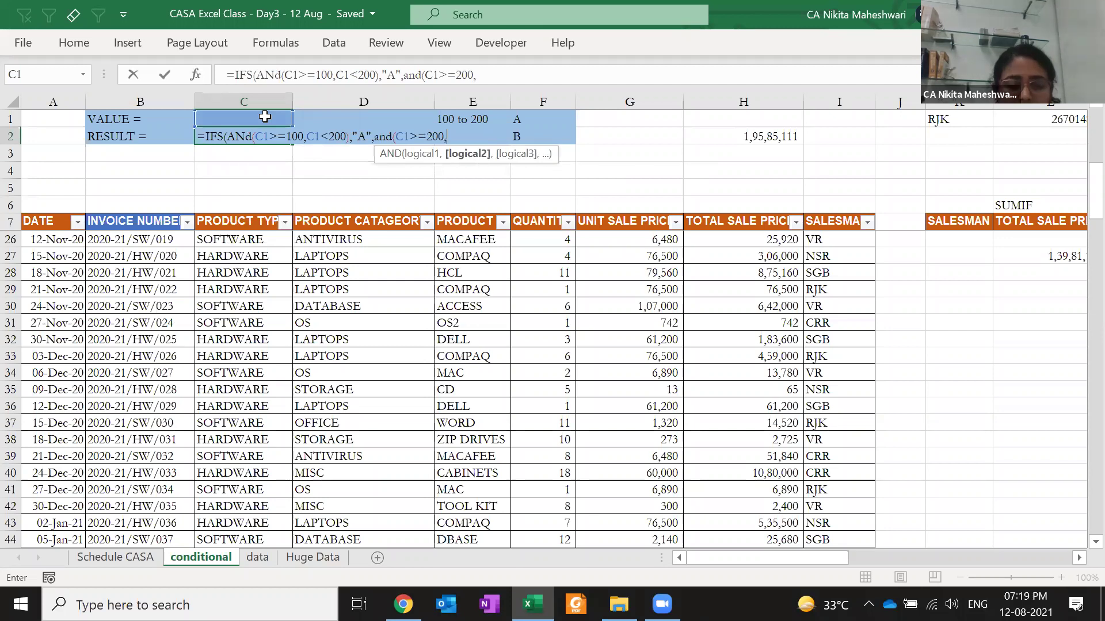
pyautogui.click(277, 116)
pyautogui.write('<300)')
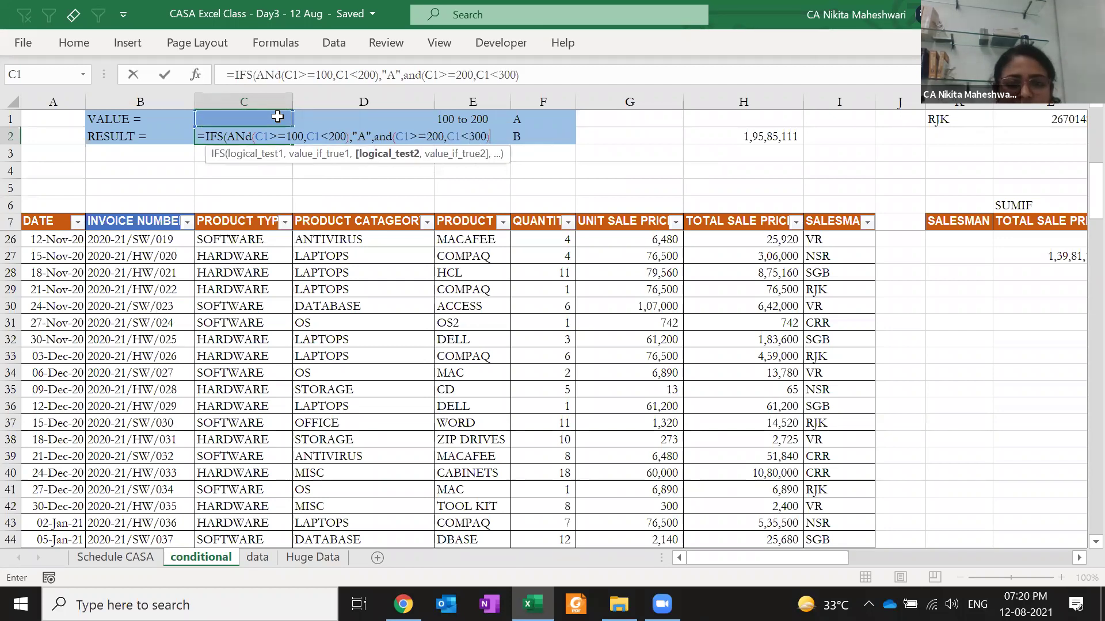
# - Make "B" the second test's value if true and add the IFS formula's closing bracket
pyautogui.write(',:')
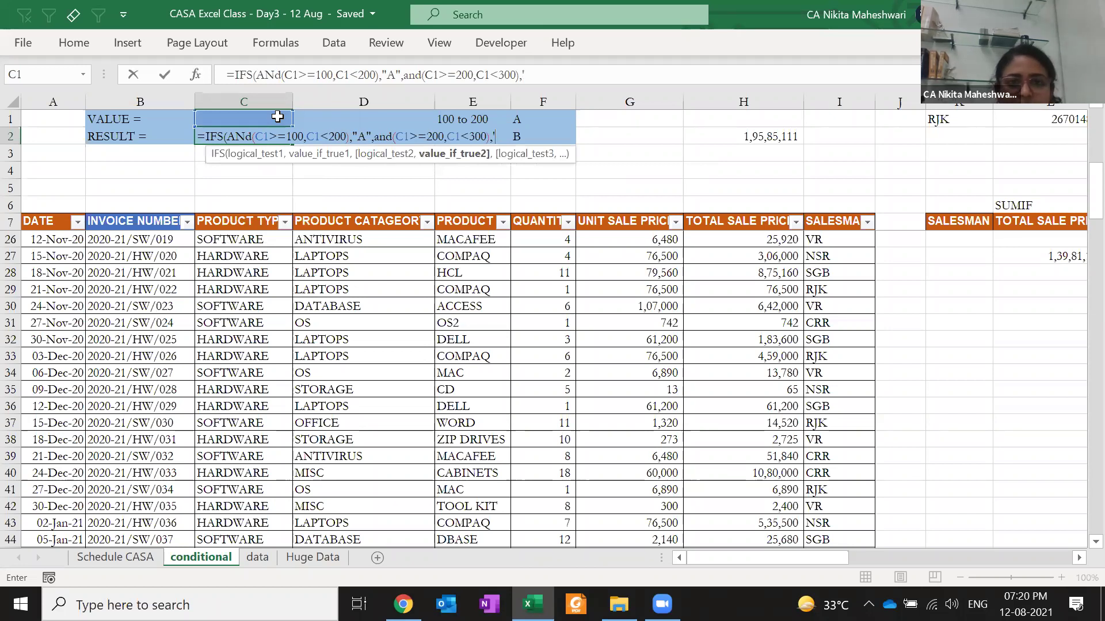
pyautogui.write('B"')
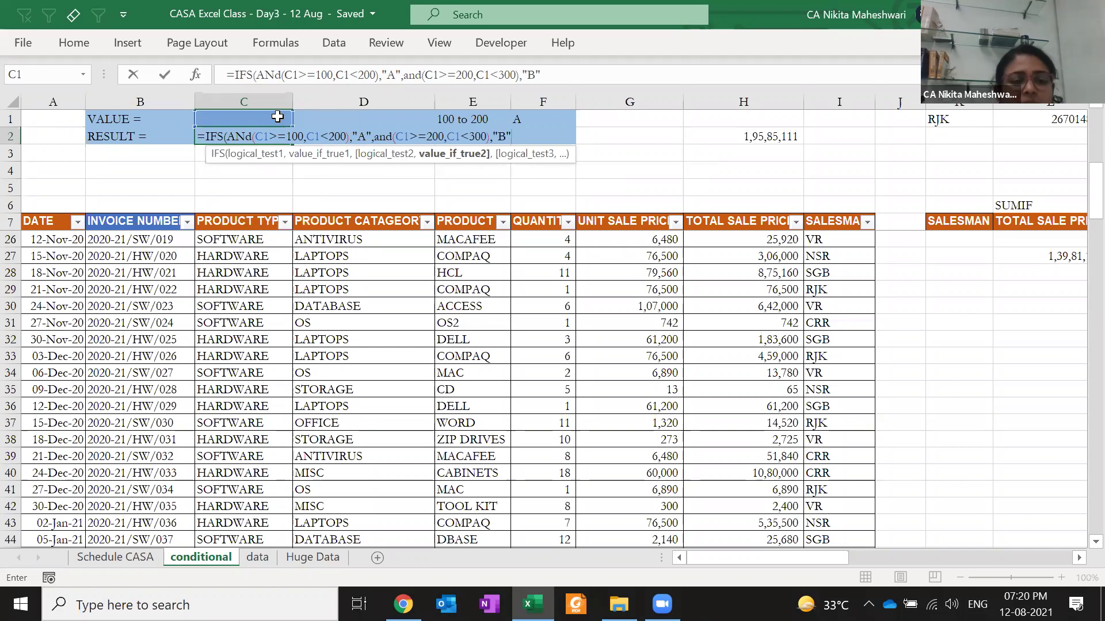
pyautogui.write(')')
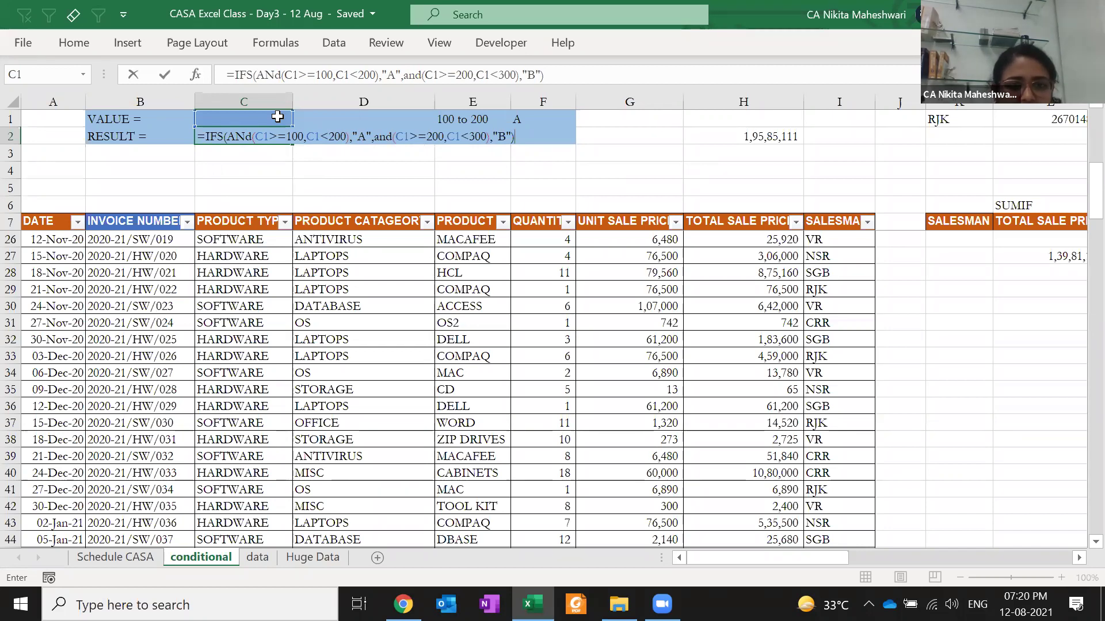
# - Confirm the IFS formula in C2 and test it by entering 150 and then 250 in C1
pyautogui.hotkey('ctrl', 'Return')
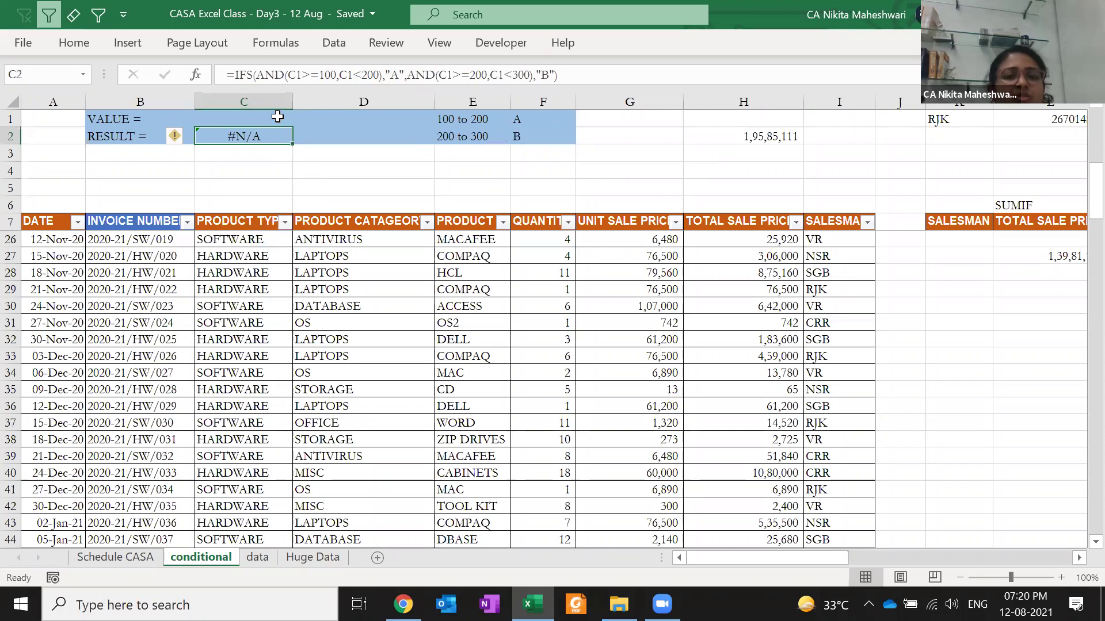
pyautogui.click(277, 117)
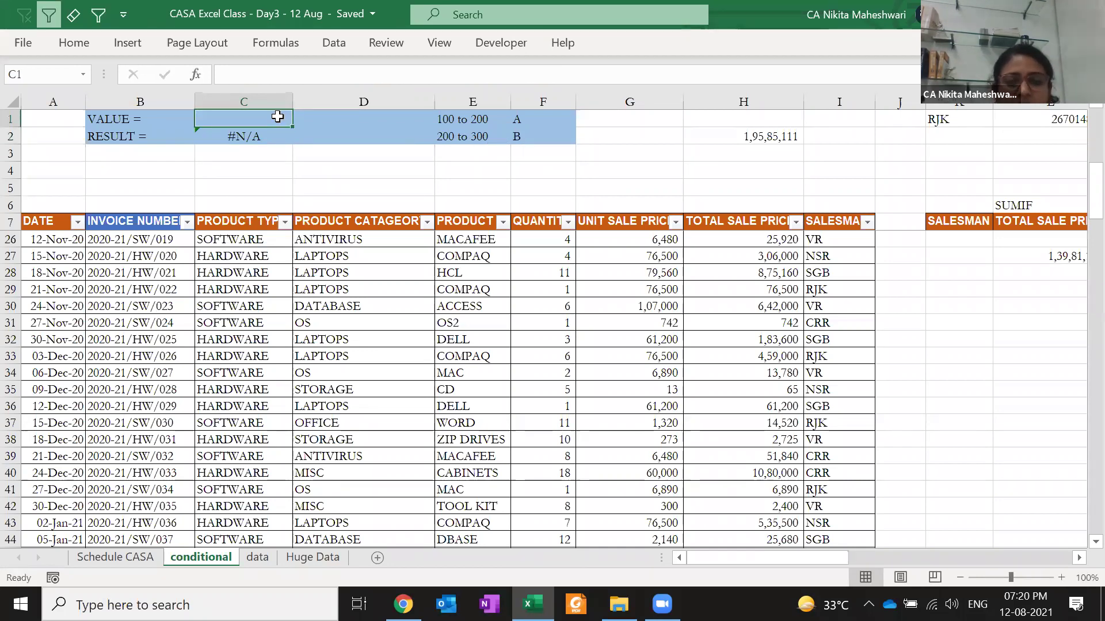
pyautogui.write('150')
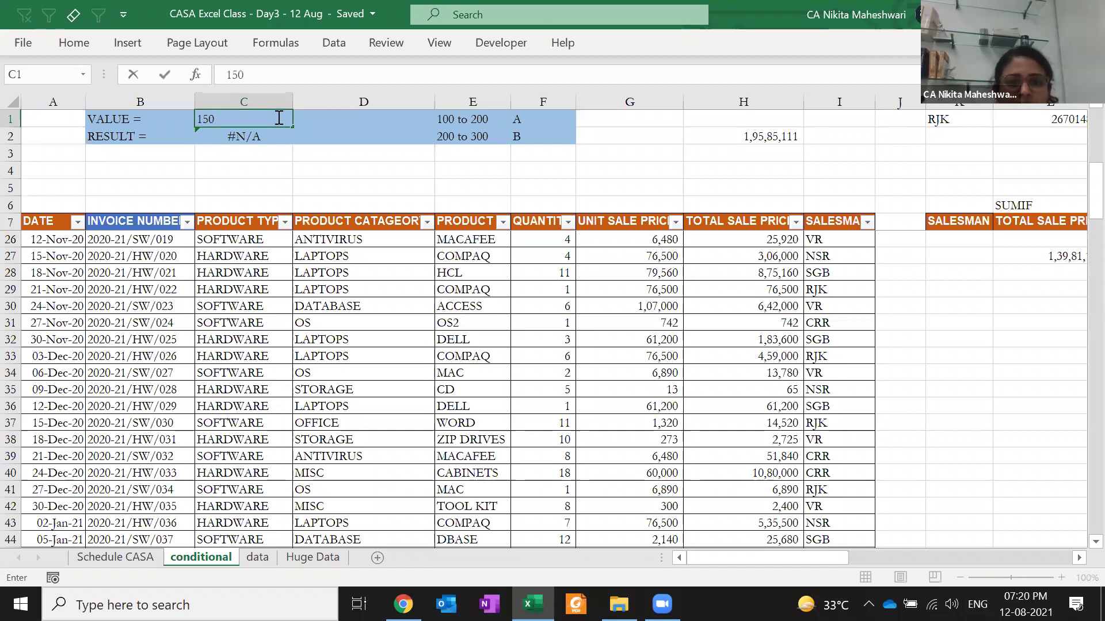
pyautogui.press('Return')
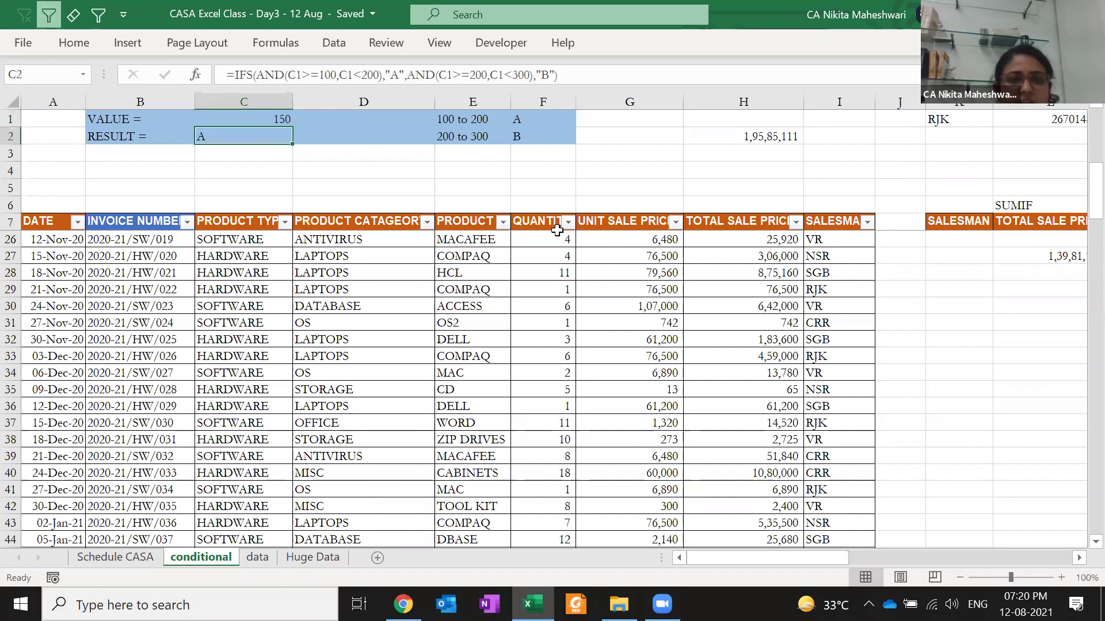
pyautogui.press('Up')
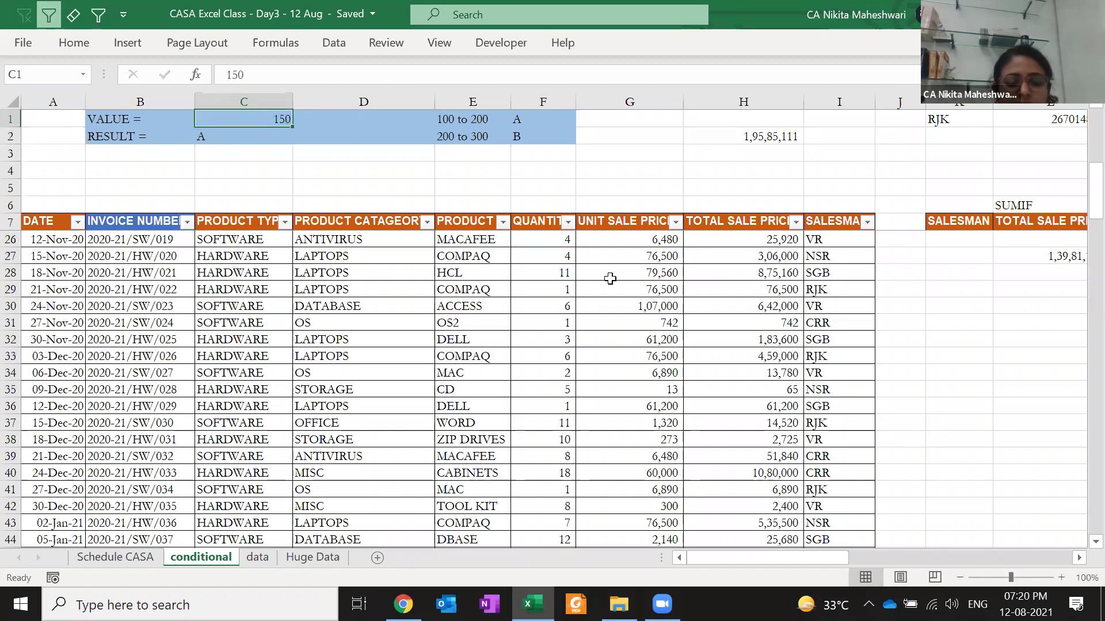
pyautogui.write('250')
pyautogui.press('Return')
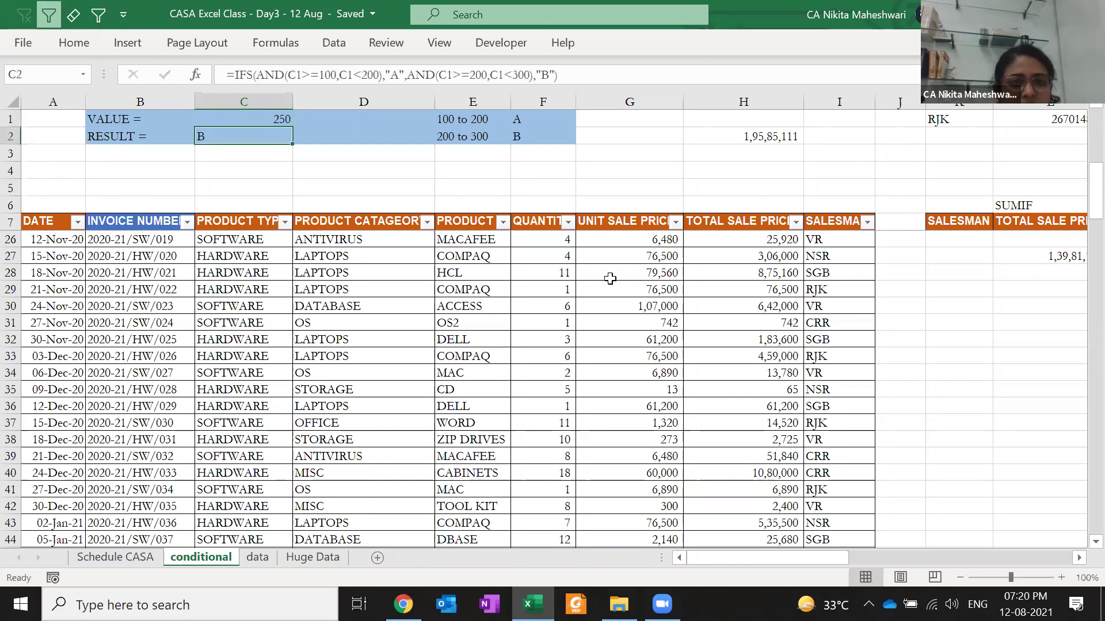
# - Test the IFS formula's range limits by entering 100 and then 200 in C1
pyautogui.press('Up')
pyautogui.write('10')
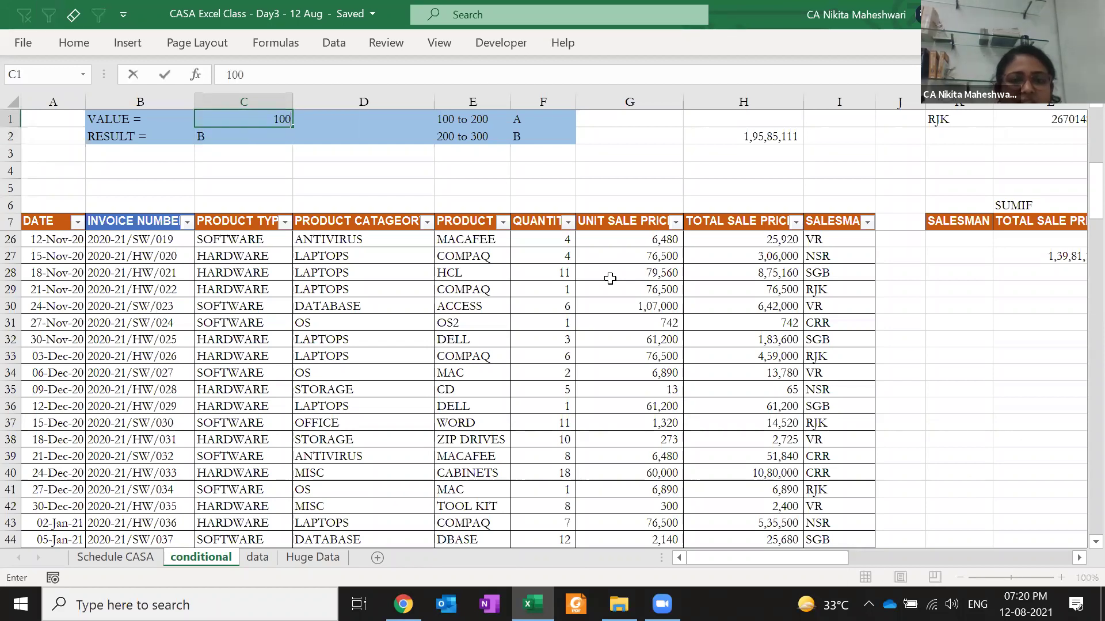
pyautogui.press('Return')
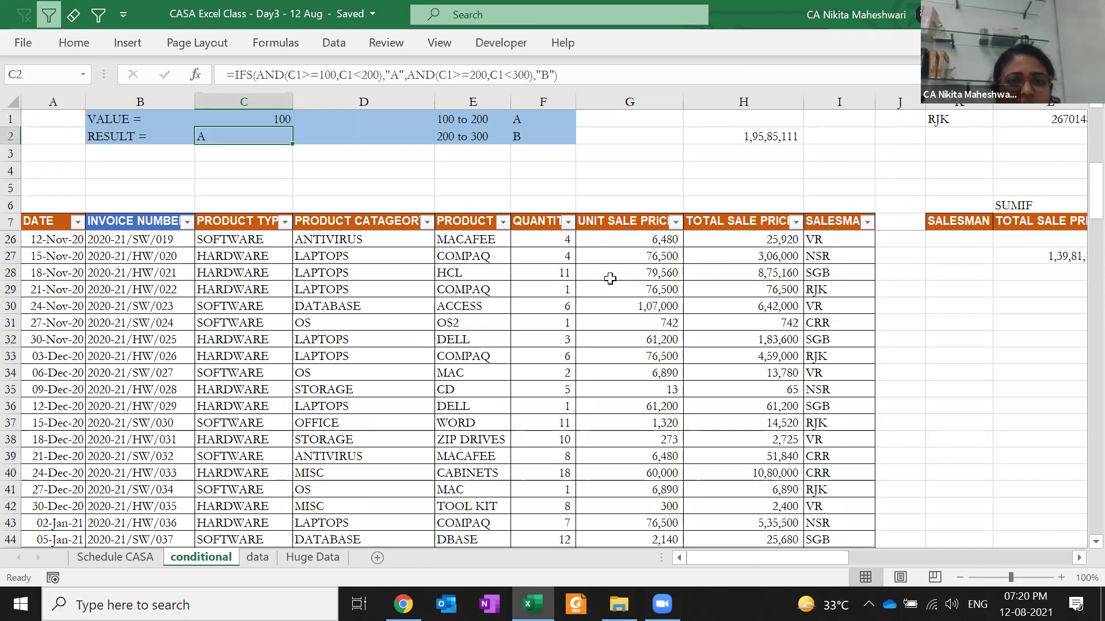
pyautogui.press('F2')
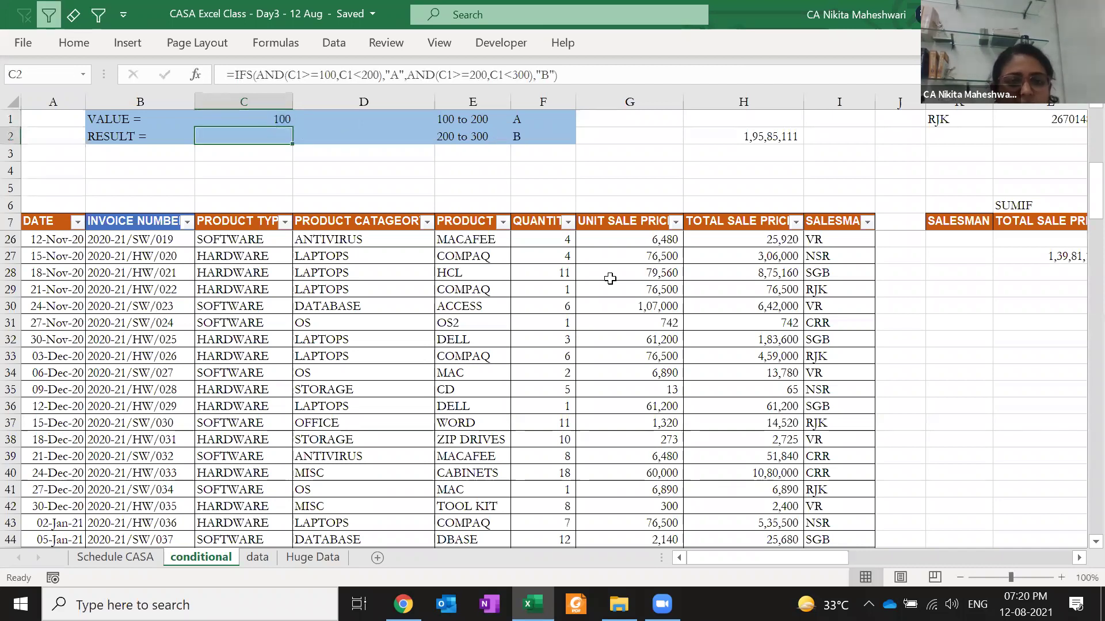
pyautogui.press('Escape')
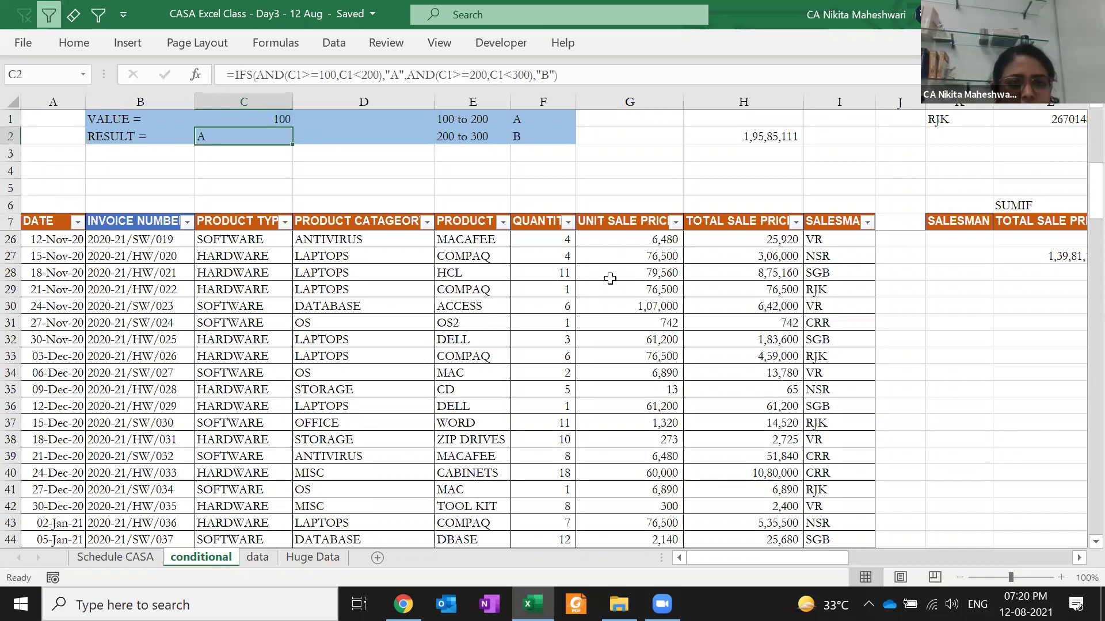
pyautogui.press('Up')
pyautogui.write('200')
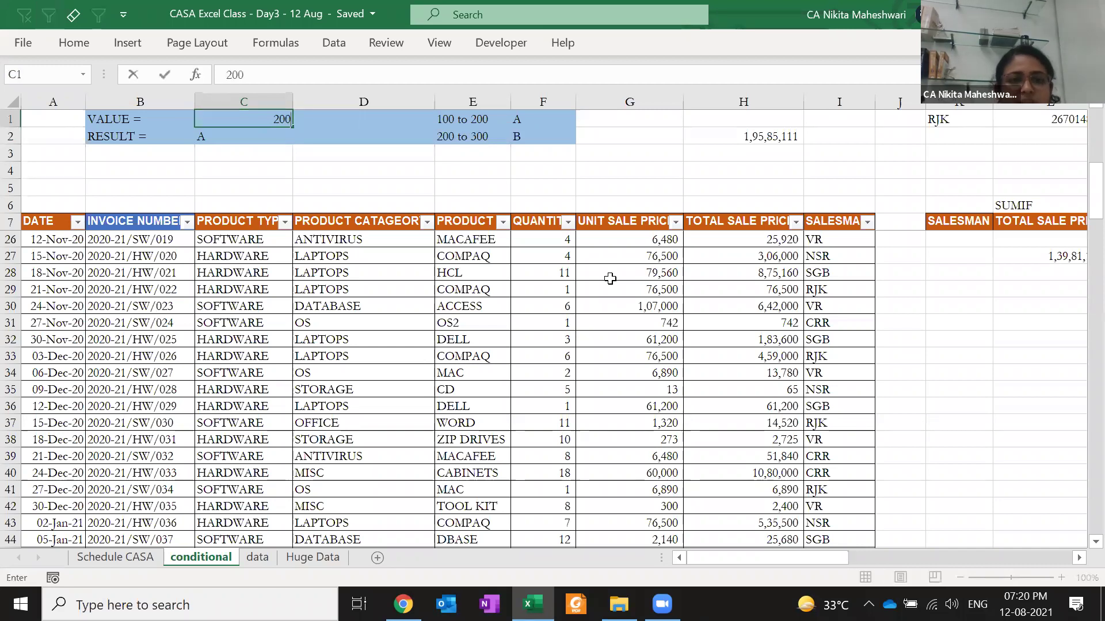
pyautogui.press('Return')
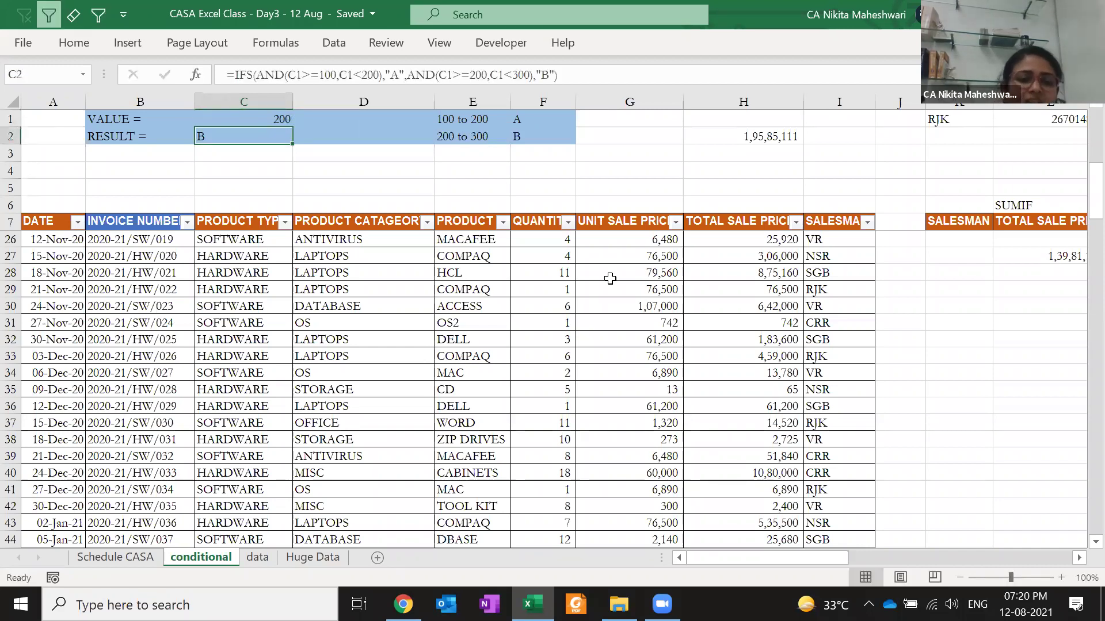
# - Review the AND tests and their values if true inside C2's IFS formula, leaving it unaltered
pyautogui.press('F2')
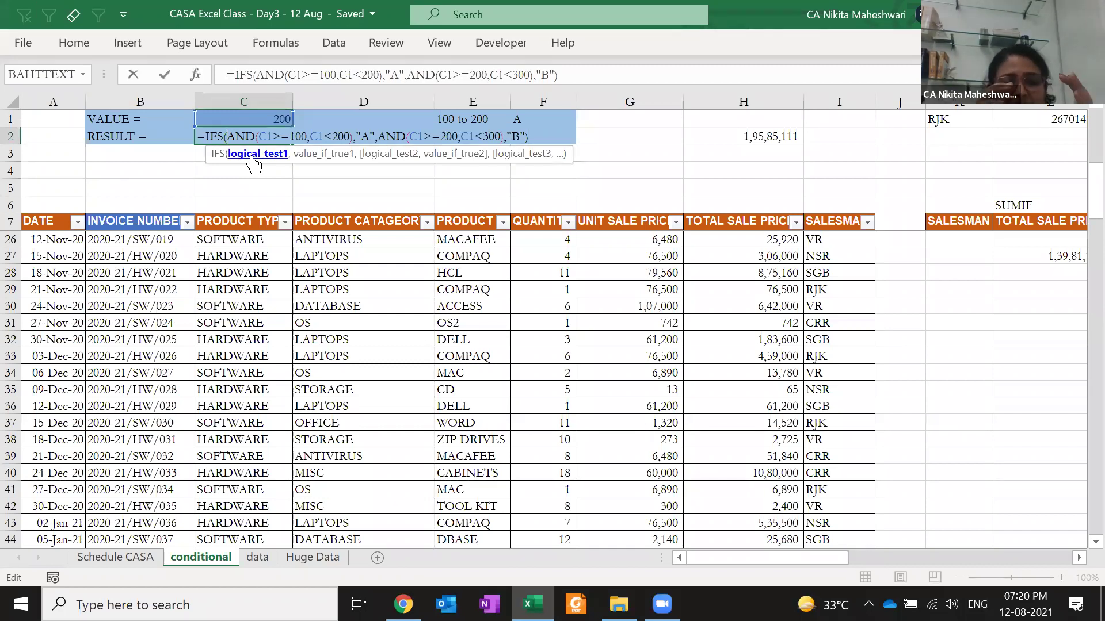
pyautogui.moveTo(229, 135); pyautogui.dragTo(510, 135)
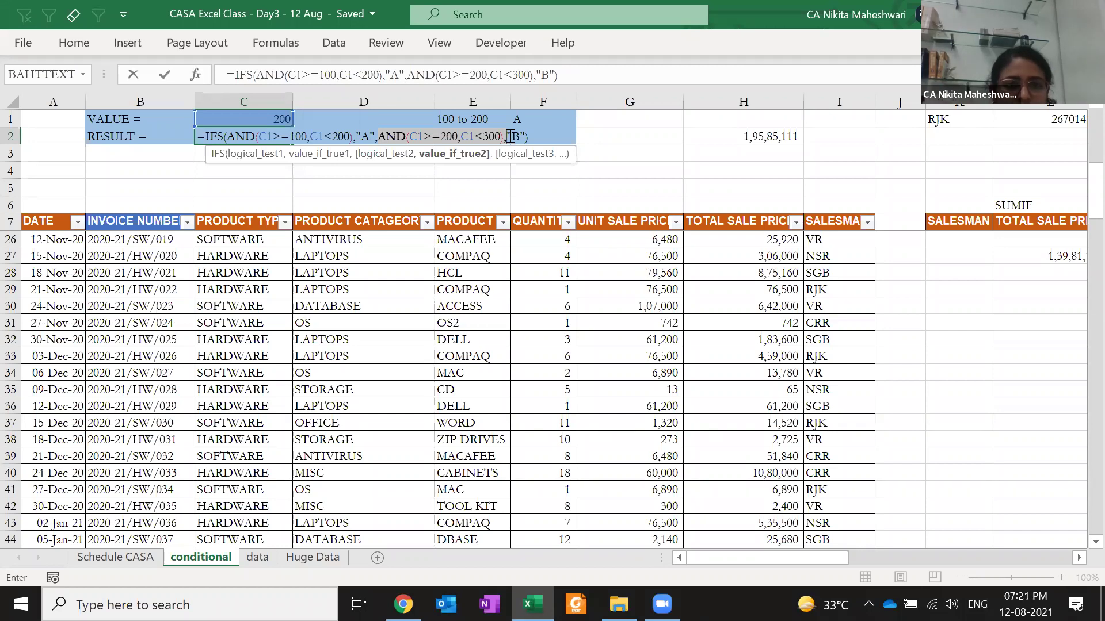
pyautogui.press('End')
pyautogui.hotkey('ctrl', 'Return')
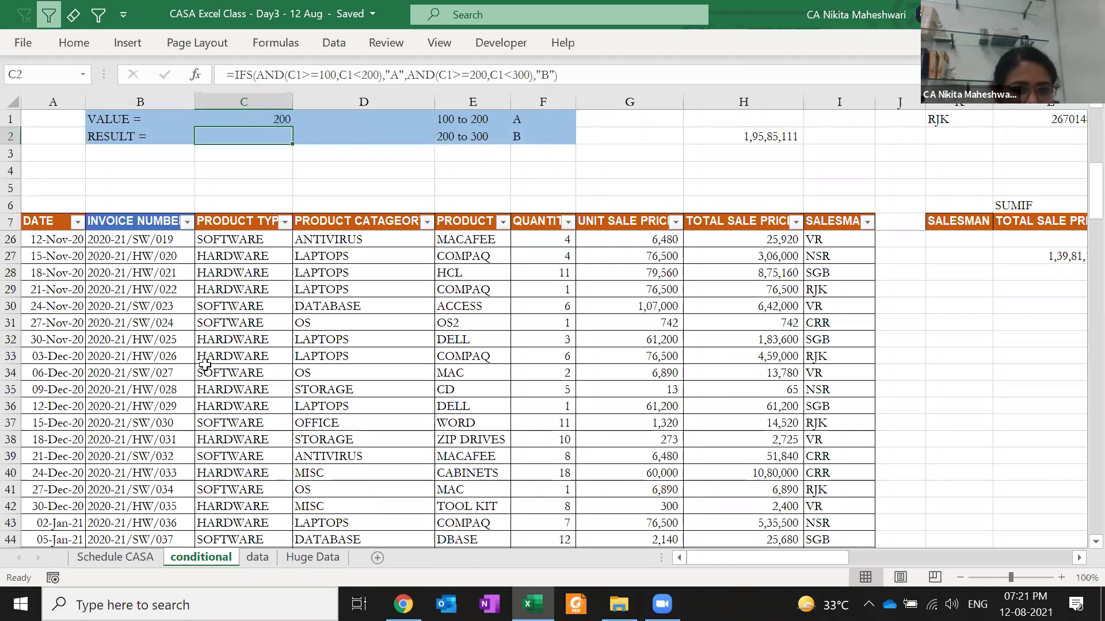
# - Clear all contents and formatting of the IFS example in B1:F2
pyautogui.hotkey('alt', 'Tab')
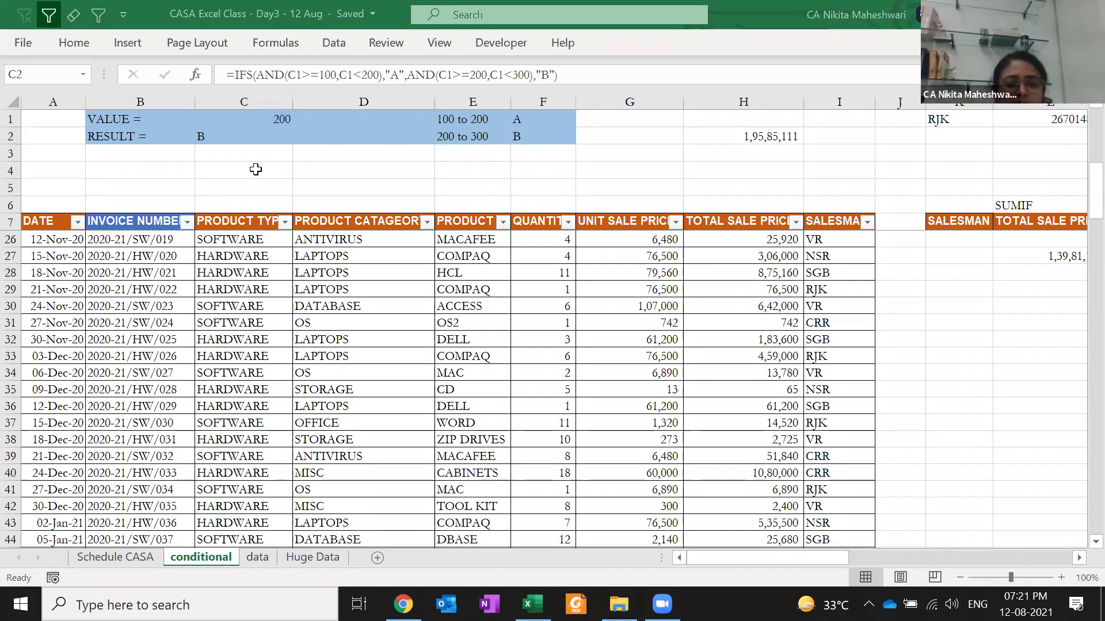
pyautogui.hotkey('alt', 'Tab')
pyautogui.press('Left')
pyautogui.press('Up')
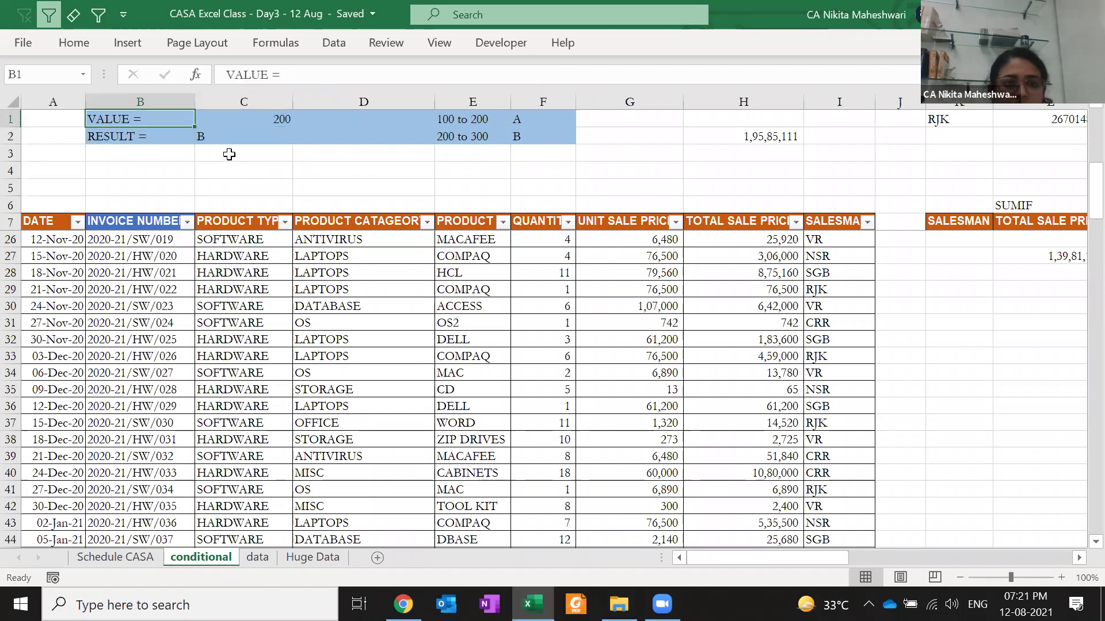
pyautogui.hotkey('shift', 'Down')
pyautogui.hotkey('shift', 'Right')
pyautogui.hotkey('shift', 'Right')
pyautogui.hotkey('shift', 'Right')
pyautogui.hotkey('shift', 'Right')
pyautogui.hotkey('alt', '3')
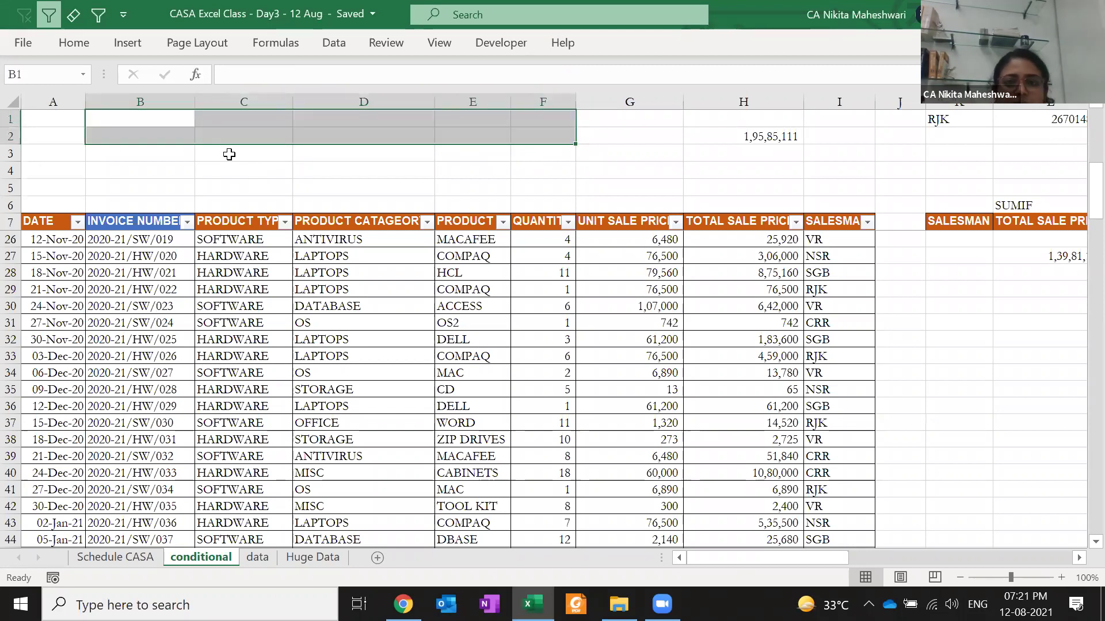
# - Delete the two blank rows 3 and 4 above the sales table
pyautogui.press('Up')
pyautogui.press('Down')
pyautogui.press('Down')
pyautogui.press('Down')
pyautogui.hotkey('shift', 'Up')
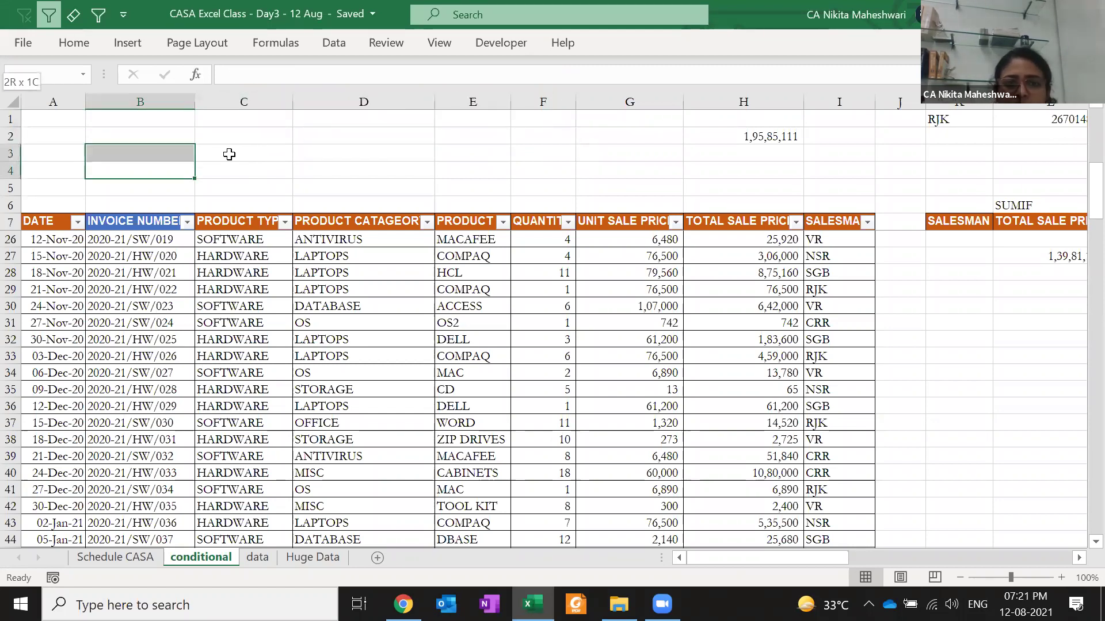
pyautogui.hotkey('shift', 'space')
pyautogui.scroll(6, 291, 150)
pyautogui.hotkey('ctrl', '-')
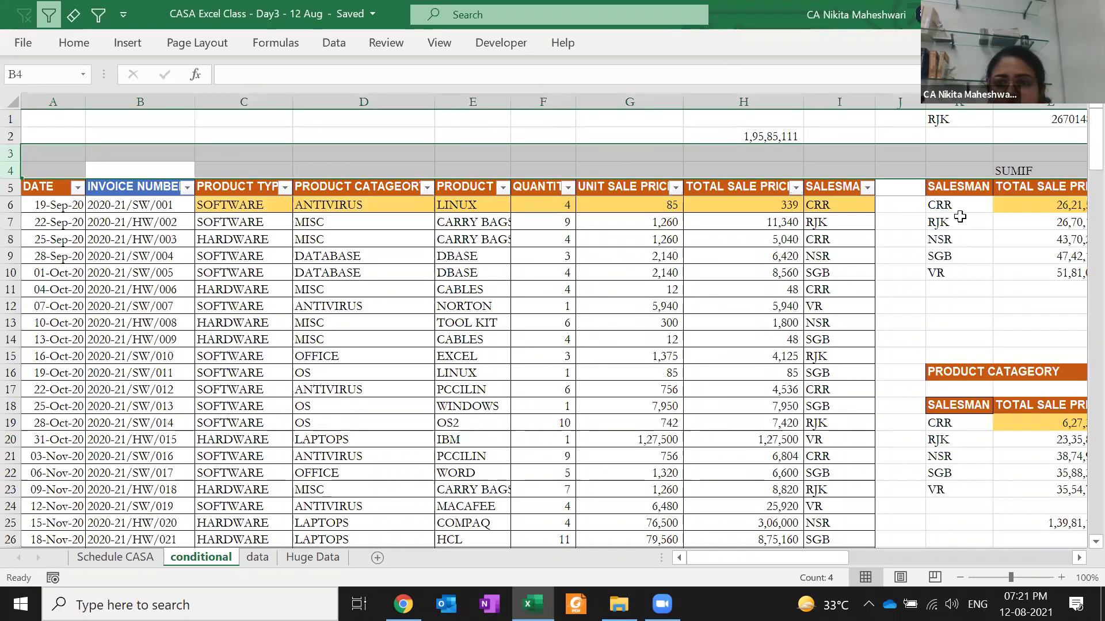
# - Review the salesman names in the SUMIF summary and in the product category summary
pyautogui.click(944, 222)
pyautogui.press('Right')
pyautogui.press('Left')
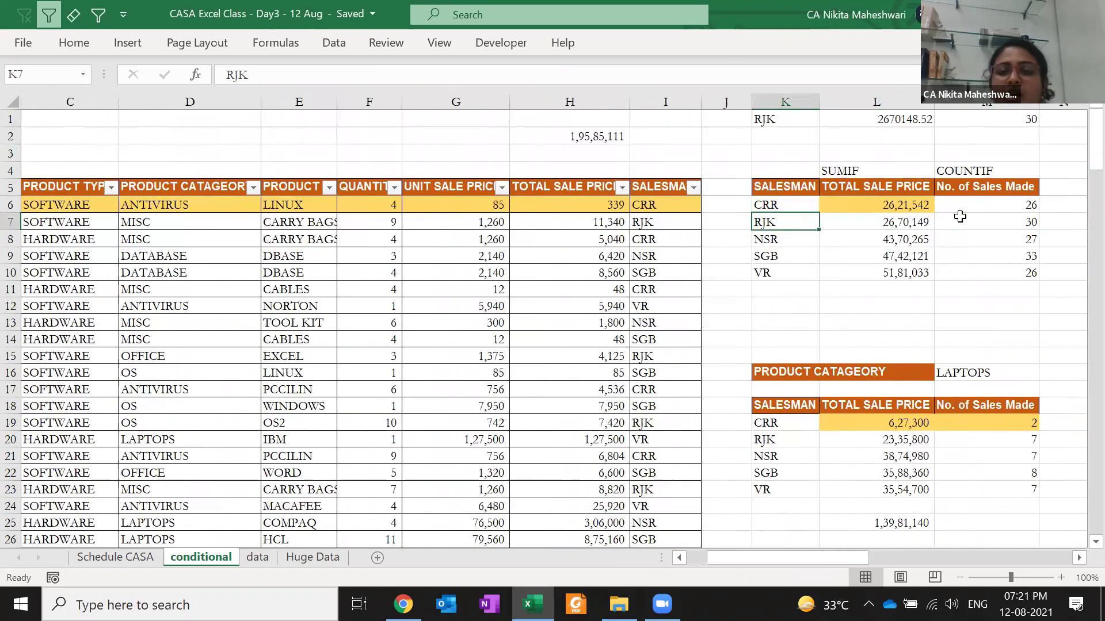
pyautogui.press('Home')
pyautogui.moveTo(941, 205); pyautogui.dragTo(943, 276)
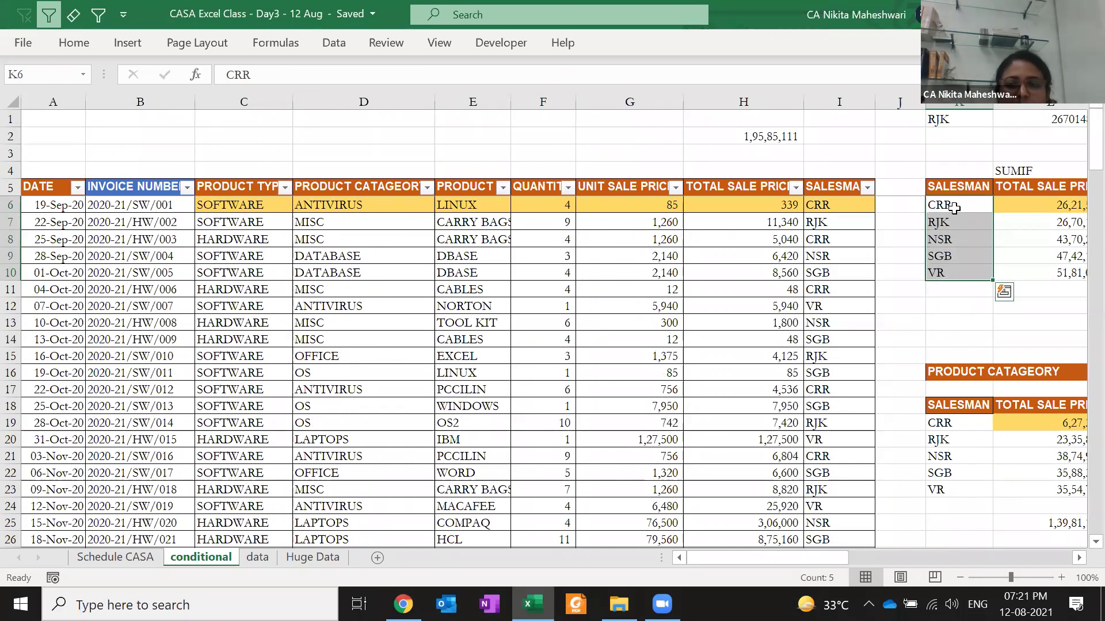
pyautogui.moveTo(951, 208); pyautogui.dragTo(961, 274)
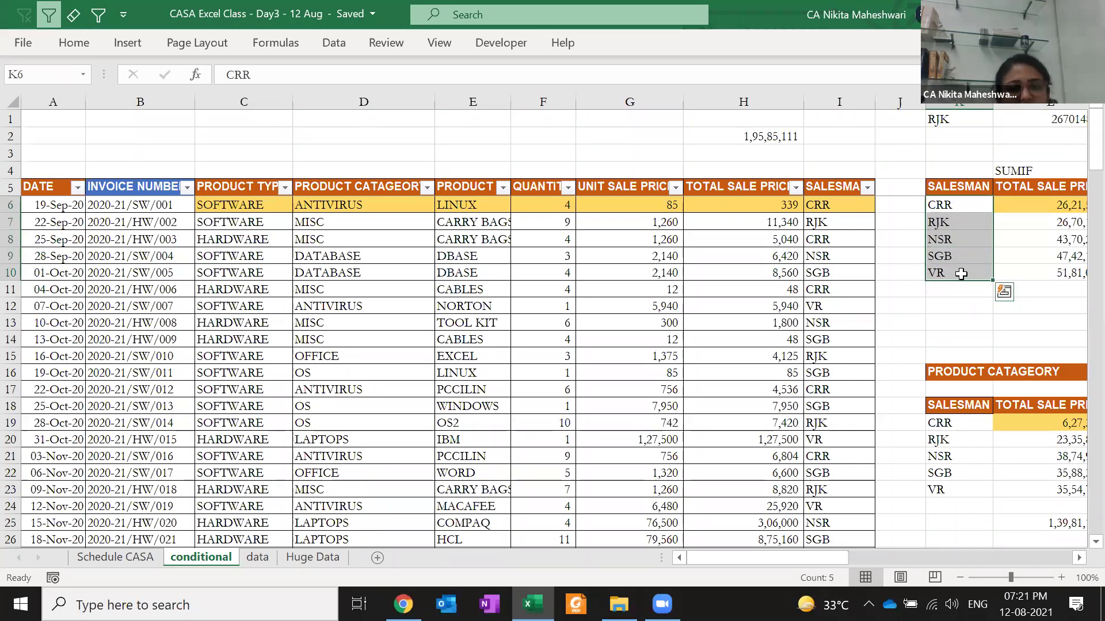
pyautogui.click(942, 424)
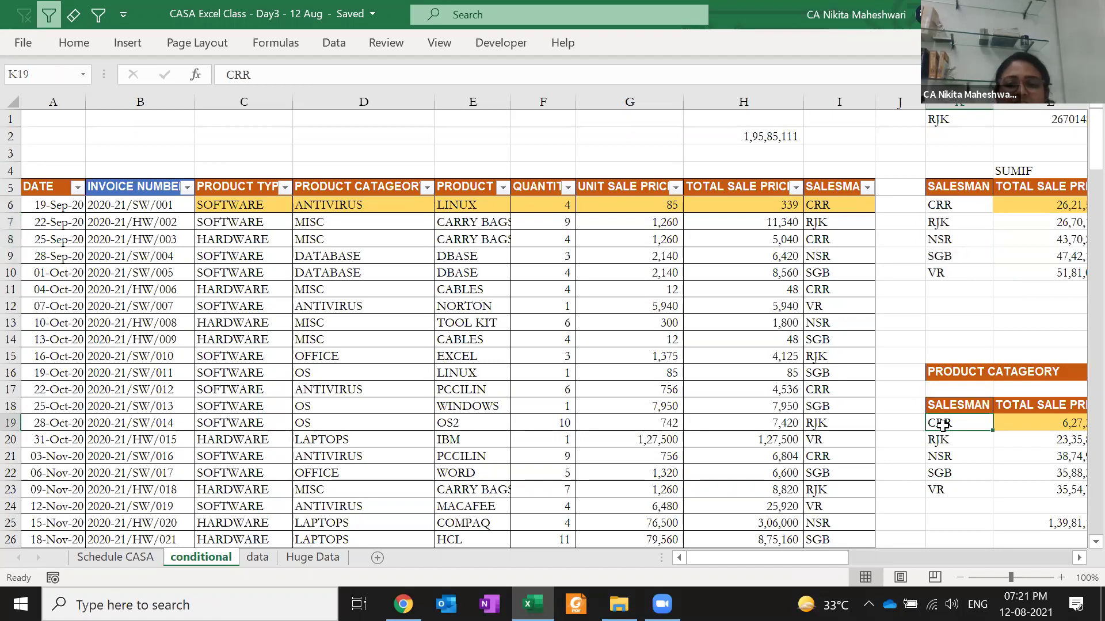
# - Fill the empty range C1:D3 with light blue
pyautogui.click(268, 116)
pyautogui.moveTo(268, 116); pyautogui.dragTo(362, 153)
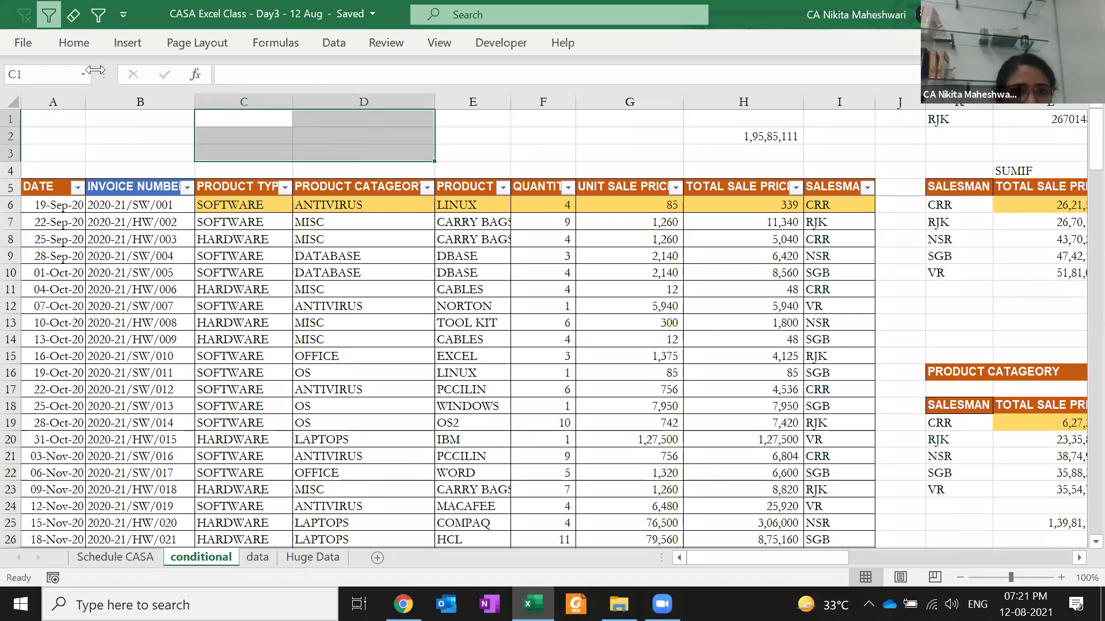
pyautogui.click(74, 42)
pyautogui.click(209, 104)
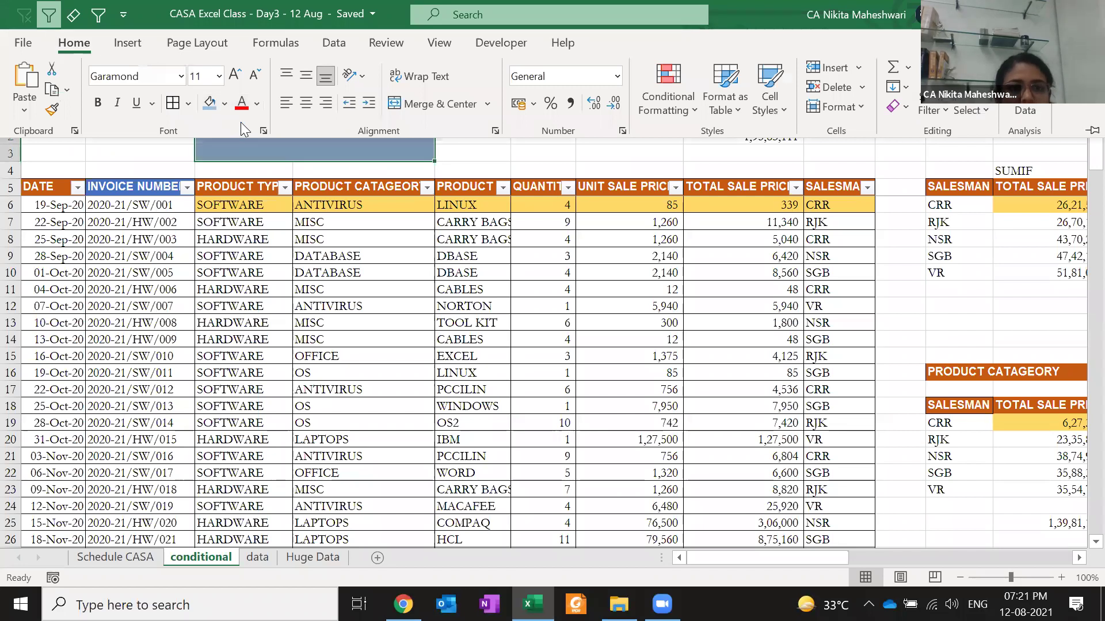
# - Enter the heading TOTAL SALES FOR OCTOBER in C1
pyautogui.click(237, 117)
pyautogui.write('TOT')
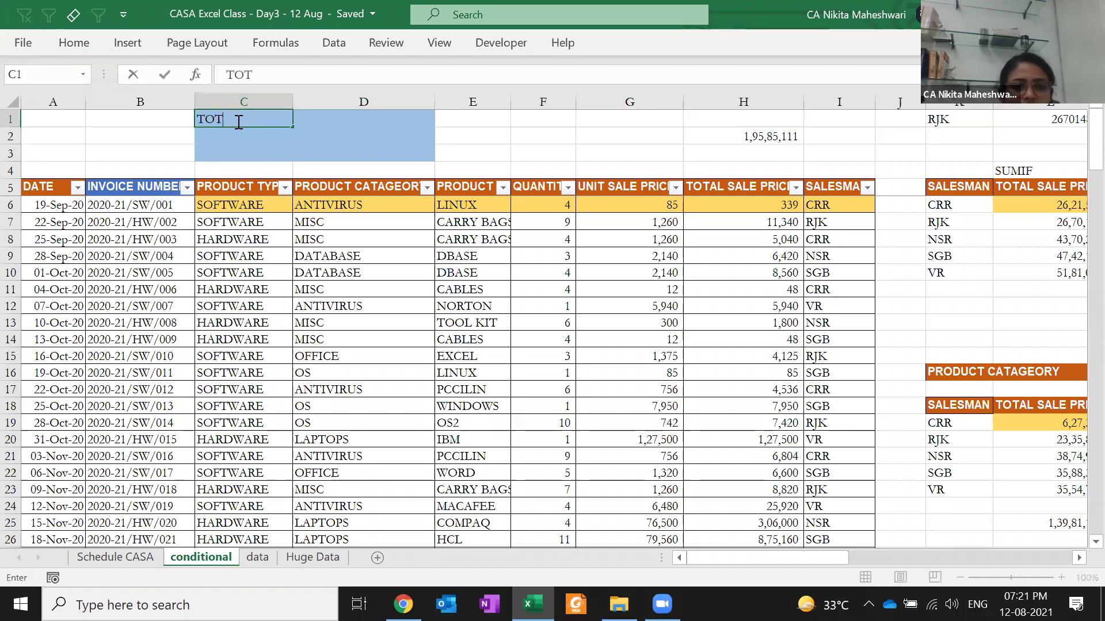
pyautogui.write('AL SALES ')
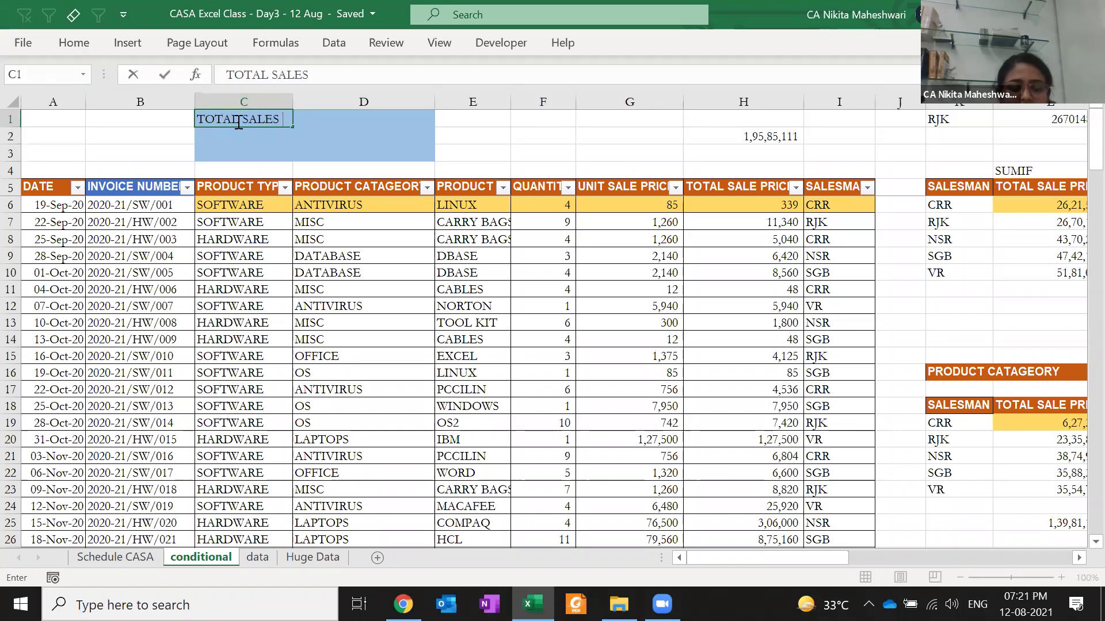
pyautogui.write('FOR OCTOBER')
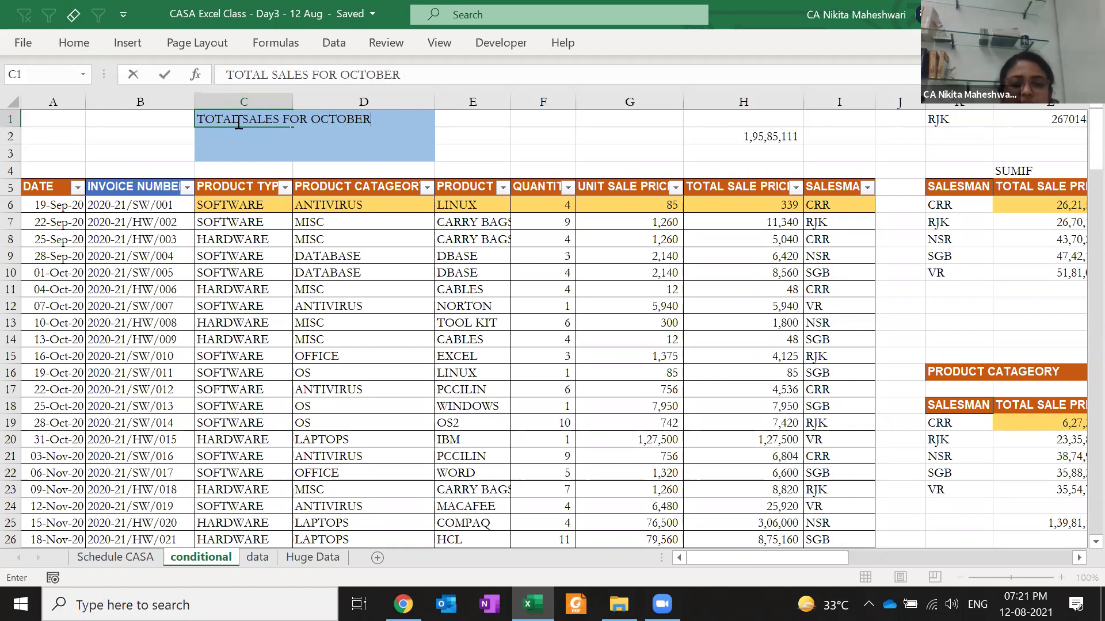
pyautogui.press('Return')
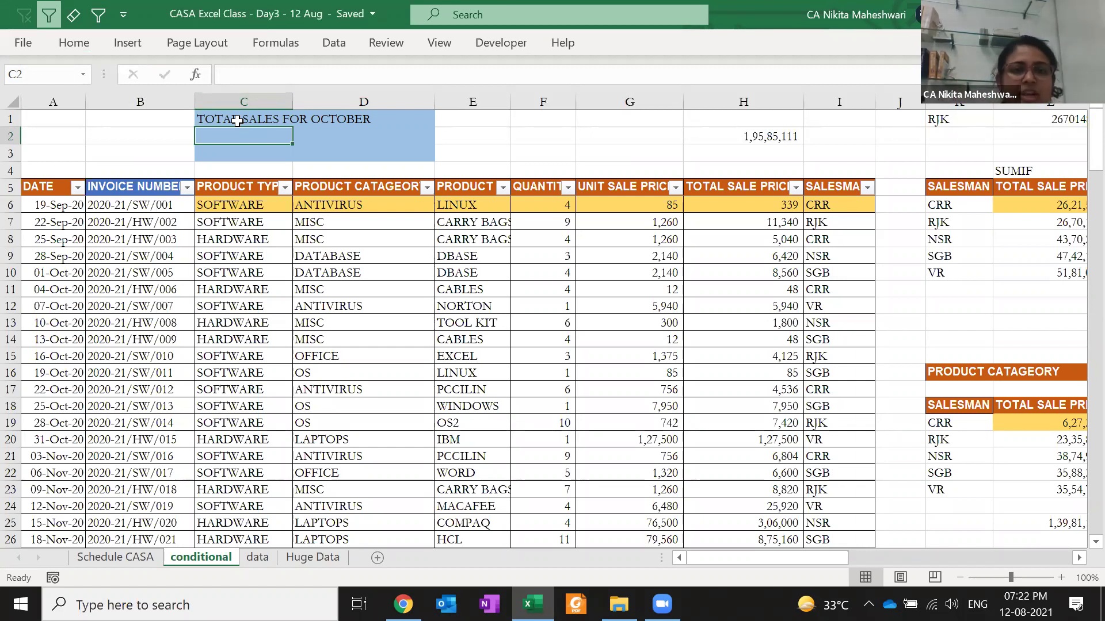
# - Enter the start date 01-Oct-20 in C2 and the end date 31-Oct-20 in C3
pyautogui.write('1o')
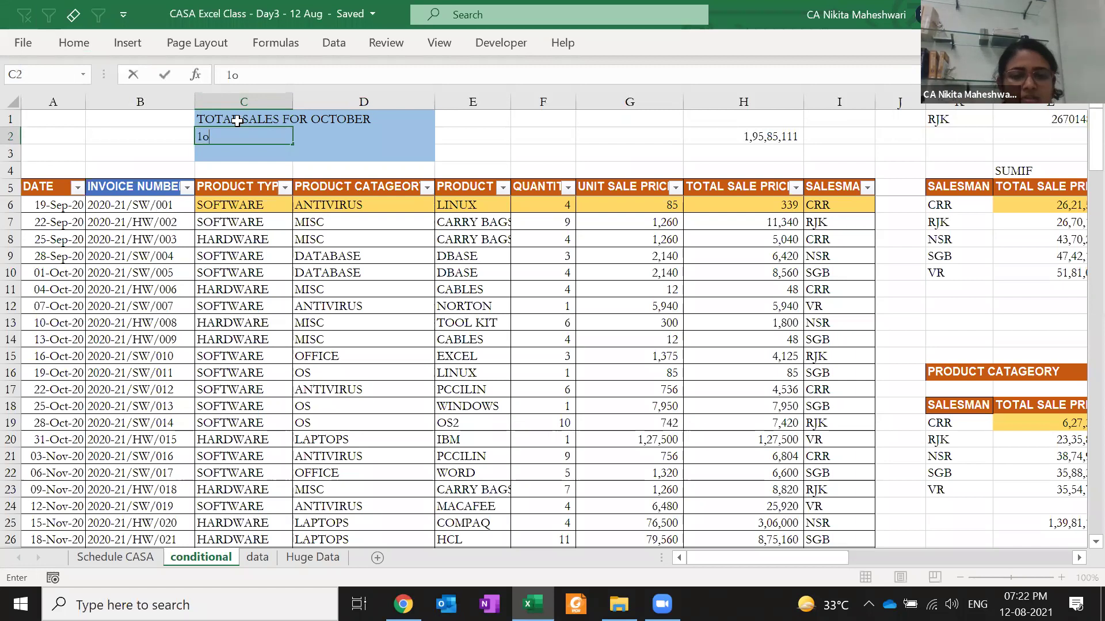
pyautogui.write('ct2')
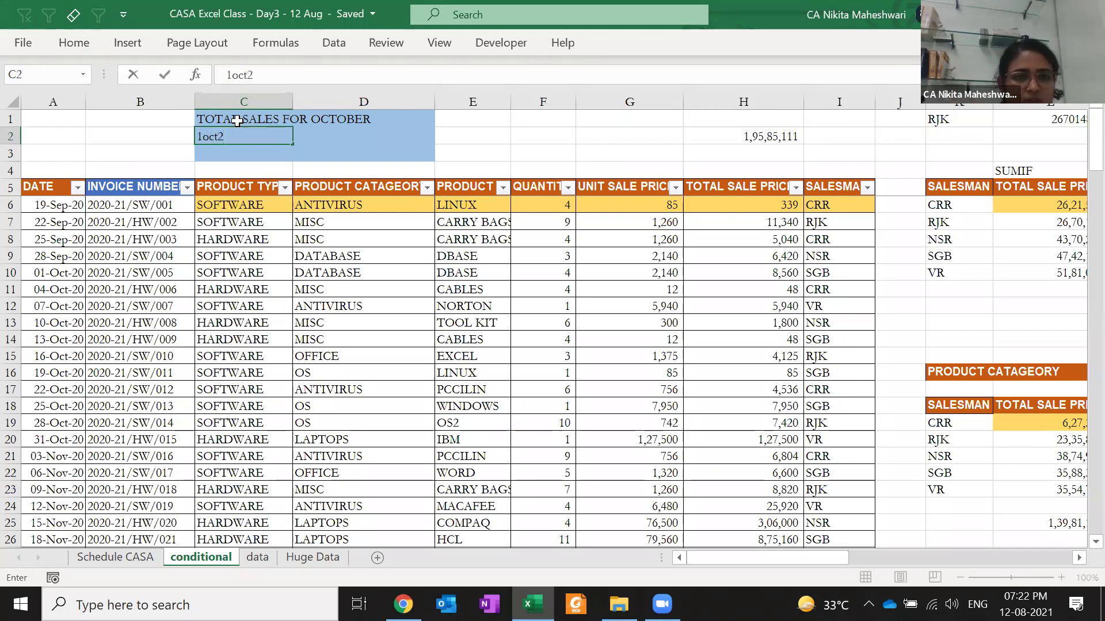
pyautogui.write('0')
pyautogui.press('Return')
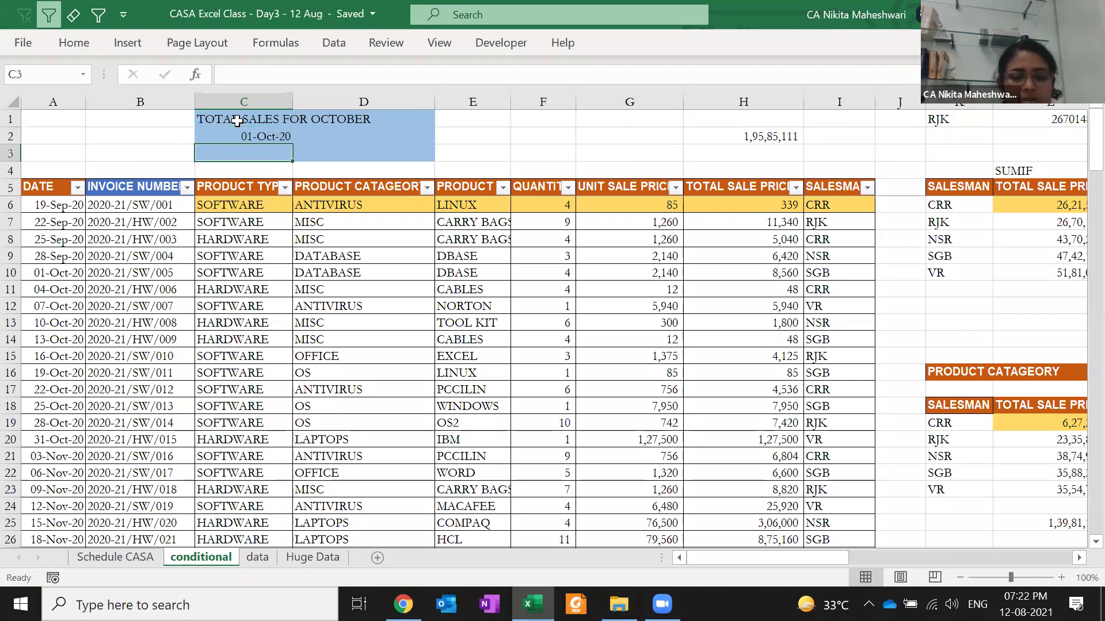
pyautogui.write('31oct20')
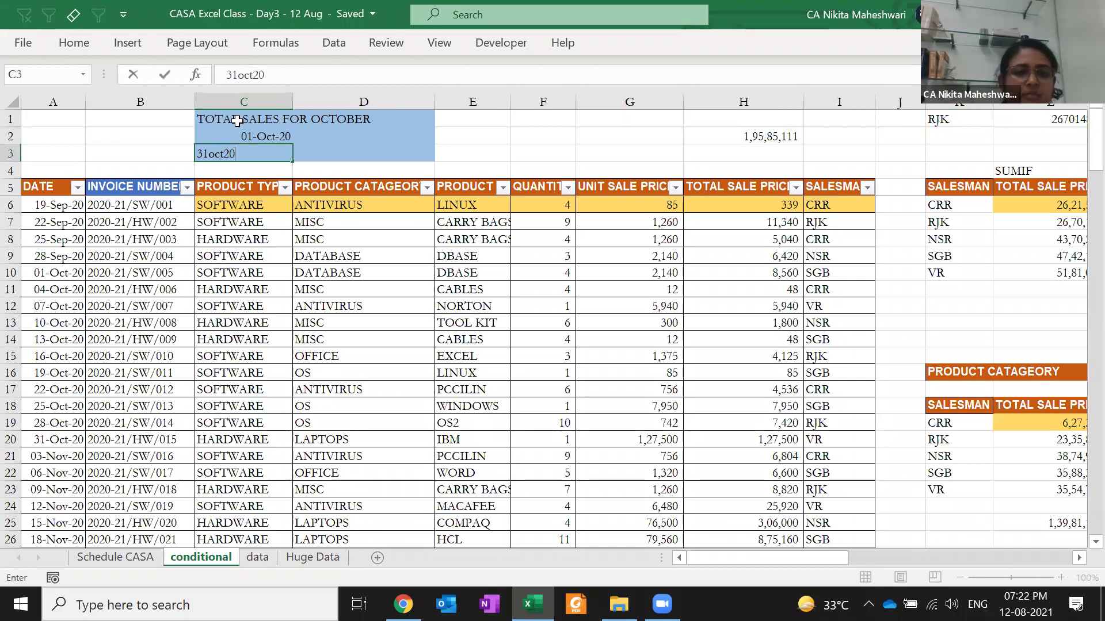
pyautogui.press('Return')
pyautogui.press('Up')
pyautogui.press('Up')
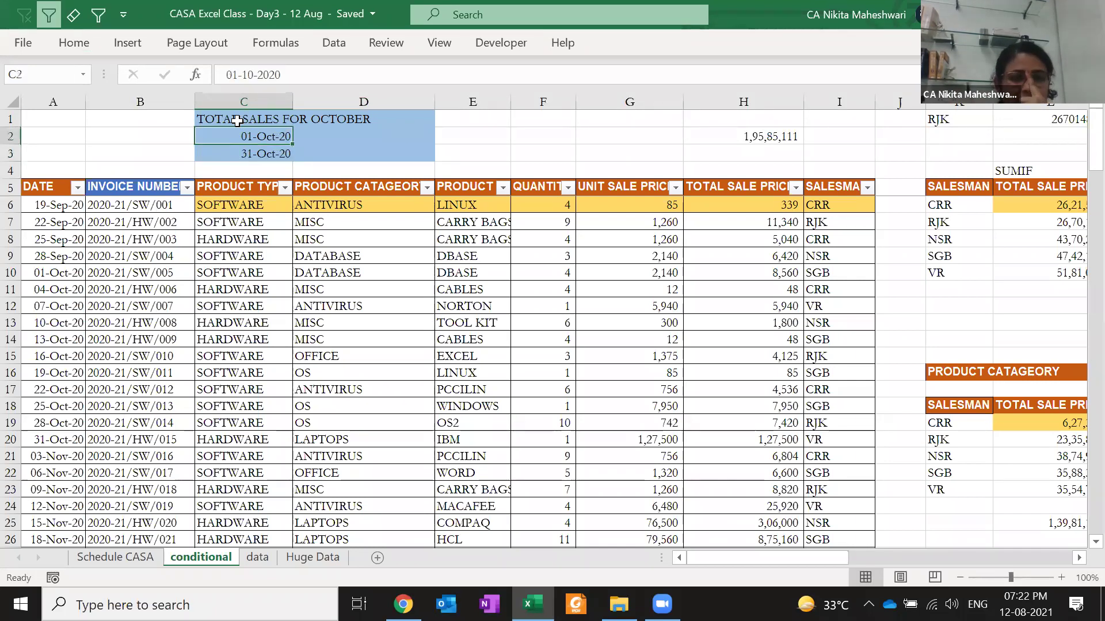
# - Enter the comparison operator >= in B2 beside the start date and <= in B3 beside the end date
pyautogui.hotkey('shift', 'Down')
pyautogui.press('Right')
pyautogui.press('Left')
pyautogui.press('Left')
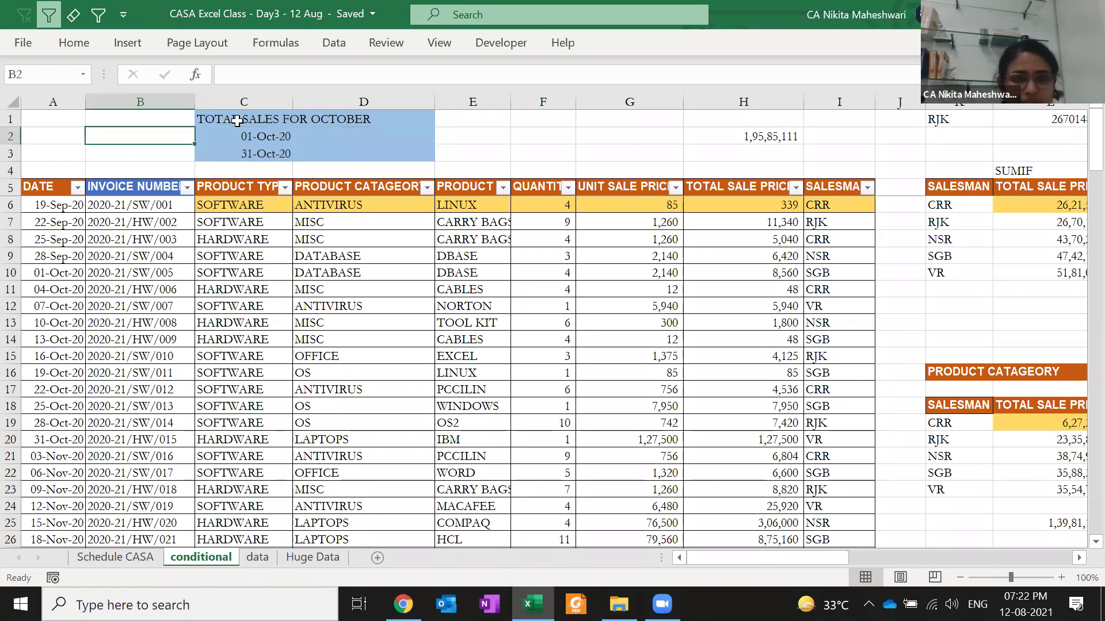
pyautogui.write('>=')
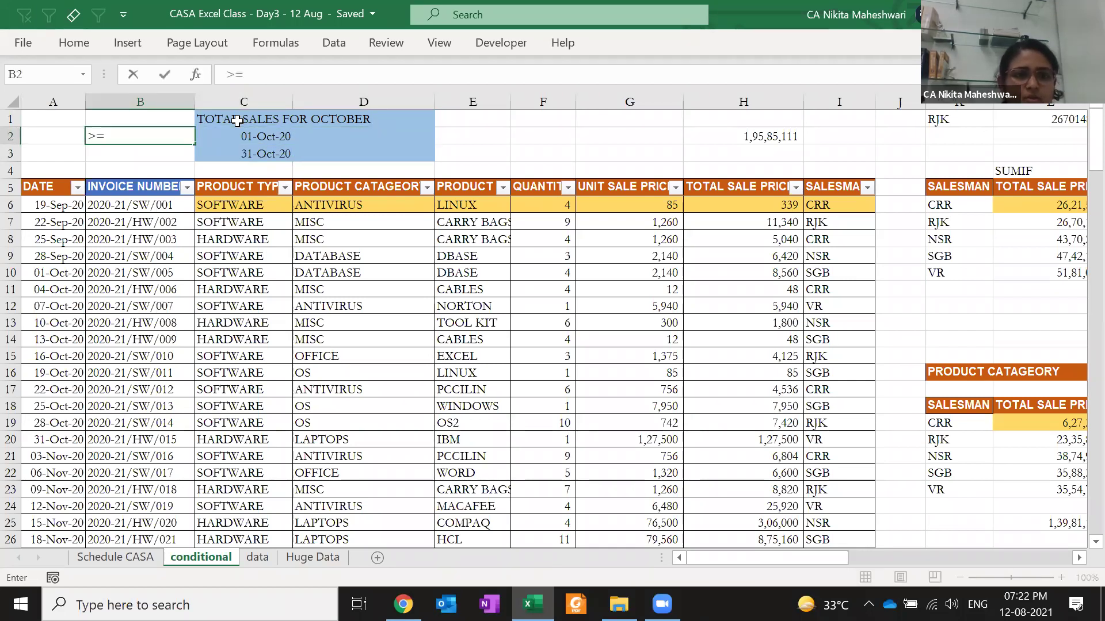
pyautogui.click(94, 157)
pyautogui.write('<=')
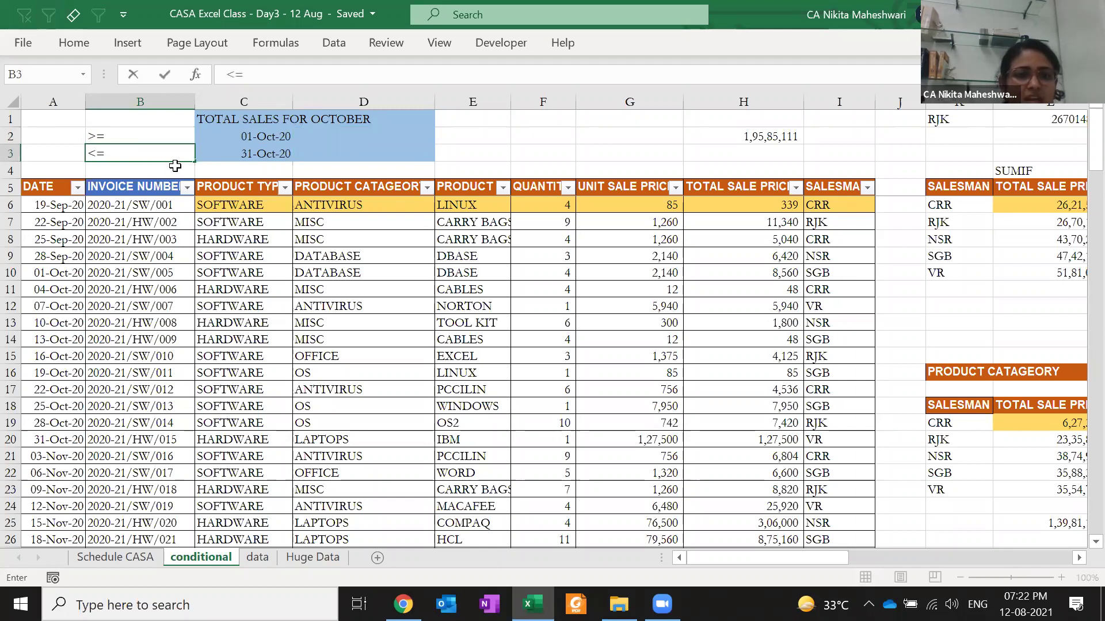
pyautogui.click(233, 171)
pyautogui.click(232, 148)
pyautogui.moveTo(136, 139); pyautogui.dragTo(141, 153)
pyautogui.click(239, 150)
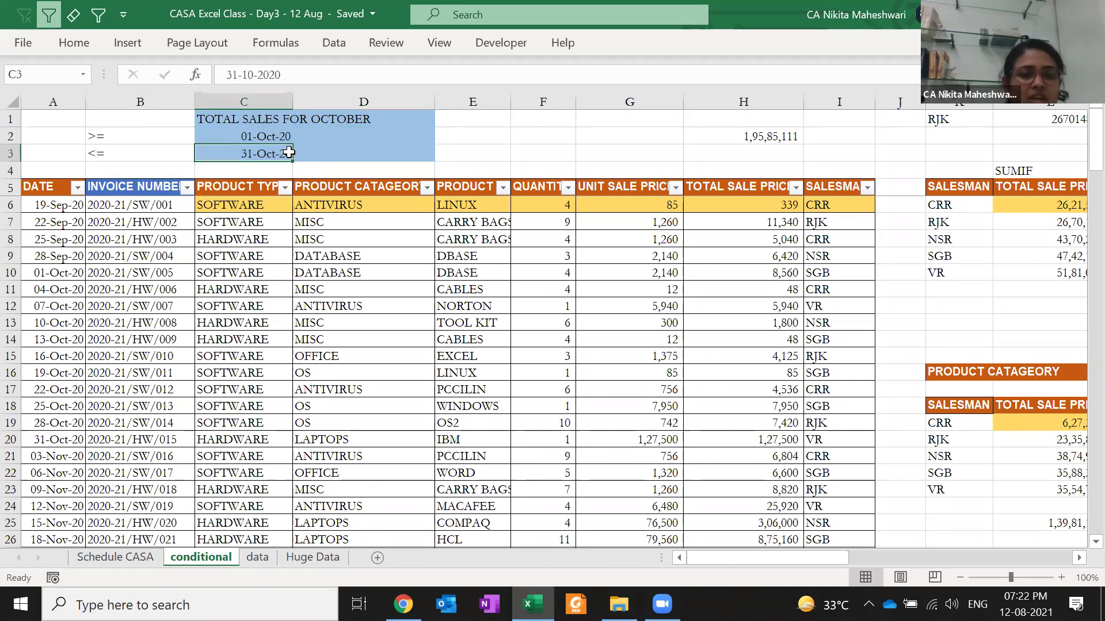
pyautogui.click(282, 135)
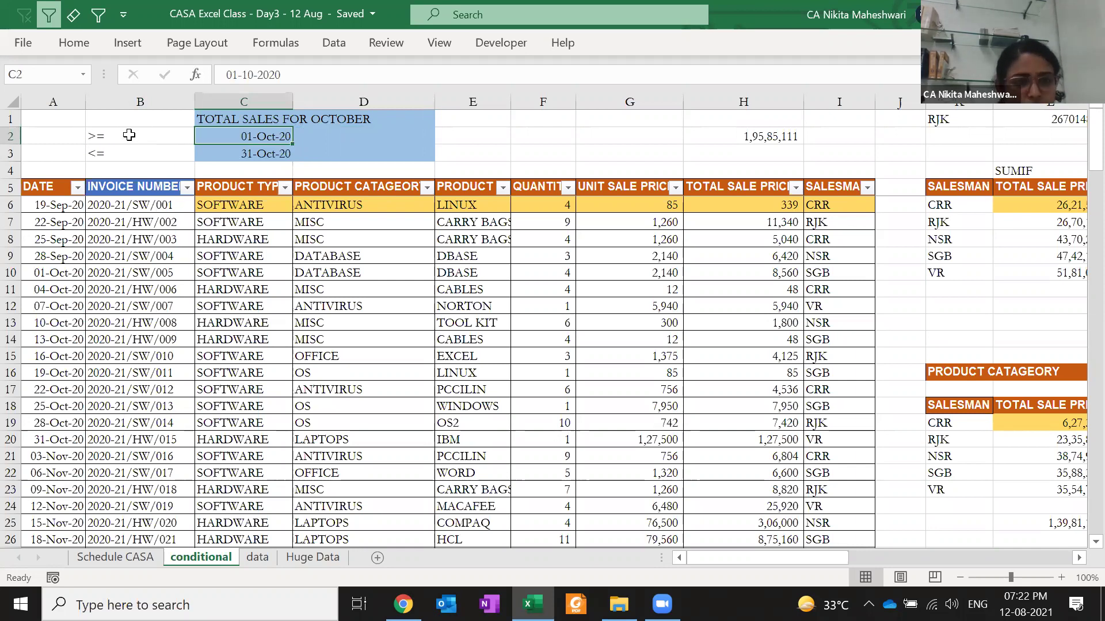
pyautogui.click(217, 153)
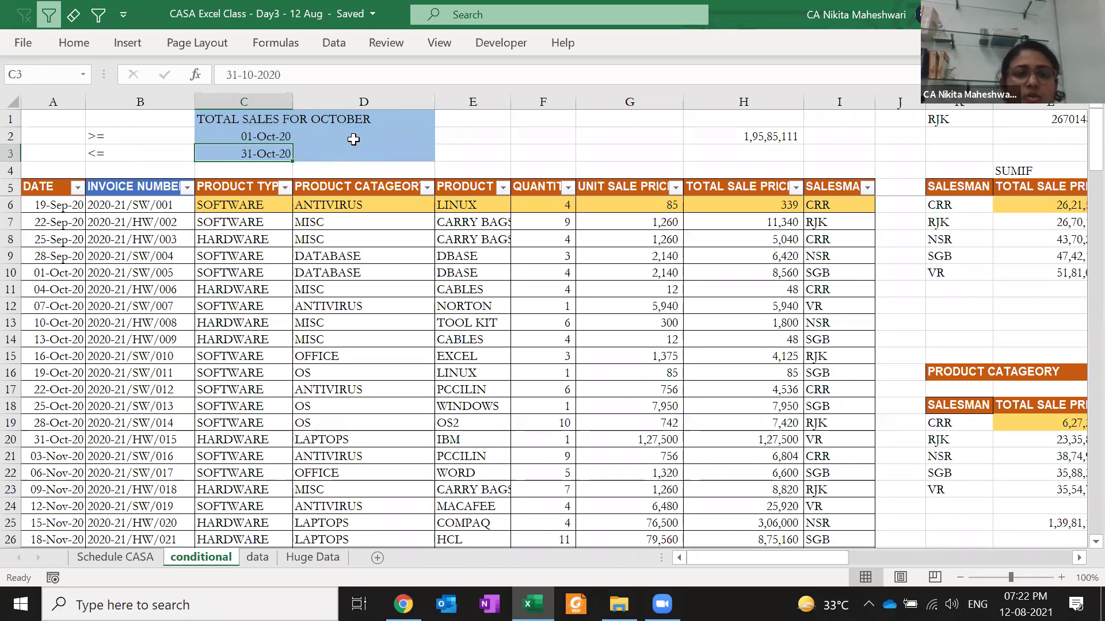
# - Begin a SUMIFS formula in D2 with the Total Sale Price column as the absolute sum range $H$5:$H$147
pyautogui.click(398, 139)
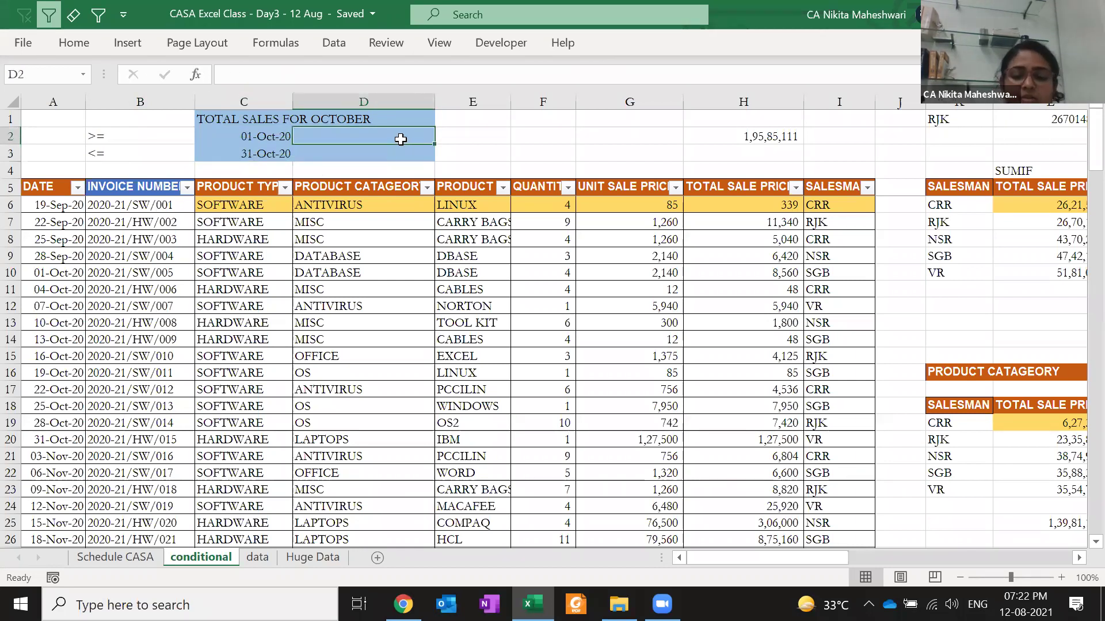
pyautogui.write('=sumifs')
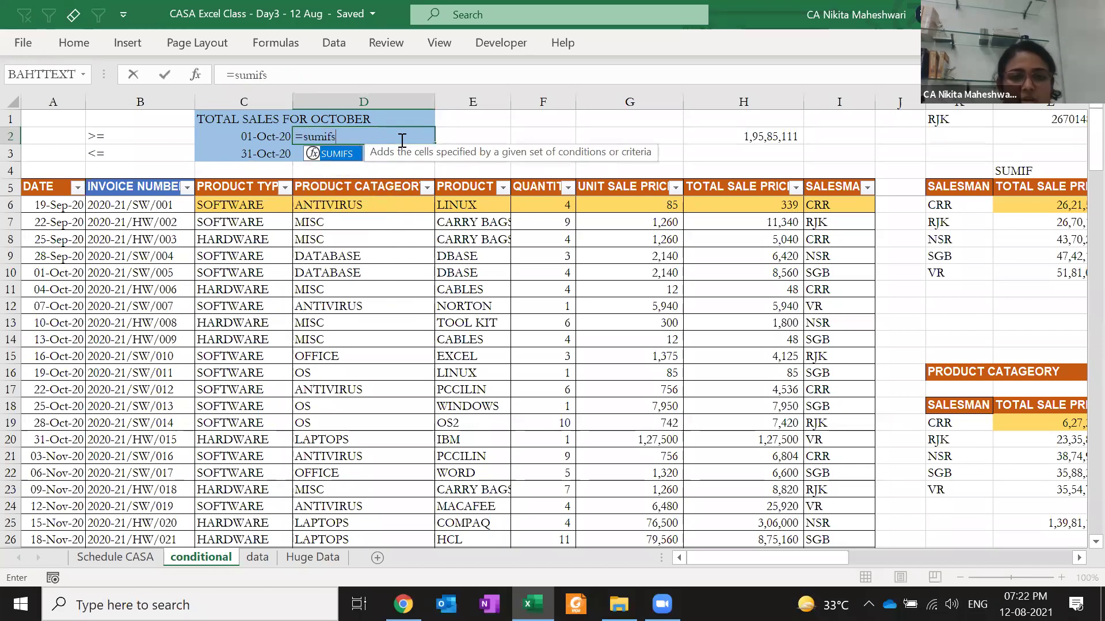
pyautogui.press('Tab')
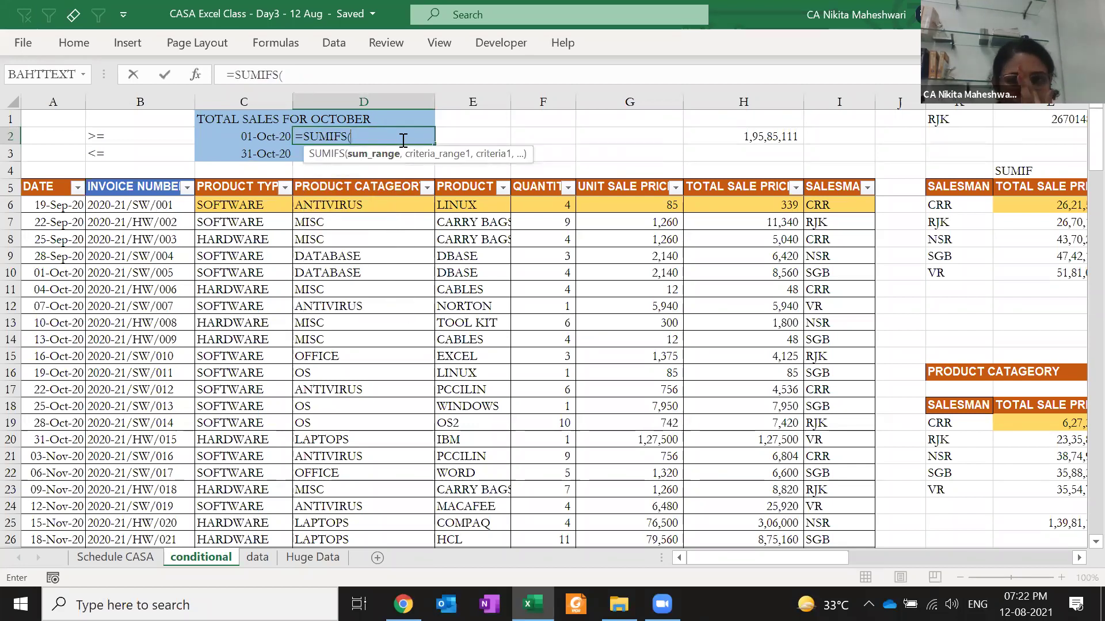
pyautogui.click(749, 190)
pyautogui.hotkey('ctrl', 'shift', 'Down')
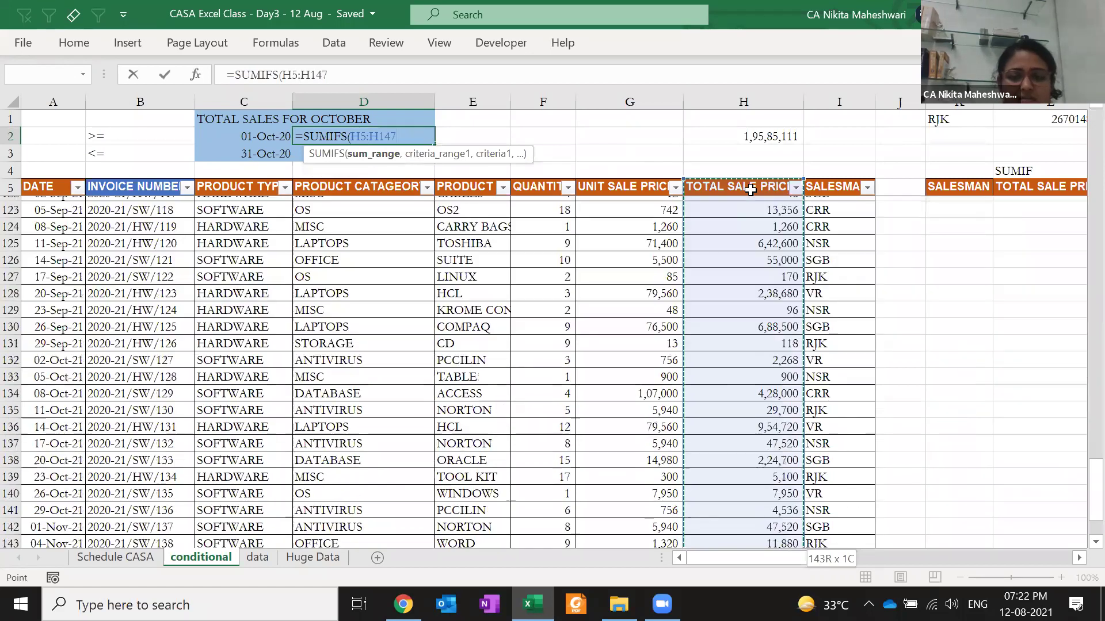
pyautogui.press('F4')
pyautogui.write(',')
# - Add the Date column $A$5:$A$147 as the absolute first criteria range of the SUMIFS formula
pyautogui.scroll(20, 377, 239)
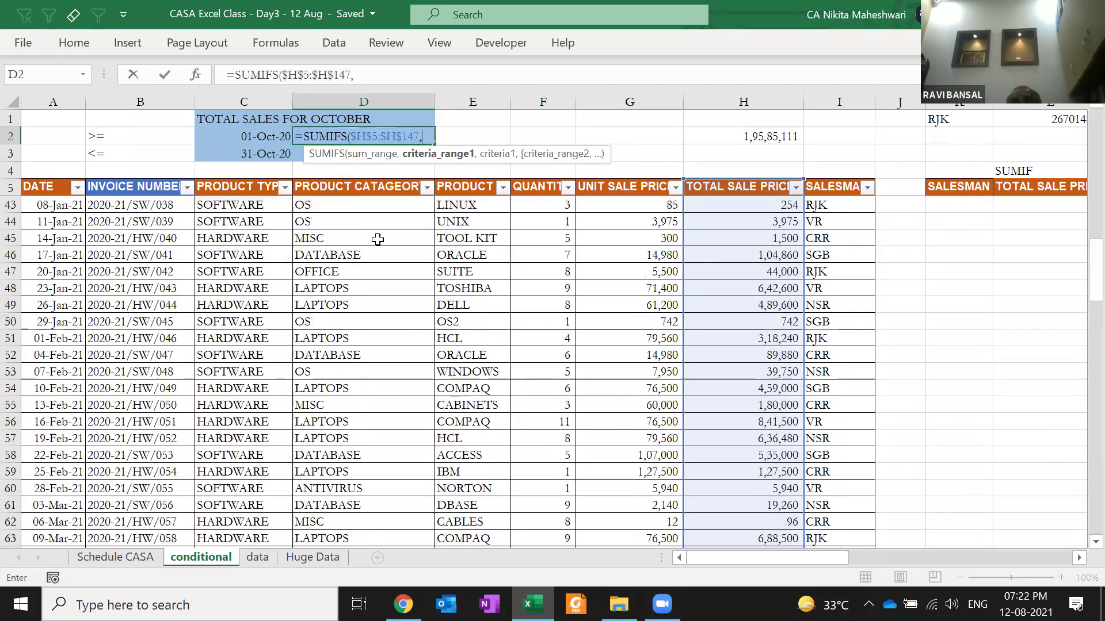
pyautogui.scroll(12, 378, 240)
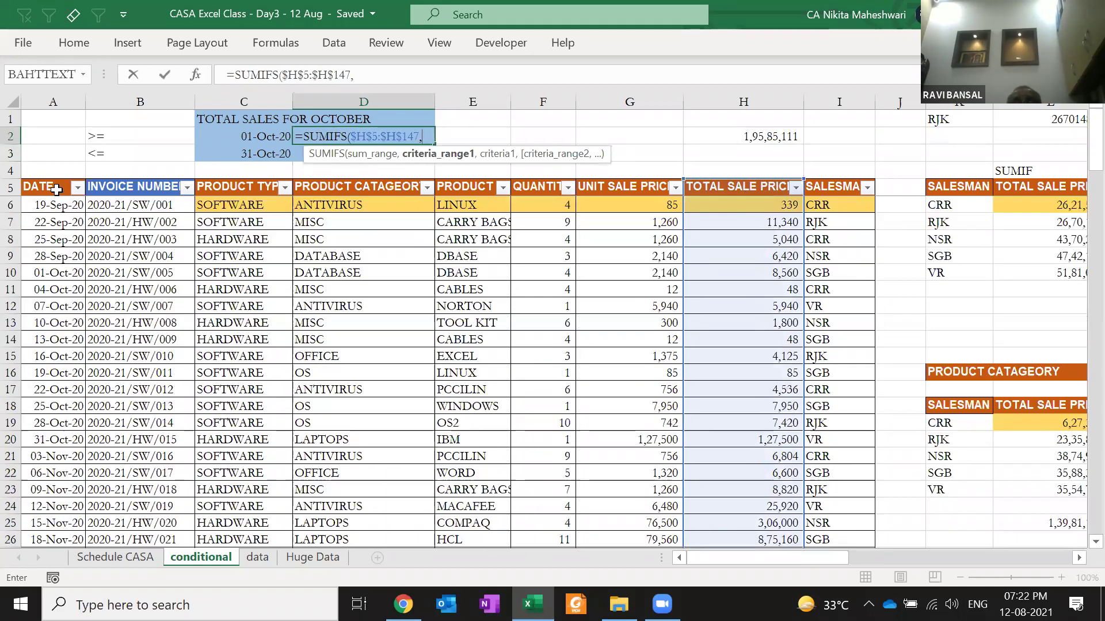
pyautogui.click(56, 190)
pyautogui.hotkey('ctrl', 'shift', 'Down')
pyautogui.press('F4')
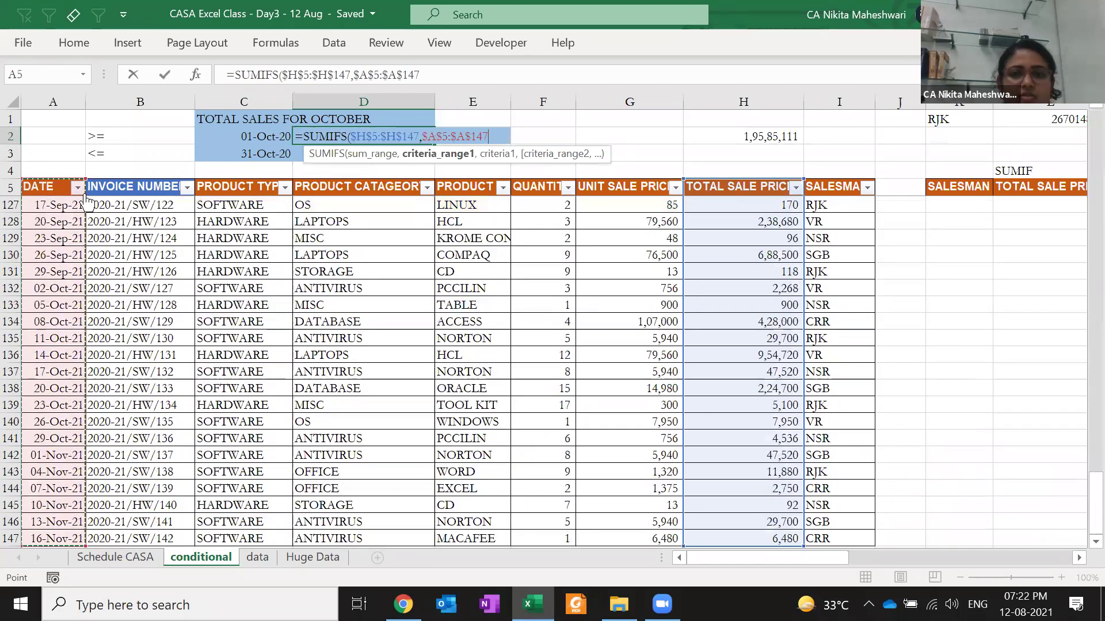
pyautogui.write(',">=')
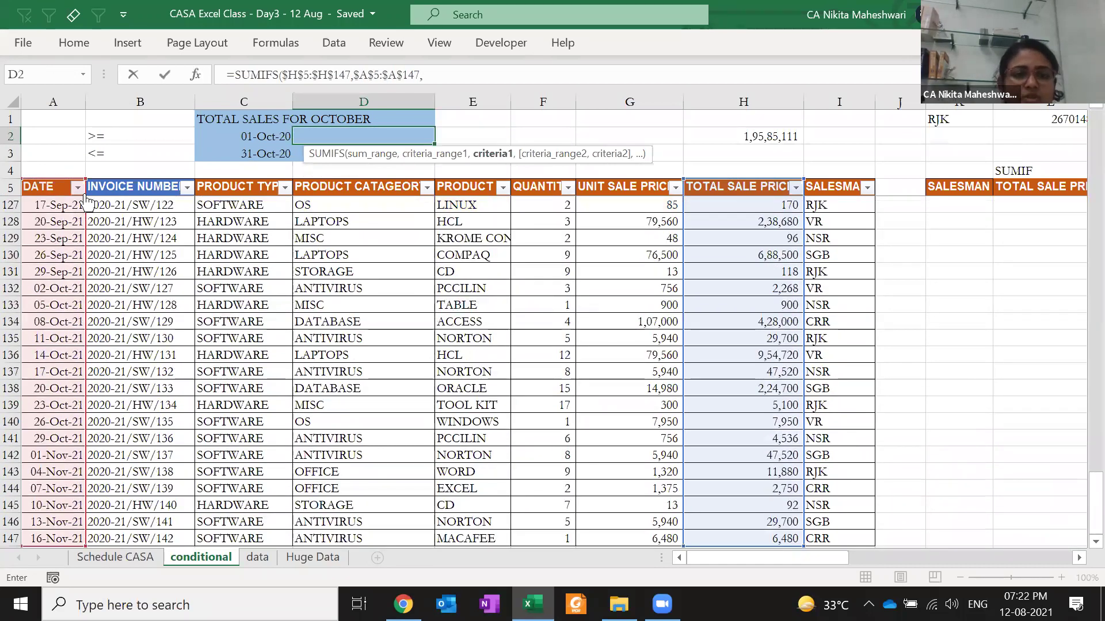
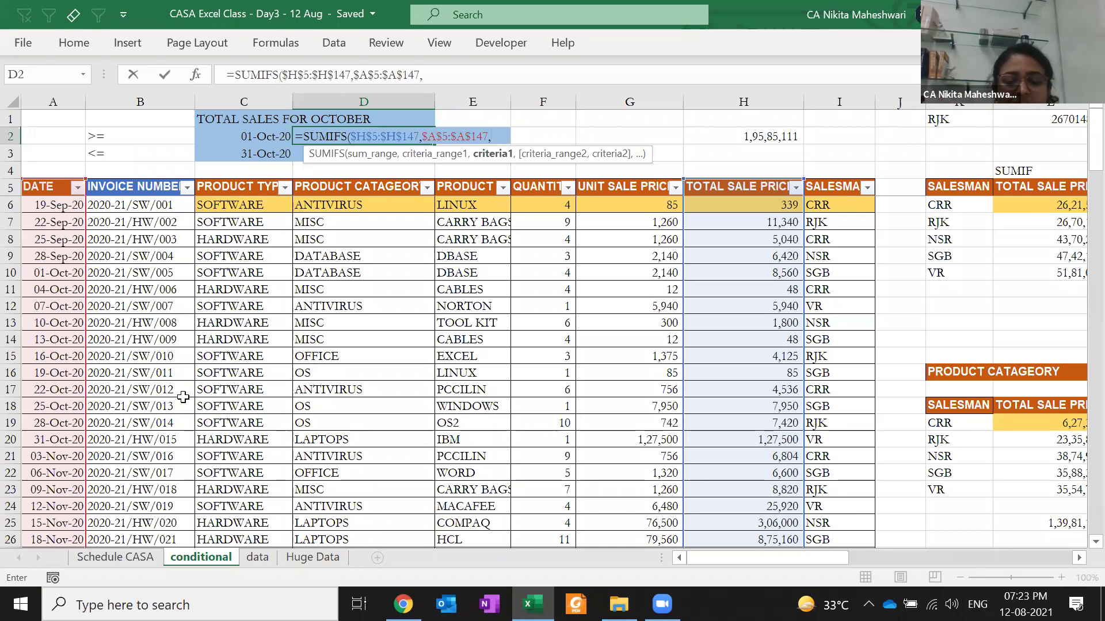
# - Try to enter the SUMIFS formula with >= as an unquoted first criterion
pyautogui.write('">')
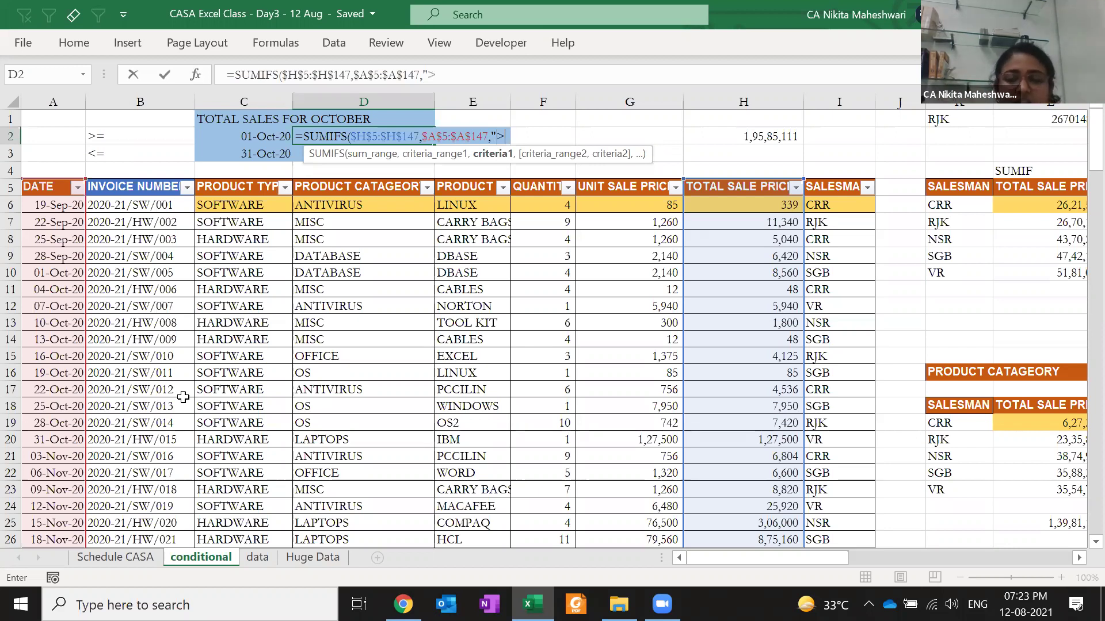
pyautogui.write('="')
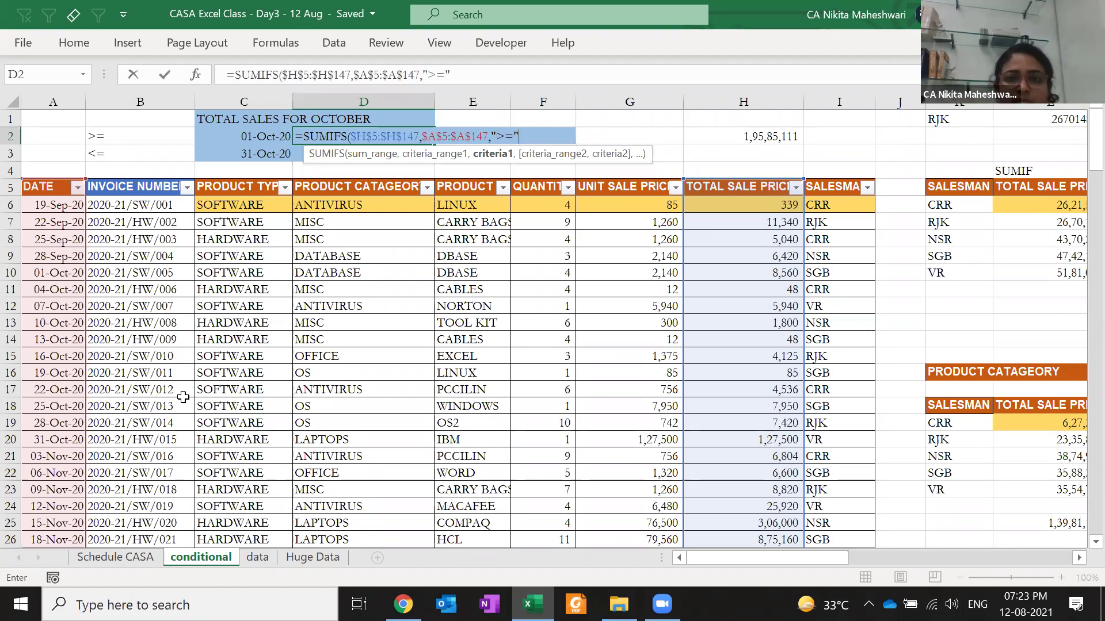
pyautogui.press('BackSpace')
pyautogui.press('BackSpace')
pyautogui.press('BackSpace')
pyautogui.write('>=')
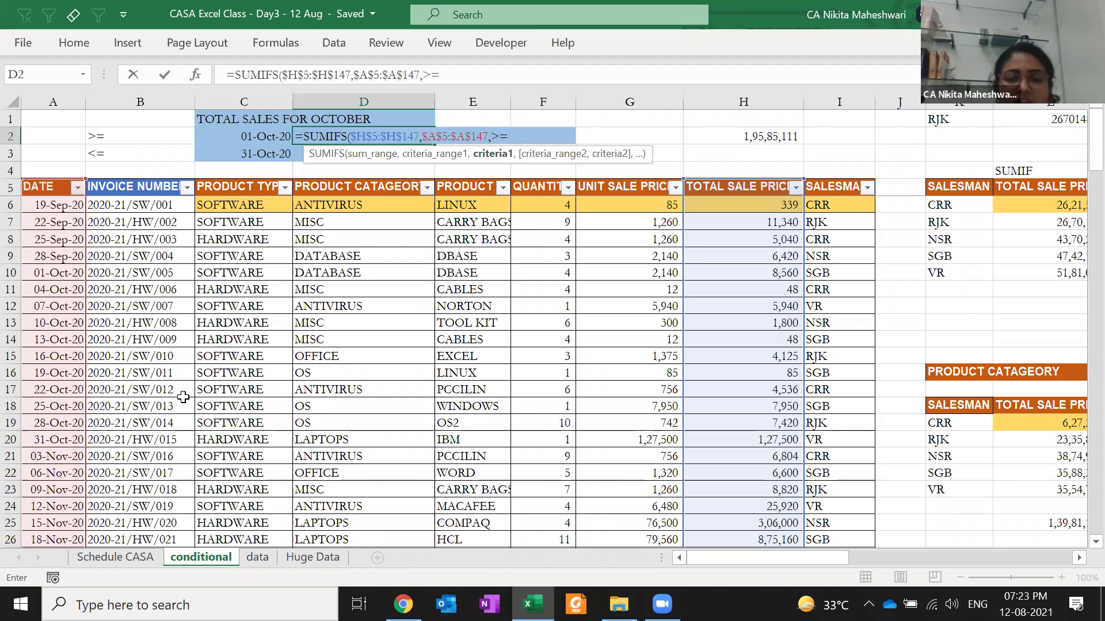
pyautogui.press('Return')
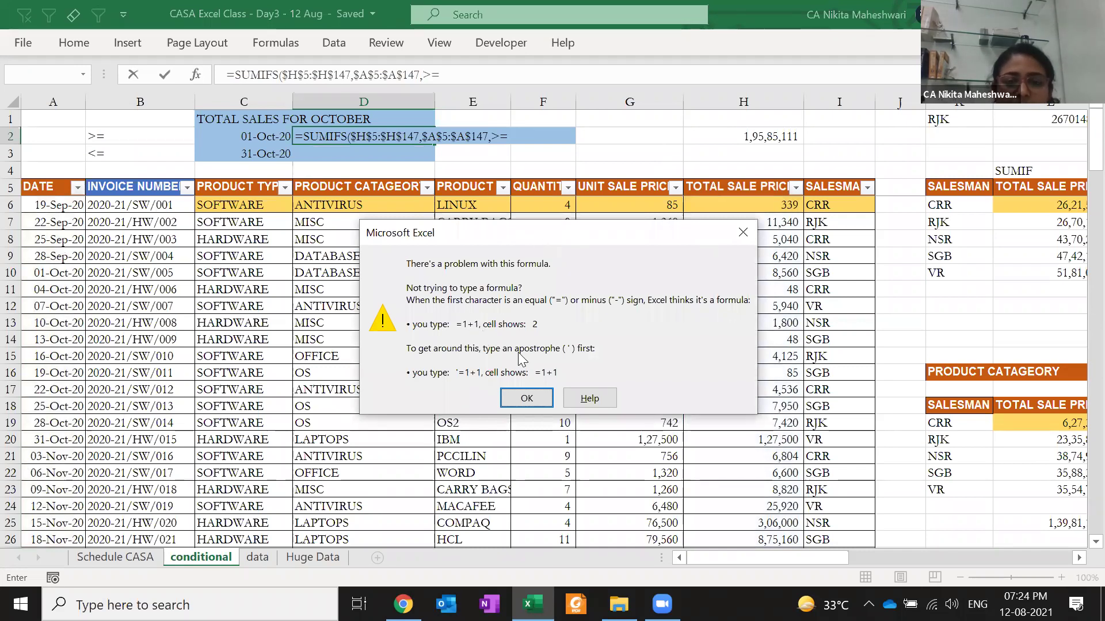
pyautogui.click(528, 398)
# - Enclose the >= operator in double quotes as the first criterion and append an ampersand
pyautogui.write('">=')
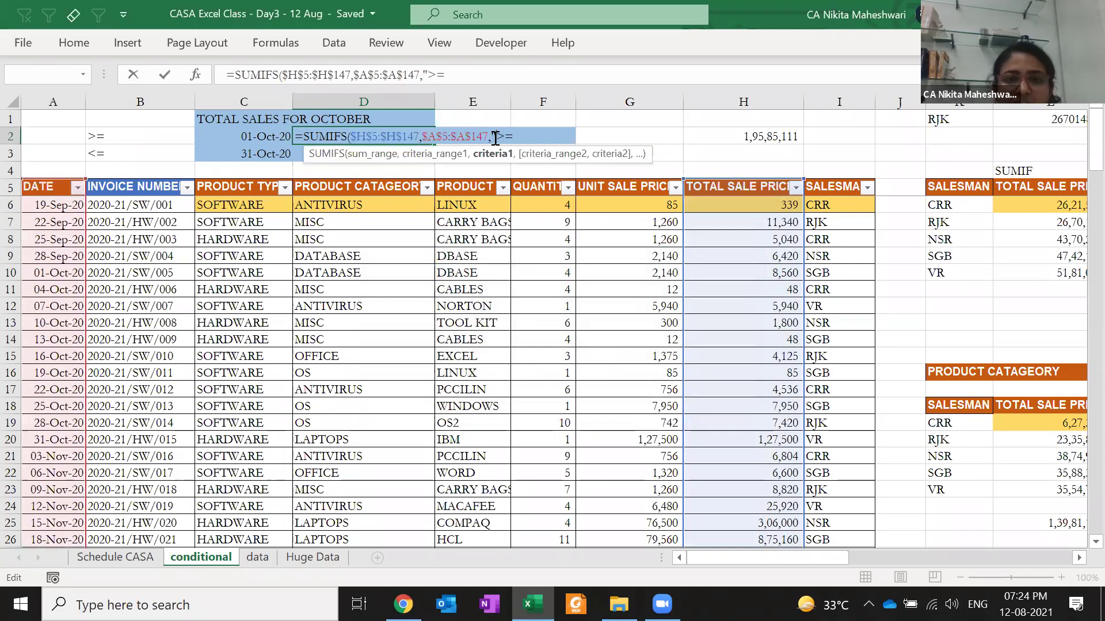
pyautogui.write('"')
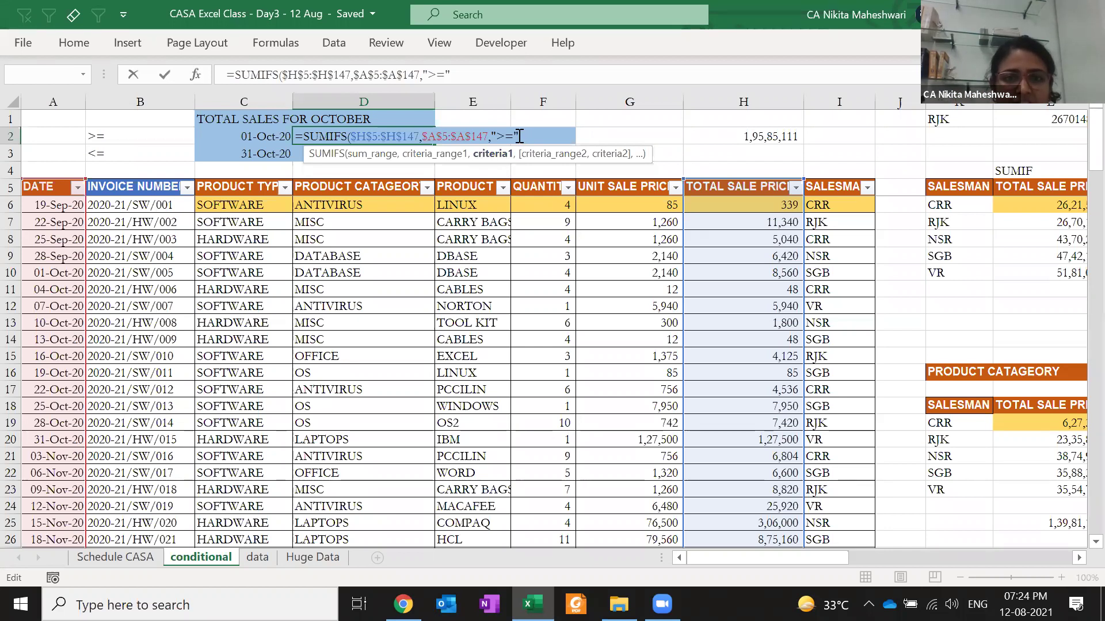
pyautogui.write('&')
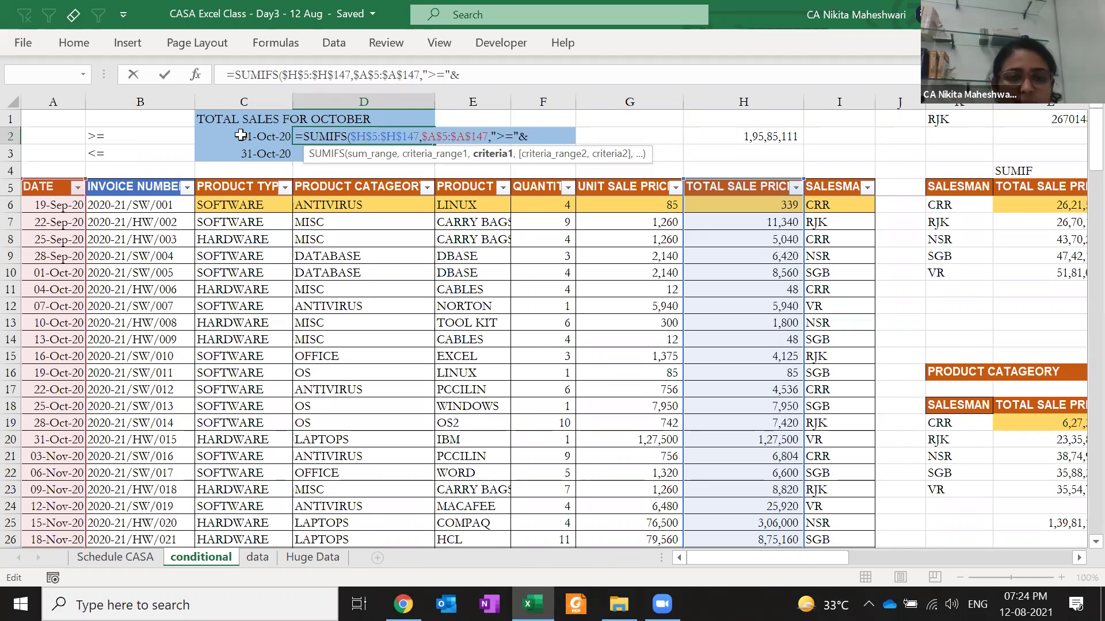
# - Try placing the reference c2 inside the quoted criterion, and restore the criterion to ">="&
pyautogui.press('BackSpace')
pyautogui.press('BackSpace')
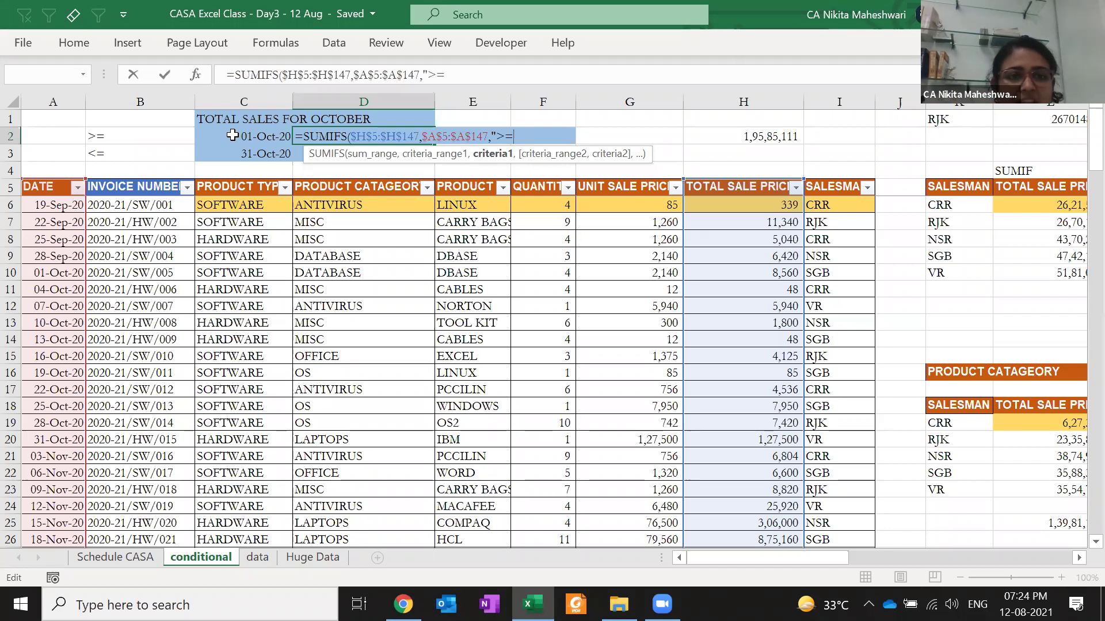
pyautogui.write('c2')
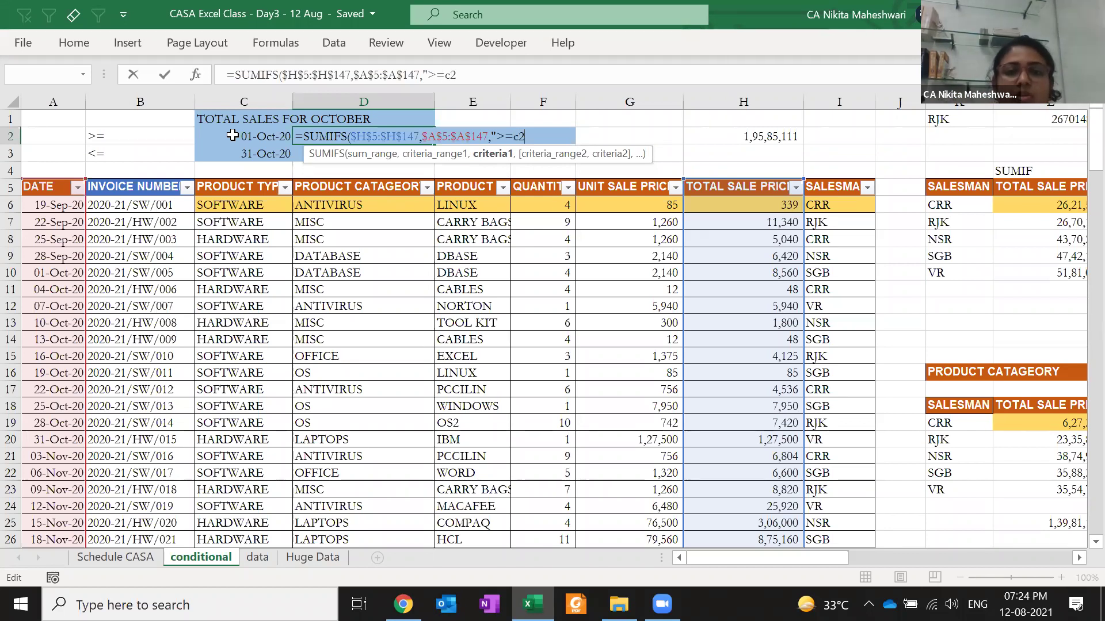
pyautogui.press('BackSpace')
pyautogui.press('BackSpace')
pyautogui.write('"')
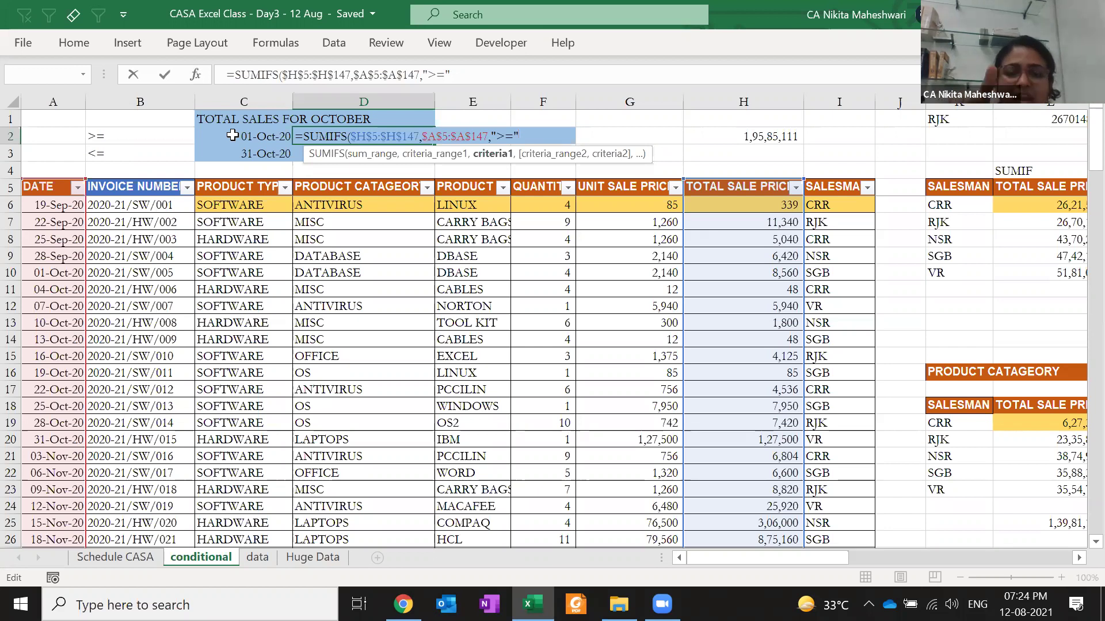
pyautogui.write('&')
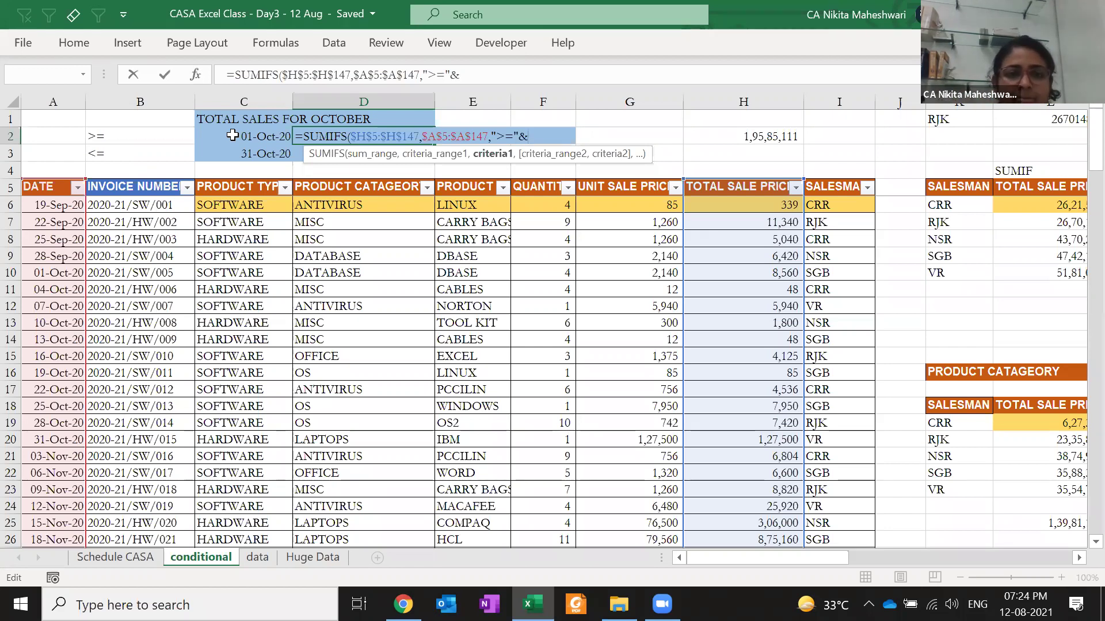
# - Complete the first criterion with the start date reference C$2 and close the SUMIFS formula in D2
pyautogui.click(233, 135)
pyautogui.press('F4')
pyautogui.press('F4')
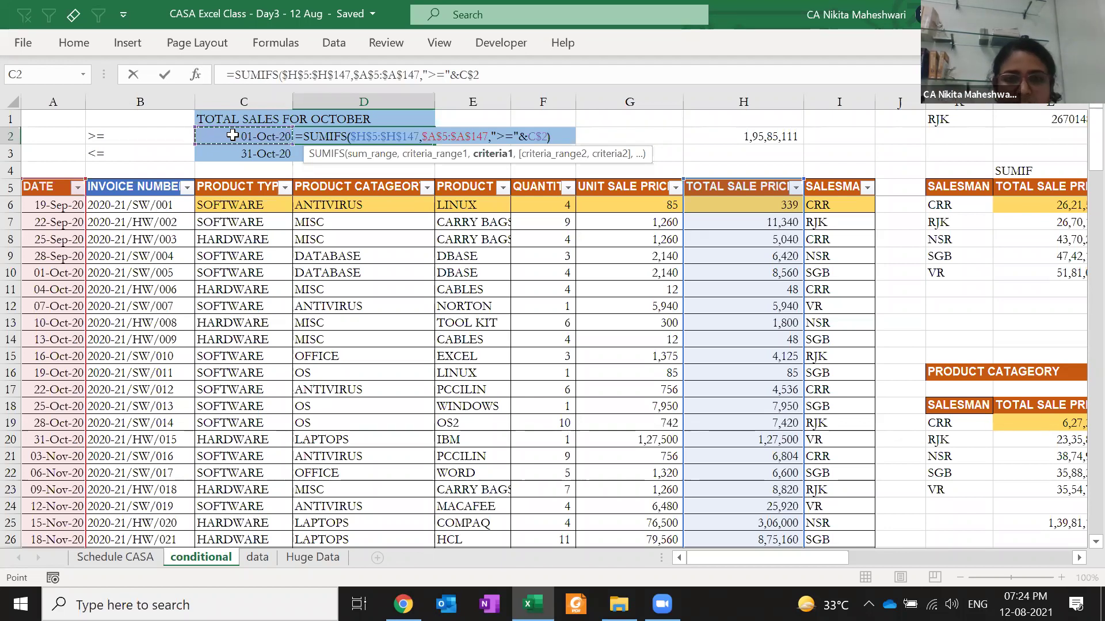
pyautogui.write(')')
# - Enter the criterion expression ">="&c2 as plain text in F2
pyautogui.press('Left')
pyautogui.press('Left')
pyautogui.press('Right')
pyautogui.press('Right')
pyautogui.press('Right')
pyautogui.press('Right')
pyautogui.write('"')
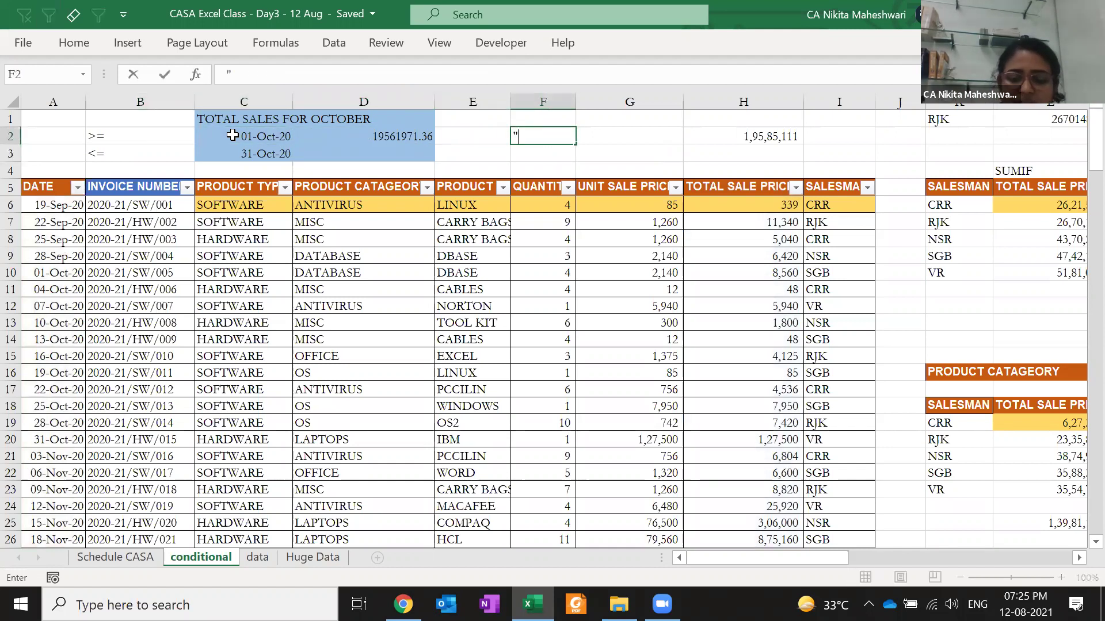
pyautogui.write('>="&')
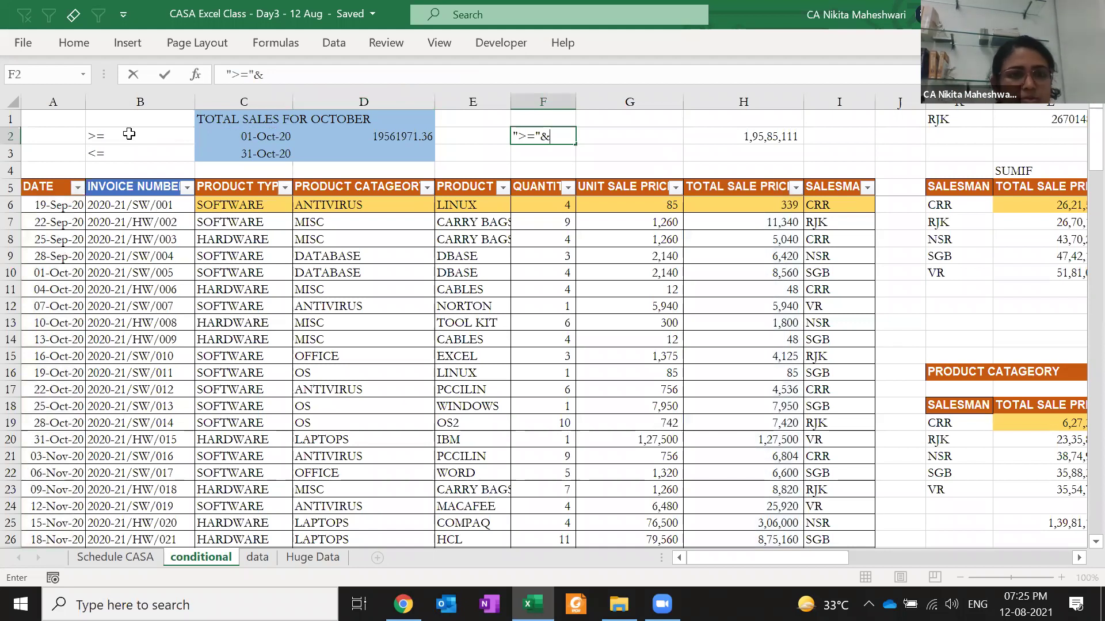
pyautogui.write('c2')
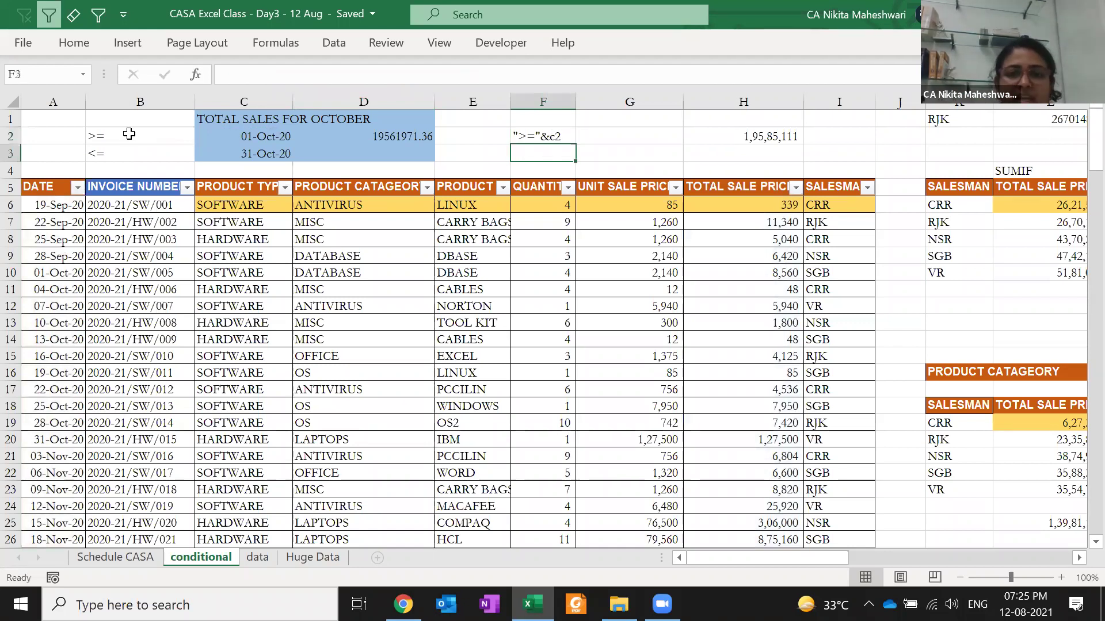
# - Turn the text in F2 into the formula =">="&C2 and compare it with the first dates in the Date column
pyautogui.hotkey('ctrl', 'shift', 'Left')
pyautogui.hotkey('ctrl', 'shift', 'Left')
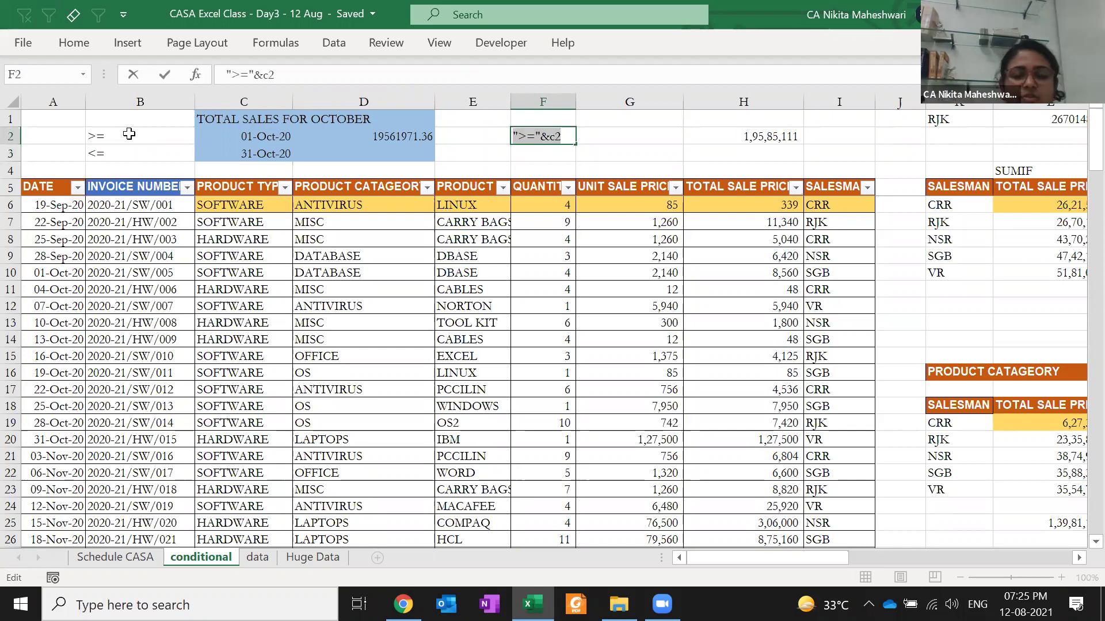
pyautogui.press('Right')
pyautogui.press('Left')
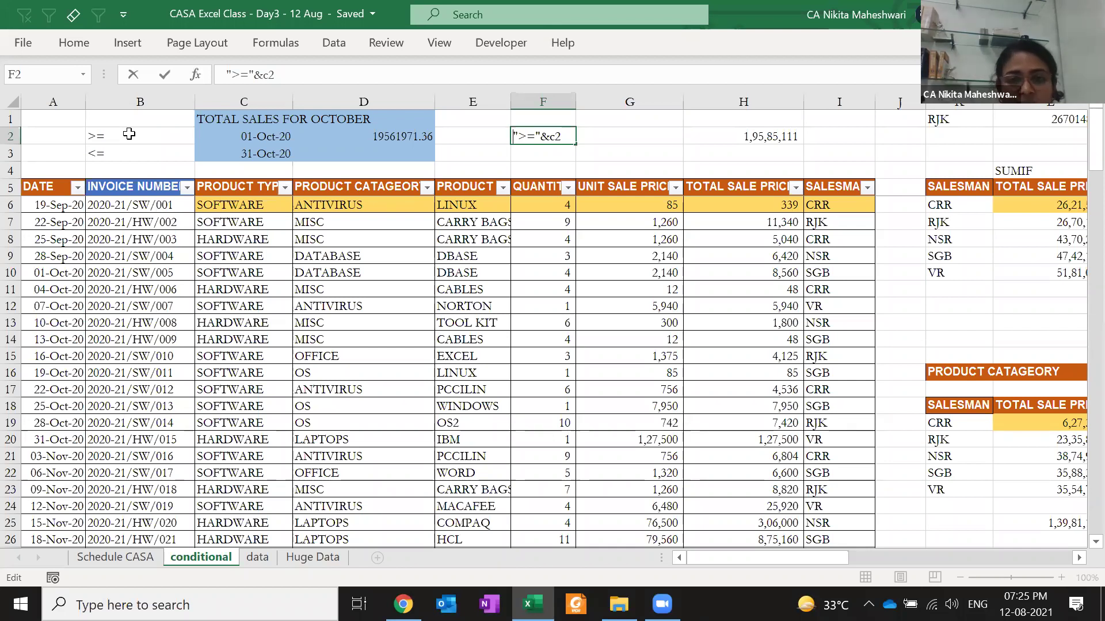
pyautogui.write('=')
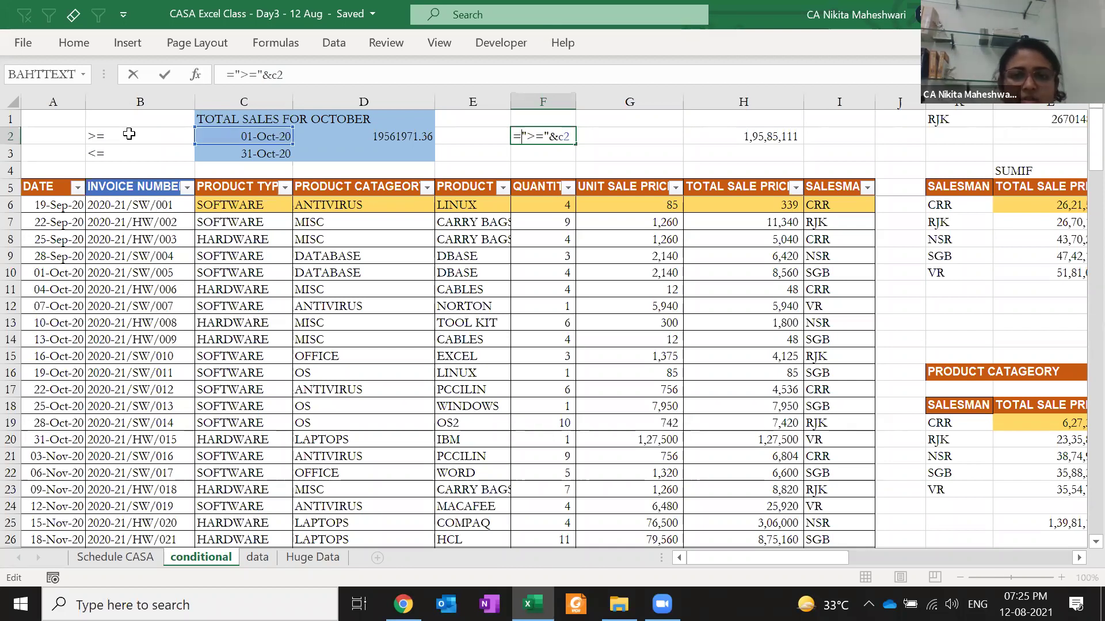
pyautogui.hotkey('ctrl', 'Return')
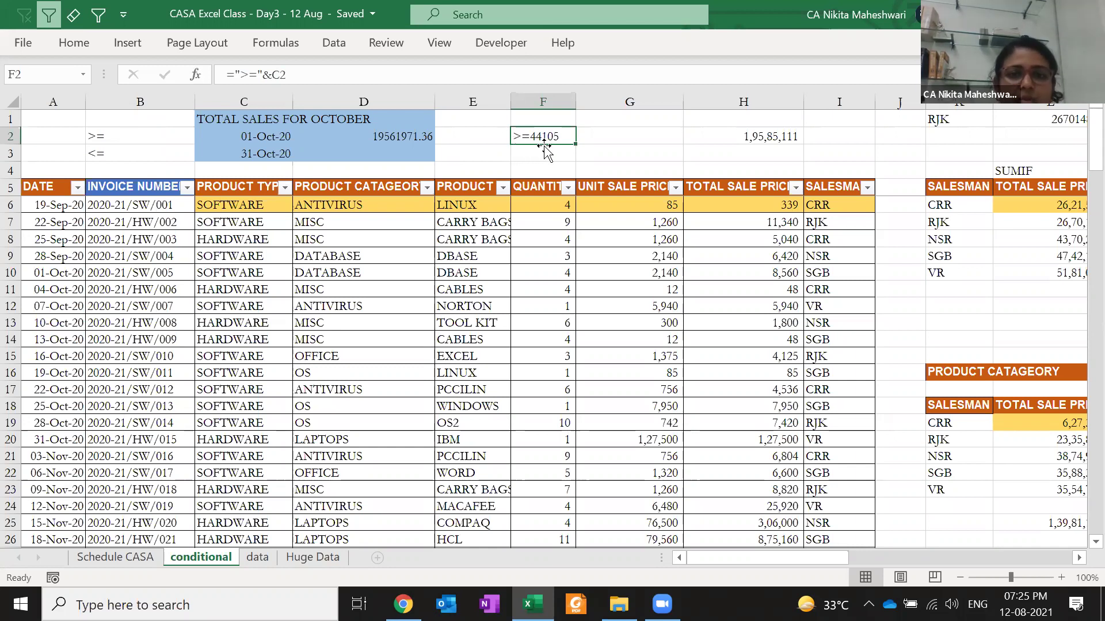
pyautogui.moveTo(54, 204); pyautogui.dragTo(60, 233)
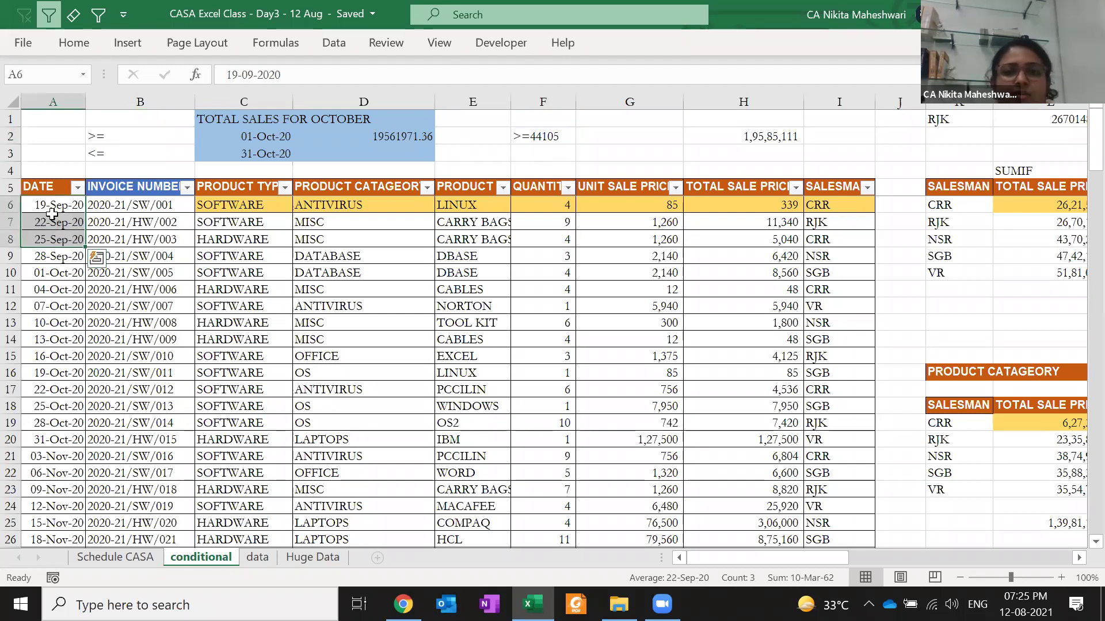
# - Inspect the formula in F2 that joins the >= operator to the start date reference
pyautogui.click(544, 135)
pyautogui.press('F2')
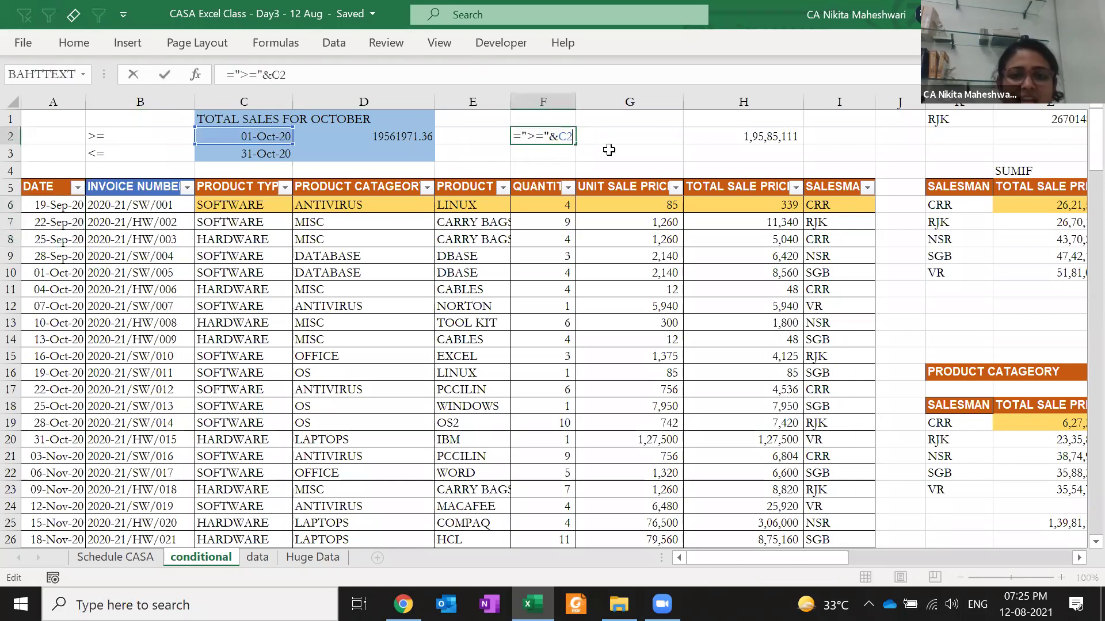
pyautogui.press('Escape')
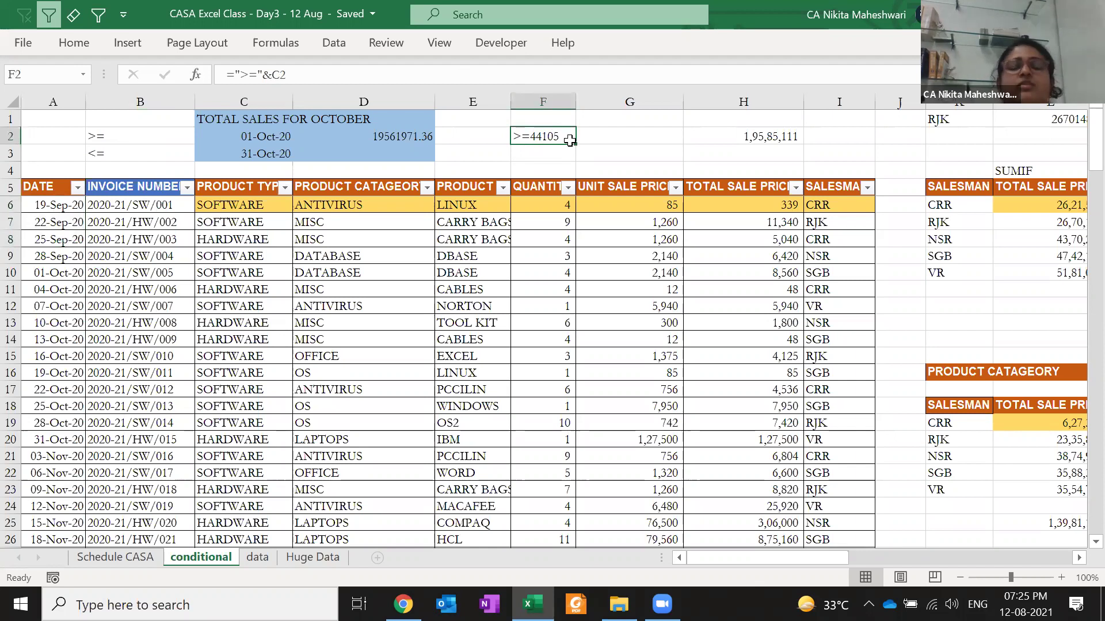
# - Try the first criterion of the D2 formula as >=C$2 without quotation marks or ampersand, and restore it to ">="&C$2
pyautogui.click(408, 138)
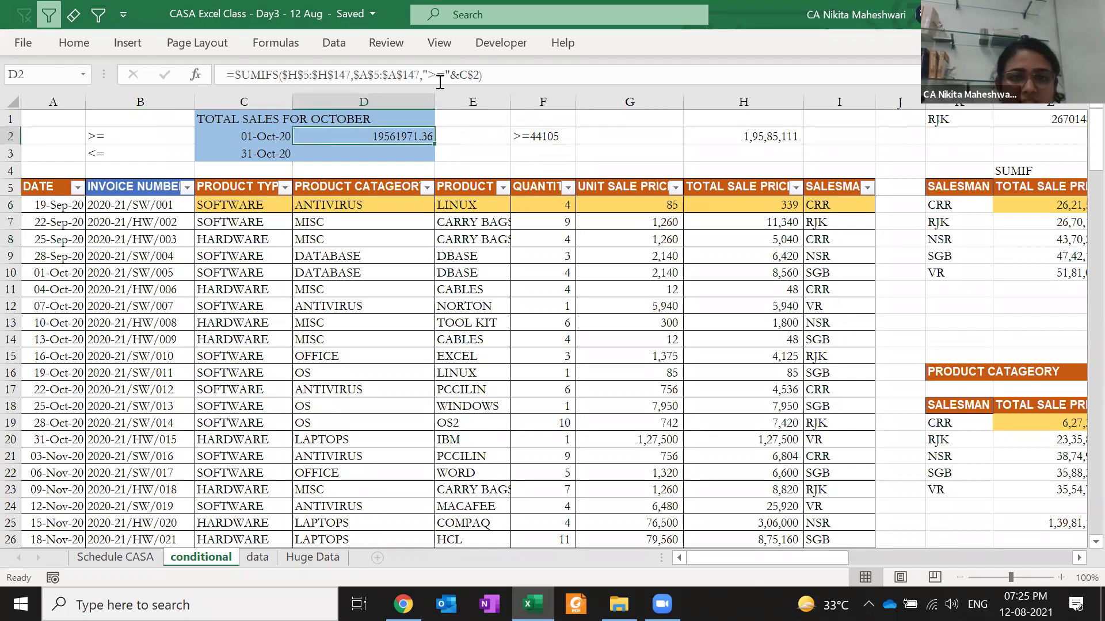
pyautogui.click(424, 75)
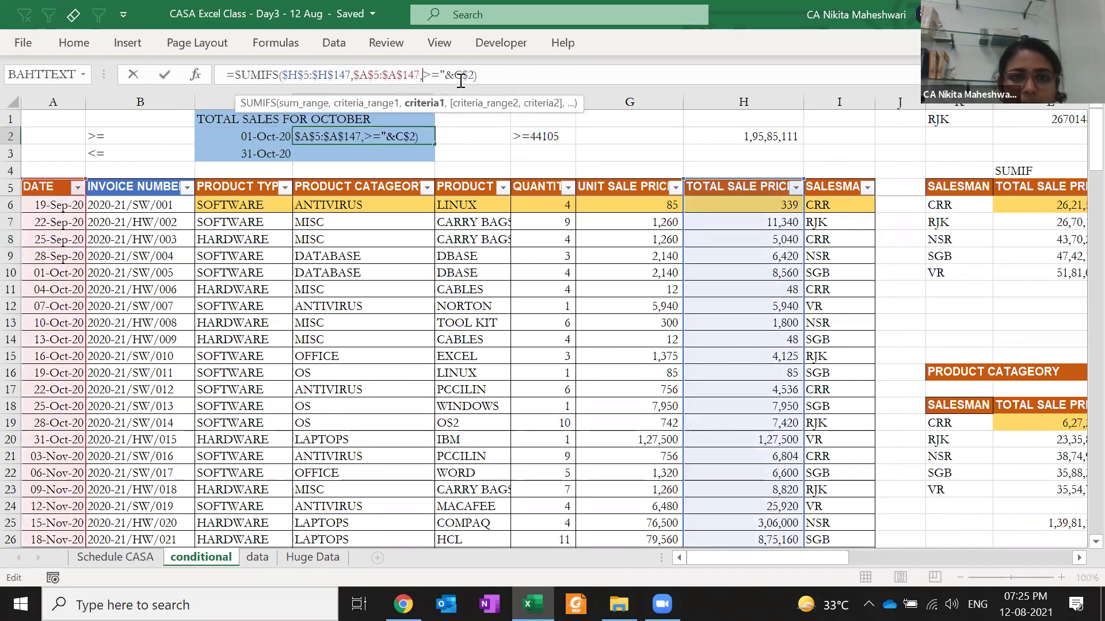
pyautogui.press('Delete')
pyautogui.press('Delete')
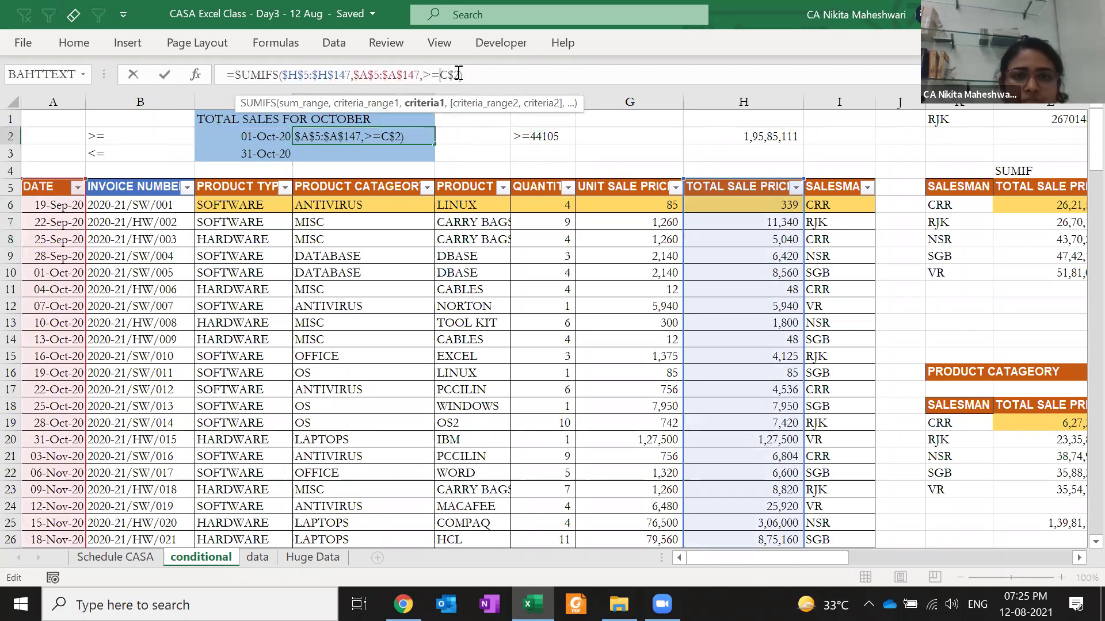
pyautogui.press('Return')
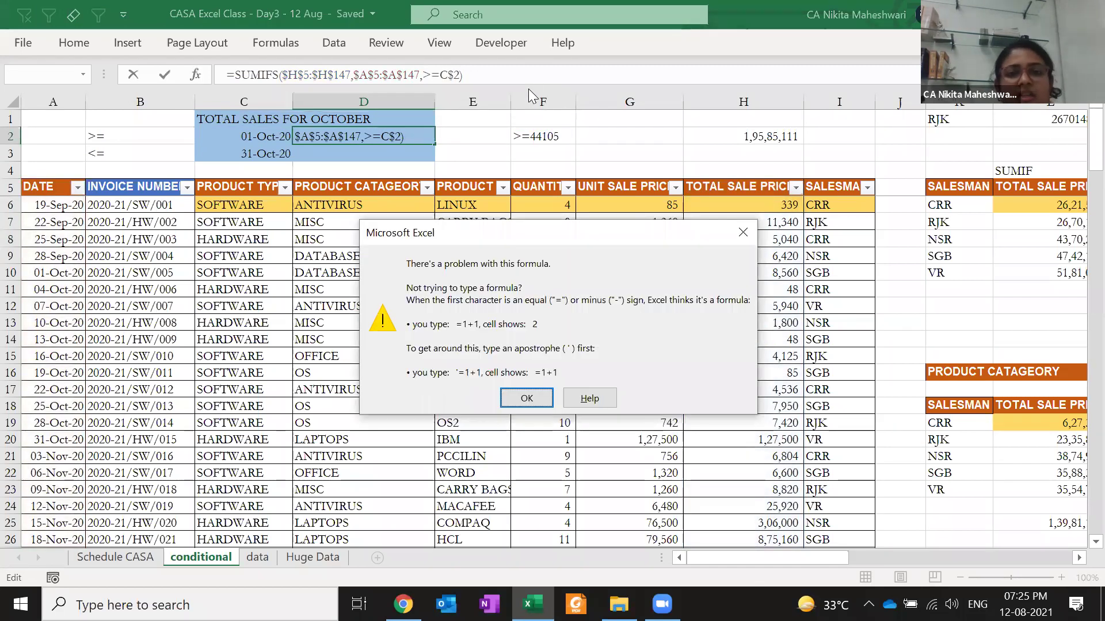
pyautogui.press('Return')
pyautogui.write('"')
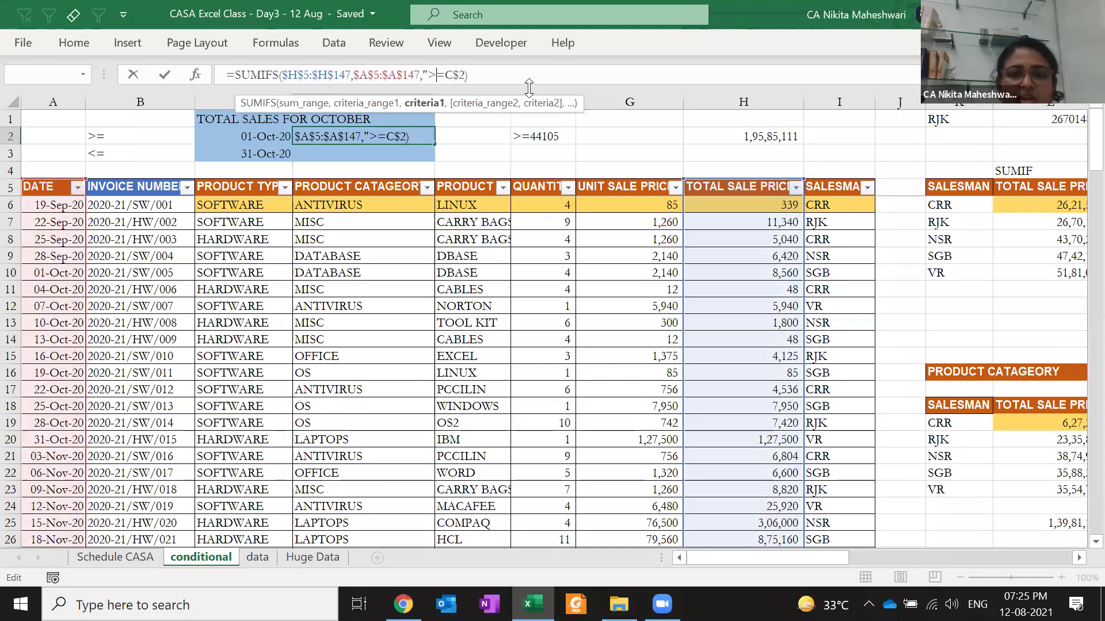
pyautogui.press('Right')
pyautogui.write('"')
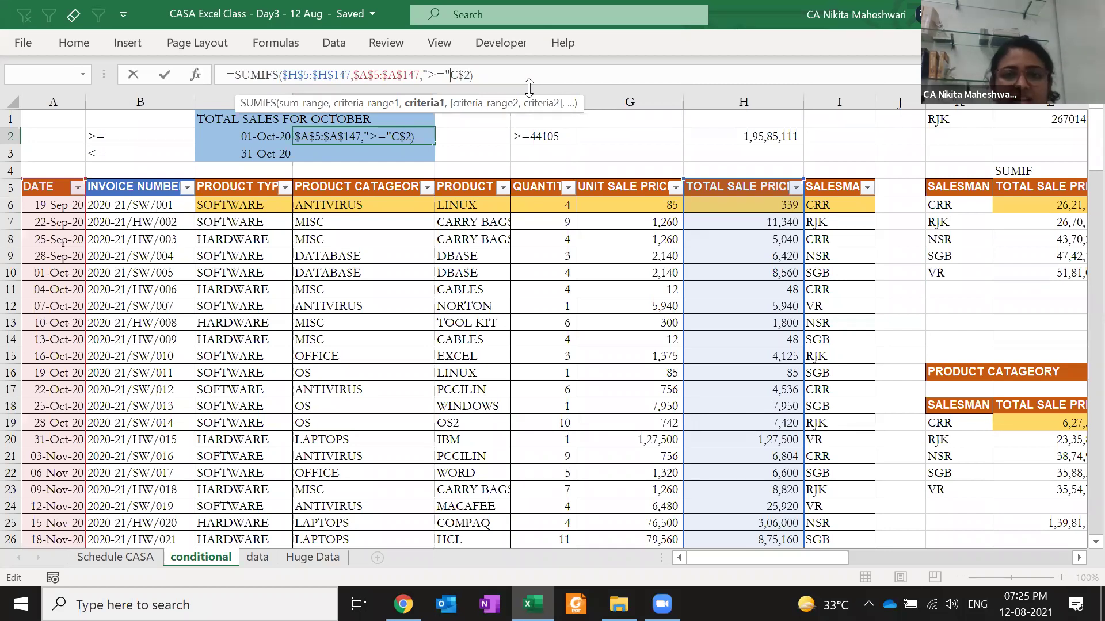
pyautogui.write('&')
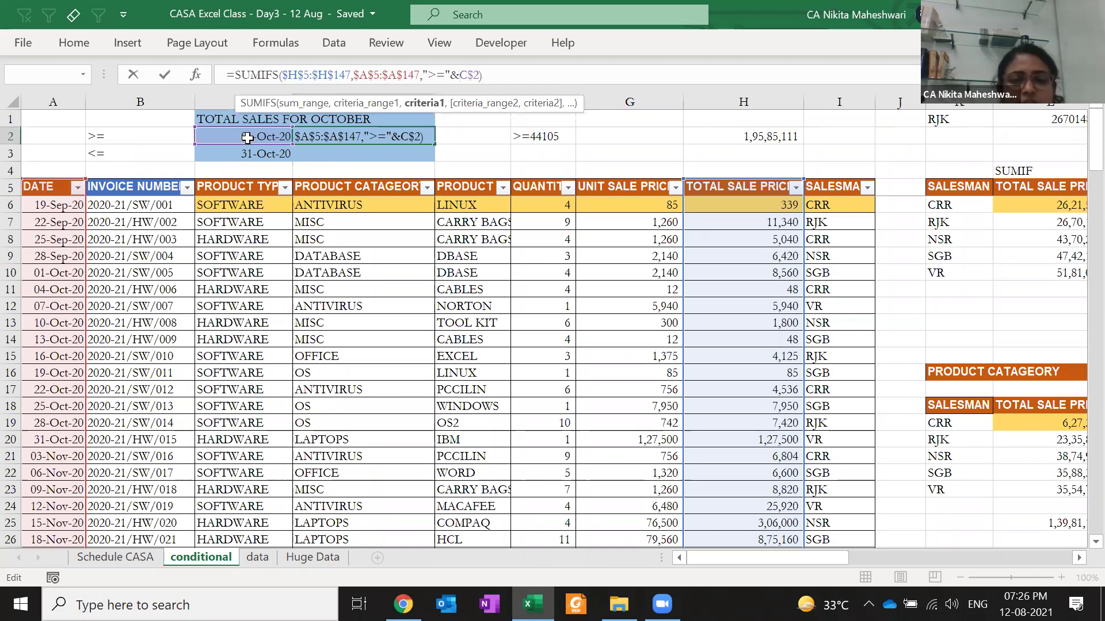
# - Extend the SUMIFS formula in D2 with the Date column $A$5:$A$147 as the second criteria range
pyautogui.click(478, 75)
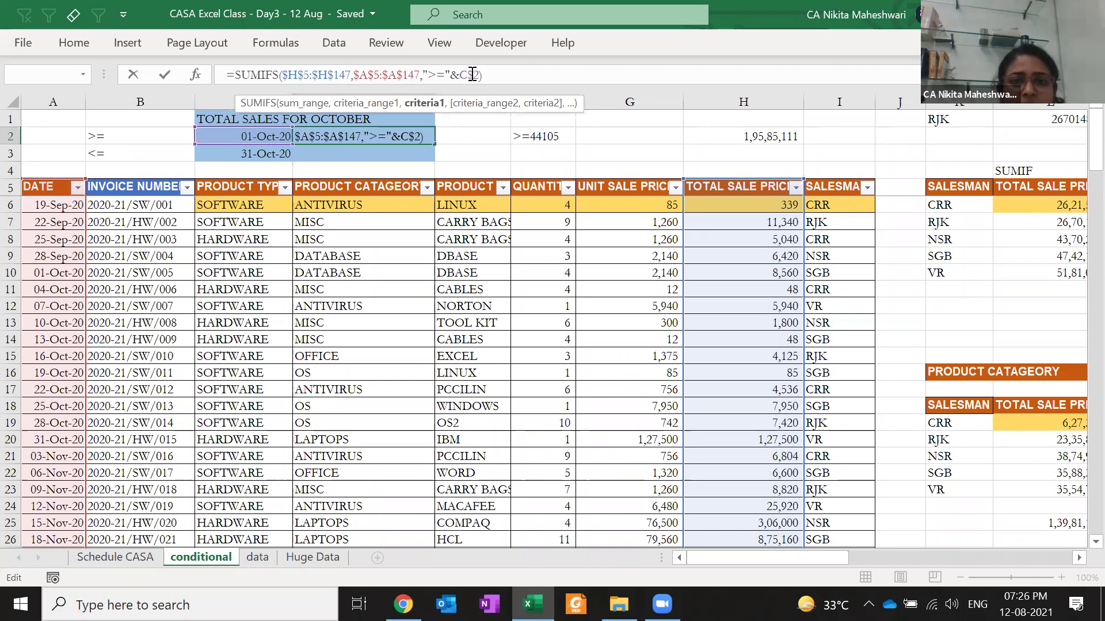
pyautogui.write(',')
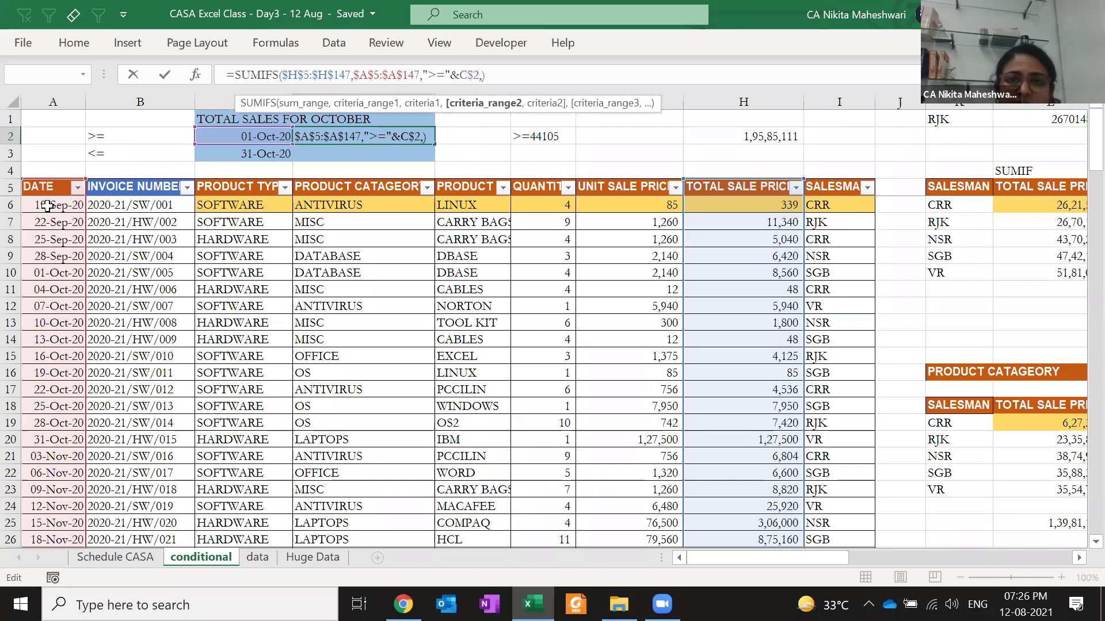
pyautogui.click(46, 184)
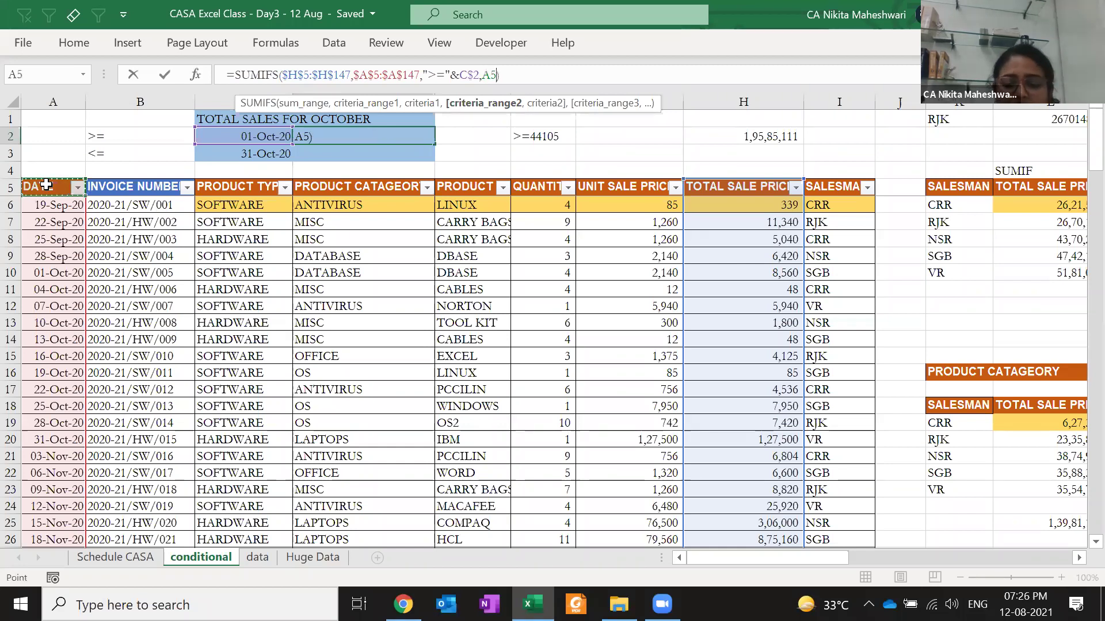
pyautogui.hotkey('ctrl', 'shift', 'Down')
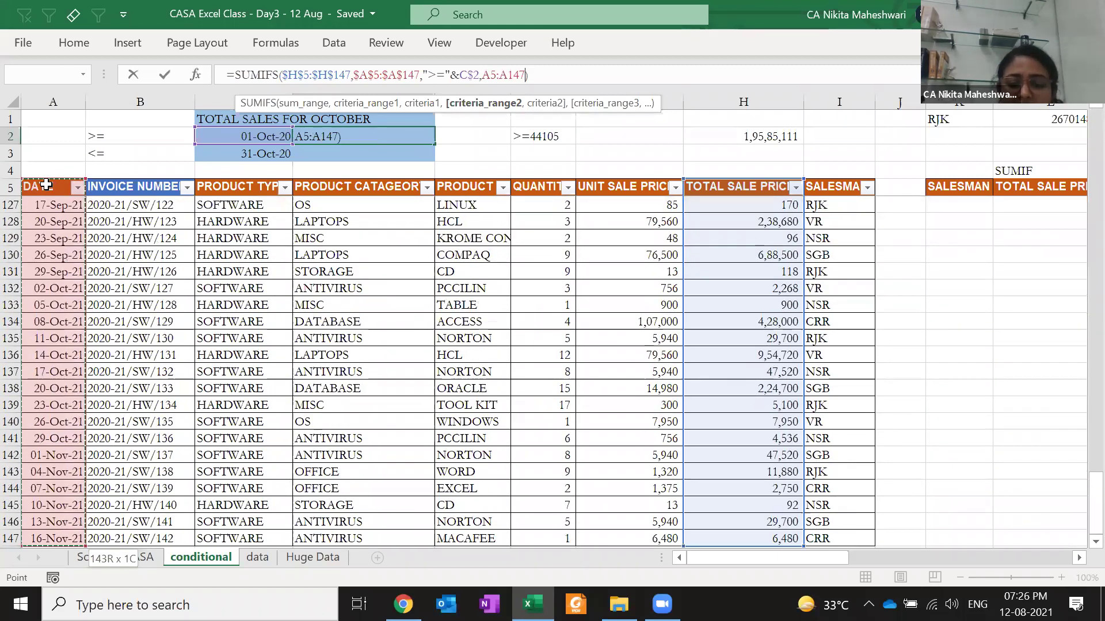
pyautogui.press('F4')
pyautogui.write(',')
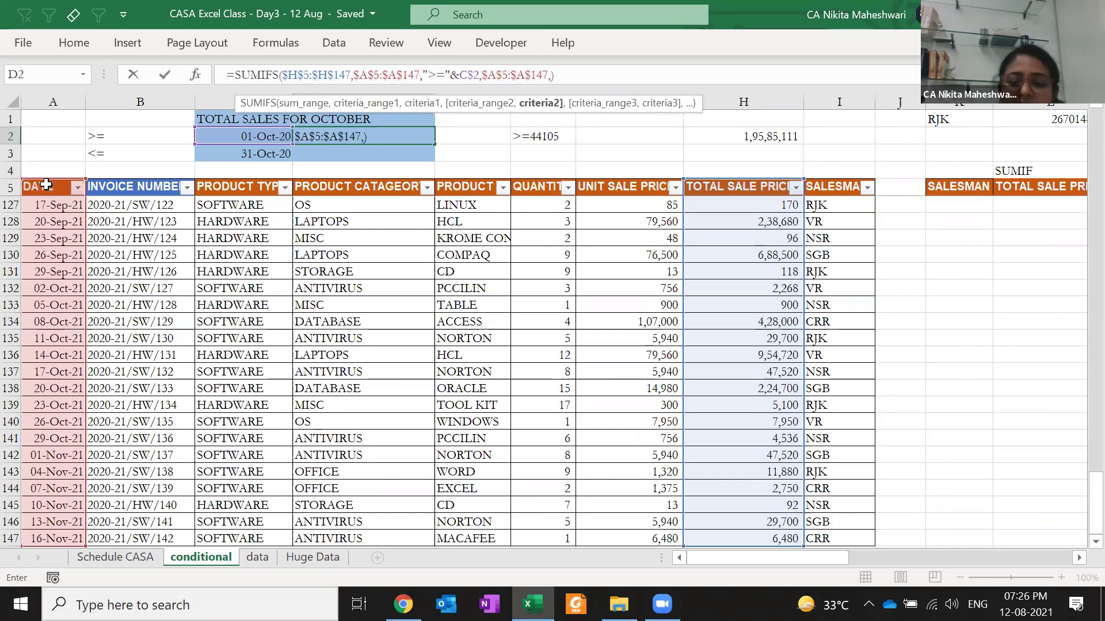
# - Add the second criterion "<="&C$3, using the end date with its row reference locked
pyautogui.write('"<=')
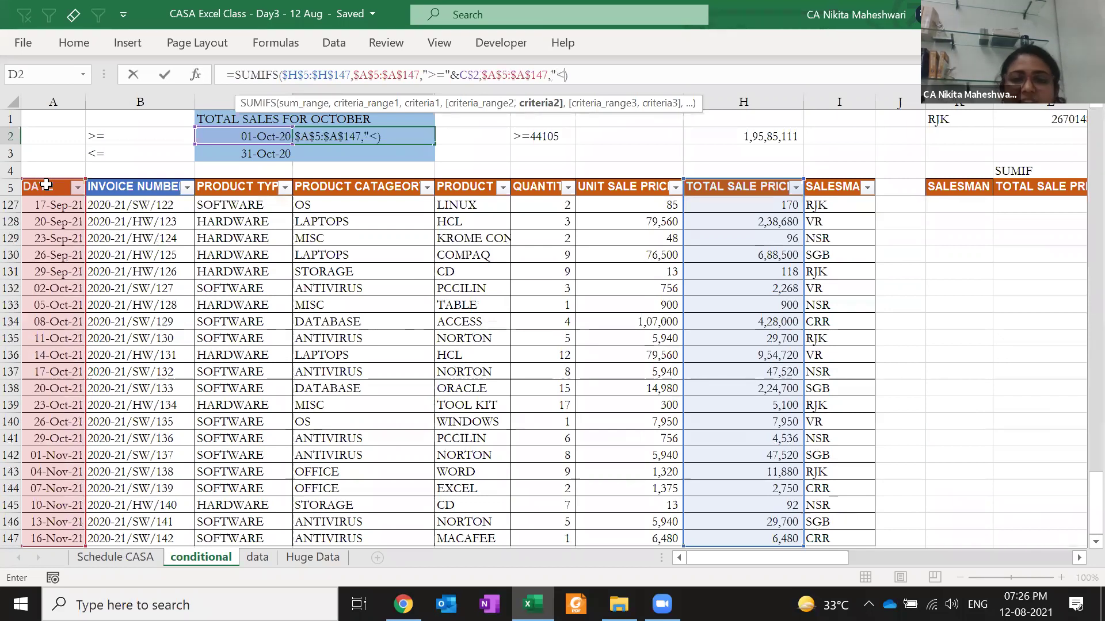
pyautogui.write('"&')
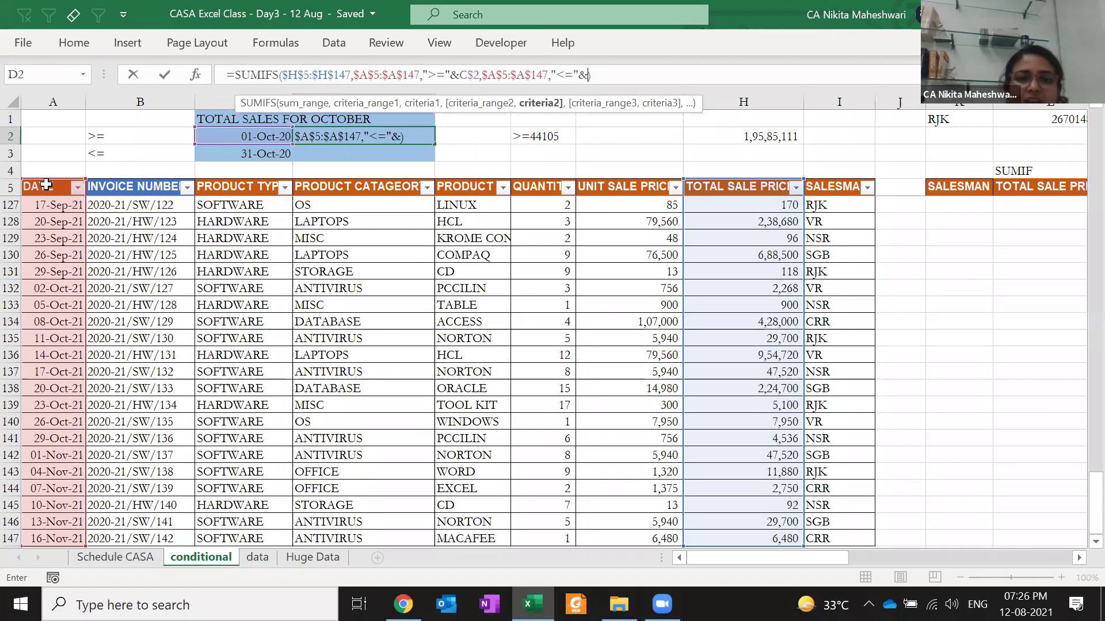
pyautogui.click(264, 154)
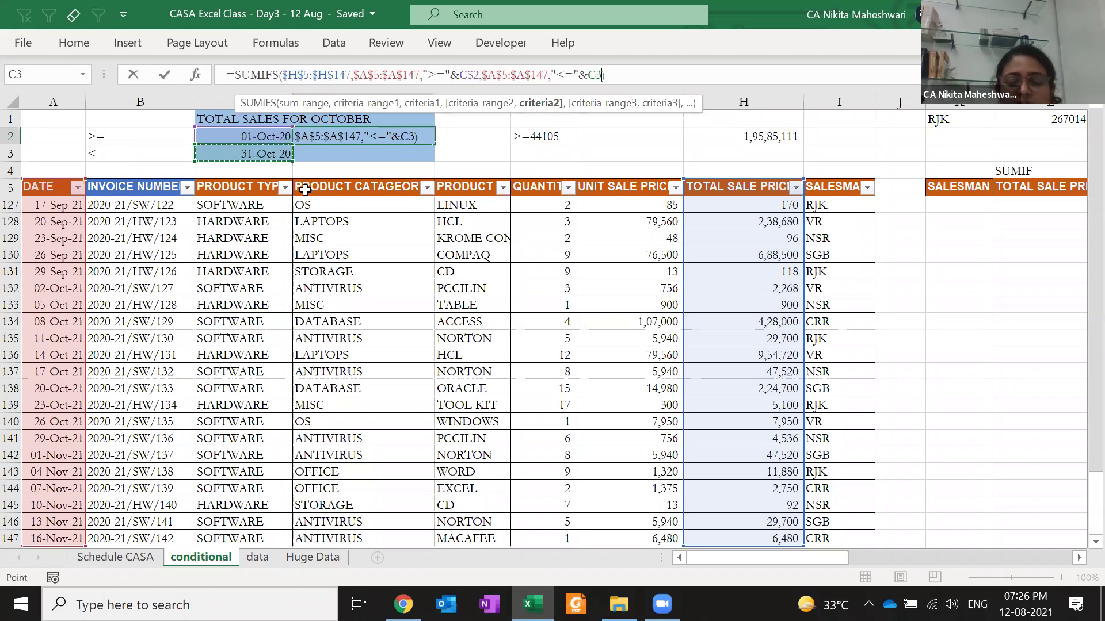
pyautogui.press('F4')
pyautogui.press('F4')
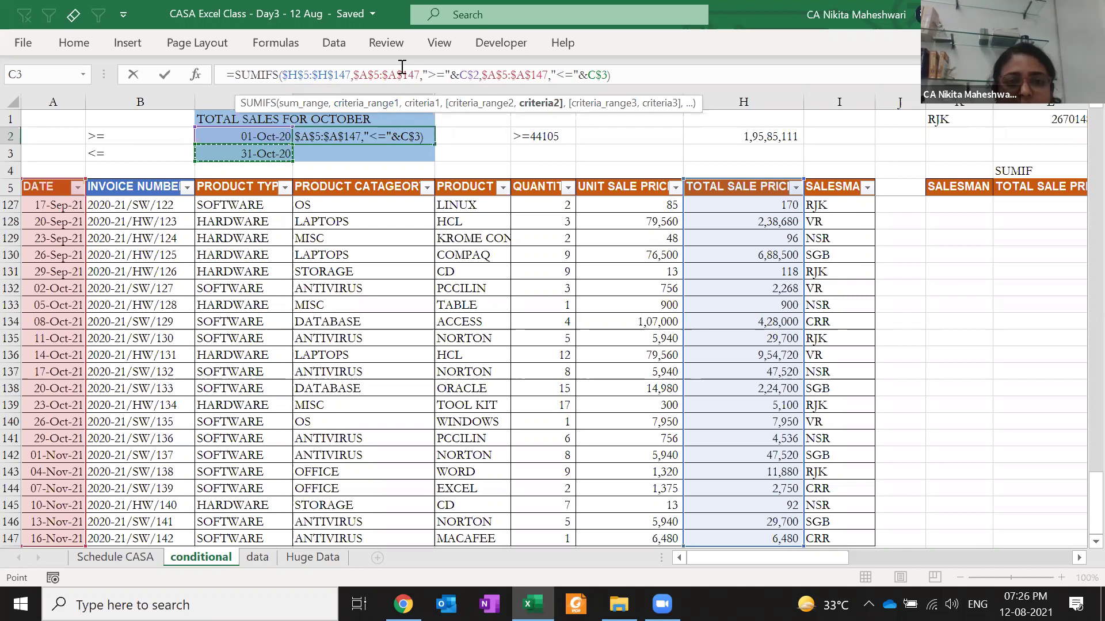
# - Review the SUMIFS arguments in order: the sum range, the two date criteria ranges and their criteria
pyautogui.scroll(20, 343, 168)
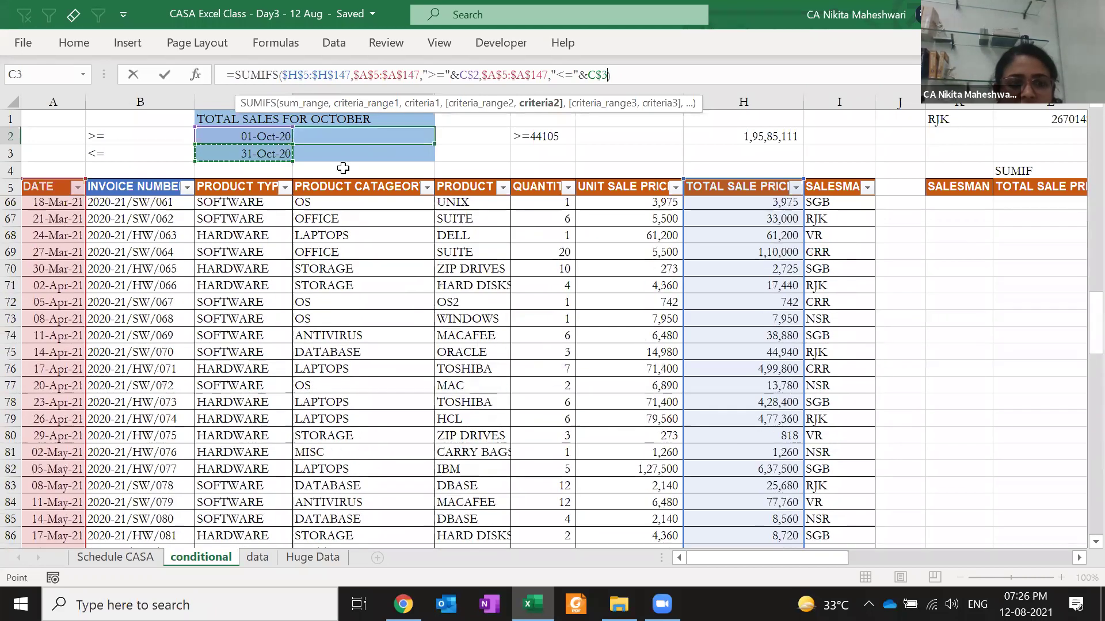
pyautogui.click(316, 76)
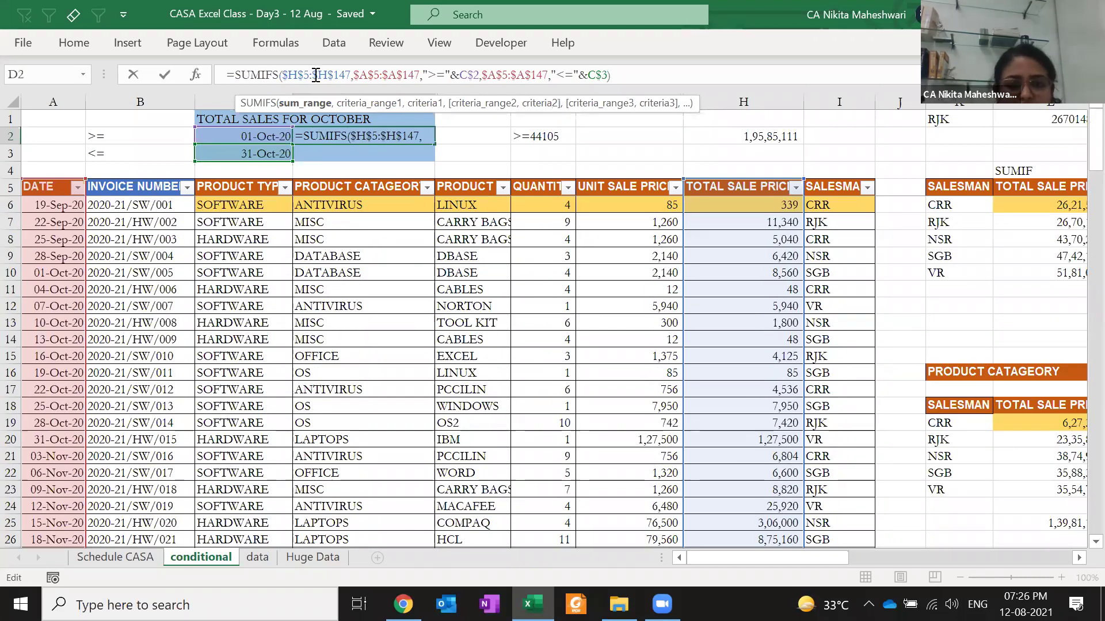
pyautogui.click(361, 74)
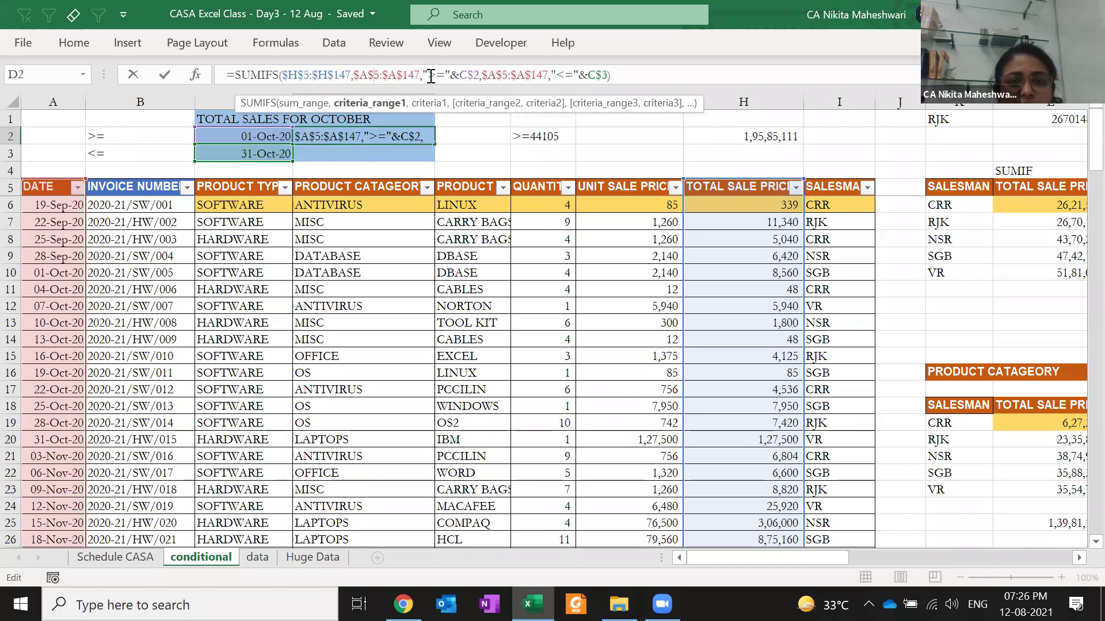
pyautogui.moveTo(428, 76); pyautogui.dragTo(451, 77)
pyautogui.doubleClick(470, 78)
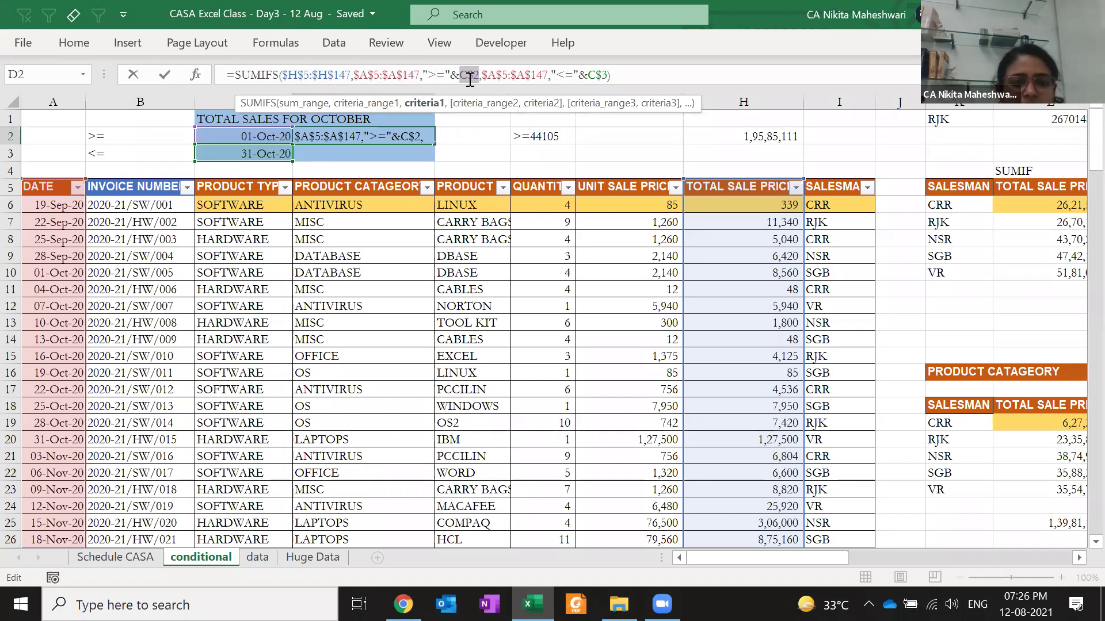
pyautogui.click(494, 76)
pyautogui.moveTo(493, 75); pyautogui.dragTo(537, 76)
pyautogui.click(585, 76)
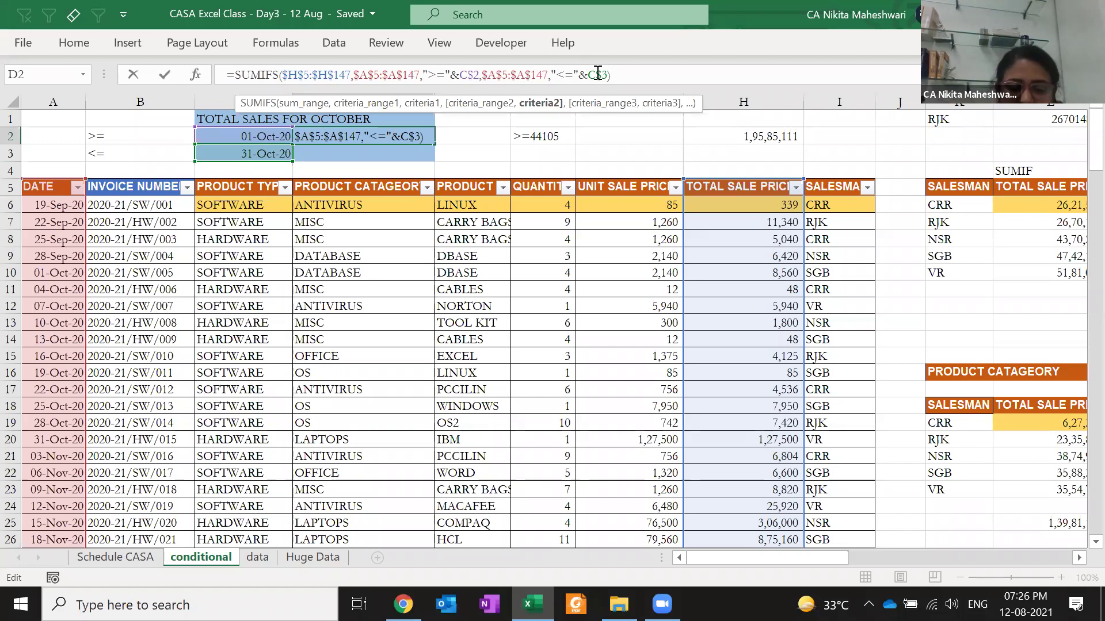
pyautogui.click(607, 74)
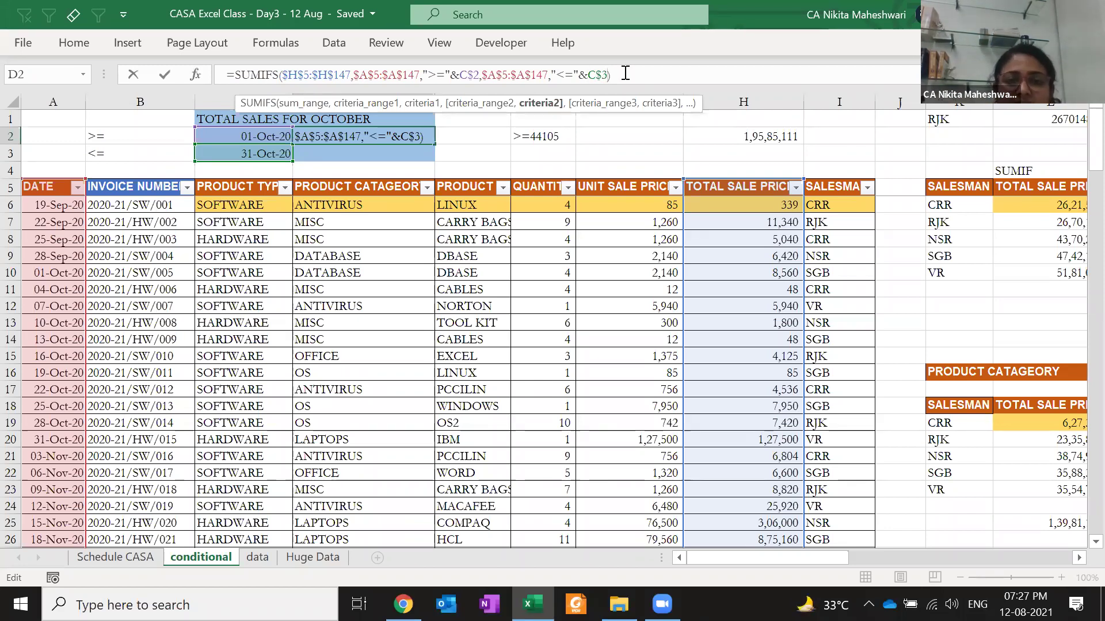
# - Start and remove a third criteria argument, and compare the >= and <= conditions applied to the Date column
pyautogui.write(',')
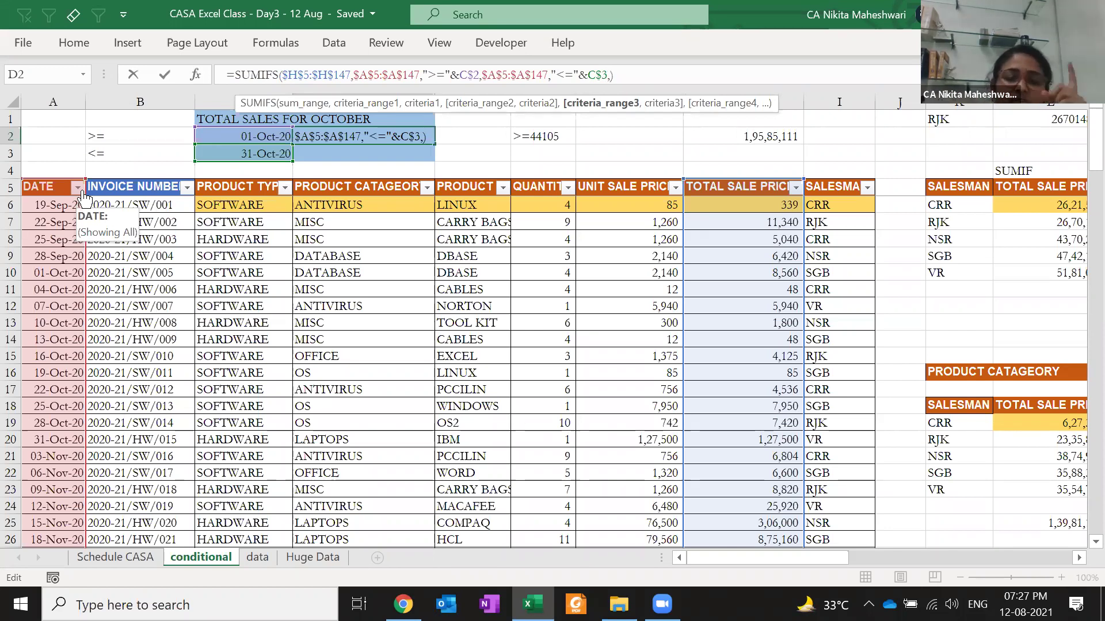
pyautogui.press('BackSpace')
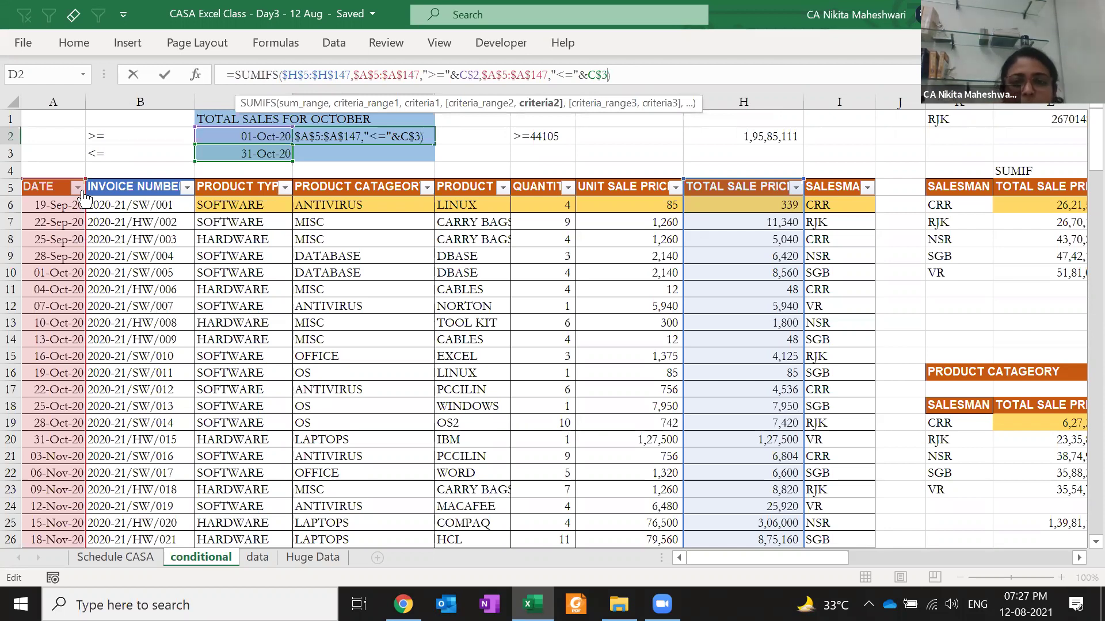
pyautogui.click(468, 75)
pyautogui.click(510, 74)
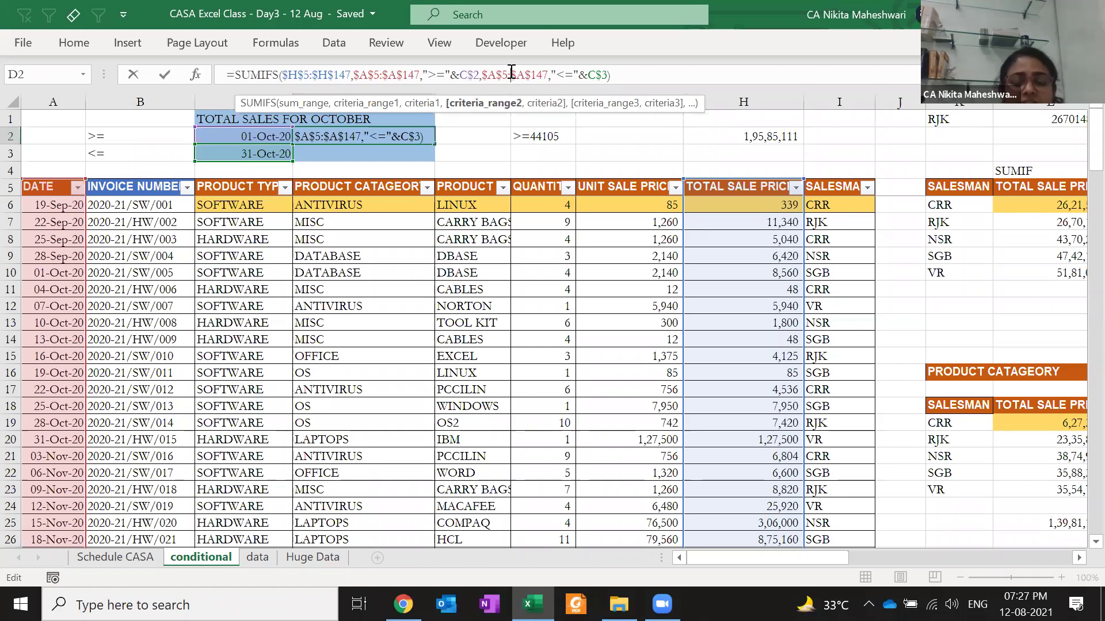
pyautogui.click(441, 76)
pyautogui.doubleClick(562, 76)
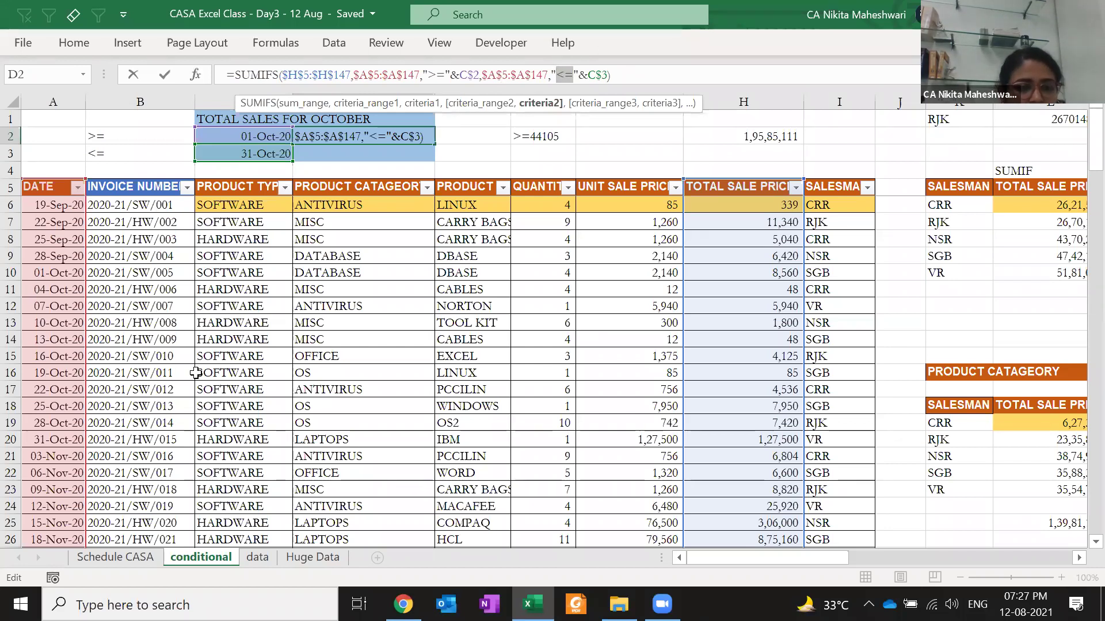
pyautogui.click(54, 493)
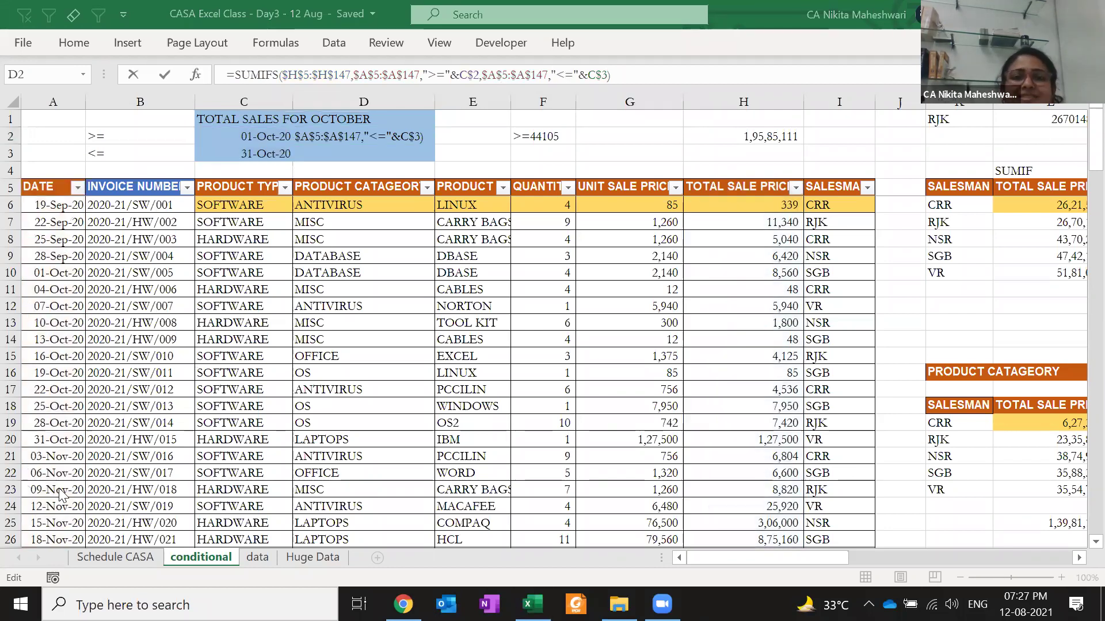
pyautogui.click(651, 73)
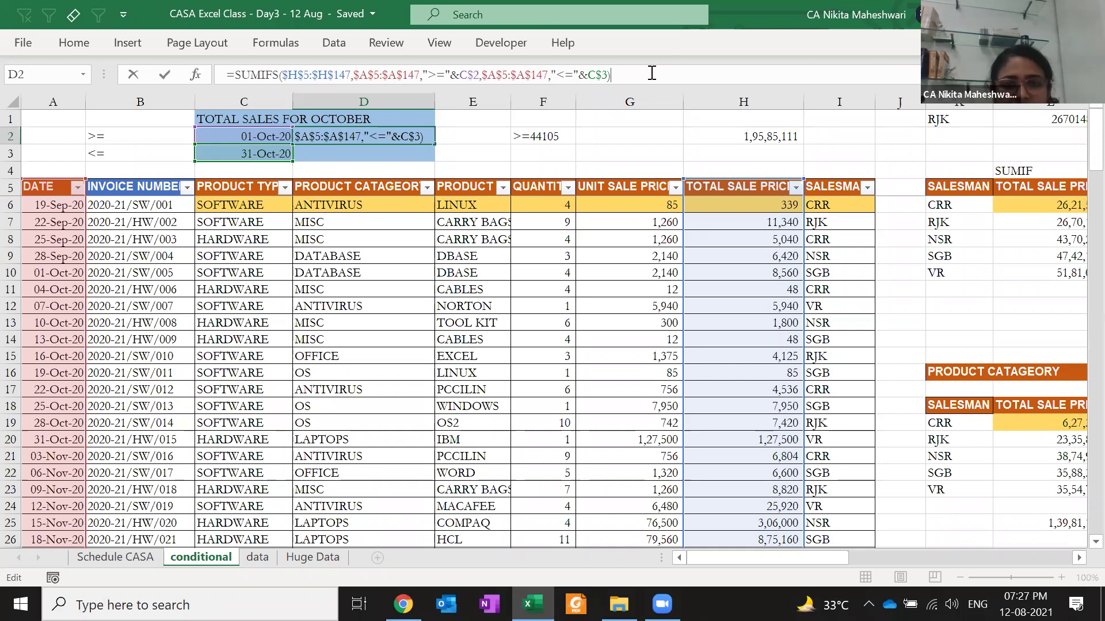
# - Try removing the ampersand from the second criterion, and restore it to "<="&C$3
pyautogui.click(583, 75)
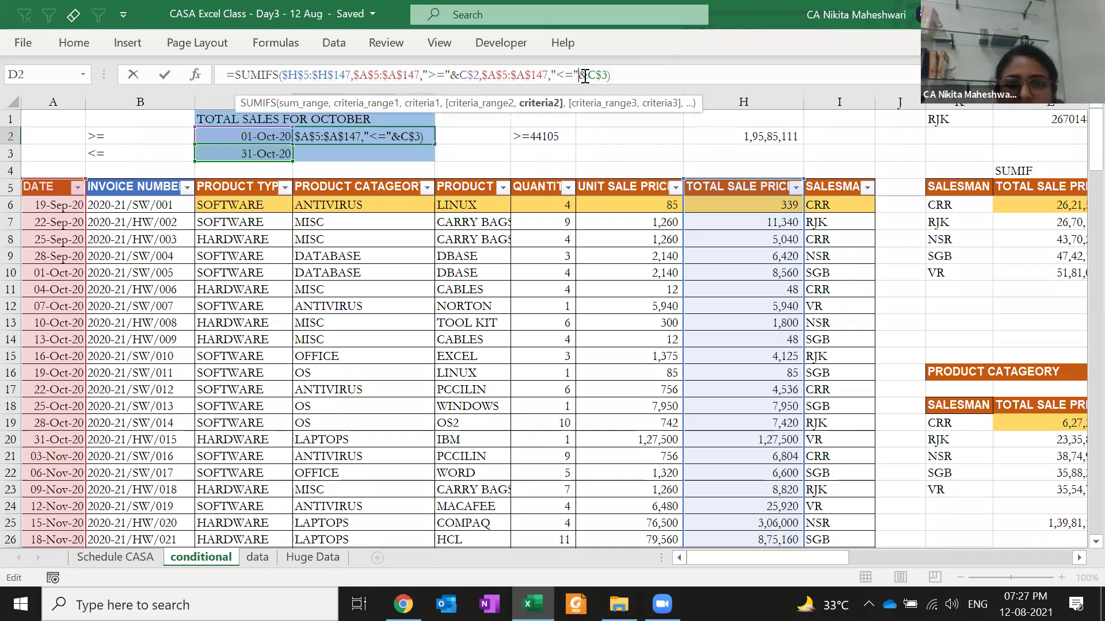
pyautogui.press('Delete')
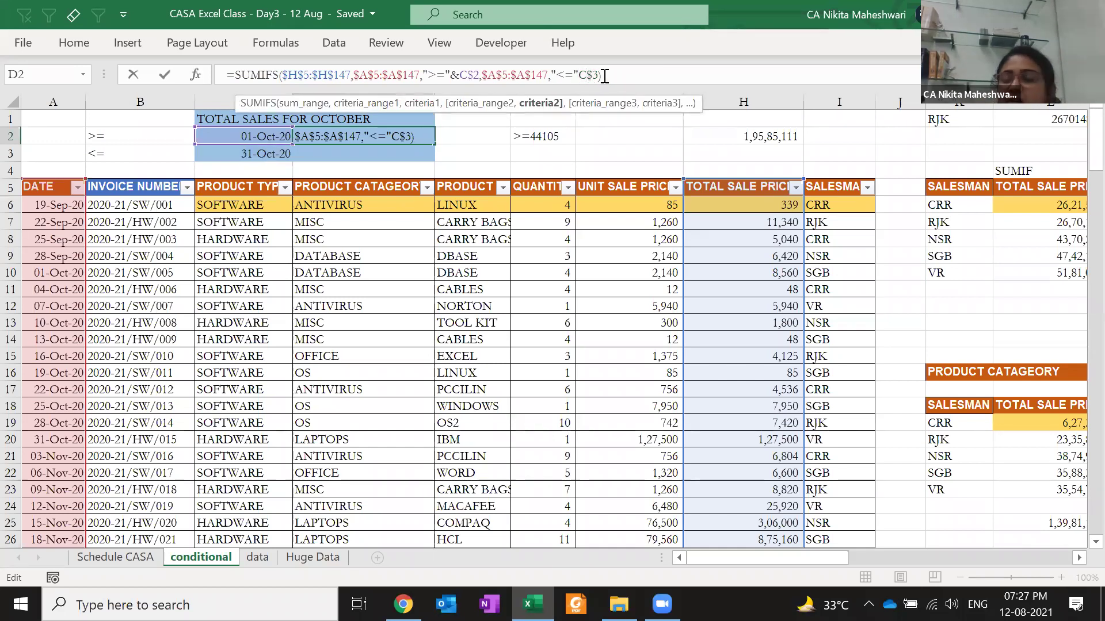
pyautogui.click(603, 74)
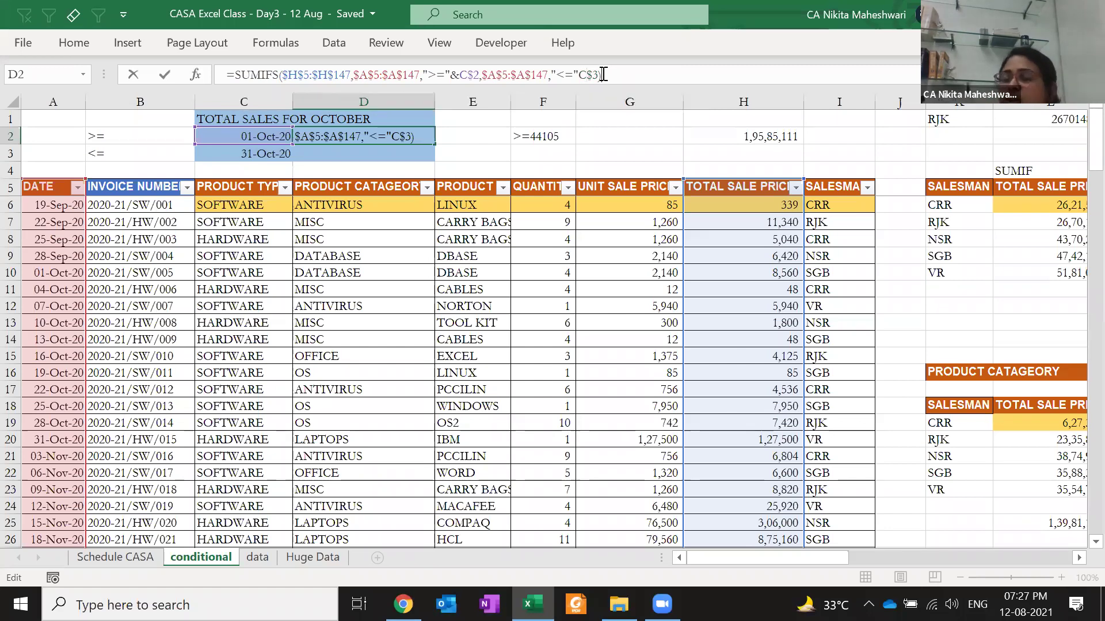
pyautogui.press('Left')
pyautogui.press('Left')
pyautogui.press('Left')
pyautogui.press('Left')
pyautogui.write('&')
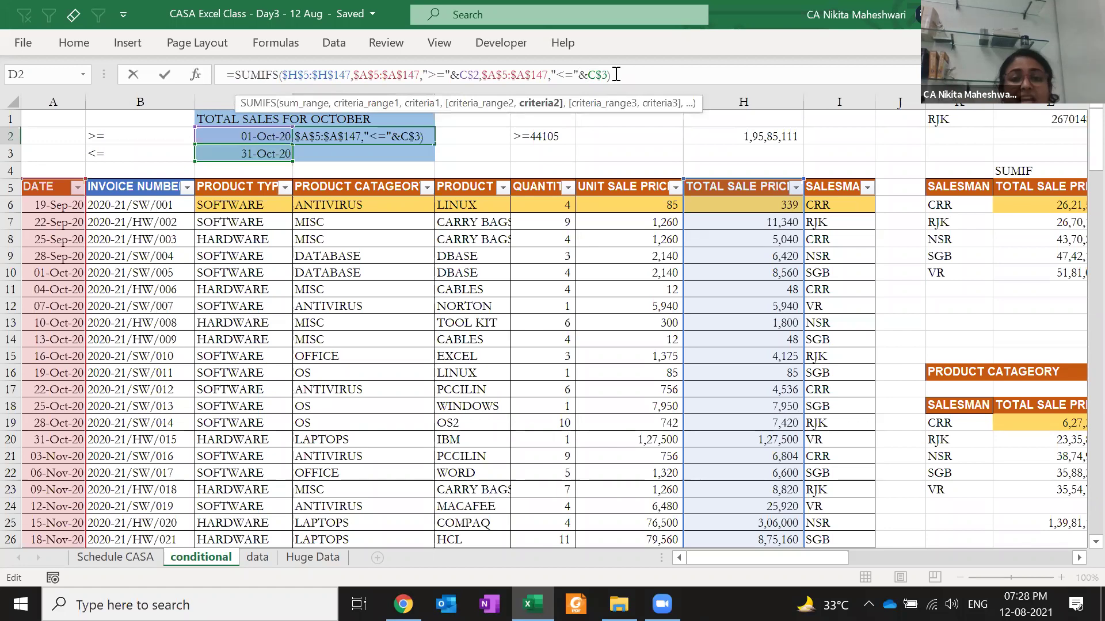
# - Commit the completed two-criteria SUMIFS formula in D2 and reselect the cell
pyautogui.press('Return')
pyautogui.press('Up')
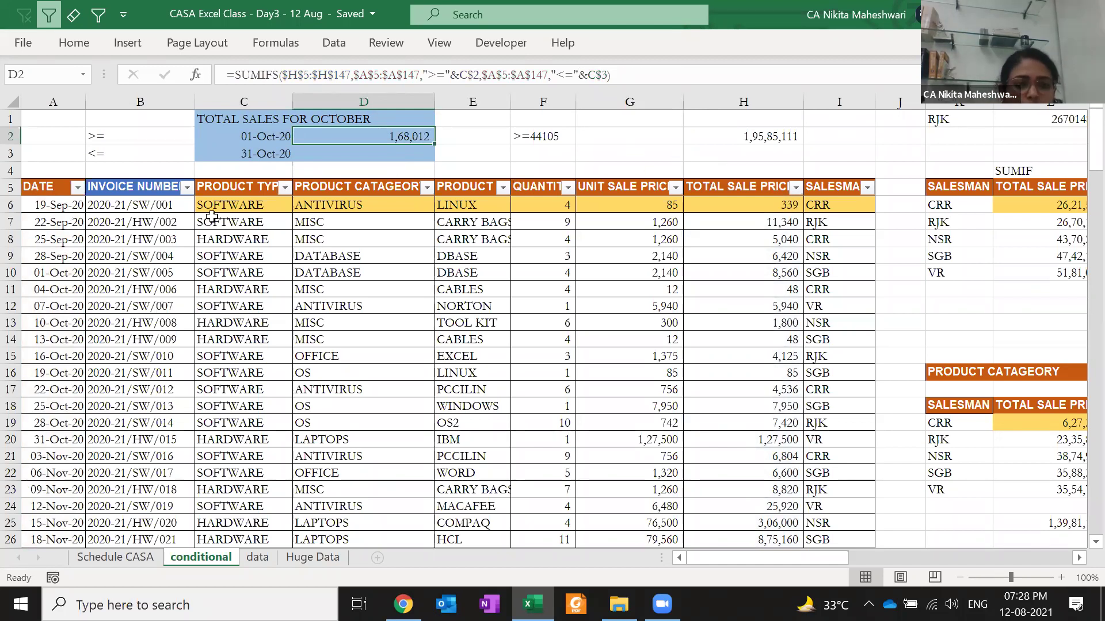
# - Filter the Date column to show only October 2020 entries
pyautogui.click(77, 189)
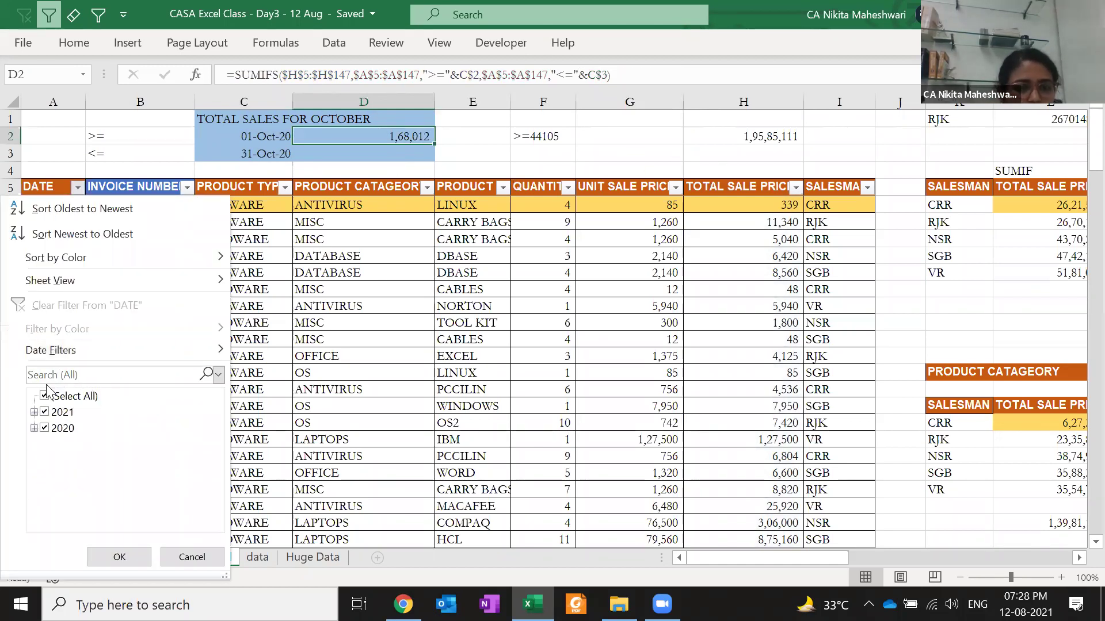
pyautogui.click(44, 396)
pyautogui.click(34, 428)
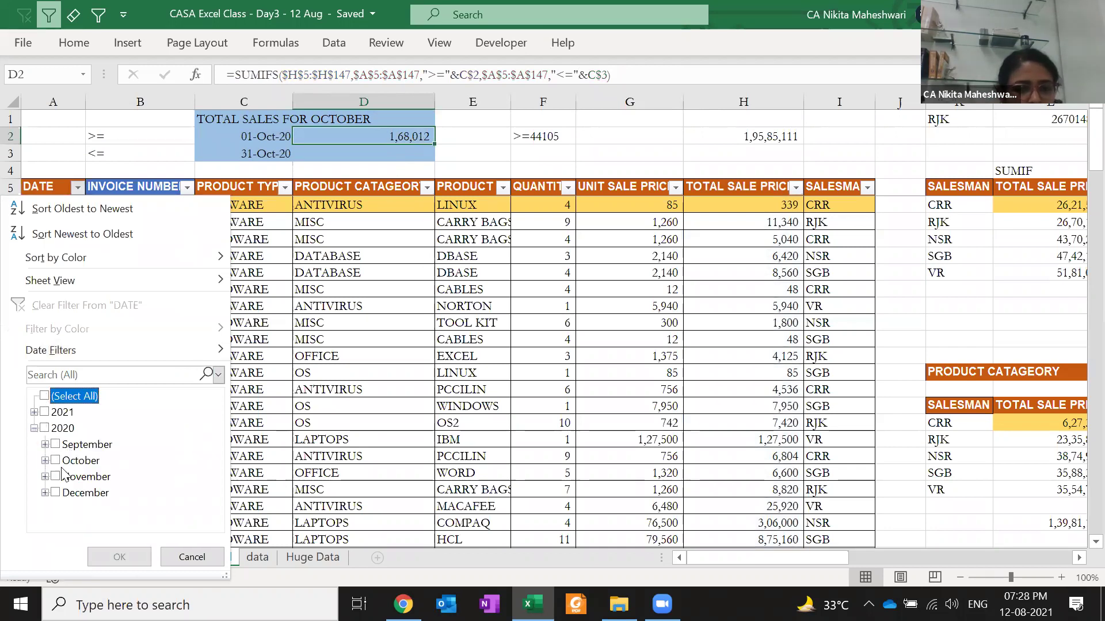
pyautogui.click(45, 460)
pyautogui.click(55, 395)
pyautogui.click(120, 557)
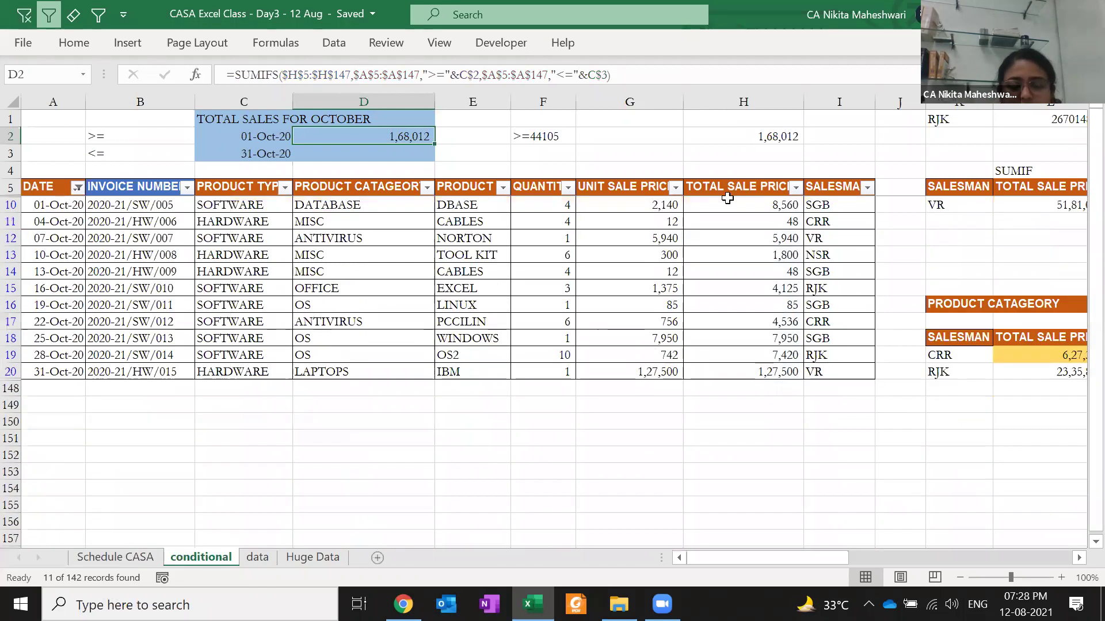
# - Inspect the SUBTOTAL formula in H2, and clear the leftover criterion text in F2
pyautogui.click(790, 136)
pyautogui.press('F2')
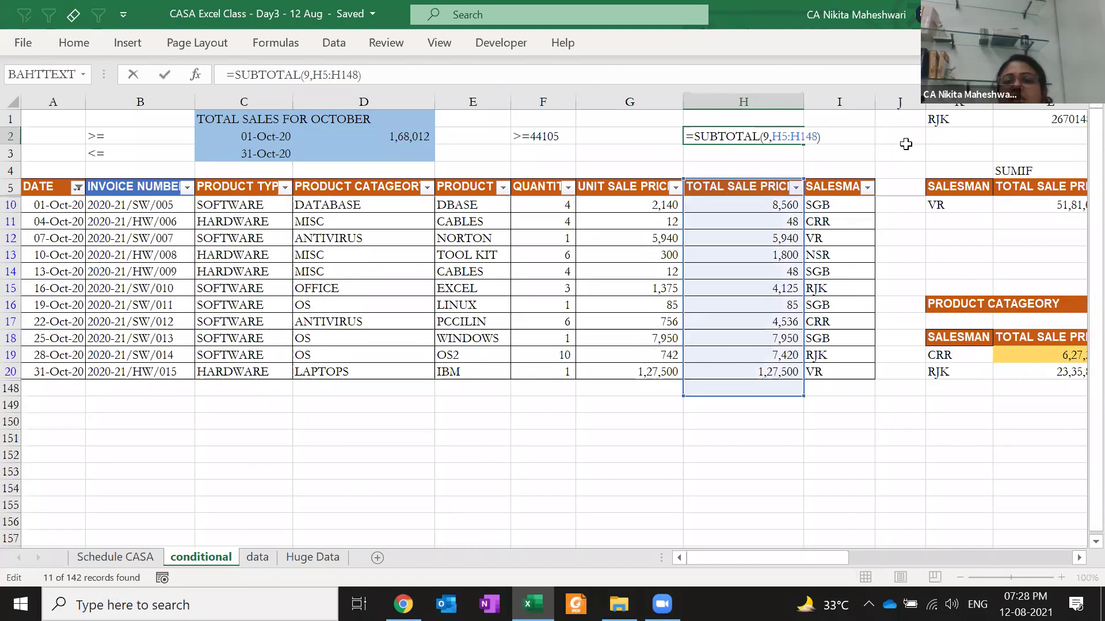
pyautogui.press('Escape')
pyautogui.press('Left')
pyautogui.press('Left')
pyautogui.press('Delete')
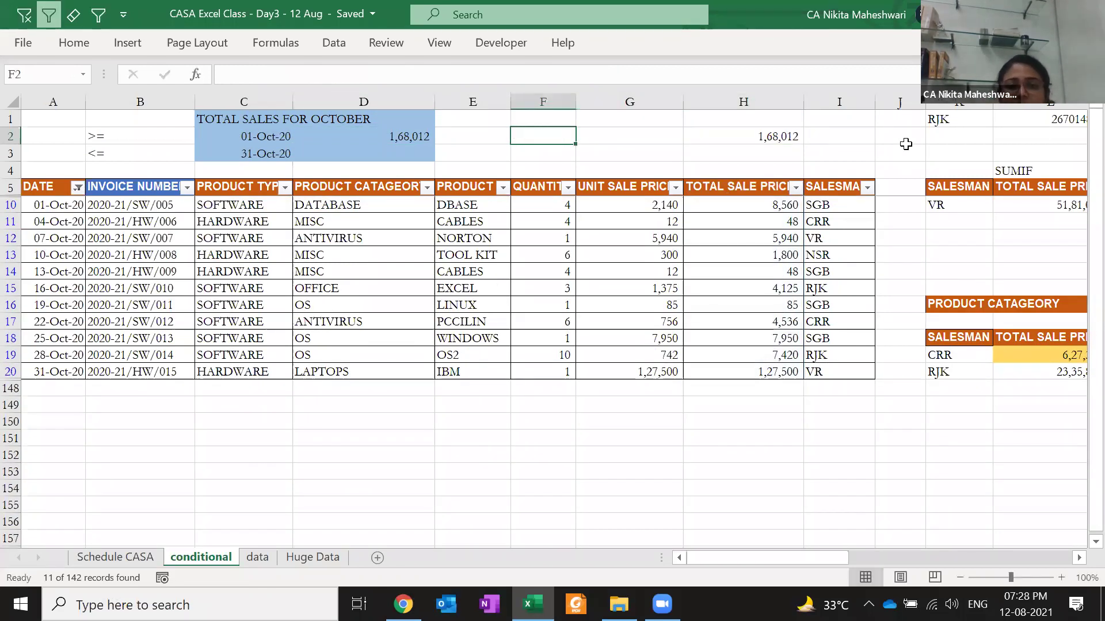
# - Compare the SUBTOTAL formula in H2 with the SUMIFS result in D2 for the filtered month
pyautogui.press('Right')
pyautogui.press('Right')
pyautogui.press('F2')
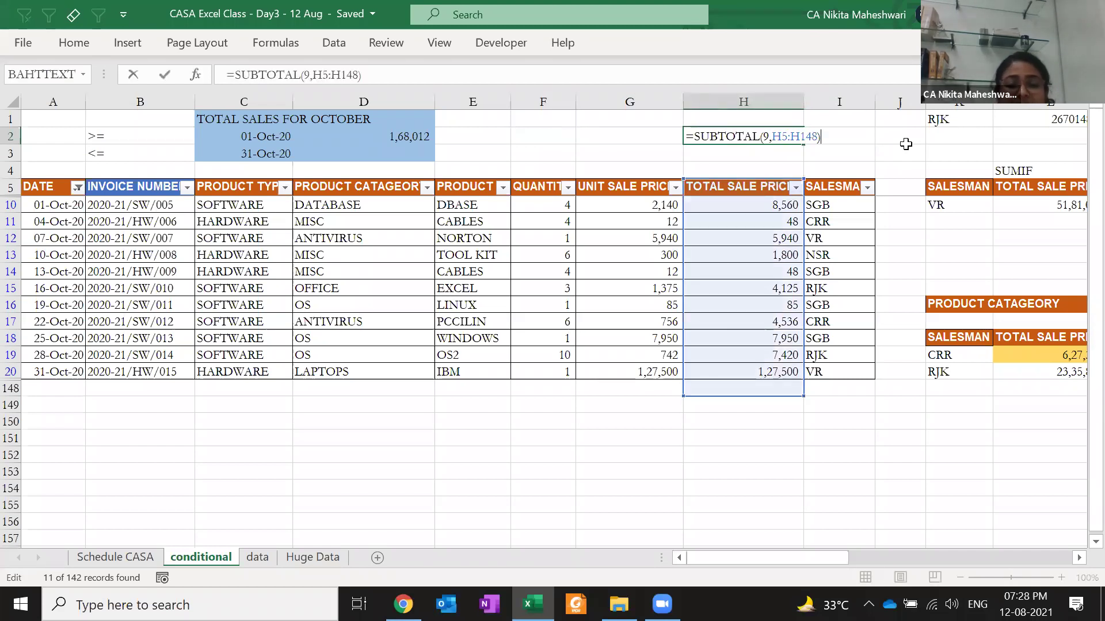
pyautogui.press('Escape')
pyautogui.press('Left')
pyautogui.press('Left')
pyautogui.press('Left')
pyautogui.press('Left')
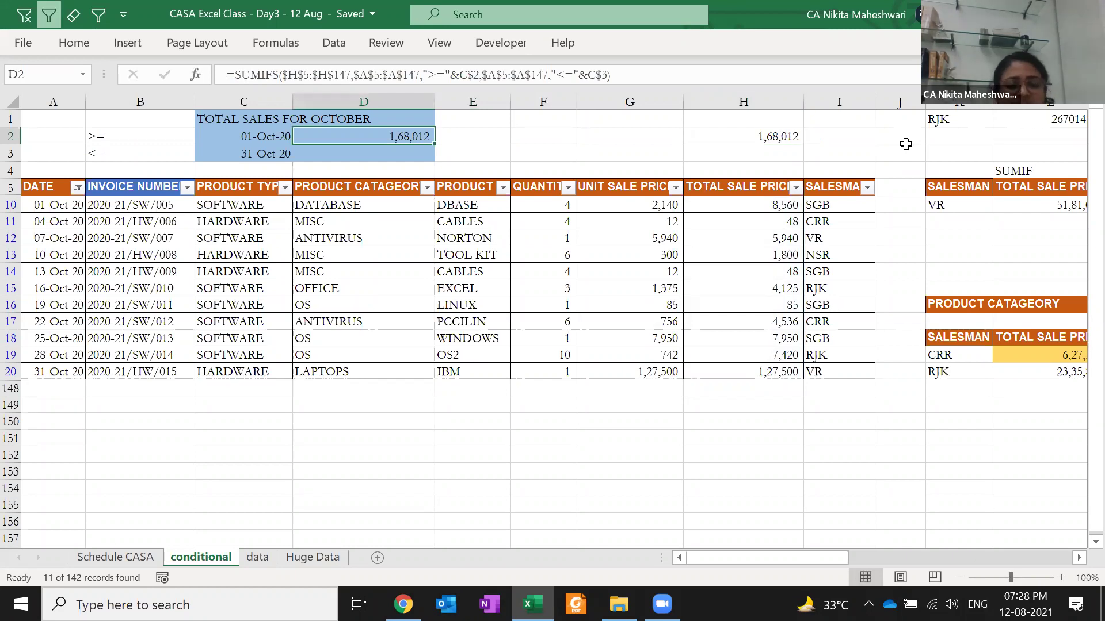
# - Clear the Date filter to show all records again
pyautogui.hotkey('alt', 'a')
pyautogui.press('c')
pyautogui.press('Left')
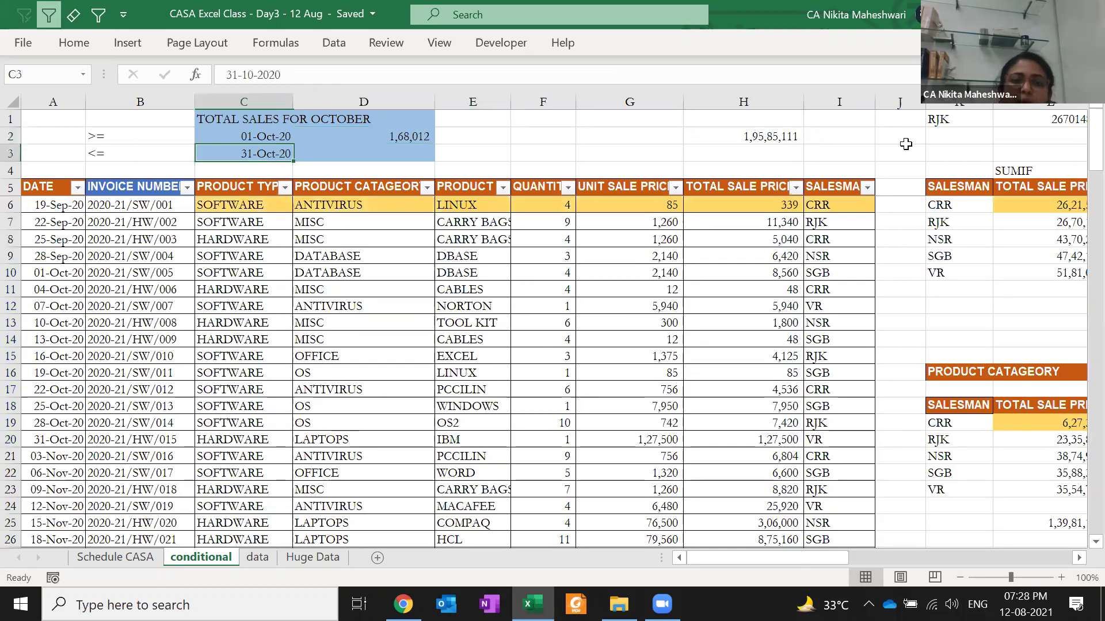
# - Review the SUMIFS formula in D2 and the start and end dates in C2:C3 that it references
pyautogui.hotkey('shift', 'Down')
pyautogui.press('Right')
pyautogui.press('F2')
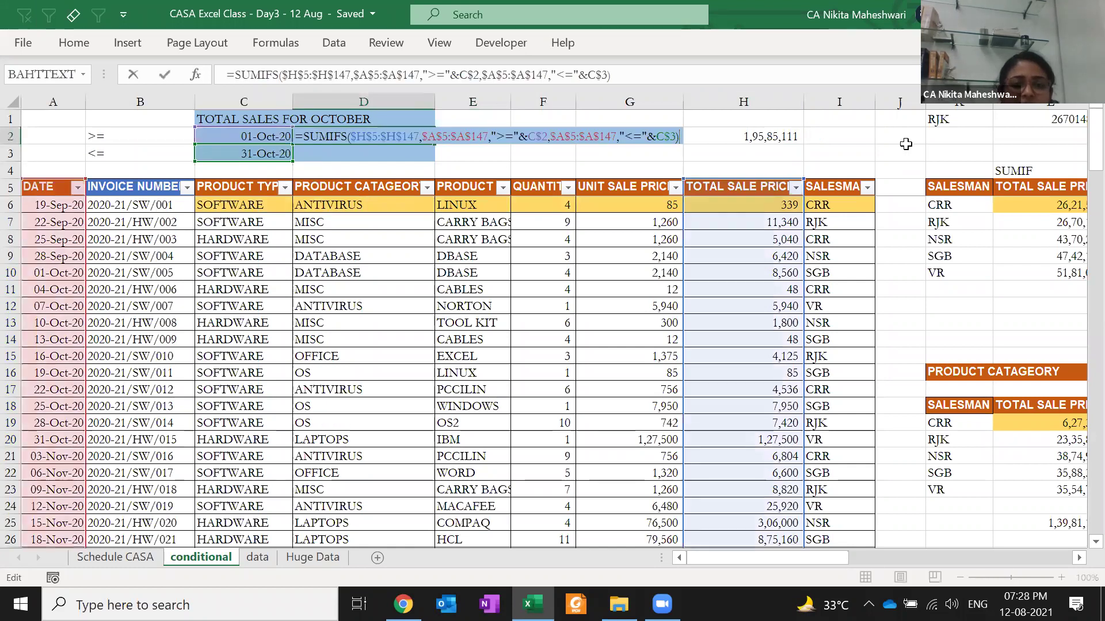
pyautogui.press('Escape')
pyautogui.press('Left')
pyautogui.press('F2')
pyautogui.press('Escape')
pyautogui.hotkey('shift', 'Down')
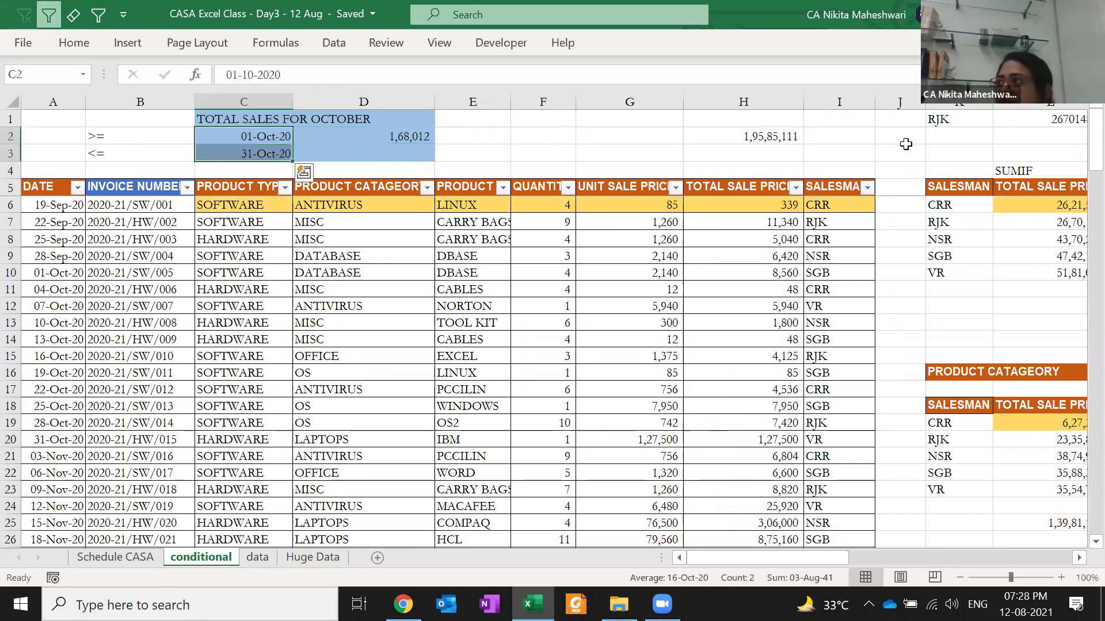
pyautogui.press('Down')
pyautogui.press('Up')
pyautogui.press('Down')
pyautogui.press('Up')
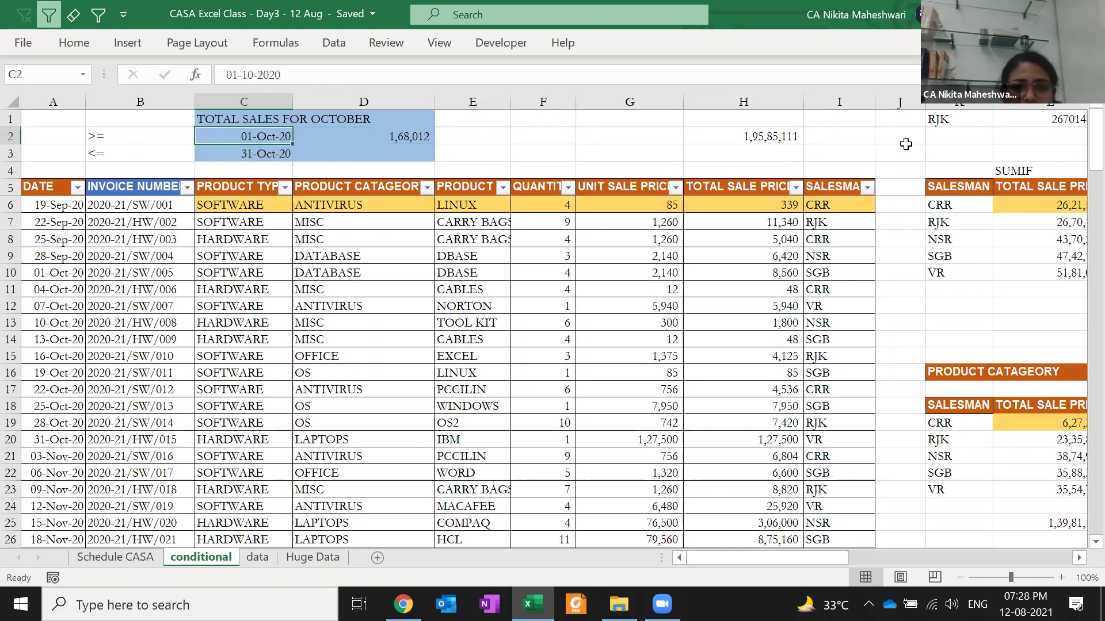
# - Change the start date in C2 to 01-11-2020
pyautogui.press('F2')
pyautogui.press('Return')
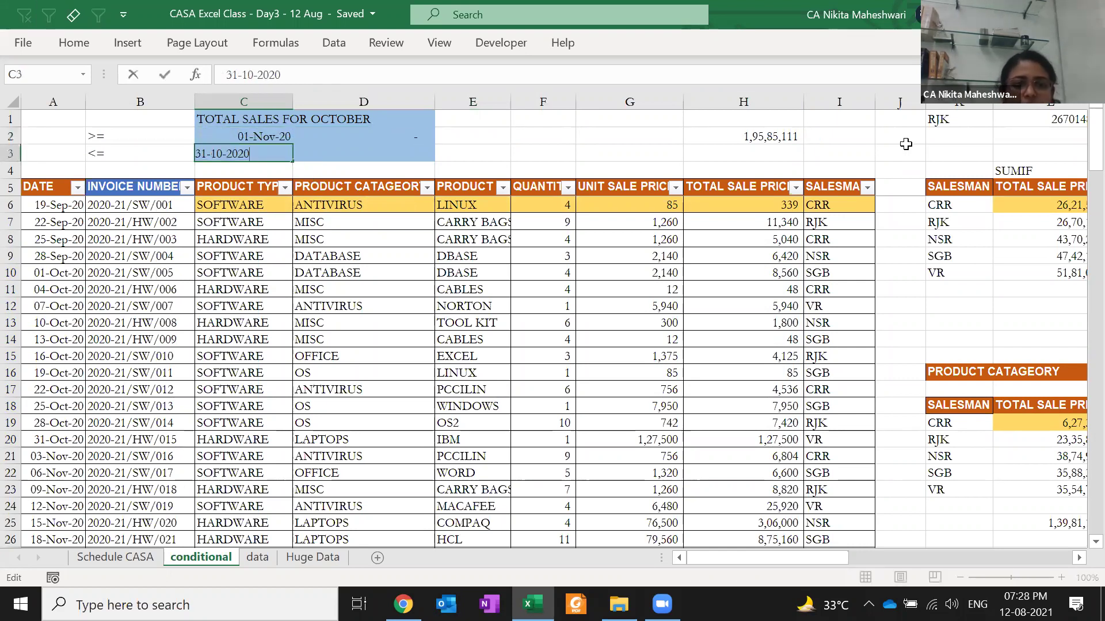
pyautogui.press('Up')
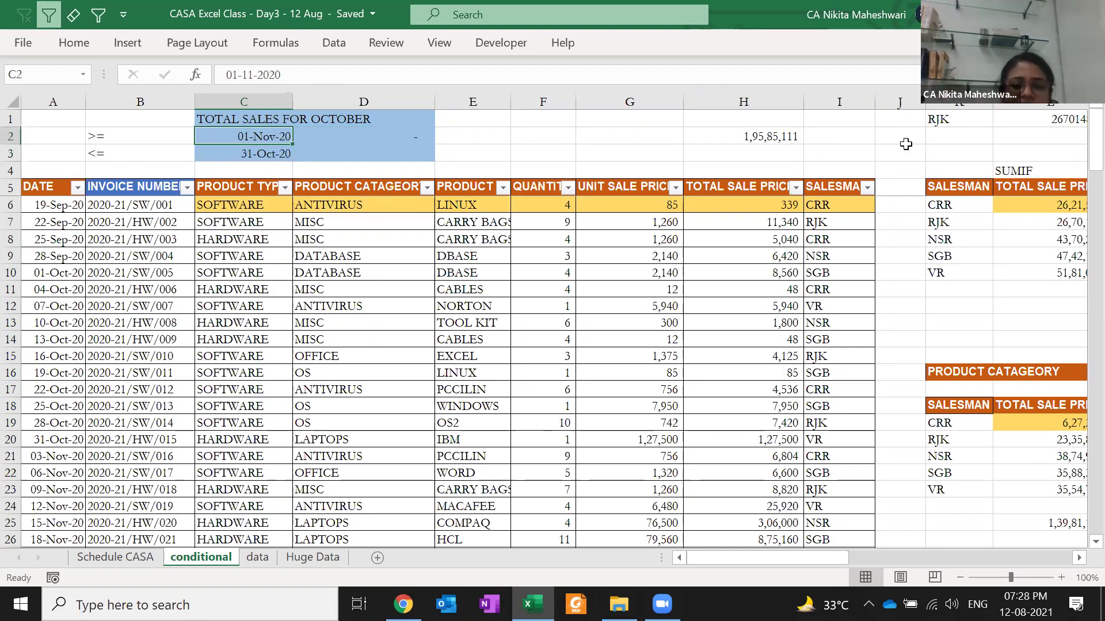
# - Change the end date in C3 to 30-11-2020, correcting the mistyped separator
pyautogui.press('Down')
pyautogui.press('F2')
pyautogui.press('Left')
pyautogui.press('Left')
pyautogui.press('Left')
pyautogui.press('Left')
pyautogui.press('Left')
pyautogui.press('BackSpace')
pyautogui.press('BackSpace')
pyautogui.press('BackSpace')
pyautogui.press('BackSpace')
pyautogui.press('BackSpace')
pyautogui.write('30=11')
pyautogui.press('Right')
pyautogui.press('Right')
pyautogui.press('Right')
pyautogui.press('Right')
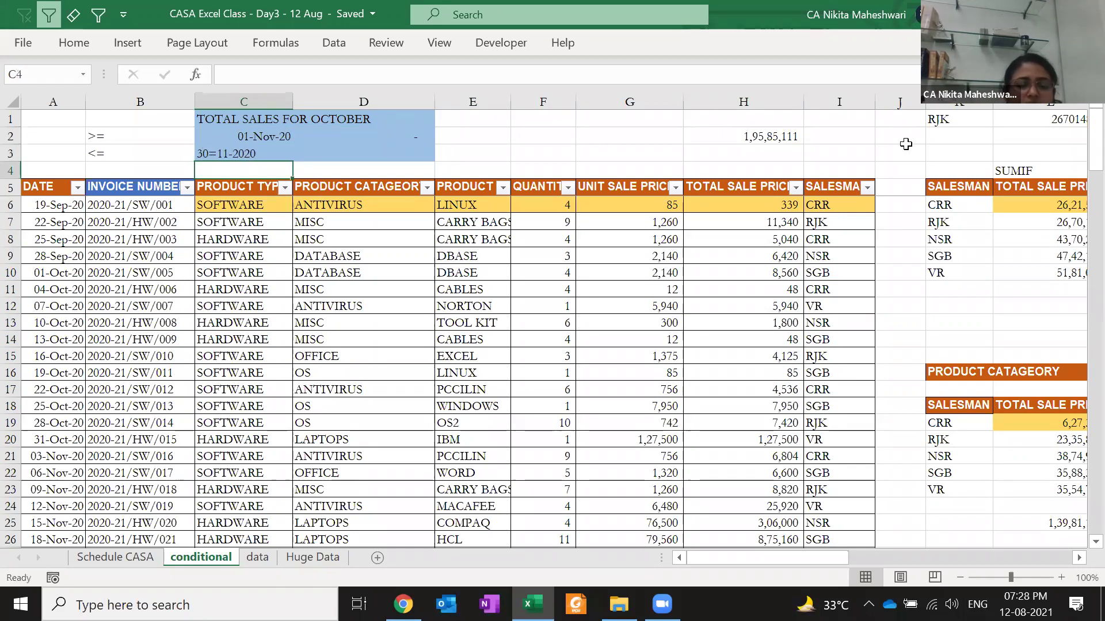
pyautogui.press('Left')
pyautogui.press('Left')
pyautogui.press('Left')
pyautogui.press('Left')
pyautogui.press('Left')
pyautogui.press('BackSpace')
pyautogui.write('-')
pyautogui.press('Return')
pyautogui.press('Up')
# - Filter the Date column to show the November entries of both 2020 and 2021
pyautogui.press('Right')
pyautogui.press('Right')
pyautogui.press('Left')
pyautogui.press('Up')
pyautogui.press('Down')
pyautogui.press('Down')
pyautogui.press('Down')
pyautogui.hotkey('ctrl', 'Left')
pyautogui.hotkey('alt', 'Down')
pyautogui.write('no')
pyautogui.press('Return')
pyautogui.press('Right')
pyautogui.press('Right')
pyautogui.press('Right')
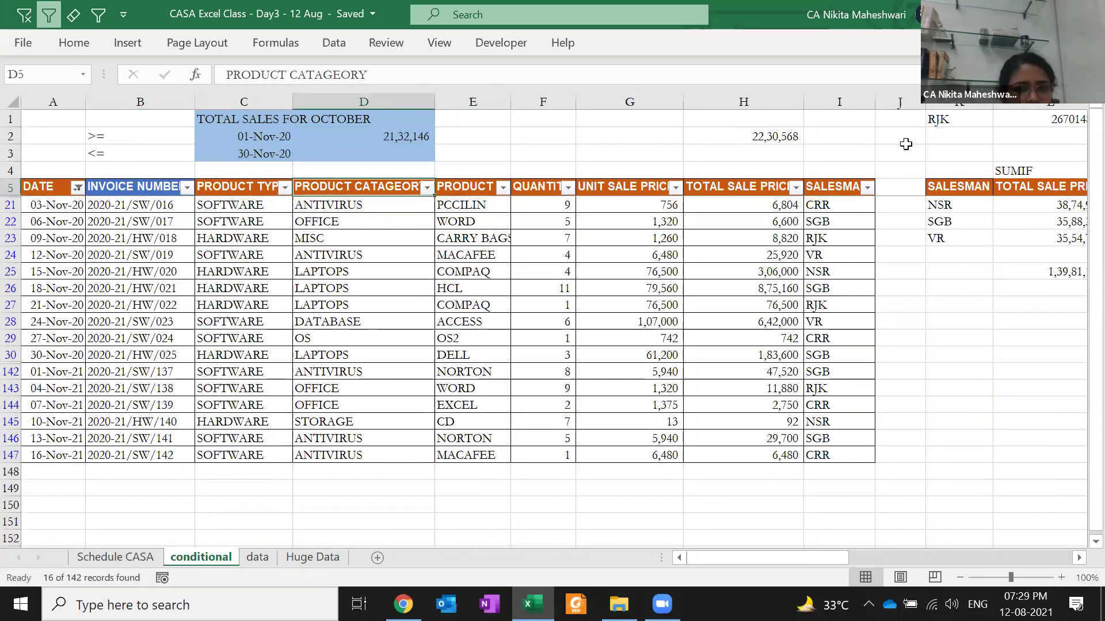
# - Check the ranges used by the SUMIFS formula in D2 and the SUBTOTAL formula in H2
pyautogui.press('Up')
pyautogui.press('Up')
pyautogui.press('Up')
pyautogui.press('F2')
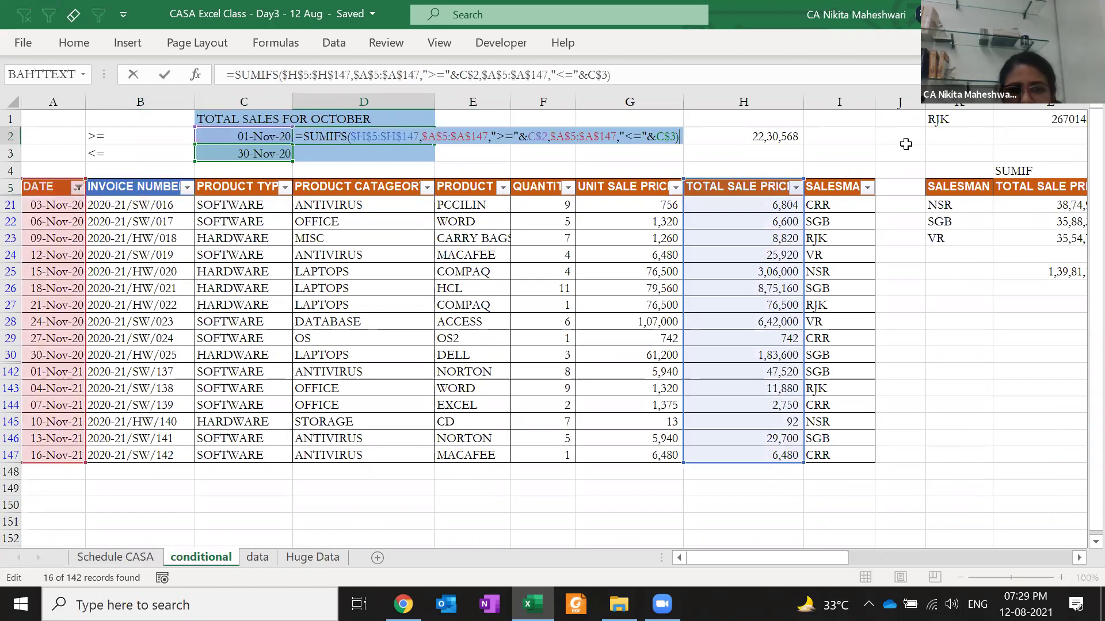
pyautogui.press('Return')
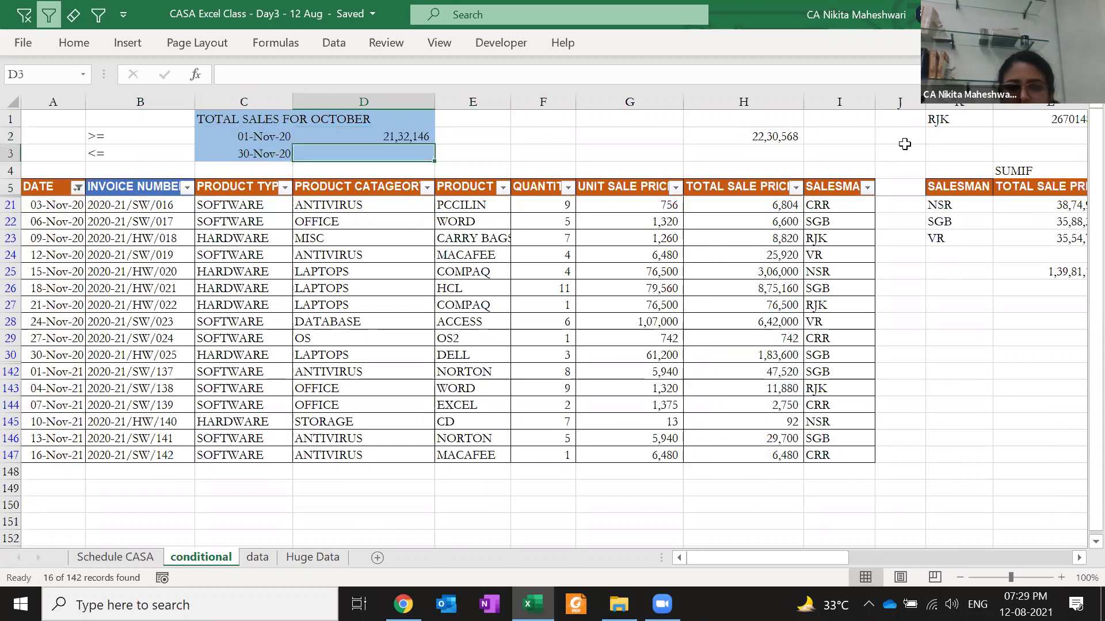
pyautogui.click(749, 121)
pyautogui.doubleClick(792, 140)
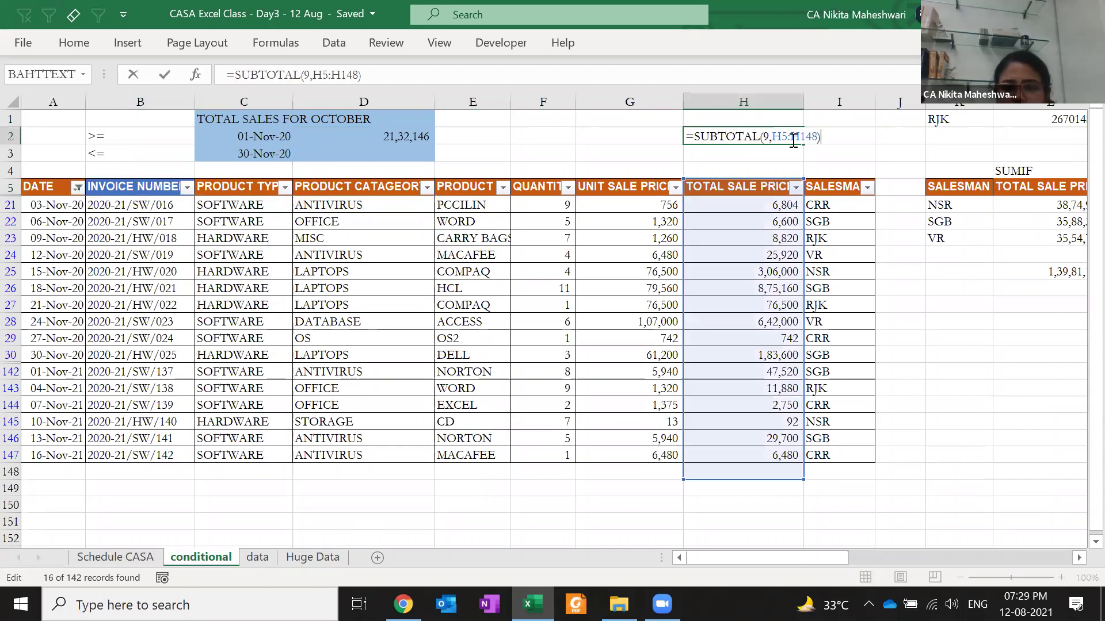
pyautogui.press('Return')
# - Select the filtered Total Sale Price values to check their sum, and return to the Date header
pyautogui.hotkey('ctrl', 'Down')
pyautogui.press('Down')
pyautogui.hotkey('ctrl', 'shift', 'Down')
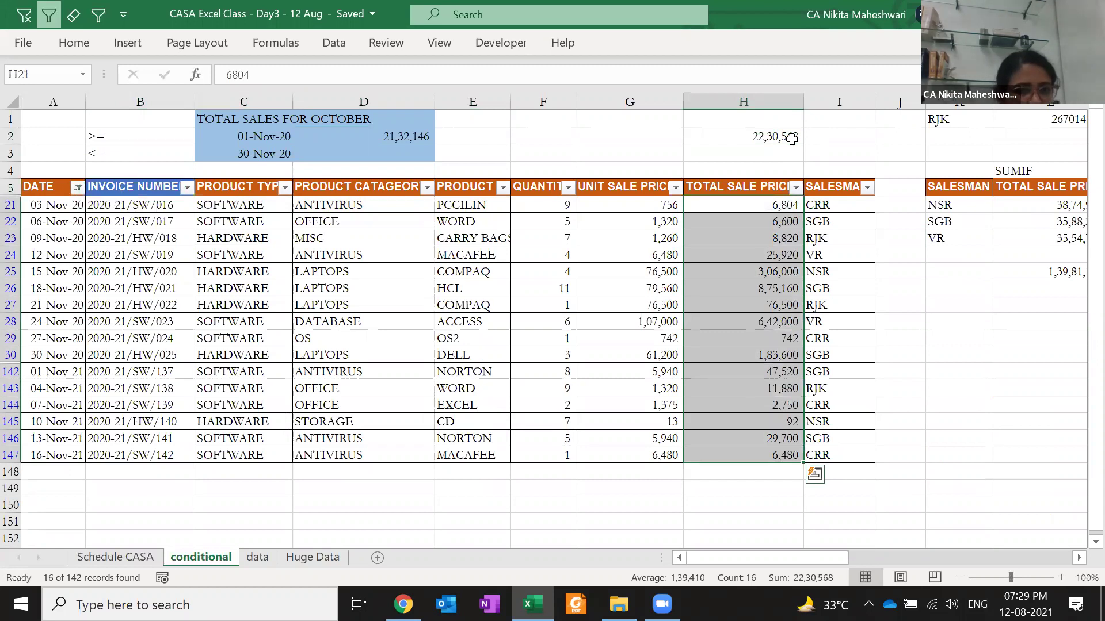
pyautogui.hotkey('ctrl', 'Up')
pyautogui.hotkey('ctrl', 'Left')
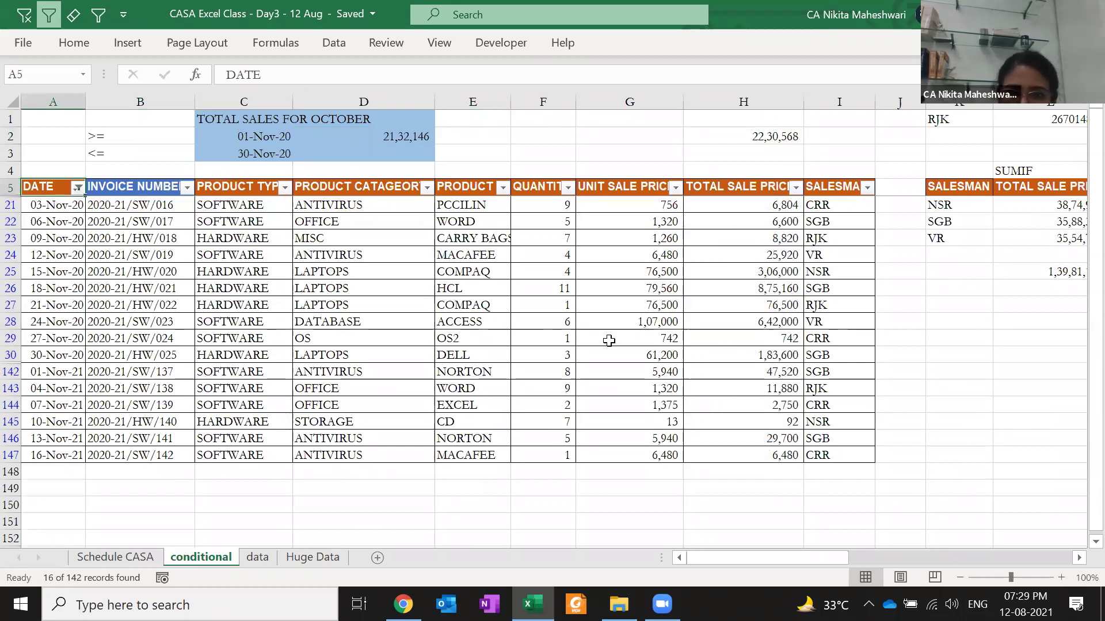
# - Try clearing the Total Sale Price of the 30-Nov-20 row, and undo the deletion
pyautogui.click(744, 352)
pyautogui.press('Delete')
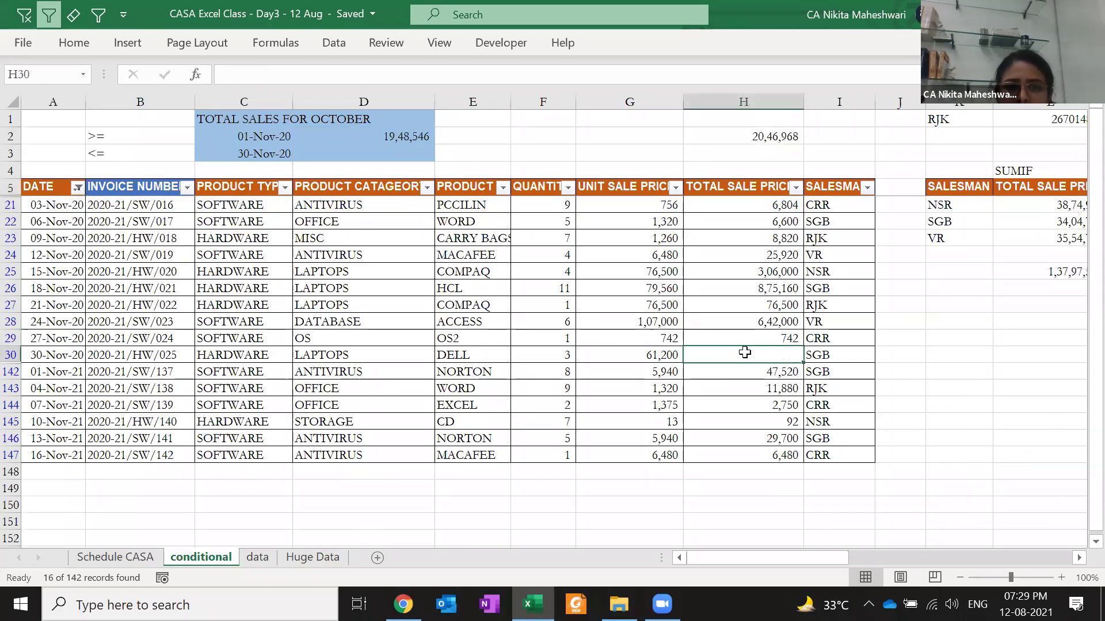
pyautogui.hotkey('ctrl', 'z')
pyautogui.hotkey('ctrl', 'Up')
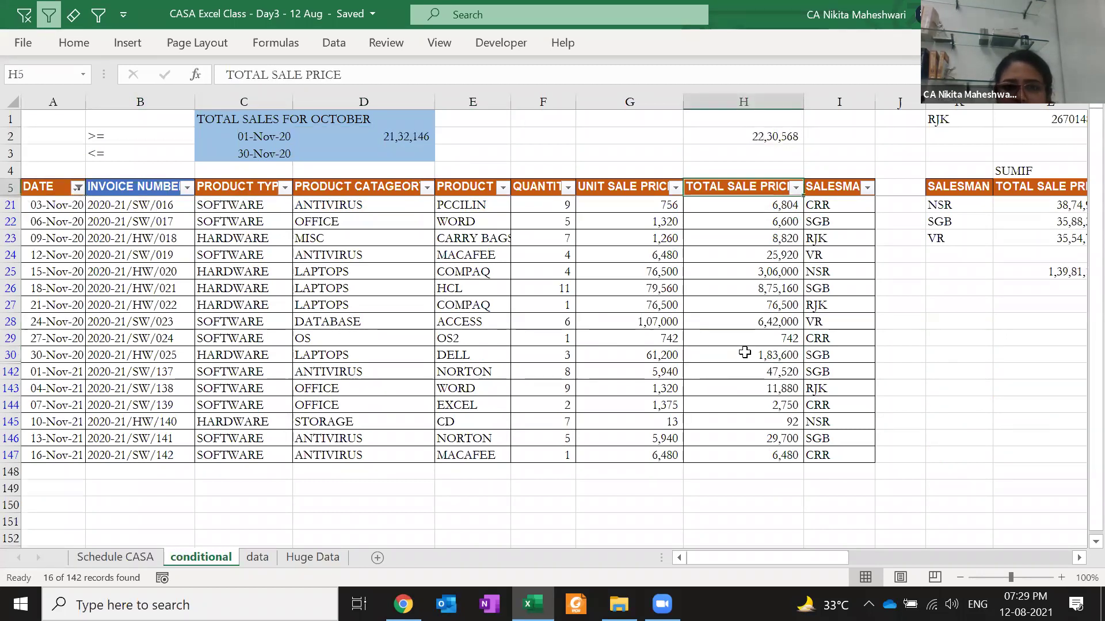
# - Return to D2 and re-examine the SUMIFS ranges and date criteria to trace the difference from the subtotal
pyautogui.hotkey('ctrl', 'Up')
pyautogui.hotkey('ctrl', 'Up')
pyautogui.hotkey('ctrl', 'Left')
pyautogui.hotkey('ctrl', 'Left')
pyautogui.press('Down')
pyautogui.press('Right')
pyautogui.press('Right')
pyautogui.press('Right')
pyautogui.press('F2')
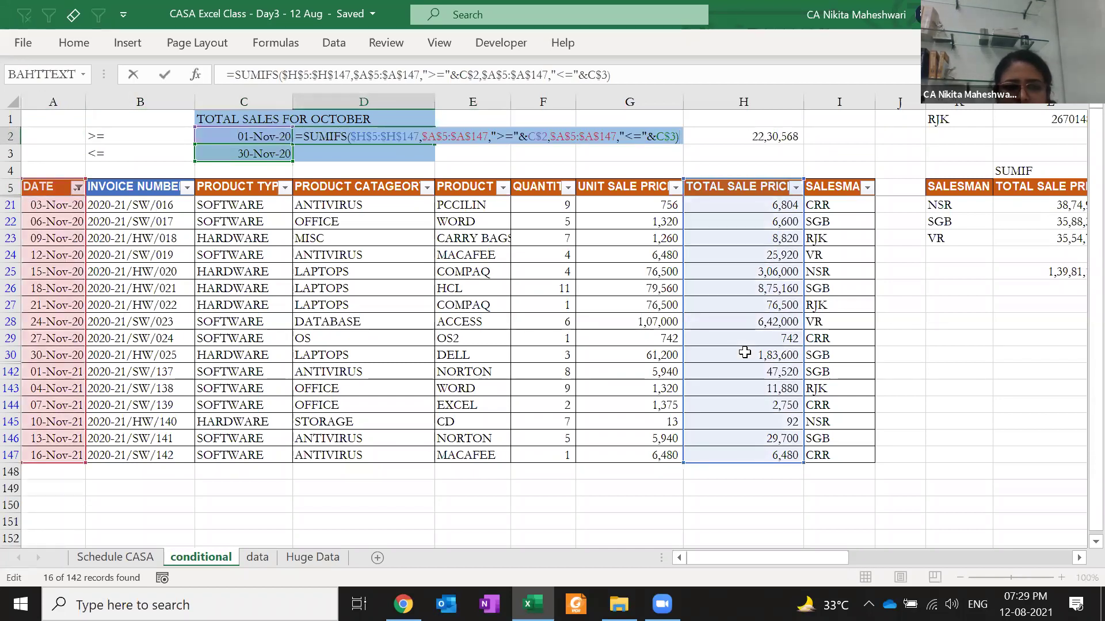
pyautogui.hotkey('ctrl', 'Return')
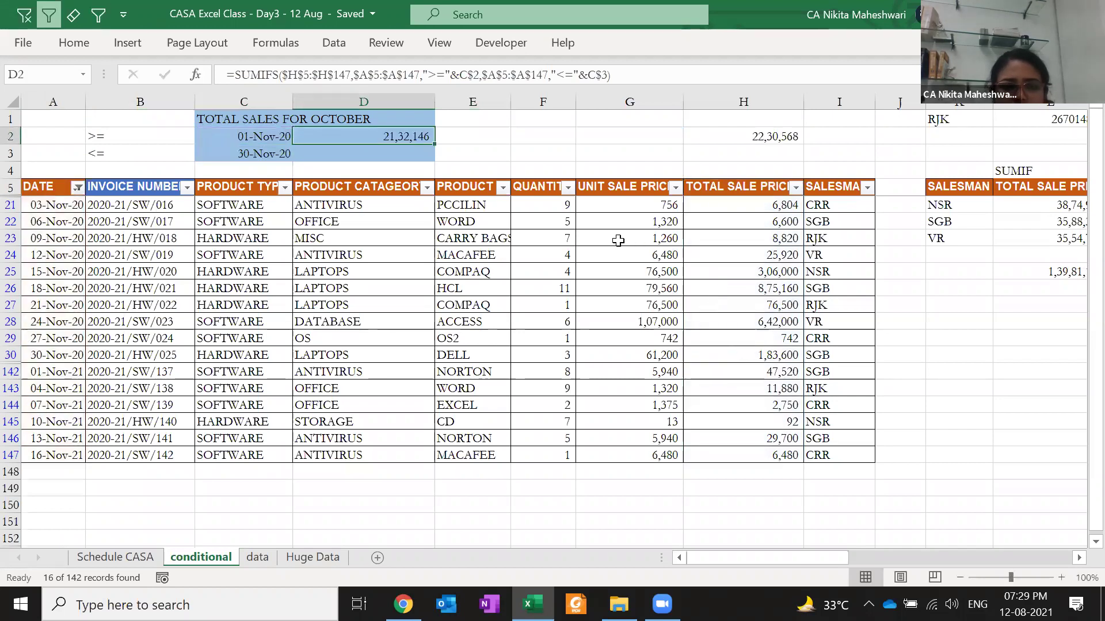
pyautogui.press('F2')
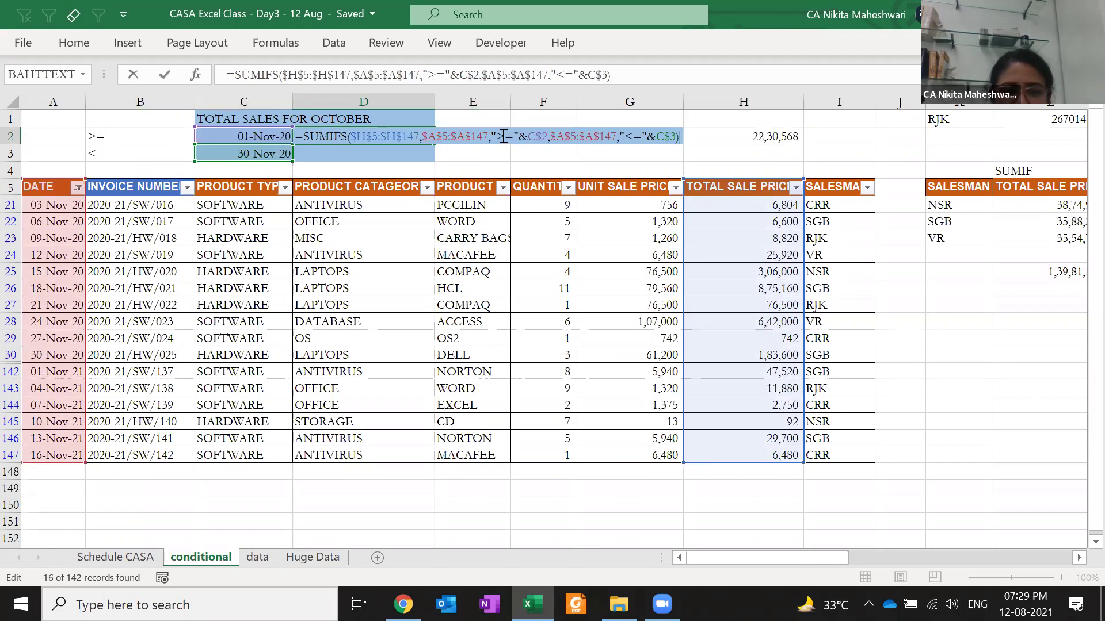
pyautogui.press('Escape')
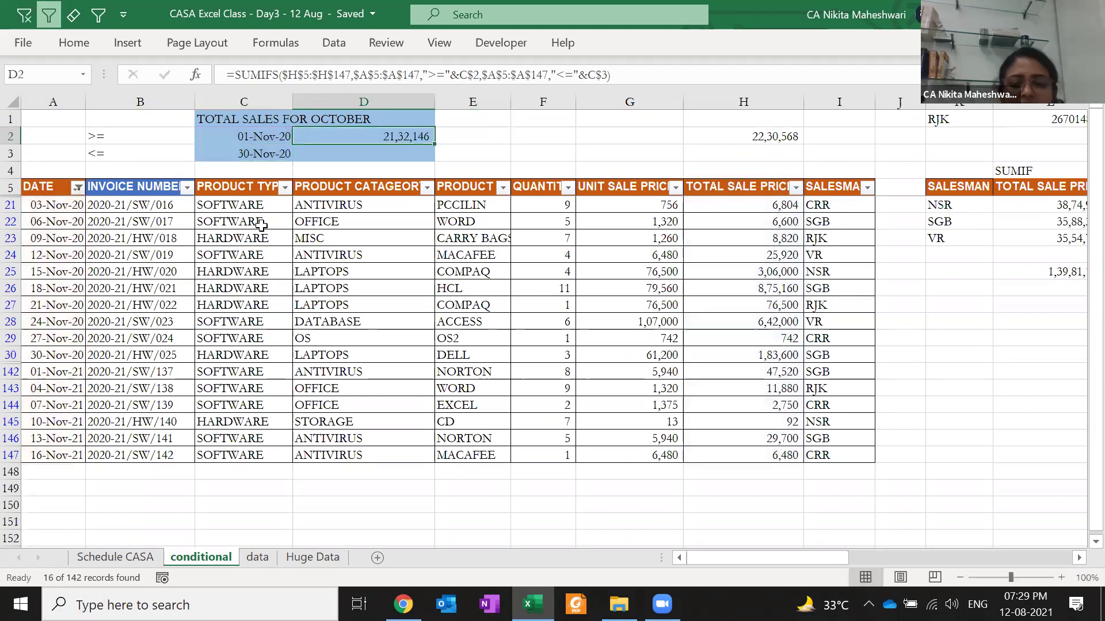
# - Exclude 2021 from the Date filter so that only November 2020 entries are shown
pyautogui.click(77, 187)
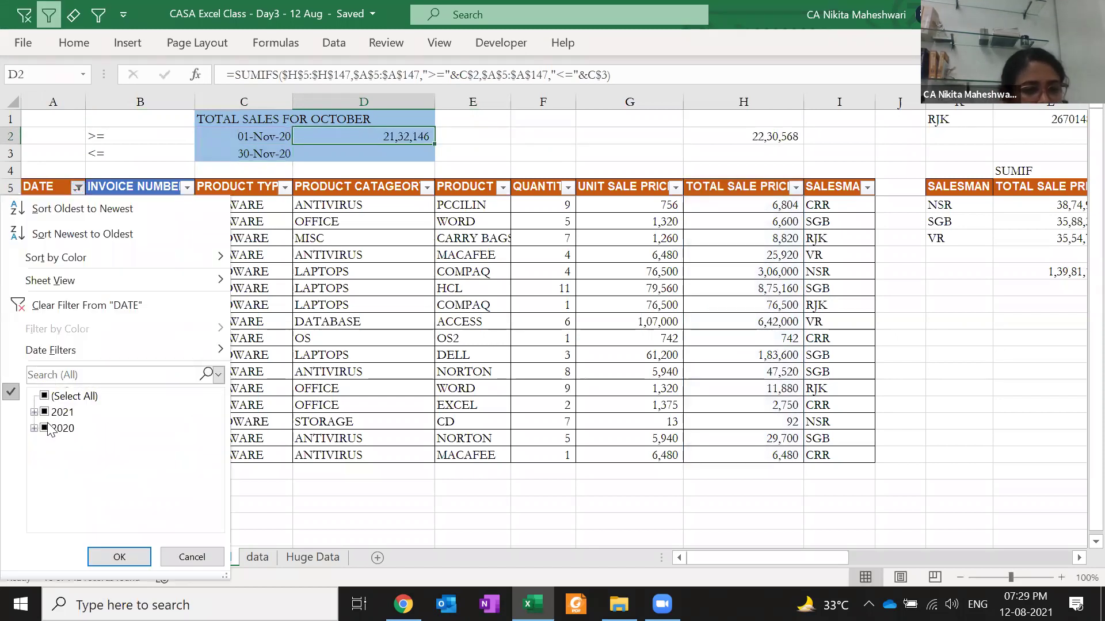
pyautogui.click(35, 412)
pyautogui.click(35, 395)
pyautogui.doubleClick(44, 412)
pyautogui.click(44, 395)
pyautogui.click(118, 556)
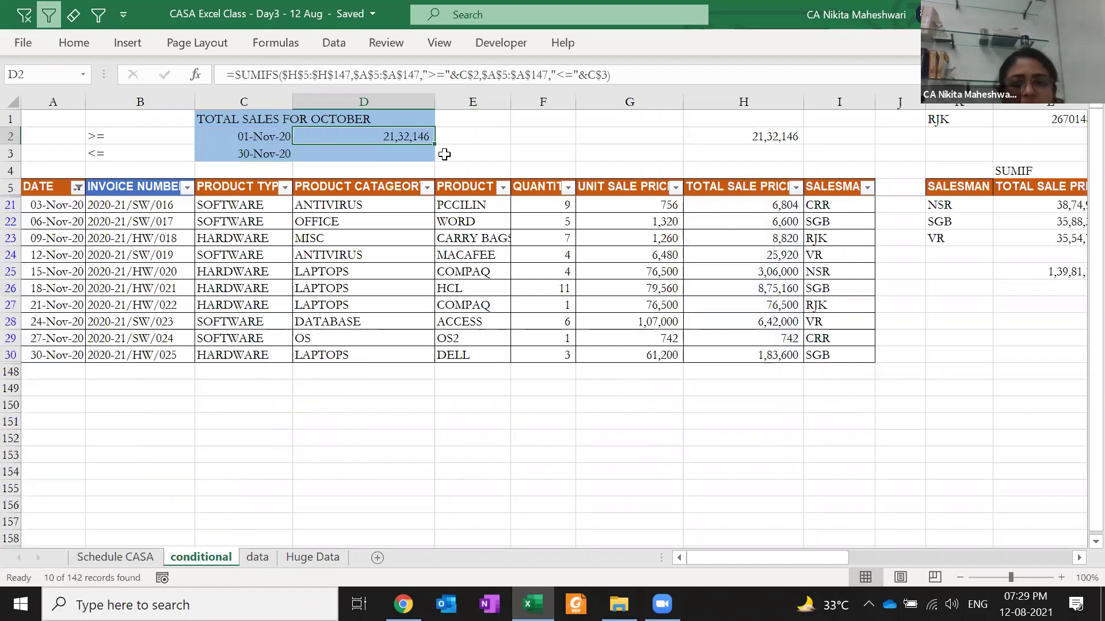
# - Check the subtotal in H2 against the sum of the selected November 2020 Total Sale Price values
pyautogui.click(476, 153)
pyautogui.click(719, 130)
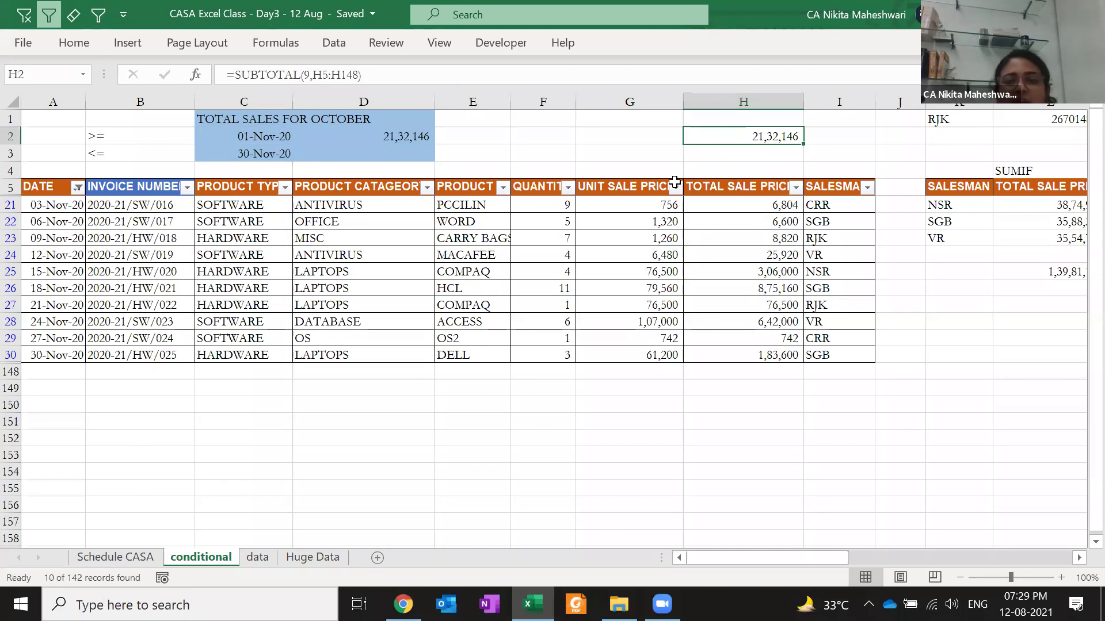
pyautogui.press('Down')
pyautogui.press('Down')
pyautogui.press('Down')
pyautogui.hotkey('shift', 'Down')
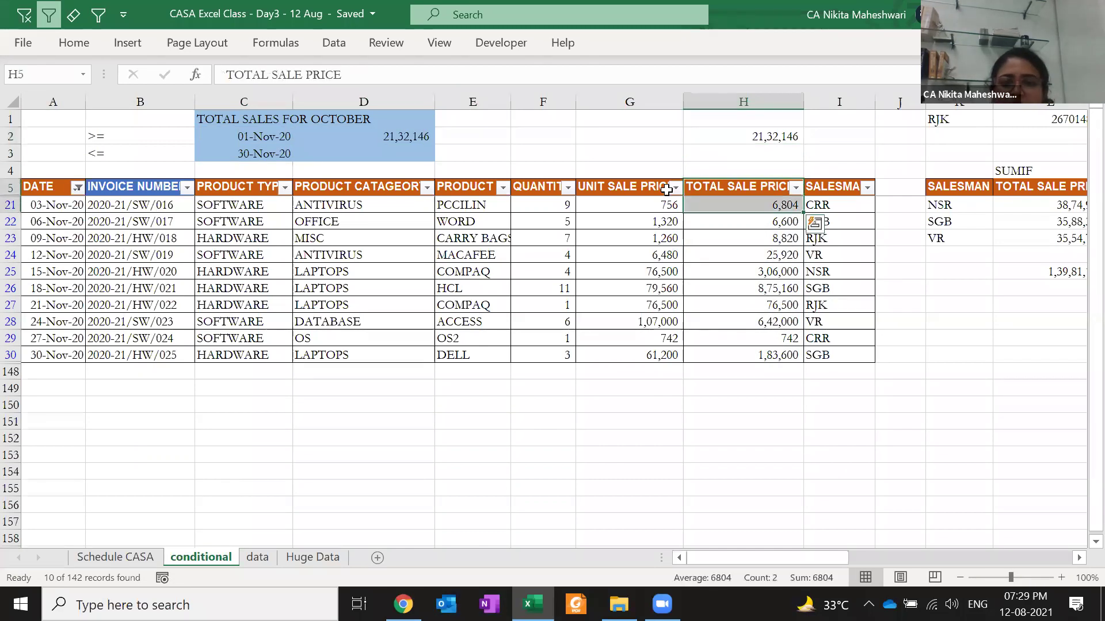
pyautogui.hotkey('ctrl', 'shift', 'Down')
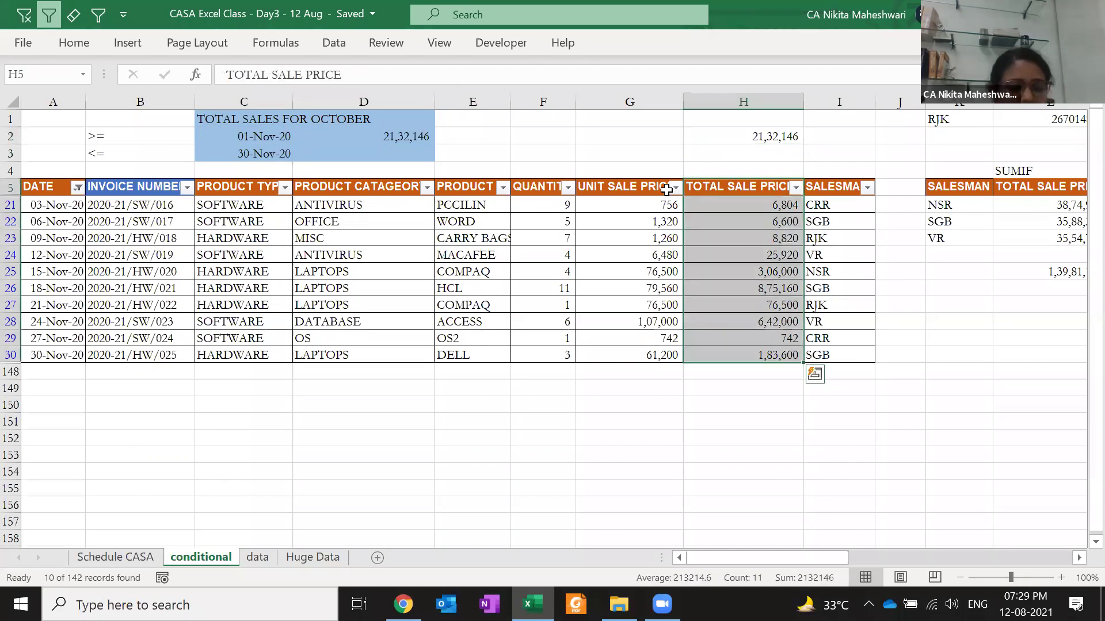
# - Examine the years and months included in the Date filter, and go back to the SUMIFS total in D2
pyautogui.click(77, 187)
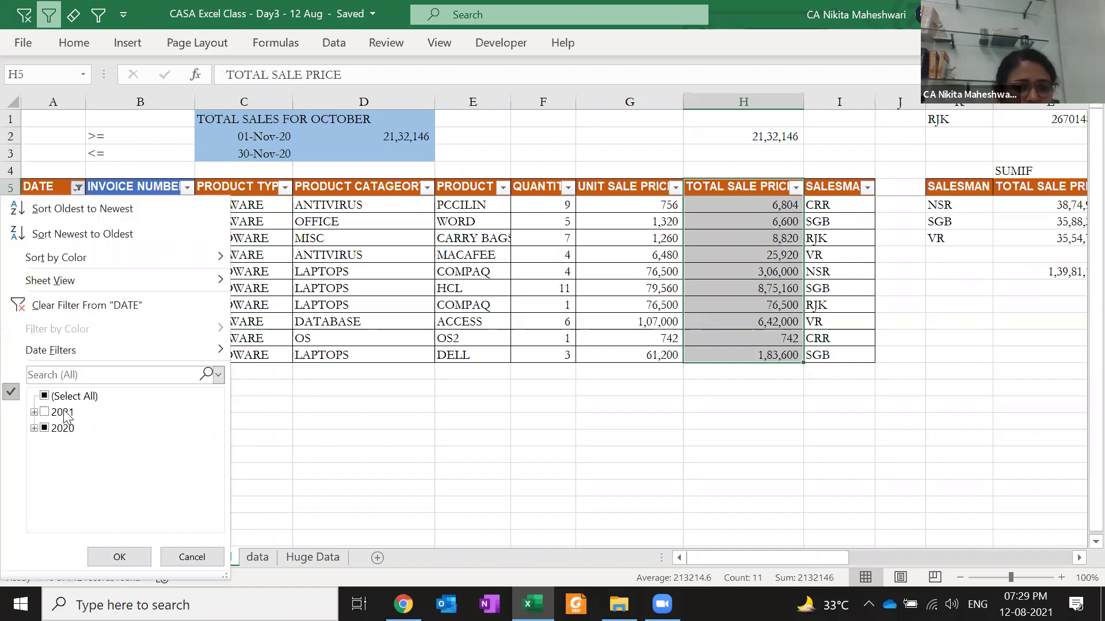
pyautogui.click(35, 428)
pyautogui.press('Escape')
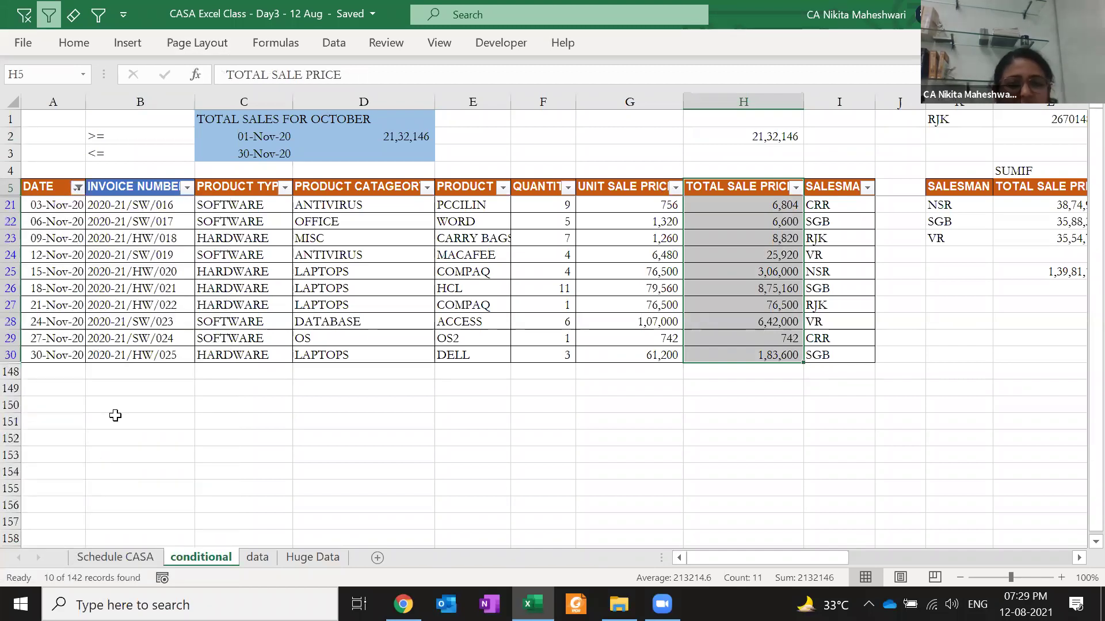
pyautogui.click(394, 139)
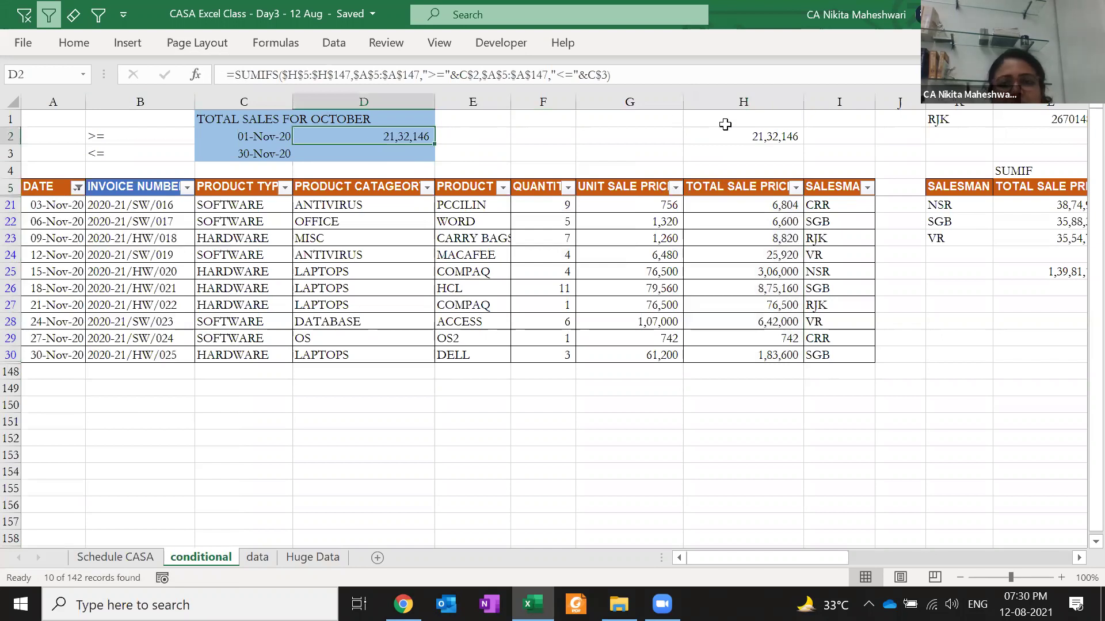
# - Save the workbook, and clear the Date filter to show all records
pyautogui.click(725, 137)
pyautogui.hotkey('ctrl', 's')
pyautogui.hotkey('alt', '1')
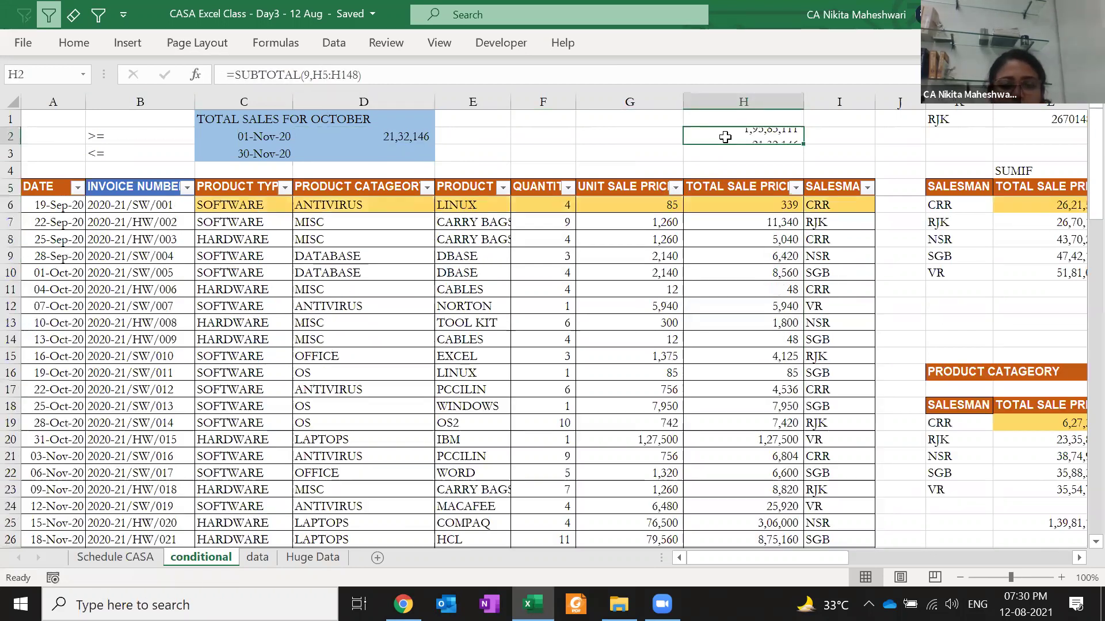
# - Examine the SUMIFS formula in D2 along with its start and end date criteria cells
pyautogui.press('Home')
pyautogui.press('Right')
pyautogui.press('Right')
pyautogui.press('Right')
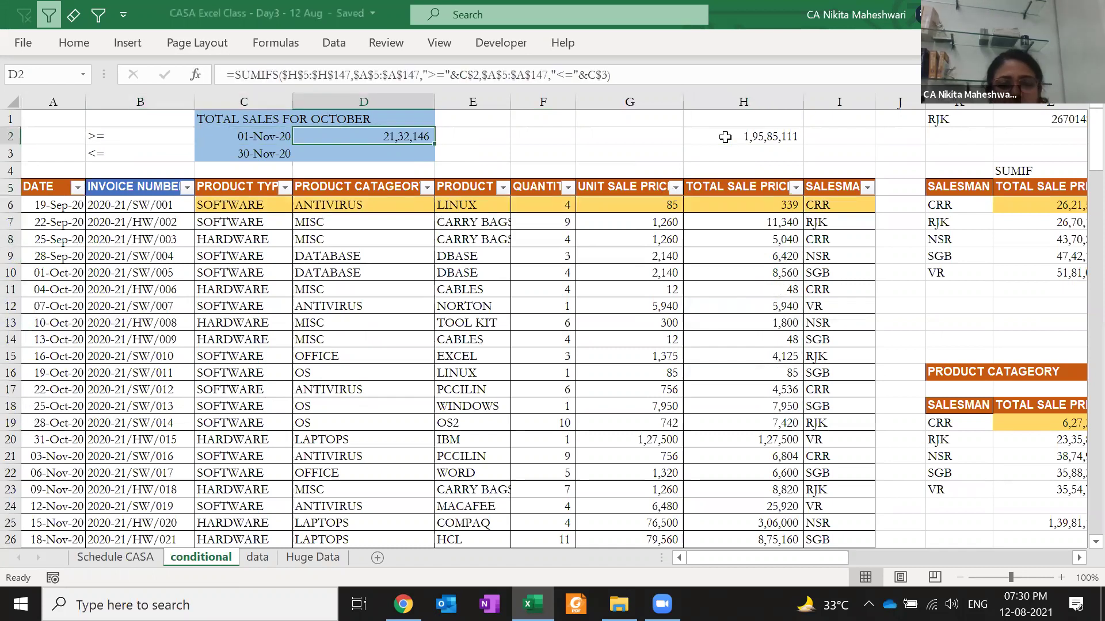
pyautogui.press('F2')
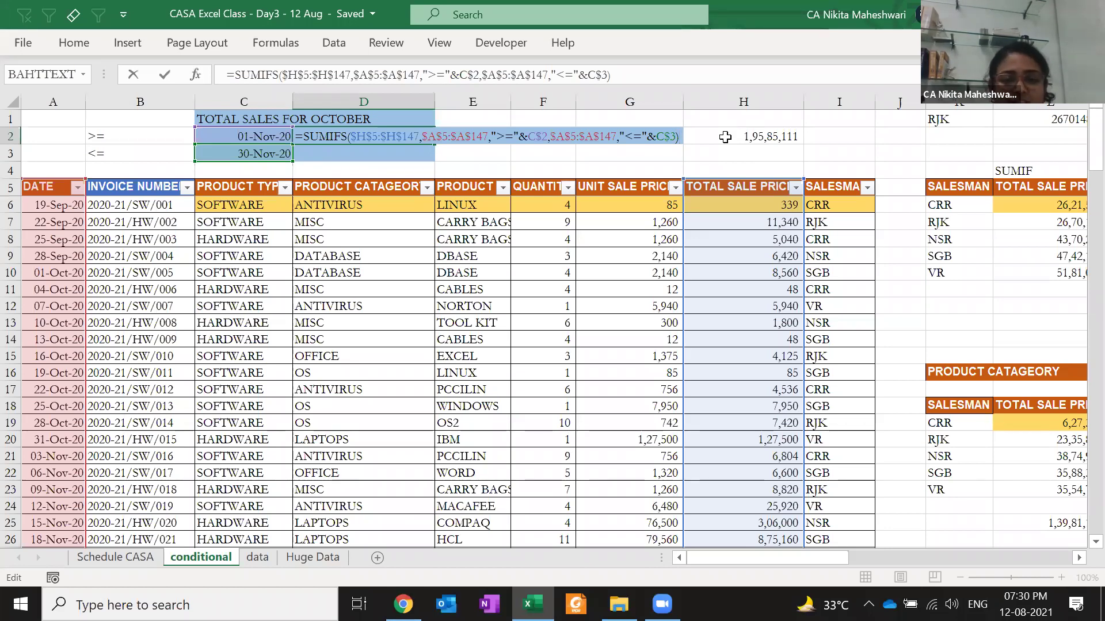
pyautogui.press('Escape')
pyautogui.press('Left')
pyautogui.press('Left')
pyautogui.press('Right')
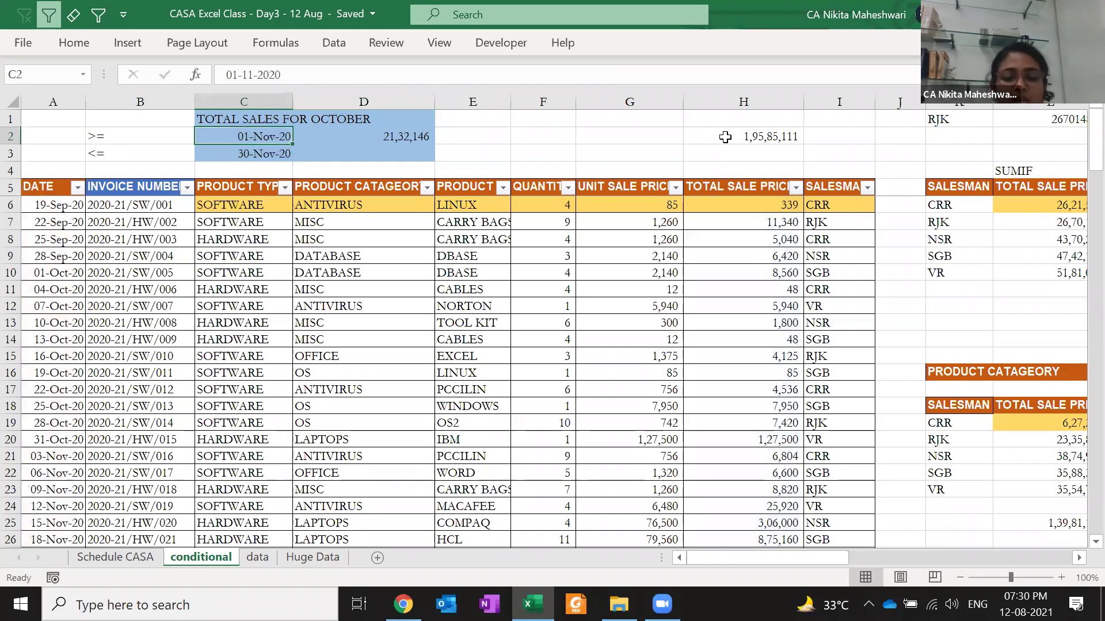
pyautogui.press('Right')
pyautogui.press('F2')
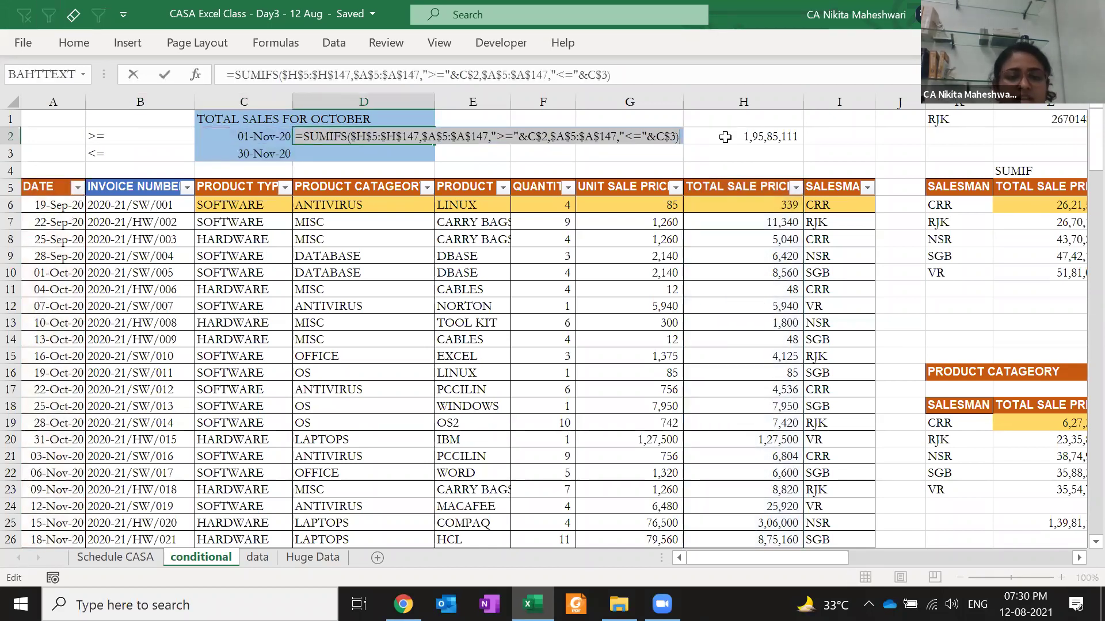
pyautogui.press('Escape')
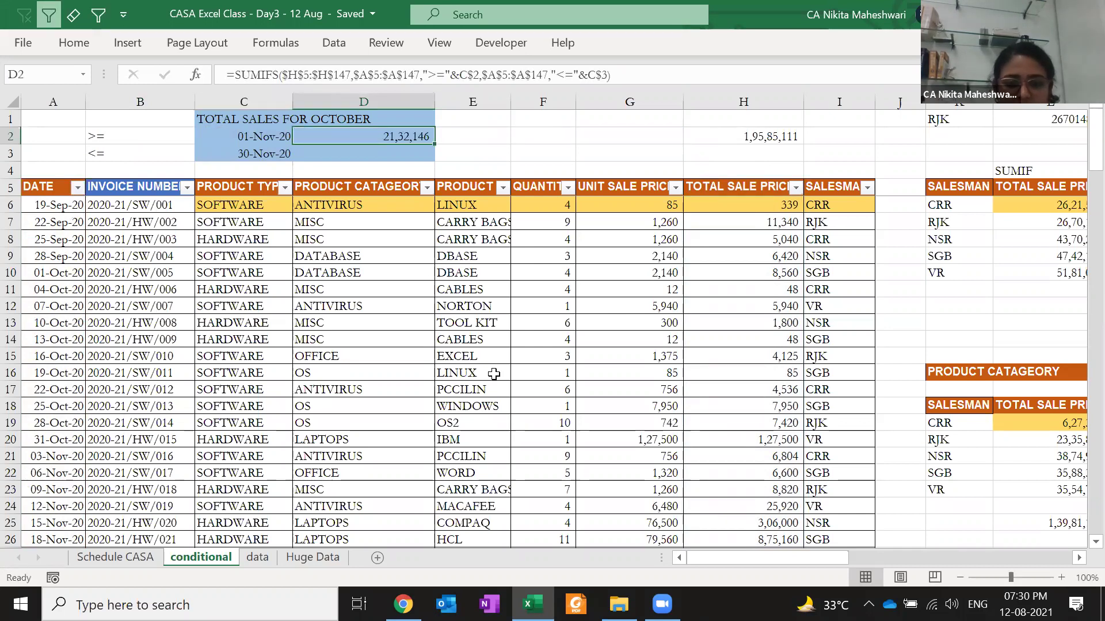
# - Return to the workbook and save it
pyautogui.hotkey('alt', 'Tab')
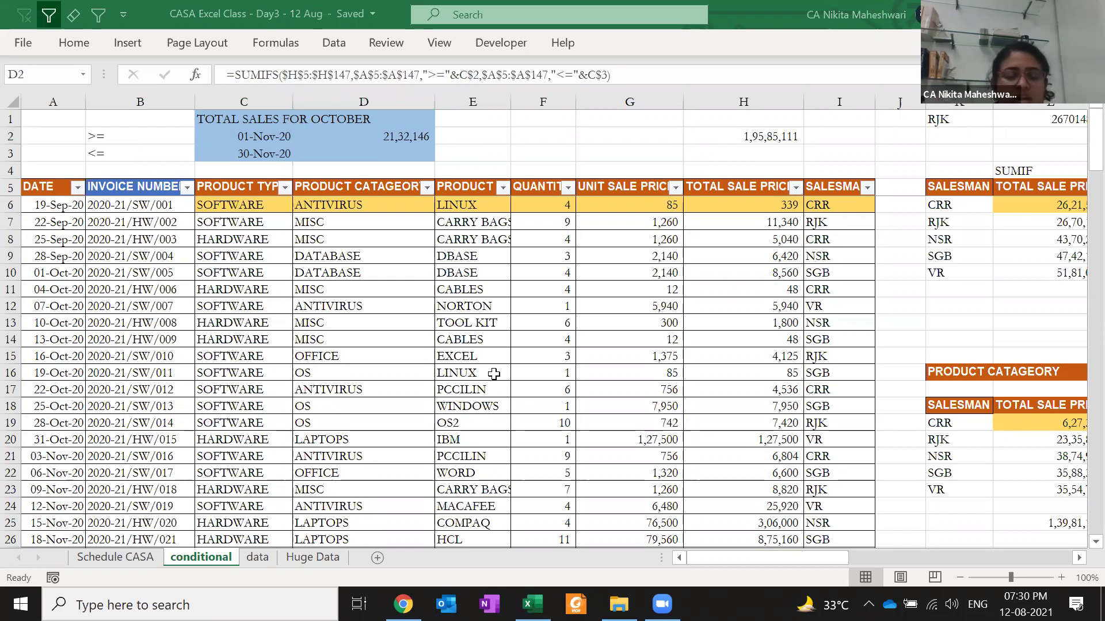
pyautogui.click(430, 285)
pyautogui.hotkey('ctrl', 's')
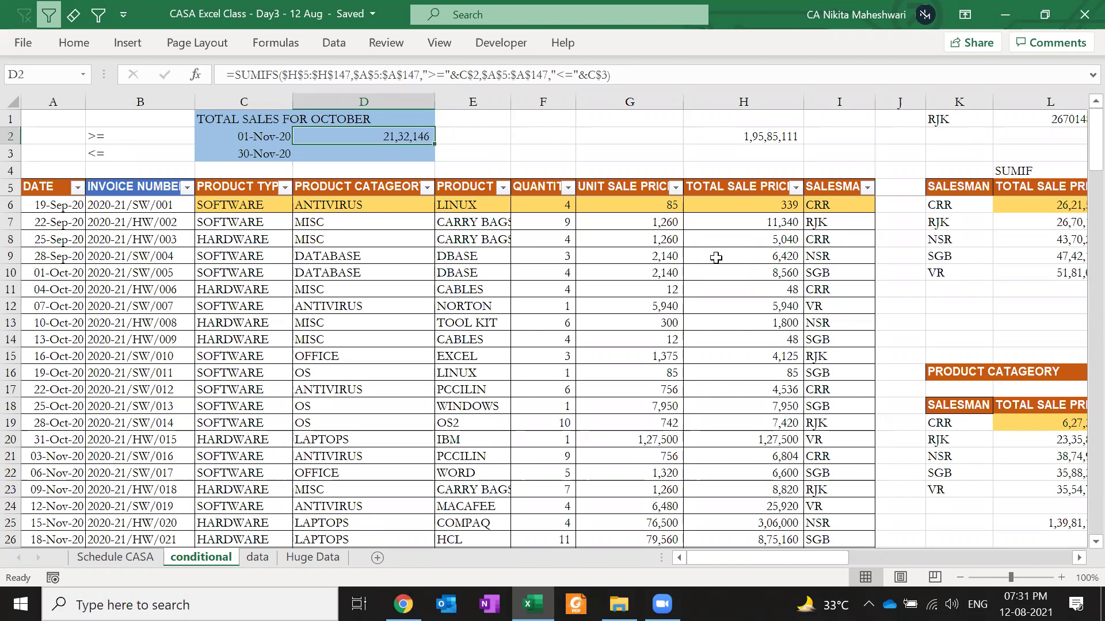
pyautogui.click(635, 208)
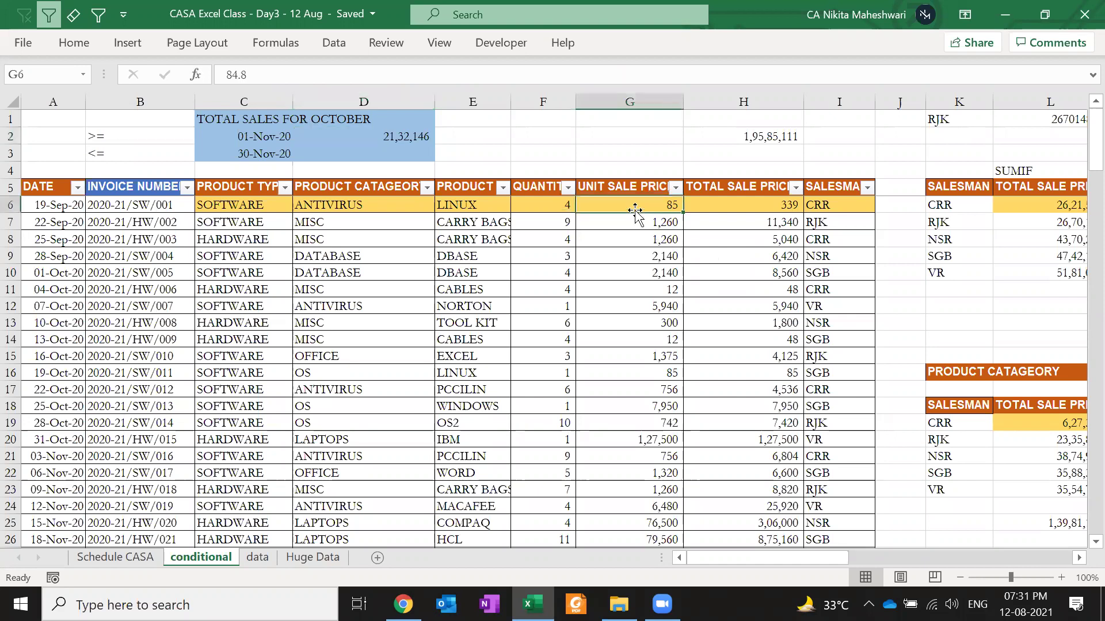
pyautogui.hotkey('shift', 'Right')
pyautogui.hotkey('shift', 'Down')
pyautogui.press('Right')
pyautogui.press('Right')
pyautogui.press('Right')
pyautogui.press('Right')
pyautogui.press('Right')
pyautogui.press('Right')
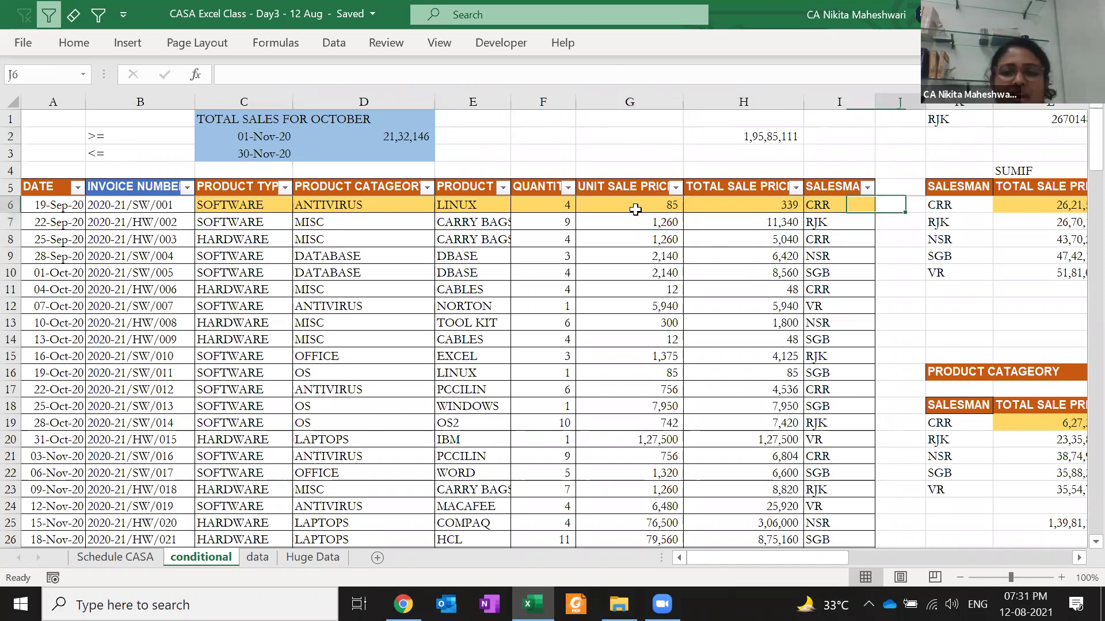
pyautogui.press('Right')
pyautogui.press('Left')
pyautogui.press('Left')
pyautogui.press('Left')
pyautogui.press('Left')
pyautogui.press('Left')
pyautogui.press('Up')
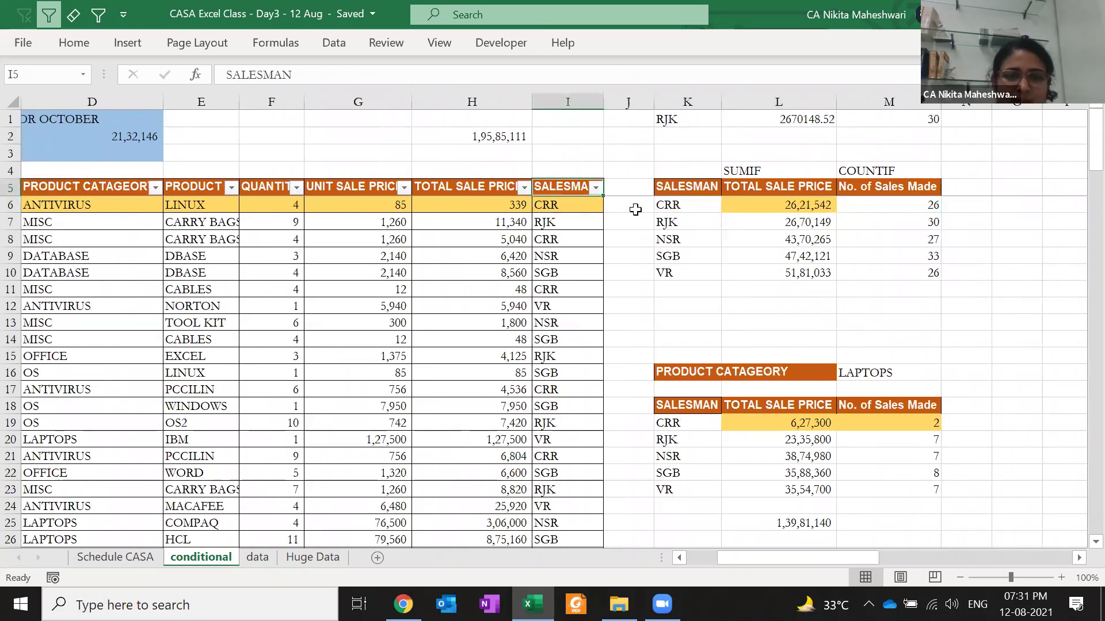
# - Go back to D2 and review the ranges and date criteria referenced in its SUMIFS formula
pyautogui.hotkey('ctrl', 'Left')
pyautogui.hotkey('ctrl', 'Up')
pyautogui.hotkey('ctrl', 'Right')
pyautogui.press('Down')
pyautogui.press('Right')
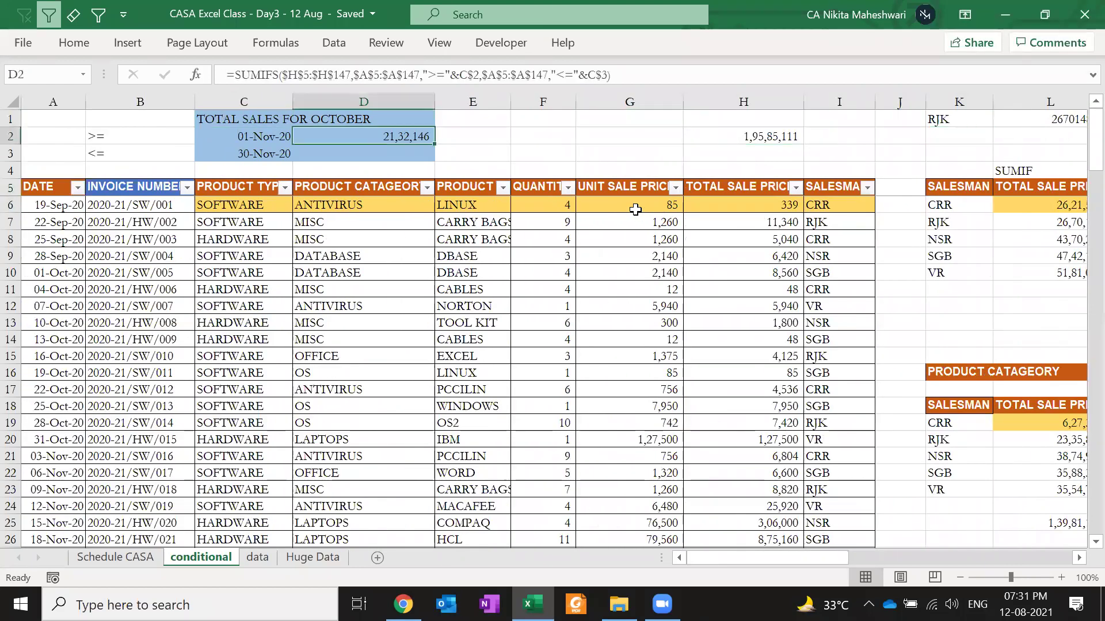
pyautogui.press('F2')
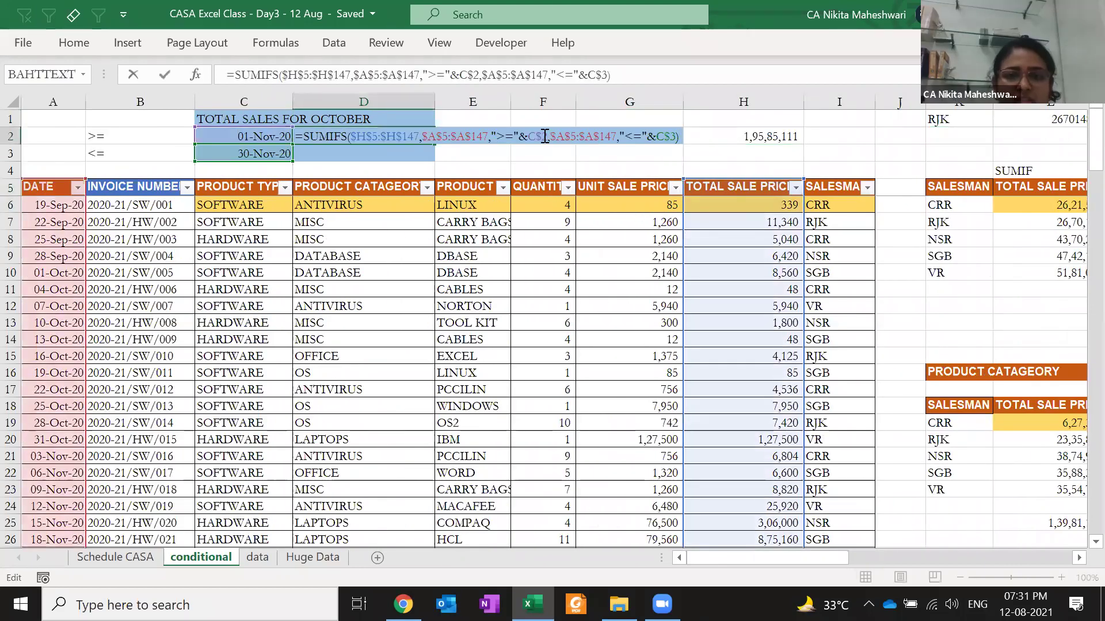
pyautogui.press('Tab')
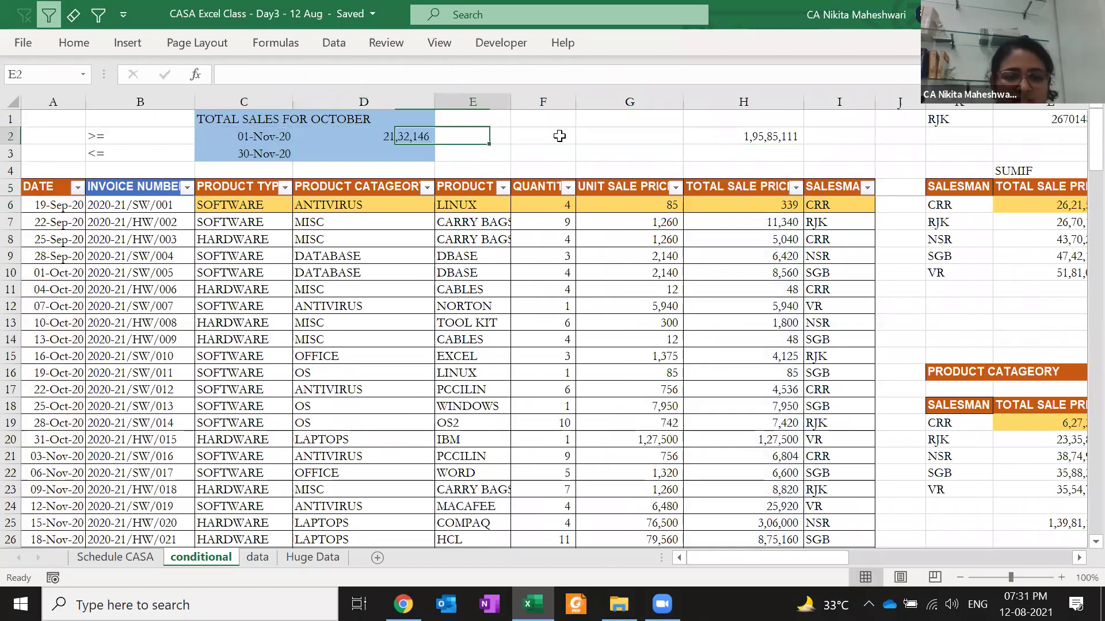
# - Look across row 2 of the conditional sheet at the function topics, pass/fail results and GSTR-2A versus GSTR-3B examples
pyautogui.press('Right')
pyautogui.press('Right')
pyautogui.press('Right')
pyautogui.press('Right')
pyautogui.press('Right')
pyautogui.press('Right')
pyautogui.press('Right')
pyautogui.press('Right')
pyautogui.press('Right')
pyautogui.press('Right')
pyautogui.press('Right')
pyautogui.press('Right')
pyautogui.press('Right')
pyautogui.press('Right')
pyautogui.press('Right')
pyautogui.press('Right')
pyautogui.press('Right')
pyautogui.press('Right')
pyautogui.press('Right')
pyautogui.press('Right')
pyautogui.press('Right')
pyautogui.press('Right')
pyautogui.press('Right')
pyautogui.press('Right')
pyautogui.press('Right')
pyautogui.press('Right')
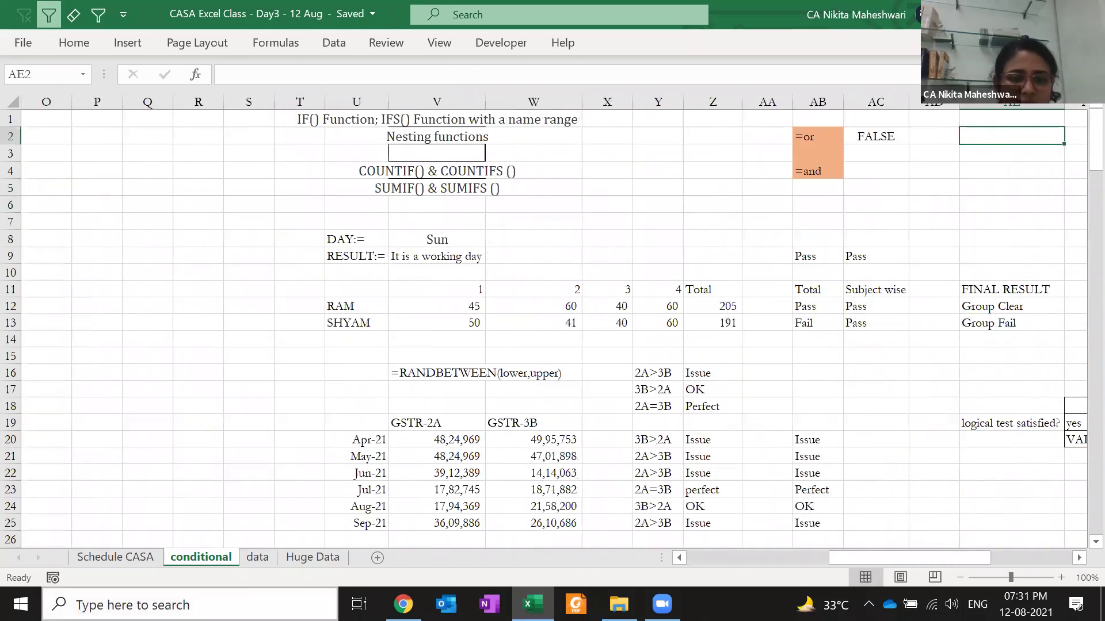
# - Glance at the data sheet, return to cell A2 of the conditional sheet, and switch to the Zoom meeting
pyautogui.click(270, 556)
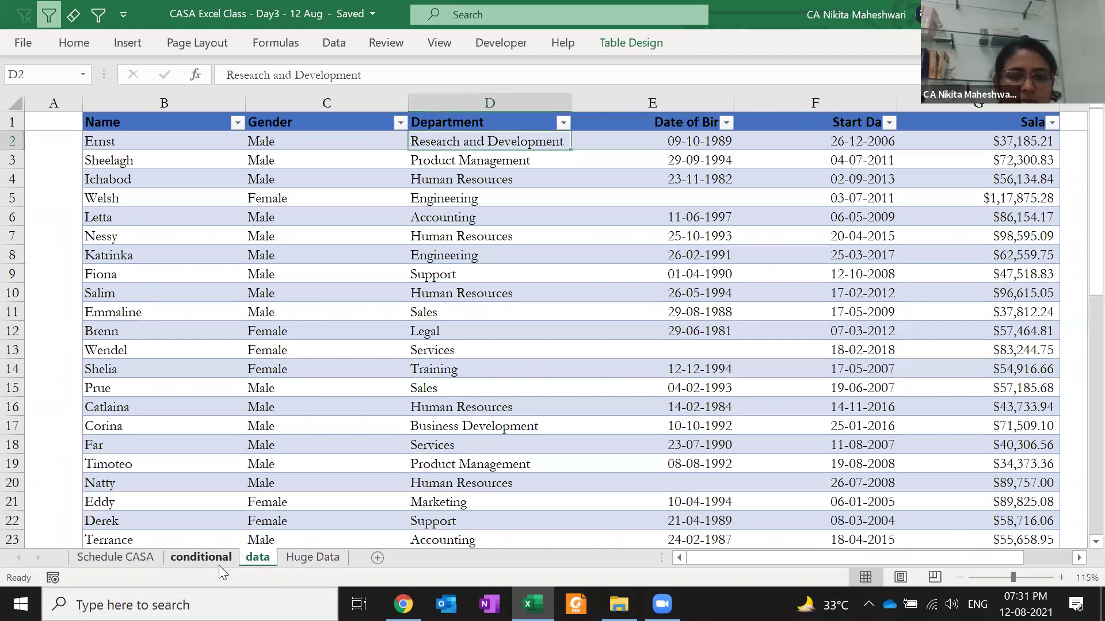
pyautogui.click(218, 564)
pyautogui.press('Left')
pyautogui.press('Left')
pyautogui.press('Left')
pyautogui.press('Left')
pyautogui.press('Left')
pyautogui.press('Left')
pyautogui.press('Left')
pyautogui.press('Left')
pyautogui.press('Left')
pyautogui.press('Left')
pyautogui.press('Left')
pyautogui.press('Left')
pyautogui.press('Left')
pyautogui.press('Left')
pyautogui.press('Left')
pyautogui.press('Left')
pyautogui.press('Left')
pyautogui.press('Left')
pyautogui.press('Left')
pyautogui.press('Left')
pyautogui.press('Left')
pyautogui.press('Left')
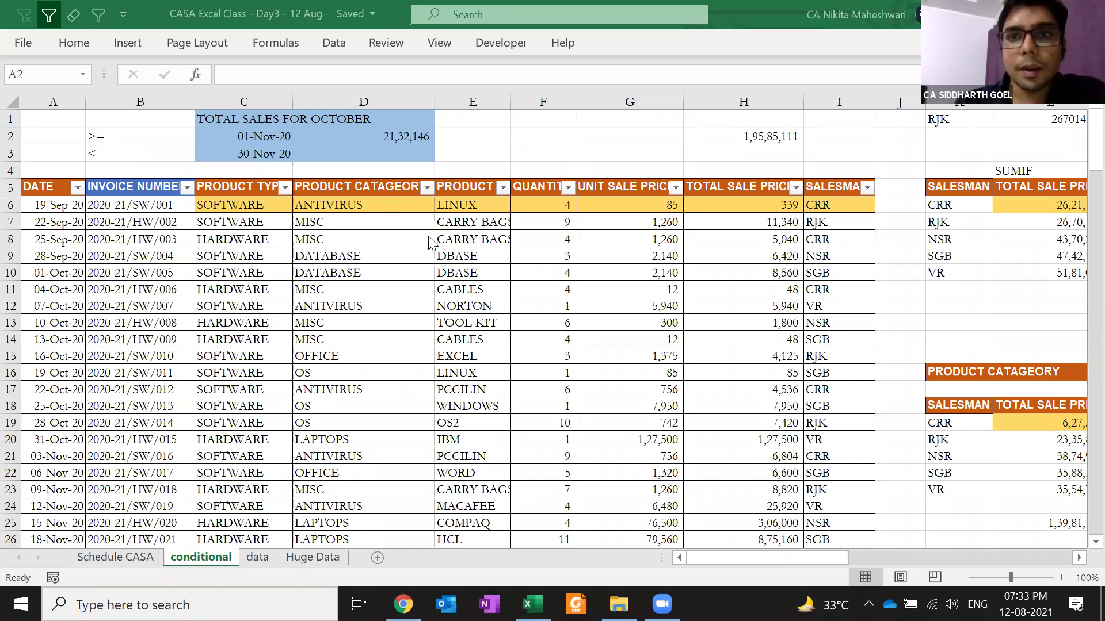
pyautogui.click(662, 604)
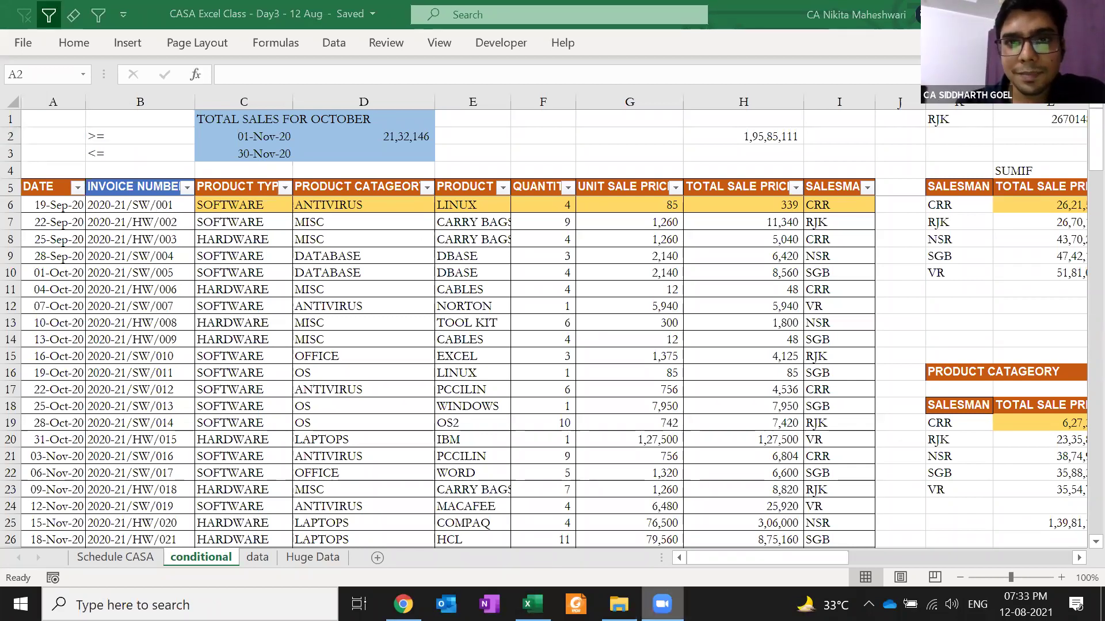